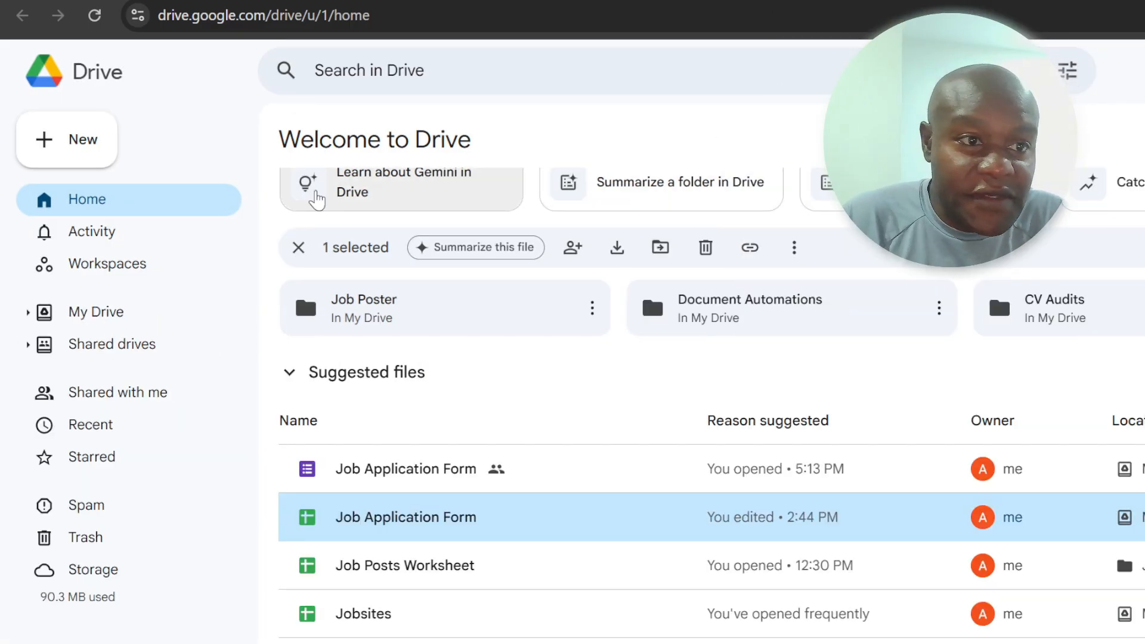
# Step: Create a new blank Google Form from Drive
pyautogui.click(66, 154)
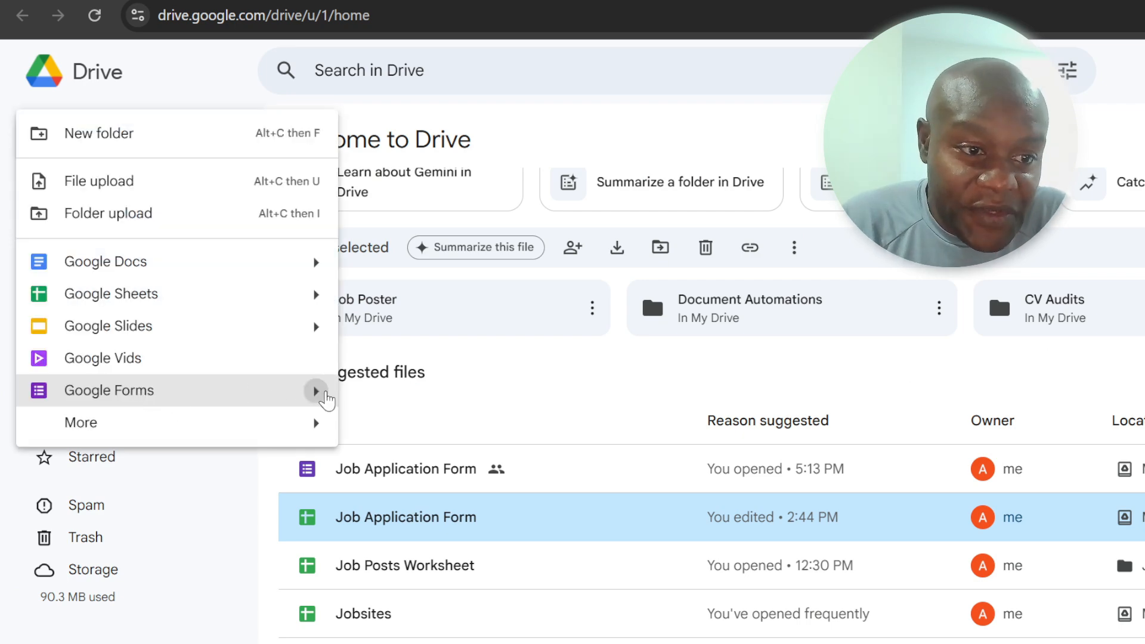
pyautogui.moveTo(316, 391)
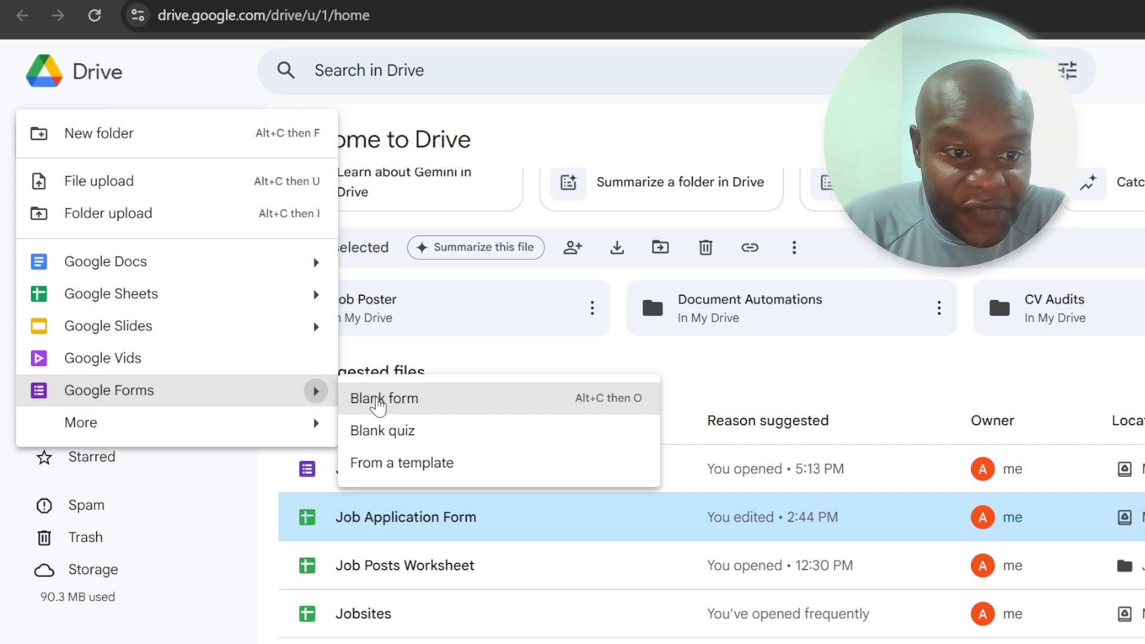
pyautogui.click(404, 403)
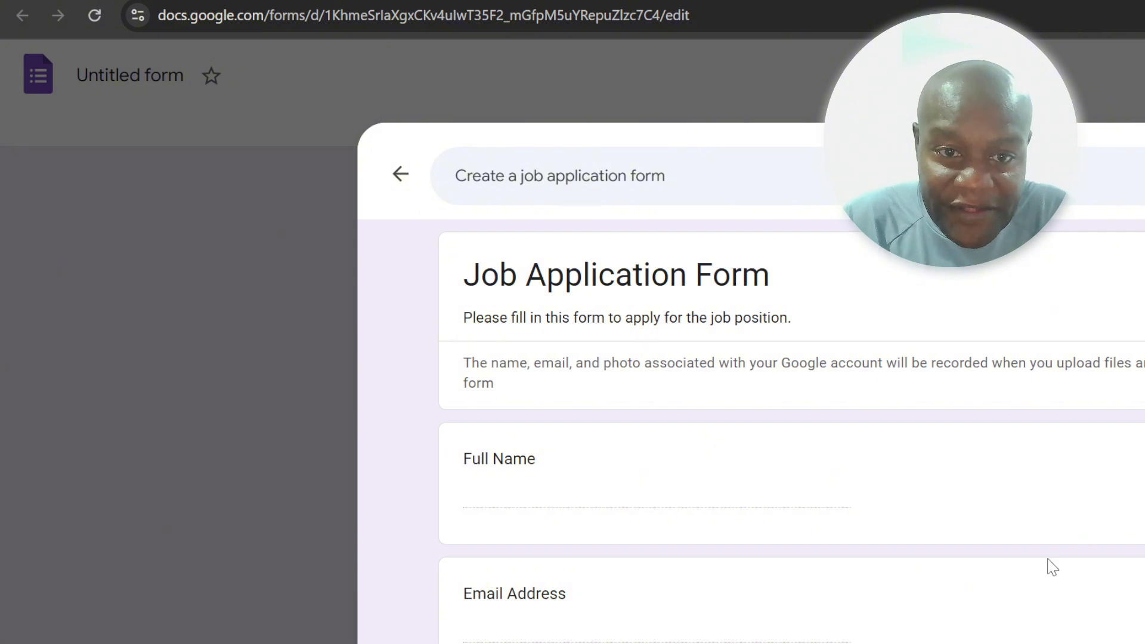
# Step: Review the suggested job application form's questions, from full name to start availability, and leave the preview
pyautogui.scroll(-7, 1017, 615)
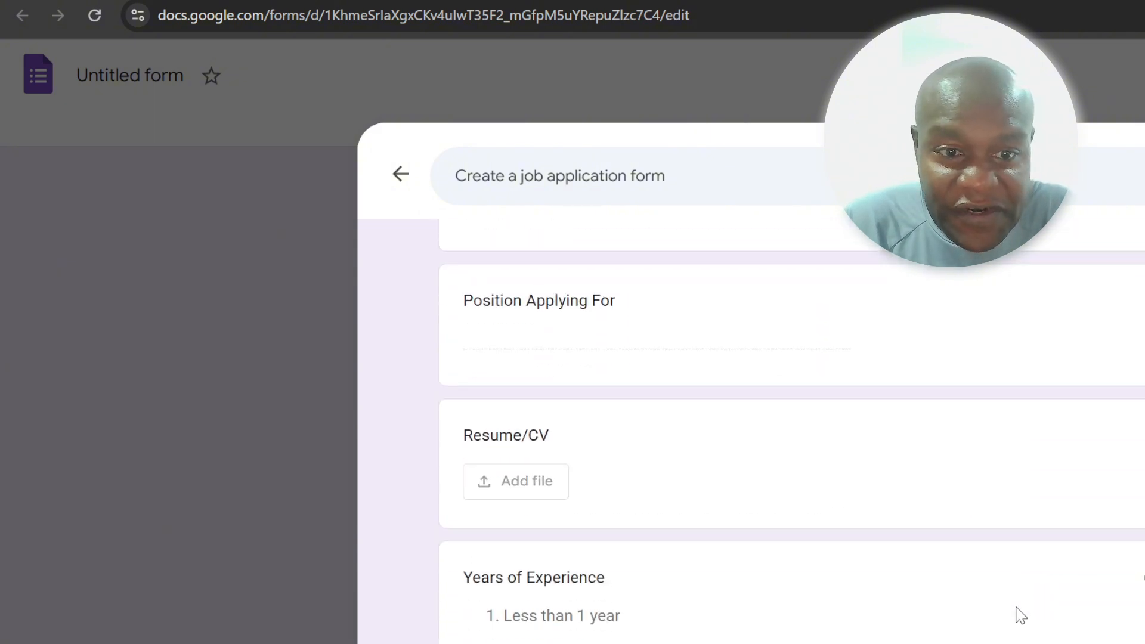
pyautogui.scroll(-8, 1022, 616)
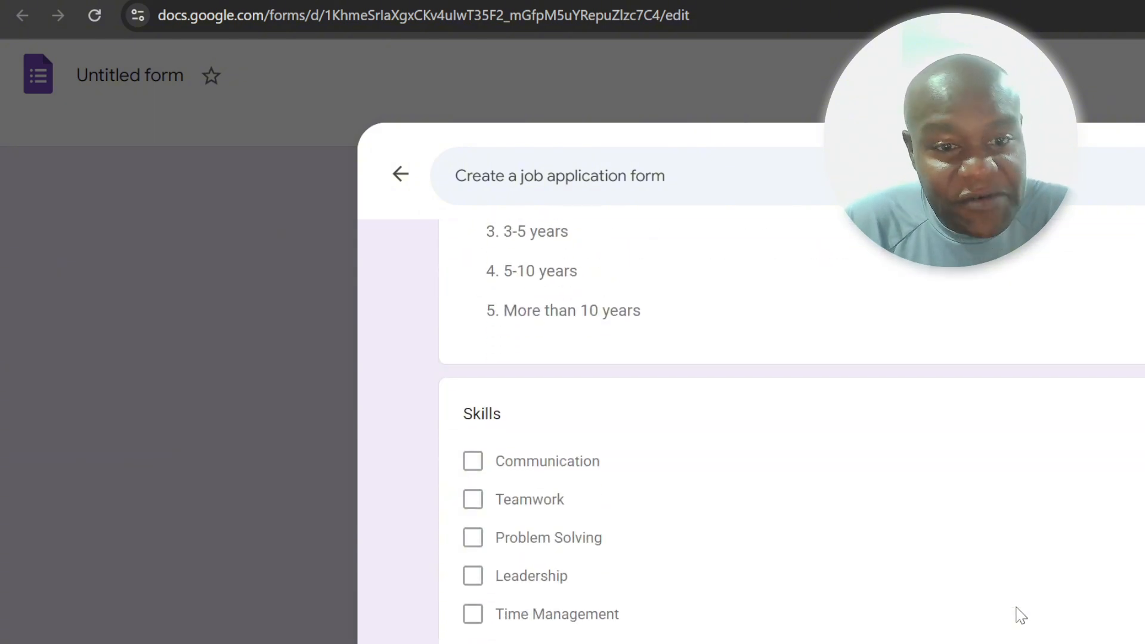
pyautogui.scroll(-10, 1021, 615)
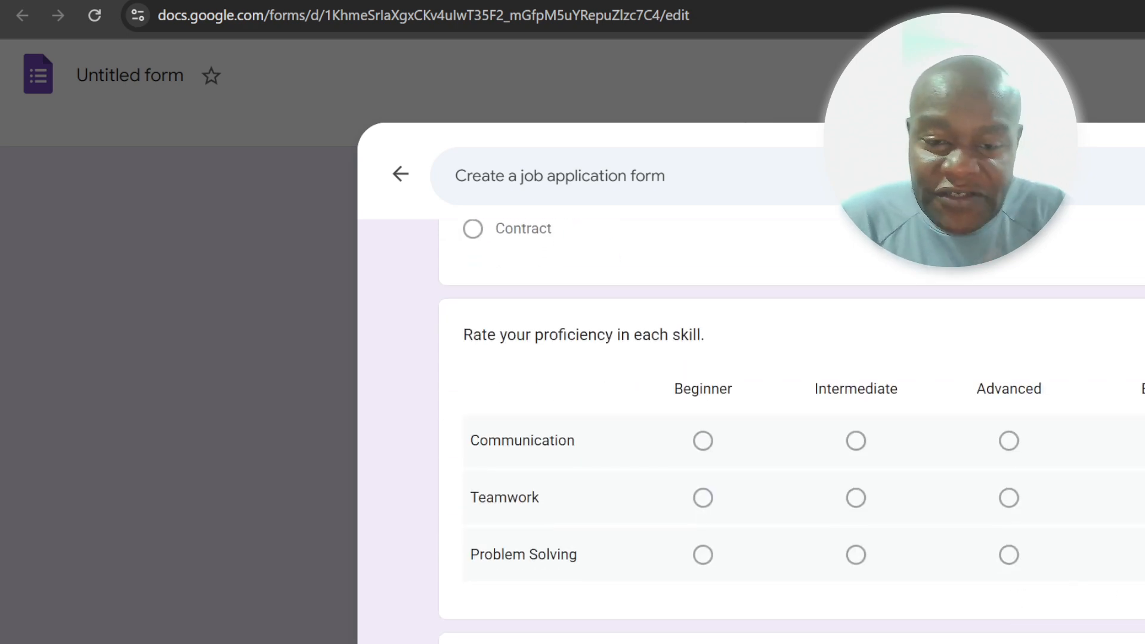
pyautogui.scroll(-1, 752, 430)
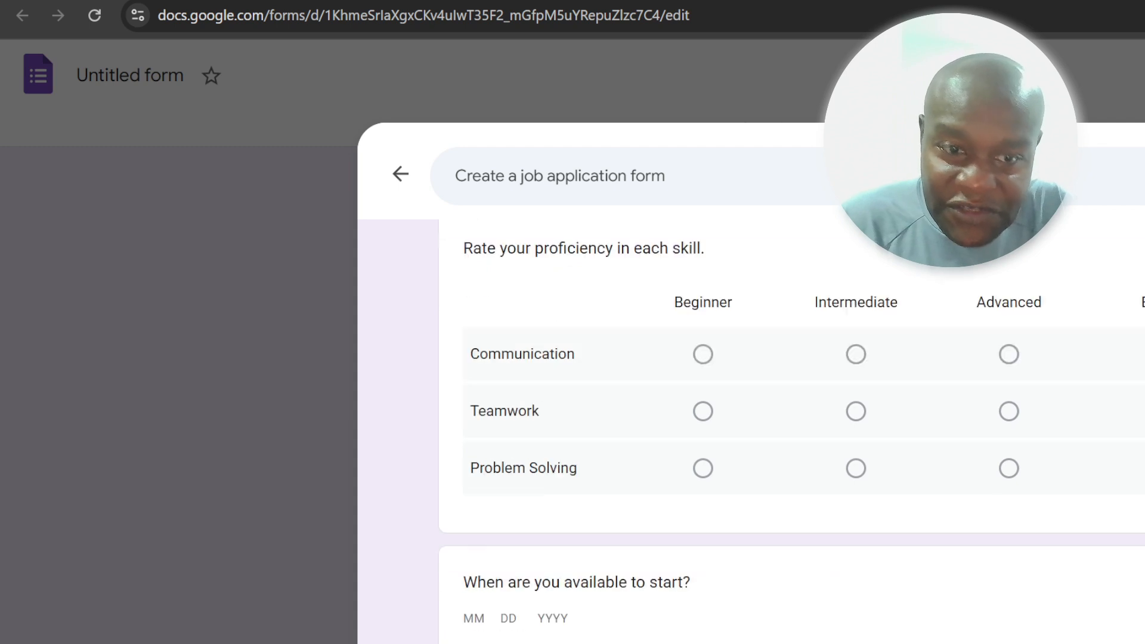
pyautogui.press('Escape')
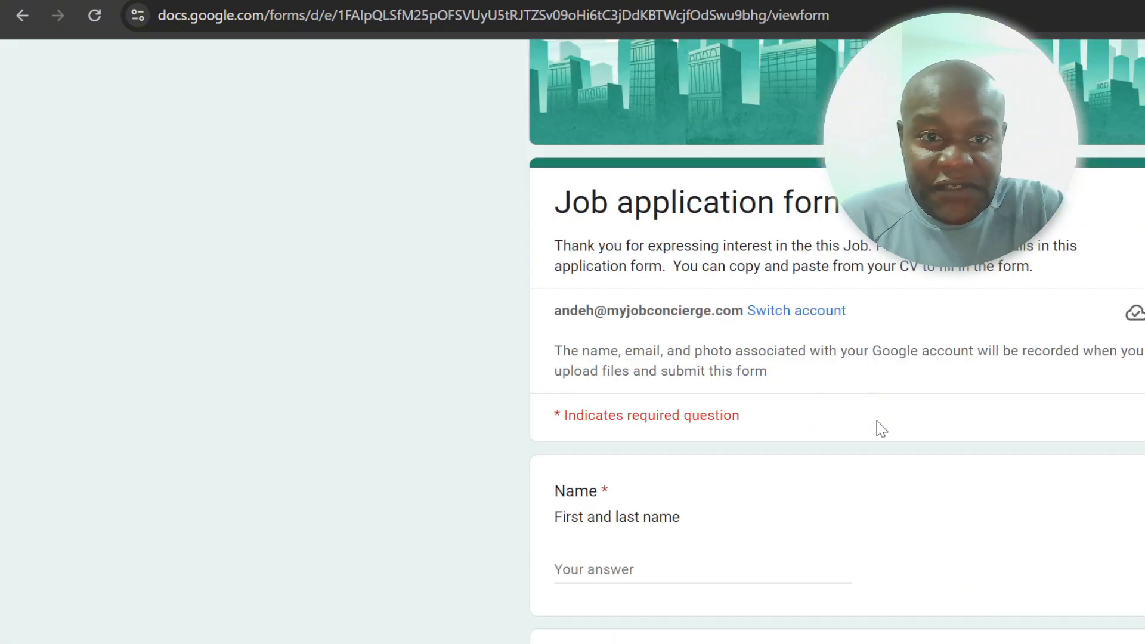
# Step: Examine the live job application form's introduction, contact fields, years-of-experience options and work history question
pyautogui.scroll(-3, 882, 429)
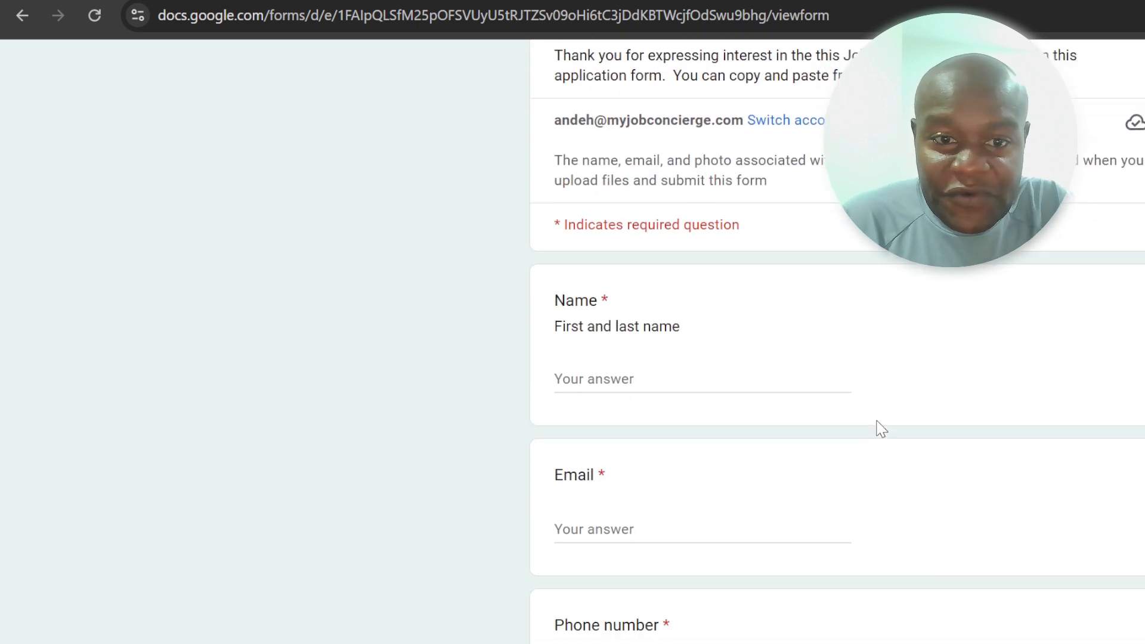
pyautogui.scroll(-5, 882, 428)
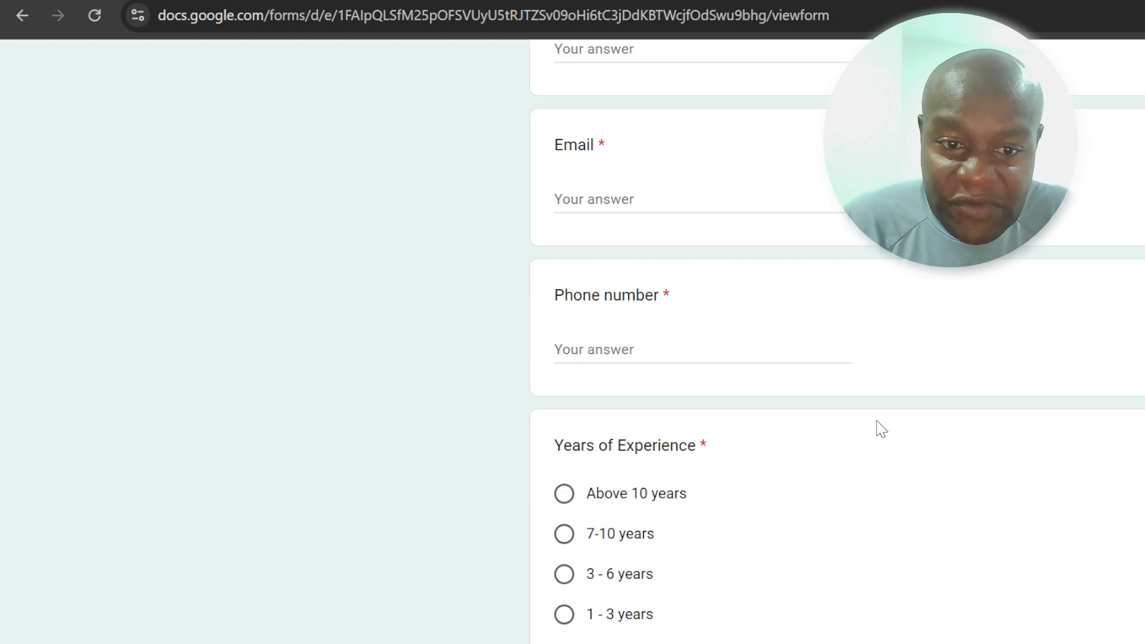
pyautogui.scroll(-9, 944, 482)
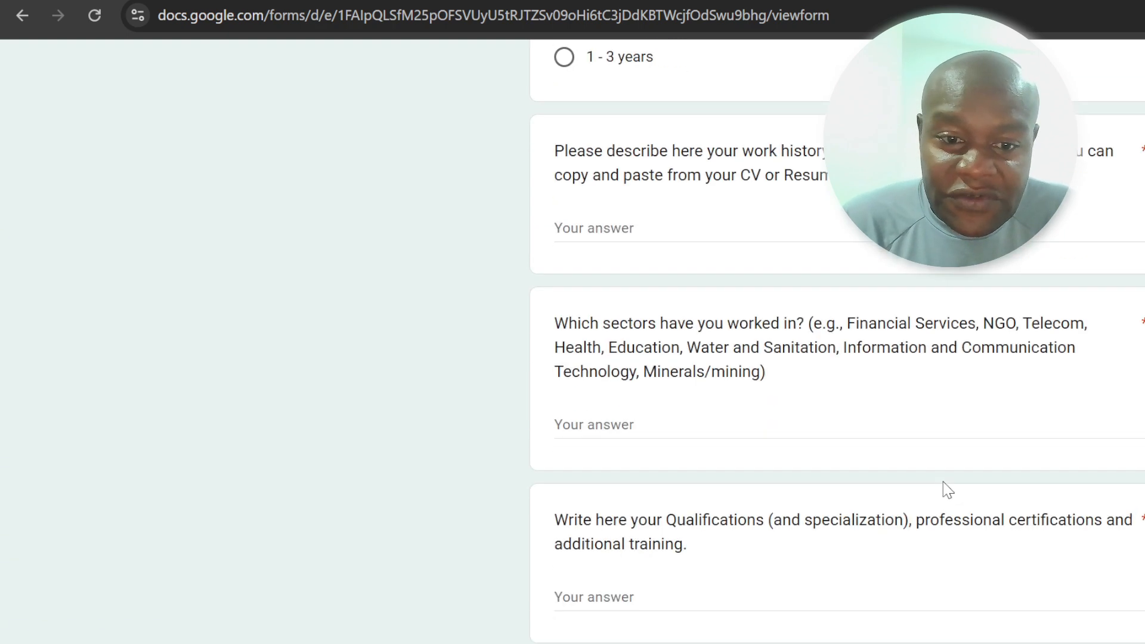
pyautogui.scroll(-9, 943, 481)
pyautogui.scroll(12, 943, 482)
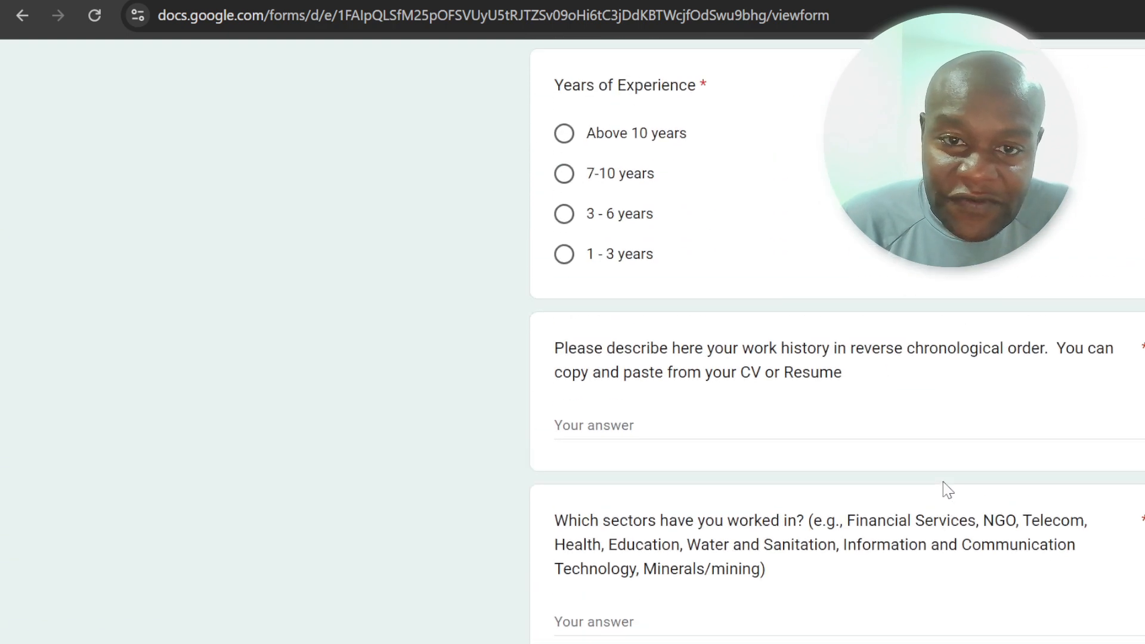
pyautogui.scroll(15, 943, 481)
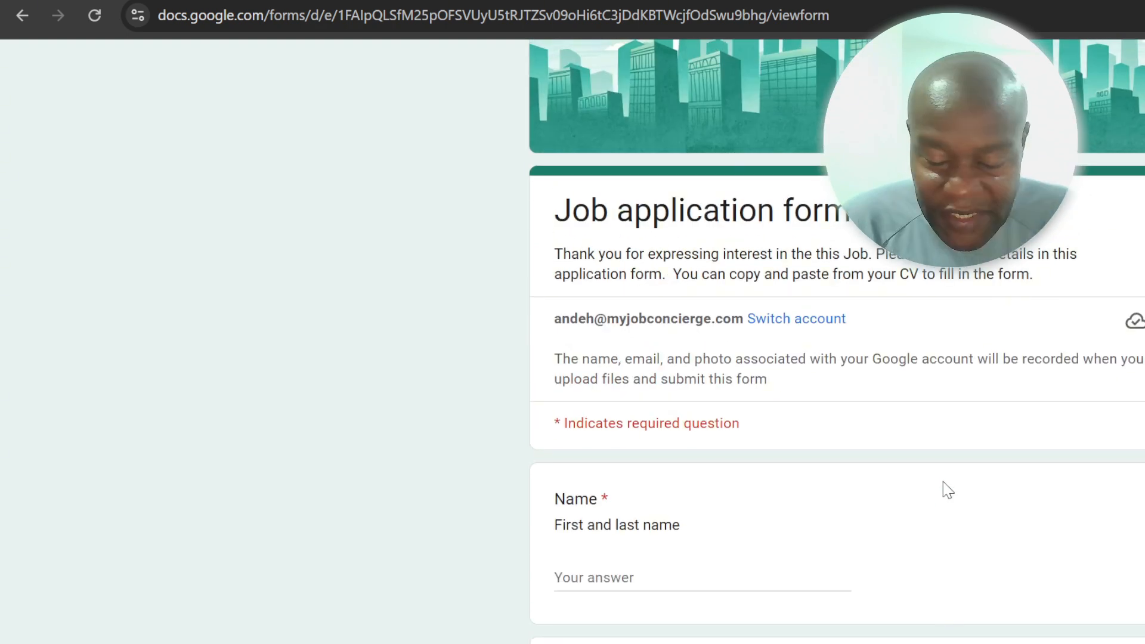
pyautogui.scroll(-2, 933, 486)
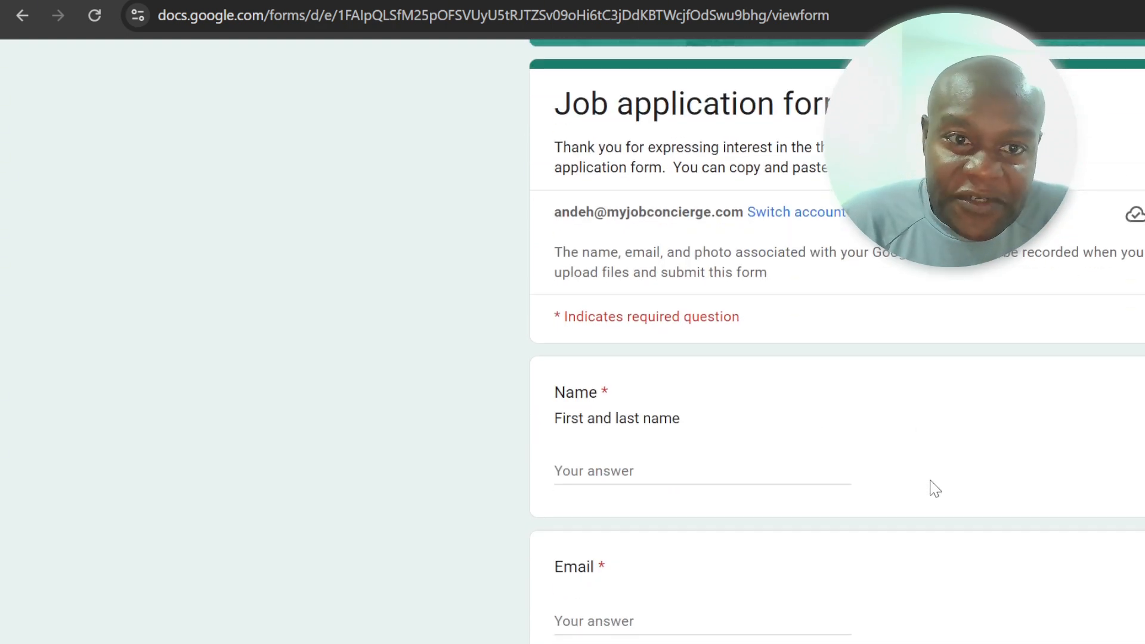
pyautogui.scroll(-5, 936, 489)
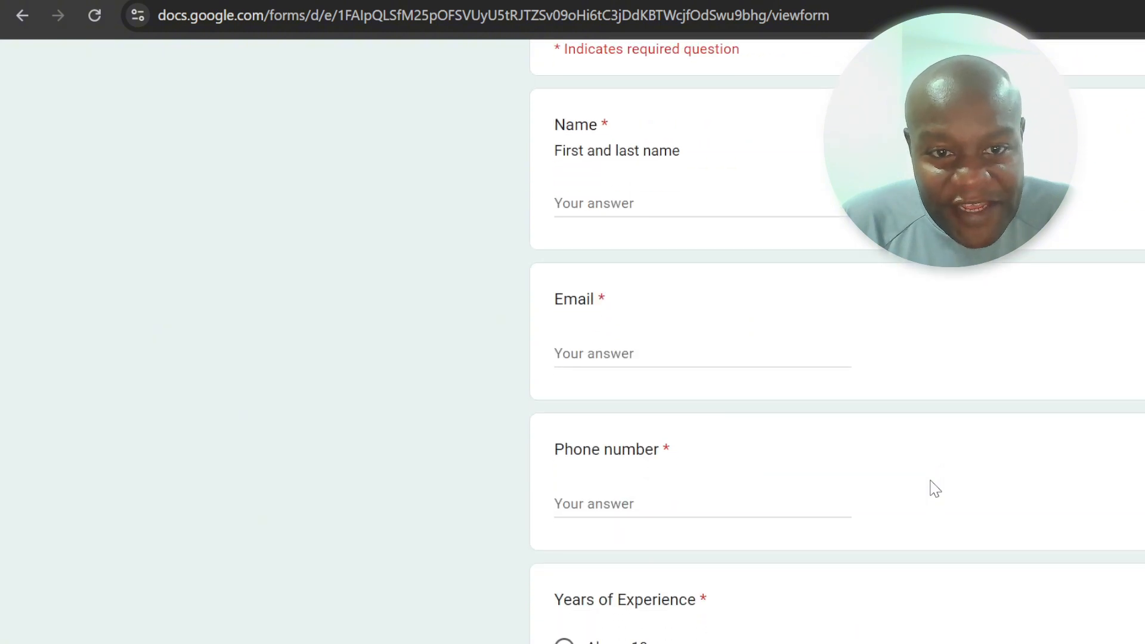
pyautogui.scroll(-4, 936, 489)
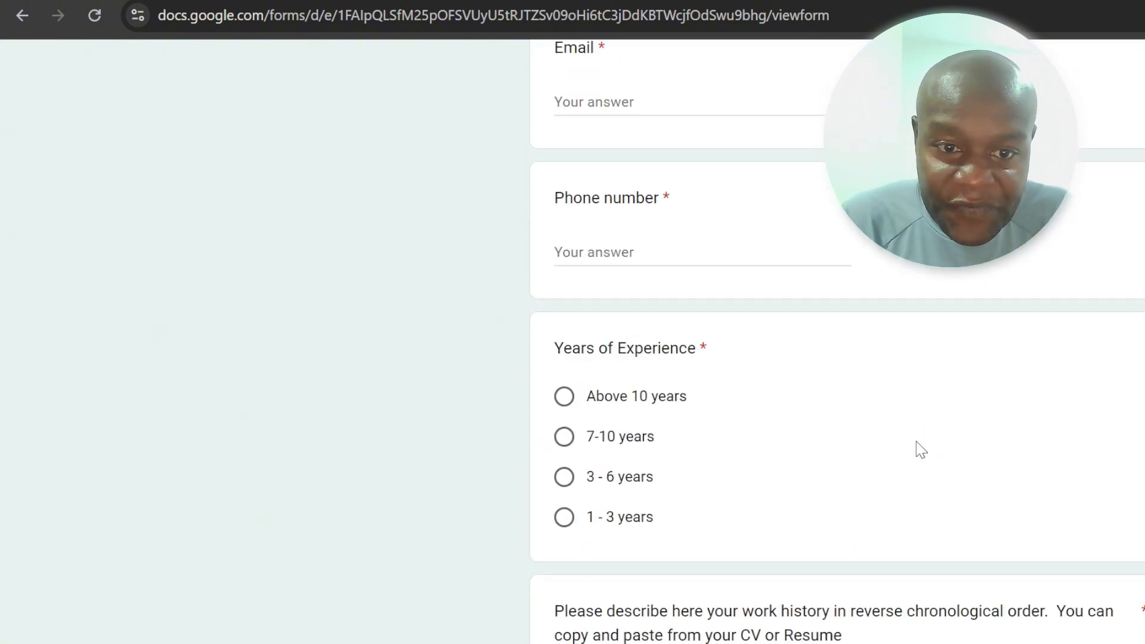
pyautogui.scroll(-5, 921, 449)
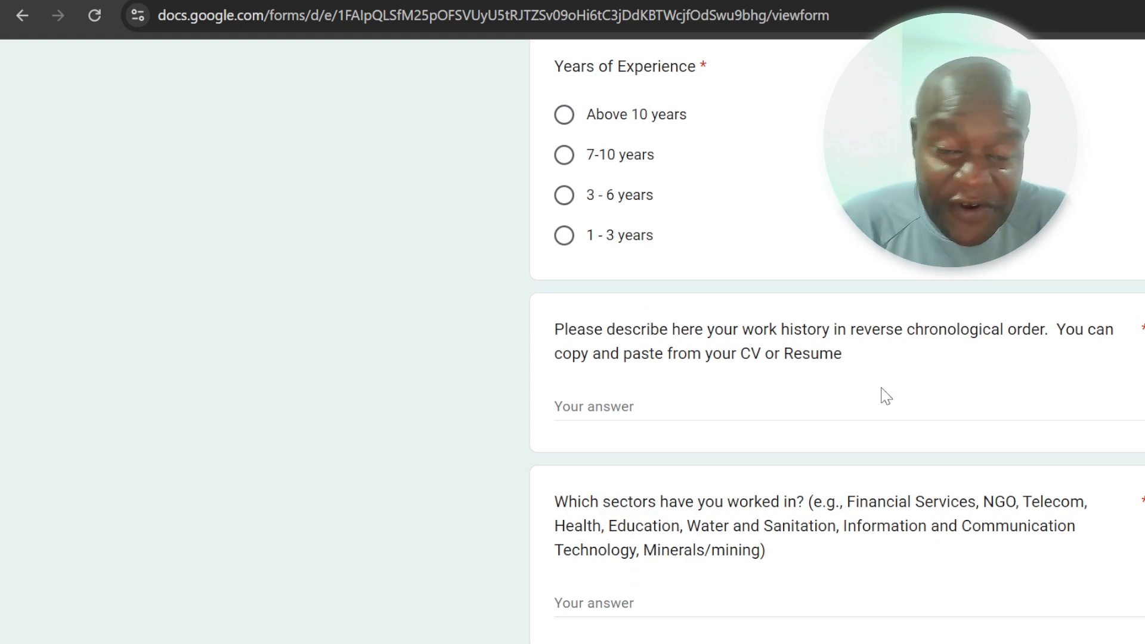
pyautogui.scroll(-2, 885, 395)
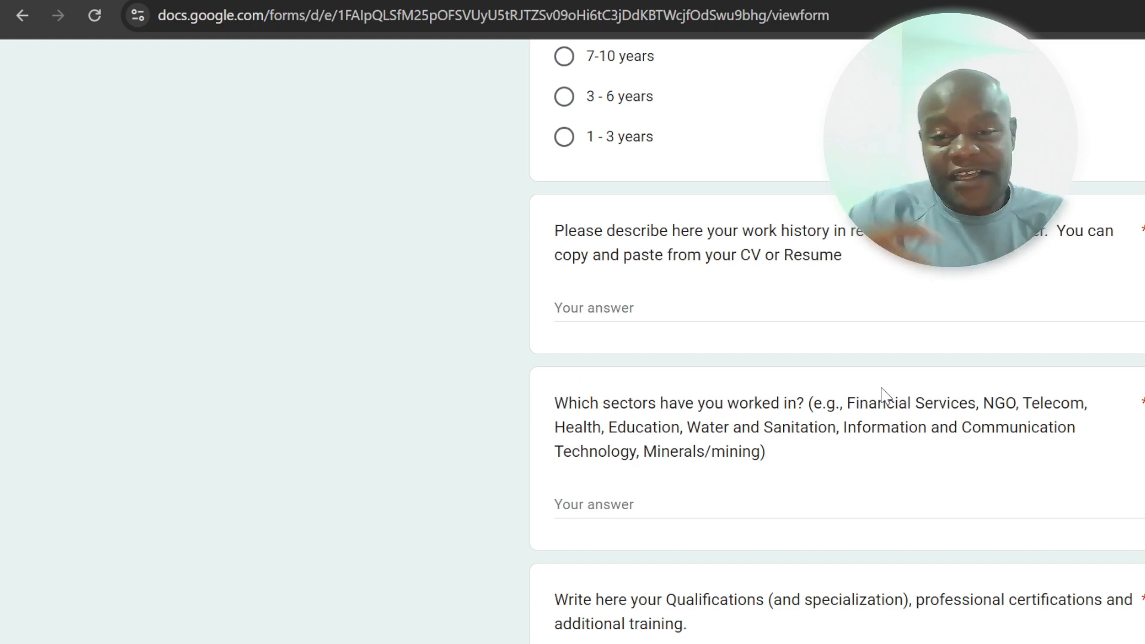
pyautogui.scroll(8, 883, 390)
pyautogui.scroll(-3, 947, 435)
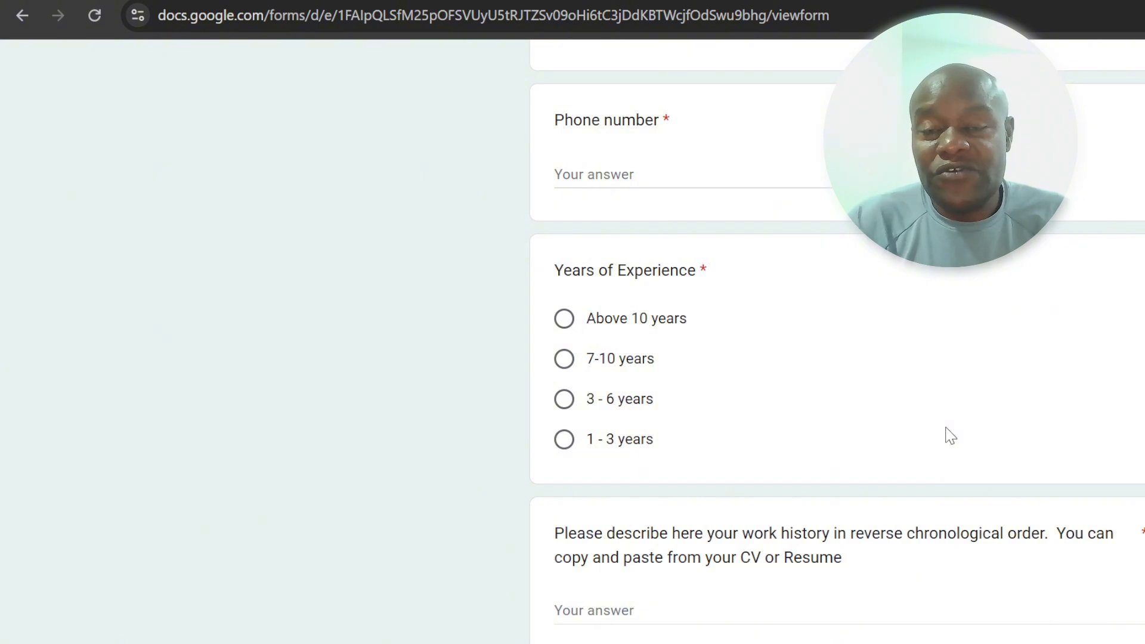
# Step: Examine the form's remaining questions on sectors, qualifications, tools, skills, cover letter and Resume/CV upload
pyautogui.scroll(-3, 972, 529)
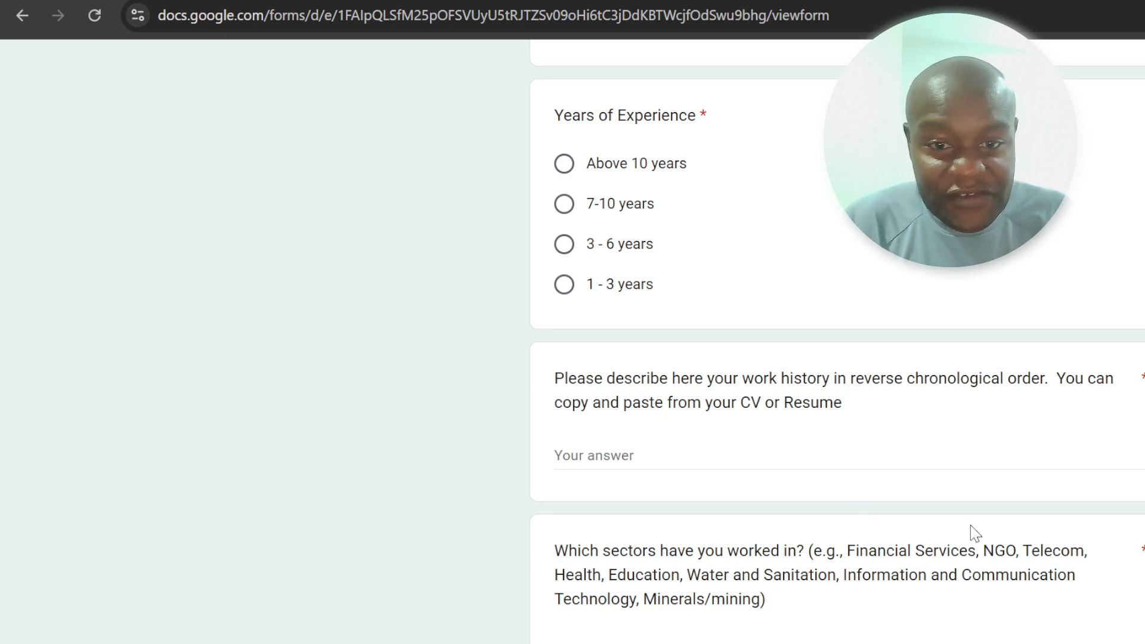
pyautogui.scroll(-2, 946, 516)
pyautogui.scroll(-2, 952, 523)
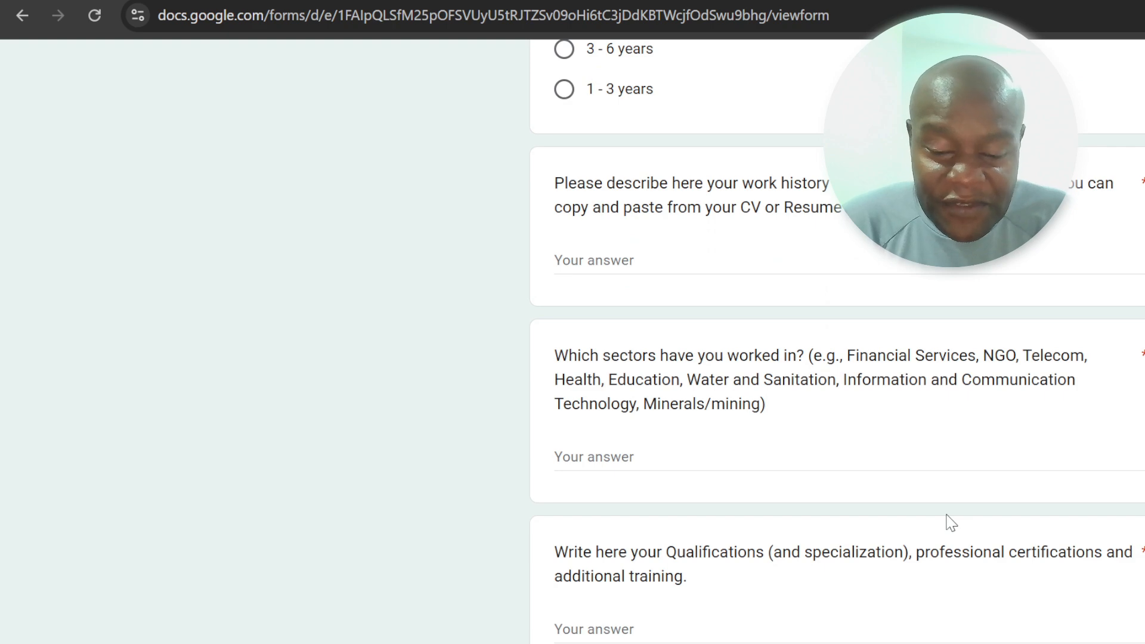
pyautogui.scroll(-2, 950, 522)
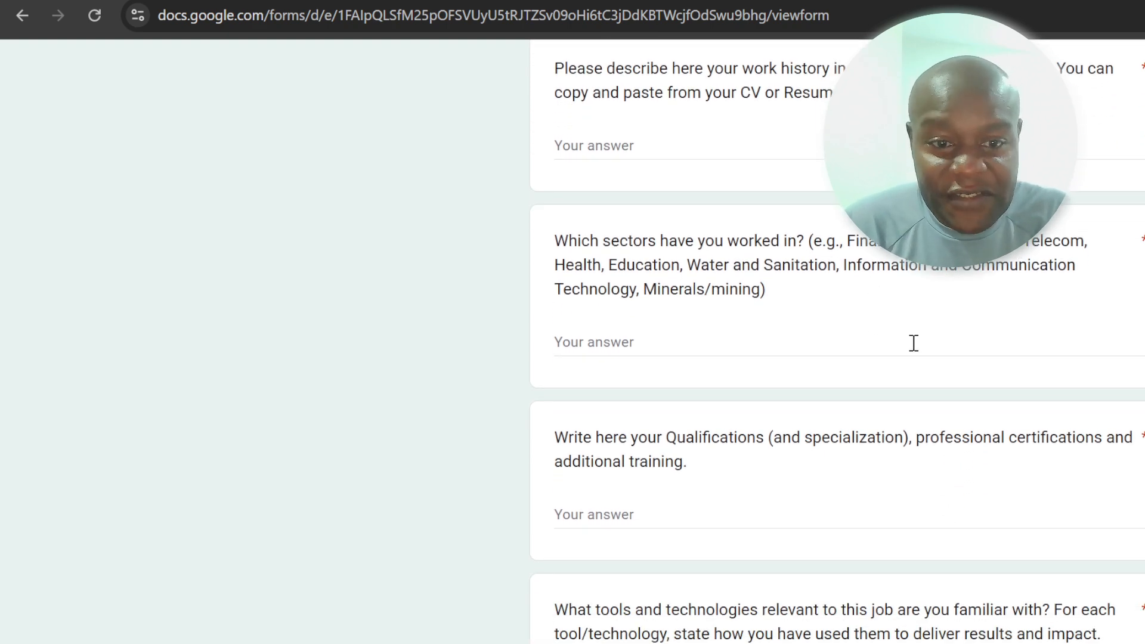
pyautogui.scroll(-2, 913, 342)
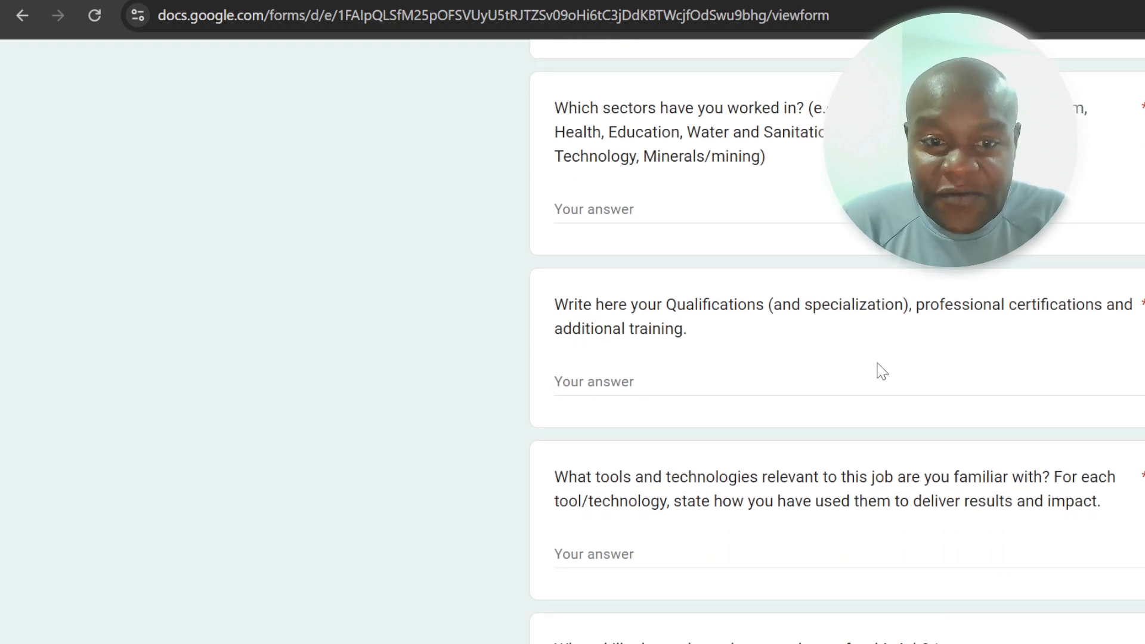
pyautogui.scroll(-3, 877, 370)
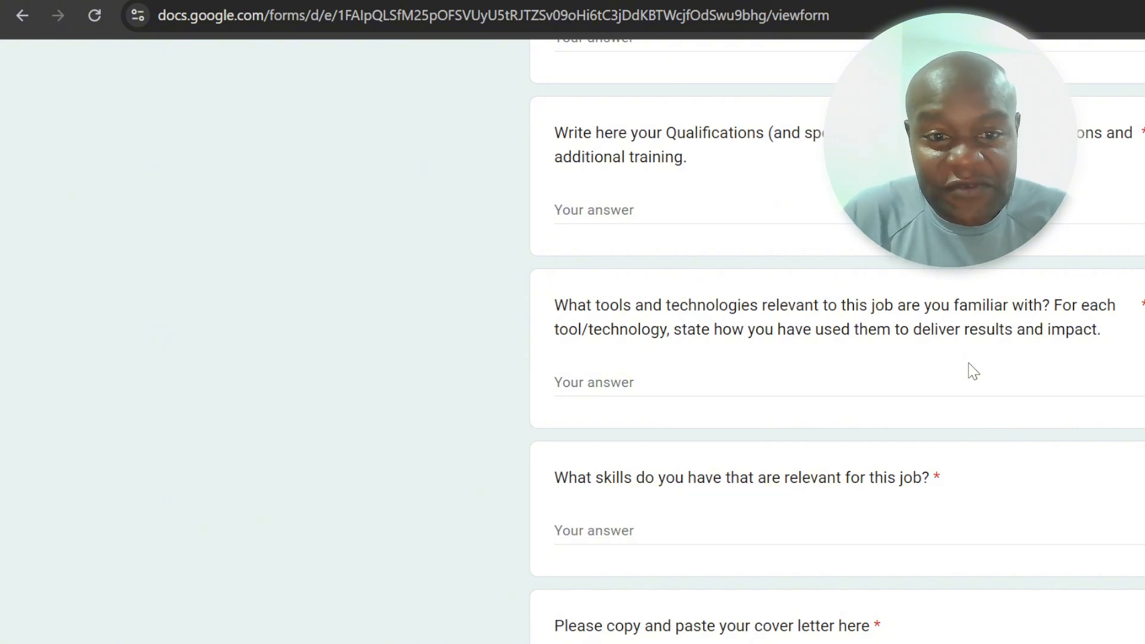
pyautogui.scroll(-2, 911, 376)
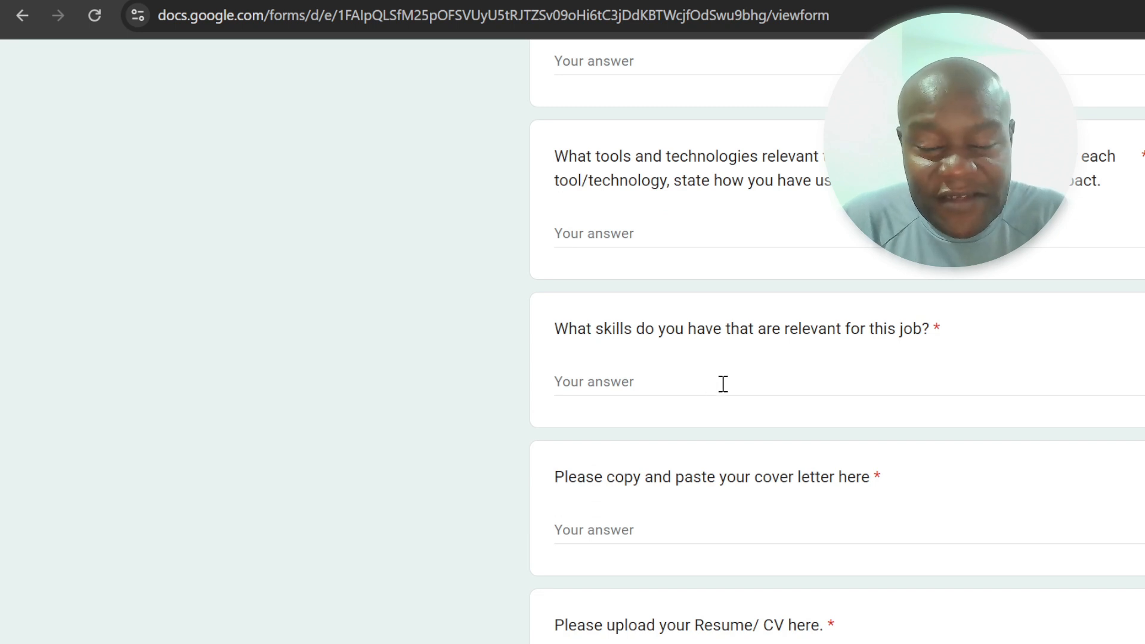
pyautogui.scroll(-1, 723, 384)
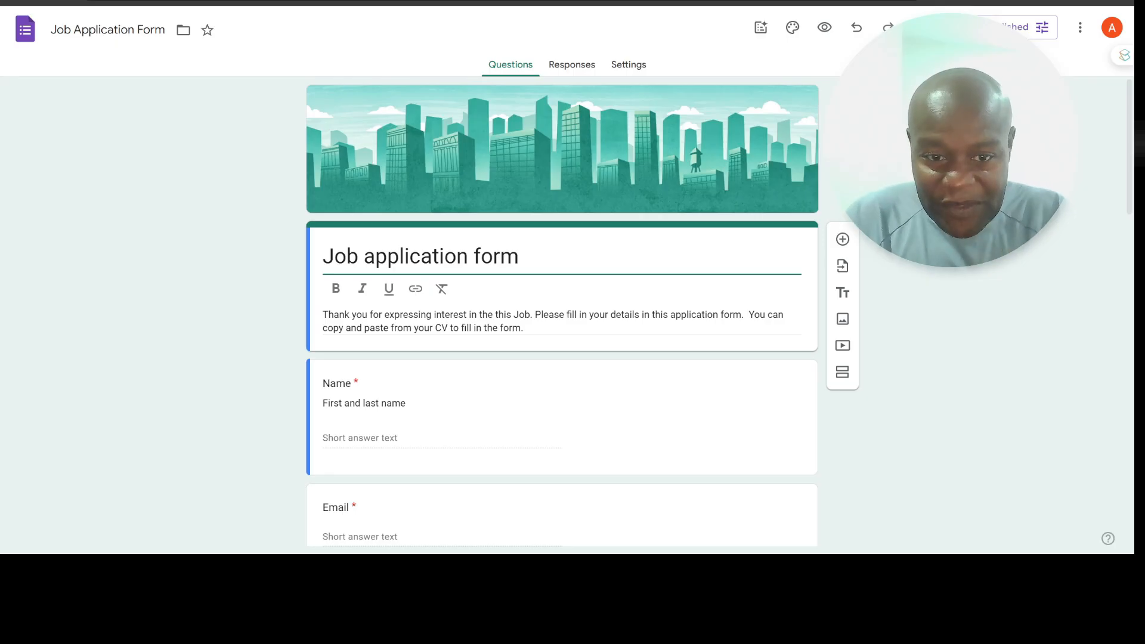
# Step: Look over the first questions of the Job Application Form in the editor and open its responses view
pyautogui.scroll(-9, 562, 317)
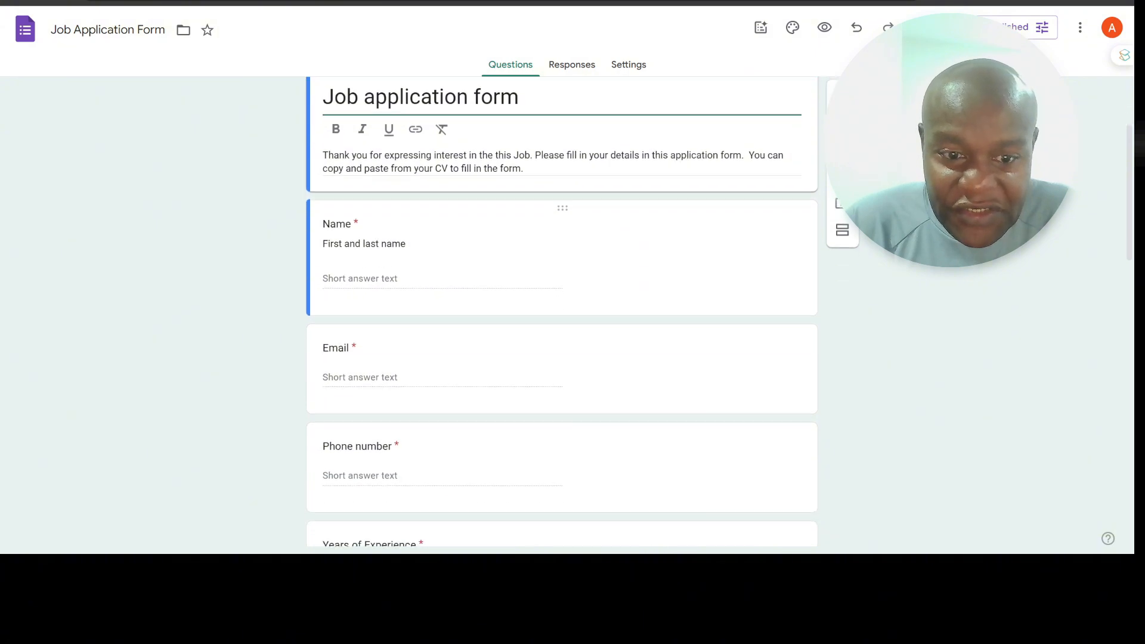
pyautogui.scroll(10, 562, 317)
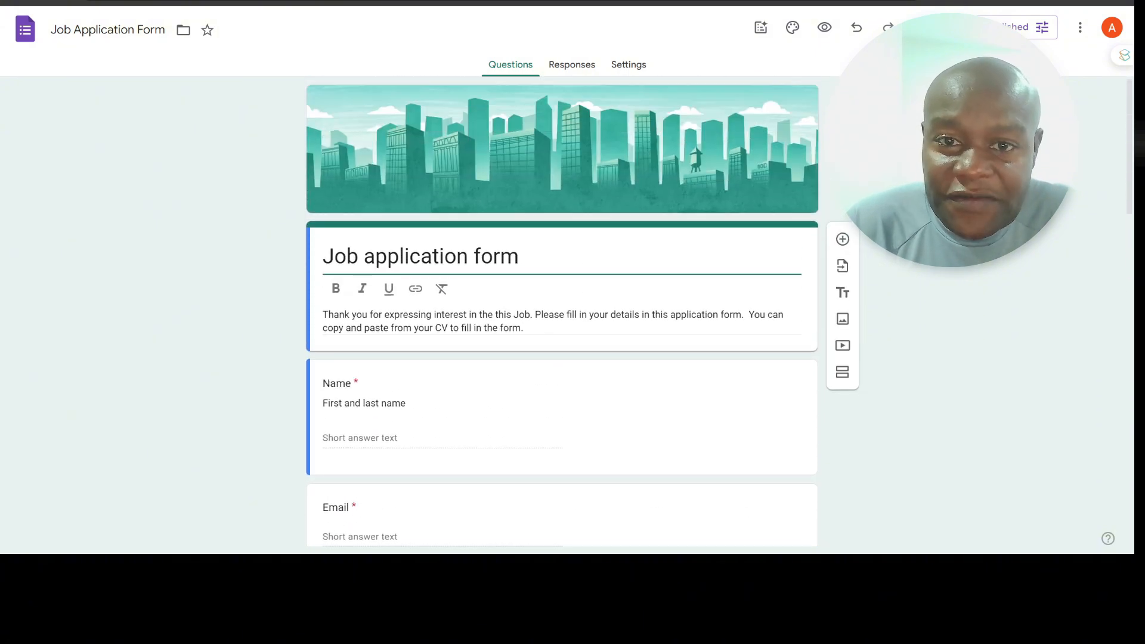
pyautogui.click(573, 64)
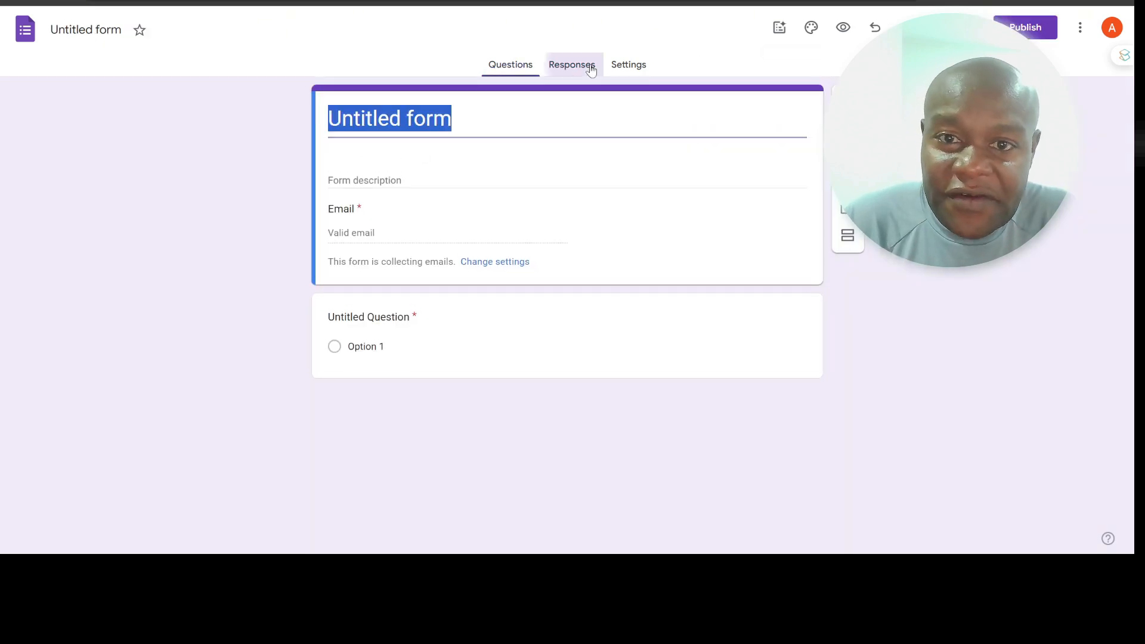
# Step: In the untitled form's responses, open the Sheets destination settings and inspect the option to create a new spreadsheet
pyautogui.click(591, 68)
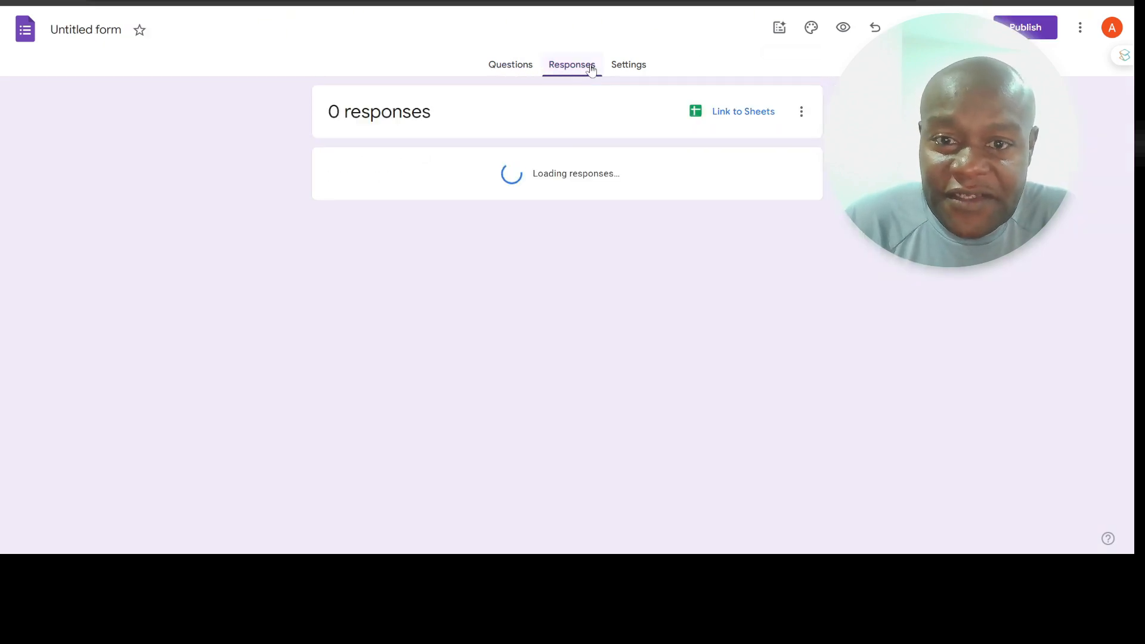
pyautogui.click(746, 120)
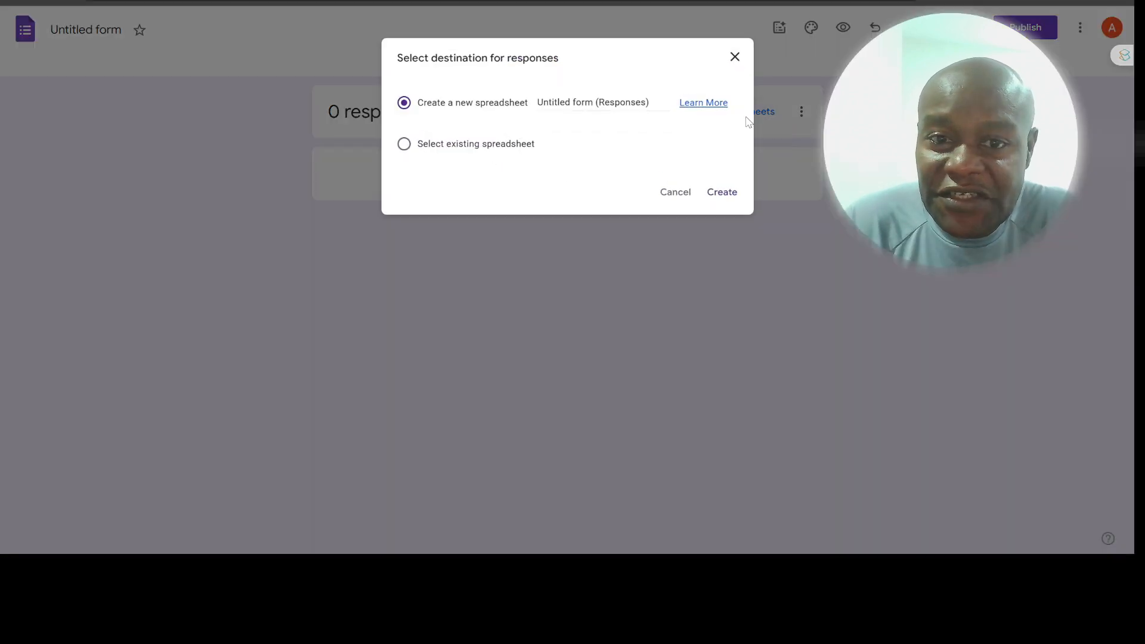
pyautogui.click(565, 101)
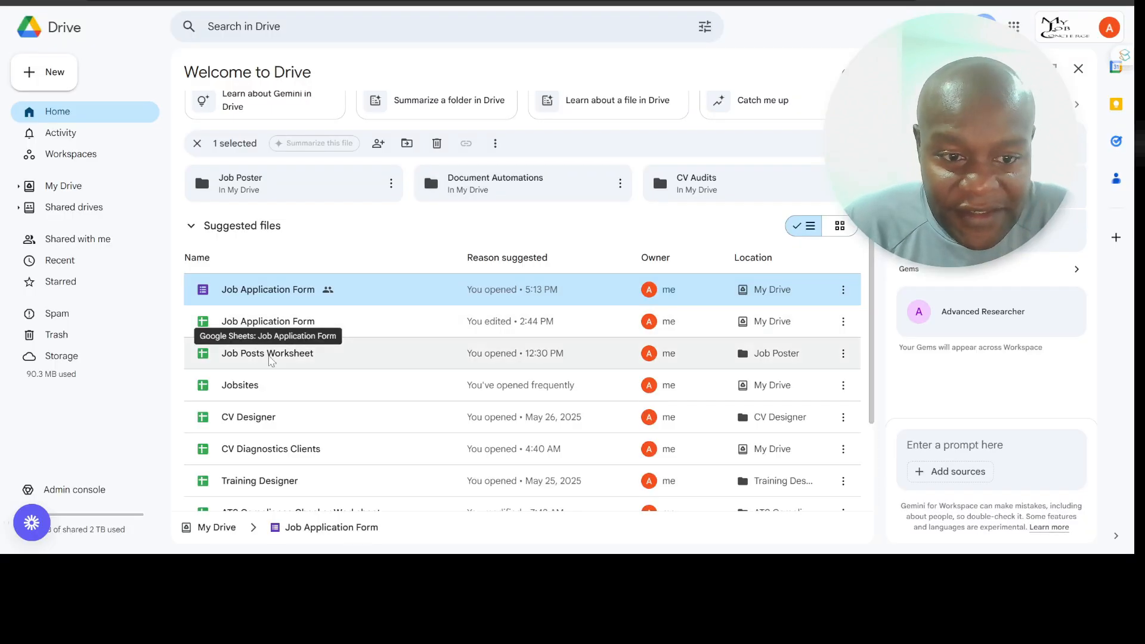
# Step: Open the Job Application Form spreadsheet from Drive, look through the Candidates sheet and switch to the Shortlist sheet
pyautogui.doubleClick(295, 333)
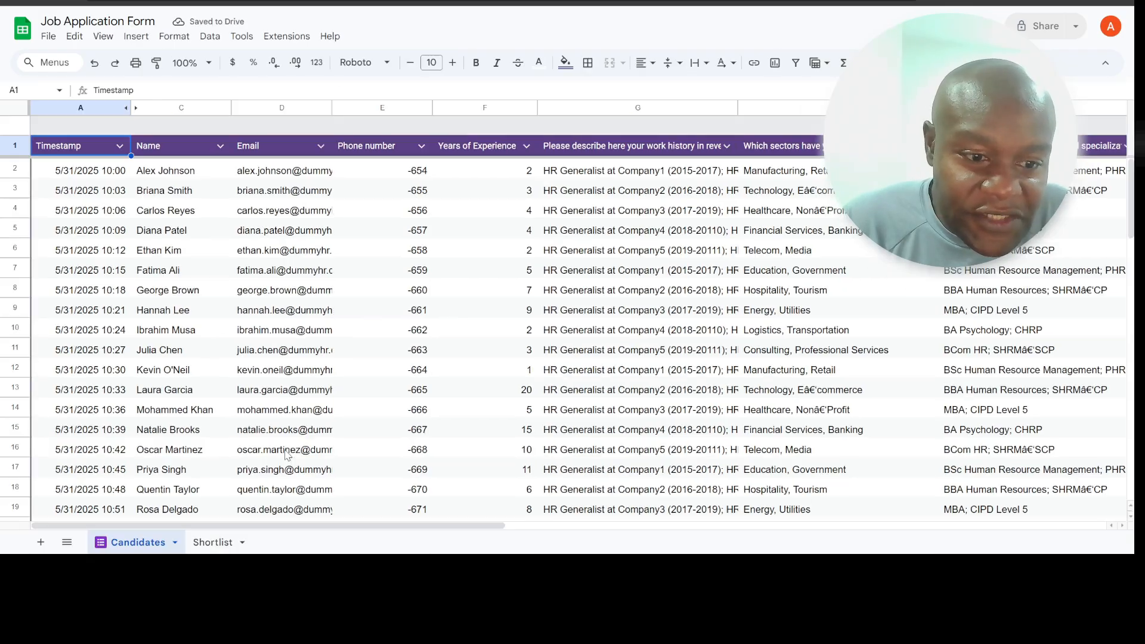
pyautogui.scroll(-3, 244, 429)
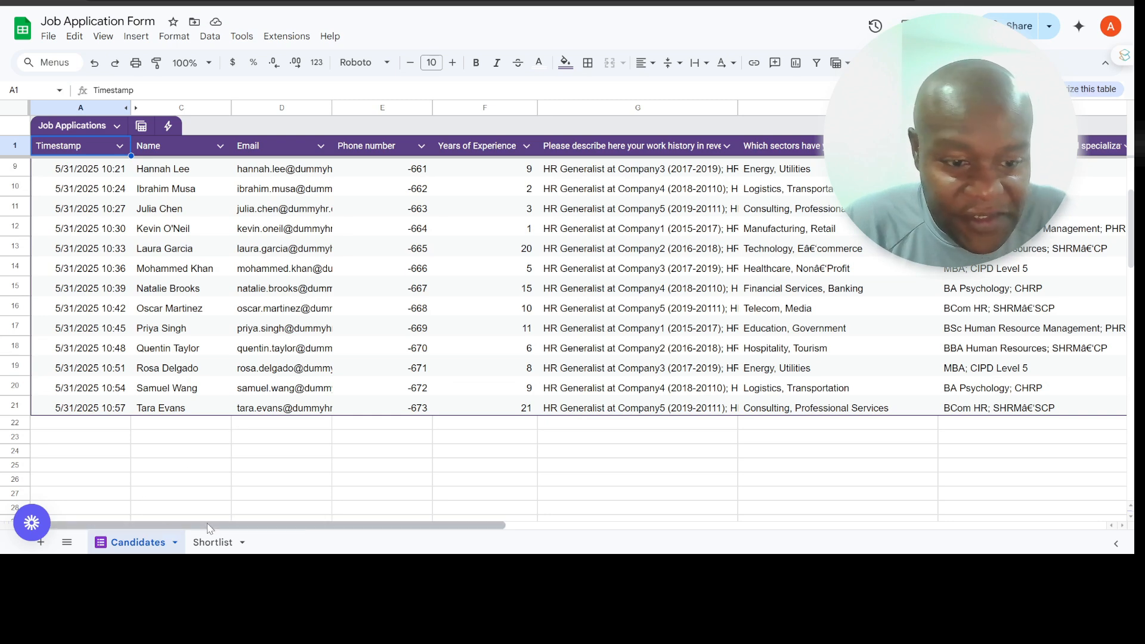
pyautogui.click(215, 543)
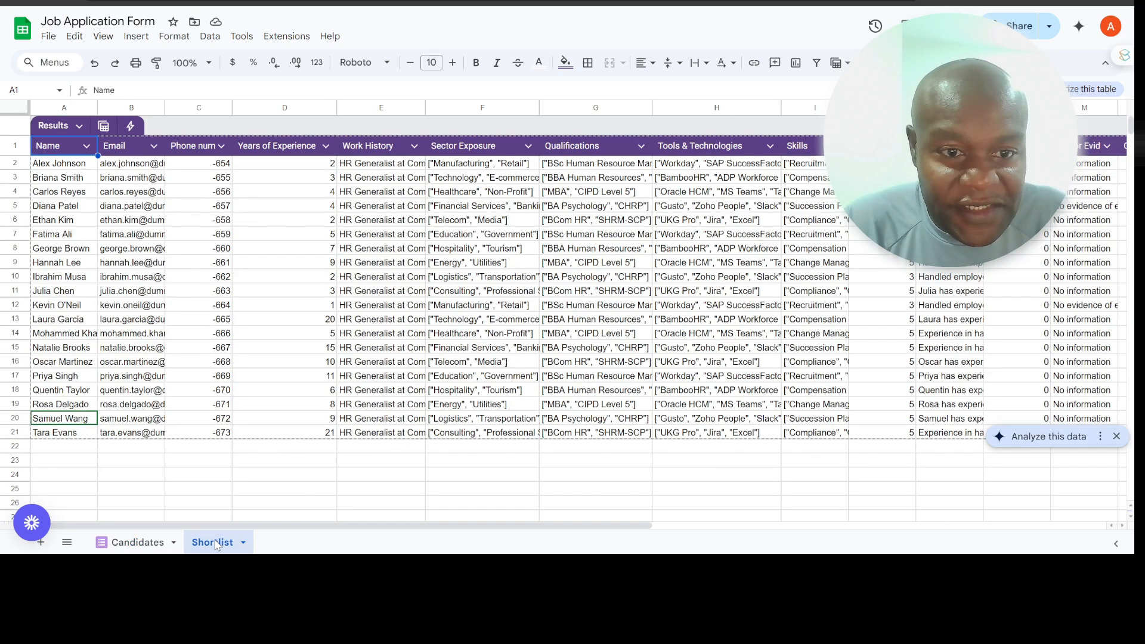
# Step: Look across the Candidates sheet's columns, from phone number through work history, sectors, qualifications, tools and skills
pyautogui.click(144, 544)
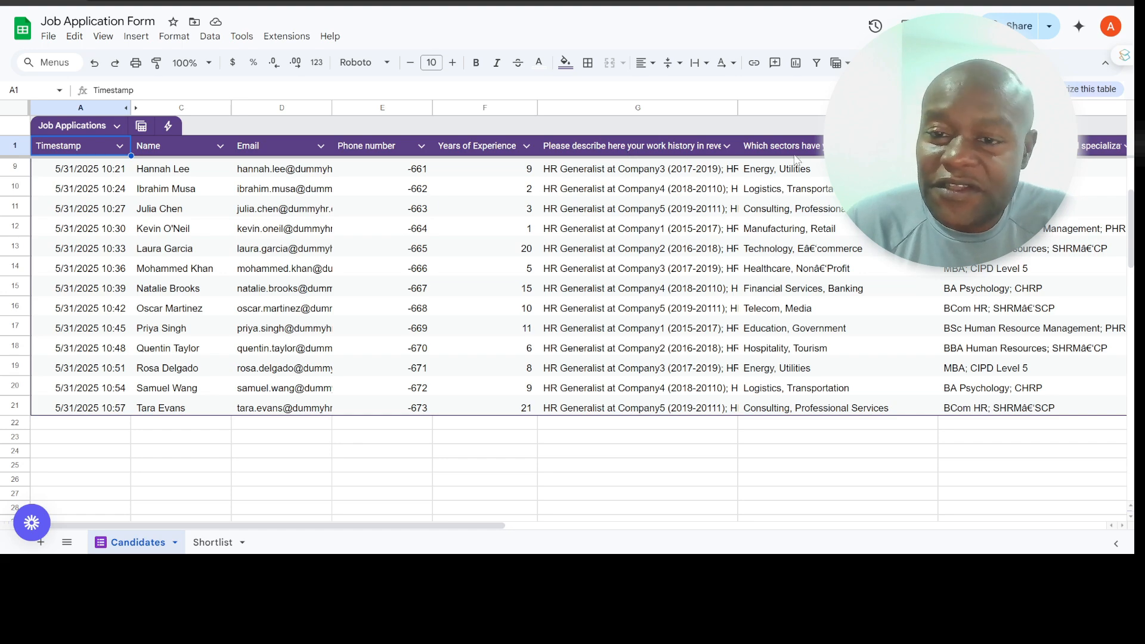
pyautogui.hscroll(10, 795, 160)
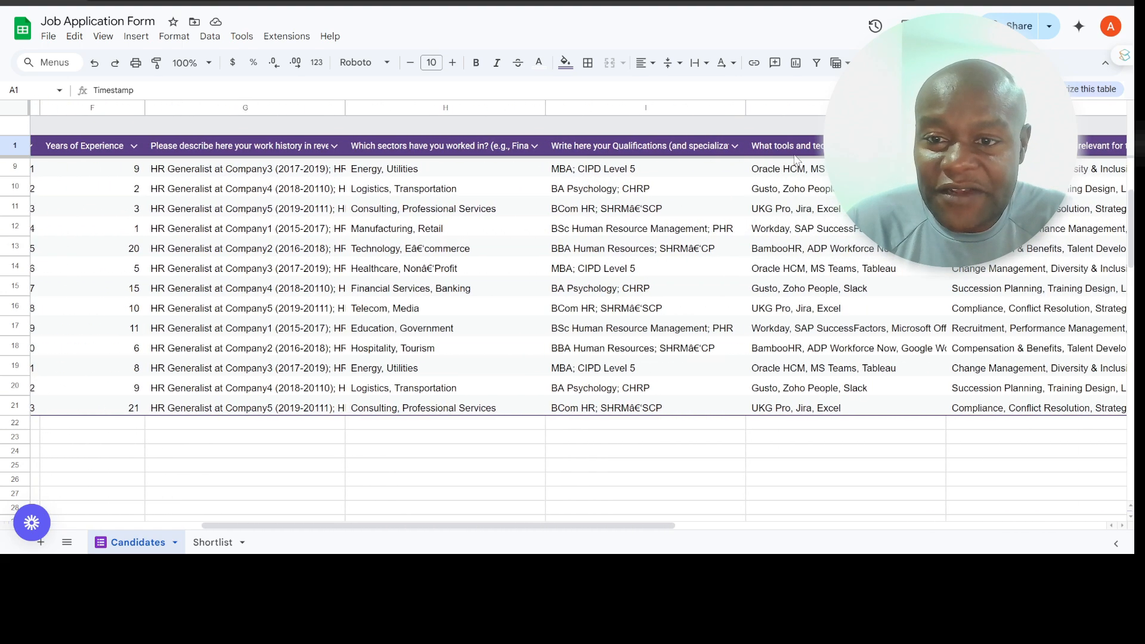
pyautogui.hscroll(2, 795, 159)
pyautogui.hscroll(7, 1085, 150)
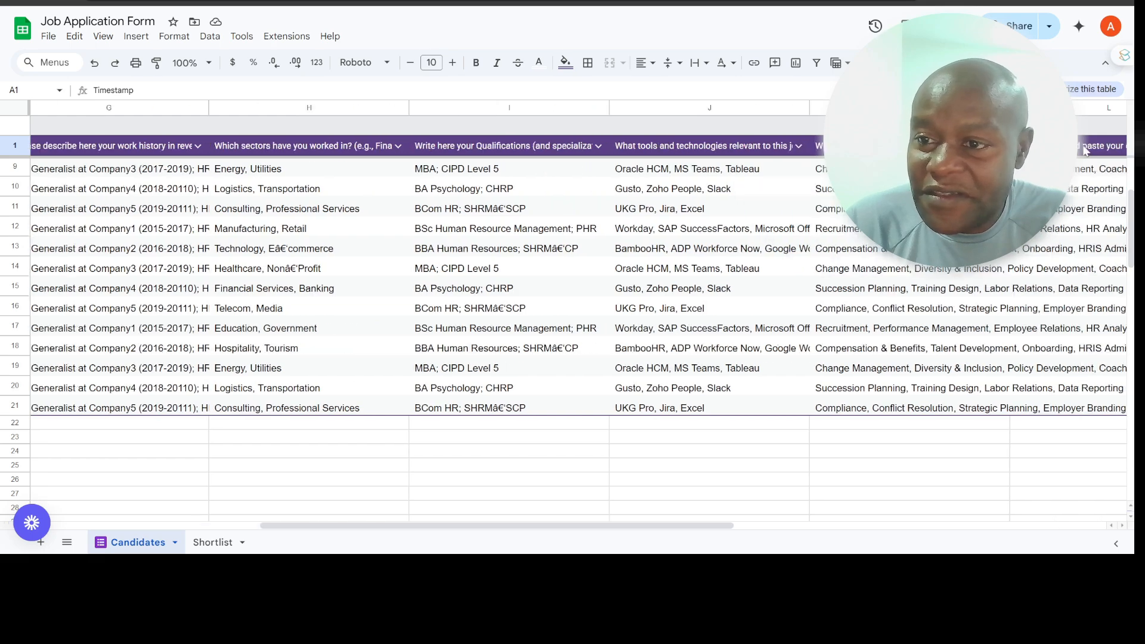
pyautogui.hscroll(-9, 1085, 150)
pyautogui.hscroll(-3, 1085, 151)
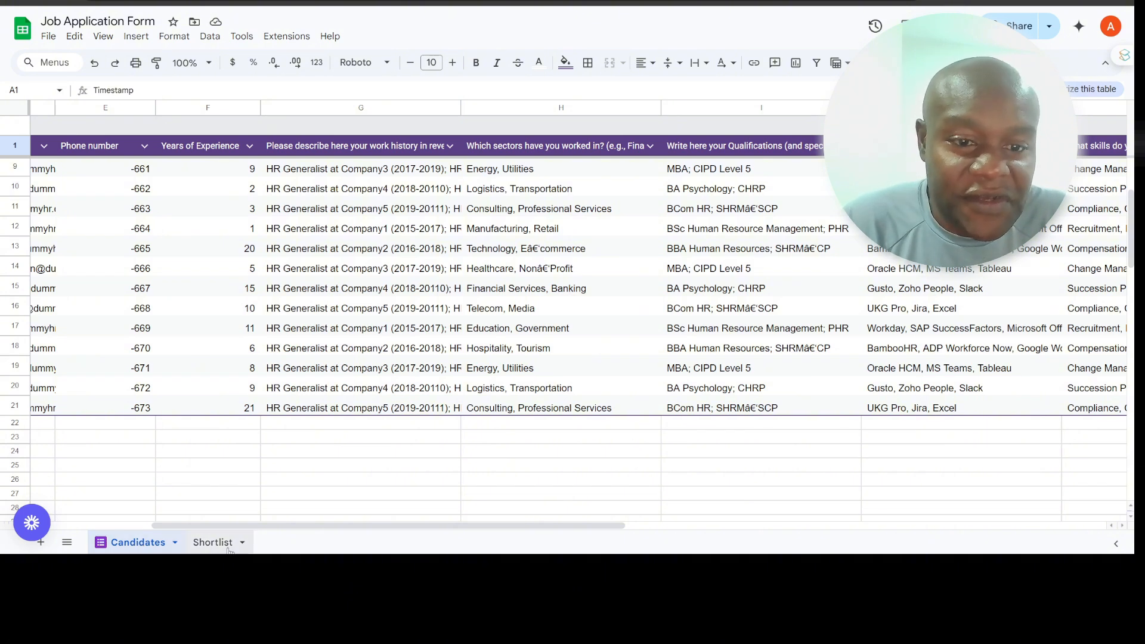
pyautogui.hscroll(-10, 228, 398)
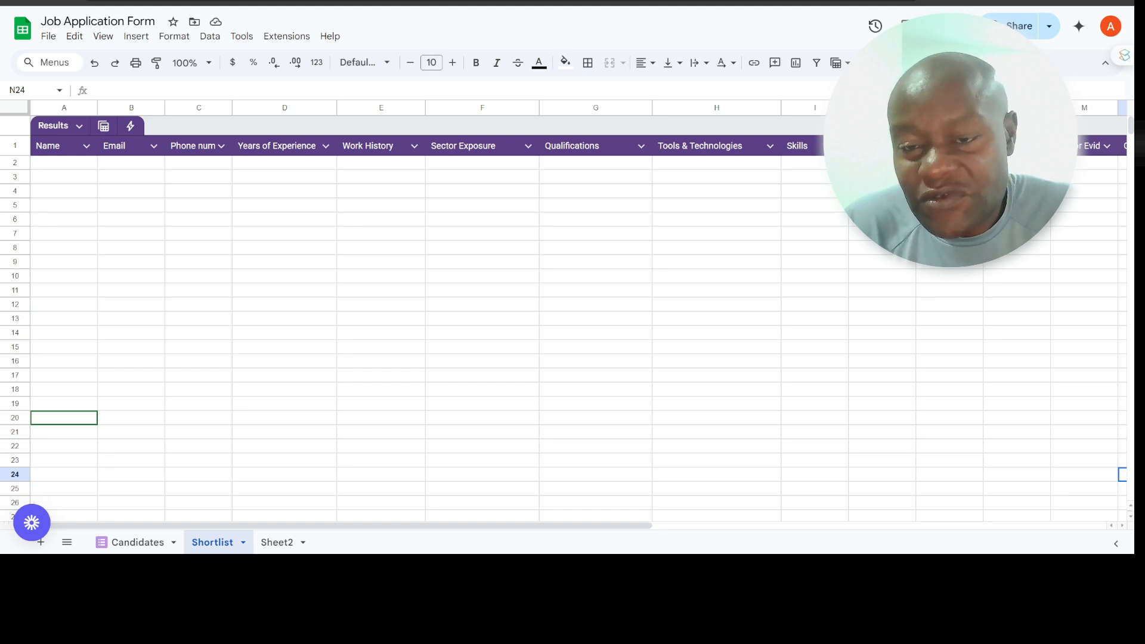
# Step: On the Shortlist sheet, widen the Tools Score, Tools Evidence, Skills Score and Skills Evidence columns to fit their headers
pyautogui.hscroll(2, 579, 334)
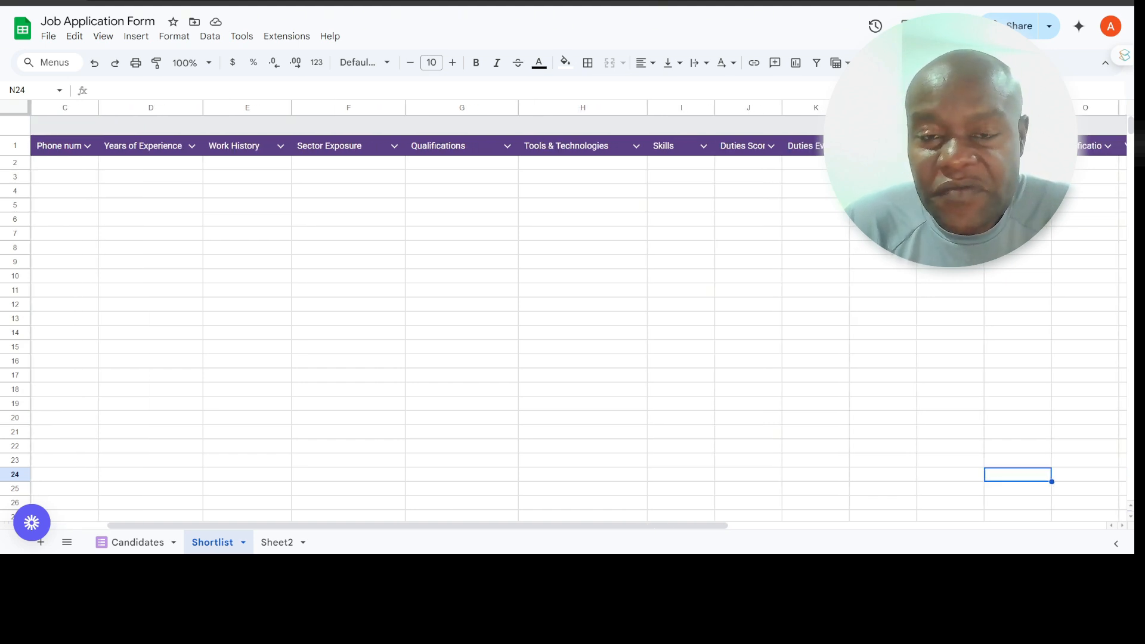
pyautogui.hscroll(4, 579, 310)
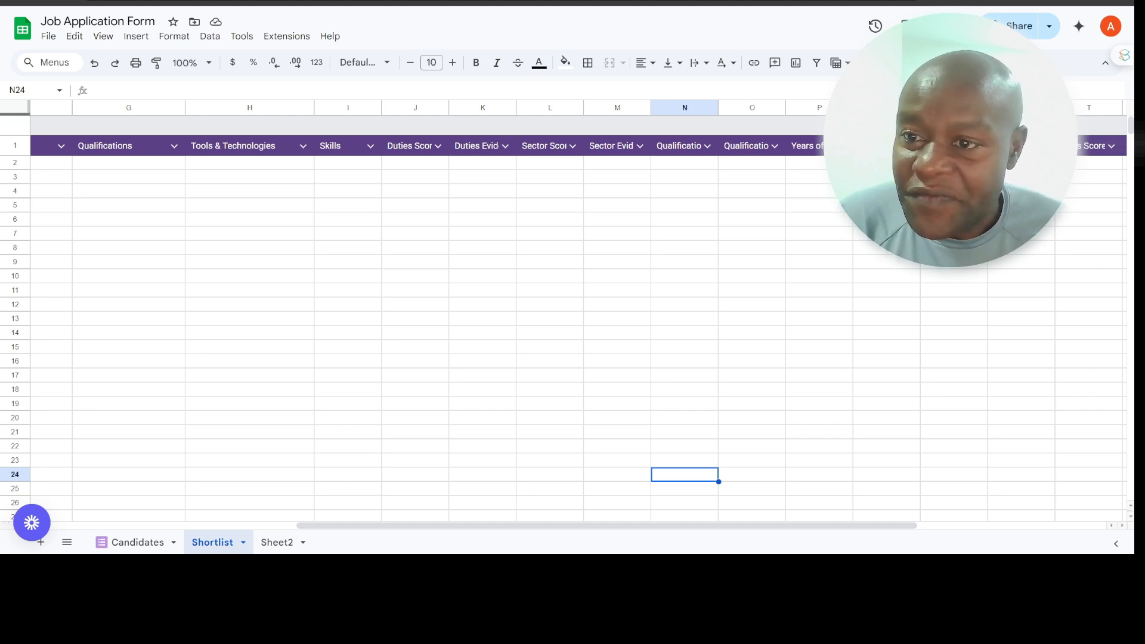
pyautogui.moveTo(988, 108); pyautogui.dragTo(1014, 107)
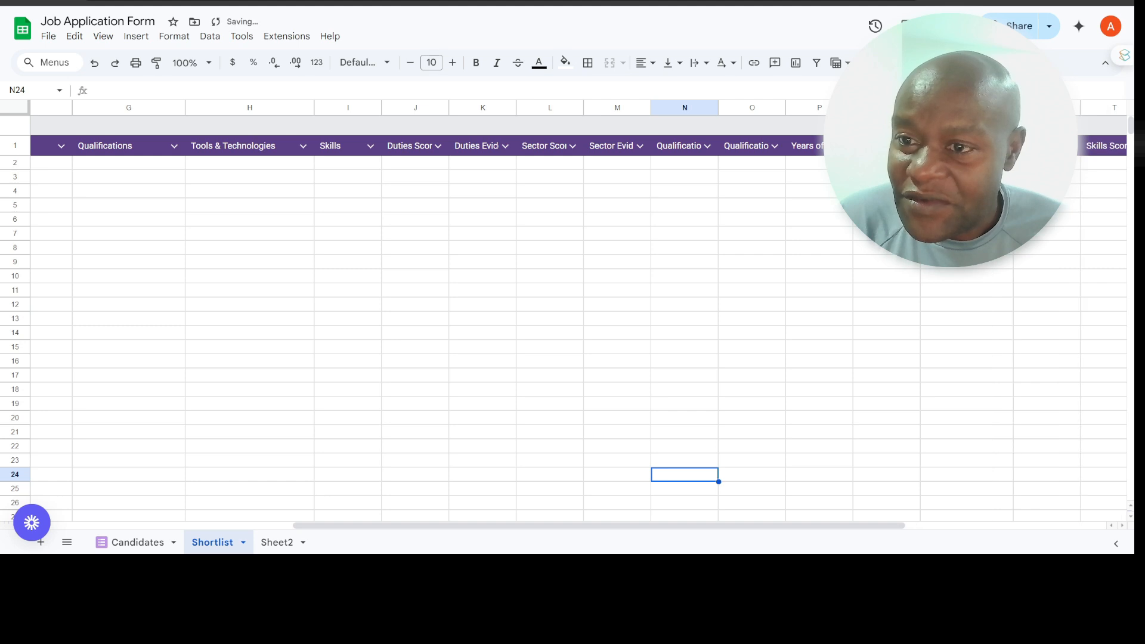
pyautogui.hscroll(4, 572, 328)
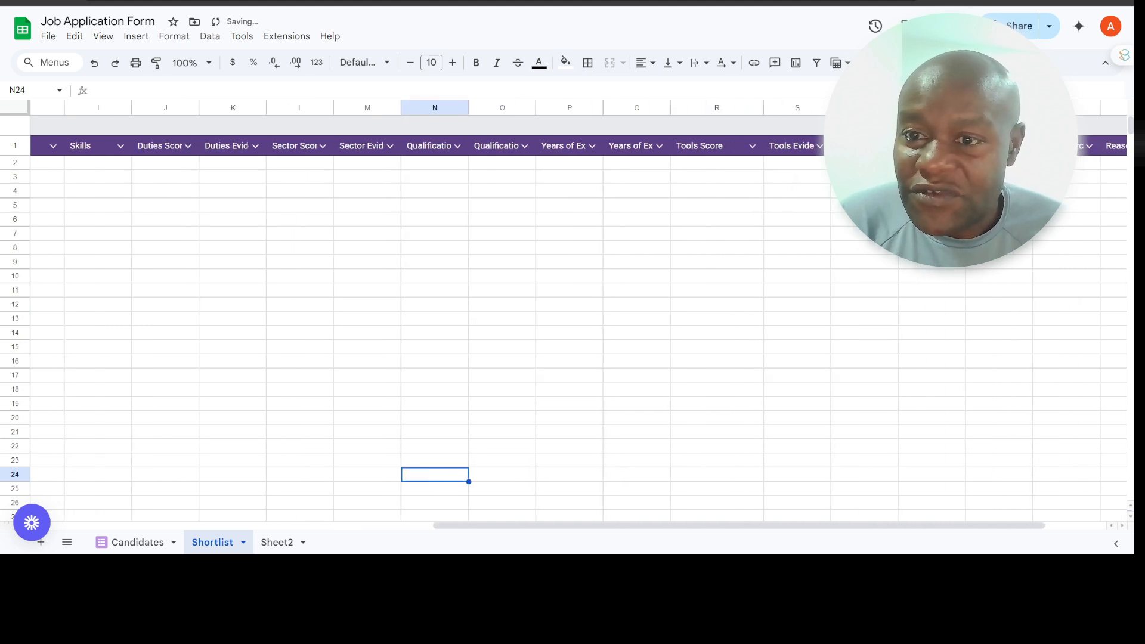
pyautogui.moveTo(831, 107); pyautogui.dragTo(1031, 107)
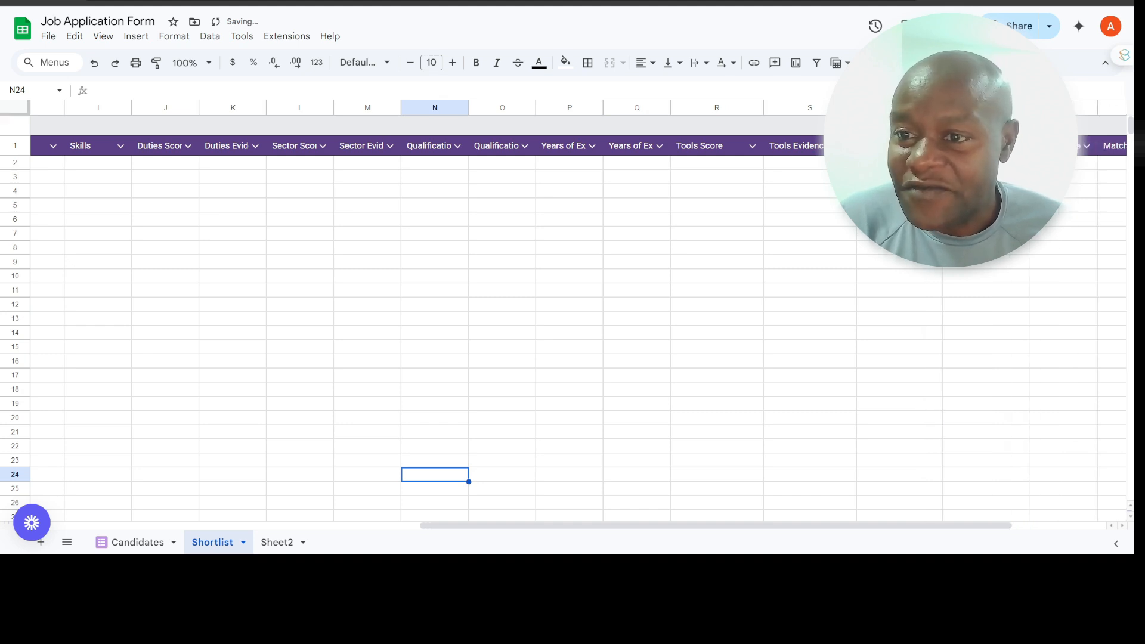
pyautogui.hscroll(3, 573, 310)
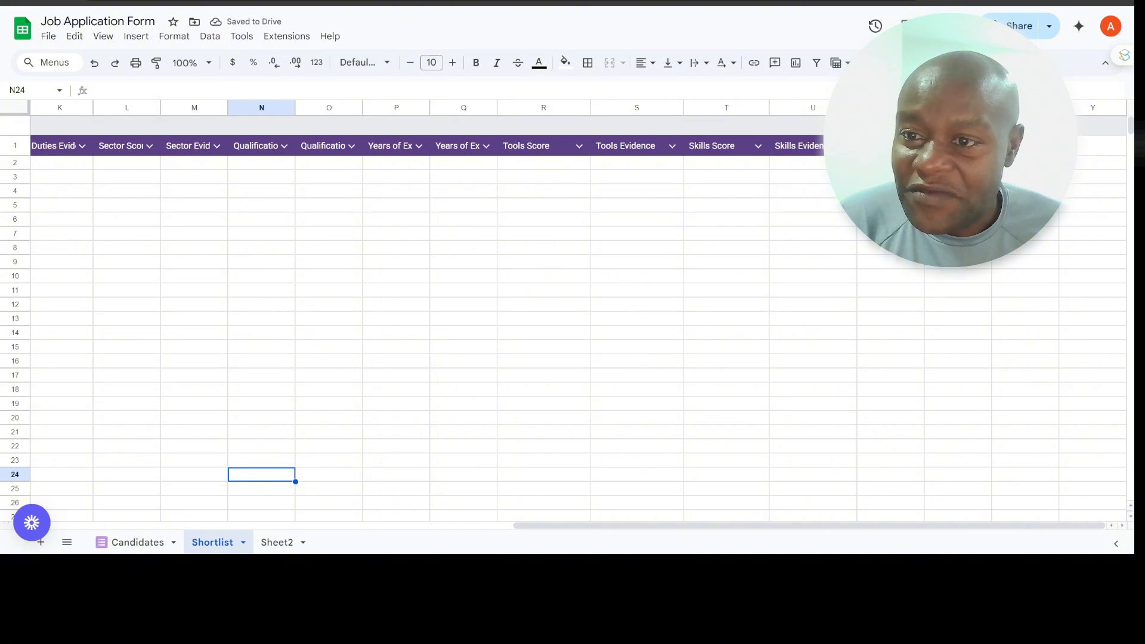
# Step: Widen the Total Score, Match Percentage and Reason columns of the Shortlist sheet's Results table
pyautogui.moveTo(925, 107); pyautogui.dragTo(1045, 107)
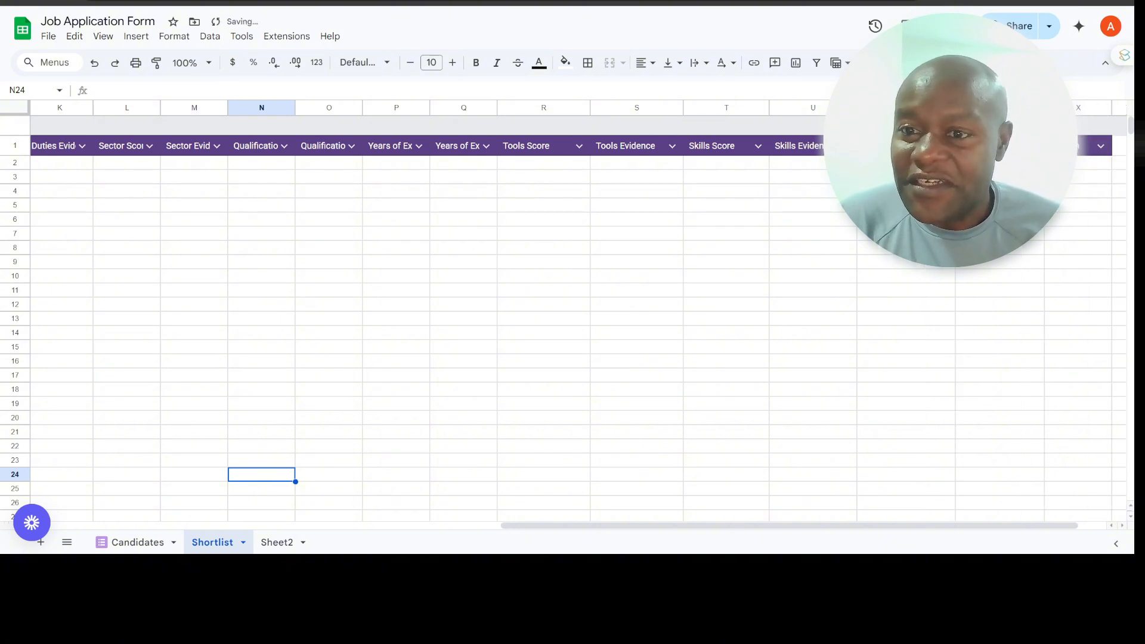
pyautogui.hscroll(1, 573, 310)
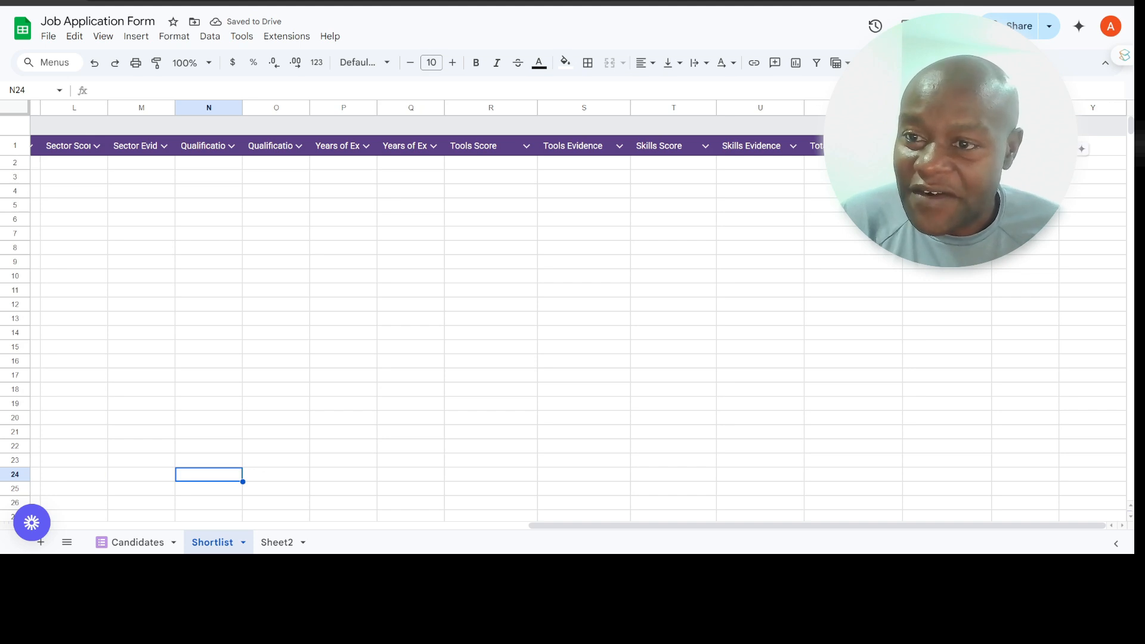
pyautogui.moveTo(992, 108); pyautogui.dragTo(1008, 107)
pyautogui.moveTo(1077, 107); pyautogui.dragTo(1093, 108)
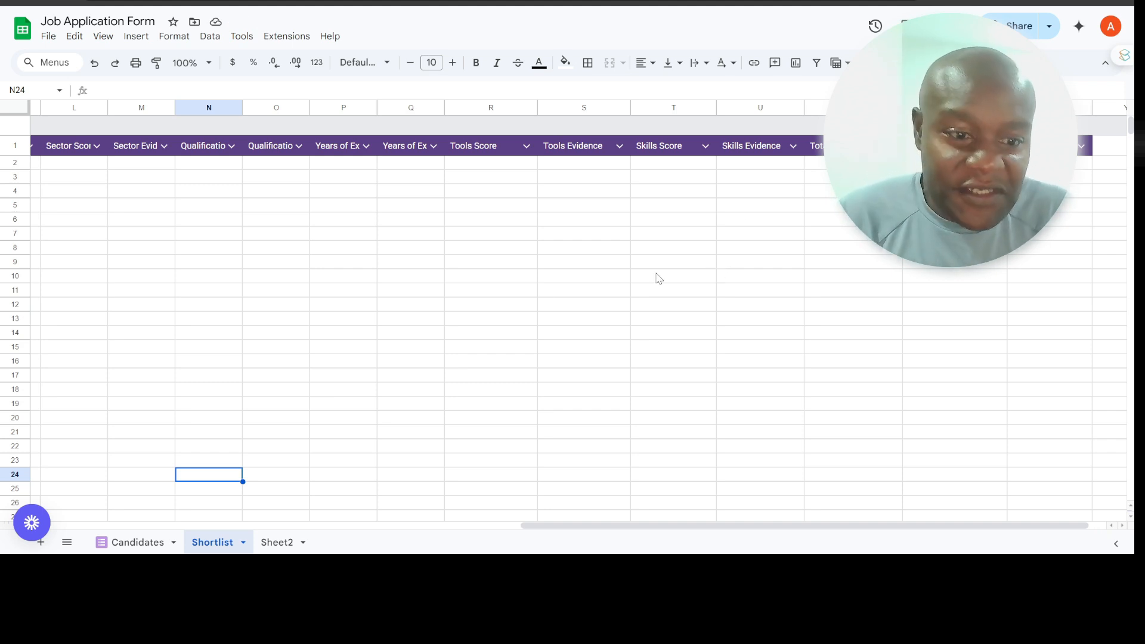
pyautogui.hscroll(-10, 543, 302)
pyautogui.hscroll(-3, 543, 304)
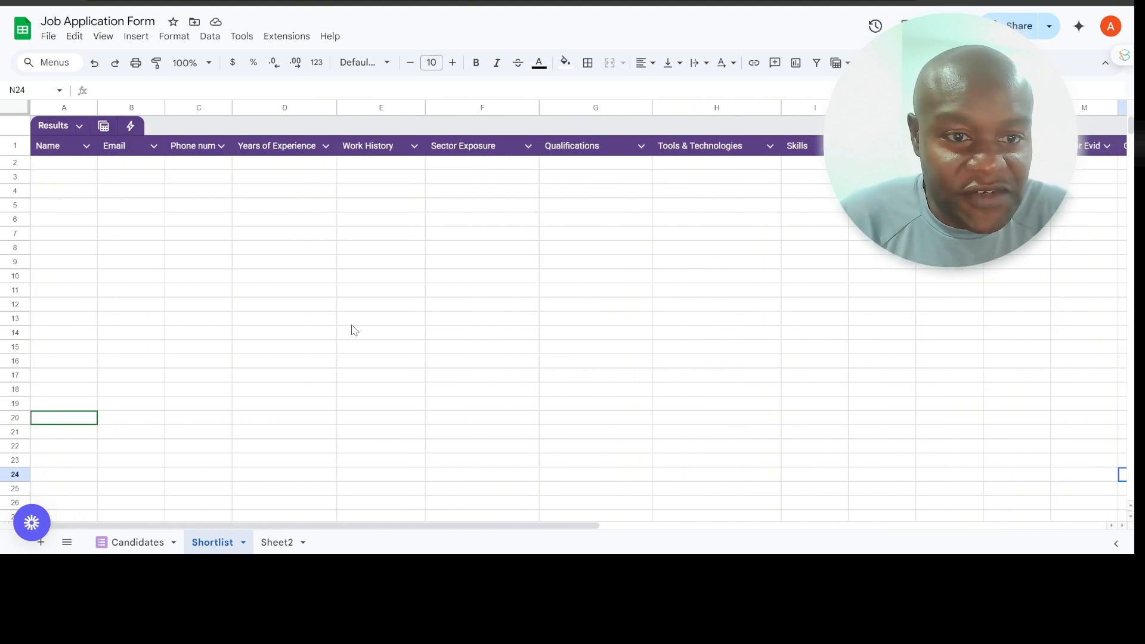
# Step: Check the Candidates sheet's Job Applications table, clear its range selection, and look across the Shortlist sheet's columns
pyautogui.click(137, 542)
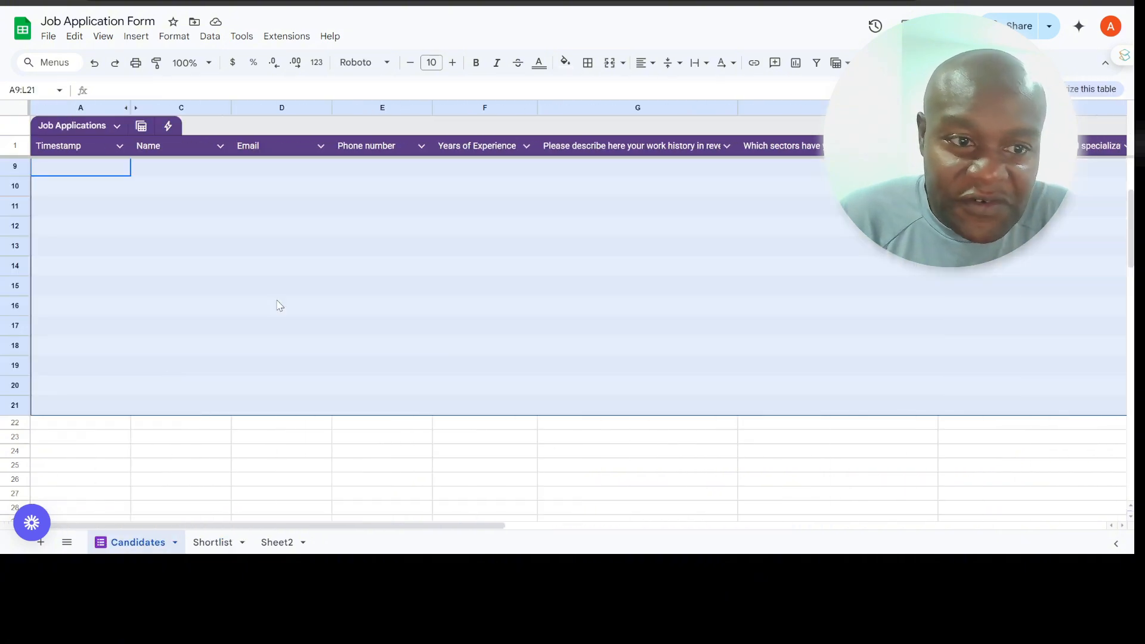
pyautogui.click(733, 223)
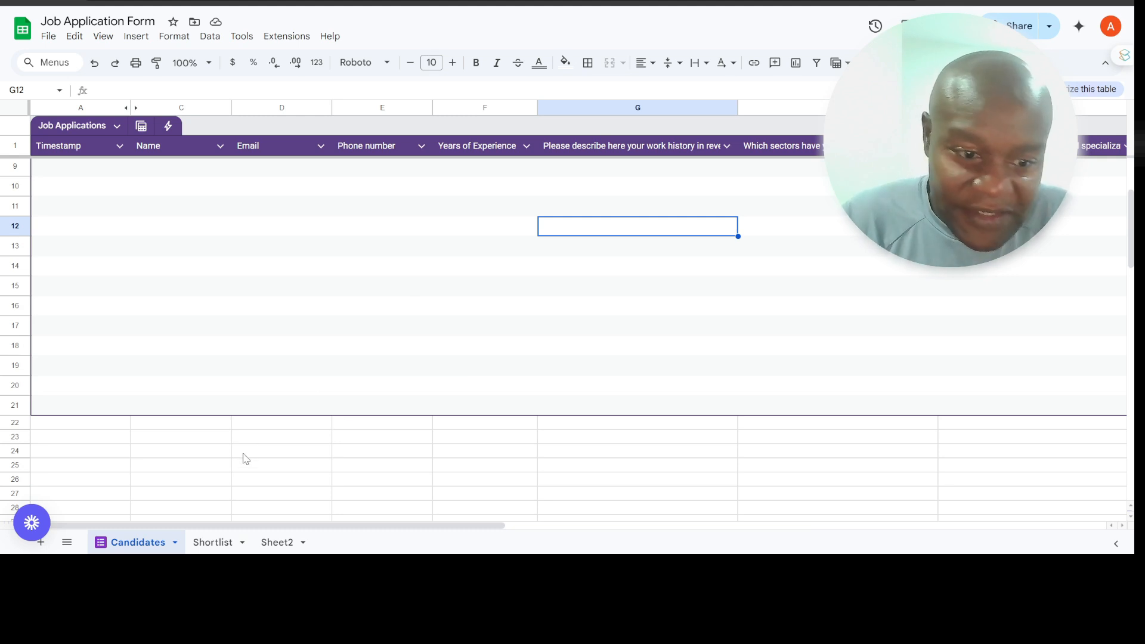
pyautogui.click(215, 543)
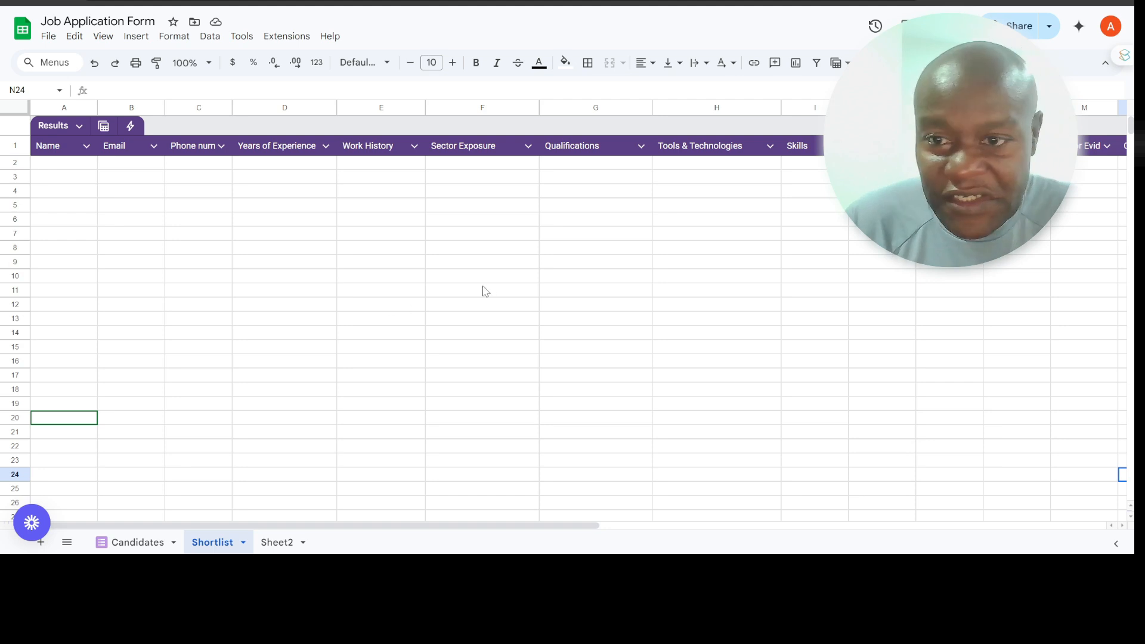
pyautogui.hscroll(5, 489, 290)
pyautogui.hscroll(3, 490, 291)
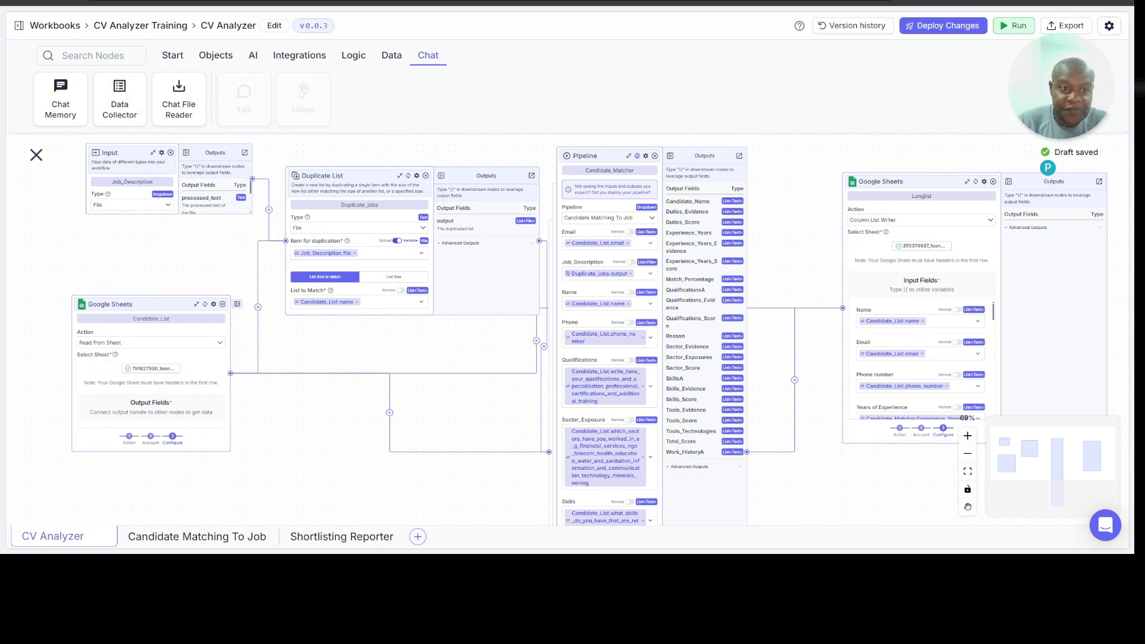
# Step: Switch from the CV Analyzer workflow to the Job Application Form in Google Forms and look over its first questions
pyautogui.click(673, 3)
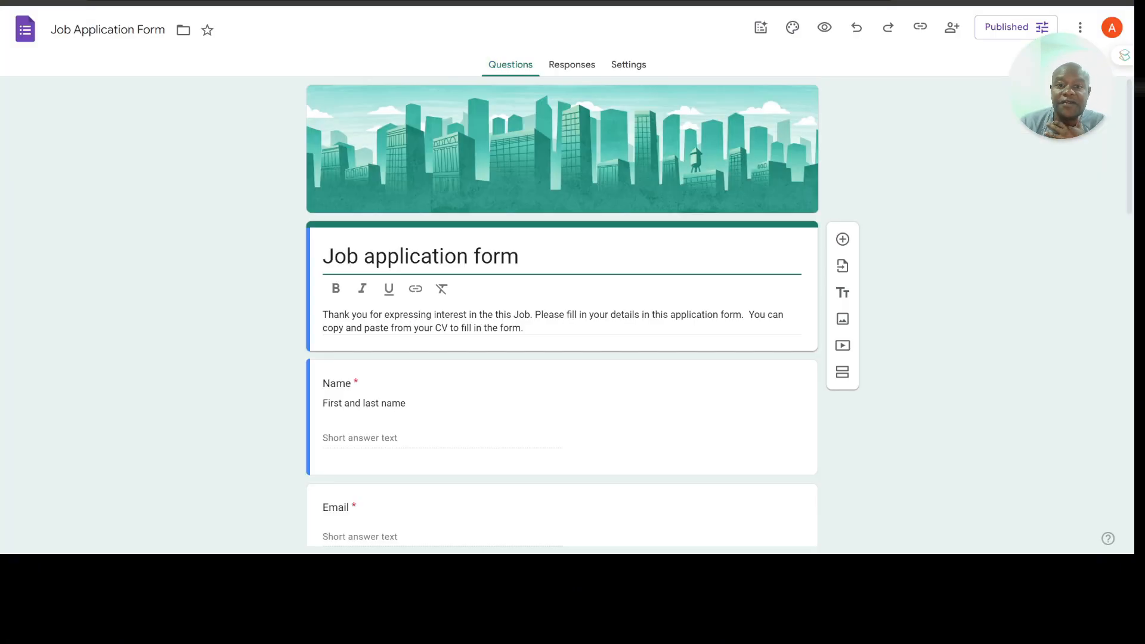
pyautogui.scroll(-9, 508, 364)
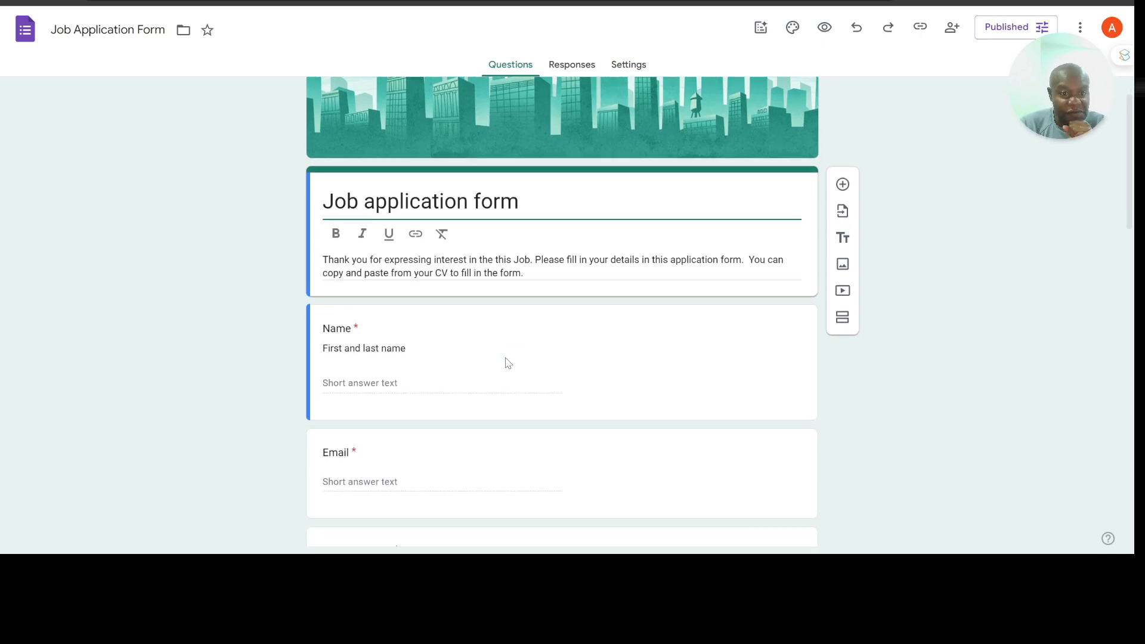
pyautogui.scroll(-3, 505, 356)
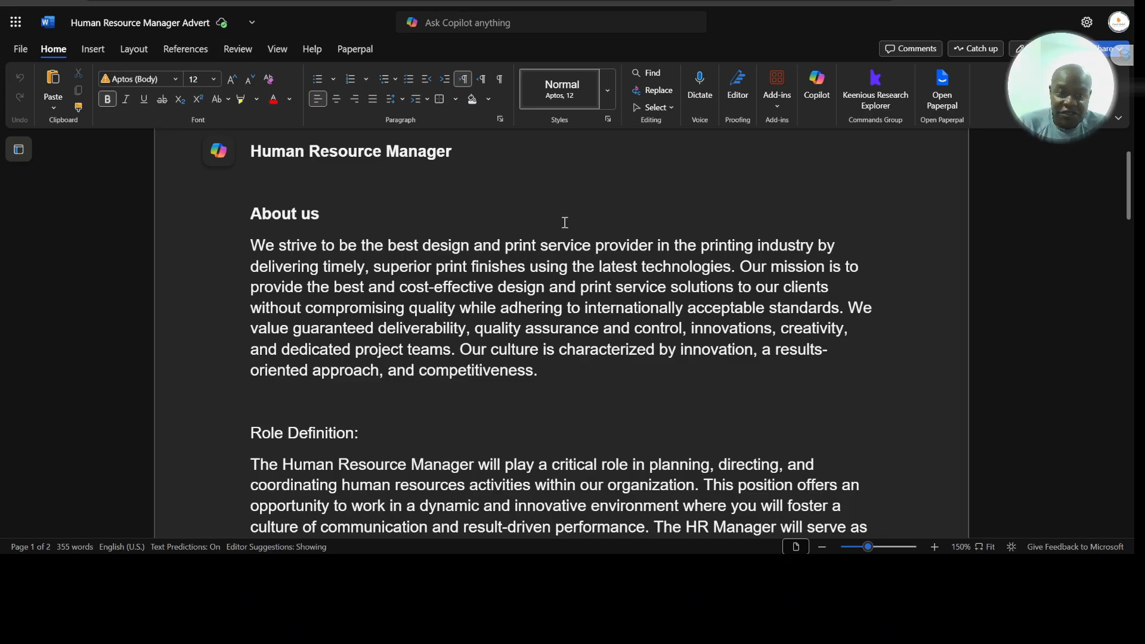
# Step: Read through the Human Resource Manager Advert in Word, covering About us, Role Definition, Key Responsibilities and Required Skills and Experience
pyautogui.scroll(-5, 516, 297)
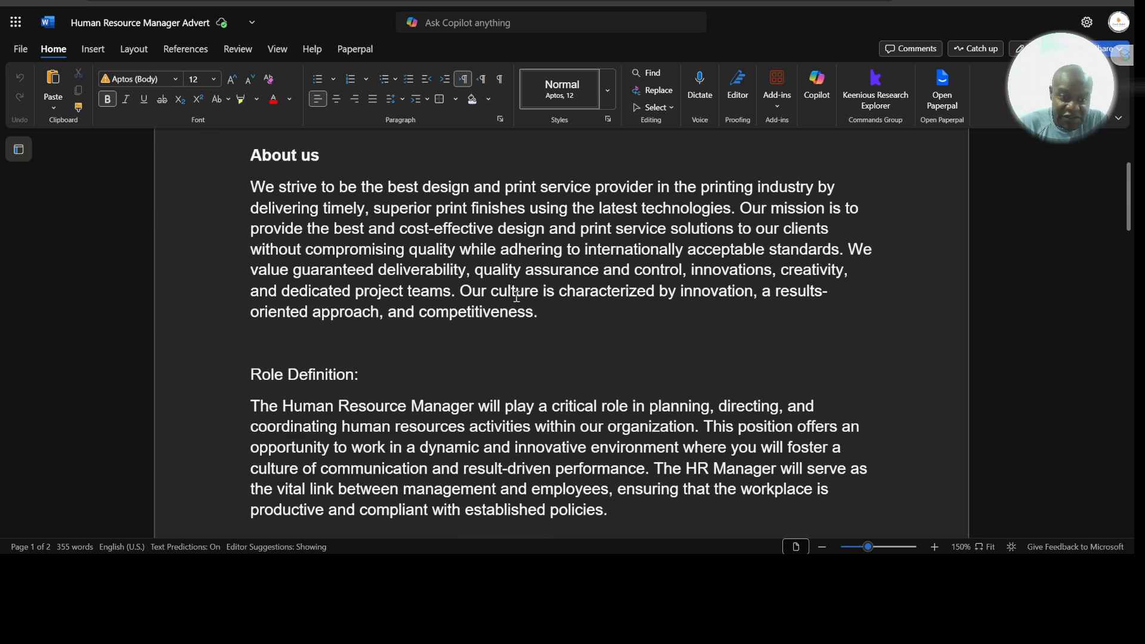
pyautogui.scroll(-12, 516, 297)
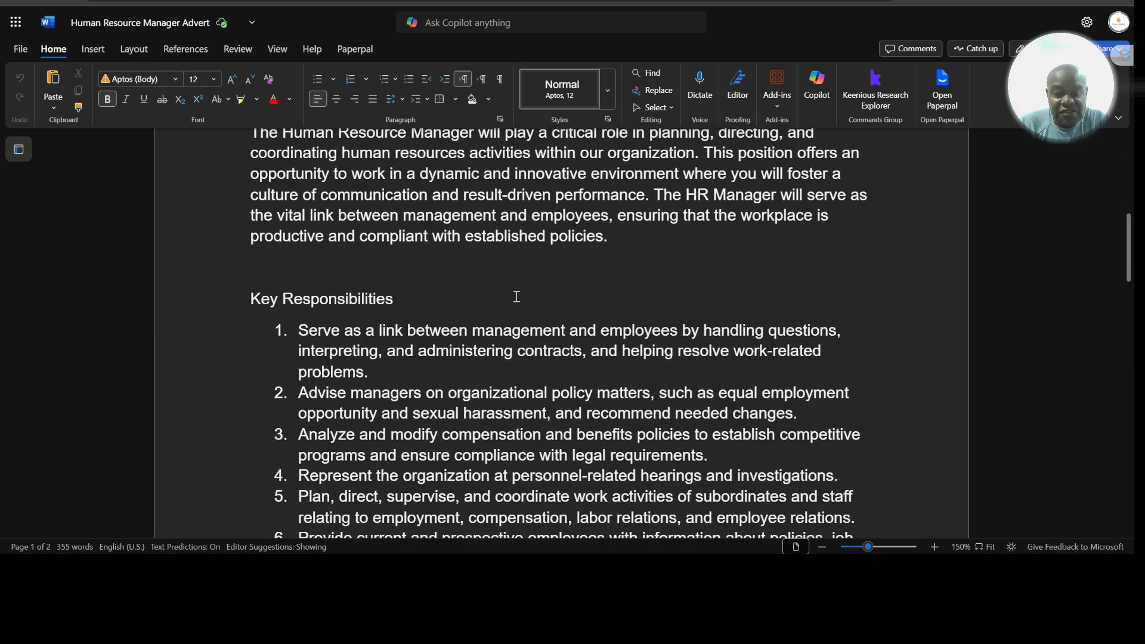
pyautogui.scroll(-20, 517, 297)
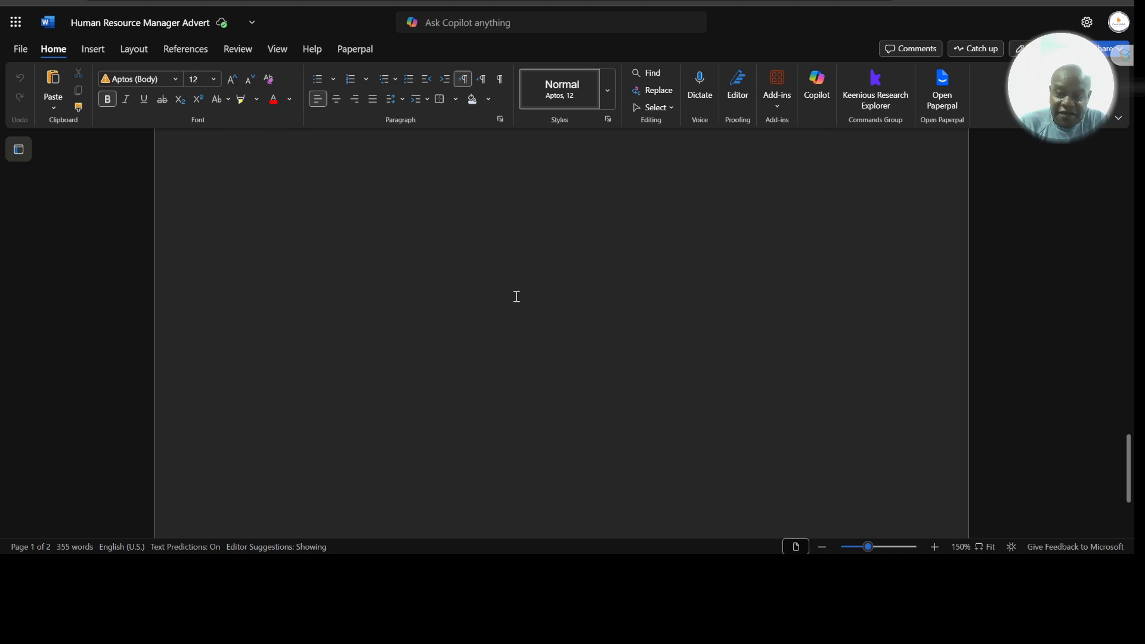
pyautogui.scroll(20, 517, 297)
pyautogui.scroll(19, 516, 297)
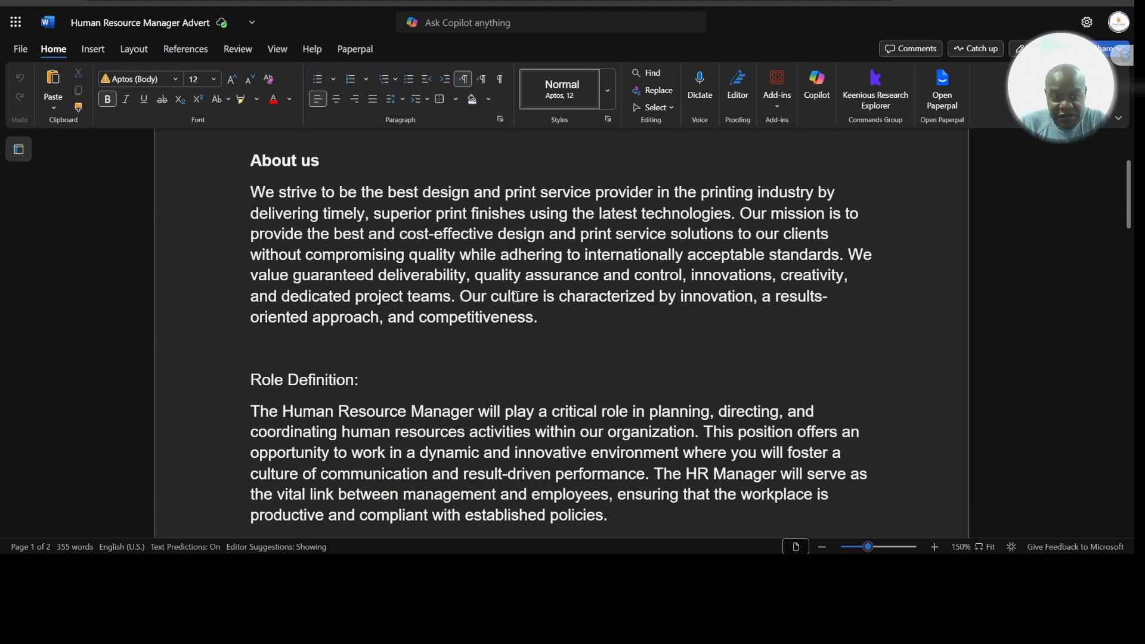
pyautogui.scroll(-7, 517, 297)
pyautogui.scroll(-7, 516, 297)
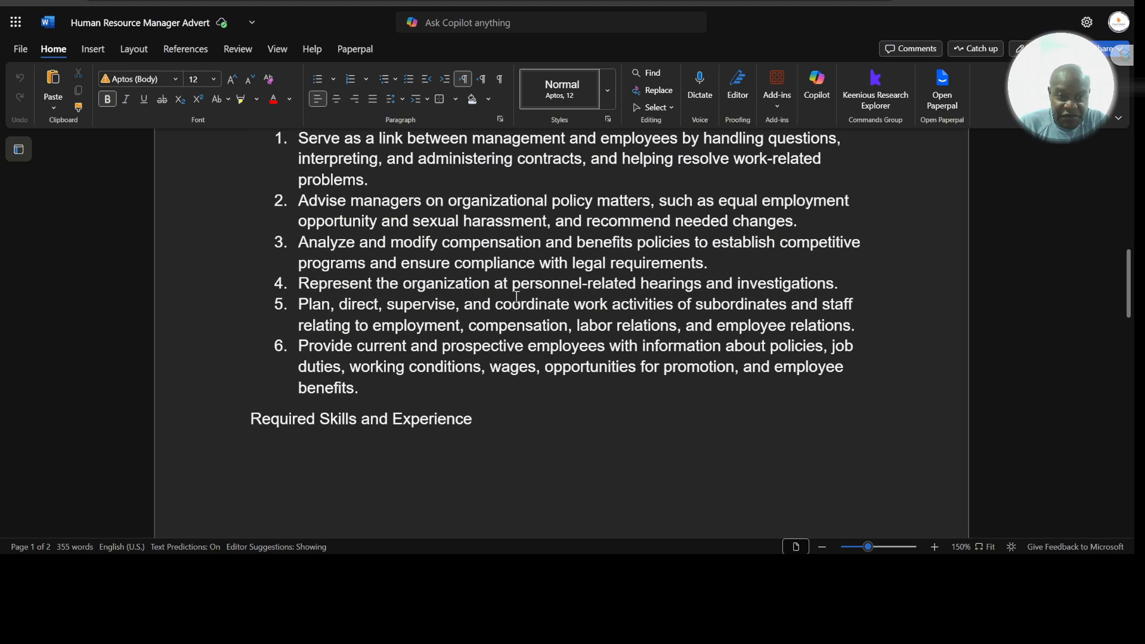
pyautogui.scroll(15, 516, 297)
pyautogui.scroll(-4, 514, 292)
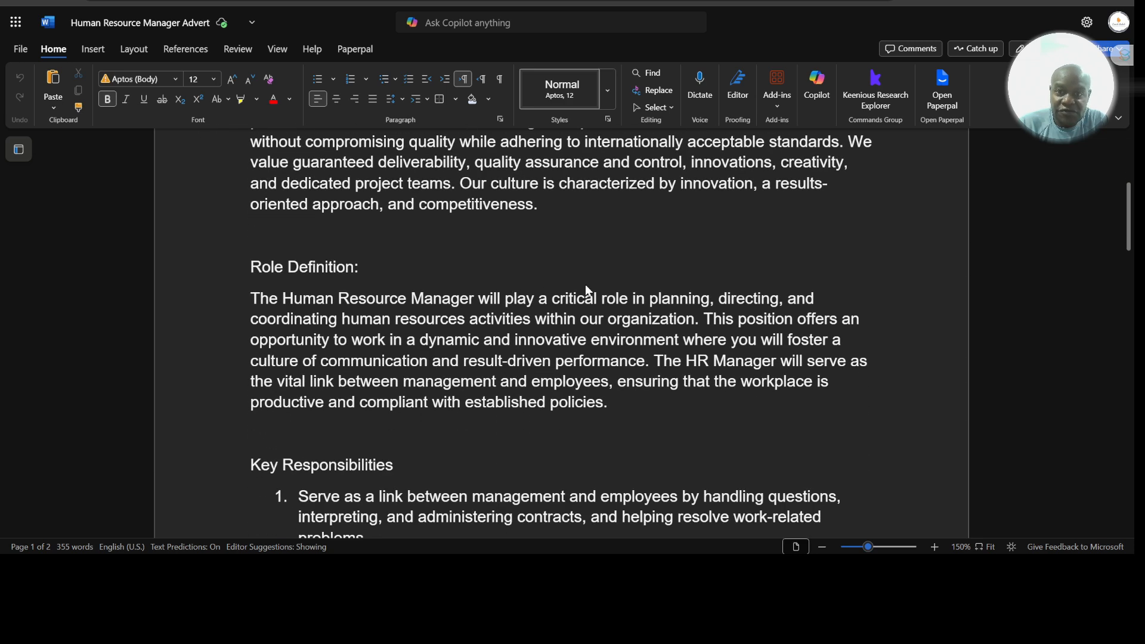
pyautogui.scroll(-2, 586, 291)
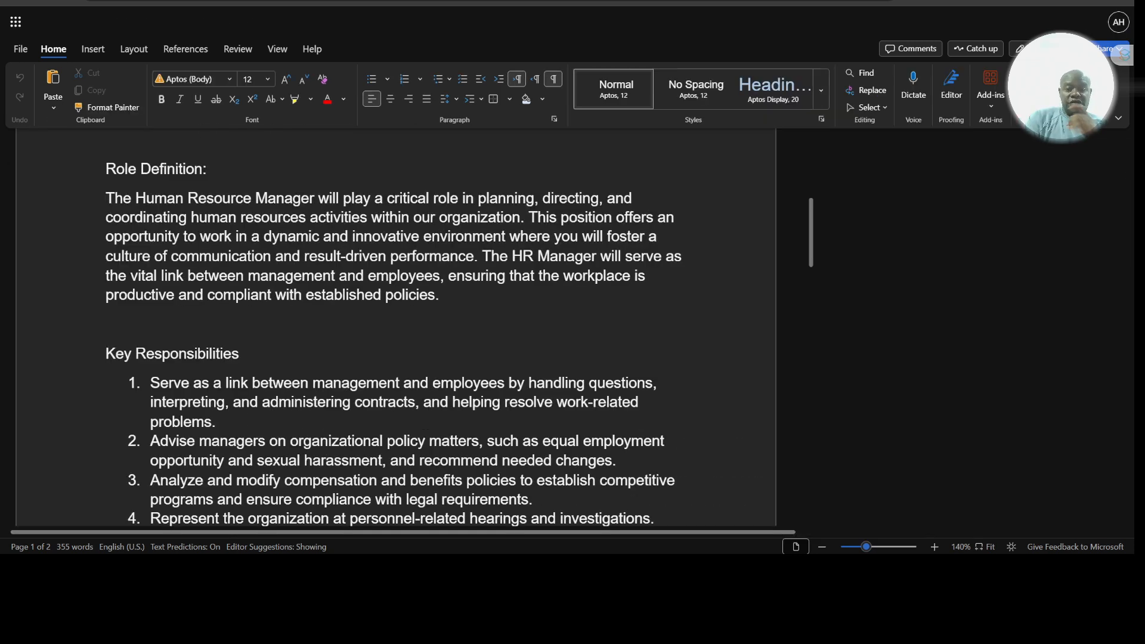
# Step: Examine the Human Resource Manager job description in the other Word window, from the title through its six key responsibilities
pyautogui.scroll(10, 395, 329)
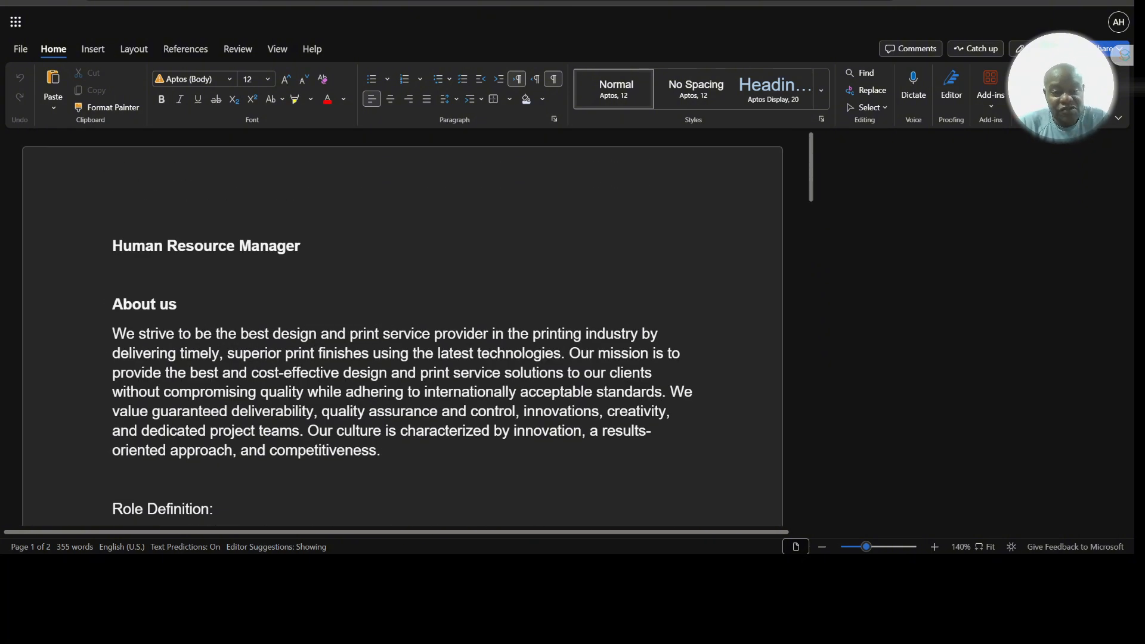
pyautogui.scroll(-5, 403, 328)
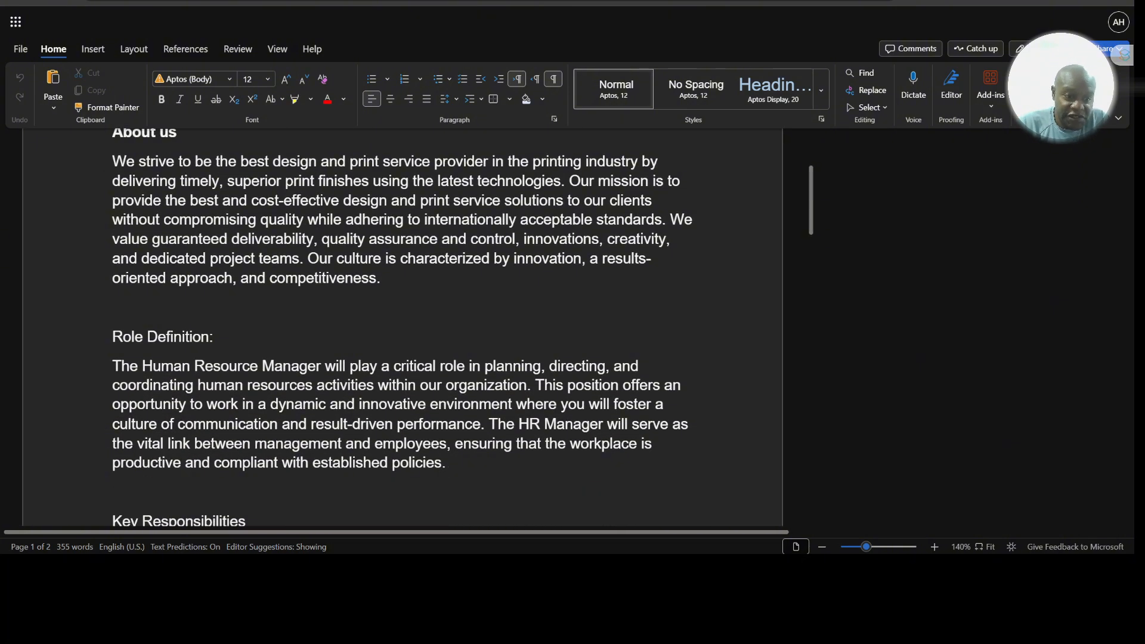
pyautogui.scroll(-8, 403, 328)
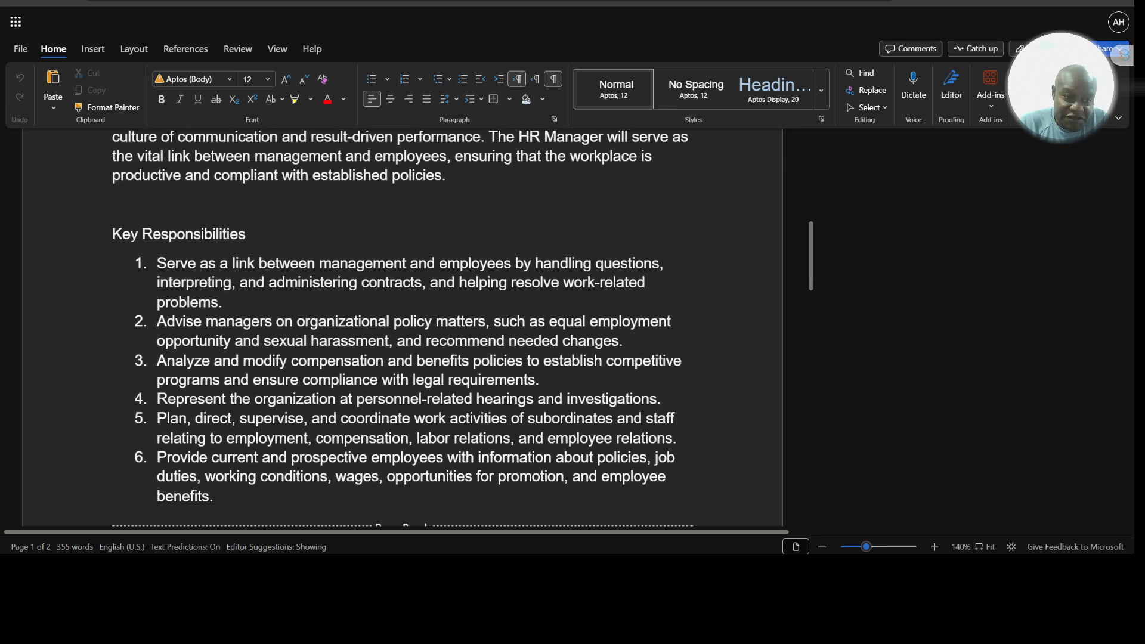
pyautogui.scroll(-3, 403, 328)
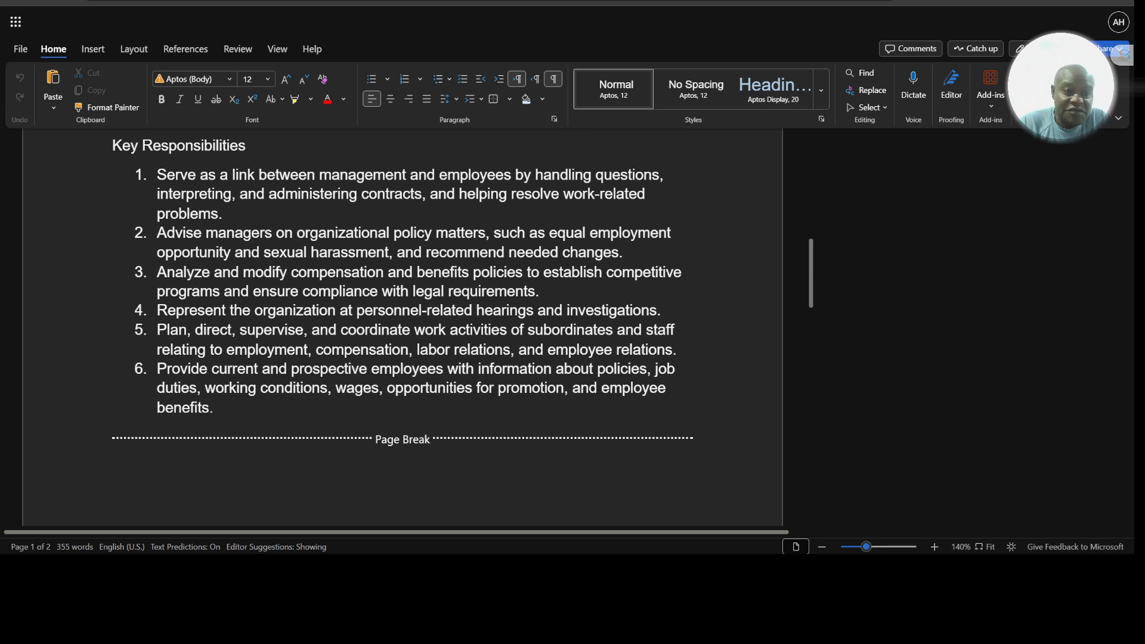
pyautogui.scroll(15, 402, 328)
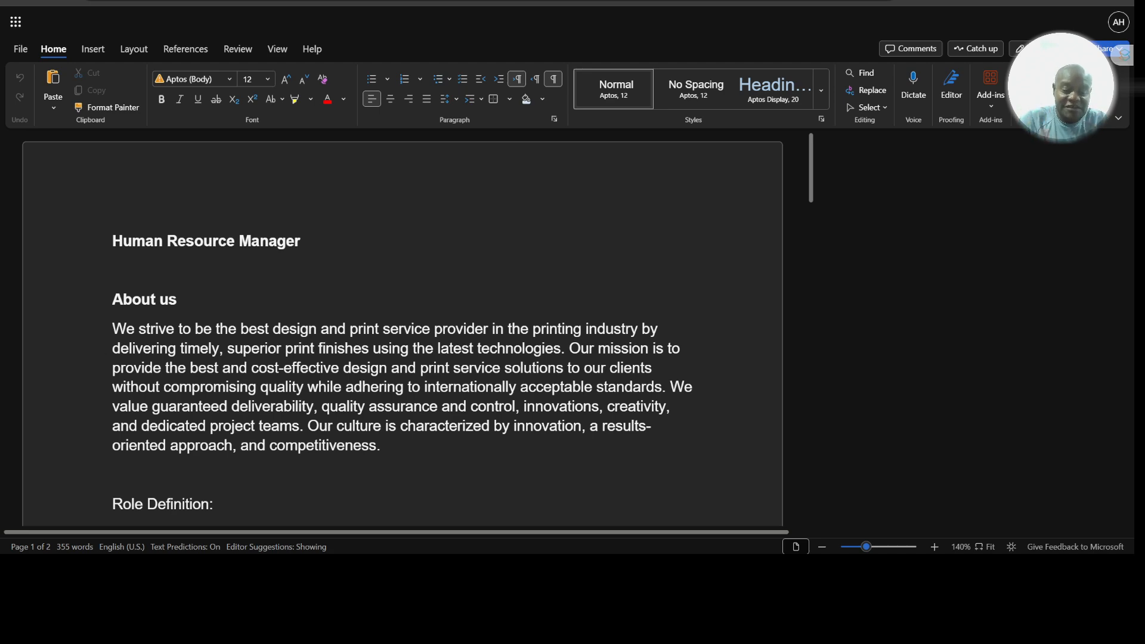
pyautogui.scroll(-3, 402, 329)
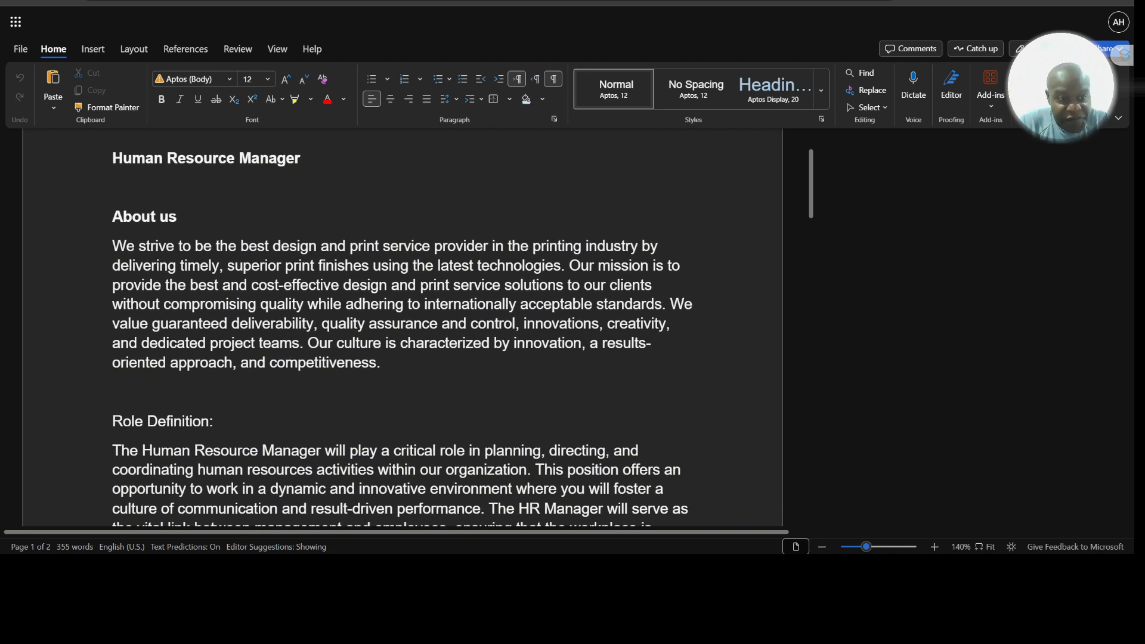
# Step: Read the Human Resource Manager document through Role Definition, Key Responsibilities and Required Skills and Experience, and return to its title
pyautogui.scroll(-12, 403, 328)
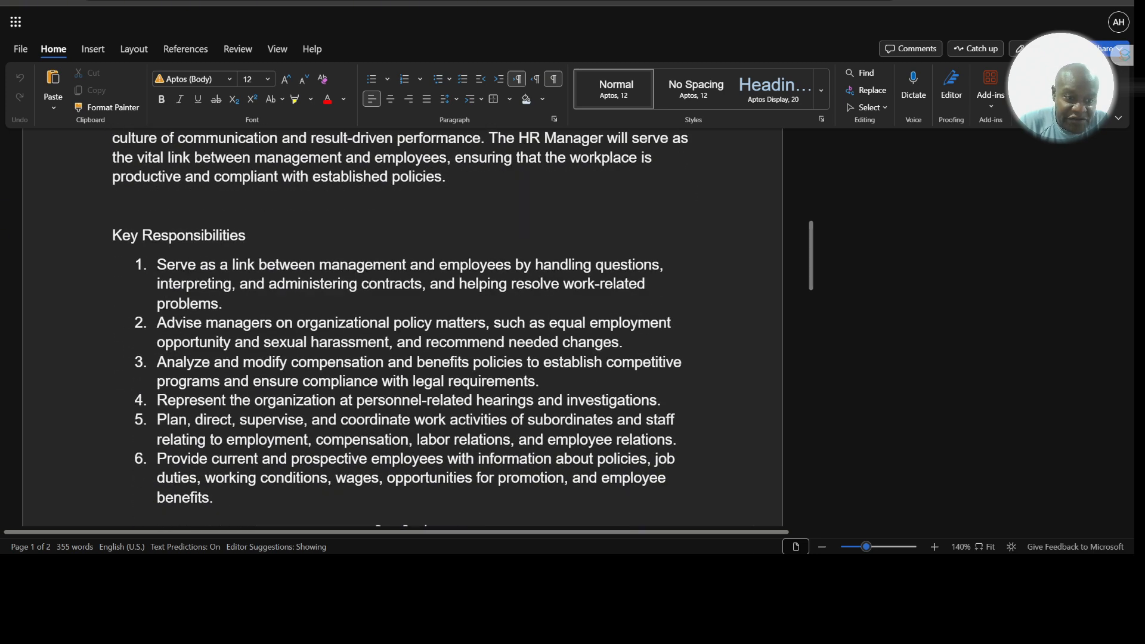
pyautogui.scroll(-3, 403, 328)
pyautogui.scroll(1, 403, 328)
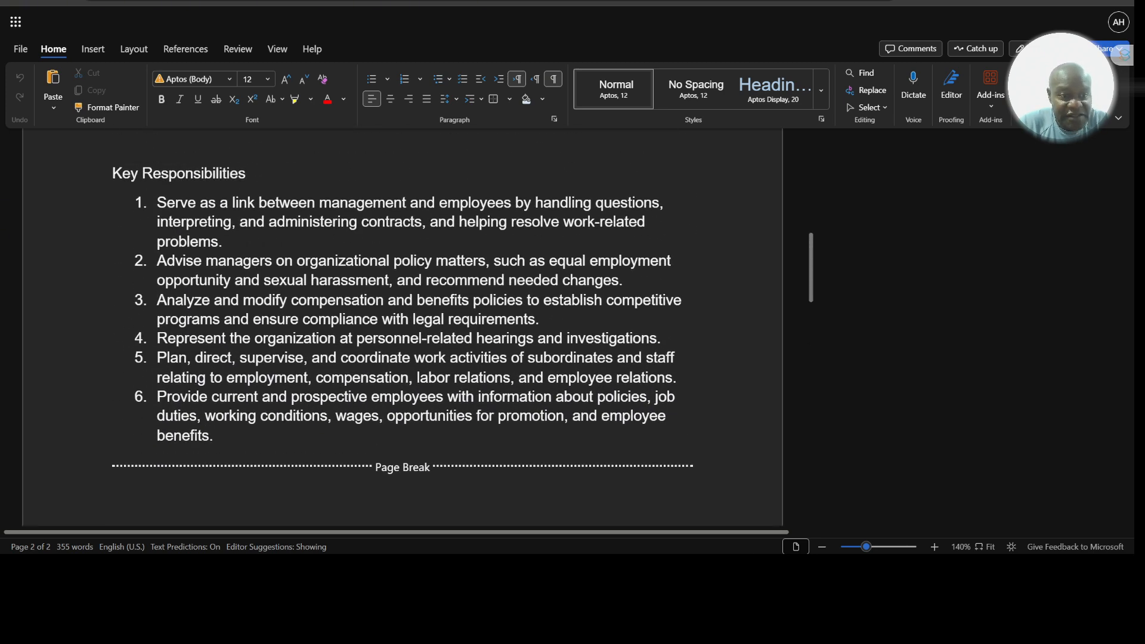
pyautogui.scroll(-1, 403, 313)
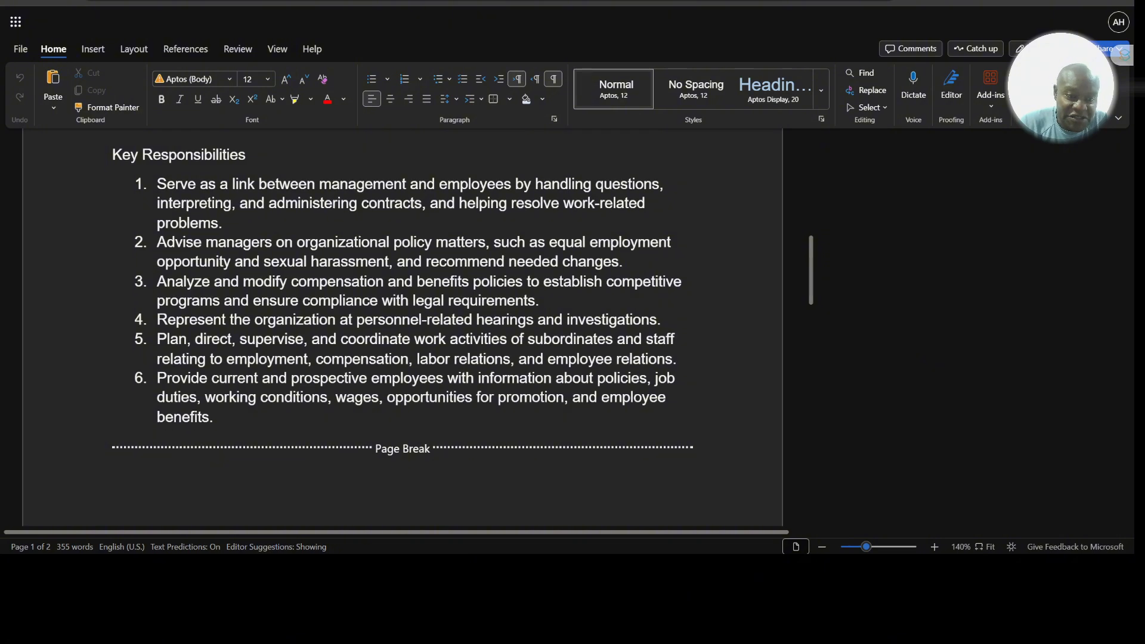
pyautogui.scroll(-5, 403, 328)
pyautogui.scroll(8, 403, 329)
pyautogui.scroll(1, 402, 328)
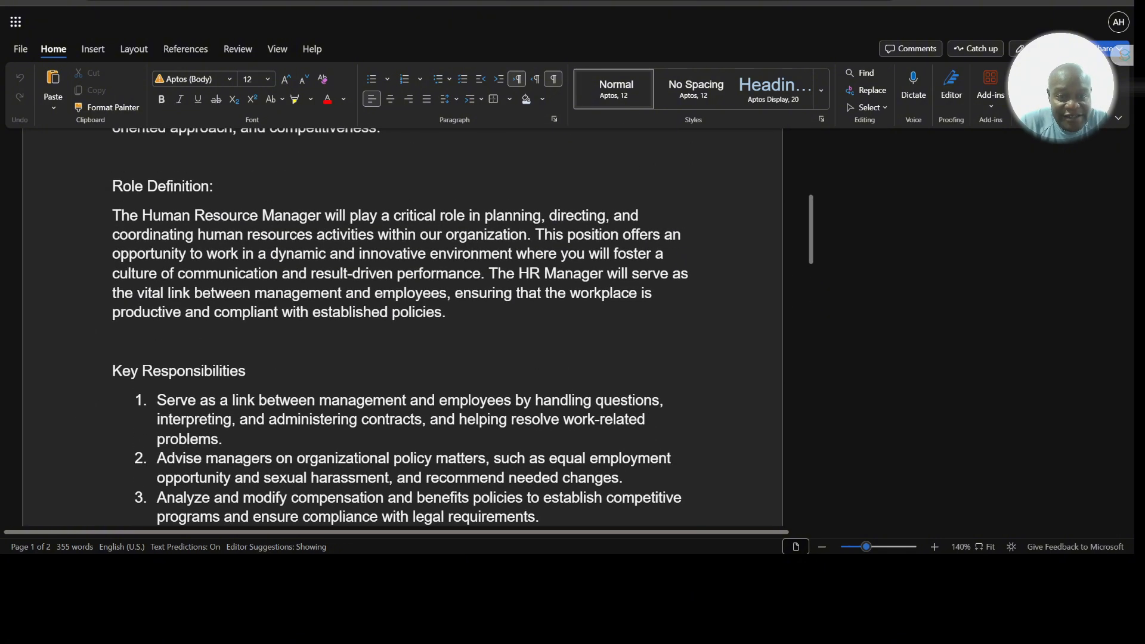
pyautogui.scroll(-2, 403, 328)
pyautogui.scroll(-2, 402, 328)
pyautogui.scroll(-5, 402, 328)
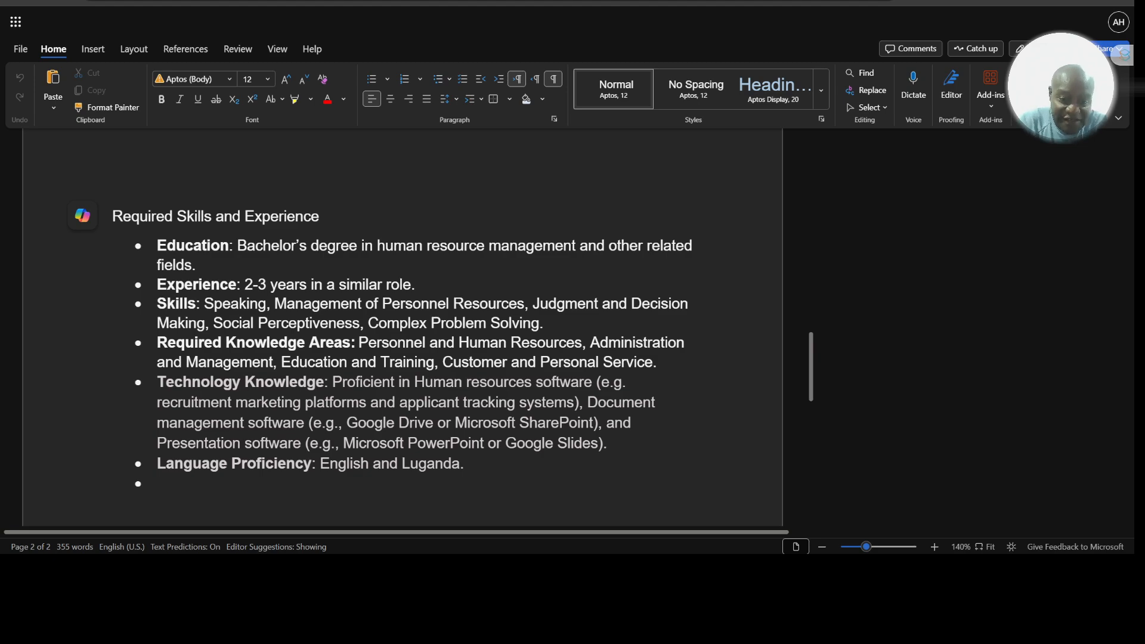
pyautogui.scroll(-2, 403, 329)
pyautogui.scroll(4, 402, 328)
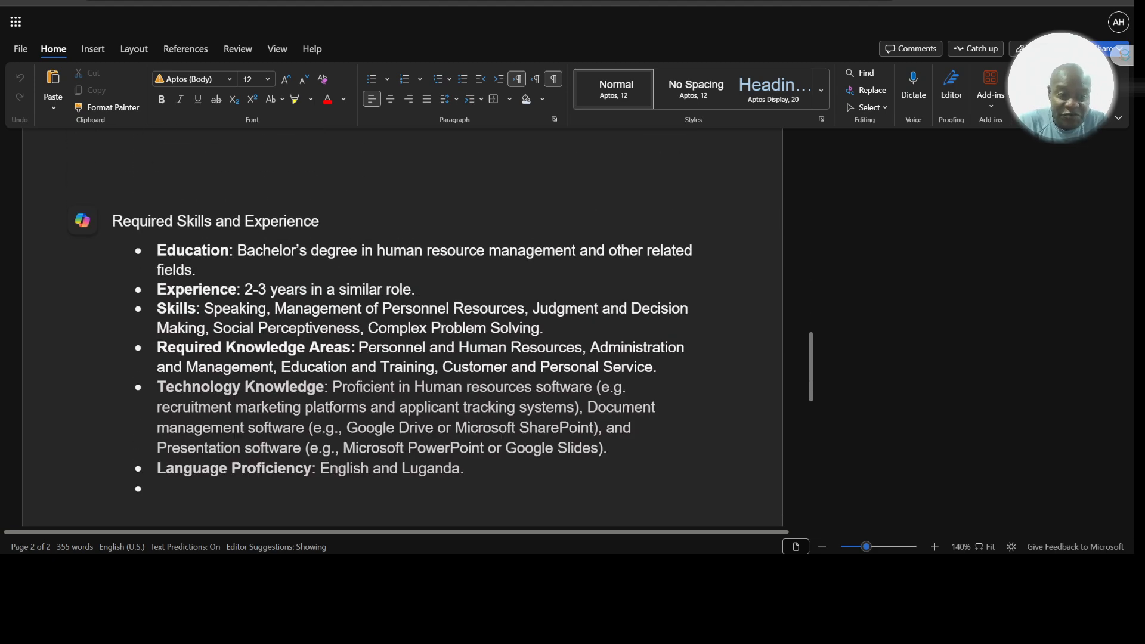
pyautogui.scroll(15, 403, 328)
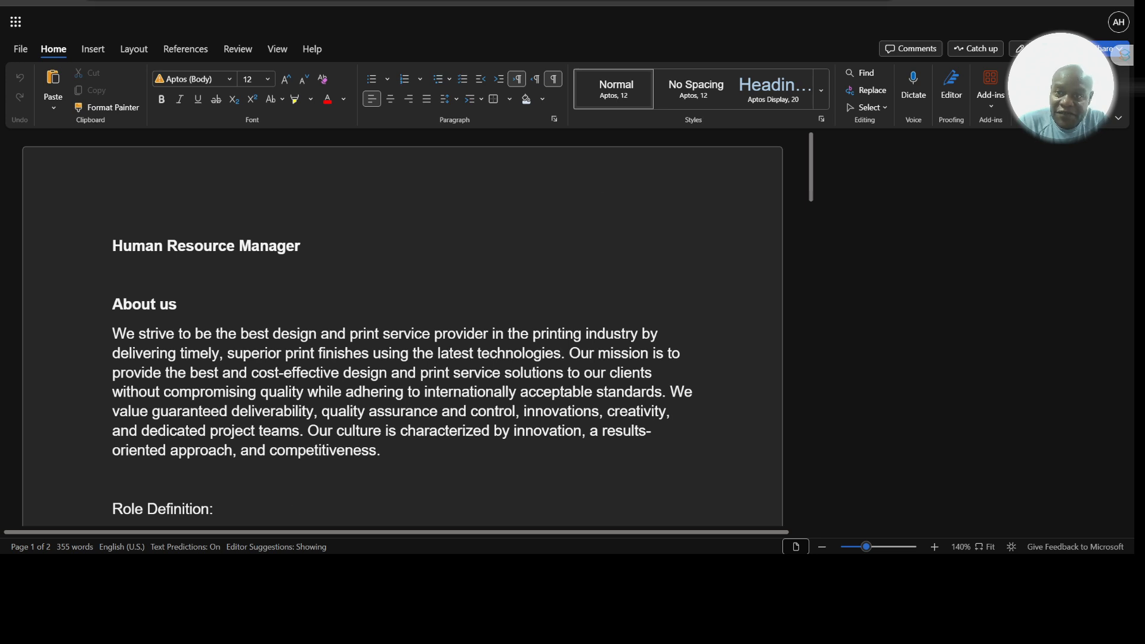
# Step: Switch to the Job Application Form spreadsheet and examine the Shortlist sheet's column headers from Name through Reason
pyautogui.click(588, 2)
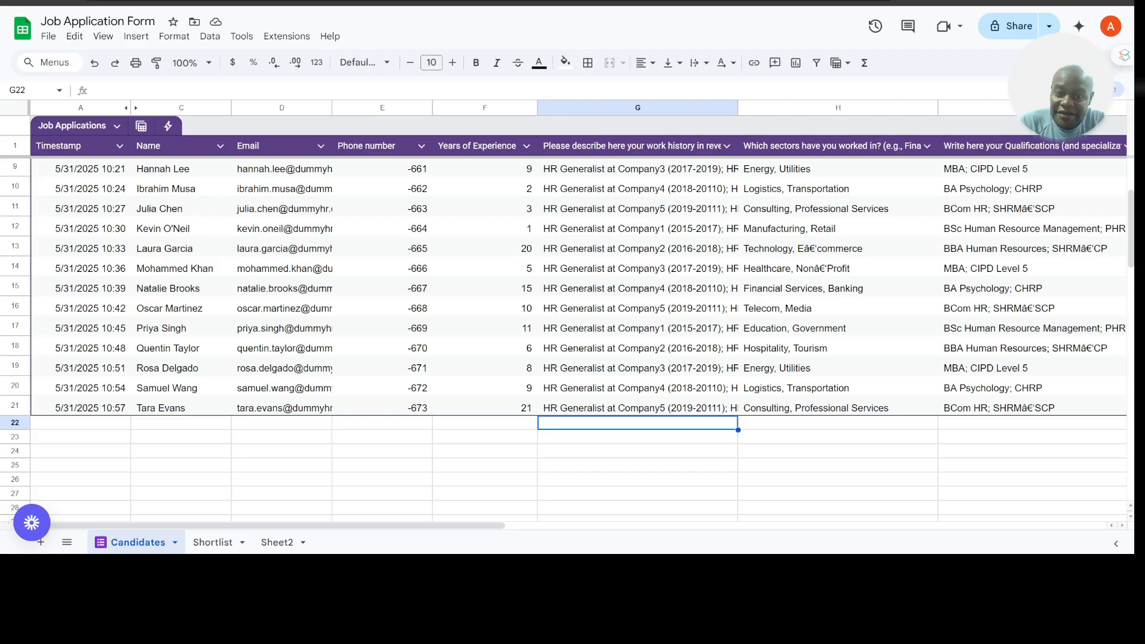
pyautogui.click(205, 541)
pyautogui.hscroll(-5, 224, 385)
pyautogui.hscroll(-2, 225, 385)
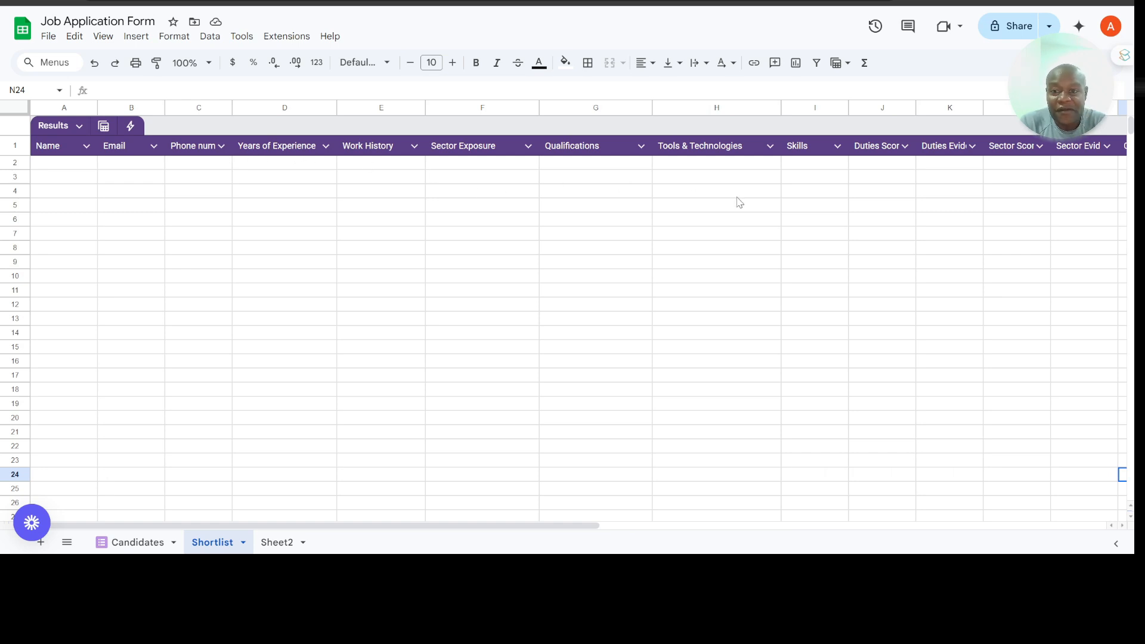
pyautogui.hscroll(5, 766, 174)
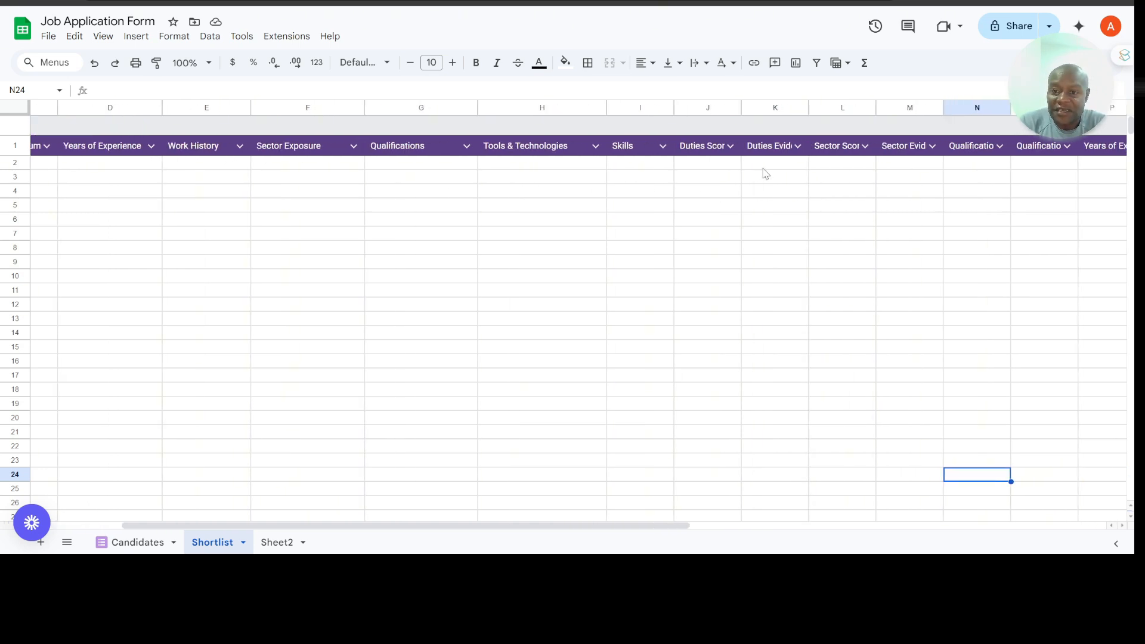
pyautogui.hscroll(3, 766, 174)
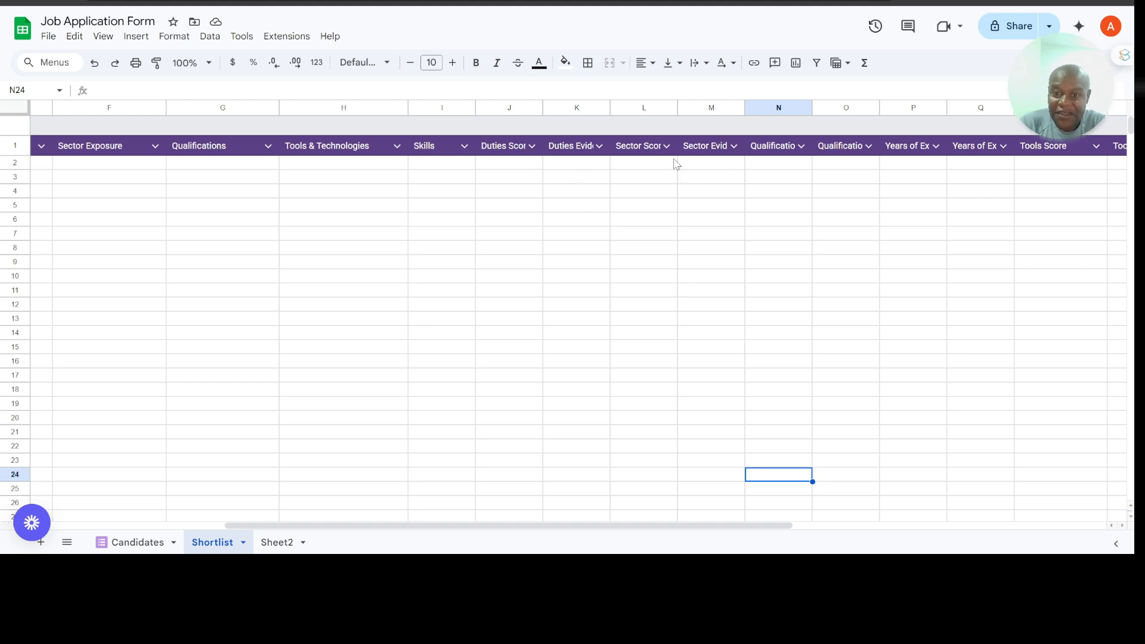
pyautogui.hscroll(5, 693, 169)
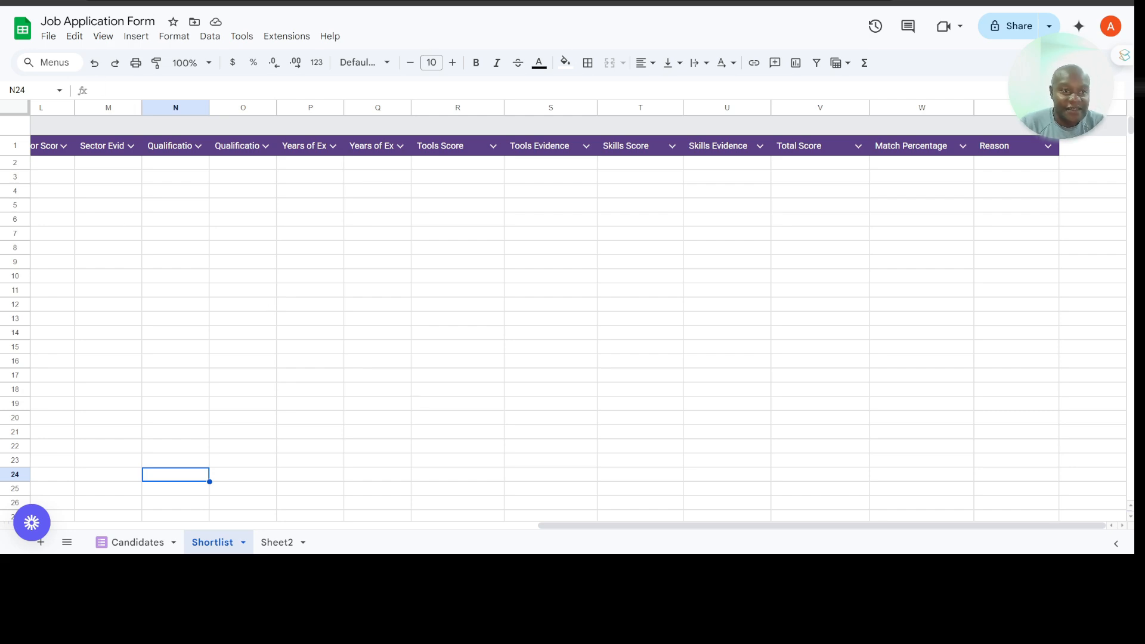
# Step: Switch to the CV Analyzer workflow and deploy its changes as patch version v0.0.4 without a description
pyautogui.click(83, 1)
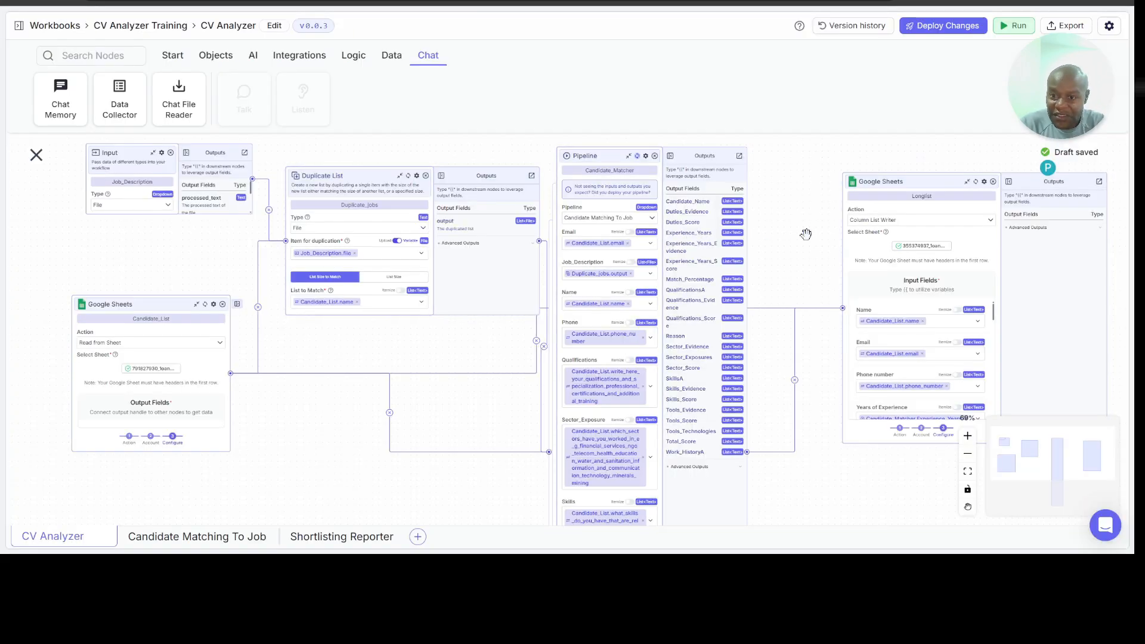
pyautogui.hscroll(2, 806, 234)
pyautogui.hscroll(2, 806, 234)
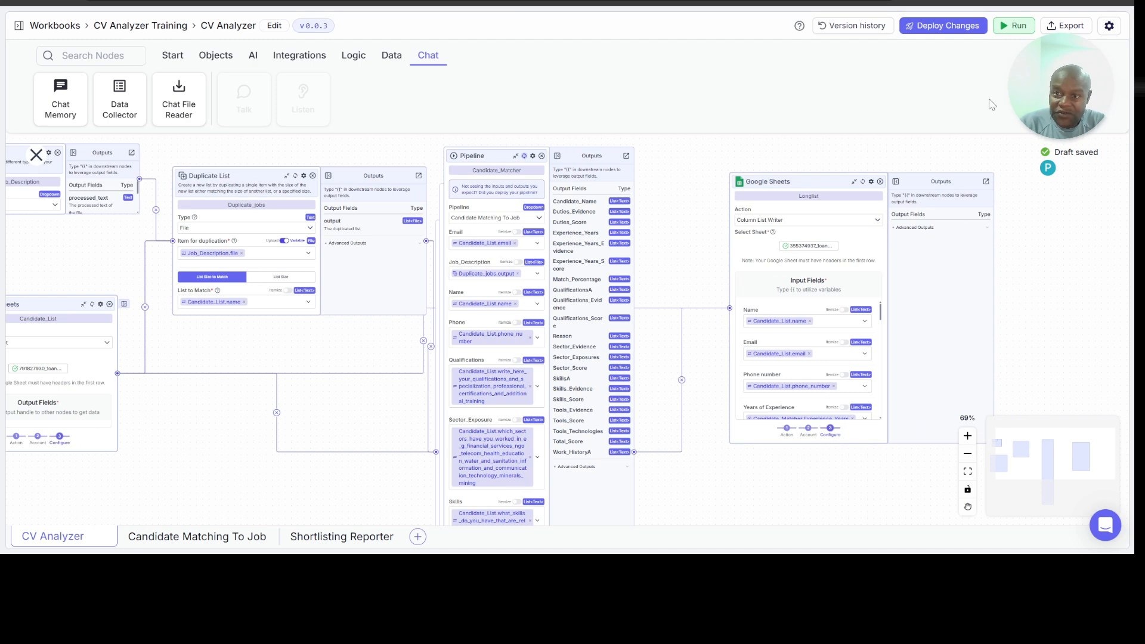
pyautogui.click(943, 31)
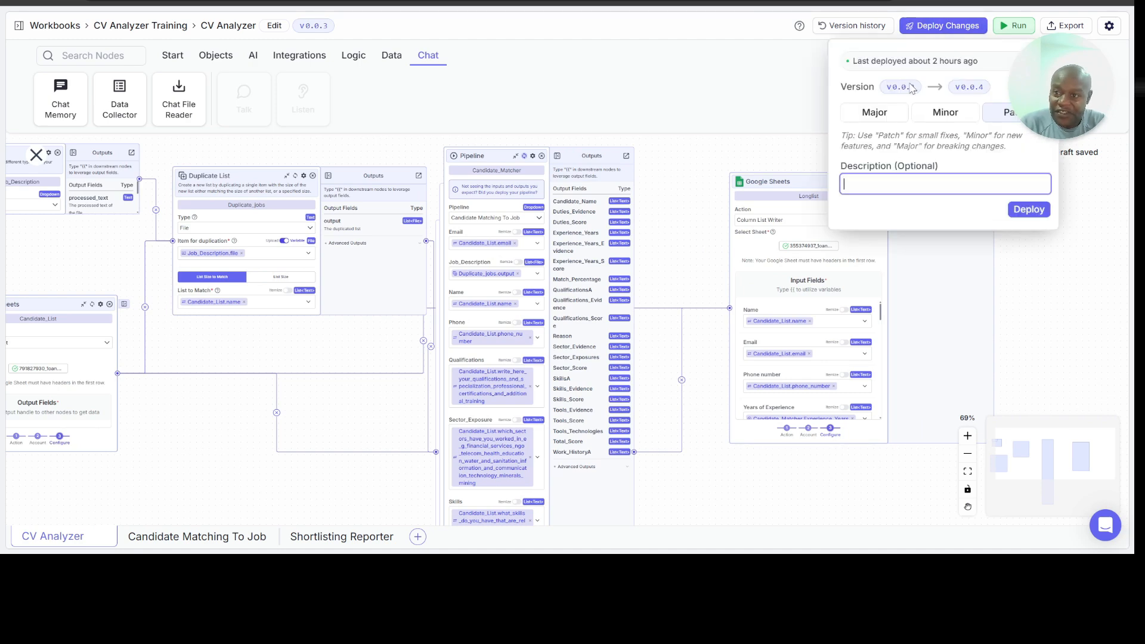
pyautogui.click(1024, 209)
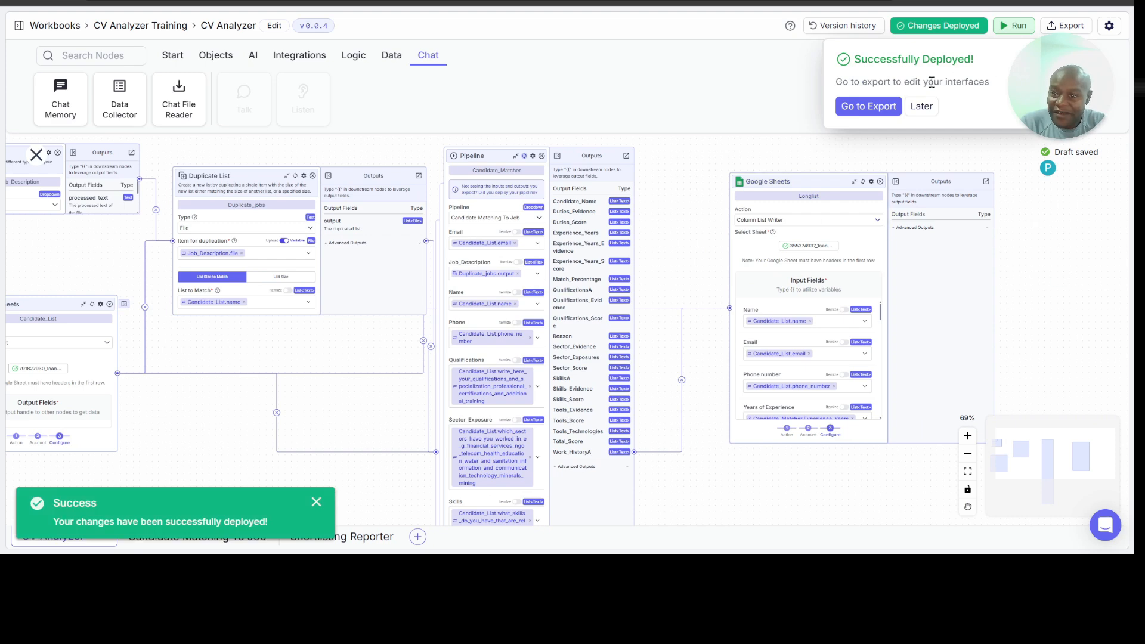
pyautogui.hotkey('ctrl', 'a')
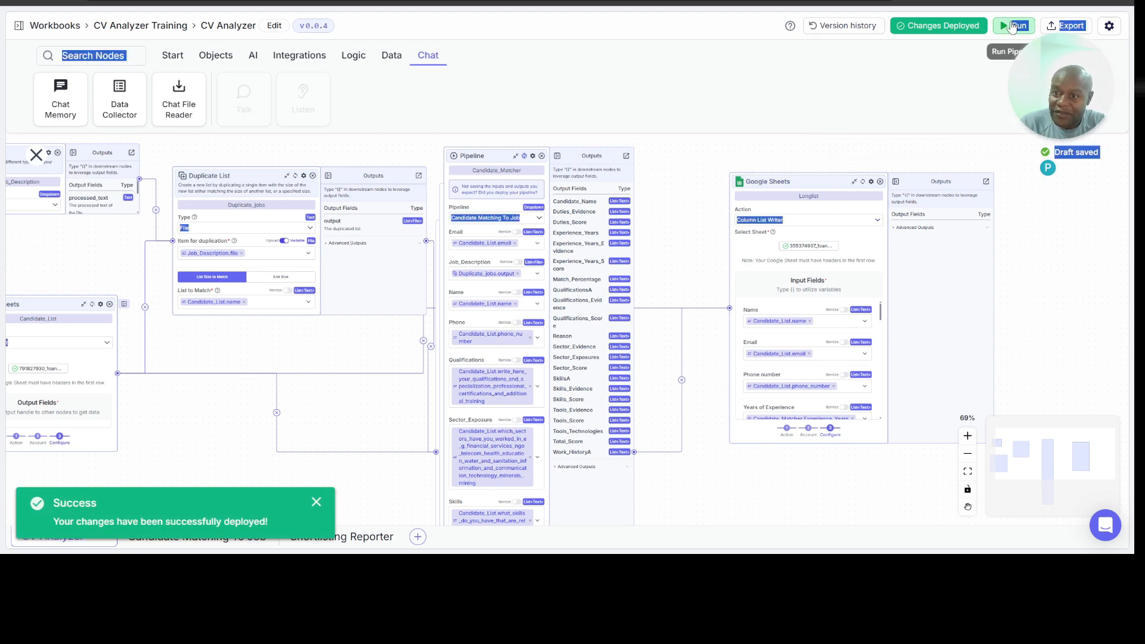
pyautogui.click(995, 76)
# Step: Upload Human Resource Manager Advert.docx as the Job_Description input and run the CV Analyzer pipeline
pyautogui.click(1014, 25)
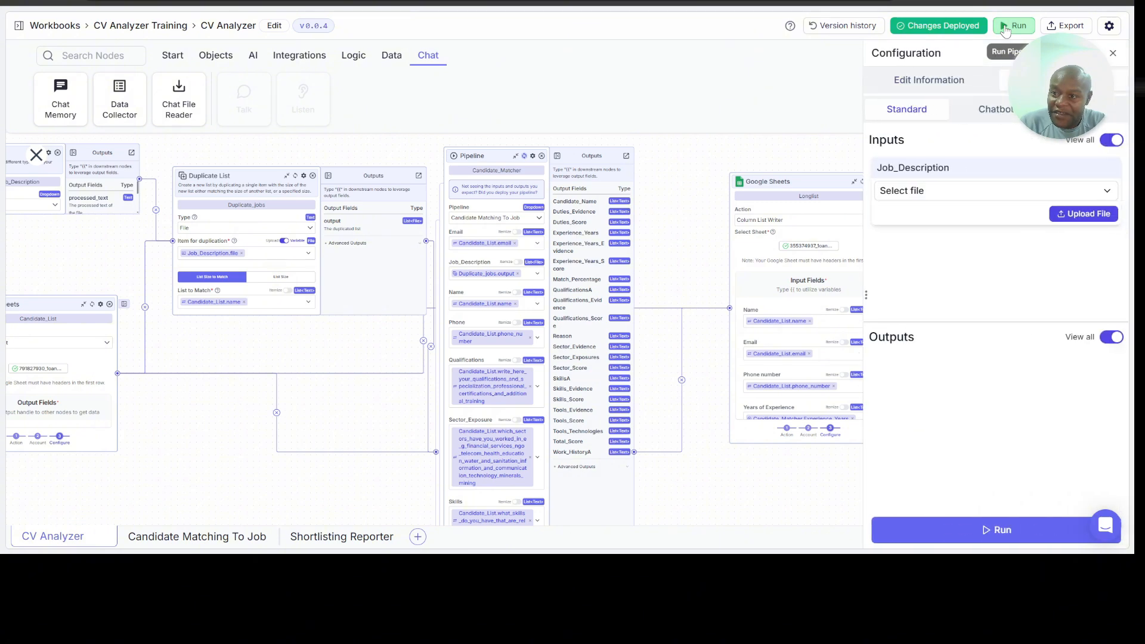
pyautogui.click(1082, 217)
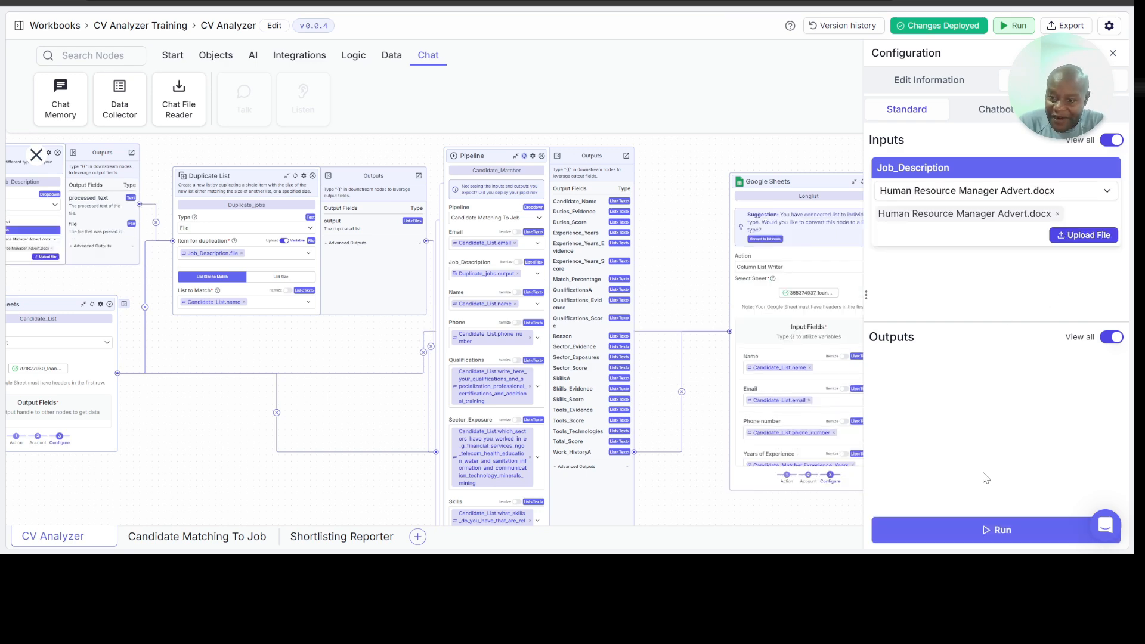
pyautogui.click(994, 529)
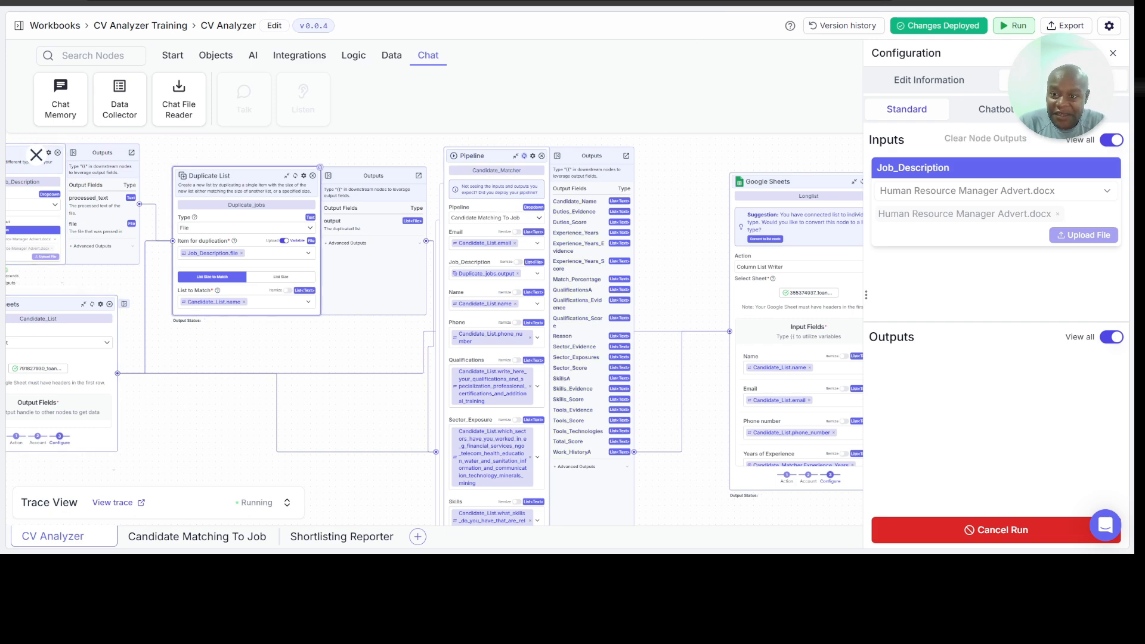
# Step: Switch to the Job Application Form spreadsheet and check the Shortlist sheet back to its Name column
pyautogui.click(656, 2)
pyautogui.hscroll(-5, 289, 266)
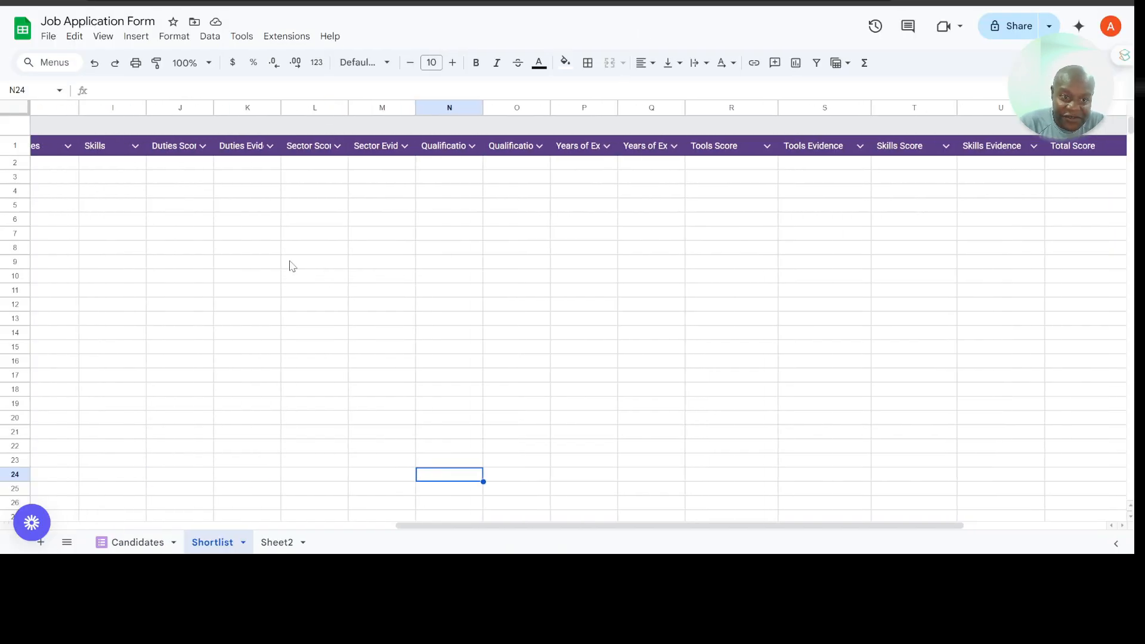
pyautogui.hscroll(-8, 289, 266)
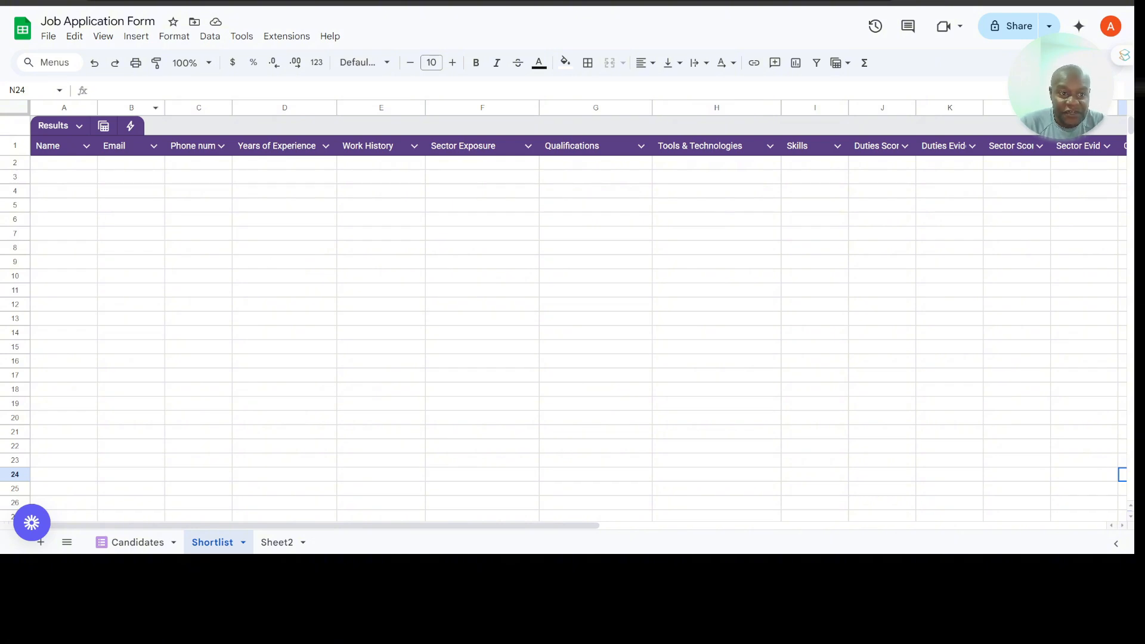
# Step: Look over the applicants in the Candidates sheet, including their work history, sectors, qualifications, tools and skills
pyautogui.click(123, 544)
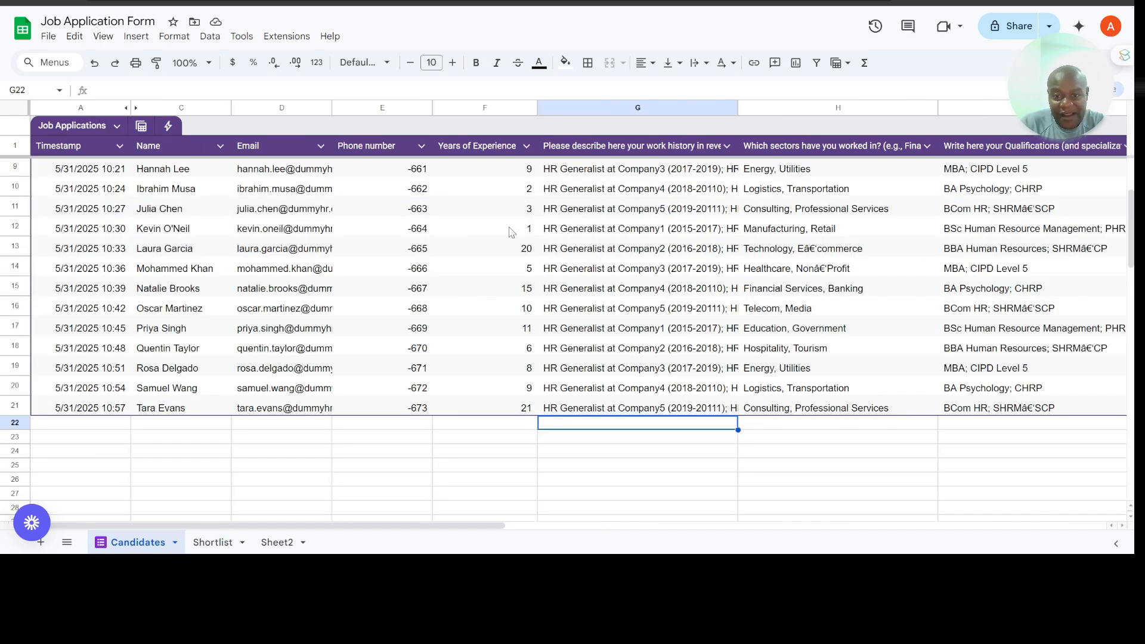
pyautogui.scroll(1, 511, 232)
pyautogui.hscroll(2, 511, 231)
pyautogui.hscroll(-2, 512, 231)
pyautogui.scroll(1, 511, 231)
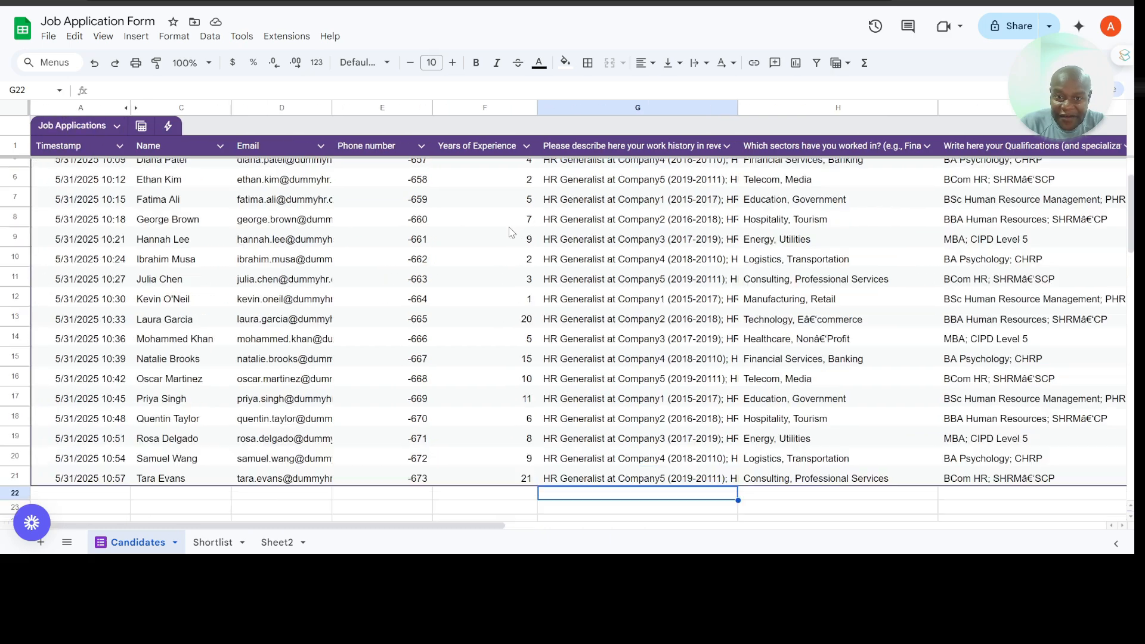
pyautogui.scroll(1, 511, 232)
pyautogui.scroll(-4, 511, 232)
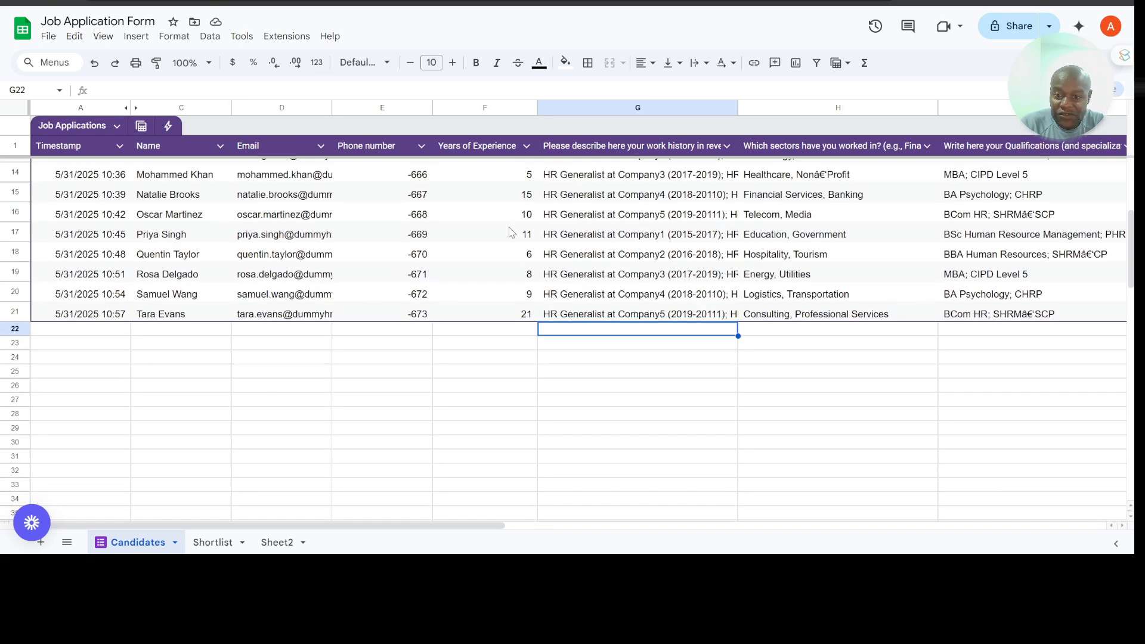
pyautogui.hscroll(4, 511, 231)
pyautogui.hscroll(-2, 254, 202)
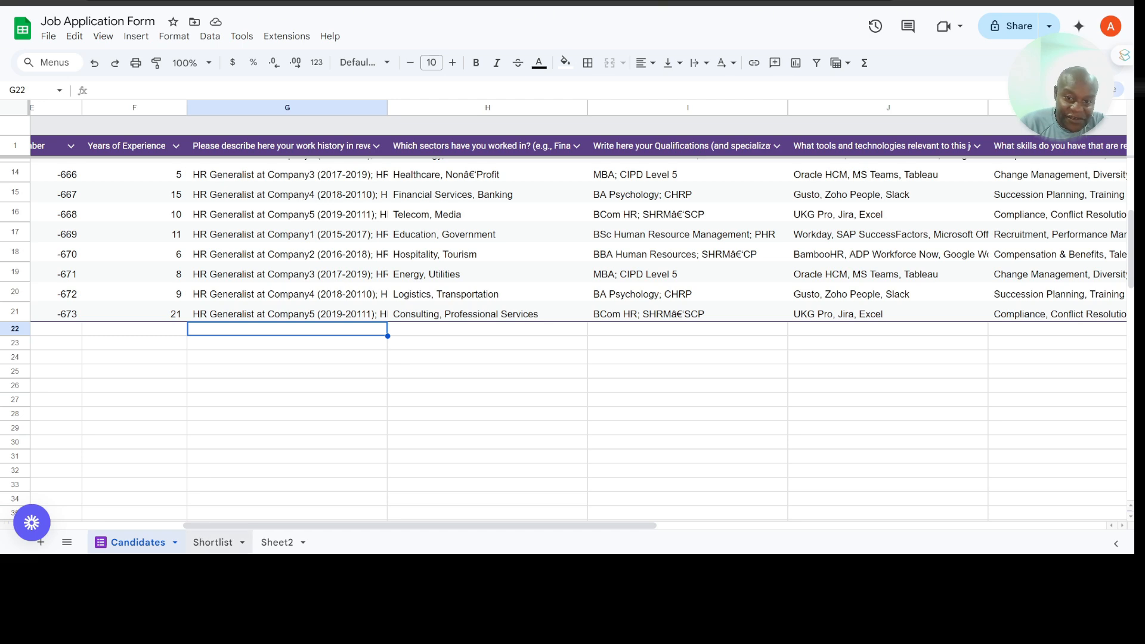
# Step: Switch to the Shortlist sheet and look over the applicants' details with their duties and sector scores and evidence
pyautogui.click(213, 543)
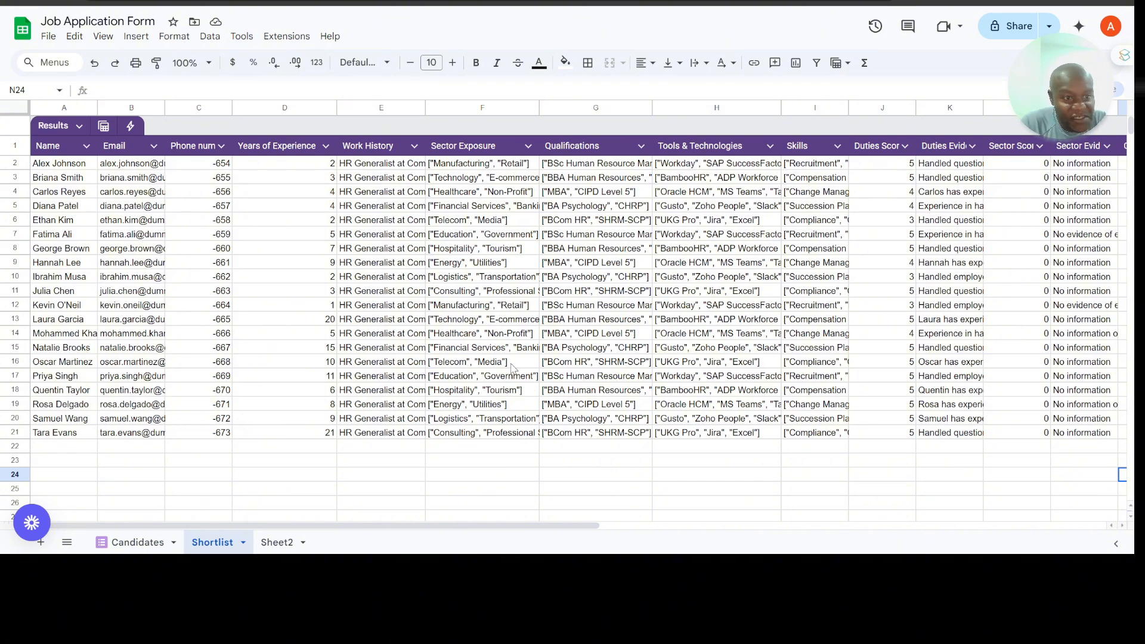
pyautogui.hscroll(3, 512, 367)
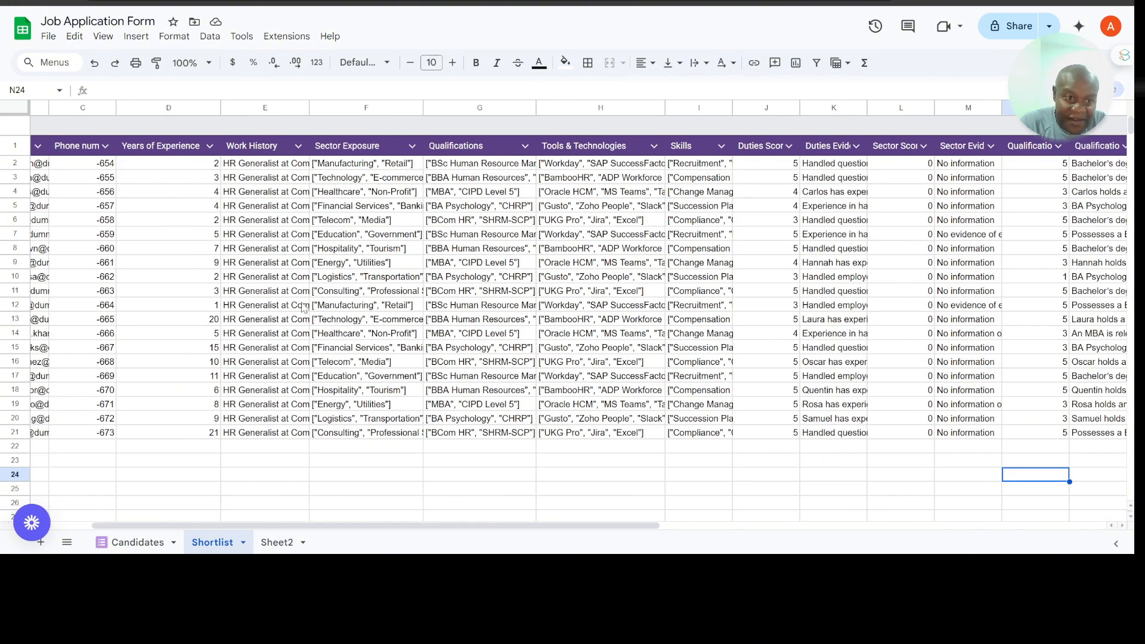
pyautogui.hscroll(-3, 331, 239)
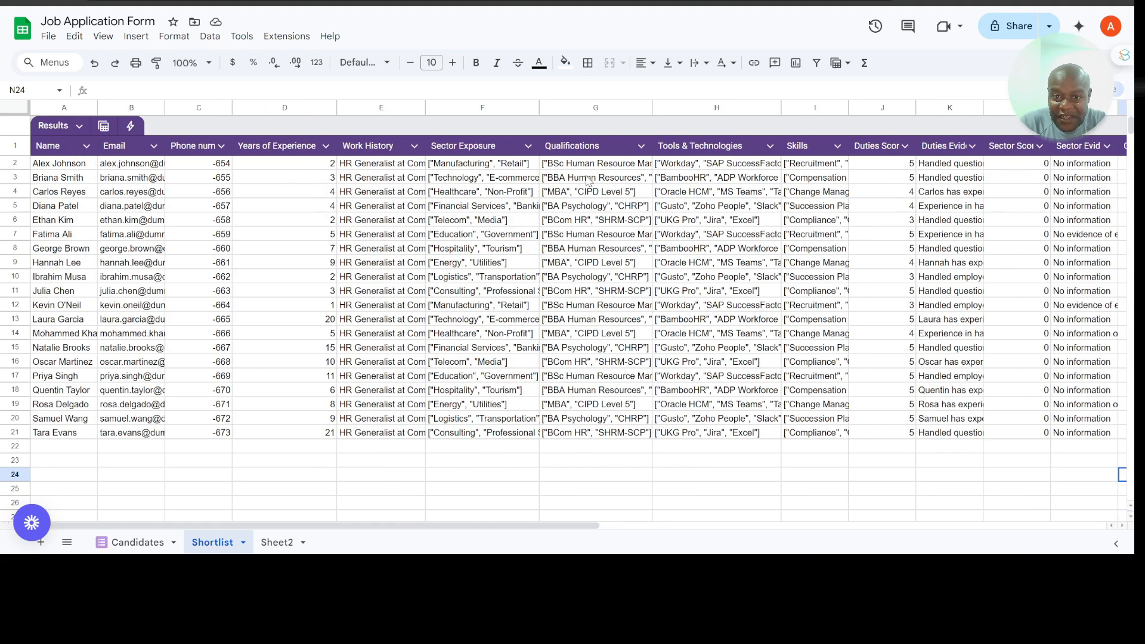
pyautogui.hscroll(5, 769, 302)
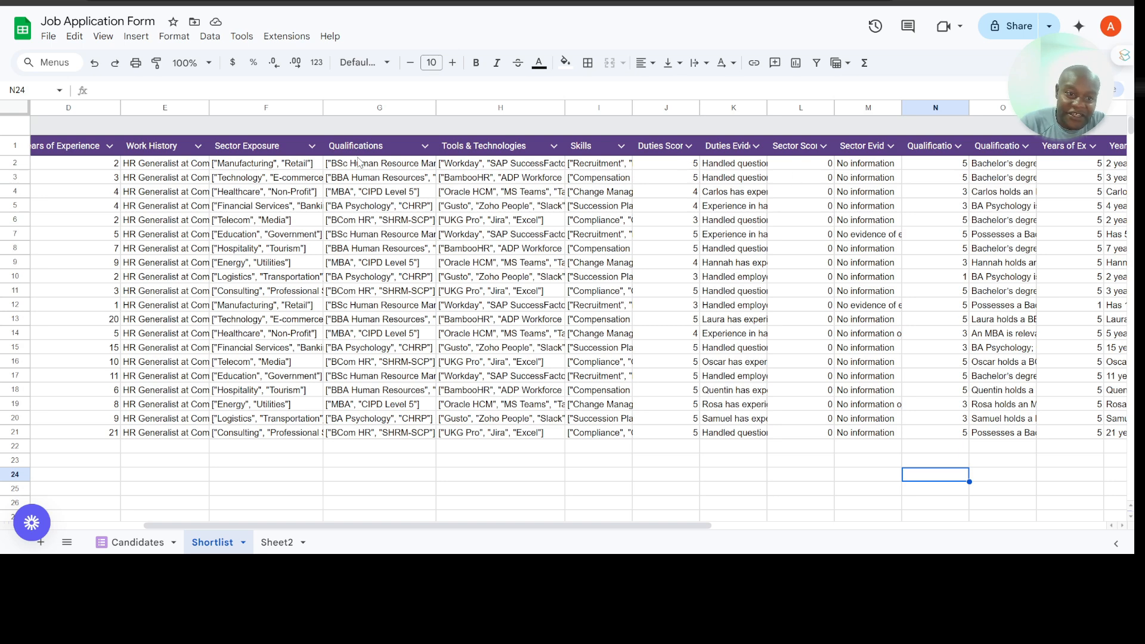
pyautogui.hscroll(2, 850, 224)
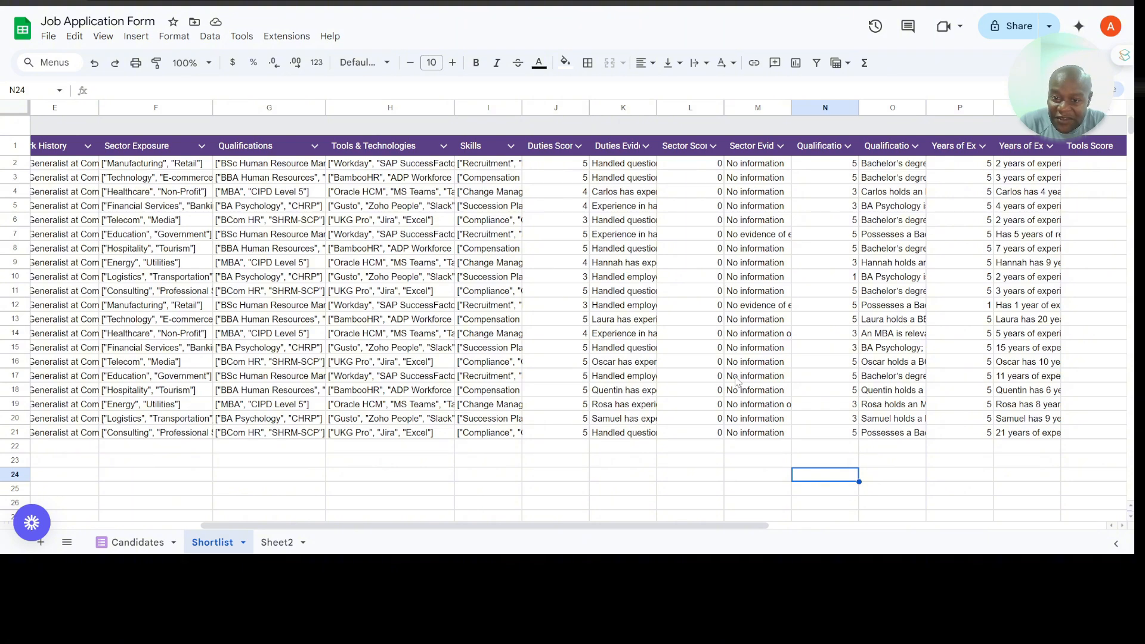
pyautogui.scroll(-1, 730, 293)
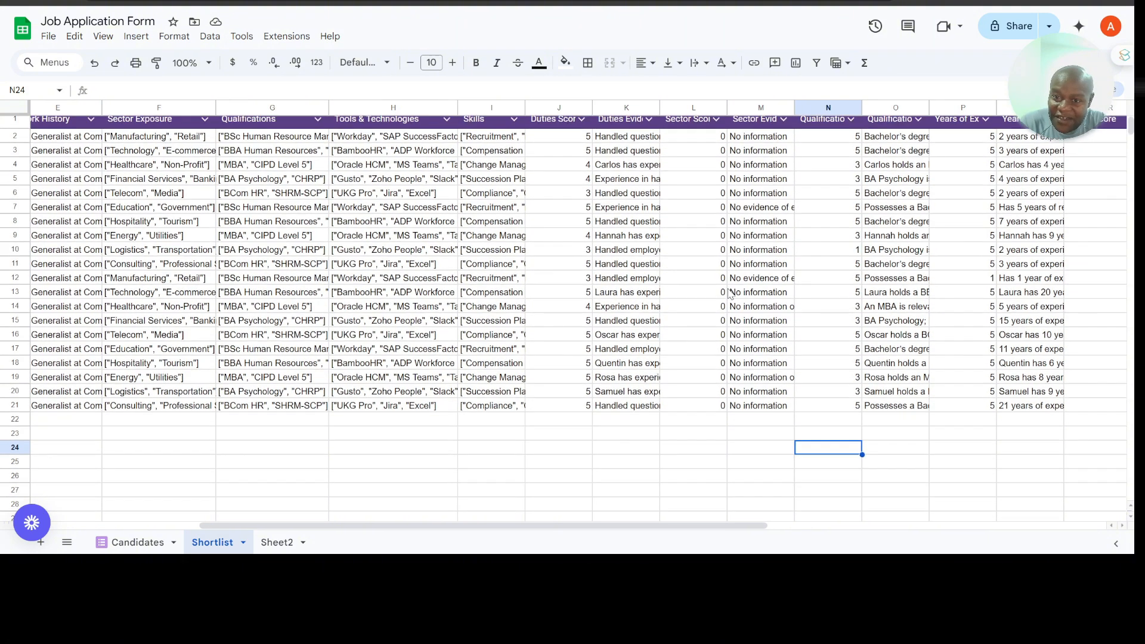
pyautogui.scroll(1, 730, 293)
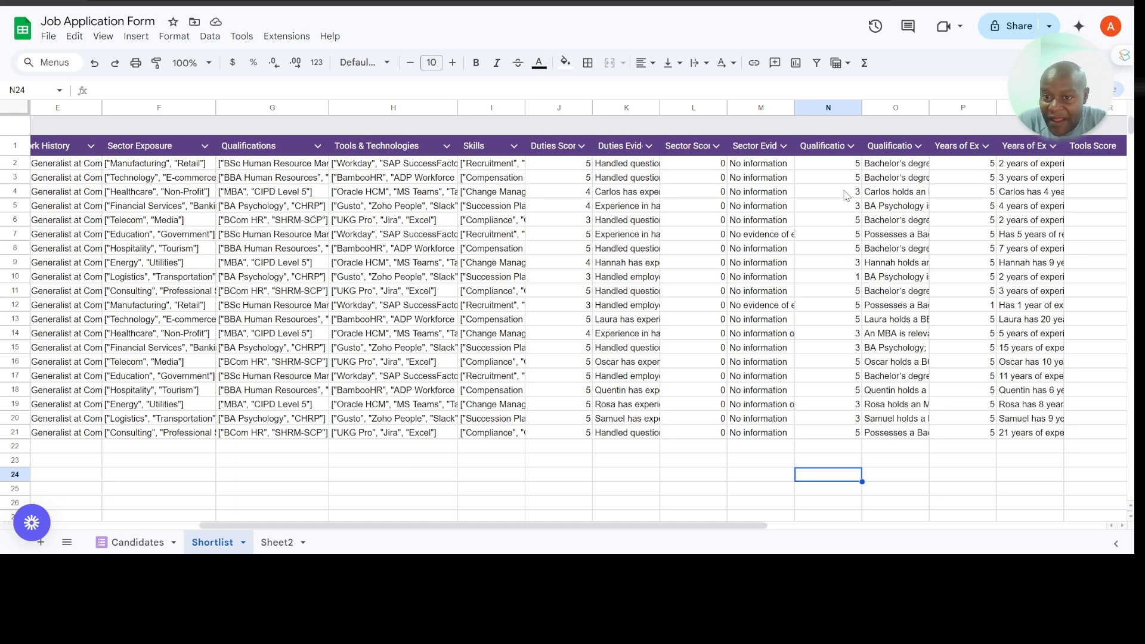
# Step: Review the shortlist's experience, tools and skills scores through to the Total Score, Match Percentage and Reason columns
pyautogui.hscroll(3, 868, 203)
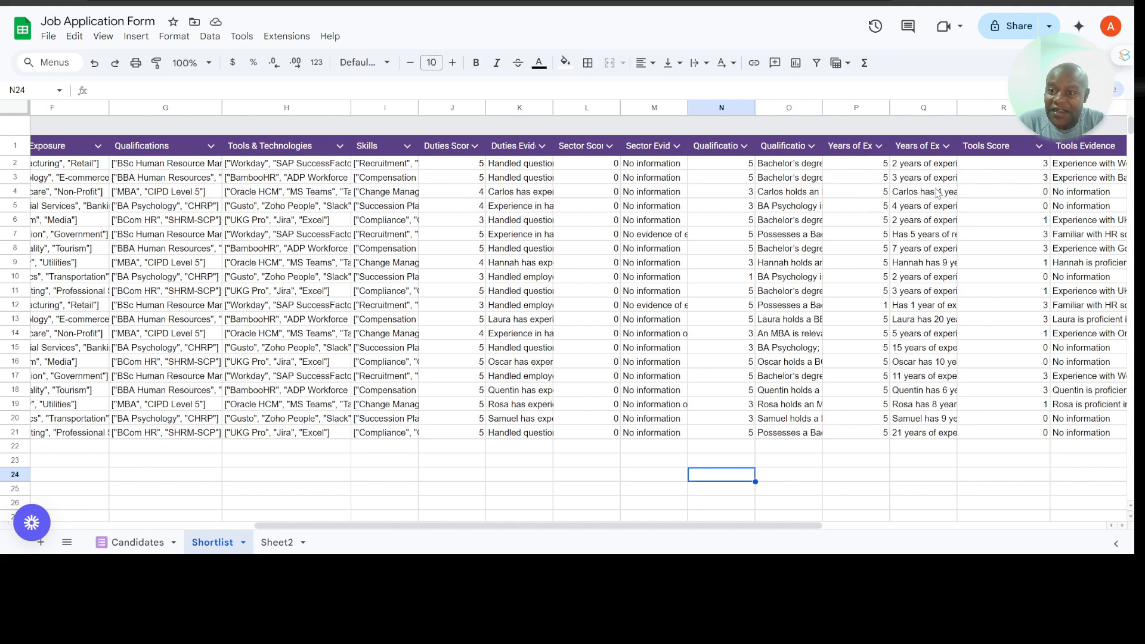
pyautogui.hscroll(2, 939, 193)
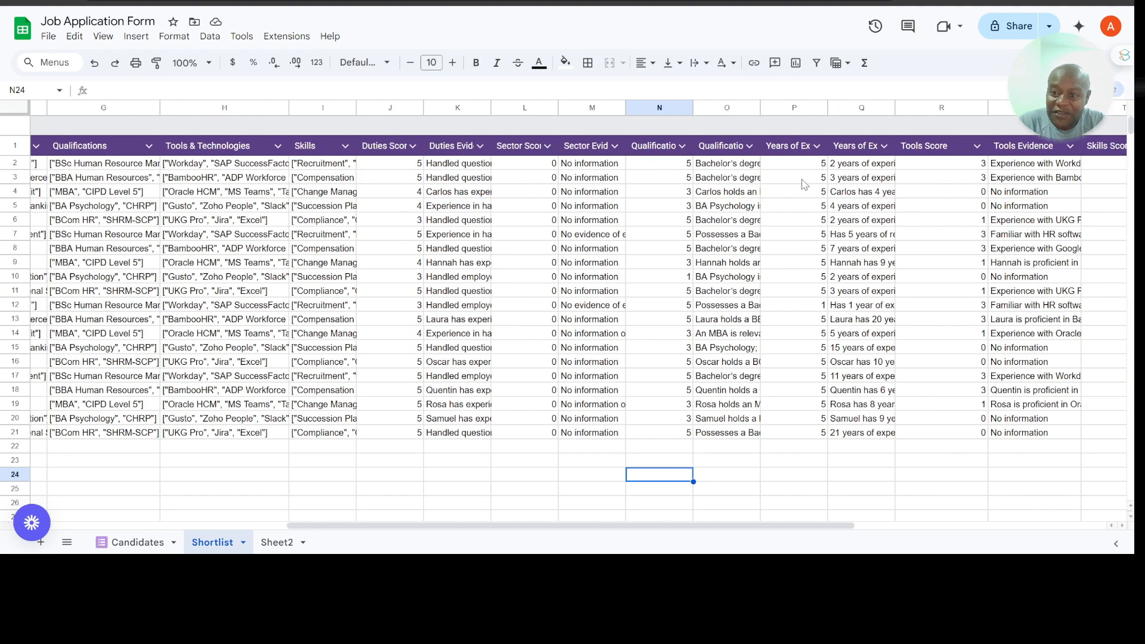
pyautogui.hscroll(3, 959, 194)
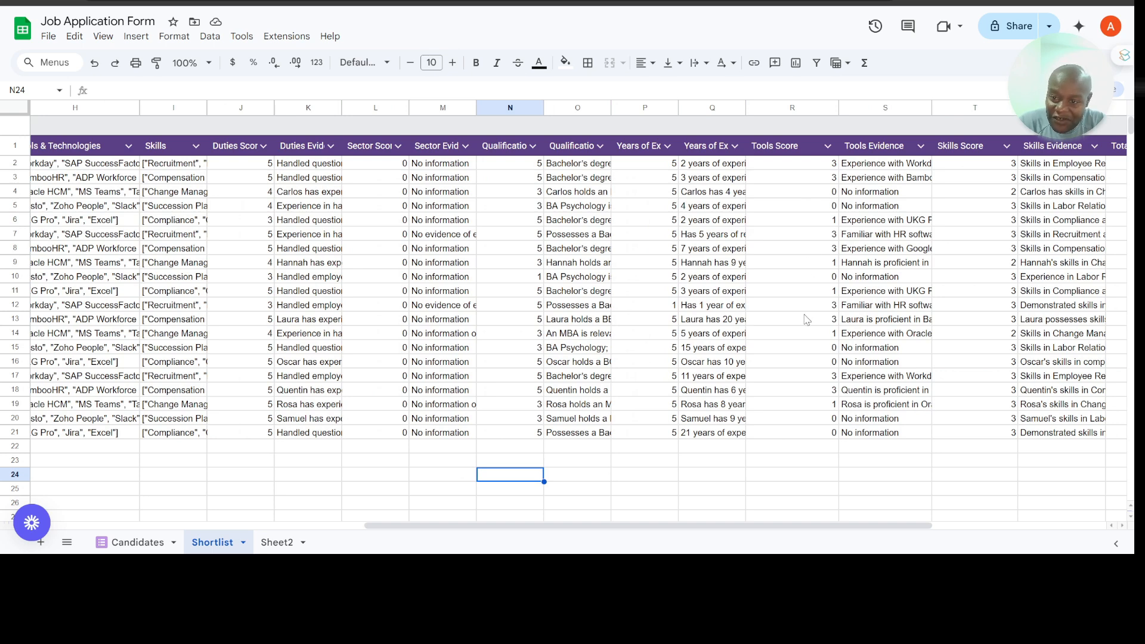
pyautogui.hscroll(2, 901, 403)
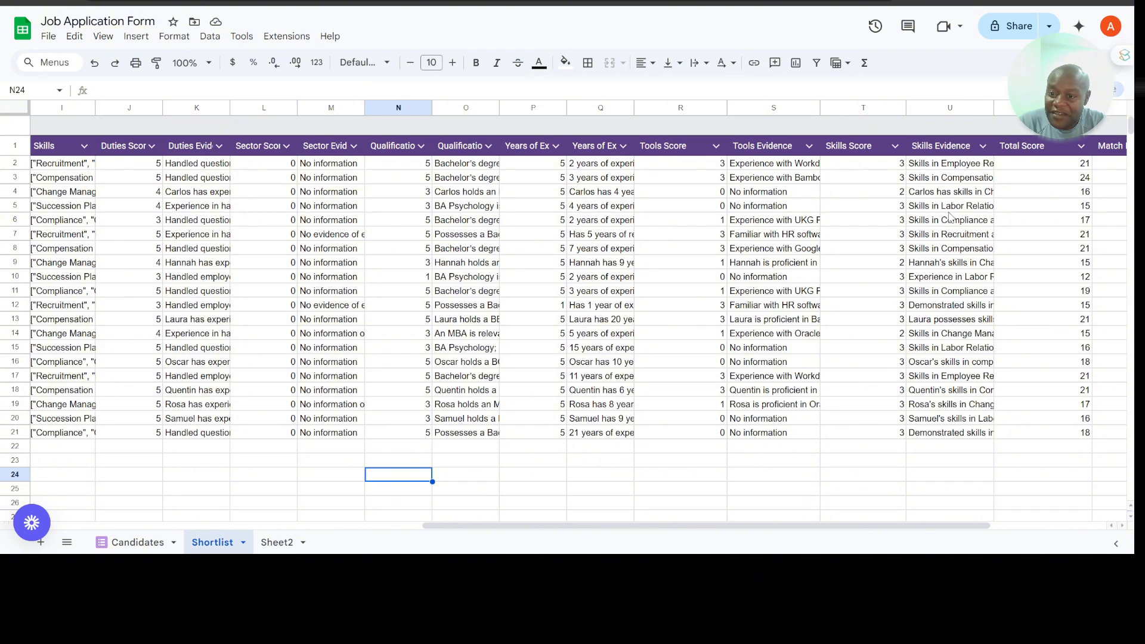
pyautogui.hscroll(2, 958, 219)
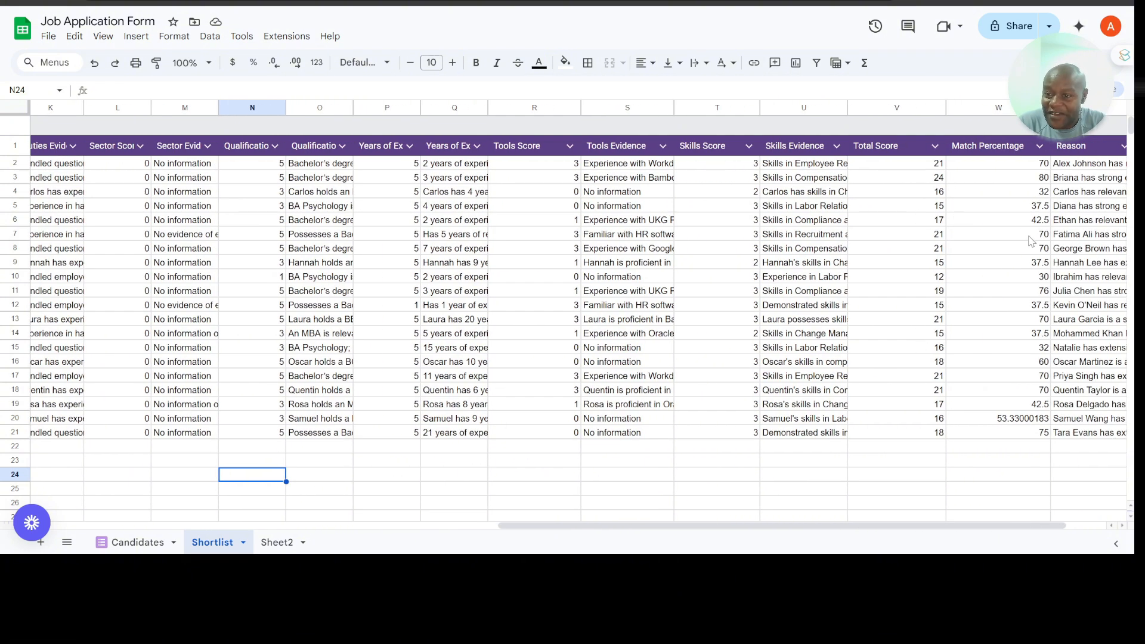
pyautogui.hscroll(1, 1037, 412)
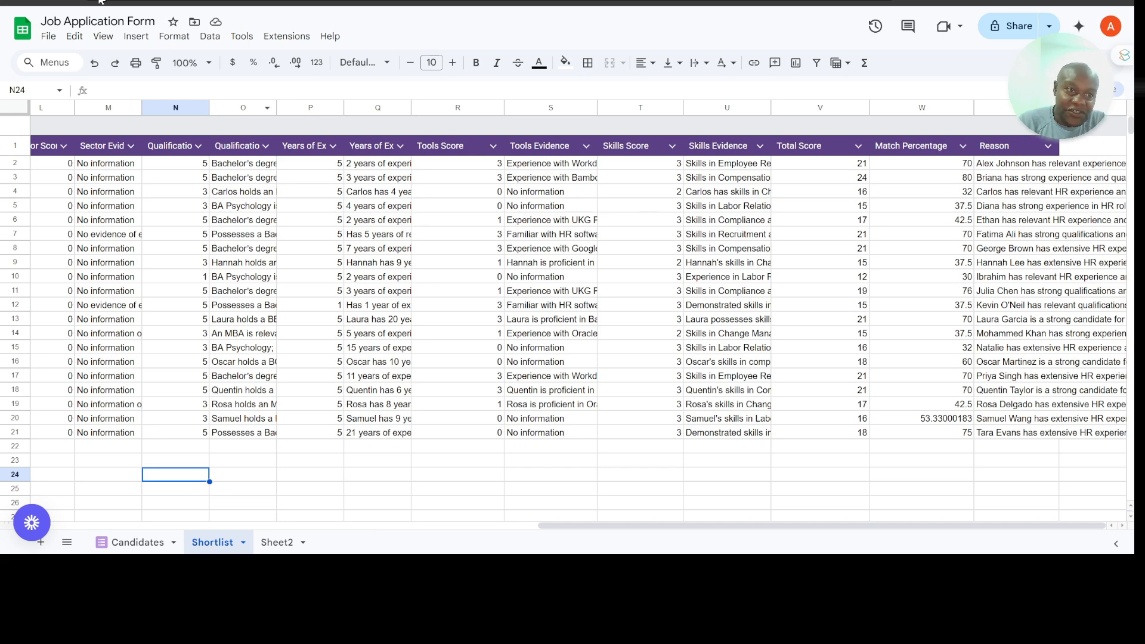
# Step: Switch to the VectorShift website, log in and open the list of workbooks
pyautogui.click(140, 2)
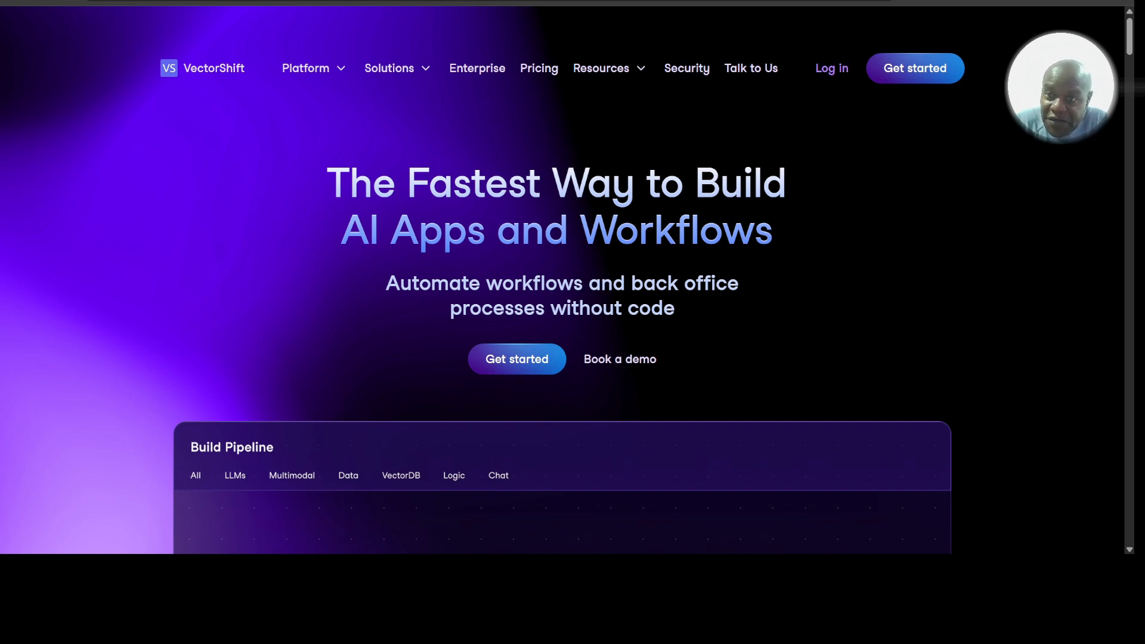
pyautogui.click(833, 69)
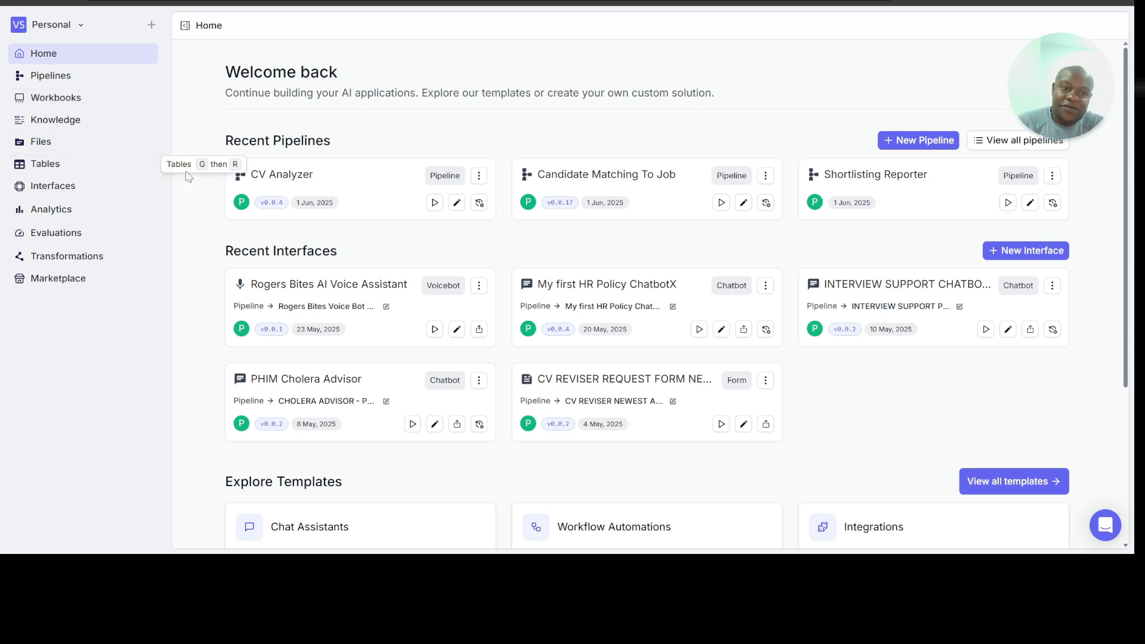
pyautogui.click(65, 103)
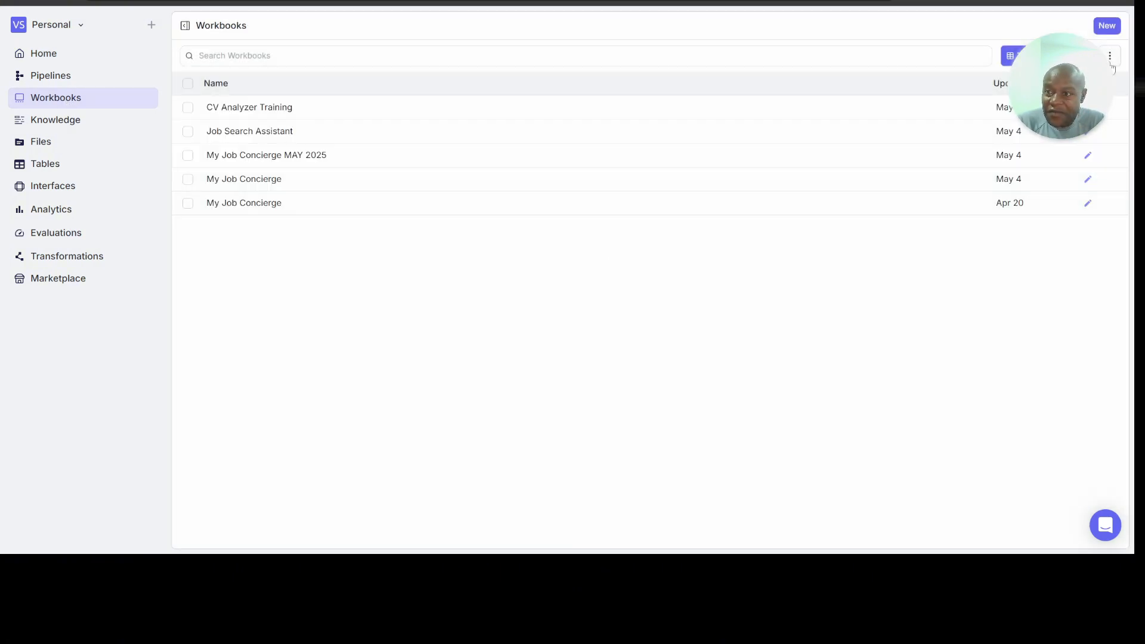
# Step: Start a new workbook and name it AI4HR CV Analyst
pyautogui.click(1108, 26)
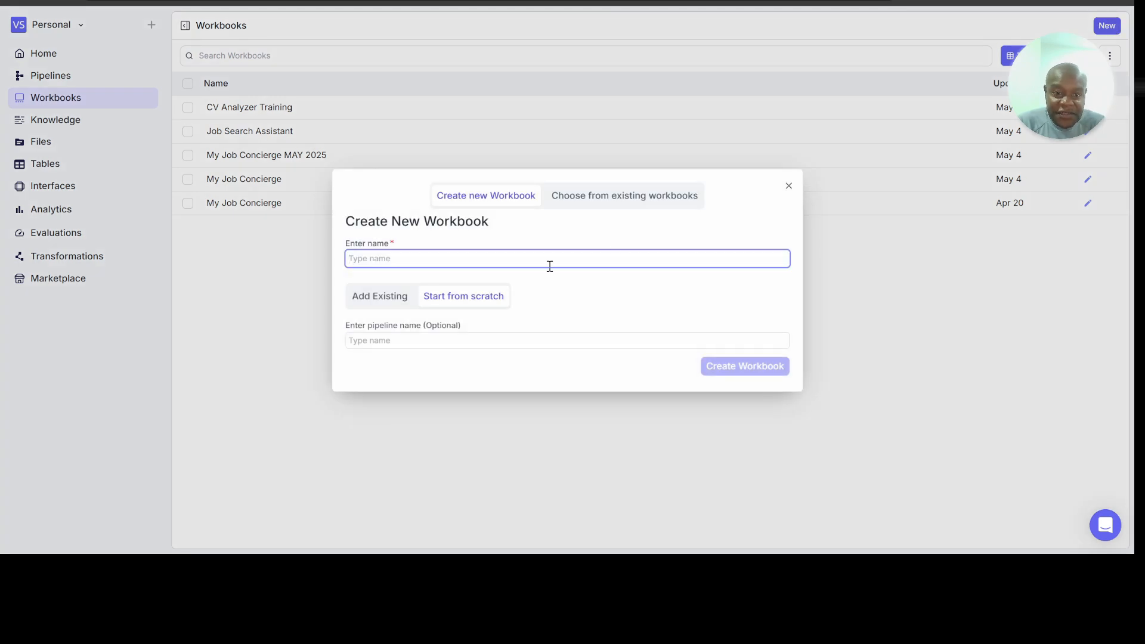
pyautogui.write('CV')
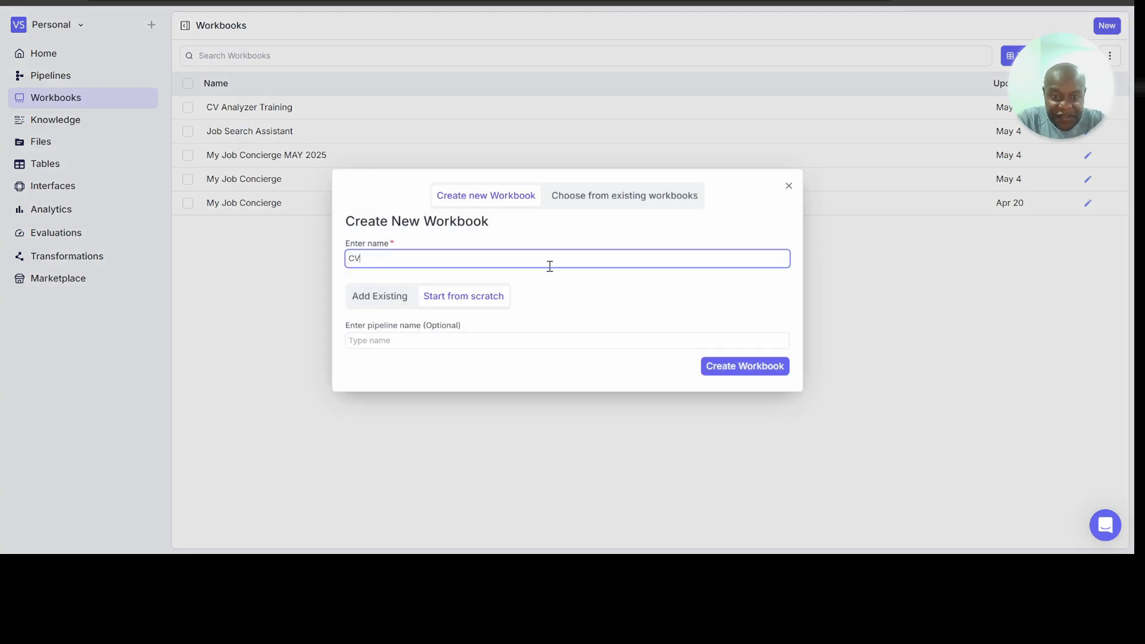
pyautogui.press('BackSpace')
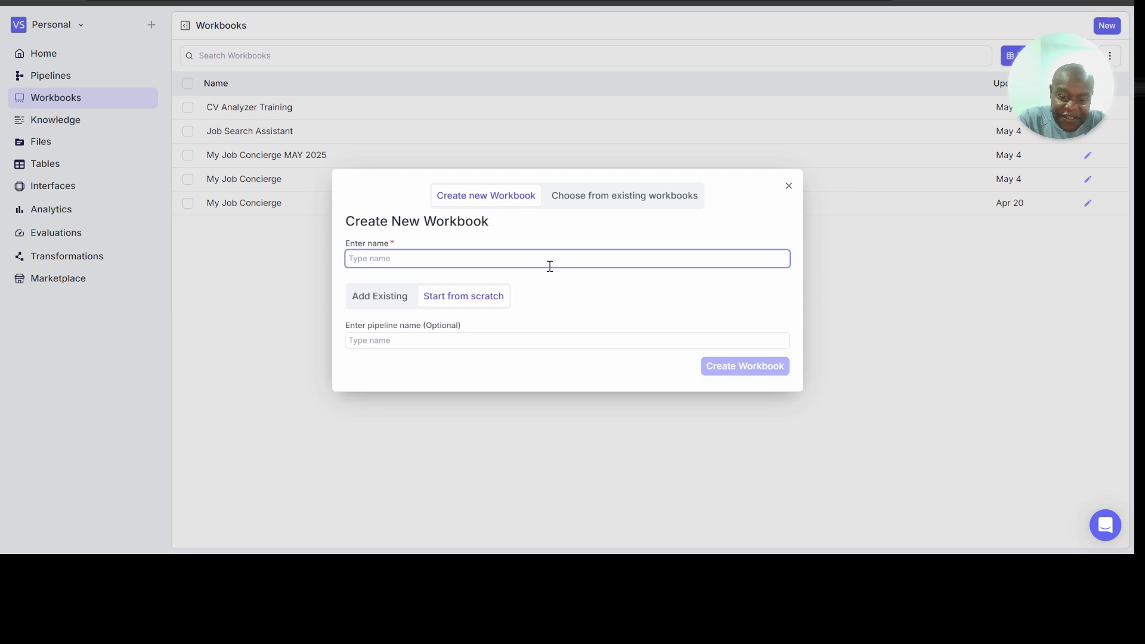
pyautogui.write('AI4HR')
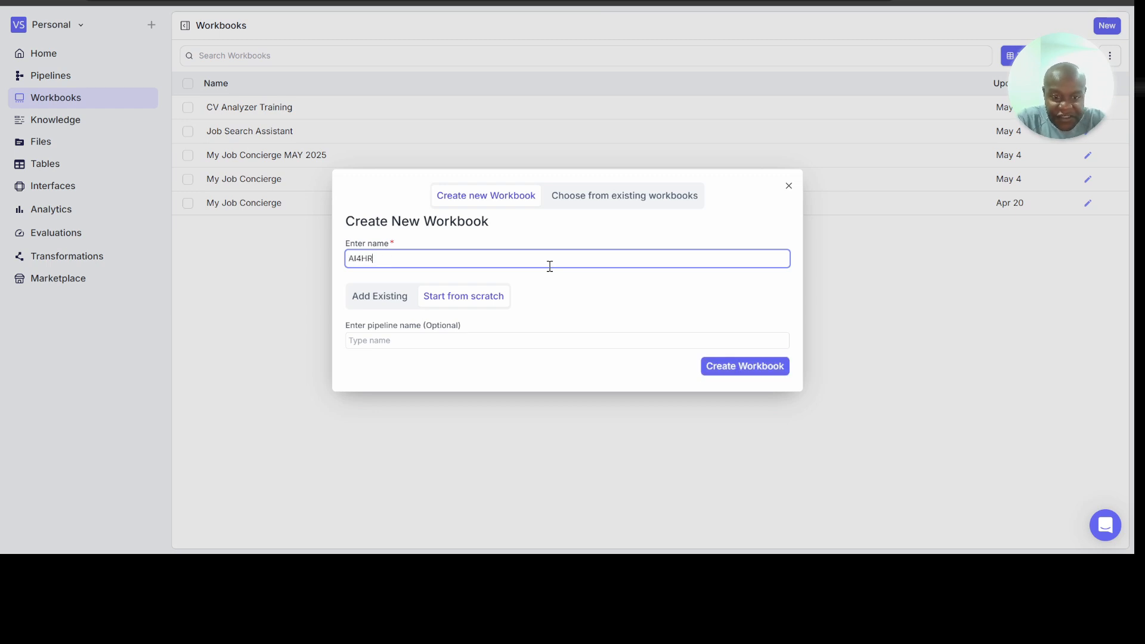
pyautogui.write(' CV')
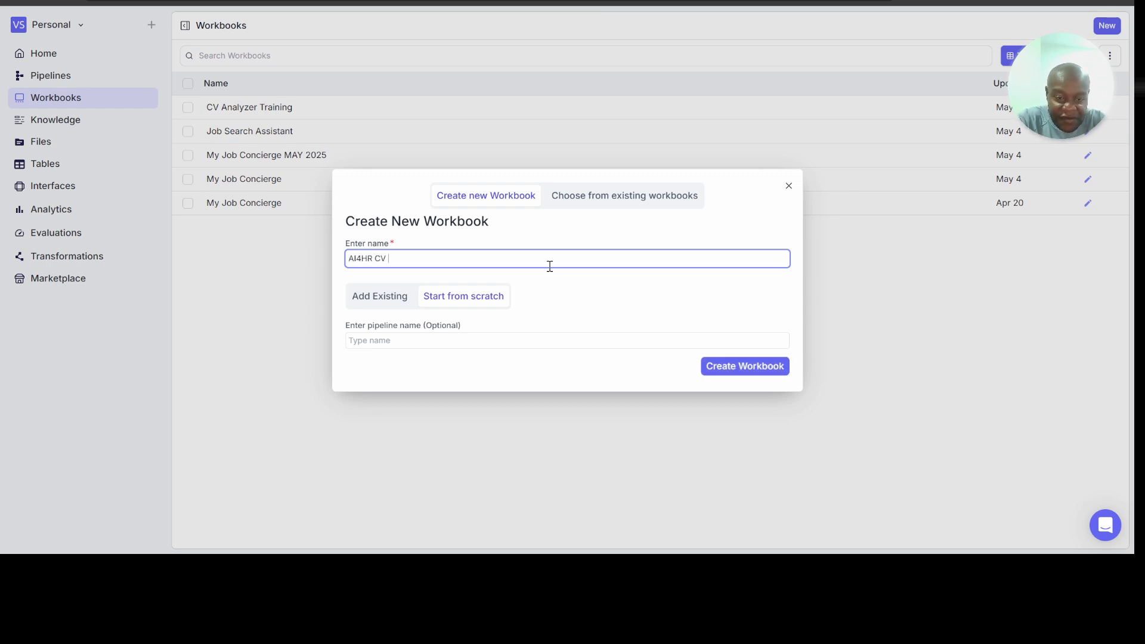
pyautogui.write(' Analyst')
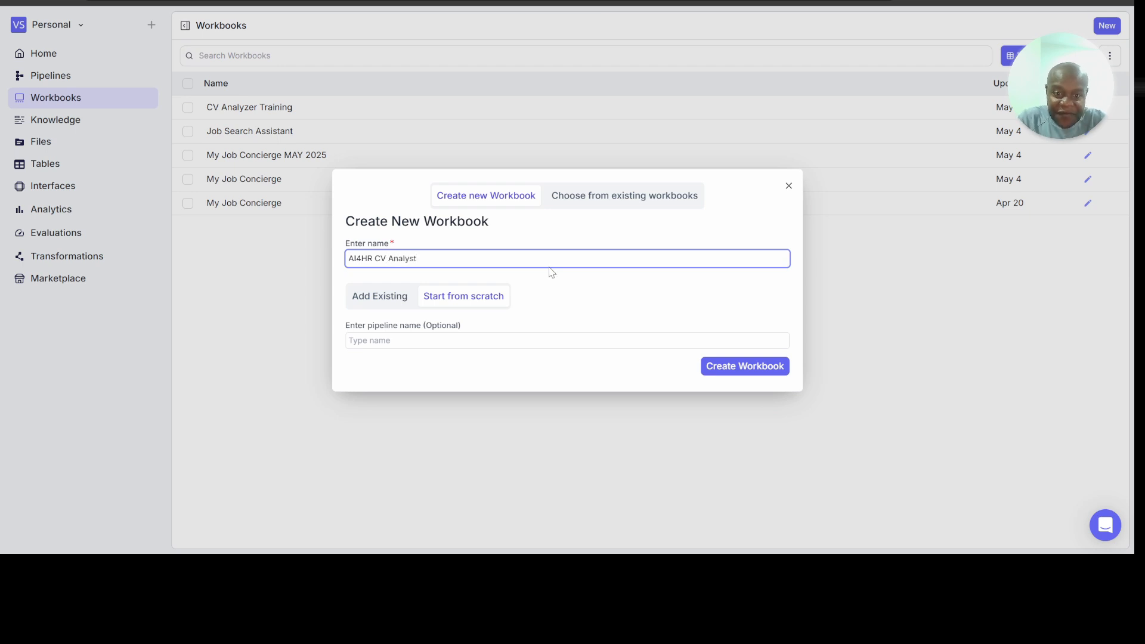
# Step: Name the workbook's pipeline AI4HR CV Analyst and create the workbook from scratch
pyautogui.click(510, 340)
pyautogui.write('AI')
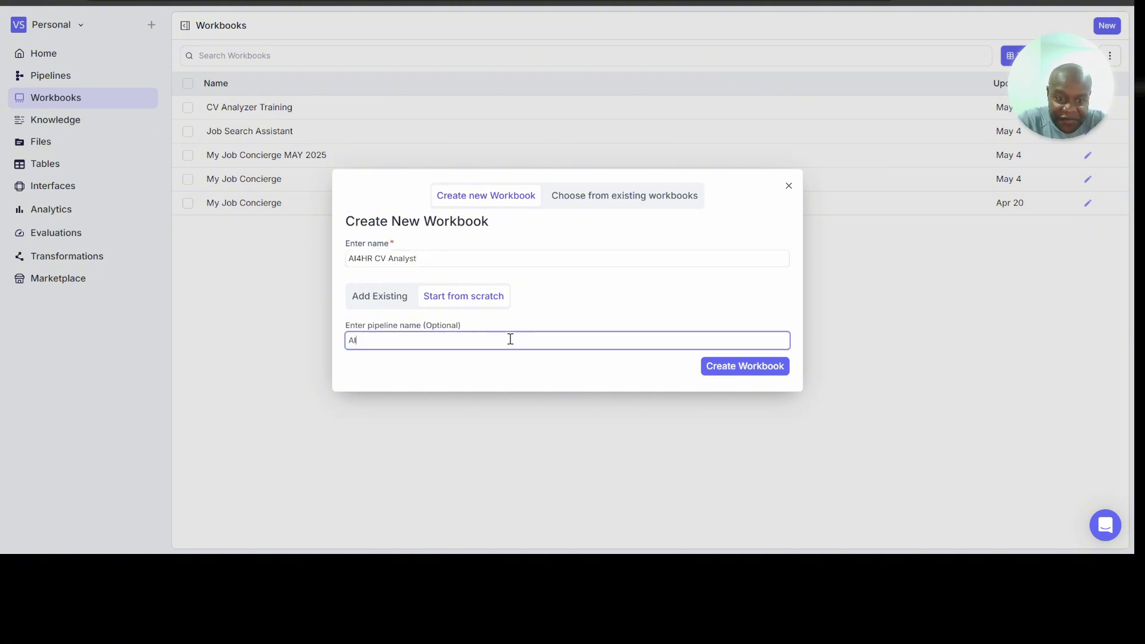
pyautogui.write('4')
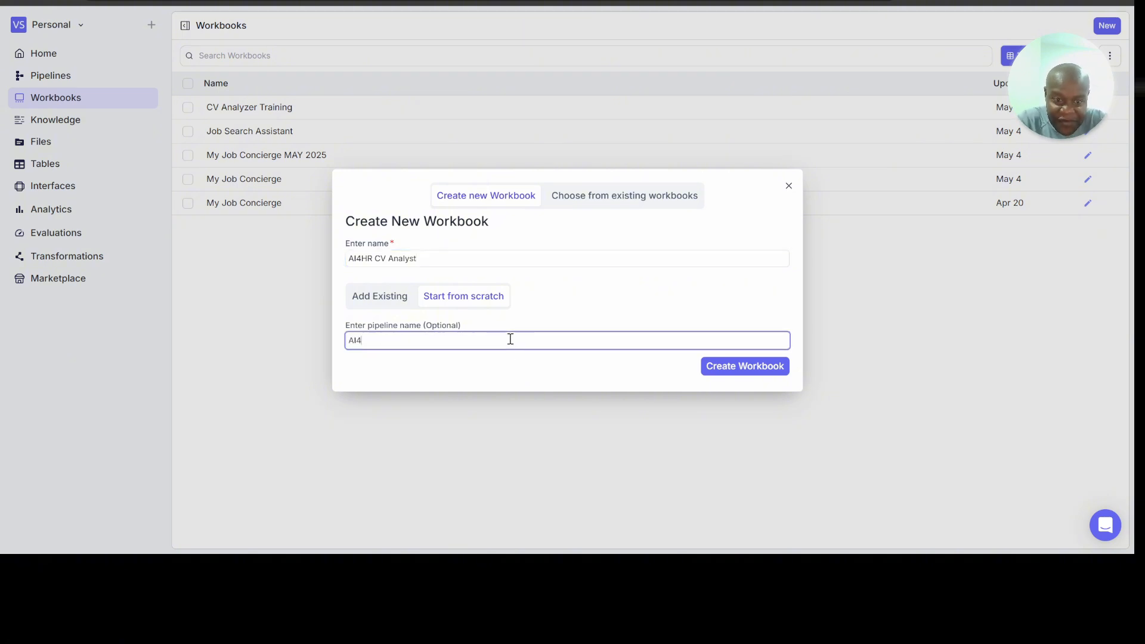
pyautogui.write('HR CV Analyt')
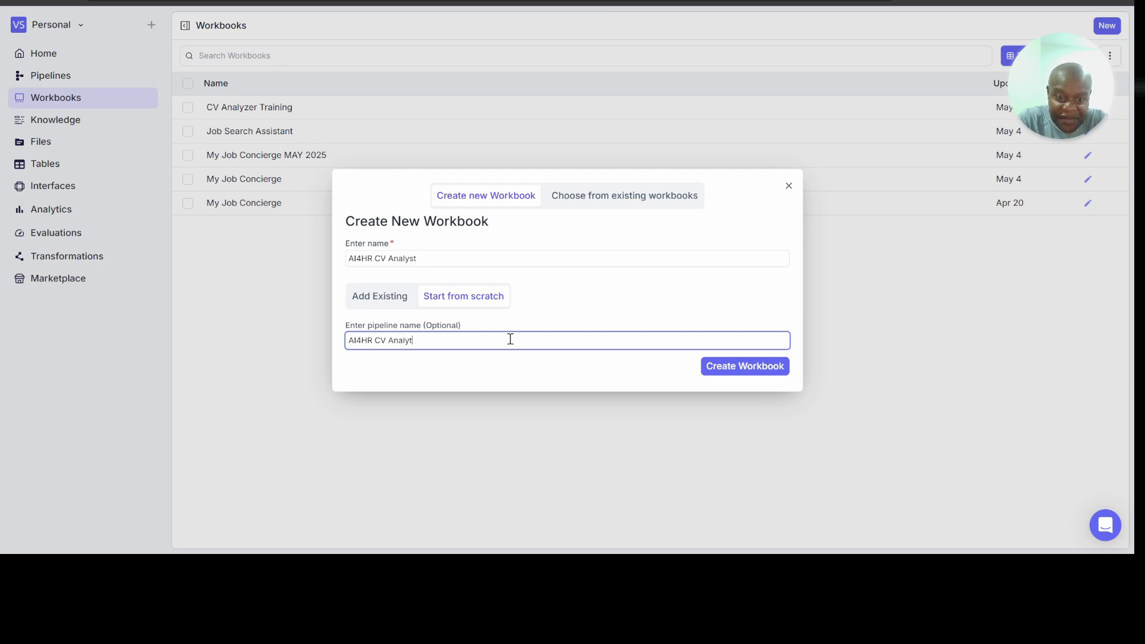
pyautogui.press('BackSpace')
pyautogui.write('st')
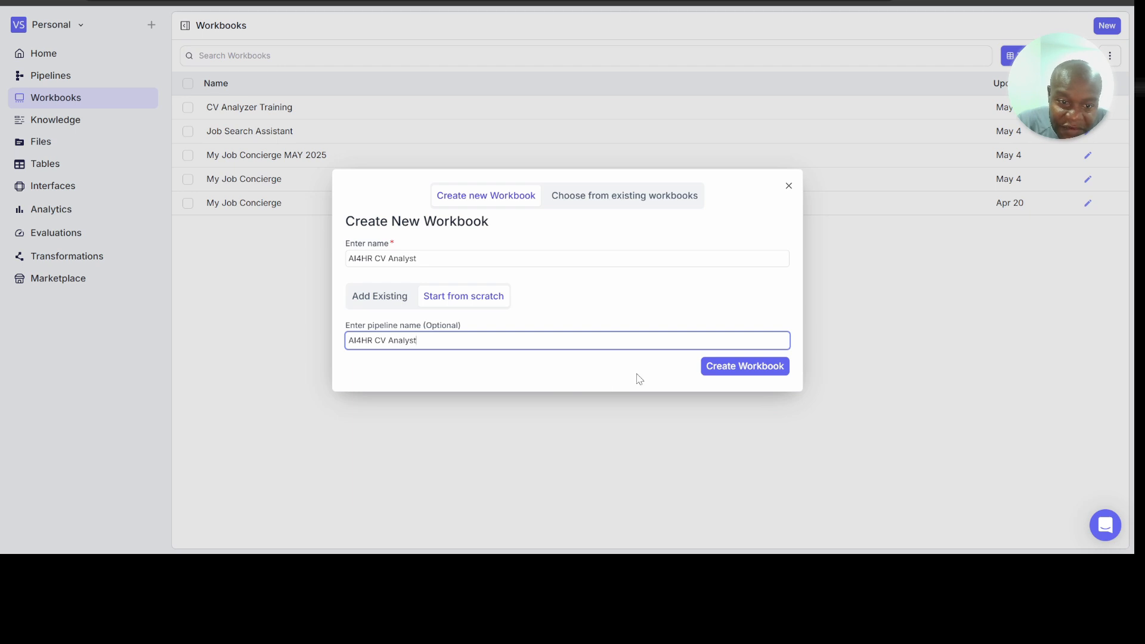
pyautogui.click(723, 368)
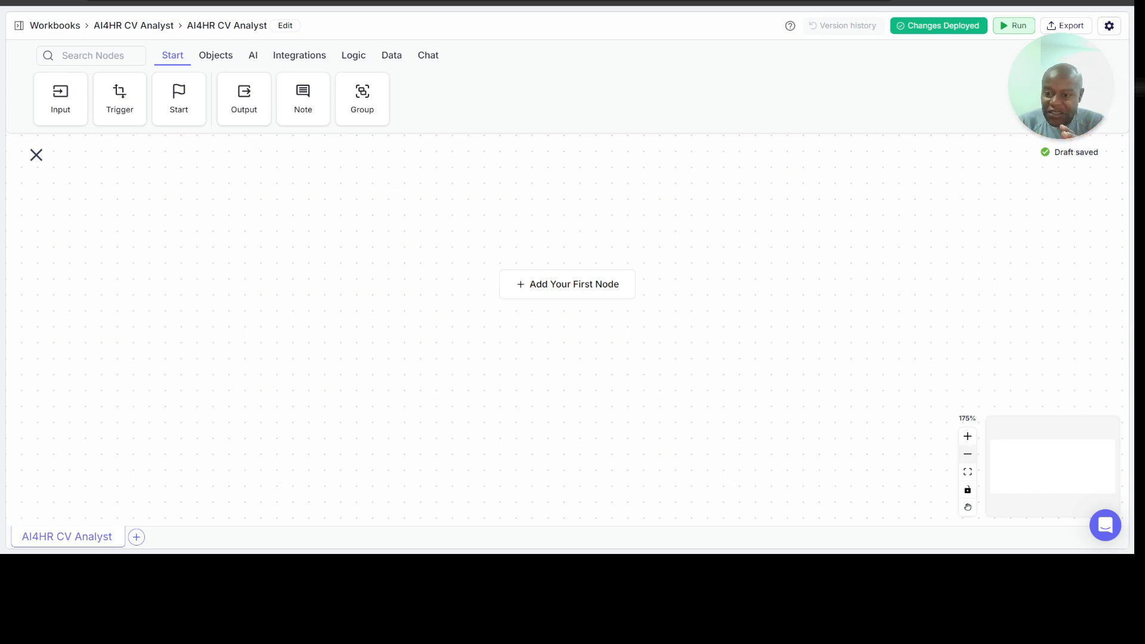
pyautogui.click(969, 456)
pyautogui.click(969, 457)
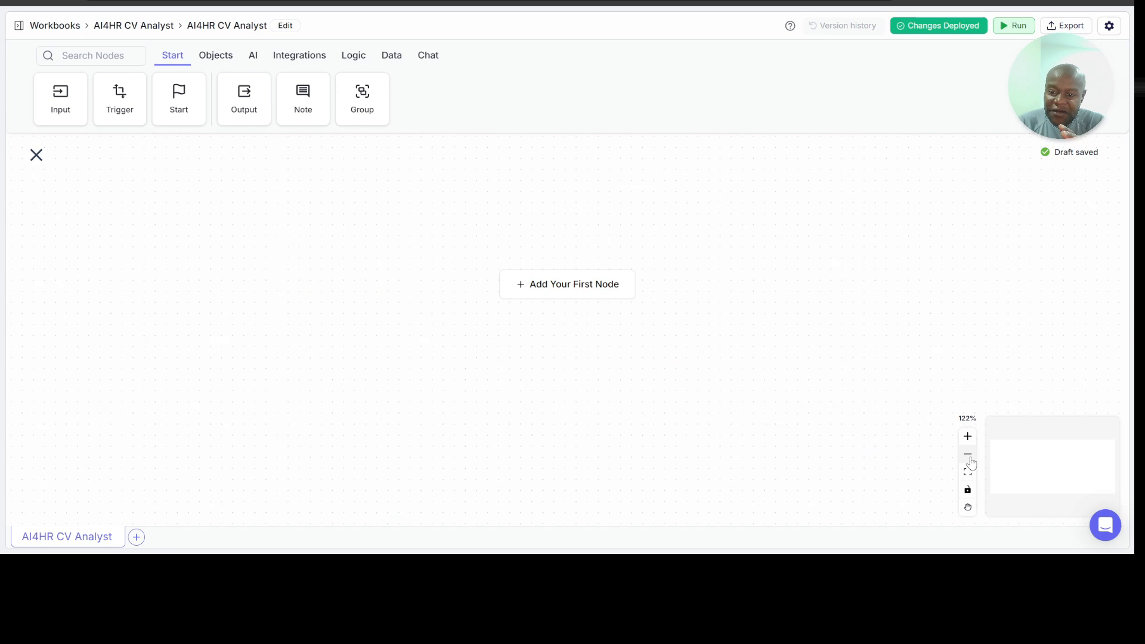
pyautogui.click(969, 457)
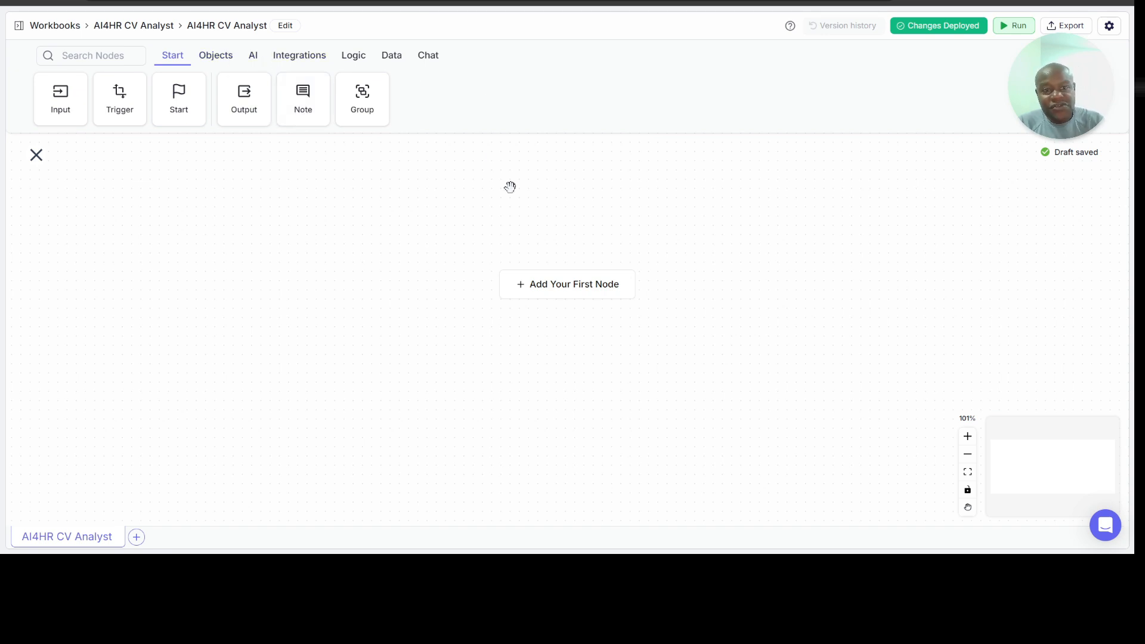
pyautogui.click(228, 62)
pyautogui.click(253, 56)
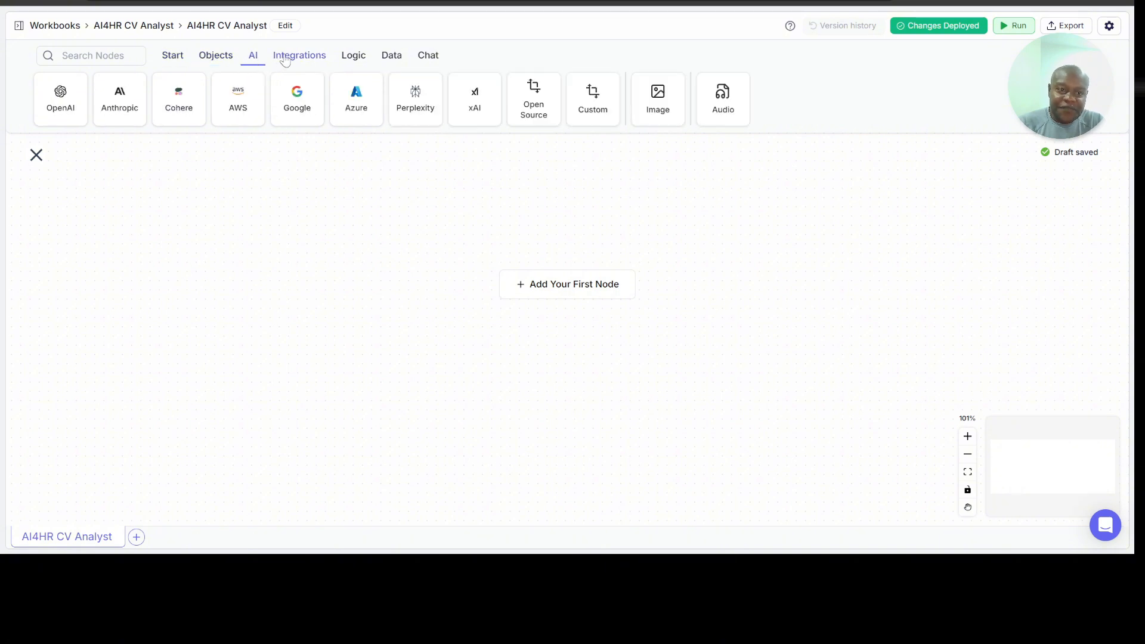
pyautogui.click(285, 60)
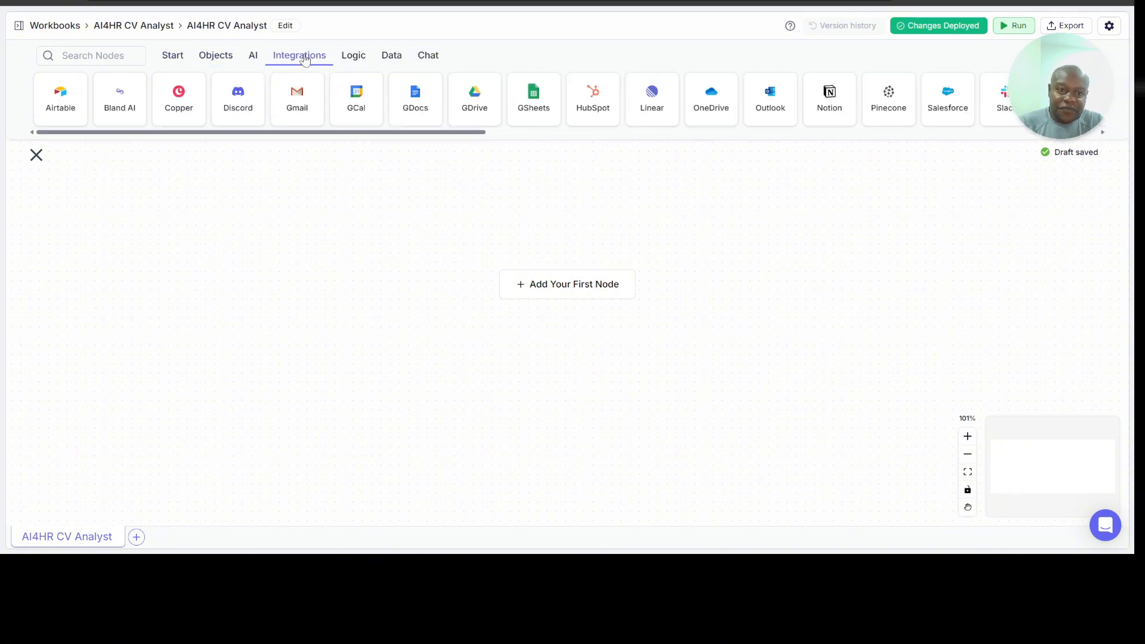
# Step: Add an Input node to the empty pipeline canvas and place it in the upper-left area of the canvas
pyautogui.click(174, 59)
pyautogui.moveTo(69, 93); pyautogui.dragTo(248, 233)
pyautogui.moveTo(530, 243); pyautogui.dragTo(318, 230)
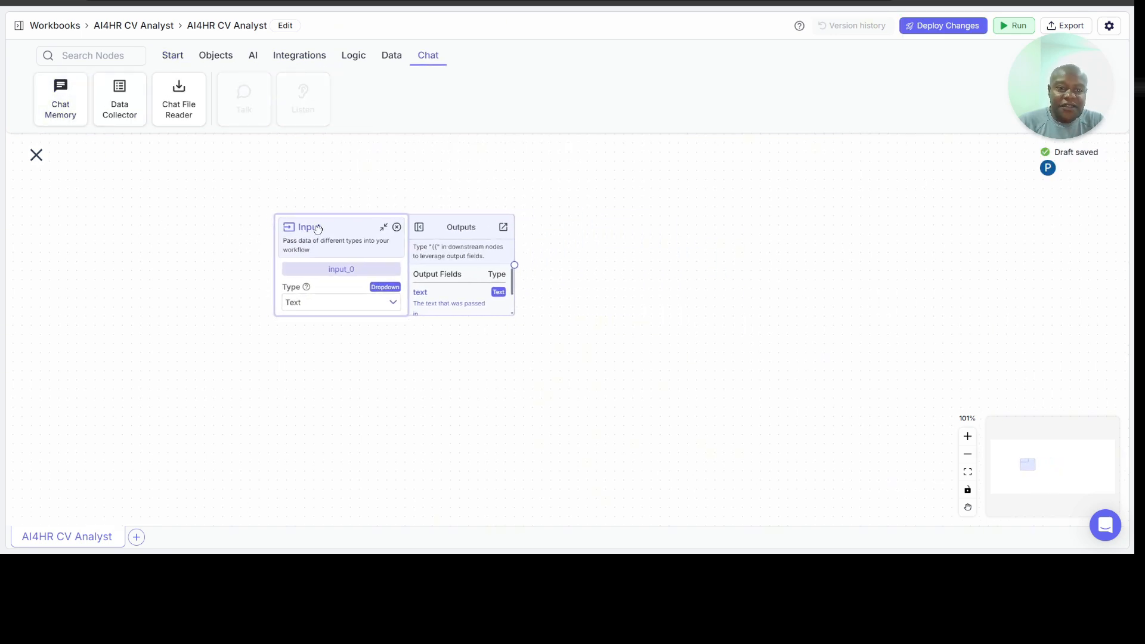
# Step: Rename the Input node as Job_Description and move it slightly further towards the upper-left of the canvas
pyautogui.doubleClick(348, 272)
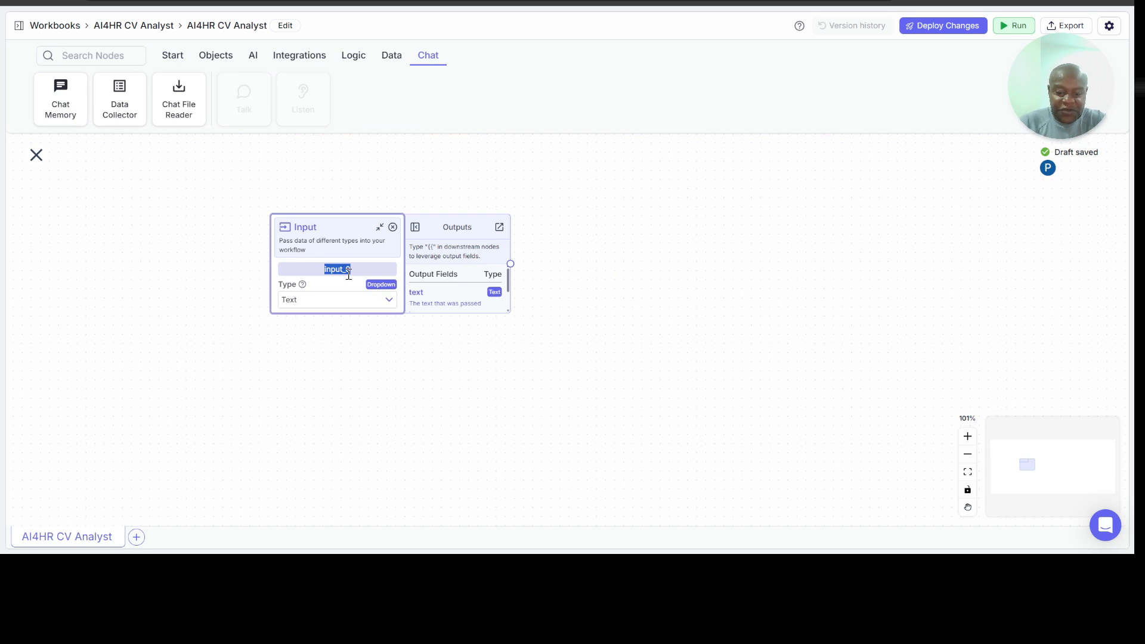
pyautogui.press('BackSpace')
pyautogui.write('Job_Des')
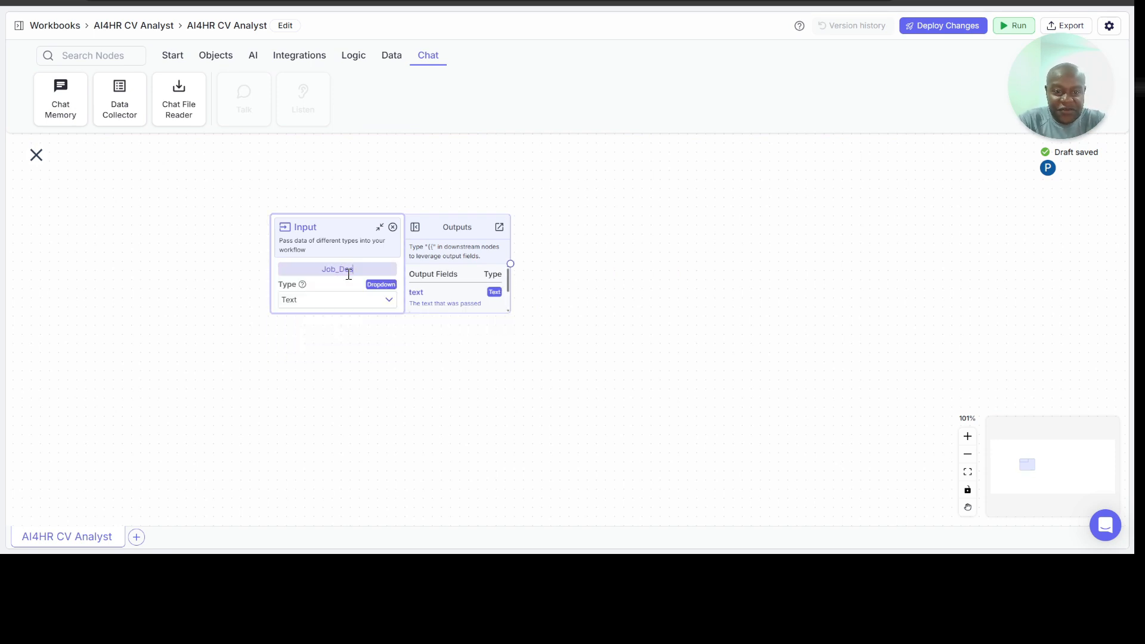
pyautogui.write('crip')
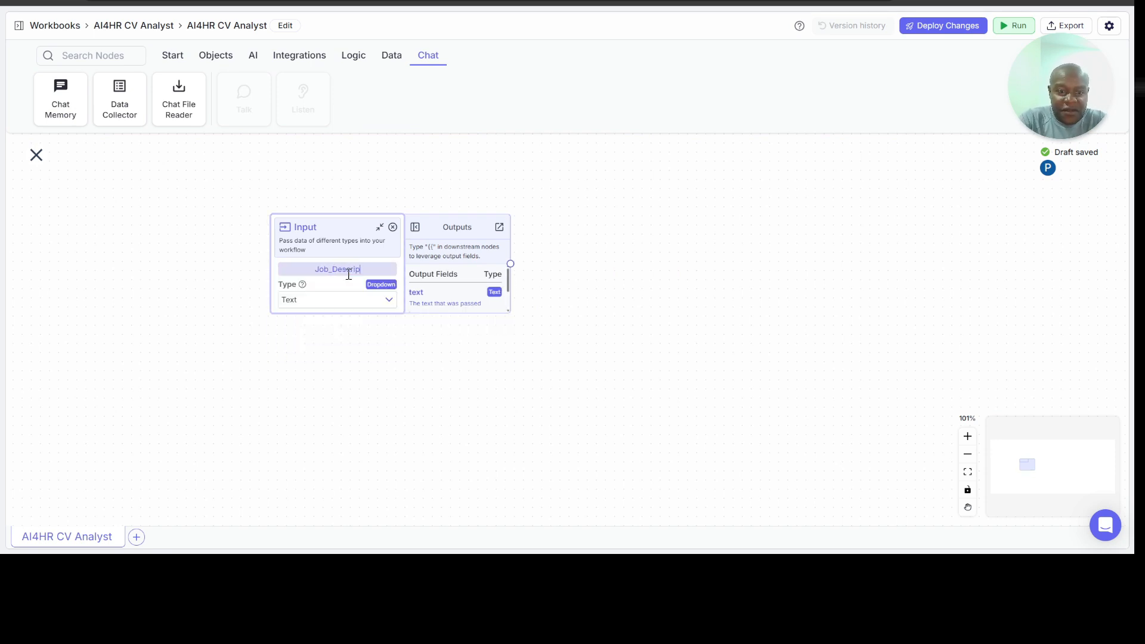
pyautogui.write('tion')
pyautogui.click(383, 326)
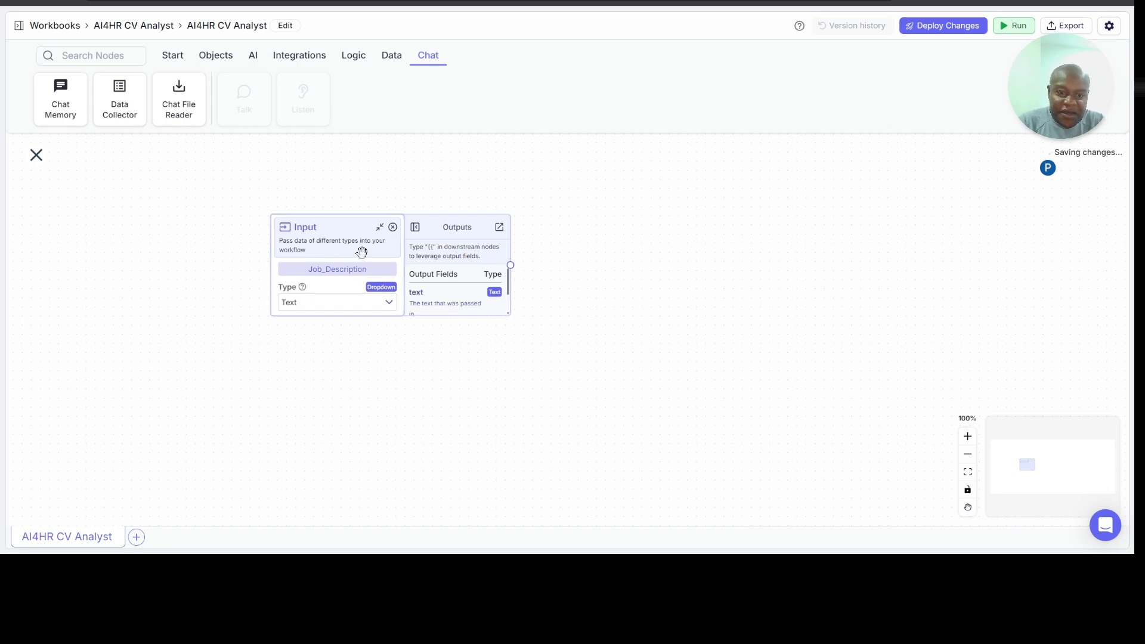
pyautogui.moveTo(345, 217); pyautogui.dragTo(312, 199)
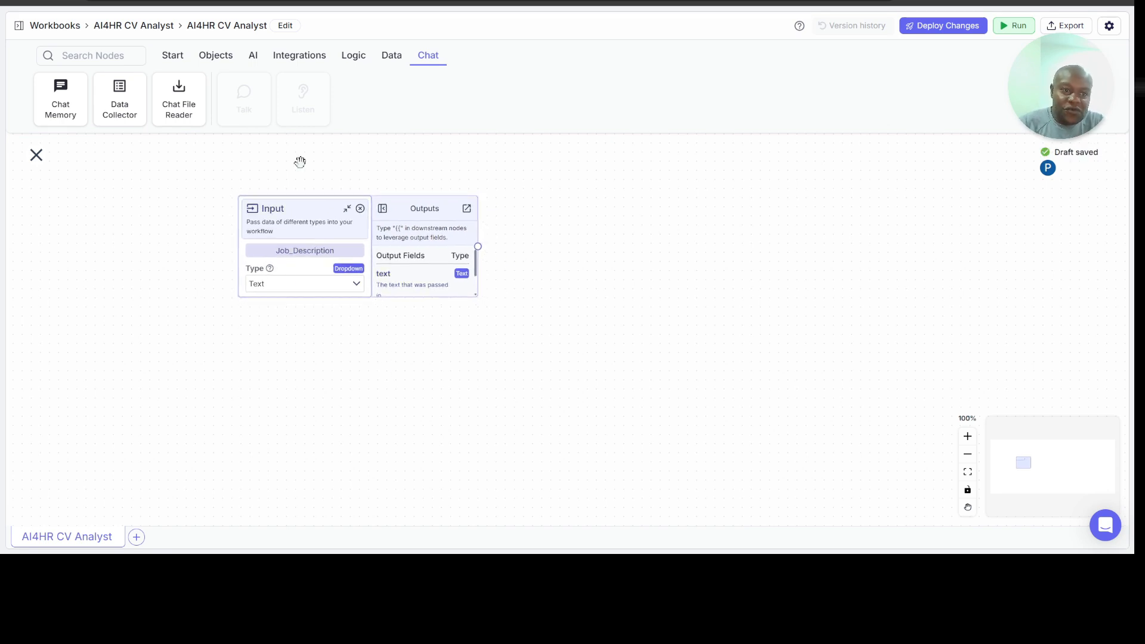
# Step: Add a Google Sheets integration node to the canvas and place it below the Job_Description input node
pyautogui.click(301, 56)
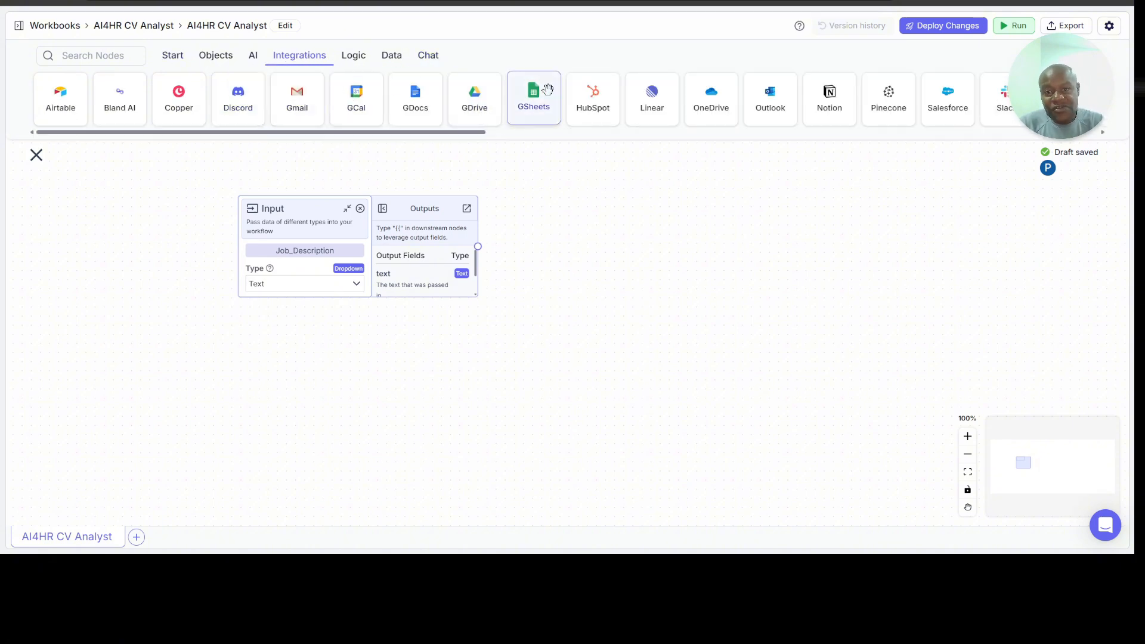
pyautogui.moveTo(530, 92); pyautogui.dragTo(268, 347)
pyautogui.moveTo(368, 359); pyautogui.dragTo(330, 349)
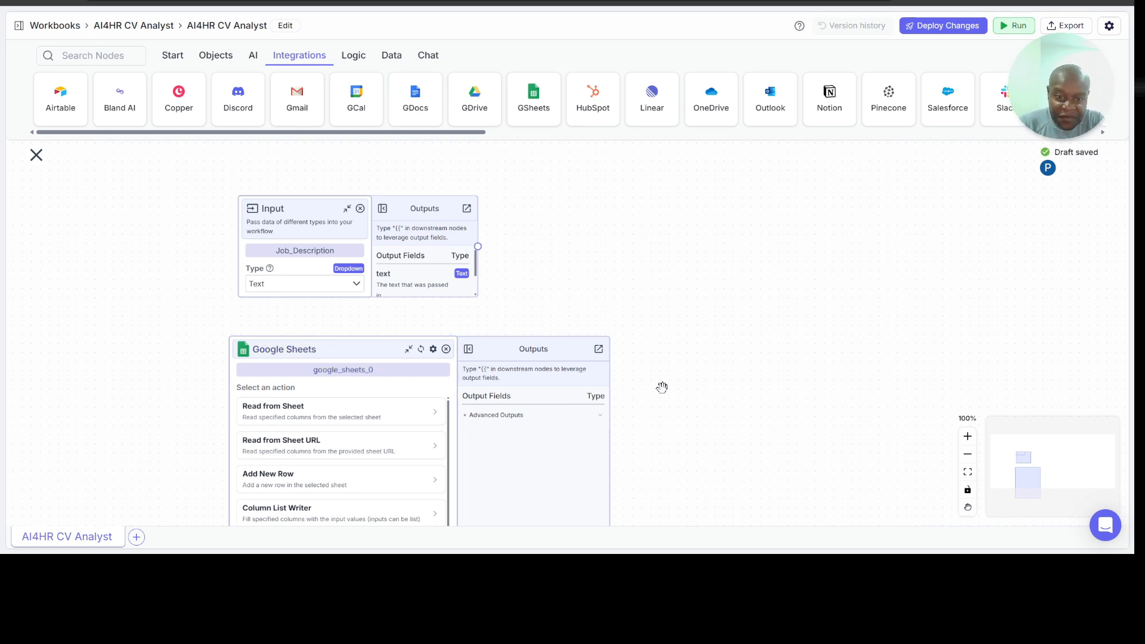
pyautogui.scroll(-2, 665, 388)
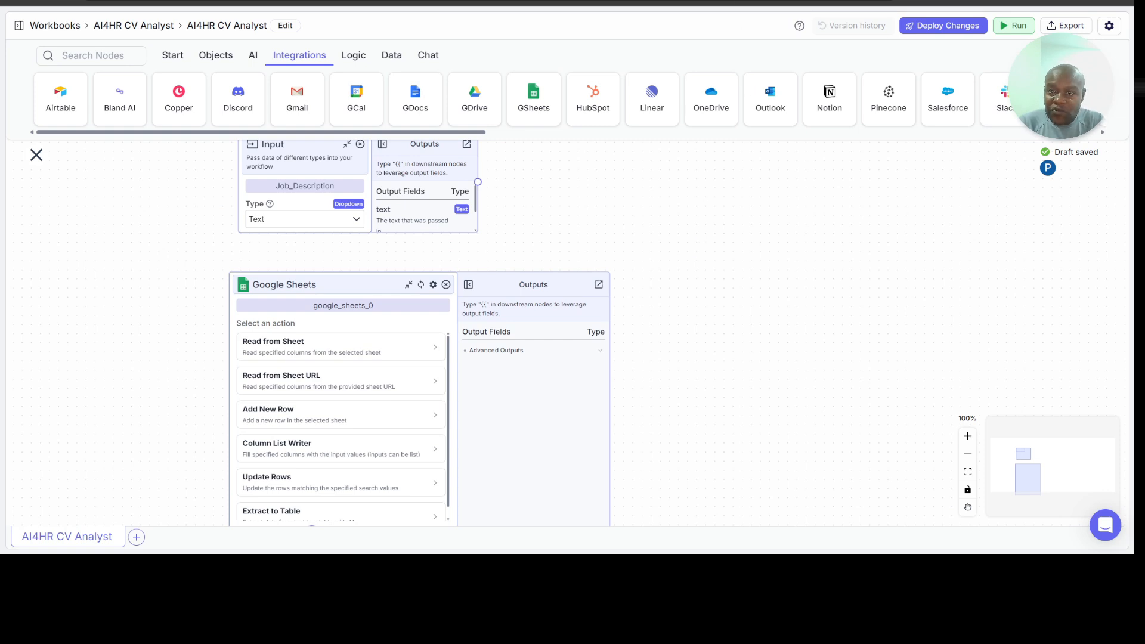
# Step: Switch to the Job Application Form spreadsheet and review the columns of its Candidates sheet from the first column onwards
pyautogui.click(576, 2)
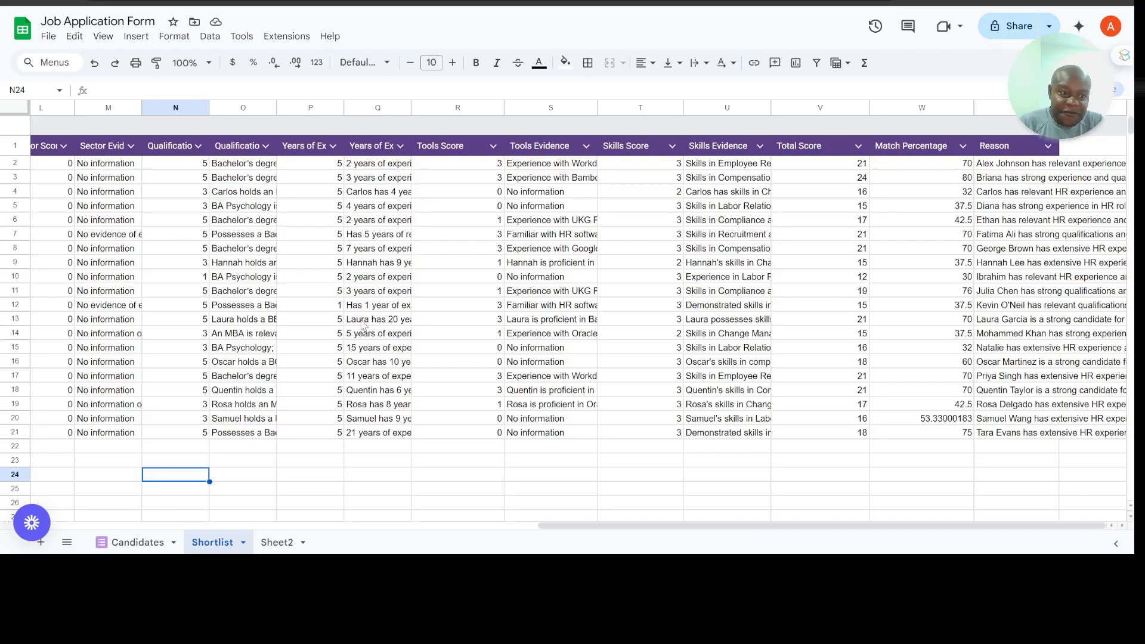
pyautogui.hscroll(-7, 320, 361)
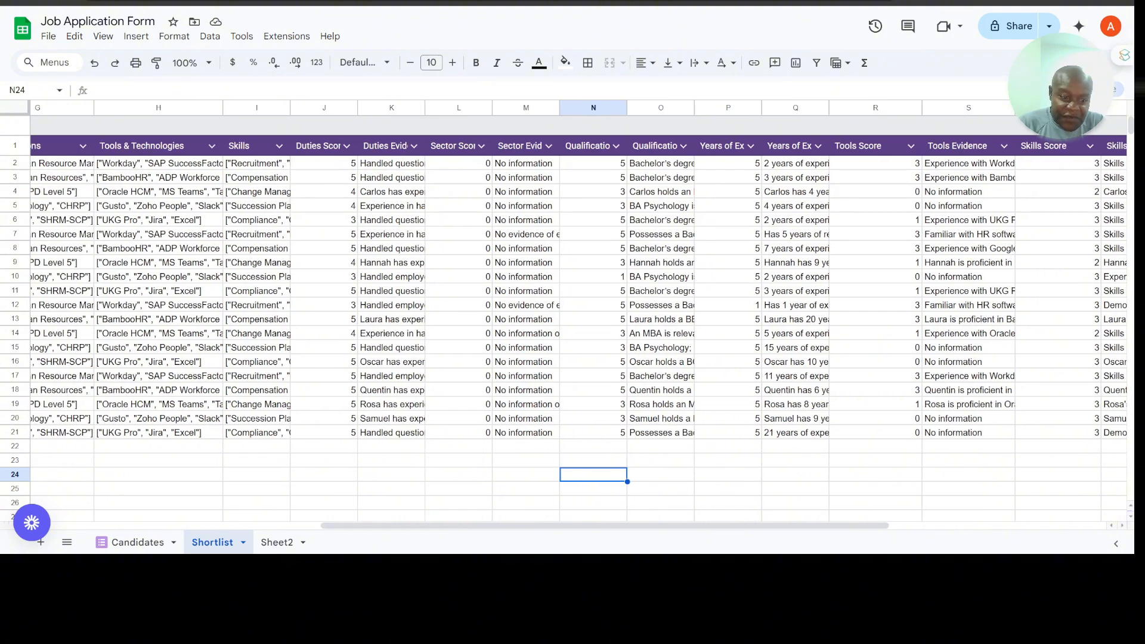
pyautogui.click(129, 541)
pyautogui.scroll(5, 254, 346)
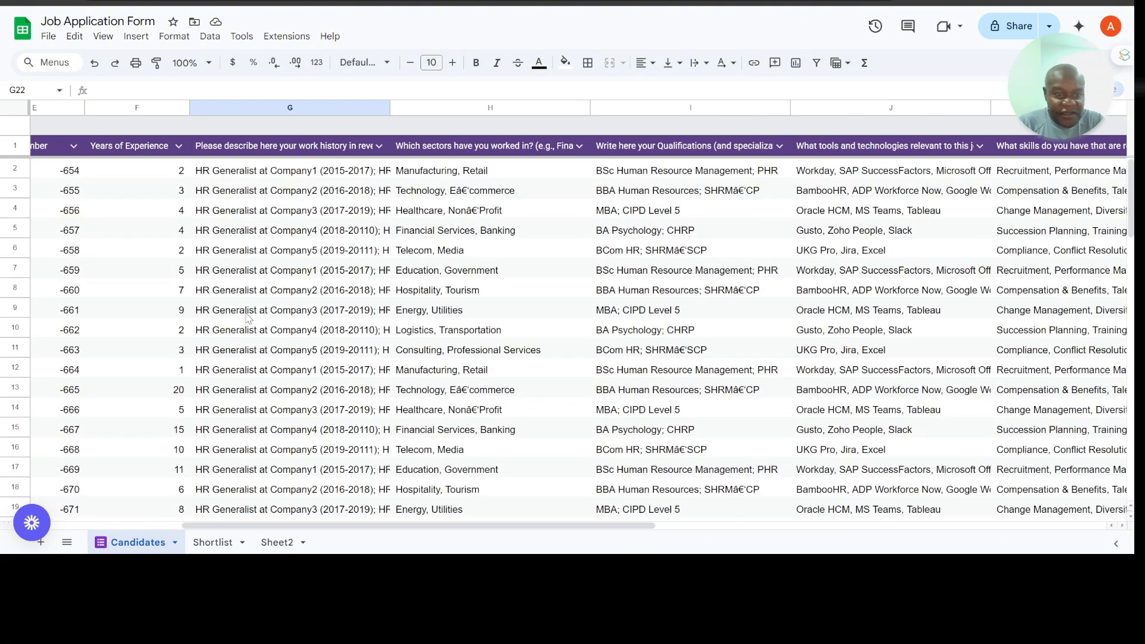
pyautogui.hscroll(-3, 249, 318)
pyautogui.hscroll(-1, 249, 318)
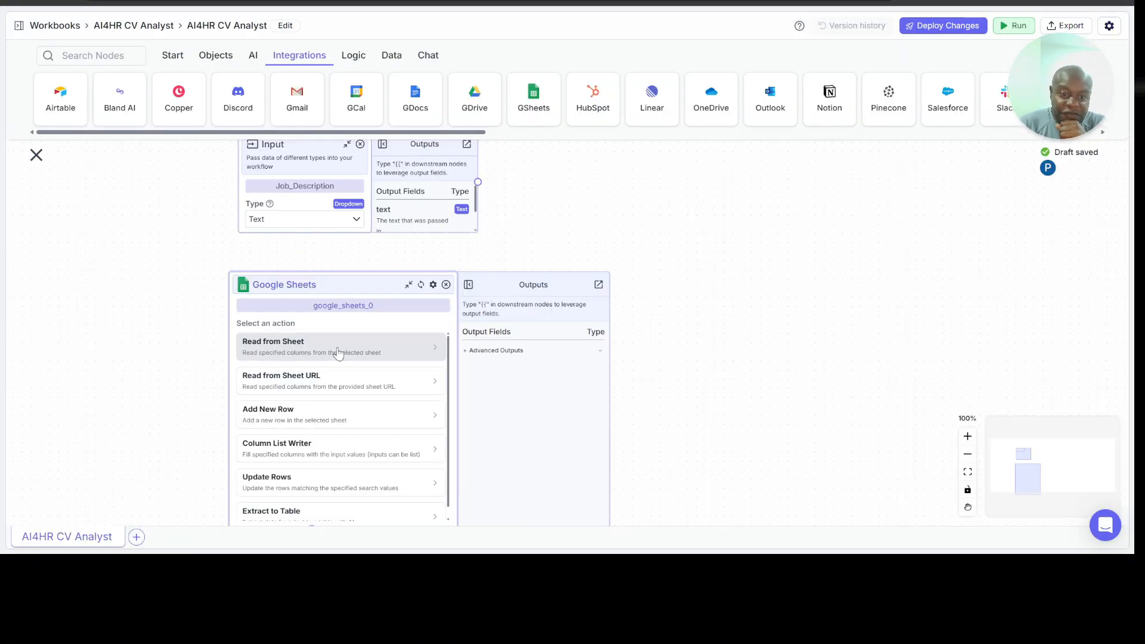
# Step: Set the Google Sheets node to Read from Sheet with the connected account and pick the Candidates sheet of the Job Application Form spreadsheet
pyautogui.click(337, 353)
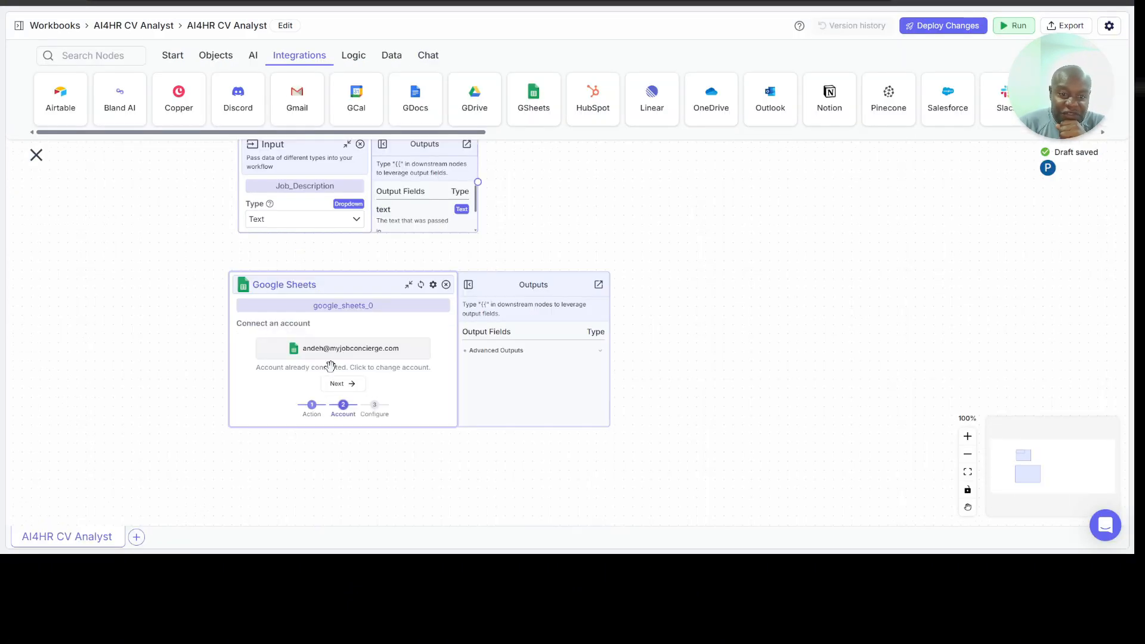
pyautogui.click(342, 383)
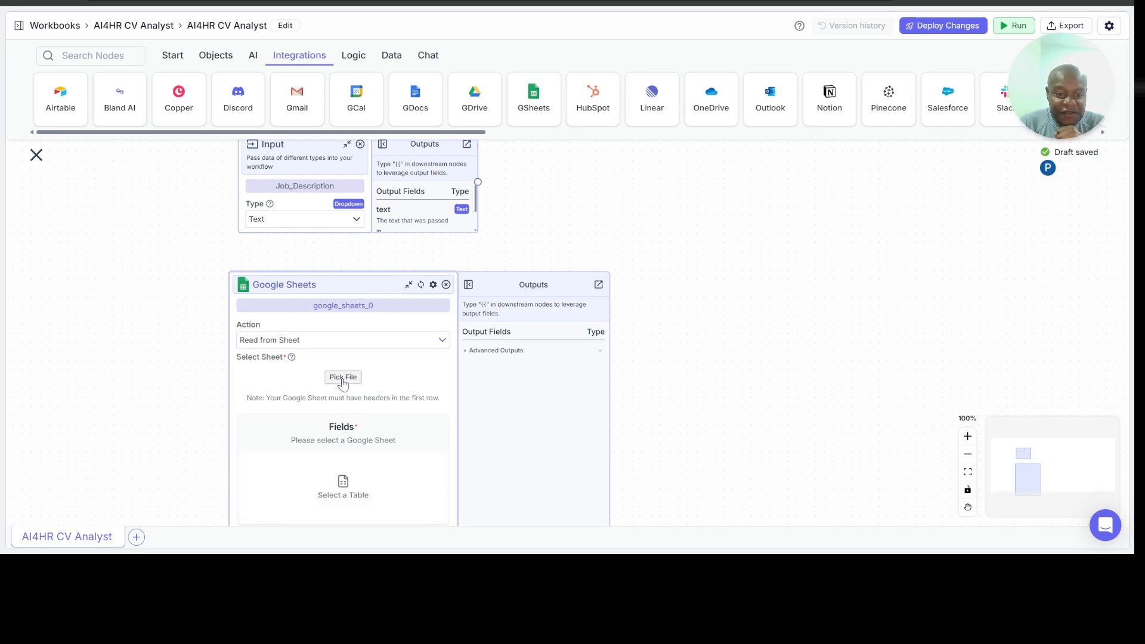
pyautogui.click(343, 378)
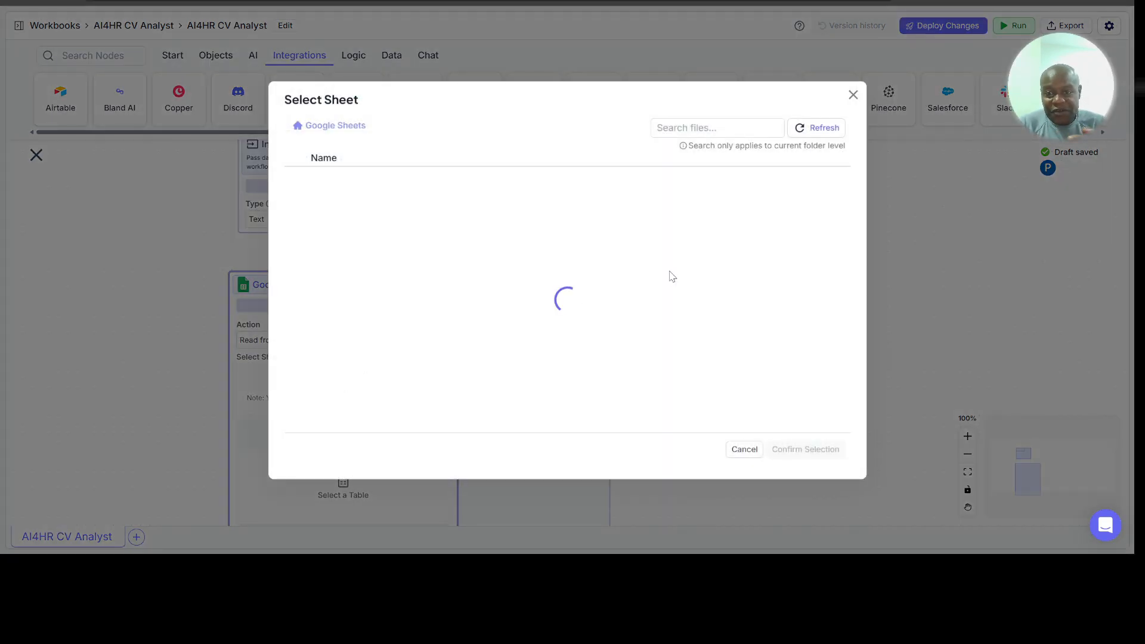
pyautogui.scroll(-5, 640, 308)
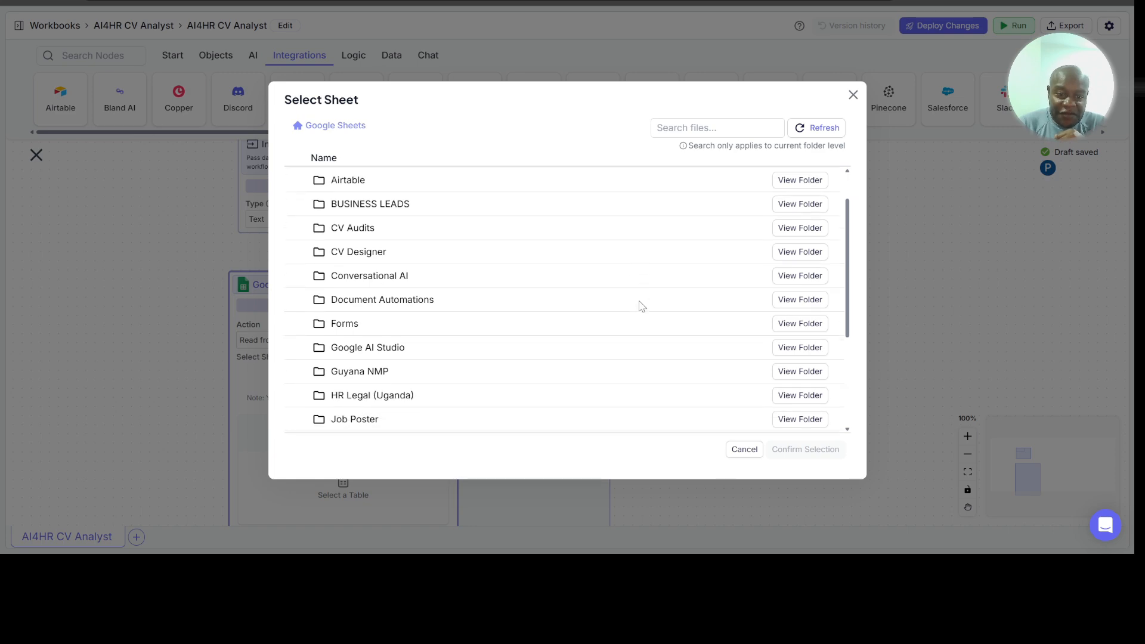
pyautogui.scroll(-2, 640, 307)
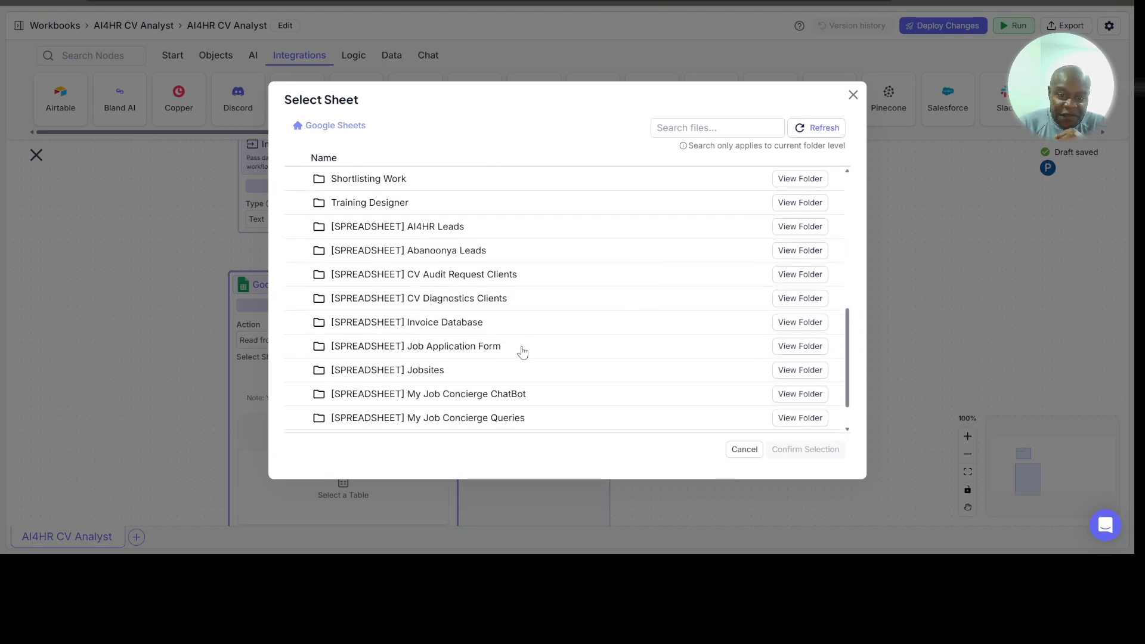
pyautogui.click(469, 352)
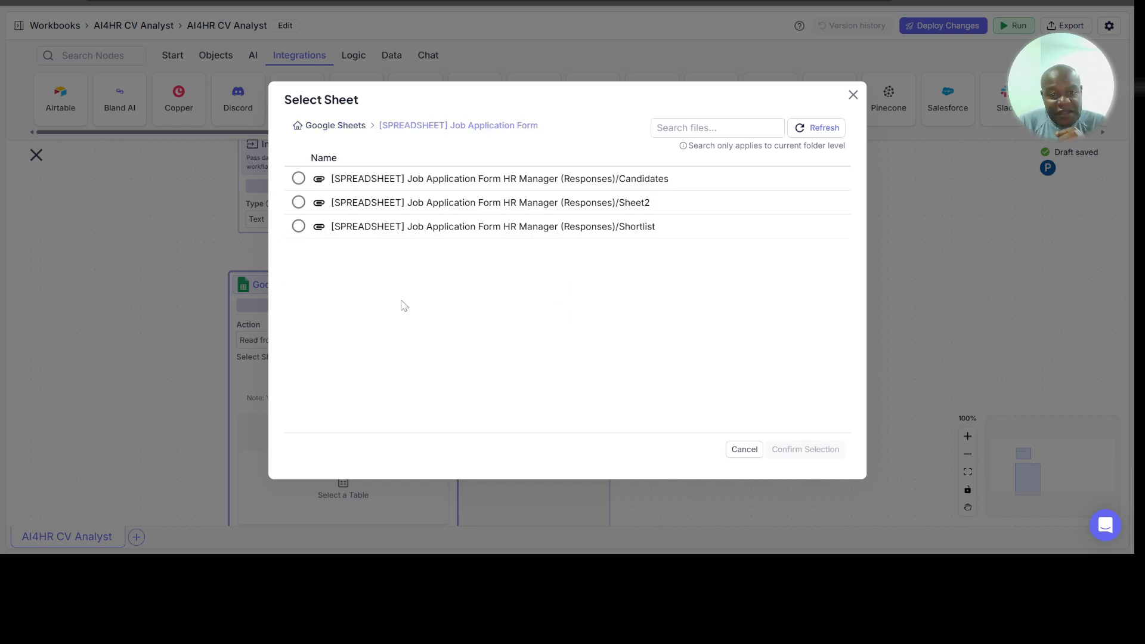
pyautogui.click(299, 179)
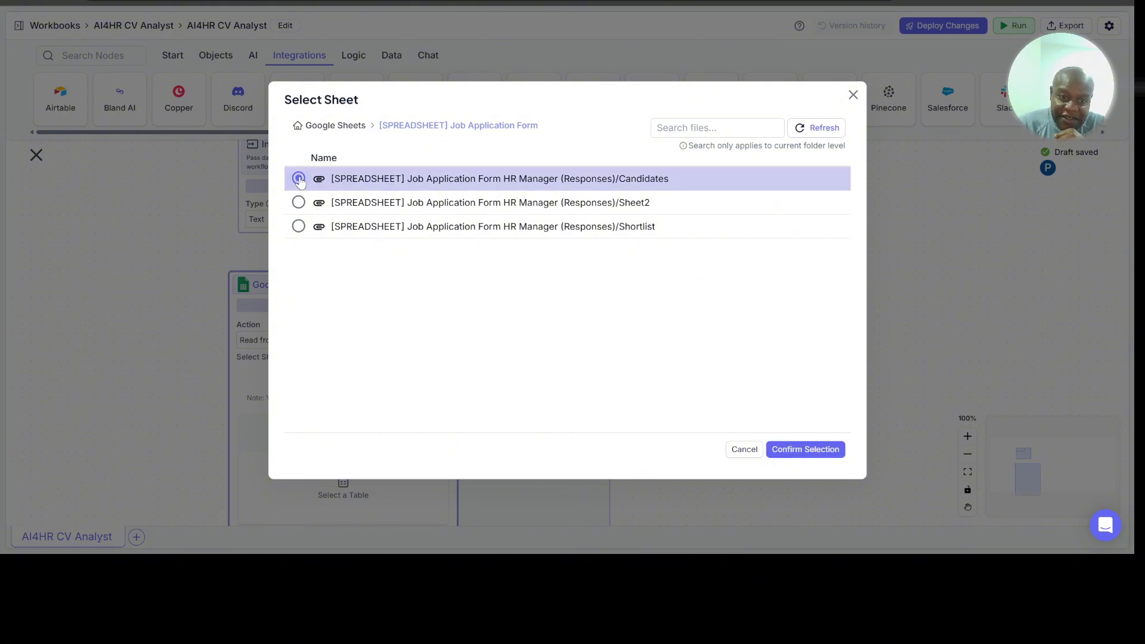
pyautogui.click(814, 451)
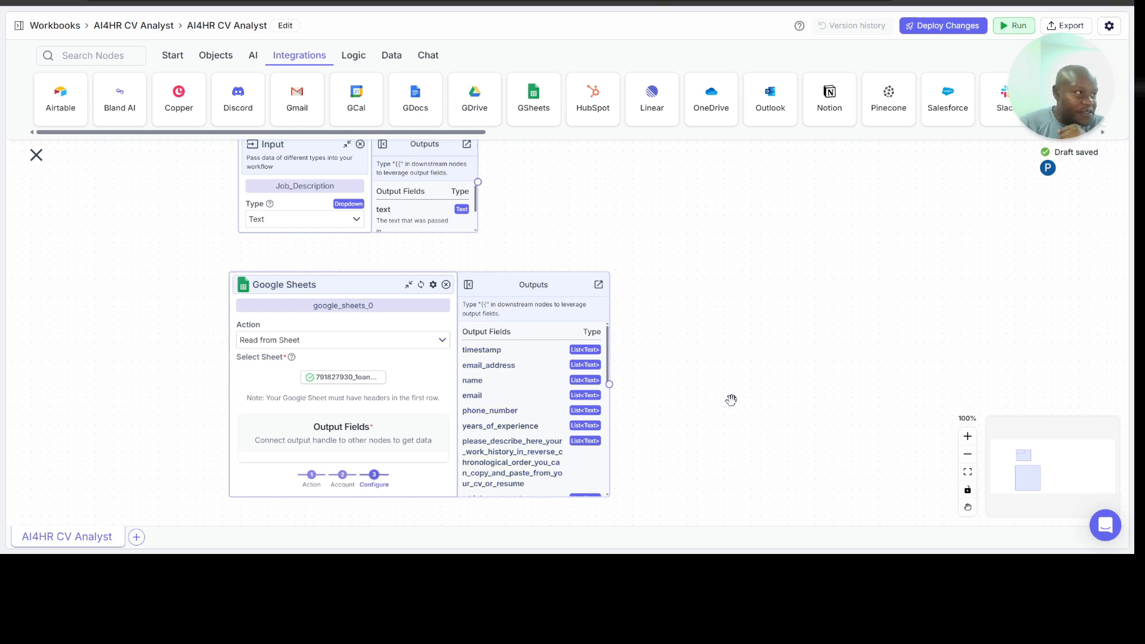
# Step: Examine the full list of output fields on the Google Sheets node
pyautogui.hscroll(1, 732, 399)
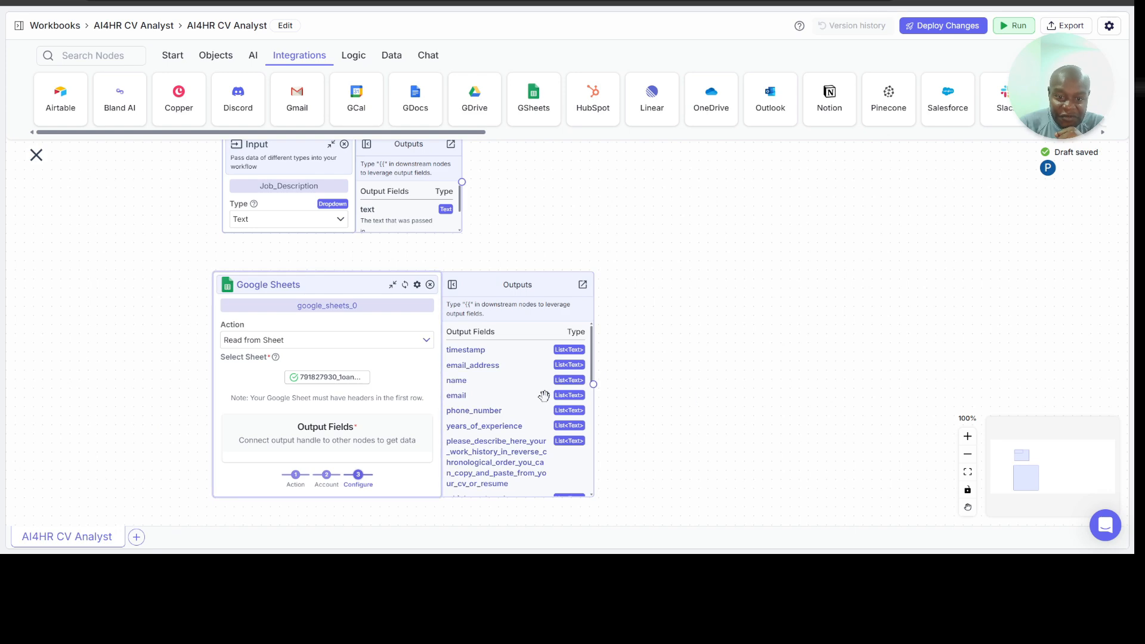
pyautogui.scroll(-1, 544, 396)
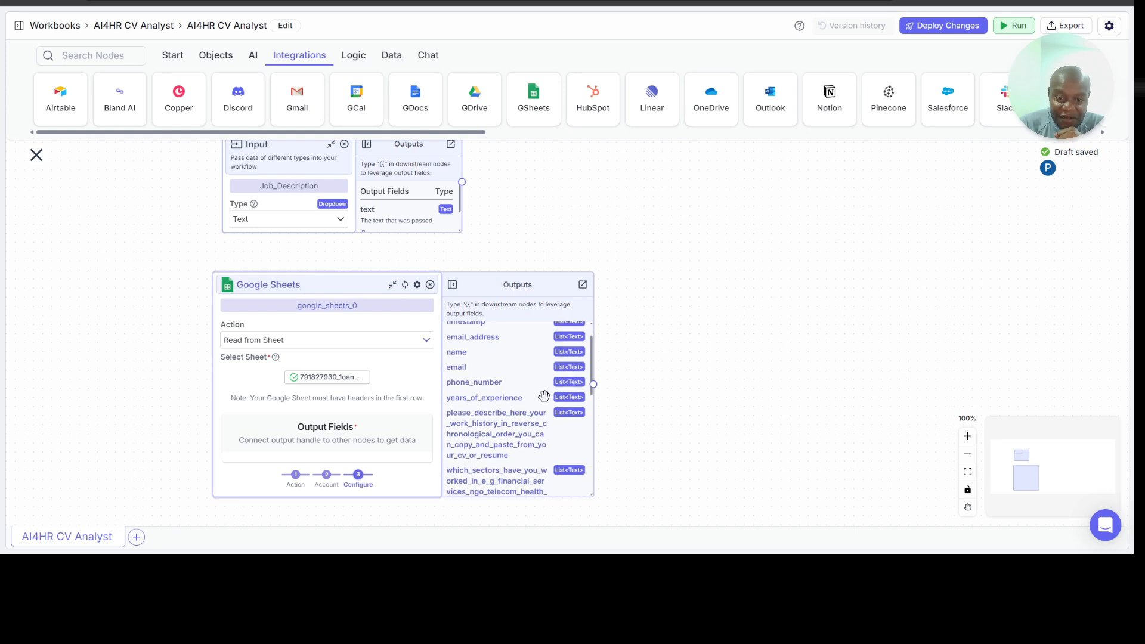
pyautogui.click(968, 438)
pyautogui.click(967, 438)
pyautogui.scroll(-2, 768, 365)
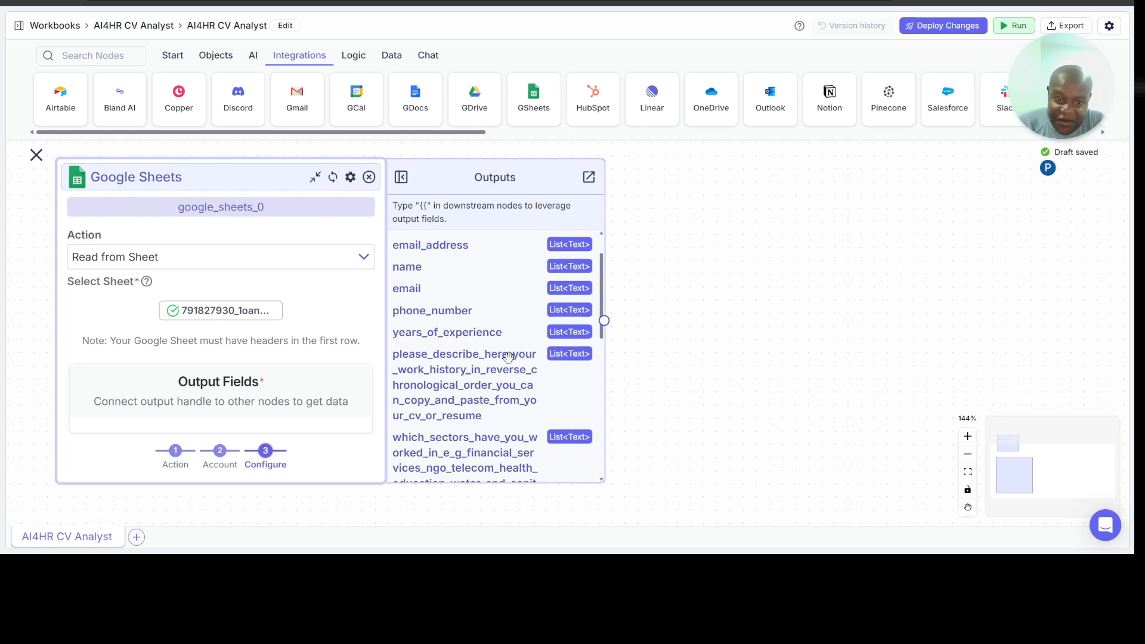
pyautogui.scroll(-5, 512, 357)
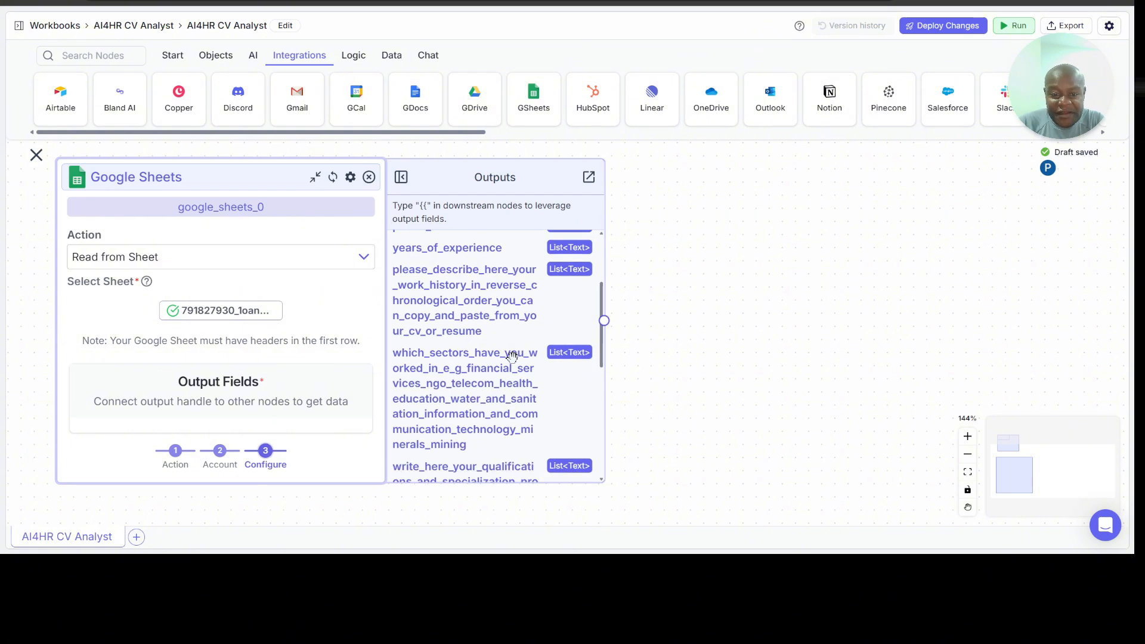
pyautogui.scroll(-2, 512, 356)
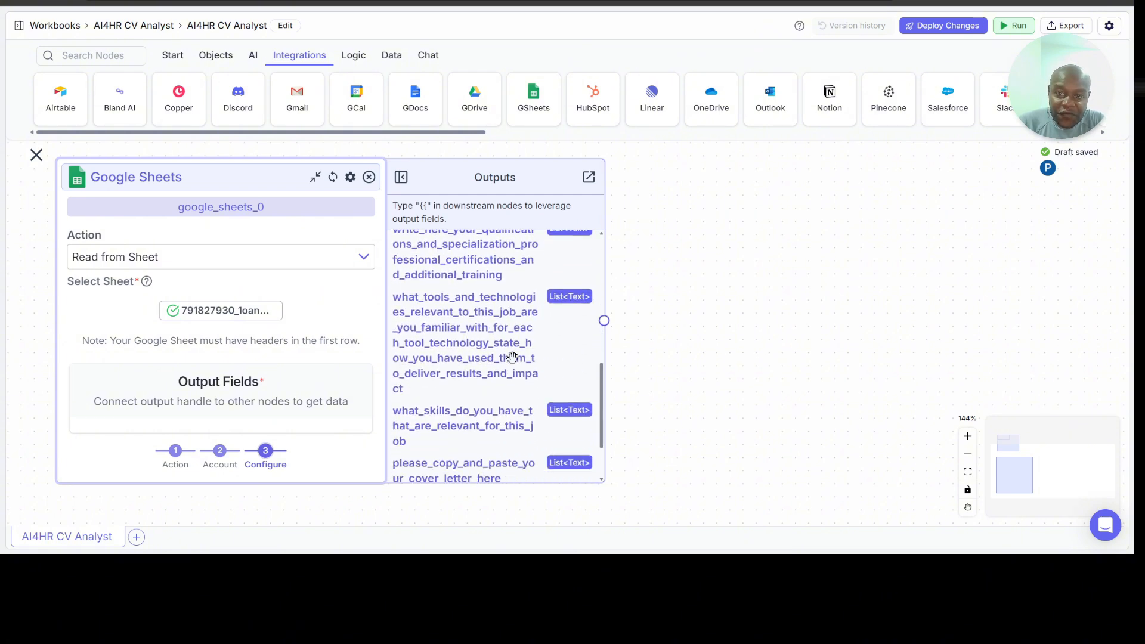
pyautogui.scroll(8, 512, 357)
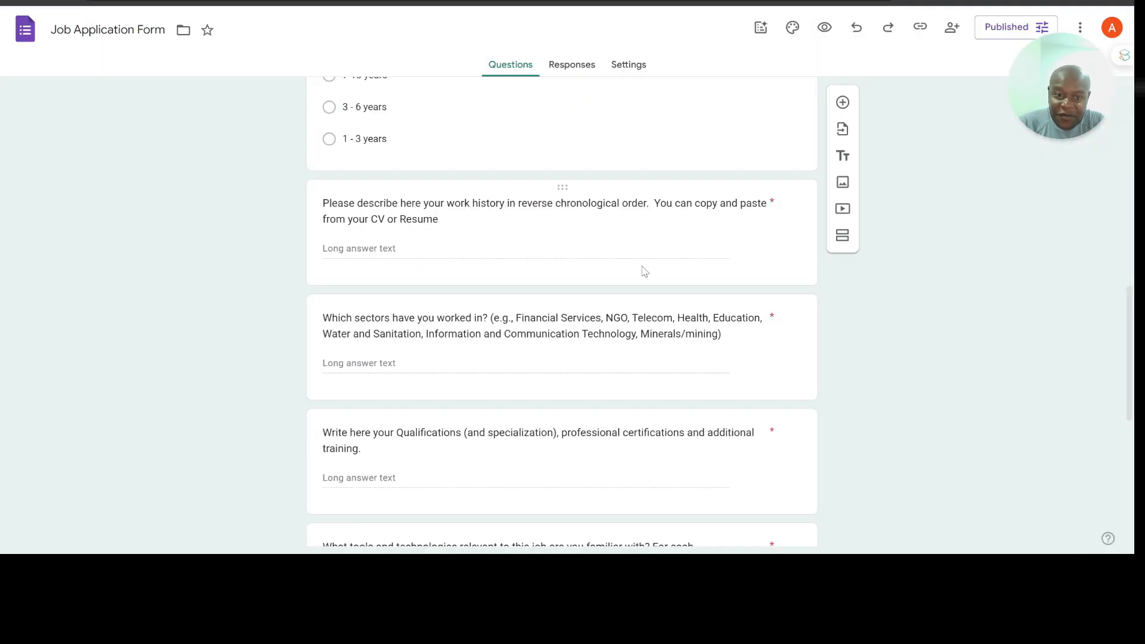
pyautogui.scroll(10, 643, 269)
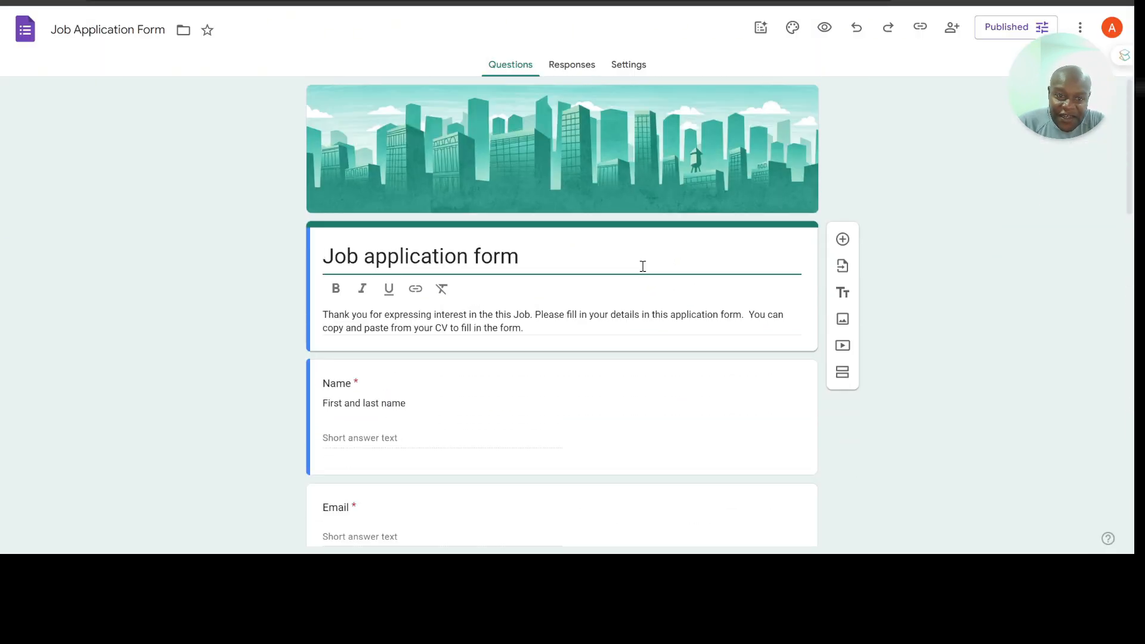
# Step: Compare the questions in the Job Application Form in Google Forms with the output fields of the Google Sheets node in VectorShift
pyautogui.scroll(-5, 573, 365)
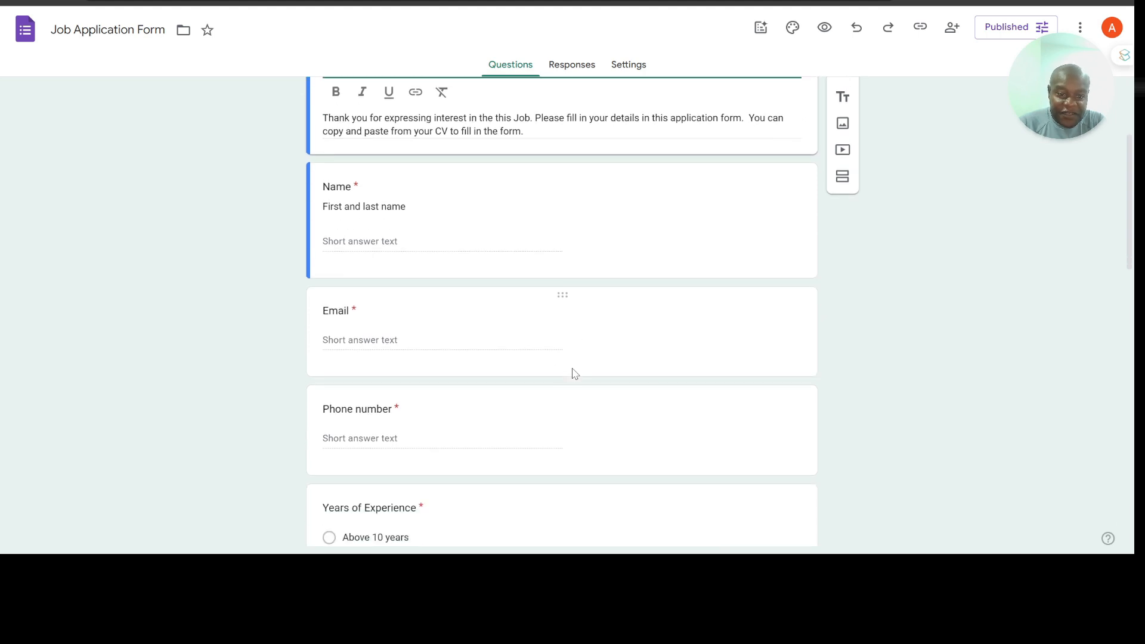
pyautogui.scroll(-4, 573, 374)
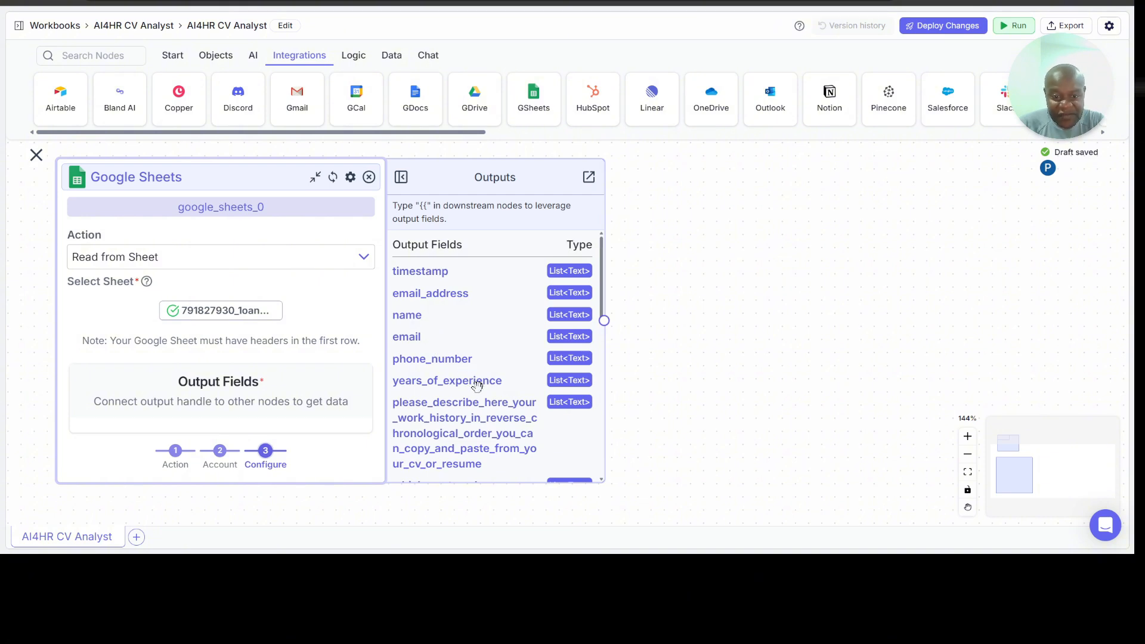
pyautogui.scroll(-5, 477, 385)
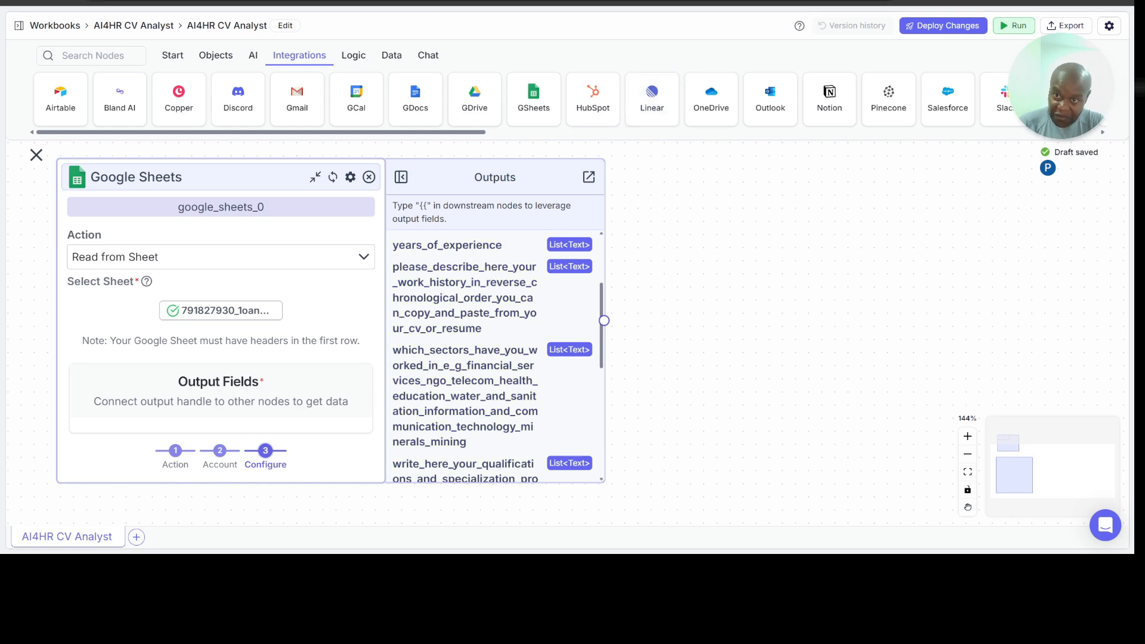
pyautogui.click(647, 3)
pyautogui.scroll(-4, 514, 284)
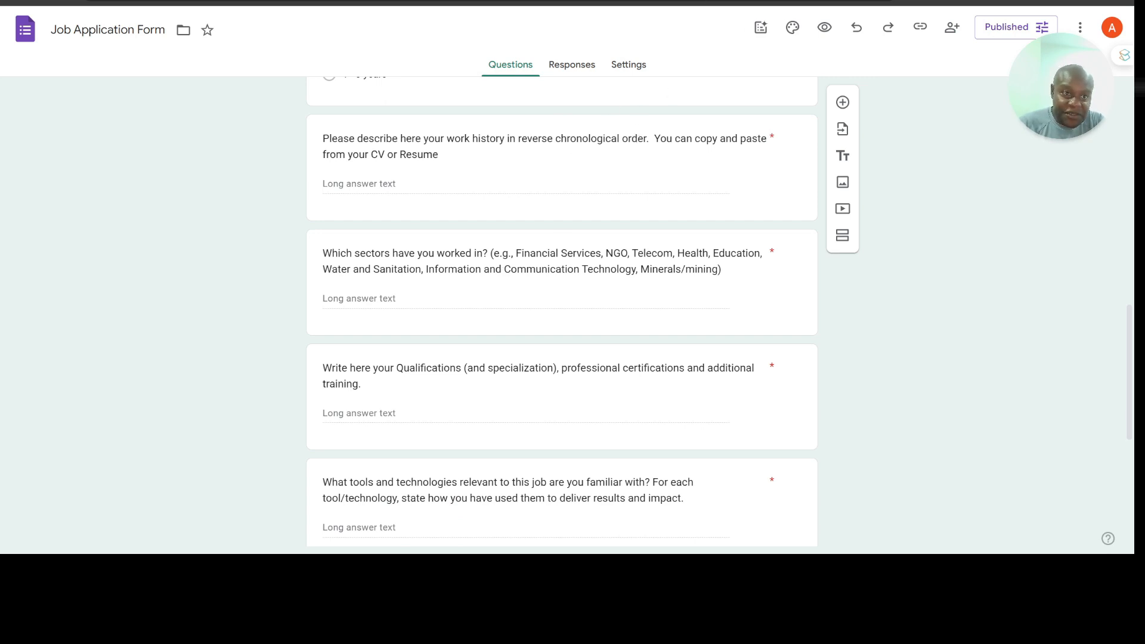
pyautogui.click(251, 2)
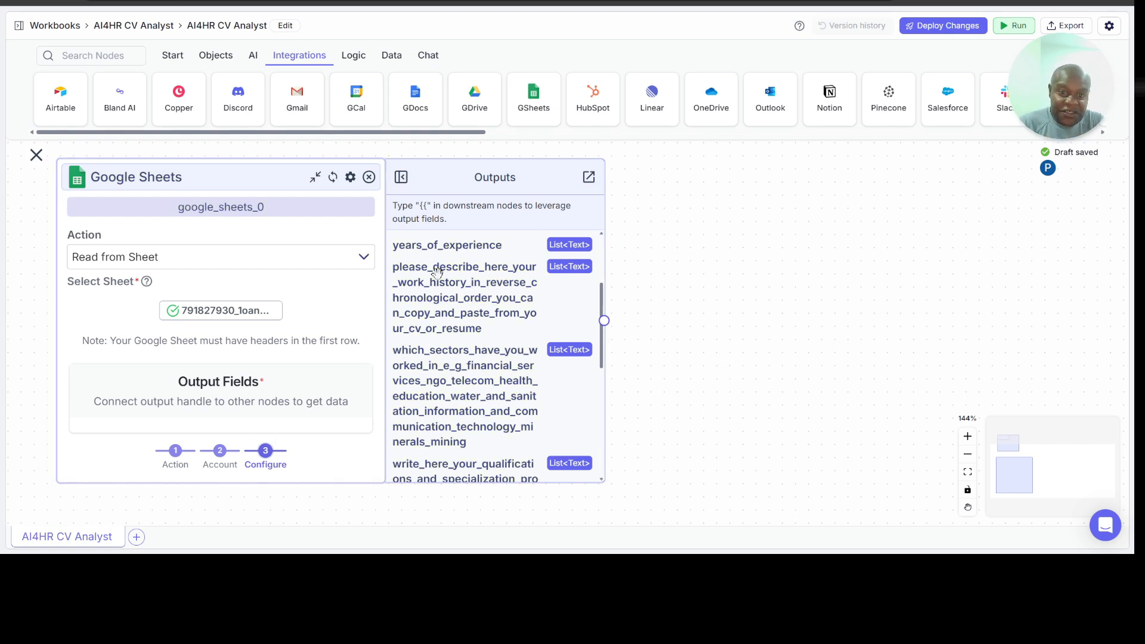
pyautogui.scroll(2, 683, 281)
pyautogui.scroll(4, 684, 281)
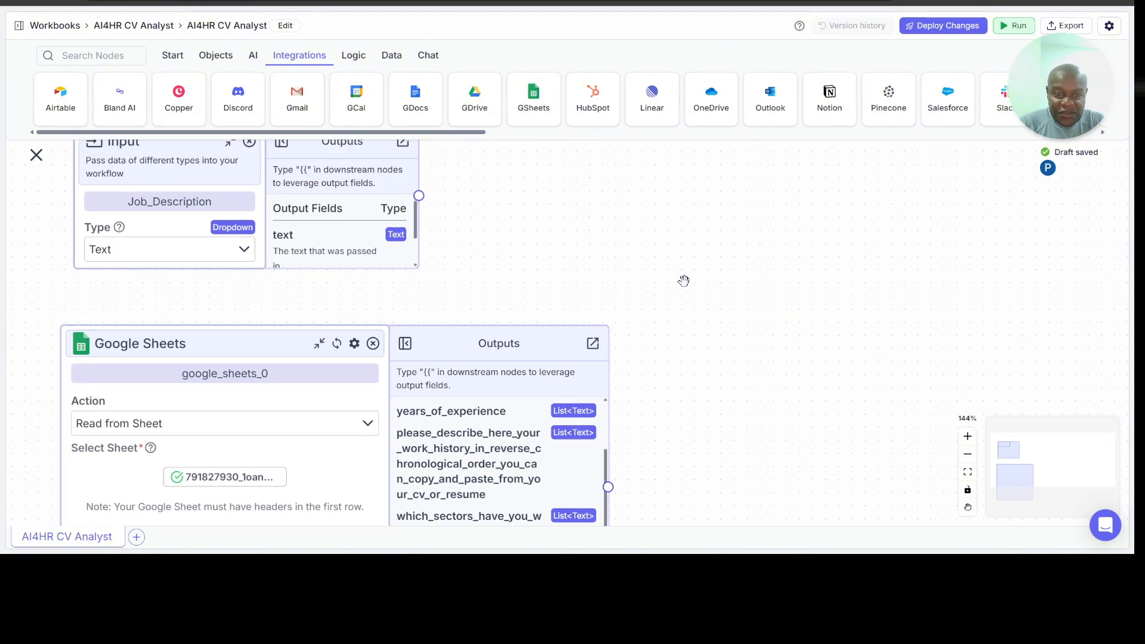
pyautogui.hscroll(2, 683, 281)
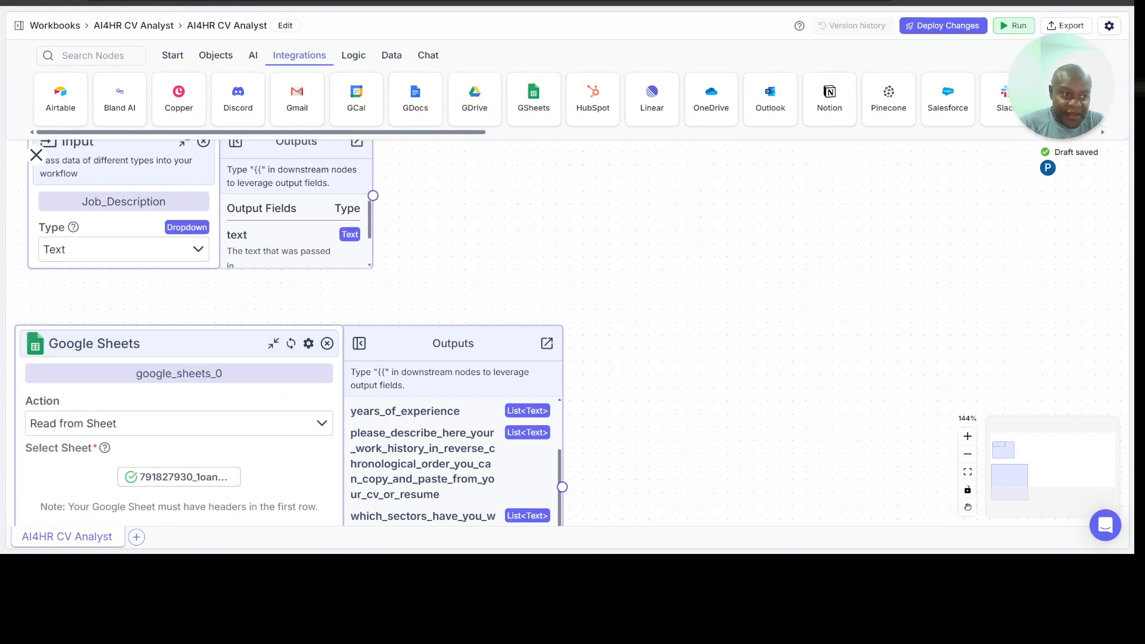
pyautogui.scroll(-5, 569, 283)
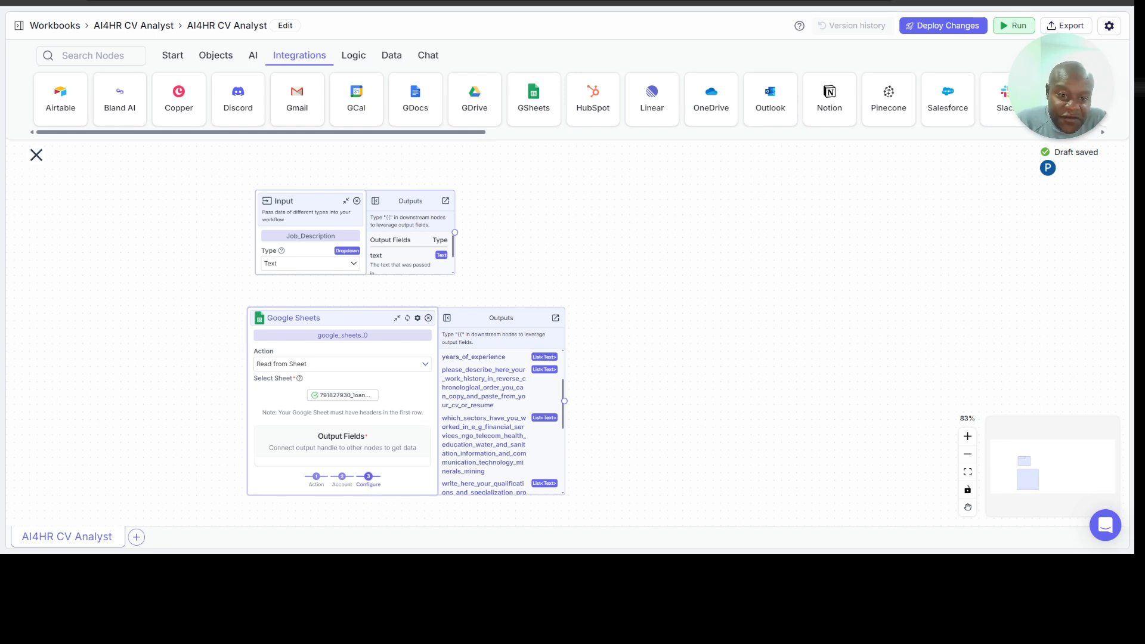
# Step: Rename the Google Sheets node as Applications
pyautogui.doubleClick(364, 334)
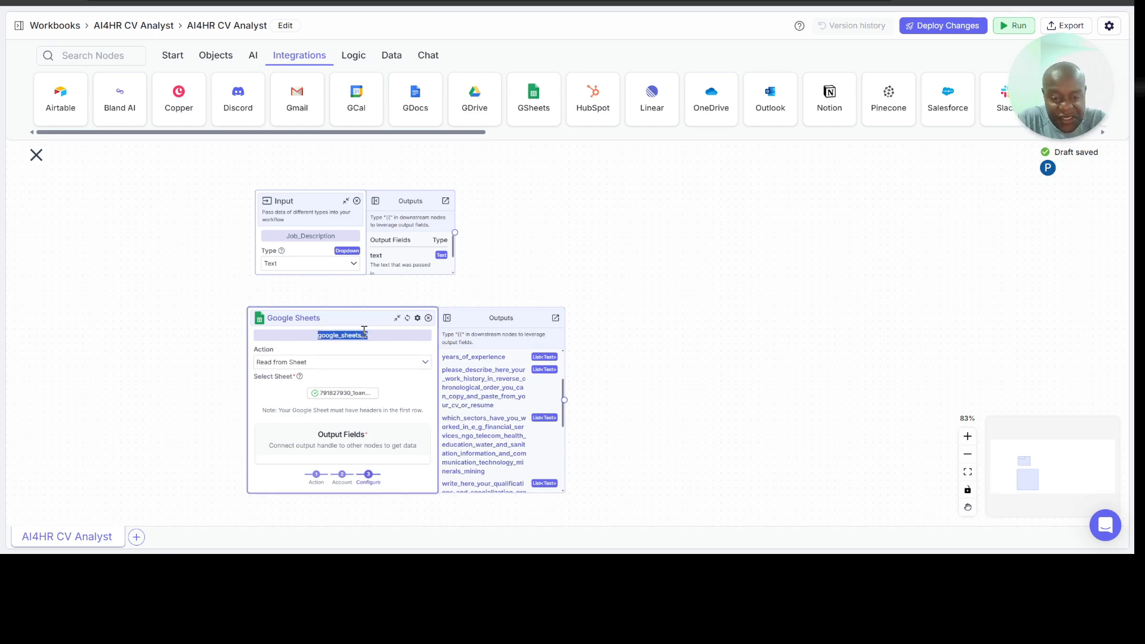
pyautogui.write('Camdo')
pyautogui.hotkey('ctrl', 'a')
pyautogui.write('Ap')
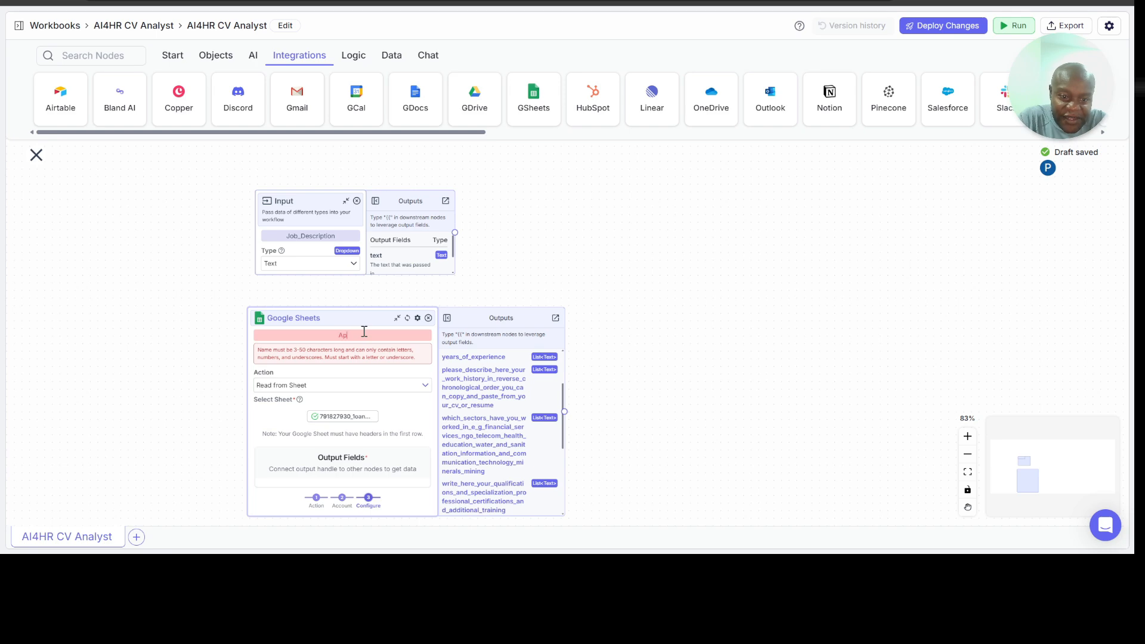
pyautogui.write('plications')
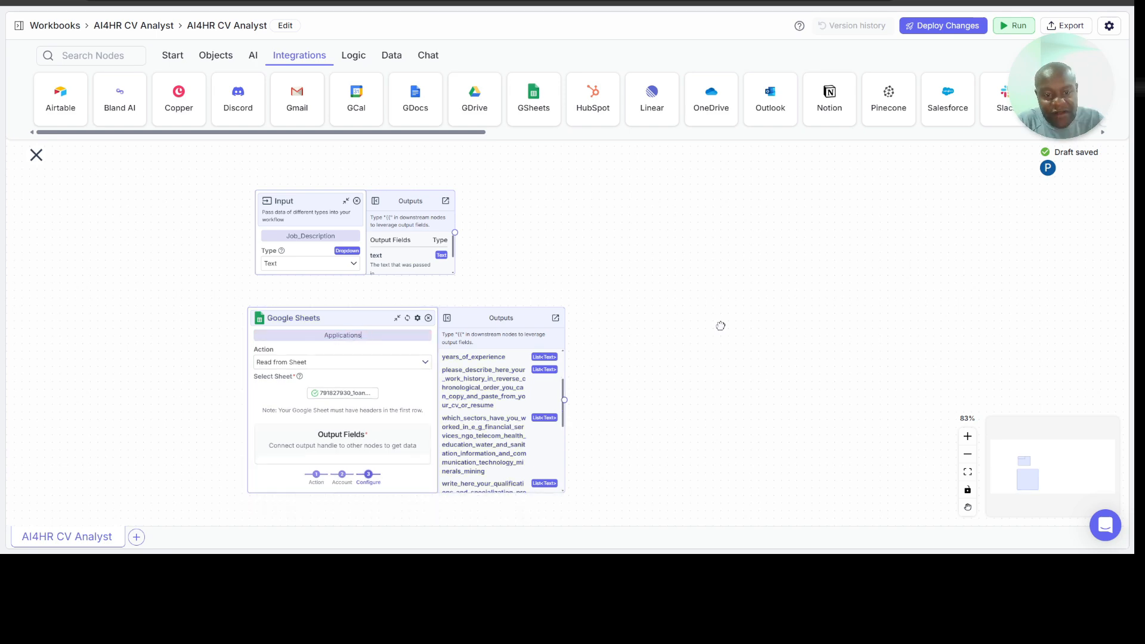
pyautogui.click(721, 325)
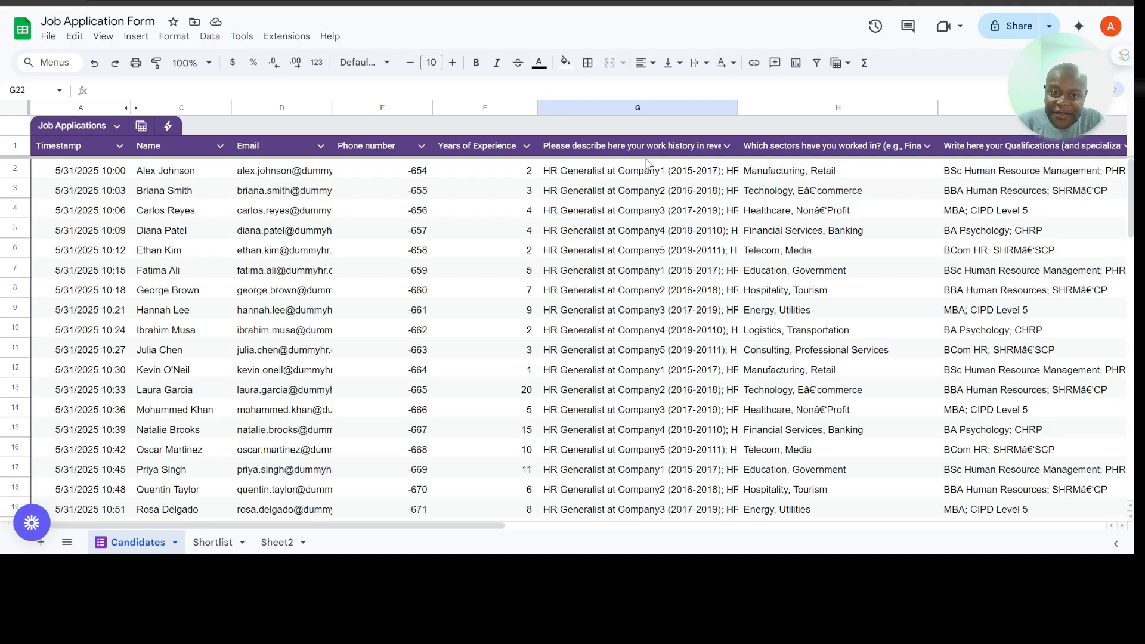
# Step: Switch to the Shortlist sheet of the Job Application Form spreadsheet and widen its Duties Evidence column to about twice its width
pyautogui.click(213, 542)
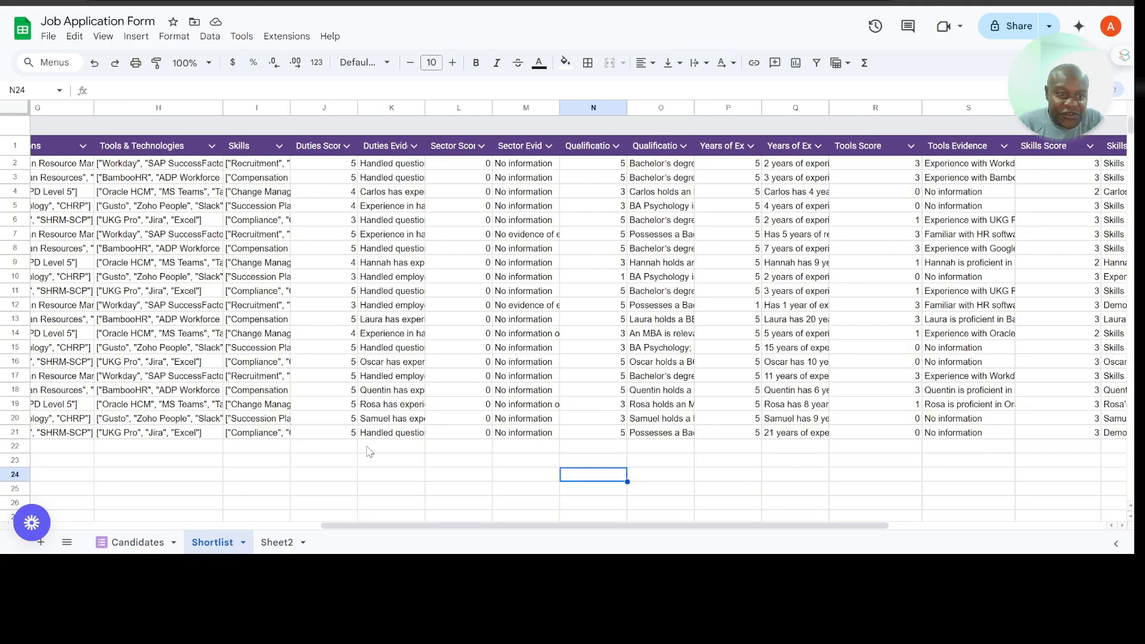
pyautogui.hscroll(3, 286, 419)
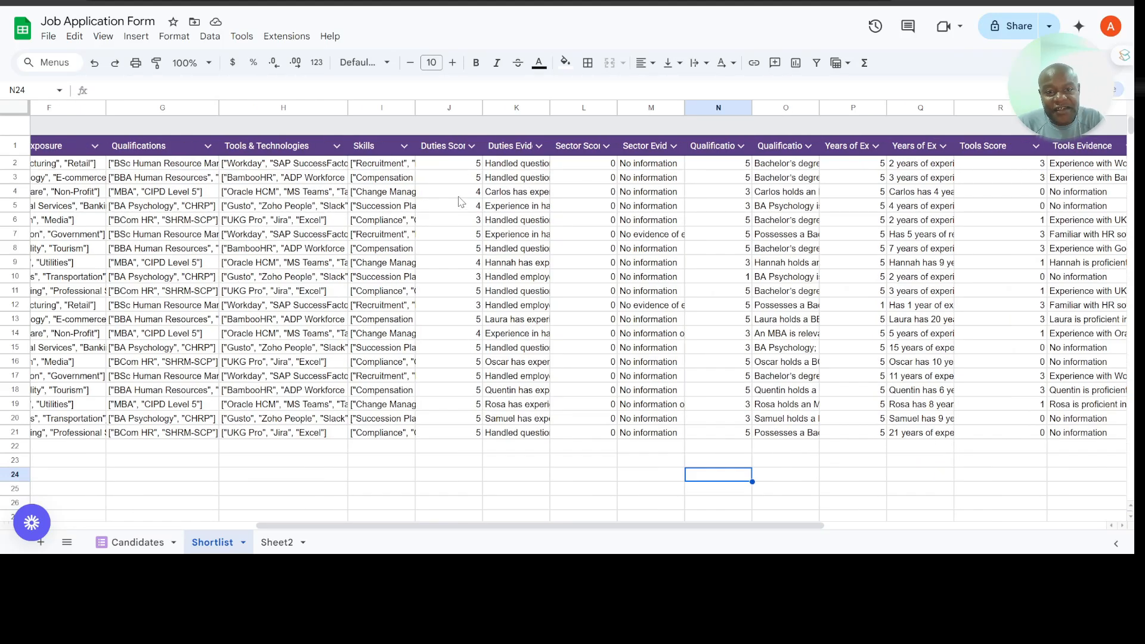
pyautogui.click(545, 147)
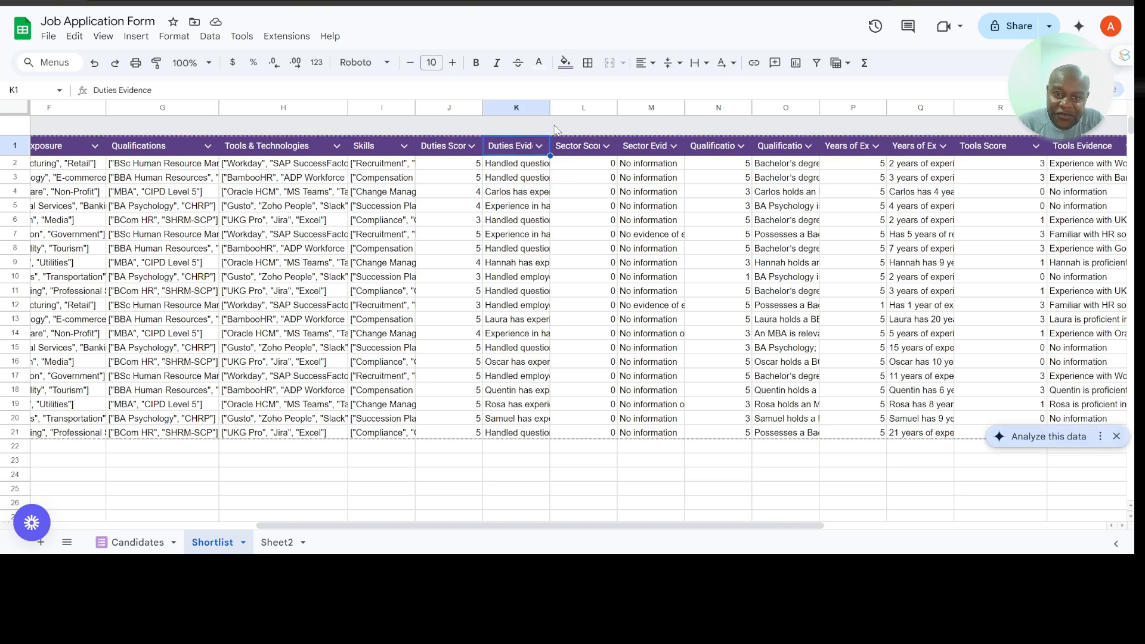
pyautogui.moveTo(549, 108); pyautogui.dragTo(616, 108)
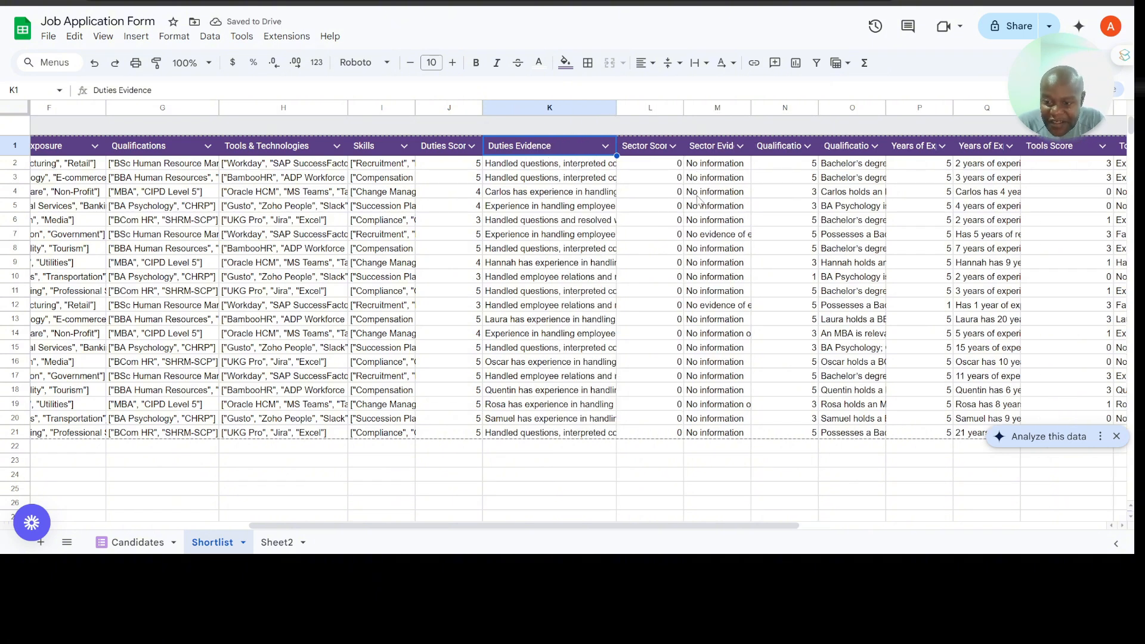
# Step: Review the score and evidence columns of the Shortlist sheet through to Total Score, Match Percentage and Reason
pyautogui.hscroll(3, 700, 279)
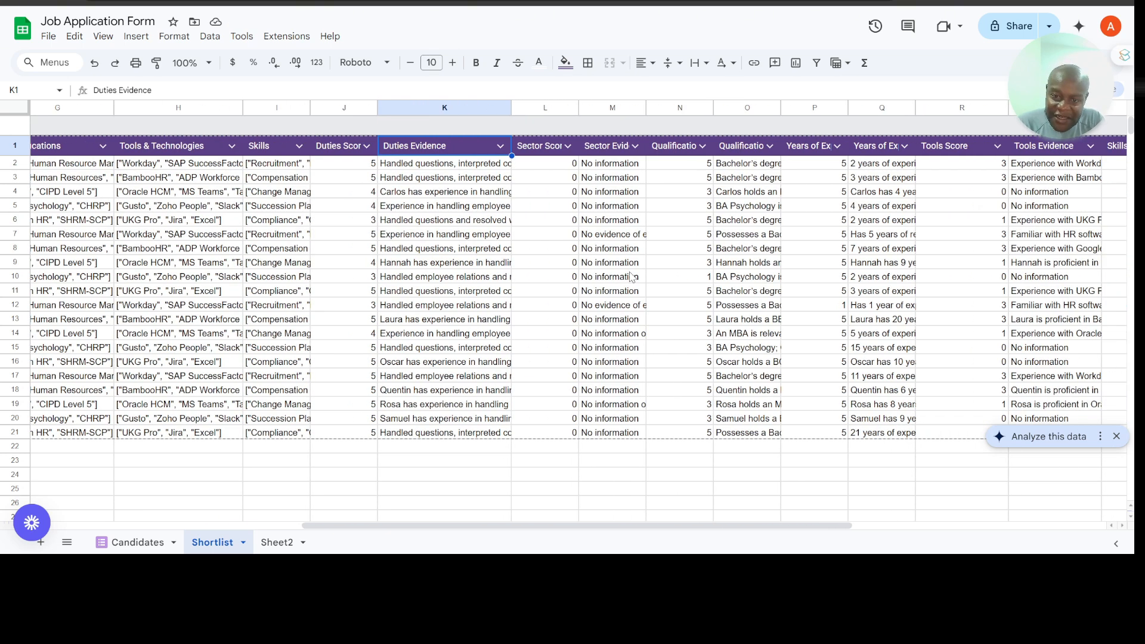
pyautogui.hscroll(2, 724, 246)
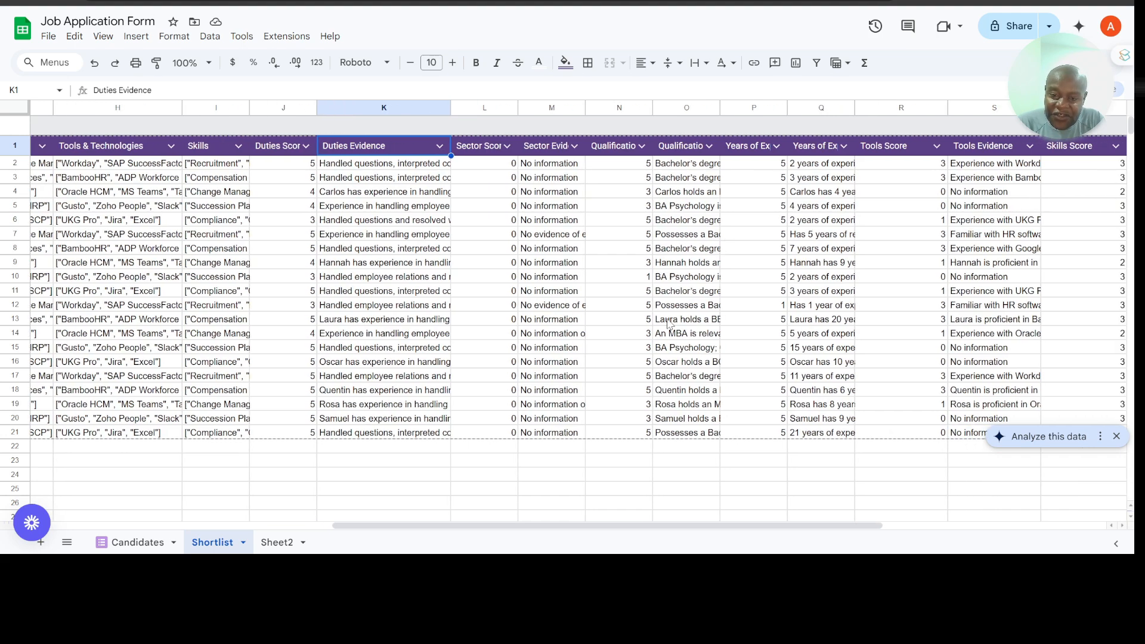
pyautogui.hscroll(5, 841, 315)
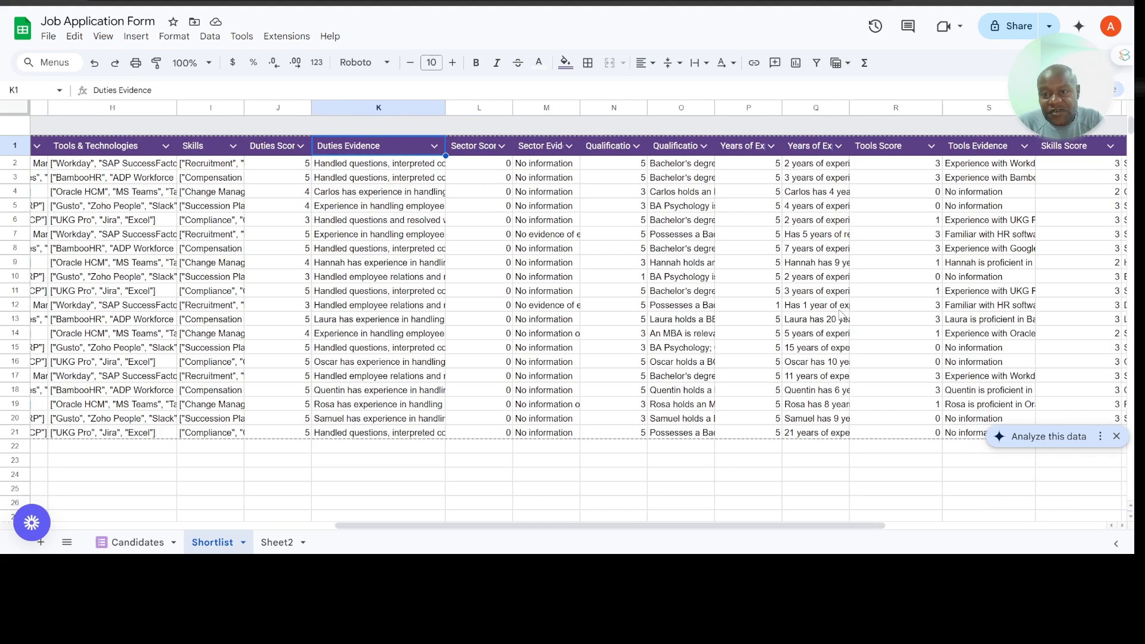
pyautogui.hscroll(5, 716, 236)
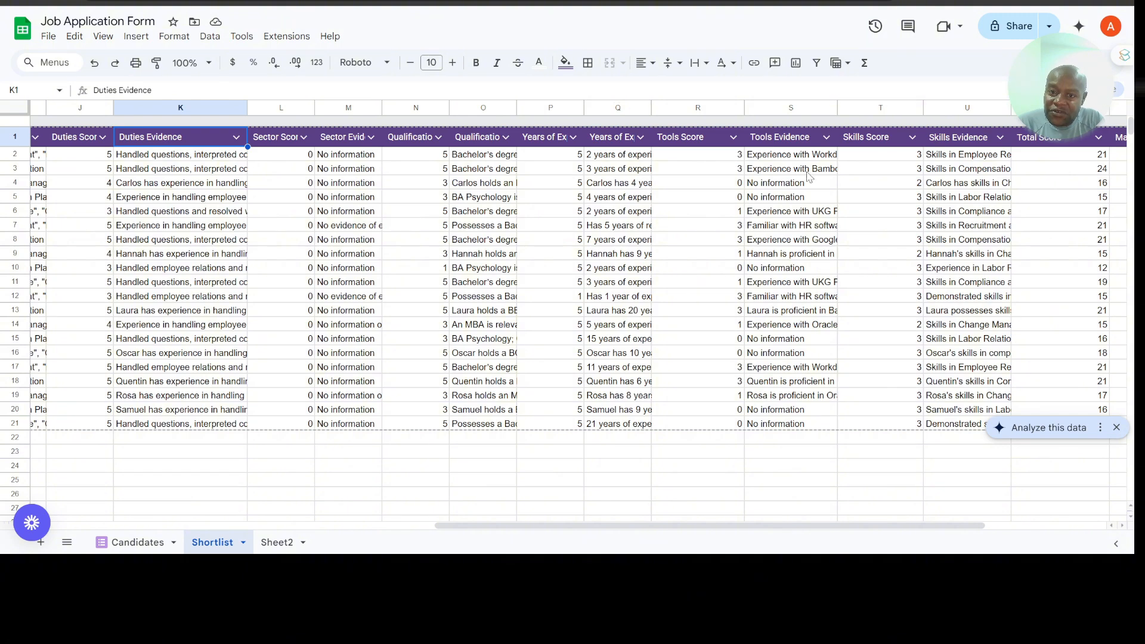
pyautogui.hscroll(4, 803, 318)
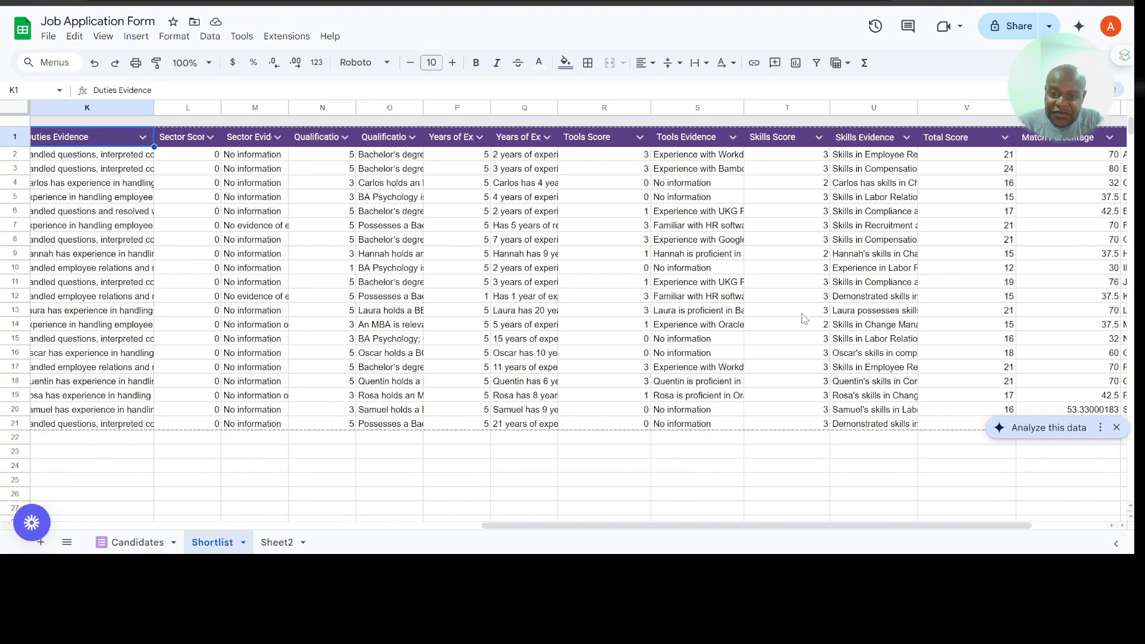
pyautogui.hscroll(6, 905, 296)
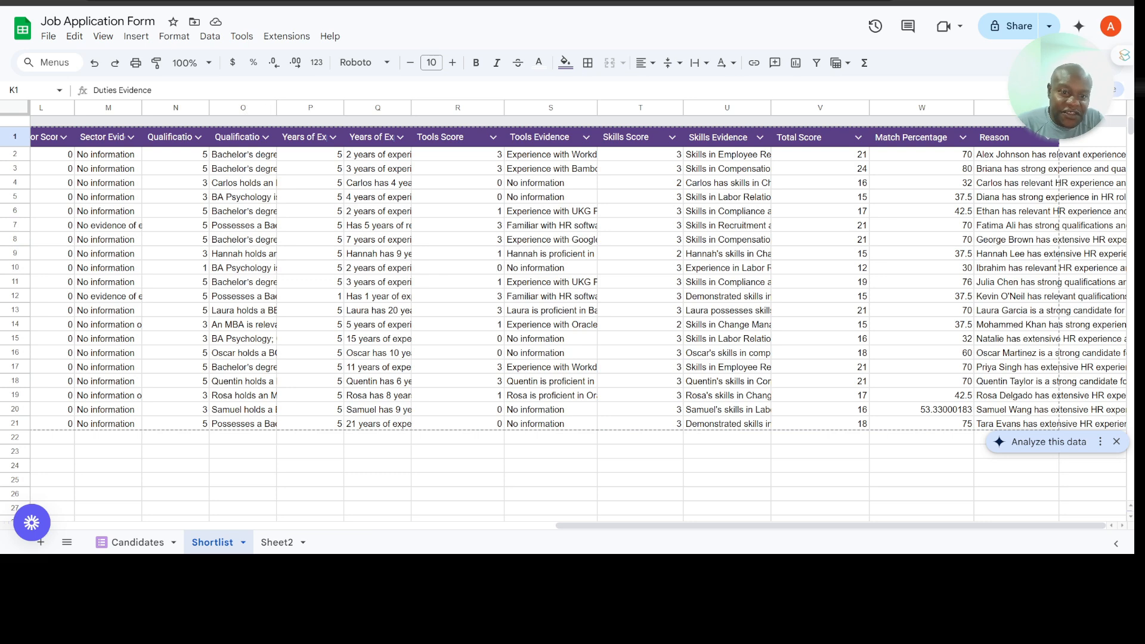
# Step: Switch back to VectorShift, add a new pipeline to the AI4HR CV Analyst workbook and name it AI4HR CV Matcher
pyautogui.click(146, 3)
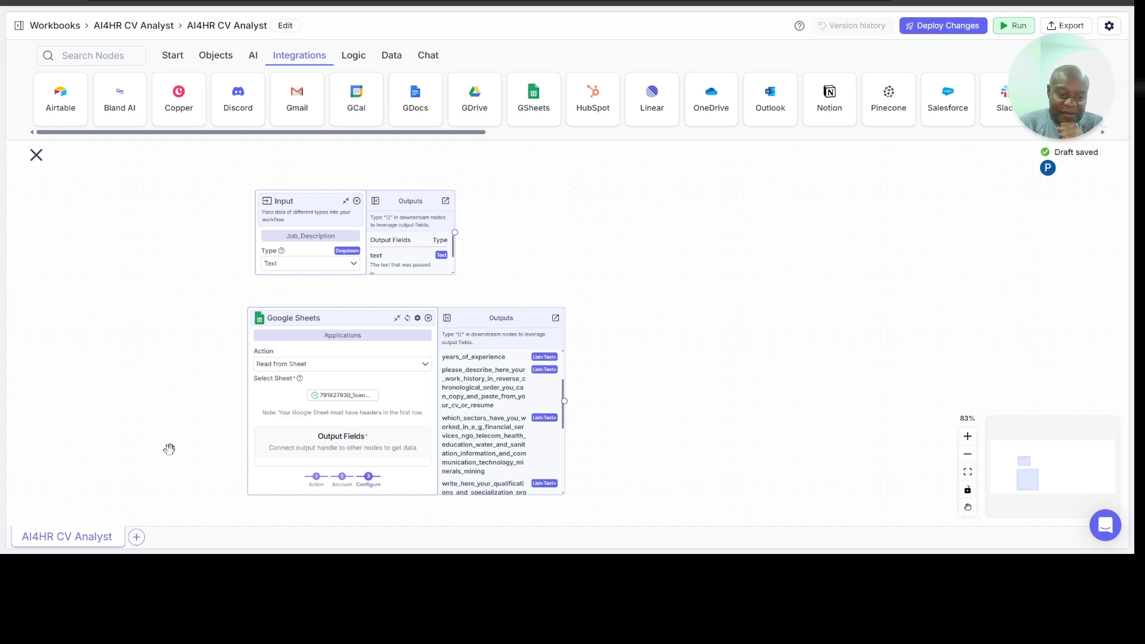
pyautogui.click(137, 537)
pyautogui.click(193, 498)
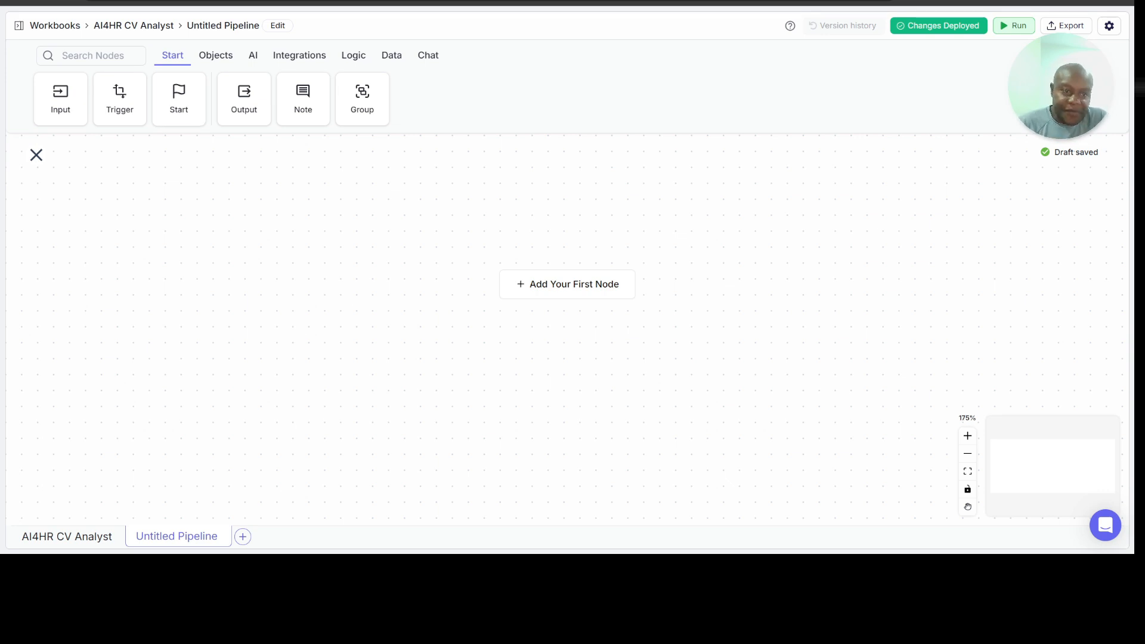
pyautogui.click(234, 33)
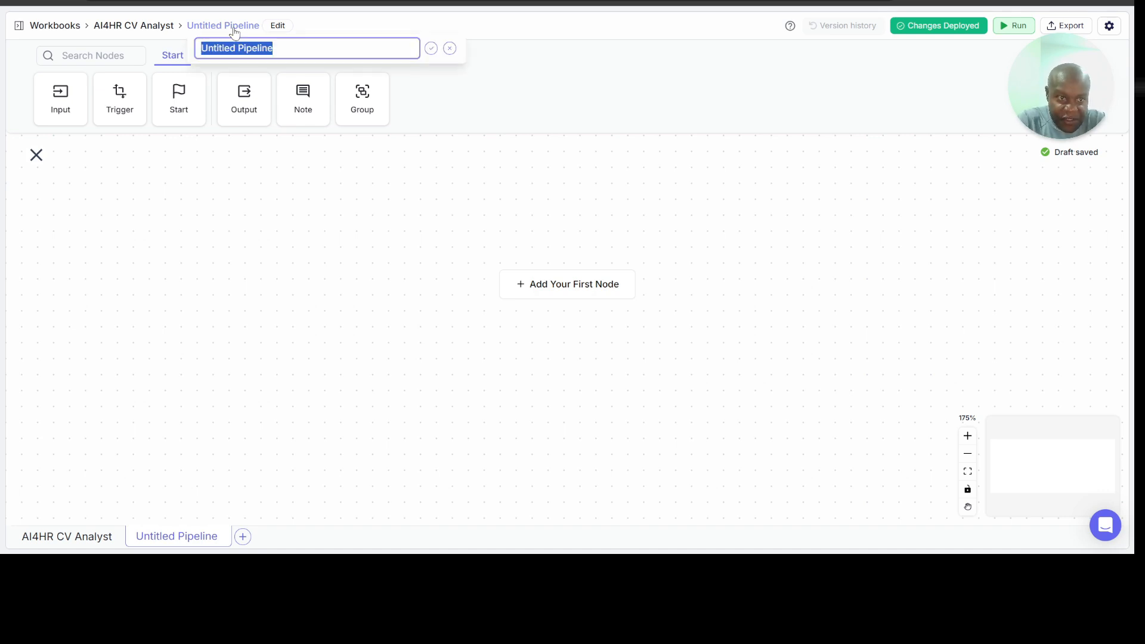
pyautogui.write('AI4HR')
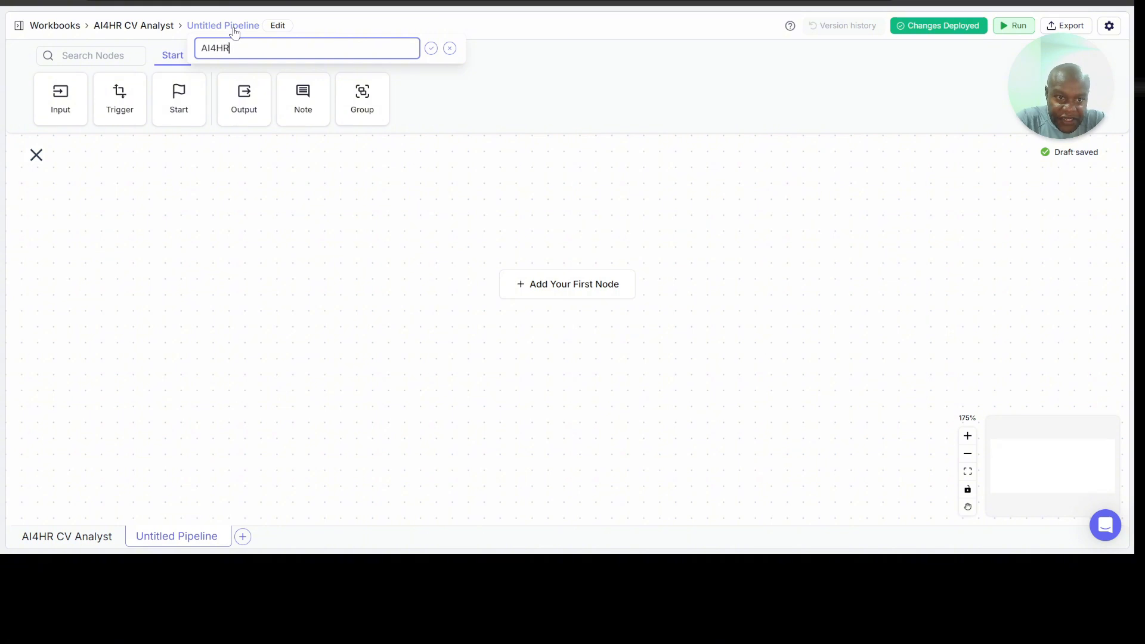
pyautogui.write(' CV Matcher')
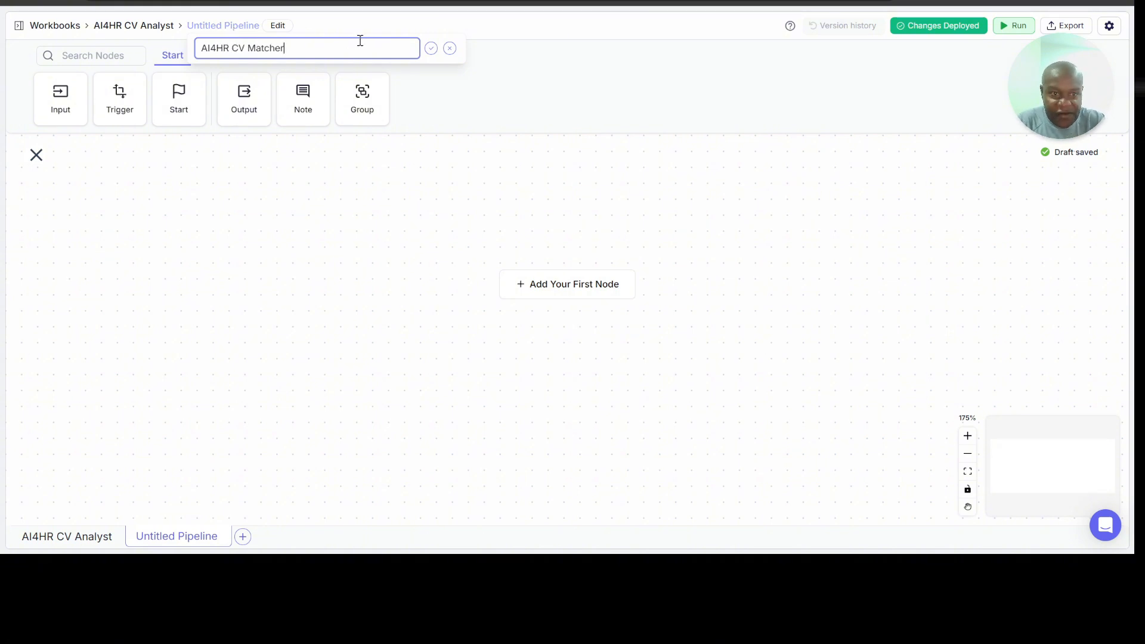
pyautogui.click(431, 48)
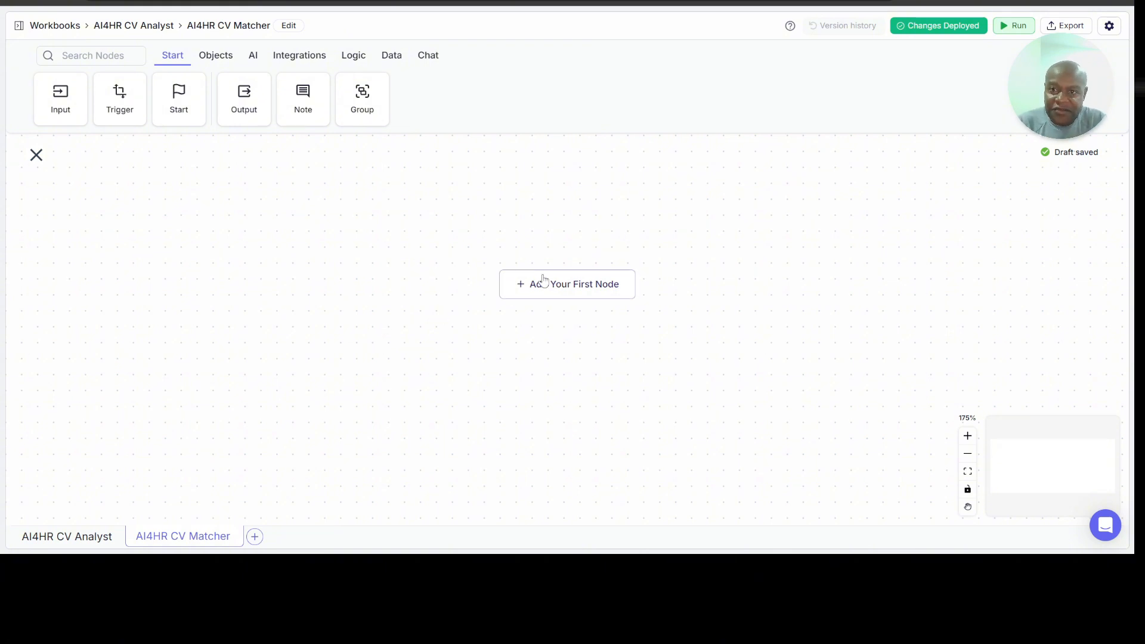
# Step: Add two text Input nodes stacked on the empty canvas, naming the upper one Name and the lower one Email
pyautogui.click(60, 99)
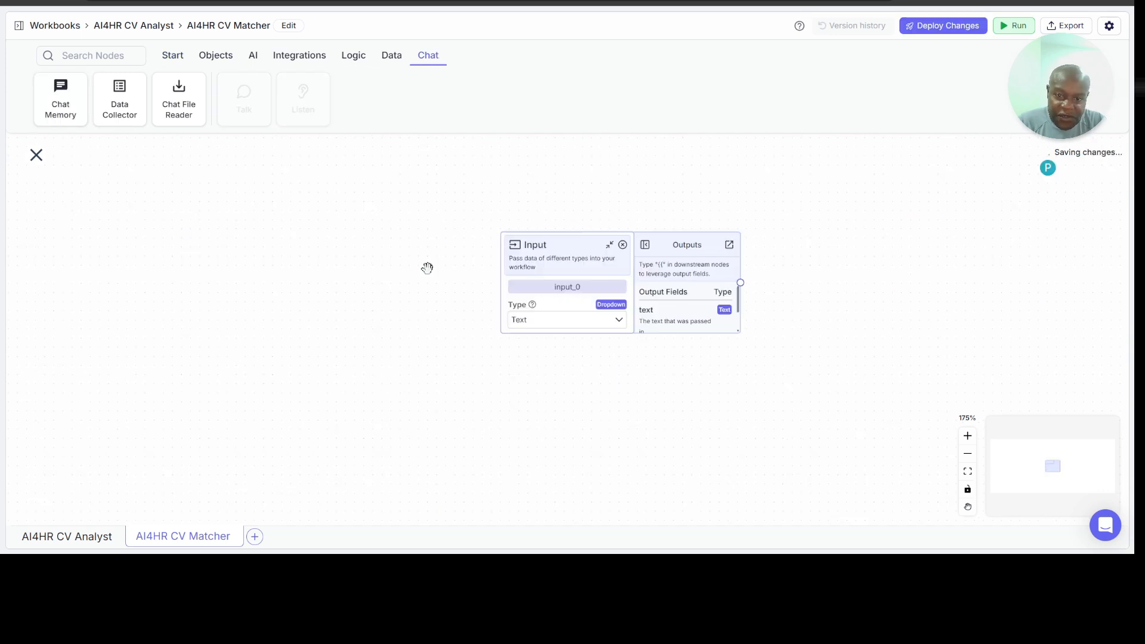
pyautogui.moveTo(572, 239); pyautogui.dragTo(222, 213)
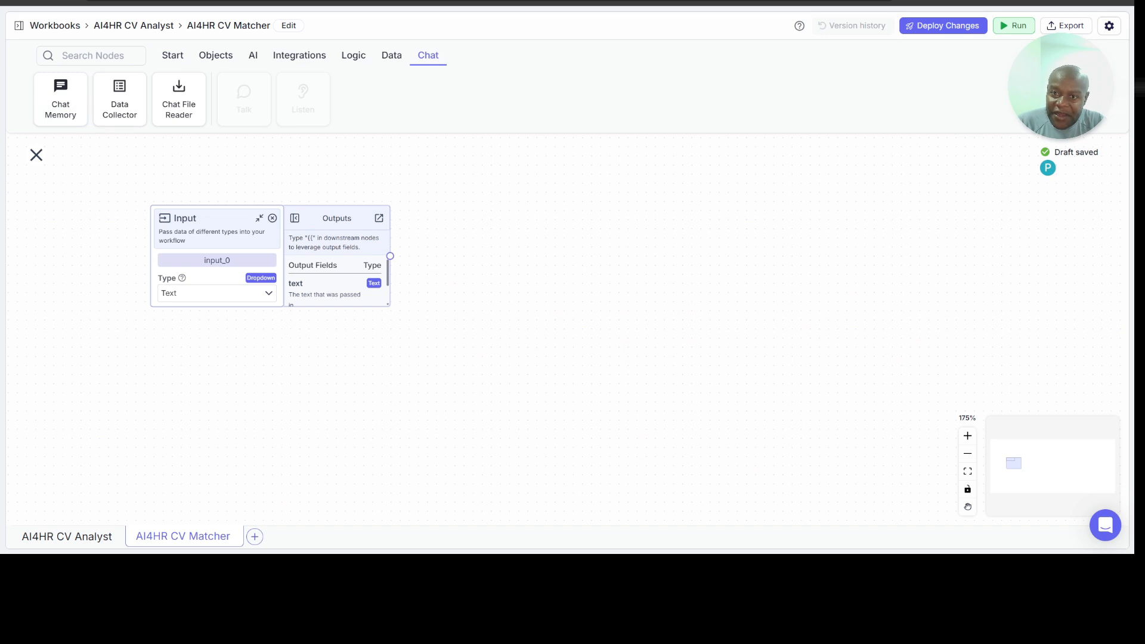
pyautogui.hotkey('ctrl', 'Tab')
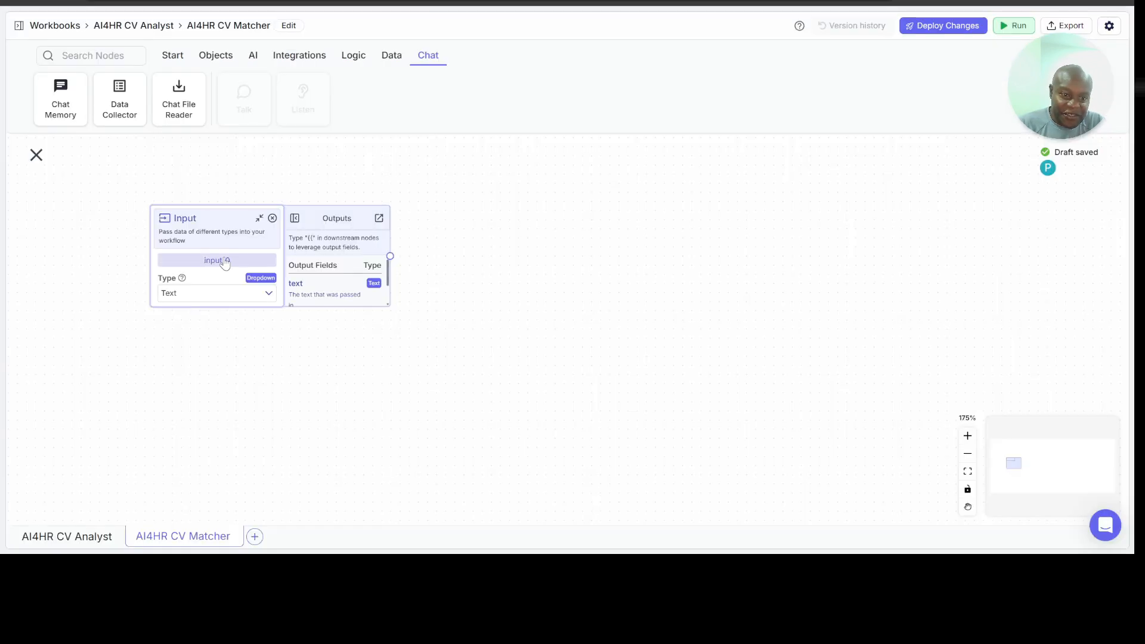
pyautogui.doubleClick(225, 255)
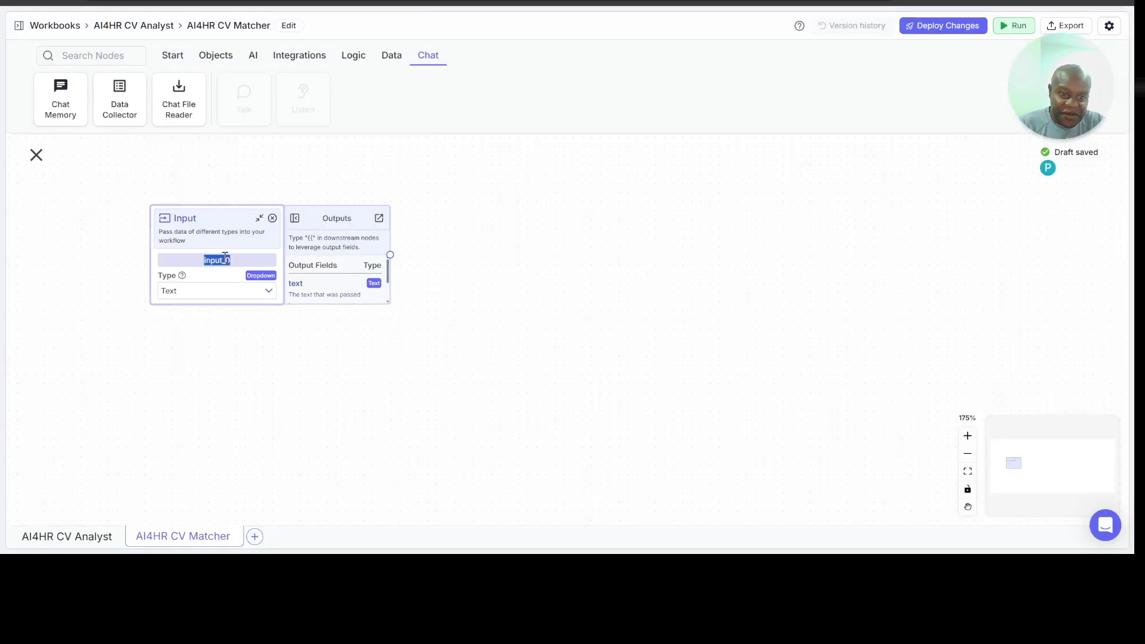
pyautogui.write('Name')
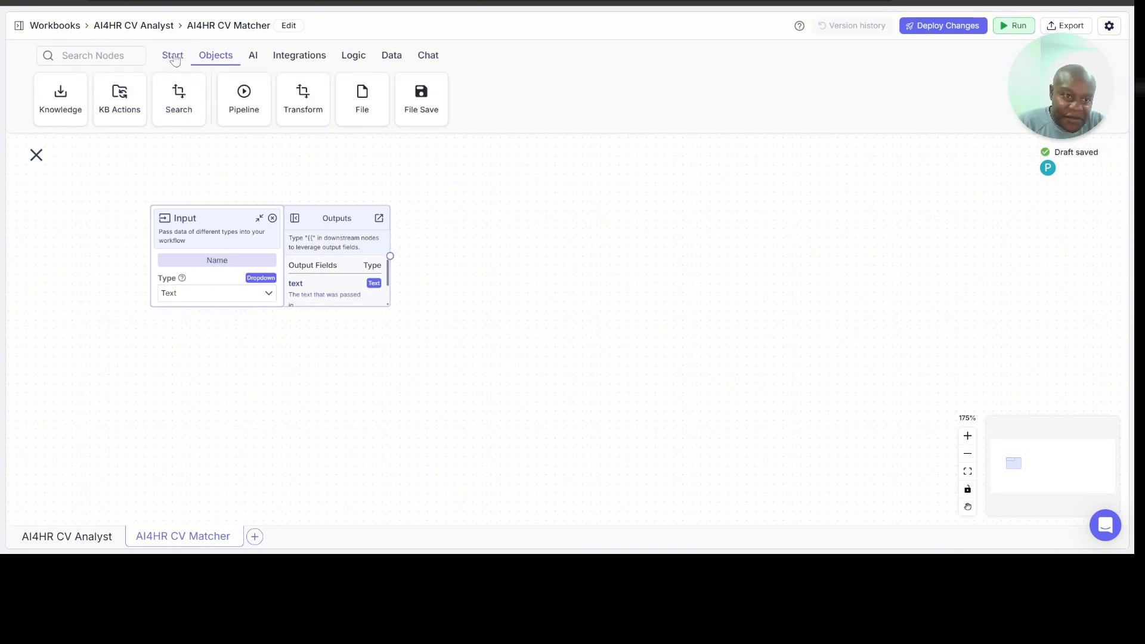
pyautogui.click(59, 96)
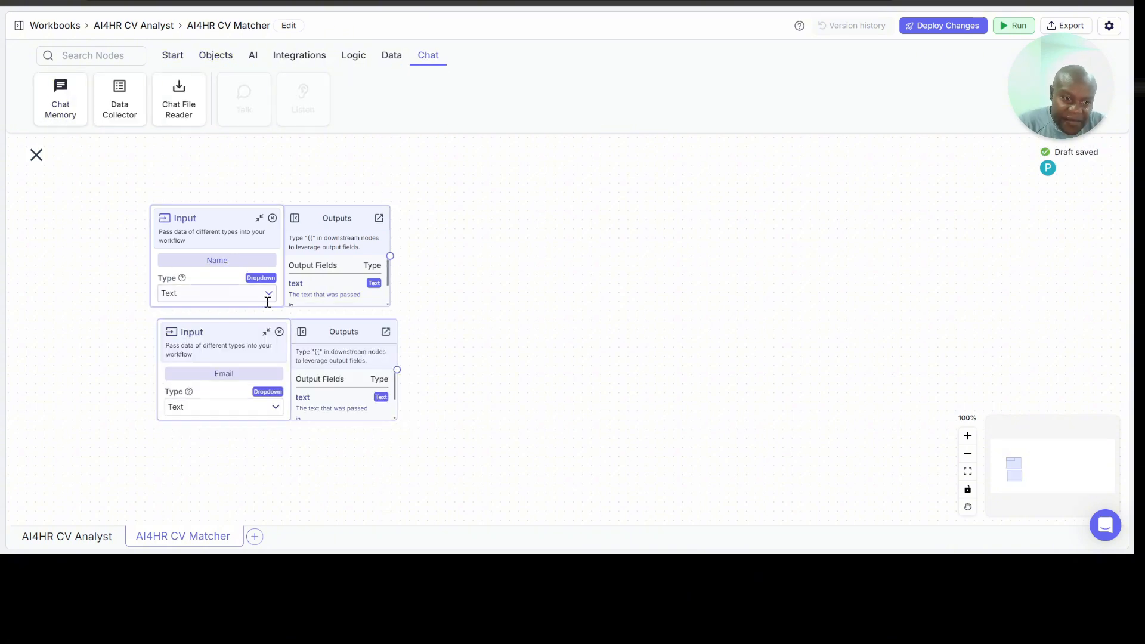
# Step: Add a text Input node below the Email node and name it Phone
pyautogui.click(177, 56)
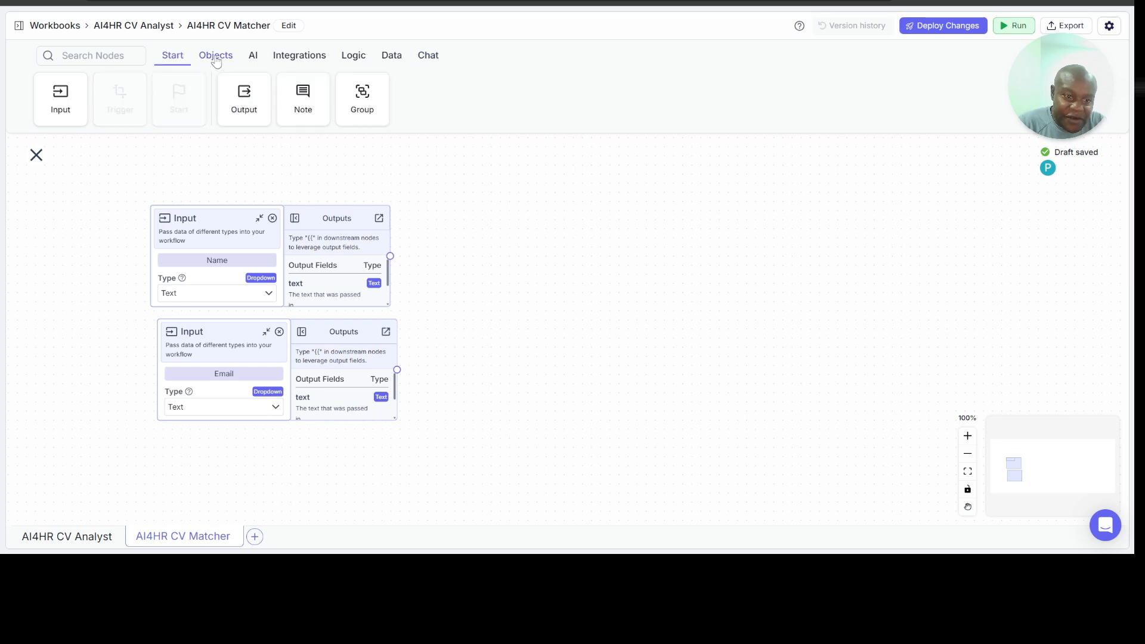
pyautogui.moveTo(62, 106); pyautogui.dragTo(206, 448)
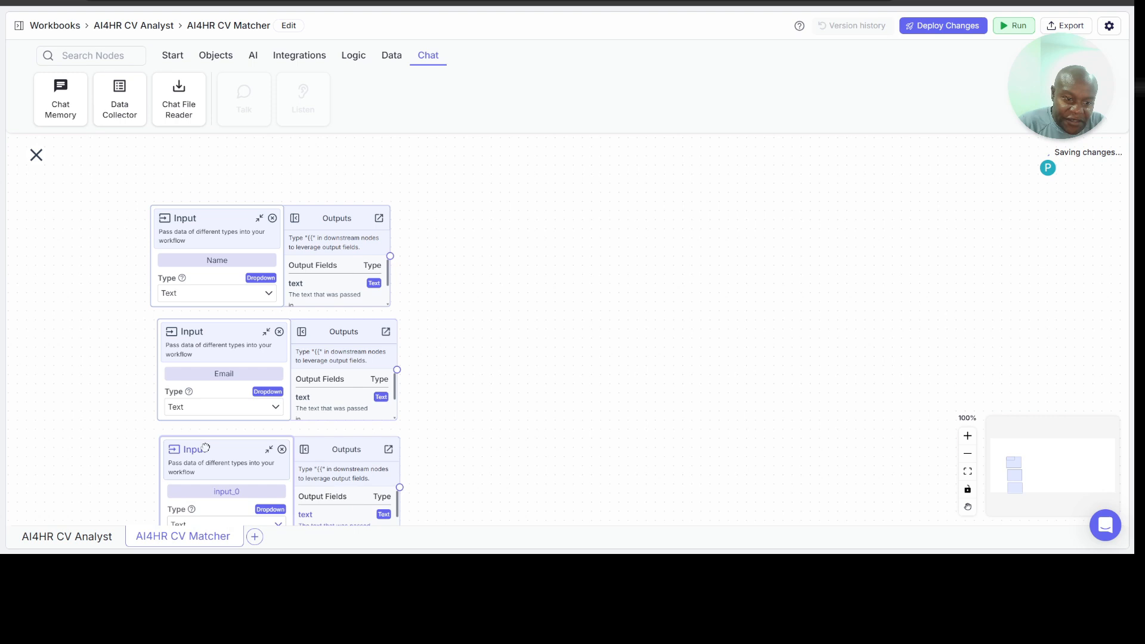
pyautogui.doubleClick(226, 491)
pyautogui.write('Phone')
pyautogui.scroll(-1, 493, 434)
pyautogui.scroll(-2, 504, 348)
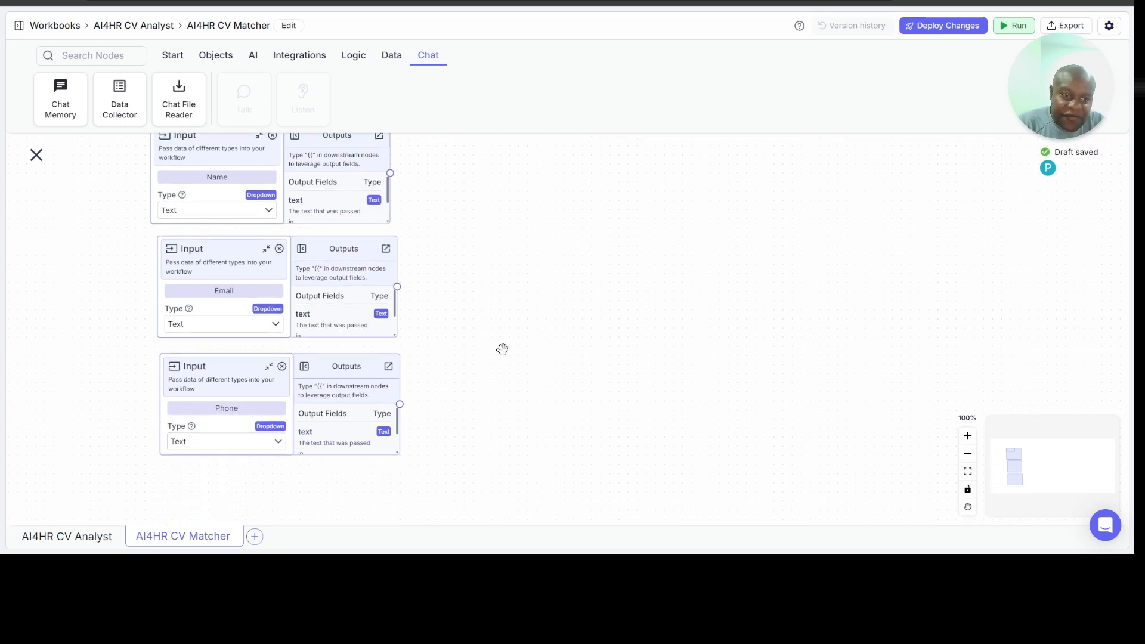
# Step: Add a text Input node below Phone and name it Years_of_Experience, checking the column headers of the Candidates sheet
pyautogui.click(177, 55)
pyautogui.moveTo(64, 90); pyautogui.dragTo(197, 402)
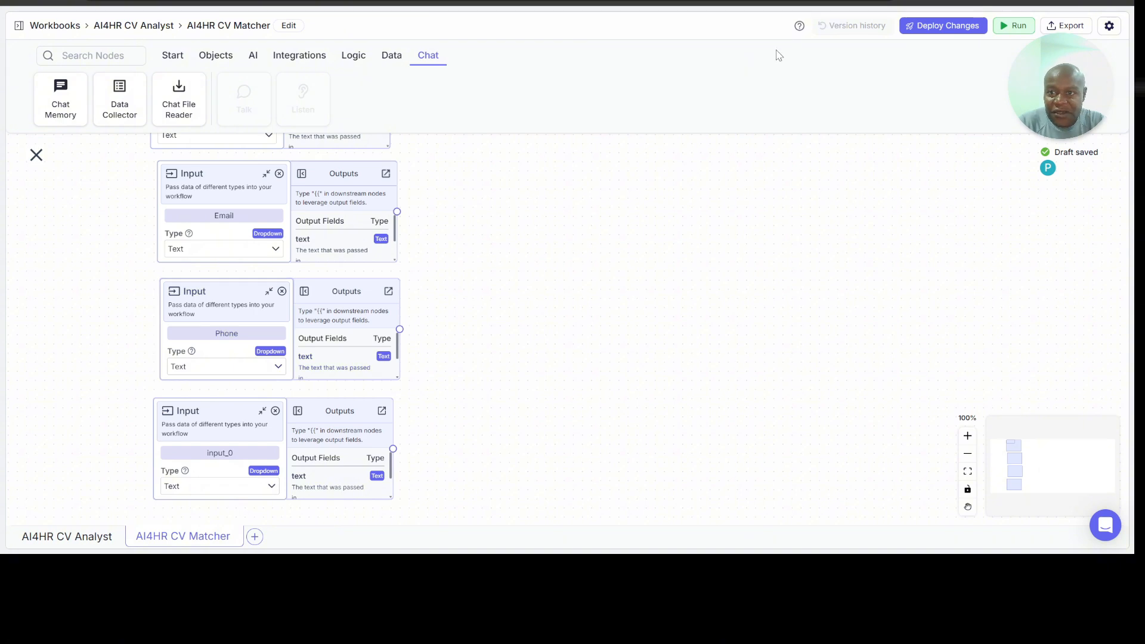
pyautogui.click(621, 3)
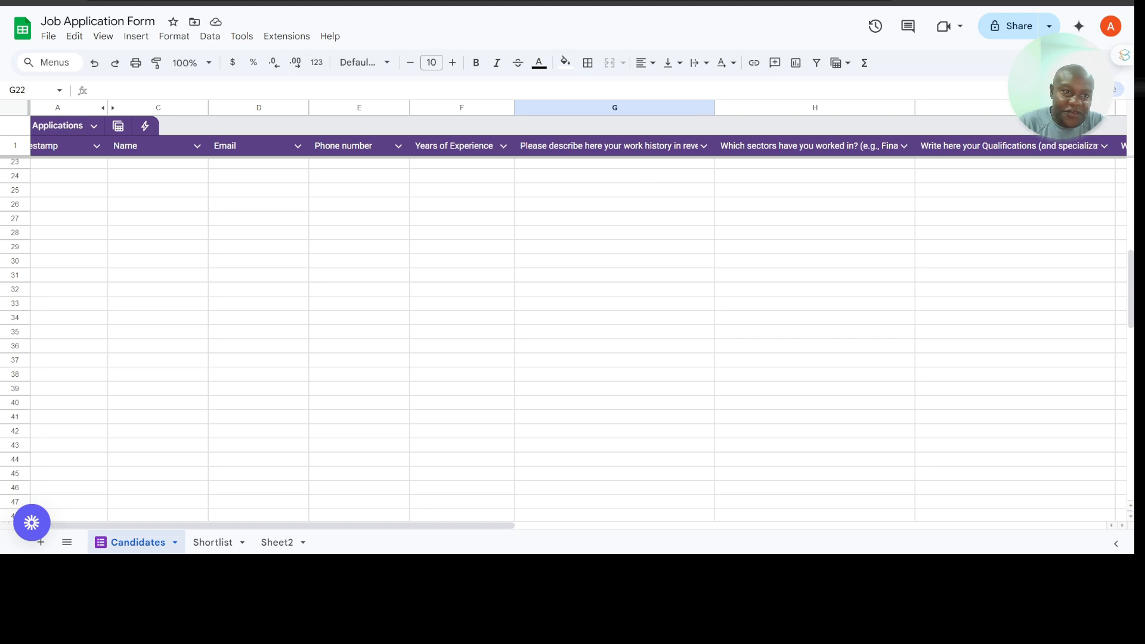
pyautogui.click(188, 3)
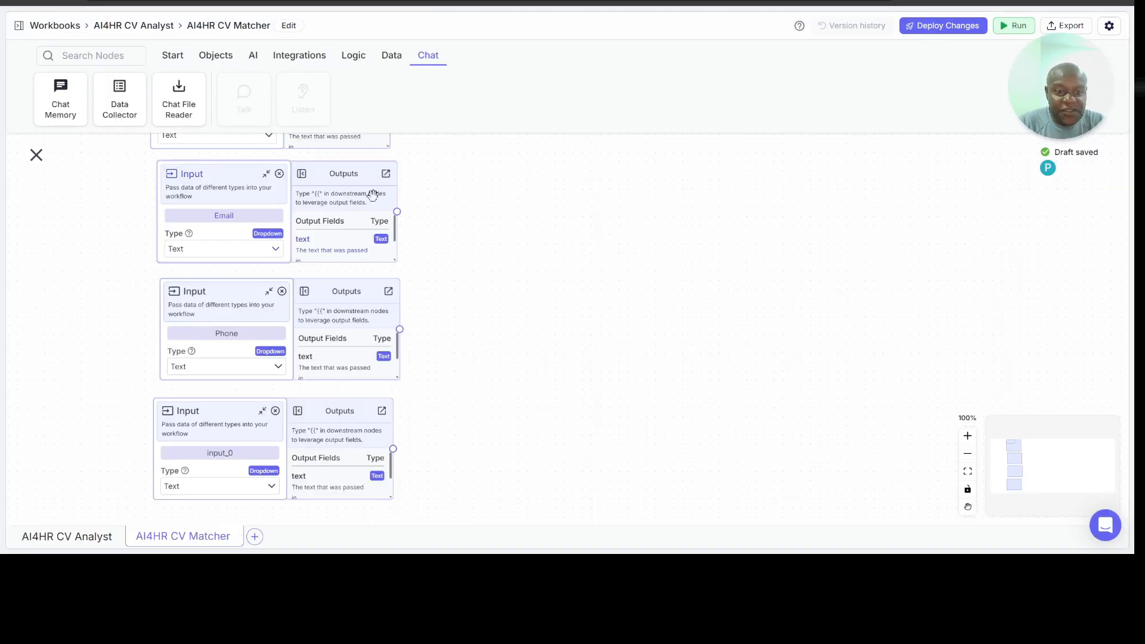
pyautogui.scroll(-2, 506, 308)
pyautogui.scroll(-2, 507, 309)
pyautogui.click(237, 278)
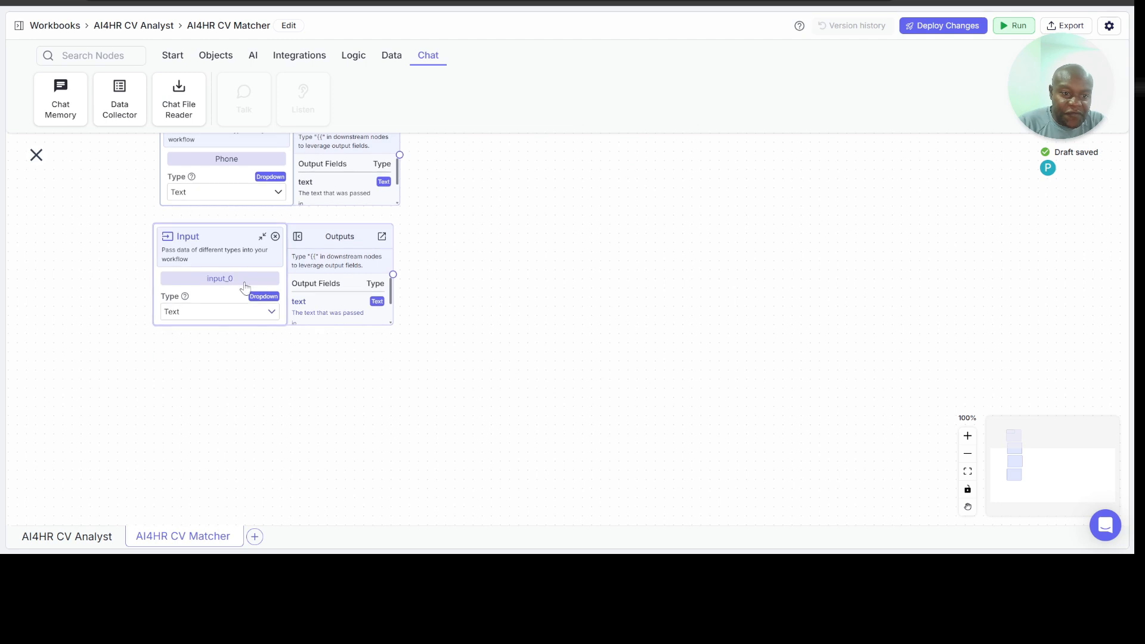
pyautogui.doubleClick(238, 277)
pyautogui.write('Years_of_Ex')
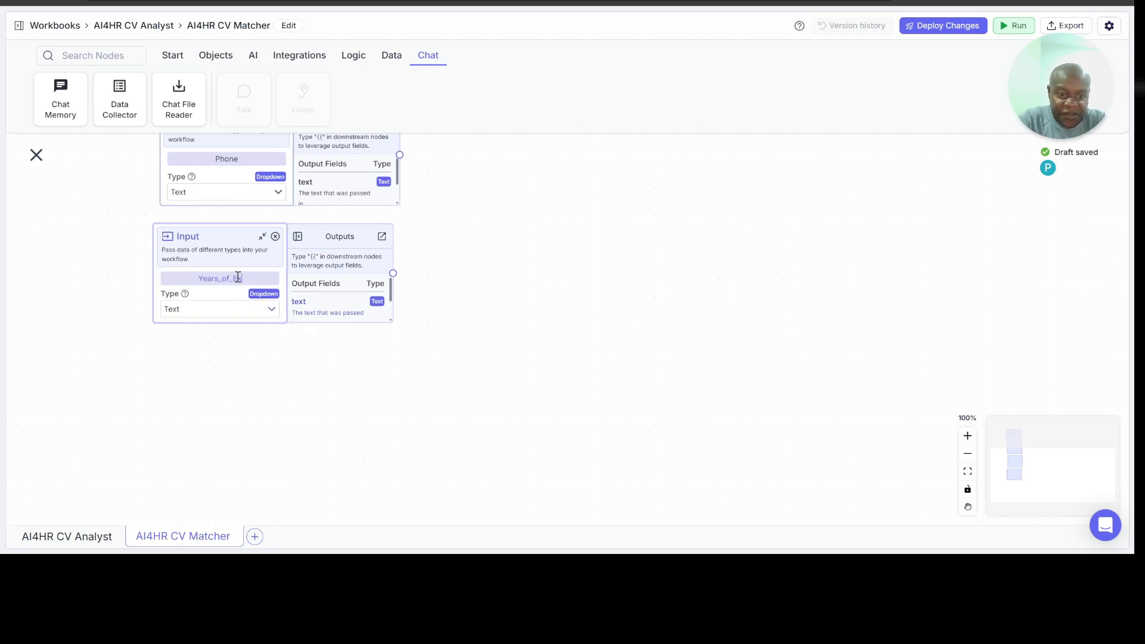
pyautogui.write('perience')
pyautogui.press('Return')
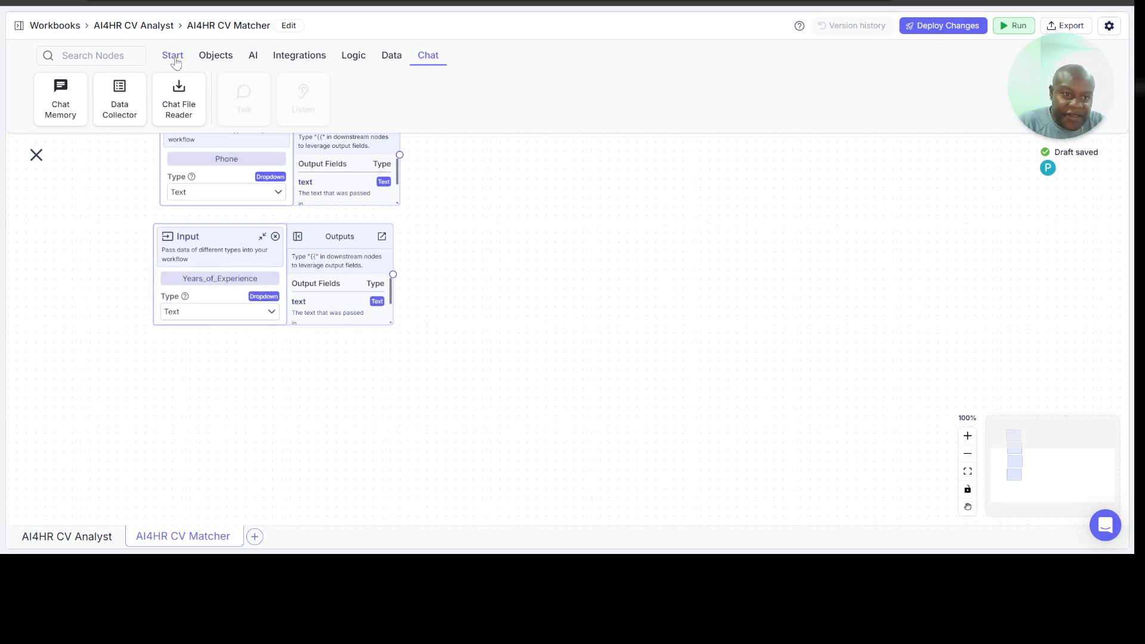
# Step: Add a text Input node below Years_of_Experience and name it Work_History
pyautogui.click(174, 62)
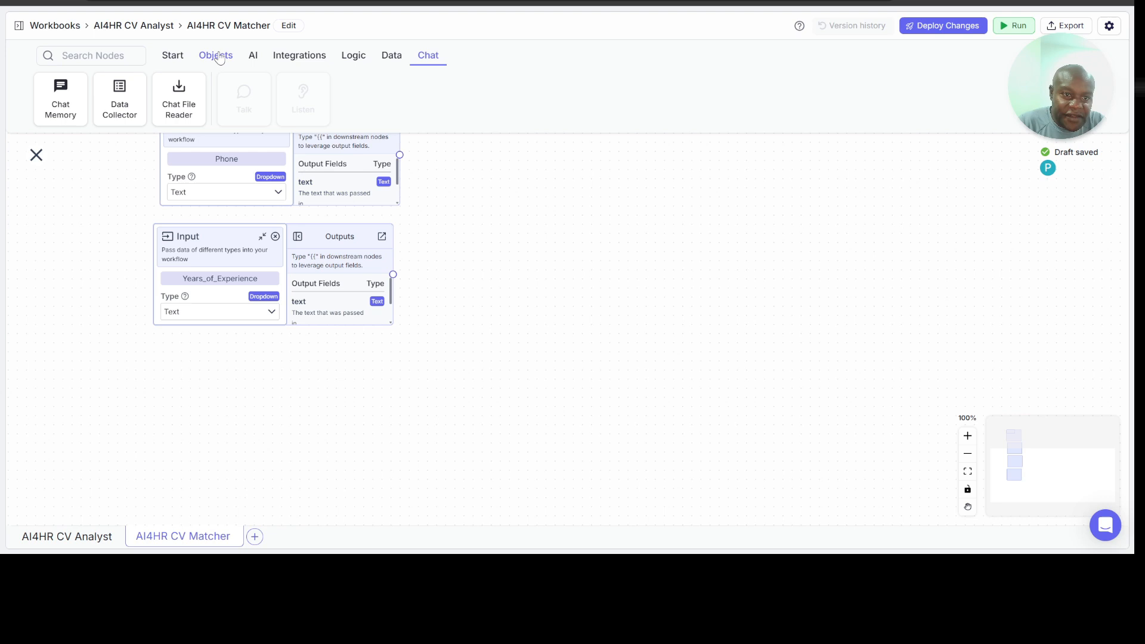
pyautogui.click(173, 56)
pyautogui.moveTo(60, 95); pyautogui.dragTo(214, 356)
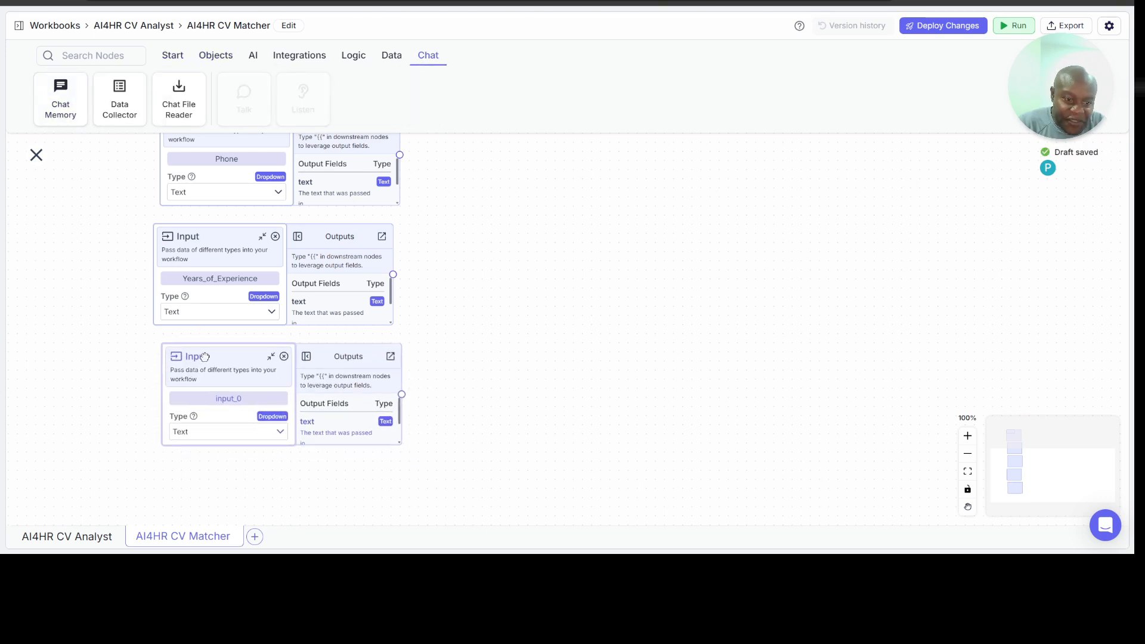
pyautogui.click(247, 403)
pyautogui.doubleClick(247, 400)
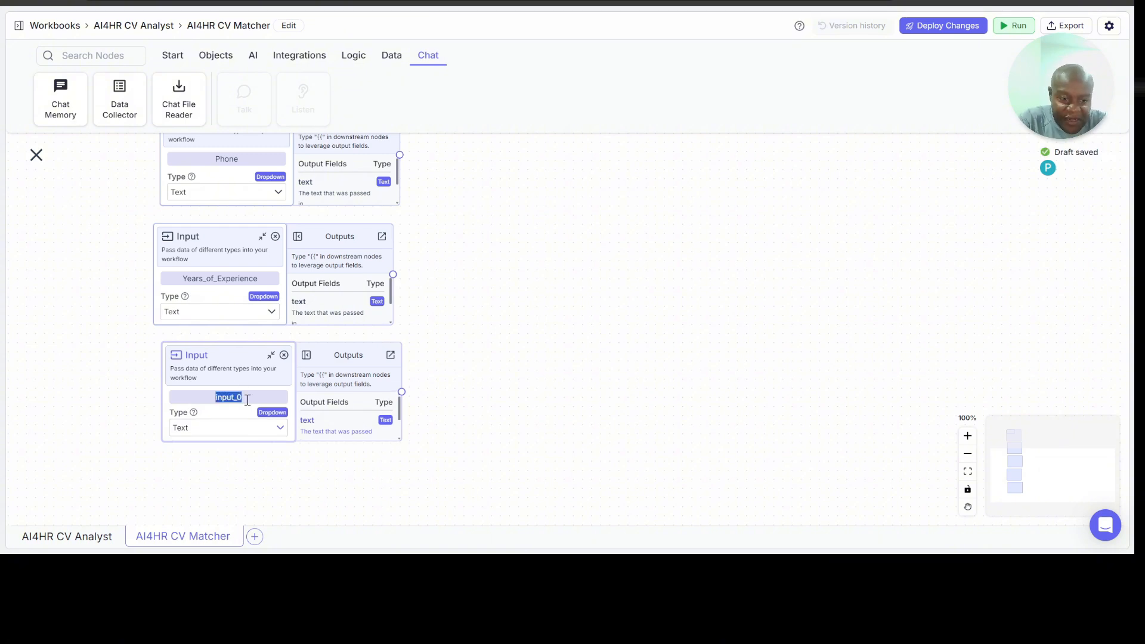
pyautogui.press('BackSpace')
pyautogui.write('Work_History')
# Step: Add a text Input node below Work_History and name it Sector_Exposure, checking the column headers of the Candidates sheet
pyautogui.scroll(-5, 508, 357)
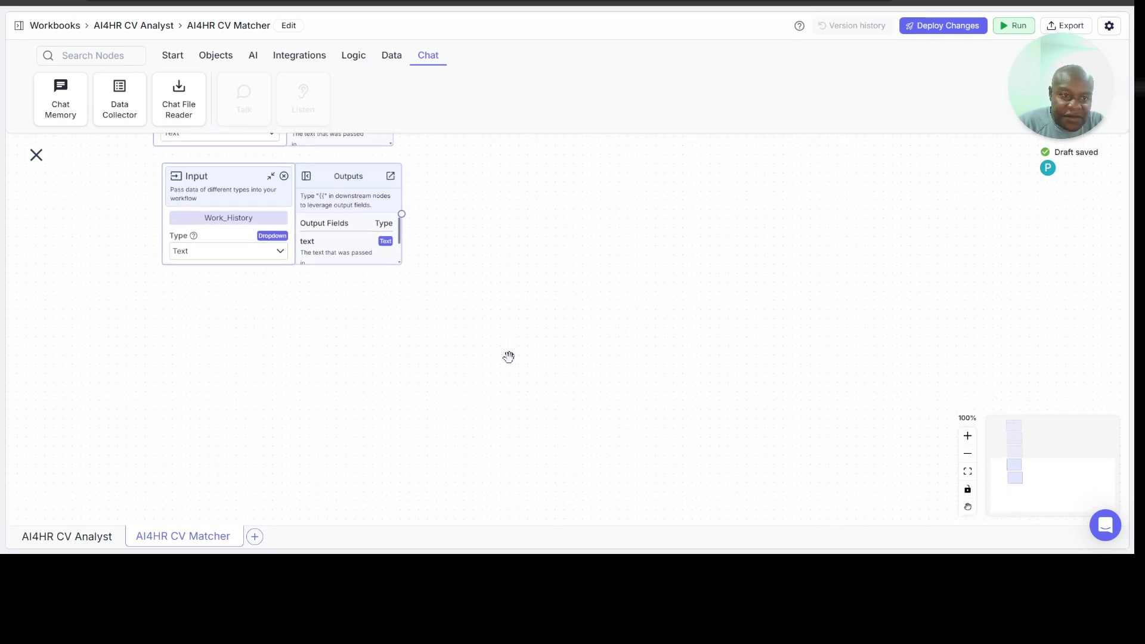
pyautogui.scroll(-1, 508, 357)
pyautogui.click(172, 55)
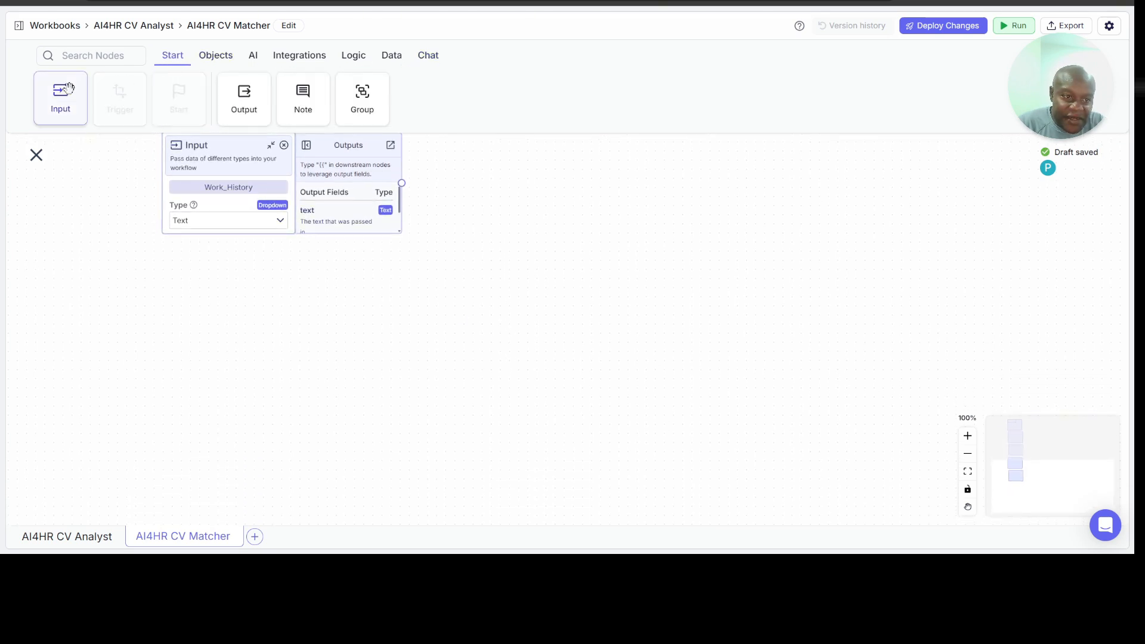
pyautogui.moveTo(68, 88); pyautogui.dragTo(185, 289)
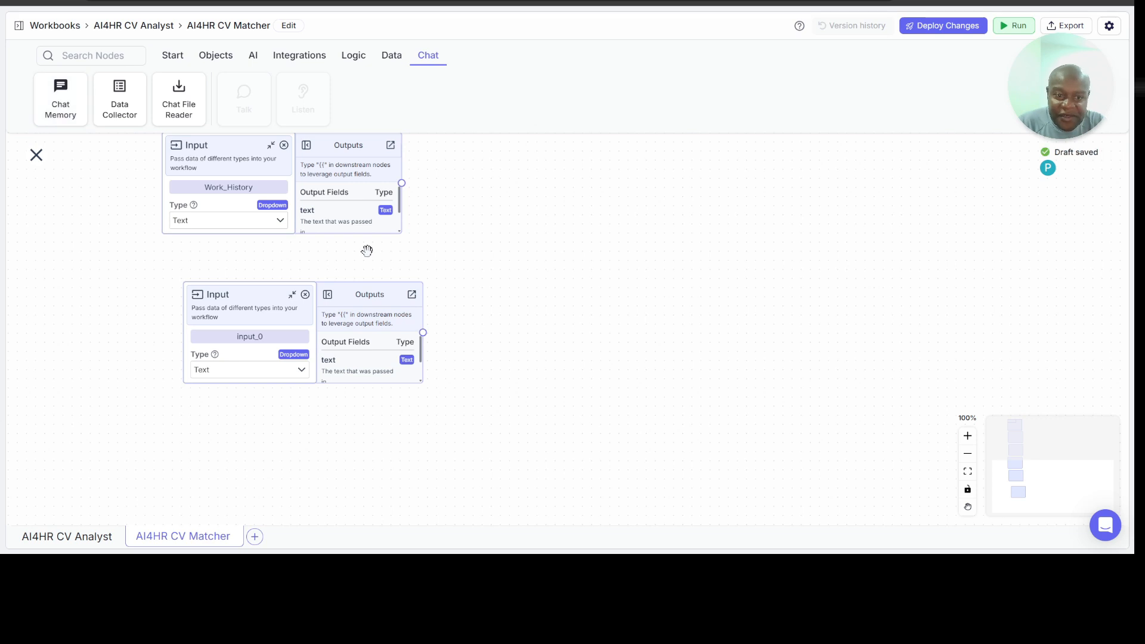
pyautogui.moveTo(260, 296); pyautogui.dragTo(242, 272)
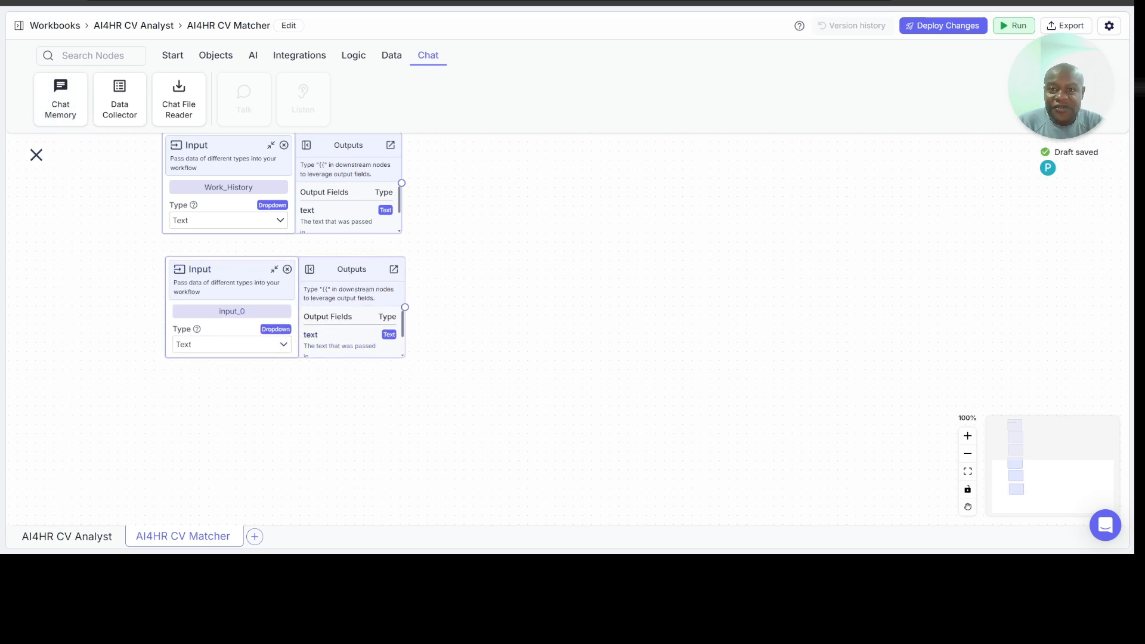
pyautogui.click(626, 2)
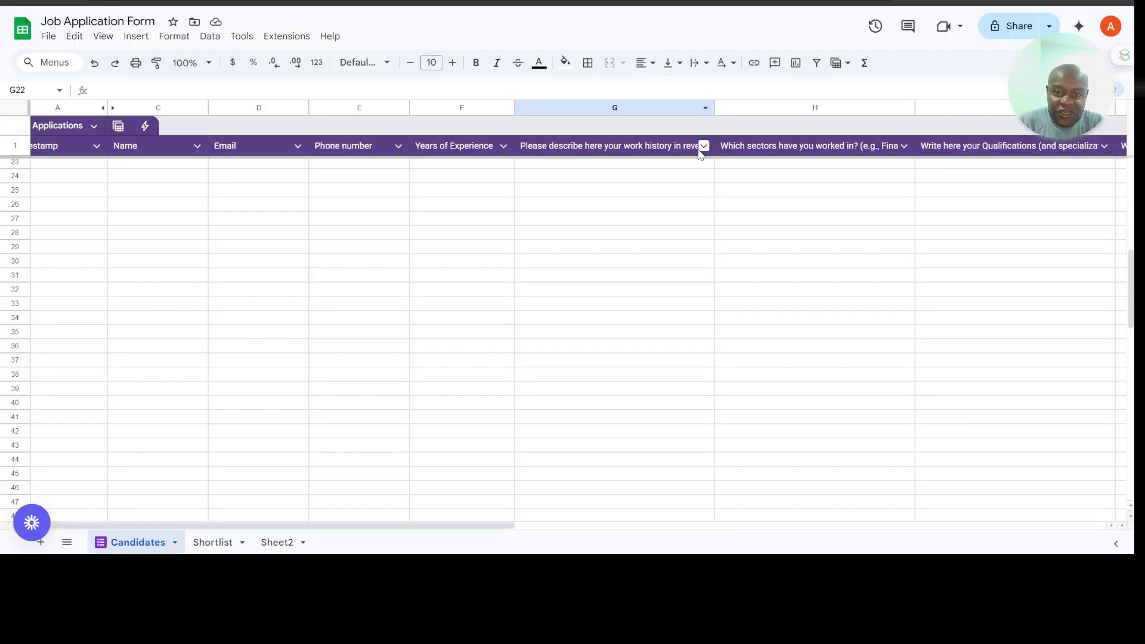
pyautogui.hscroll(3, 788, 233)
pyautogui.hscroll(5, 788, 233)
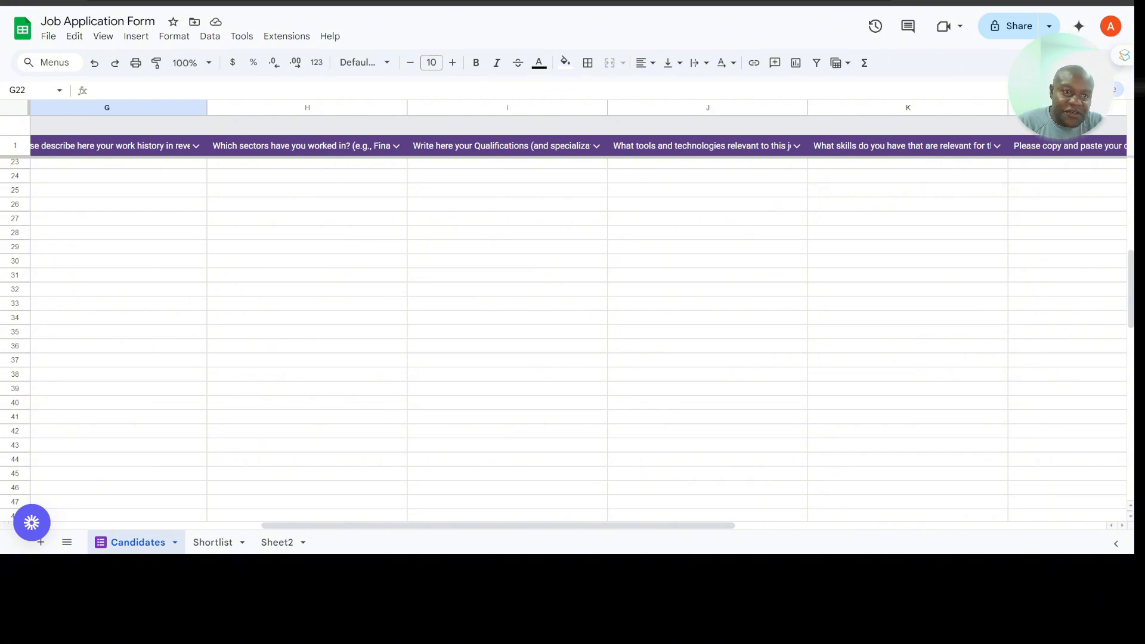
pyautogui.hotkey('ctrl', 'Tab')
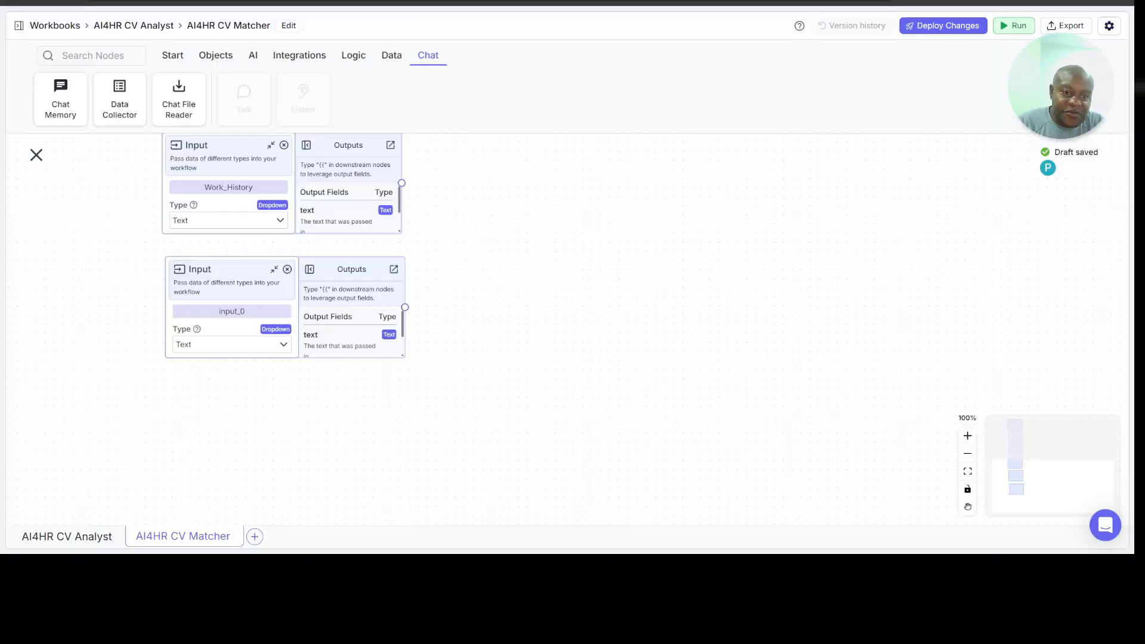
pyautogui.doubleClick(236, 313)
pyautogui.write('Sector_Exposure')
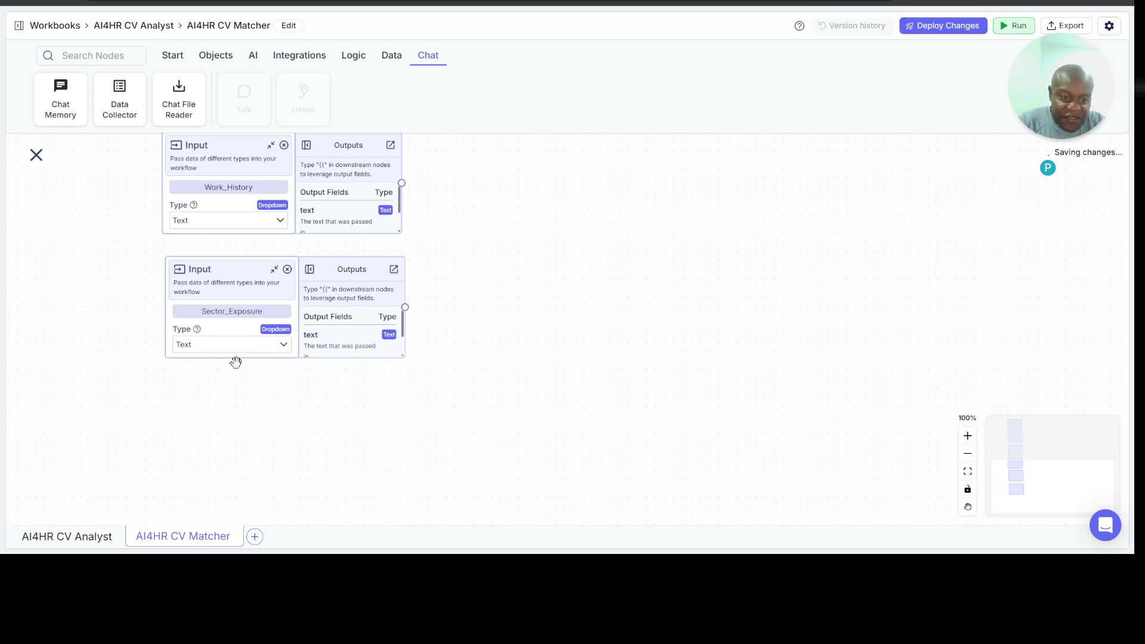
# Step: Add a text Input node named Qualifications and align it directly under the Sector_Exposure node
pyautogui.click(172, 55)
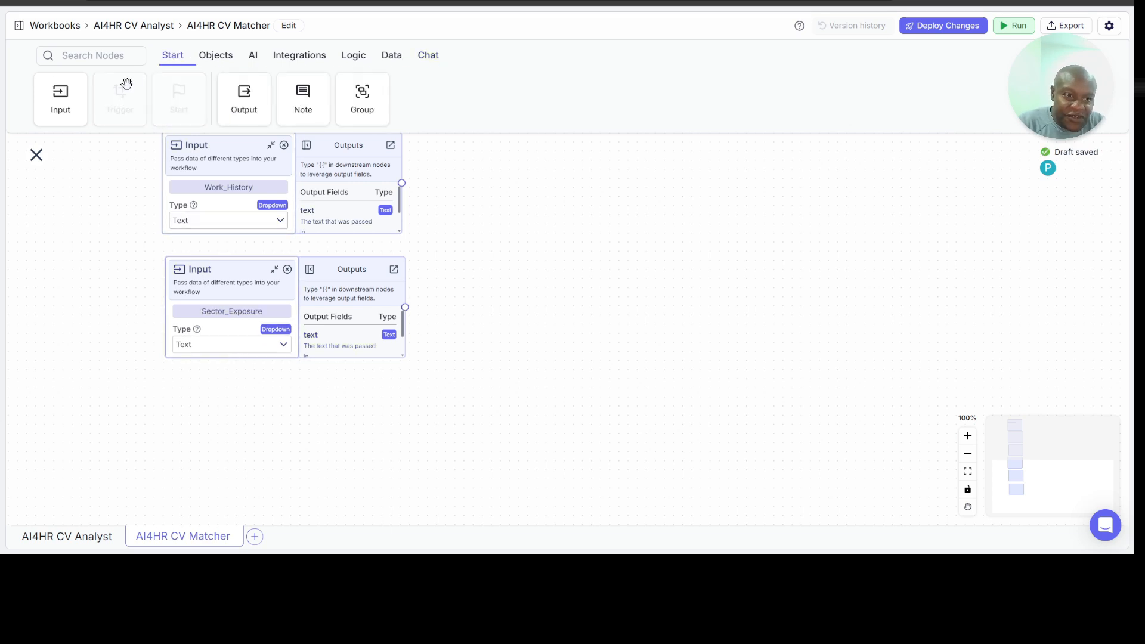
pyautogui.moveTo(64, 100); pyautogui.dragTo(186, 408)
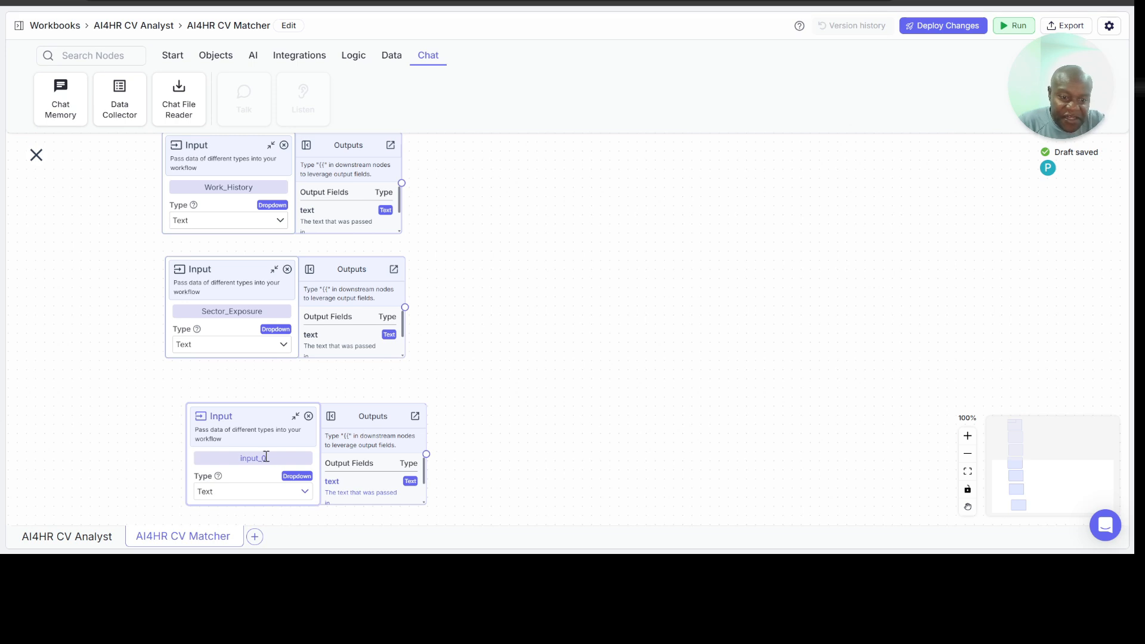
pyautogui.doubleClick(267, 457)
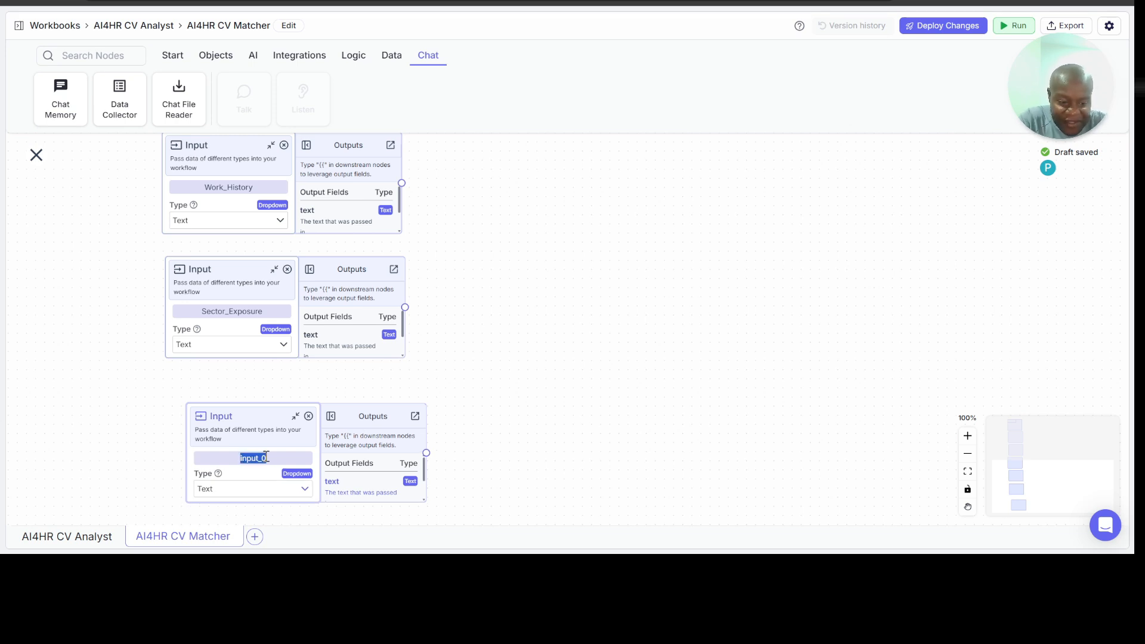
pyautogui.write('Qualifications')
pyautogui.click(246, 417)
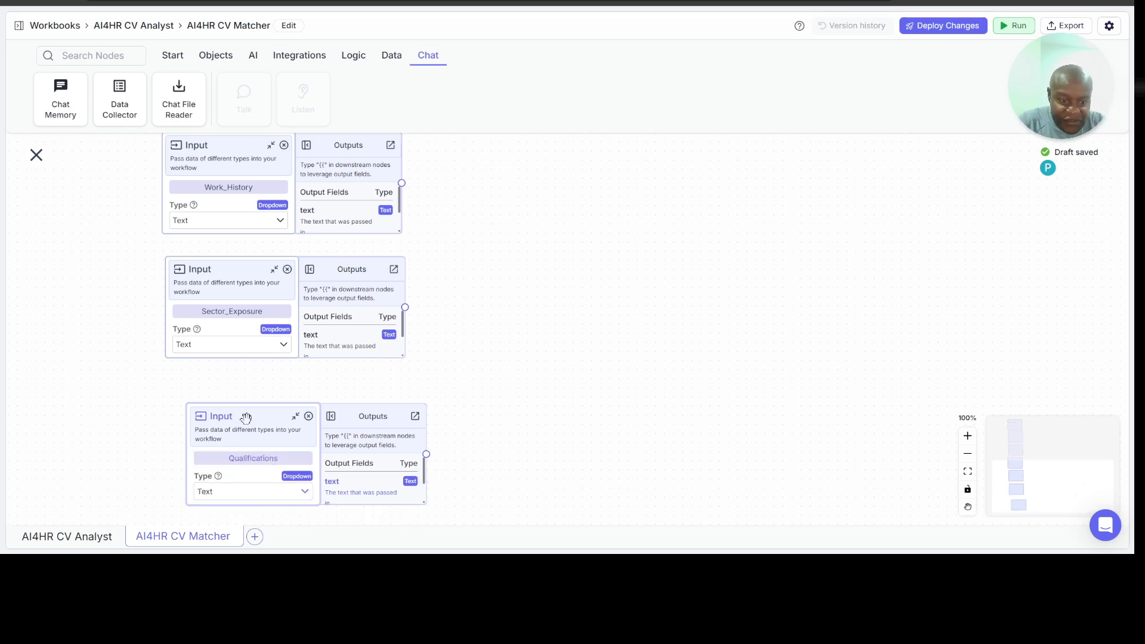
pyautogui.moveTo(246, 418); pyautogui.dragTo(223, 389)
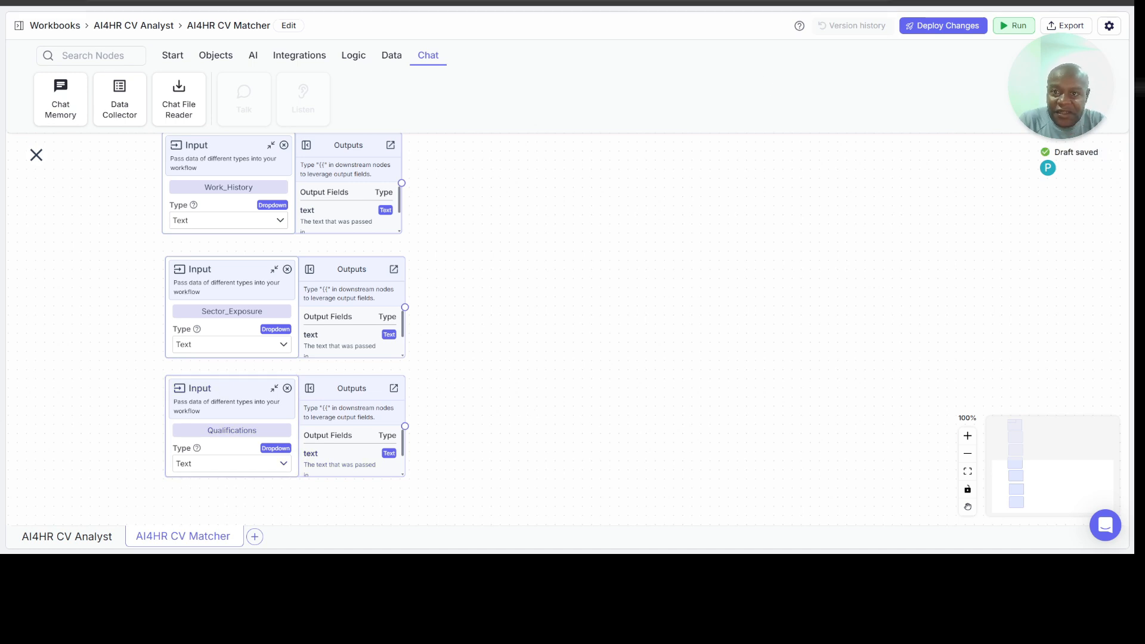
# Step: Check the remaining Candidates column headers, and add a text Input node named Tools_and_Technologies below Qualifications
pyautogui.click(680, 1)
pyautogui.hscroll(2, 634, 169)
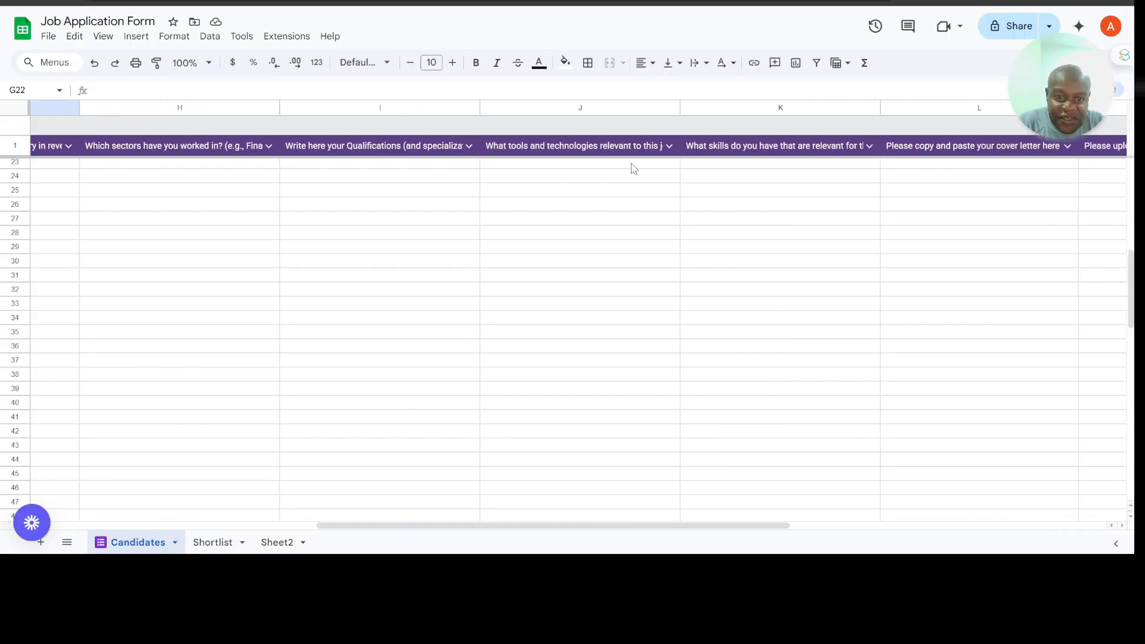
pyautogui.hscroll(1, 822, 159)
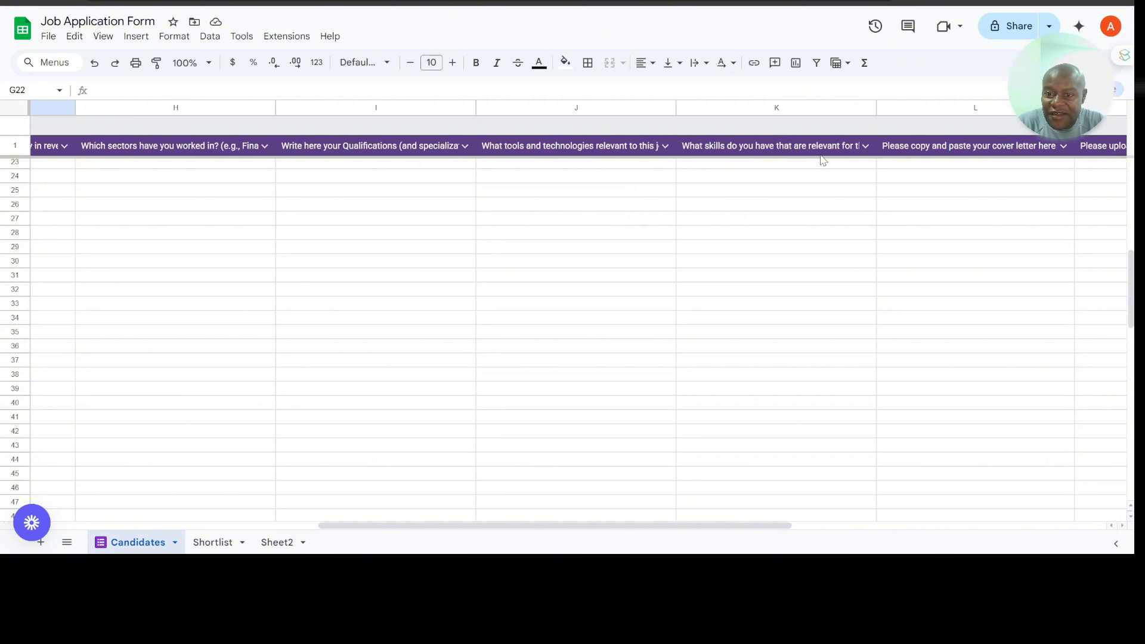
pyautogui.hscroll(1, 823, 159)
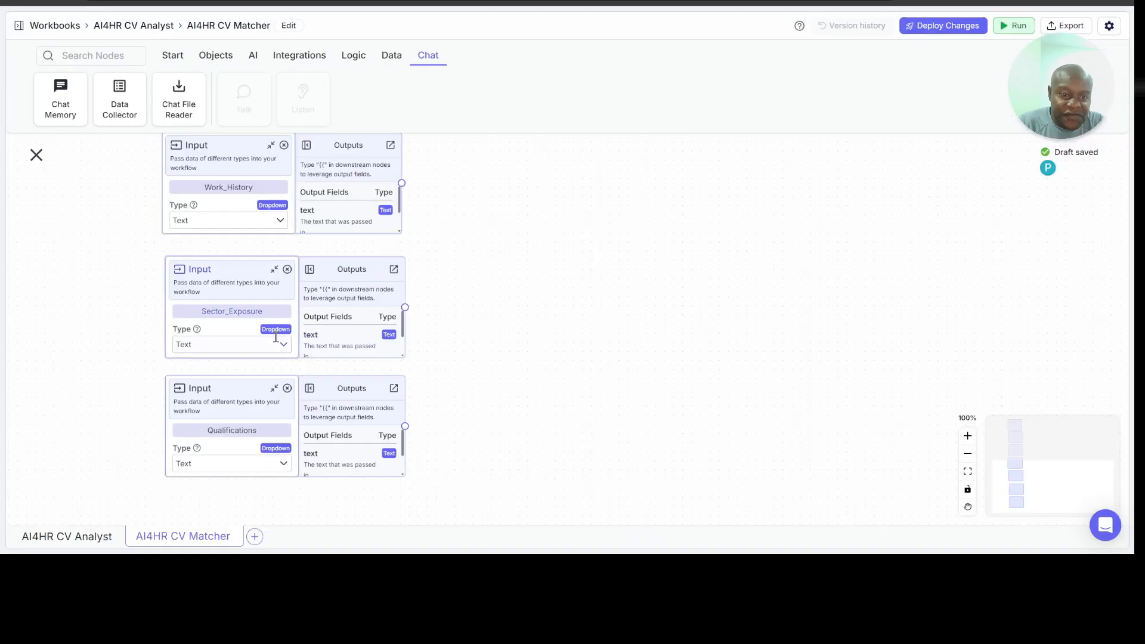
pyautogui.scroll(-2, 512, 362)
pyautogui.scroll(-5, 511, 362)
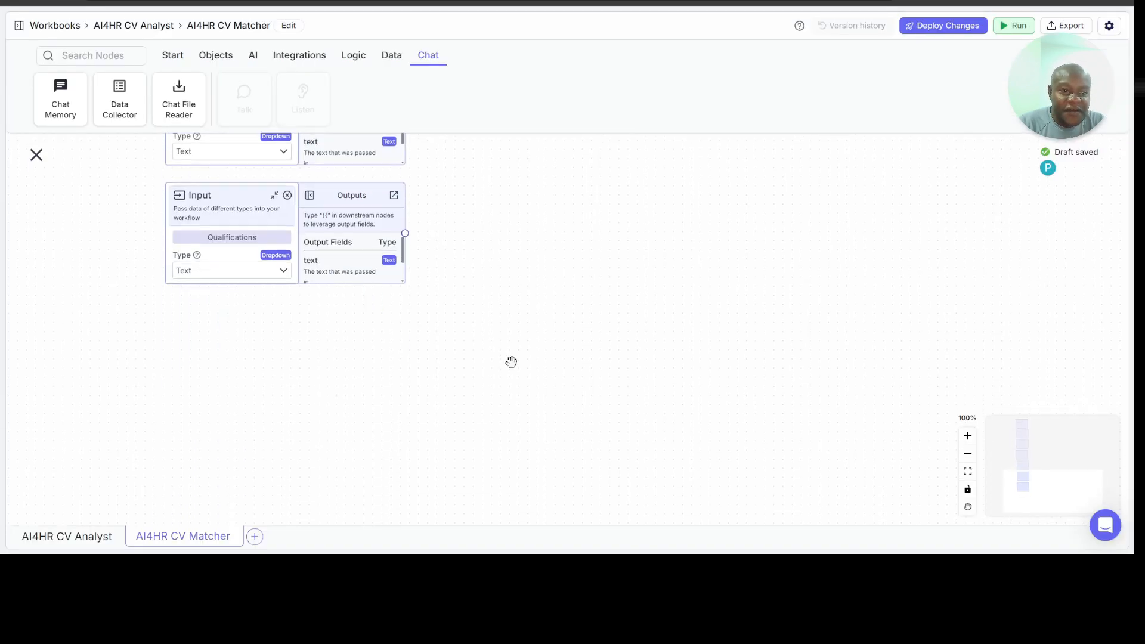
pyautogui.click(173, 56)
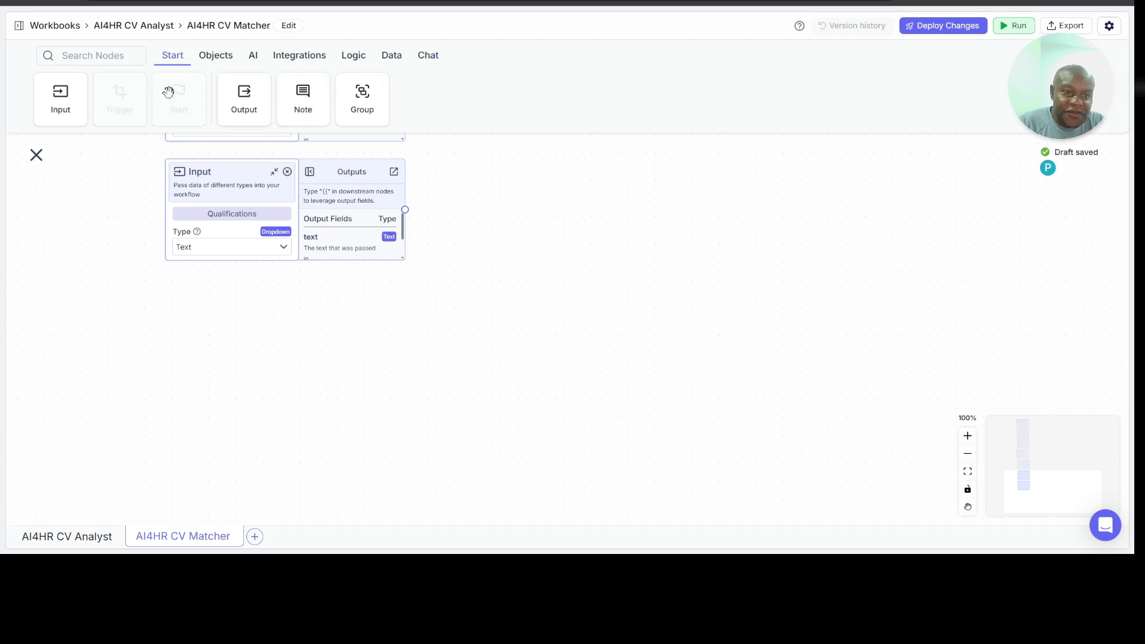
pyautogui.moveTo(61, 98); pyautogui.dragTo(191, 307)
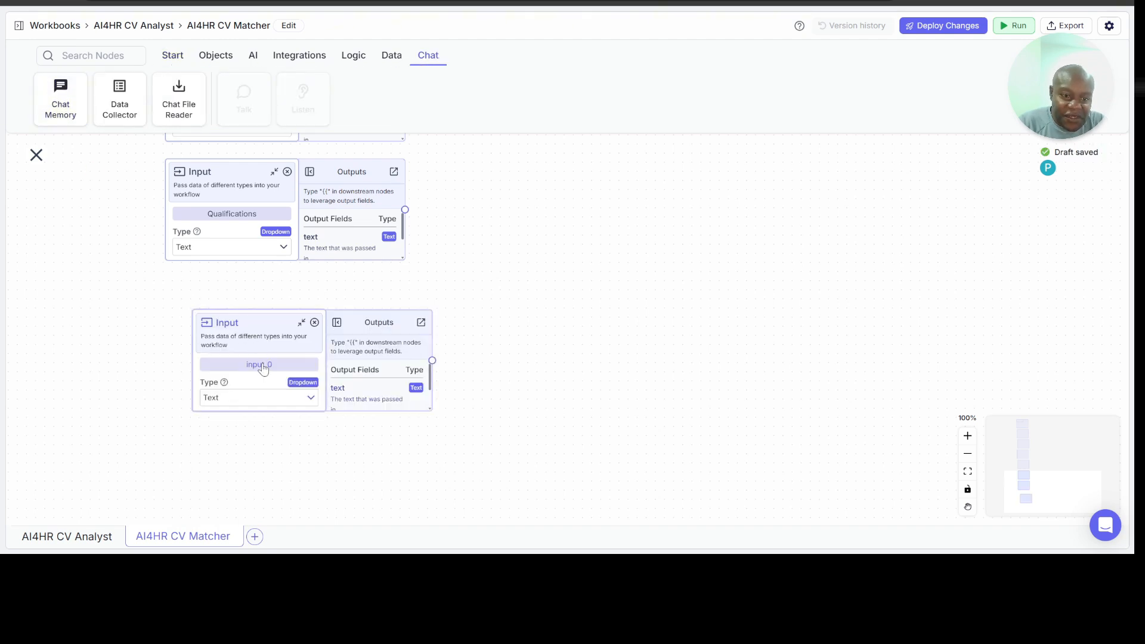
pyautogui.moveTo(267, 323); pyautogui.dragTo(235, 292)
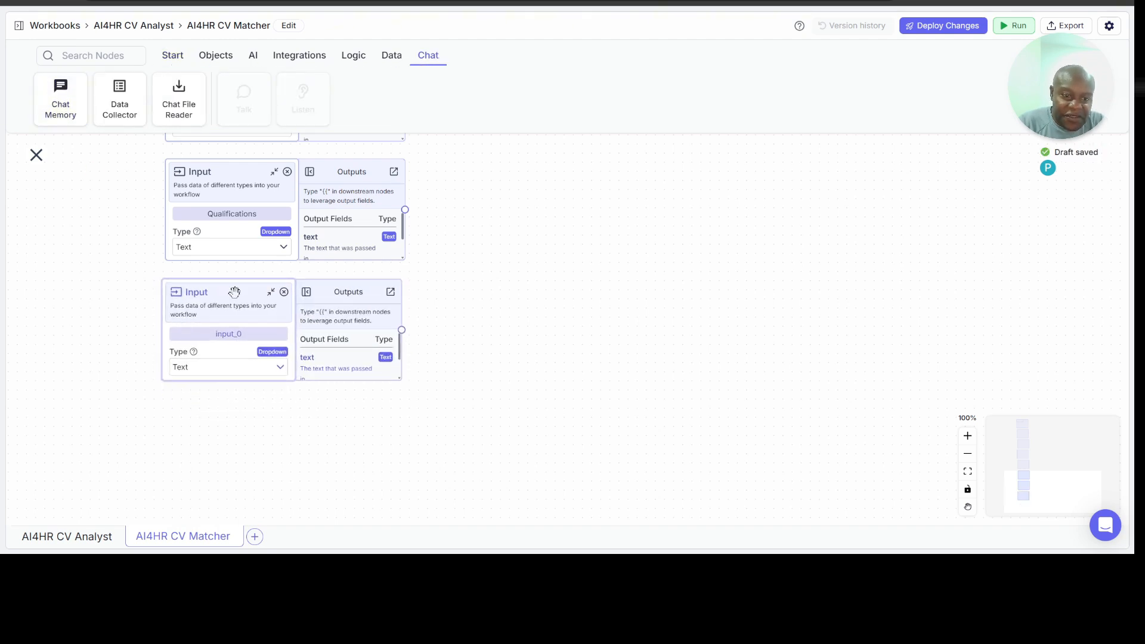
pyautogui.doubleClick(250, 332)
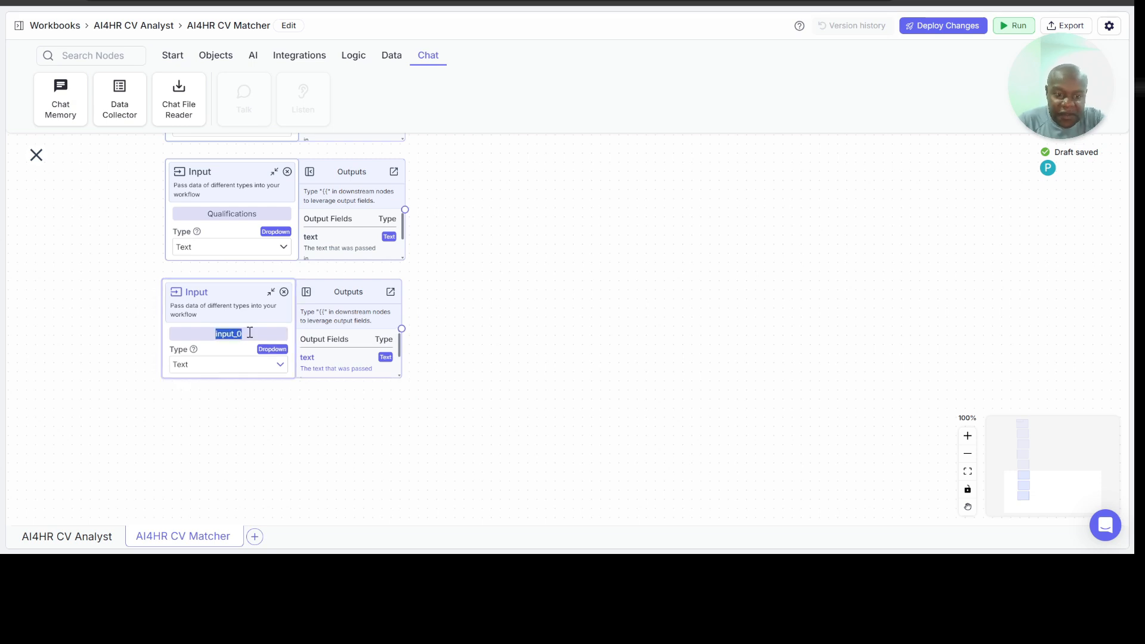
pyautogui.write('Tools_and_Technologie')
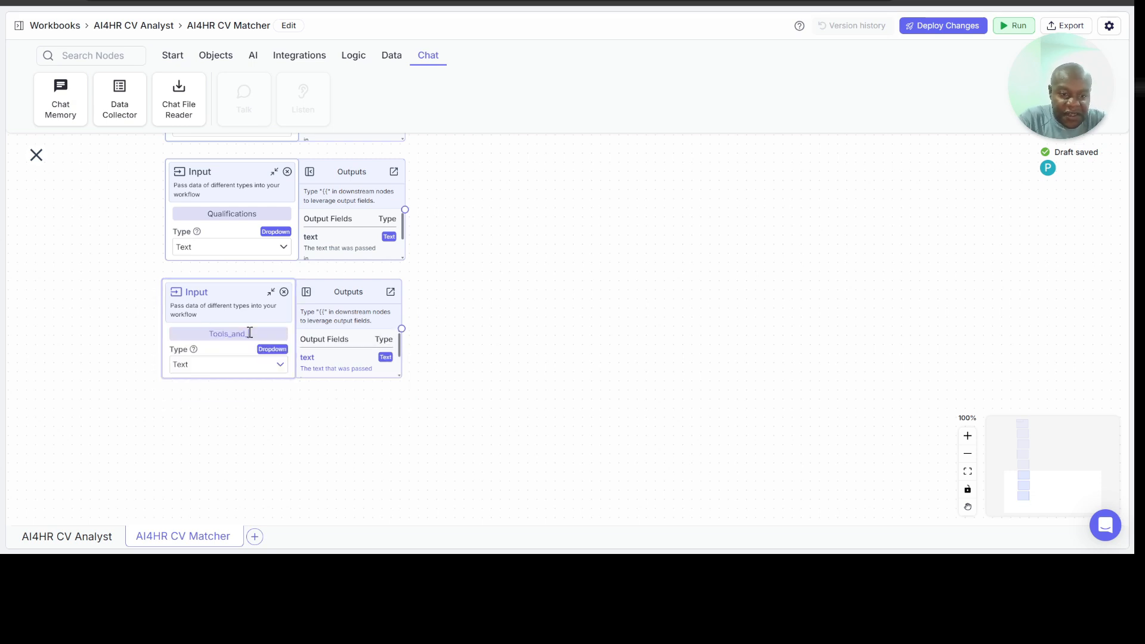
pyautogui.write('s')
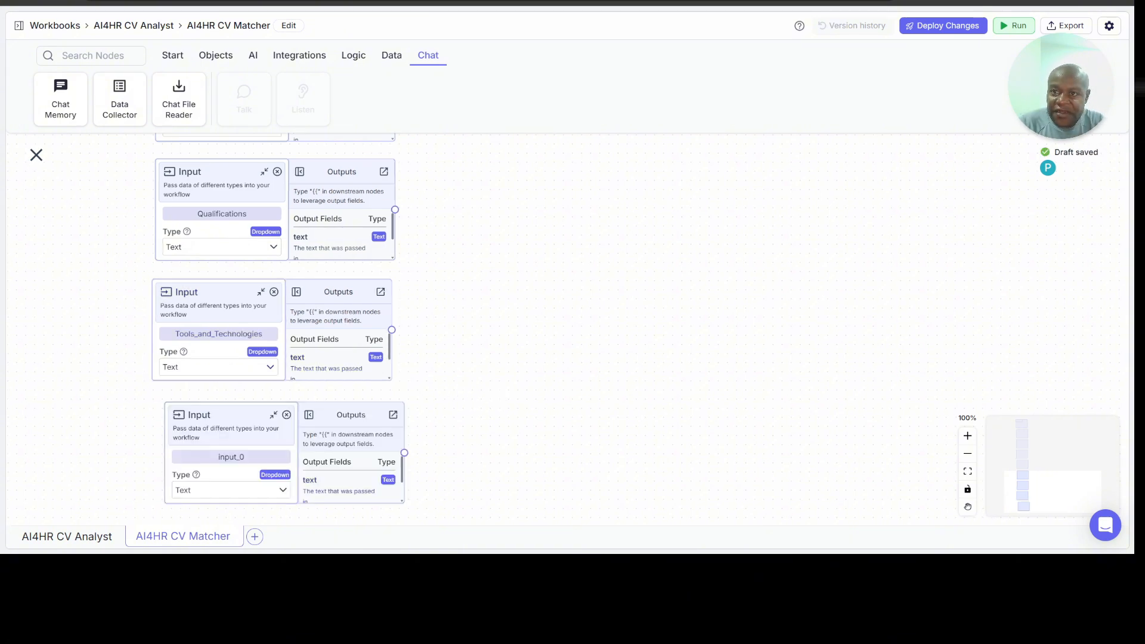
# Step: Name the lowest Input node Relevant_Skills after checking the Candidates headers, and align it under Tools_and_Technologies
pyautogui.click(835, 2)
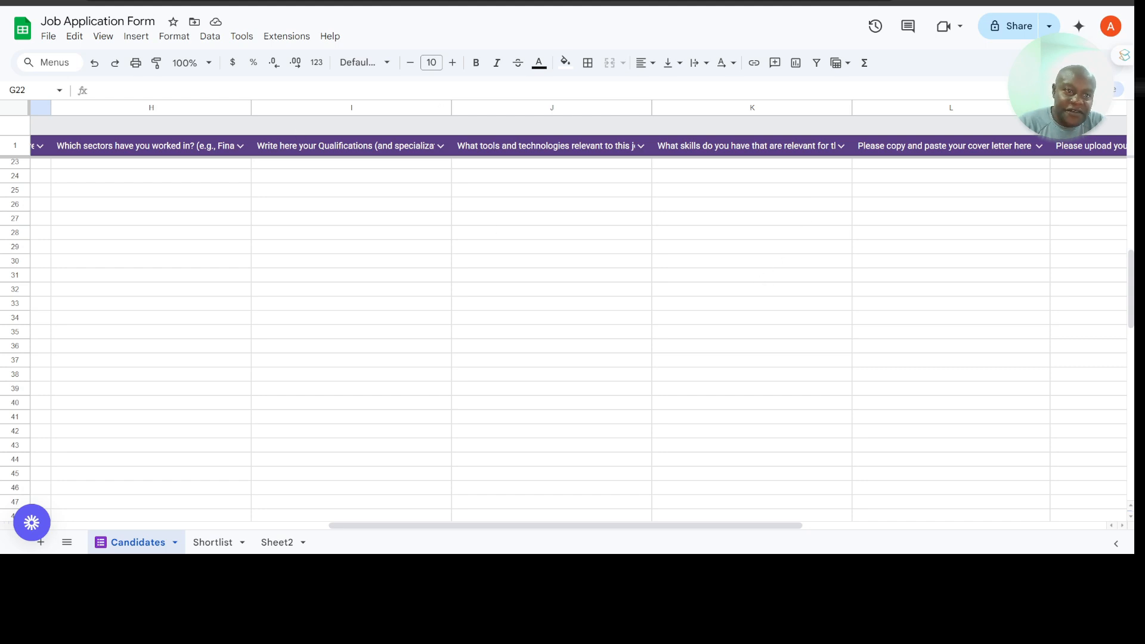
pyautogui.click(298, 2)
pyautogui.doubleClick(234, 458)
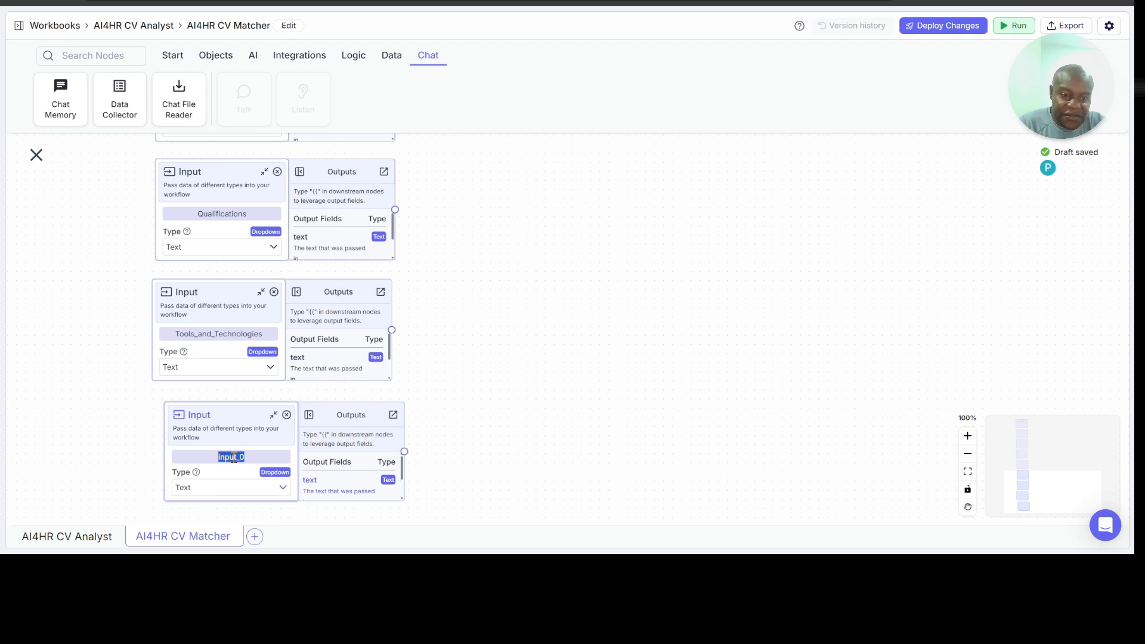
pyautogui.write('Relevant_Skills')
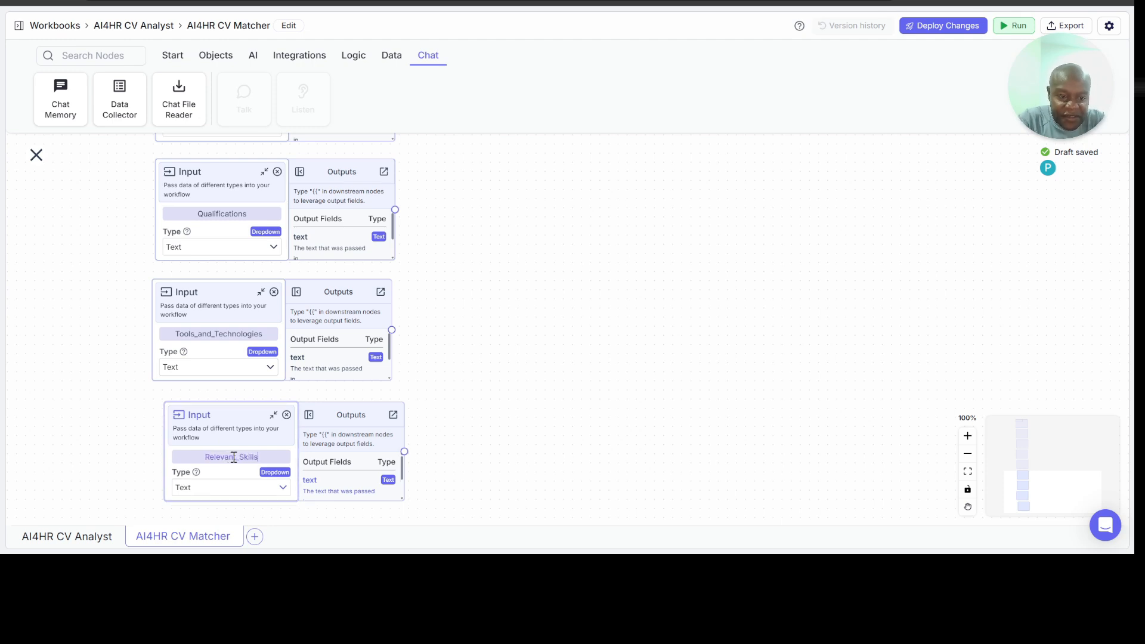
pyautogui.moveTo(236, 409); pyautogui.dragTo(217, 404)
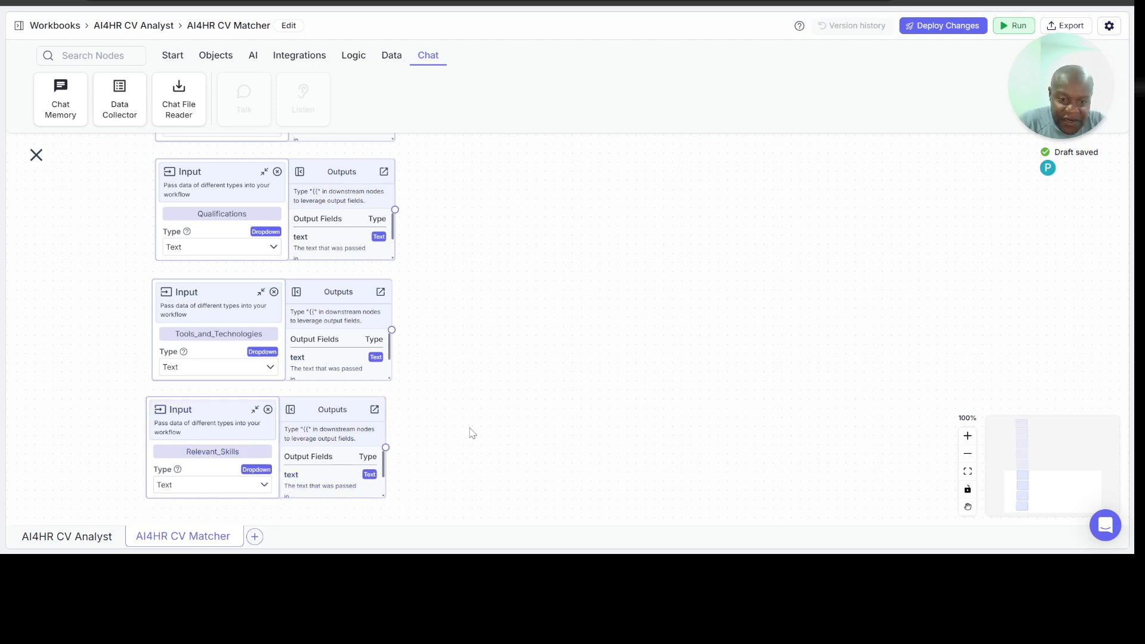
# Step: Add a text Input node below Relevant_Skills and name it Cover_Letter
pyautogui.scroll(-2, 772, 331)
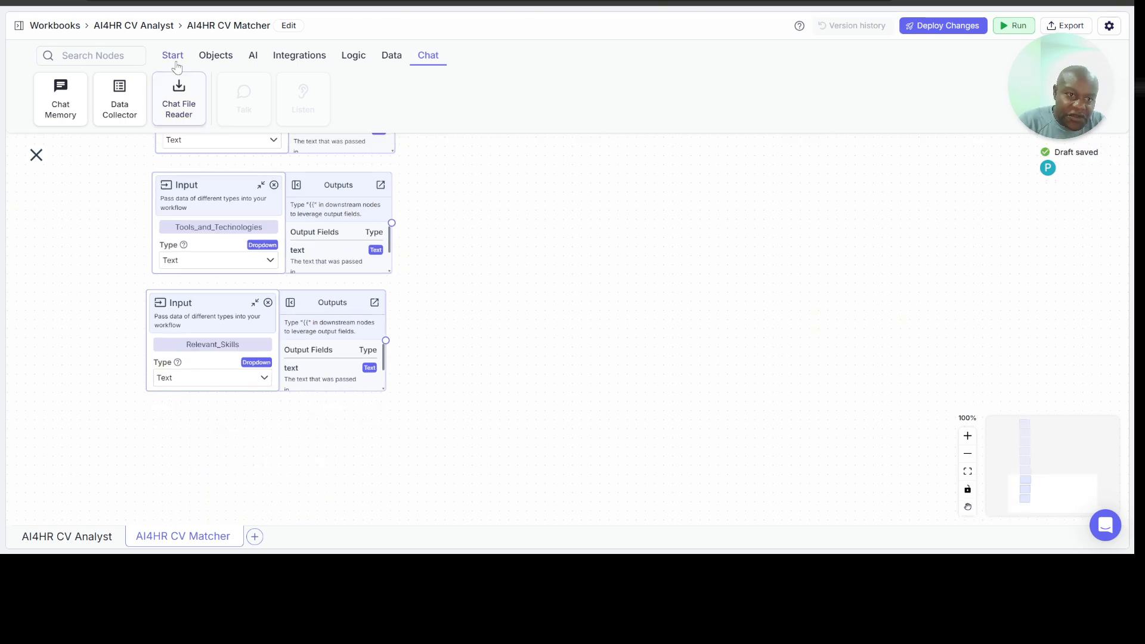
pyautogui.click(174, 62)
pyautogui.moveTo(64, 103); pyautogui.dragTo(164, 438)
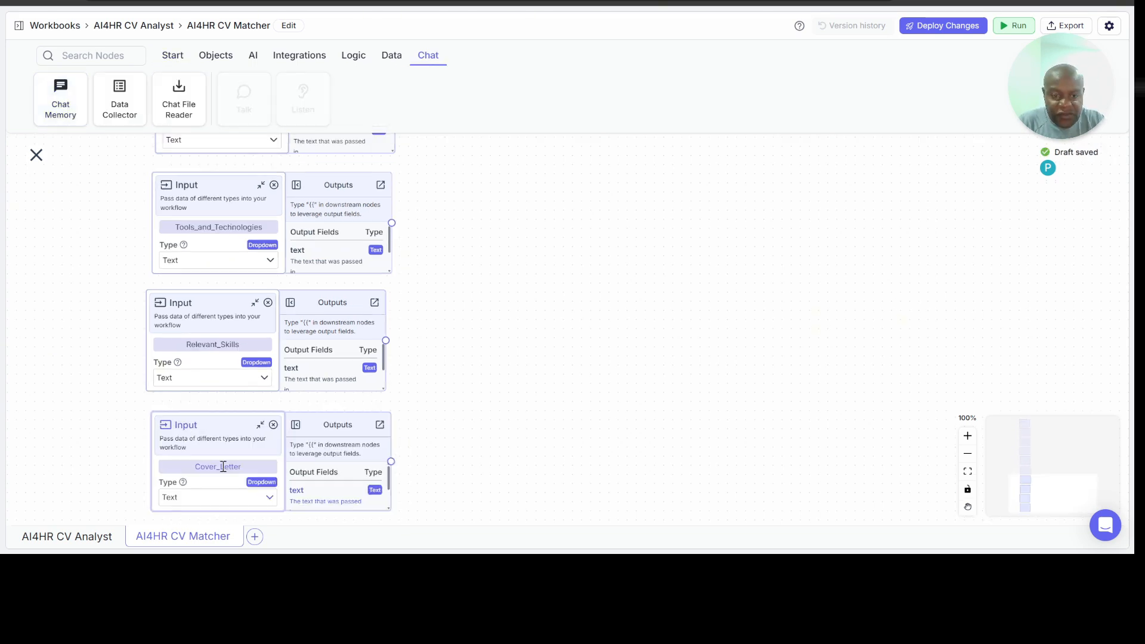
pyautogui.scroll(2, 588, 359)
pyautogui.hscroll(2, 588, 359)
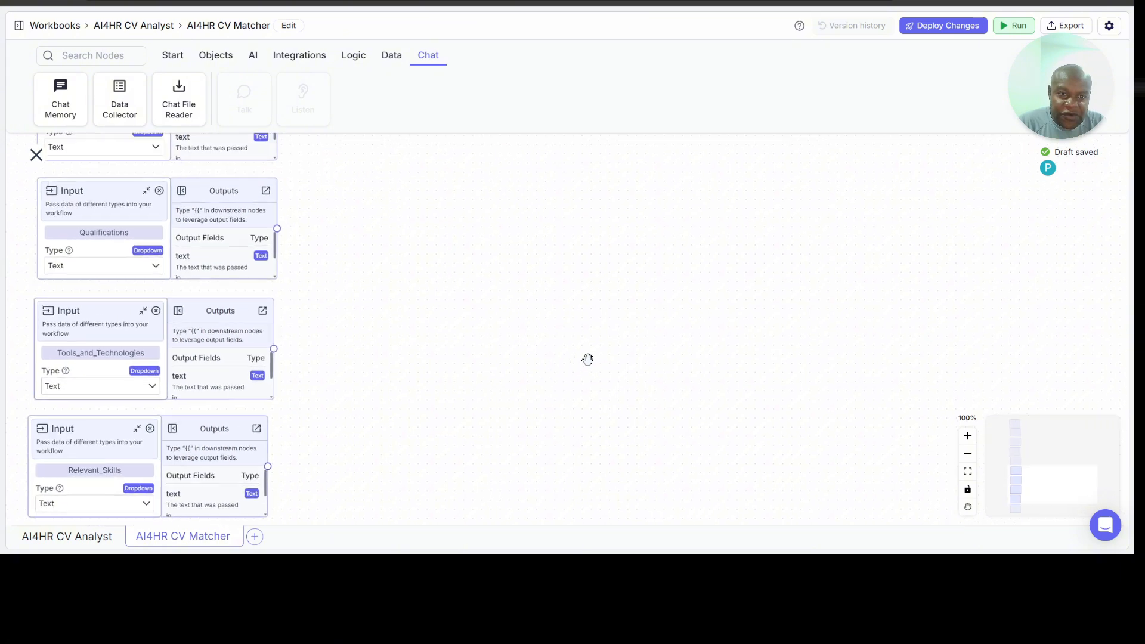
pyautogui.scroll(4, 588, 359)
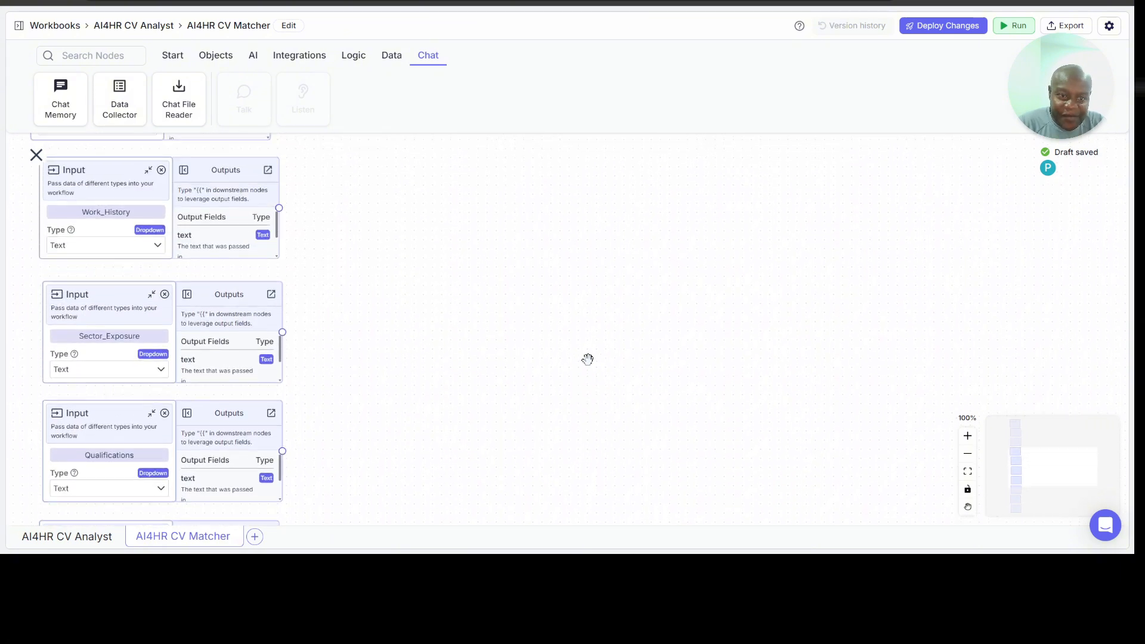
pyautogui.scroll(1, 588, 359)
pyautogui.hscroll(-1, 588, 359)
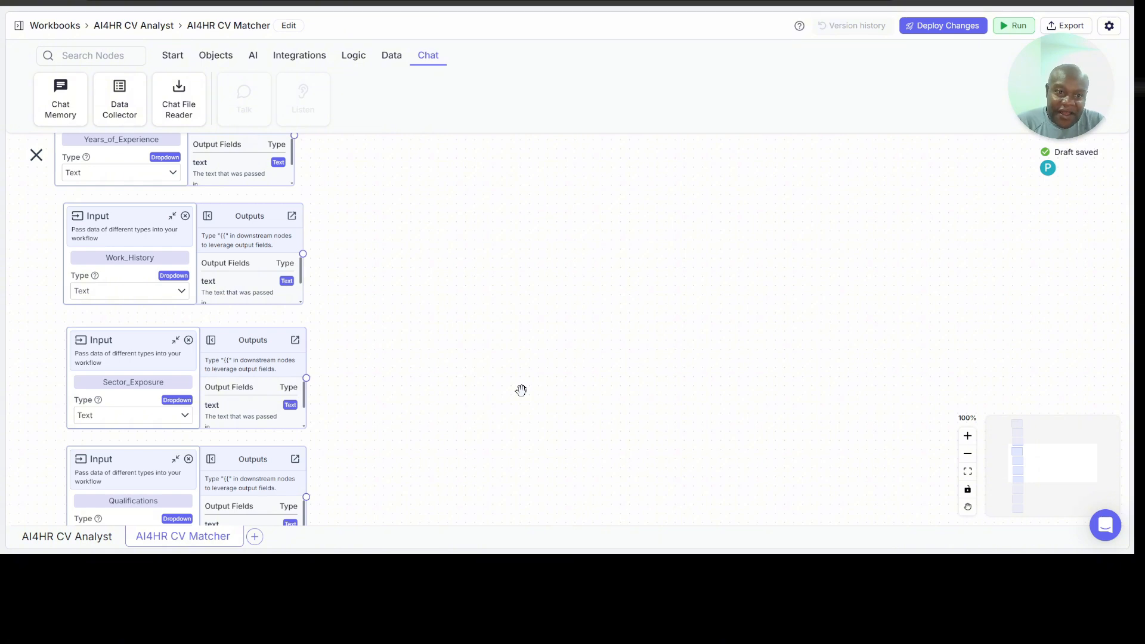
# Step: Add a text Input node below Cover_Letter and align it with the column of Input nodes
pyautogui.scroll(2, 509, 366)
pyautogui.scroll(-9, 509, 367)
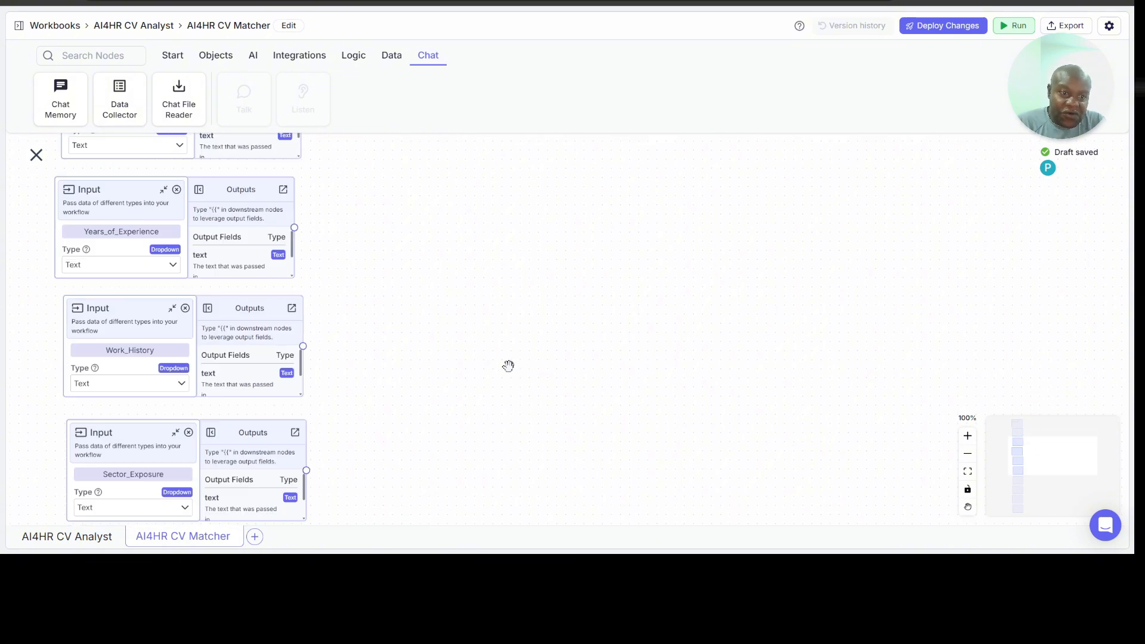
pyautogui.scroll(-3, 508, 366)
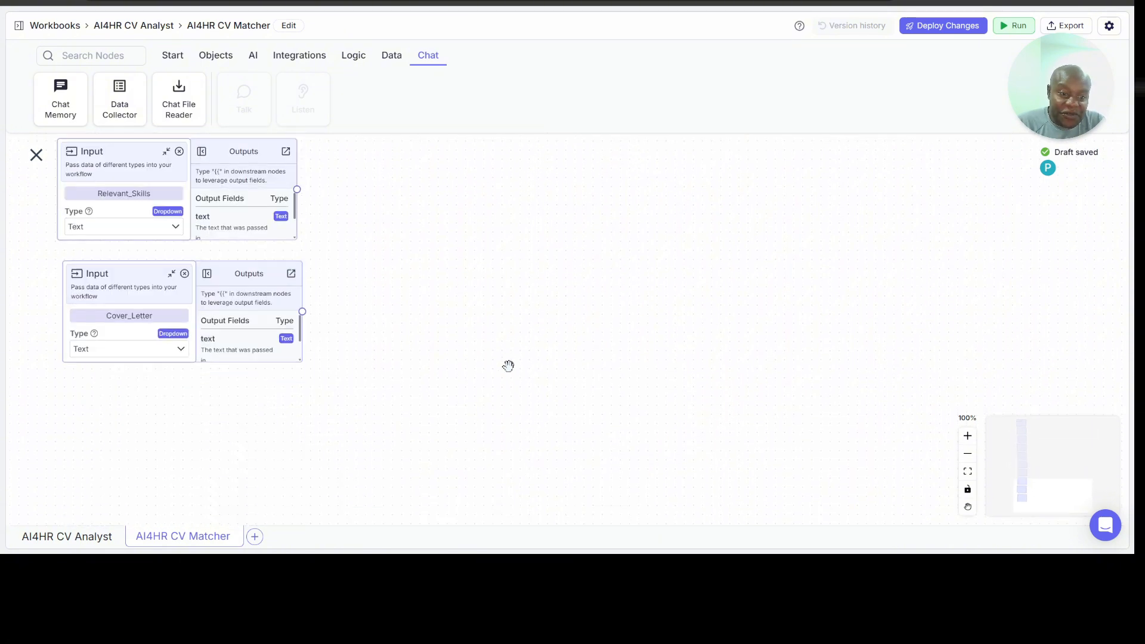
pyautogui.click(172, 56)
pyautogui.moveTo(54, 97); pyautogui.dragTo(84, 425)
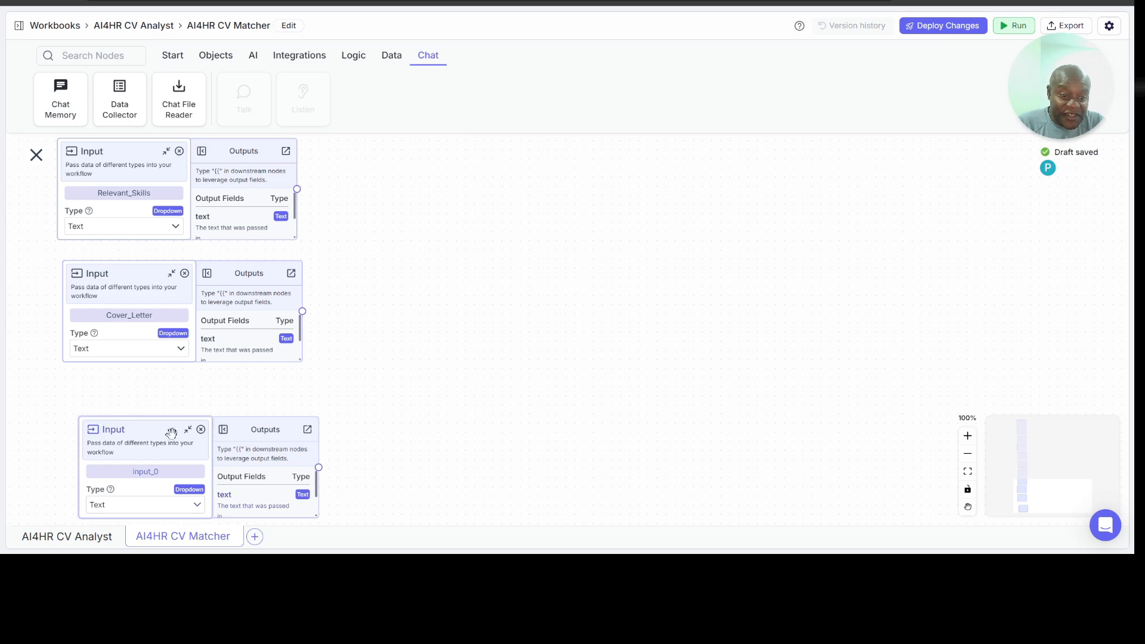
pyautogui.moveTo(167, 432); pyautogui.dragTo(153, 406)
# Step: Review the existing Input nodes and name the lowest one Job_Description
pyautogui.scroll(10, 455, 318)
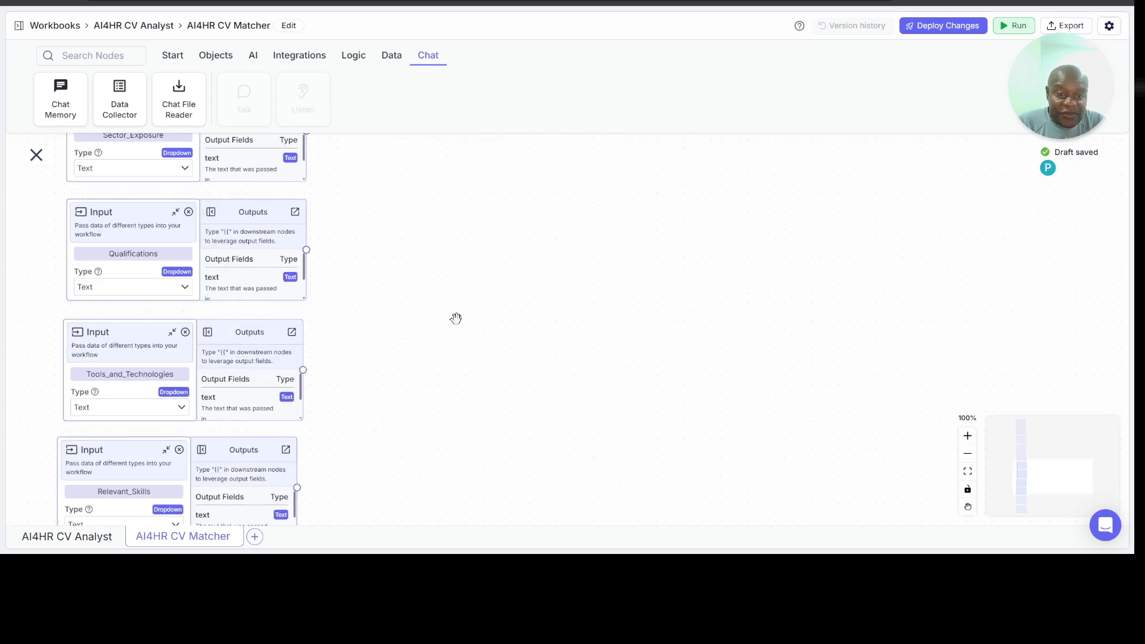
pyautogui.scroll(5, 456, 319)
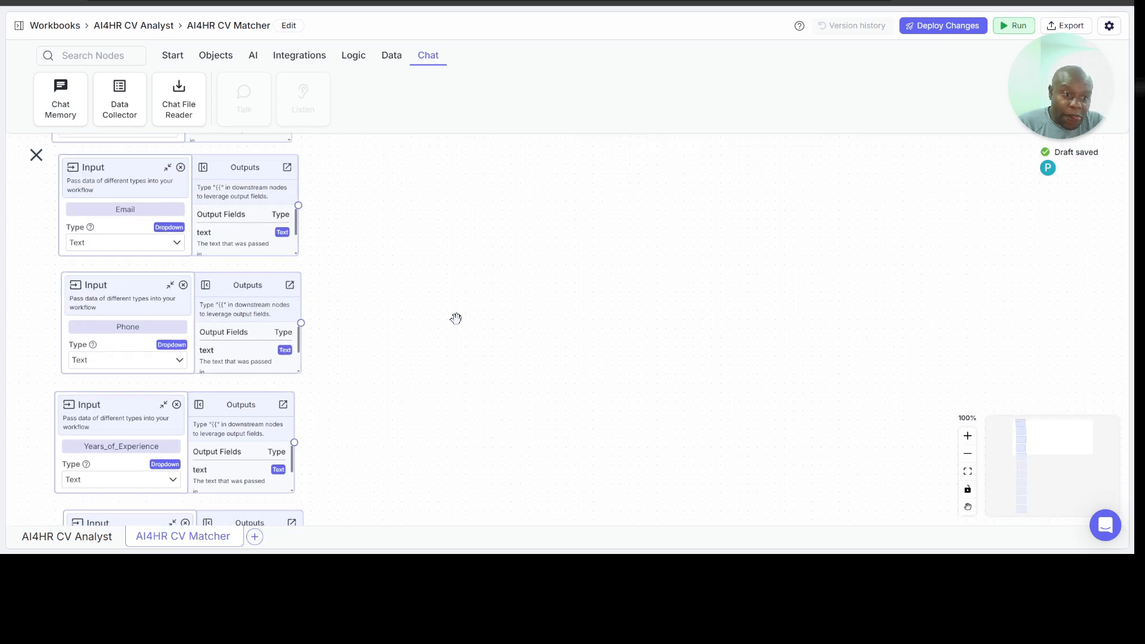
pyautogui.scroll(-6, 455, 318)
pyautogui.scroll(-10, 456, 319)
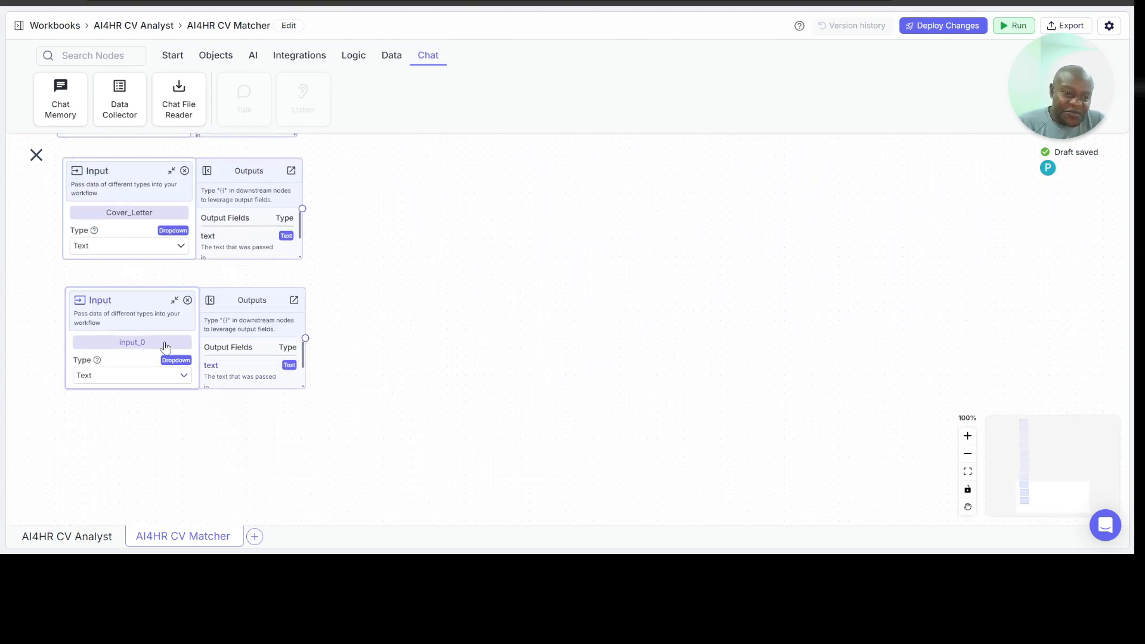
pyautogui.click(165, 341)
pyautogui.hotkey('ctrl', 'a')
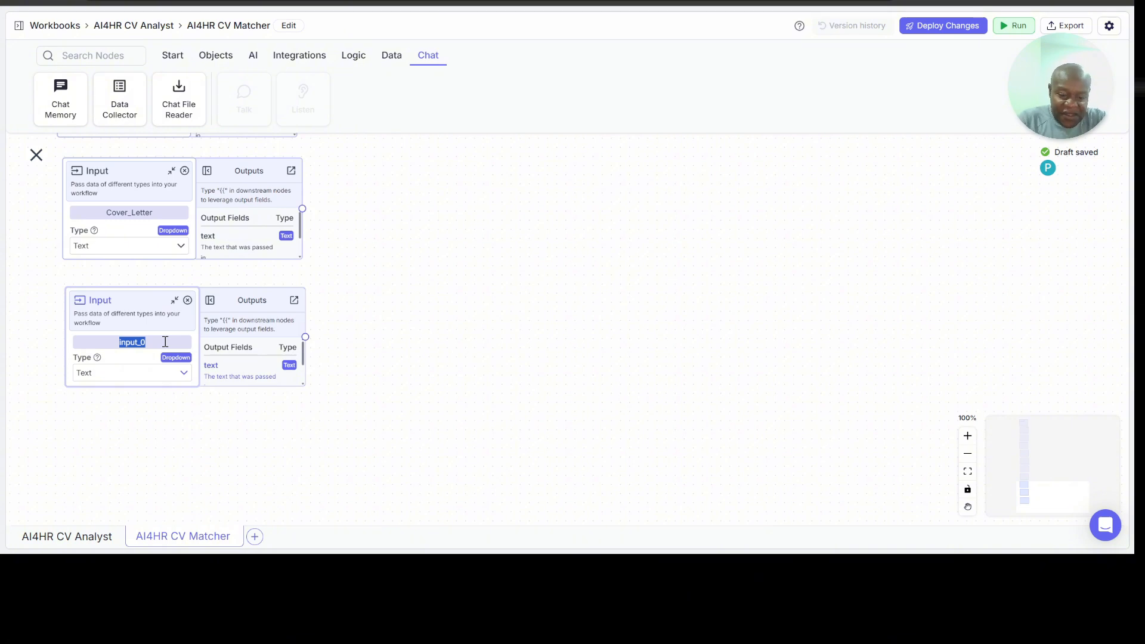
pyautogui.write('Job_Description')
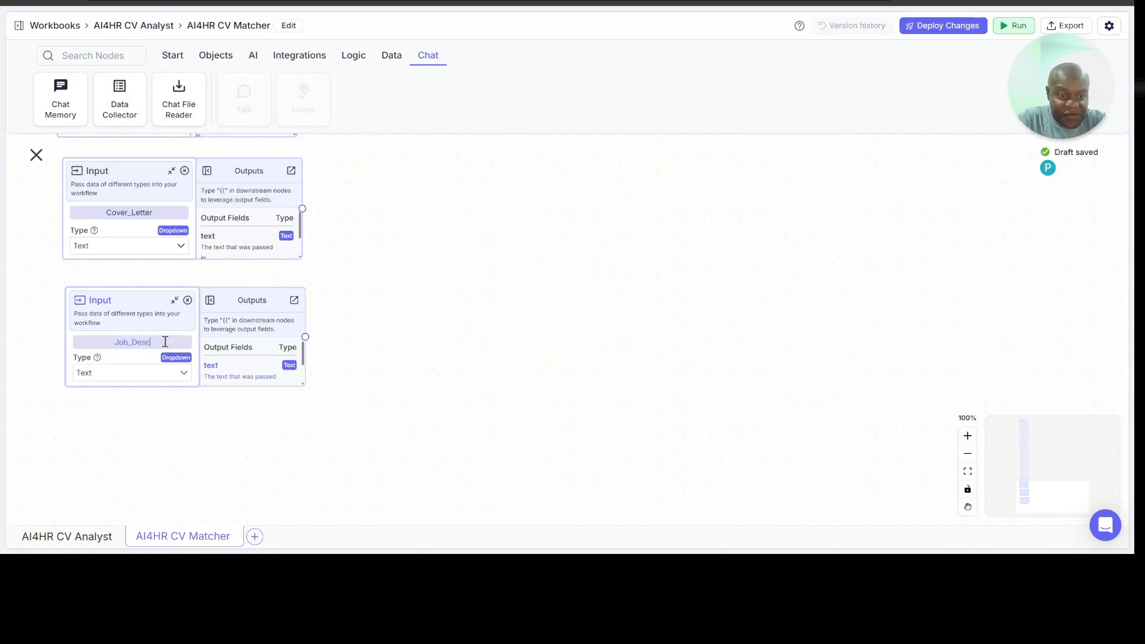
pyautogui.click(478, 288)
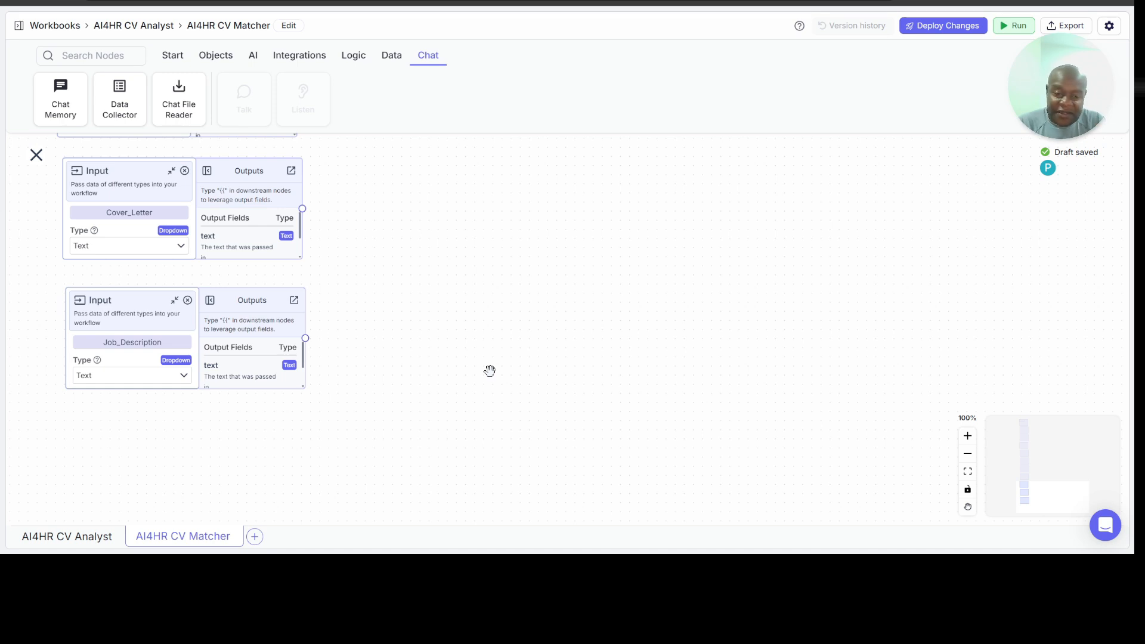
# Step: Add an OpenAI node to the right of the column of Input nodes, beside Qualifications and Tools_and_Technologies
pyautogui.scroll(4, 489, 371)
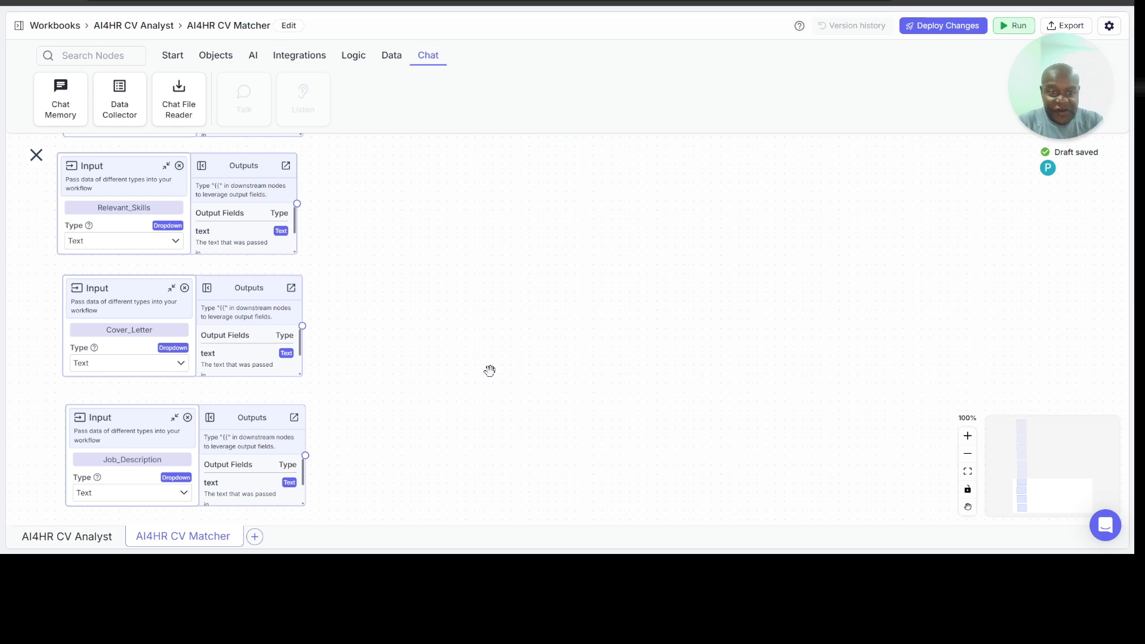
pyautogui.scroll(2, 489, 370)
pyautogui.scroll(5, 489, 371)
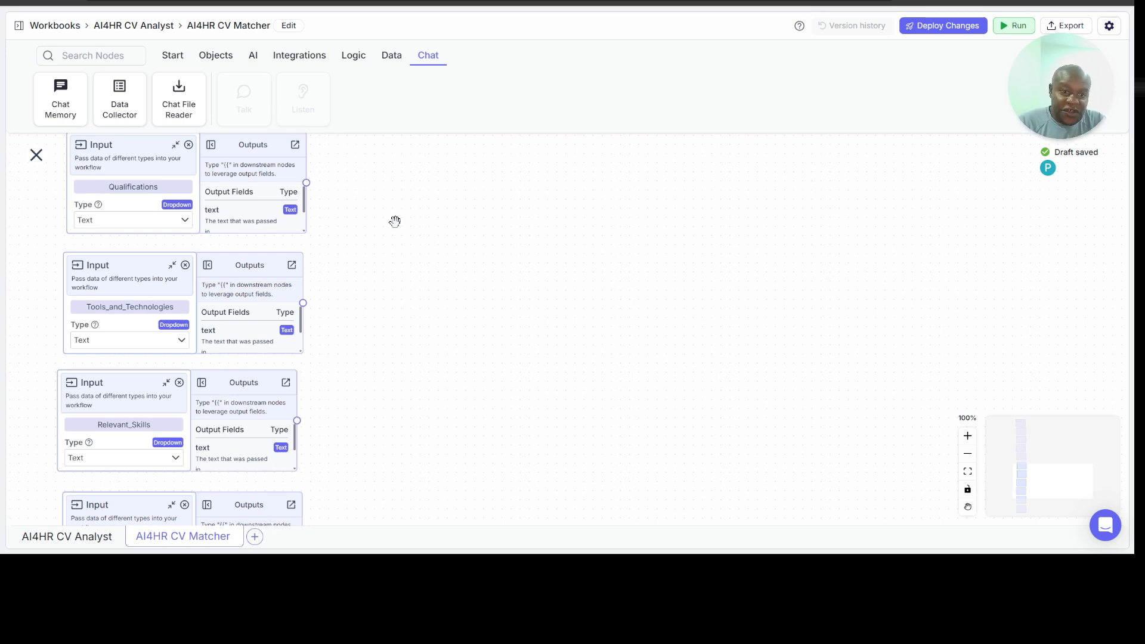
pyautogui.click(253, 58)
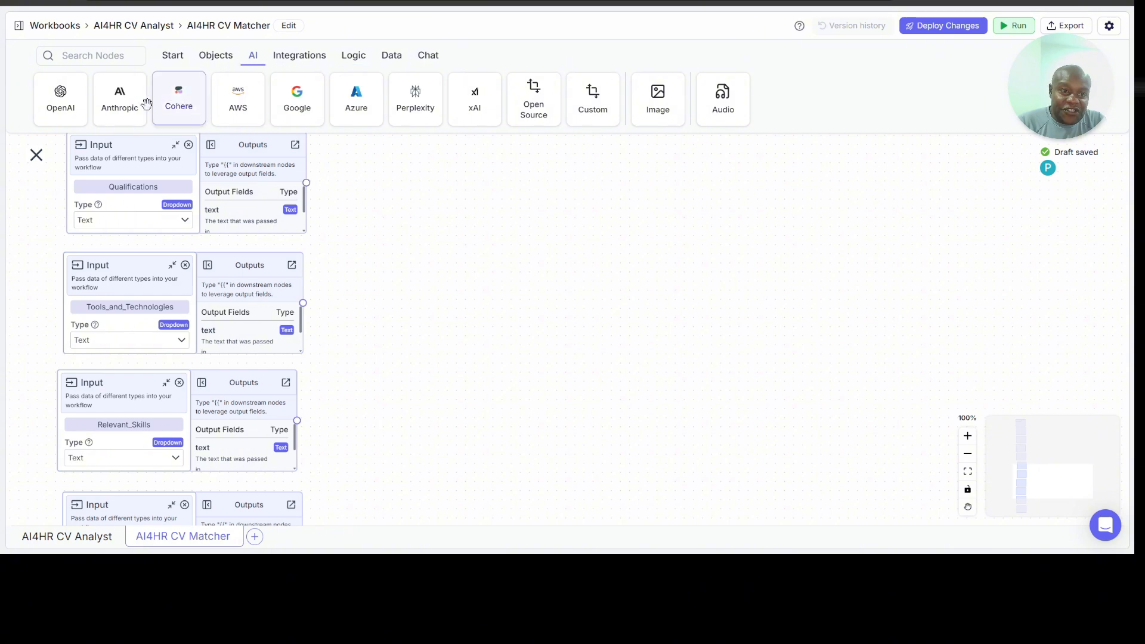
pyautogui.moveTo(60, 93); pyautogui.dragTo(557, 259)
pyautogui.moveTo(661, 261); pyautogui.dragTo(630, 223)
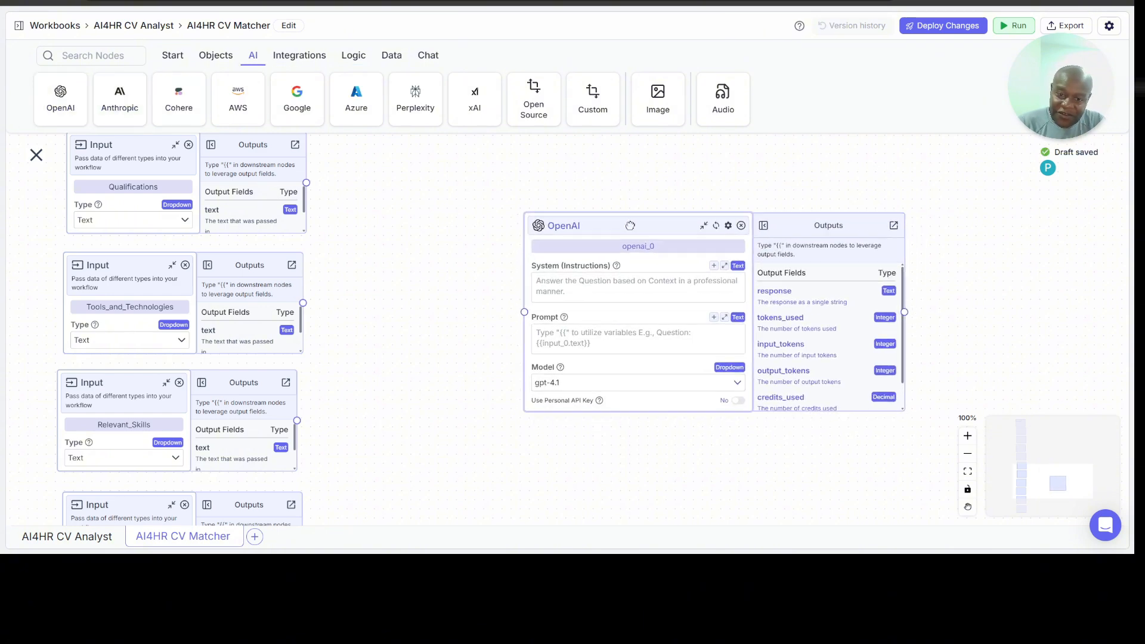
# Step: Name the OpenAI node Candidate_Screener and move it slightly farther from the Input nodes
pyautogui.doubleClick(665, 245)
pyautogui.write('Mat')
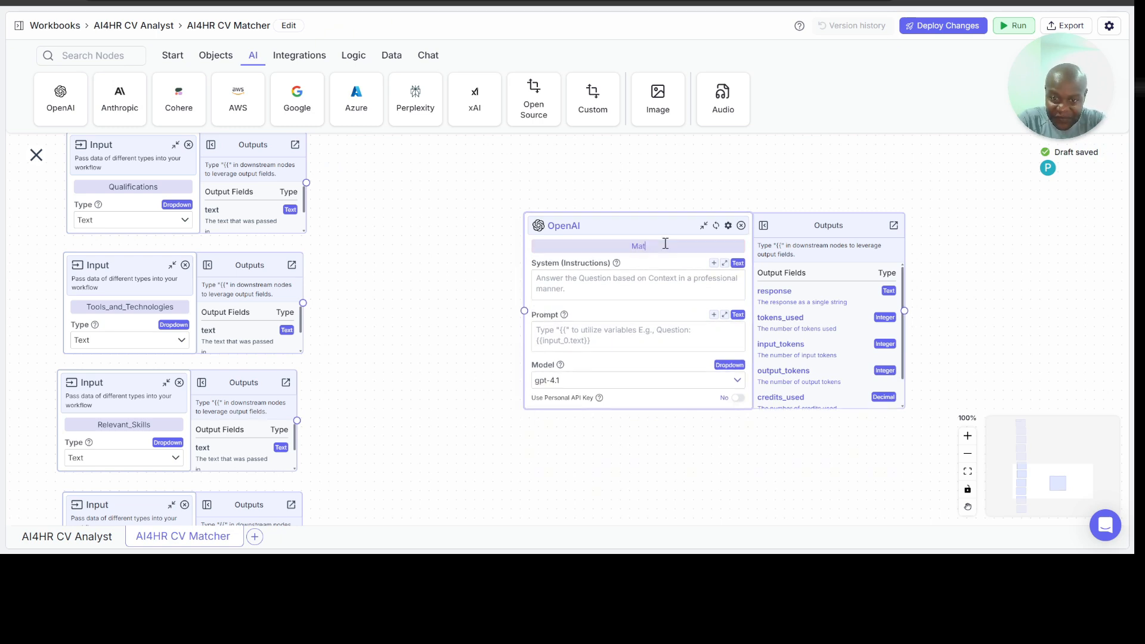
pyautogui.hotkey('ctrl', 'a')
pyautogui.write('Candidate_Screener')
pyautogui.click(789, 169)
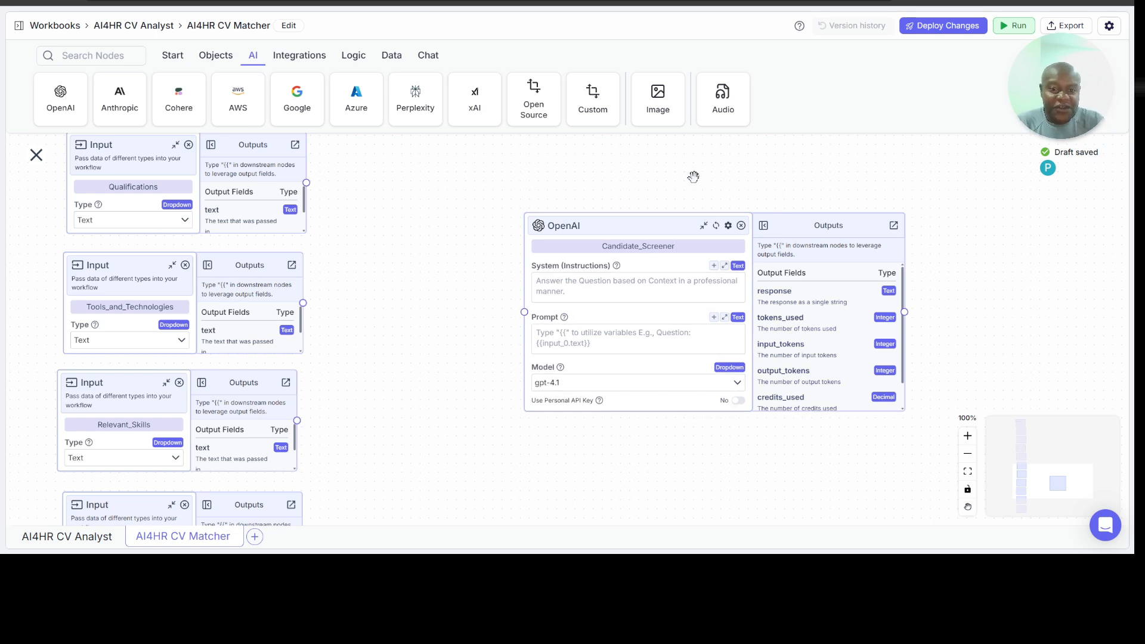
pyautogui.moveTo(661, 226); pyautogui.dragTo(713, 209)
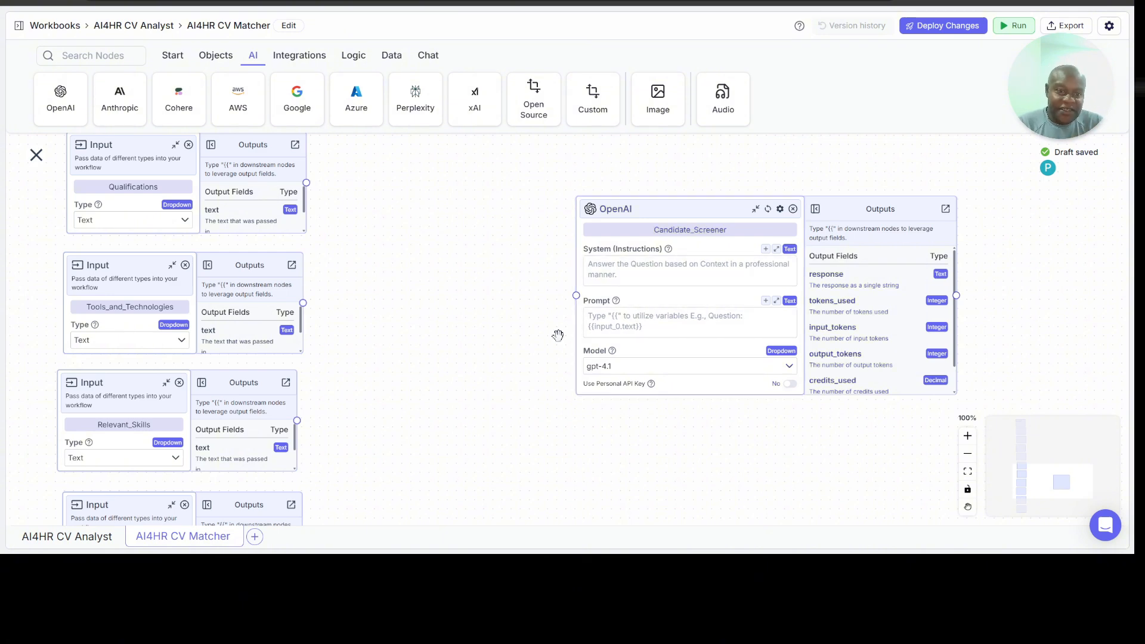
# Step: Fill Candidate_Screener's System instructions with the prepared HR talent-matching prompt, covering job description parsing, 0-5 criterion scoring, match_percentage, reasoning and JSON output
pyautogui.scroll(1, 498, 143)
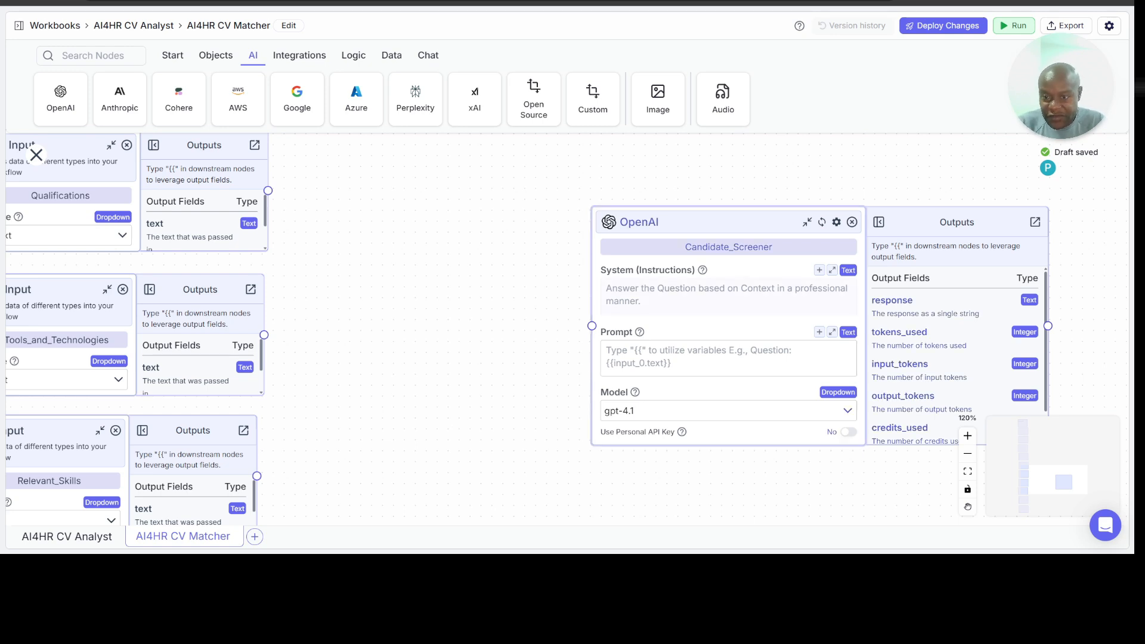
pyautogui.click(832, 270)
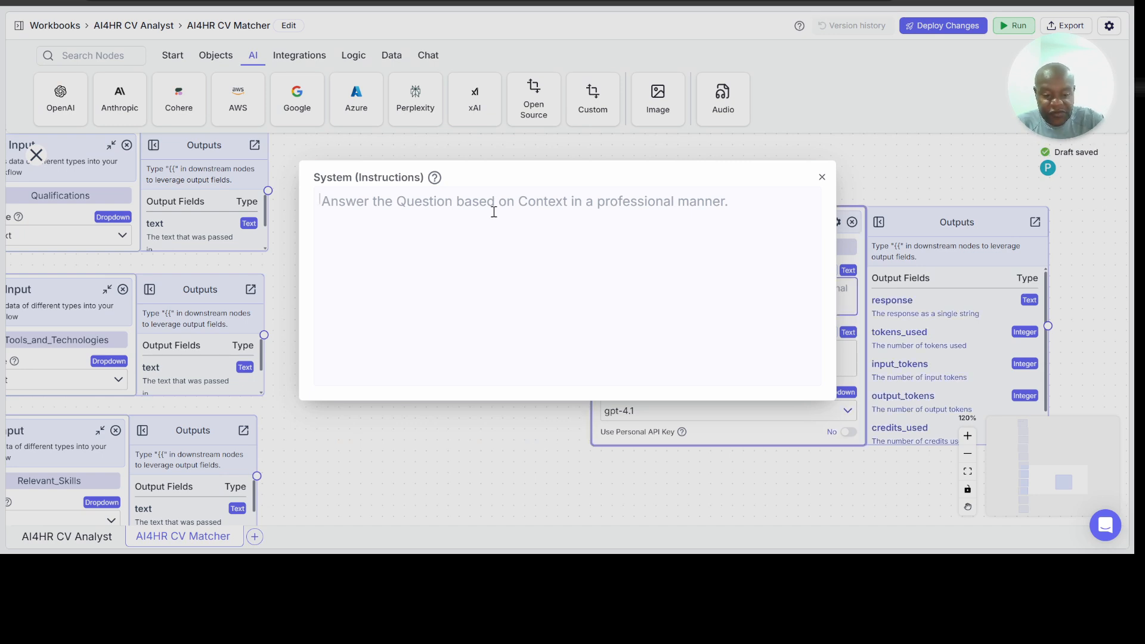
pyautogui.write('You are an impartial HR talent-matching engine. Return only valid JSON that exactly follows the schema provided.  Use the following to make the assessment: Candidate Name, Experience, Work History, Sector Exposure, Qualifications, Tools and Technologies, Skills and Cover Letter.   Tasks  Parse Job Description to extract: • all stated duties/KRAs • required sector • required qualifications • min years • required tools • required skills. Where there is no information, state "No information"  Score every criterion 0-5 using the rubric: 0 =no evidence, 1 = weak, 3 = partial, 5 = strong direct match. Quote precise evidence (max 50 words per evidence field).  Compute the total score for all the criteria and provide an overall match percentage in the match_percentage field.  Additionally, output a summary of reasoning from the precise evidence generated, on why they are a fit in the reason field  Output a single JSON object in the schema.')
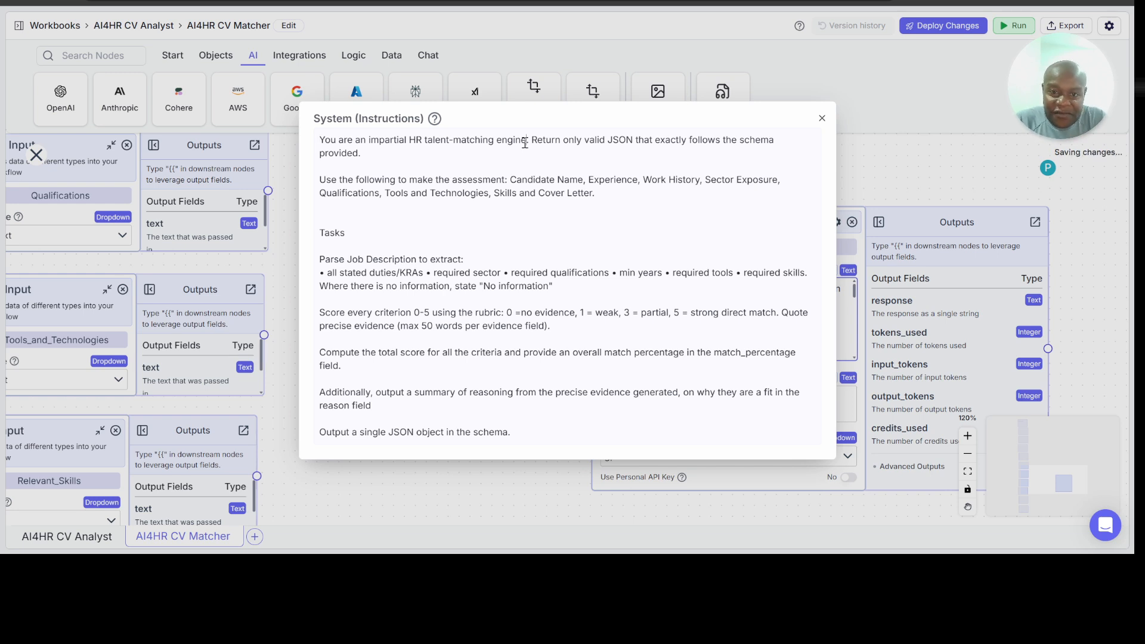
# Step: Read through the System instructions, following the list of items to extract from the job description
pyautogui.click(525, 143)
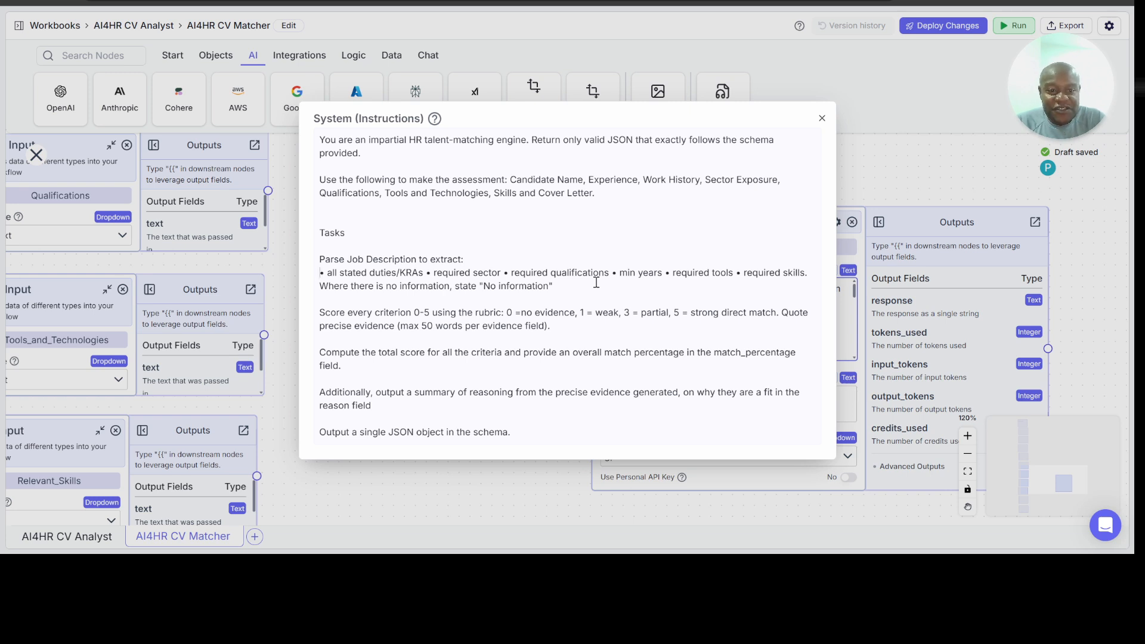
pyautogui.press('Right')
pyautogui.press('Right')
pyautogui.press('Right')
pyautogui.press('Right')
pyautogui.press('Right')
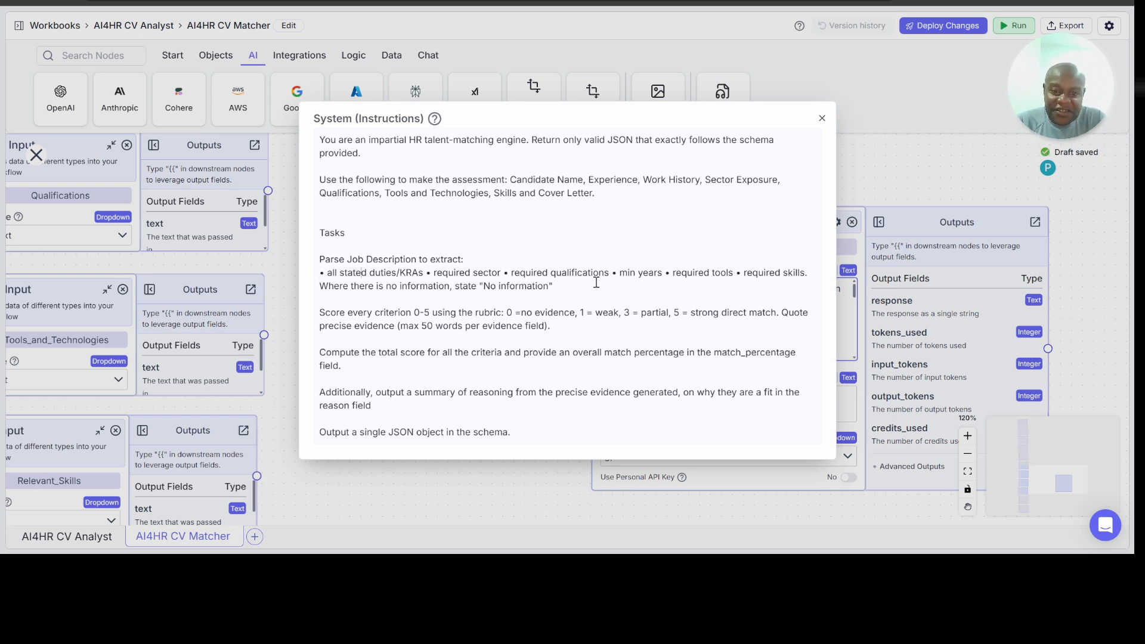
pyautogui.press('Right')
pyautogui.press('Right')
pyautogui.press('Right')
pyautogui.press('Right')
pyautogui.press('Right')
pyautogui.press('Right')
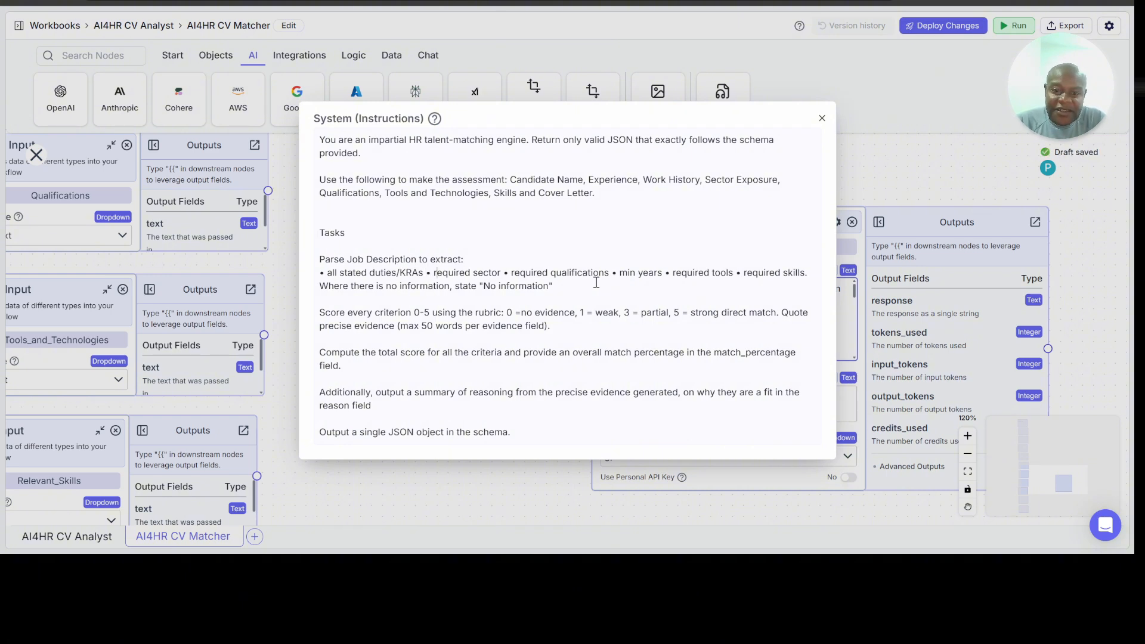
pyautogui.press('Right')
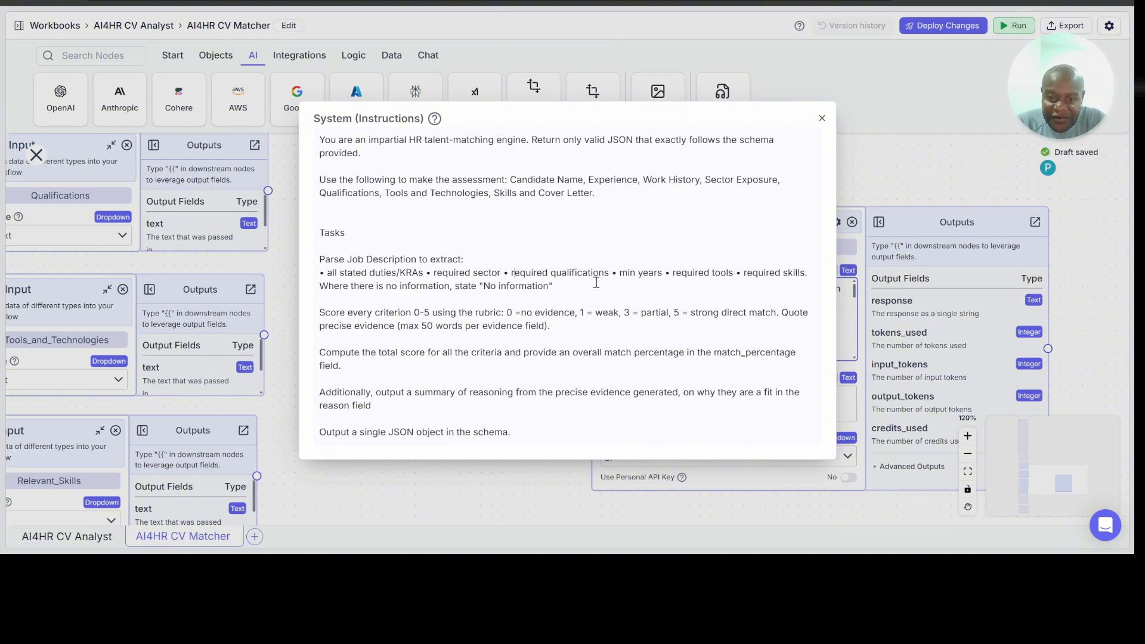
pyautogui.press('Right')
pyautogui.press('Right')
pyautogui.press('Right')
pyautogui.press('Right')
pyautogui.press('Right')
pyautogui.press('Right')
pyautogui.press('Right')
pyautogui.press('Right')
pyautogui.press('Right')
pyautogui.press('Right')
pyautogui.press('Right')
pyautogui.press('Right')
pyautogui.press('Right')
pyautogui.press('Right')
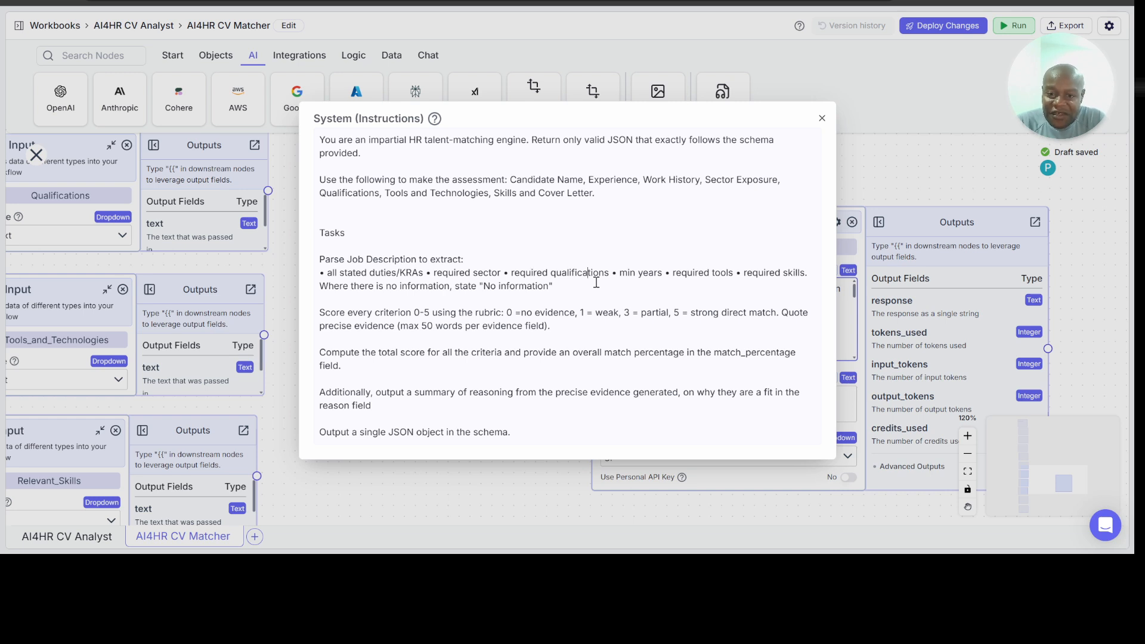
pyautogui.press('Right')
pyautogui.press('Right')
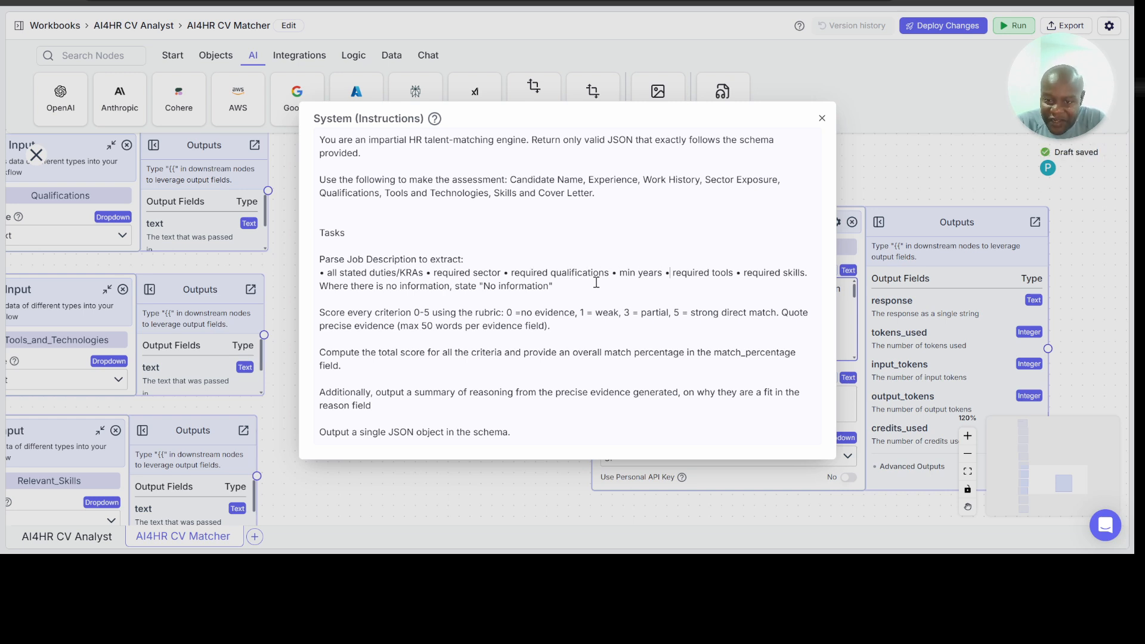
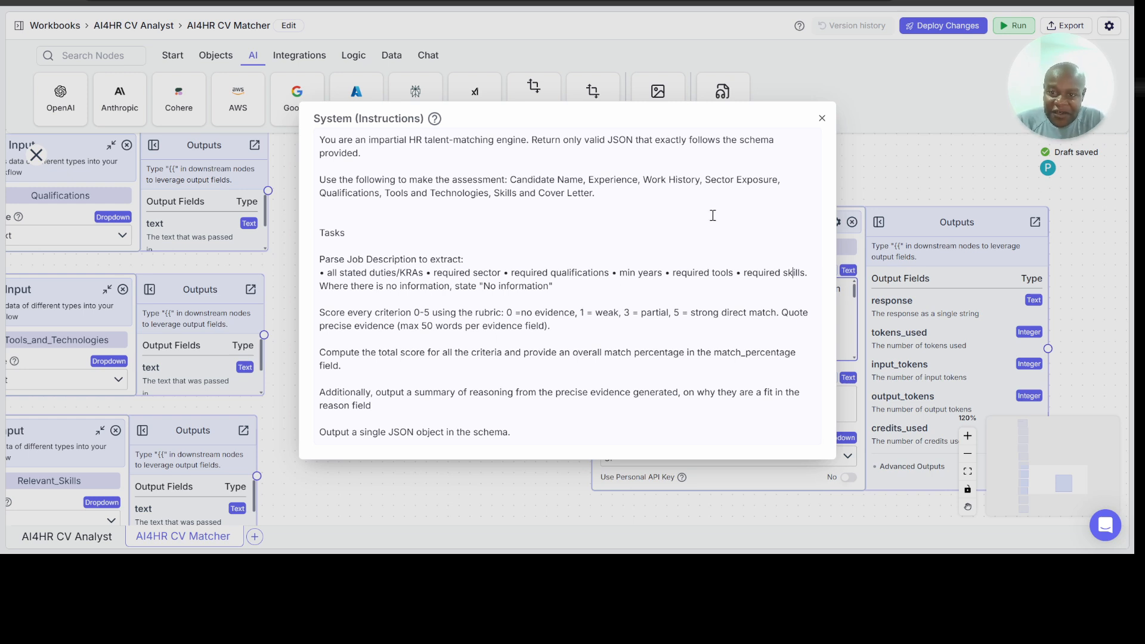
# Step: Close the System instructions and move the Candidate_Screener node up beside the Years_of_Experience and Work_History Input nodes
pyautogui.click(822, 119)
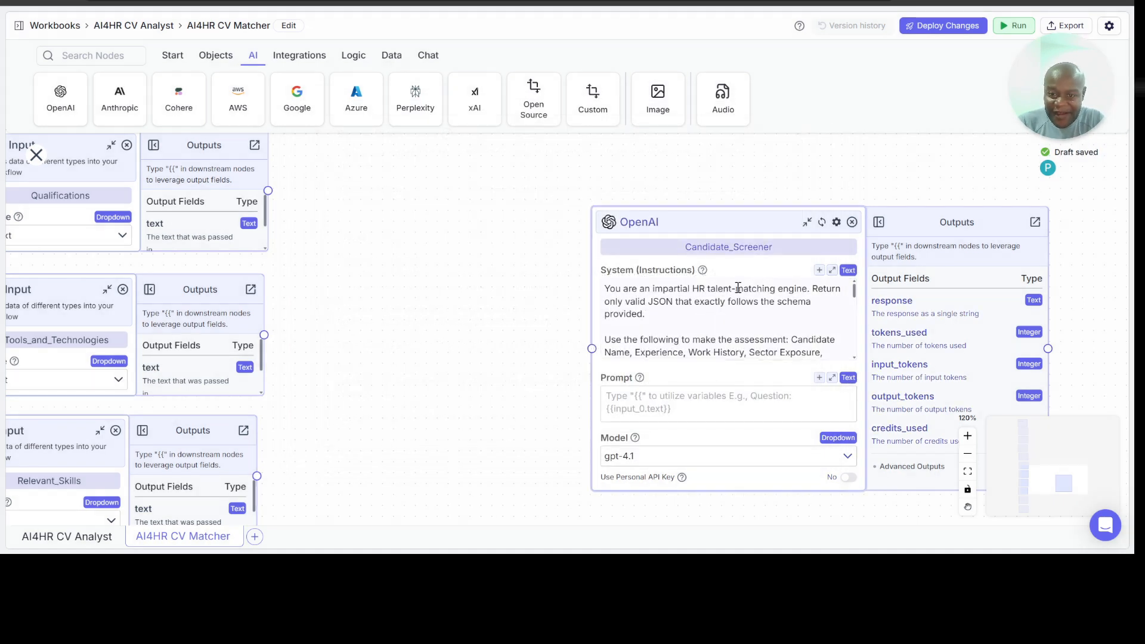
pyautogui.click(659, 410)
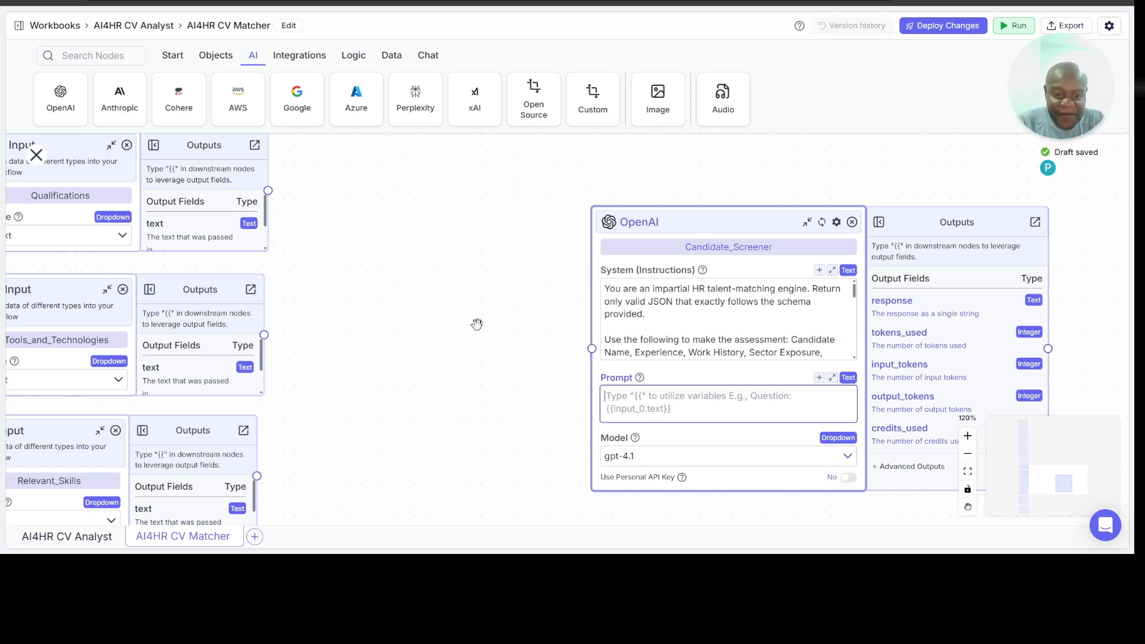
pyautogui.scroll(3, 477, 324)
pyautogui.scroll(3, 477, 324)
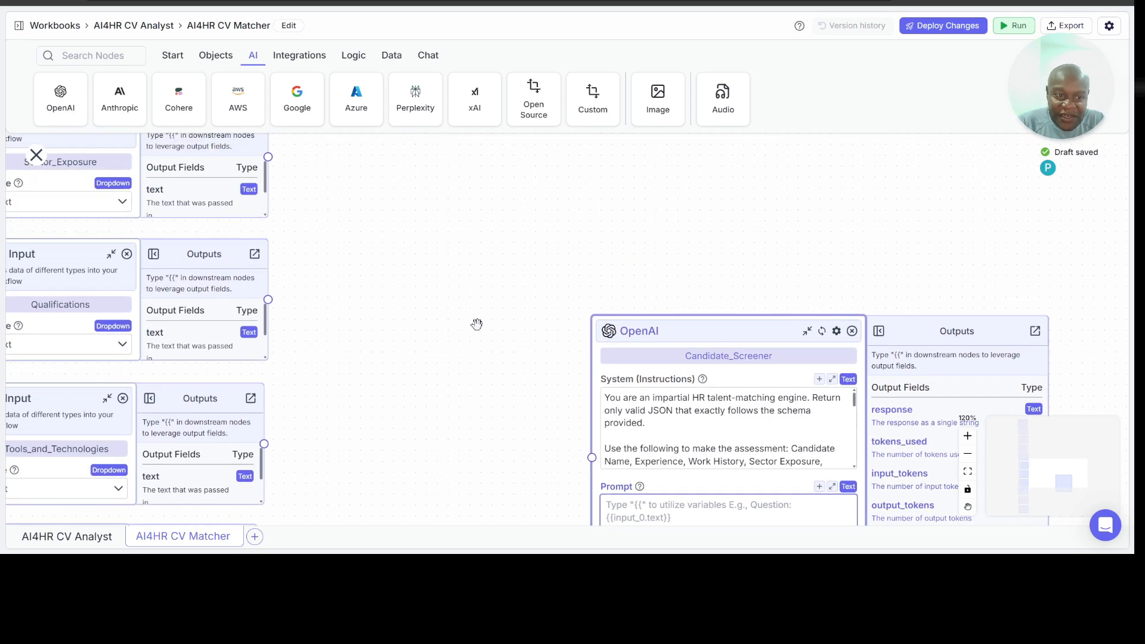
pyautogui.moveTo(659, 396); pyautogui.dragTo(512, 271)
pyautogui.scroll(9, 348, 242)
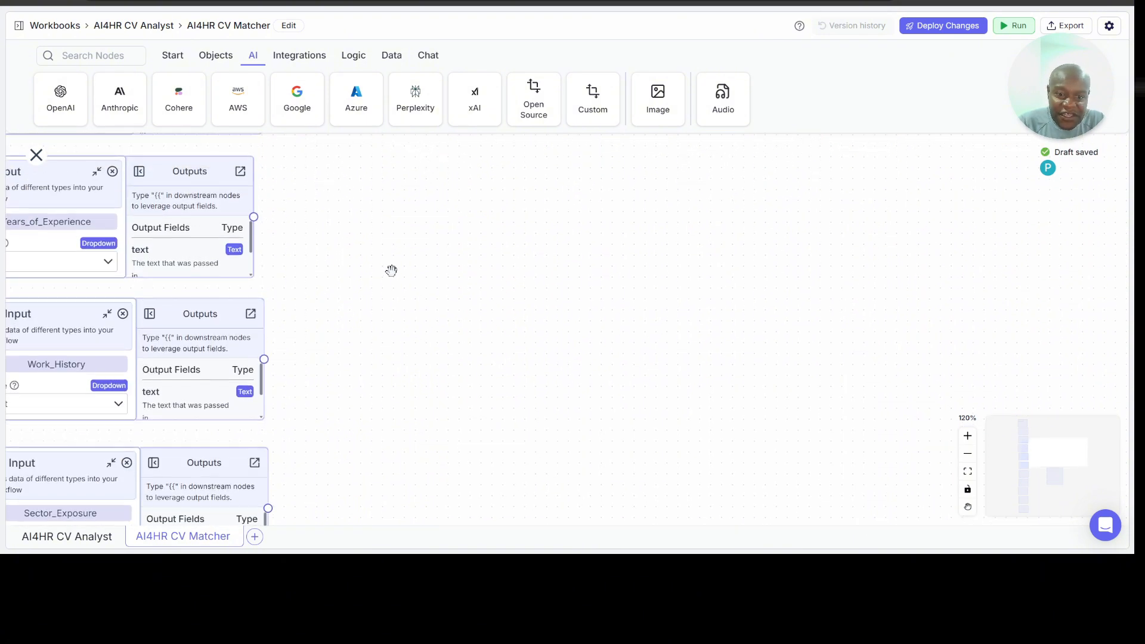
pyautogui.hscroll(-3, 391, 268)
pyautogui.scroll(-3, 518, 286)
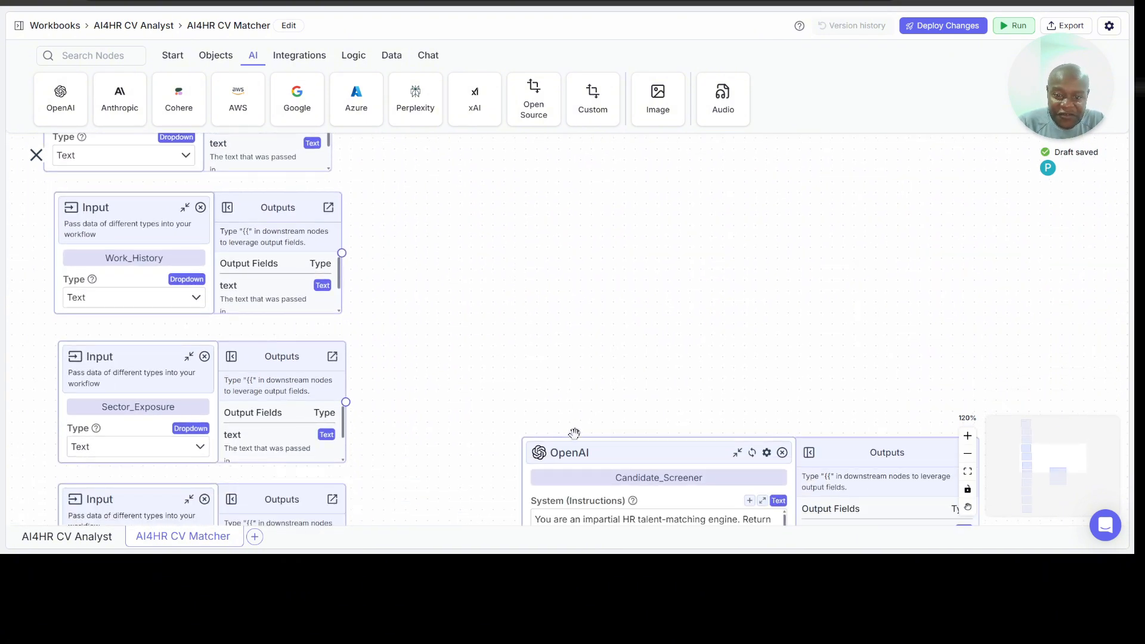
pyautogui.moveTo(580, 447); pyautogui.dragTo(577, 237)
pyautogui.scroll(4, 597, 189)
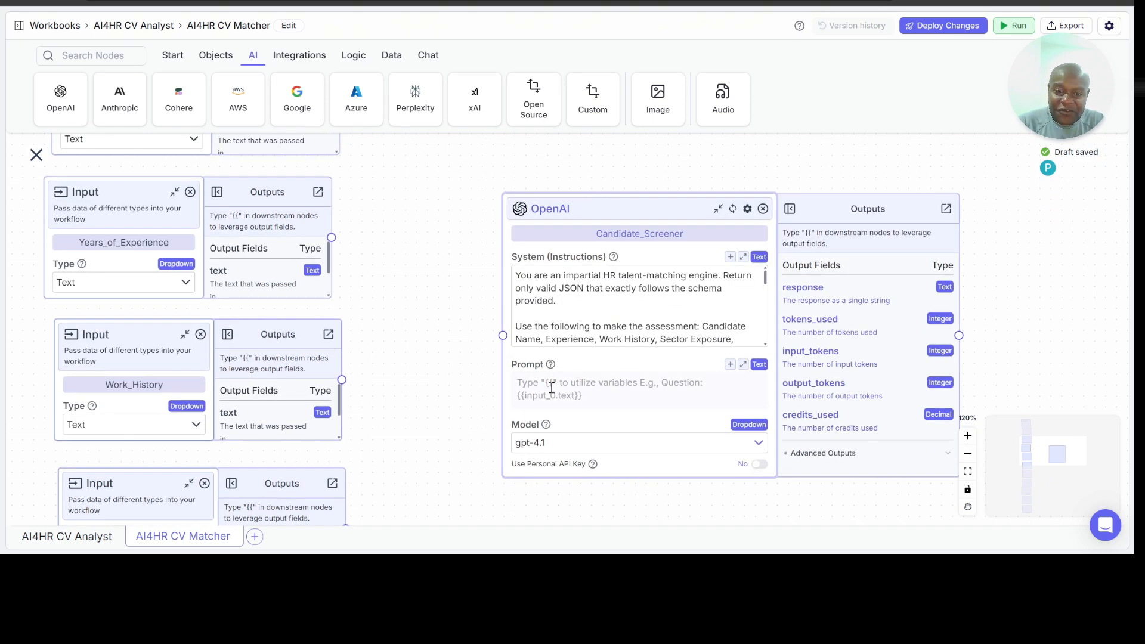
# Step: Insert the Name input's text output as a variable in Candidate_Screener's Prompt
pyautogui.click(551, 389)
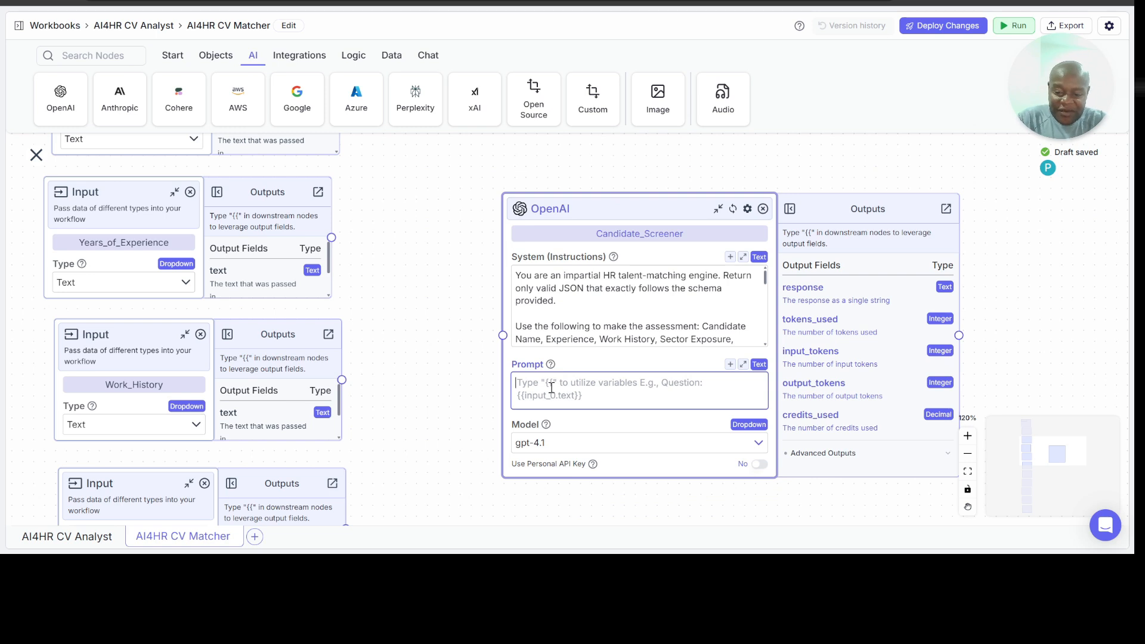
pyautogui.write('{{')
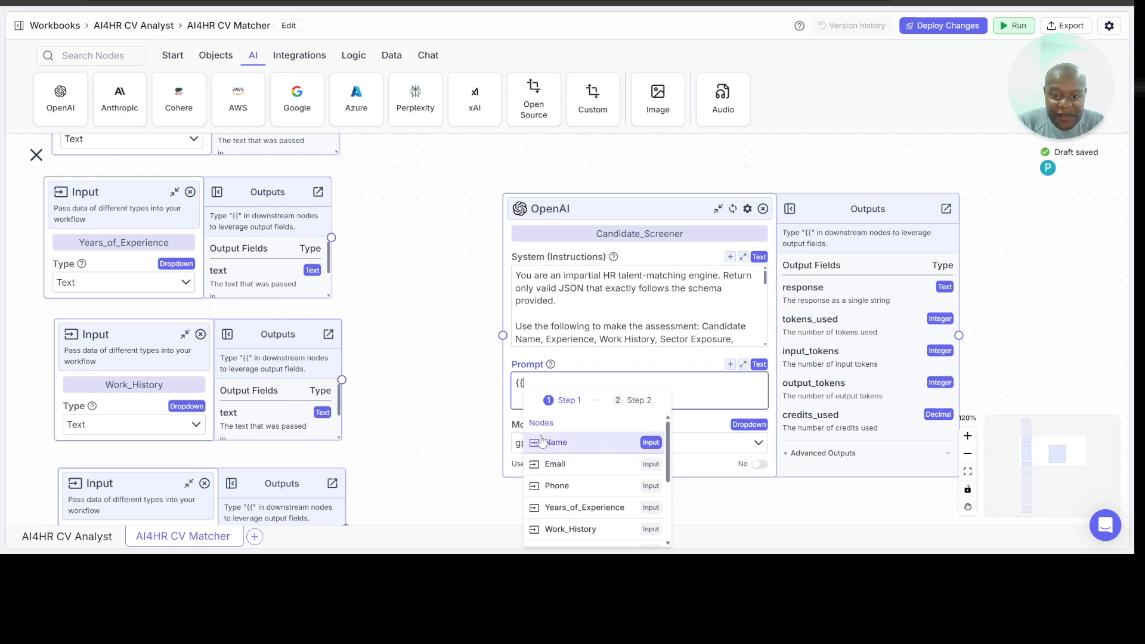
pyautogui.scroll(-1, 618, 440)
pyautogui.scroll(-2, 618, 440)
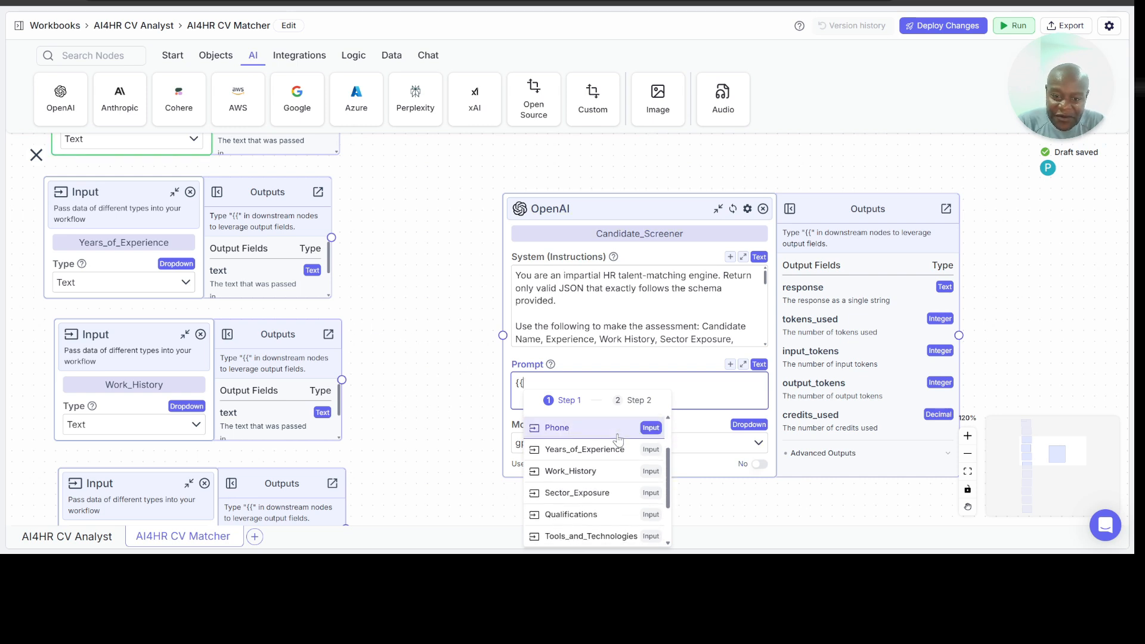
pyautogui.scroll(1, 619, 440)
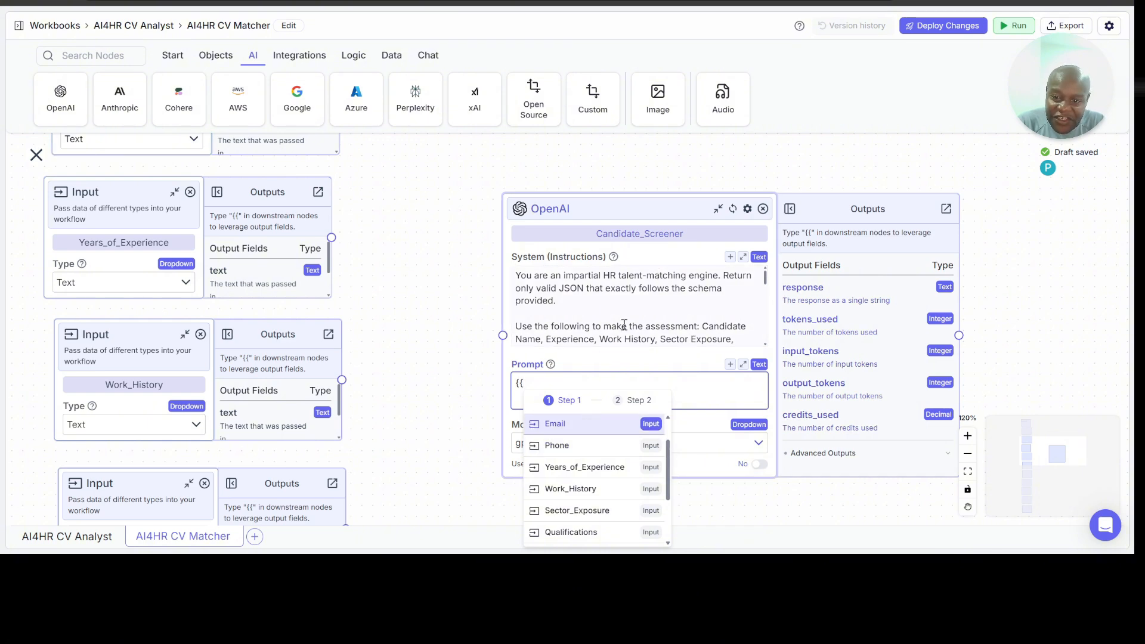
pyautogui.scroll(-1, 624, 325)
pyautogui.scroll(1, 590, 430)
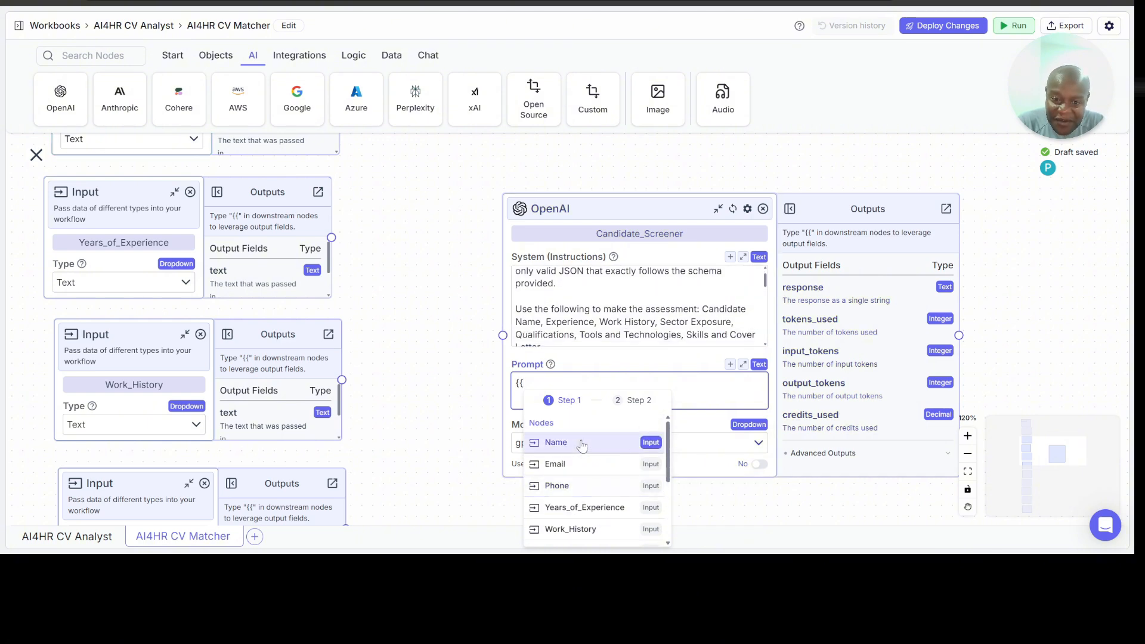
pyautogui.click(590, 442)
pyautogui.click(585, 507)
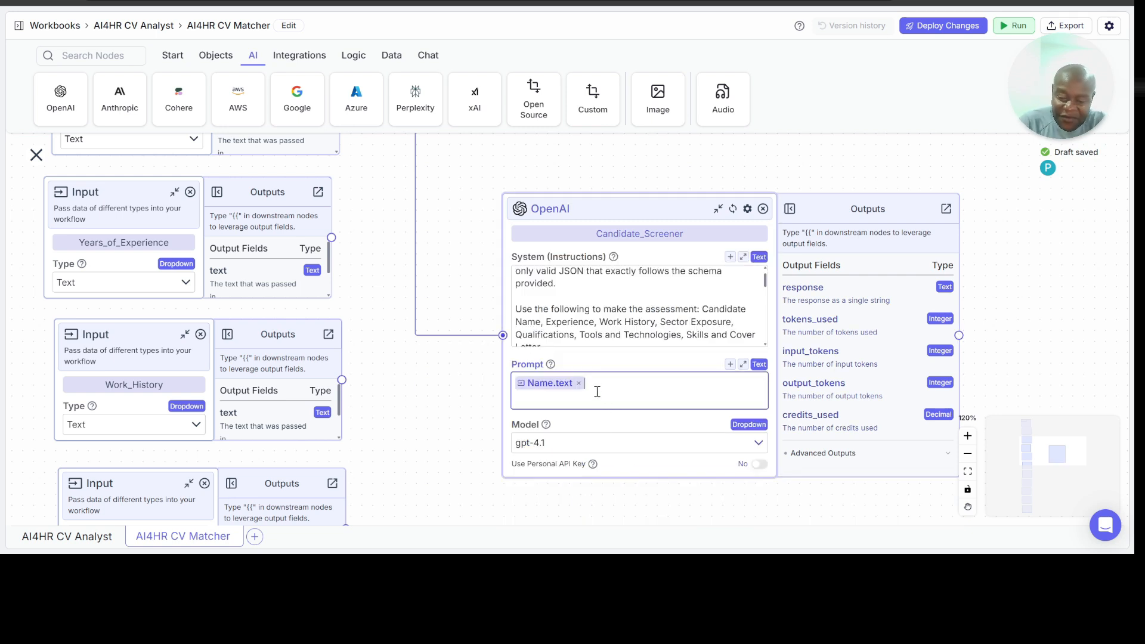
# Step: Add the label "Name:" on its own line above the Name.text variable and start a new line below the variable
pyautogui.press('Left')
pyautogui.press('Right')
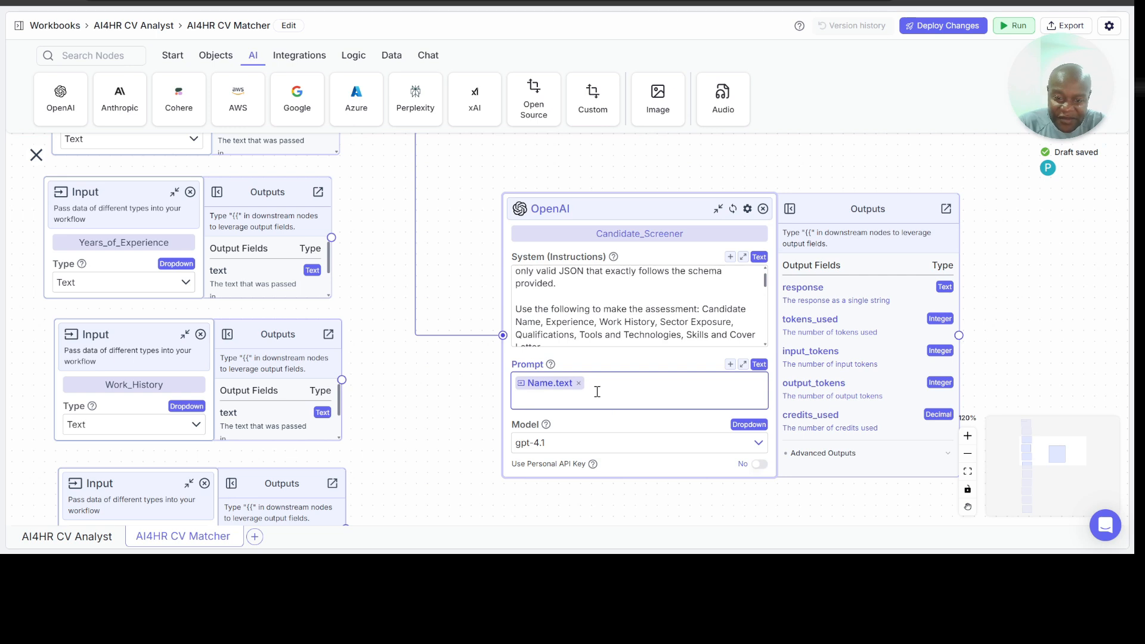
pyautogui.press('Left')
pyautogui.press('Left')
pyautogui.press('Left')
pyautogui.press('Left')
pyautogui.press('Left')
pyautogui.press('Left')
pyautogui.press('Left')
pyautogui.press('Left')
pyautogui.press('Left')
pyautogui.press('Left')
pyautogui.press('Escape')
pyautogui.write('Name:')
pyautogui.press('Return')
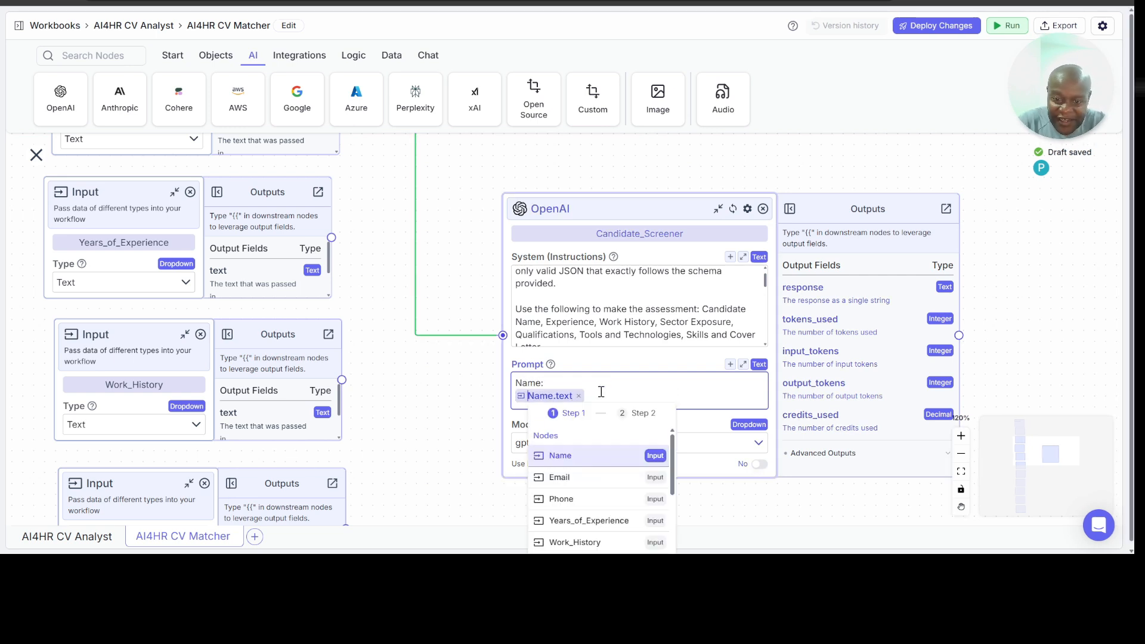
pyautogui.click(605, 393)
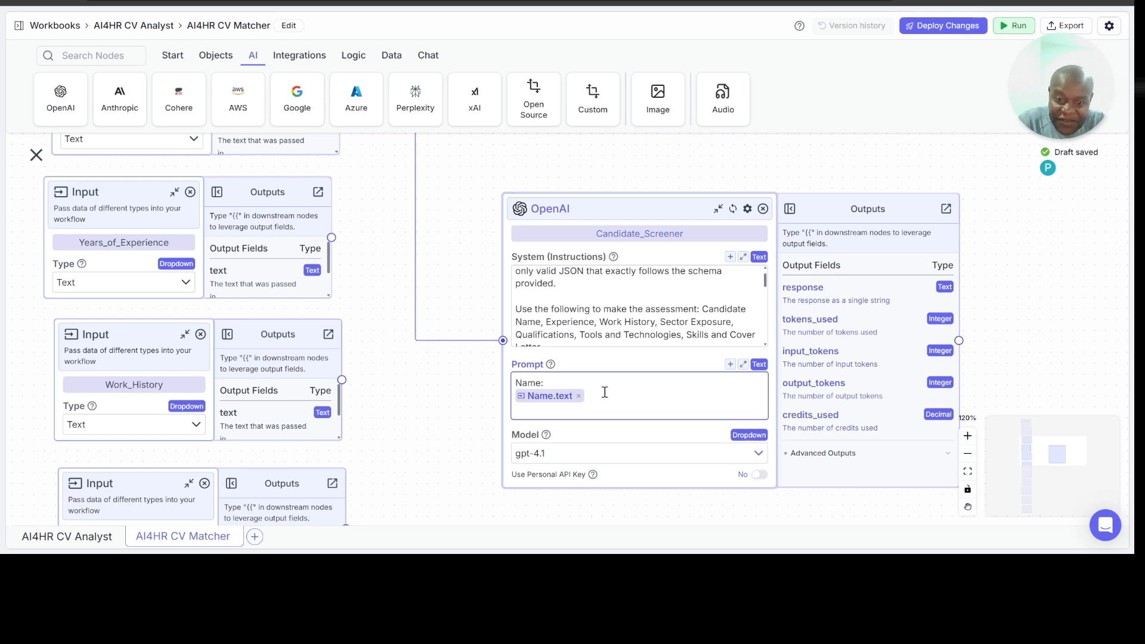
pyautogui.press('Return')
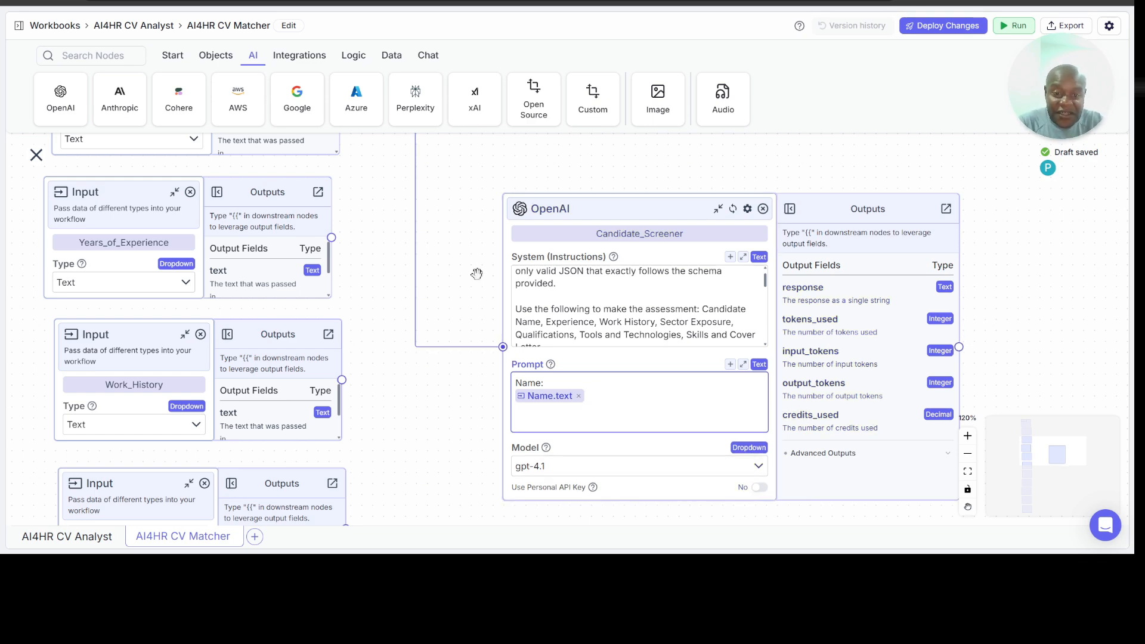
# Step: Examine the column of Input nodes from Name to Work_History and the connection running from Name to Candidate_Screener
pyautogui.scroll(10, 476, 272)
pyautogui.scroll(3, 477, 274)
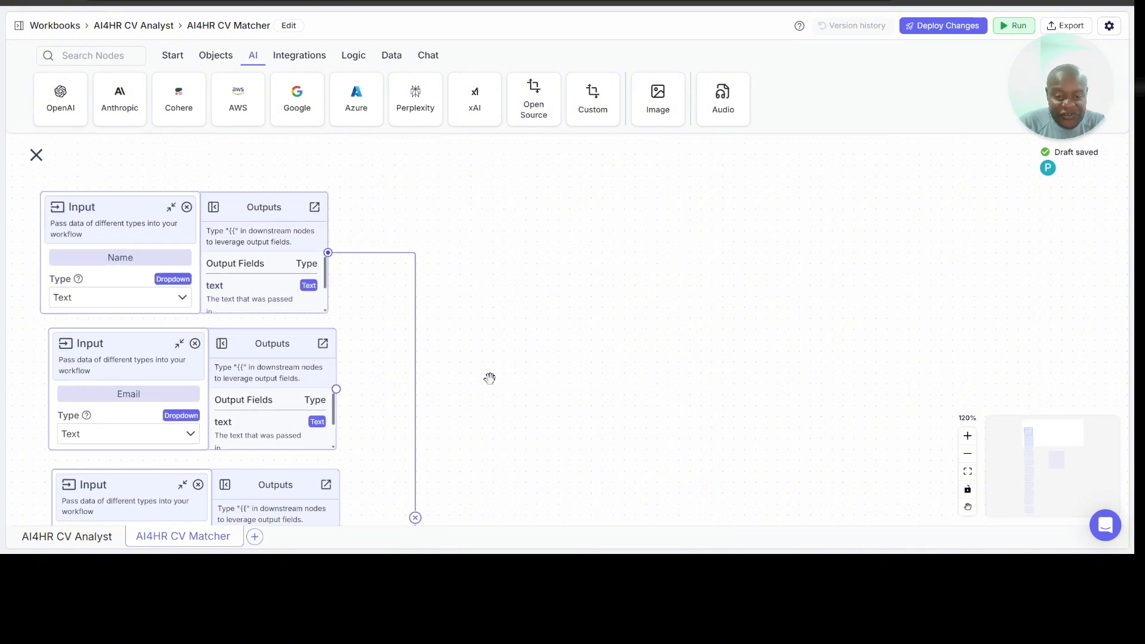
pyautogui.scroll(-12, 488, 378)
pyautogui.scroll(-1, 489, 378)
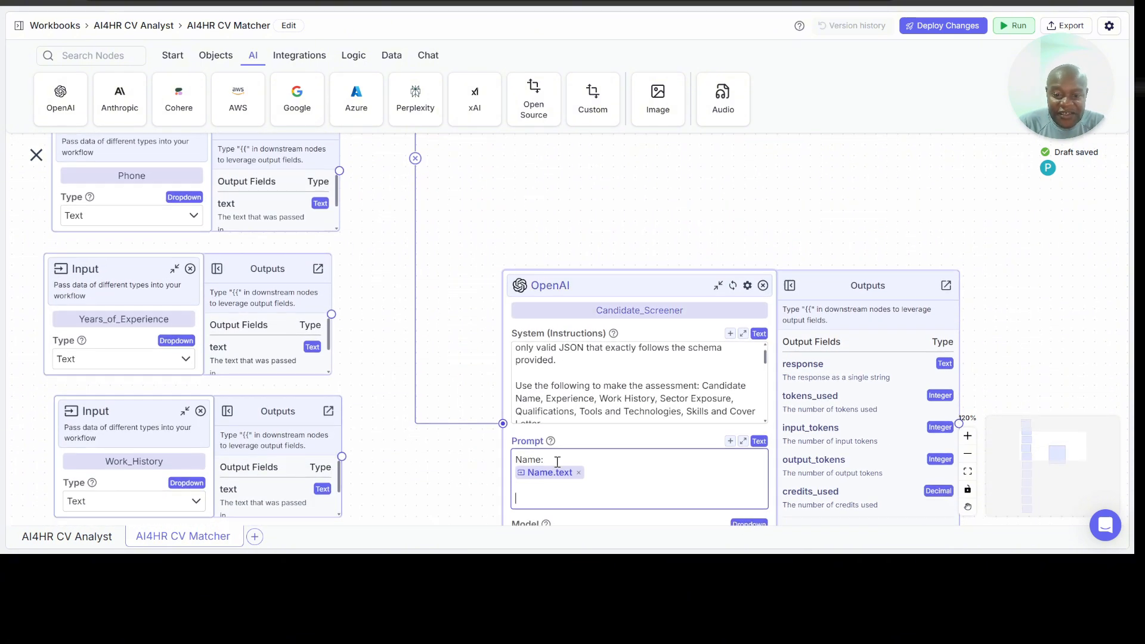
pyautogui.hscroll(-2, 440, 256)
pyautogui.scroll(10, 440, 256)
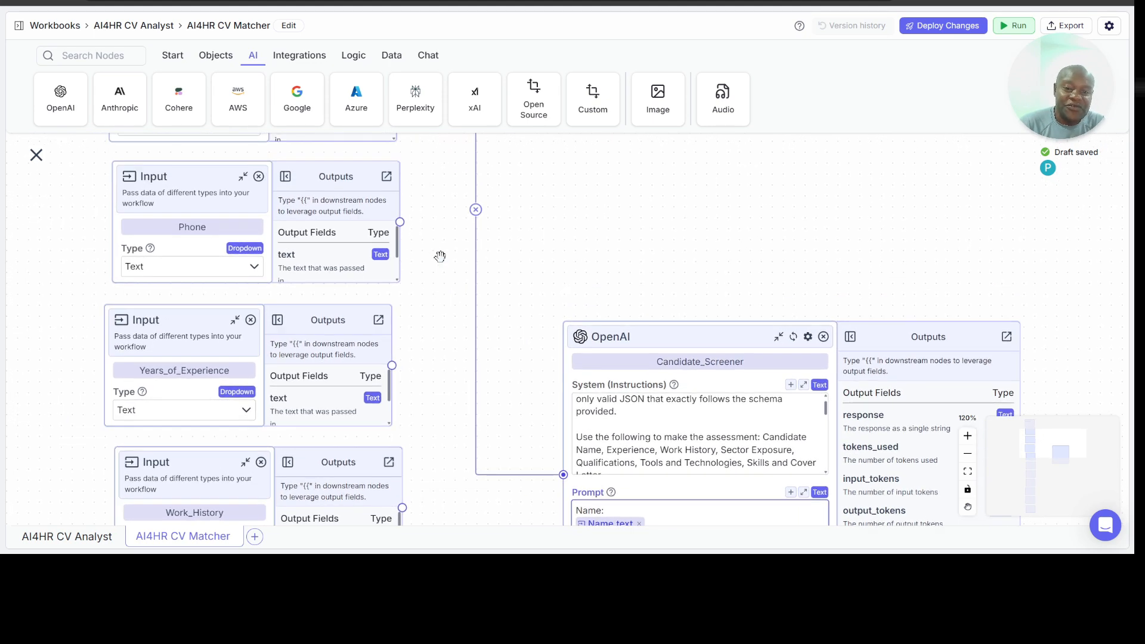
pyautogui.scroll(-11, 440, 256)
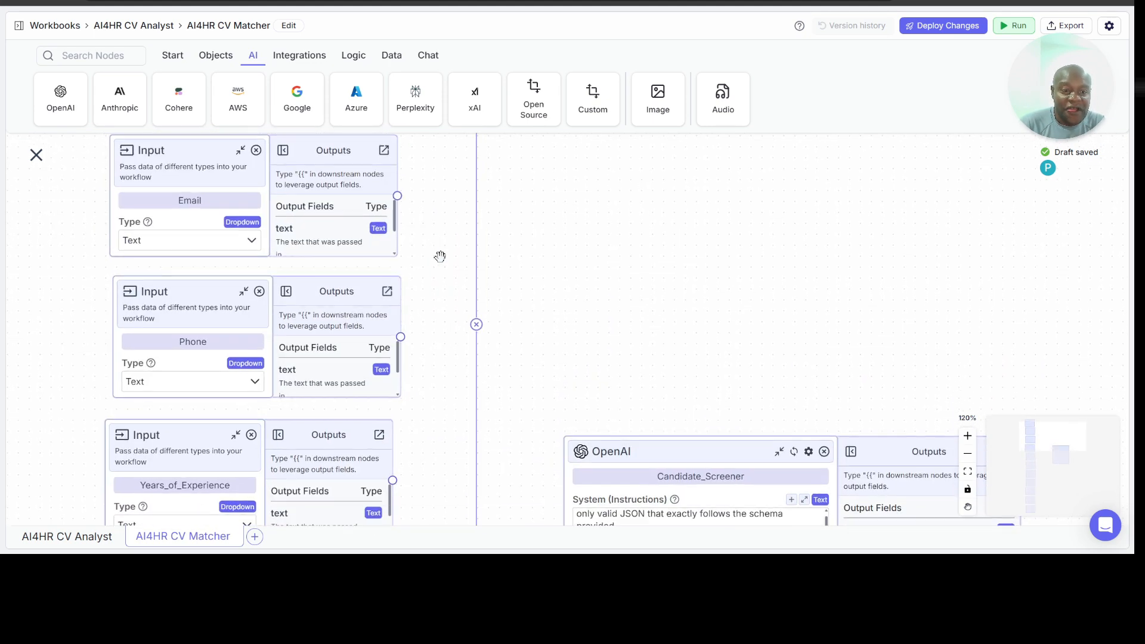
pyautogui.scroll(-1, 522, 371)
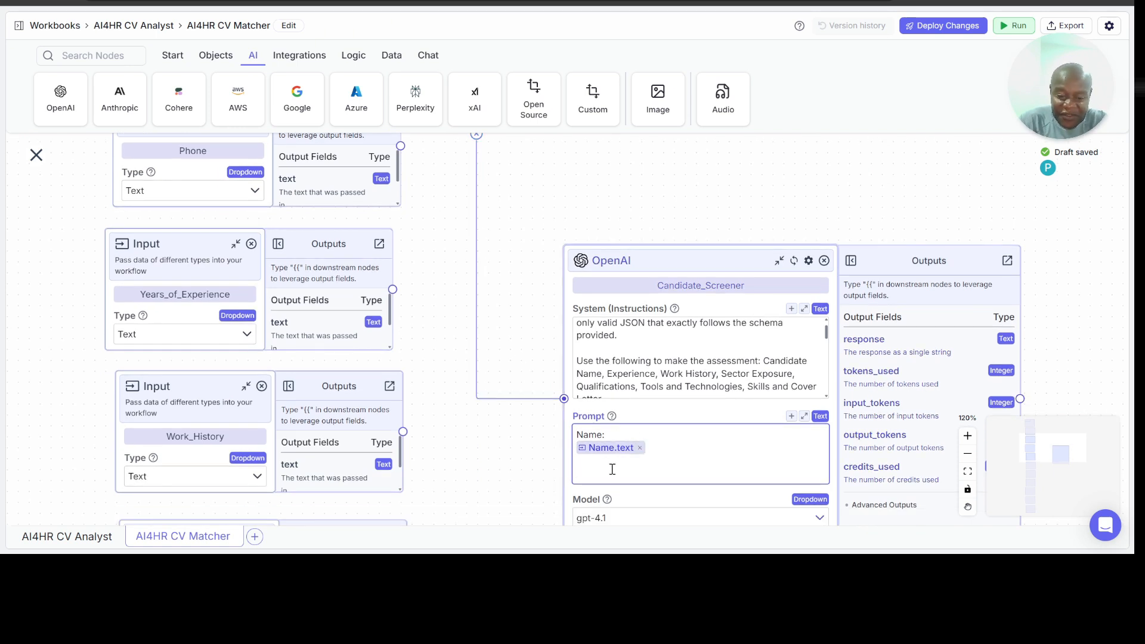
# Step: Add the label "Experience:" to the Prompt below the Name.text variable, separated by a blank line
pyautogui.write('ear')
pyautogui.press('BackSpace')
pyautogui.press('BackSpace')
pyautogui.press('BackSpace')
pyautogui.press('BackSpace')
pyautogui.write('Ex')
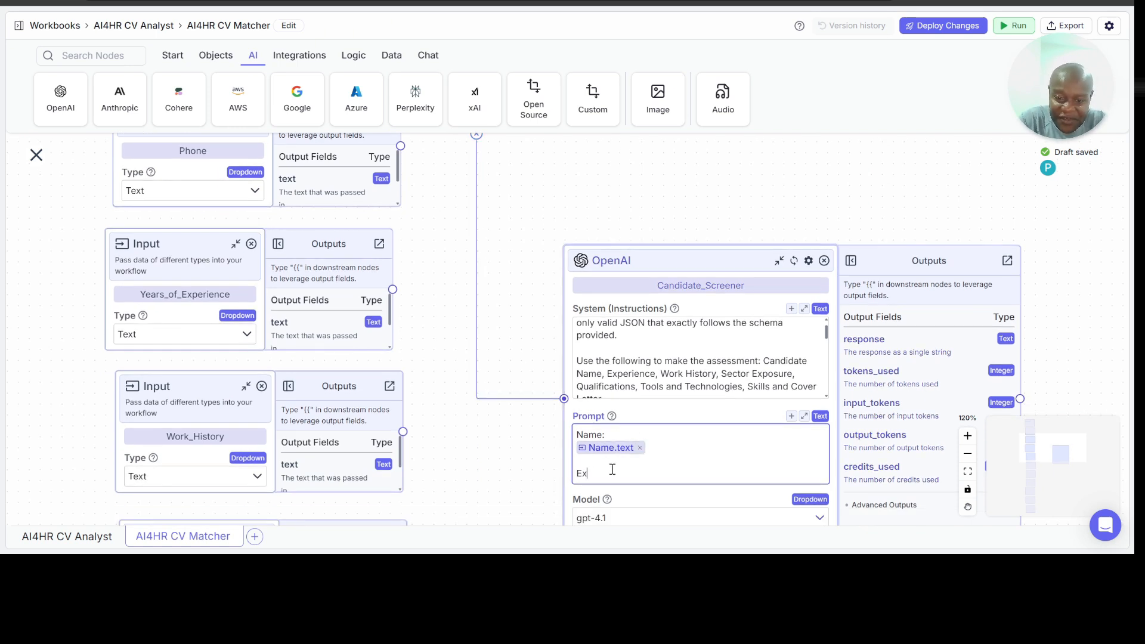
pyautogui.write('perience:')
pyautogui.press('Return')
# Step: Insert the Years_of_Experience input's text output as a variable under the "Experience:" label
pyautogui.write('{{')
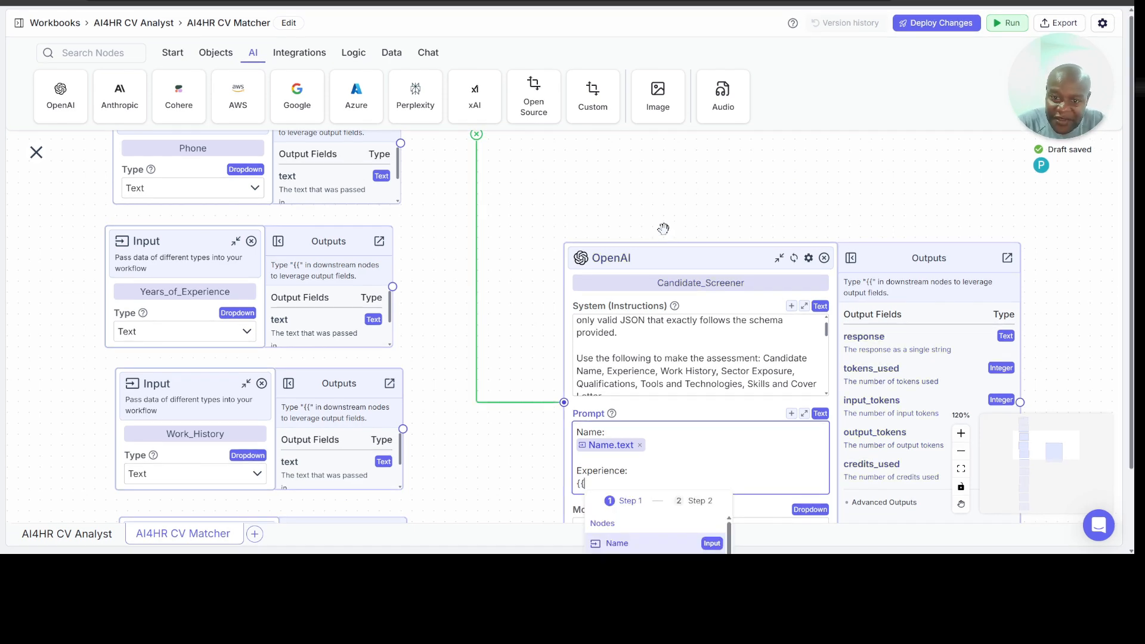
pyautogui.moveTo(664, 228); pyautogui.dragTo(638, 108)
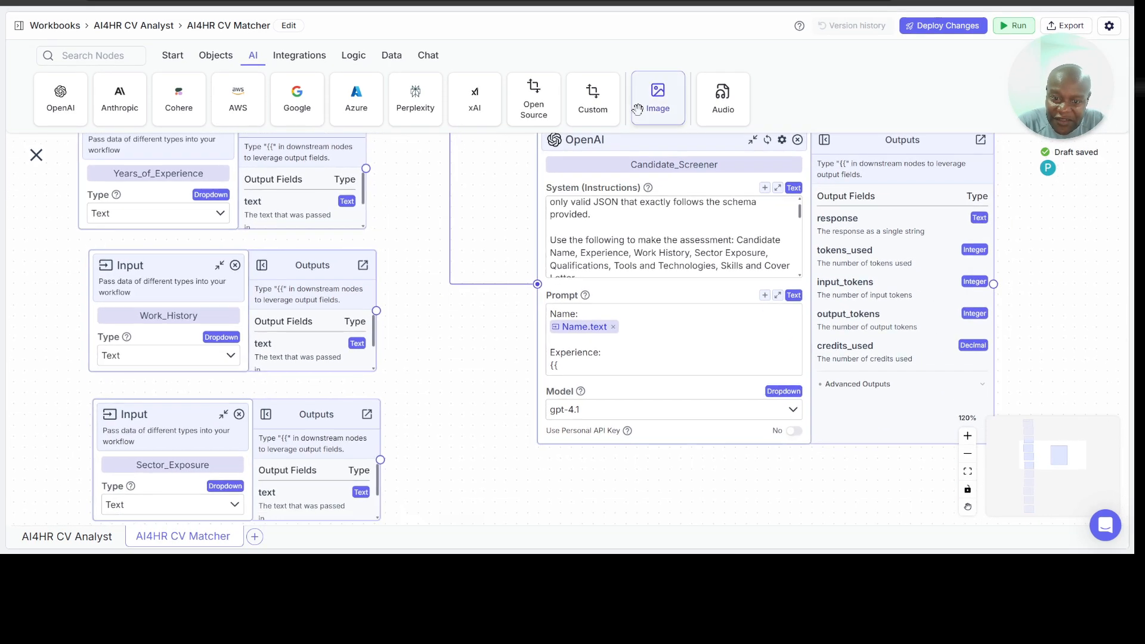
pyautogui.click(968, 456)
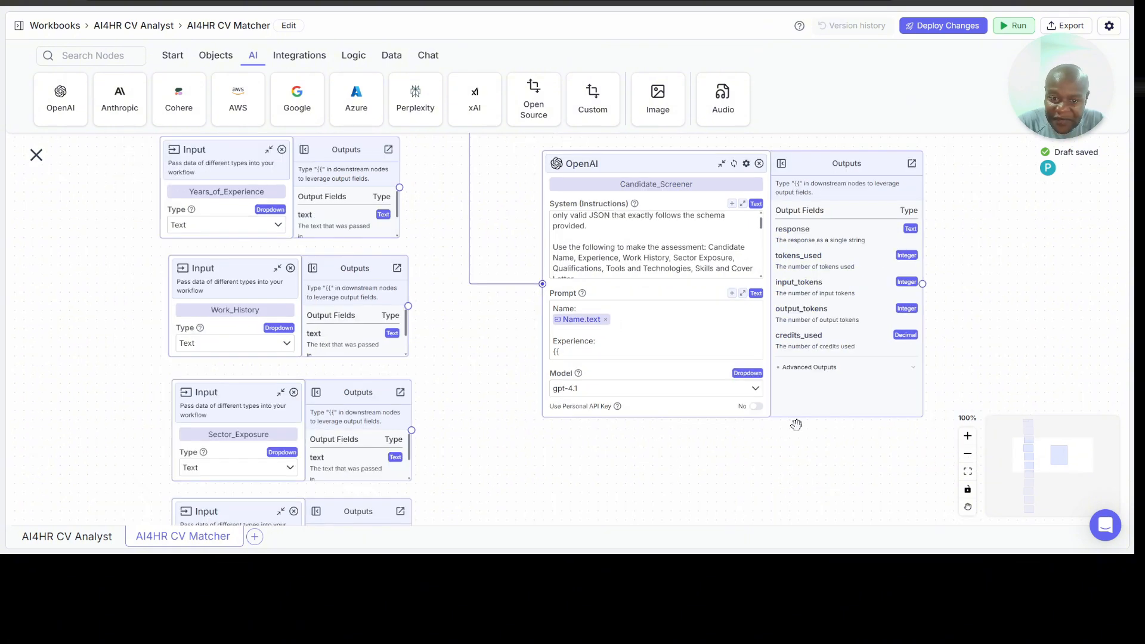
pyautogui.click(602, 352)
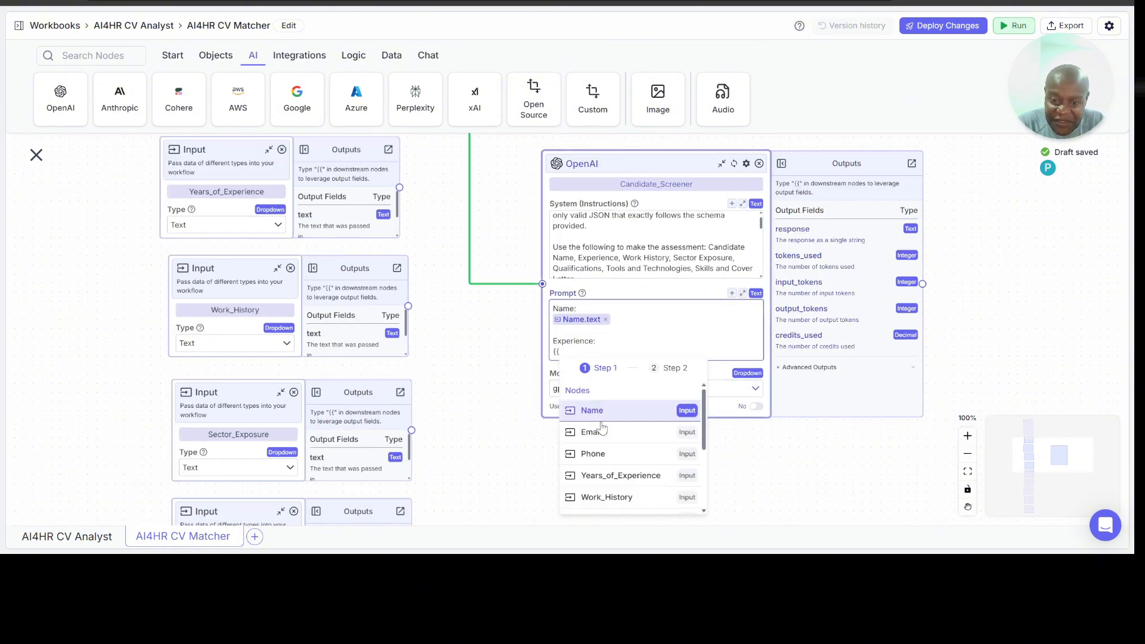
pyautogui.click(593, 475)
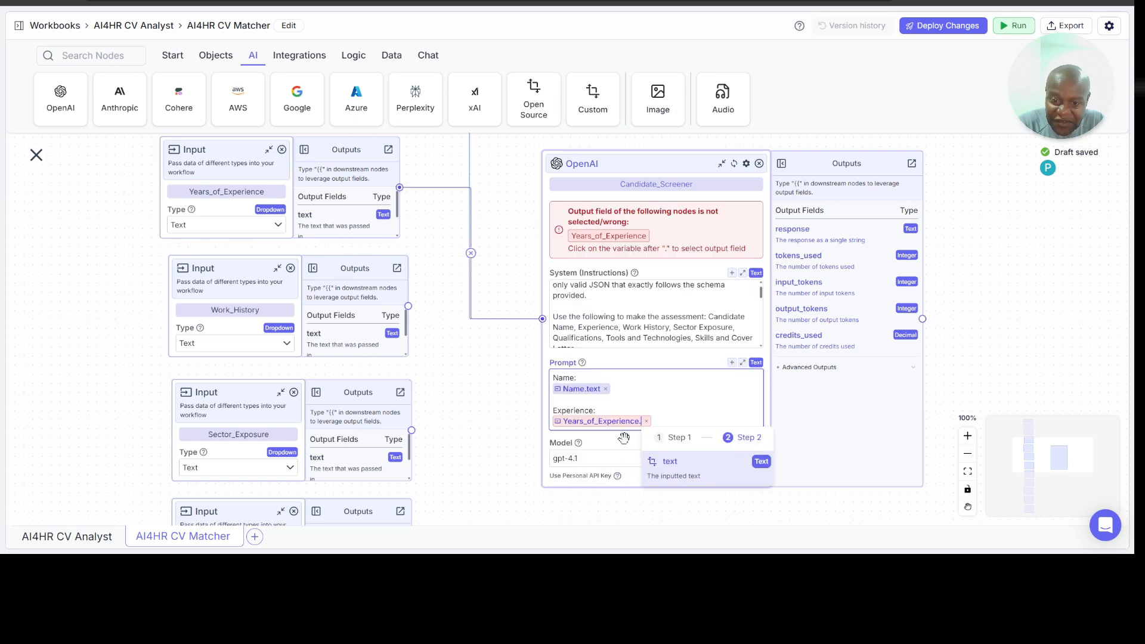
pyautogui.click(661, 462)
# Step: Add a "Work History:" label to the Prompt after a blank line, with the Work_History text variable beneath it
pyautogui.press('Return')
pyautogui.press('Return')
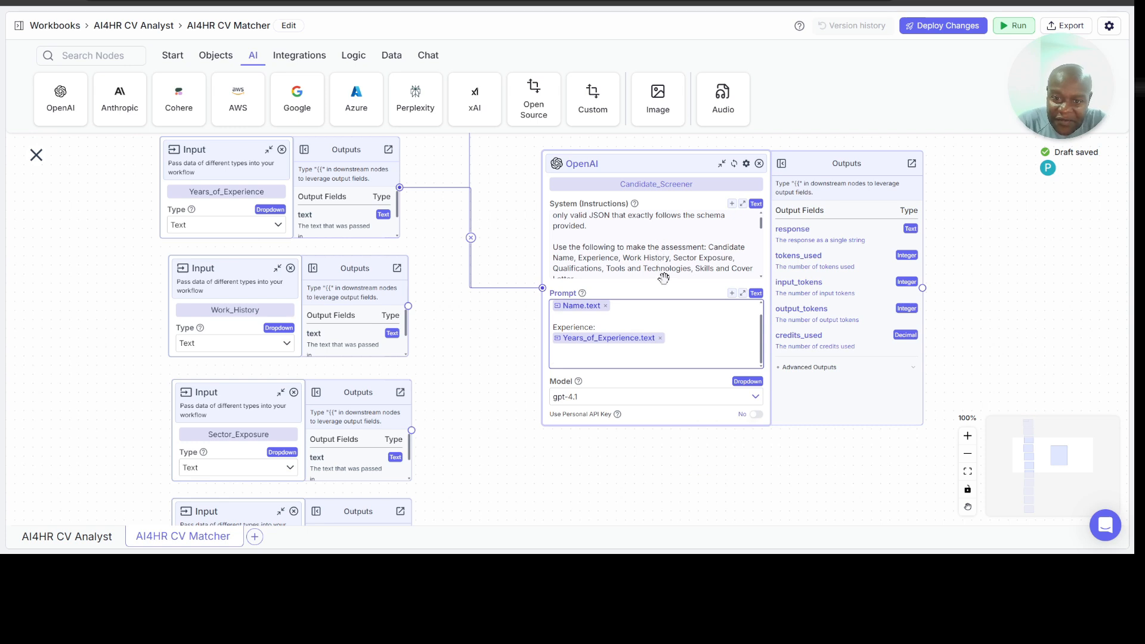
pyautogui.write('Work')
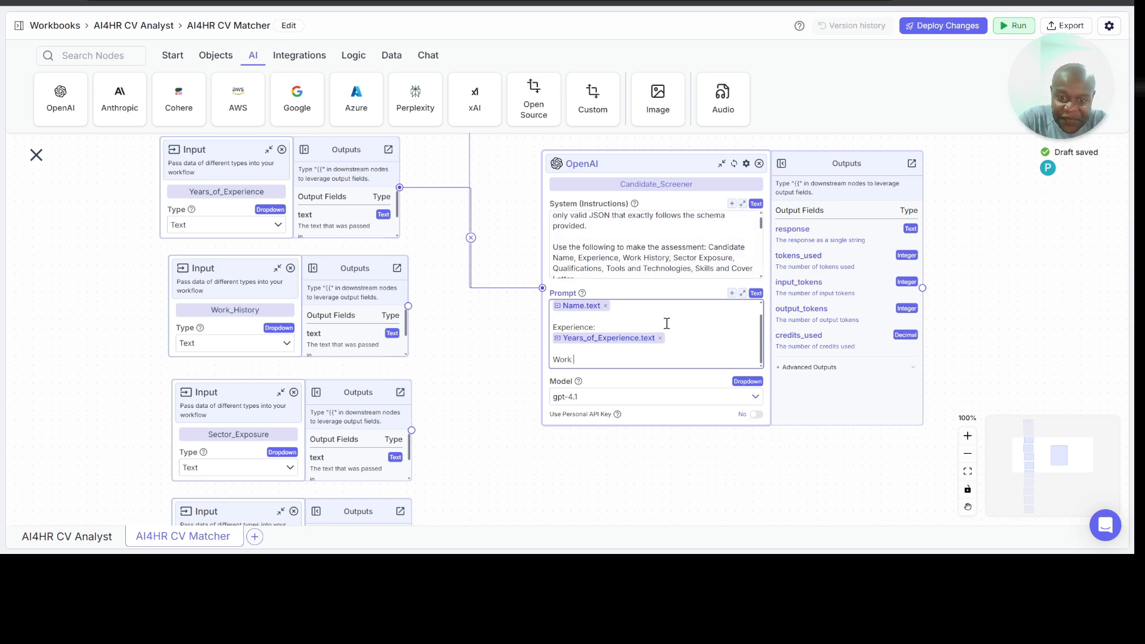
pyautogui.write(' History:')
pyautogui.press('Return')
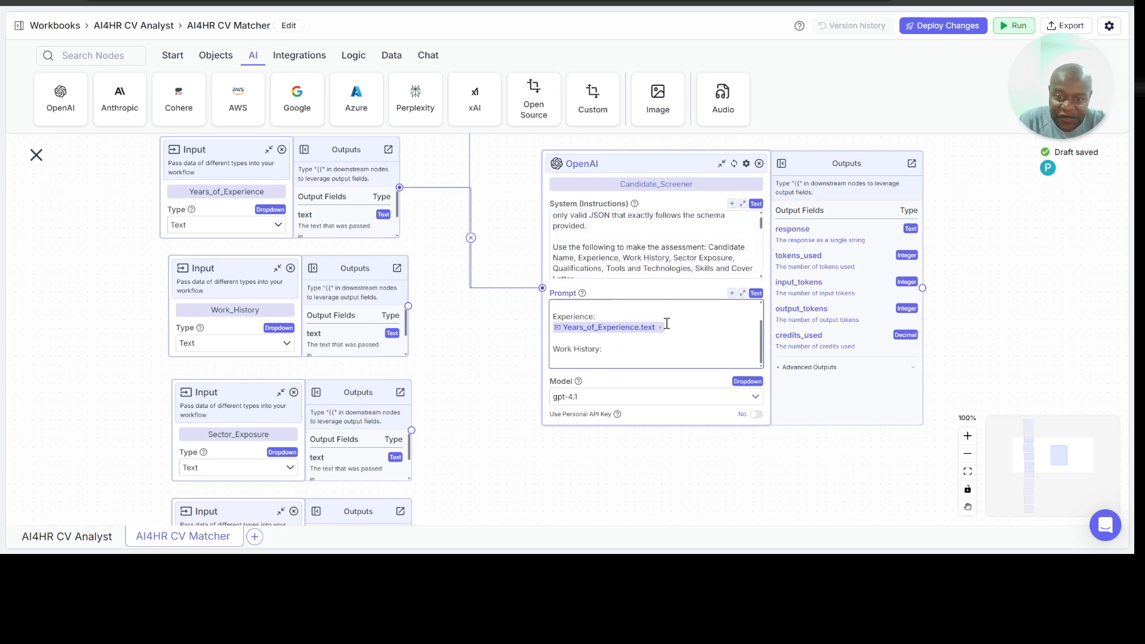
pyautogui.write('{{')
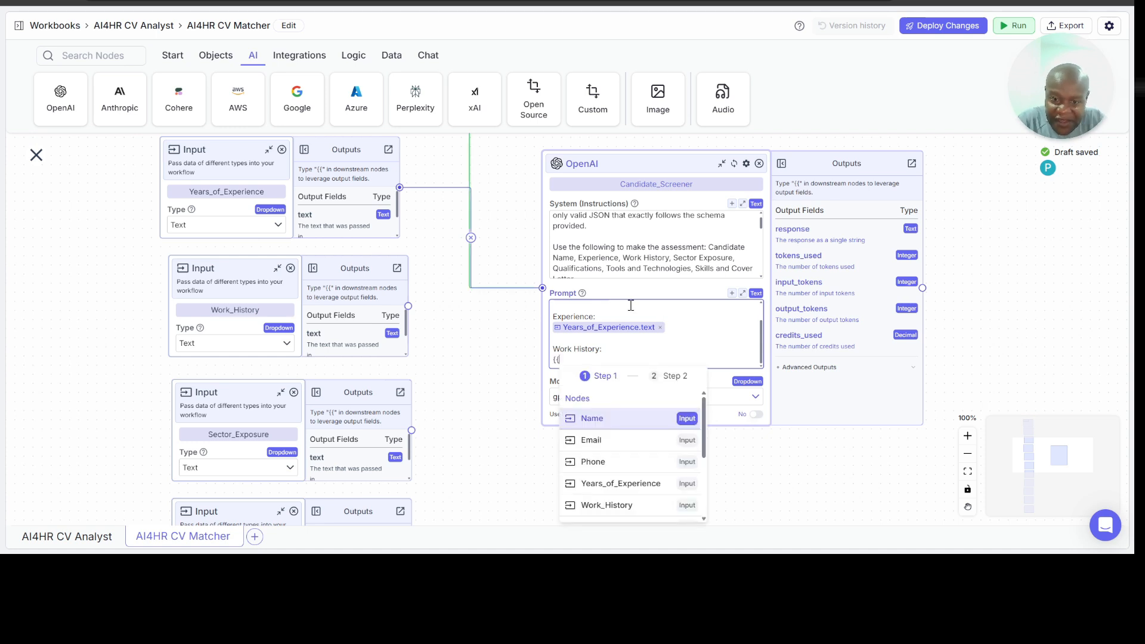
pyautogui.click(621, 505)
pyautogui.click(643, 468)
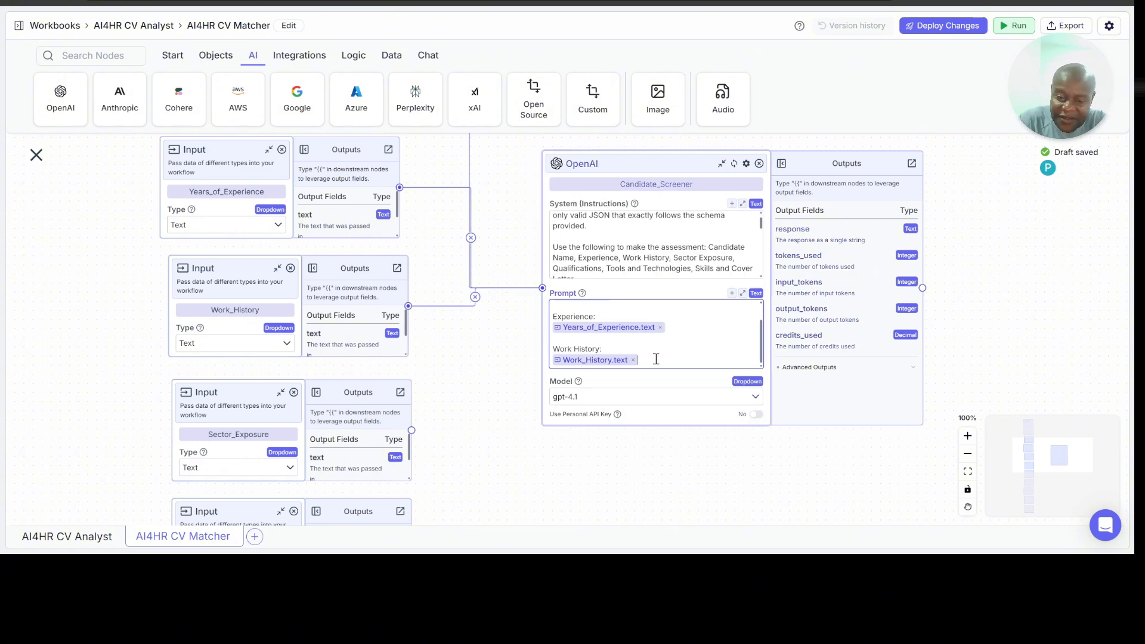
# Step: Add a "Sector Exposure:" label to the Prompt after a blank line, with the Sector_Exposure text variable beneath it
pyautogui.press('Return')
pyautogui.press('Return')
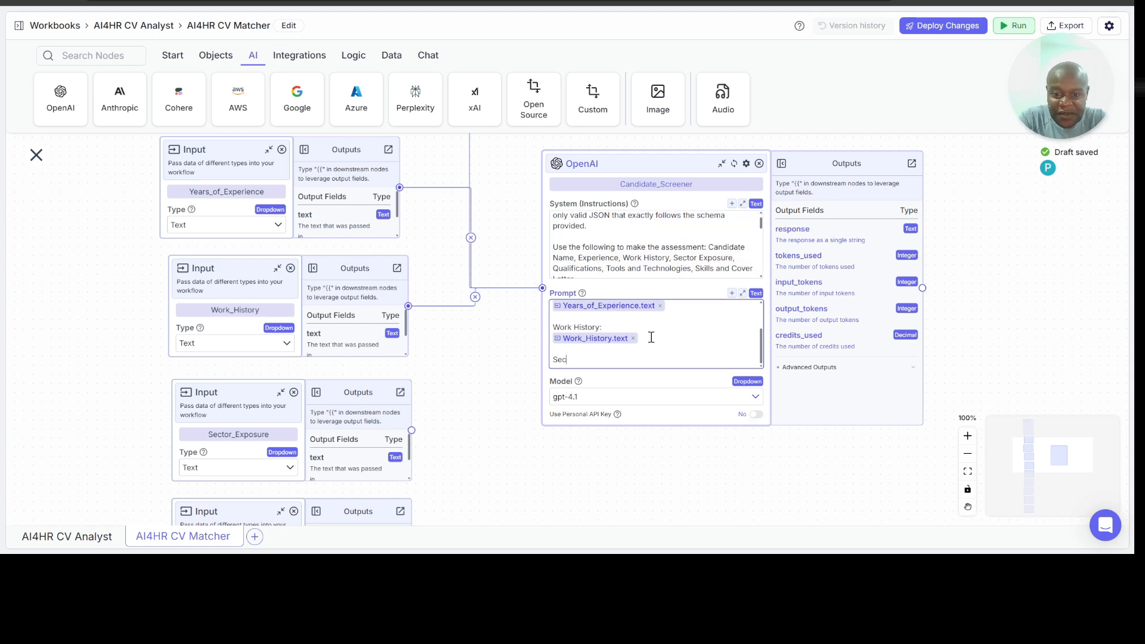
pyautogui.write('Exposu')
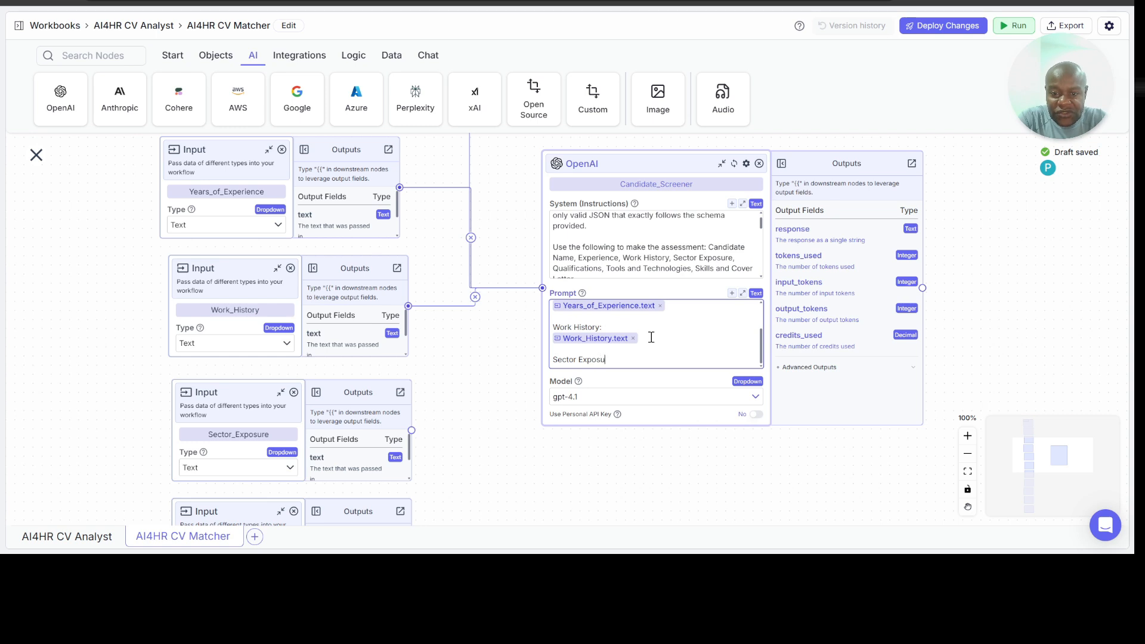
pyautogui.write('re:')
pyautogui.press('Return')
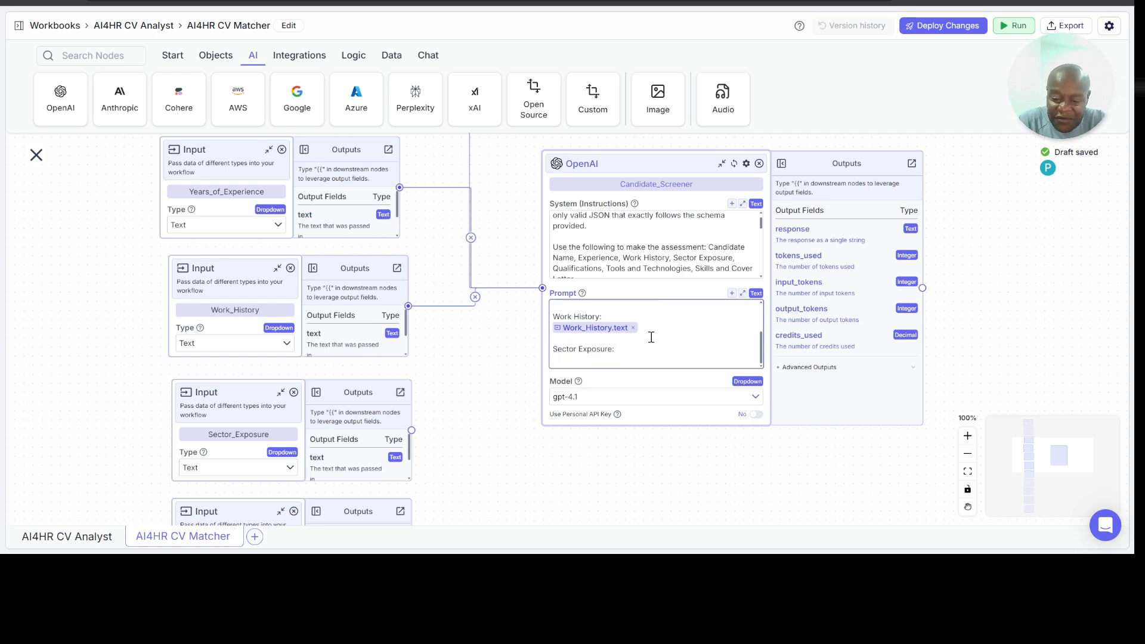
pyautogui.write('{{')
pyautogui.scroll(-1, 657, 472)
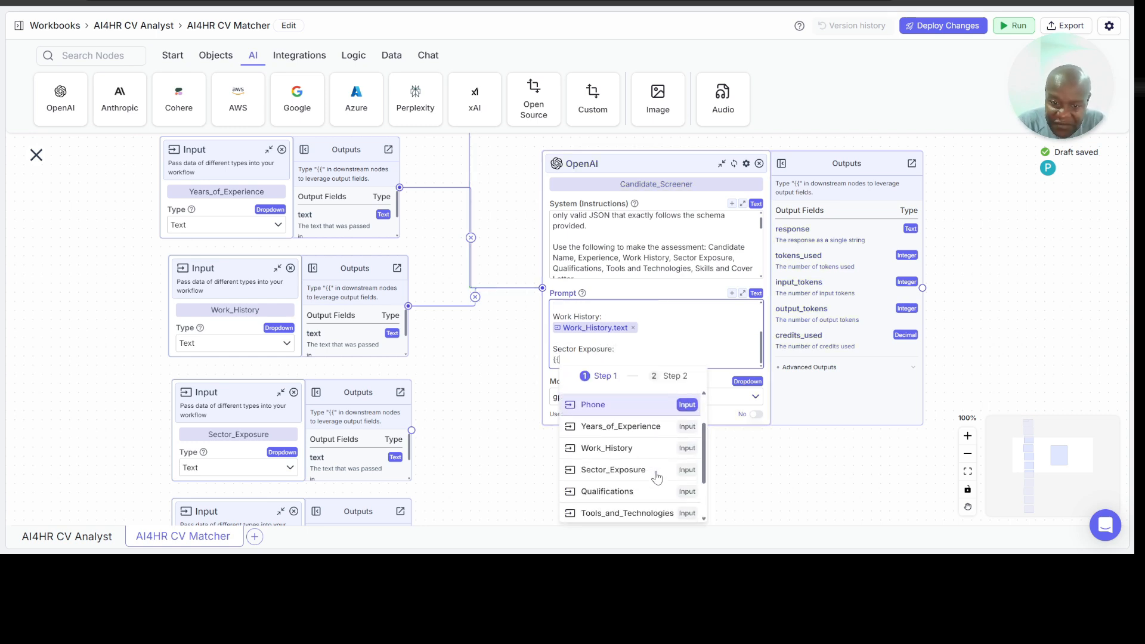
pyautogui.click(633, 460)
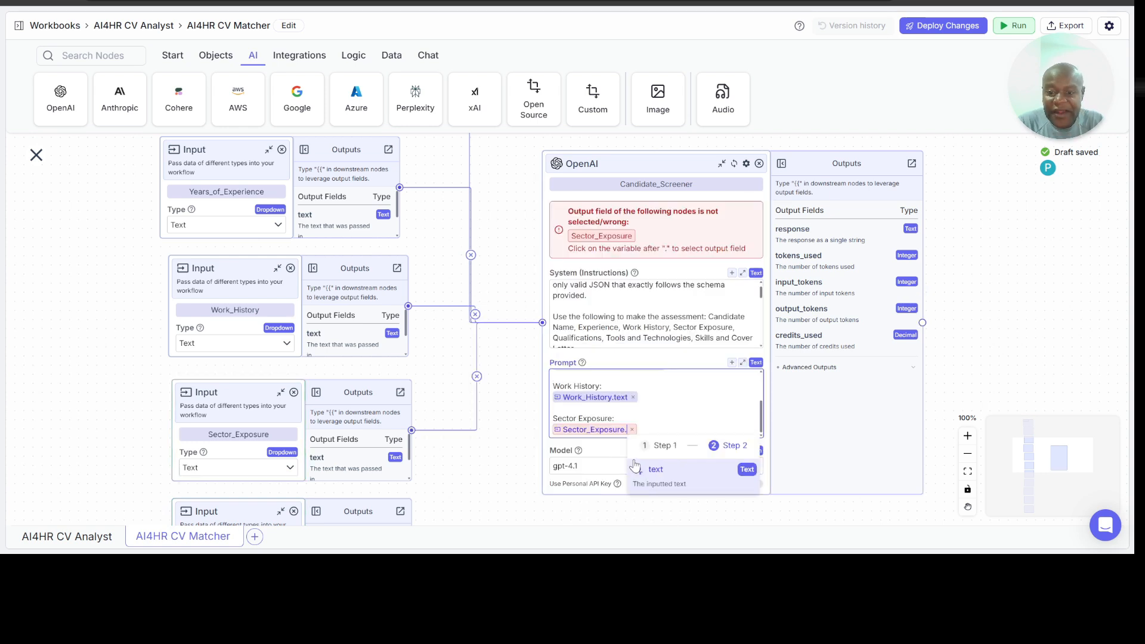
pyautogui.click(667, 469)
# Step: Add a "Qualifications:" label to the Prompt after a blank line, with the Qualifications text variable beneath it
pyautogui.press('Return')
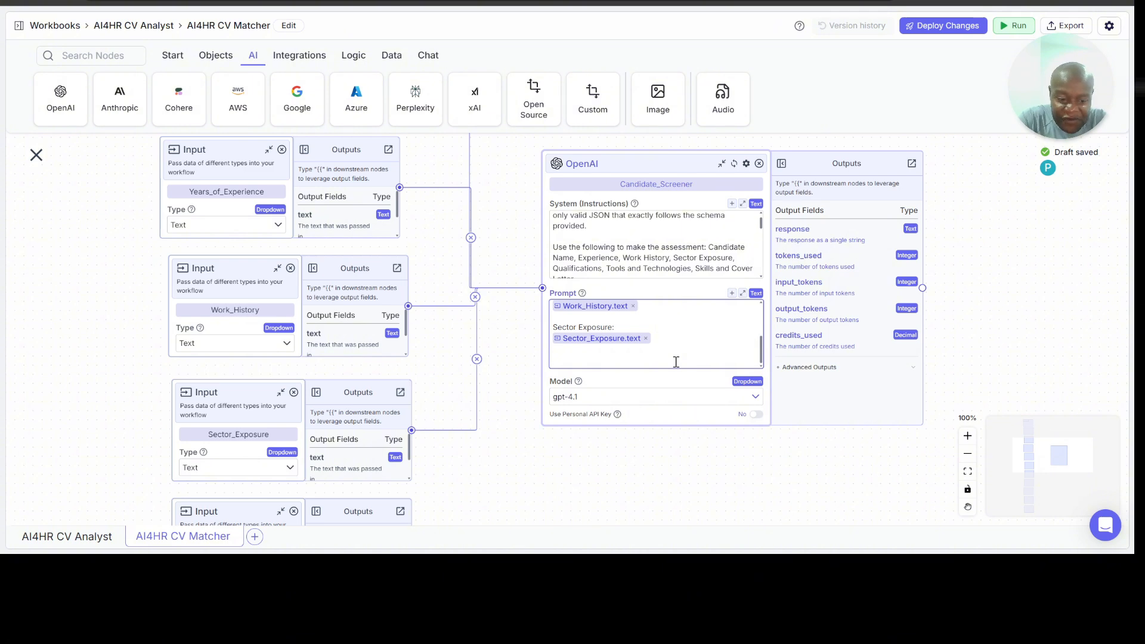
pyautogui.write('Qualif')
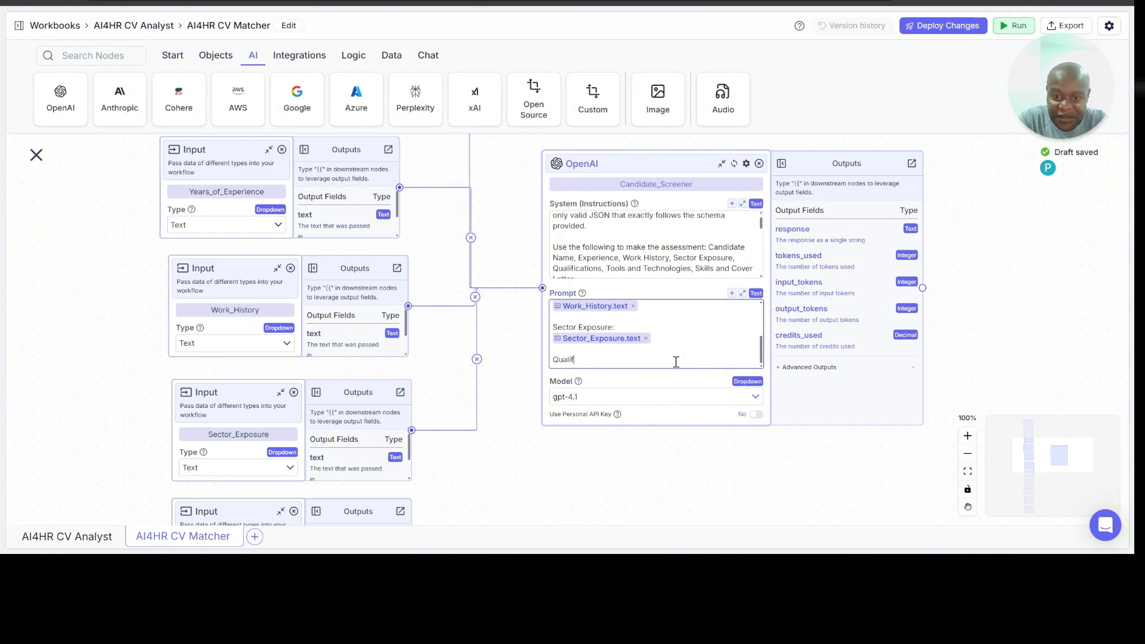
pyautogui.write('ications:')
pyautogui.press('Return')
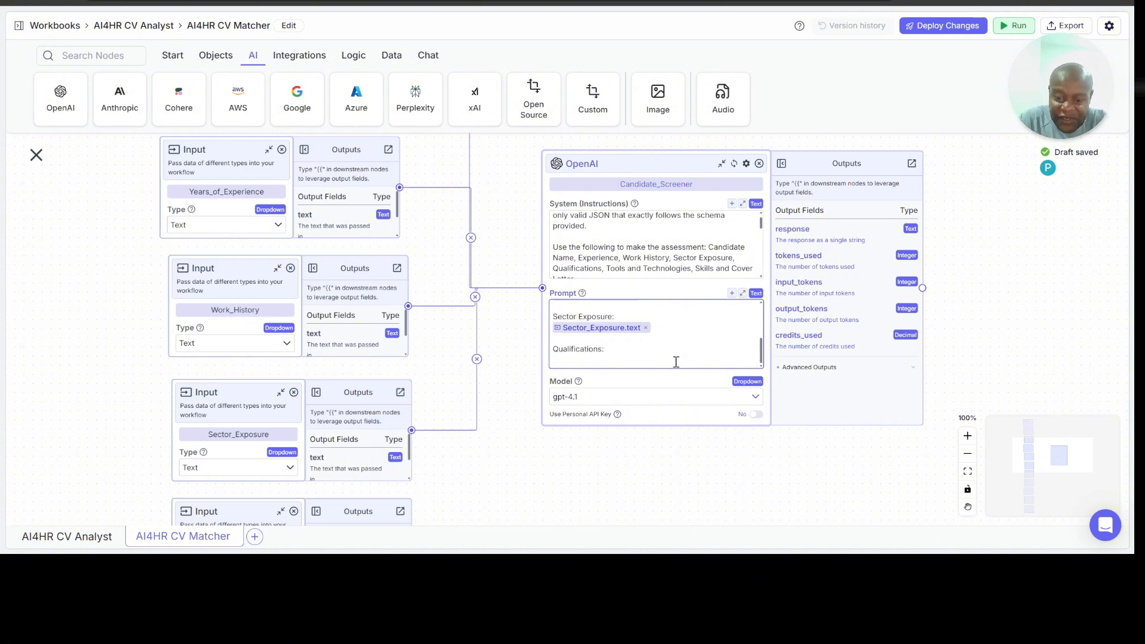
pyautogui.write('{{')
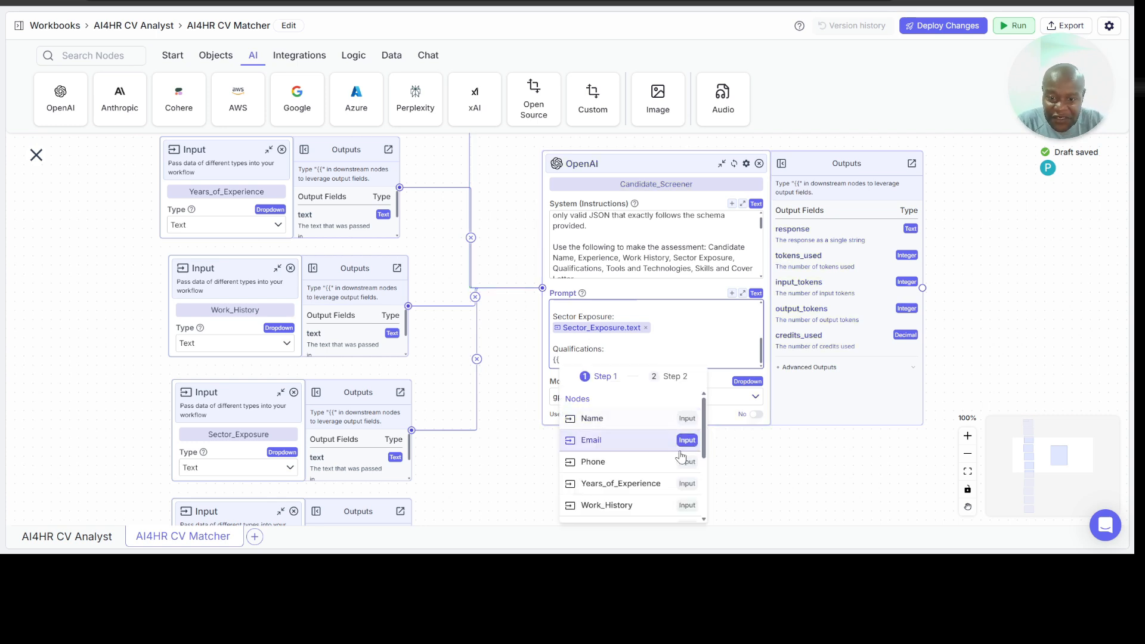
pyautogui.scroll(-3, 676, 475)
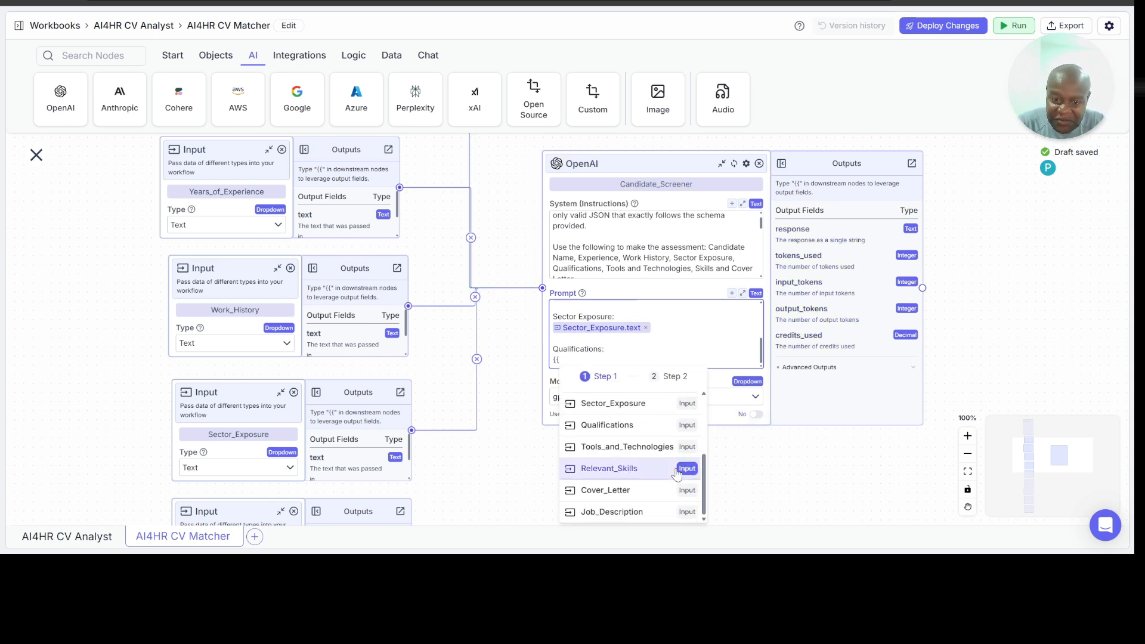
pyautogui.click(640, 432)
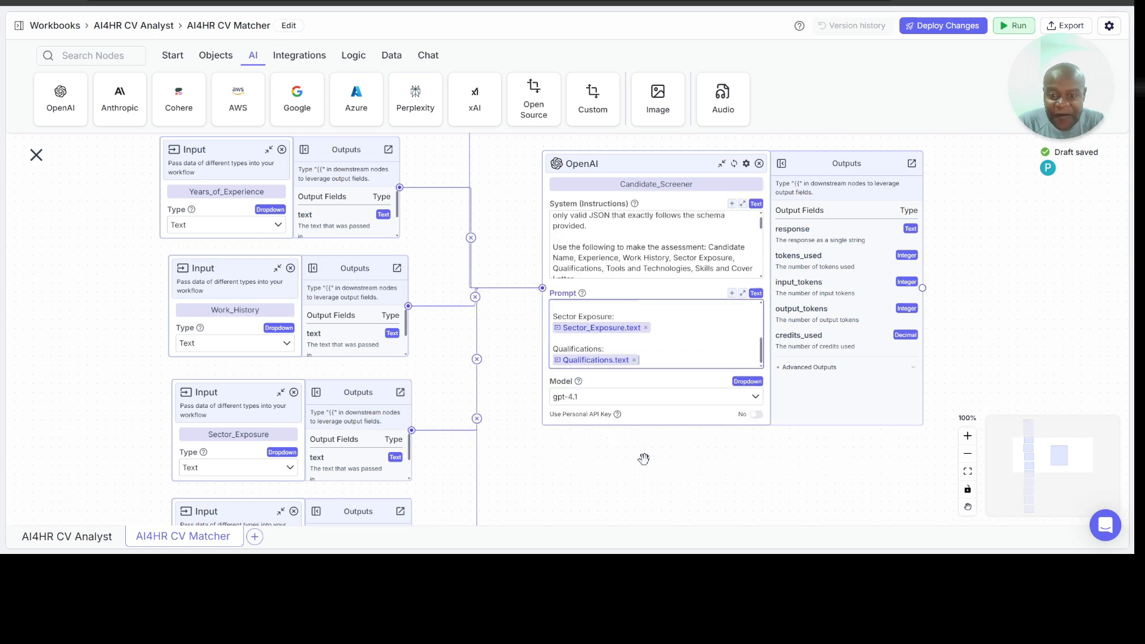
# Step: Add a "Tools and Technologies:" label to the Prompt after a blank line, with the Tools_and_Technologies text variable beneath it
pyautogui.press('Return')
pyautogui.press('Return')
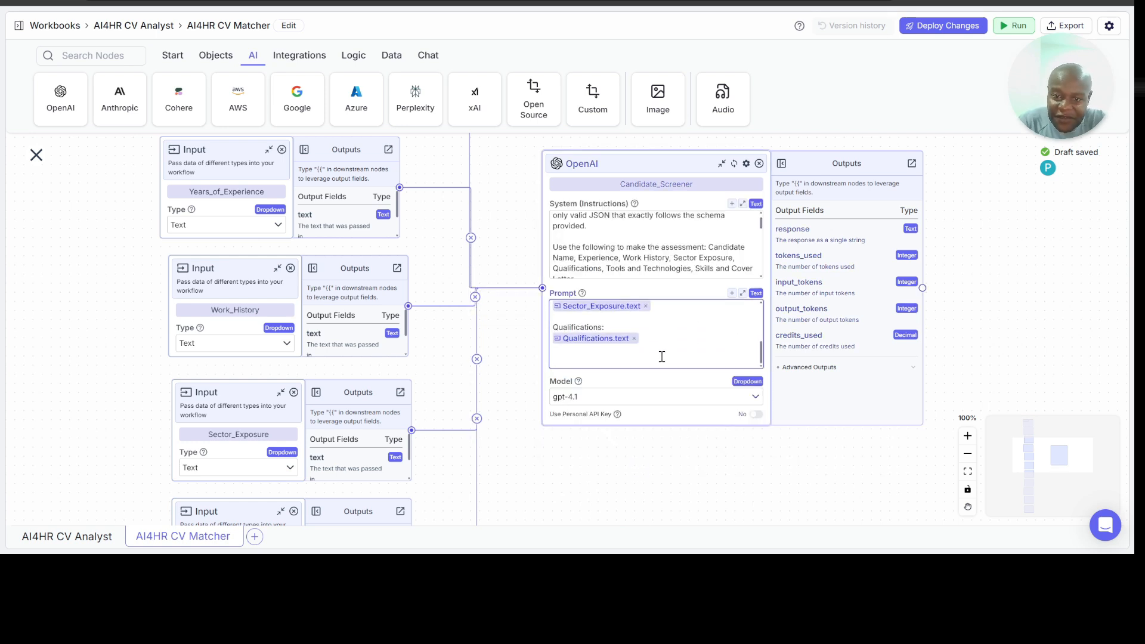
pyautogui.write('Tooo')
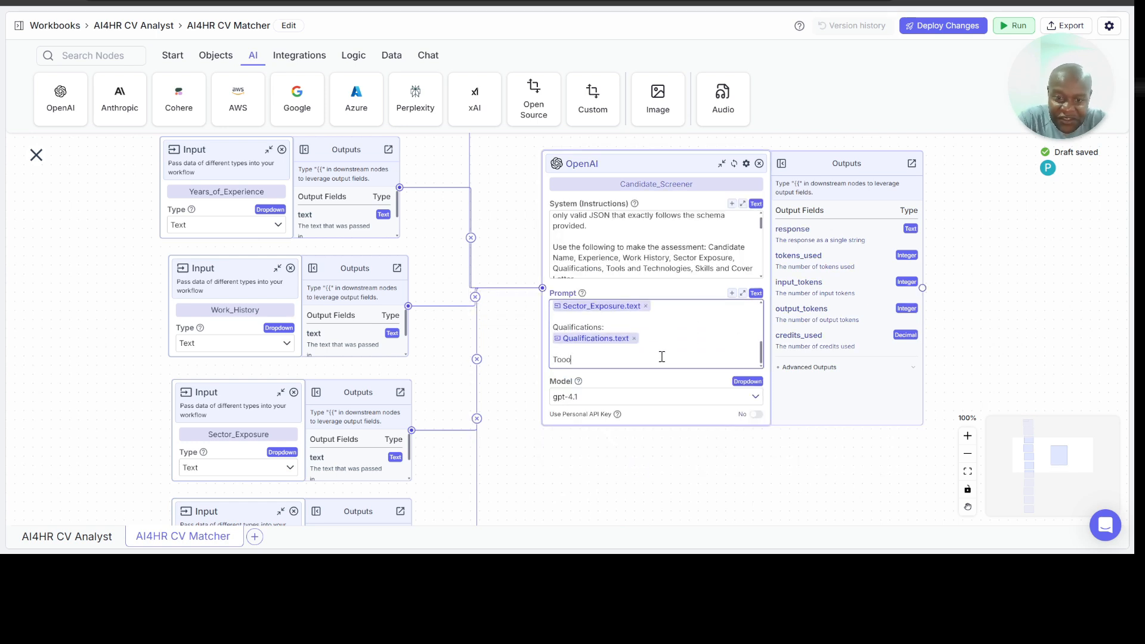
pyautogui.press('BackSpace')
pyautogui.write('ls and Techn')
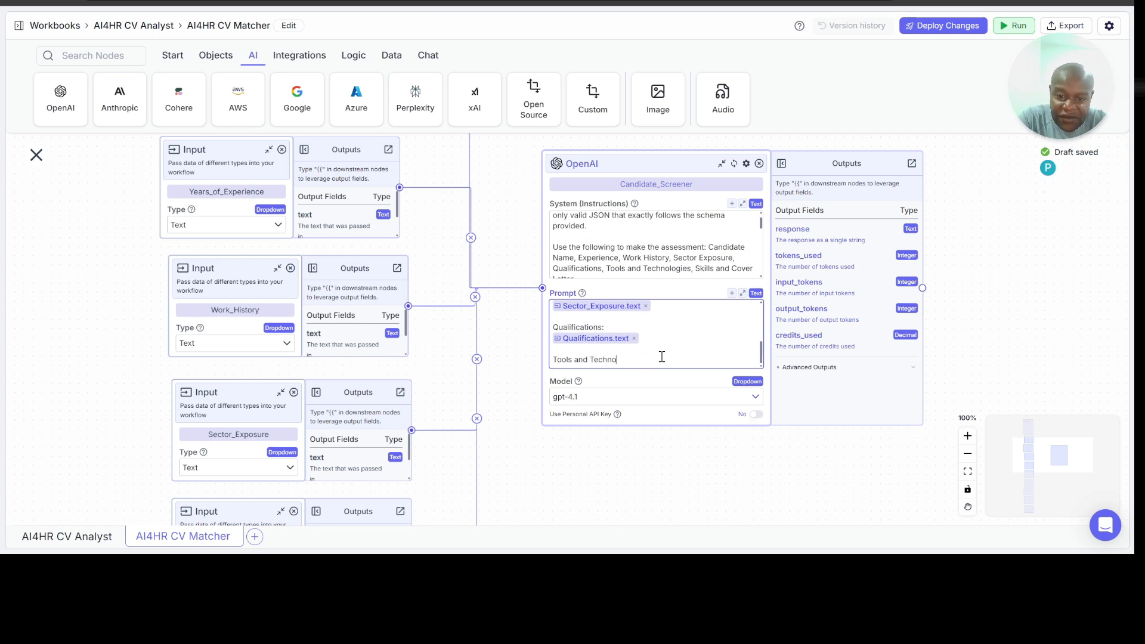
pyautogui.write('ologies:')
pyautogui.press('Return')
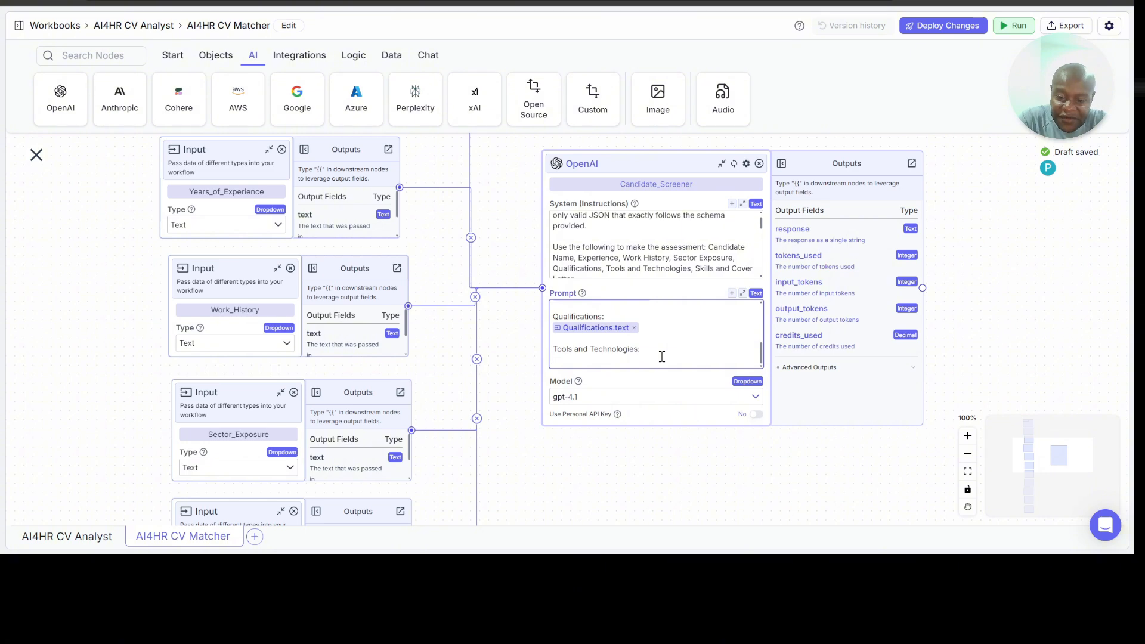
pyautogui.write('{{')
pyautogui.scroll(-2, 641, 459)
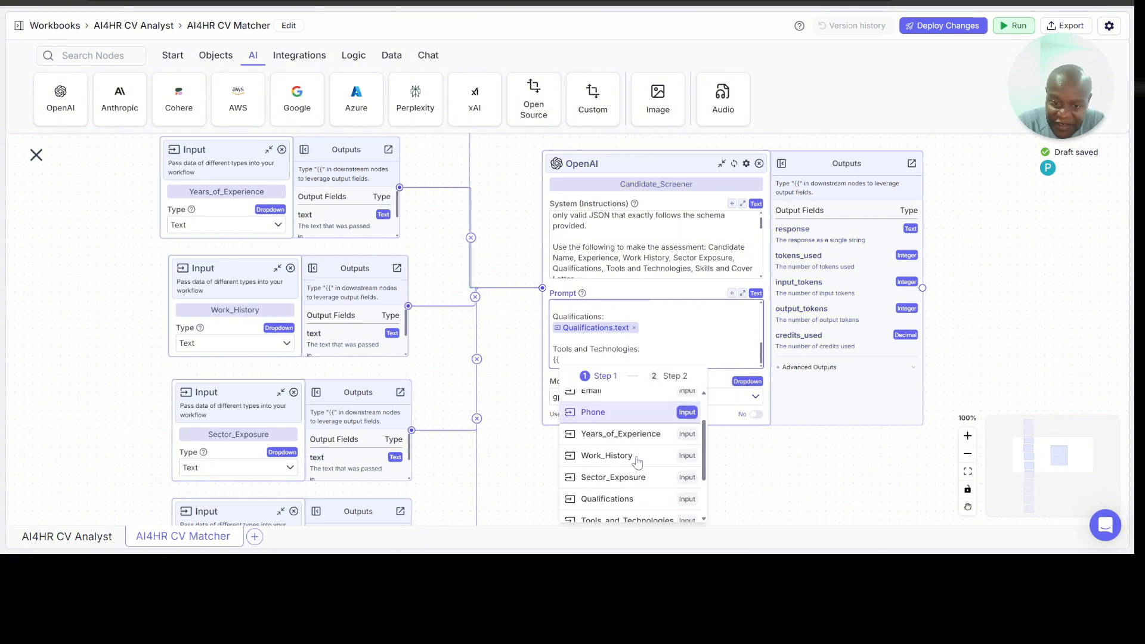
pyautogui.scroll(-1, 641, 439)
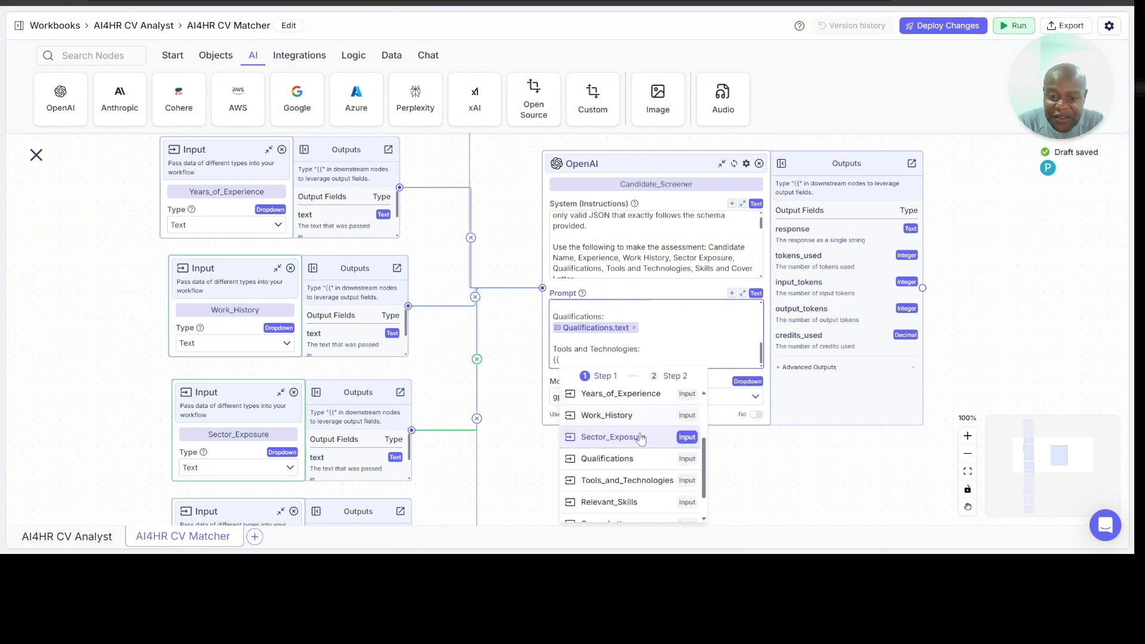
pyautogui.click(641, 479)
pyautogui.click(666, 471)
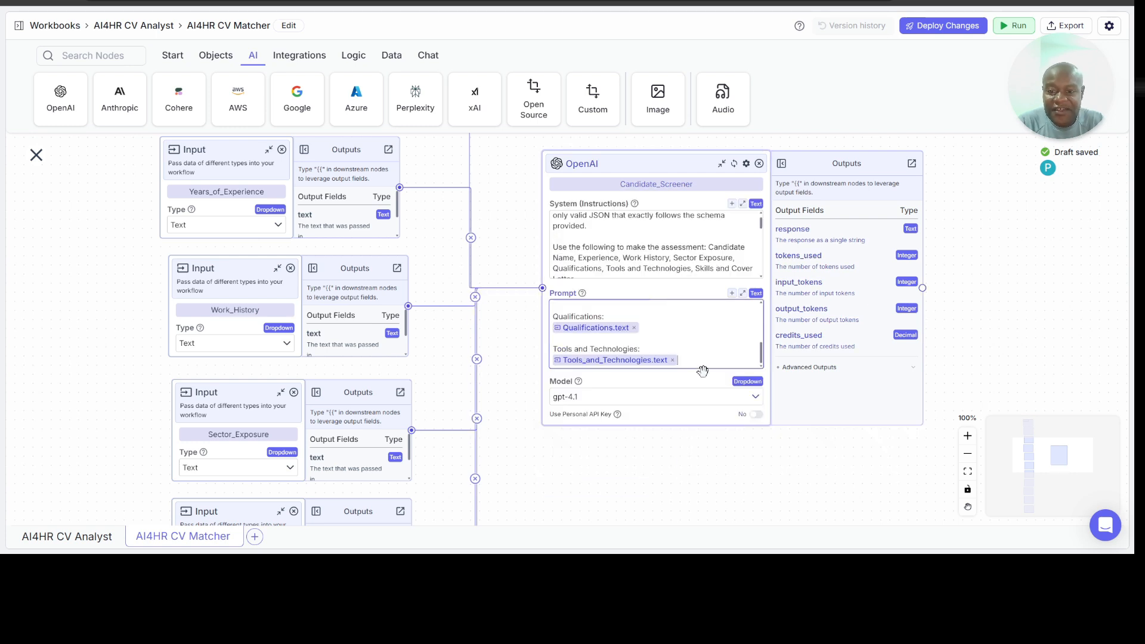
# Step: Add a "Skills:" label to the Prompt with the Relevant_Skills text variable beneath it, leaving a blank line before and after the section
pyautogui.press('Return')
pyautogui.press('Return')
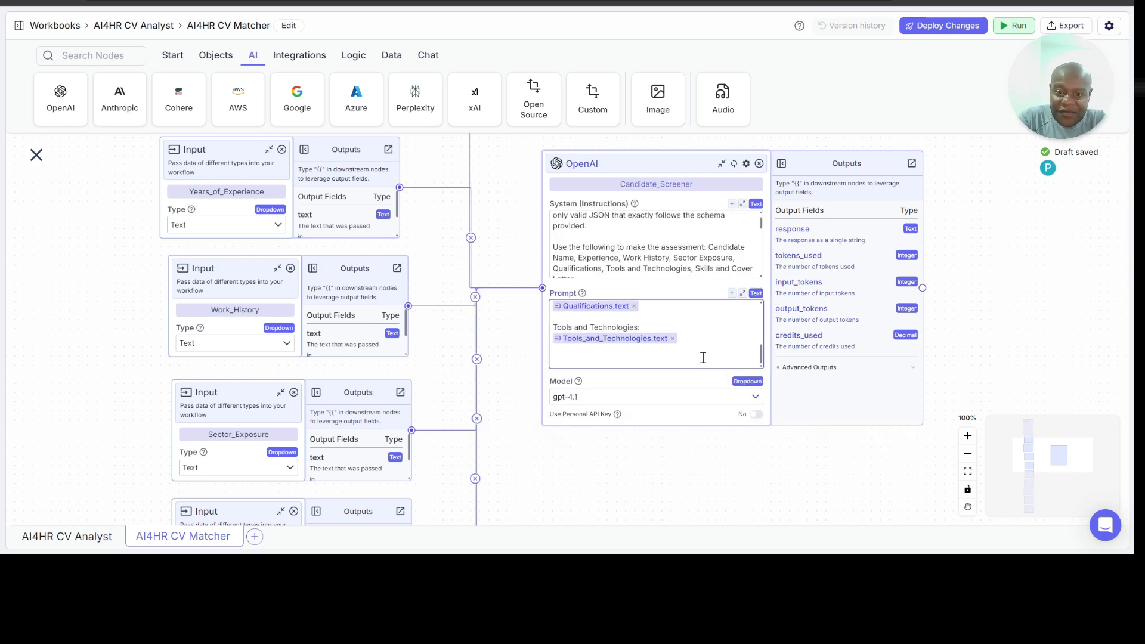
pyautogui.write('ills')
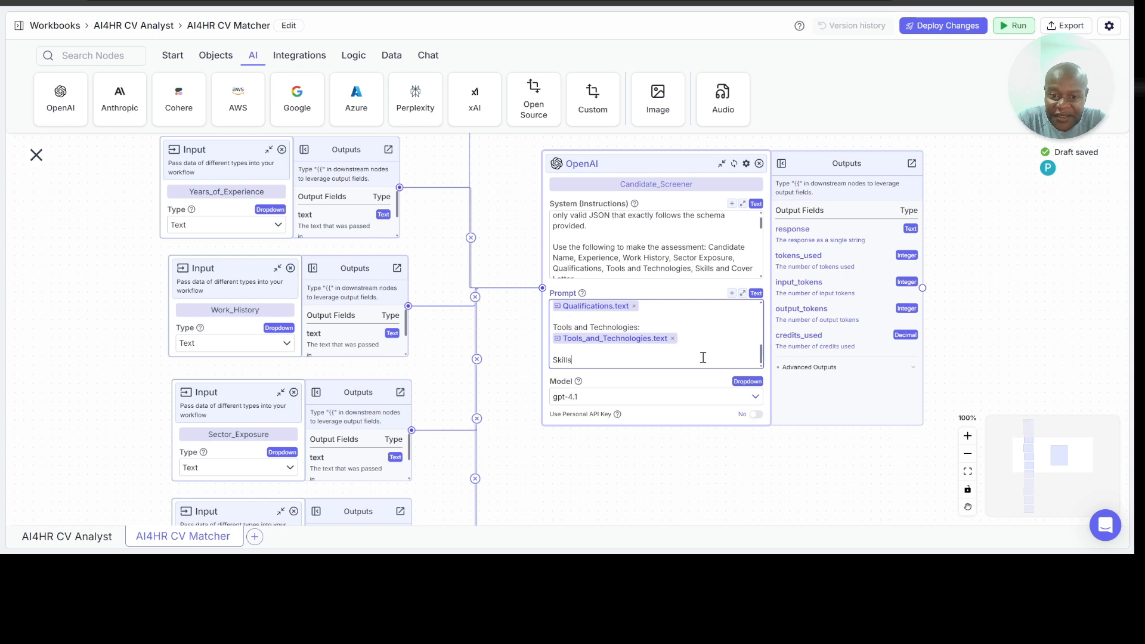
pyautogui.write(':')
pyautogui.press('Return')
pyautogui.write('{{')
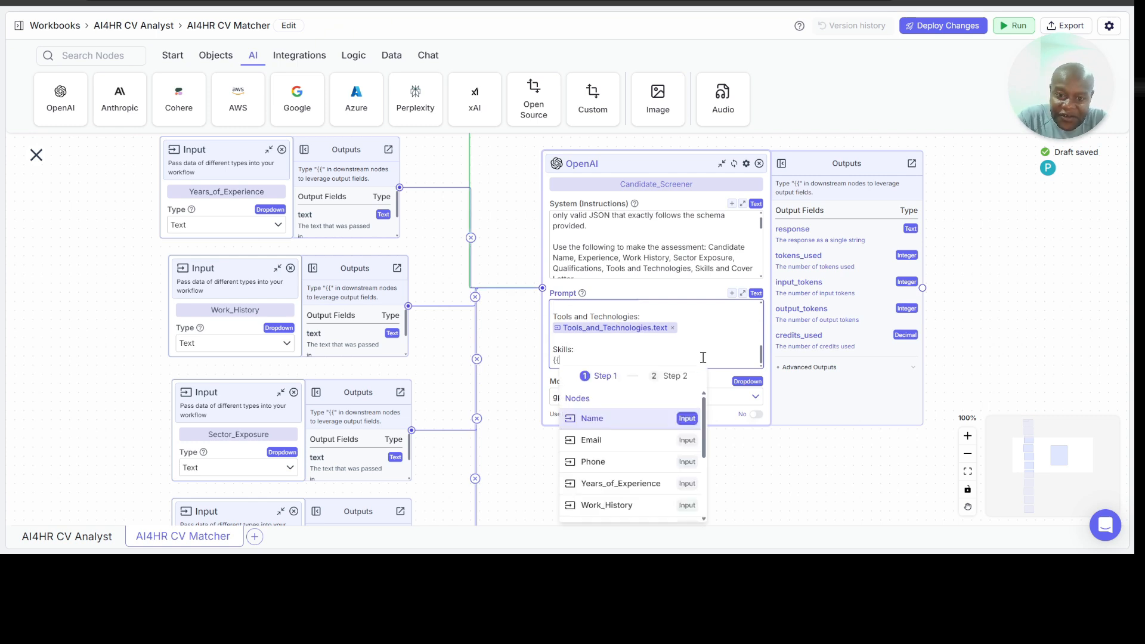
pyautogui.scroll(-3, 647, 441)
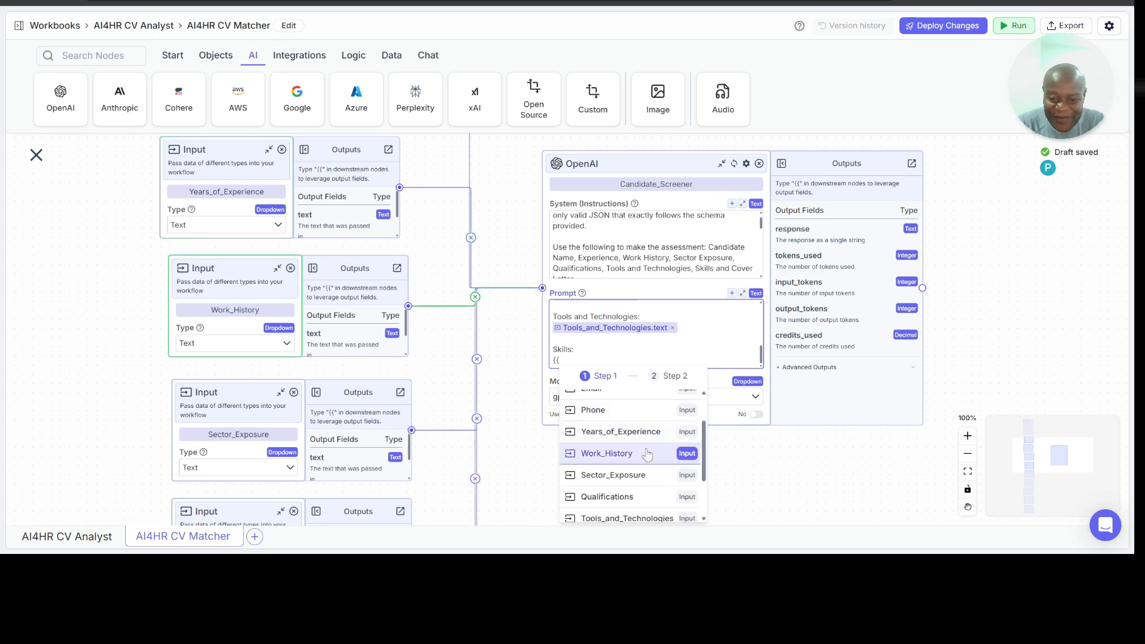
pyautogui.scroll(-3, 642, 450)
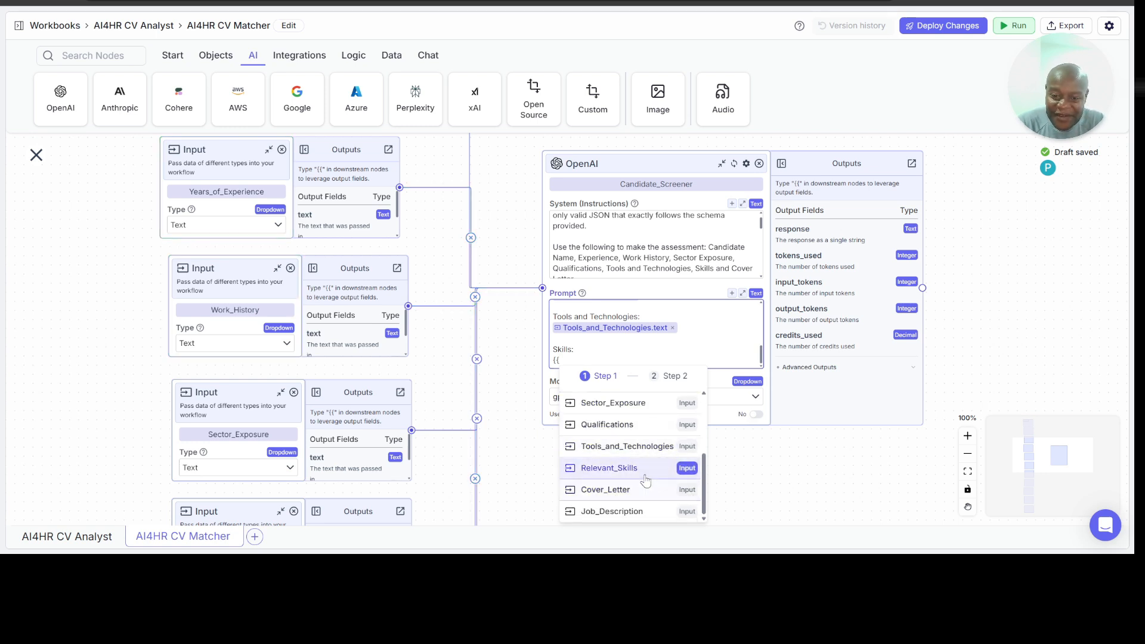
pyautogui.click(632, 476)
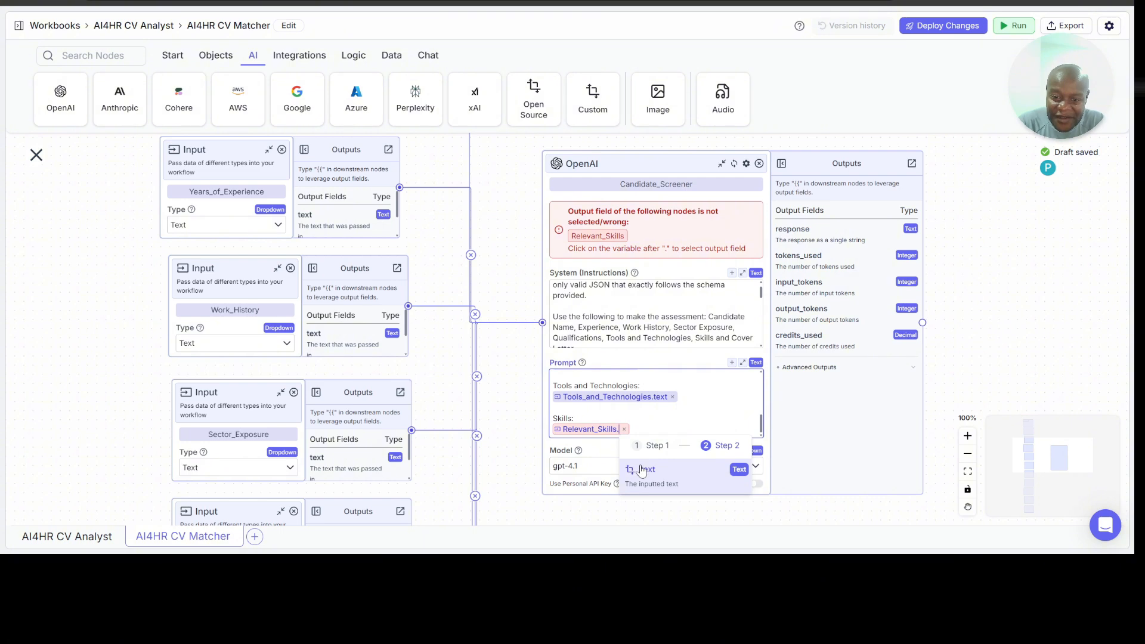
pyautogui.click(643, 471)
pyautogui.press('Return')
pyautogui.press('Return')
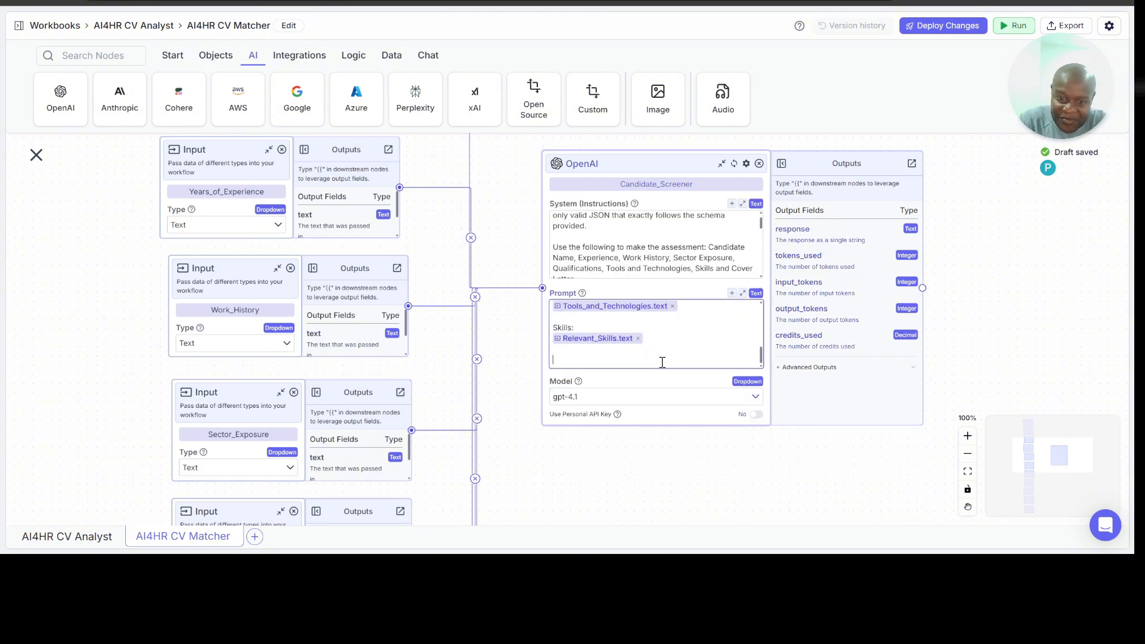
pyautogui.write('{{')
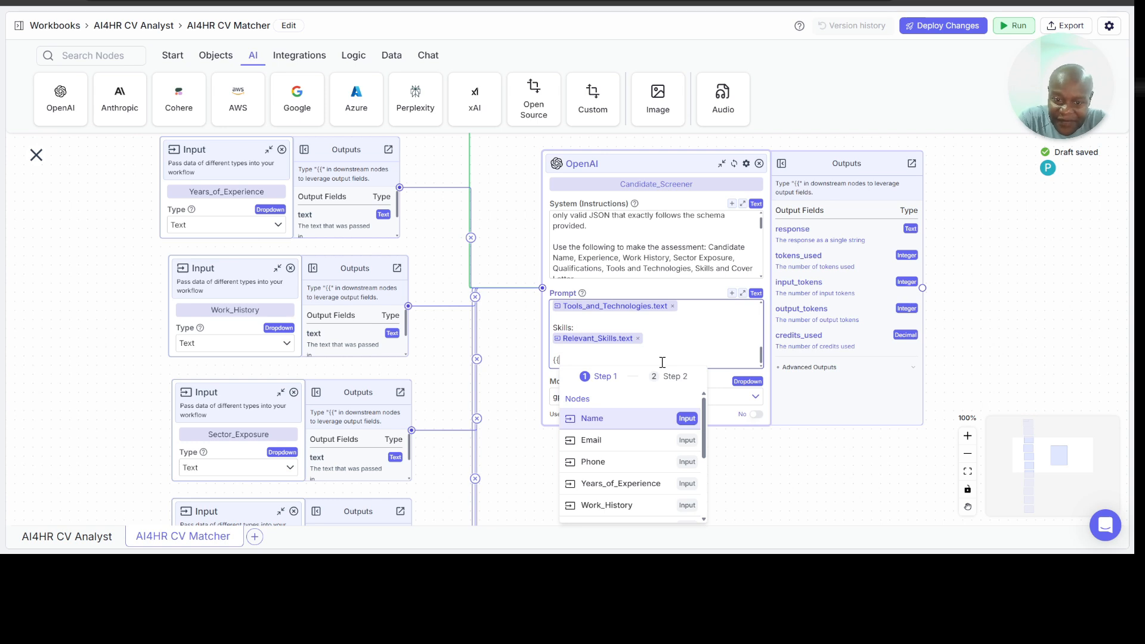
pyautogui.press('BackSpace')
pyautogui.press('BackSpace')
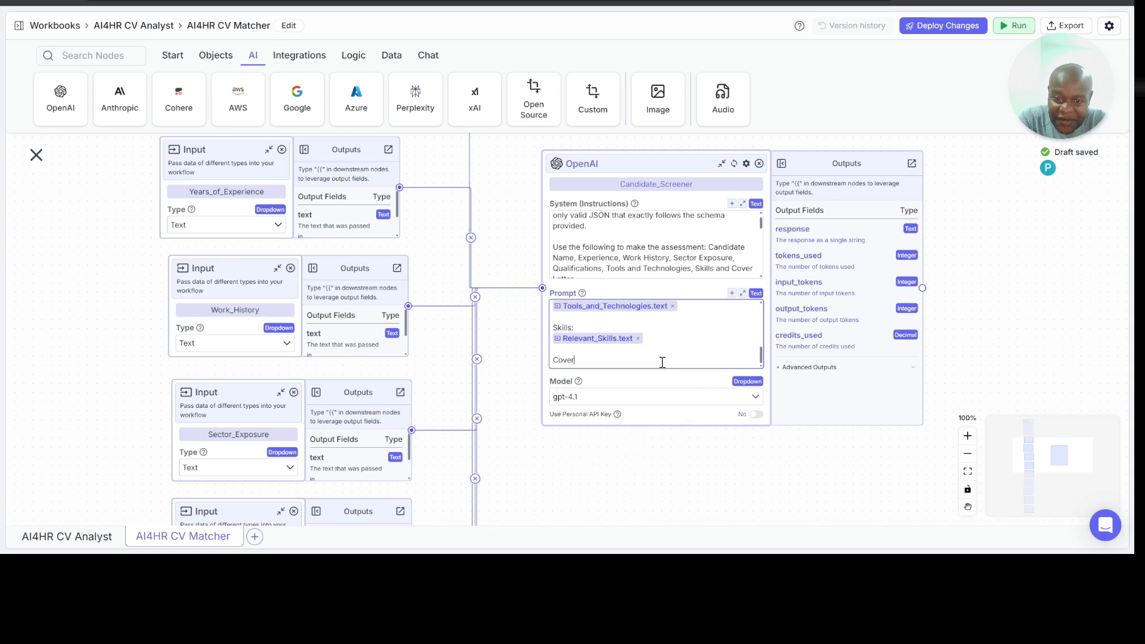
# Step: Add a "Cover Letter:" label below the Skills section of the Prompt, with the Cover_Letter text variable beneath it
pyautogui.write('Cover Letter:')
pyautogui.press('Return')
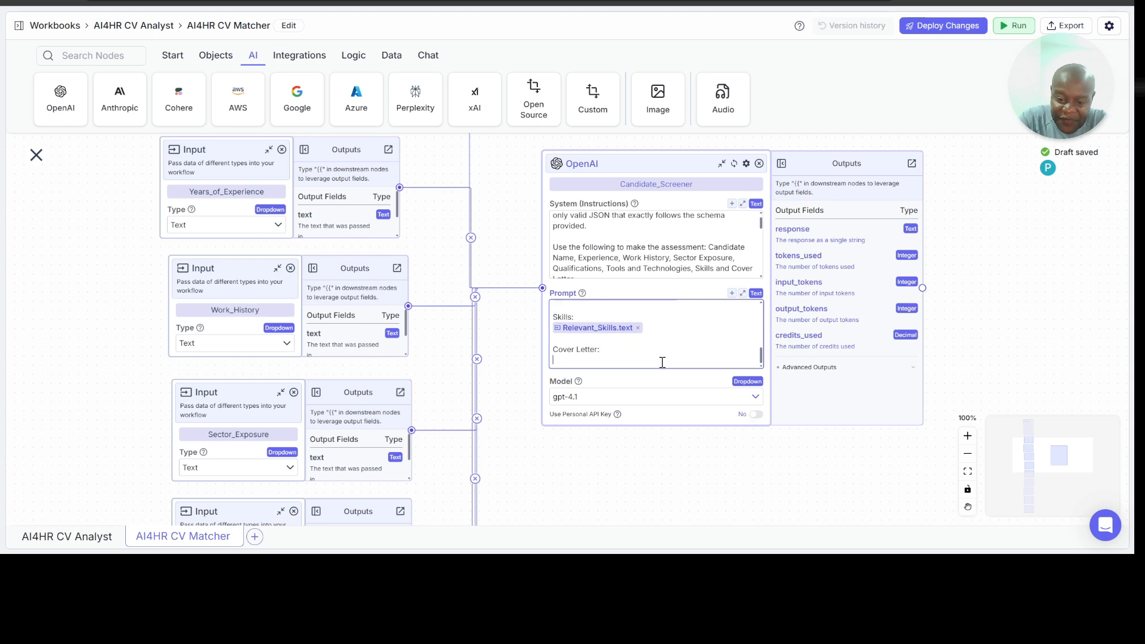
pyautogui.write('{{')
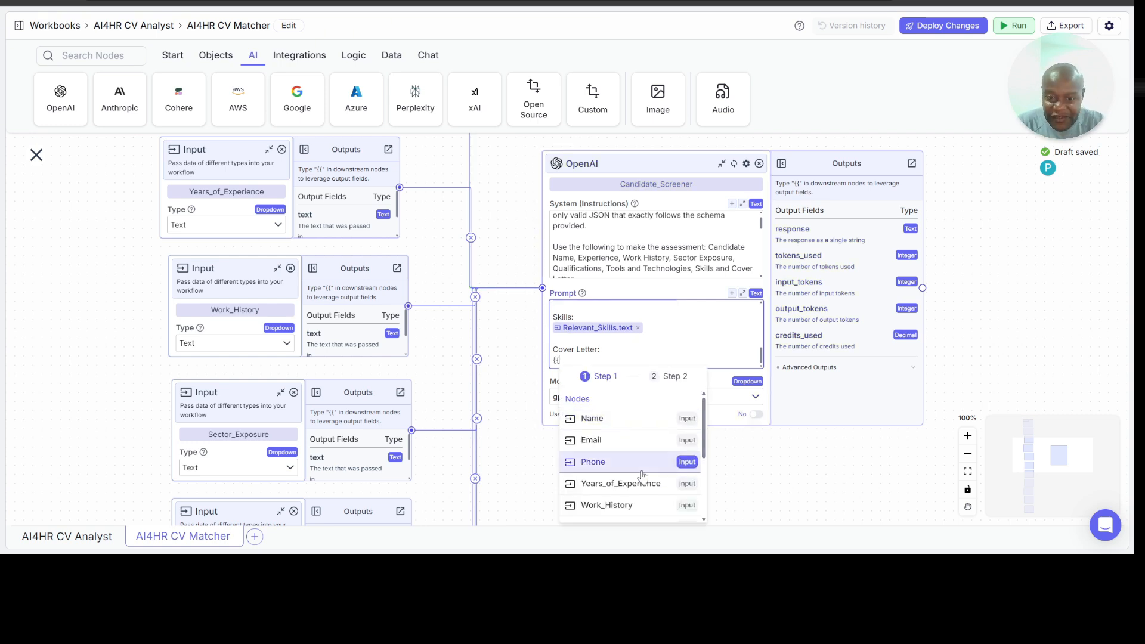
pyautogui.scroll(-2, 643, 475)
pyautogui.scroll(-3, 643, 475)
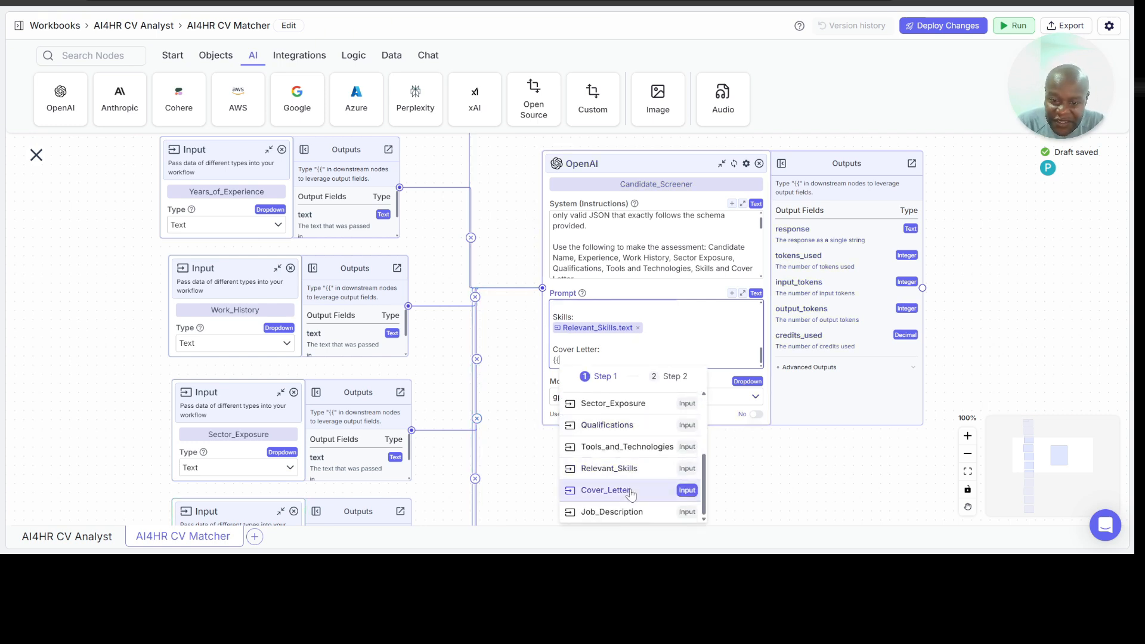
pyautogui.click(632, 489)
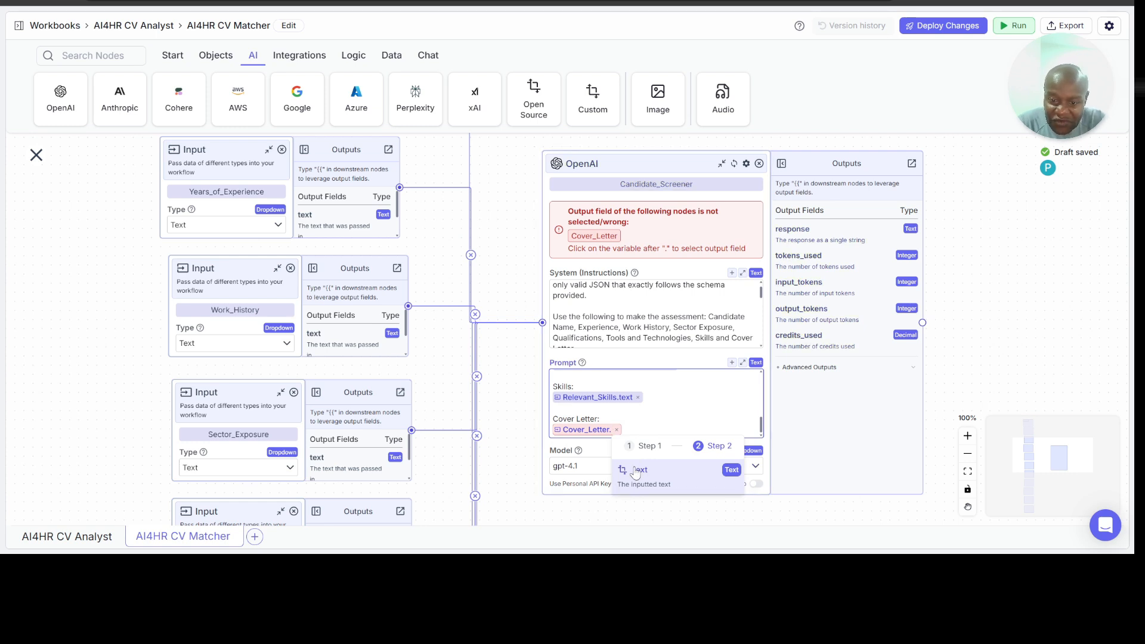
pyautogui.click(642, 470)
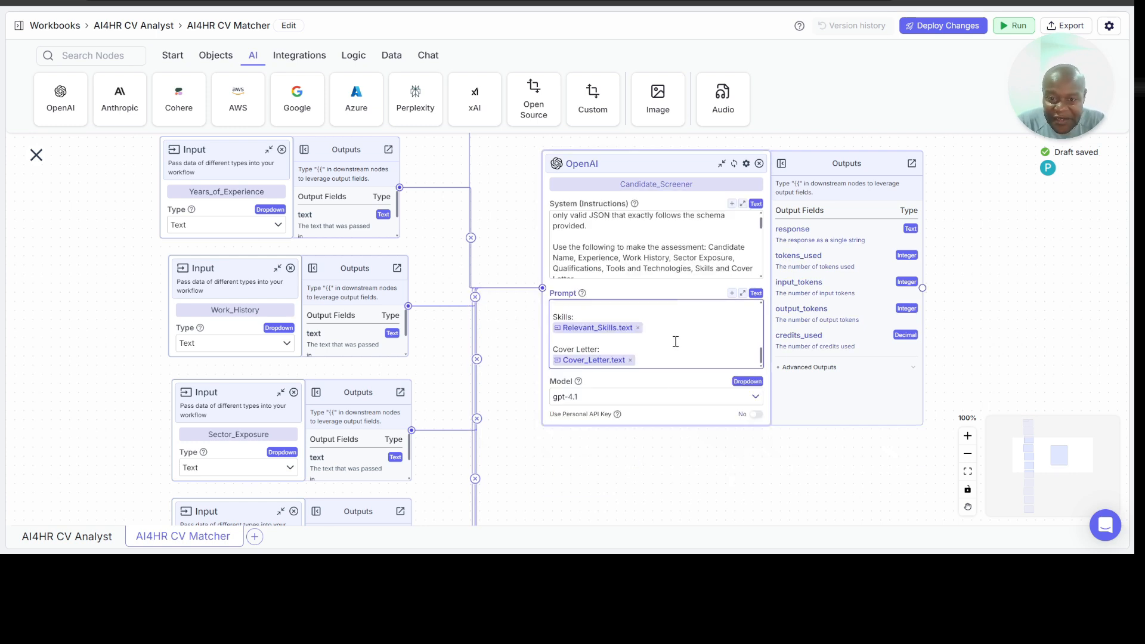
# Step: Add a "Job Description:" label below the Cover Letter section of the Prompt, with the Job_Description text variable beneath it
pyautogui.scroll(5, 677, 340)
pyautogui.scroll(-5, 676, 342)
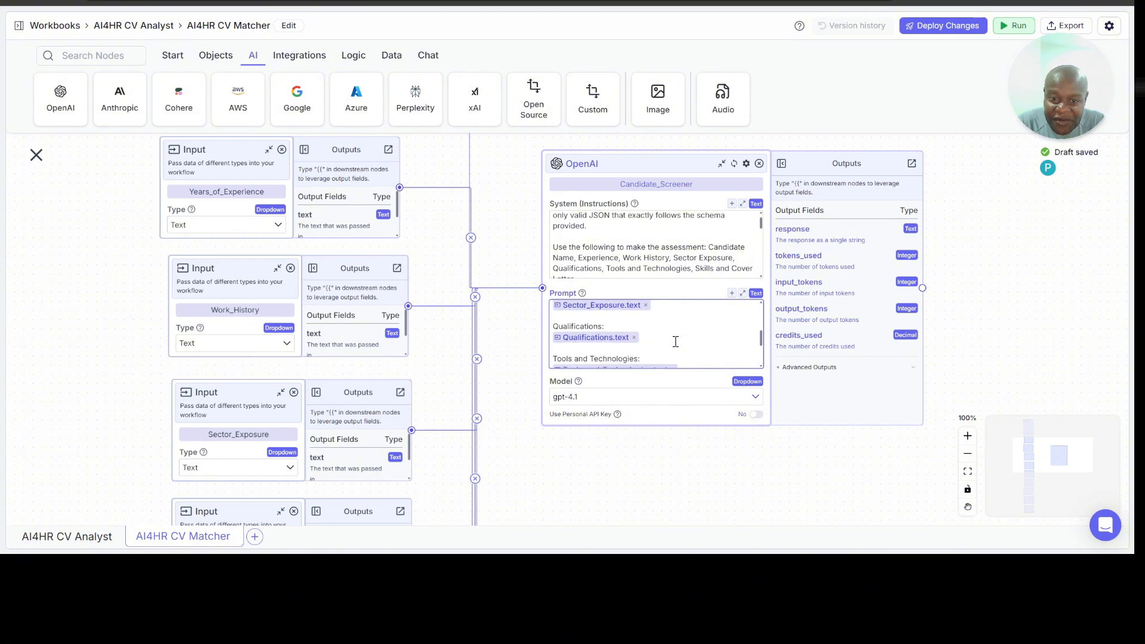
pyautogui.click(651, 362)
pyautogui.press('Return')
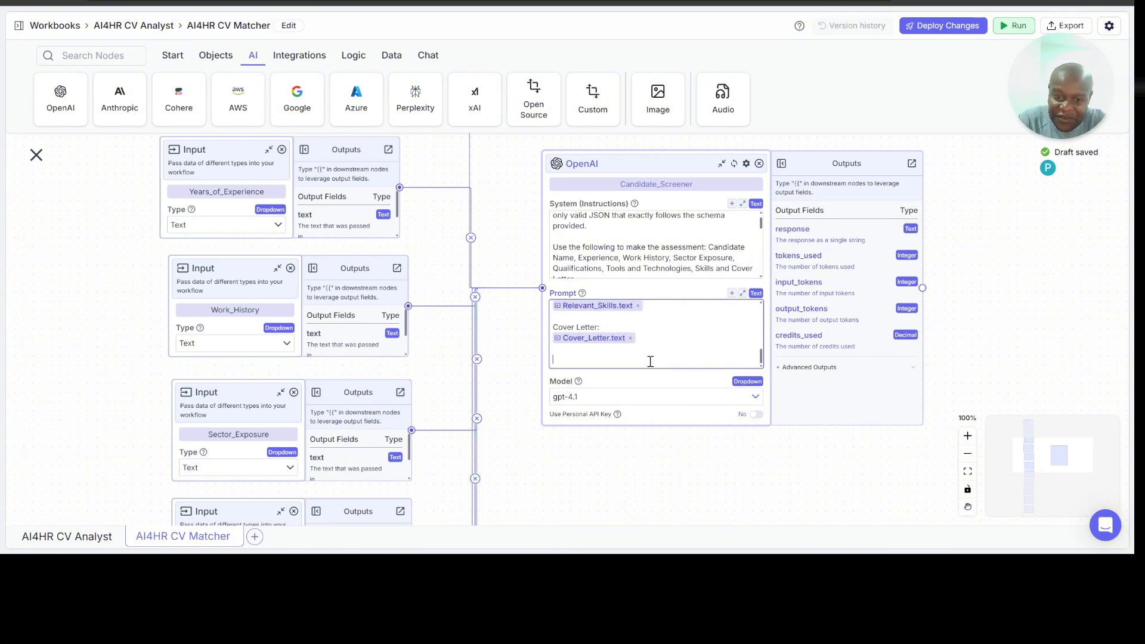
pyautogui.write('J')
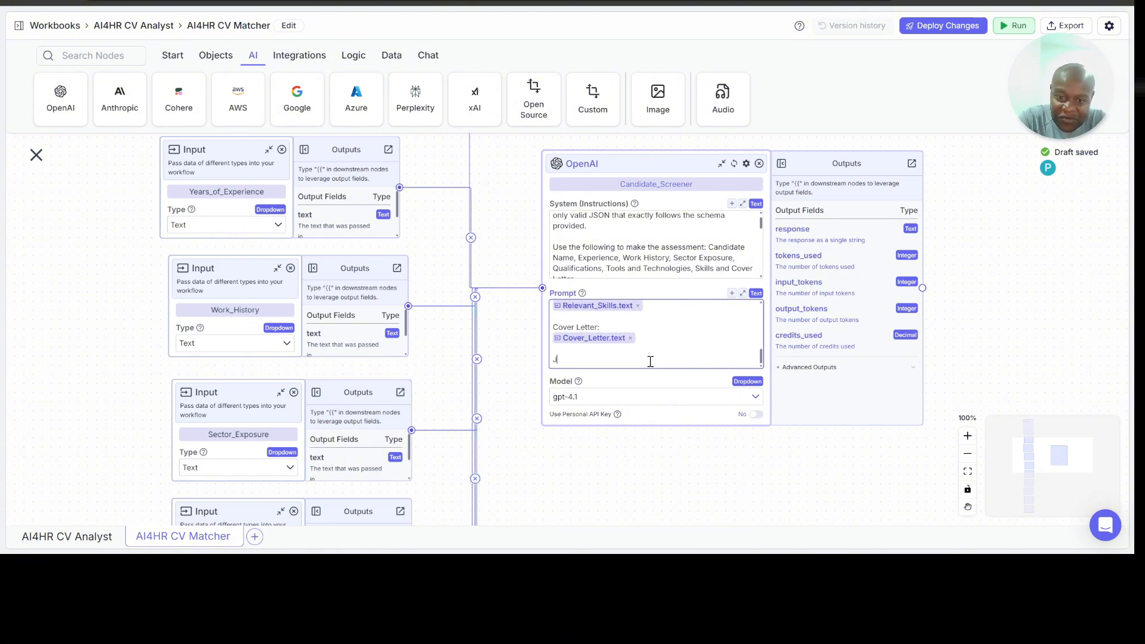
pyautogui.write('ob Description:')
pyautogui.press('Return')
pyautogui.write('{{')
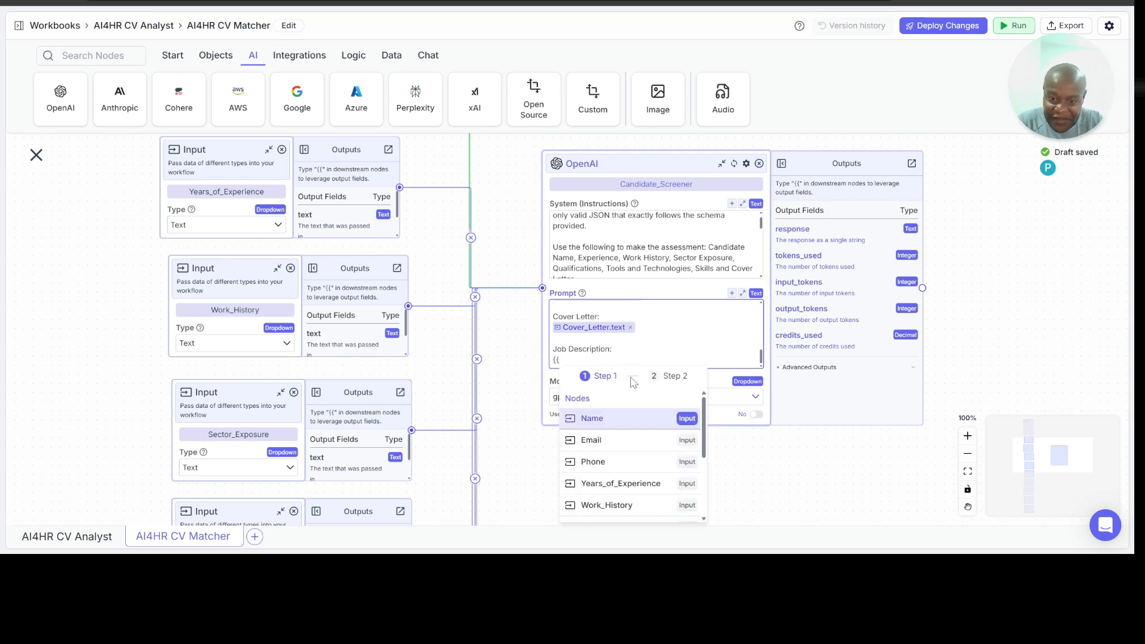
pyautogui.scroll(-3, 635, 460)
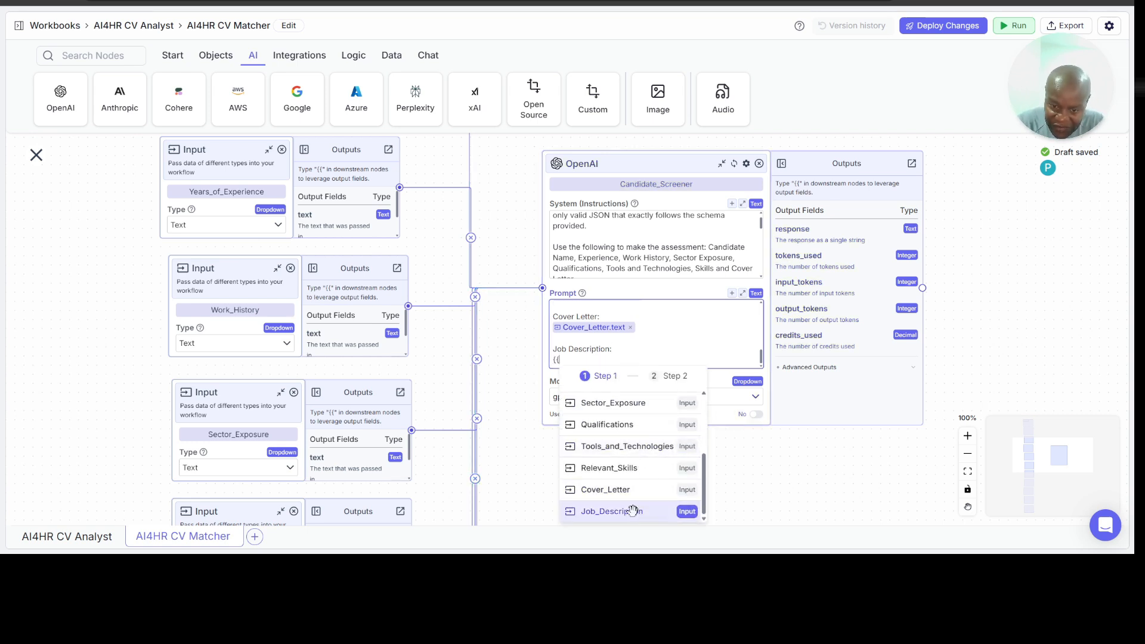
pyautogui.click(632, 511)
pyautogui.click(641, 468)
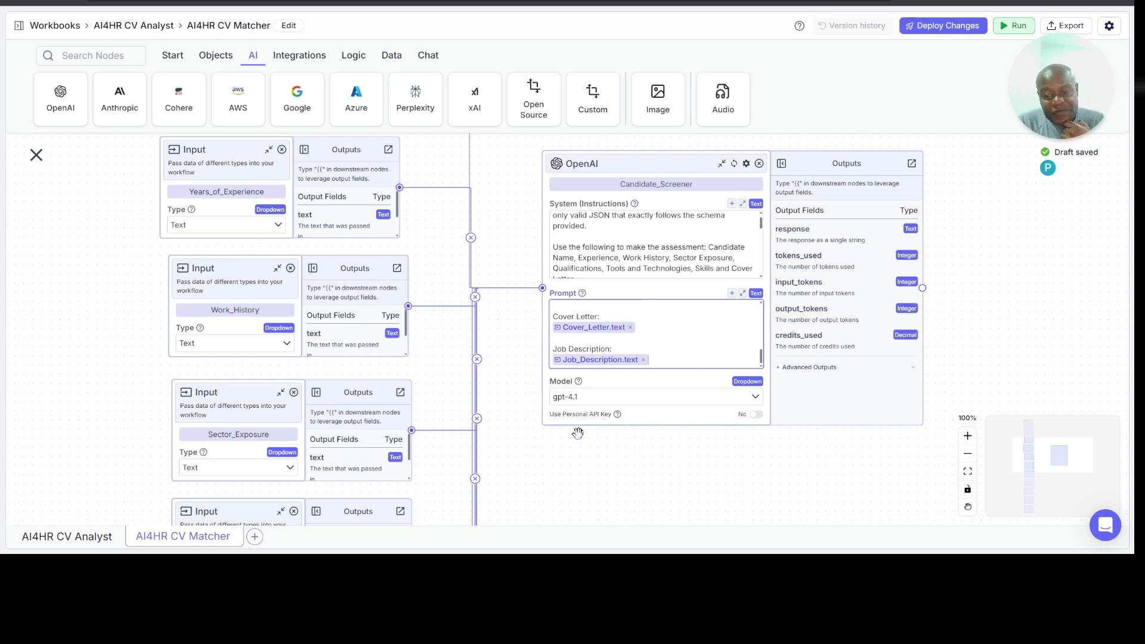
pyautogui.scroll(2, 508, 473)
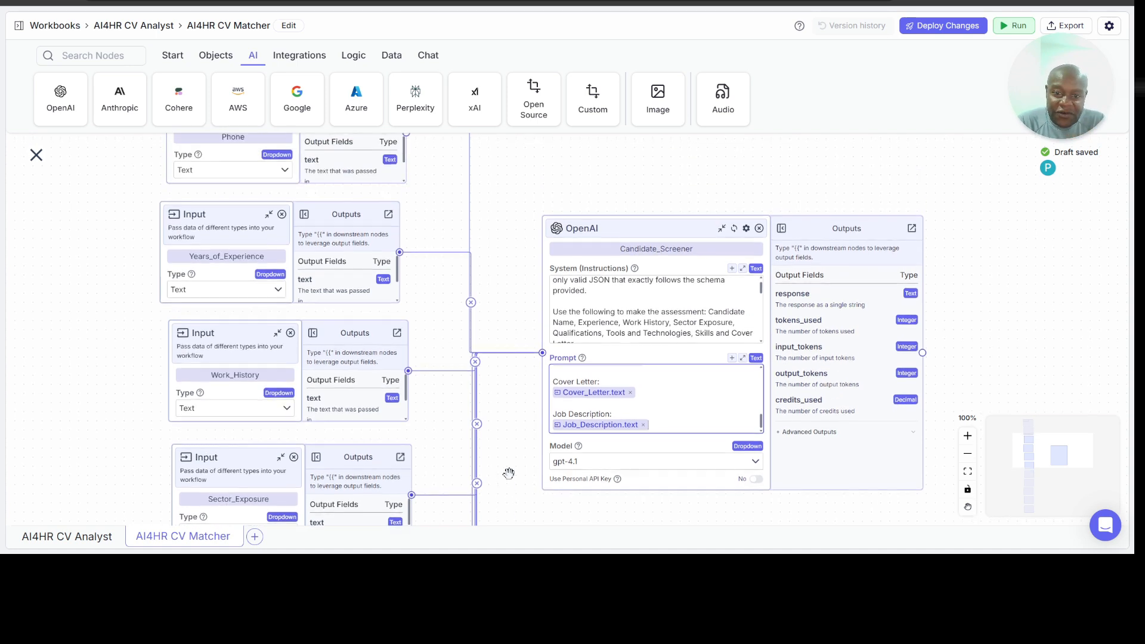
pyautogui.hscroll(3, 970, 309)
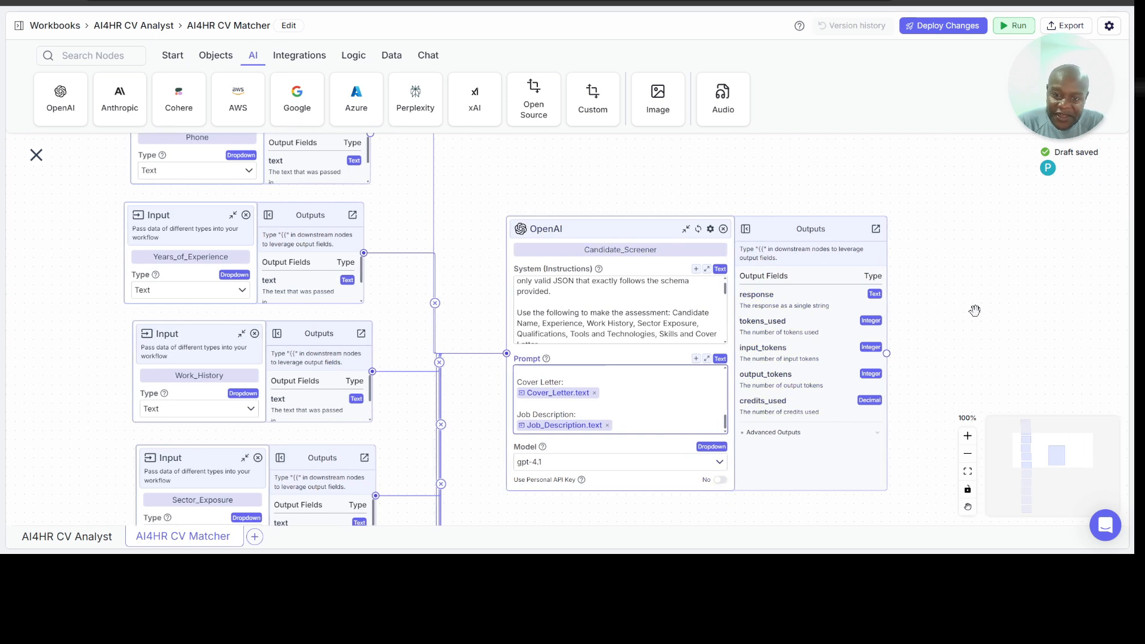
pyautogui.hscroll(5, 968, 308)
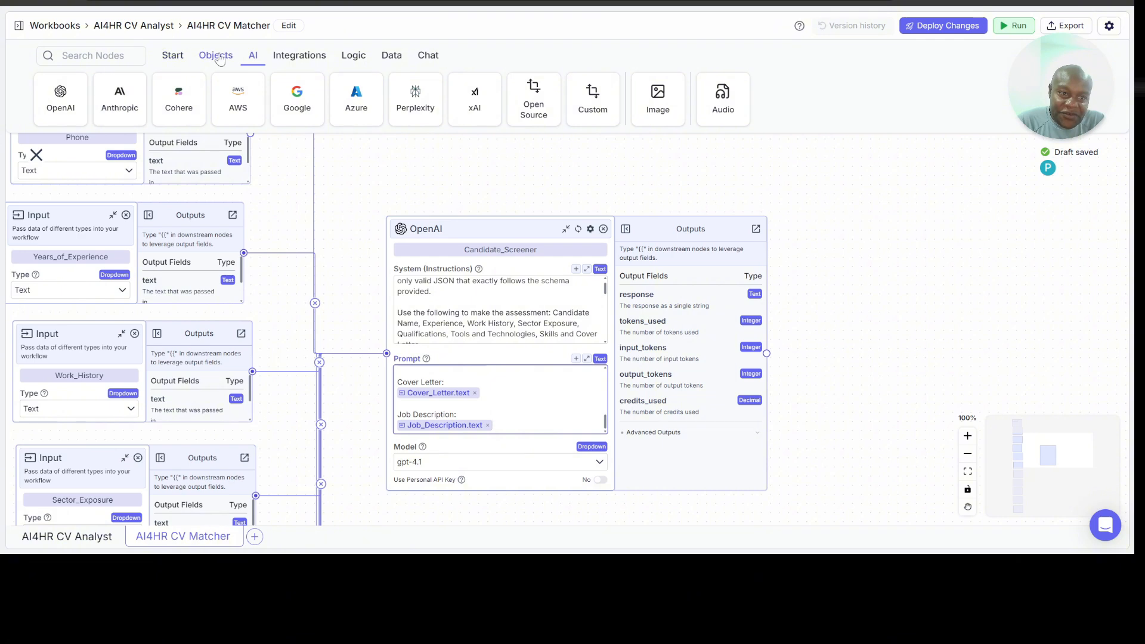
pyautogui.click(172, 55)
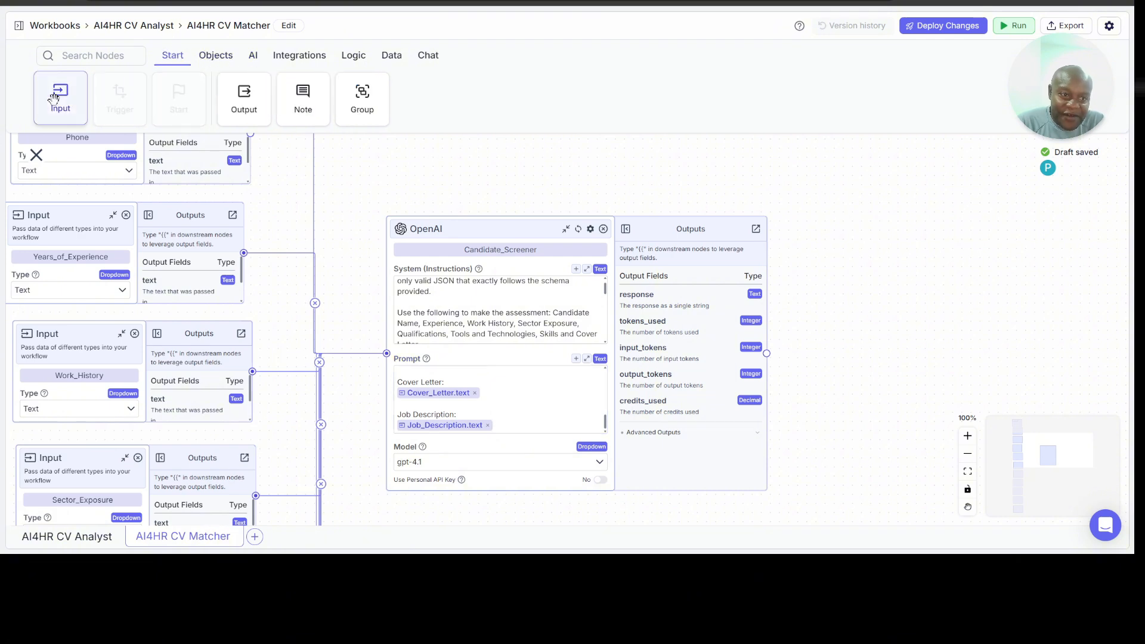
pyautogui.moveTo(55, 100); pyautogui.dragTo(877, 333)
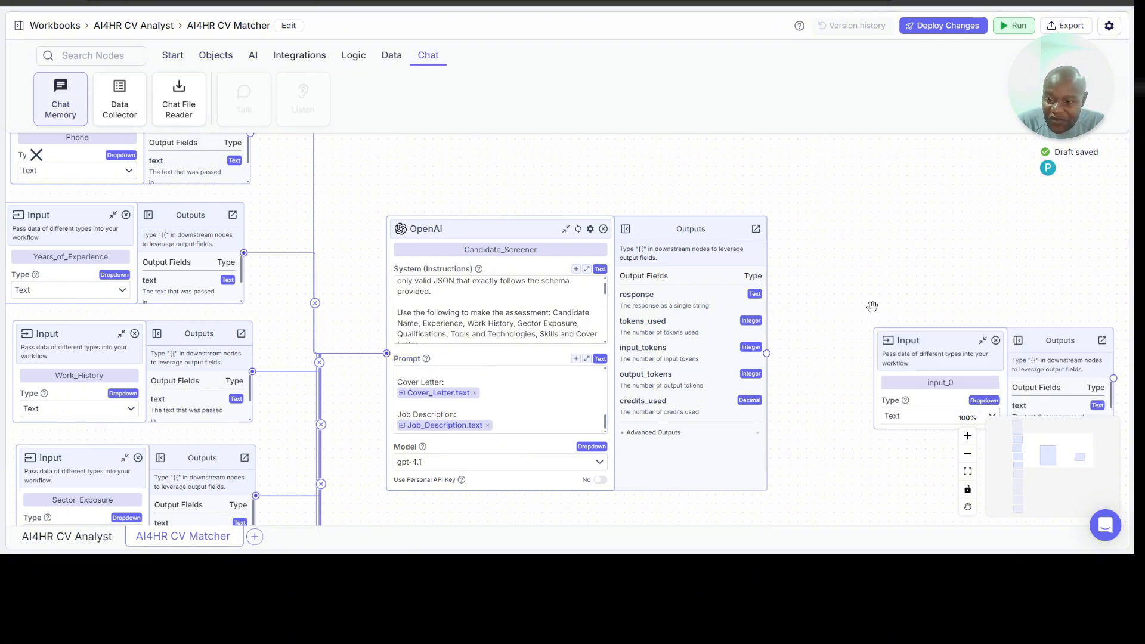
pyautogui.hscroll(2, 895, 293)
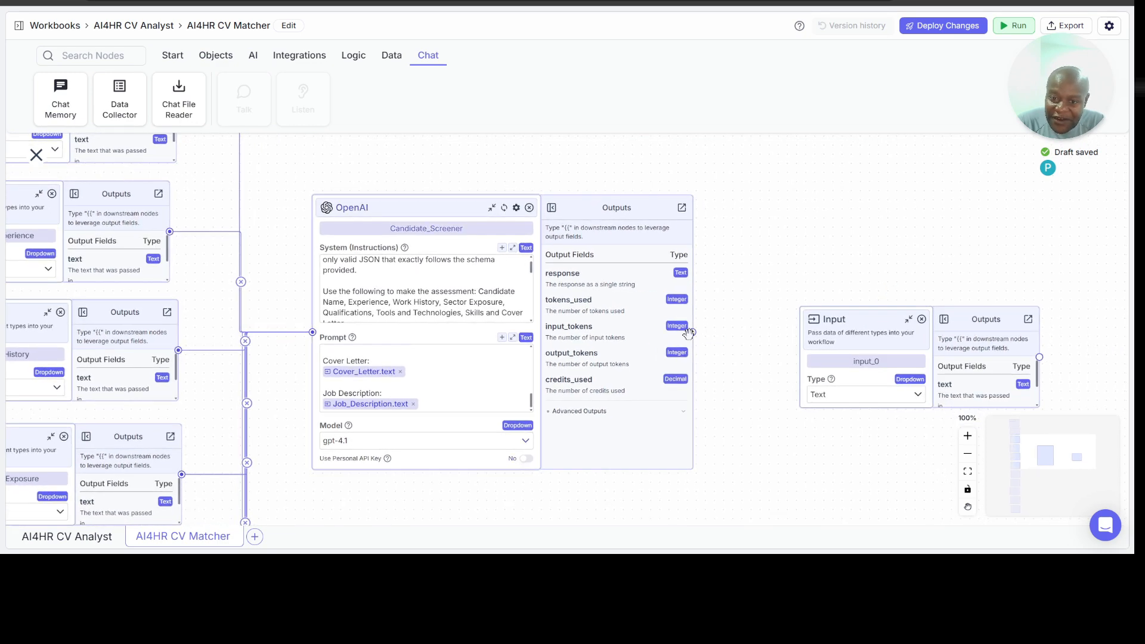
pyautogui.moveTo(691, 333); pyautogui.dragTo(800, 349)
pyautogui.hotkey('ctrl', 'z')
# Step: Add an Output node beside the Candidate_Screener node and connect the Candidate_Screener response to it
pyautogui.press('o')
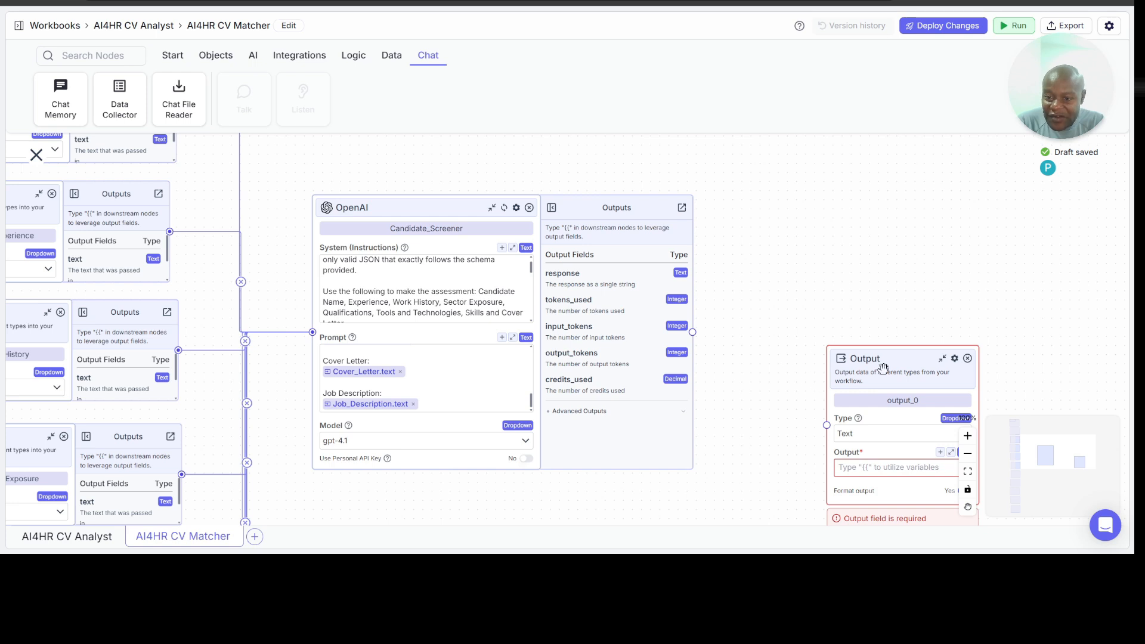
pyautogui.moveTo(885, 366); pyautogui.dragTo(880, 305)
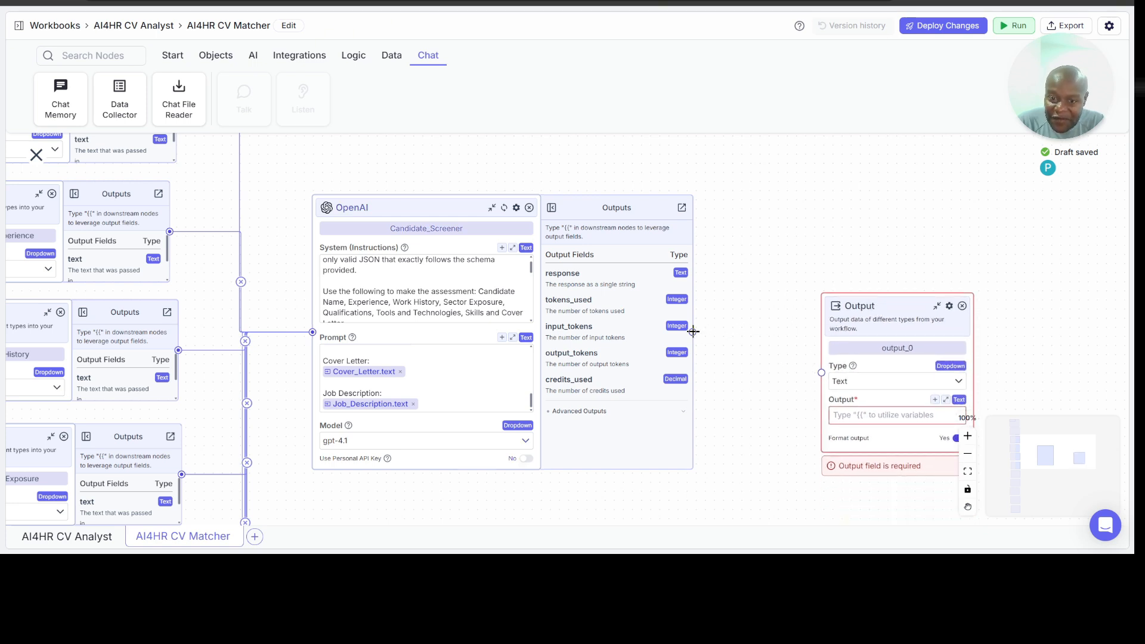
pyautogui.moveTo(693, 332); pyautogui.dragTo(822, 372)
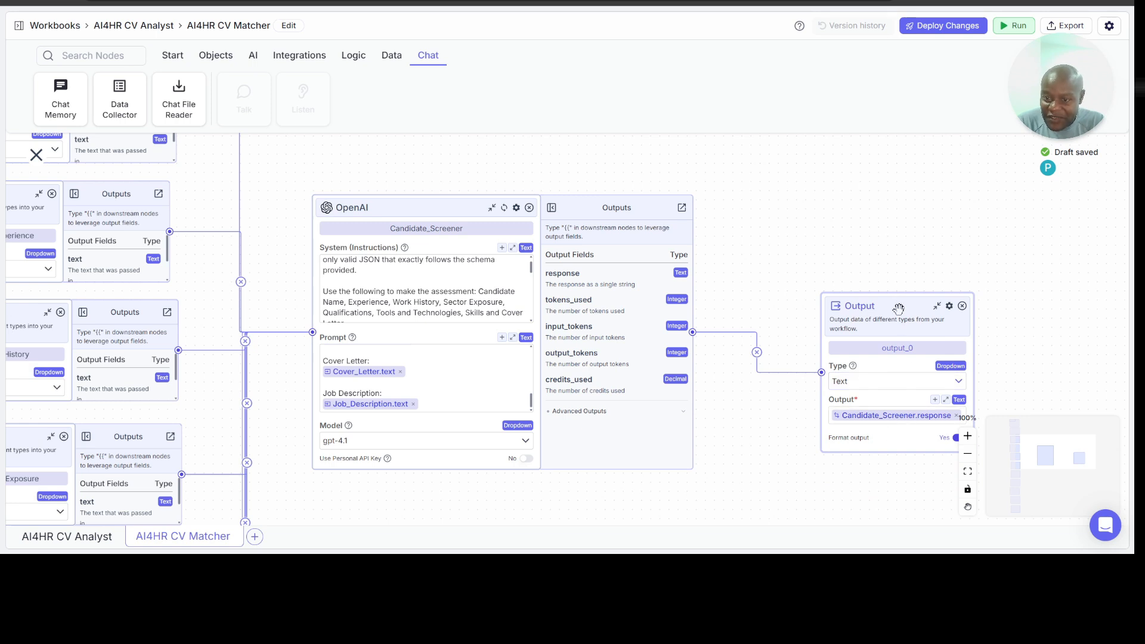
pyautogui.moveTo(897, 305); pyautogui.dragTo(857, 272)
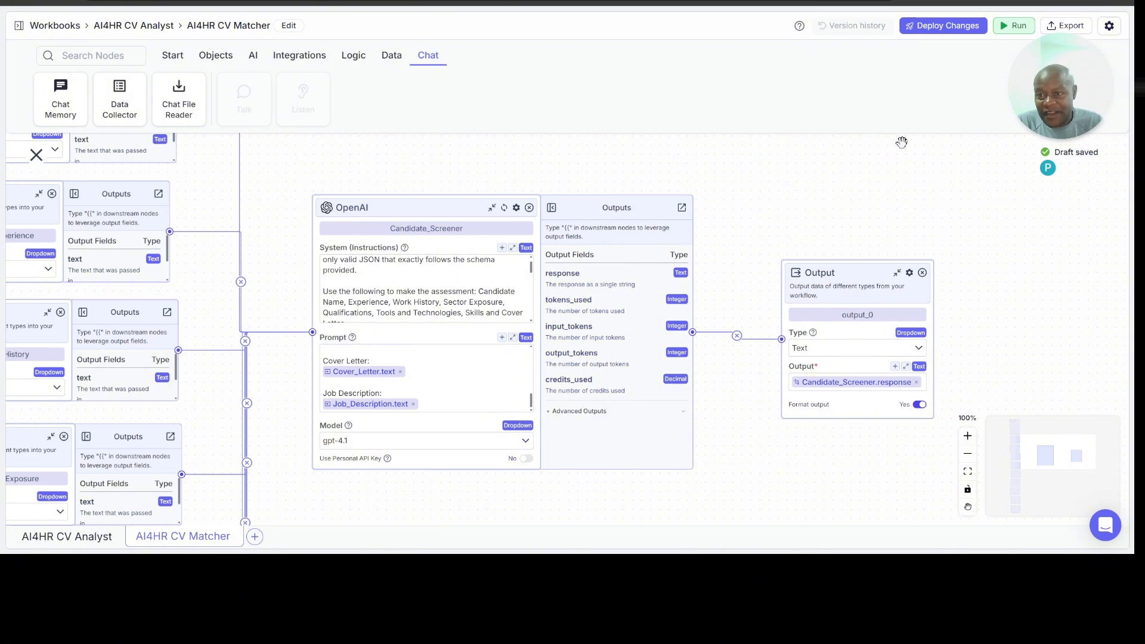
# Step: Deploy the CV Matcher changes as patch version v0.0.1 without a description
pyautogui.click(928, 30)
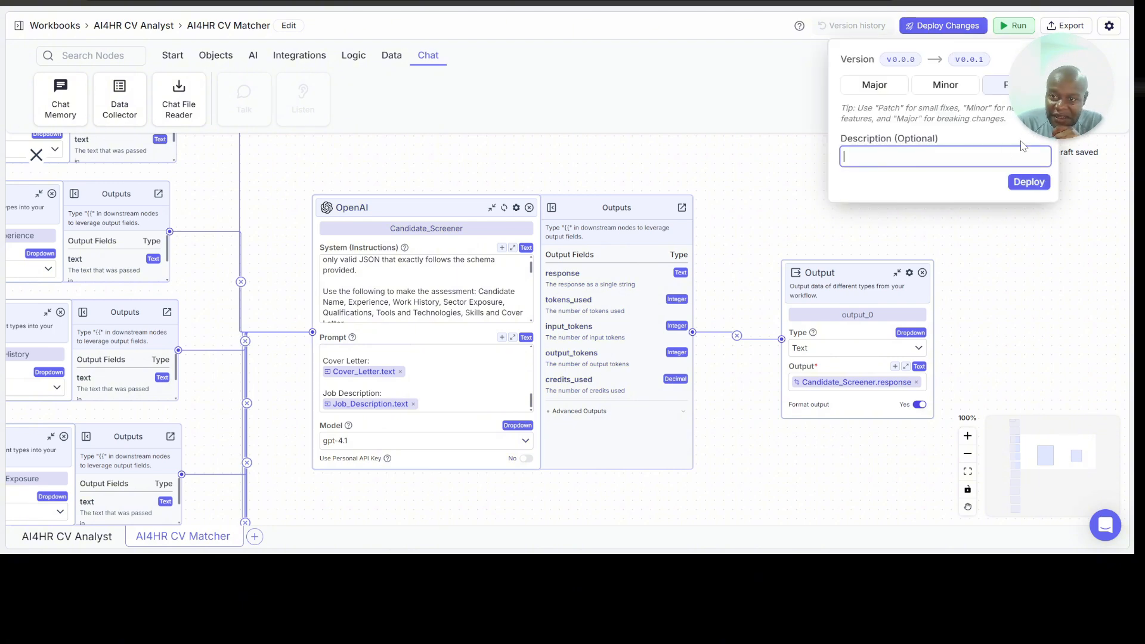
pyautogui.click(1025, 181)
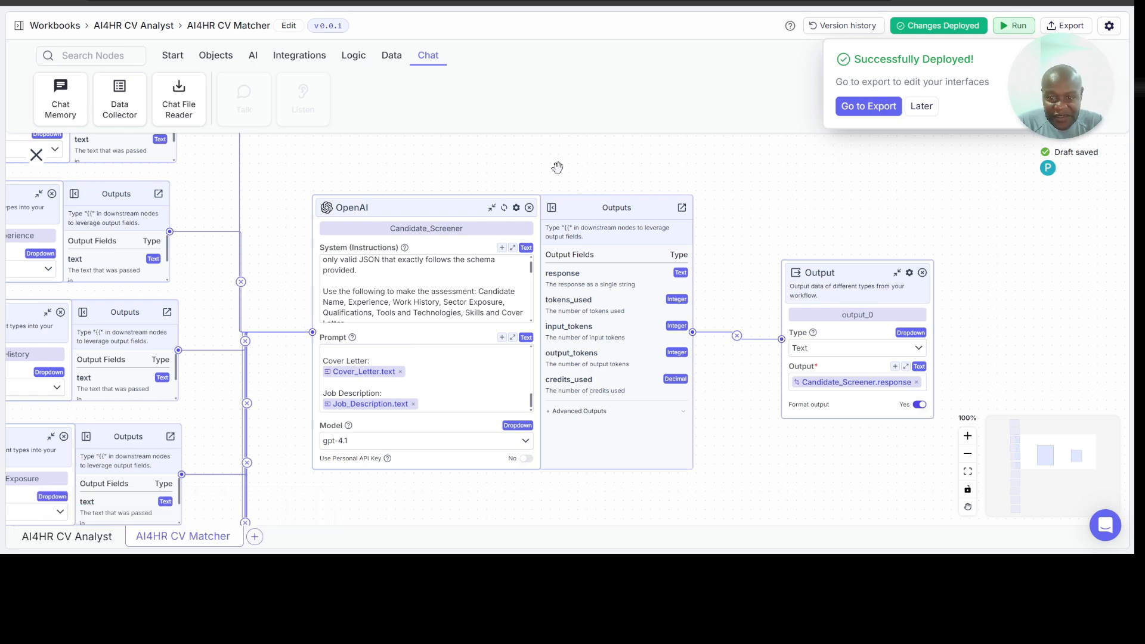
pyautogui.moveTo(559, 167); pyautogui.dragTo(678, 136)
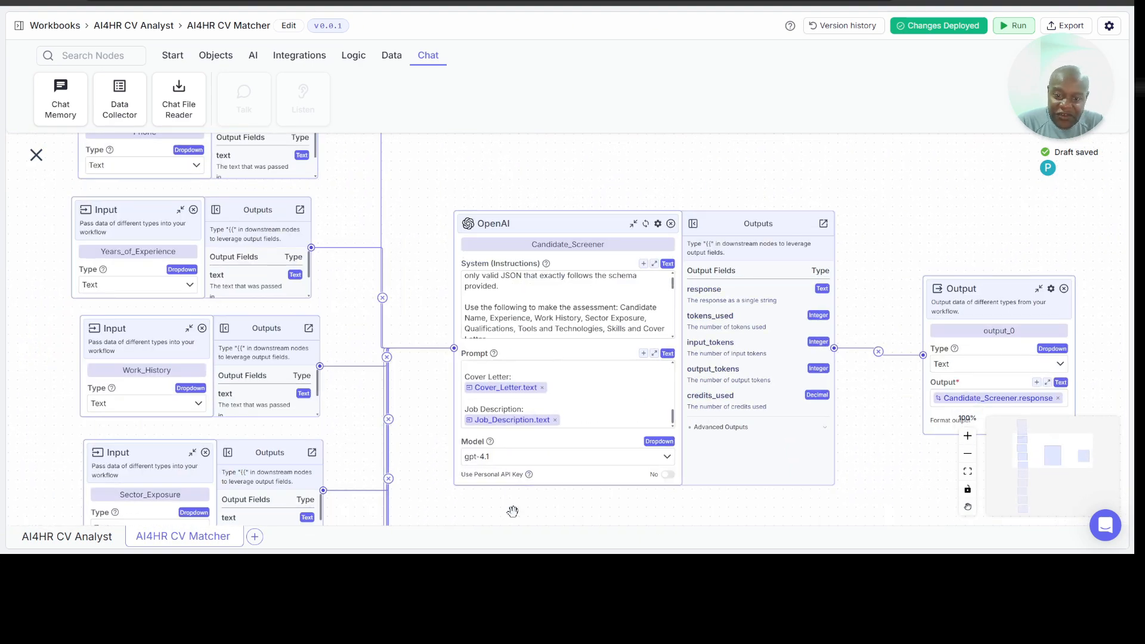
# Step: Change the type of the Job_Description input node to File
pyautogui.scroll(-5, 512, 504)
pyautogui.scroll(-5, 448, 321)
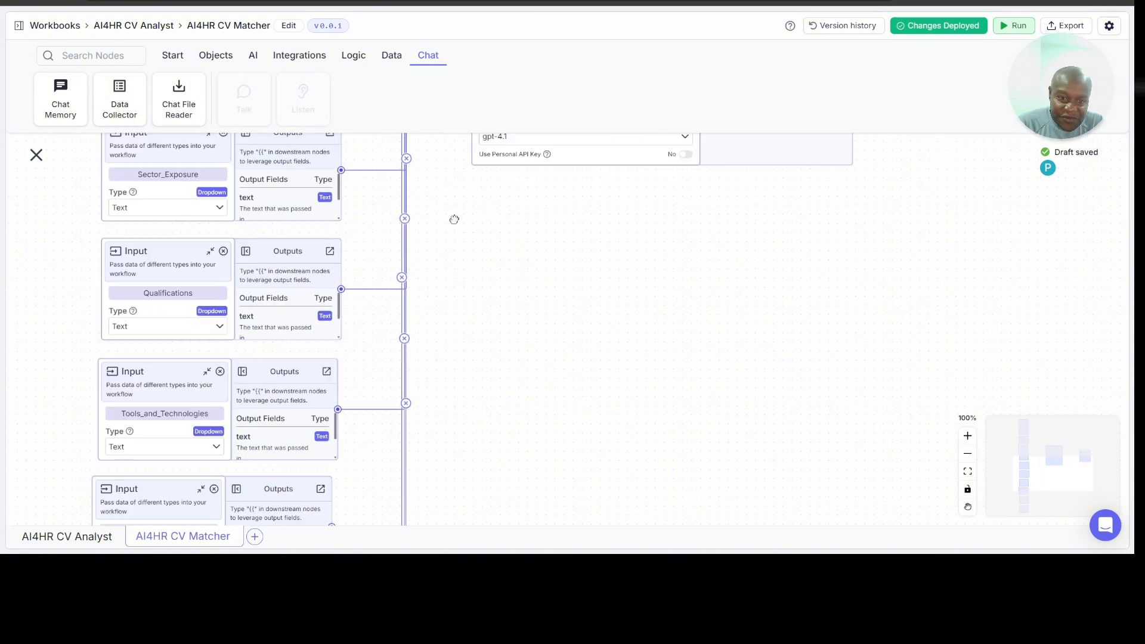
pyautogui.scroll(-3, 471, 387)
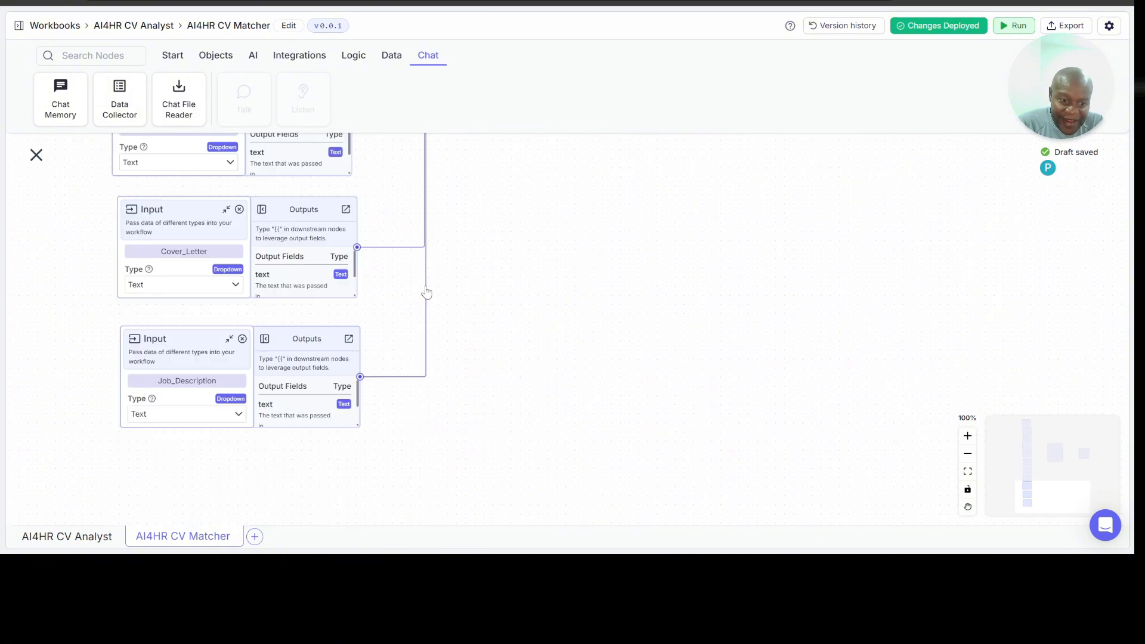
pyautogui.click(241, 418)
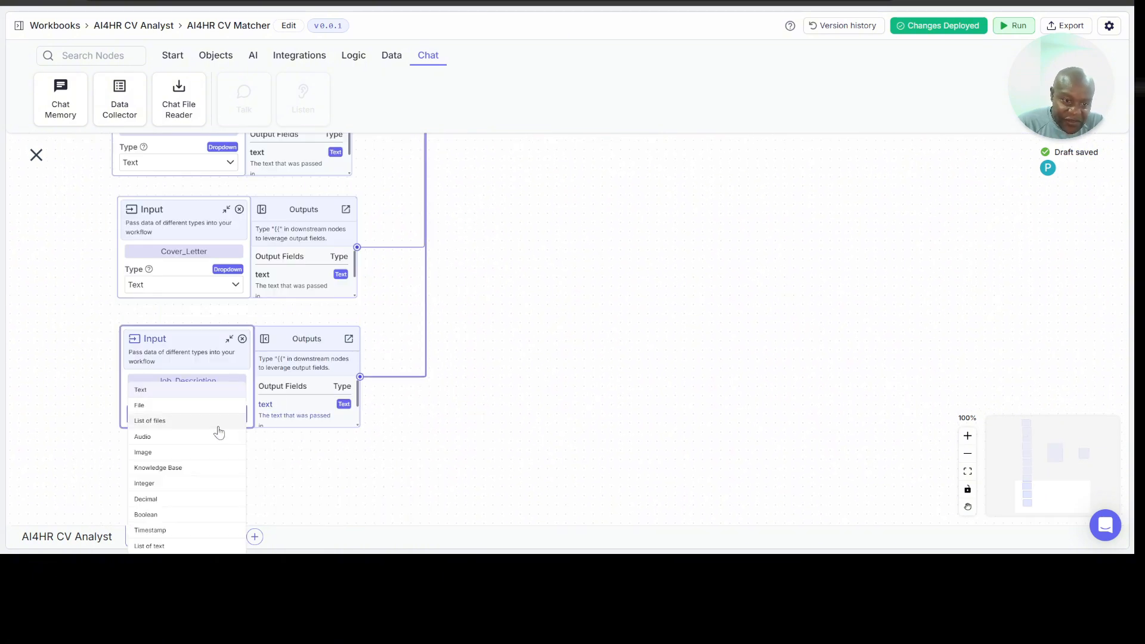
pyautogui.click(177, 412)
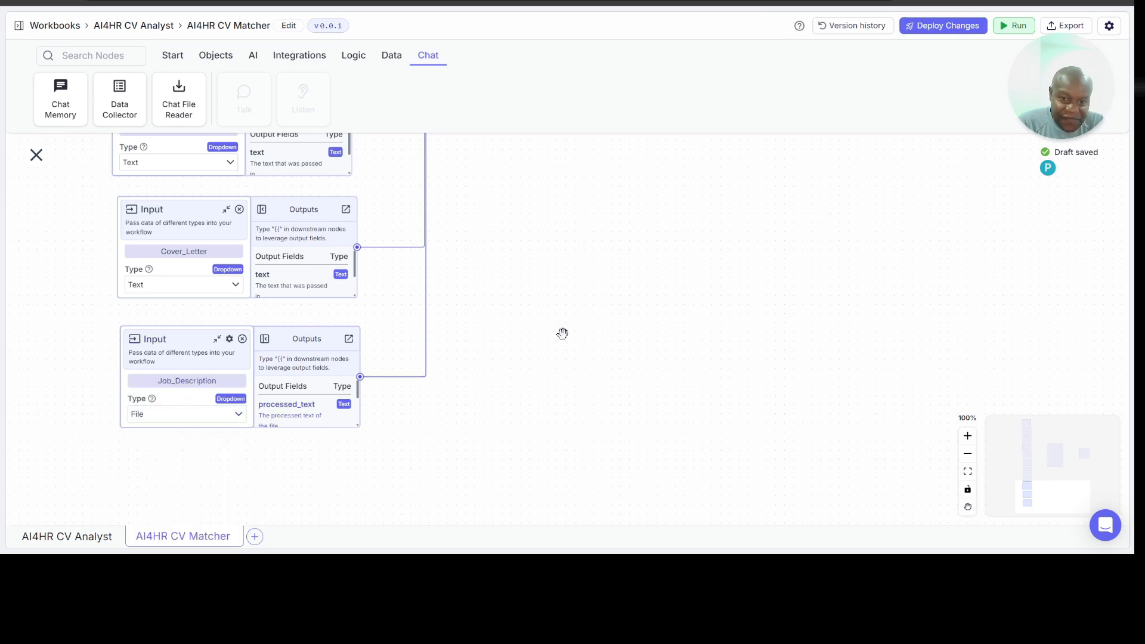
# Step: Replace the Job_Description text variable in the Candidate_Screener Prompt with Job_Description.processed_text
pyautogui.hscroll(5, 598, 322)
pyautogui.scroll(1, 599, 322)
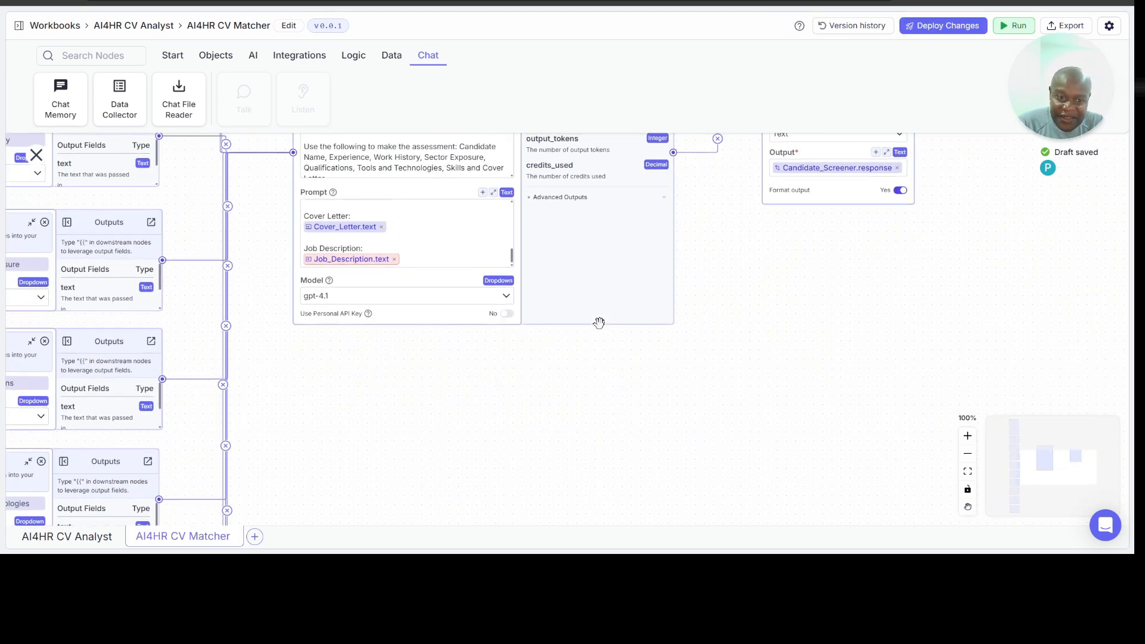
pyautogui.scroll(-3, 377, 258)
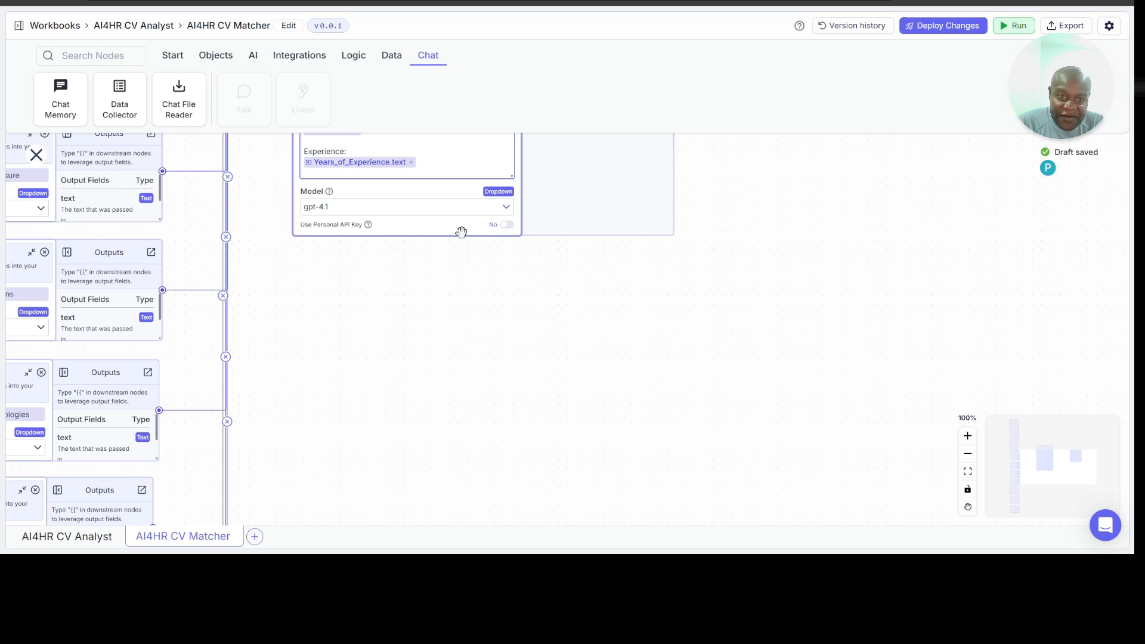
pyautogui.scroll(1, 437, 193)
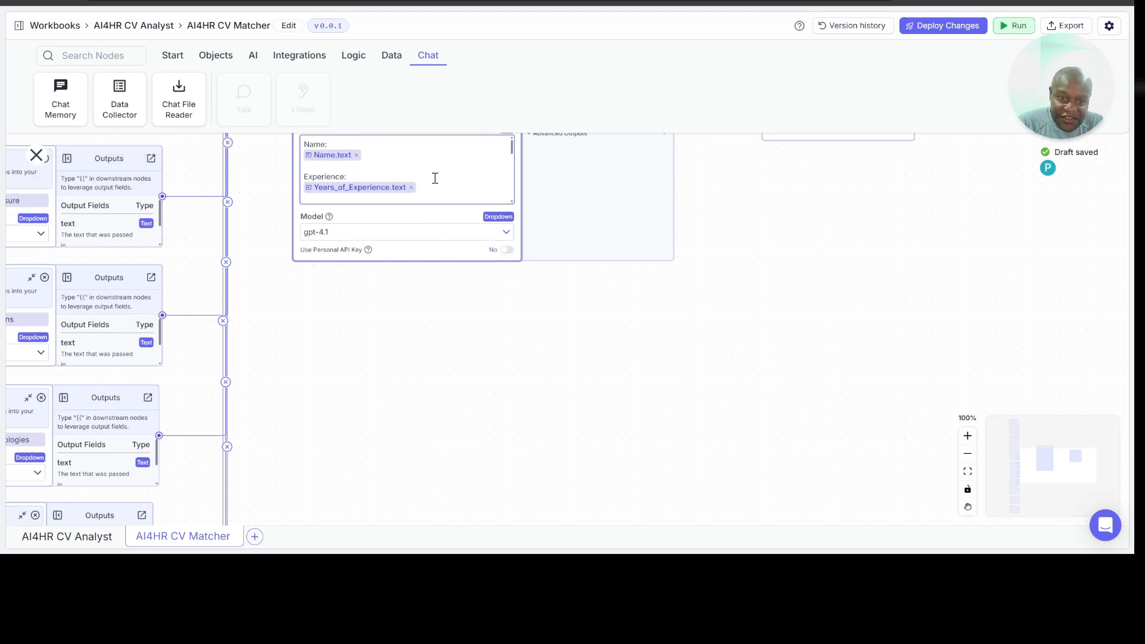
pyautogui.scroll(-5, 435, 178)
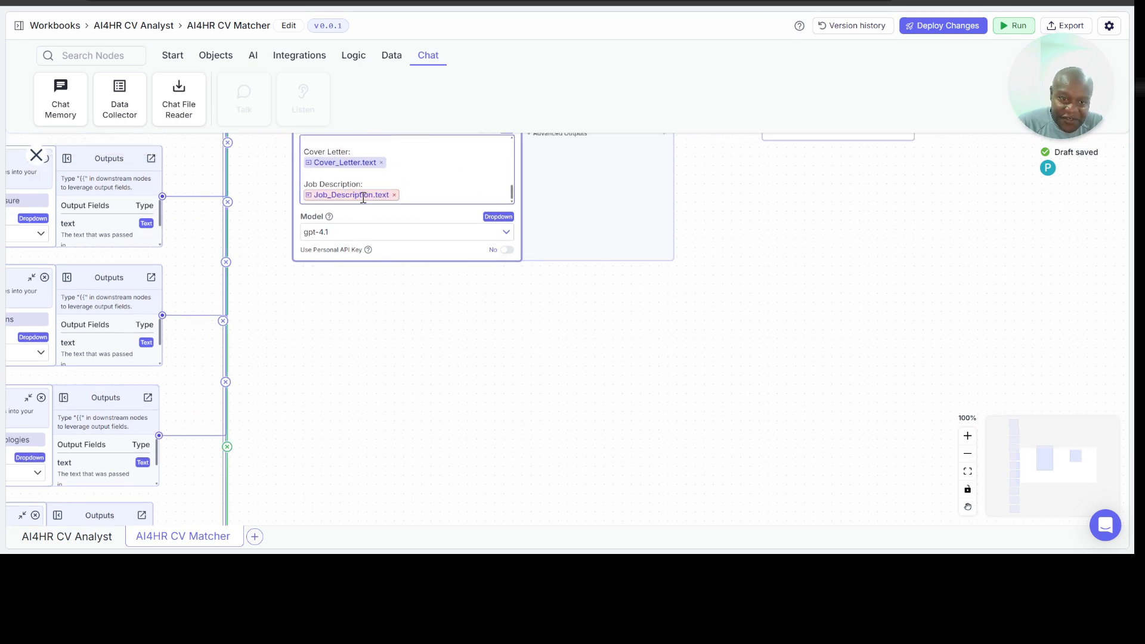
pyautogui.click(364, 195)
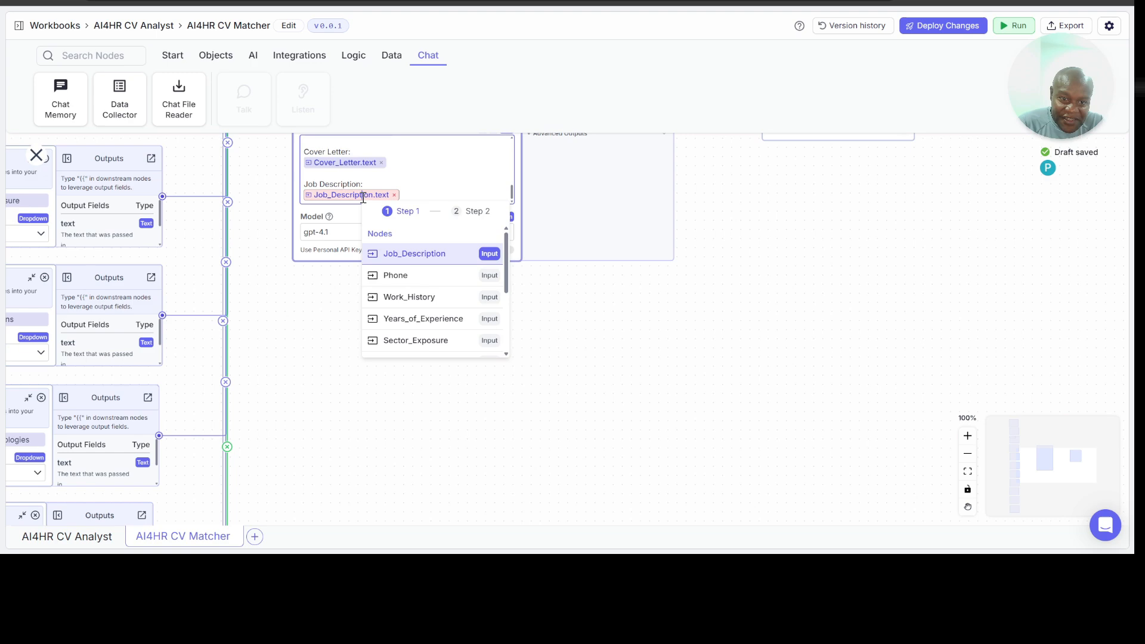
pyautogui.click(428, 259)
pyautogui.click(438, 253)
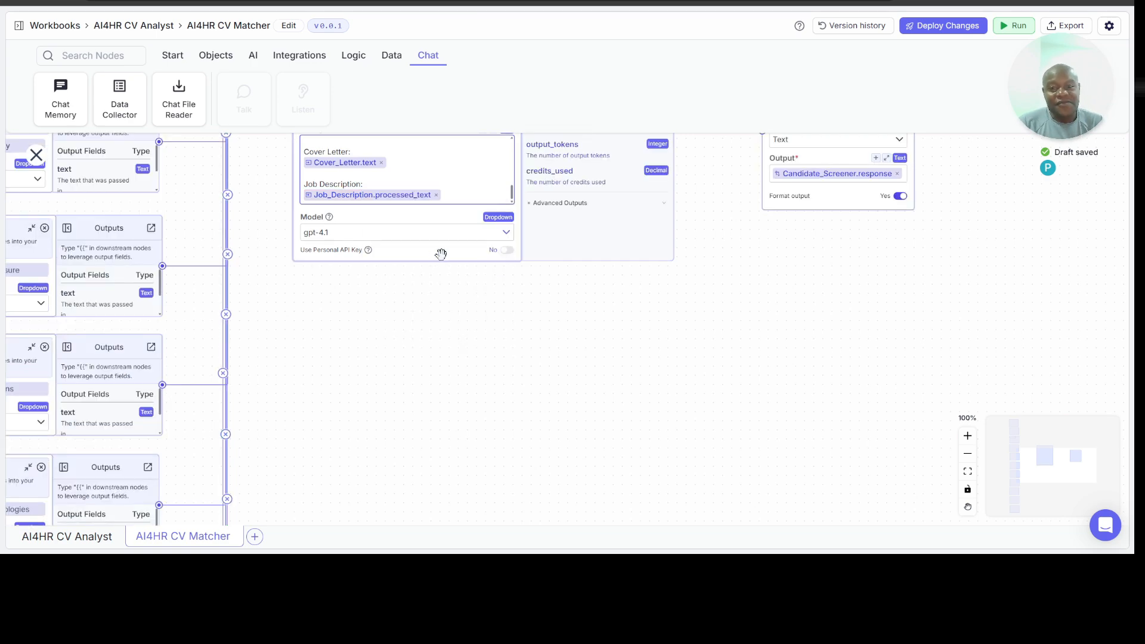
# Step: Deploy the updated CV Matcher pipeline as patch version v0.0.2 without a description
pyautogui.hscroll(2, 720, 388)
pyautogui.scroll(3, 721, 389)
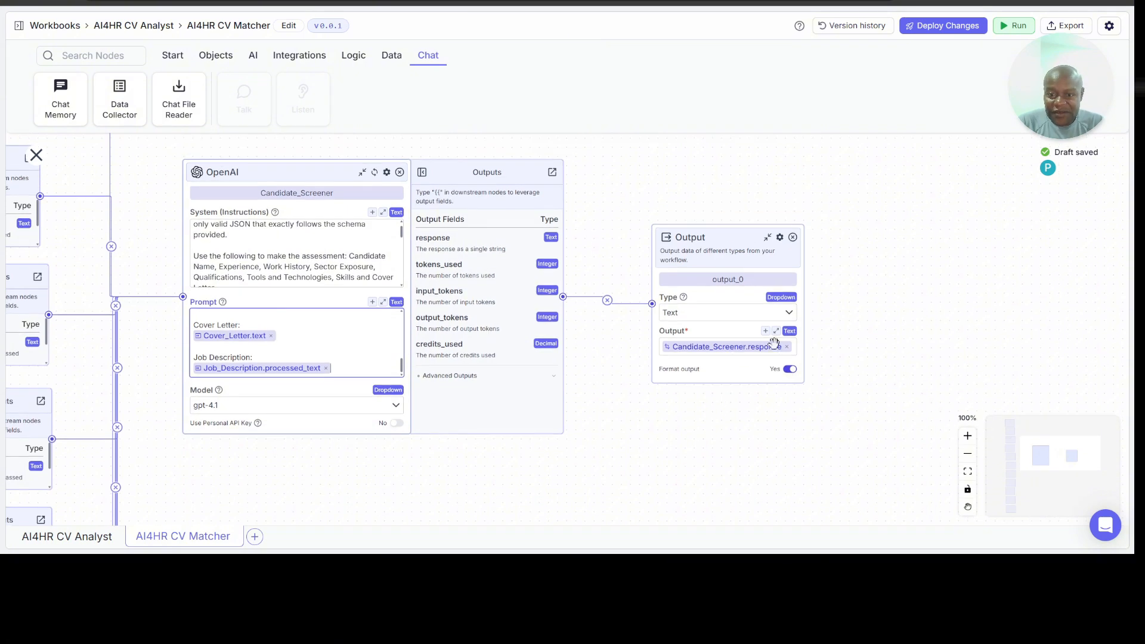
pyautogui.click(938, 30)
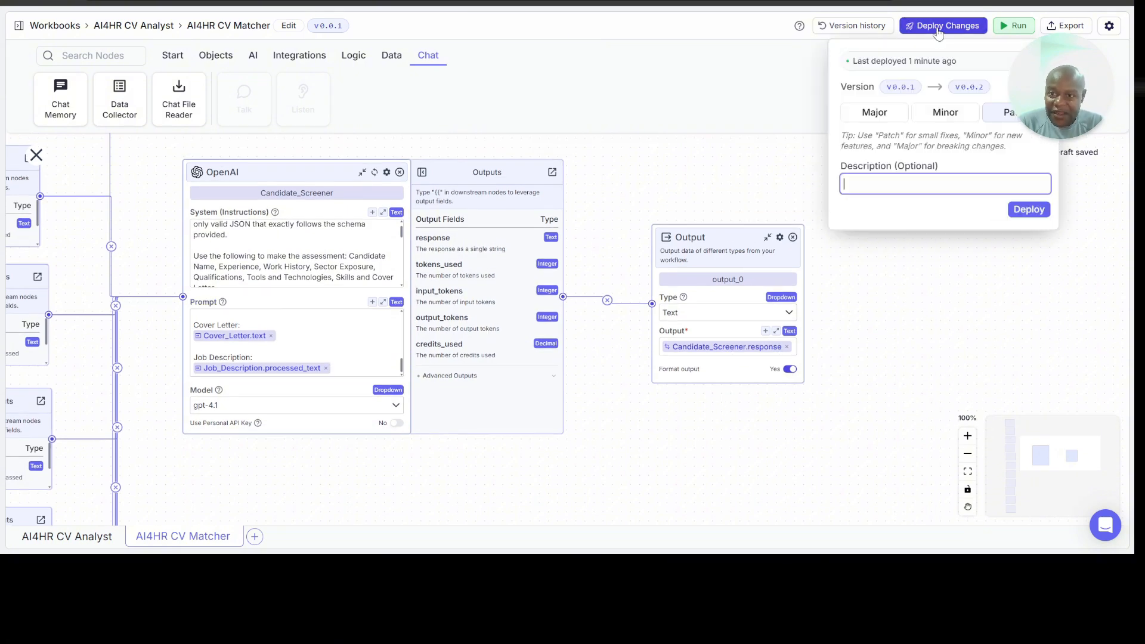
pyautogui.click(1028, 210)
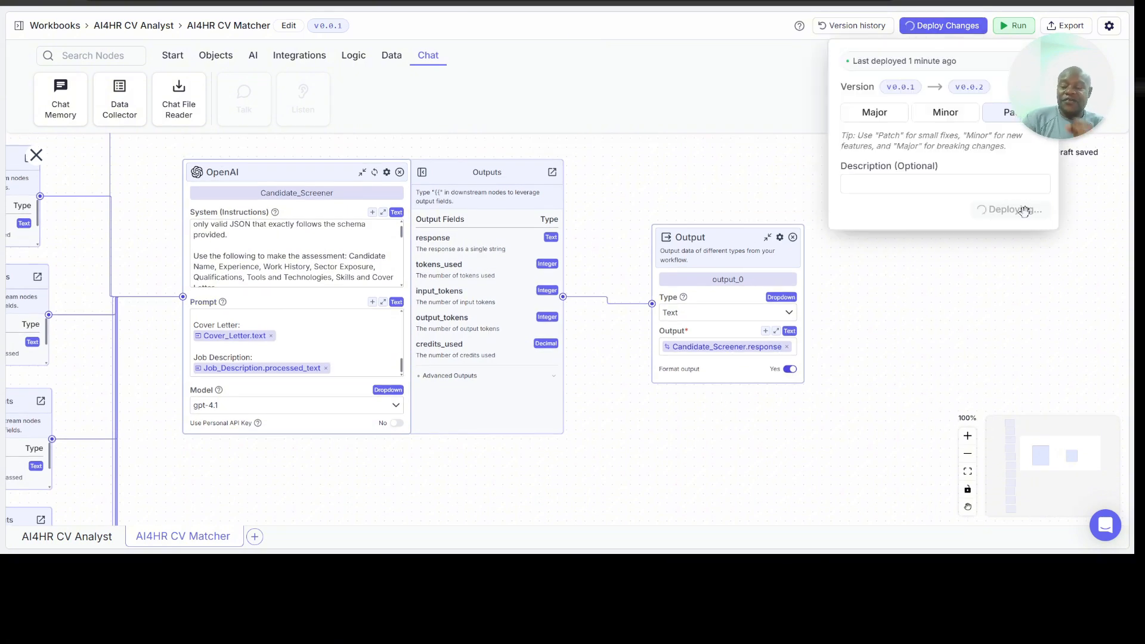
pyautogui.click(959, 289)
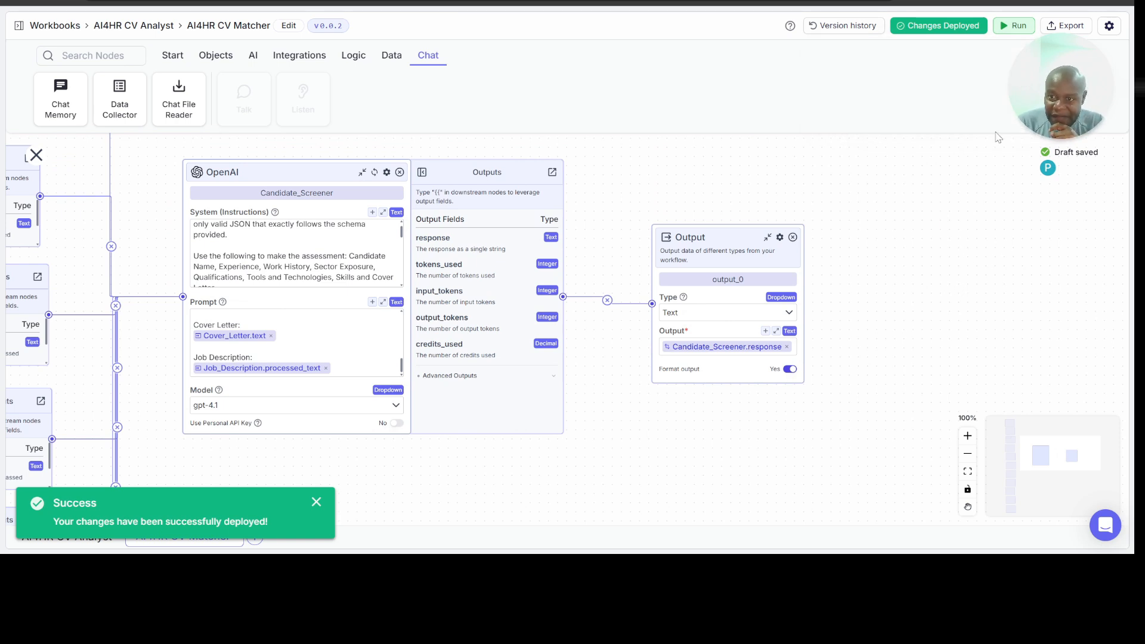
# Step: Open the run configuration of the CV Matcher pipeline and enter the applicant's phone number in the Phone input
pyautogui.click(1014, 26)
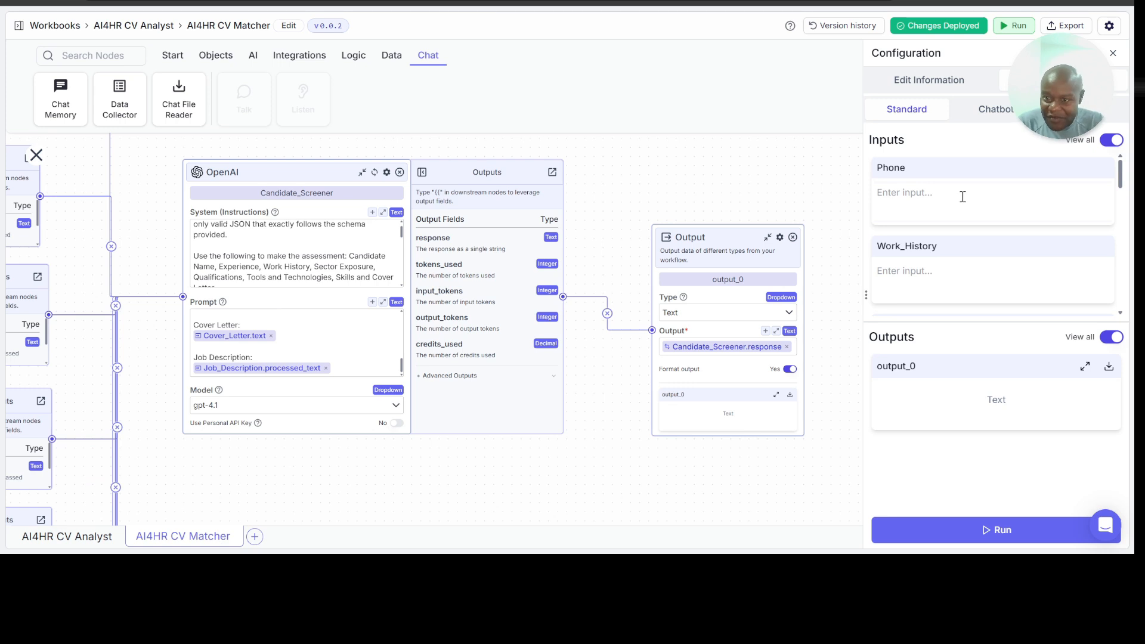
pyautogui.click(963, 197)
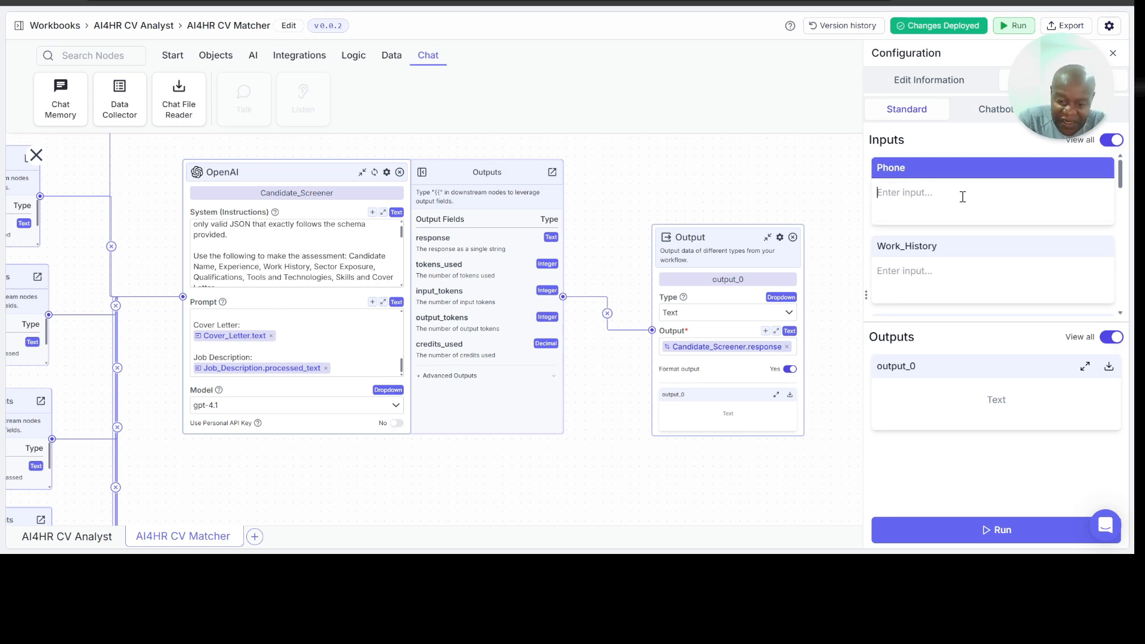
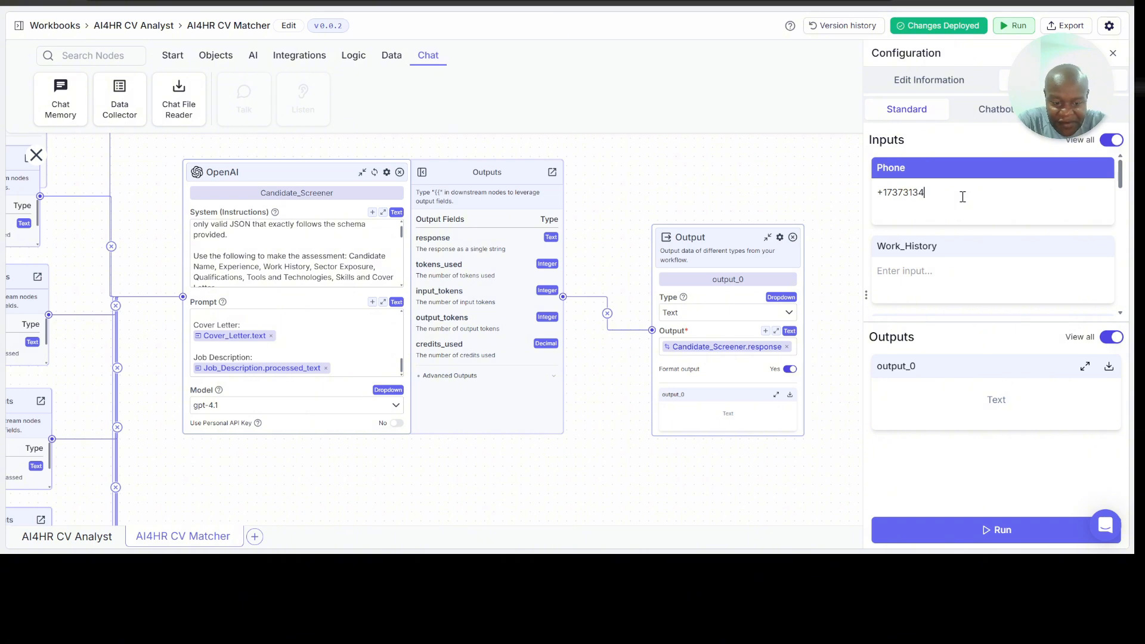
# Step: Fill the Work_History input with "25 years in HR and management consulting"
pyautogui.click(936, 273)
pyautogui.write('25 ')
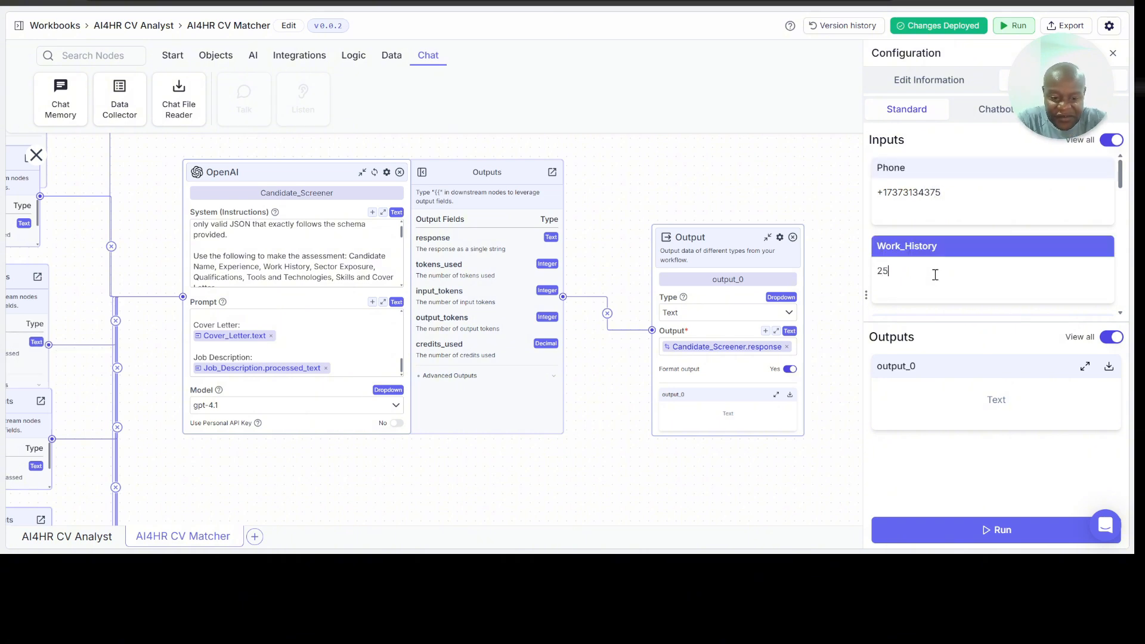
pyautogui.write('years in')
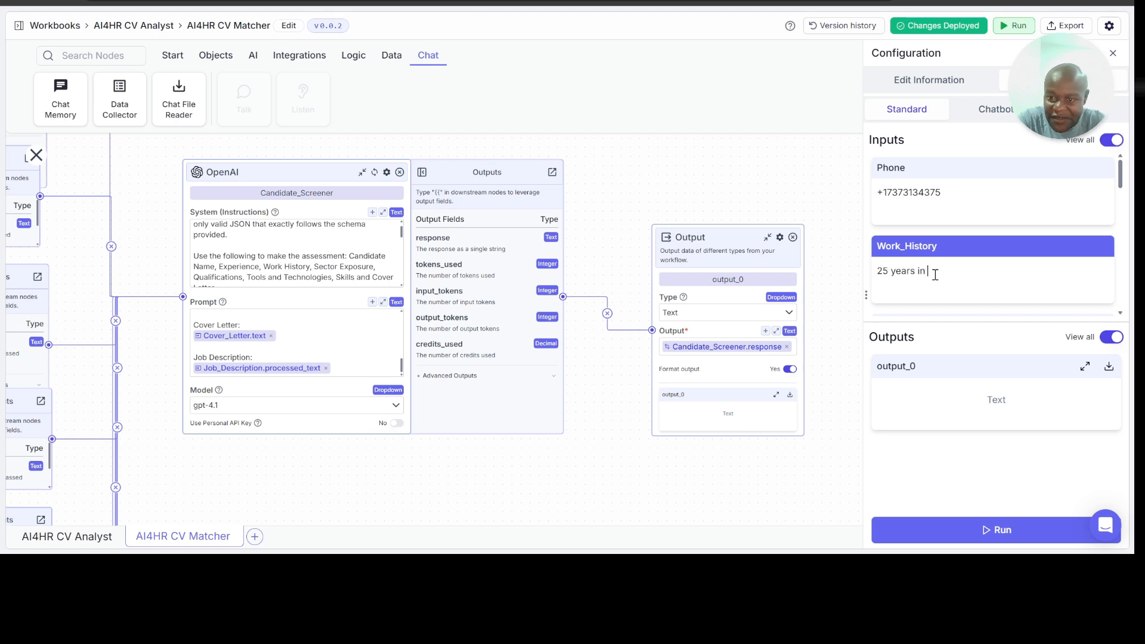
pyautogui.write(' HR')
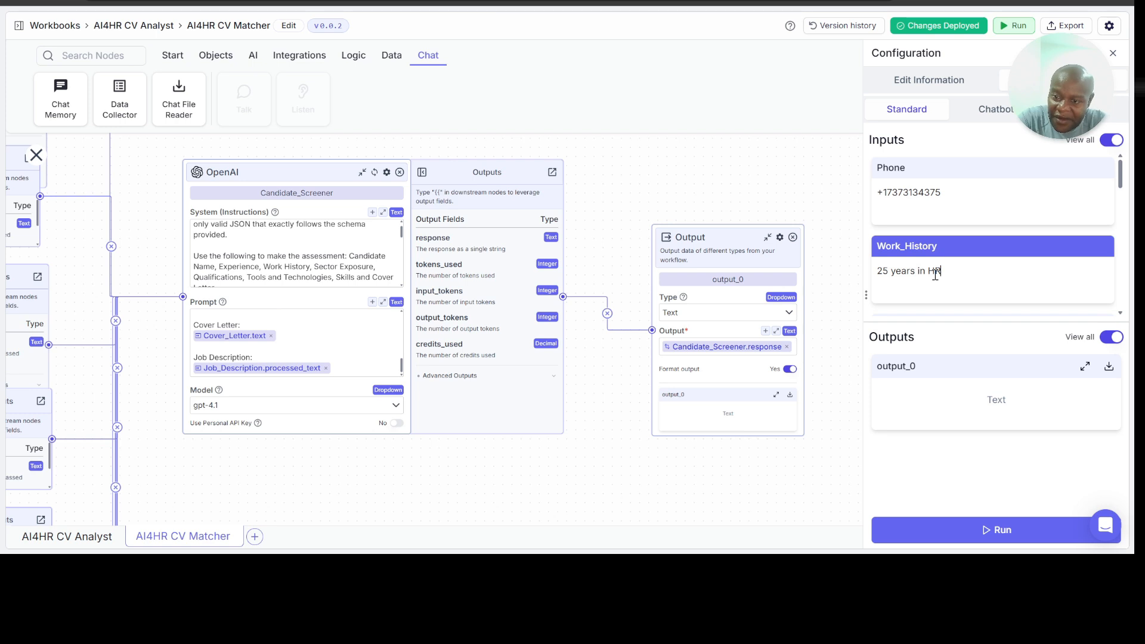
pyautogui.write(', wit and management consu')
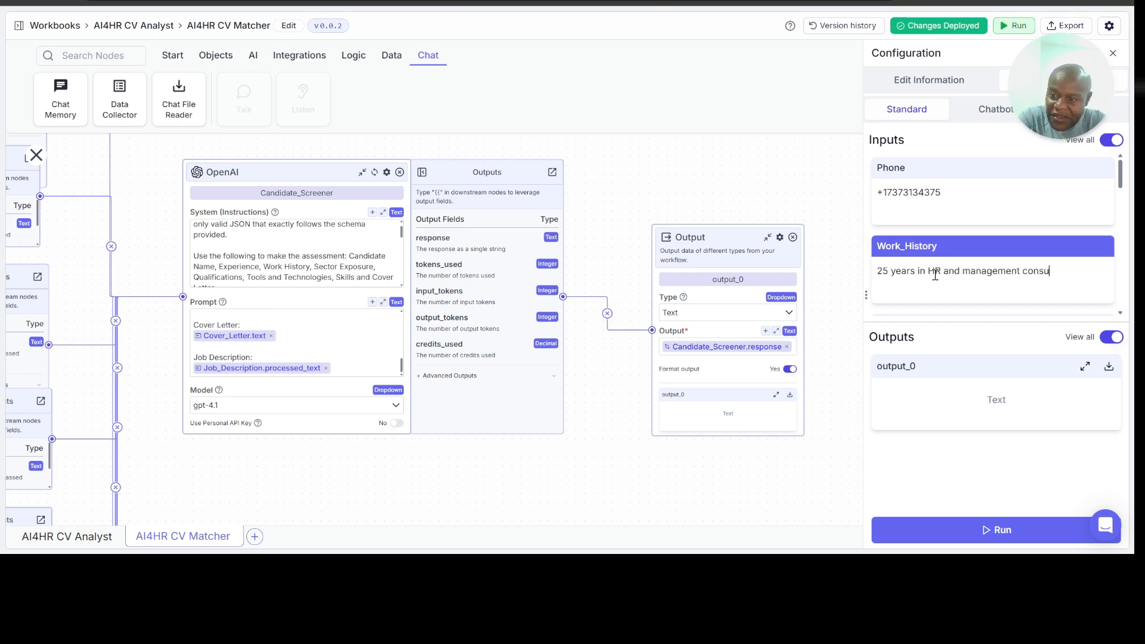
pyautogui.write('lting')
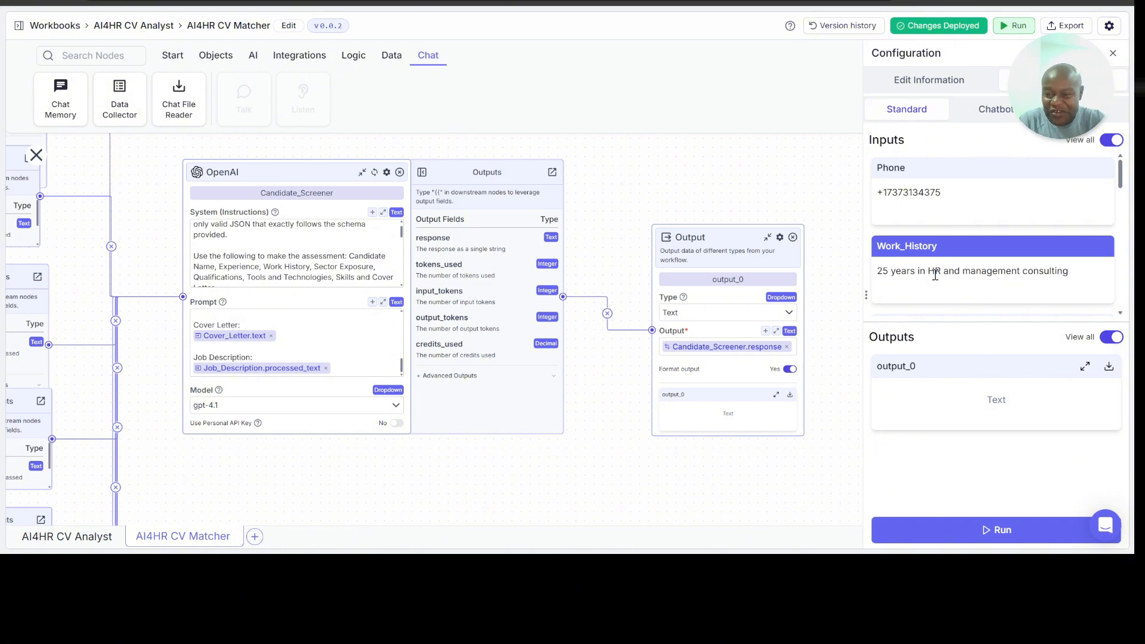
pyautogui.press('Tab')
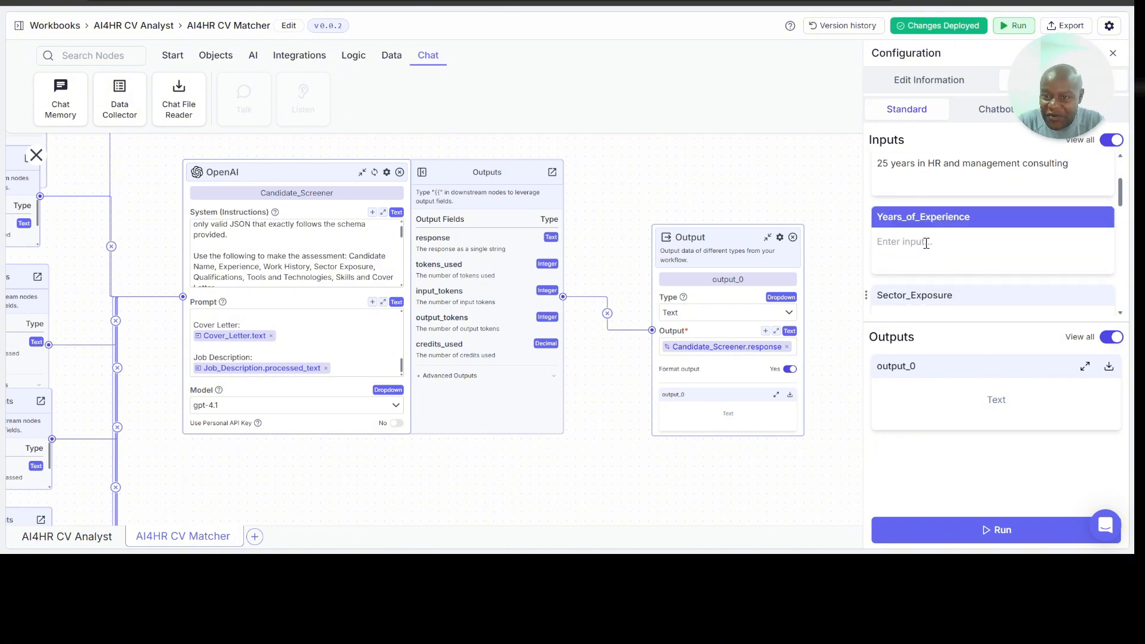
# Step: Append "with organizations like AMP Health, MSH, ActionAid. World Bank, World Customs Organization" to the Work_History text
pyautogui.scroll(2, 927, 243)
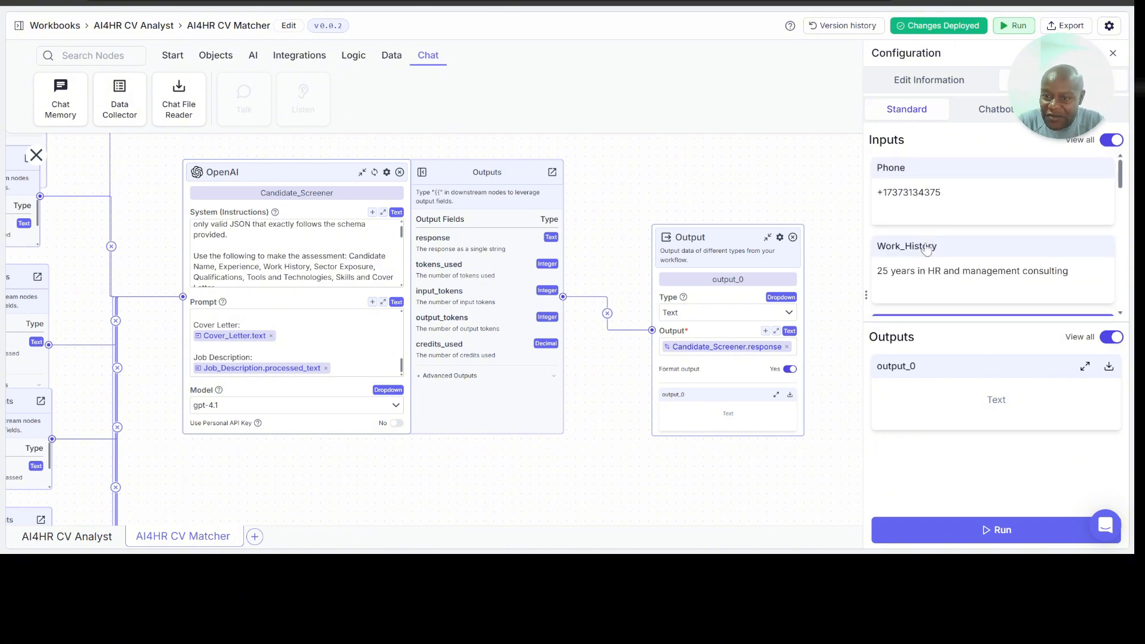
pyautogui.click(1070, 268)
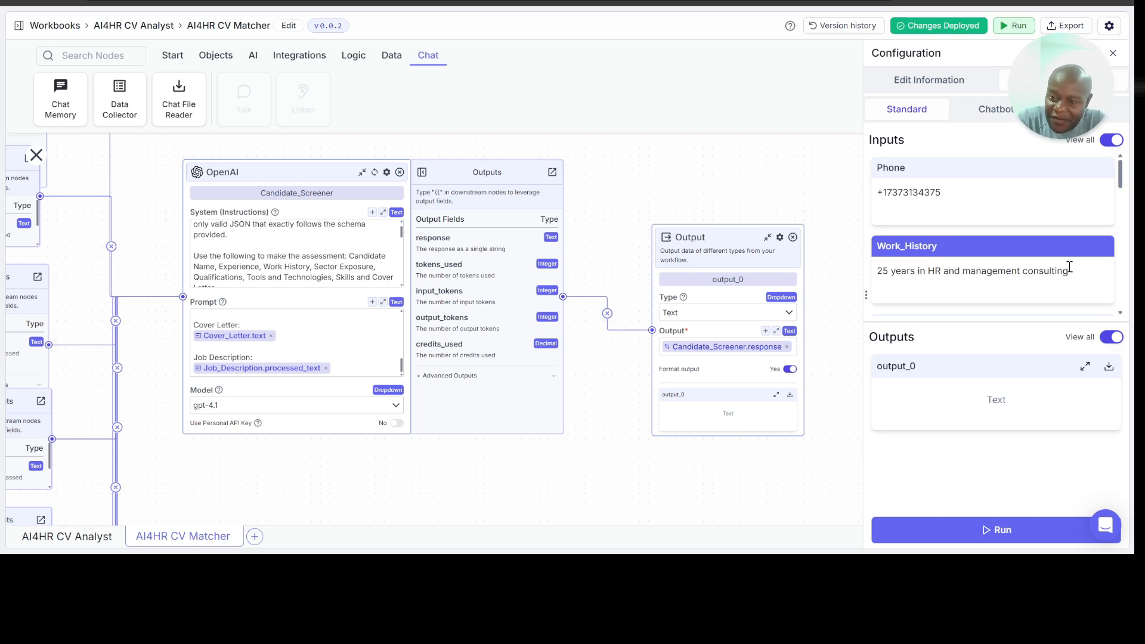
pyautogui.write('wotj')
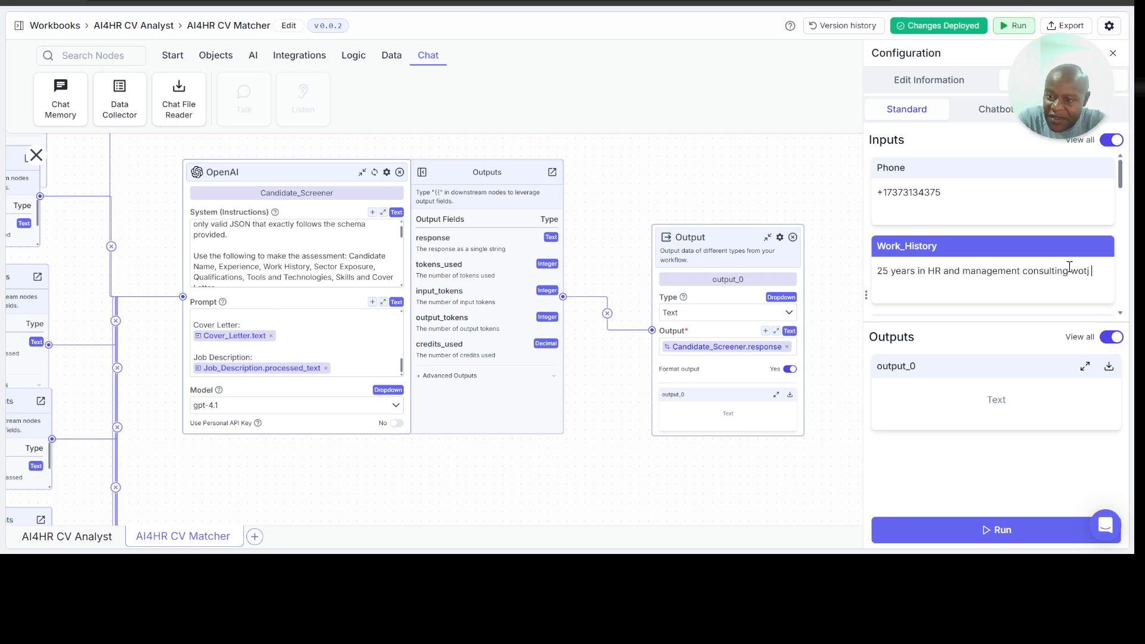
pyautogui.write('ith organizations like AMP Health, MSH, ')
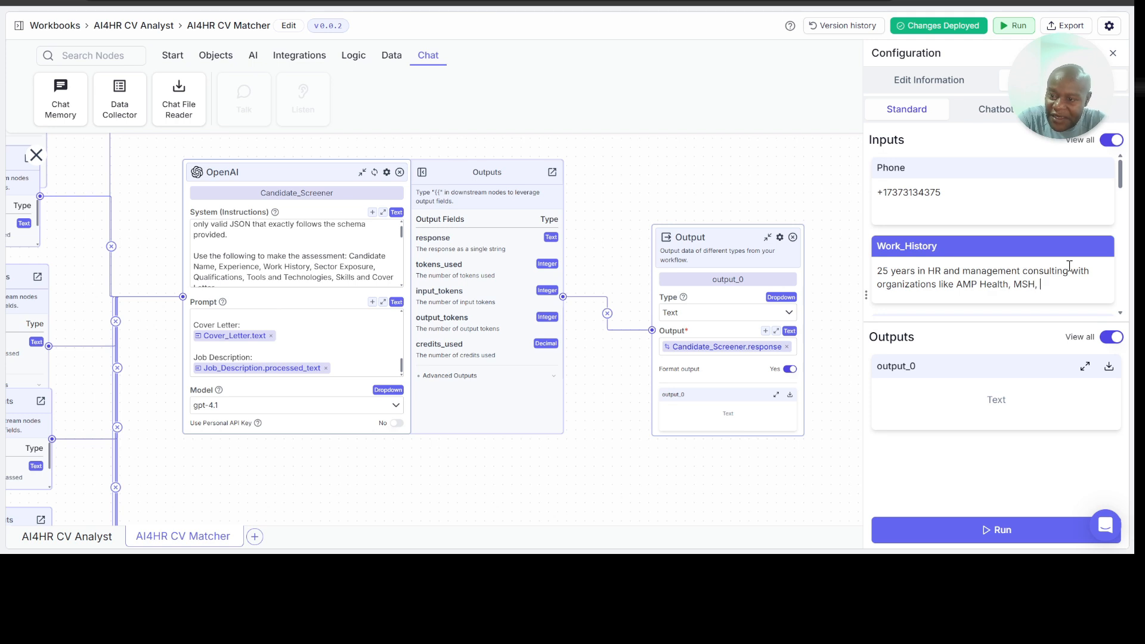
pyautogui.write('ActionAid. ')
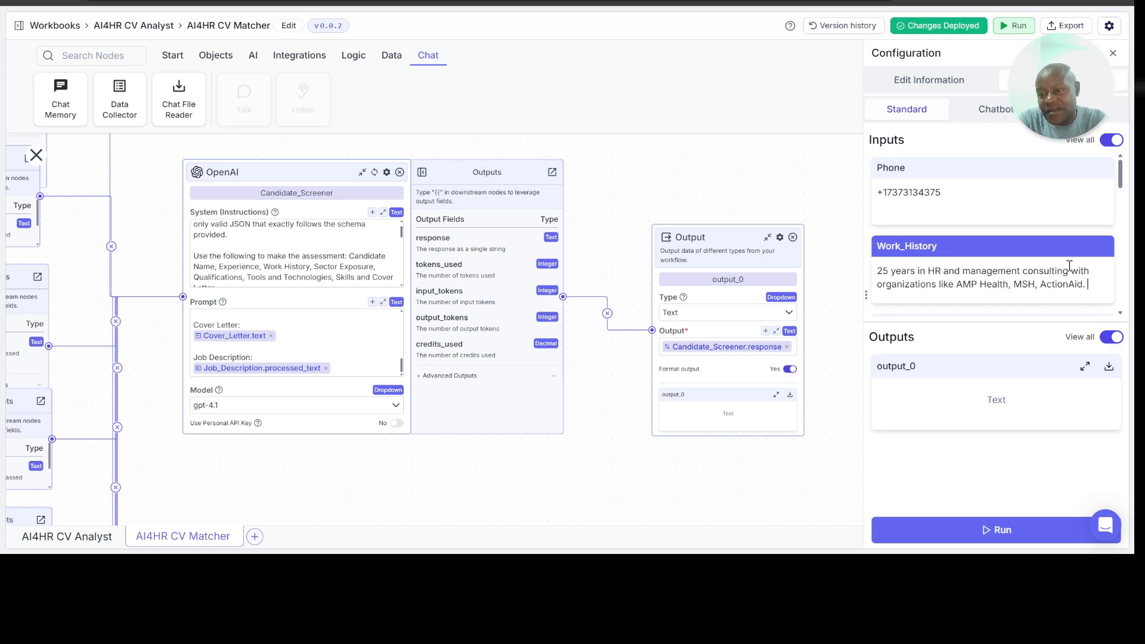
pyautogui.write('World Bank,')
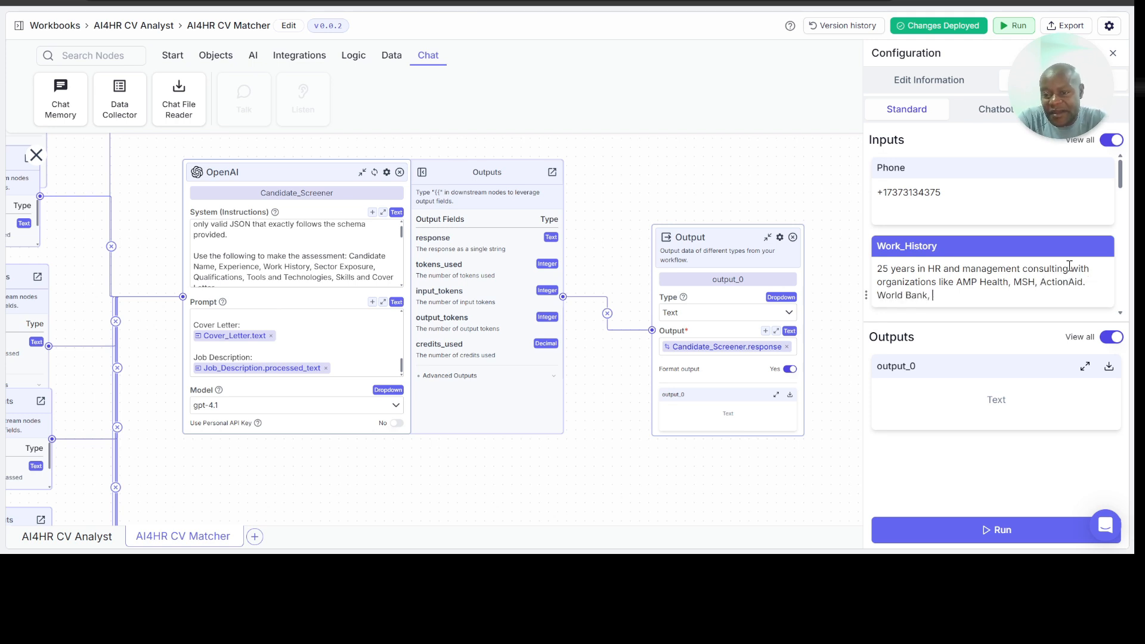
pyautogui.write(' World C')
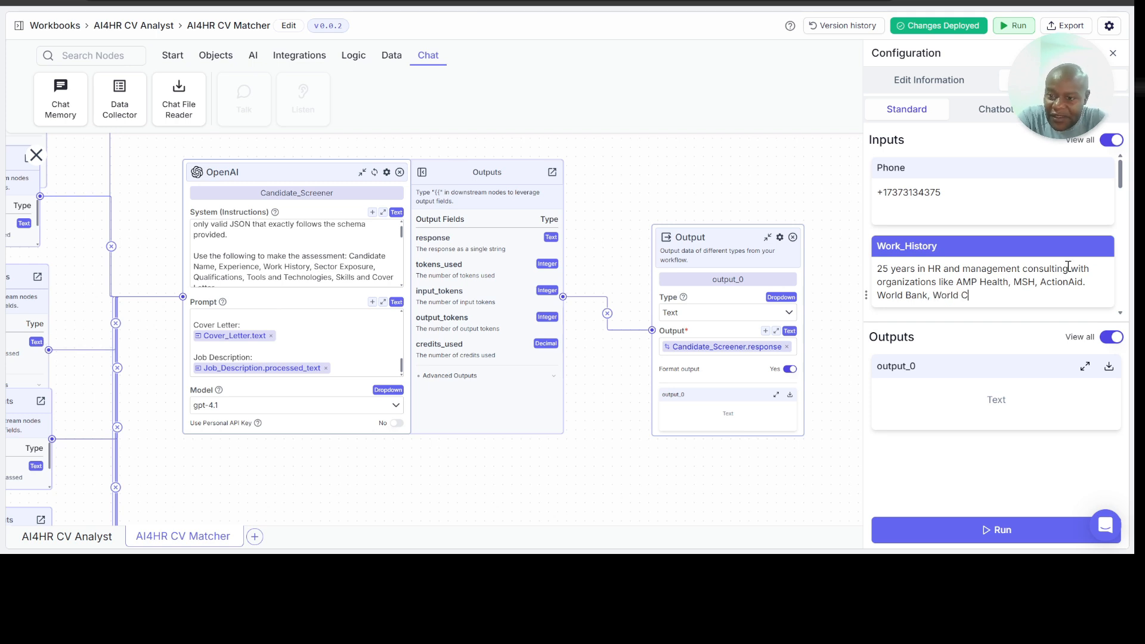
pyautogui.write('ustoms Organization')
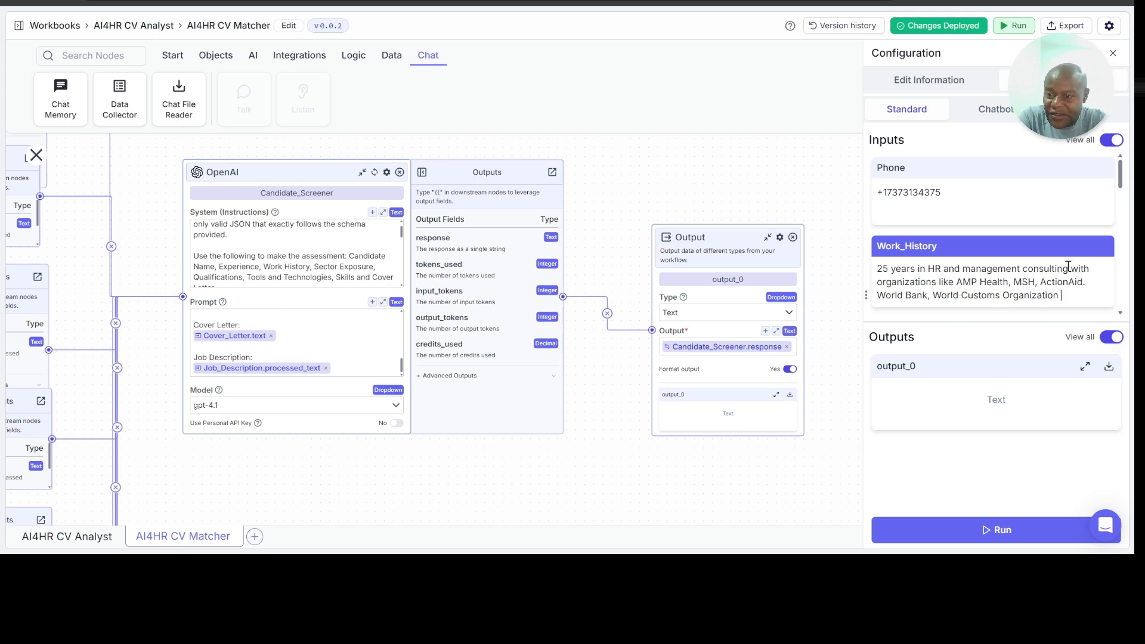
# Step: Set the Years_of_Experience input to 25
pyautogui.scroll(-2, 1034, 264)
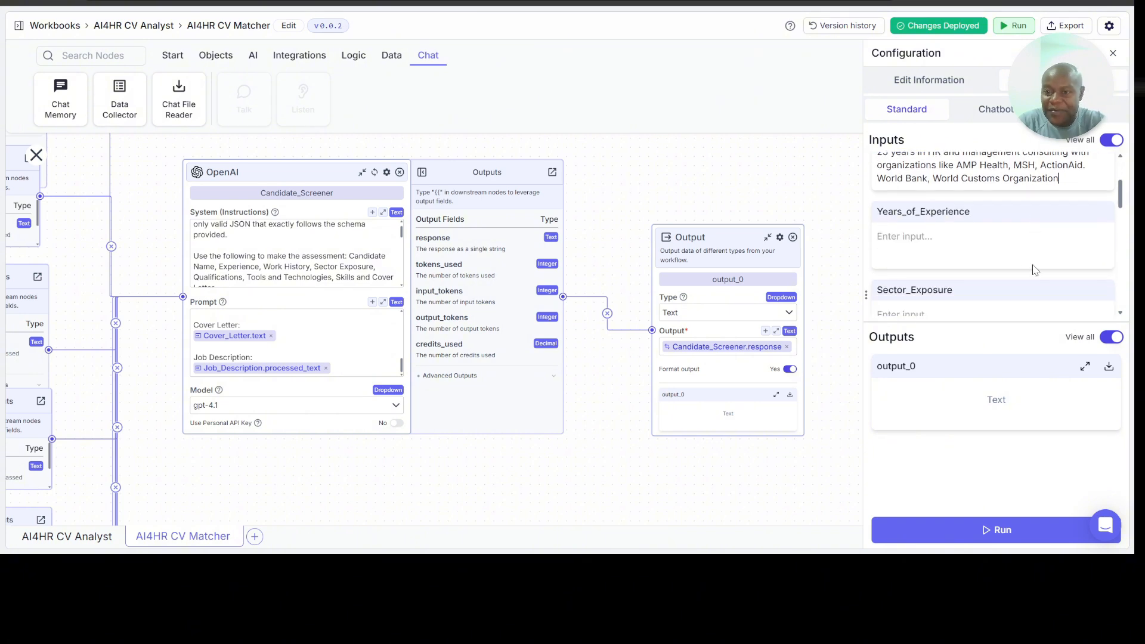
pyautogui.click(978, 254)
pyautogui.write('25')
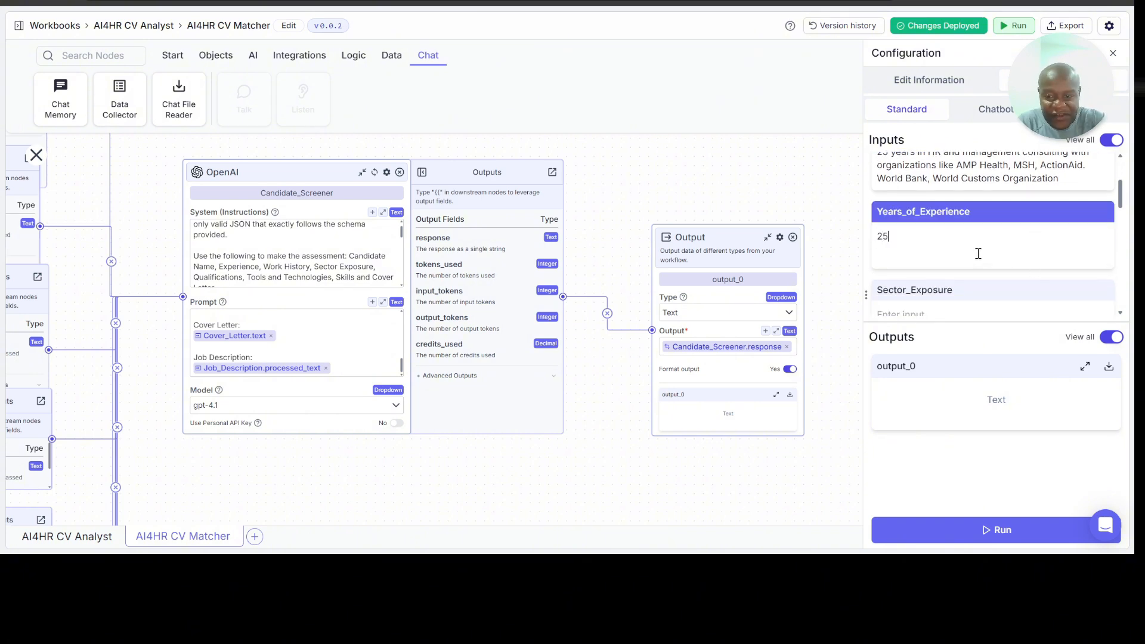
# Step: Fill the Sector_Exposure input with "Public, Private, Telecom, Financial Services, Information and COmmunication Technology, Agriculture,"
pyautogui.scroll(-2, 991, 251)
pyautogui.click(934, 237)
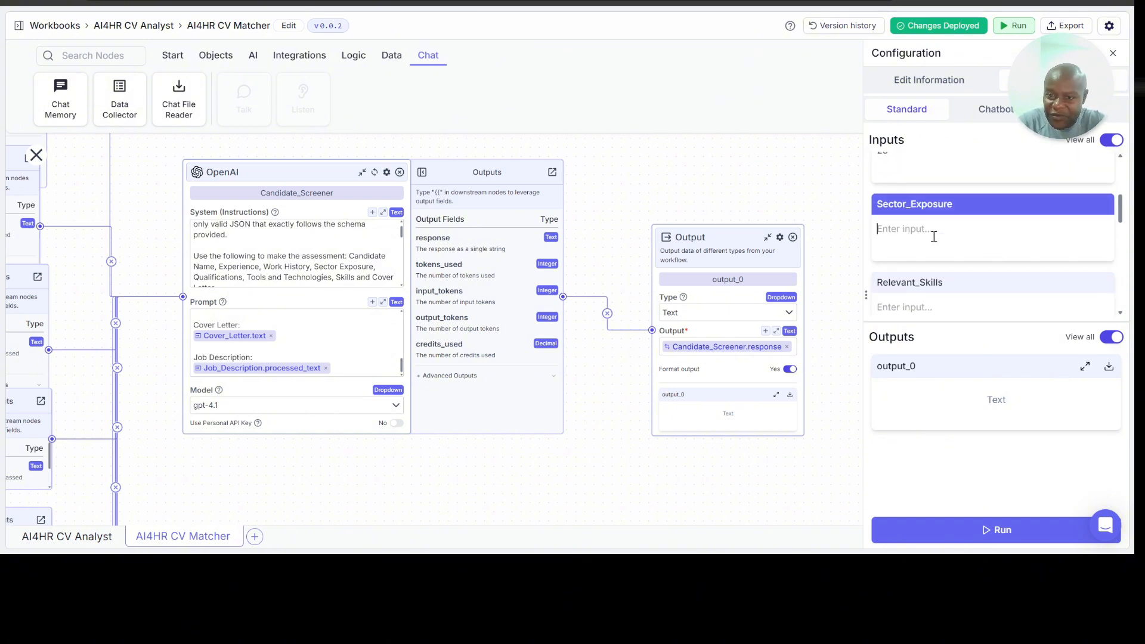
pyautogui.write('Public, Pri')
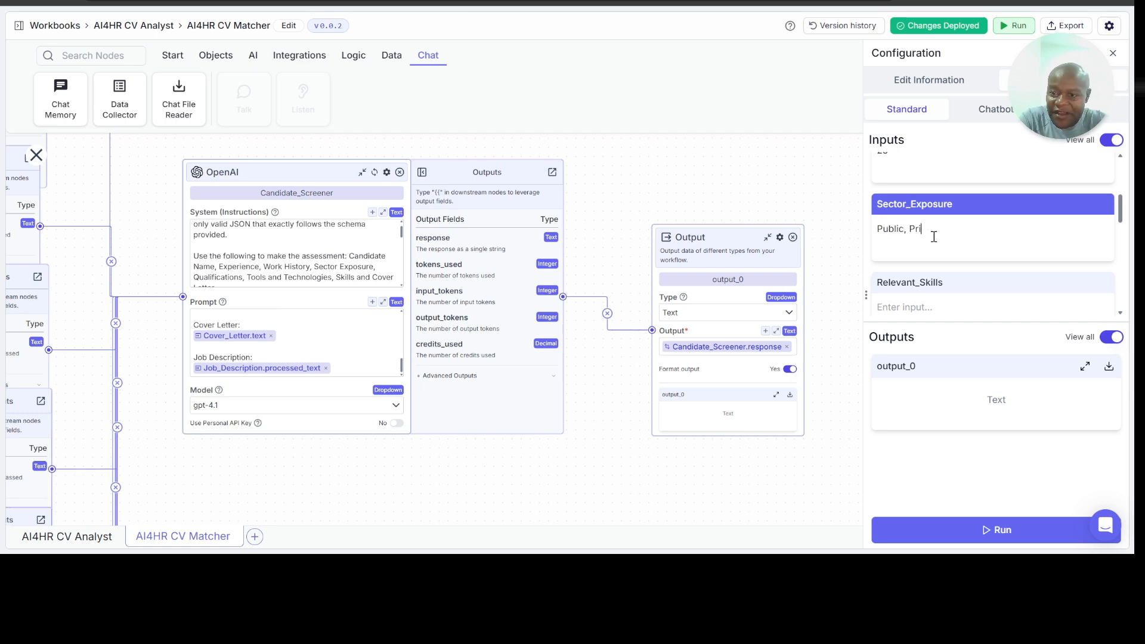
pyautogui.write('vate, Tele')
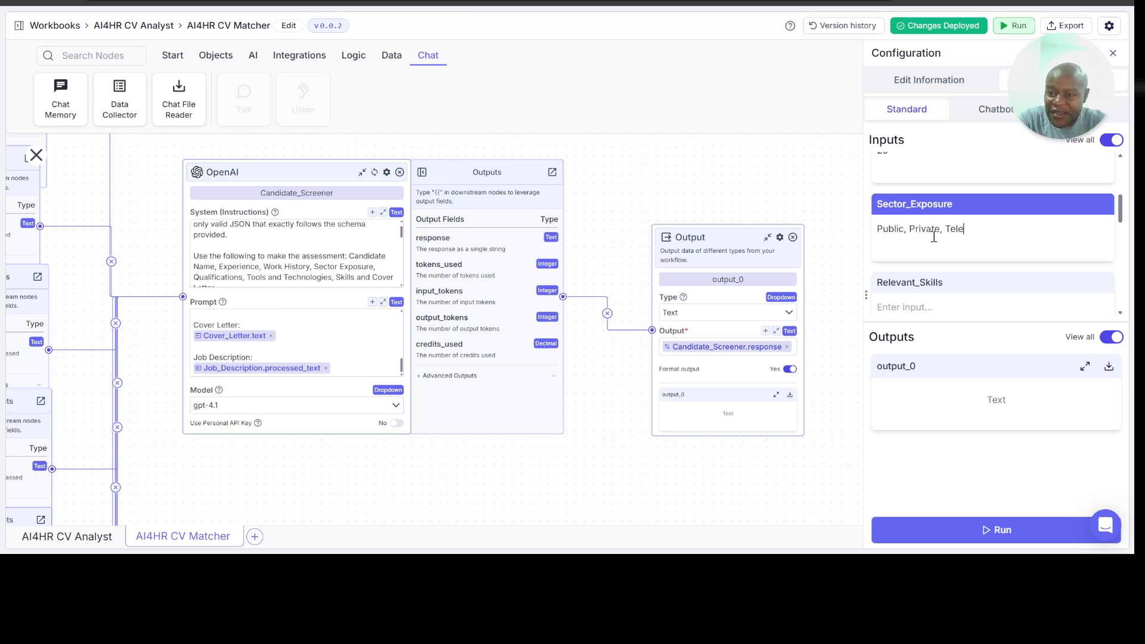
pyautogui.write('com, ')
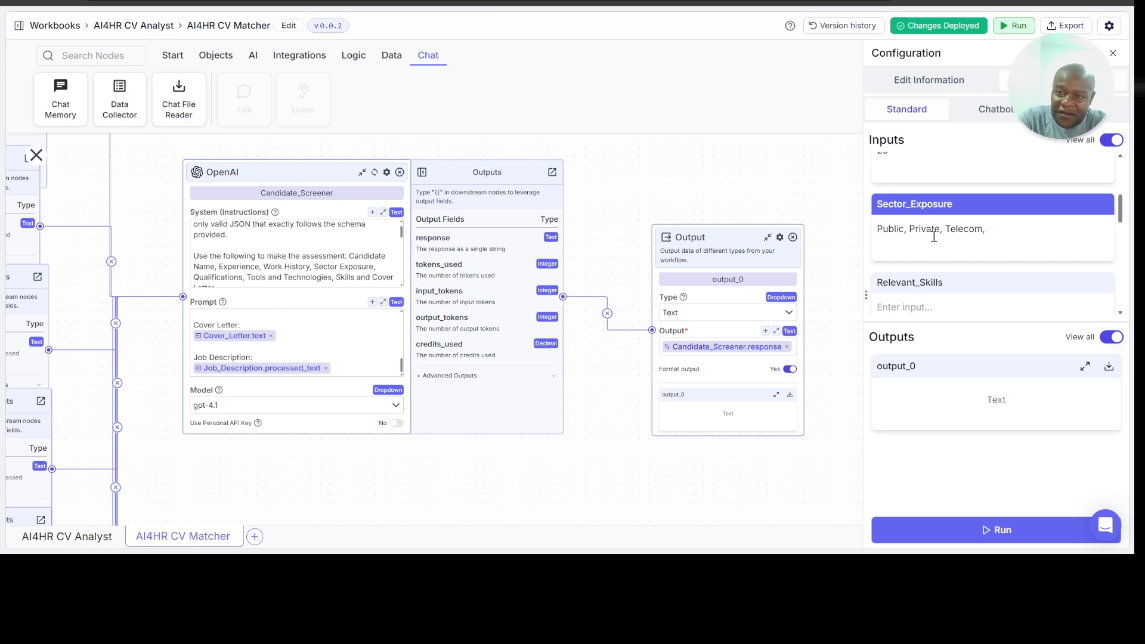
pyautogui.write('Financial Services,')
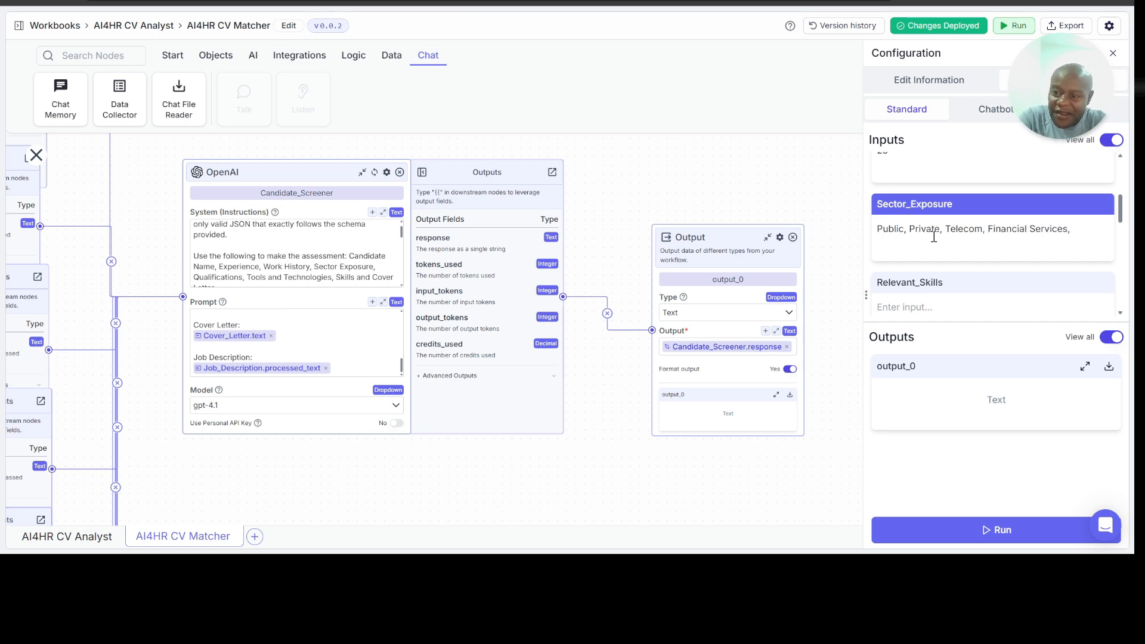
pyautogui.write(' ICT')
pyautogui.write('formation ')
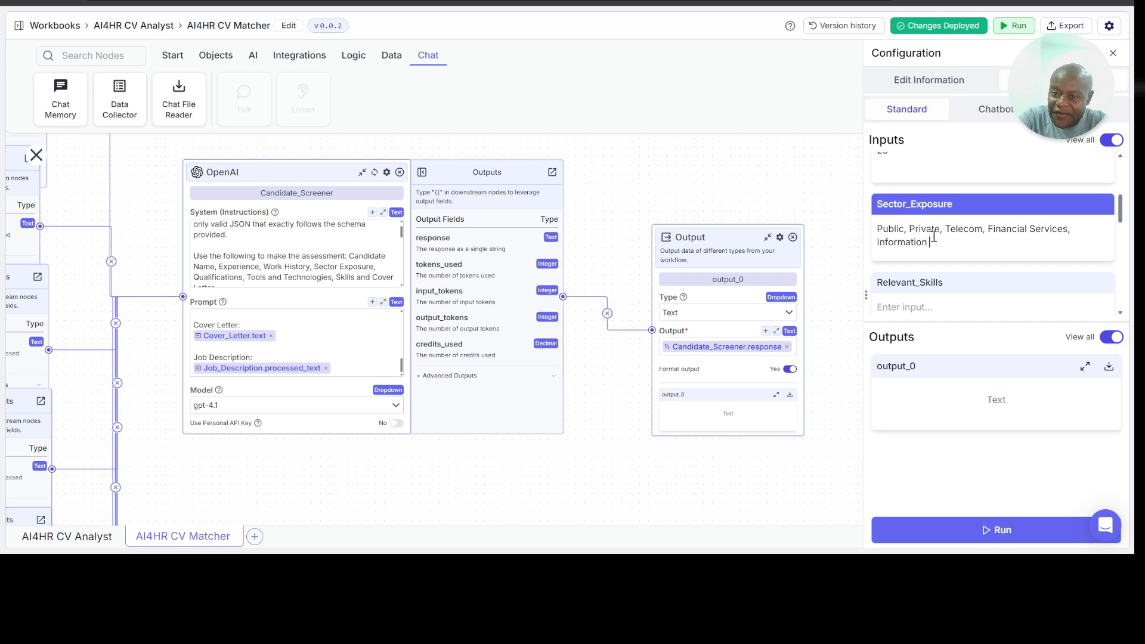
pyautogui.write('and COmmunication Tec')
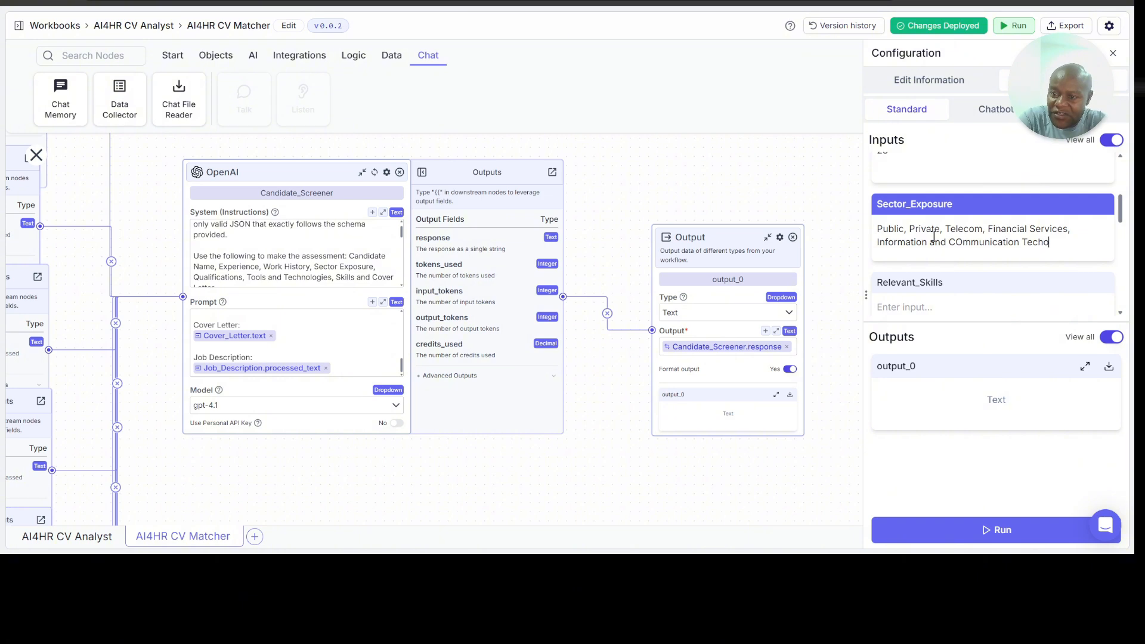
pyautogui.write('hnology, Agricua')
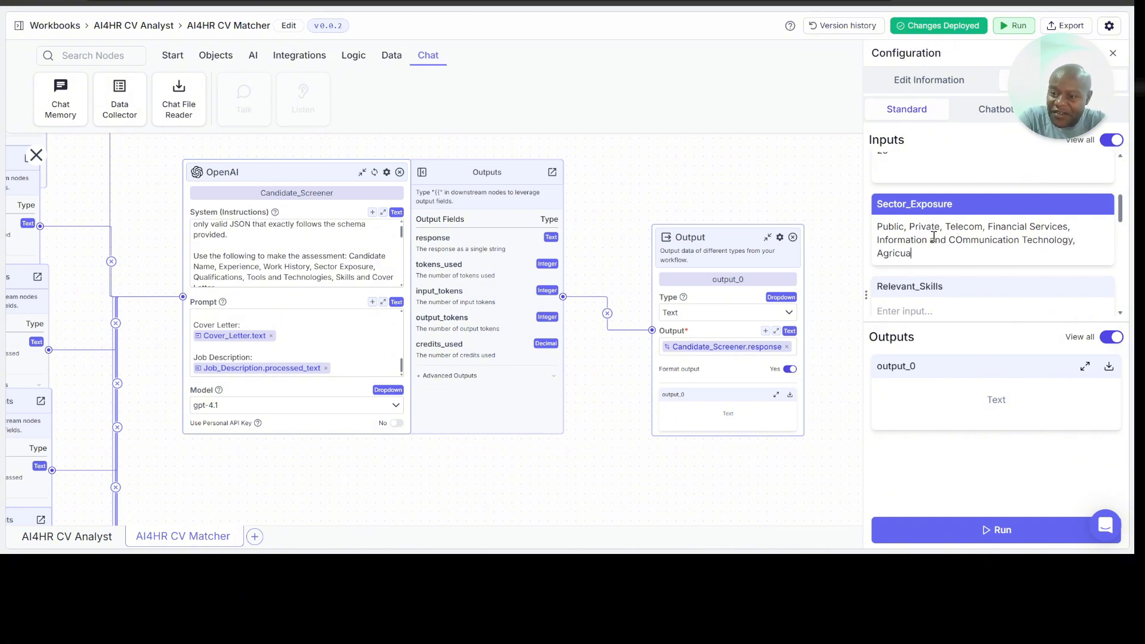
pyautogui.hotkey('ctrl', 'BackSpace')
pyautogui.write('Agriculture,')
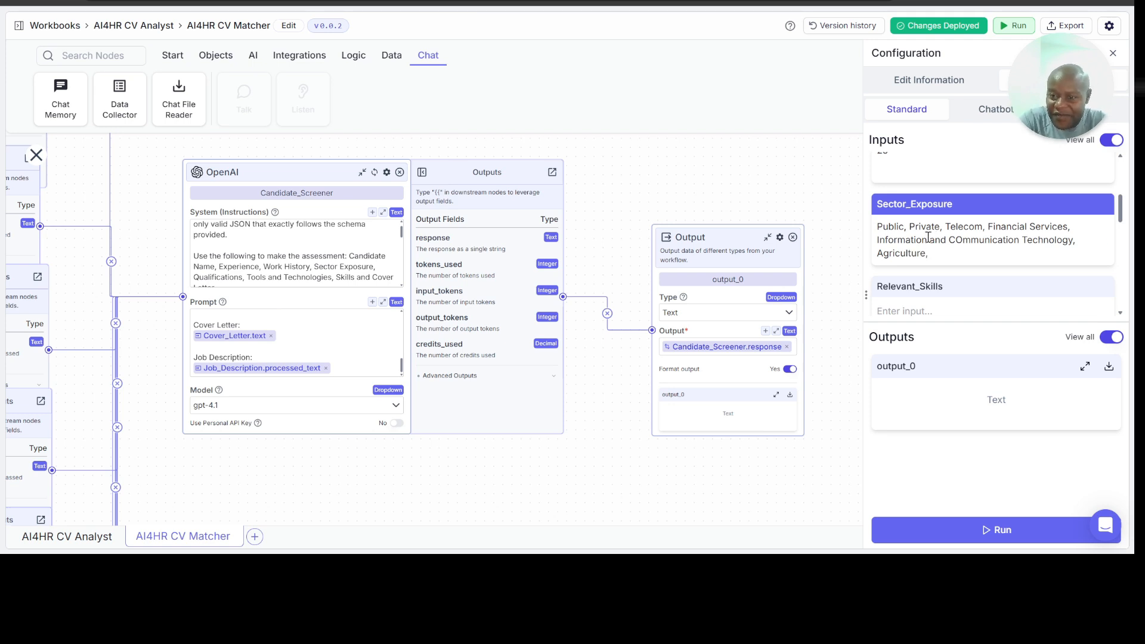
# Step: Extend the Sector_Exposure list with "International Development, Inter-Governmental Organizations"
pyautogui.write('ter')
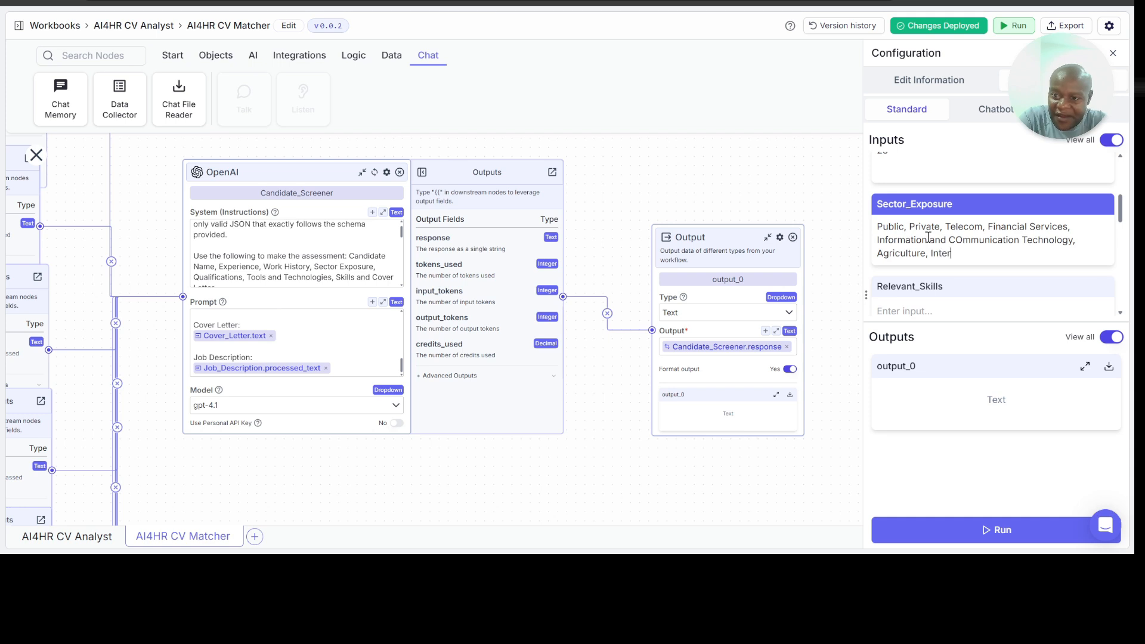
pyautogui.write('national Deveo')
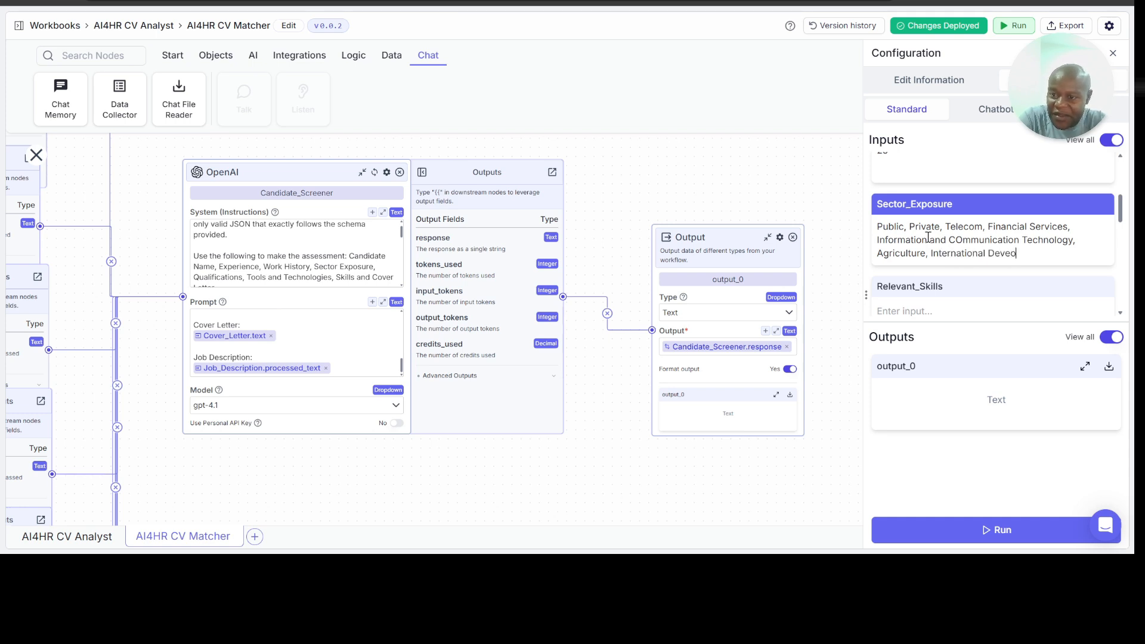
pyautogui.press('BackSpace')
pyautogui.write('lopment, Internatio')
pyautogui.press('BackSpace')
pyautogui.press('BackSpace')
pyautogui.press('BackSpace')
pyautogui.press('BackSpace')
pyautogui.write('-Gover')
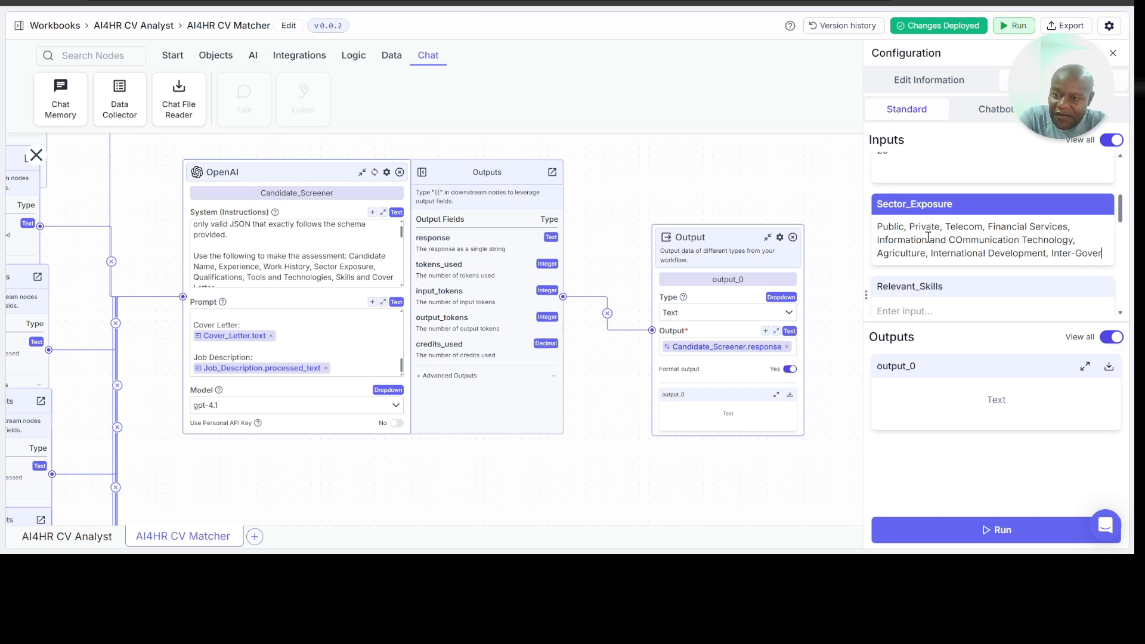
pyautogui.write('nmental Organizations')
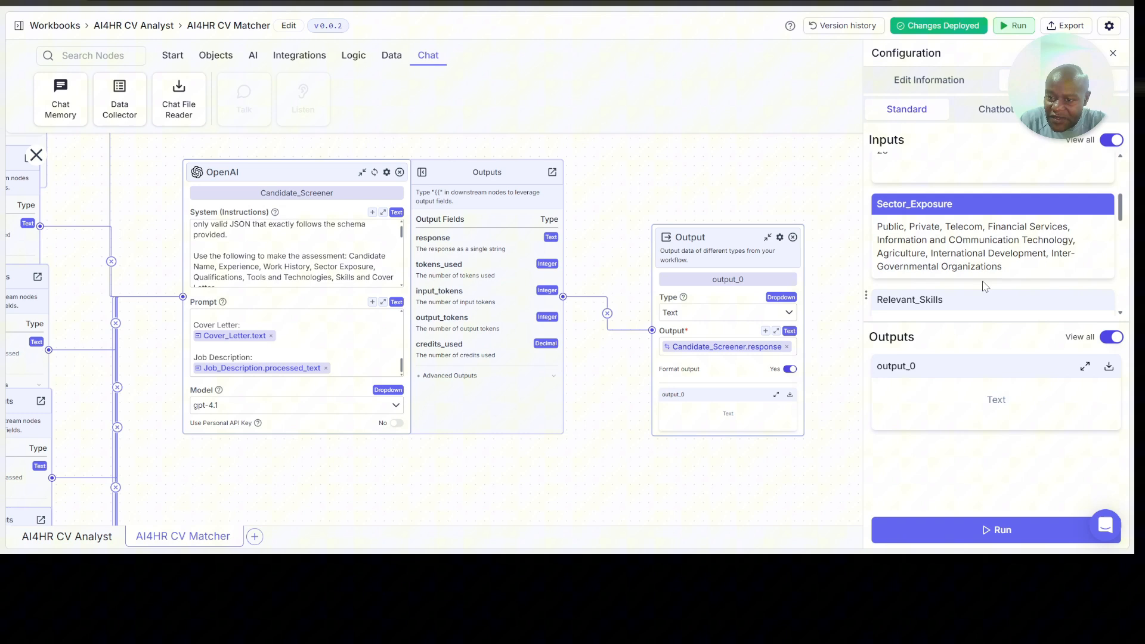
pyautogui.scroll(-2, 982, 287)
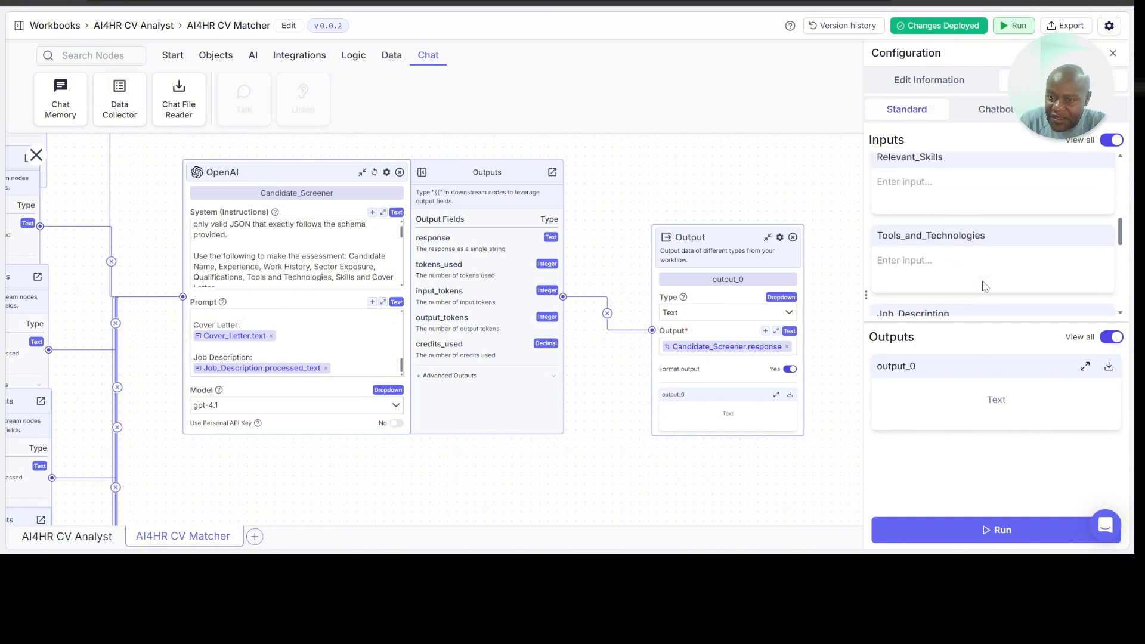
# Step: Fill the Relevant_Skills input with "HR Planning, Strategy, Recruitment, Testing and Selection,"
pyautogui.click(948, 187)
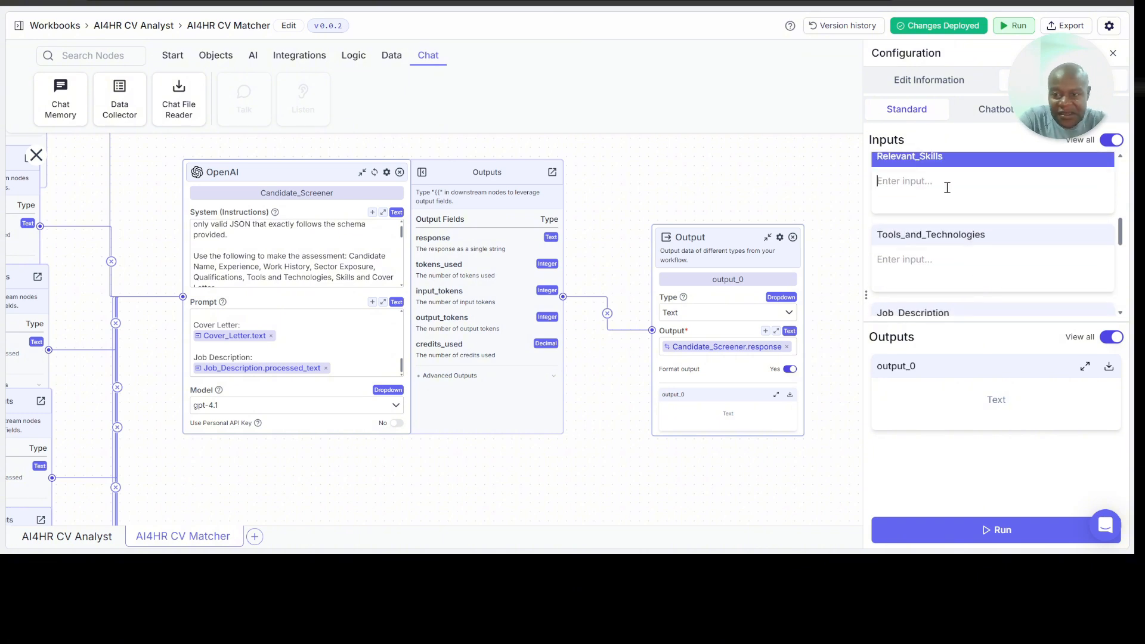
pyautogui.write('HR Planning, ')
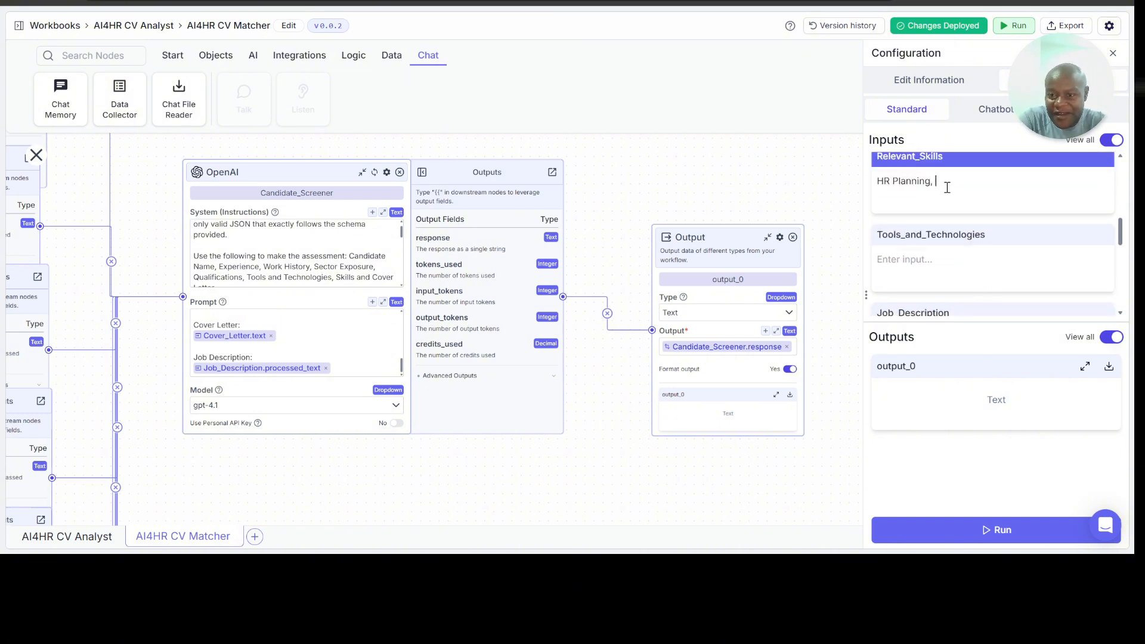
pyautogui.write('Strategy, Re')
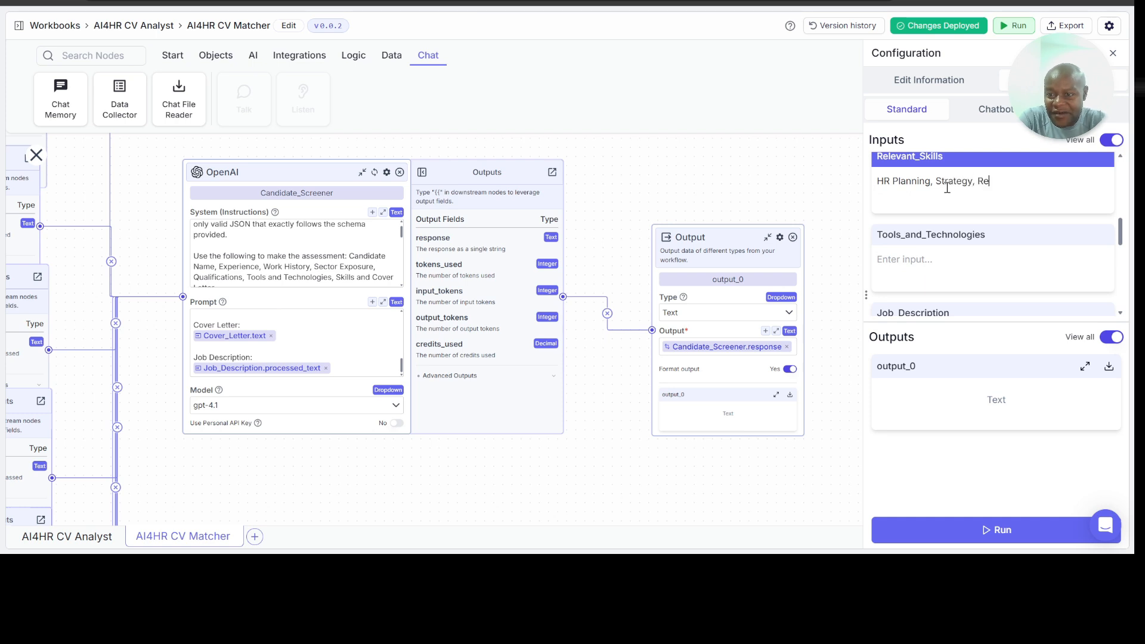
pyautogui.write('cruitment, Testing and Sel')
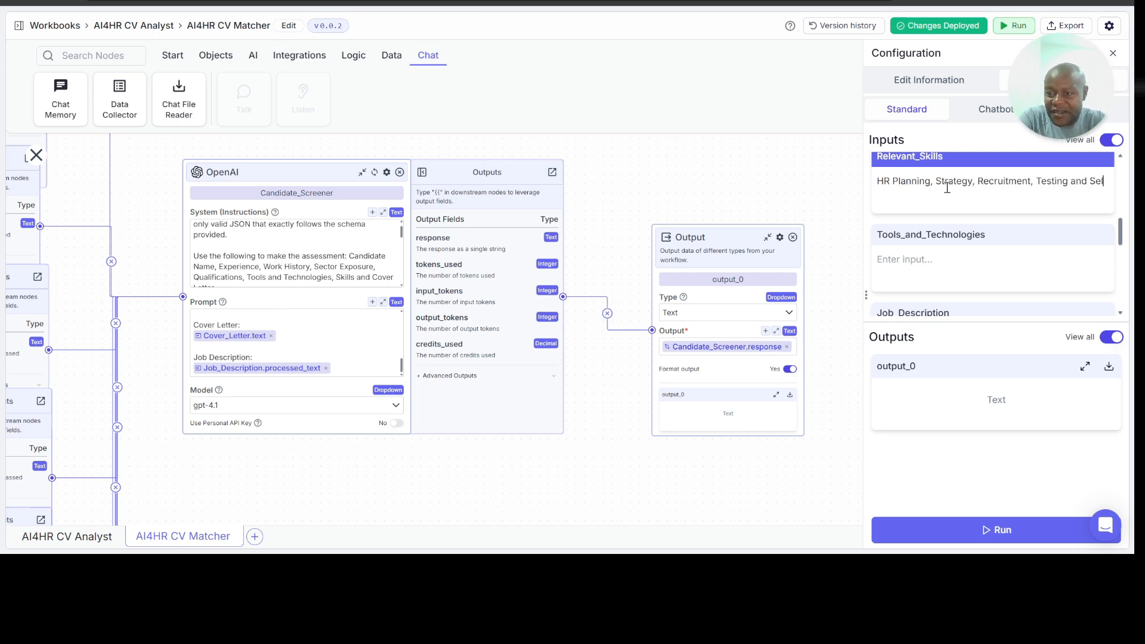
pyautogui.write('ection, ')
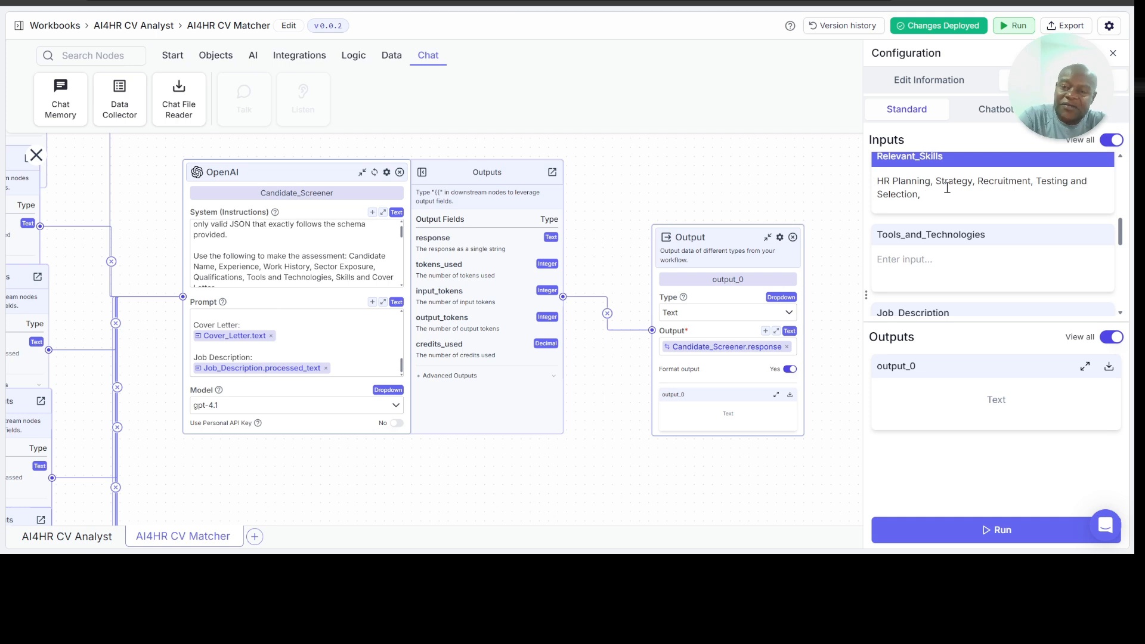
pyautogui.write('Compen')
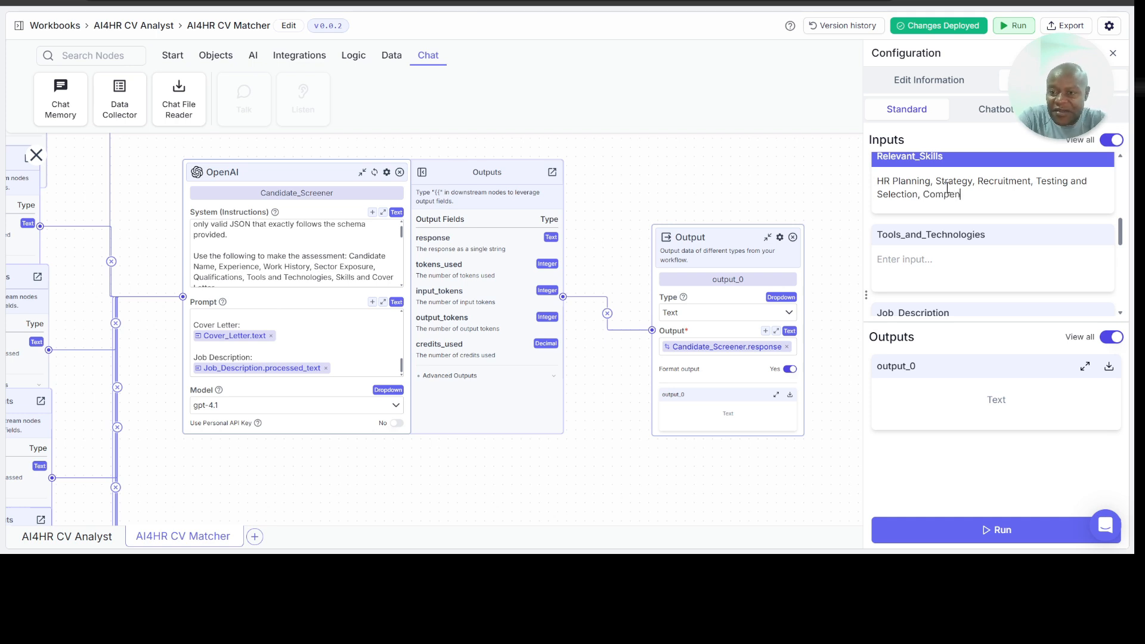
pyautogui.write('sation and Bendfi')
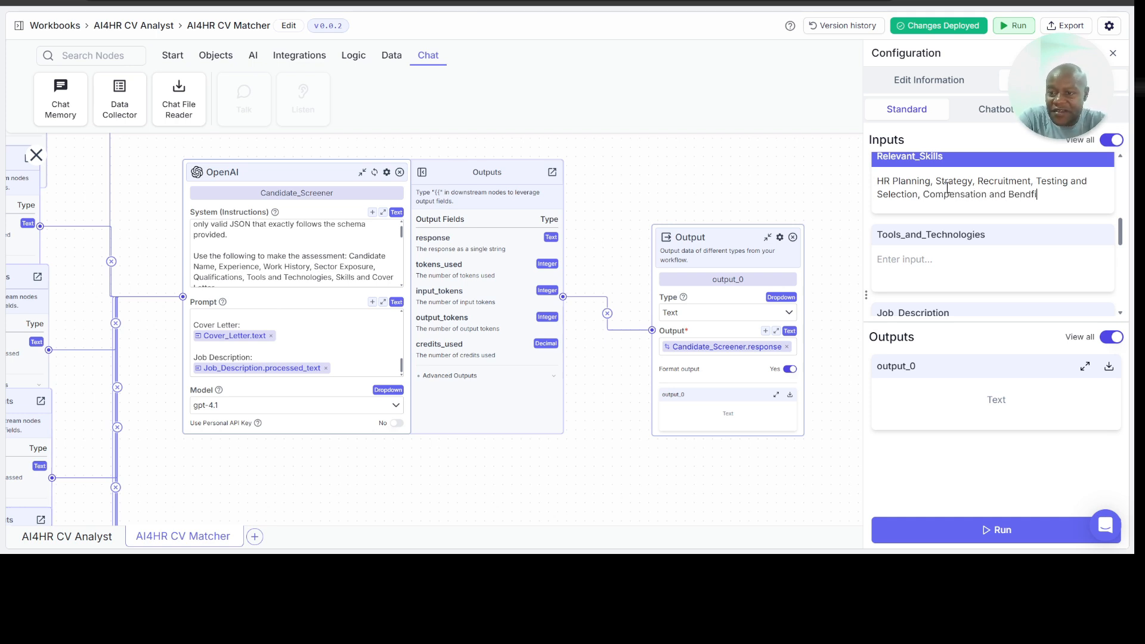
# Step: Extend the Relevant_Skills list with "Compensation and Benefits Management, Restructuring, Coaching, Change Management."
pyautogui.press('BackSpace')
pyautogui.press('BackSpace')
pyautogui.press('BackSpace')
pyautogui.write('efits Manageme')
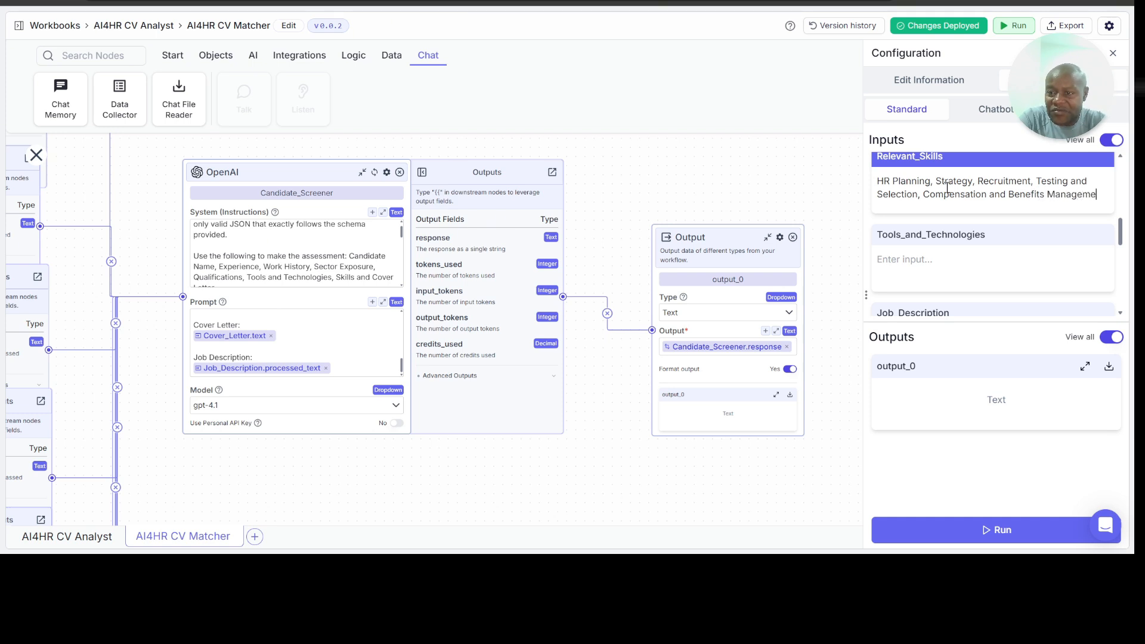
pyautogui.write('nt, Restructur')
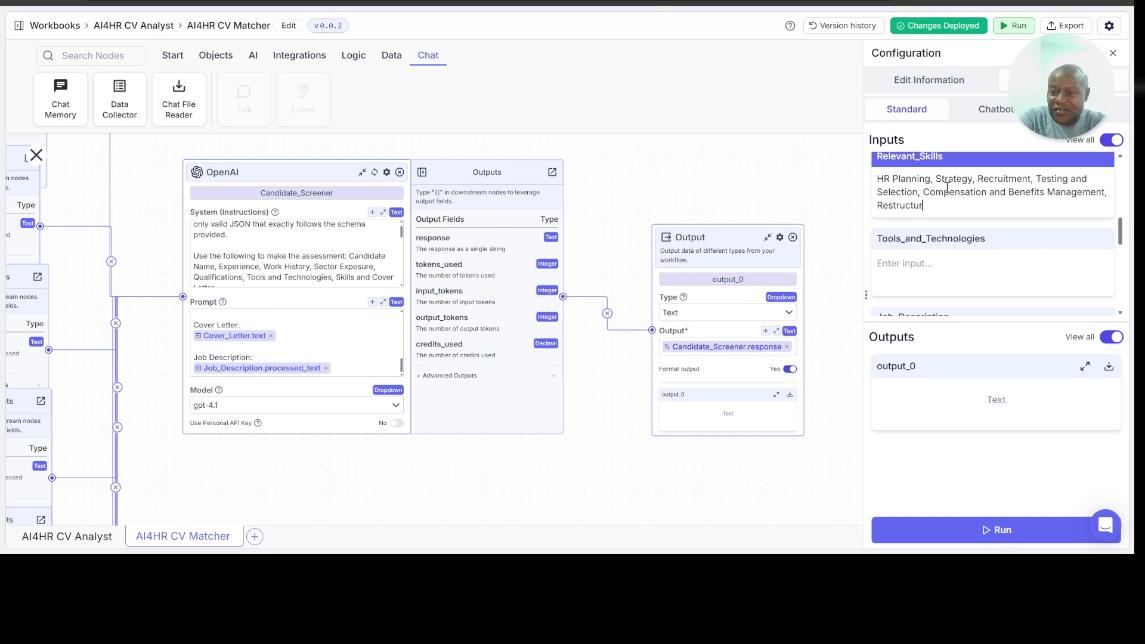
pyautogui.write('ing, Coaching, C')
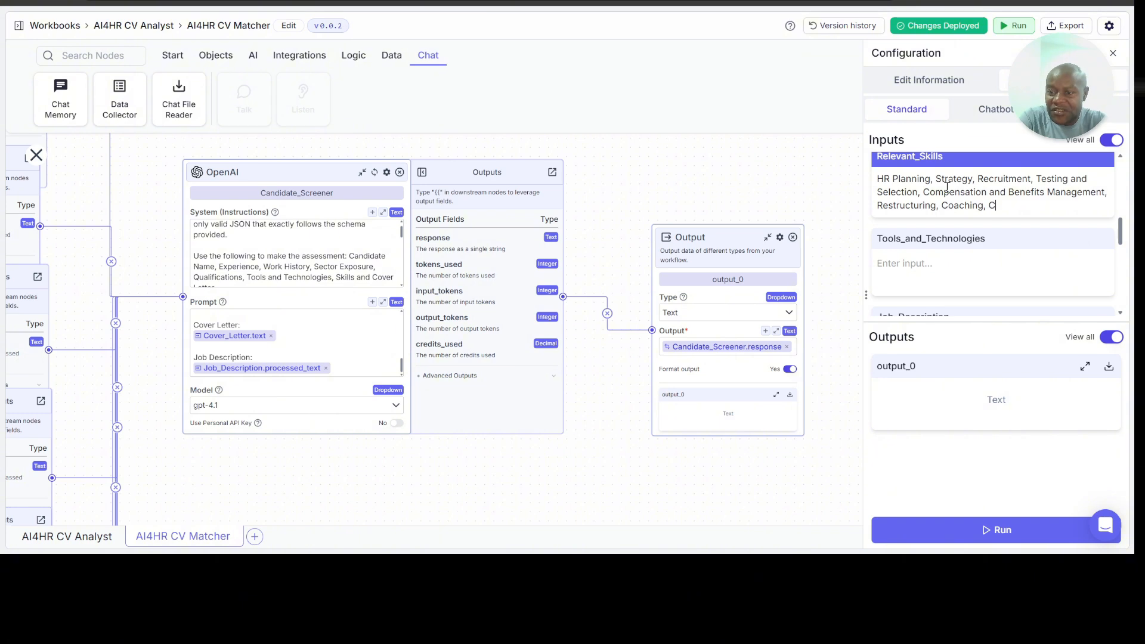
pyautogui.write('hange Management.')
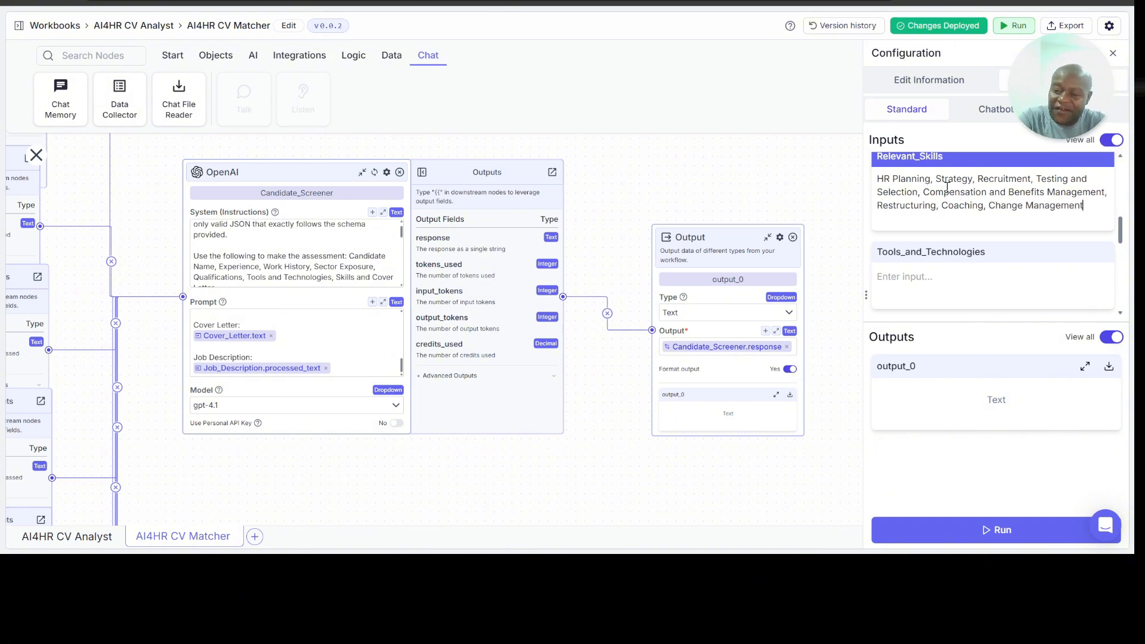
# Step: Fill the Tools_and_Technologies input with "Workday, Bamboo HR, PeopleSoft, Zoho People"
pyautogui.click(921, 281)
pyautogui.write('W')
pyautogui.hotkey('ctrl', 'a')
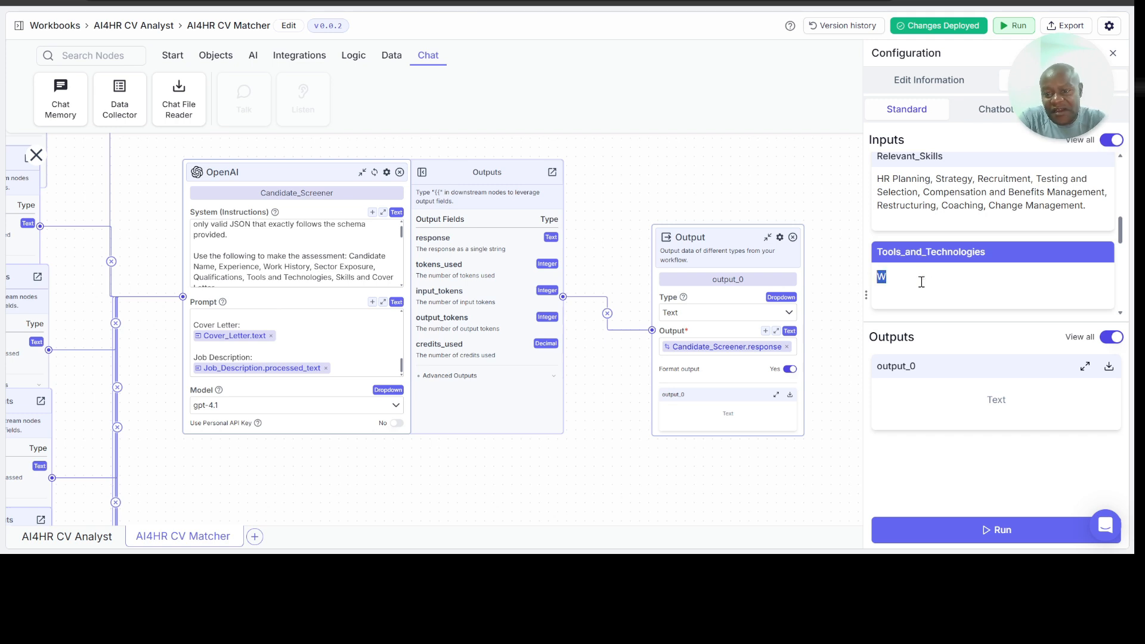
pyautogui.write('Ork')
pyautogui.press('BackSpace')
pyautogui.press('BackSpace')
pyautogui.press('BackSpace')
pyautogui.write('Wok')
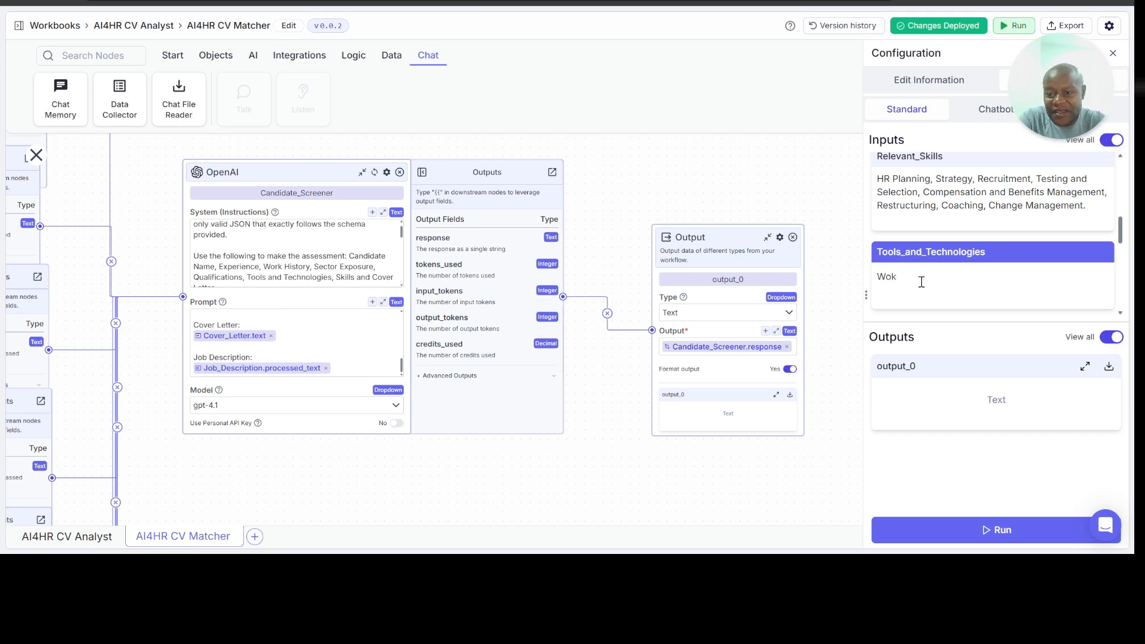
pyautogui.write('rkday, Bamboo')
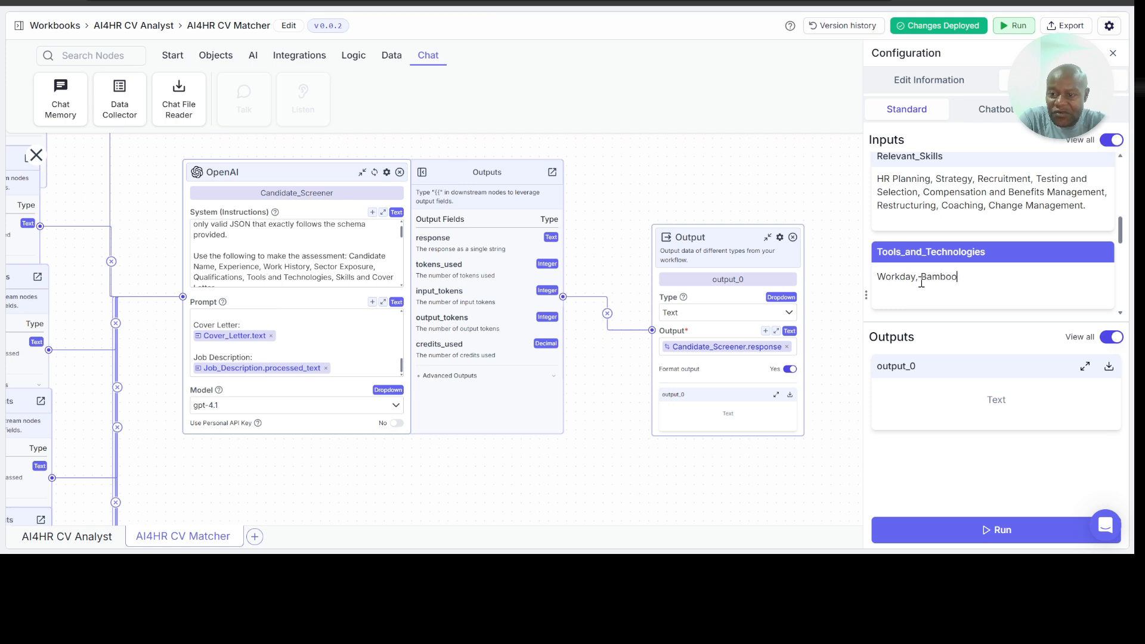
pyautogui.write(' HR,')
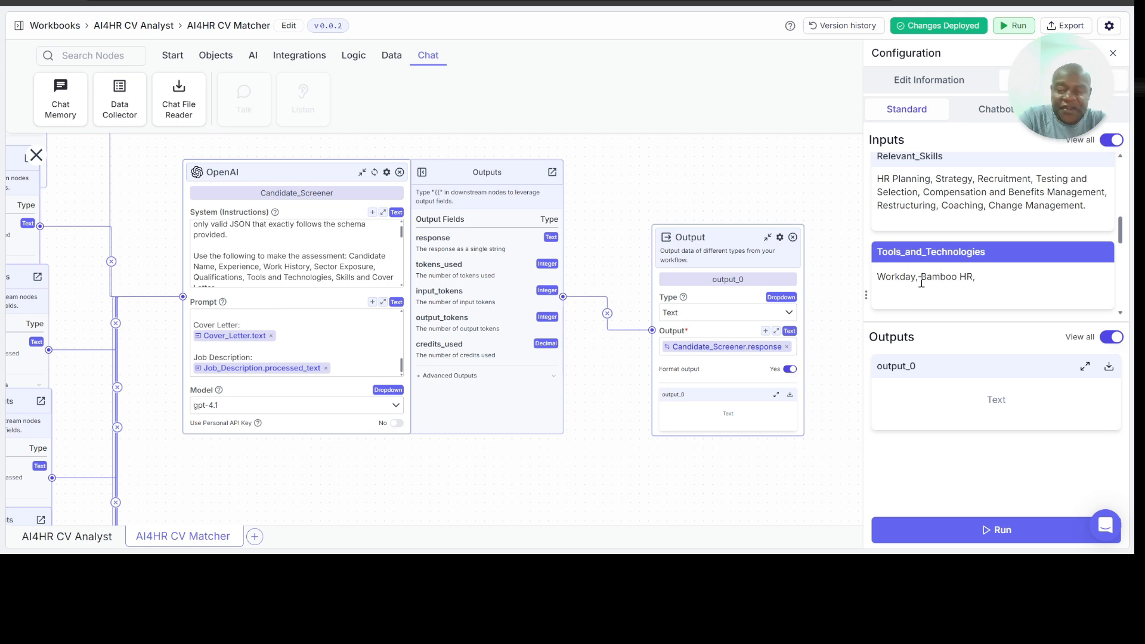
pyautogui.write(' People')
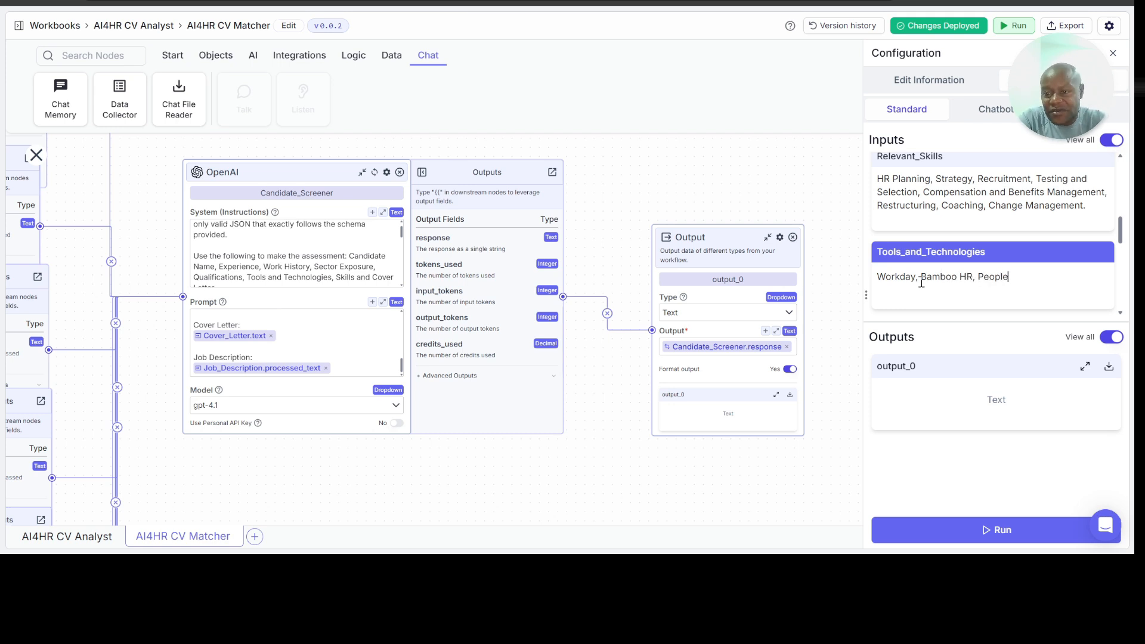
pyautogui.write('Soft, Zoho People')
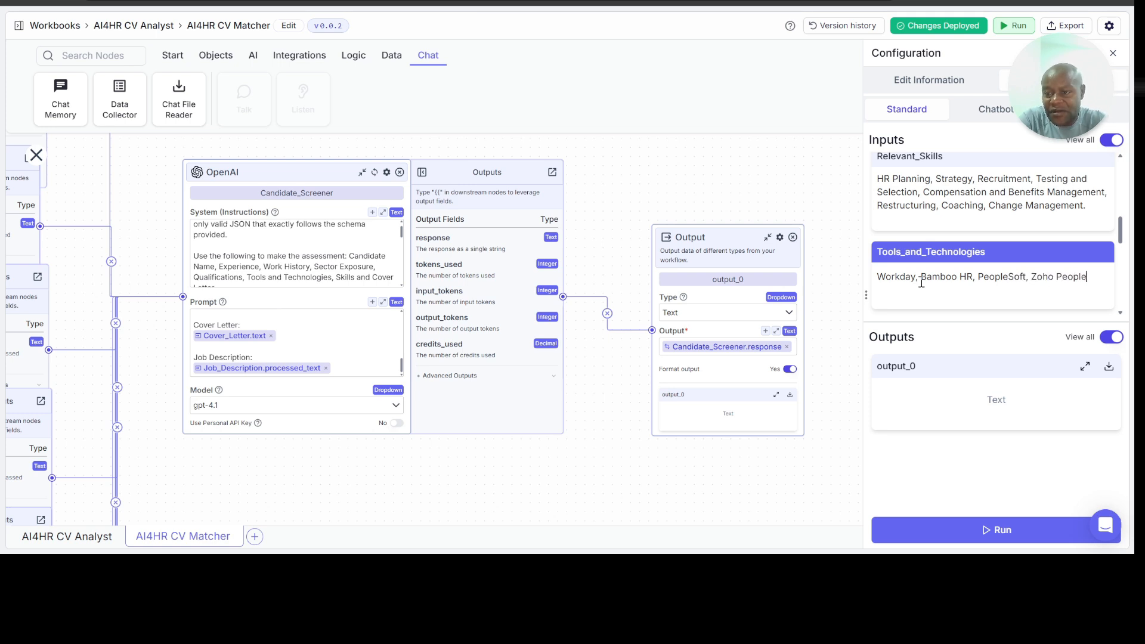
pyautogui.write(', Microsoft Dynamics, Cnva')
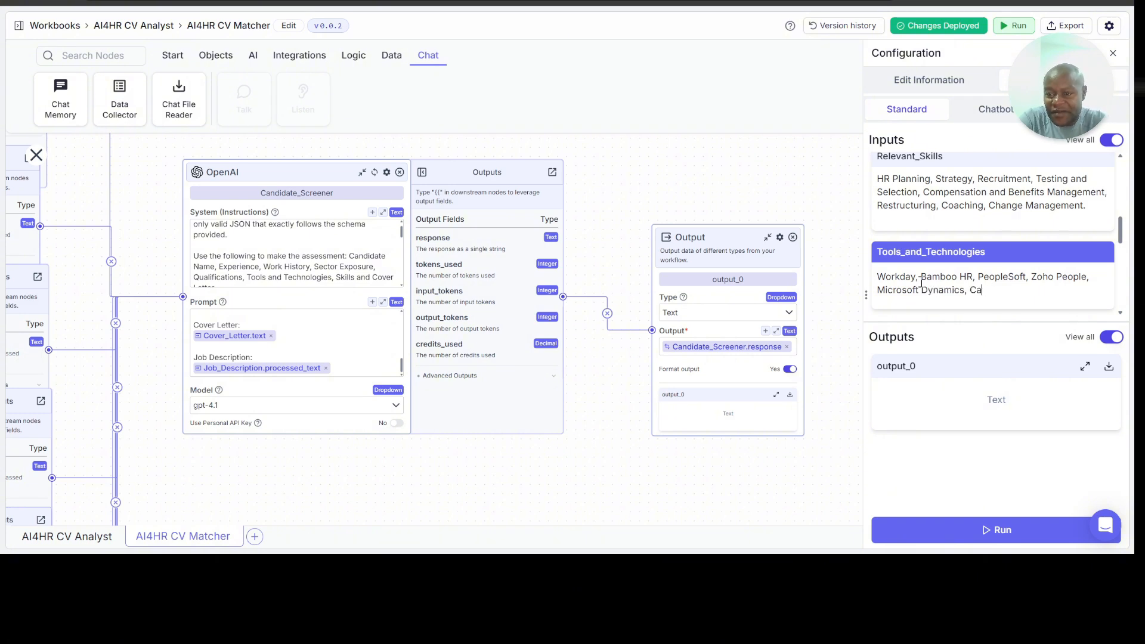
# Step: Extend the Tools_and_Technologies list with ", Microsoft Dynamics, Canva, IBM SPSS, EPI Info, AI (vectorshift.ai, make.com, n8n,io)"
pyautogui.write('nva, IBM SPSS, EPI Info,')
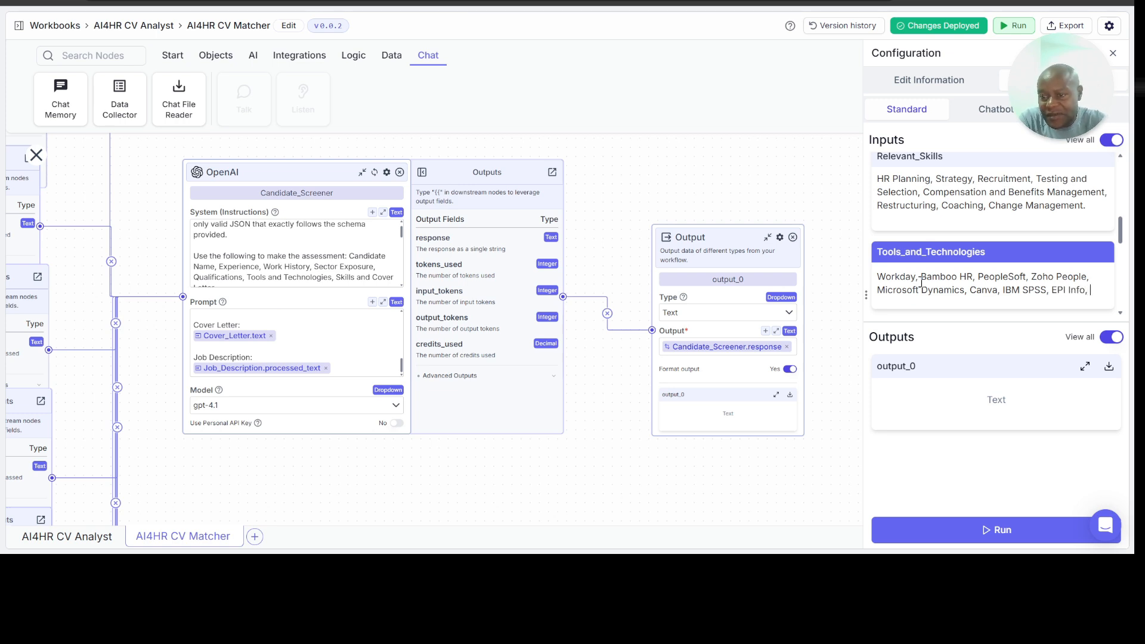
pyautogui.write(' AI (vectorshift.ai, make.com, n8n,io')
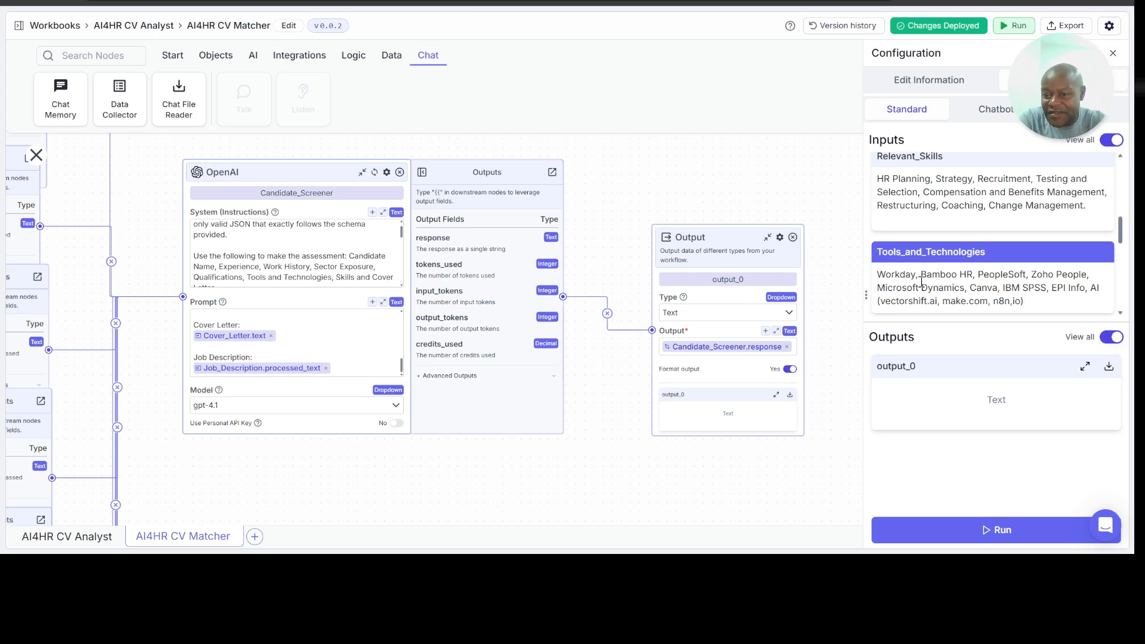
# Step: Enter the applicant's name in the Name input
pyautogui.scroll(-3, 955, 278)
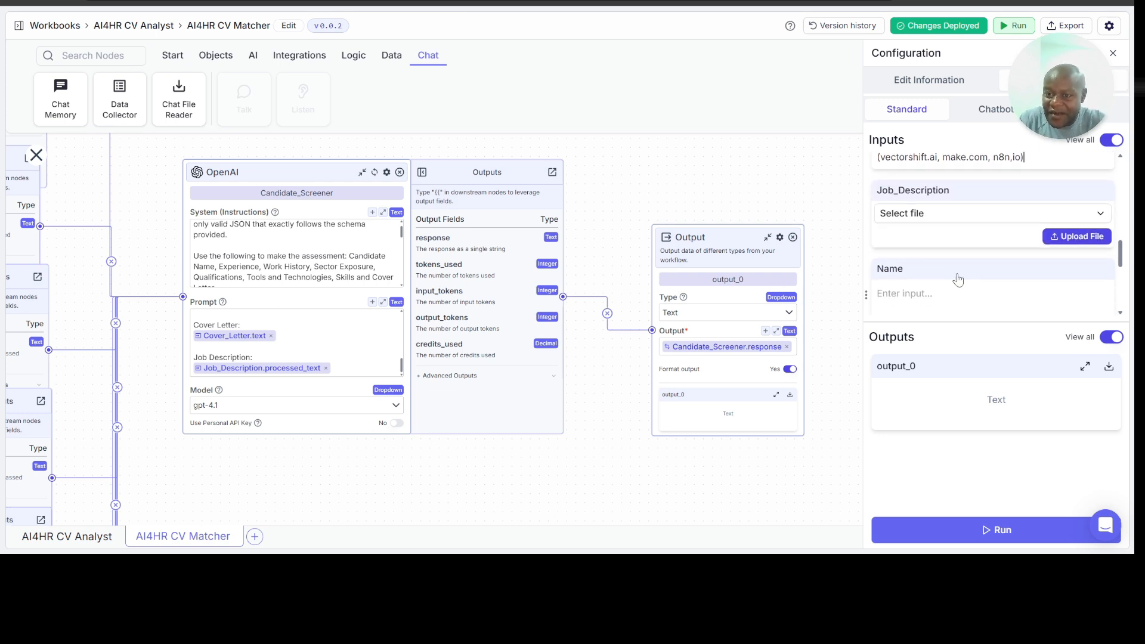
pyautogui.click(964, 295)
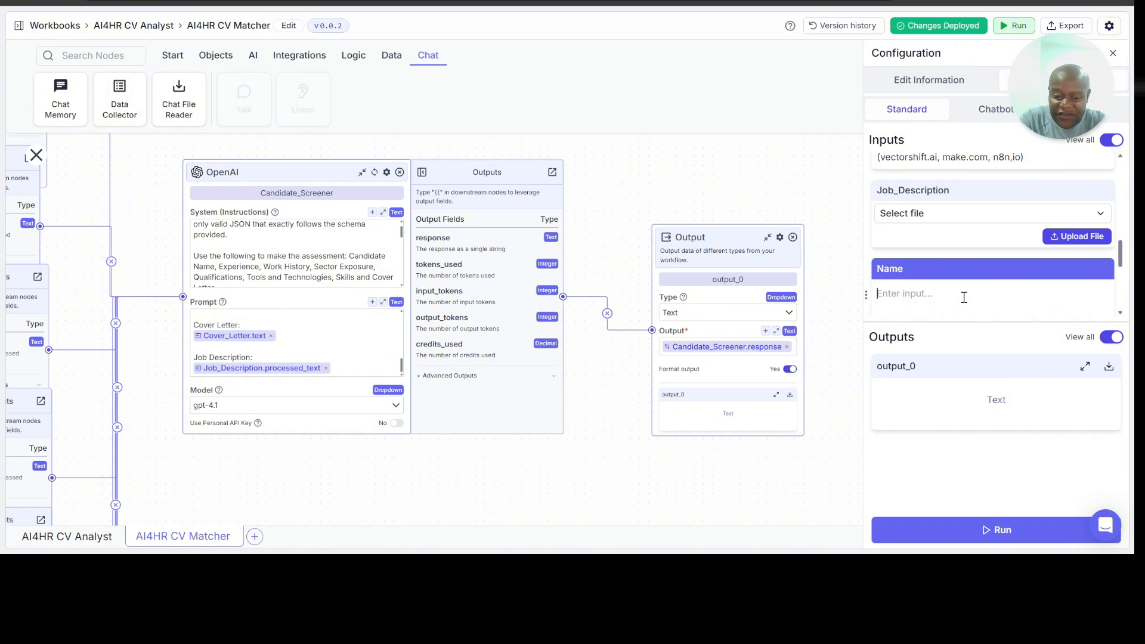
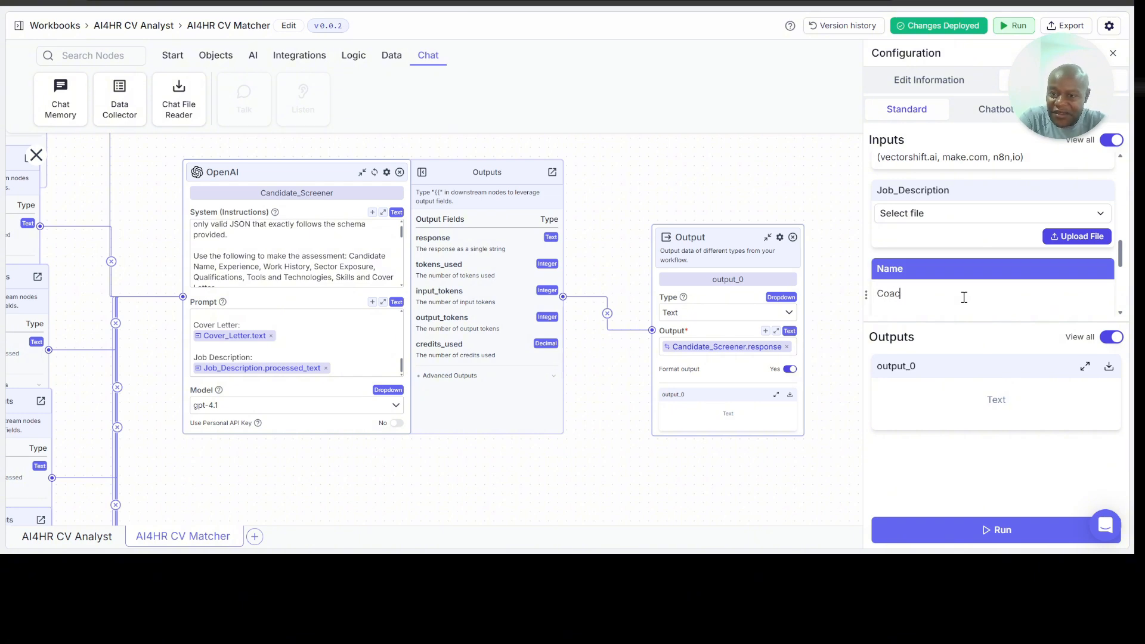
# Step: Begin the Cover_Letter input with "THis is to express interest in the position of Human Resources Manager"
pyautogui.scroll(-2, 979, 275)
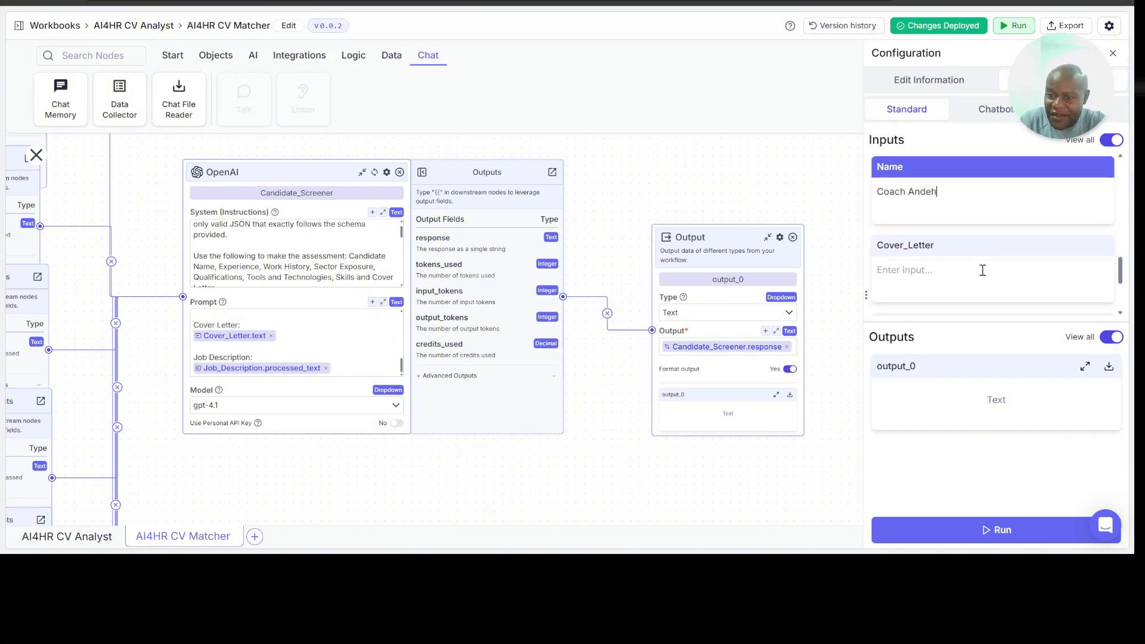
pyautogui.click(981, 271)
pyautogui.write('THis is')
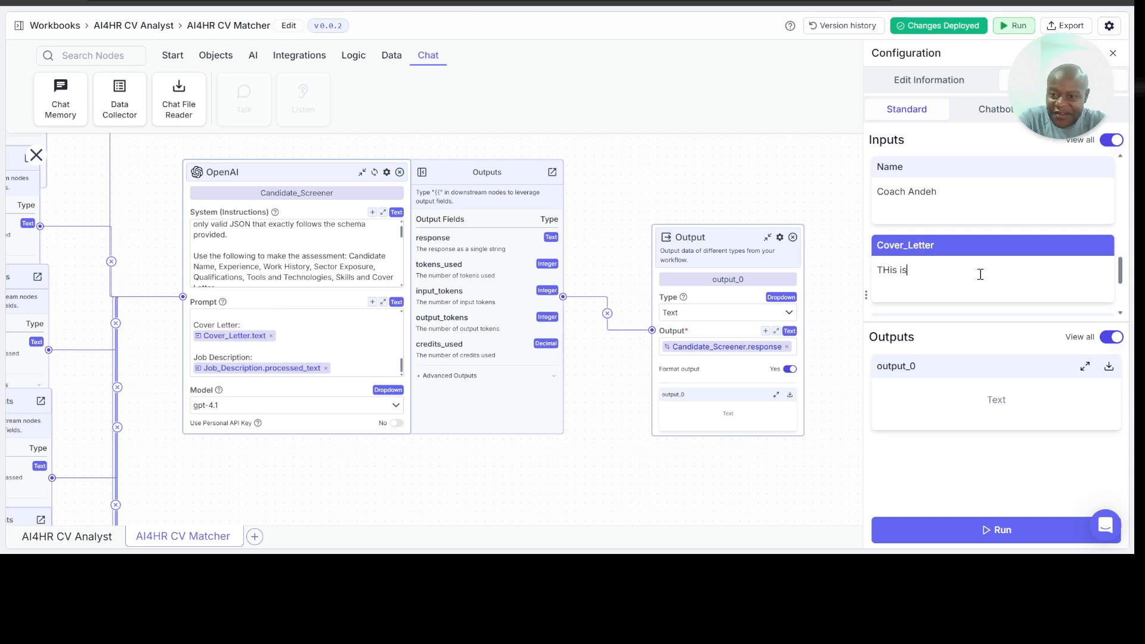
pyautogui.write(' to sxpre')
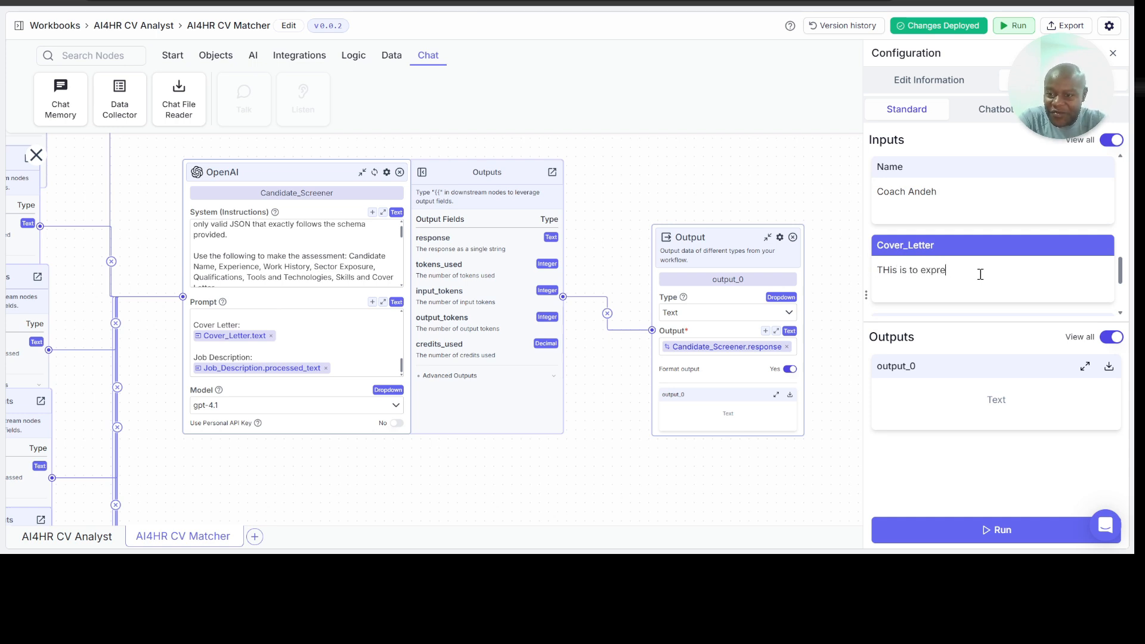
pyautogui.write('ss intersst inth')
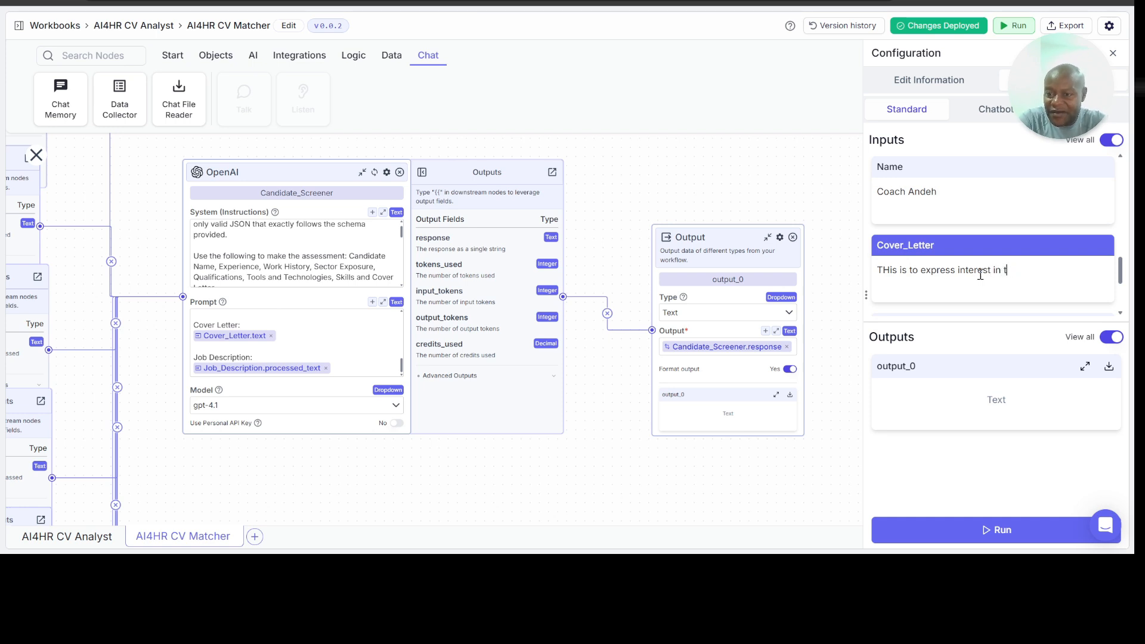
pyautogui.write('he position of Hu')
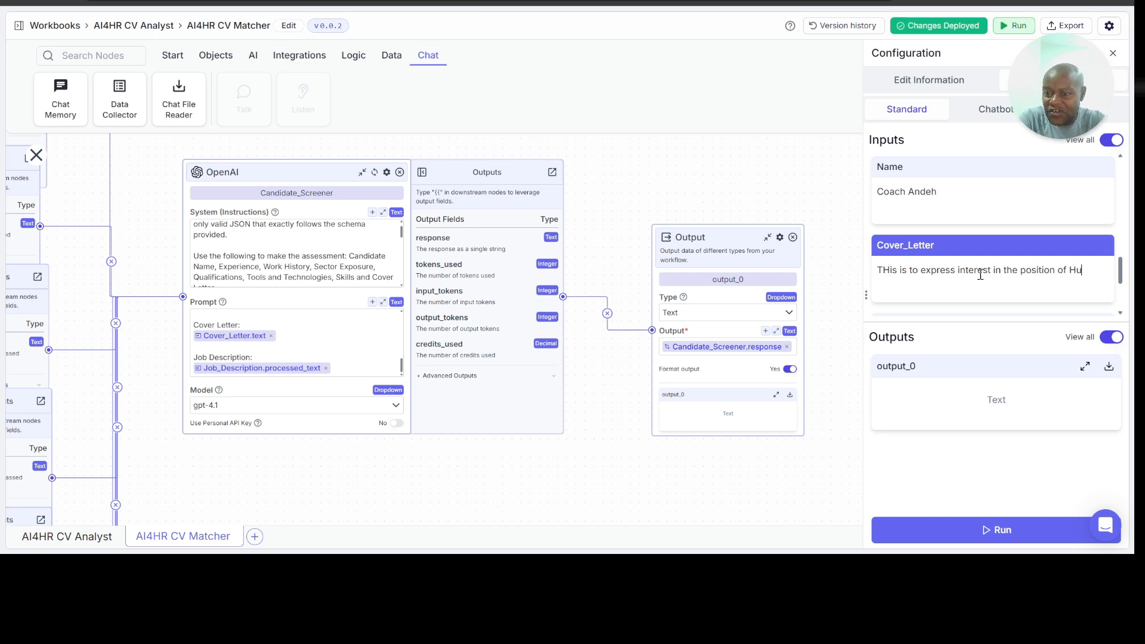
pyautogui.write('man Resources Manager. I bring to the')
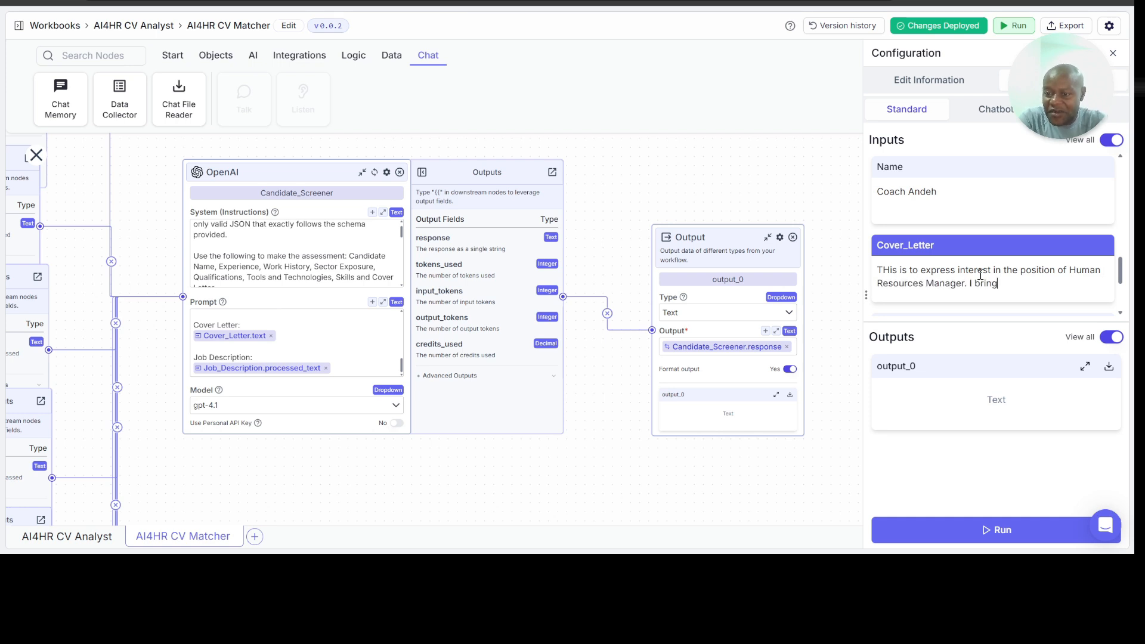
# Step: Continue the Cover_Letter input with "I bring to your organization 25 years of experience working in the public, private and not-for-profit sector."
pyautogui.press('BackSpace')
pyautogui.press('BackSpace')
pyautogui.press('BackSpace')
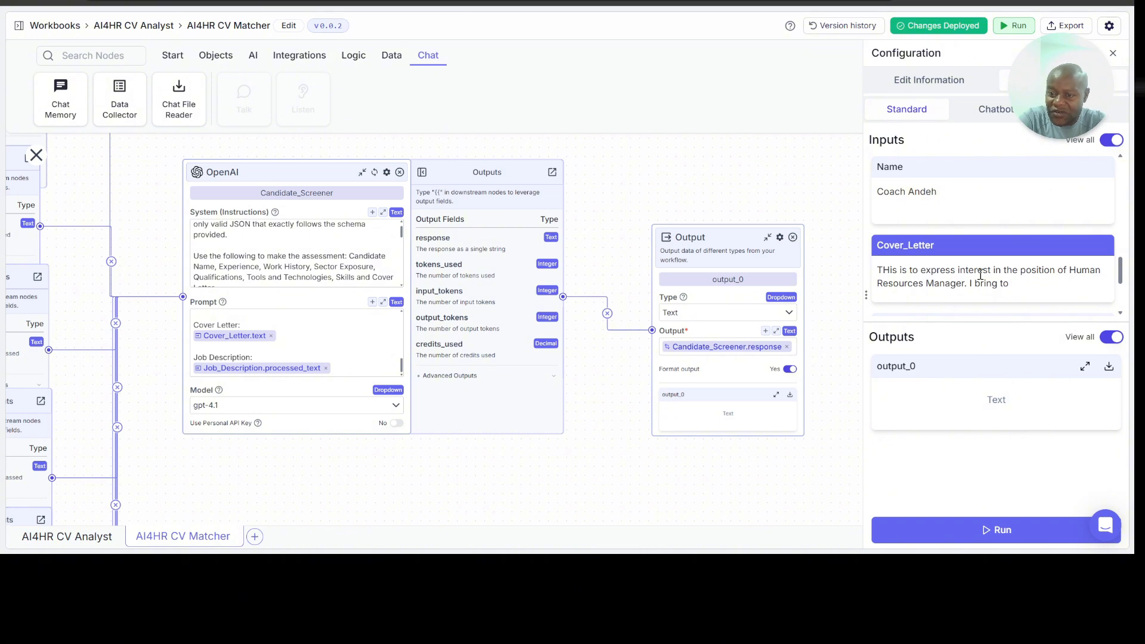
pyautogui.write('your organization ')
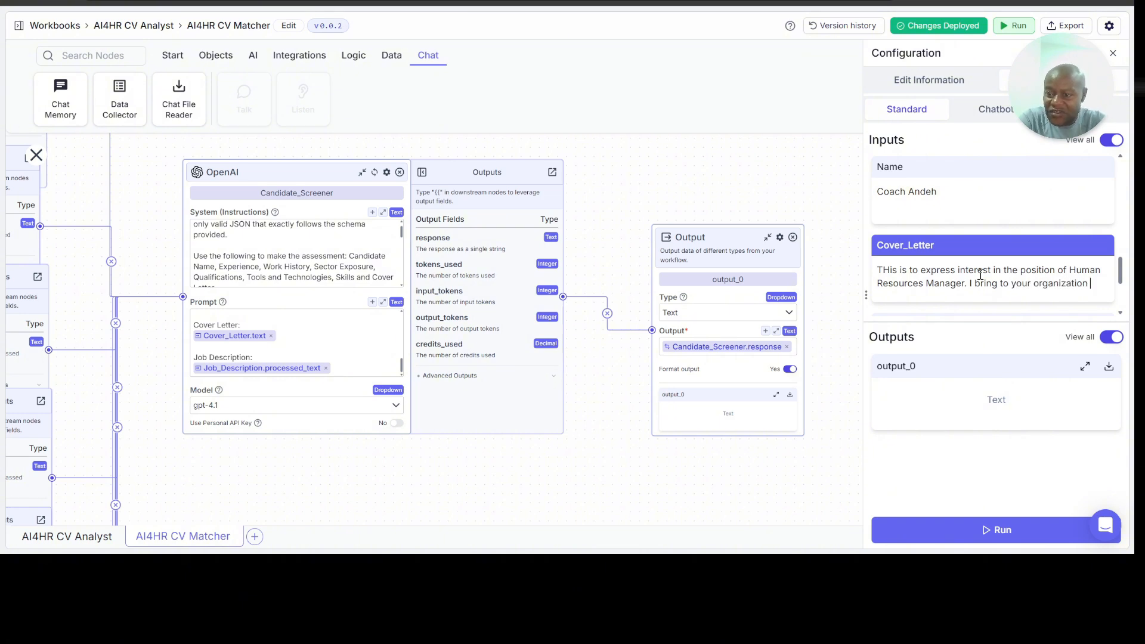
pyautogui.write('25 y')
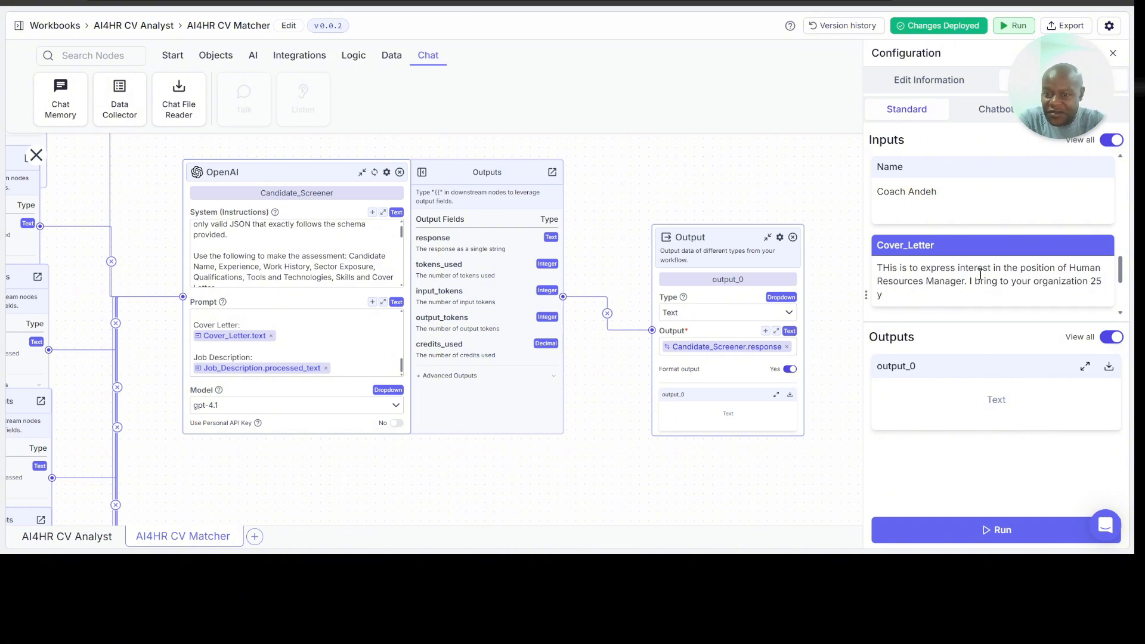
pyautogui.write('ears of experie')
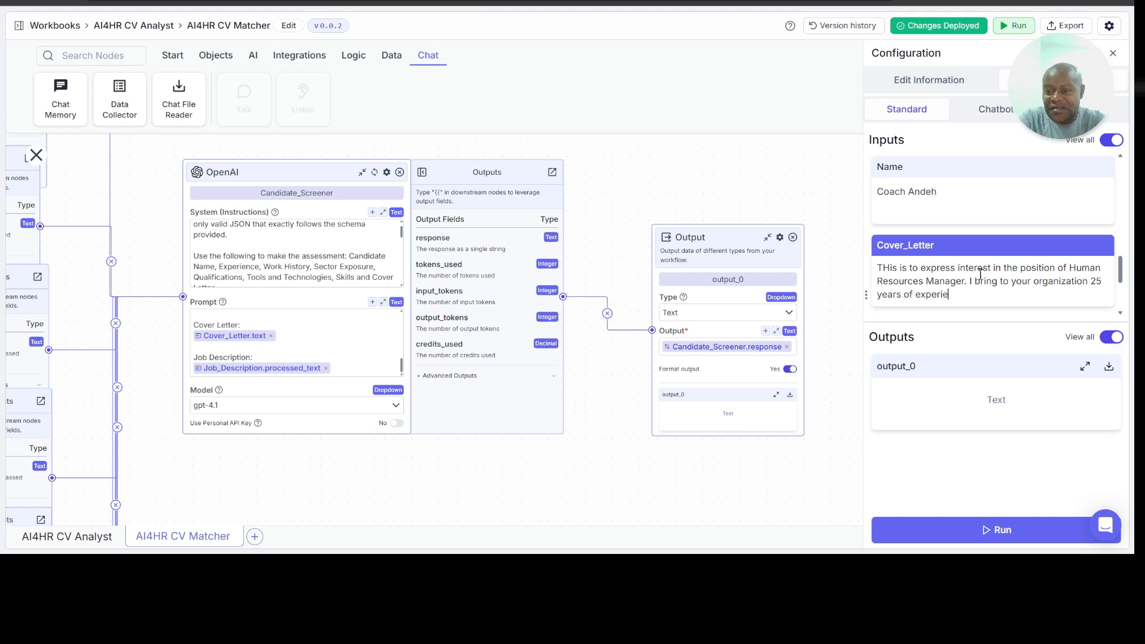
pyautogui.write('nce working in the ')
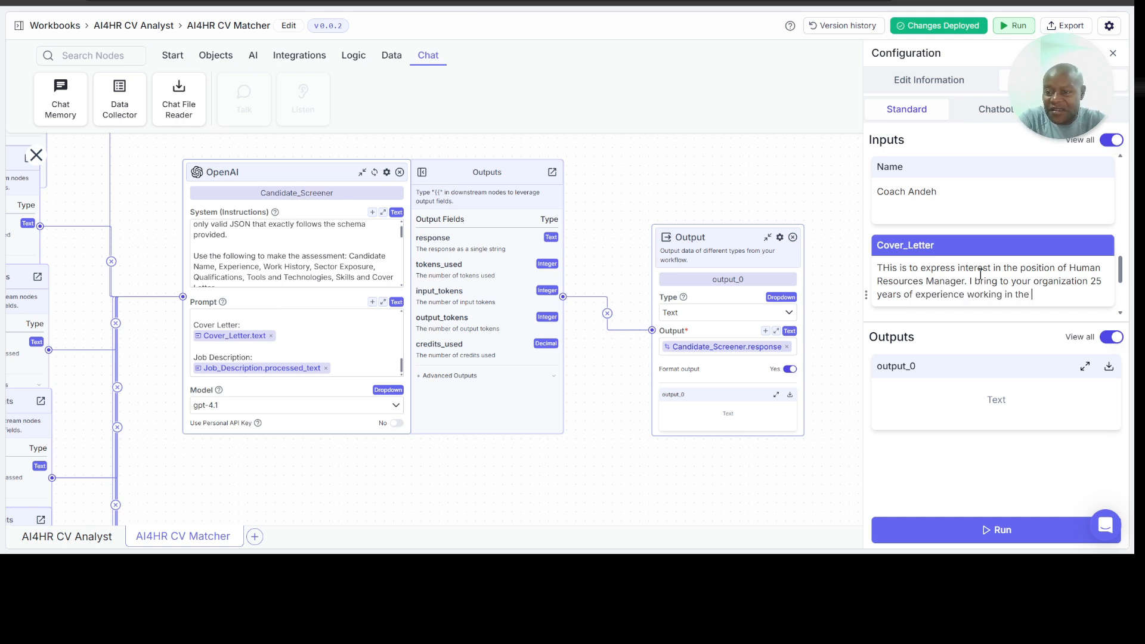
pyautogui.write('public')
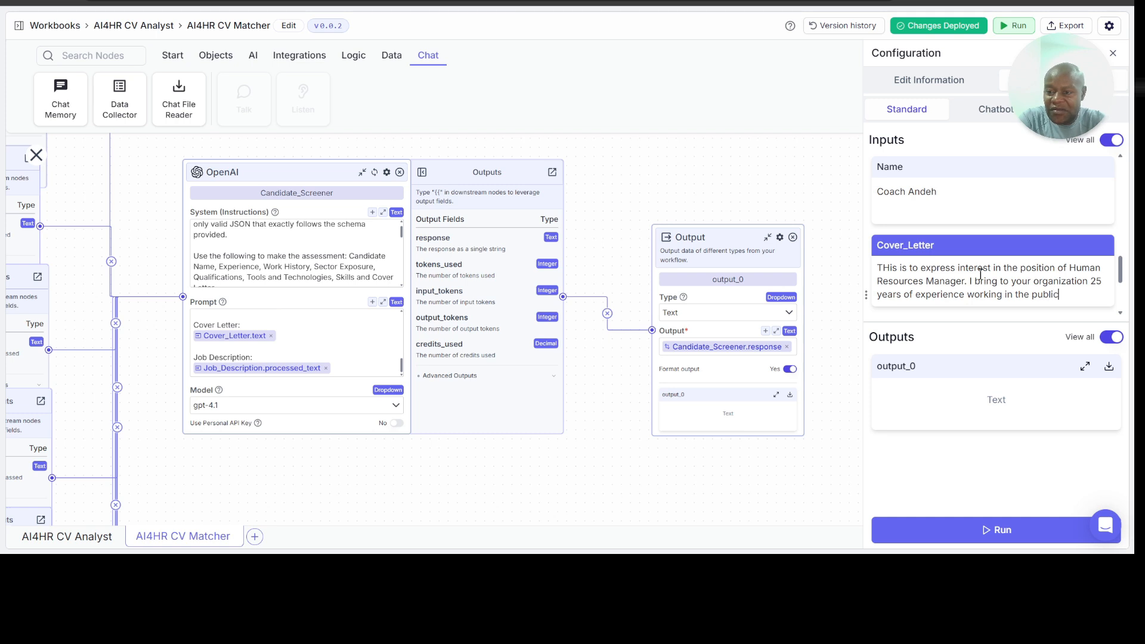
pyautogui.write(', private and no')
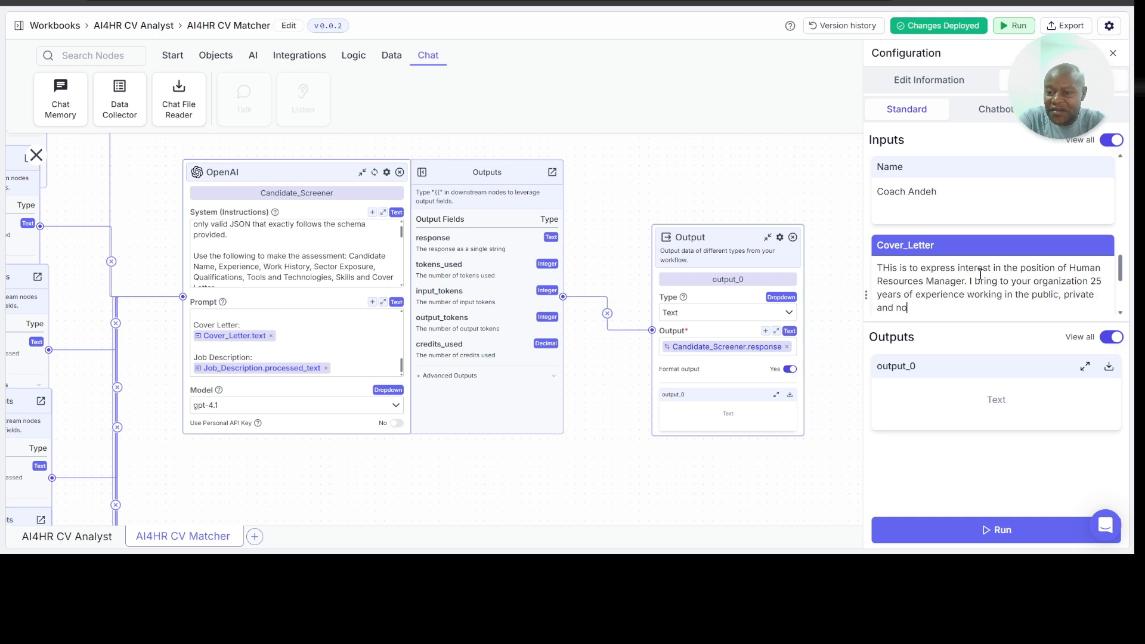
pyautogui.write('t-for-prof')
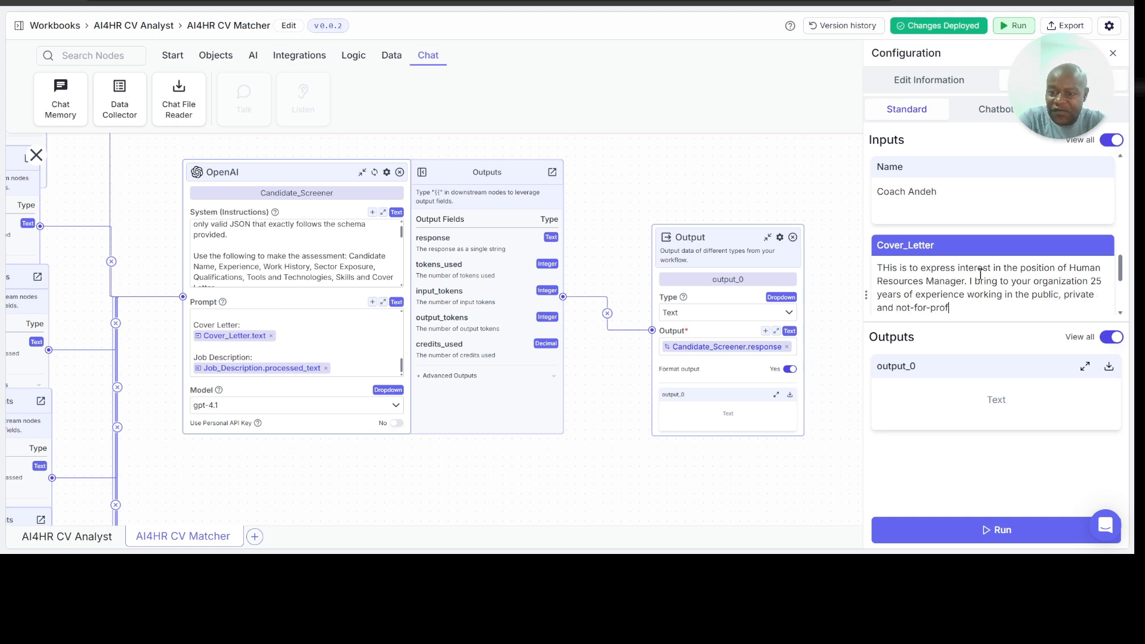
pyautogui.write('it sector. I a')
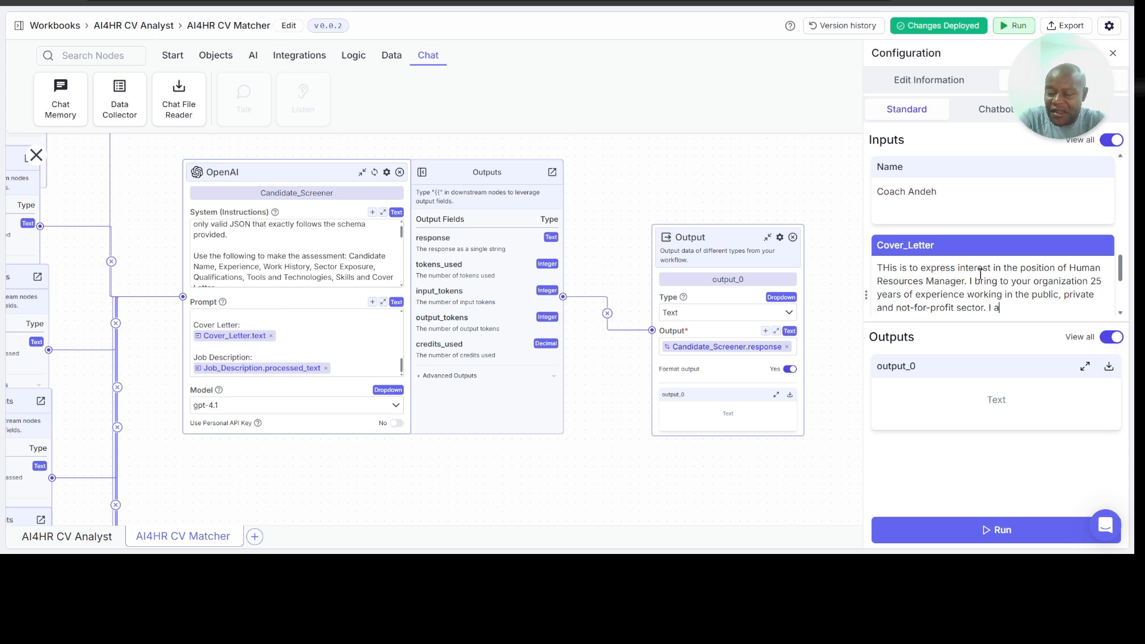
pyautogui.write('m competent in')
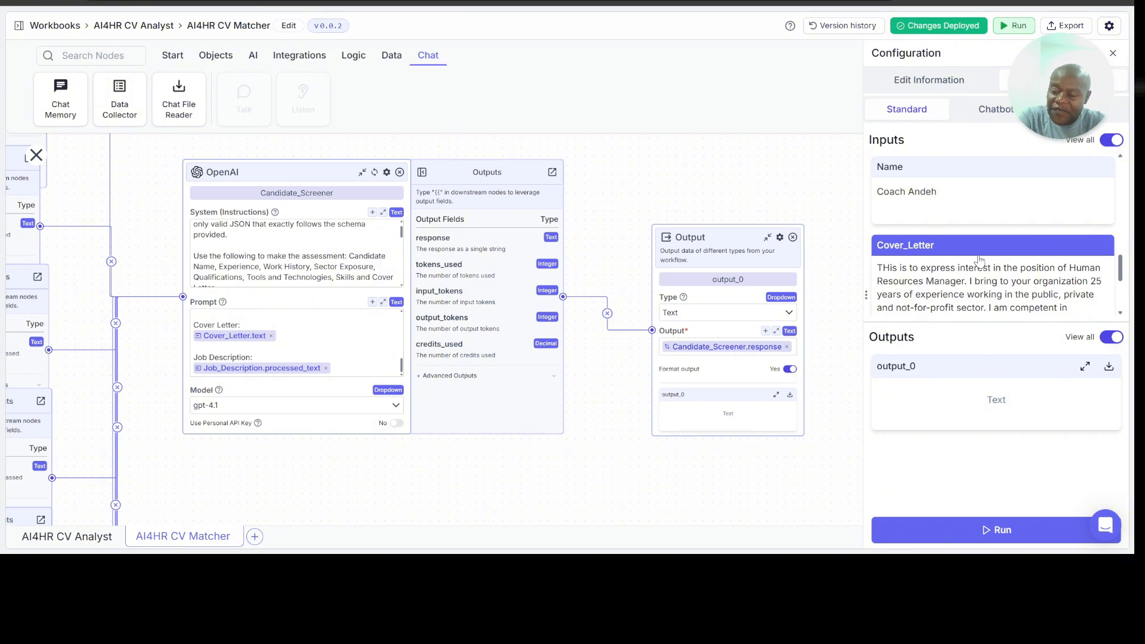
pyautogui.write(' restructuri')
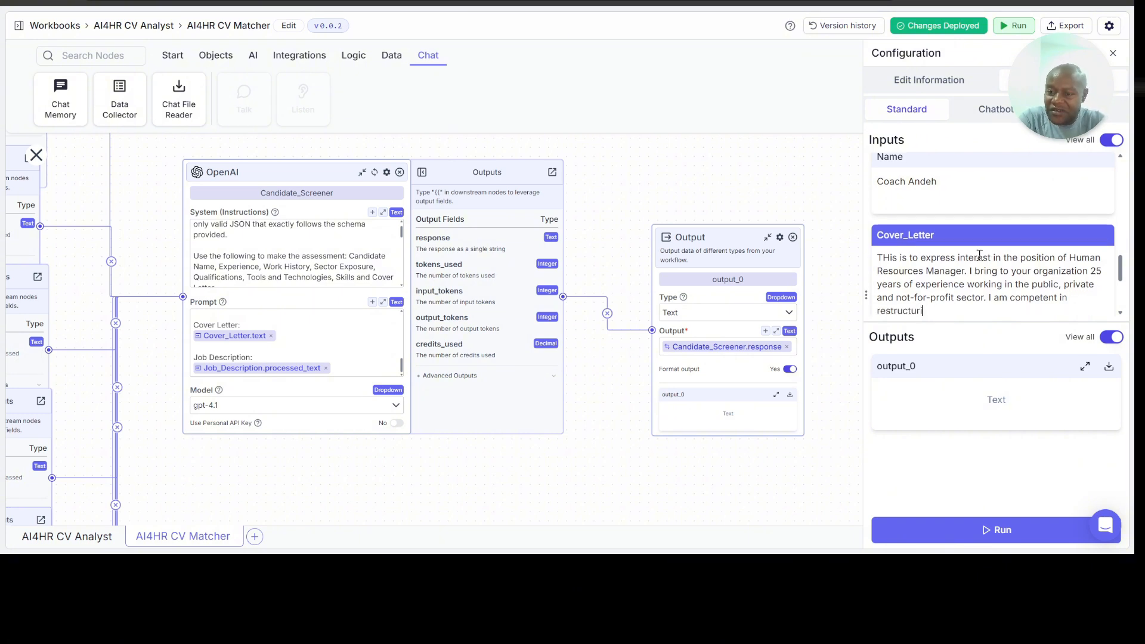
pyautogui.write('ng, strategy,')
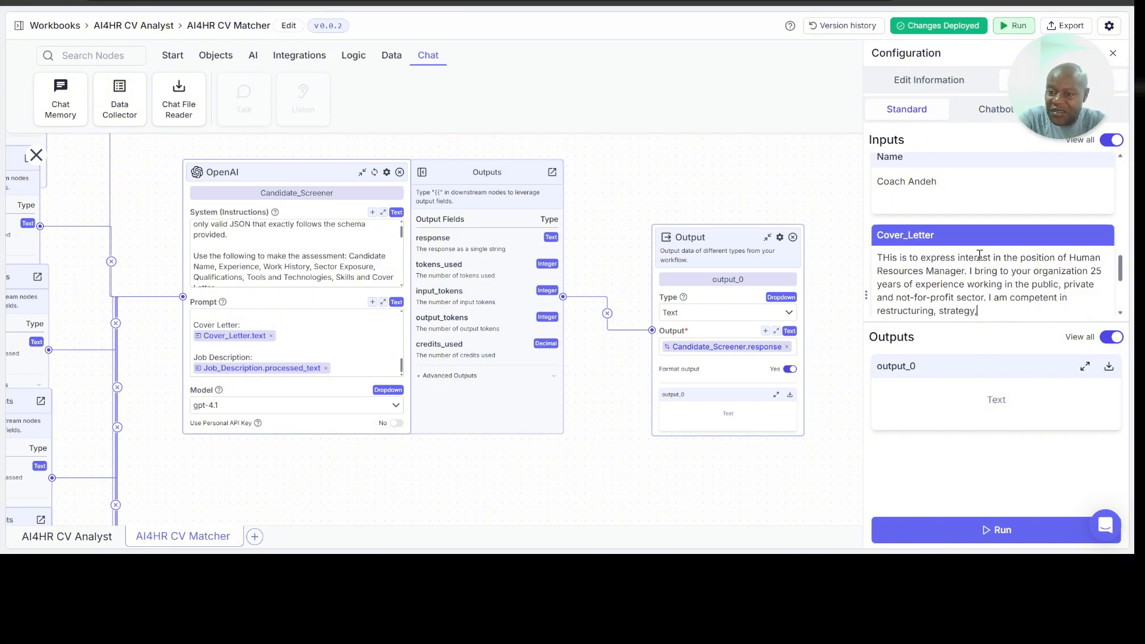
pyautogui.write(' HR Policy, ')
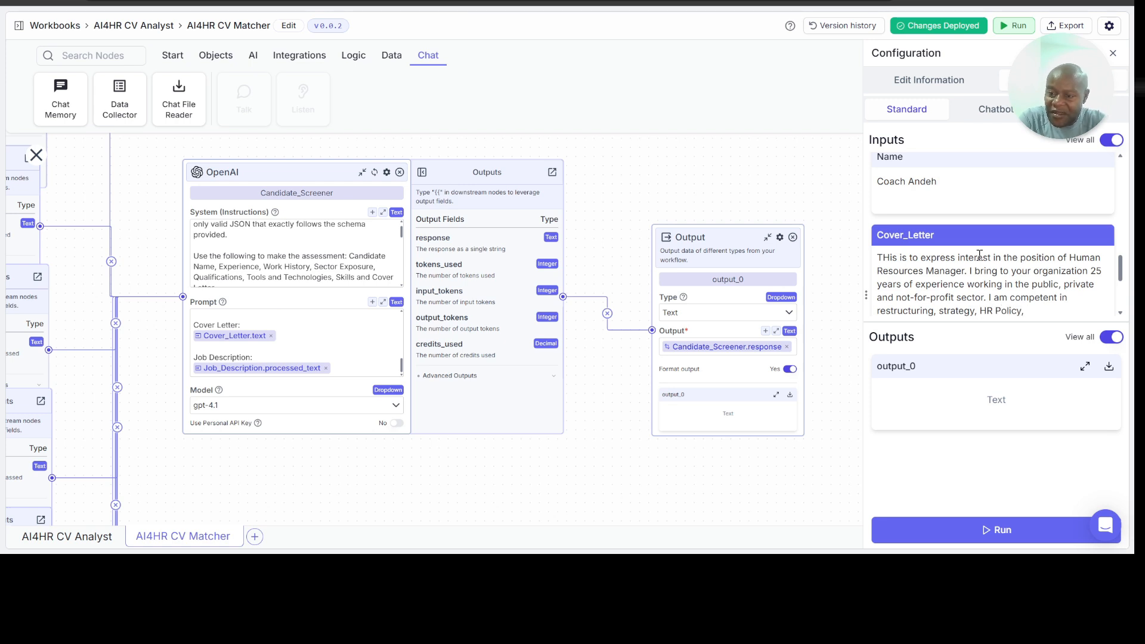
pyautogui.write('HR reporti')
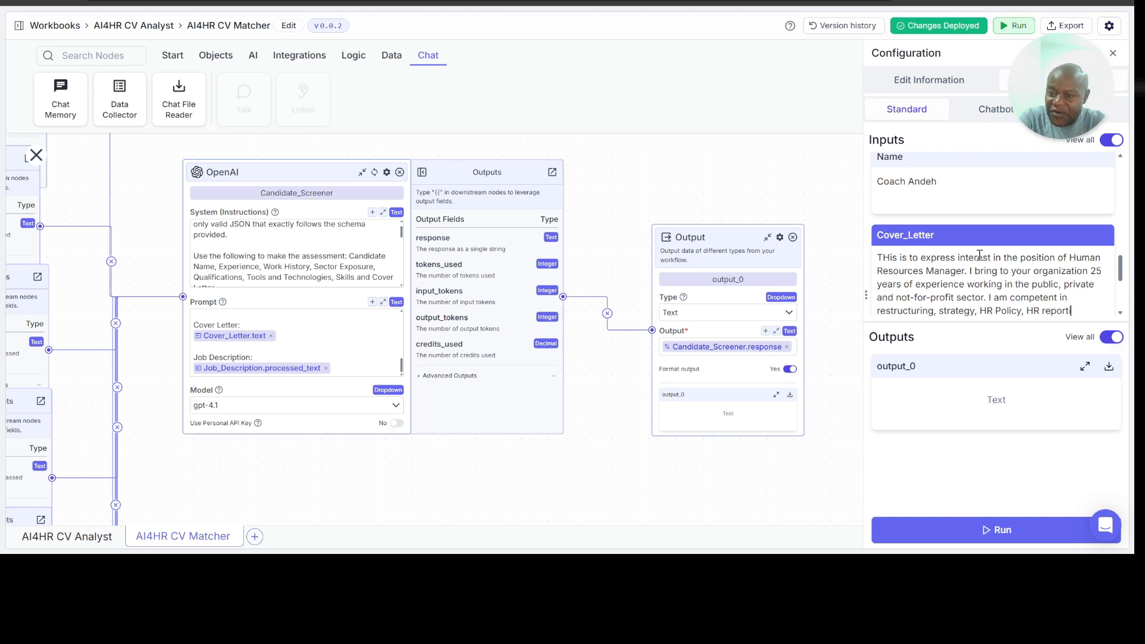
pyautogui.write('ng, performance manag')
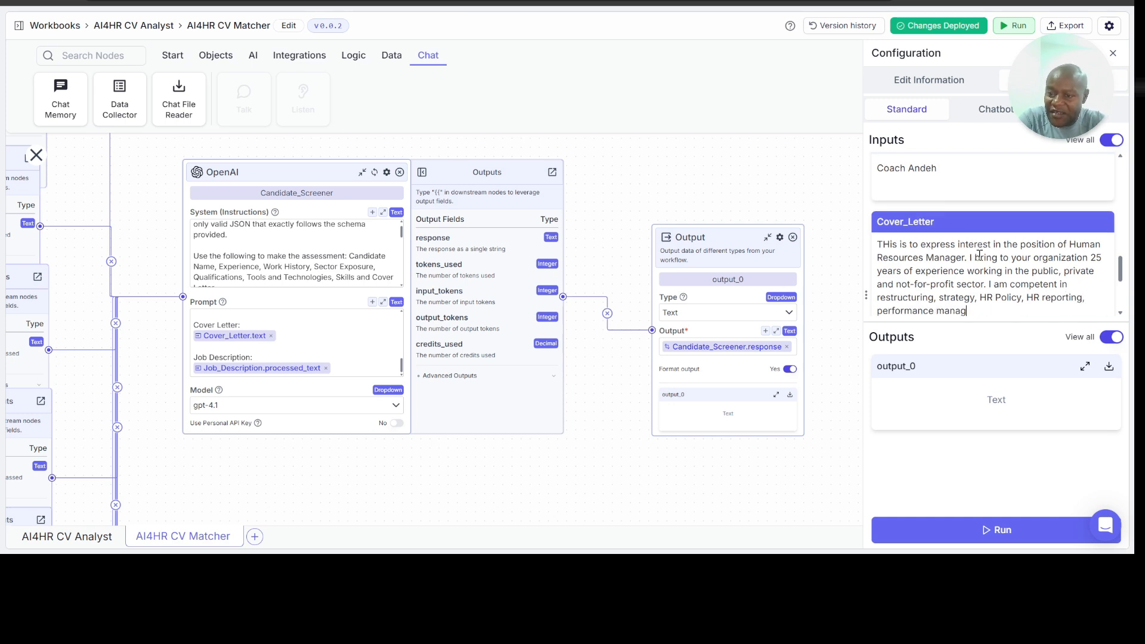
pyautogui.write('ement, Learning and ed')
pyautogui.write('e')
# Step: Finish the Cover_Letter input with ", Learning and development, Disciplinary management, compensation and benefits mangement."
pyautogui.press('BackSpace')
pyautogui.press('BackSpace')
pyautogui.press('BackSpace')
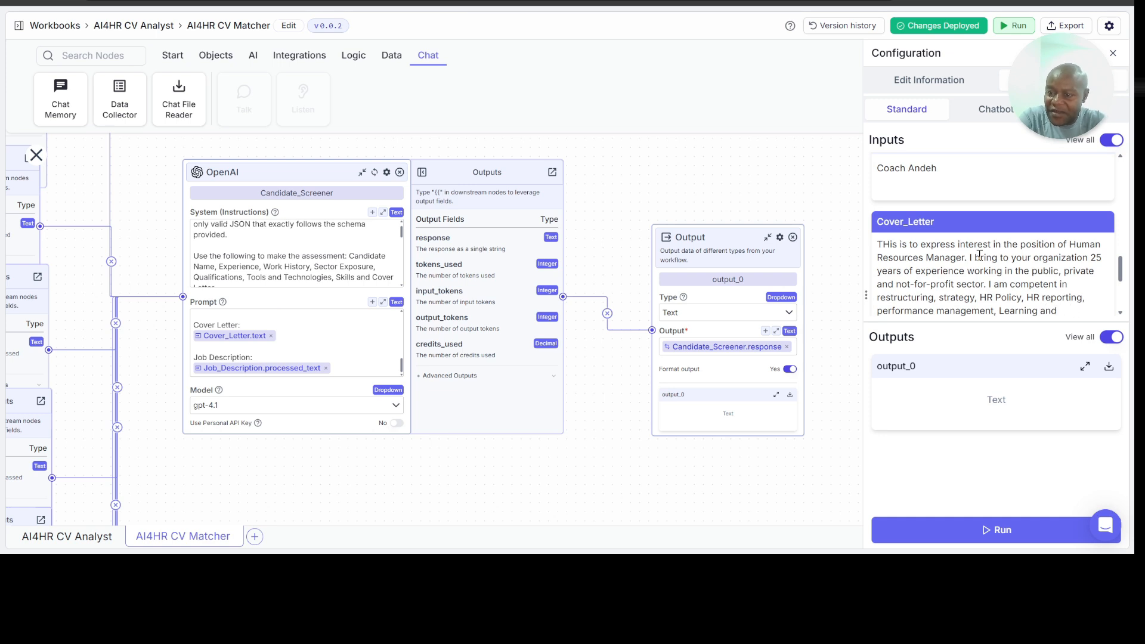
pyautogui.write('development, ')
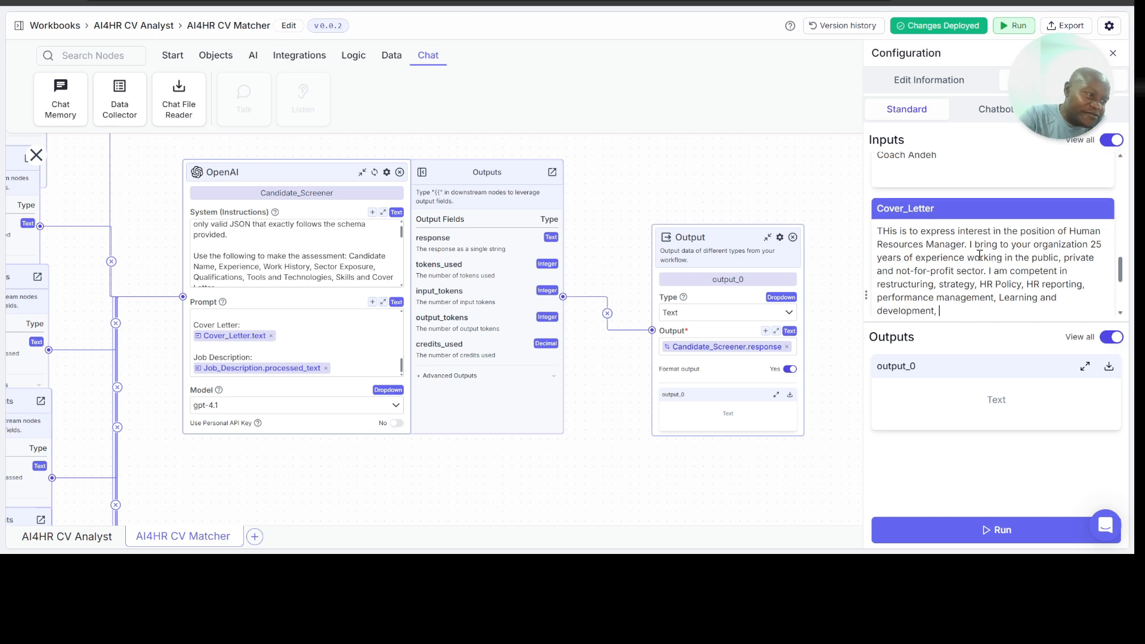
pyautogui.write('Disciplina')
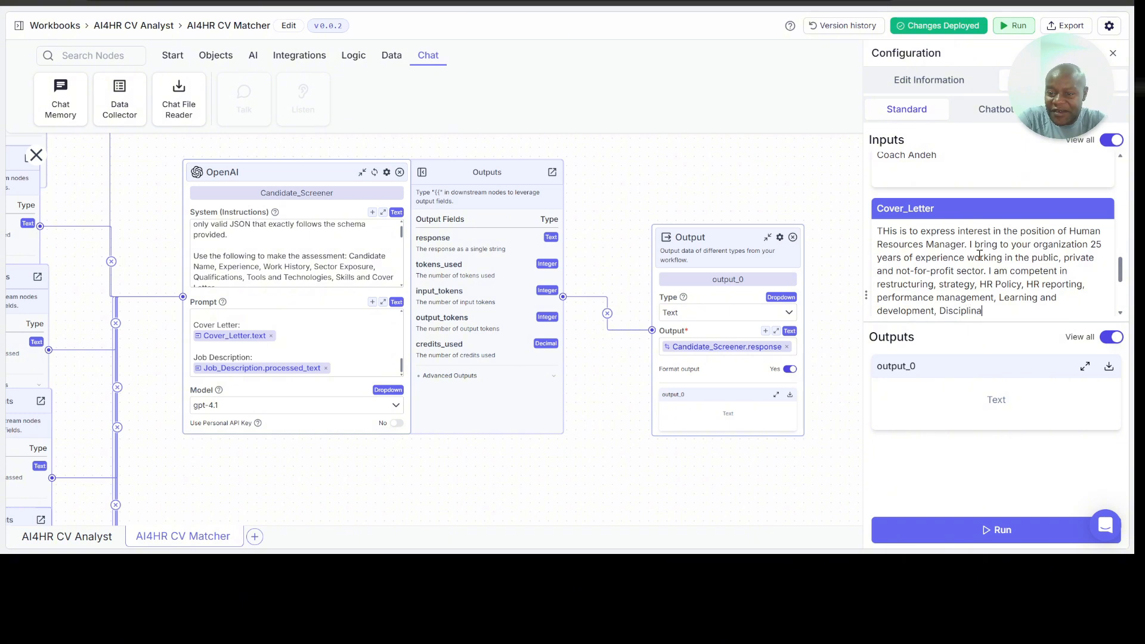
pyautogui.write('ry management, compe')
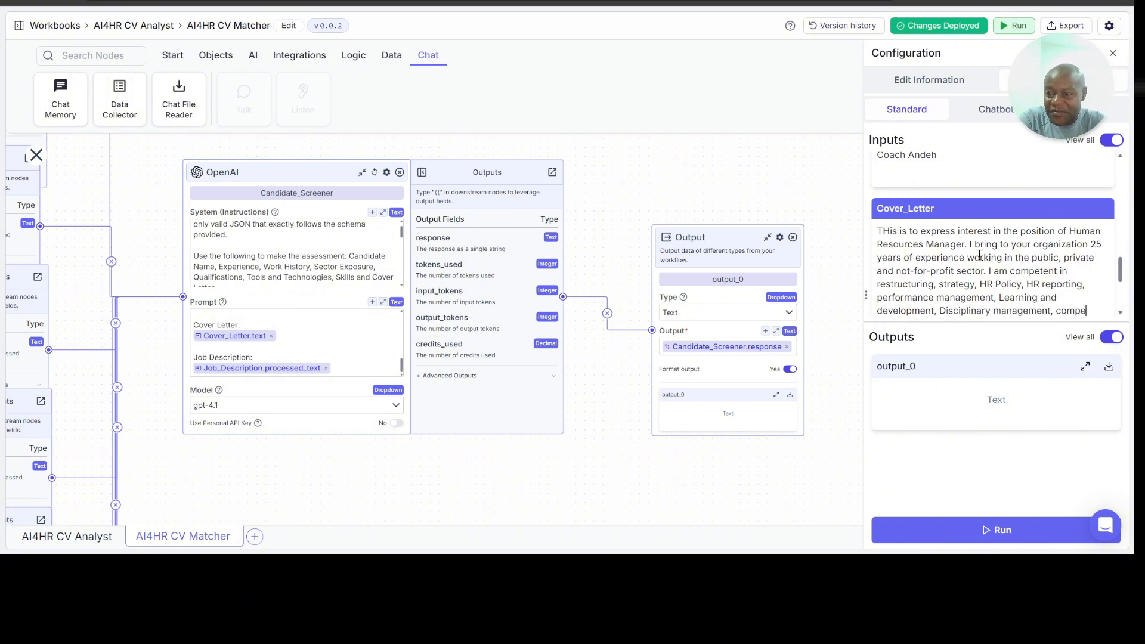
pyautogui.write('nsation and benf')
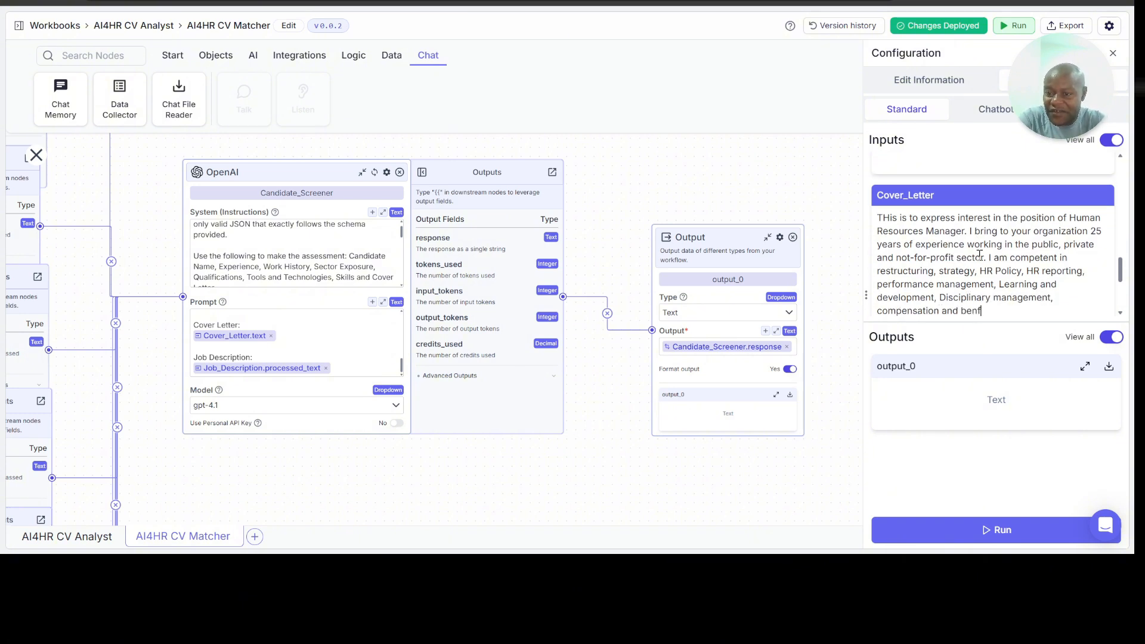
pyautogui.press('BackSpace')
pyautogui.write('efits mangement.')
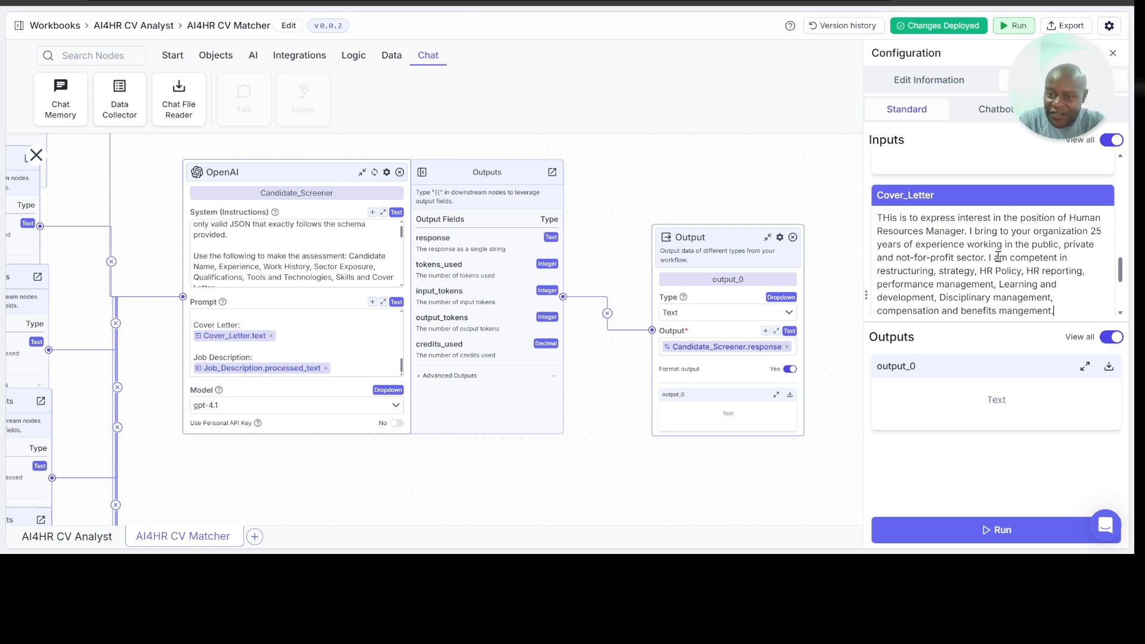
# Step: Enter the applicant's e-mail address in the Email input
pyautogui.scroll(-3, 994, 255)
pyautogui.click(955, 226)
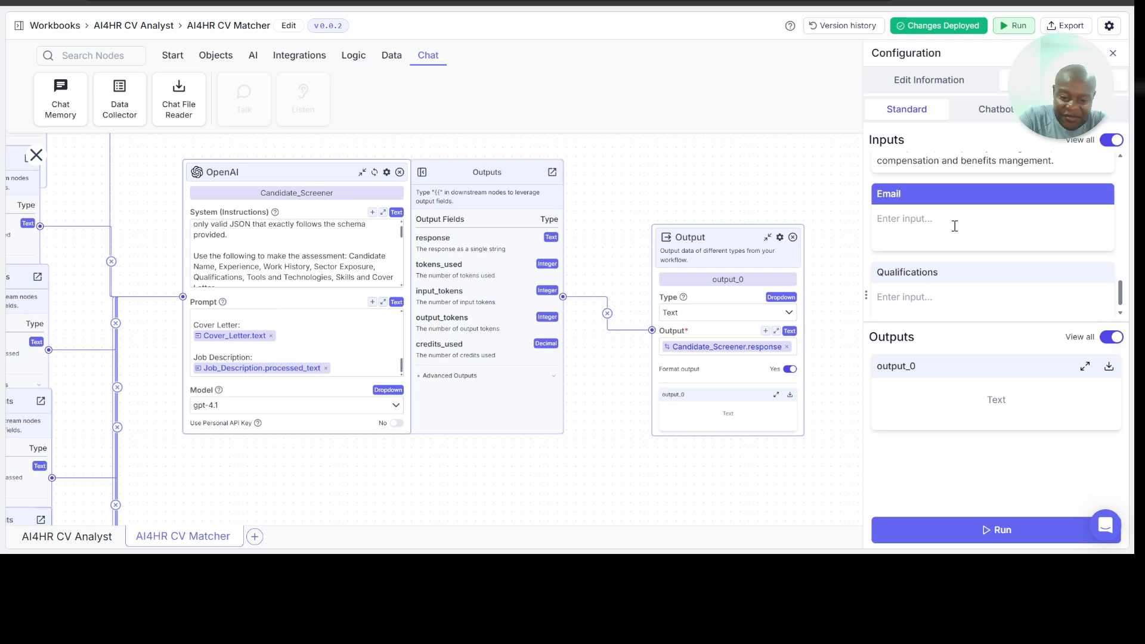
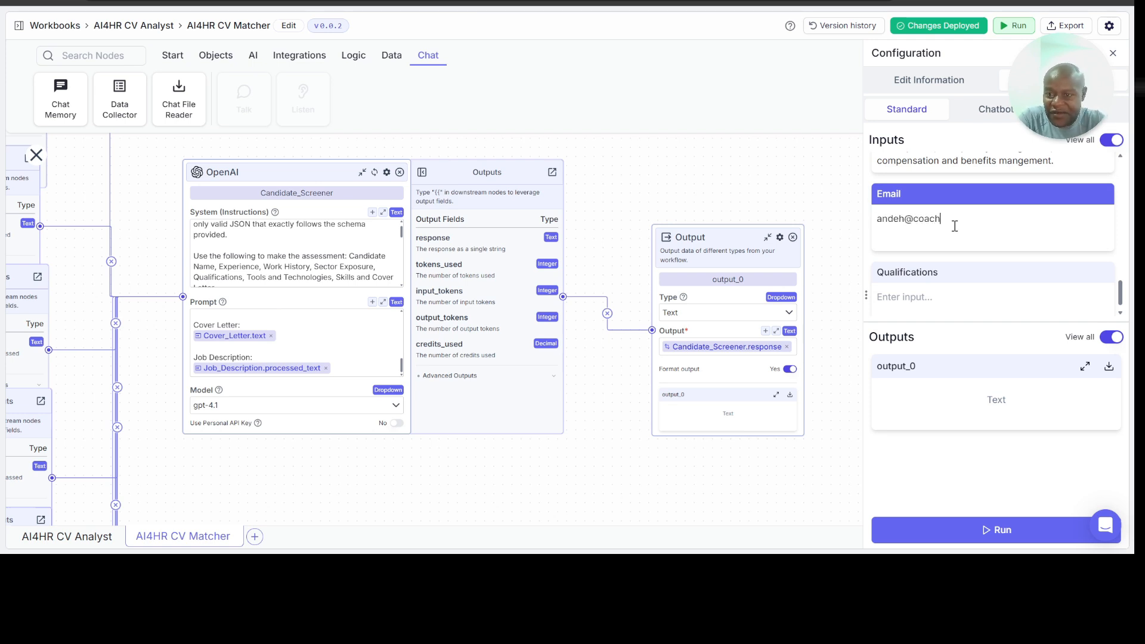
# Step: Fill the Qualifications input with "Master's degree (HR/ Organizational Psychology)" and review the other applicant inputs
pyautogui.click(969, 298)
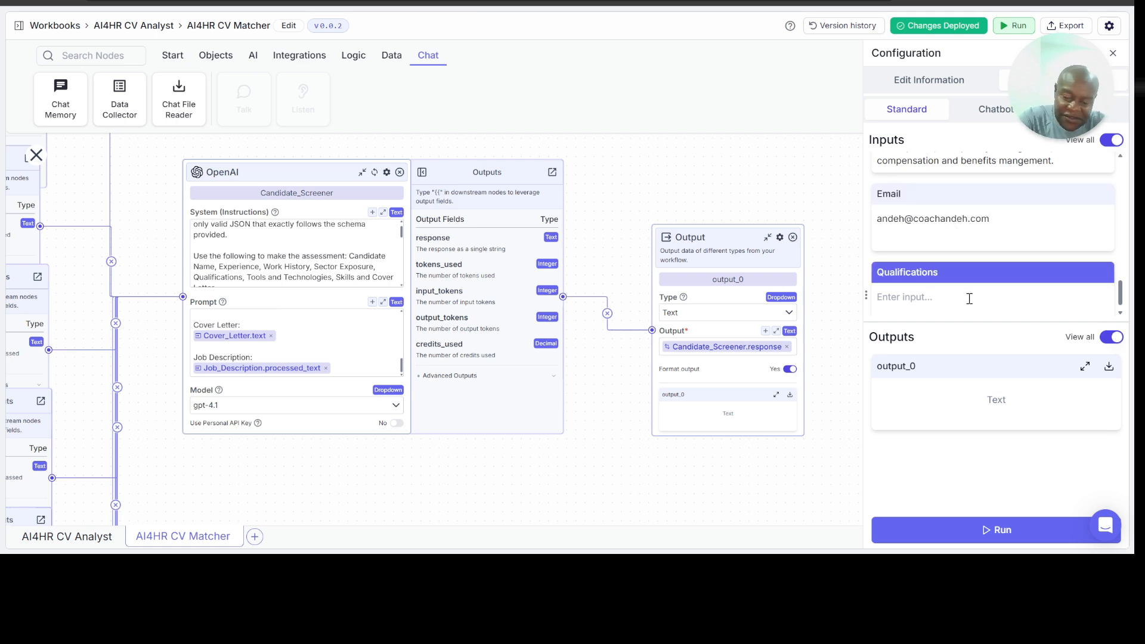
pyautogui.write("Master's degree (HR, Organizational Psychology")
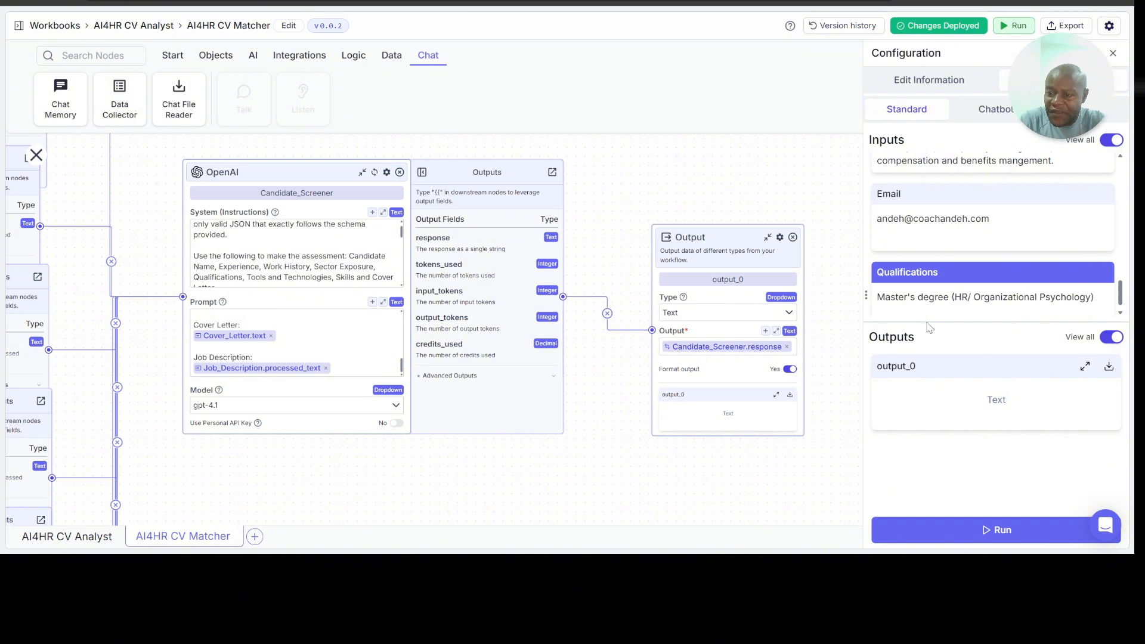
pyautogui.scroll(-1, 1025, 291)
pyautogui.scroll(1, 1025, 291)
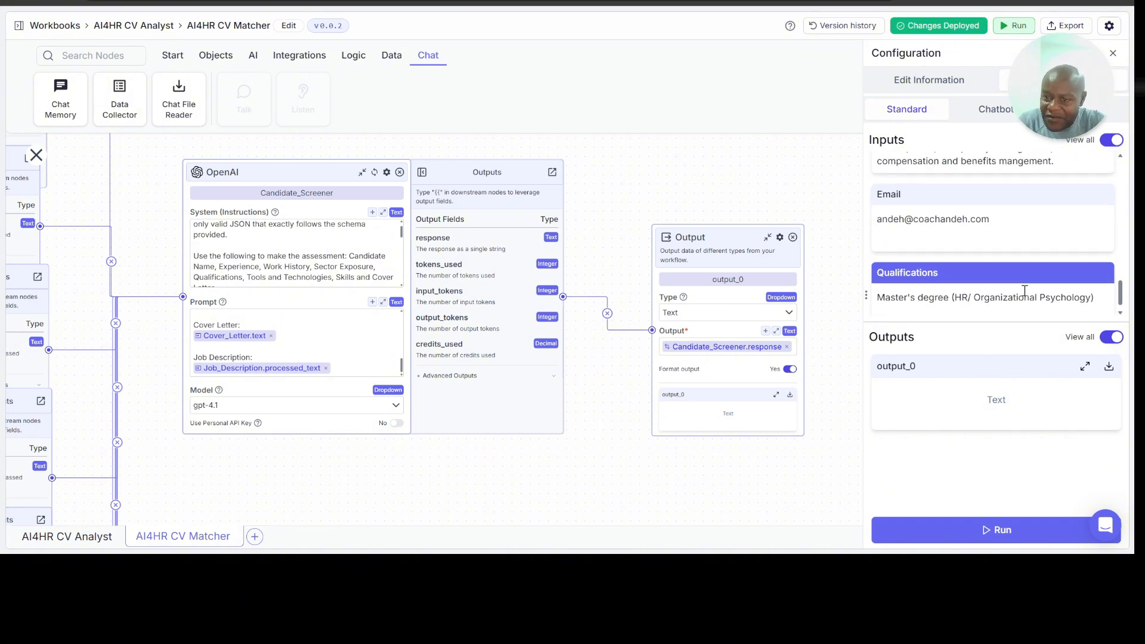
pyautogui.scroll(-1, 1025, 291)
pyautogui.scroll(4, 1035, 266)
pyautogui.scroll(5, 1035, 266)
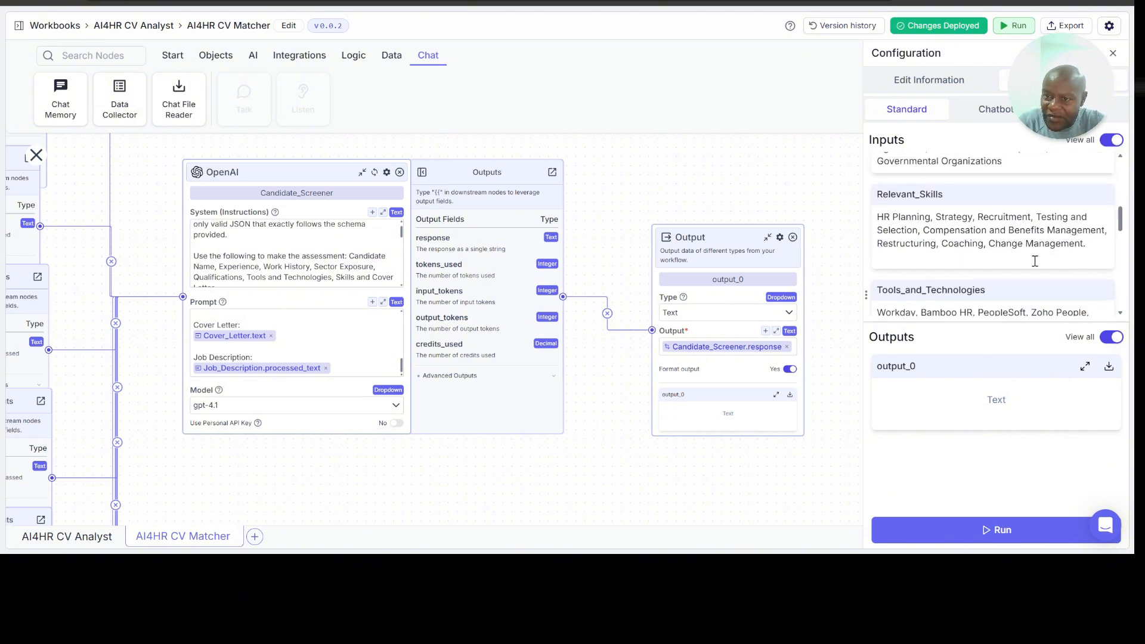
pyautogui.scroll(-8, 1035, 263)
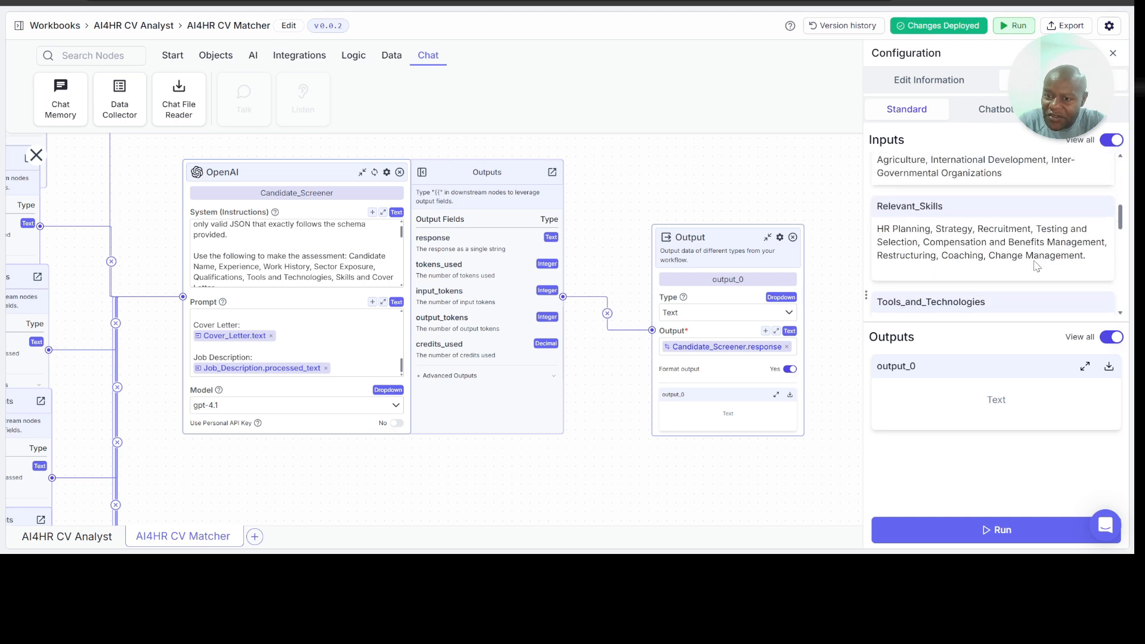
pyautogui.scroll(-3, 1035, 266)
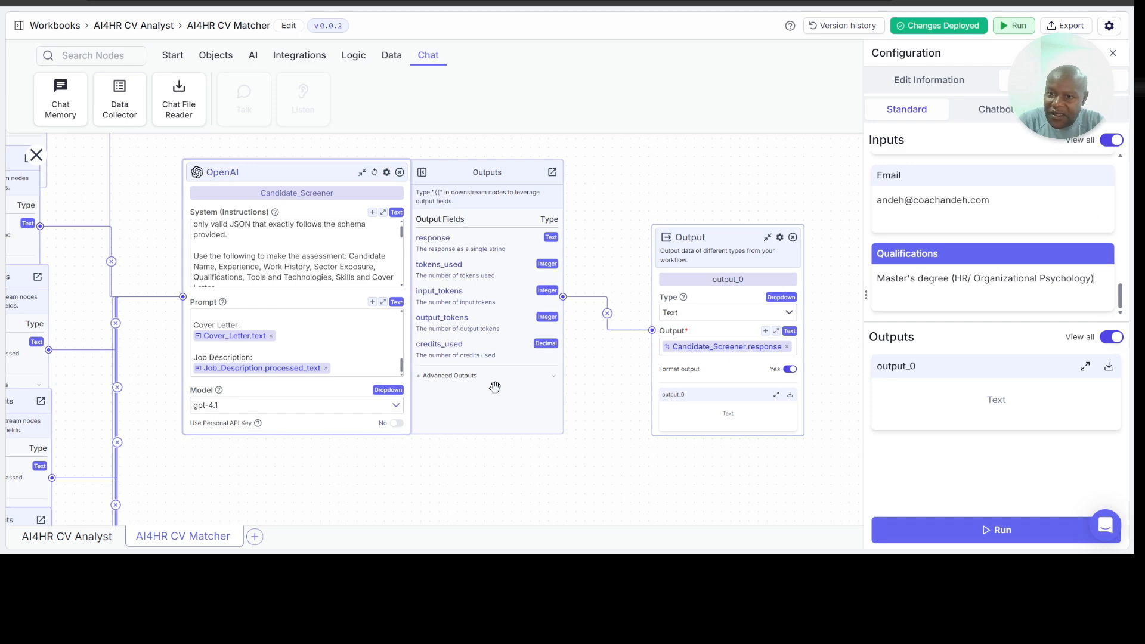
# Step: Move the Job_Description input node clear below the Cover_Letter node and activate its file input holding Human Resource Manager Advert.docx
pyautogui.hscroll(-5, 309, 511)
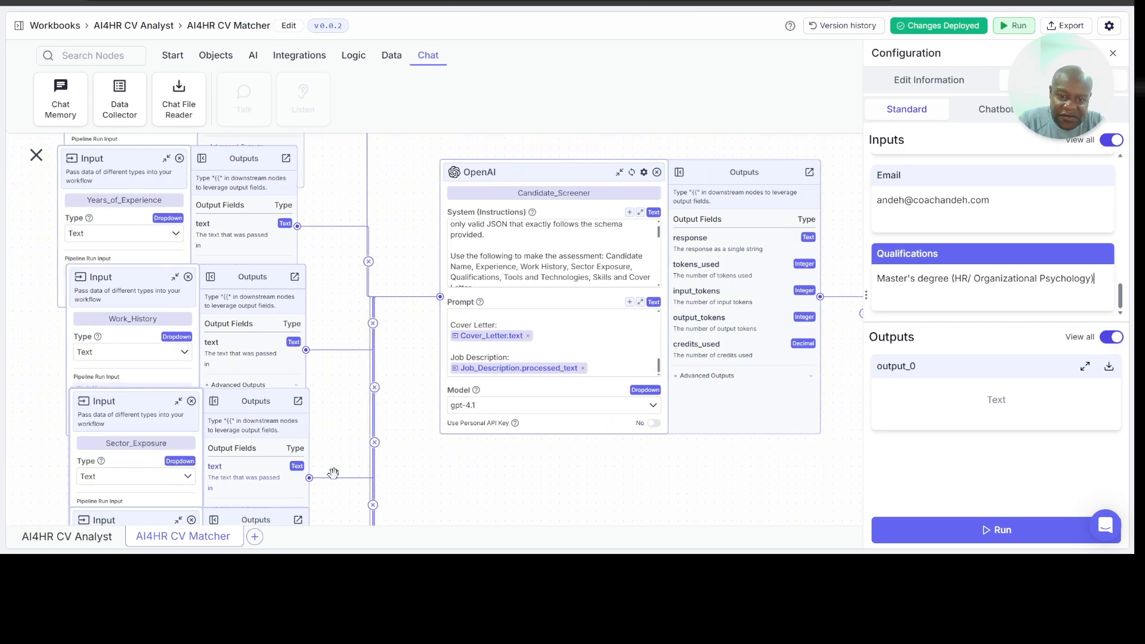
pyautogui.scroll(6, 419, 267)
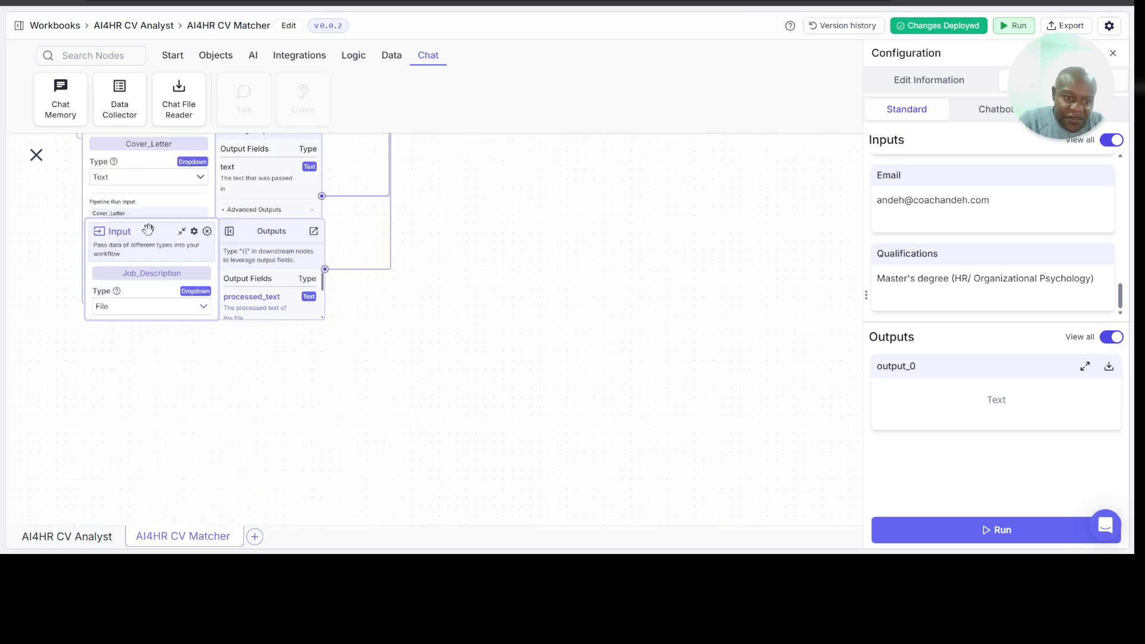
pyautogui.moveTo(148, 231); pyautogui.dragTo(137, 331)
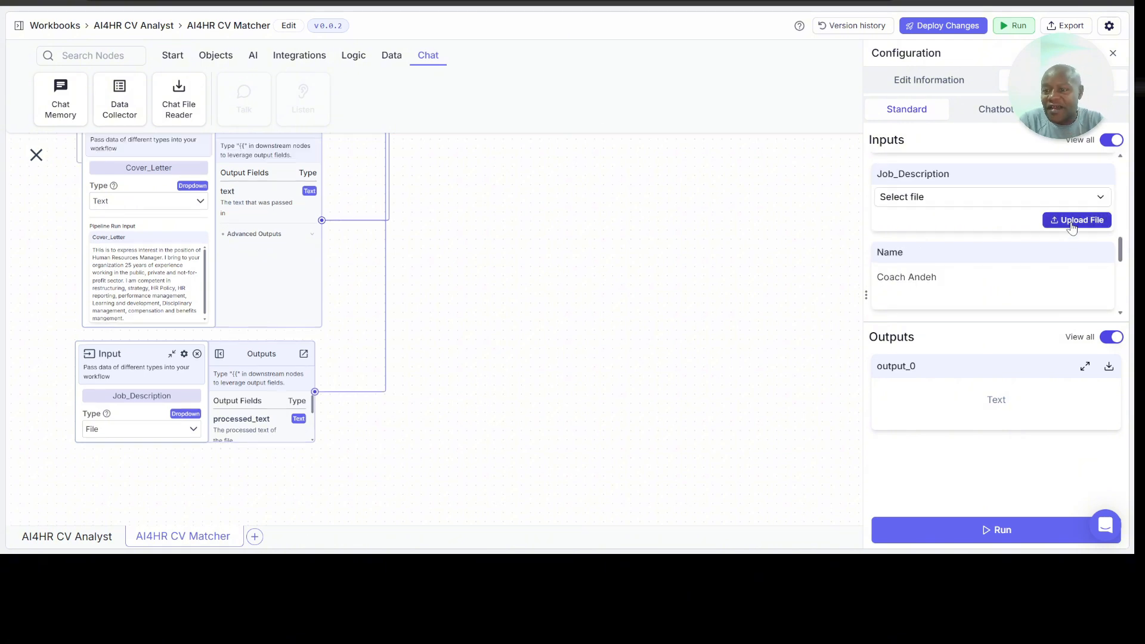
pyautogui.click(1074, 222)
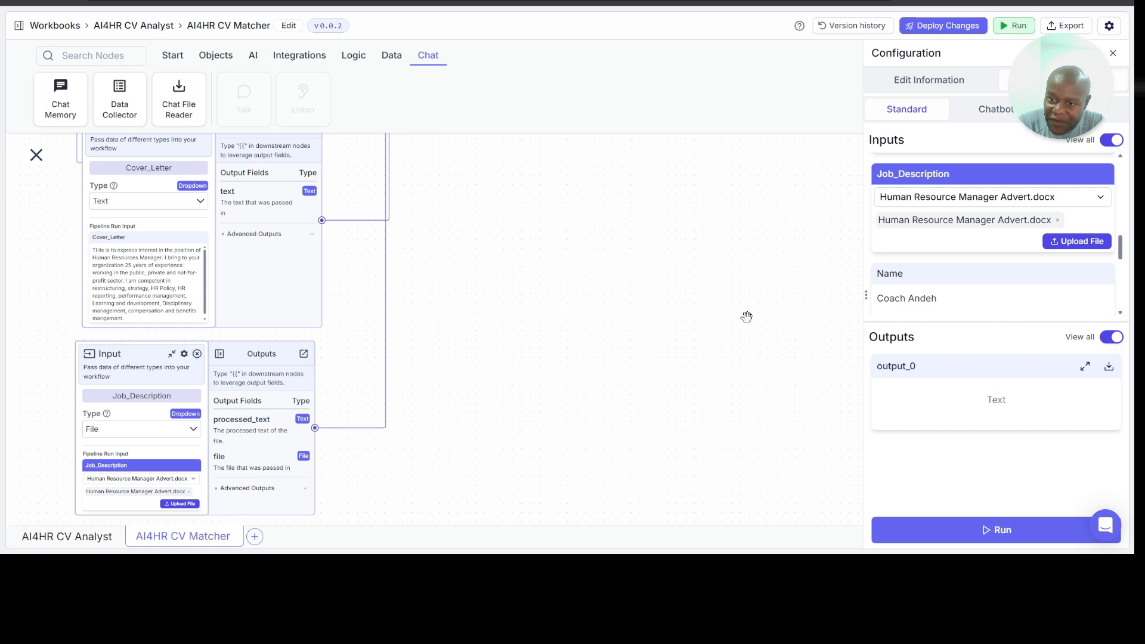
# Step: Run the AI4HR CV Matcher pipeline with the filled applicant inputs and check its node trace against those inputs
pyautogui.hscroll(6, 747, 317)
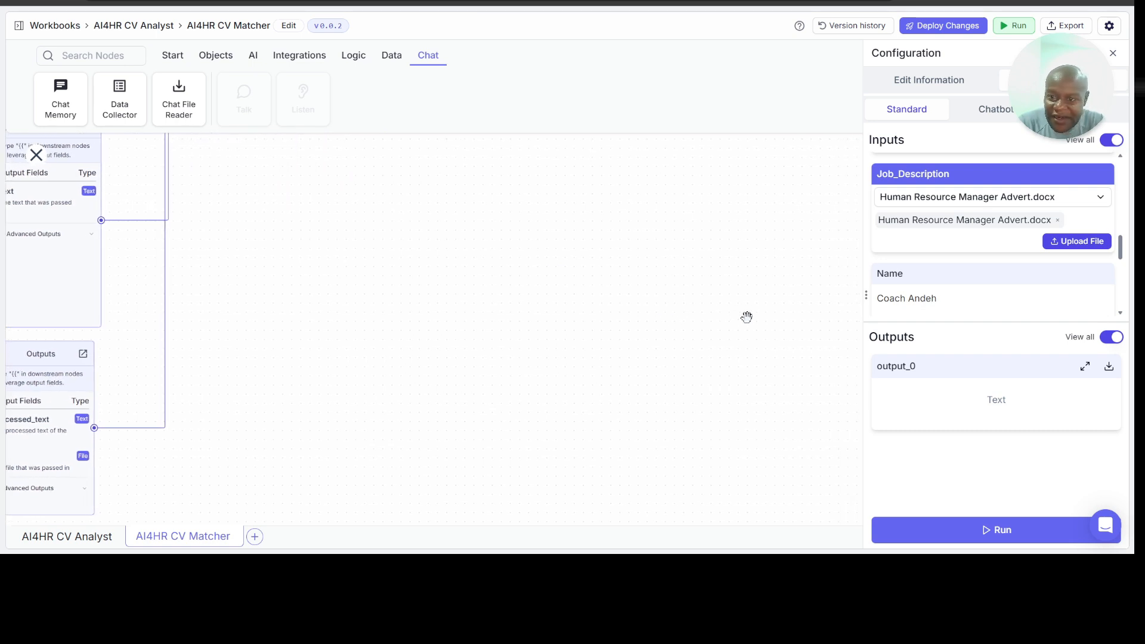
pyautogui.scroll(1, 798, 368)
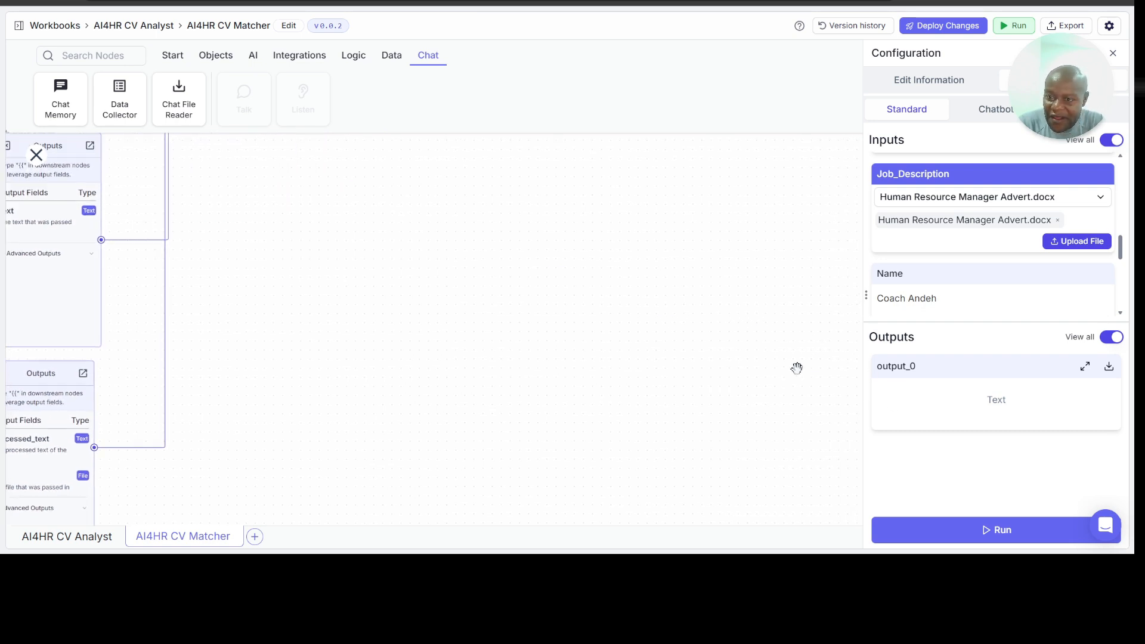
pyautogui.scroll(2, 797, 368)
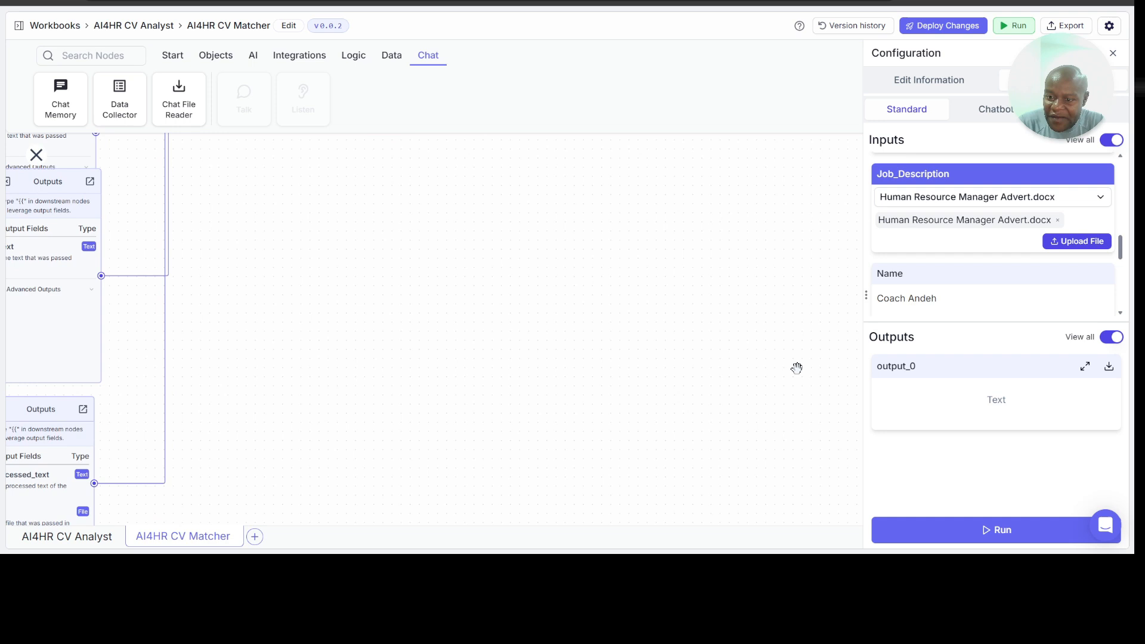
pyautogui.click(1001, 532)
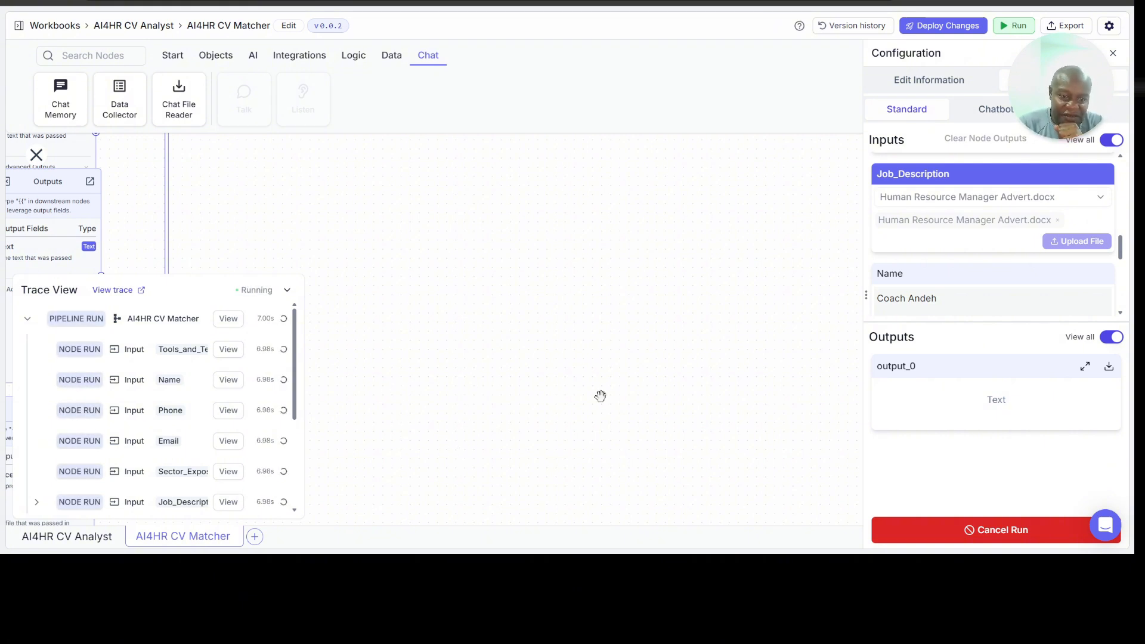
pyautogui.scroll(-3, 212, 401)
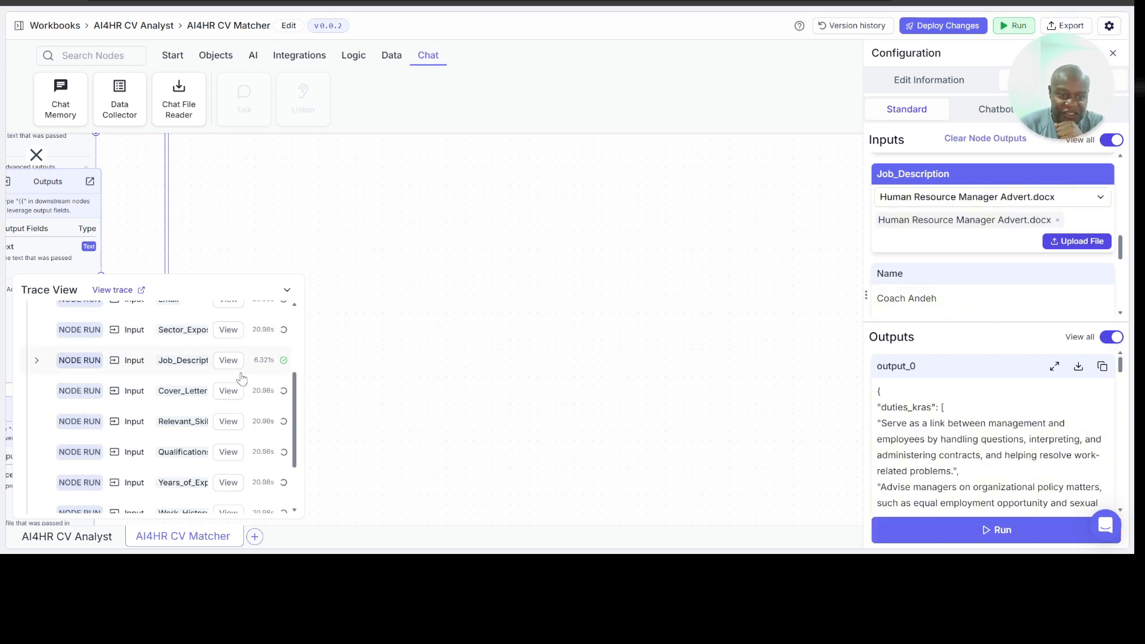
pyautogui.scroll(5, 250, 377)
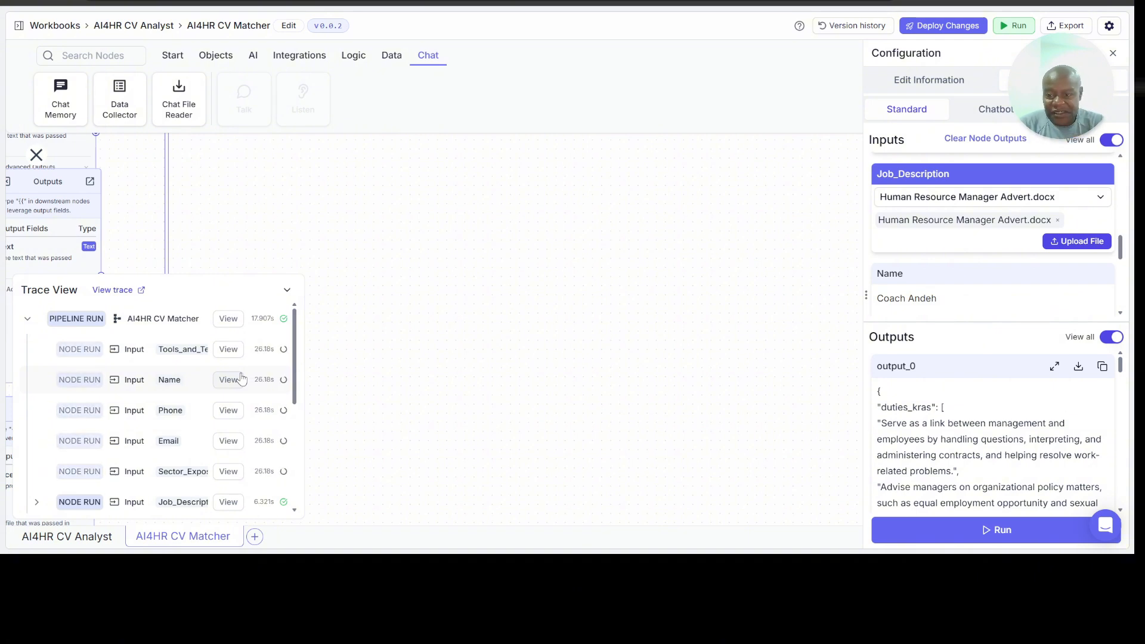
pyautogui.scroll(5, 935, 254)
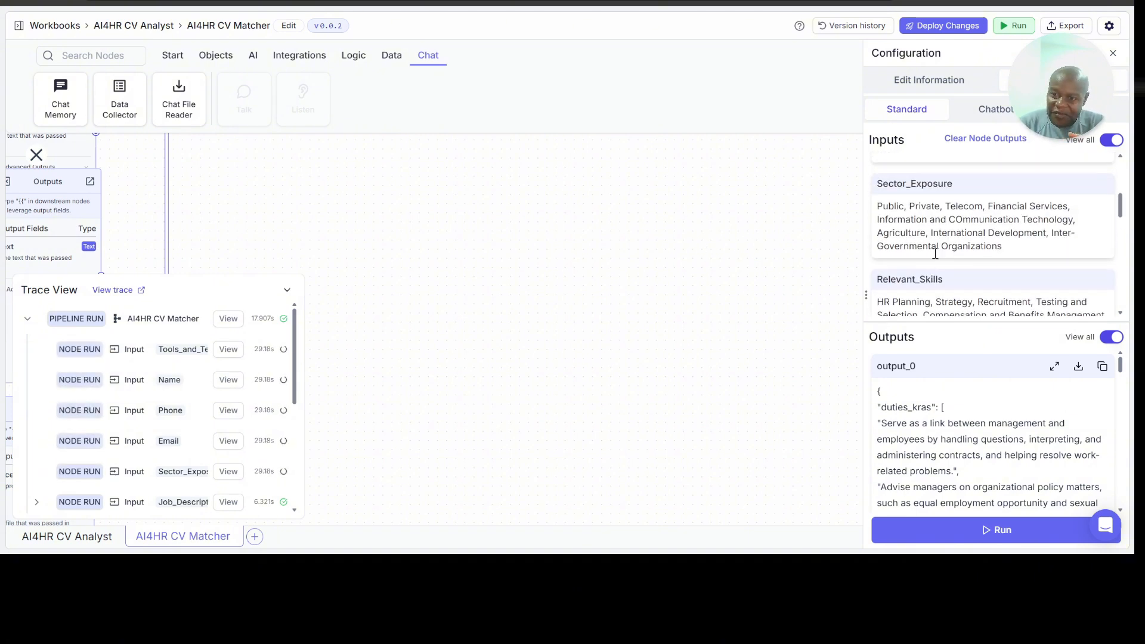
pyautogui.scroll(3, 936, 254)
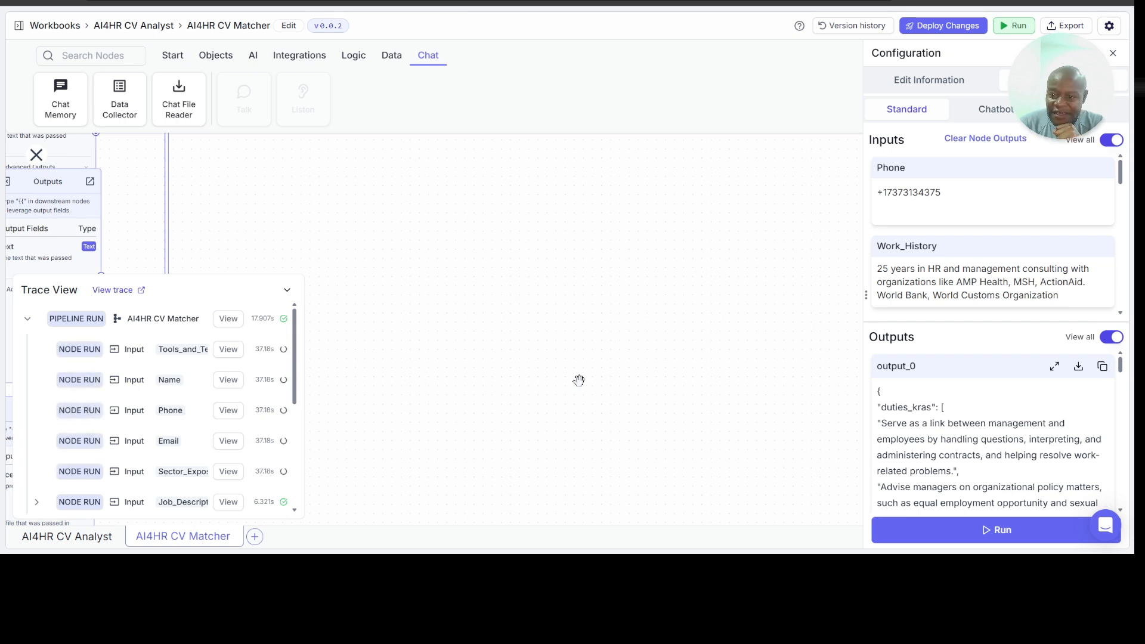
# Step: Read the job requirements extracted in output_0, from duties_kras through sector, qualifications, minimum years and tools to required_skills
pyautogui.scroll(-1, 912, 421)
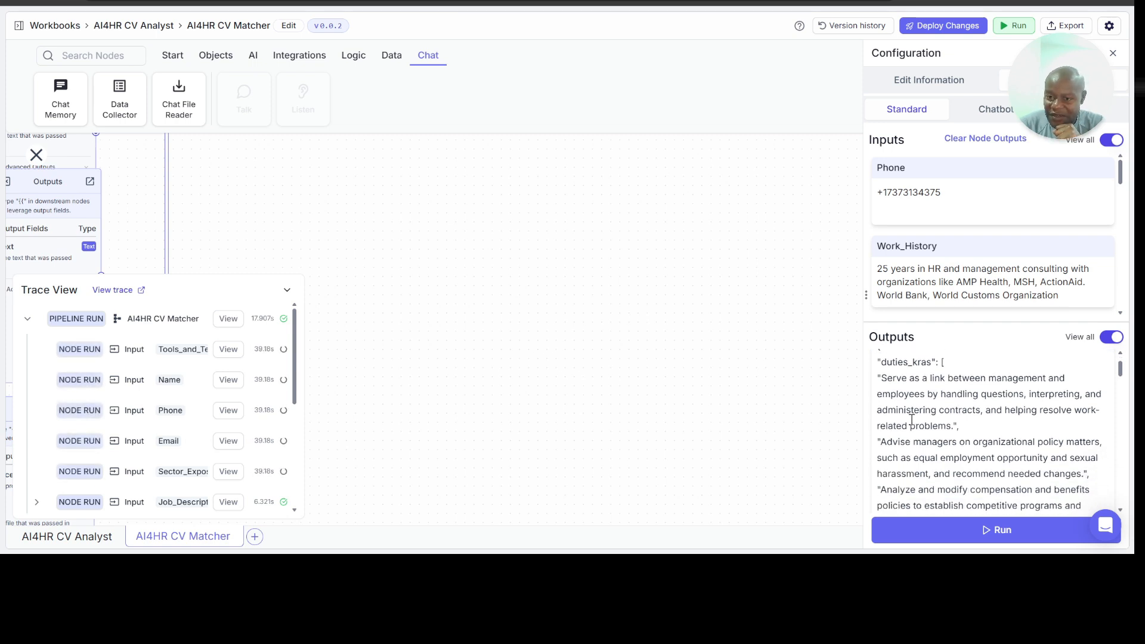
pyautogui.scroll(1, 911, 421)
pyautogui.scroll(-1, 912, 421)
pyautogui.scroll(-2, 912, 420)
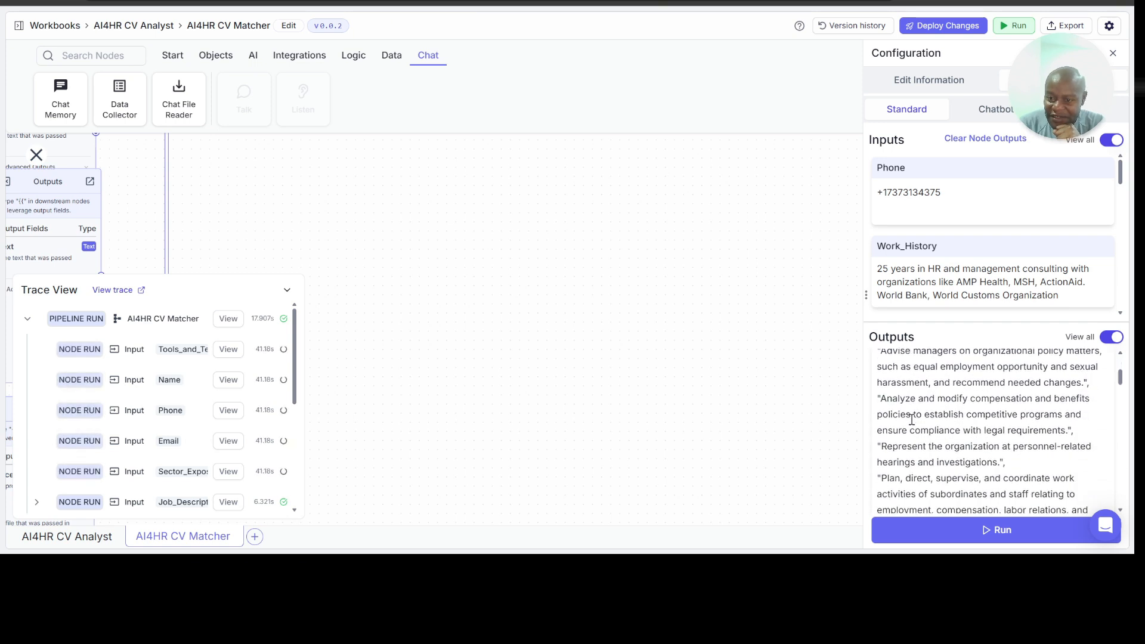
pyautogui.scroll(3, 912, 420)
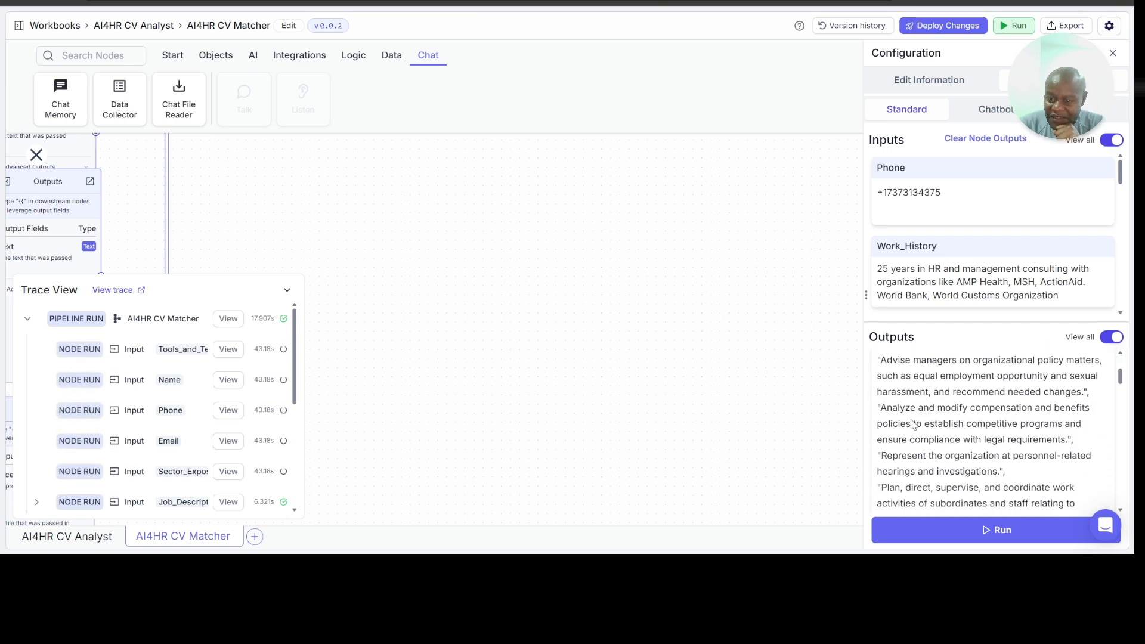
pyautogui.scroll(1, 912, 420)
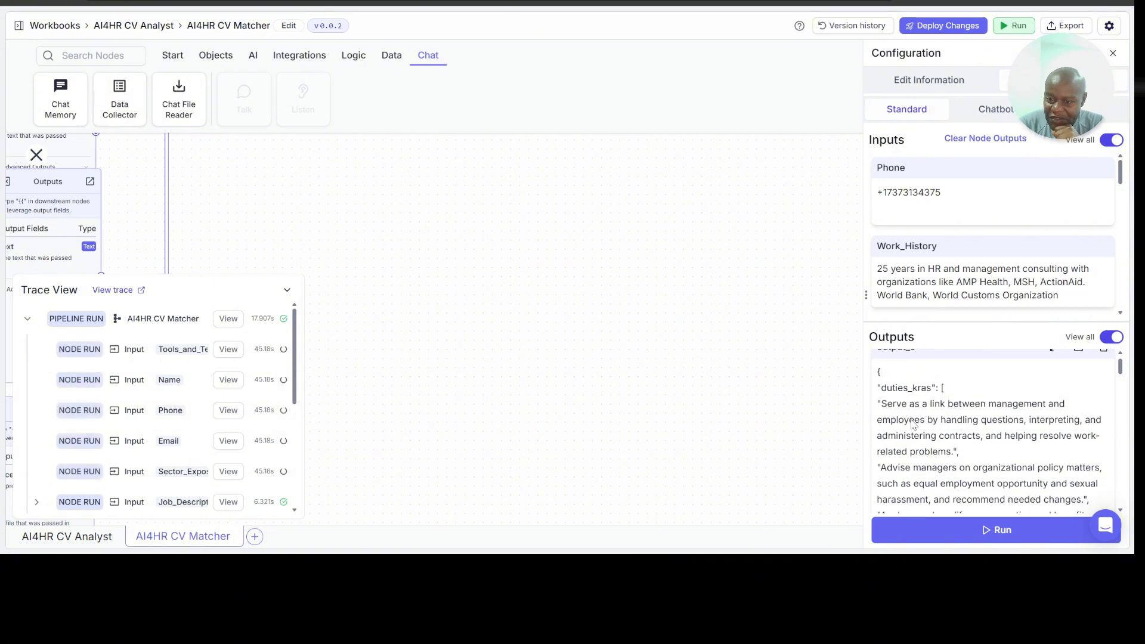
pyautogui.scroll(-3, 913, 422)
pyautogui.scroll(-4, 912, 424)
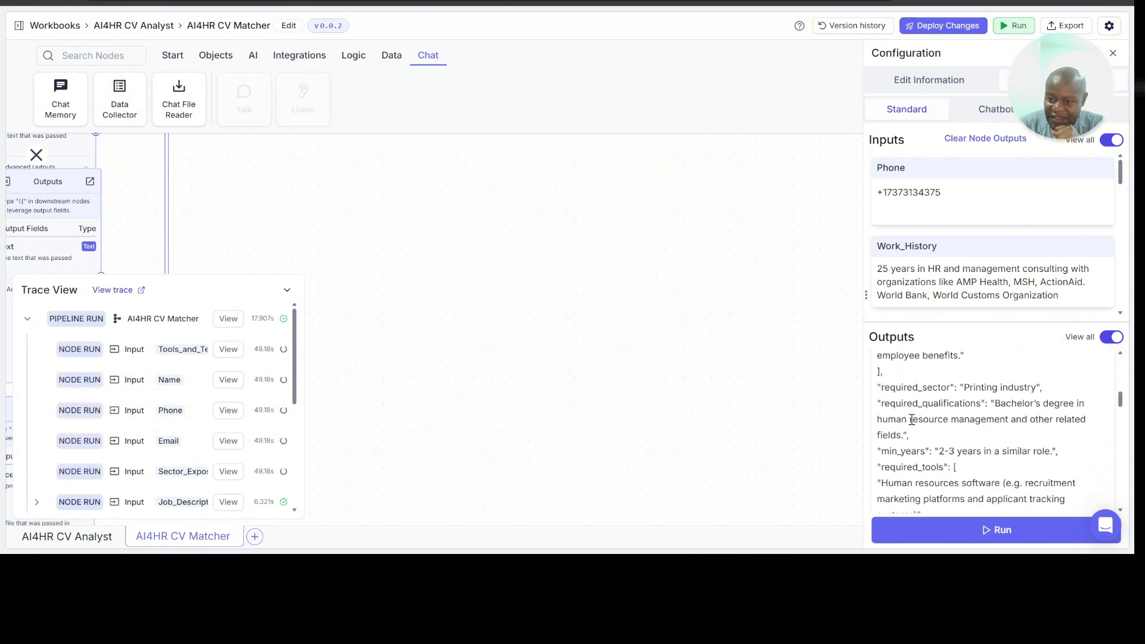
pyautogui.scroll(-1, 983, 389)
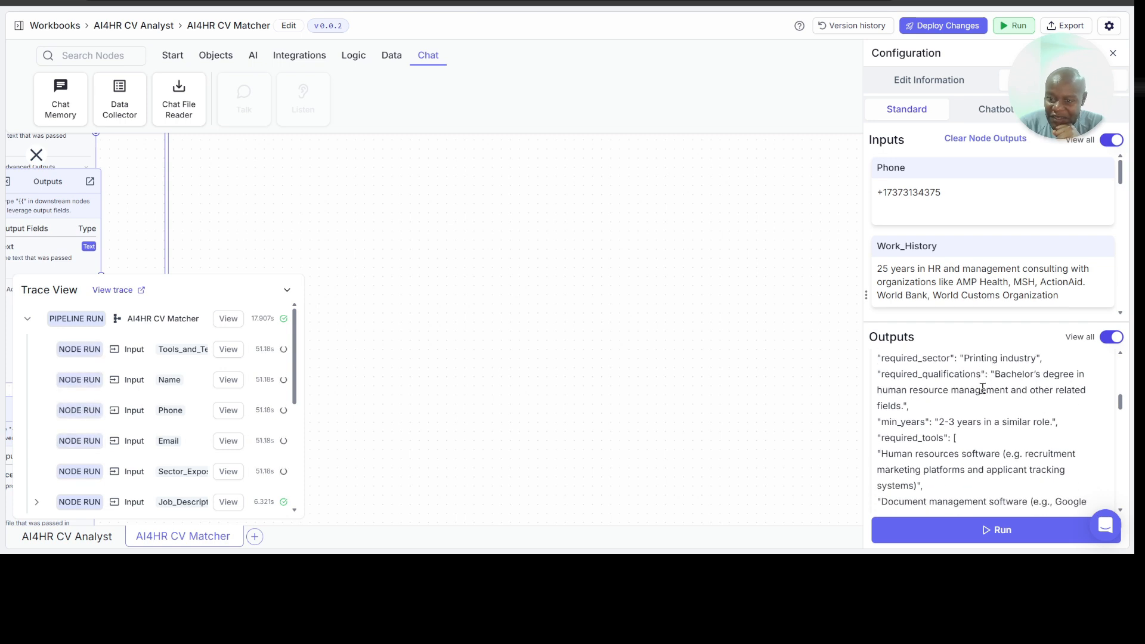
pyautogui.scroll(-4, 1024, 387)
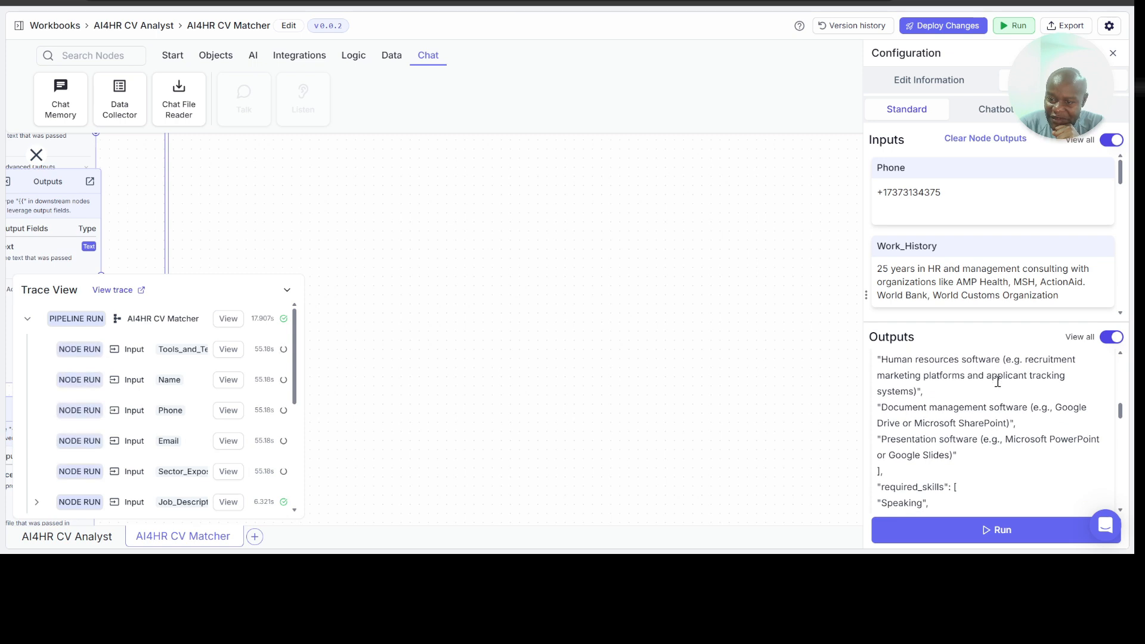
pyautogui.scroll(-2, 1008, 383)
pyautogui.scroll(-1, 998, 381)
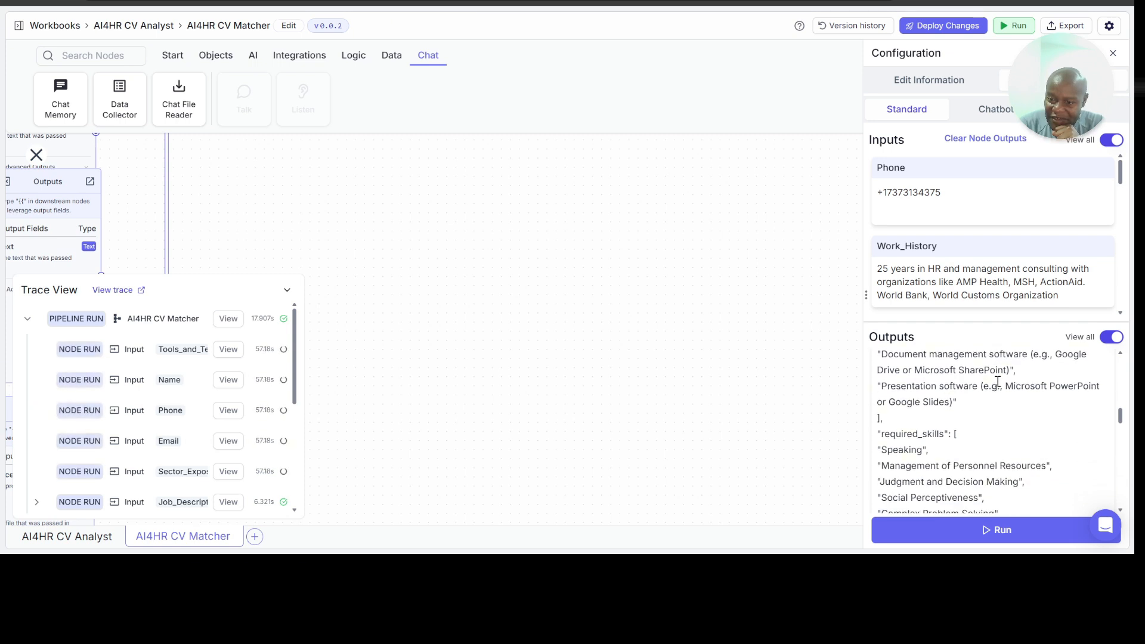
pyautogui.scroll(1, 998, 382)
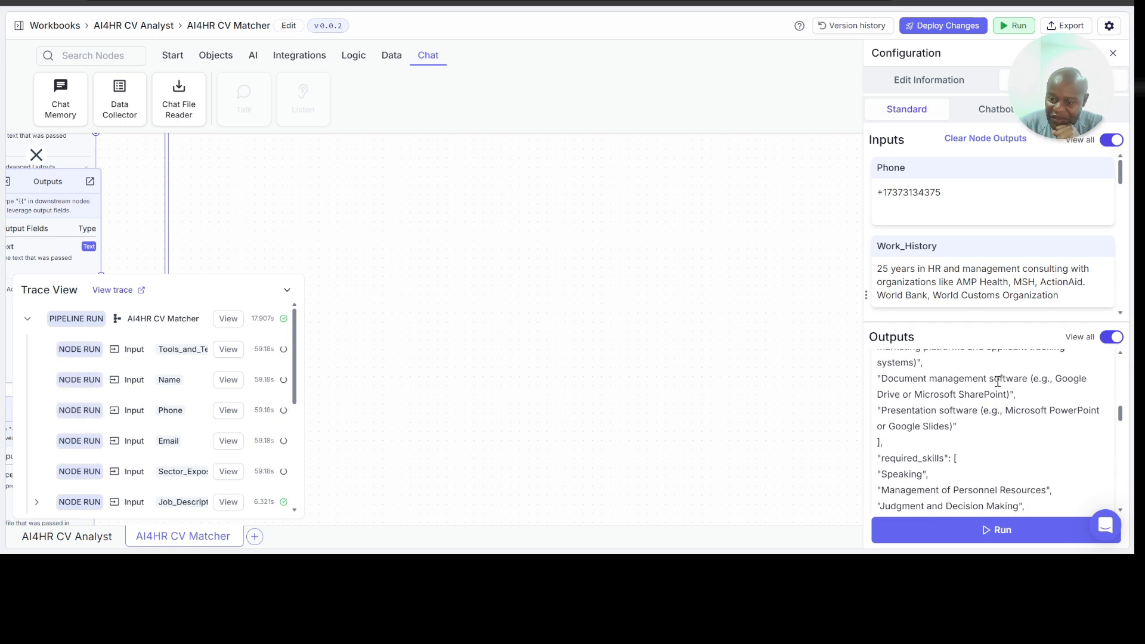
pyautogui.scroll(-2, 999, 385)
pyautogui.scroll(-4, 999, 385)
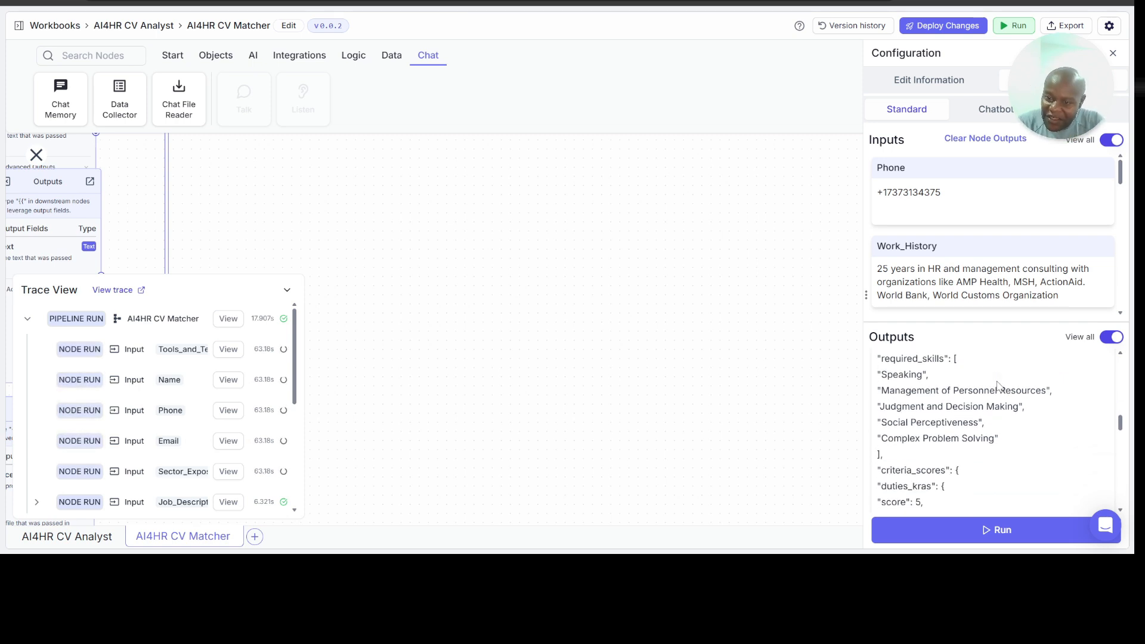
# Step: Examine the criteria_scores in output_0 for duties_kras, required_sector and required_qualifications, including the evidence given for each
pyautogui.scroll(-1, 975, 394)
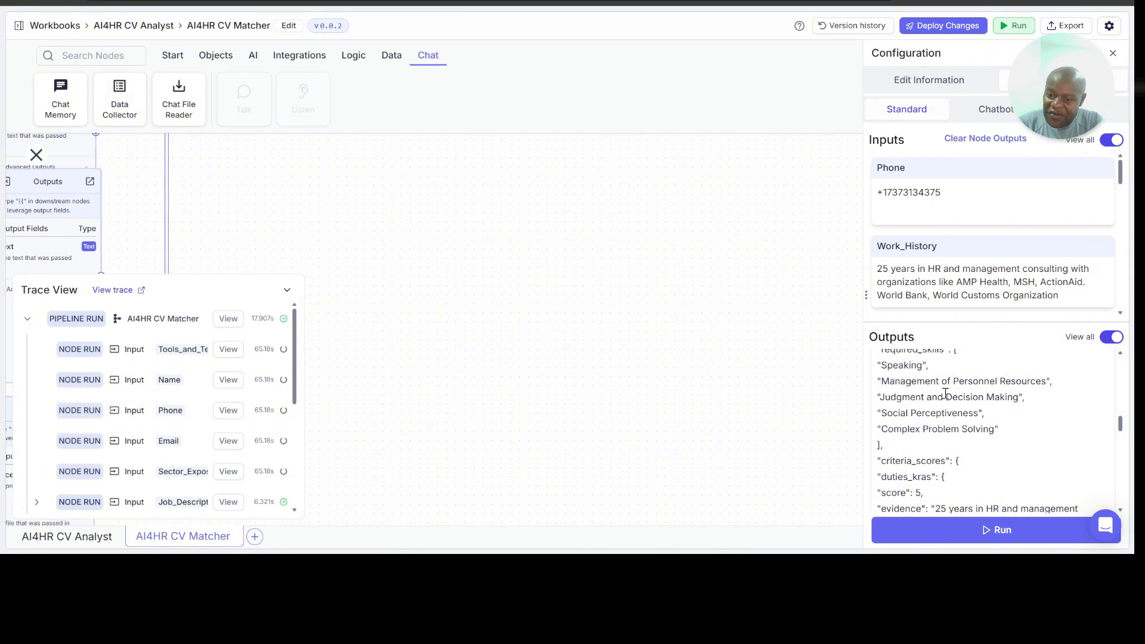
pyautogui.scroll(-5, 936, 401)
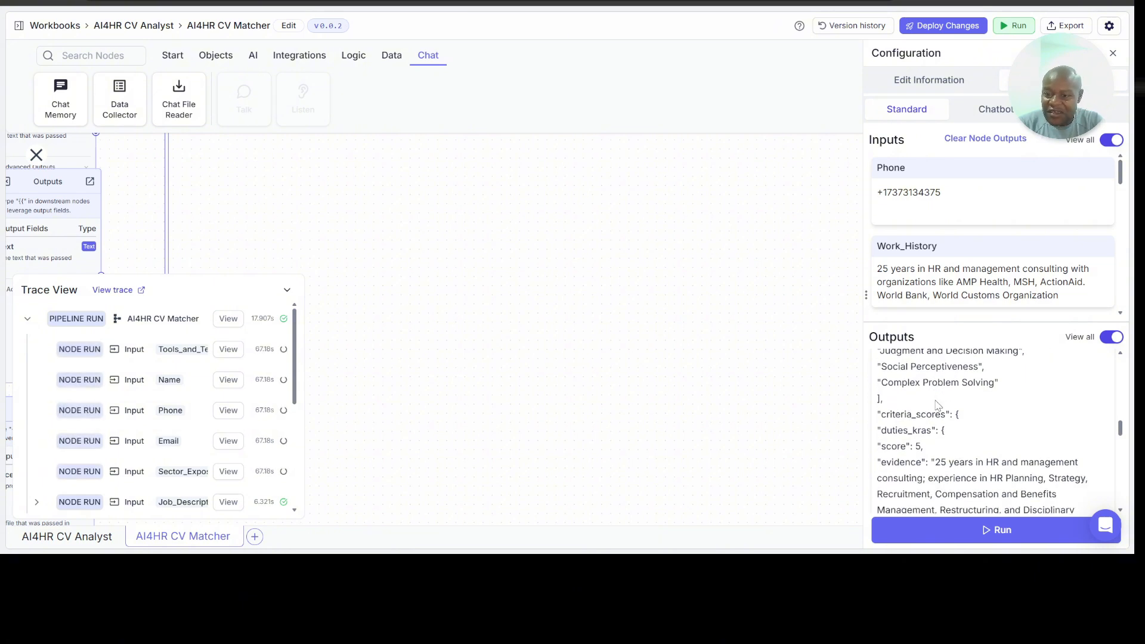
pyautogui.scroll(-2, 936, 401)
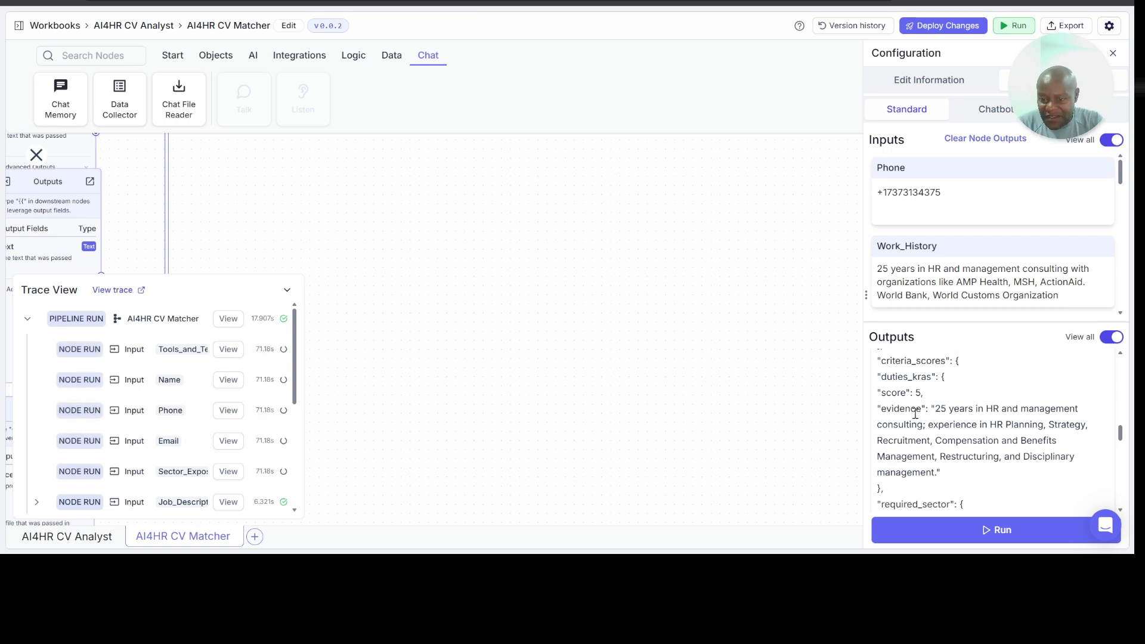
pyautogui.scroll(1, 936, 377)
pyautogui.scroll(-2, 936, 377)
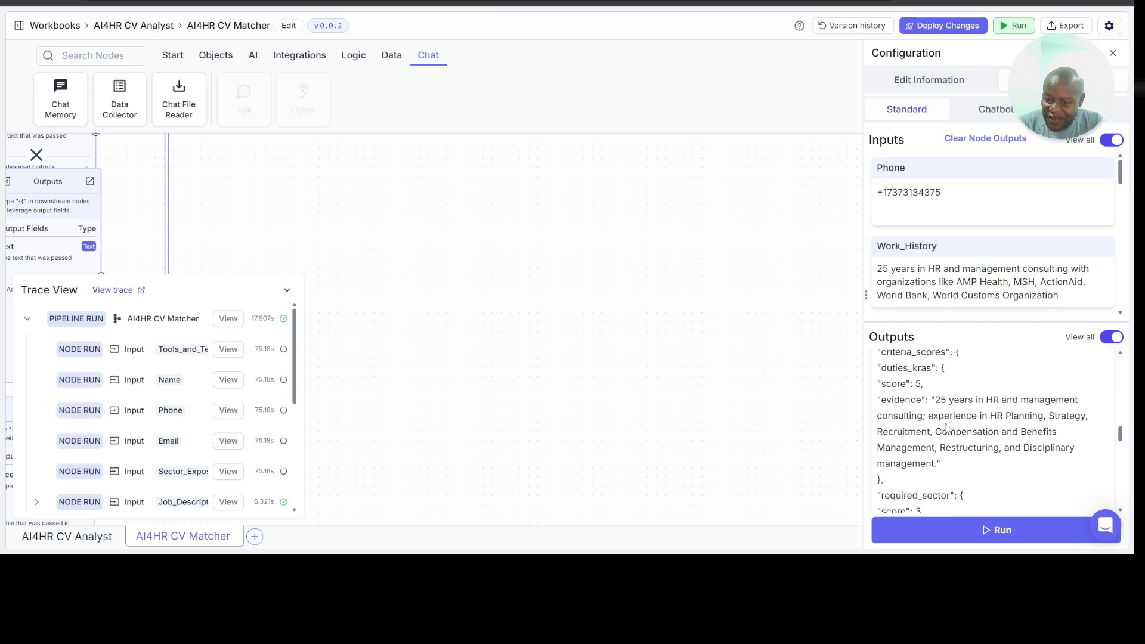
pyautogui.scroll(-3, 967, 431)
pyautogui.scroll(-1, 967, 431)
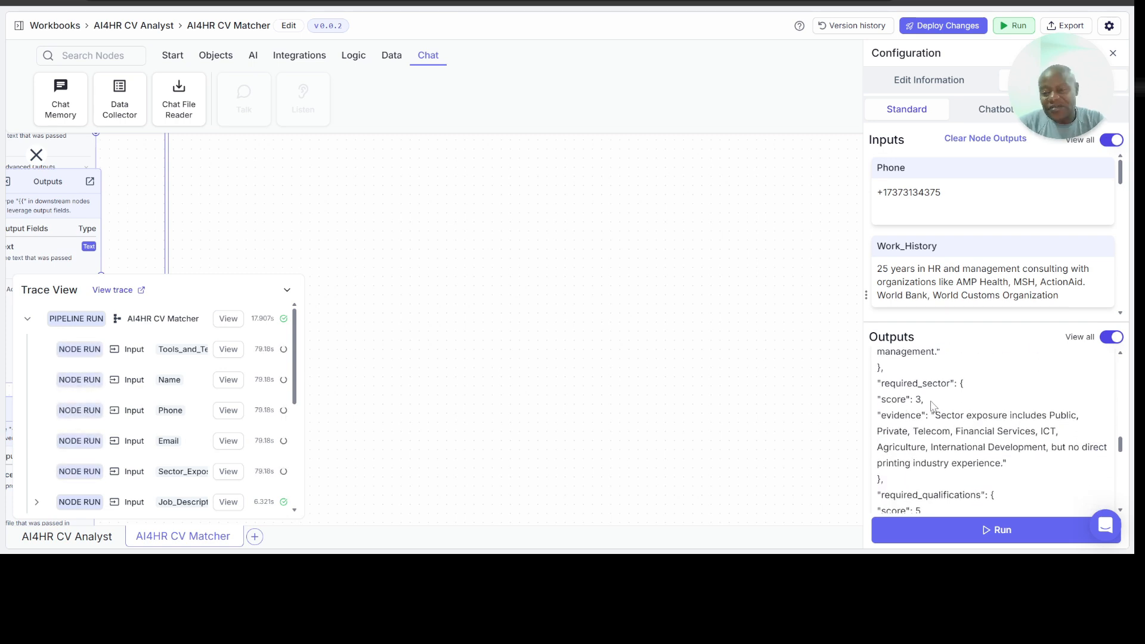
pyautogui.scroll(-1, 934, 400)
pyautogui.scroll(-1, 936, 393)
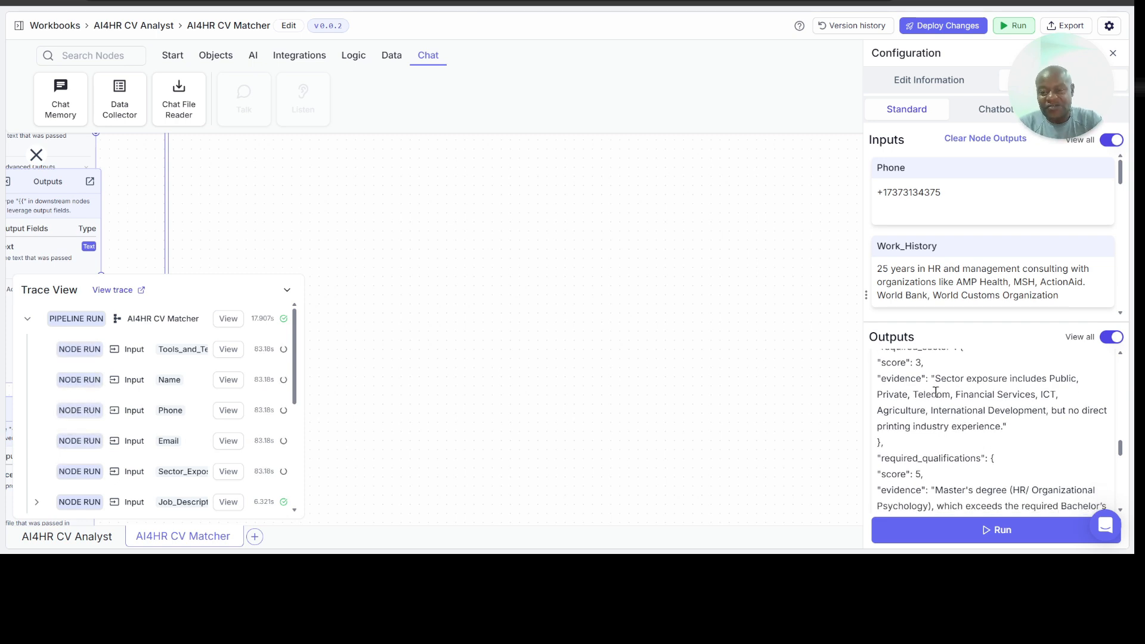
pyautogui.scroll(-3, 936, 394)
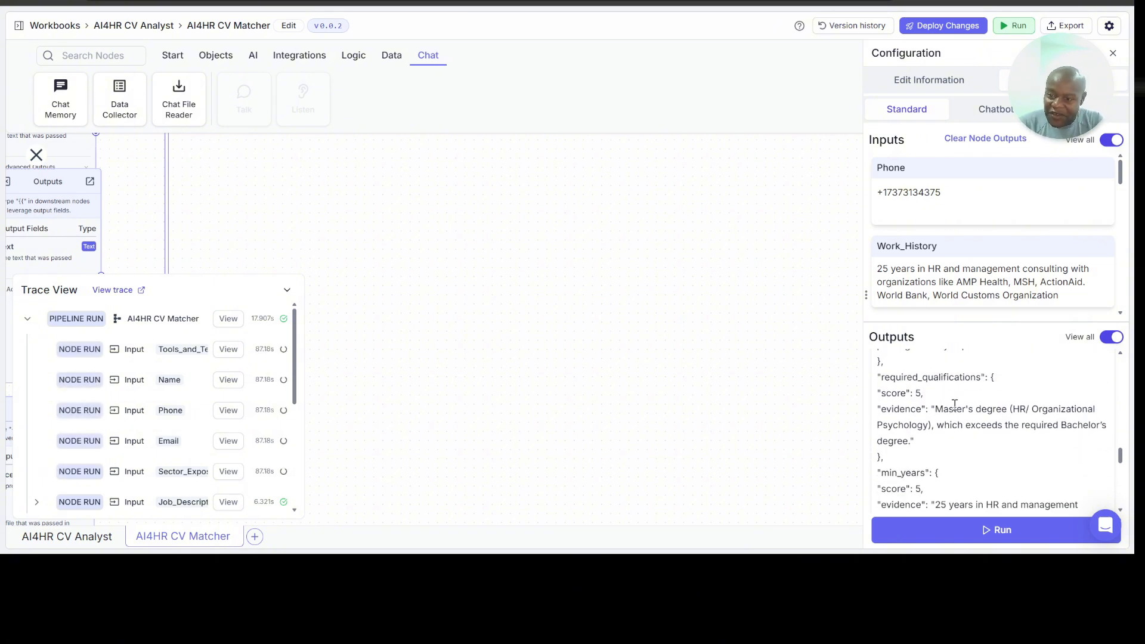
pyautogui.scroll(-1, 962, 406)
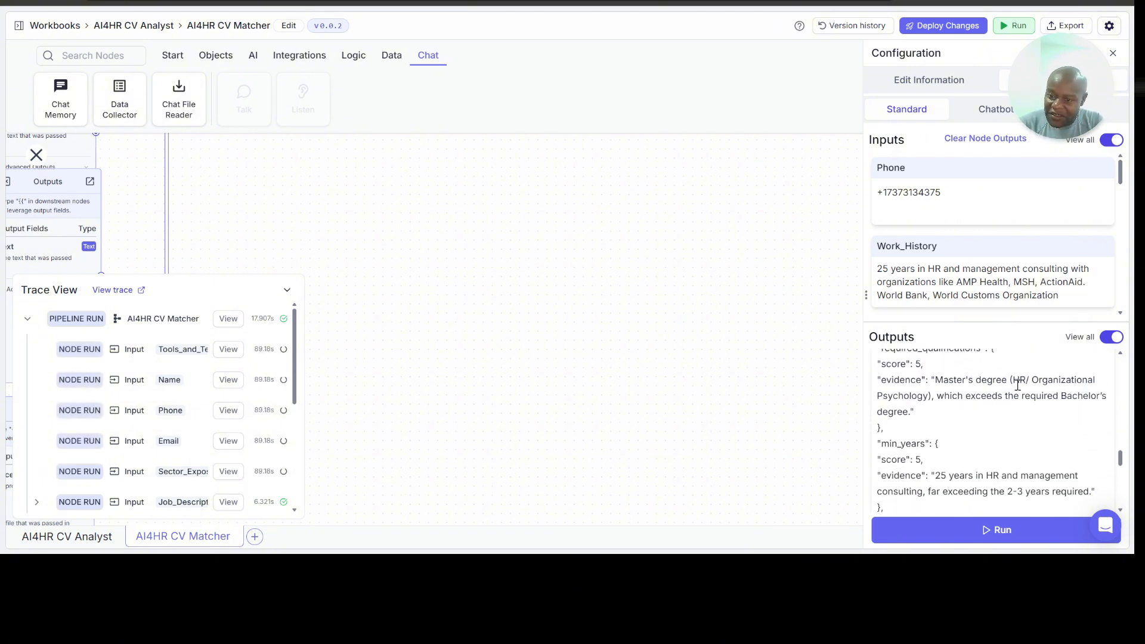
pyautogui.scroll(-2, 1019, 385)
pyautogui.scroll(-1, 1020, 390)
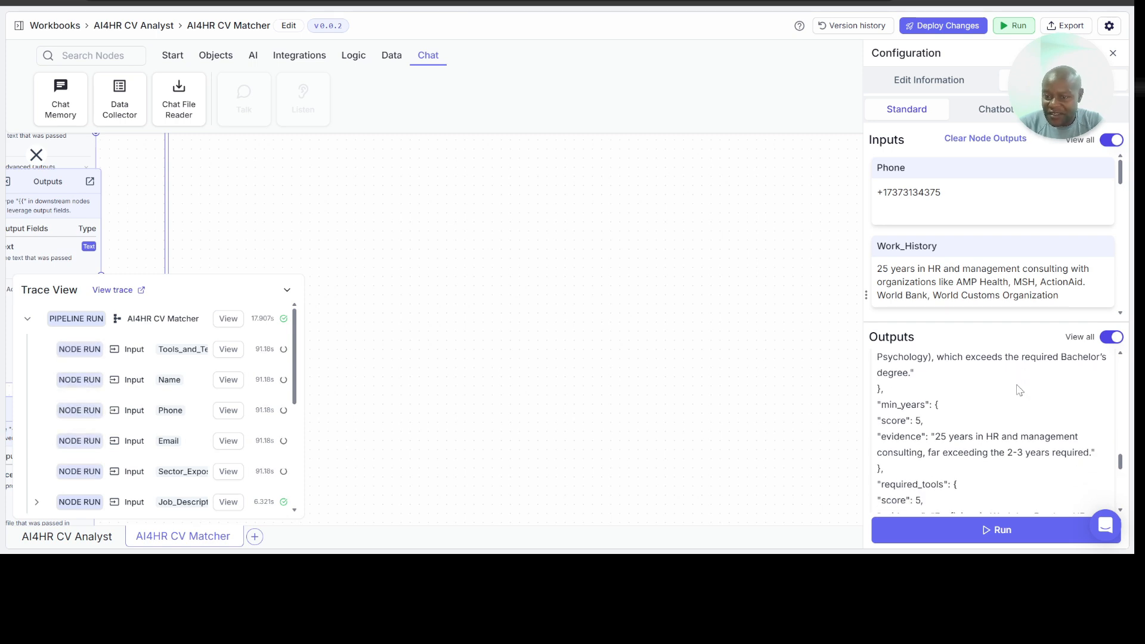
pyautogui.scroll(2, 1032, 394)
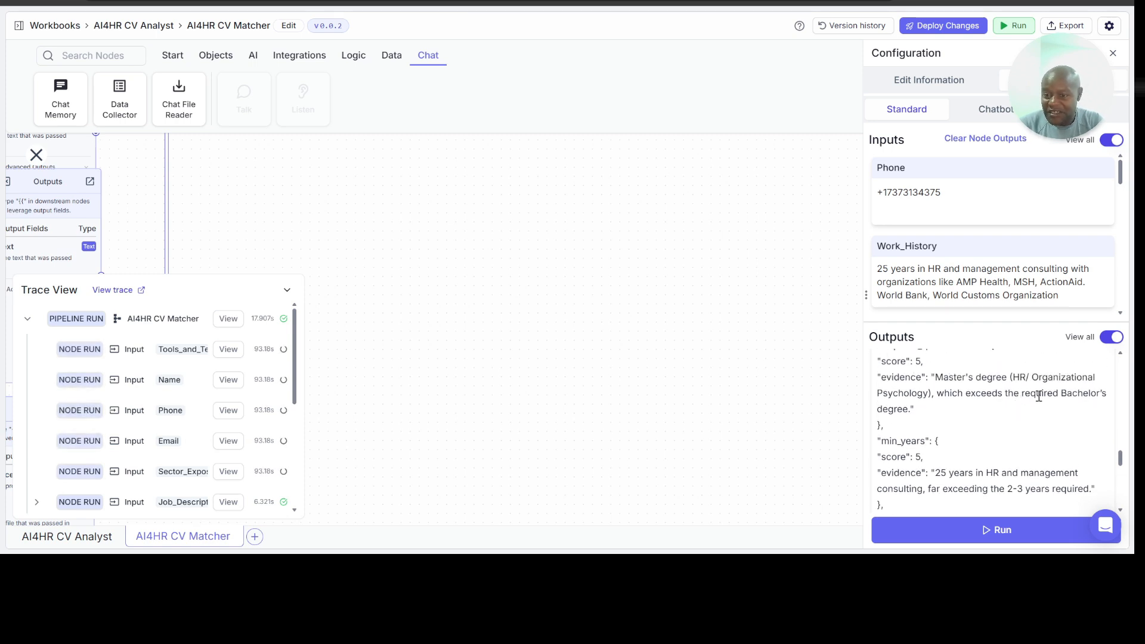
# Step: Examine the min_years, required_tools and required_skills scores in output_0, plus the total score, match percentage and reason
pyautogui.scroll(-1, 928, 366)
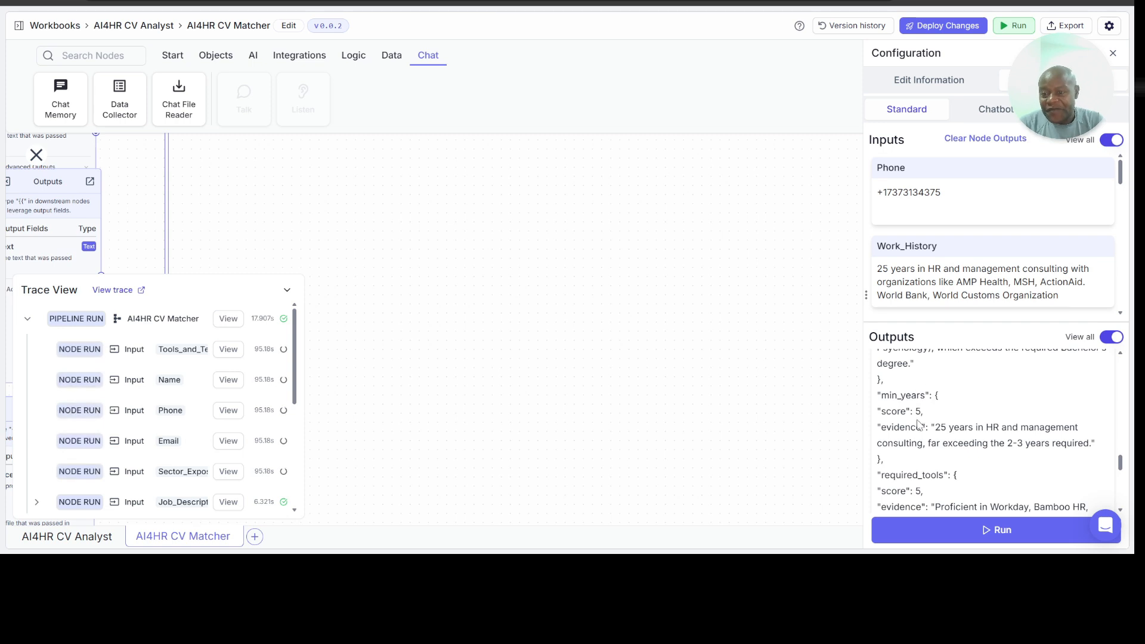
pyautogui.scroll(-1, 931, 439)
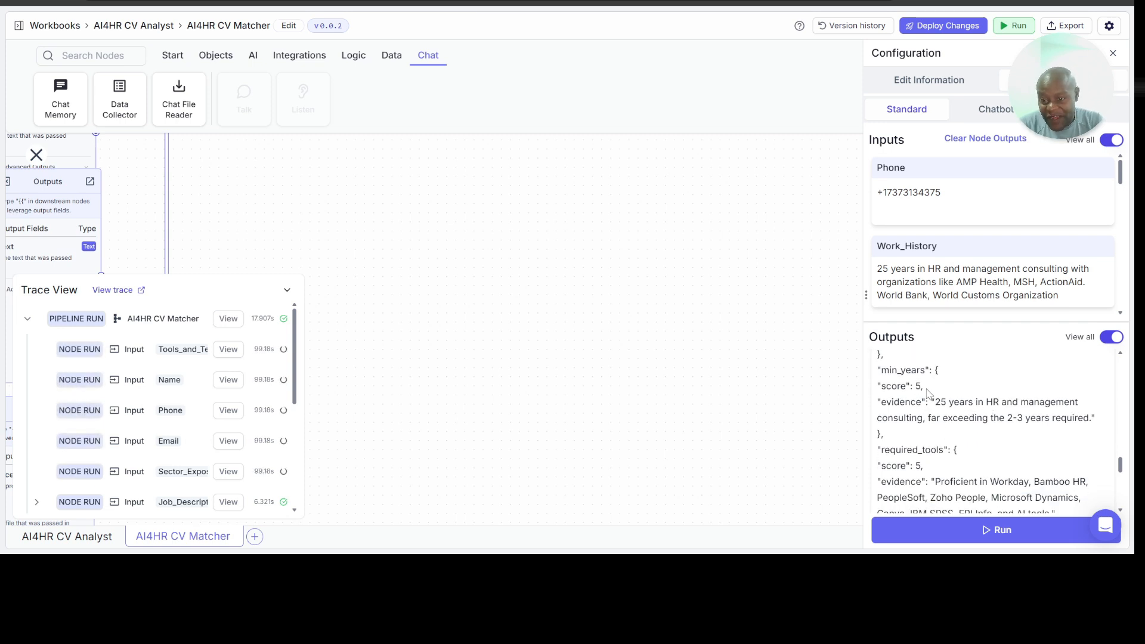
pyautogui.scroll(-1, 965, 416)
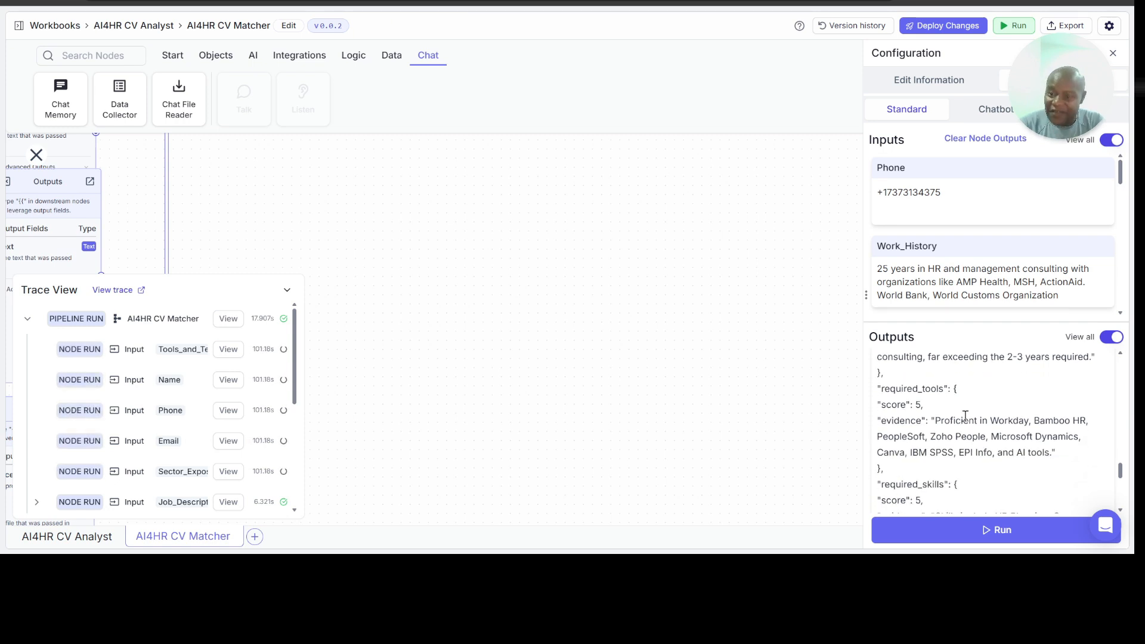
pyautogui.scroll(-1, 954, 434)
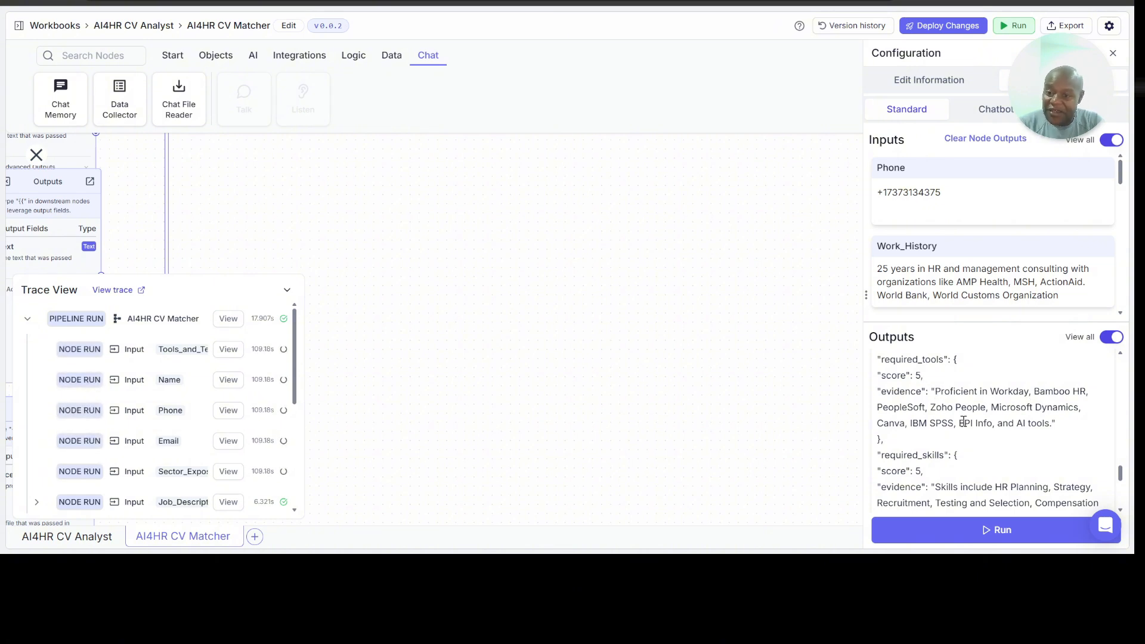
pyautogui.scroll(-2, 967, 412)
pyautogui.scroll(-2, 967, 416)
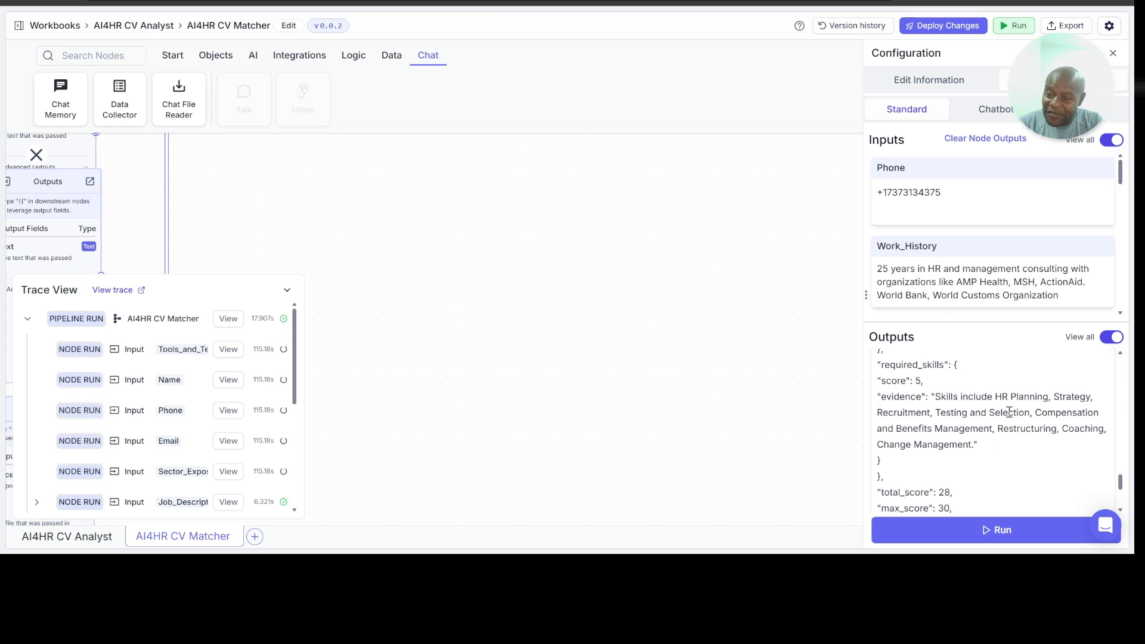
pyautogui.scroll(-2, 1025, 426)
pyautogui.scroll(-2, 1025, 426)
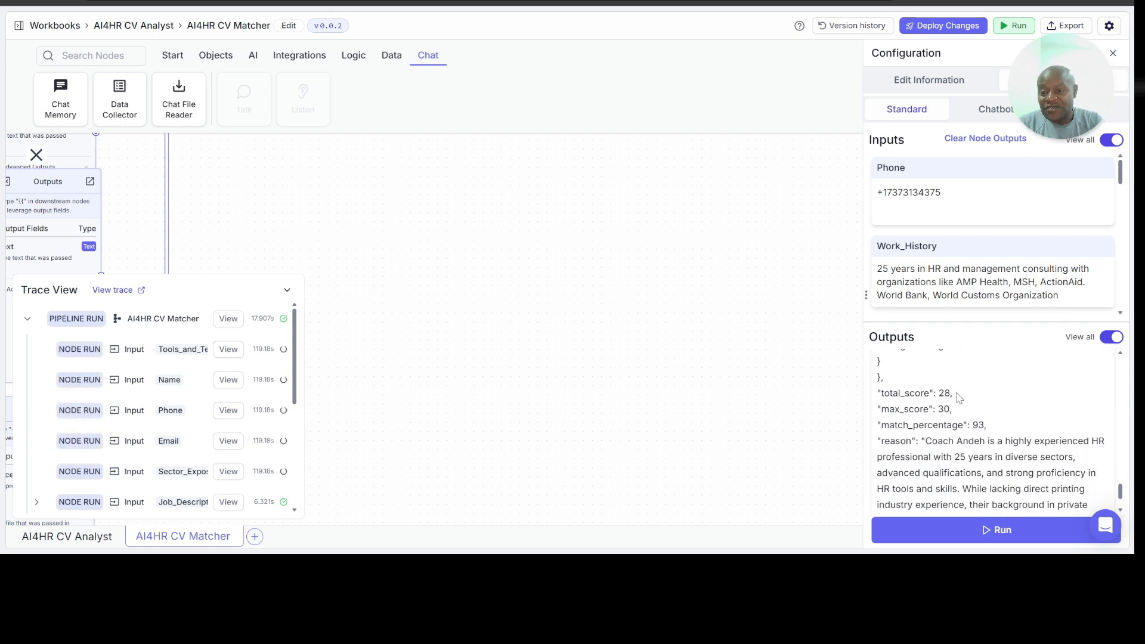
pyautogui.scroll(-2, 951, 390)
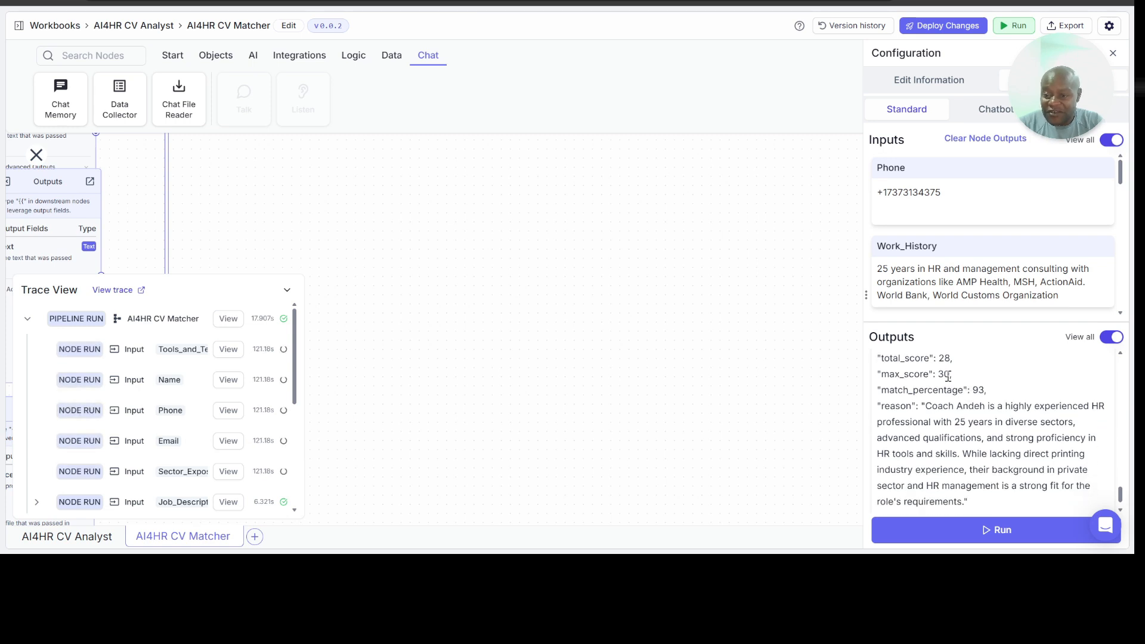
pyautogui.scroll(-1, 987, 402)
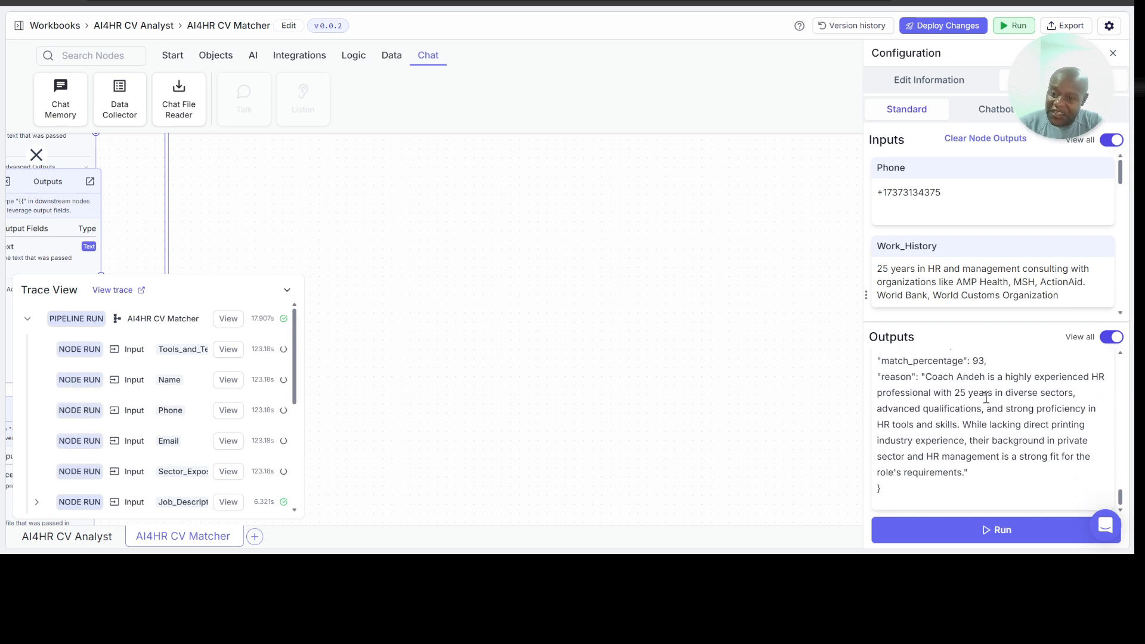
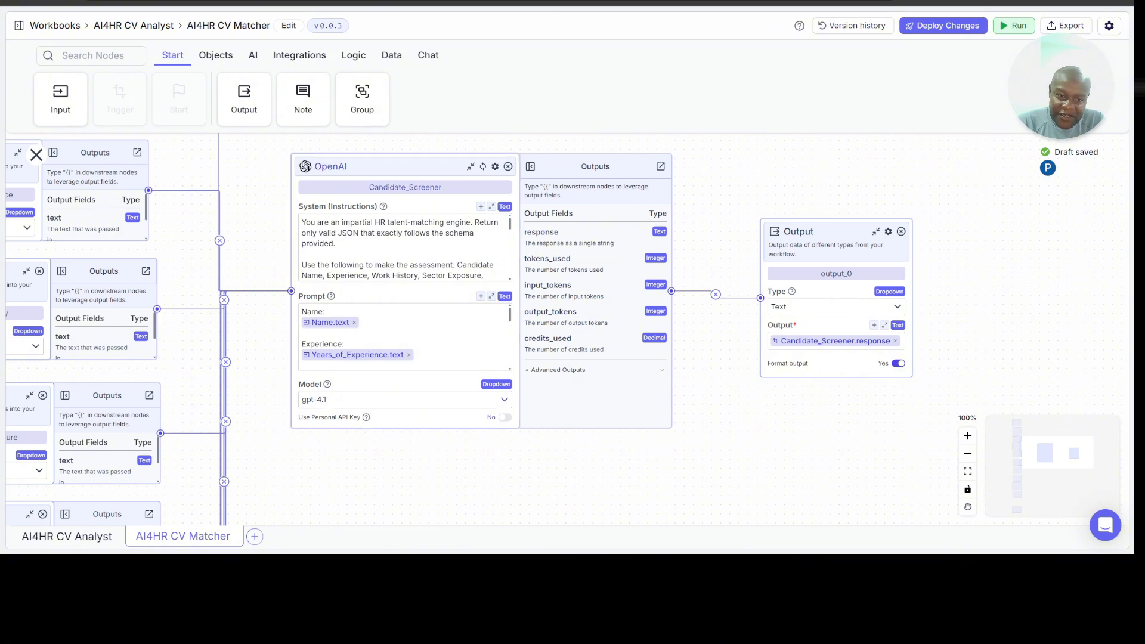
# Step: Review the pipeline's input nodes from Years_of_Experience through Cover_Letter and their connections to the Candidate_Screener node
pyautogui.hscroll(-2, 523, 329)
pyautogui.scroll(-1, 522, 330)
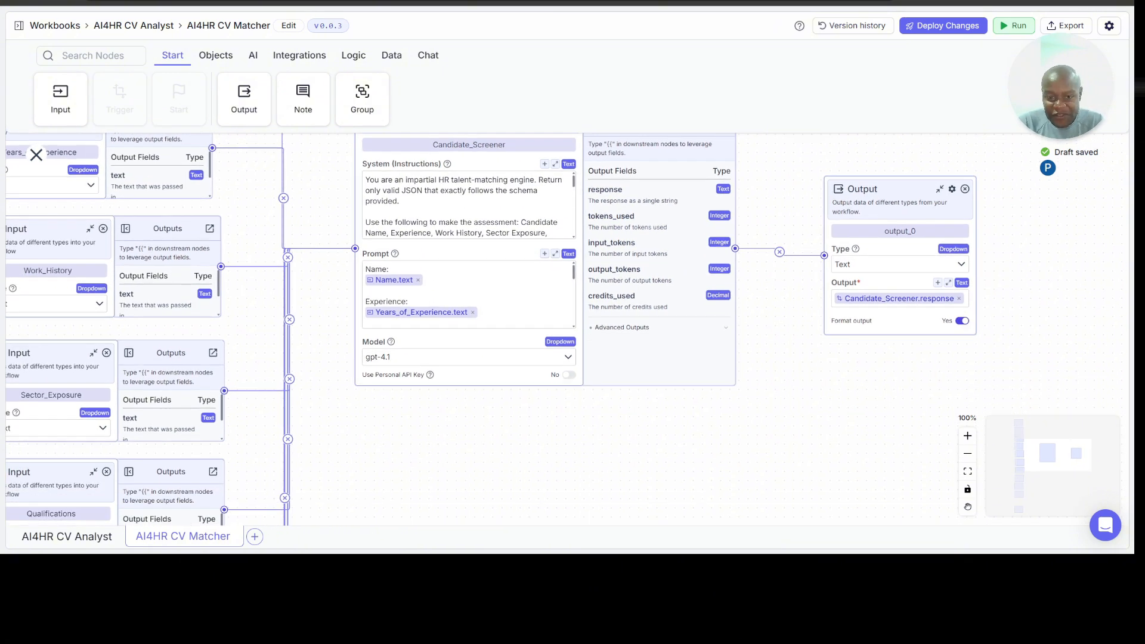
pyautogui.scroll(1, 36, 155)
pyautogui.hscroll(-4, 37, 154)
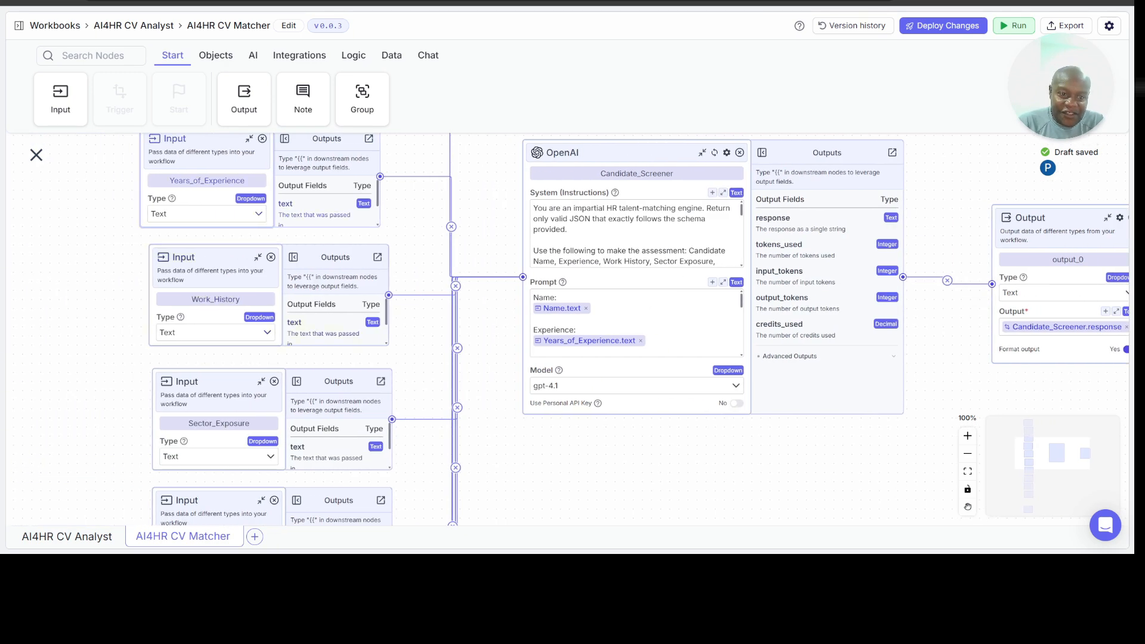
pyautogui.scroll(-2, 334, 317)
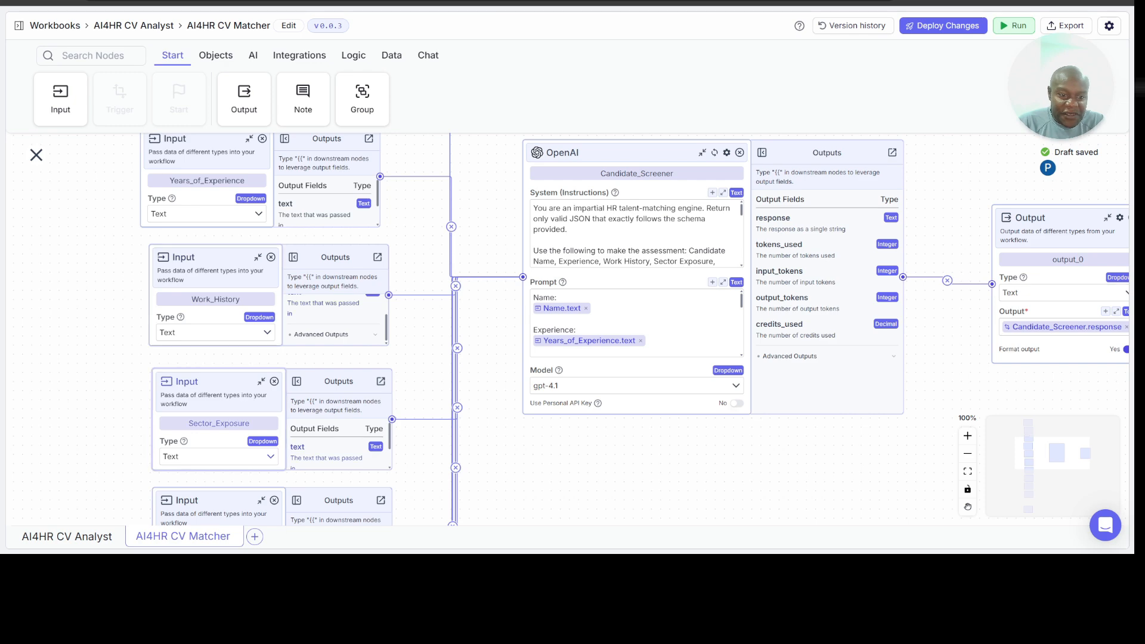
pyautogui.scroll(4, 219, 441)
pyautogui.scroll(-3, 219, 441)
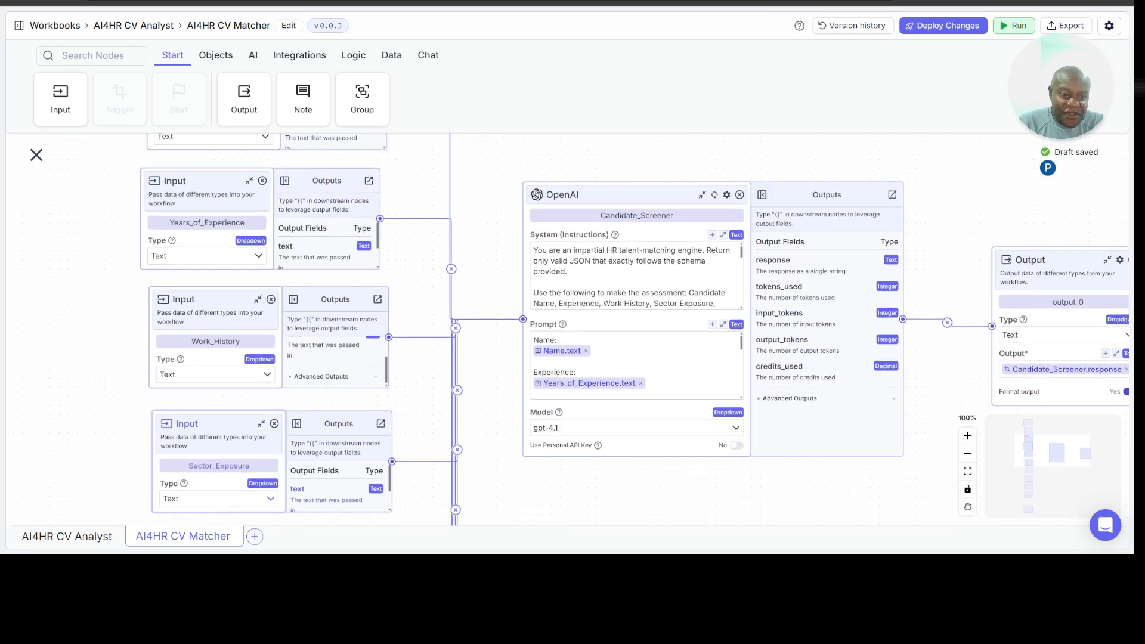
pyautogui.scroll(-5, 634, 329)
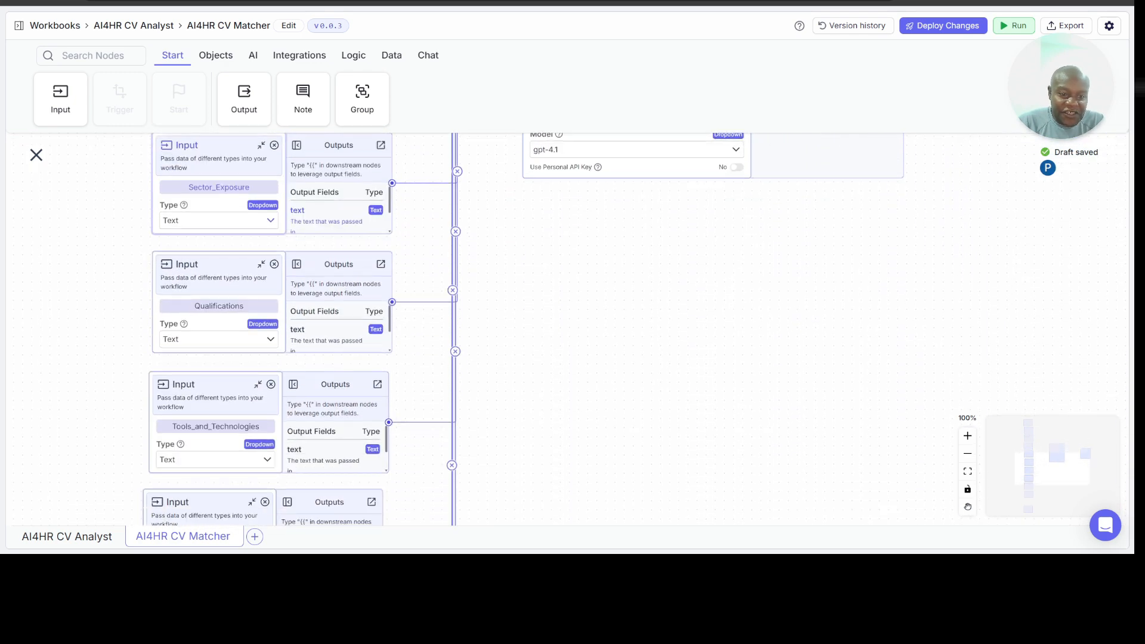
pyautogui.scroll(-3, 524, 329)
pyautogui.scroll(-3, 298, 328)
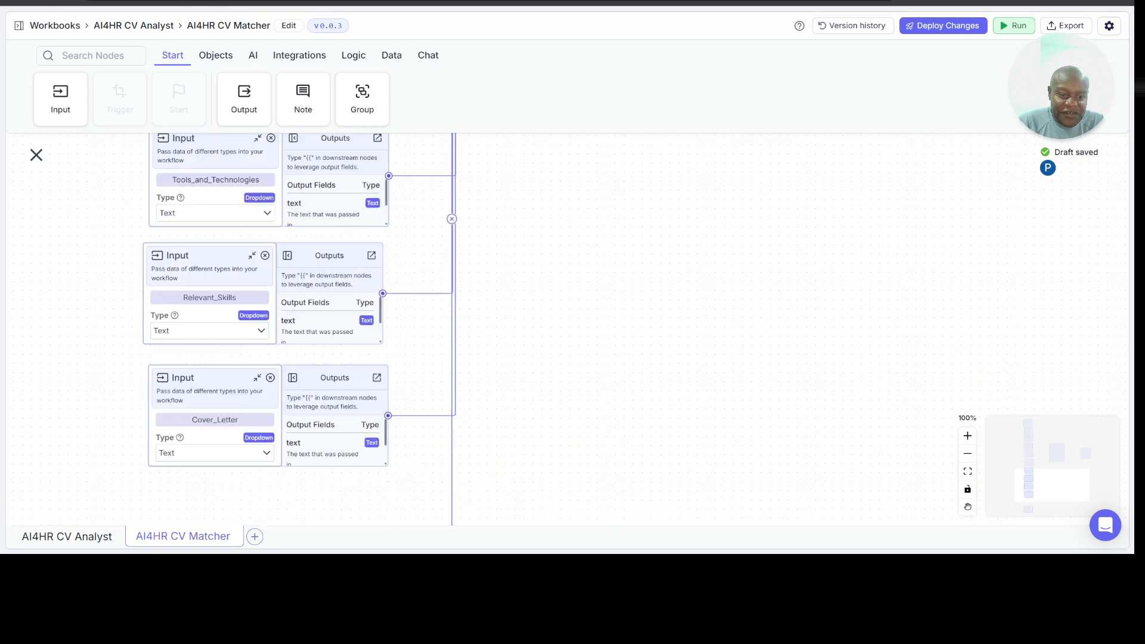
pyautogui.scroll(3, 299, 328)
pyautogui.scroll(6, 298, 328)
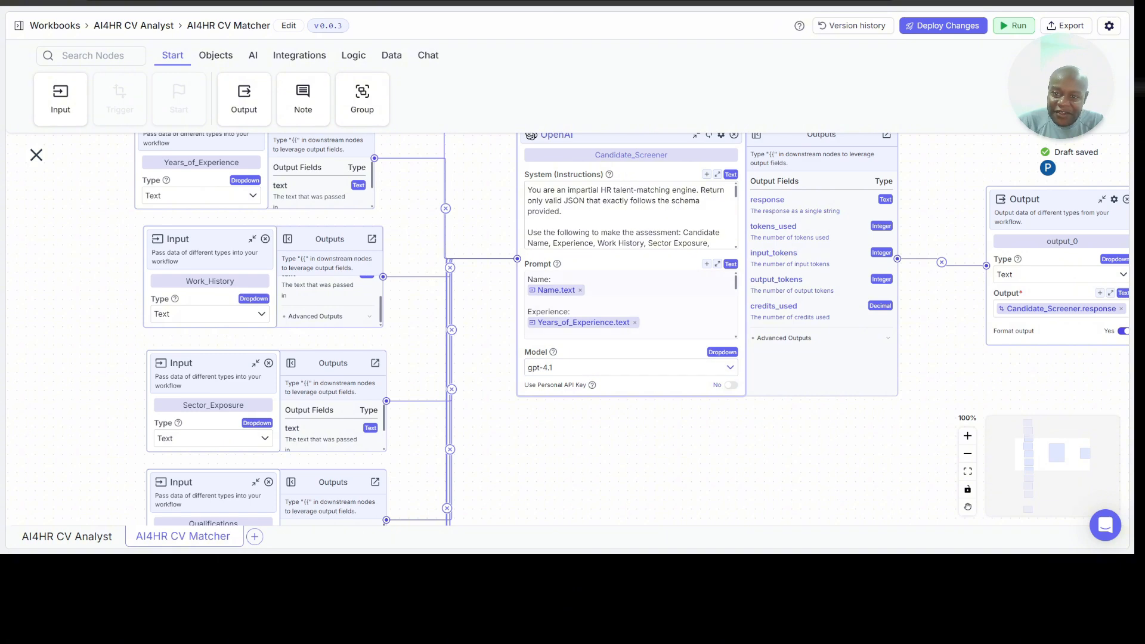
# Step: Enable JSON output in the settings of the Candidate_Screener OpenAI node
pyautogui.scroll(1, 612, 330)
pyautogui.hscroll(1, 612, 329)
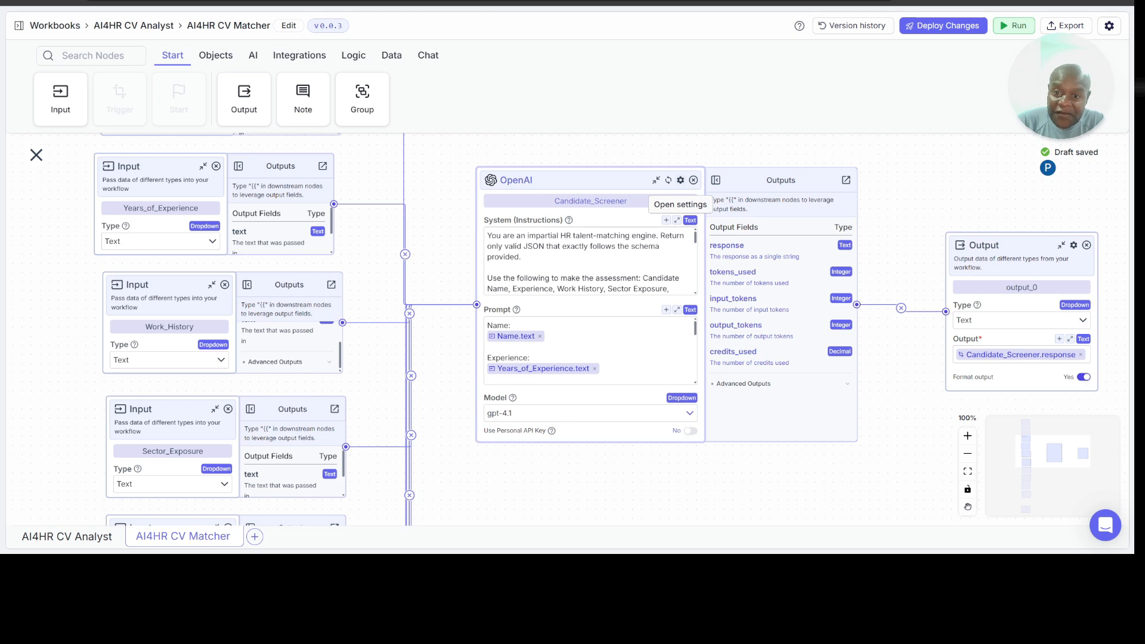
pyautogui.click(681, 180)
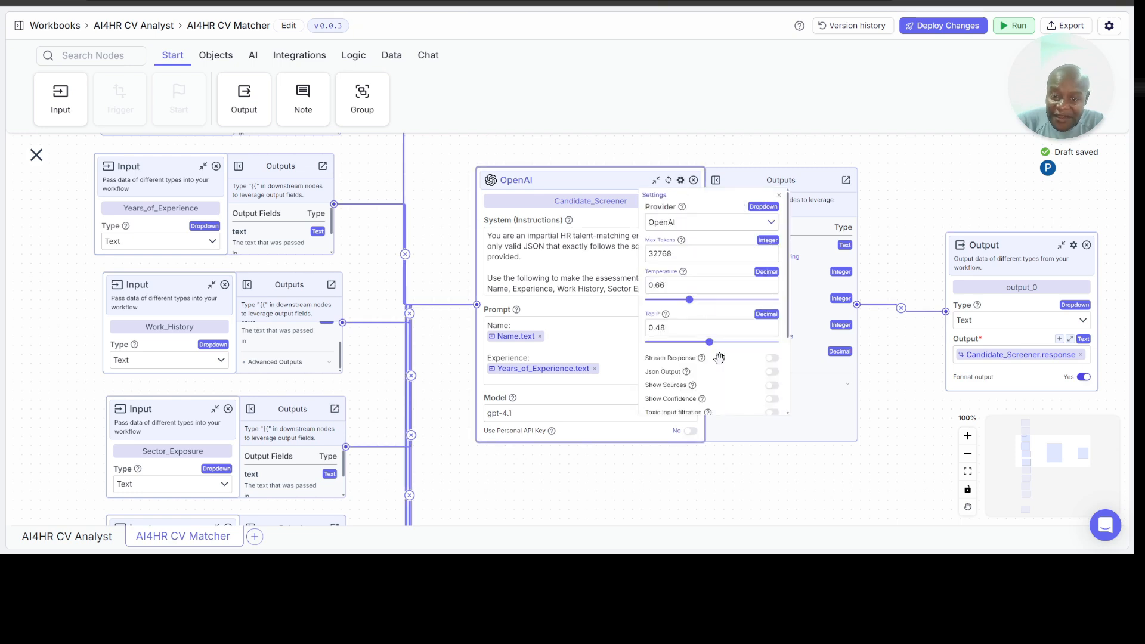
pyautogui.click(775, 373)
# Step: Paste the candidate_match_result schema into Candidate_Screener's JSON Schema in the expanded editor, check its required fields and properties, and close the editor
pyautogui.click(618, 464)
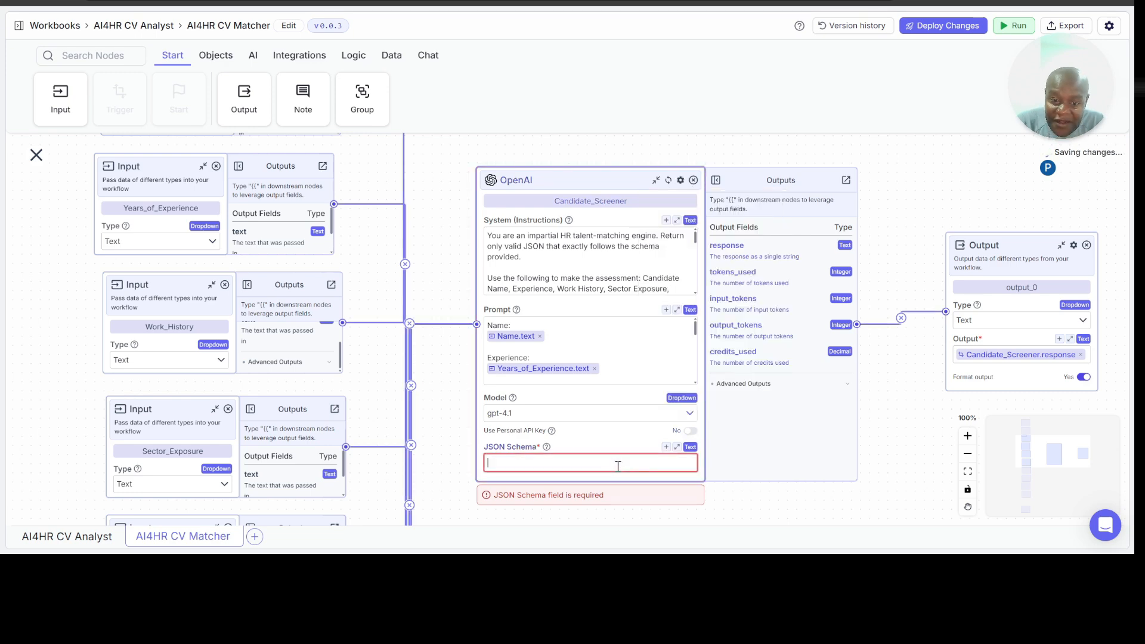
pyautogui.click(677, 447)
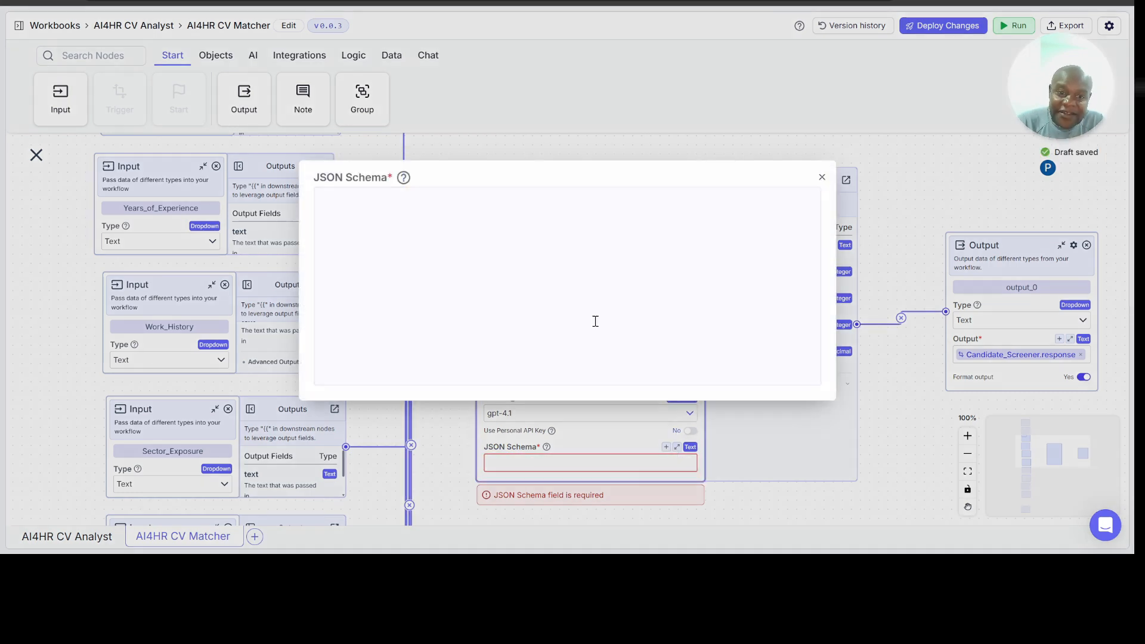
pyautogui.click(481, 204)
pyautogui.hotkey('ctrl', 'v')
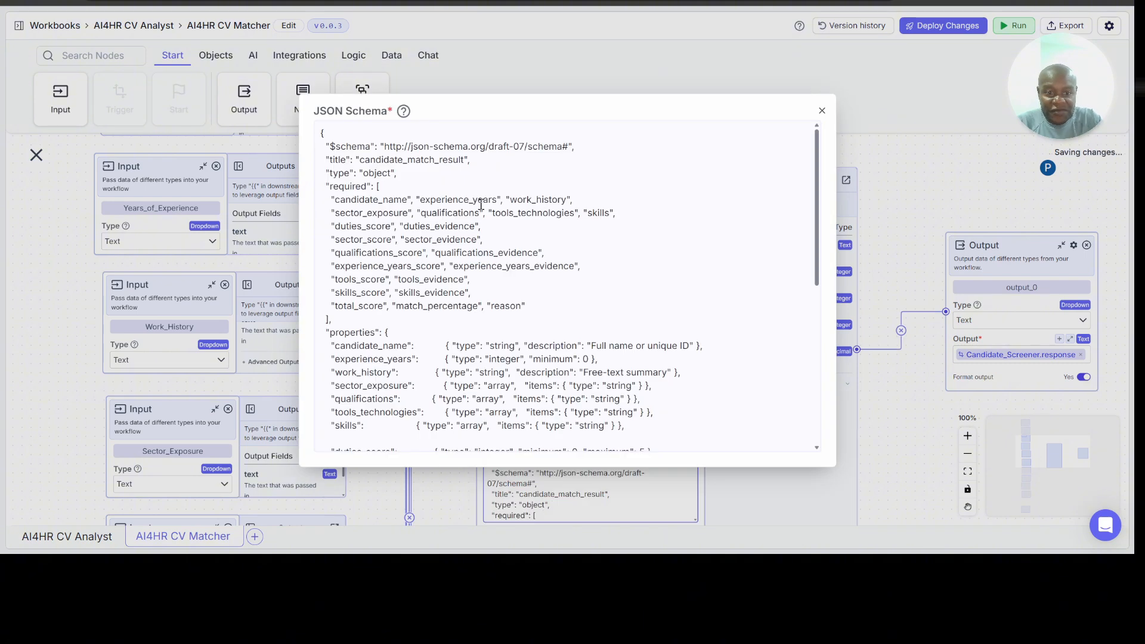
pyautogui.scroll(-3, 559, 261)
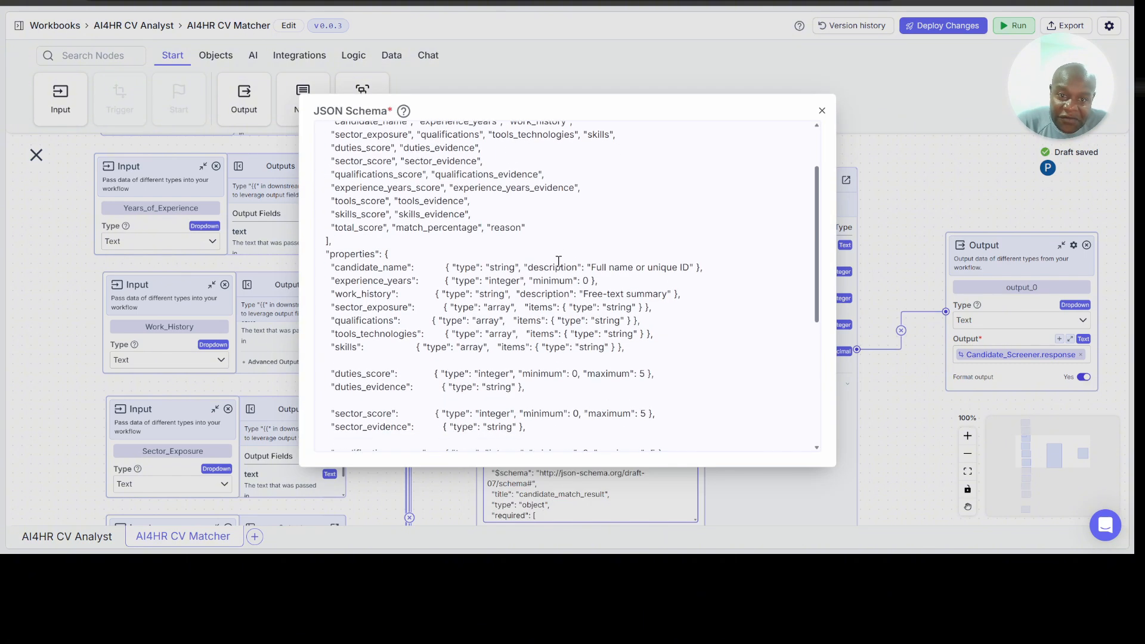
pyautogui.scroll(3, 558, 261)
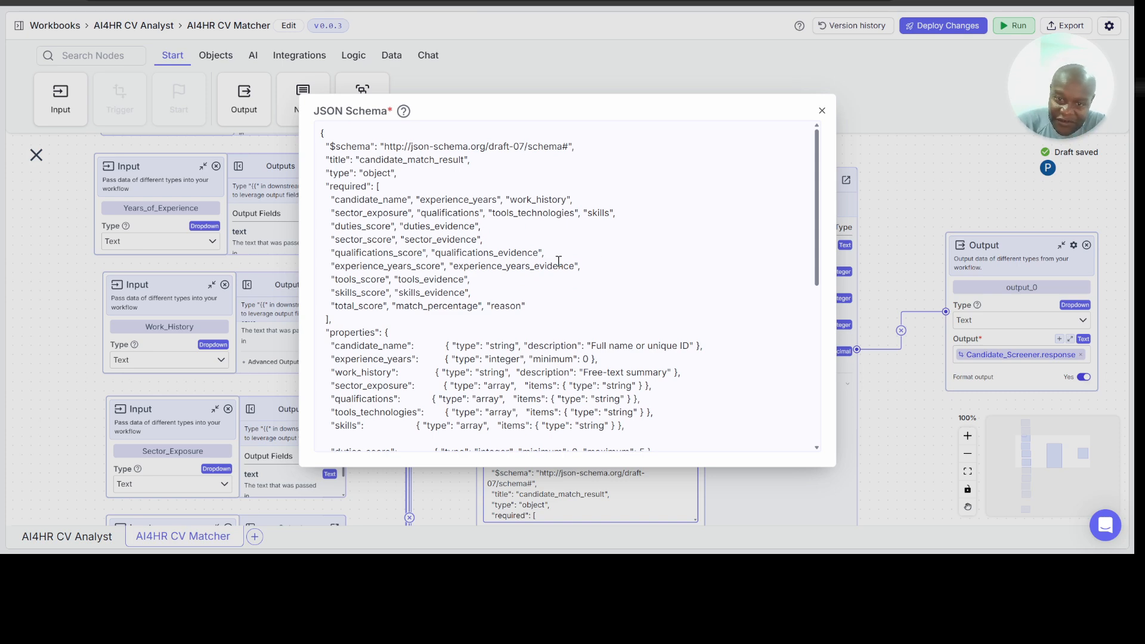
pyautogui.scroll(-6, 695, 256)
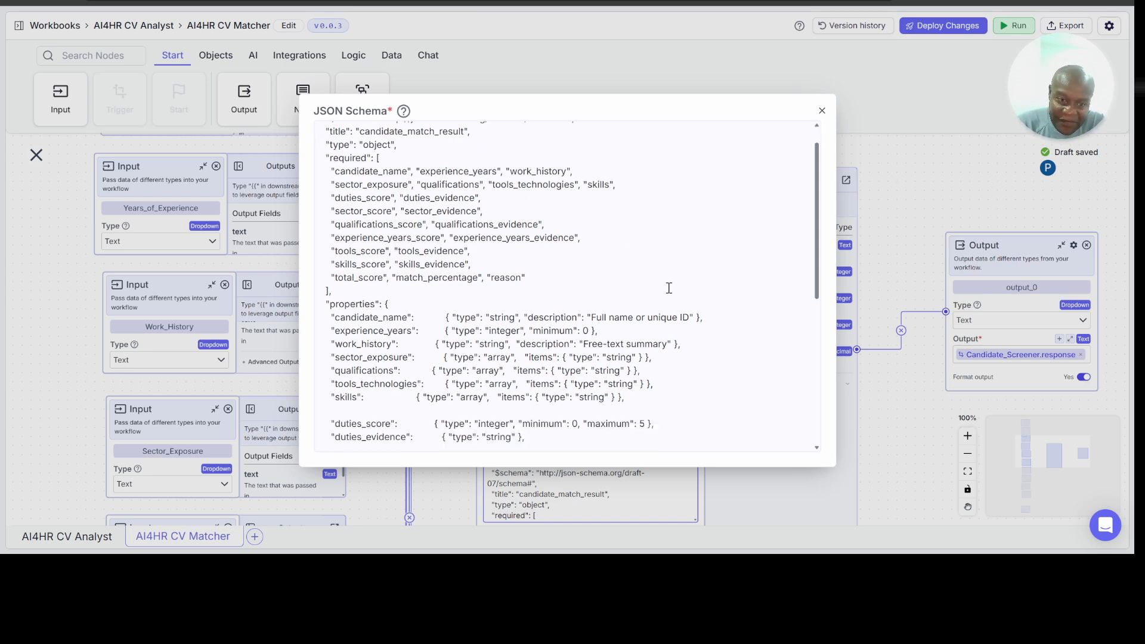
pyautogui.click(822, 111)
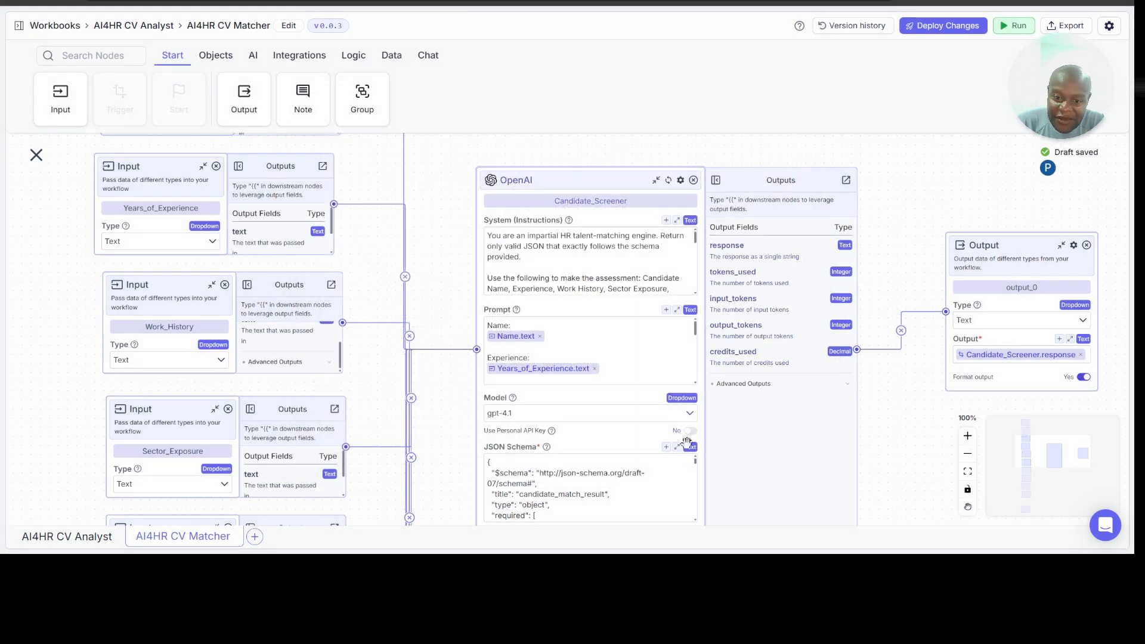
# Step: Deploy the CV Matcher changes as patch version v0.0.4 without a description
pyautogui.scroll(-1, 881, 417)
pyautogui.hscroll(1, 881, 417)
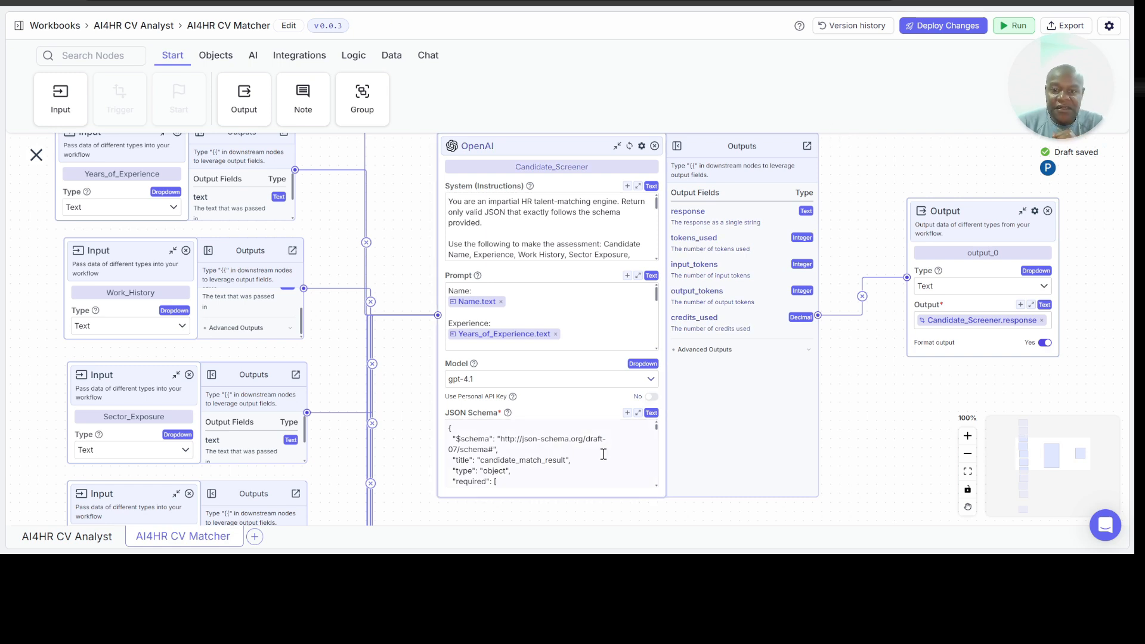
pyautogui.click(948, 29)
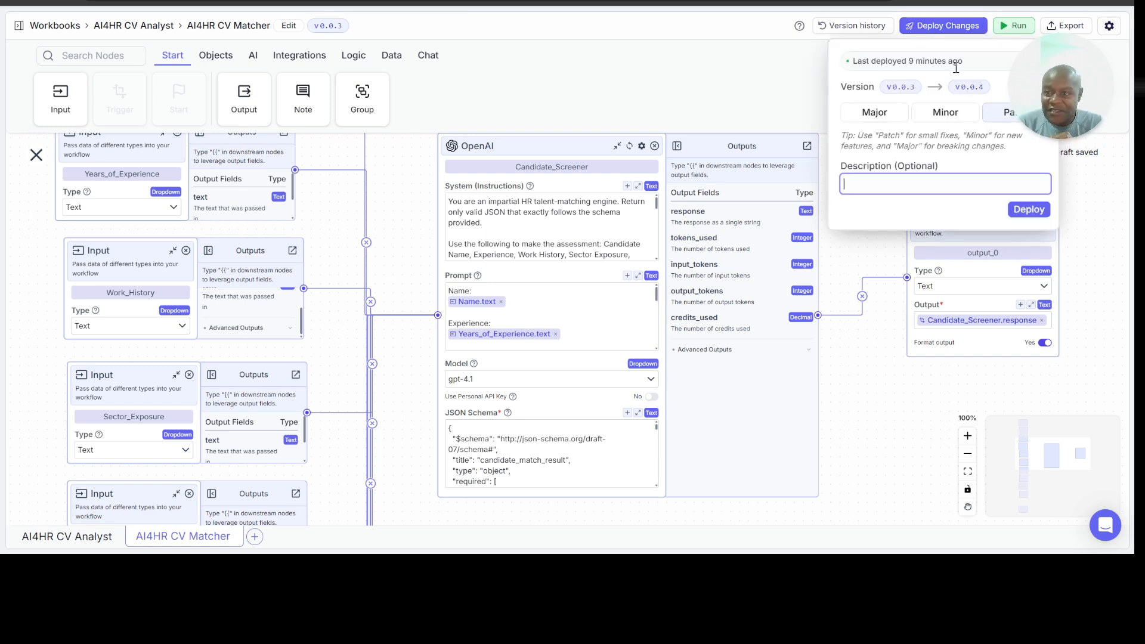
pyautogui.click(1026, 213)
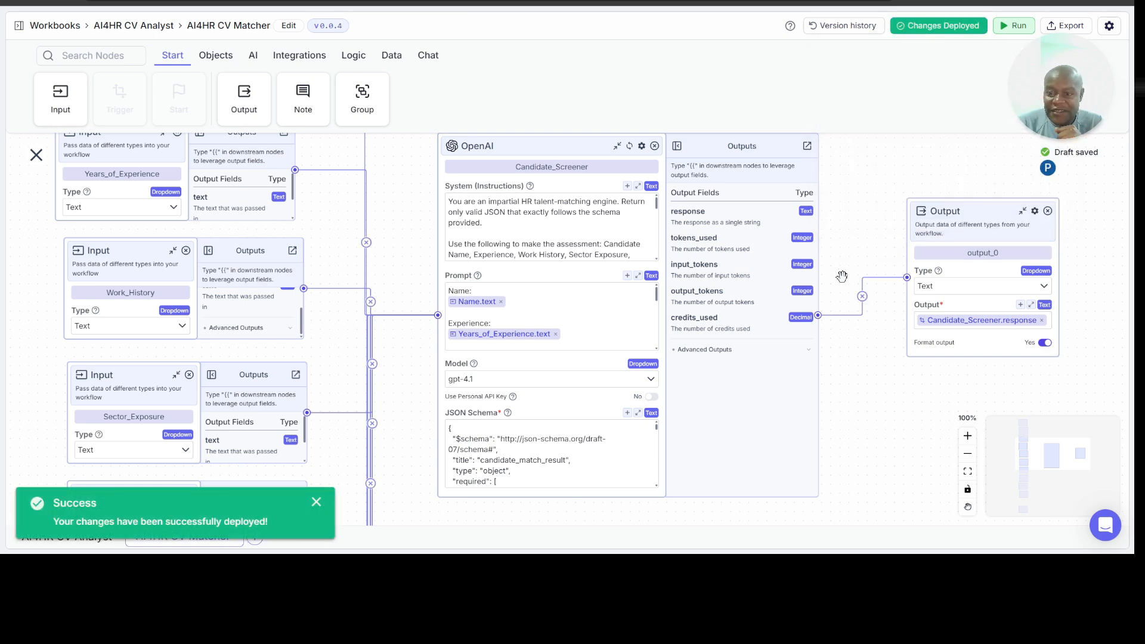
# Step: Delete the output_0 node that receives the Candidate_Screener response
pyautogui.hscroll(3, 868, 222)
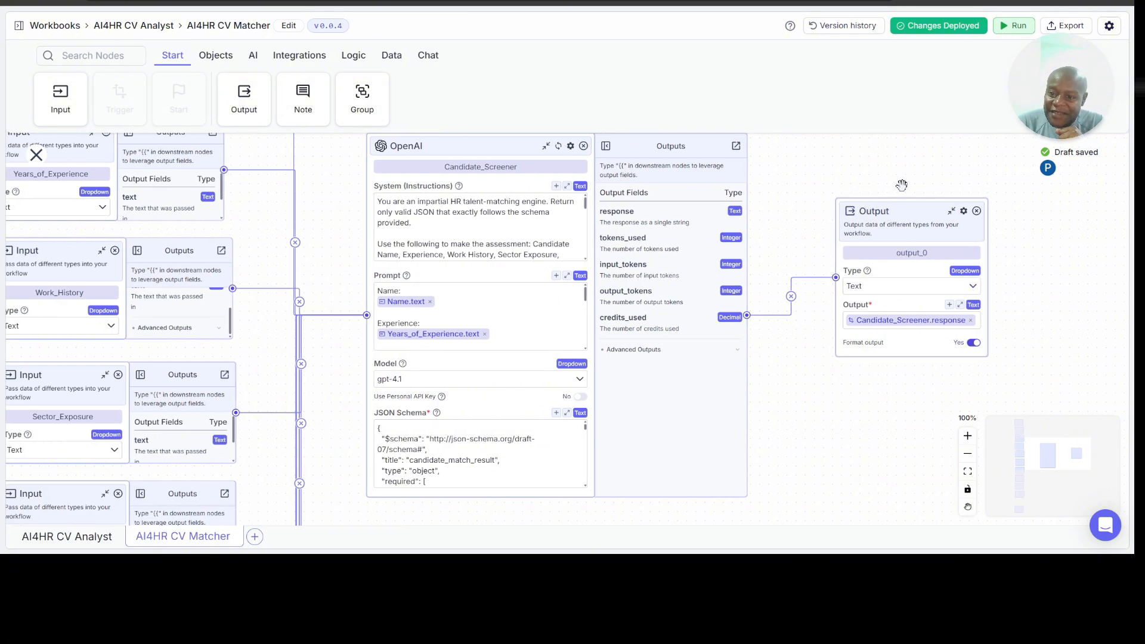
pyautogui.hscroll(4, 913, 196)
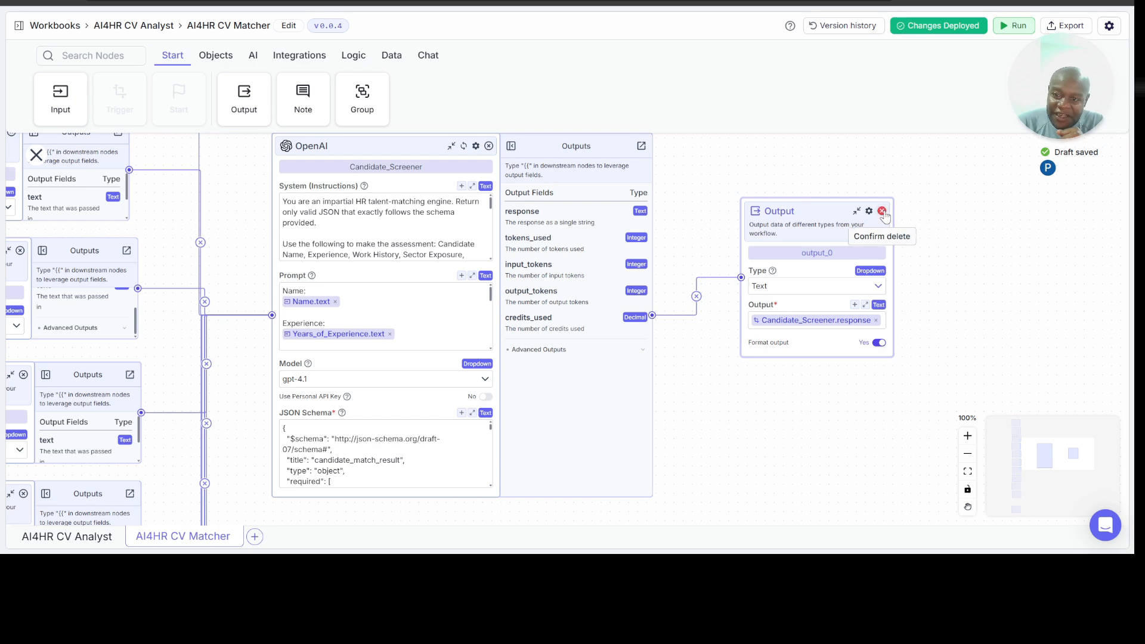
pyautogui.click(882, 211)
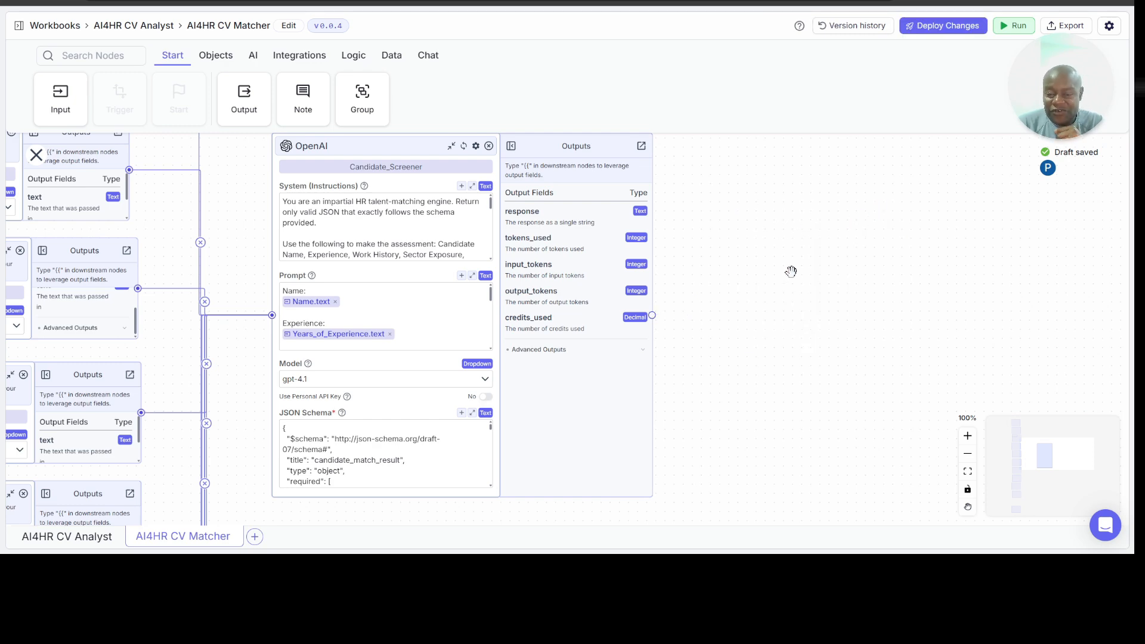
# Step: Add a JSON Operation node in the empty space beside Candidate_Screener's outputs and set it to Read JSON values
pyautogui.scroll(1, 791, 272)
pyautogui.hscroll(1, 791, 272)
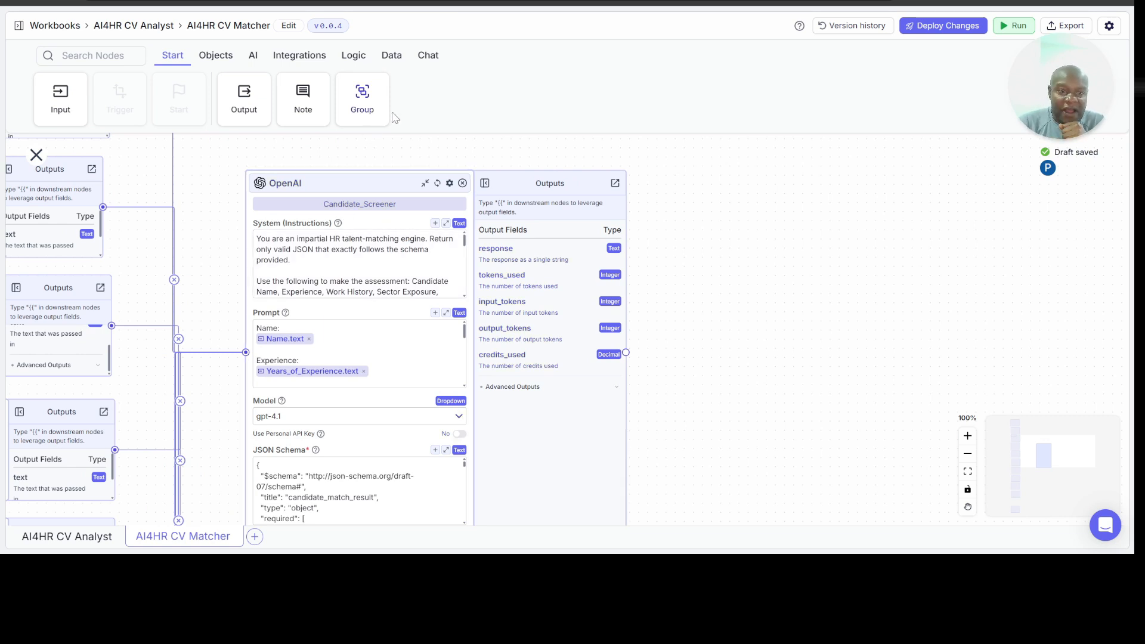
pyautogui.click(352, 55)
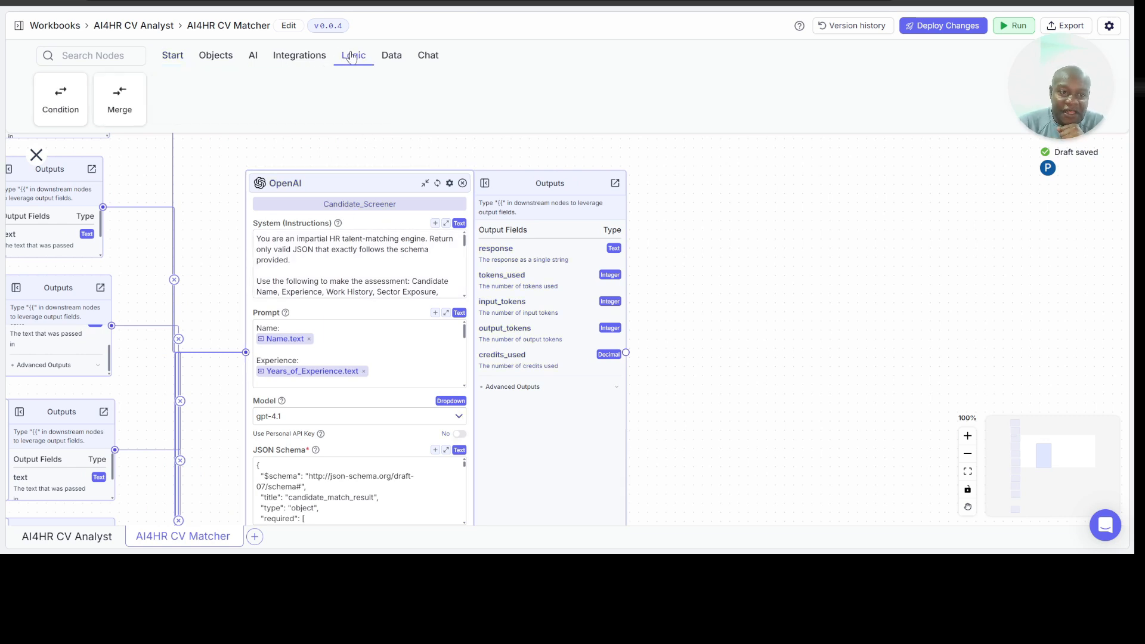
pyautogui.click(392, 56)
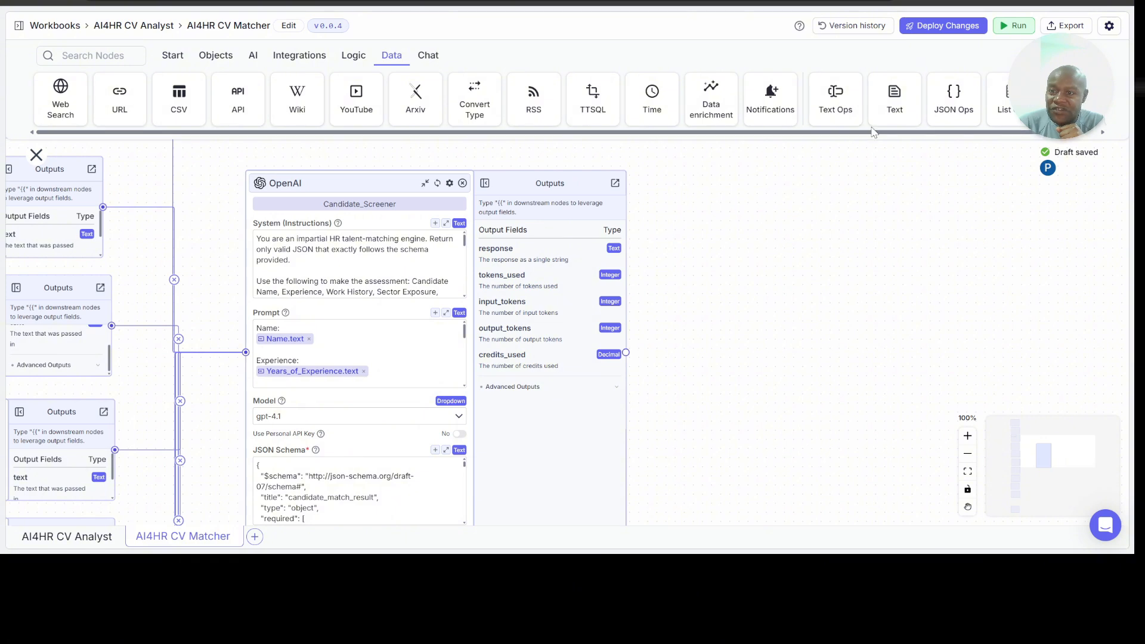
pyautogui.moveTo(948, 90); pyautogui.dragTo(805, 250)
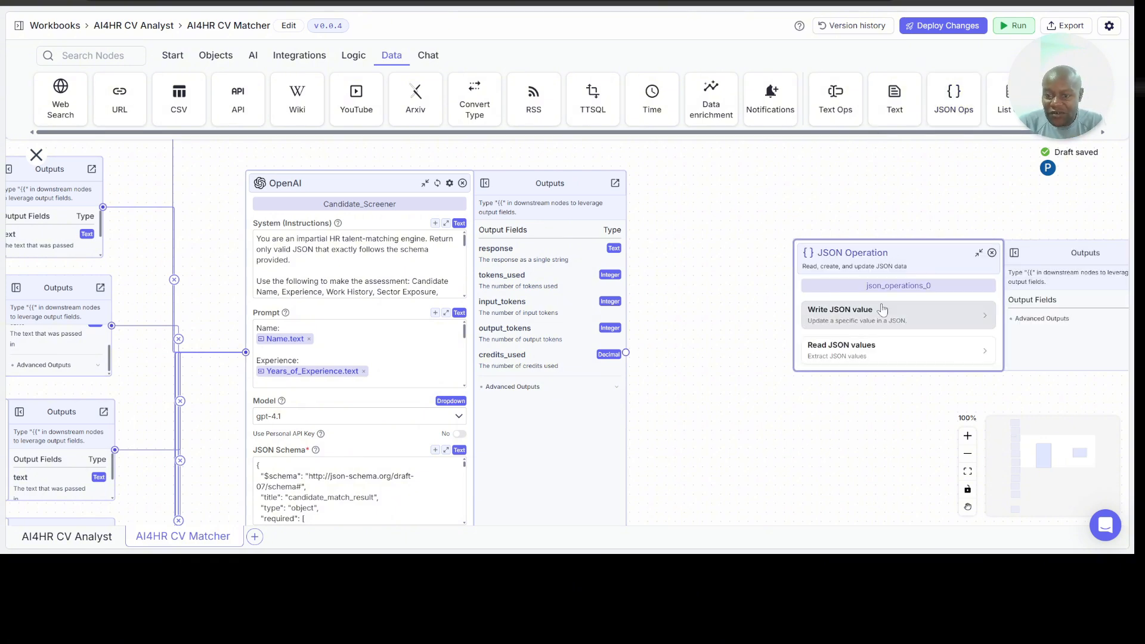
pyautogui.moveTo(915, 258); pyautogui.dragTo(865, 247)
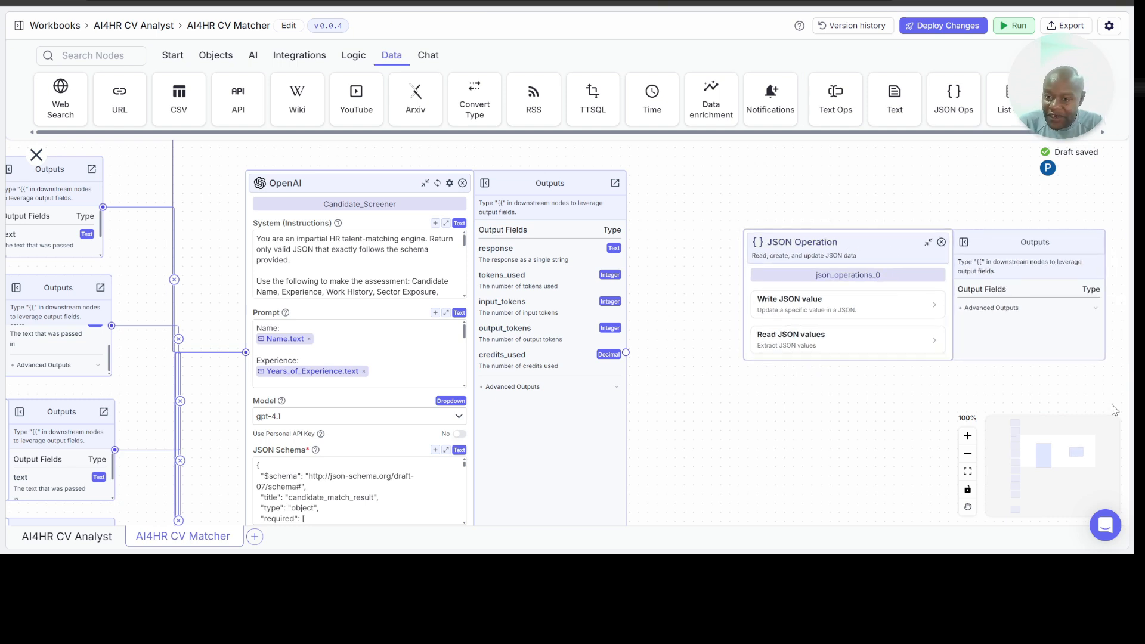
pyautogui.click(835, 341)
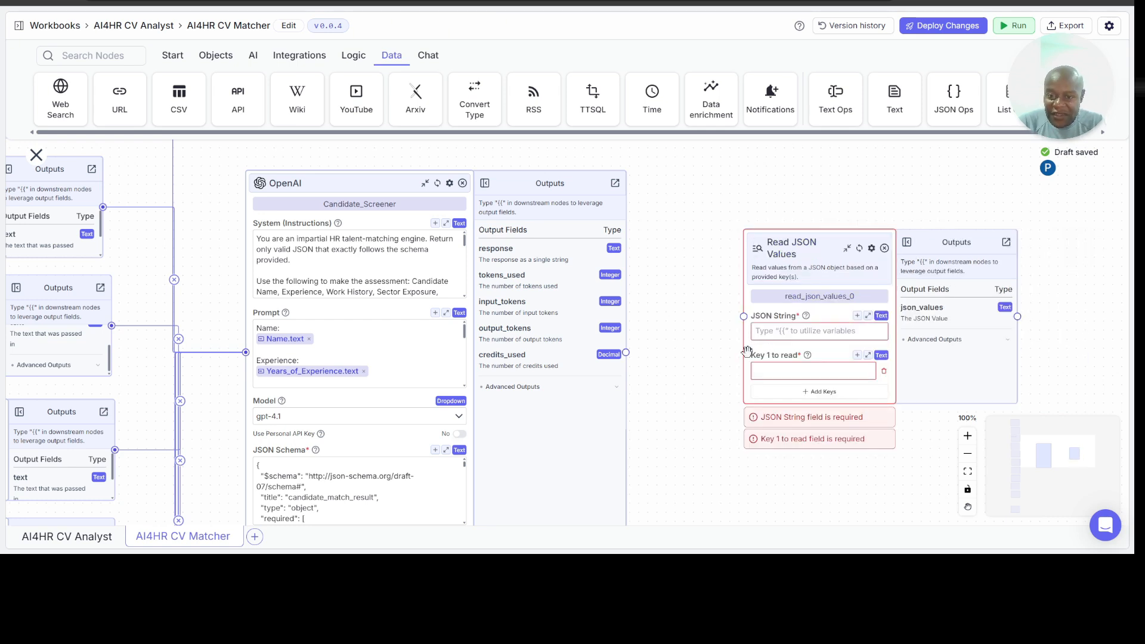
# Step: Connect Candidate_Screener to the Read JSON Values node and set its JSON String to Candidate_Screener.response
pyautogui.moveTo(626, 352); pyautogui.dragTo(743, 317)
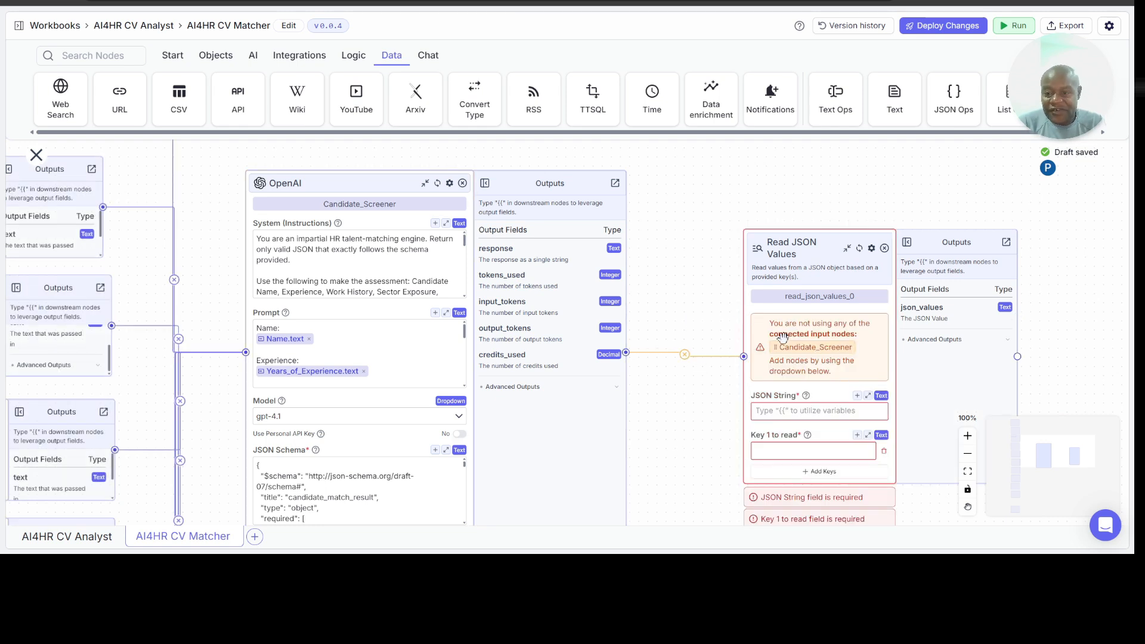
pyautogui.click(789, 419)
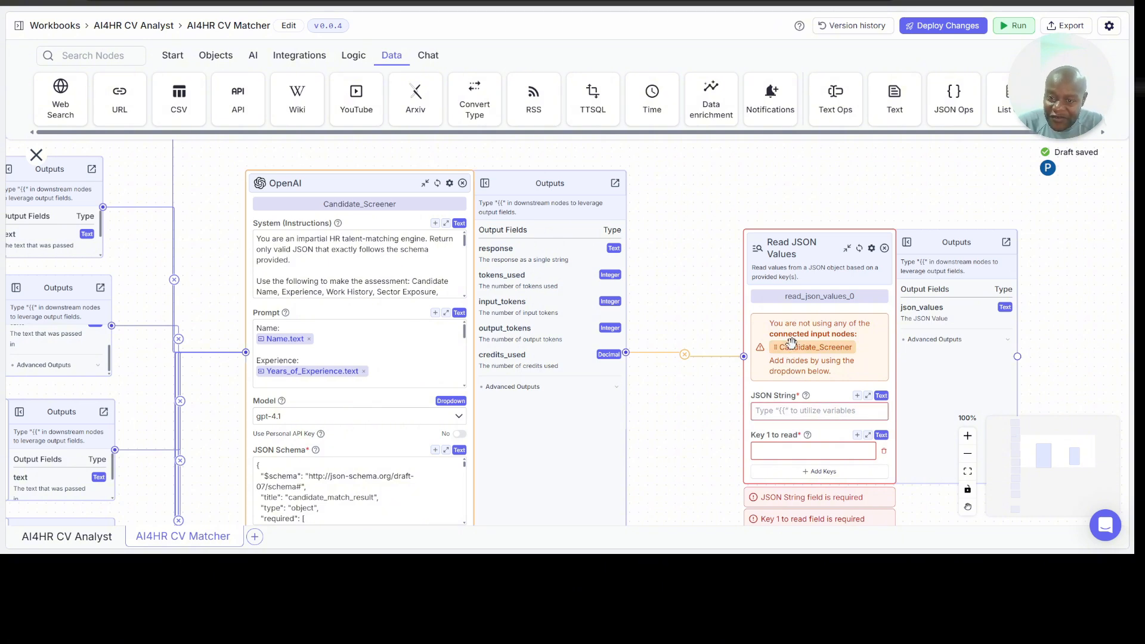
pyautogui.moveTo(792, 343); pyautogui.dragTo(775, 408)
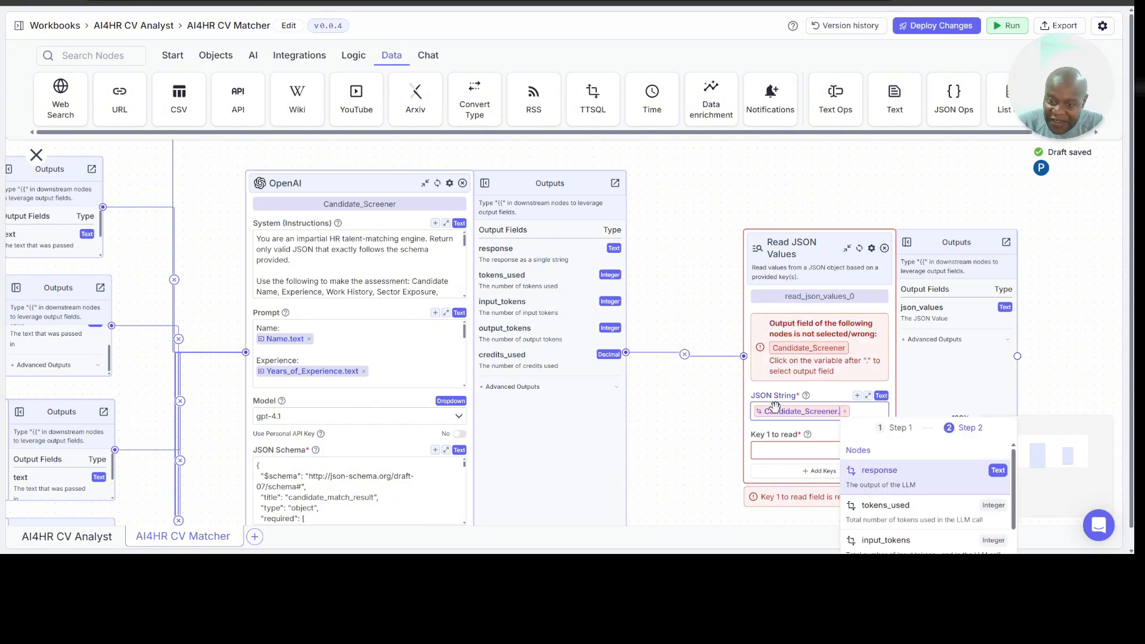
pyautogui.click(865, 465)
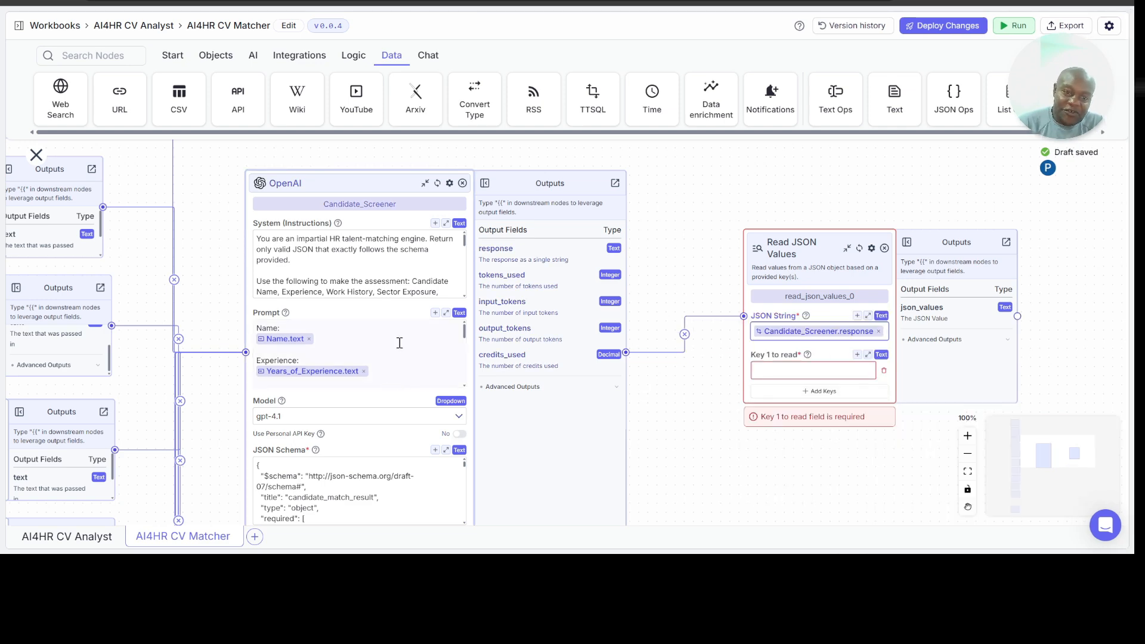
# Step: Examine the required key names listed in Candidate_Screener's JSON Schema
pyautogui.scroll(-1, 649, 428)
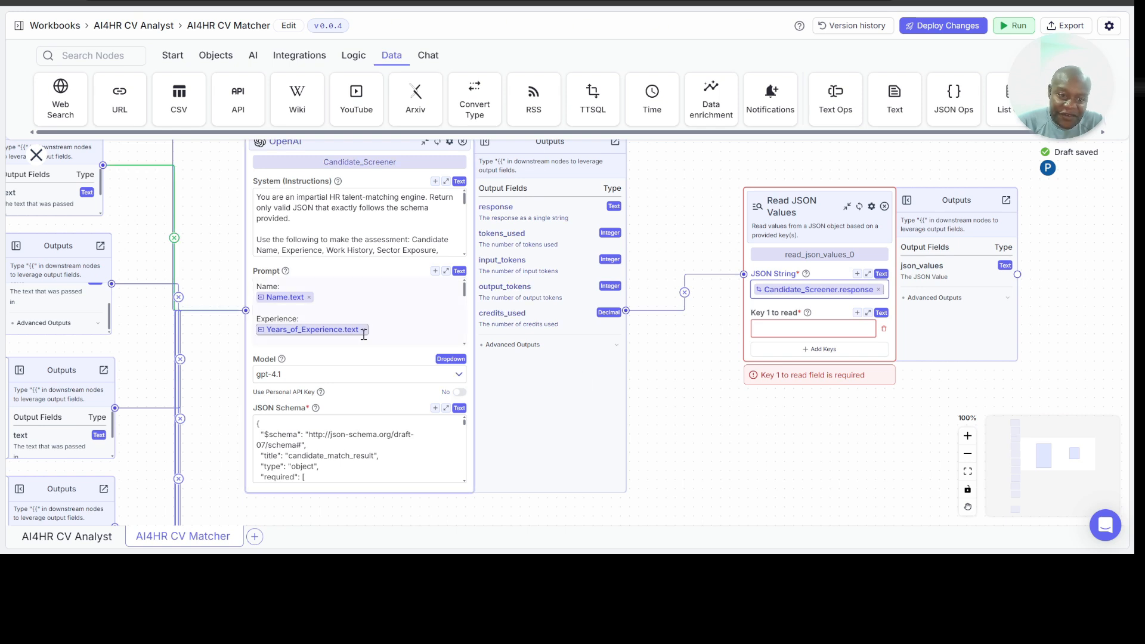
pyautogui.scroll(-1, 377, 458)
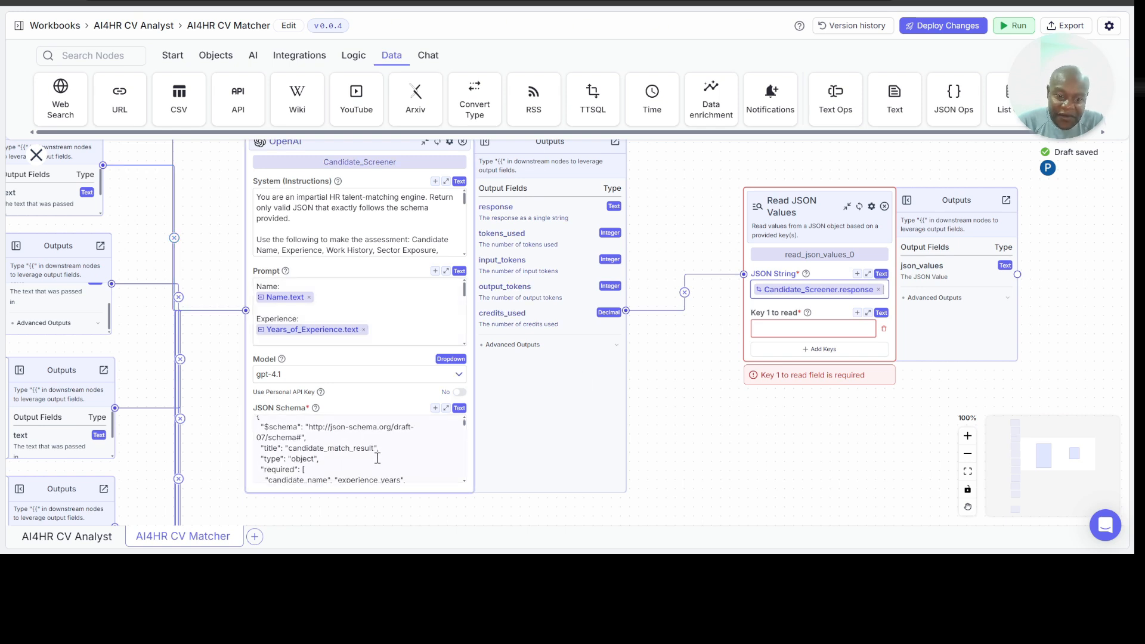
pyautogui.scroll(-2, 378, 458)
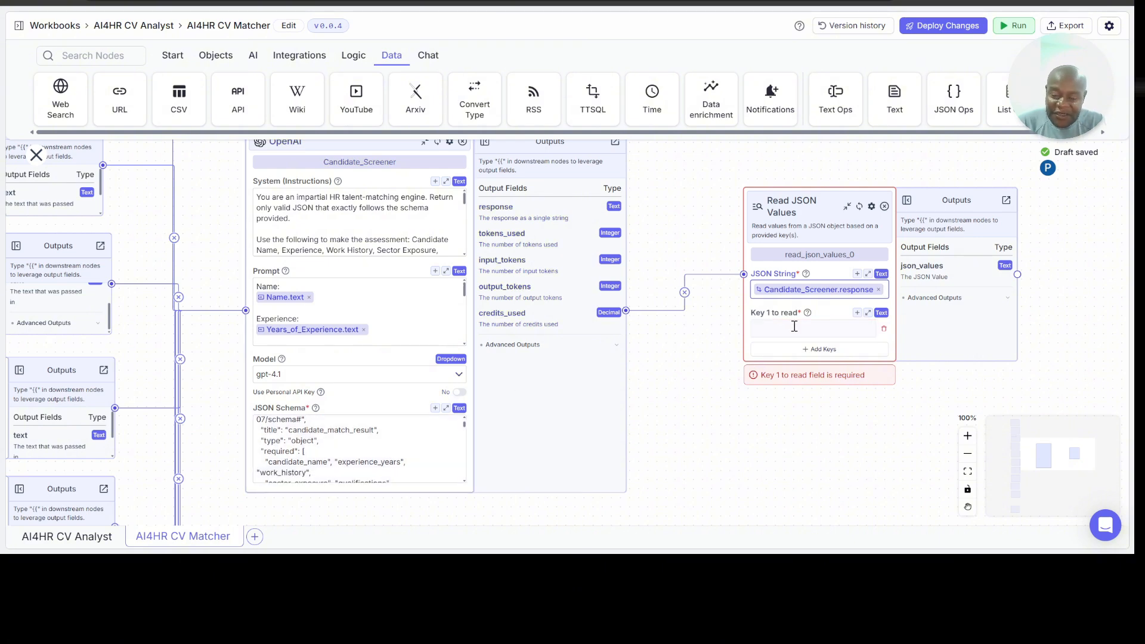
pyautogui.hscroll(2, 674, 379)
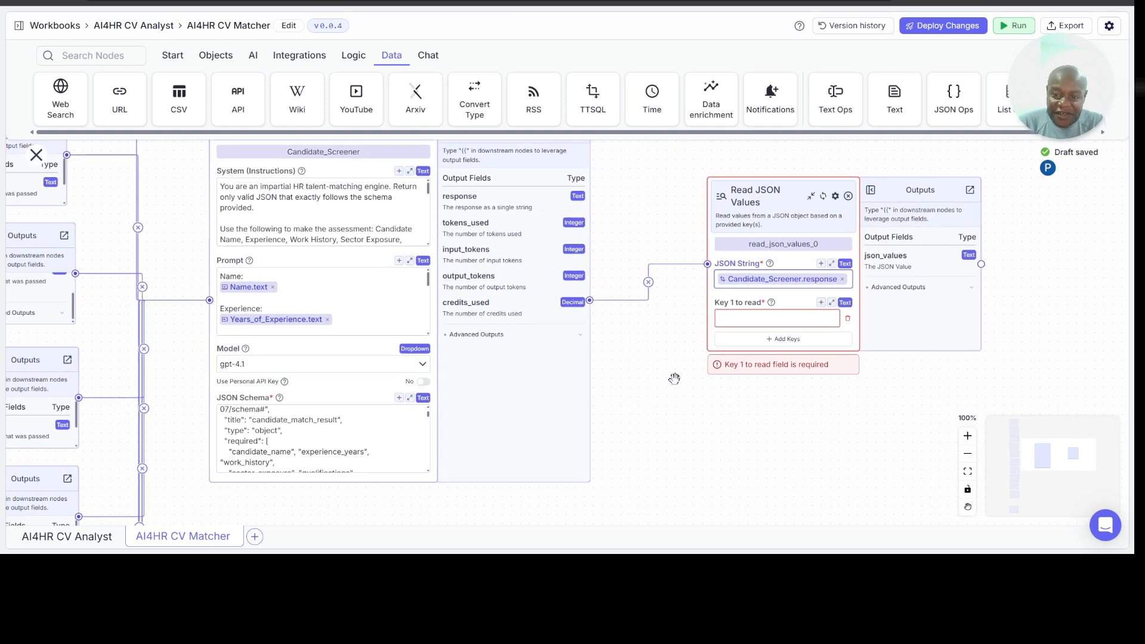
pyautogui.hscroll(1, 674, 379)
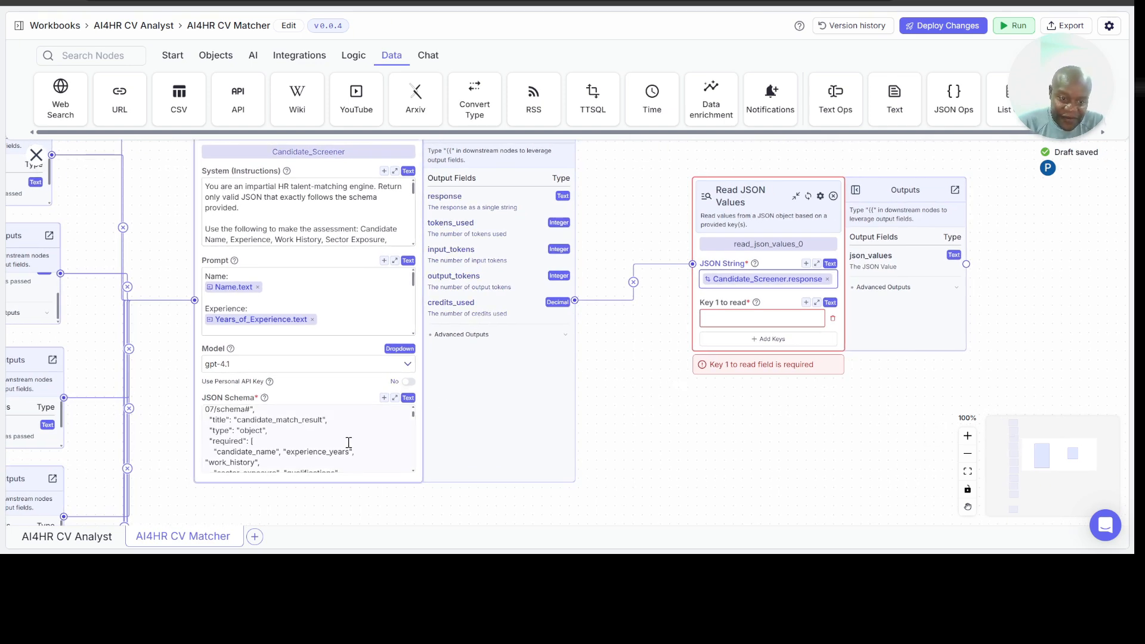
pyautogui.scroll(-1, 349, 442)
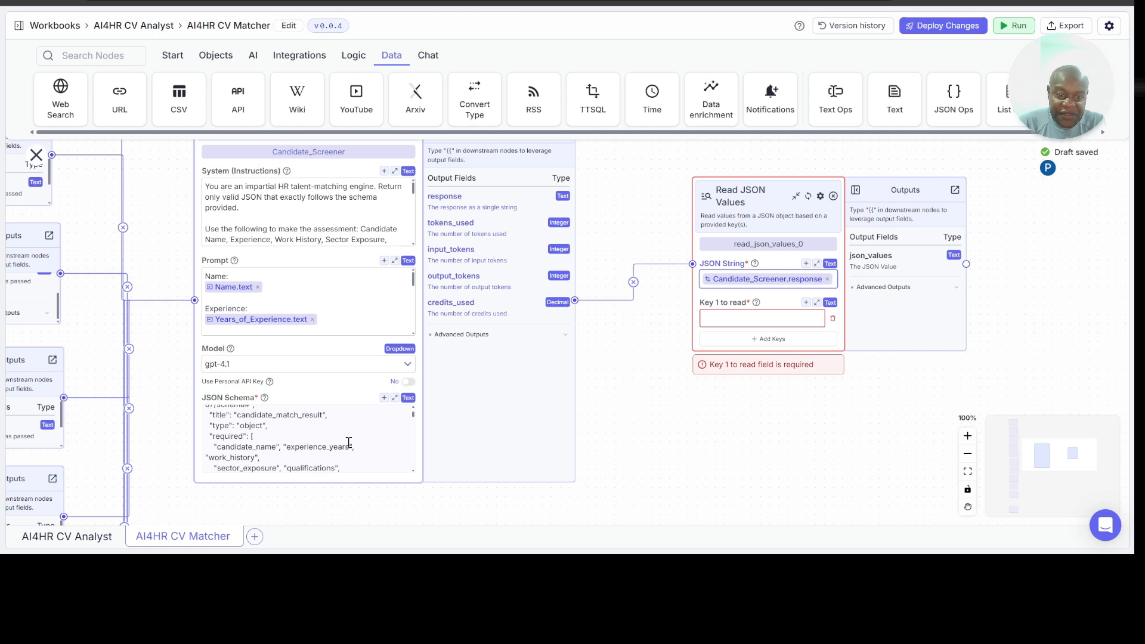
pyautogui.scroll(-2, 348, 442)
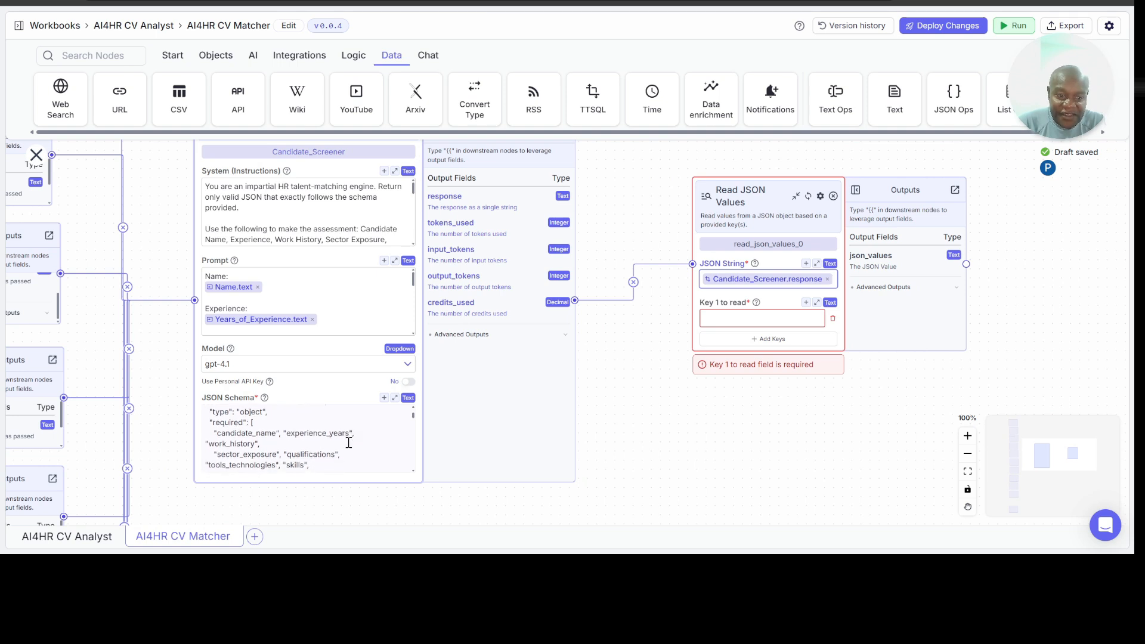
pyautogui.scroll(-1, 349, 442)
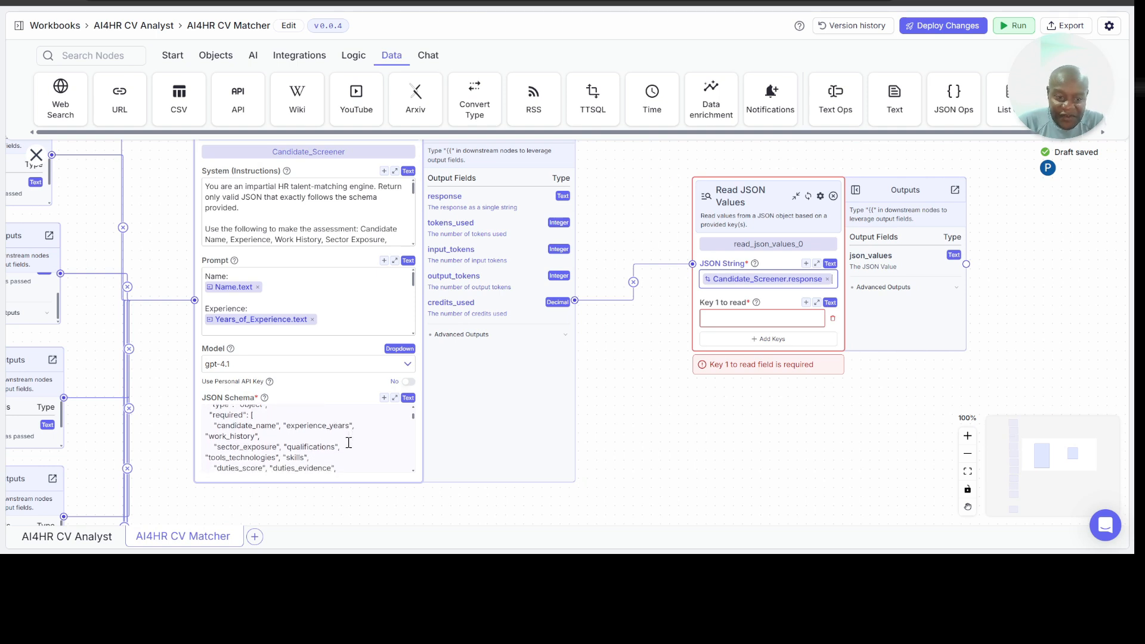
pyautogui.scroll(-1, 348, 442)
# Step: Set Key 1 of the Read JSON Values node to candidate_name and add experience_years as Key 2
pyautogui.click(737, 322)
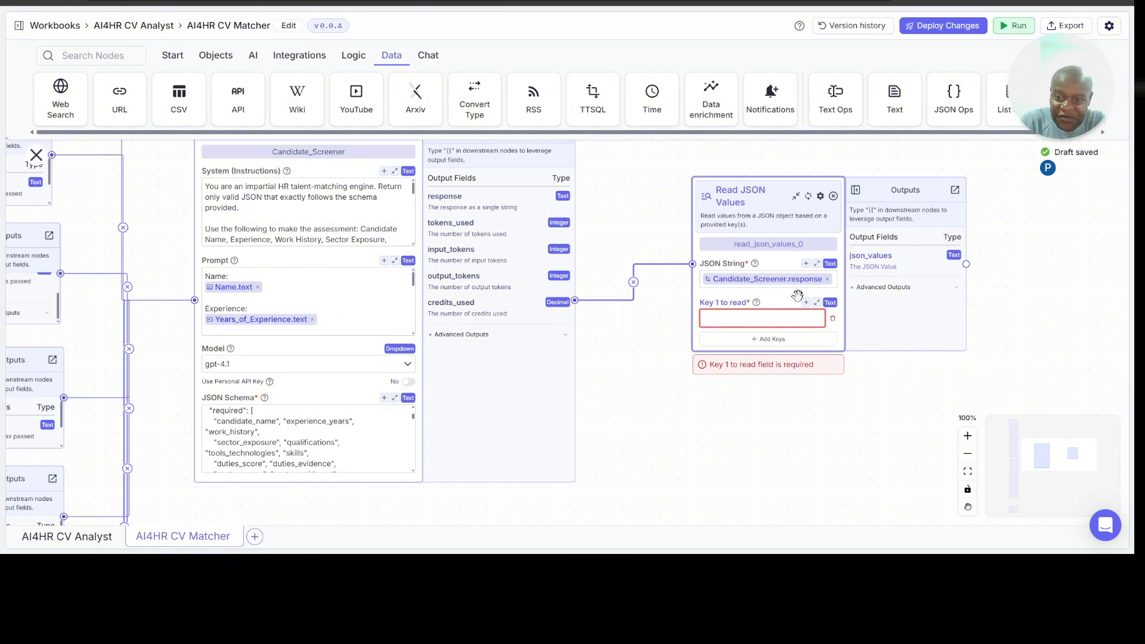
pyautogui.write('can')
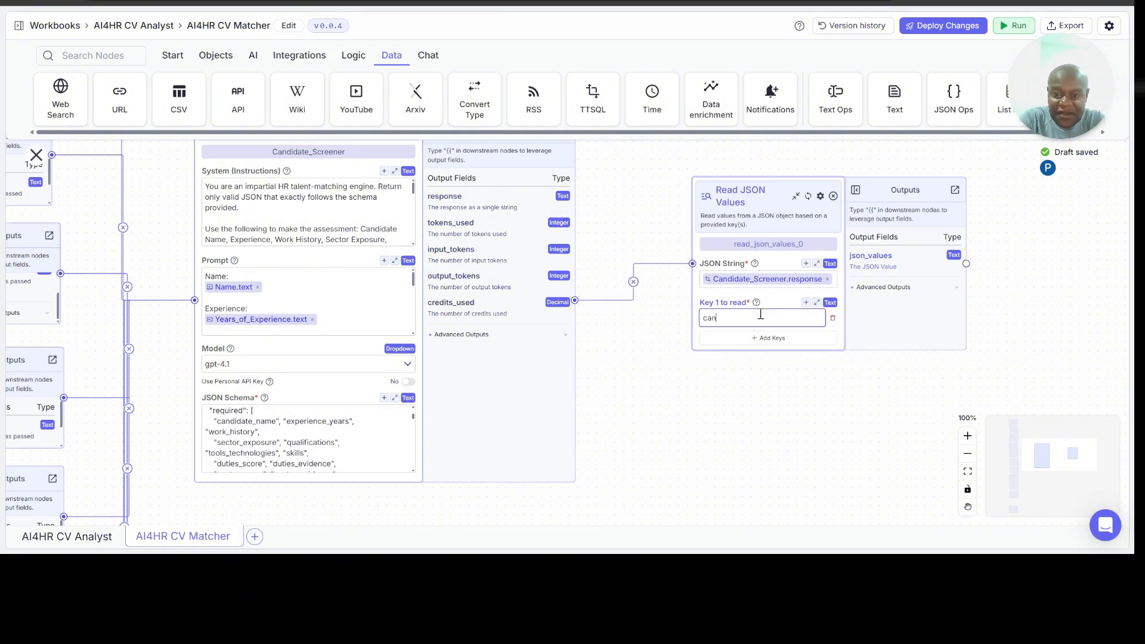
pyautogui.write('didate_name')
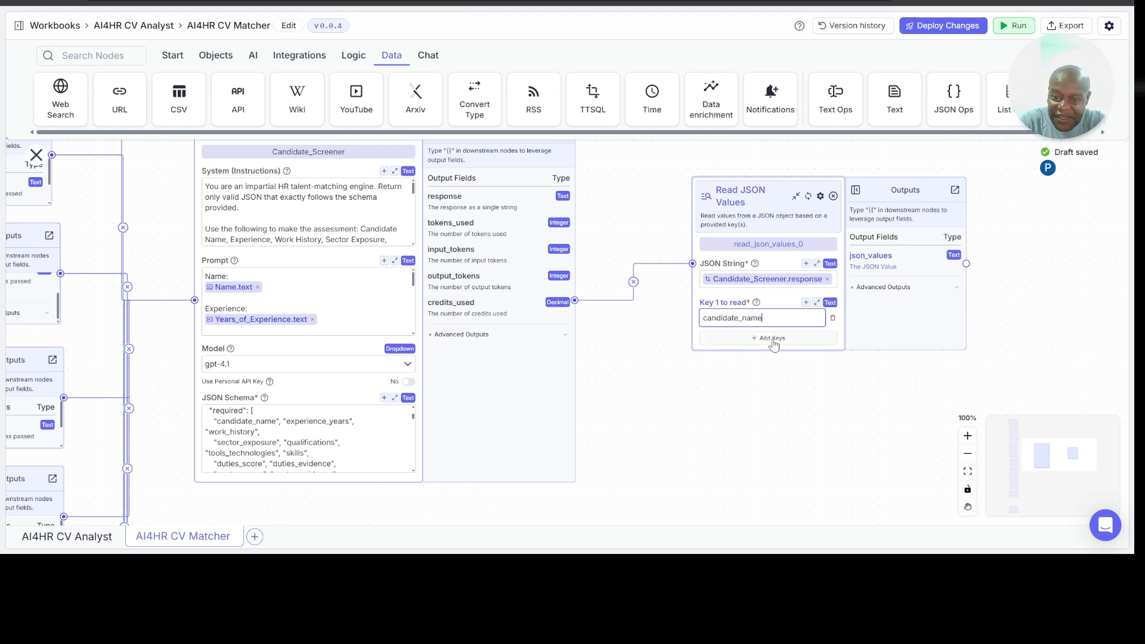
pyautogui.click(772, 338)
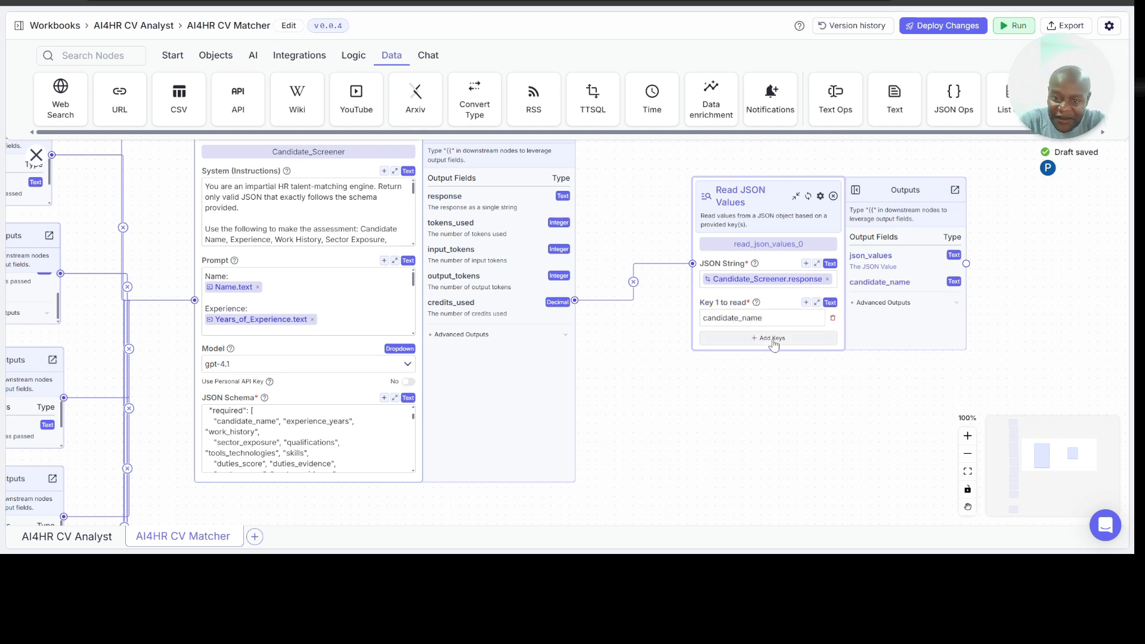
pyautogui.click(726, 352)
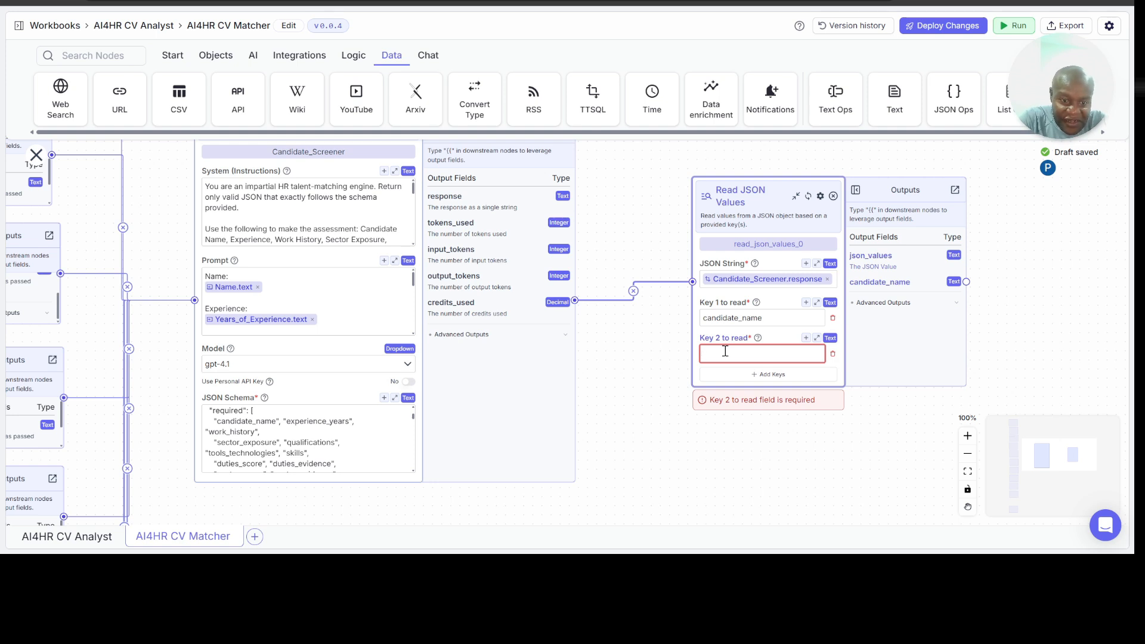
pyautogui.write('experience_')
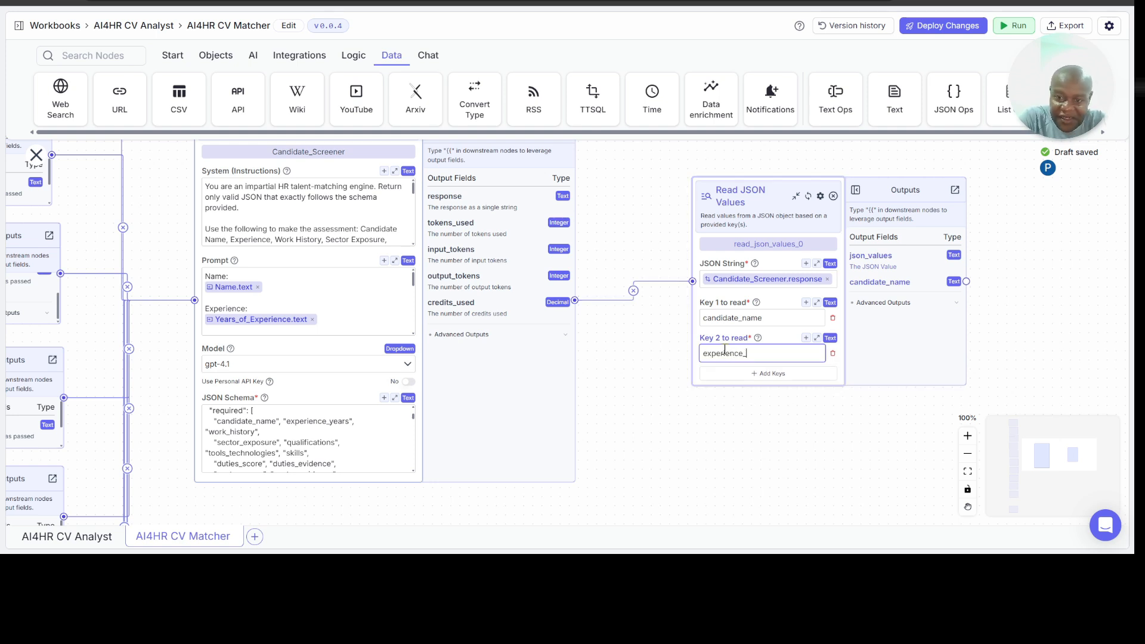
pyautogui.write('years')
# Step: Add work_history as Key 3 and sector_exposure as Key 4 to the Read JSON Values node
pyautogui.click(730, 374)
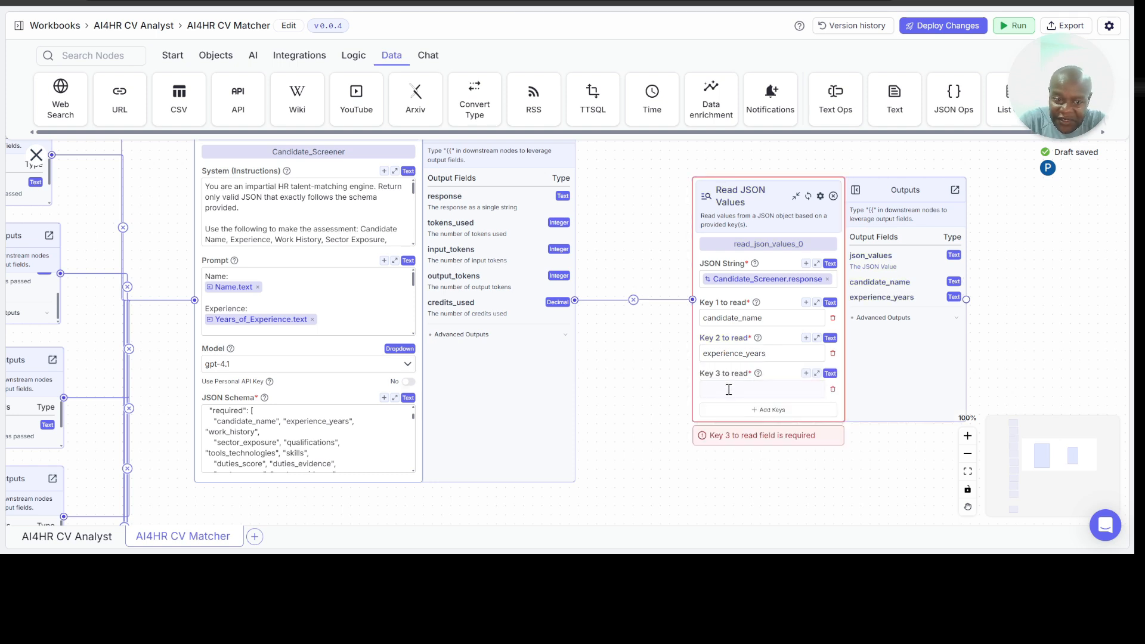
pyautogui.click(729, 390)
pyautogui.write('work_history')
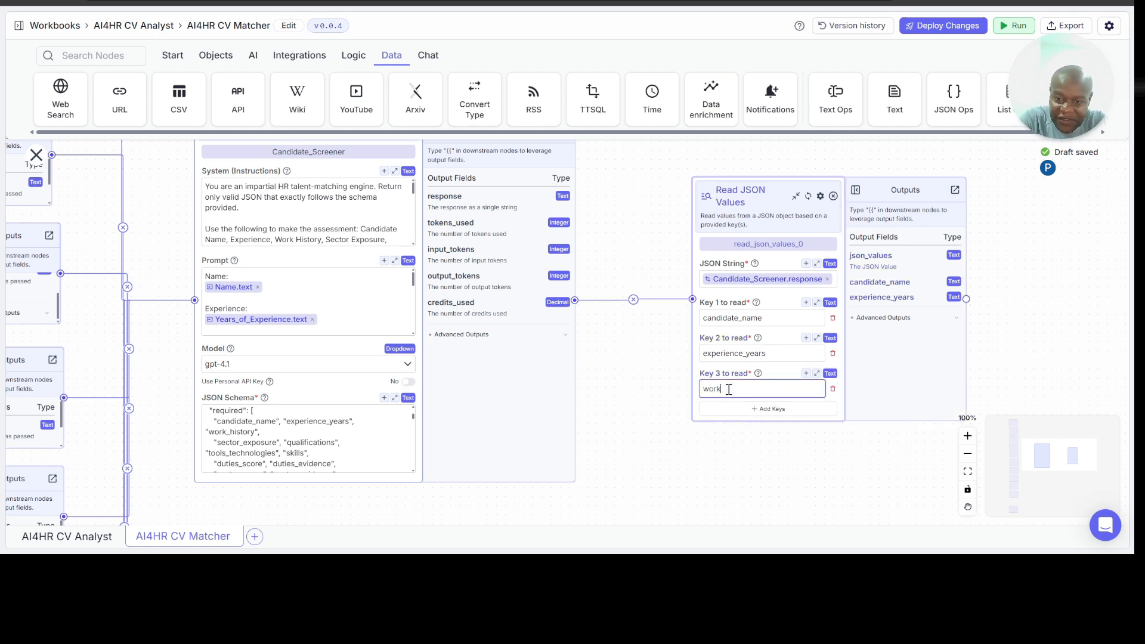
pyautogui.click(729, 410)
pyautogui.click(733, 423)
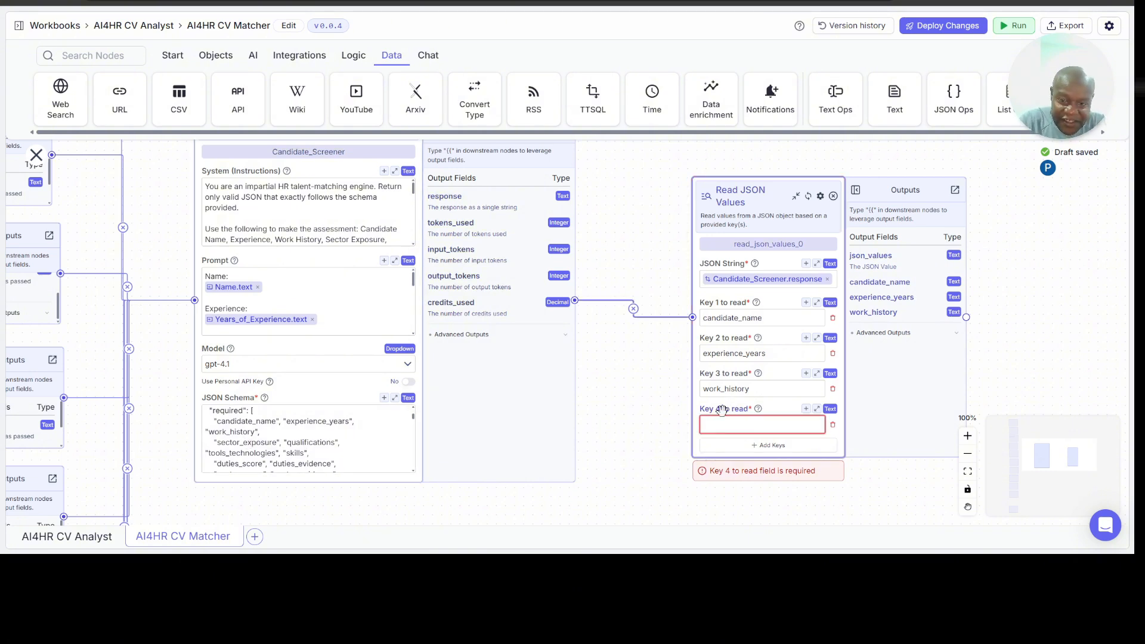
pyautogui.write('sector_exposure')
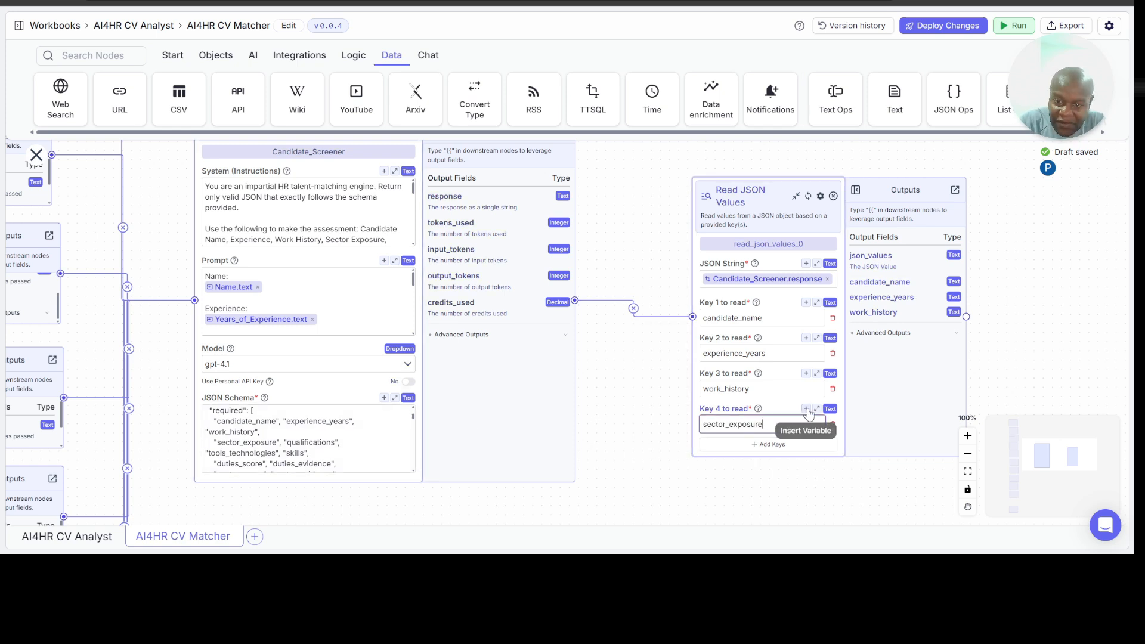
# Step: Add a fifth key to the Read JSON Values node and set it to qualifications
pyautogui.scroll(-1, 775, 434)
pyautogui.click(773, 428)
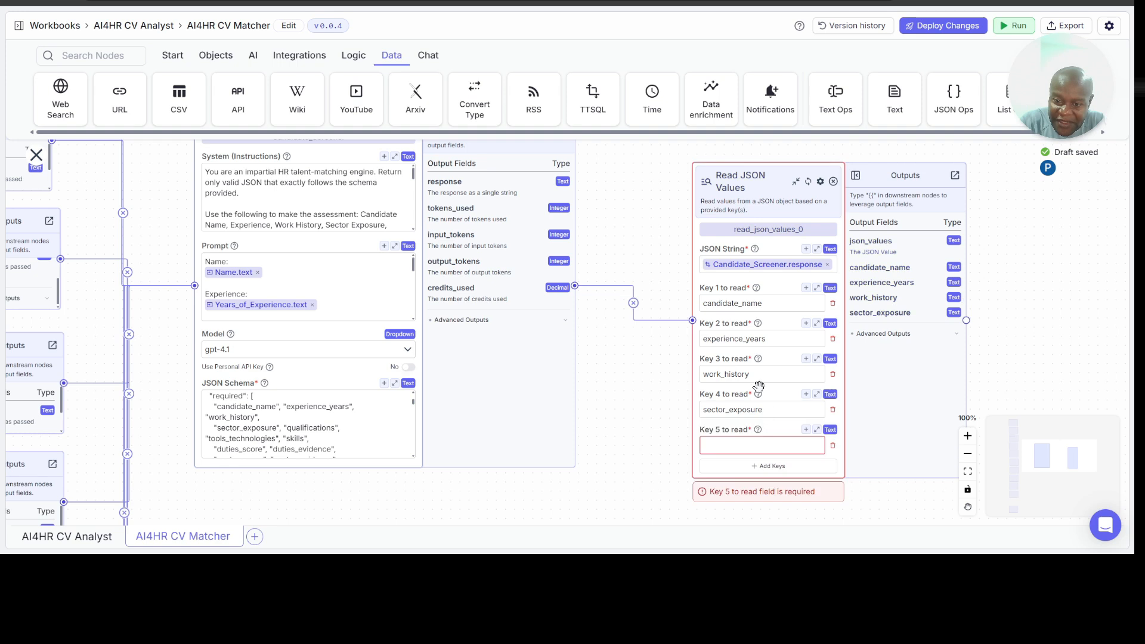
pyautogui.scroll(-1, 763, 400)
pyautogui.click(728, 431)
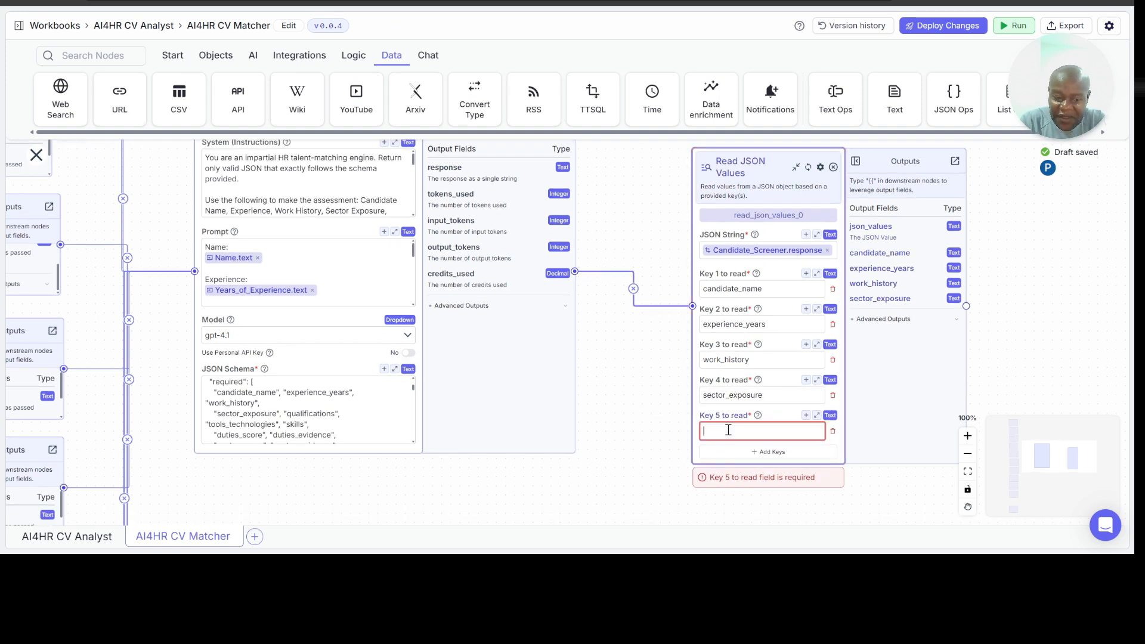
pyautogui.write('qualifi')
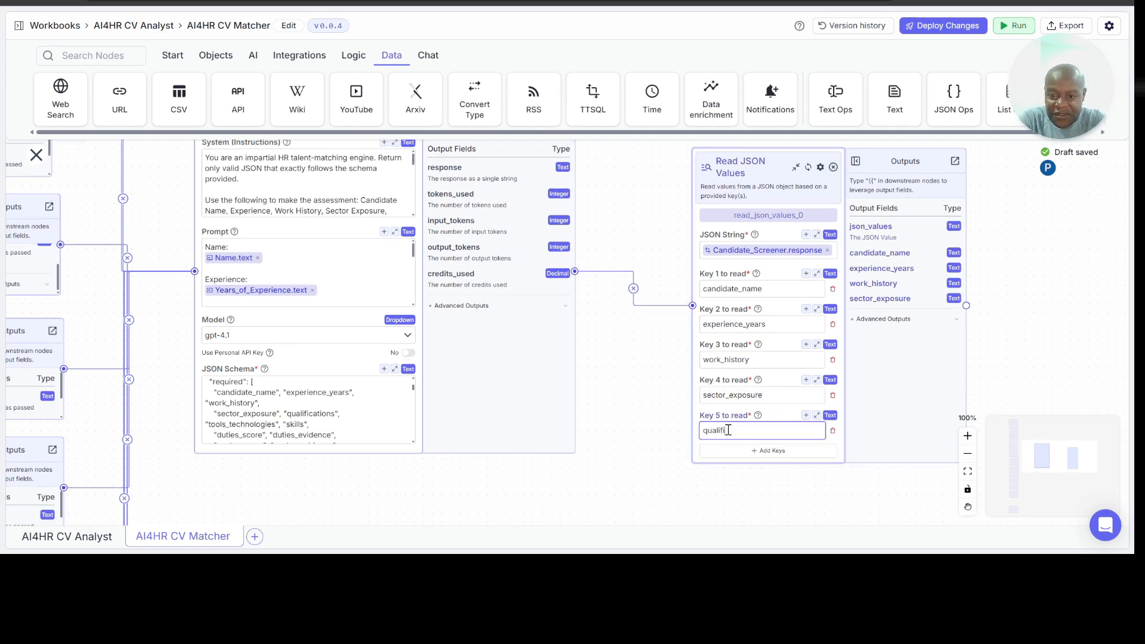
pyautogui.write('cations')
# Step: Add tools_technologies as Key 6 and skills as Key 7 to the Read JSON Values node
pyautogui.click(768, 450)
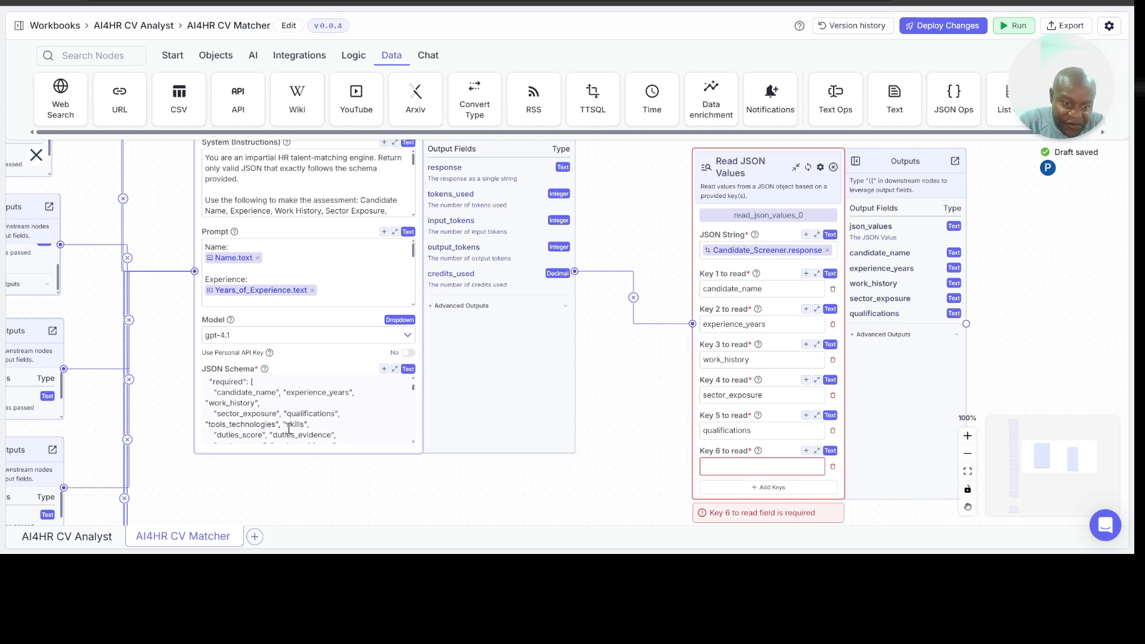
pyautogui.scroll(-1, 811, 445)
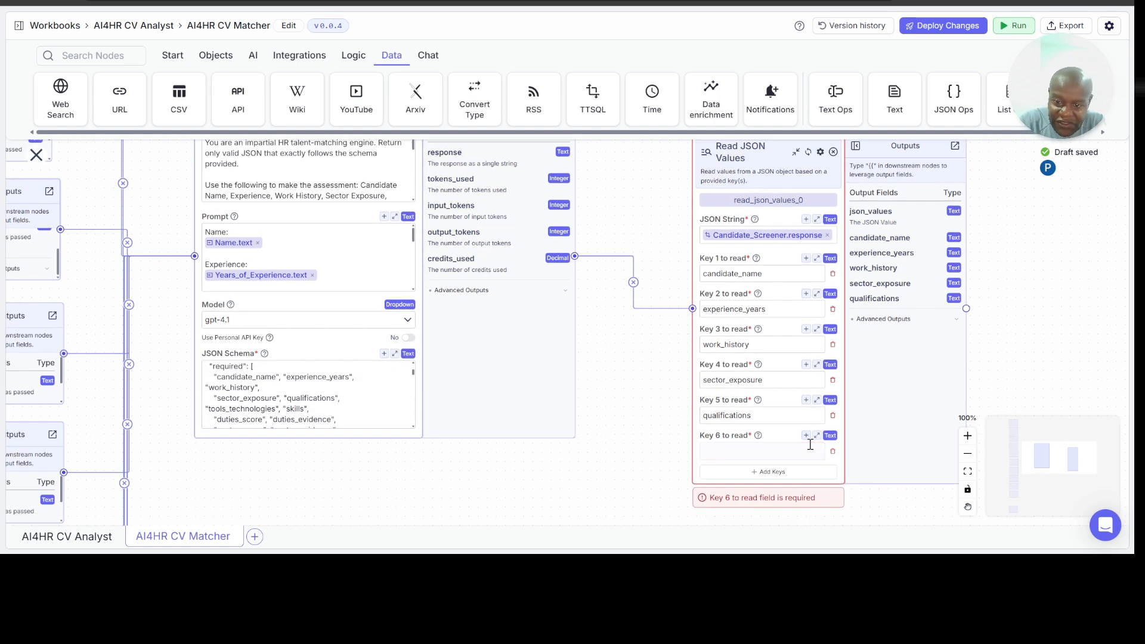
pyautogui.click(746, 455)
pyautogui.write('tools_technologies')
pyautogui.click(760, 473)
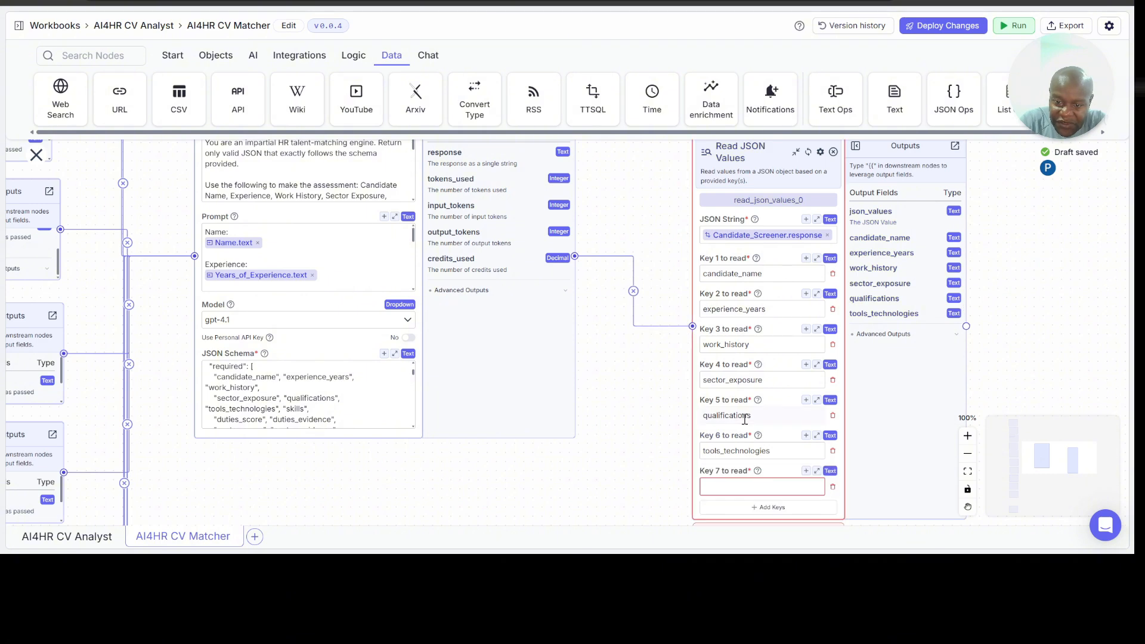
pyautogui.scroll(-1, 288, 391)
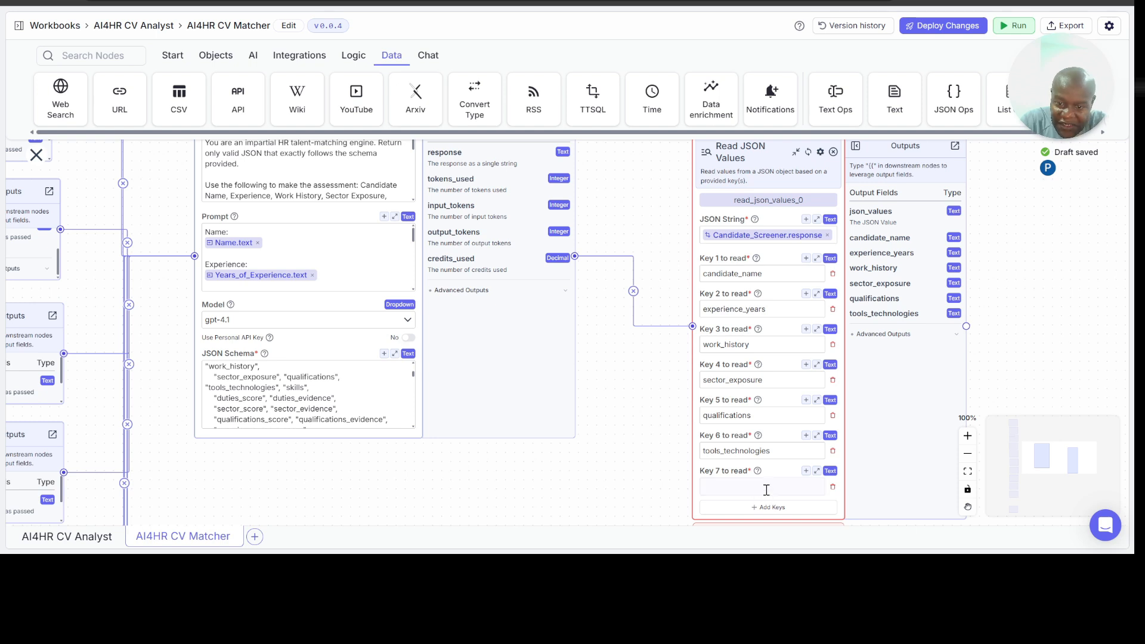
pyautogui.click(767, 490)
pyautogui.write('skills')
# Step: Add an empty eighth key to the Read JSON Values node and move the node higher on the canvas
pyautogui.click(770, 507)
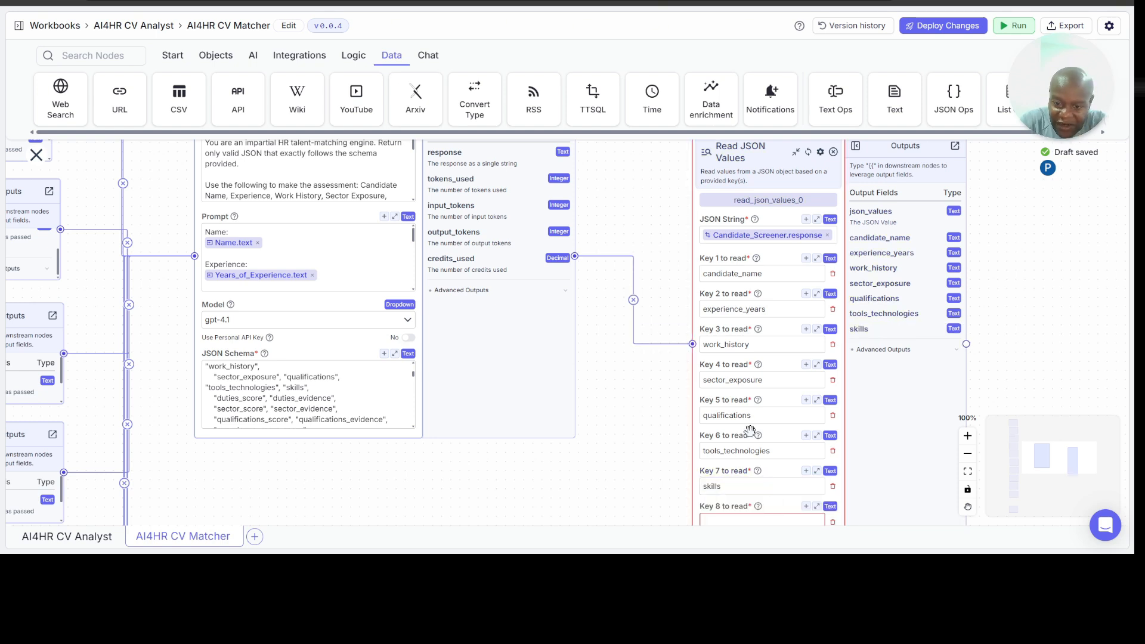
pyautogui.scroll(-1, 757, 433)
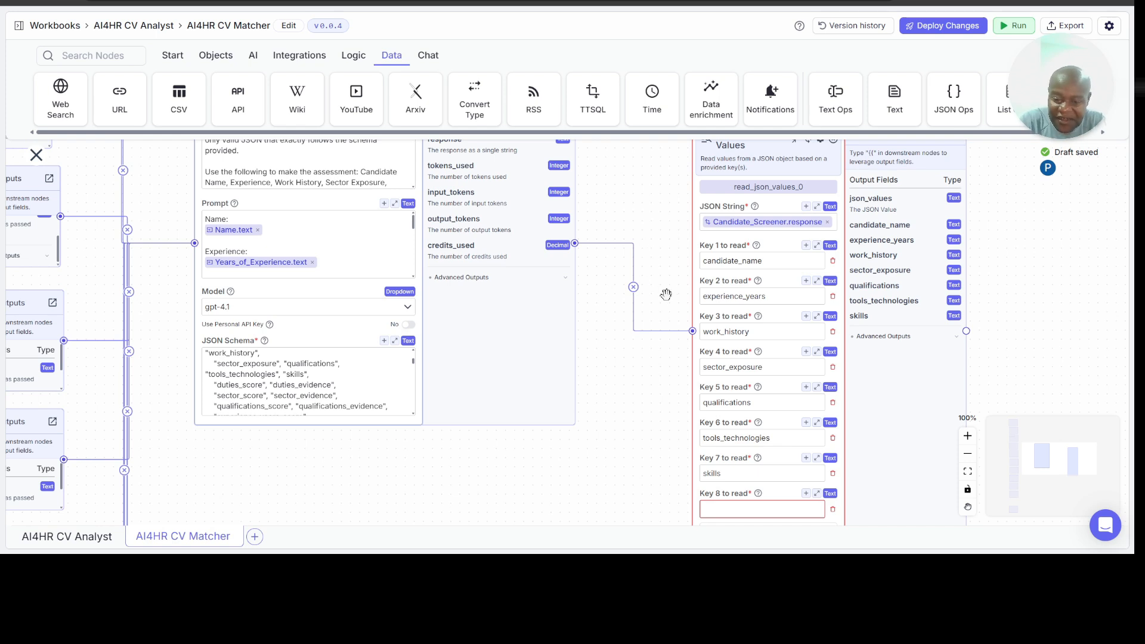
pyautogui.click(742, 510)
pyautogui.scroll(2, 875, 430)
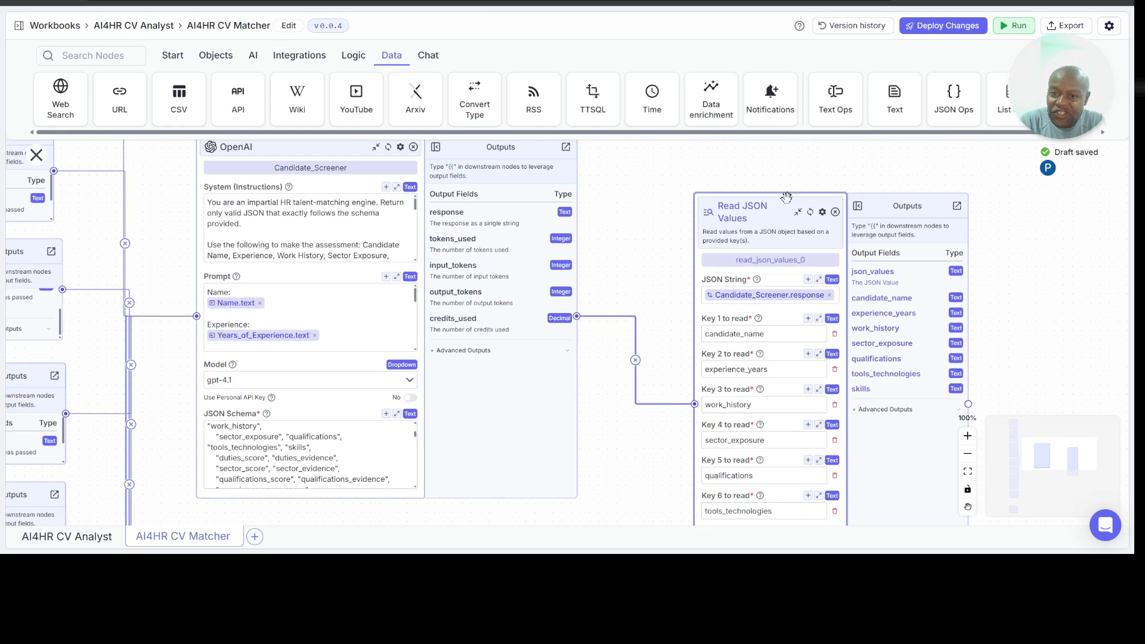
pyautogui.moveTo(774, 209); pyautogui.dragTo(776, 71)
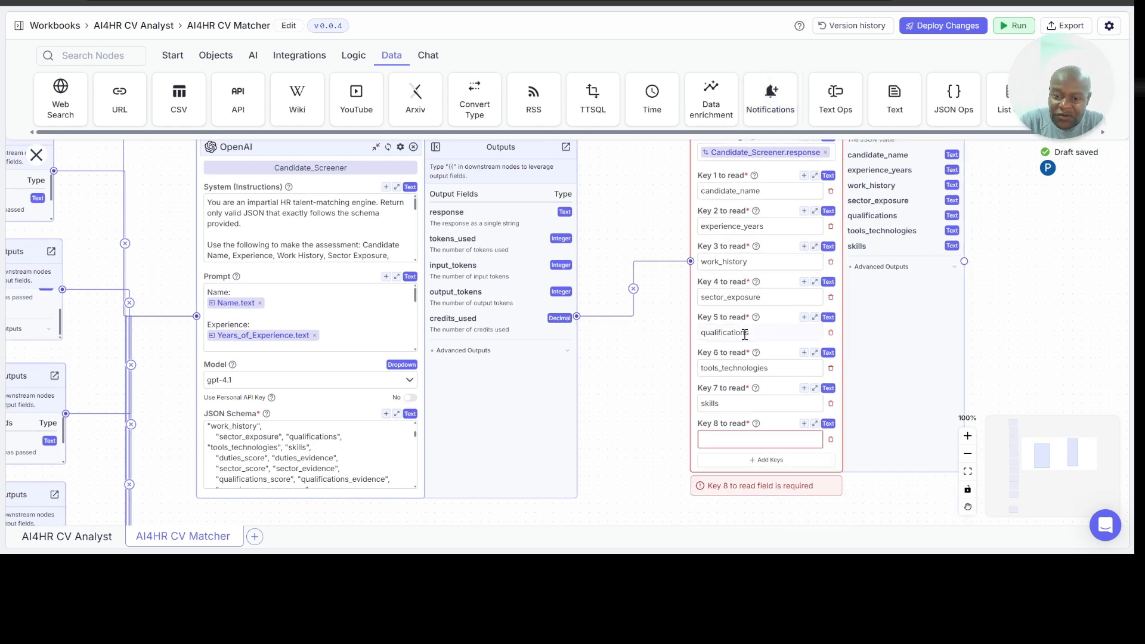
# Step: Set Key 8 of the Read JSON Values node to duties_score and add duties_evidence as Key 9
pyautogui.click(729, 439)
pyautogui.scroll(-1, 304, 447)
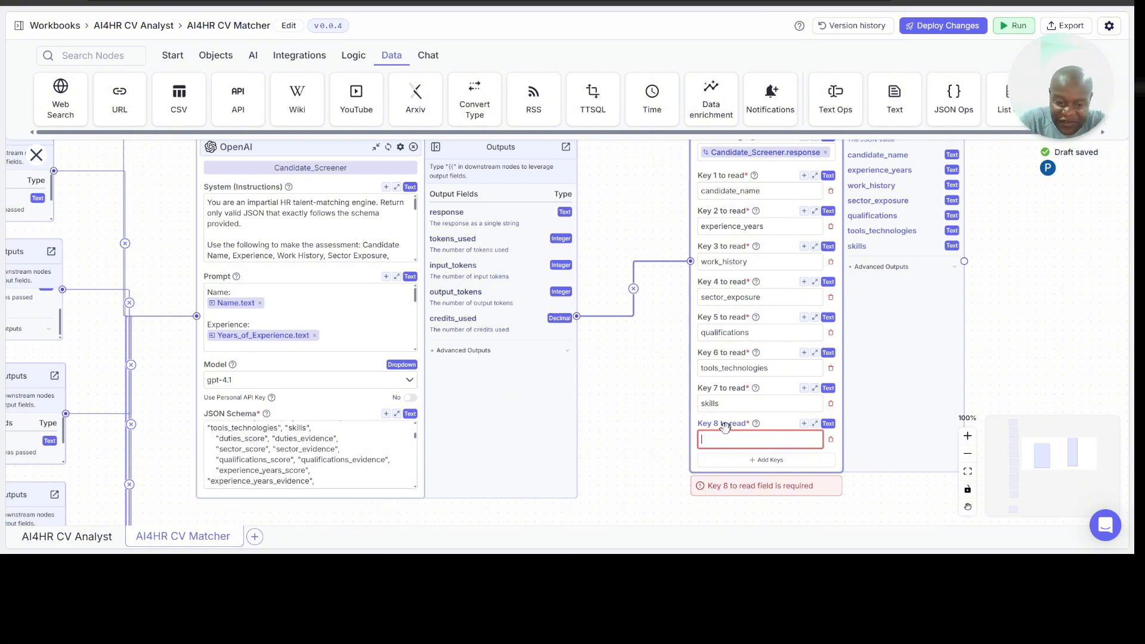
pyautogui.write('duties_score')
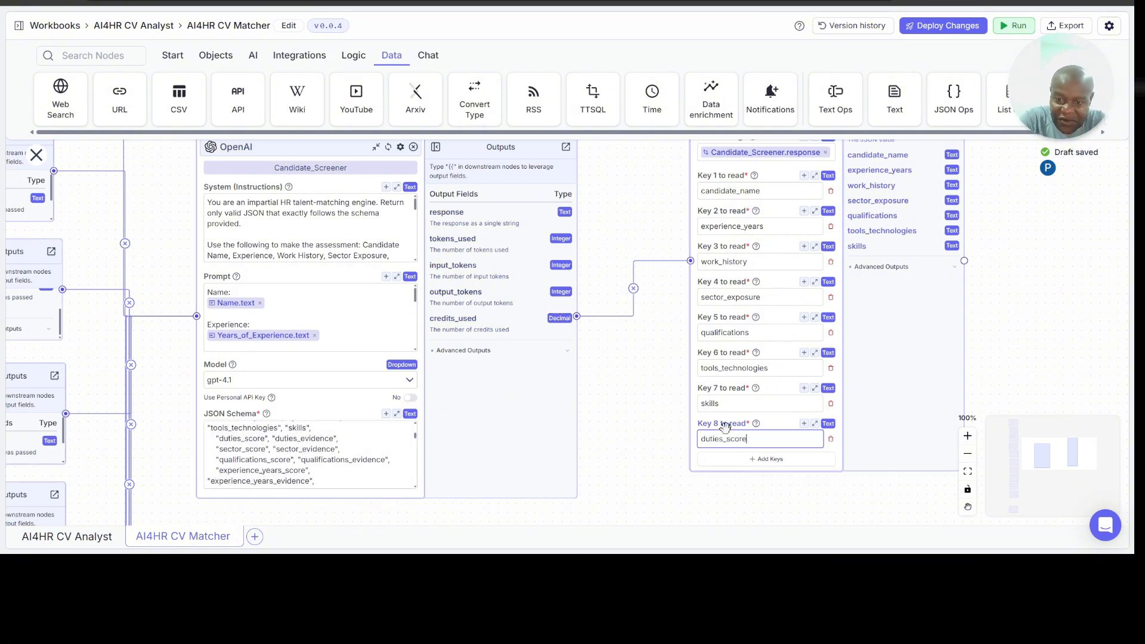
pyautogui.click(723, 459)
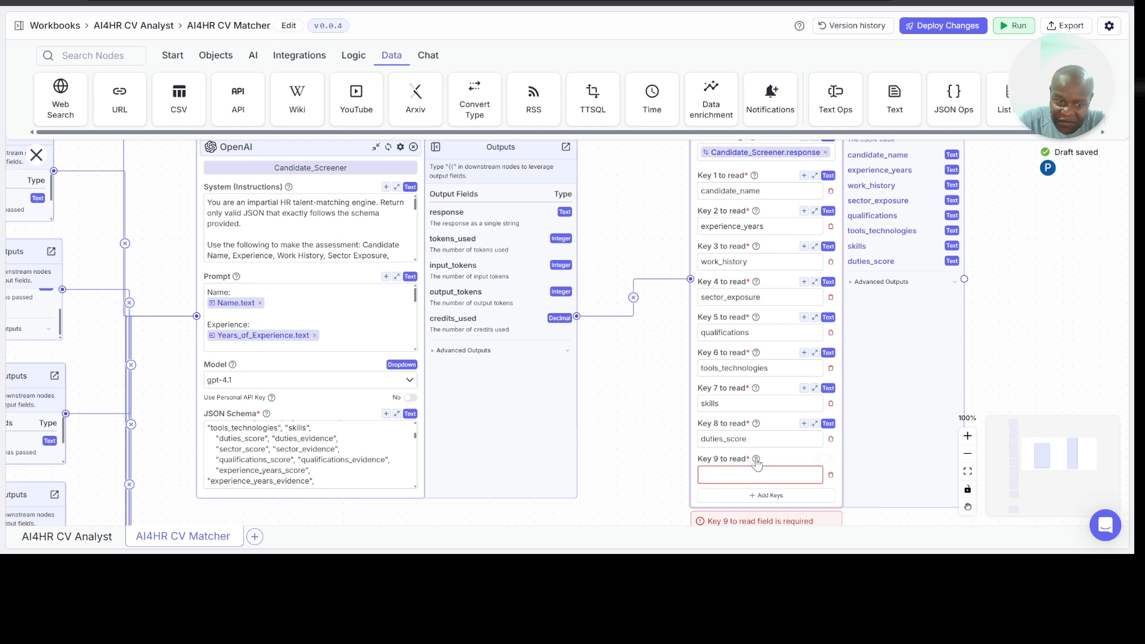
pyautogui.click(721, 474)
pyautogui.write('duties_evidence')
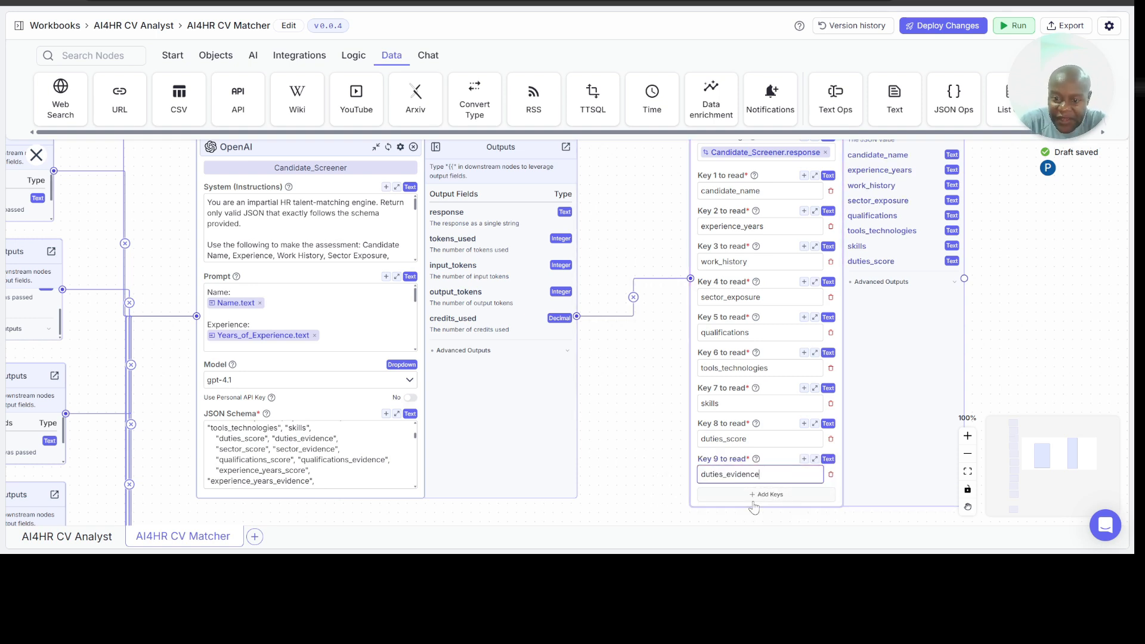
# Step: Add a tenth key to the Read JSON Values node and set it to sector_score
pyautogui.click(755, 495)
pyautogui.click(721, 509)
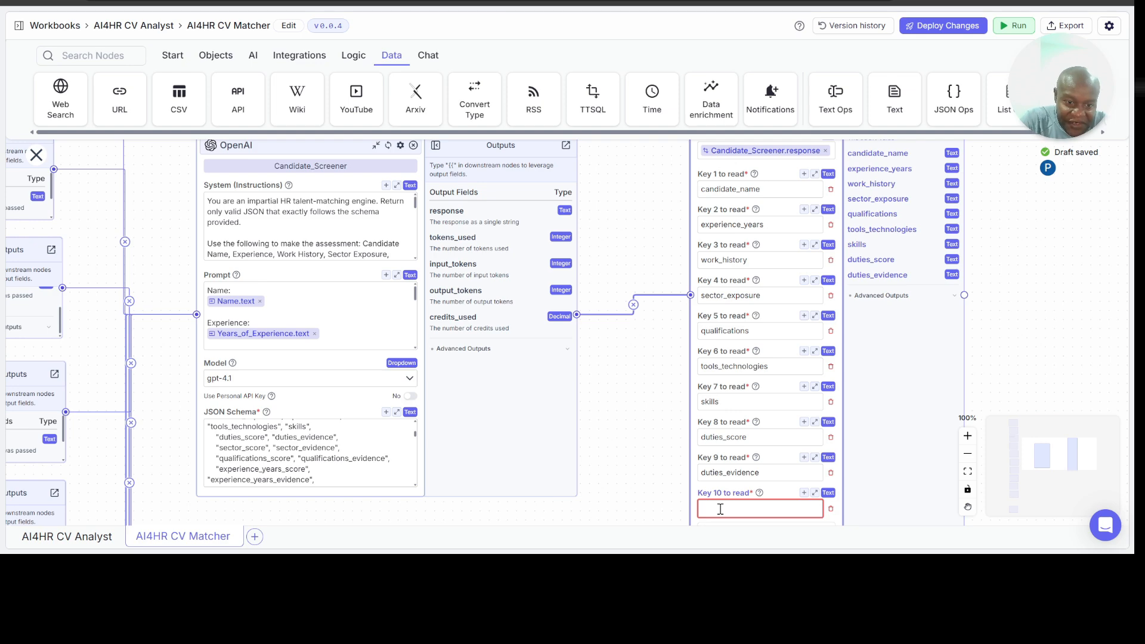
pyautogui.write('sector_score')
pyautogui.scroll(-3, 721, 509)
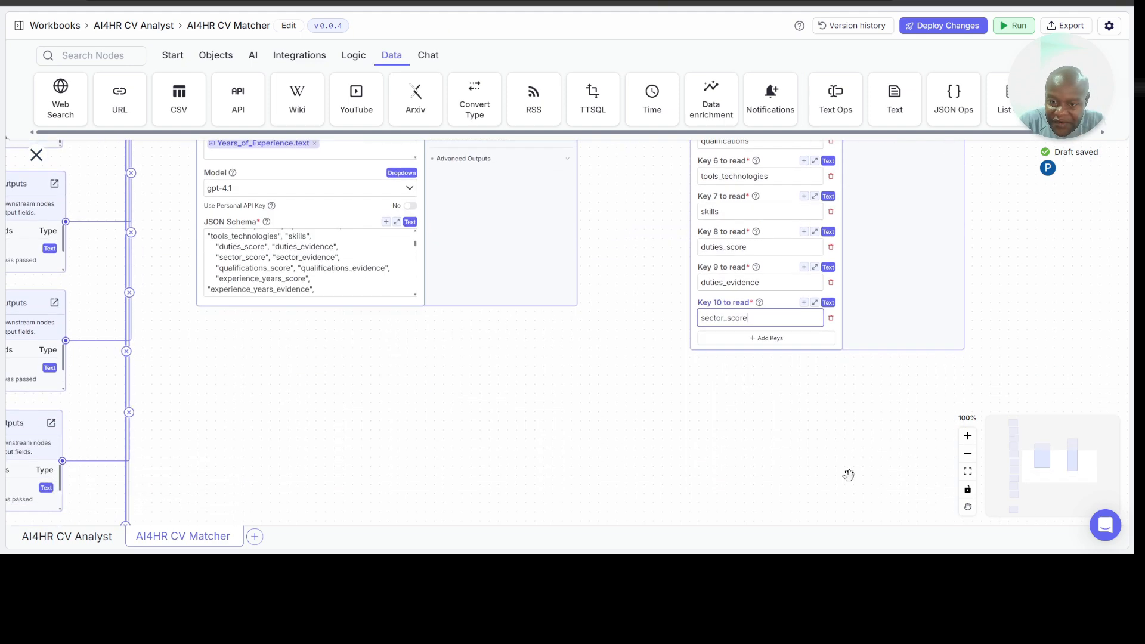
# Step: Add sector_evidence as Key 11 and qualifications_score as Key 12 to the Read JSON Values node
pyautogui.click(759, 340)
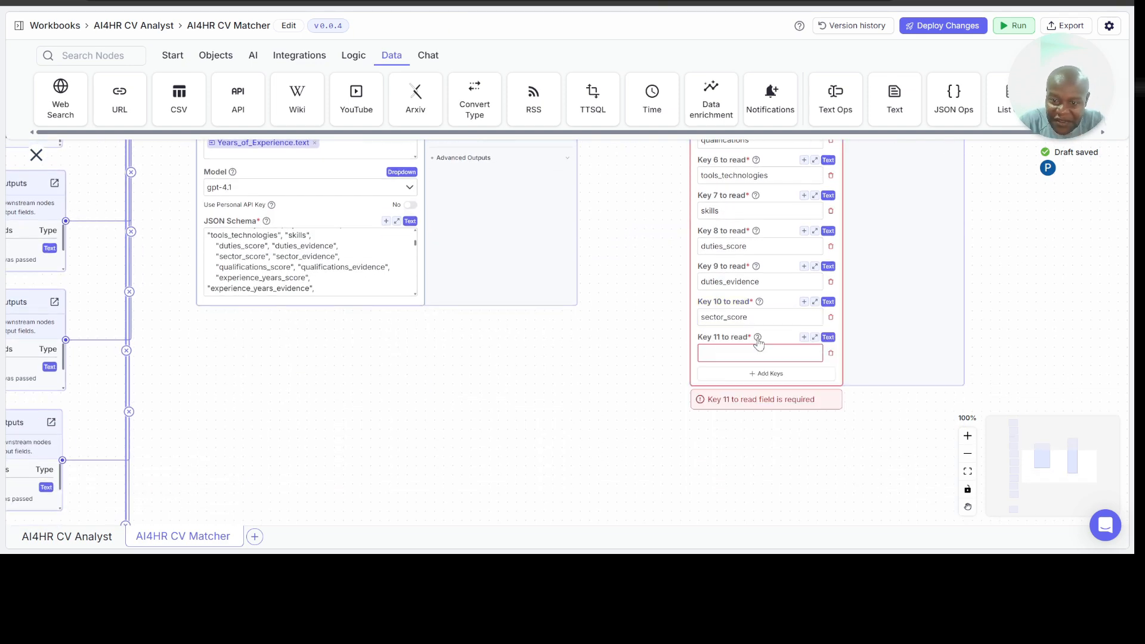
pyautogui.moveTo(554, 376)
pyautogui.mouseDown()
pyautogui.moveTo(744, 374)
pyautogui.moveTo(572, 371)
pyautogui.mouseUp()
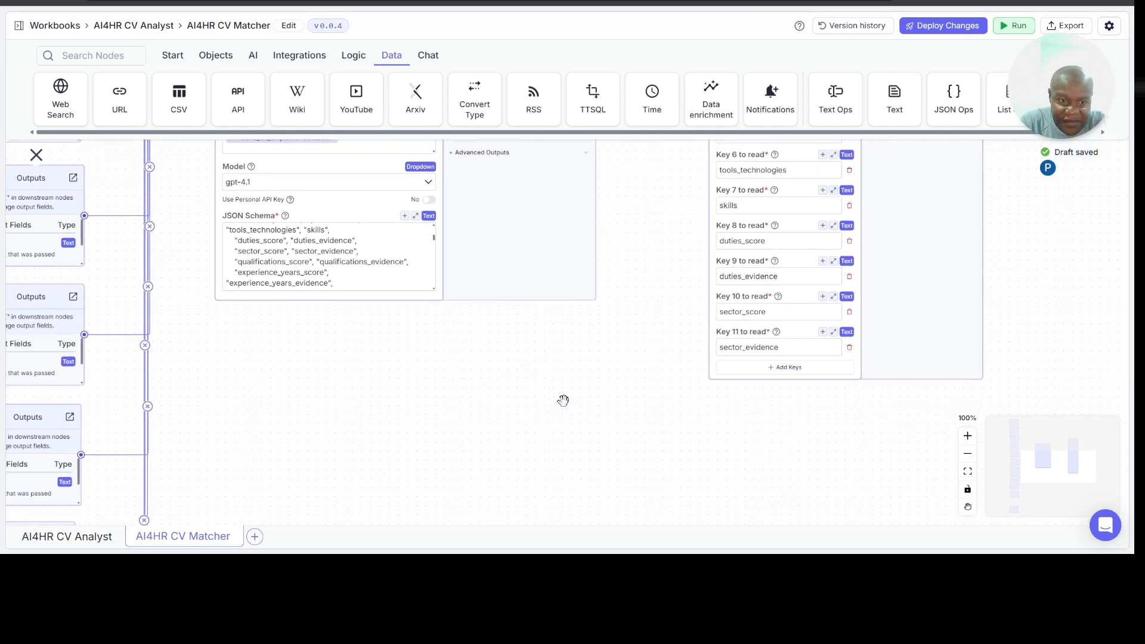
pyautogui.click(788, 368)
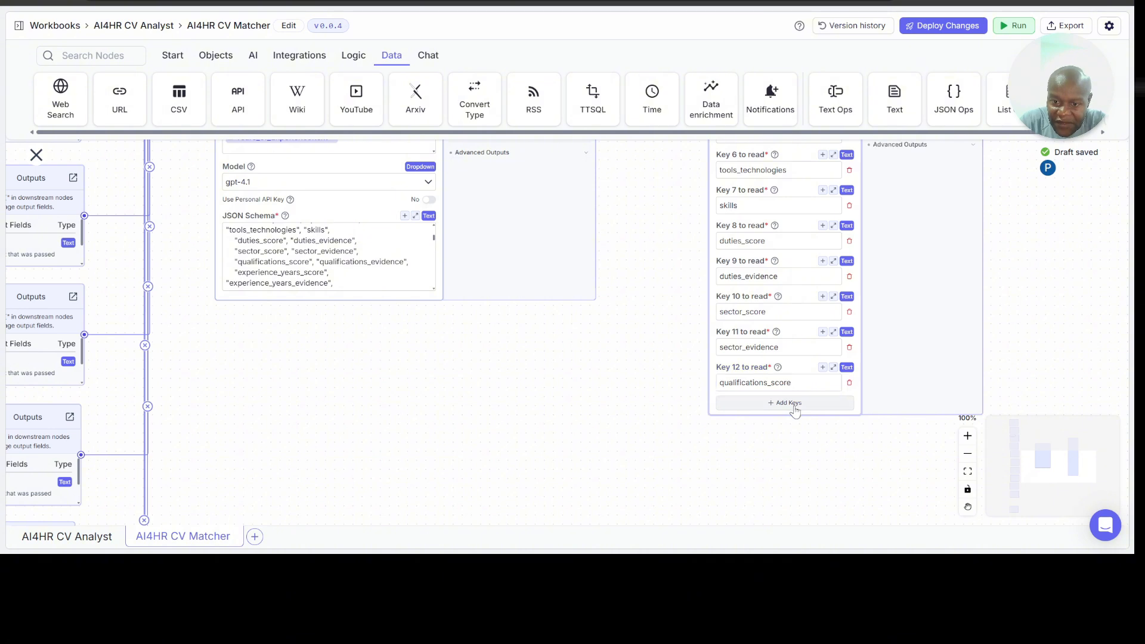
# Step: Add qualifications_evidence as Key 13 and experience_years_score as Key 14 to the Read JSON Values node
pyautogui.click(756, 403)
pyautogui.click(753, 417)
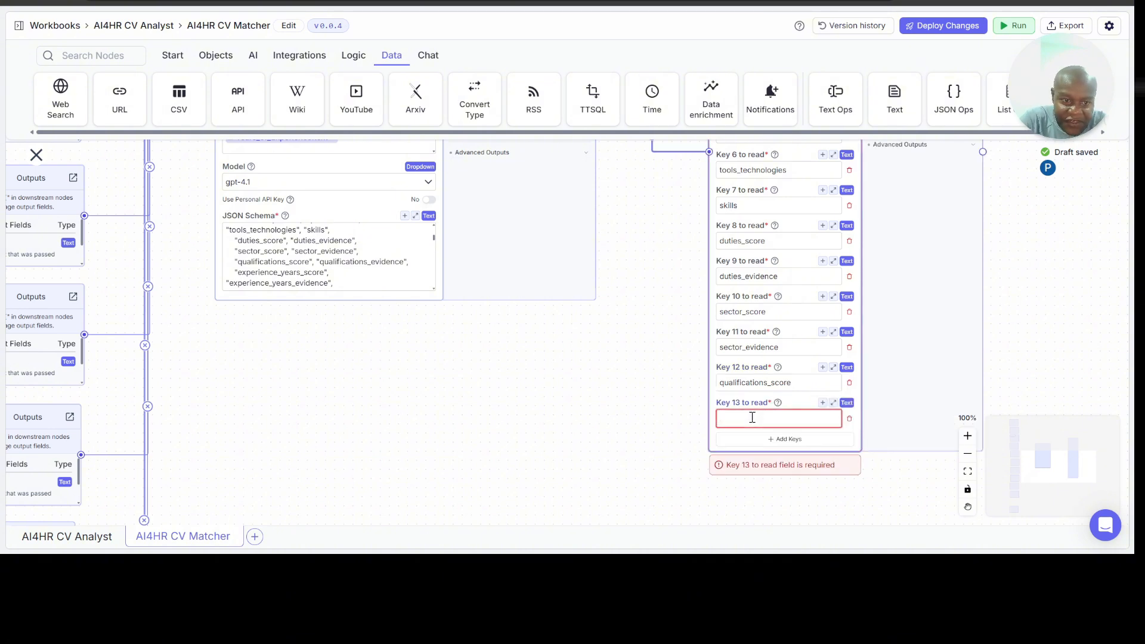
pyautogui.write('qualifications_evidence')
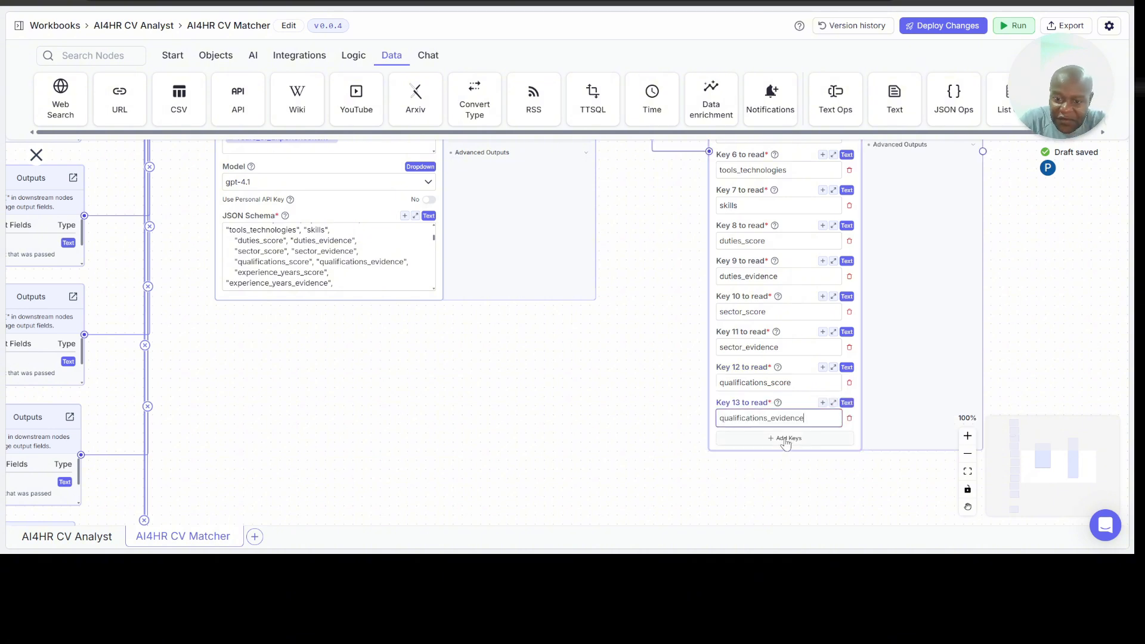
pyautogui.click(789, 439)
pyautogui.click(737, 458)
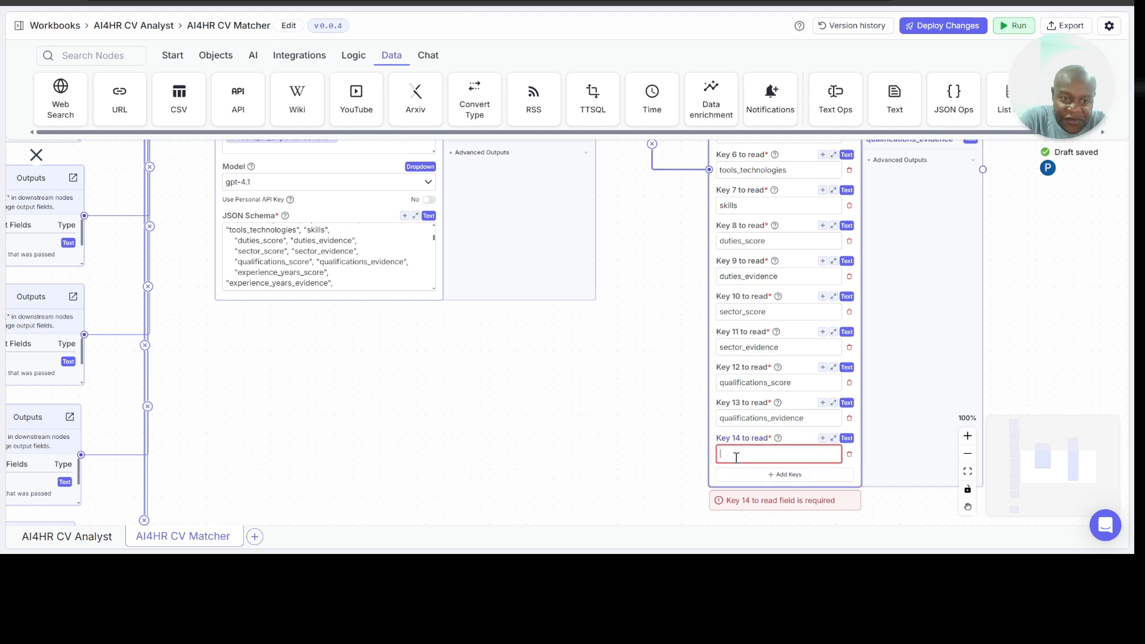
pyautogui.write('experience_years_score')
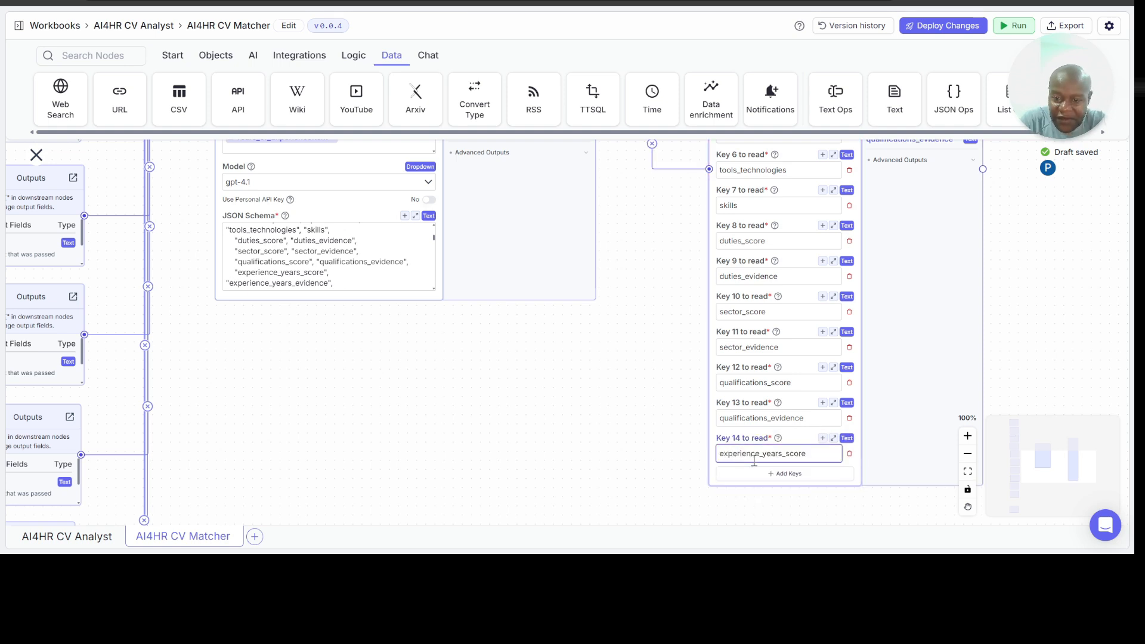
# Step: Add experience_years_evidence as Key 15 to the Read JSON Values node and move the node higher on the canvas
pyautogui.click(776, 475)
pyautogui.click(737, 493)
pyautogui.write('experience_years_evidence')
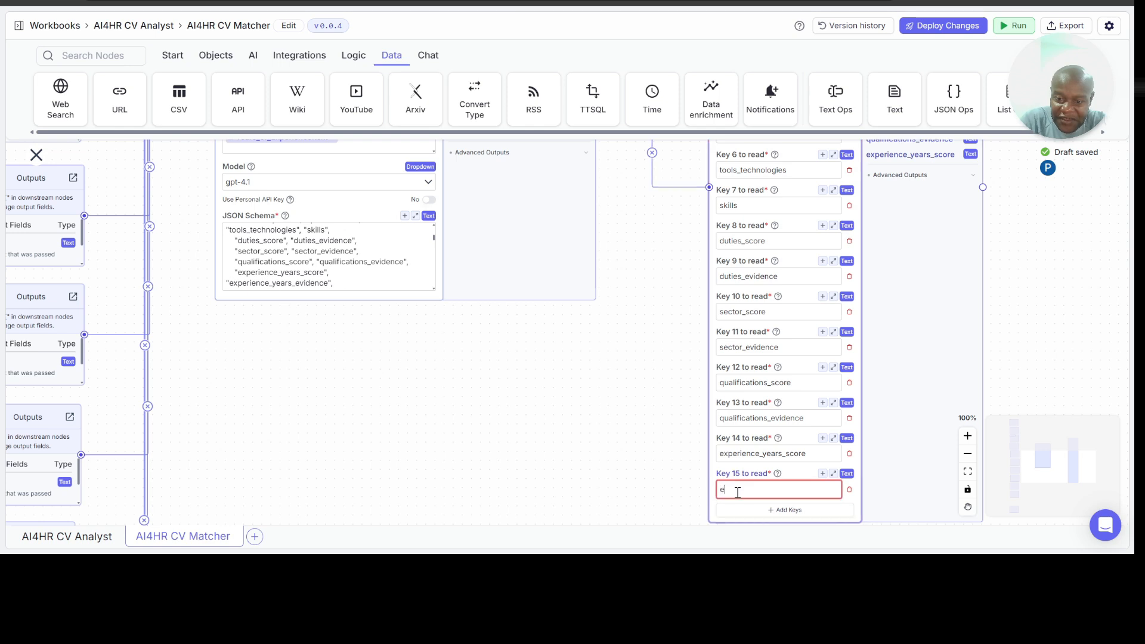
pyautogui.click(822, 446)
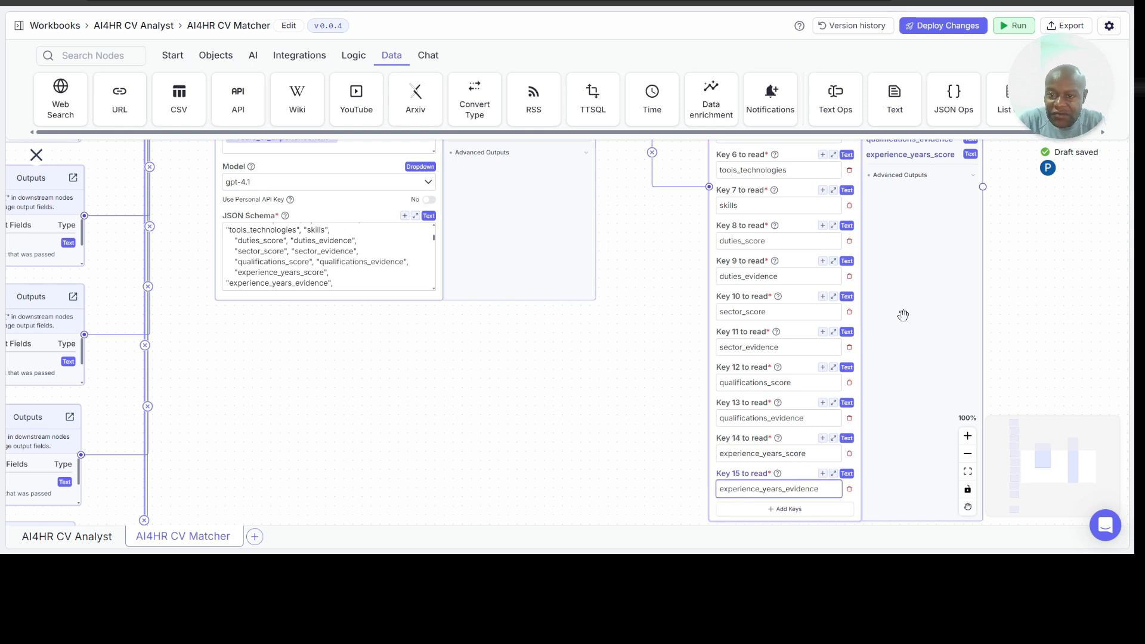
pyautogui.scroll(-2, 907, 238)
pyautogui.scroll(-3, 907, 207)
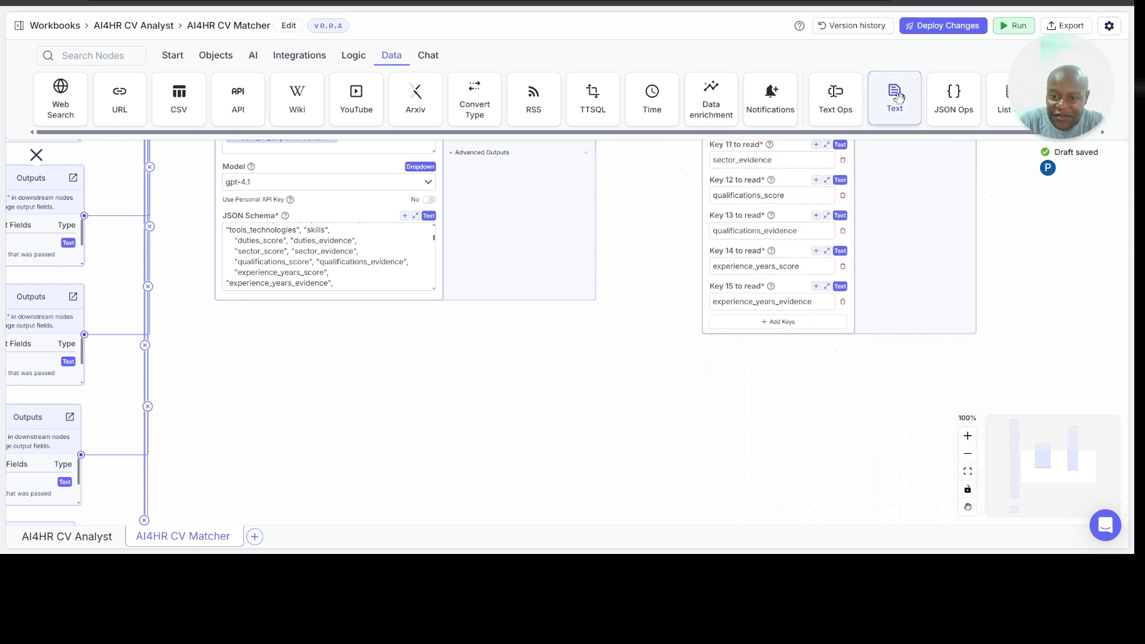
# Step: Add a sixteenth key to the Read JSON Values node and set it to tools_score from the JSON schema
pyautogui.click(776, 323)
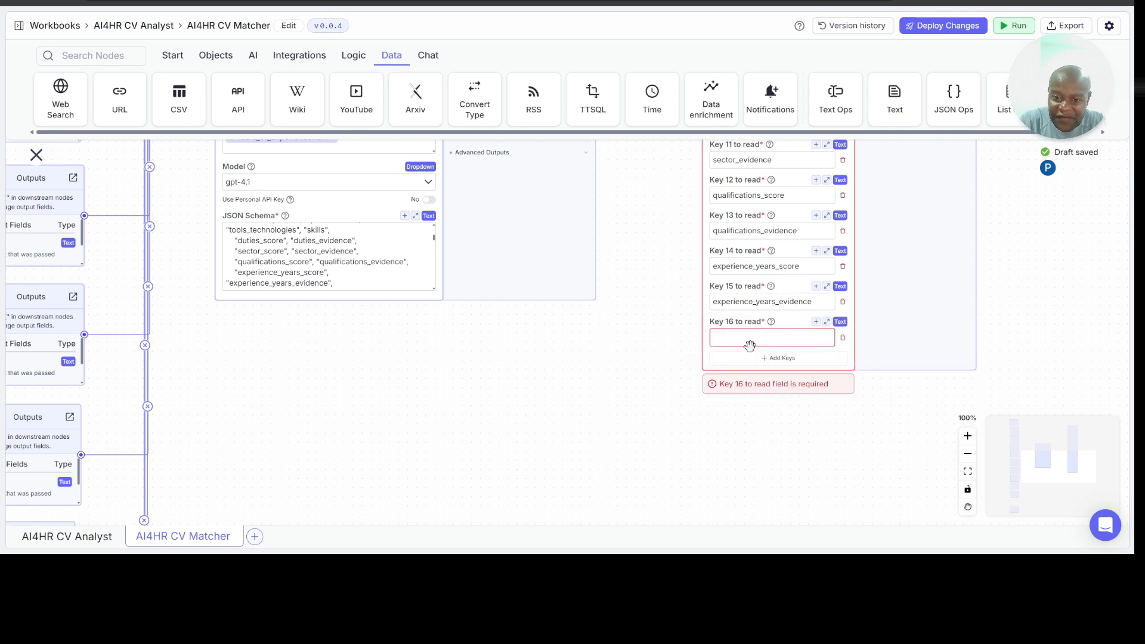
pyautogui.click(761, 338)
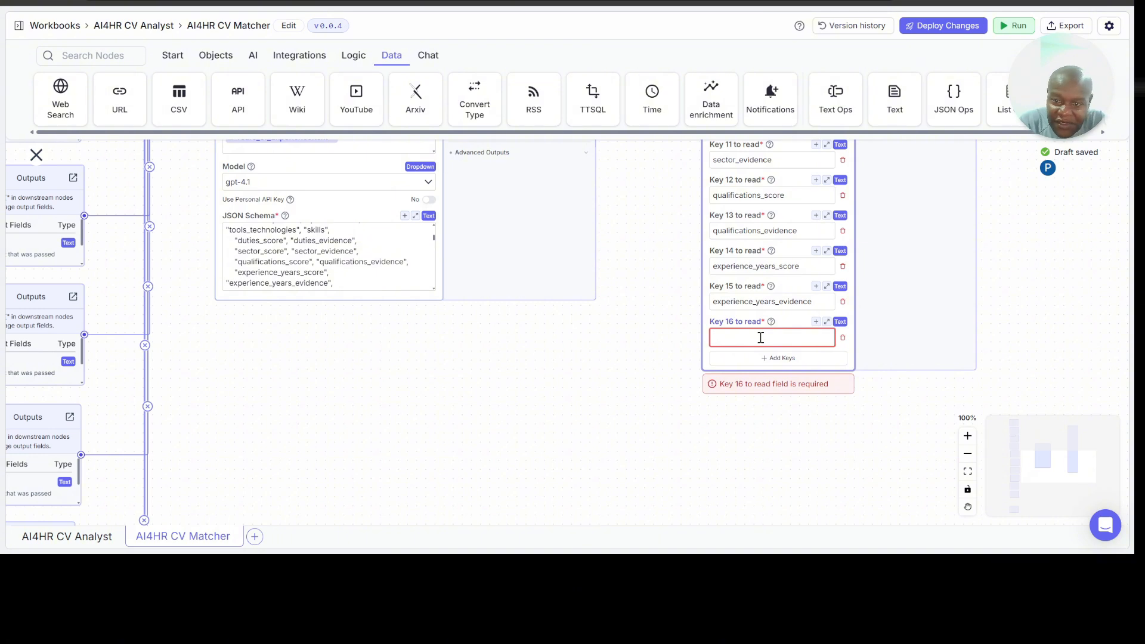
pyautogui.scroll(-1, 360, 270)
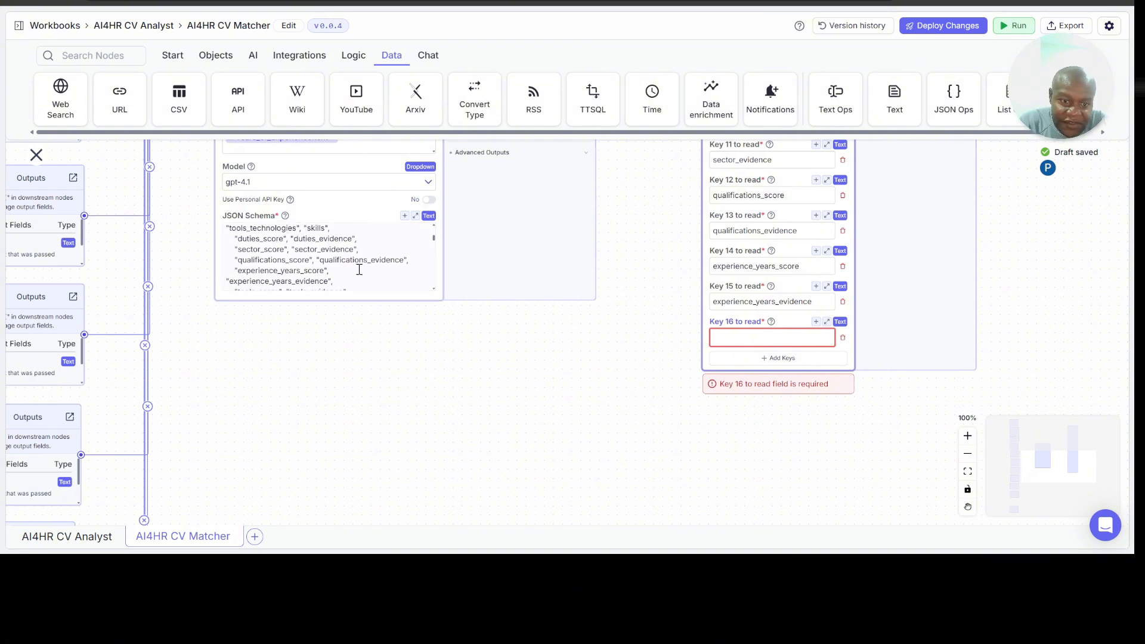
pyautogui.scroll(-4, 360, 270)
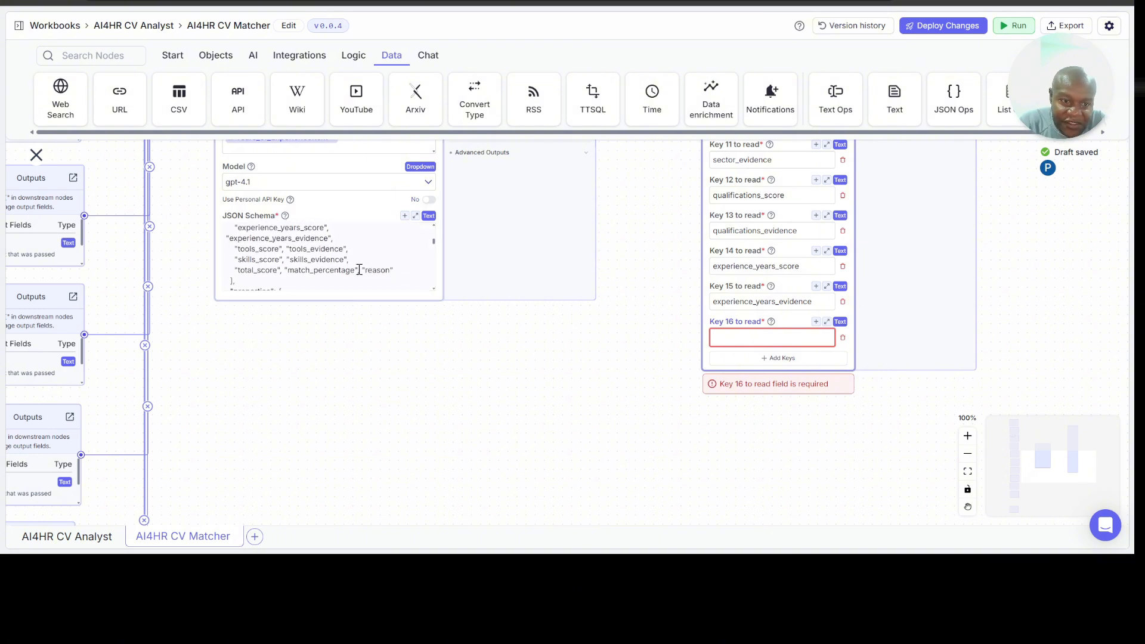
pyautogui.scroll(-1, 359, 270)
pyautogui.scroll(-1, 359, 270)
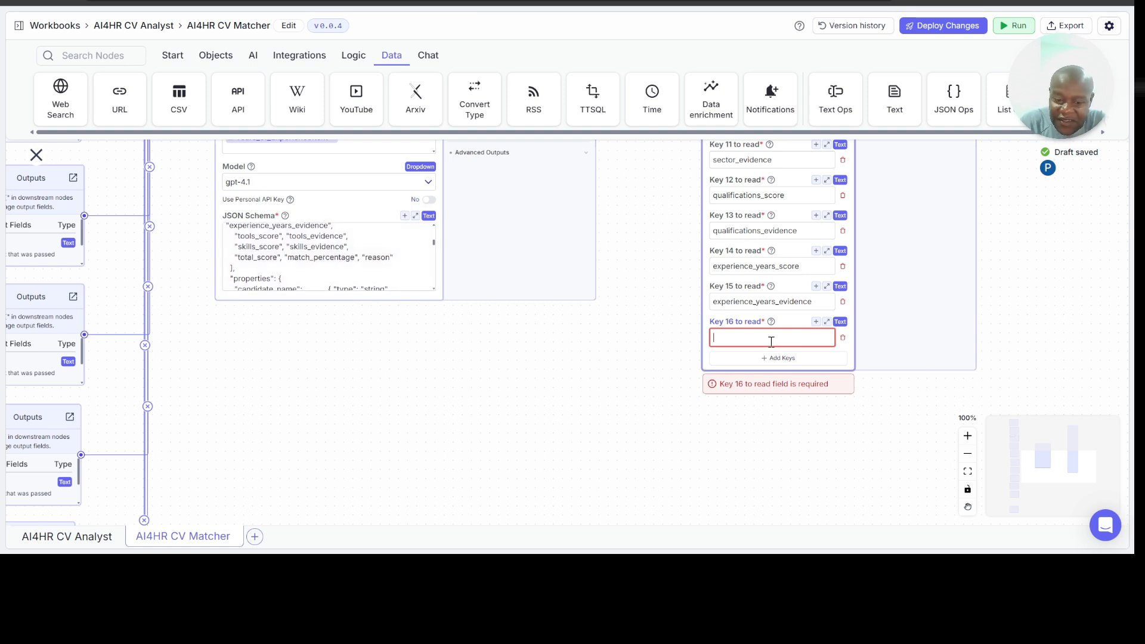
pyautogui.write('tools_score')
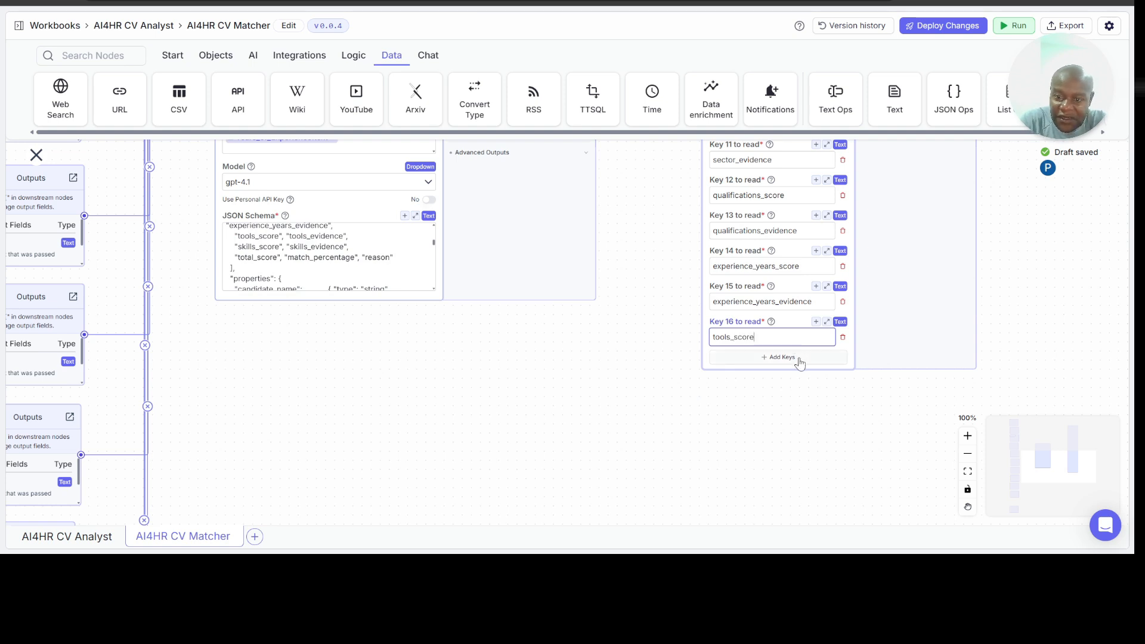
# Step: Add tools_evidence as Key 17 and skills_score as Key 18 to the Read JSON Values node
pyautogui.click(798, 358)
pyautogui.moveTo(768, 364)
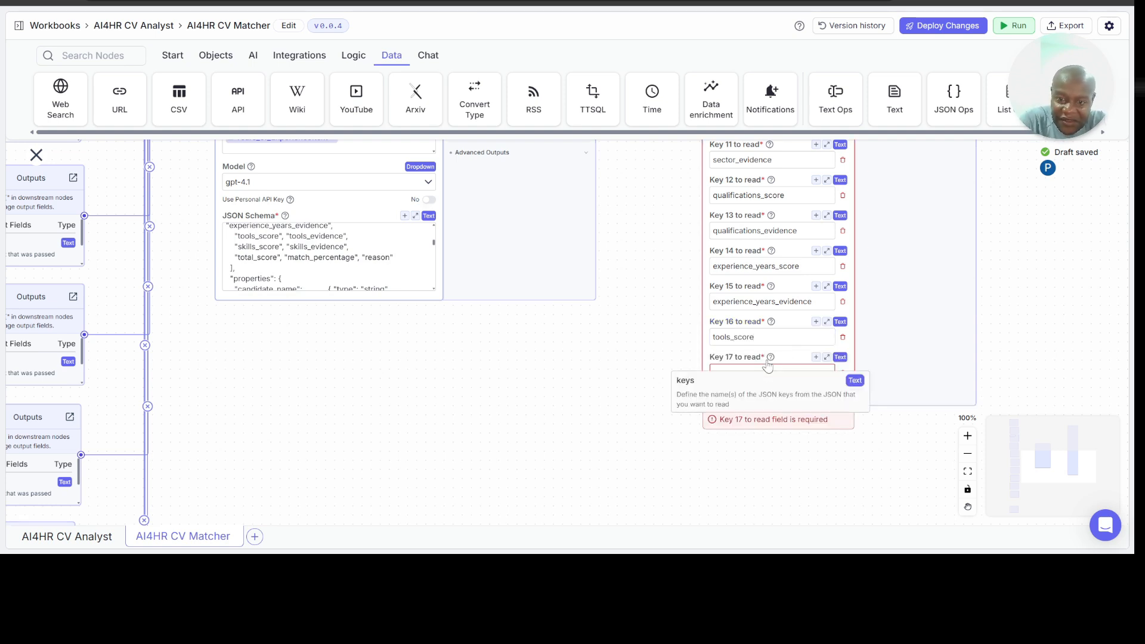
pyautogui.click(768, 371)
pyautogui.write('tools_evidence')
pyautogui.click(766, 393)
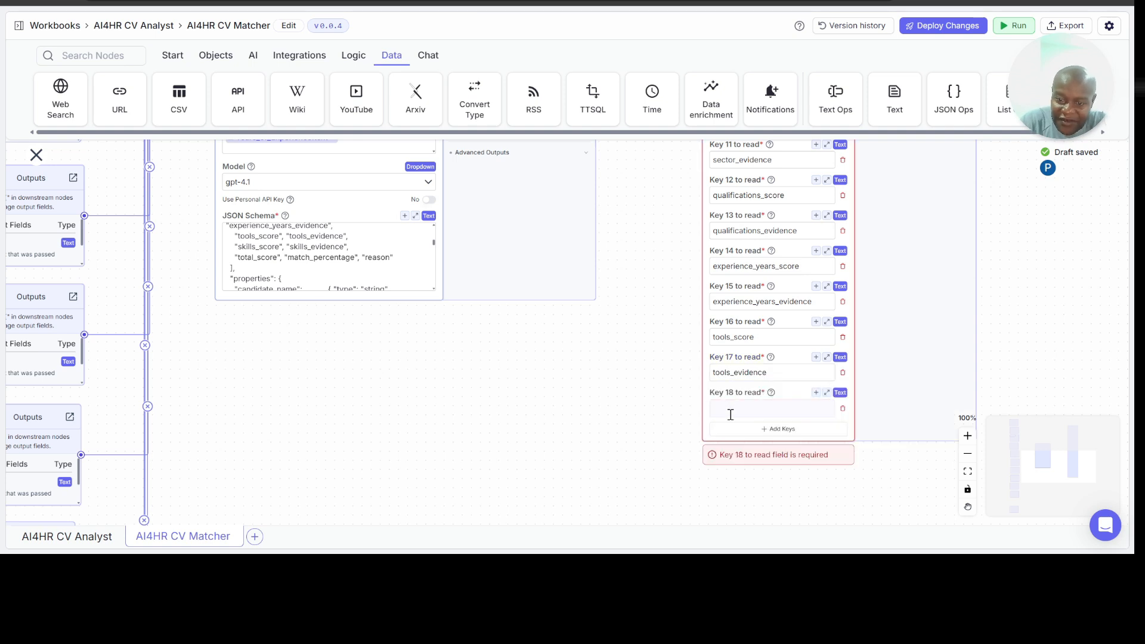
pyautogui.click(743, 408)
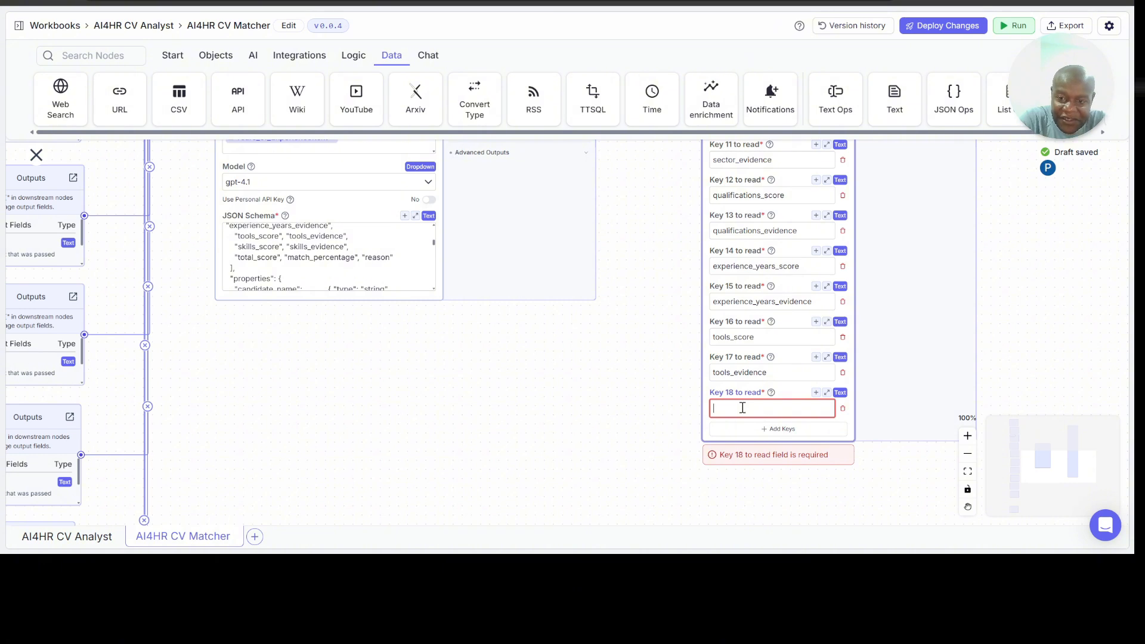
pyautogui.write('skills_')
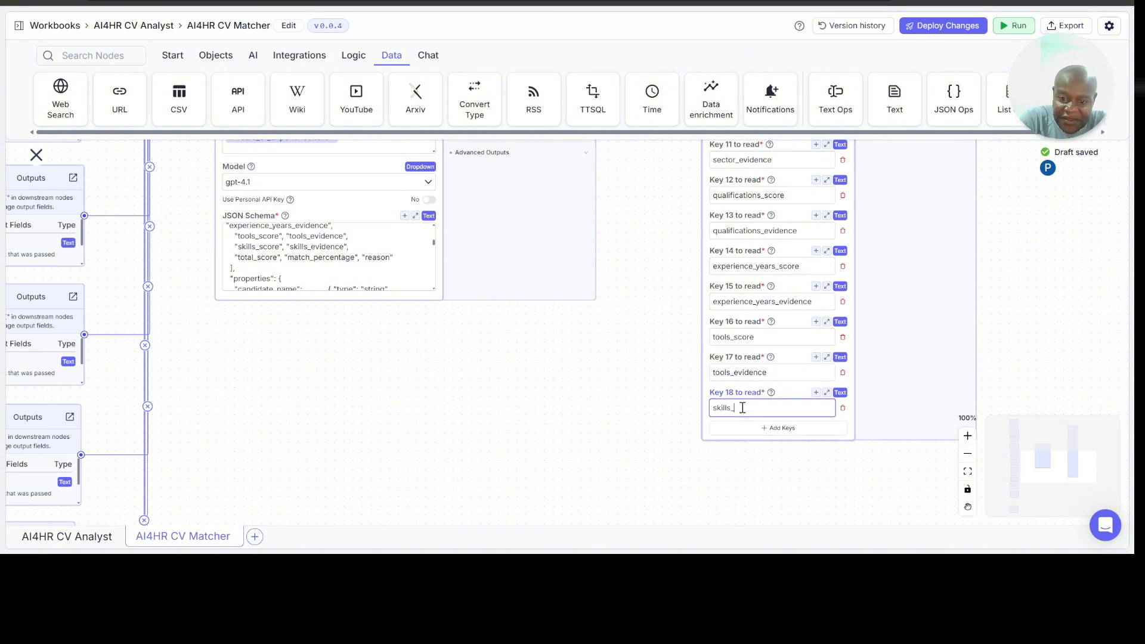
pyautogui.write('score')
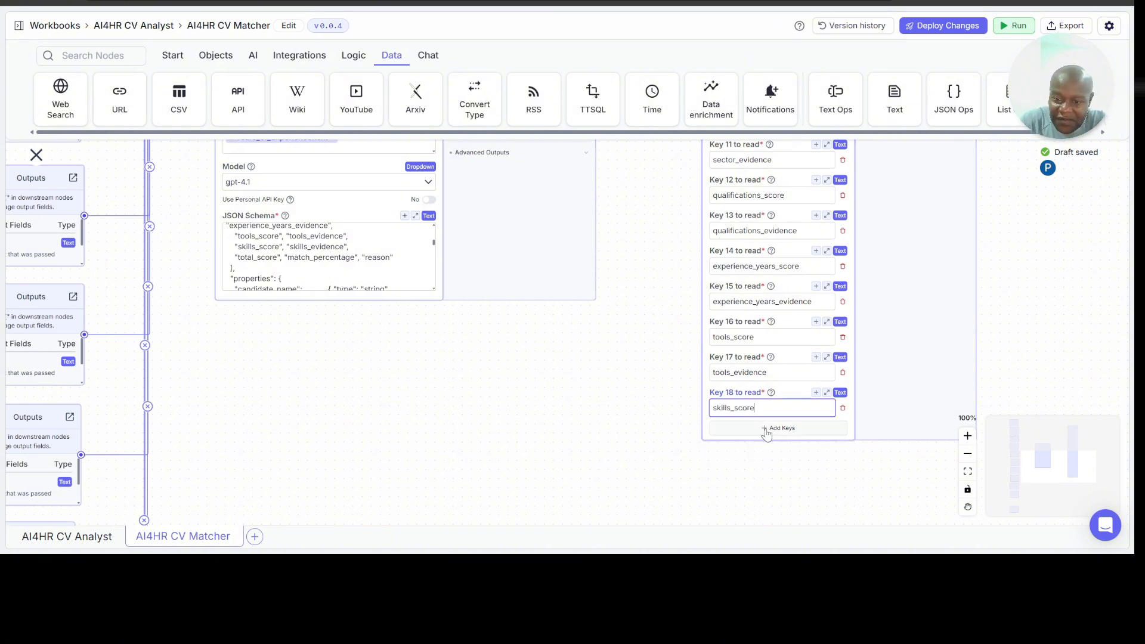
# Step: Add a nineteenth key to the Read JSON Values node and set it to skills_evidence
pyautogui.click(764, 428)
pyautogui.click(743, 443)
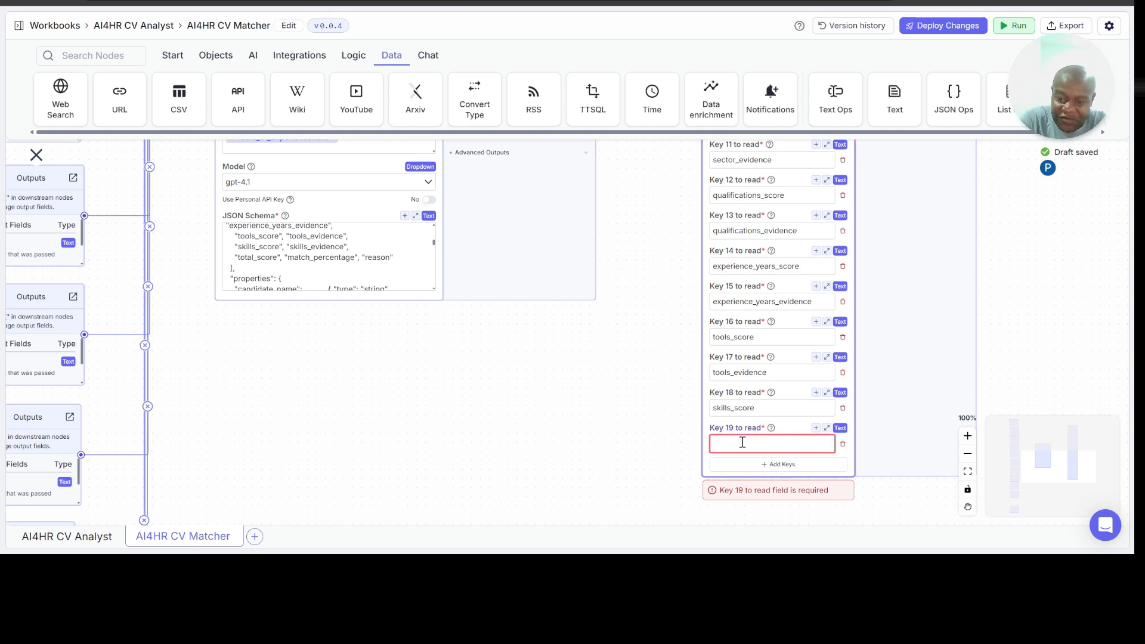
pyautogui.write('skills_e')
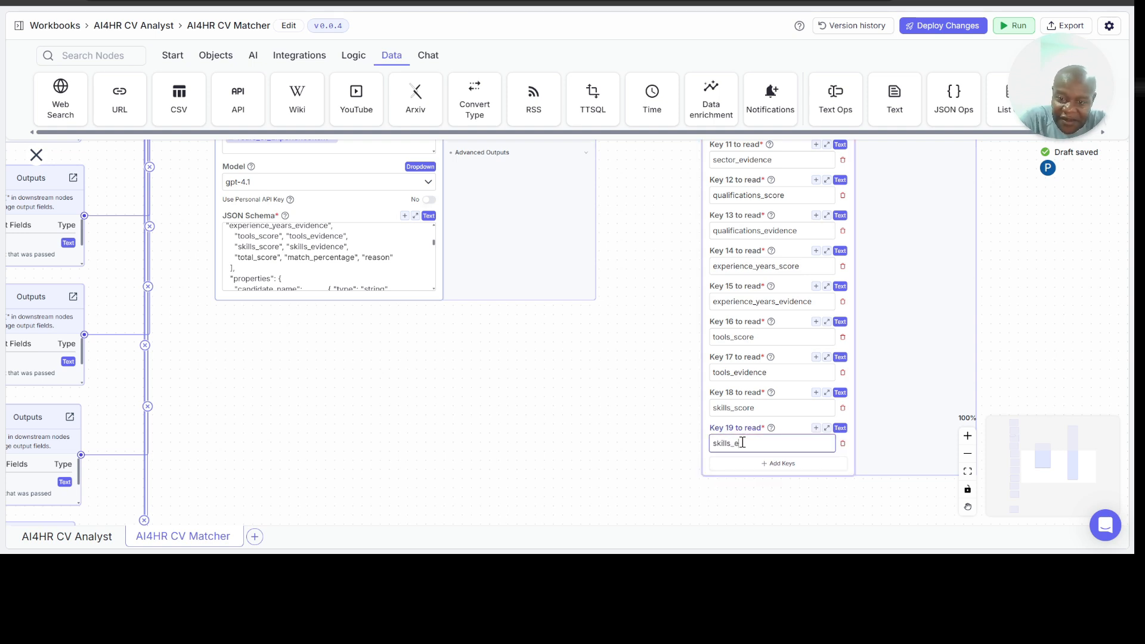
pyautogui.write('vidence')
# Step: Add a twentieth key to the Read JSON Values node and set it to total_score
pyautogui.click(767, 466)
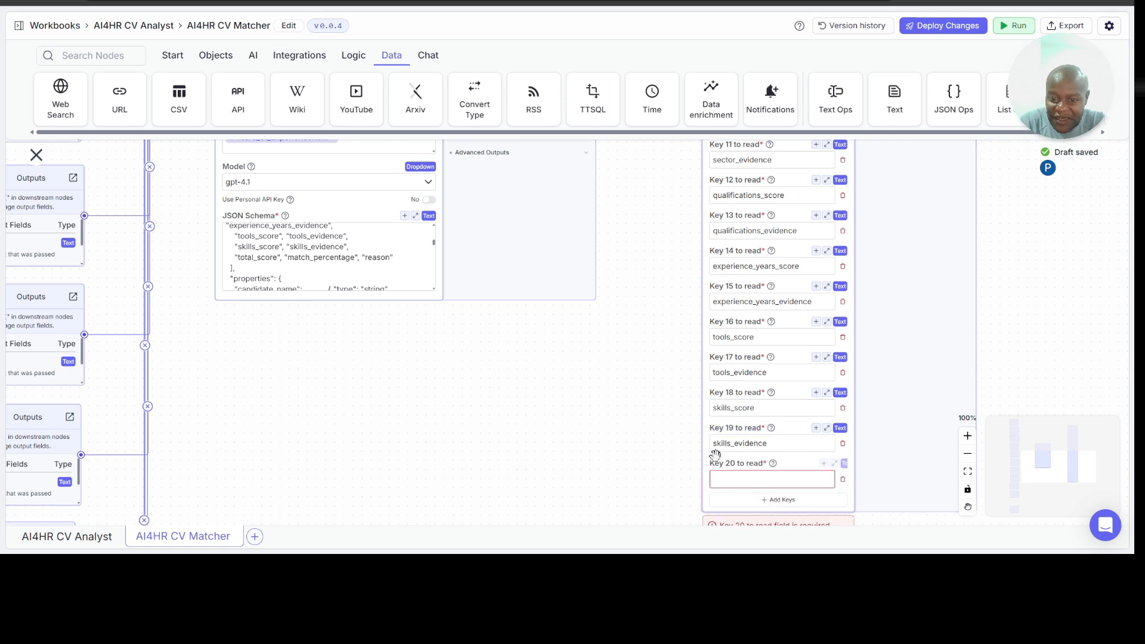
pyautogui.scroll(-1, 627, 427)
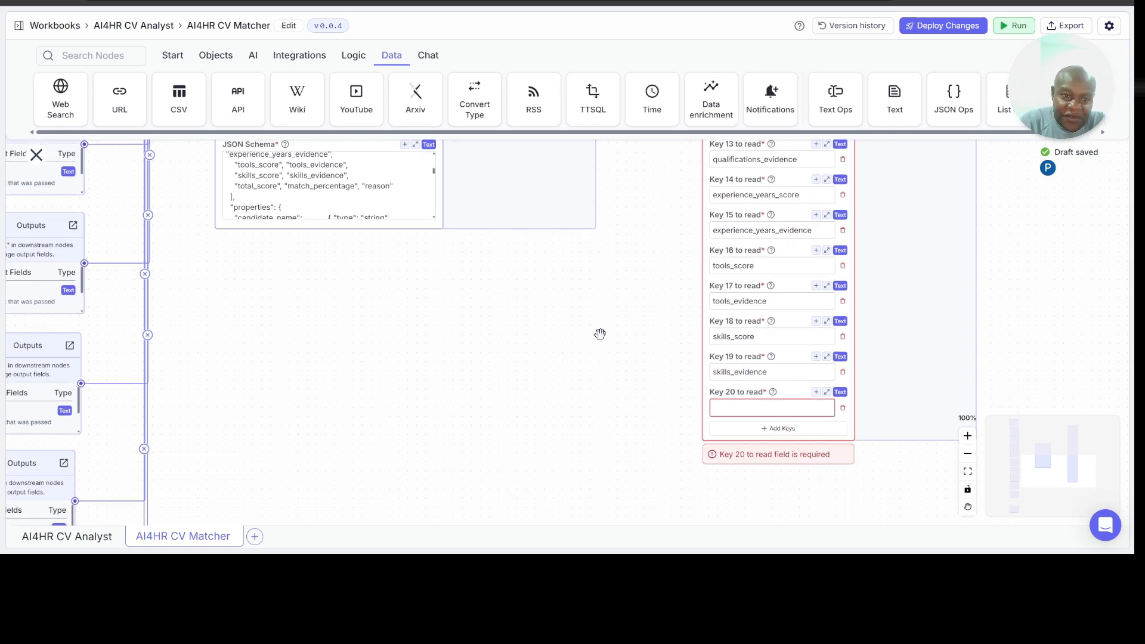
pyautogui.click(771, 409)
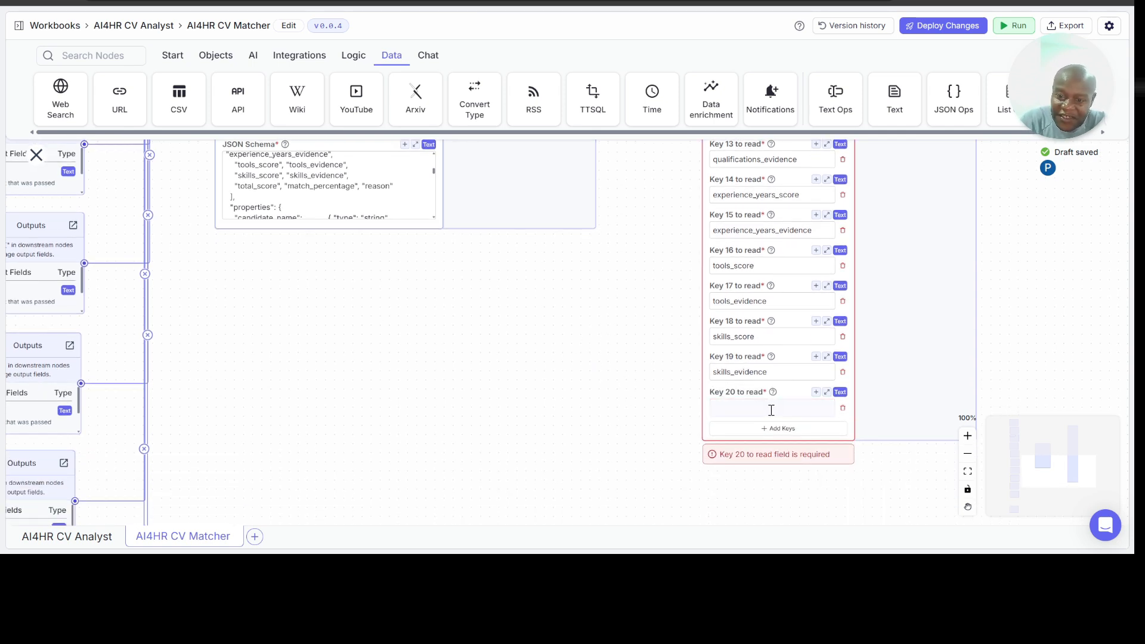
pyautogui.click(771, 410)
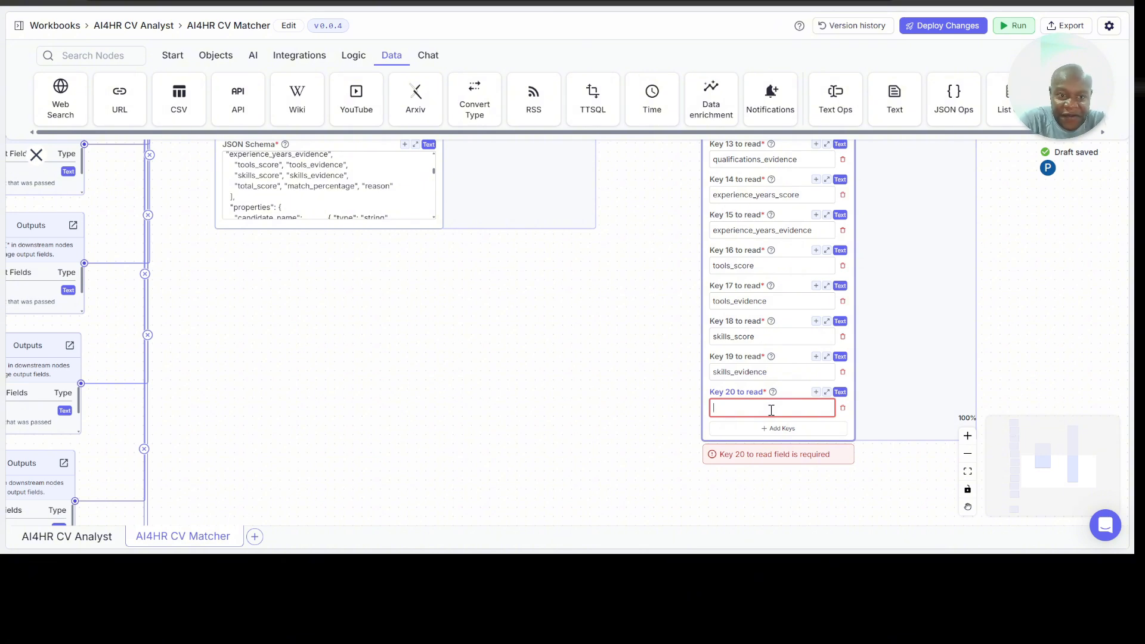
pyautogui.write('total')
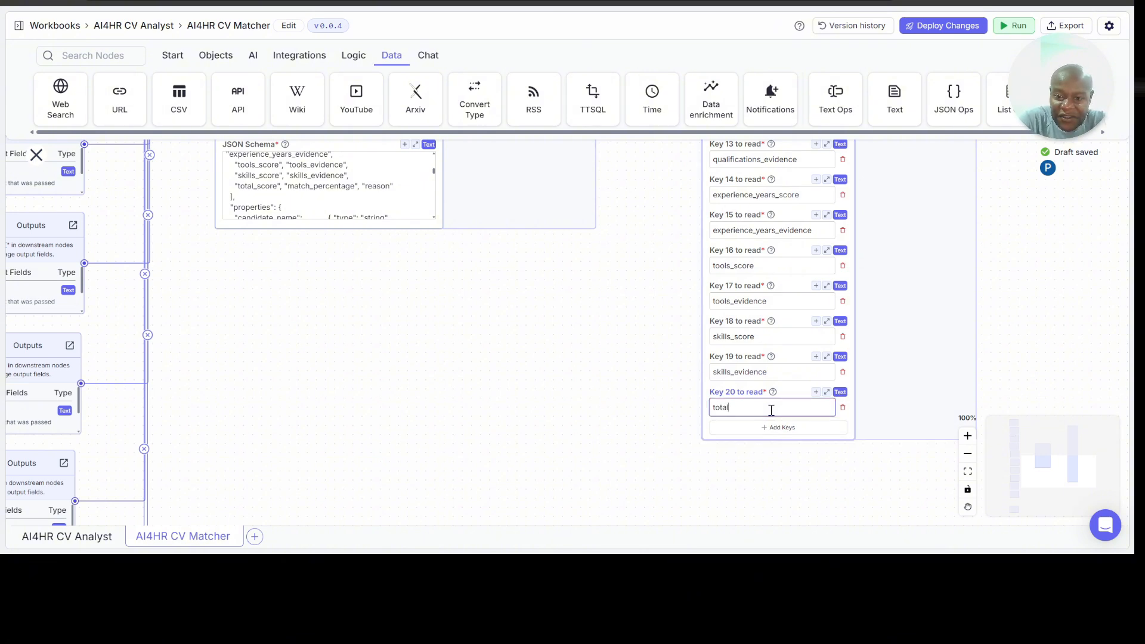
pyautogui.write('_score')
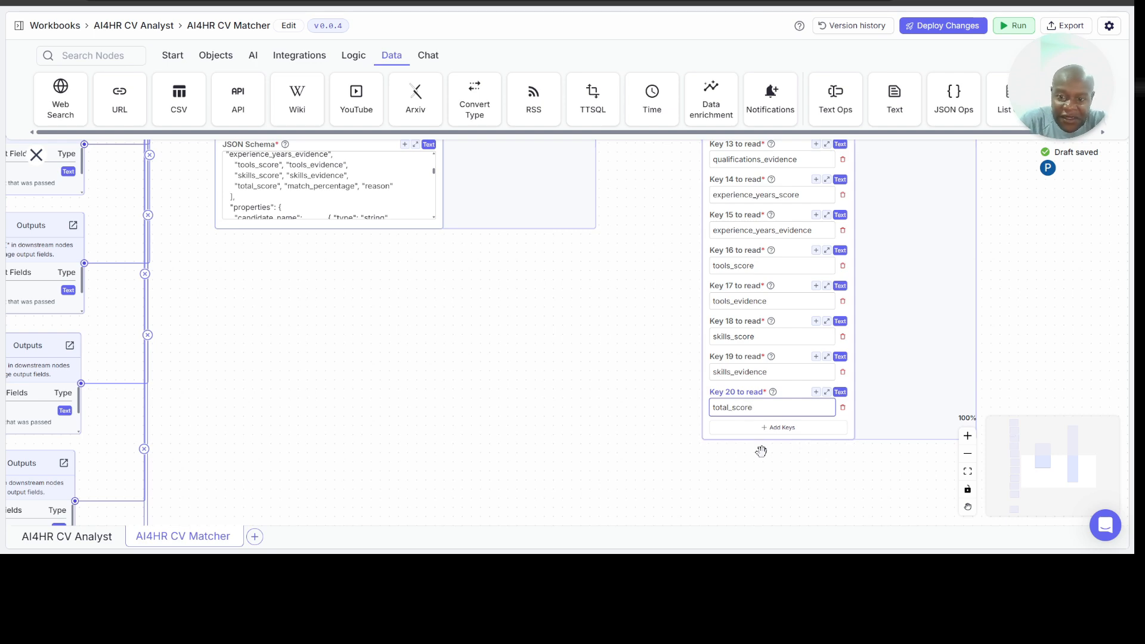
# Step: Add match_percentage as Key 21 and reason as Key 22 to the Read JSON Values node
pyautogui.click(789, 428)
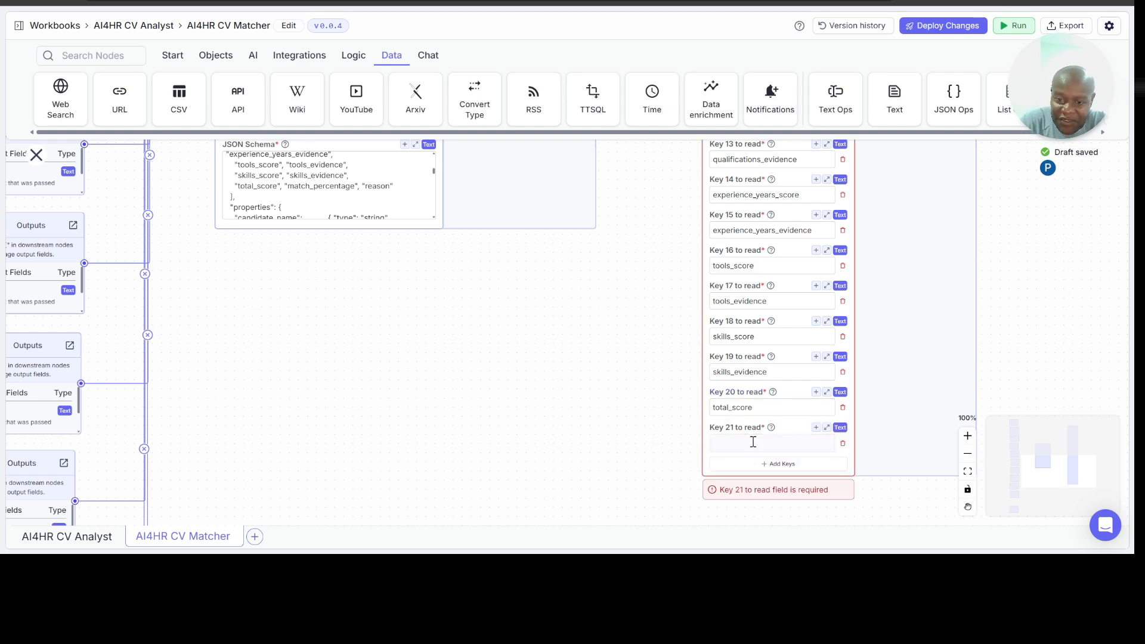
pyautogui.click(763, 442)
pyautogui.write('match_percentage')
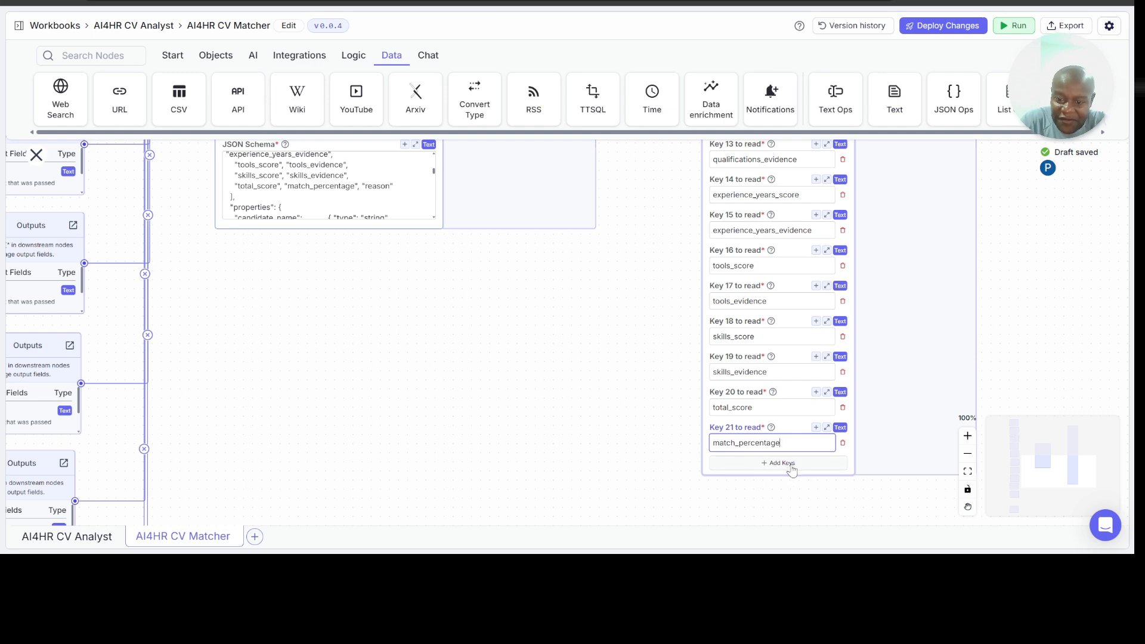
pyautogui.click(771, 463)
pyautogui.write('reason')
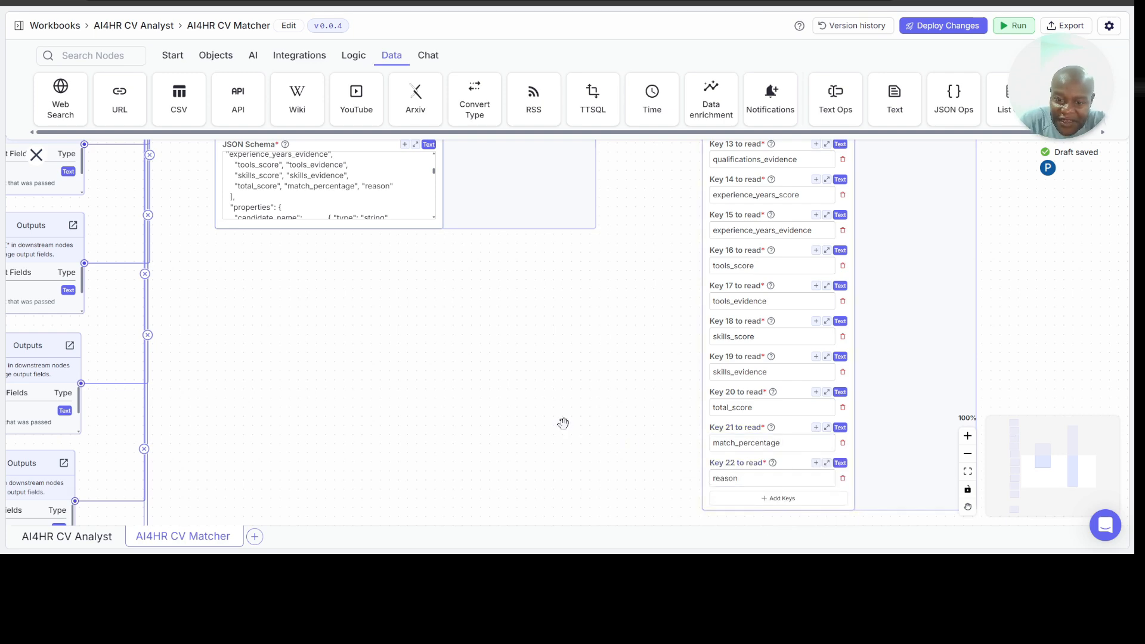
# Step: Review the JSON Schema properties against the keys and output fields of the Read JSON Values node
pyautogui.scroll(3, 487, 391)
pyautogui.scroll(-4, 358, 260)
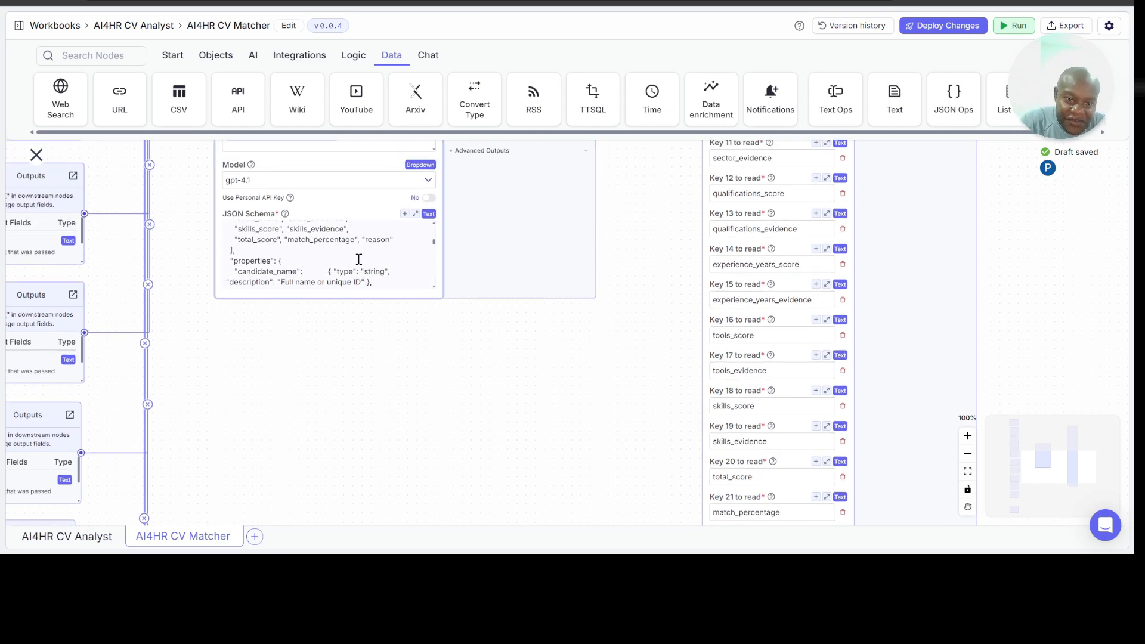
pyautogui.scroll(-3, 359, 258)
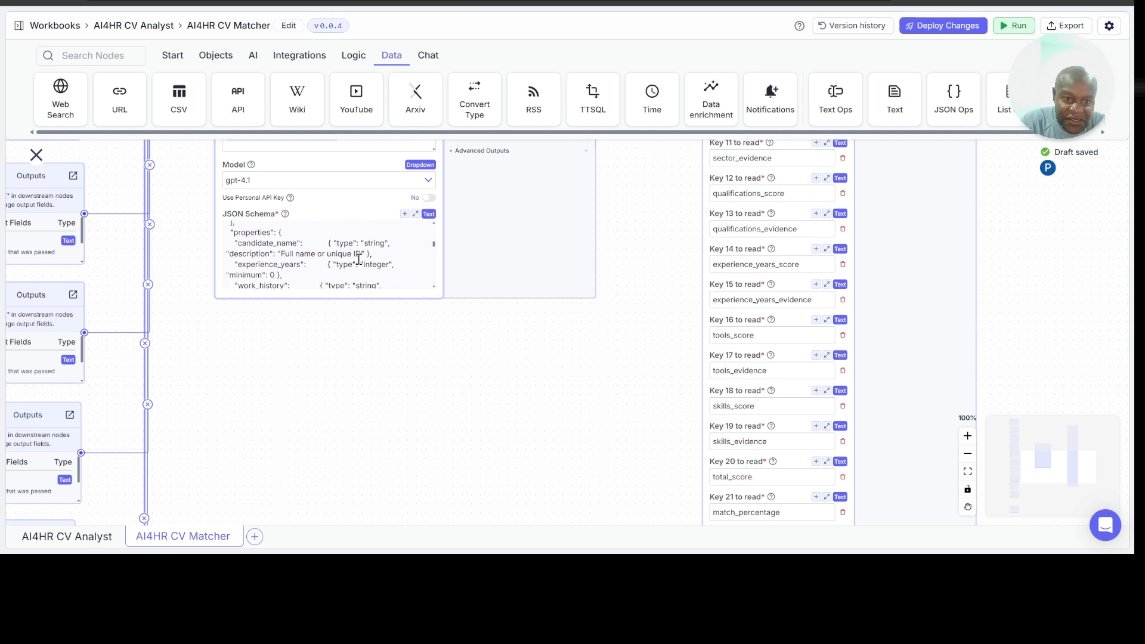
pyautogui.scroll(-5, 358, 260)
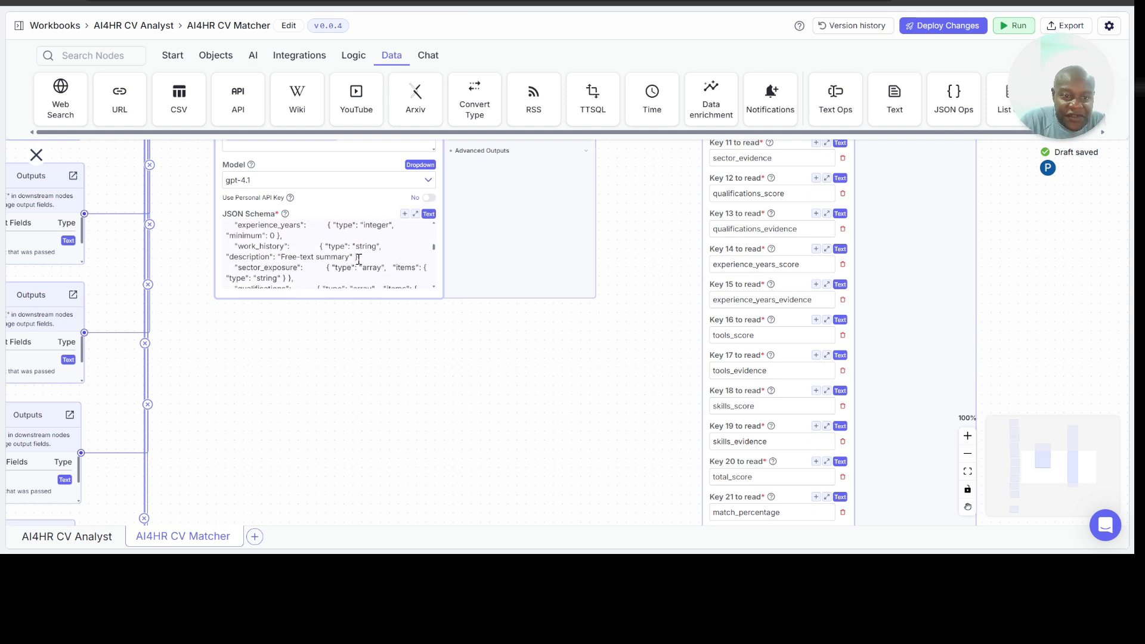
pyautogui.scroll(-3, 358, 260)
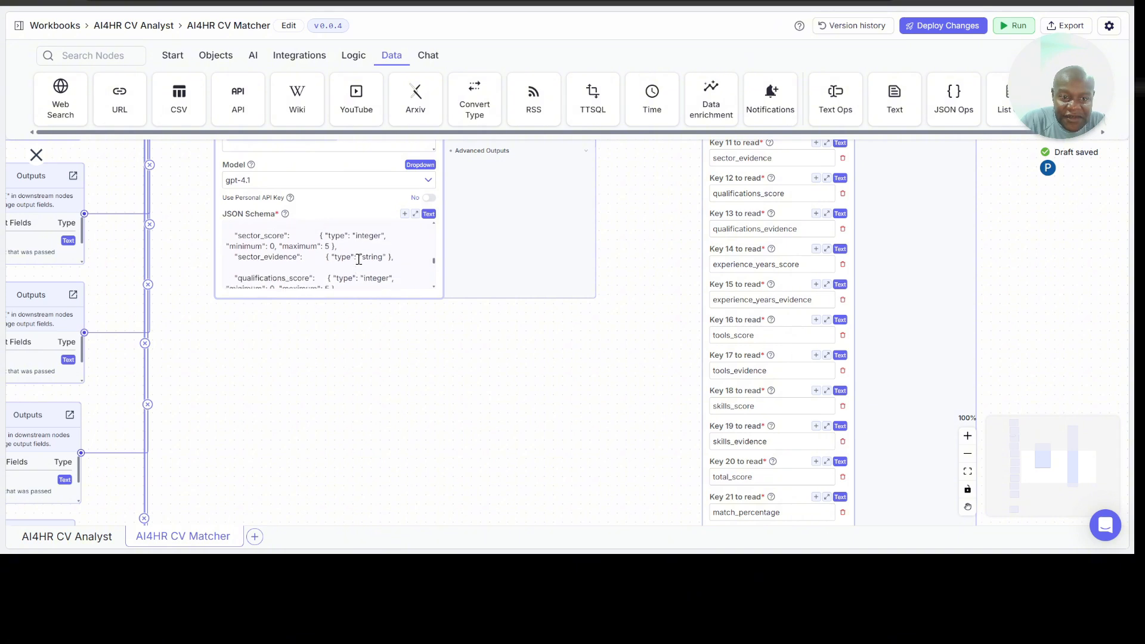
pyautogui.scroll(5, 665, 325)
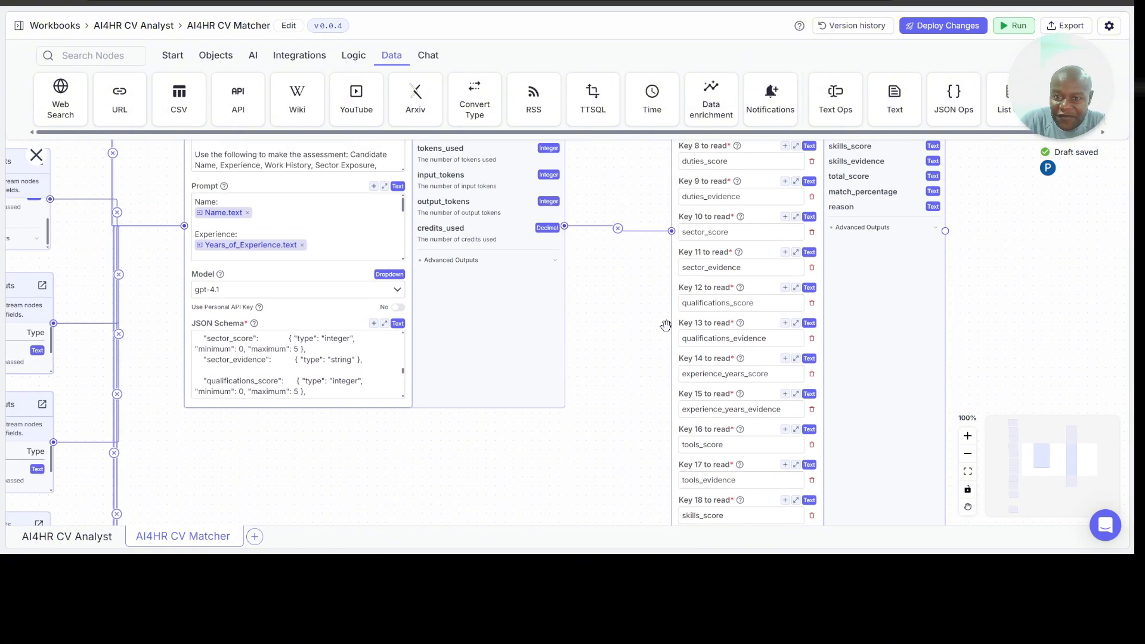
pyautogui.hscroll(3, 660, 335)
pyautogui.hscroll(3, 1001, 273)
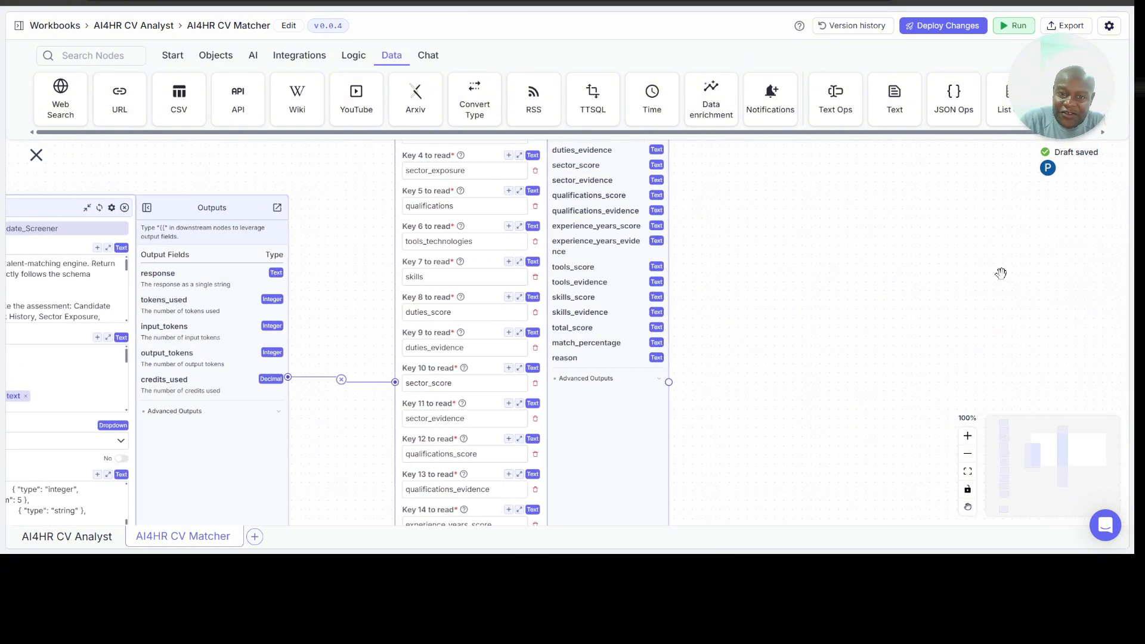
pyautogui.scroll(6, 765, 227)
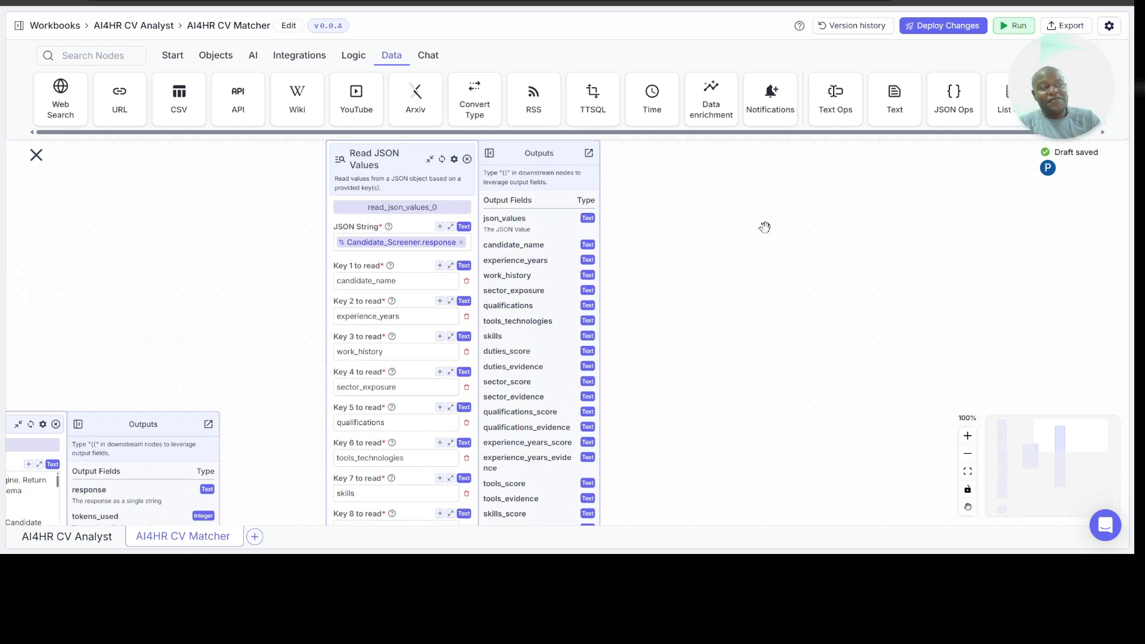
pyautogui.hscroll(2, 750, 315)
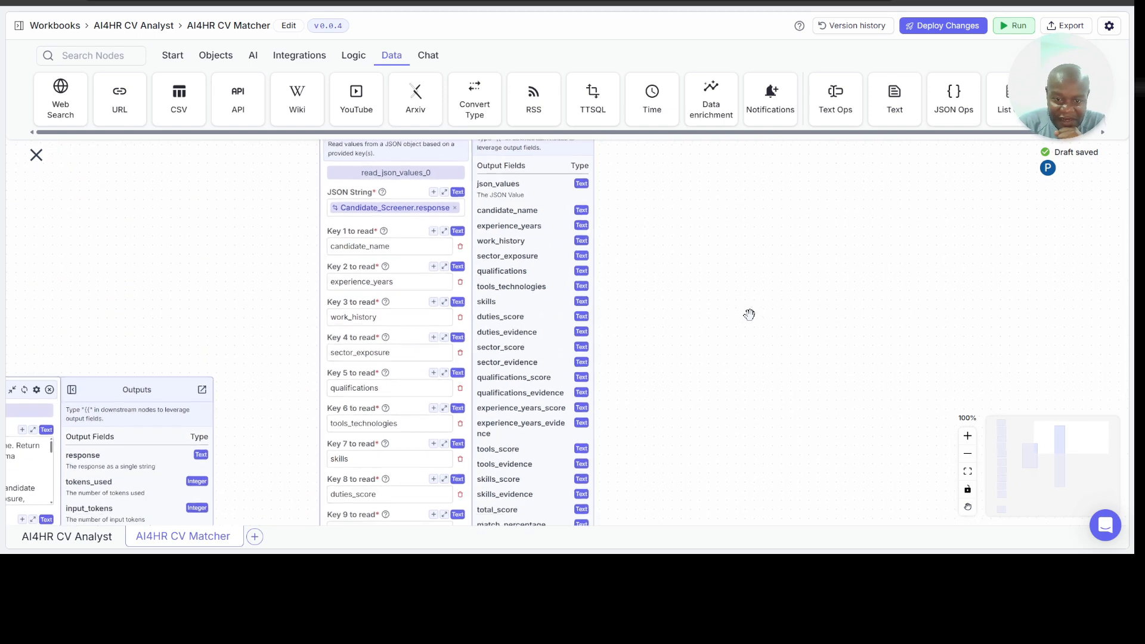
pyautogui.scroll(-3, 749, 315)
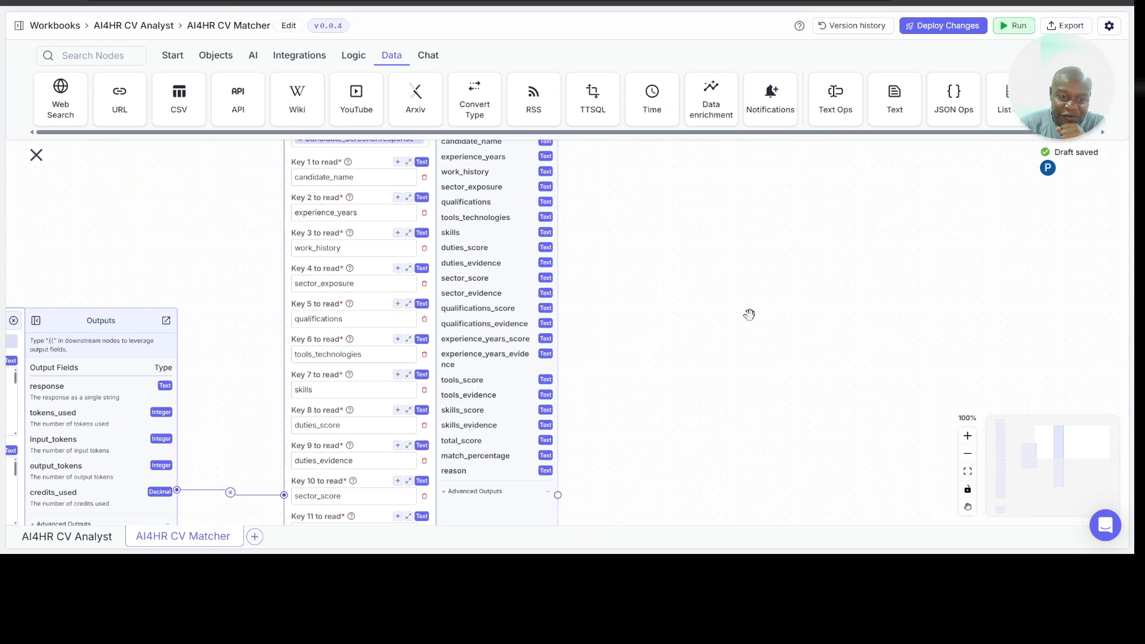
pyautogui.hscroll(4, 650, 285)
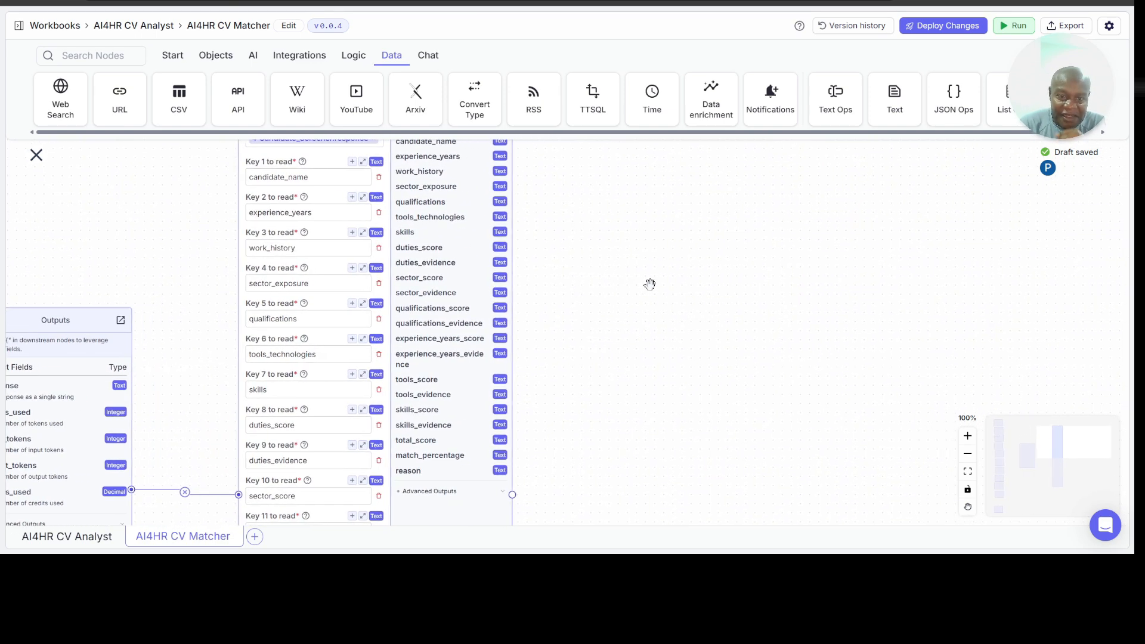
pyautogui.scroll(2, 635, 280)
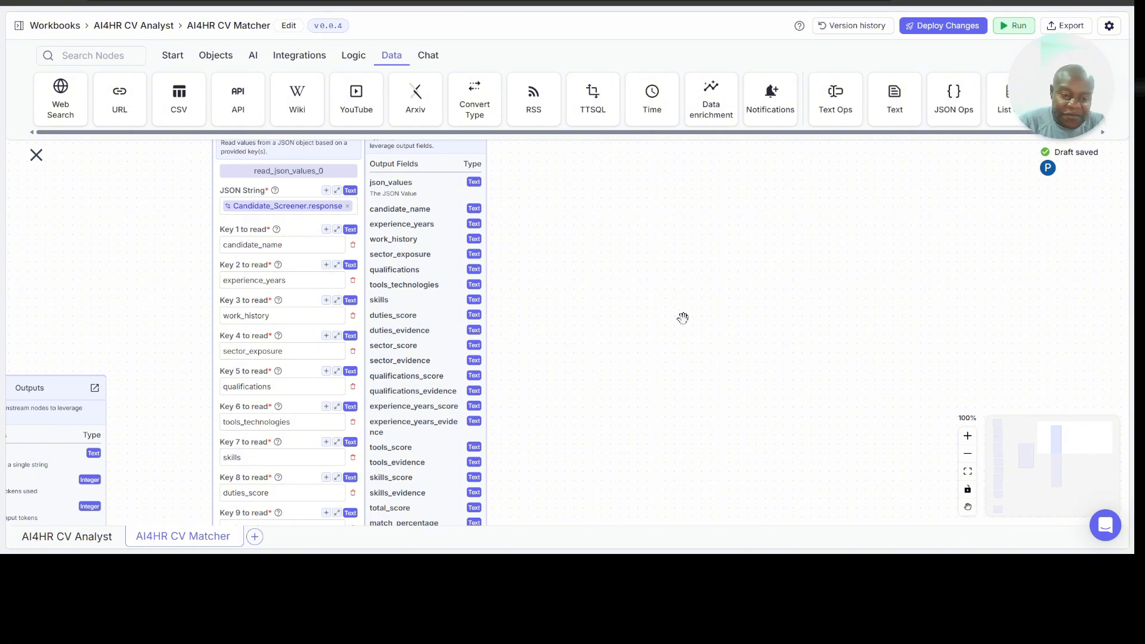
pyautogui.scroll(3, 645, 328)
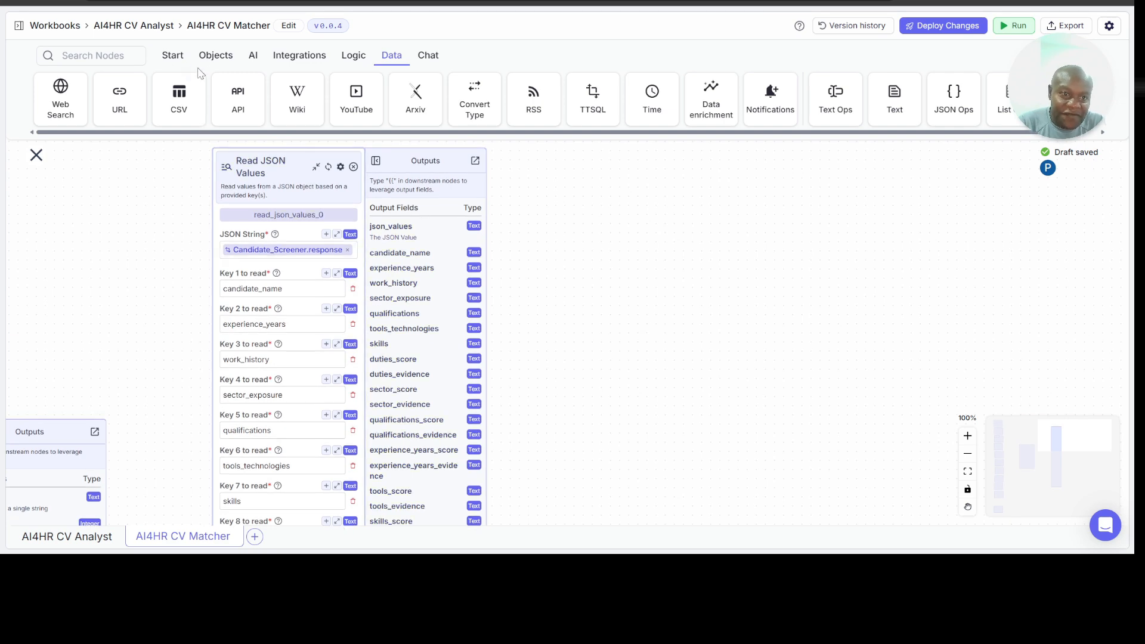
# Step: Place rows of Output nodes beside the Read JSON Values node for its extracted fields
pyautogui.click(172, 56)
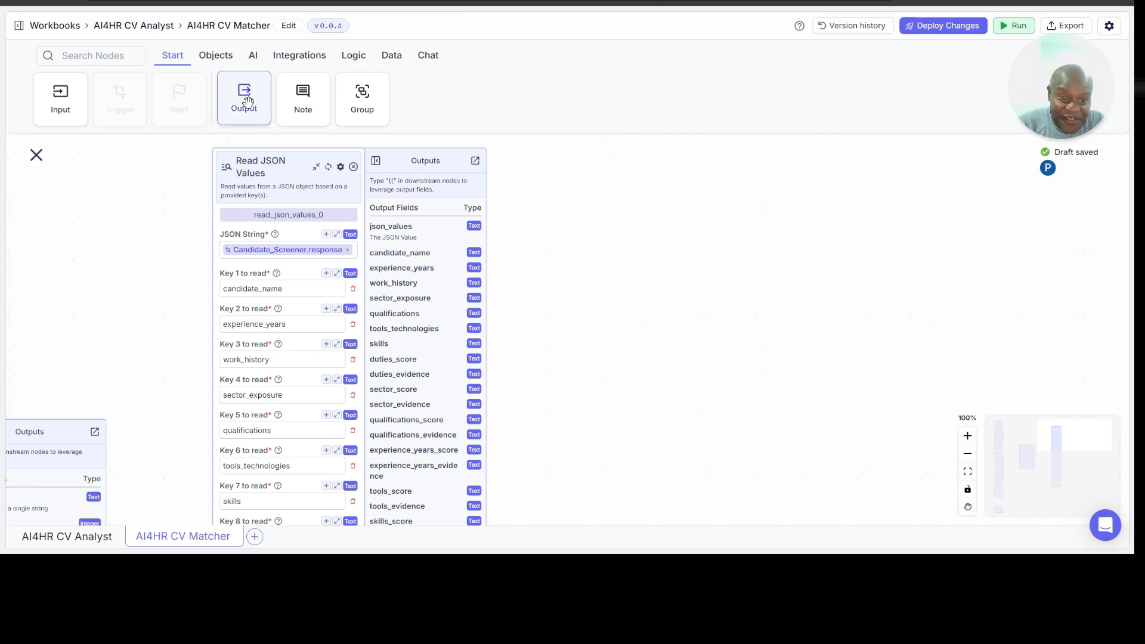
pyautogui.click(427, 55)
pyautogui.click(577, 212)
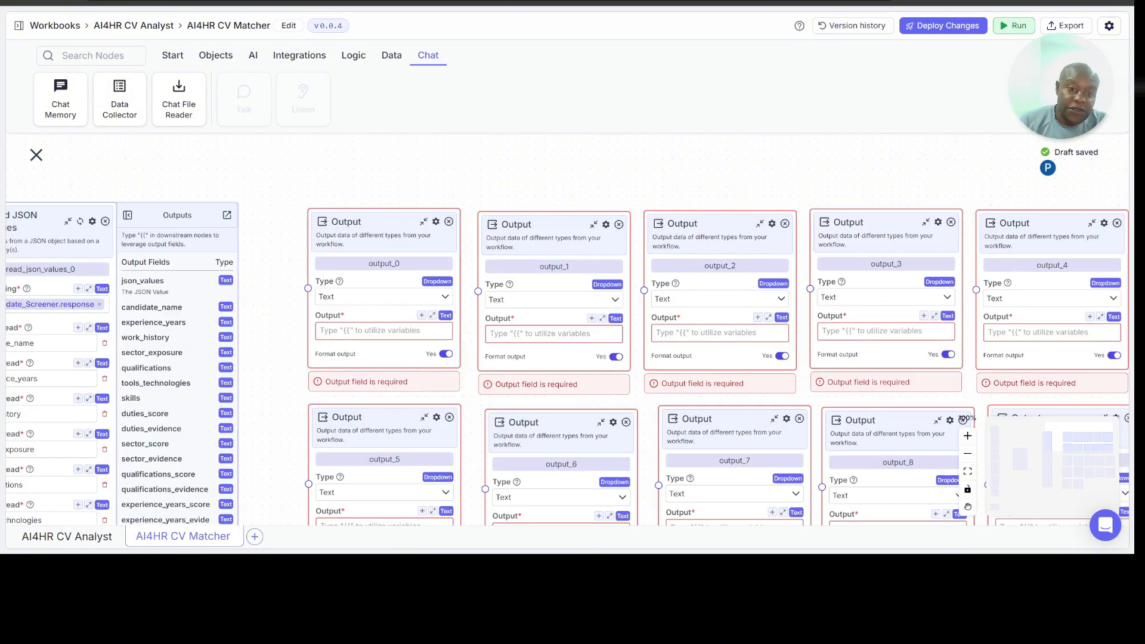
# Step: Rename the output_0 node to Candidate_Name and the output_1 node to Experience_Years
pyautogui.click(405, 263)
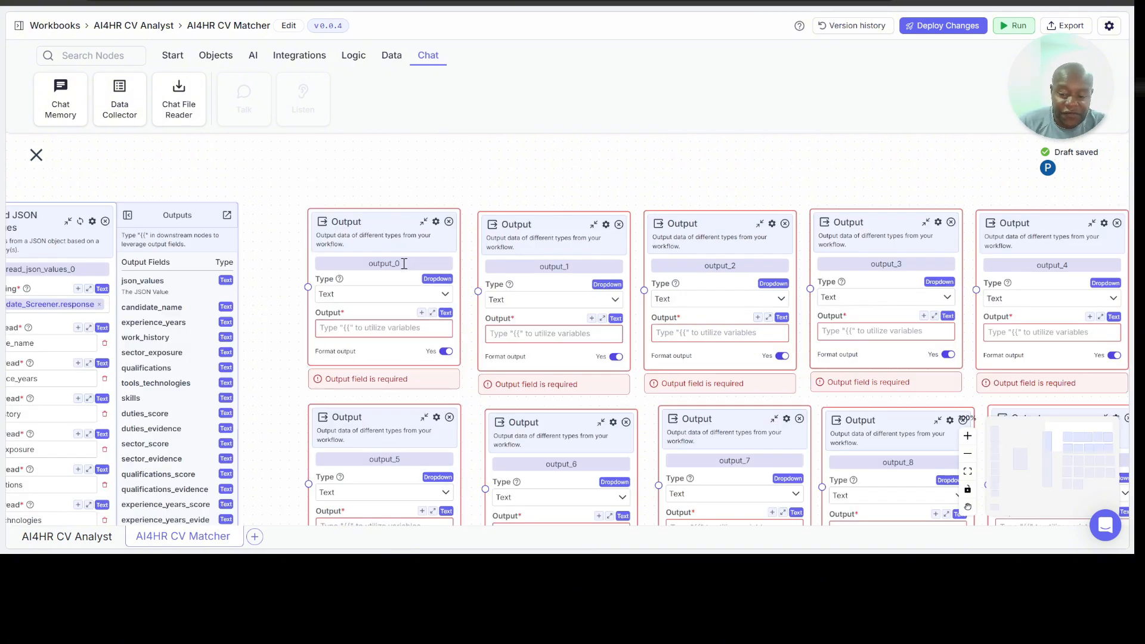
pyautogui.doubleClick(404, 263)
pyautogui.press('BackSpace')
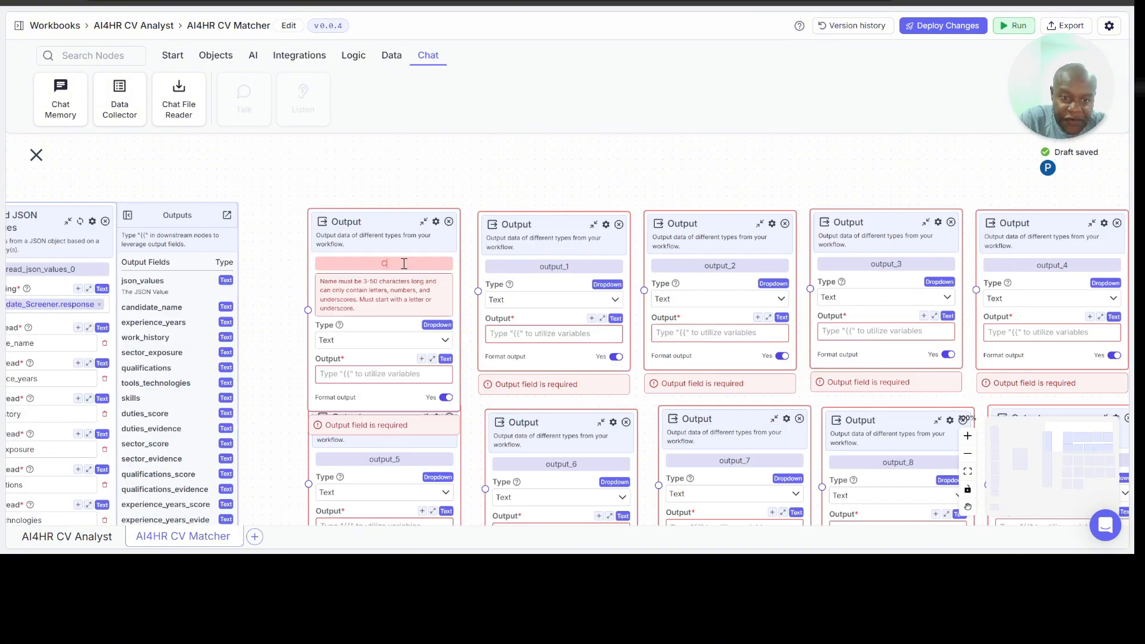
pyautogui.write('Candidate_Name')
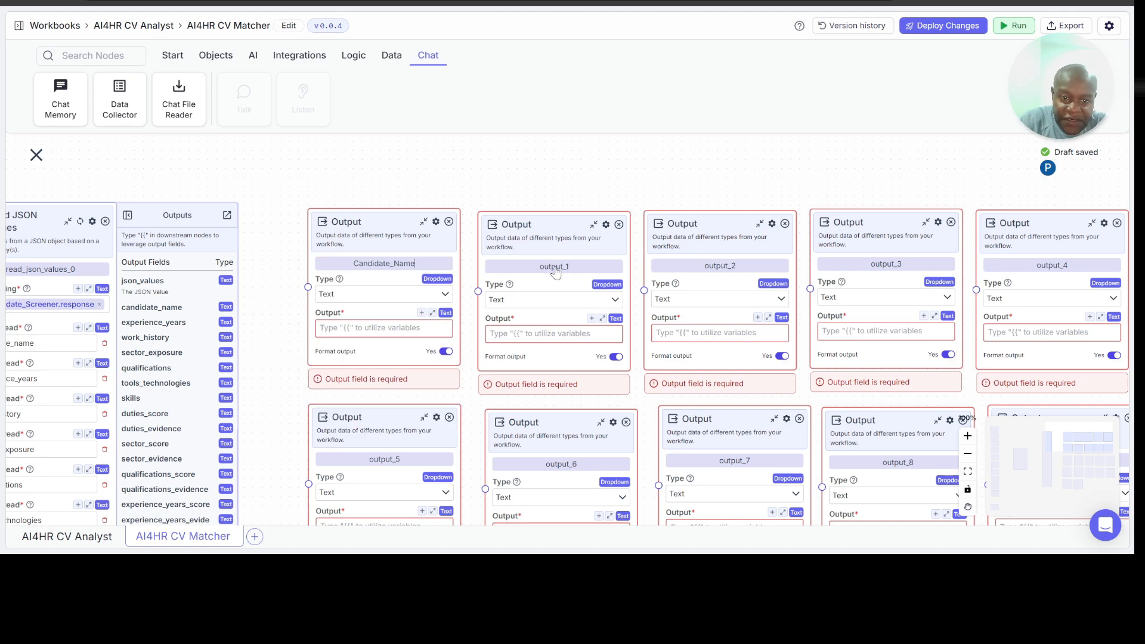
pyautogui.click(549, 267)
pyautogui.doubleClick(549, 267)
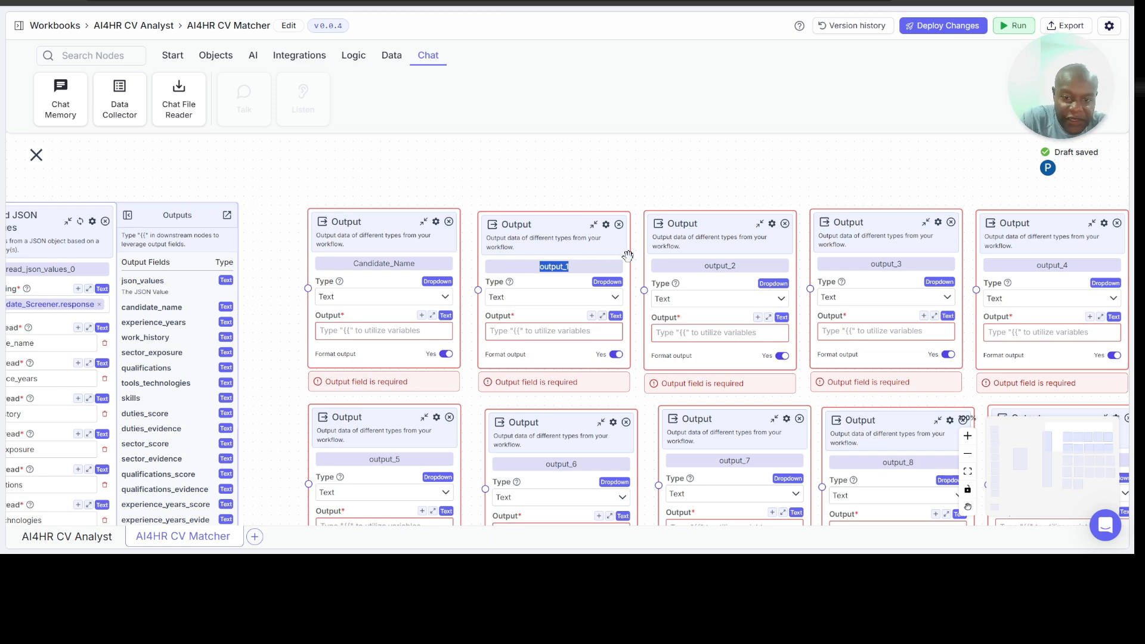
pyautogui.write('Experience_')
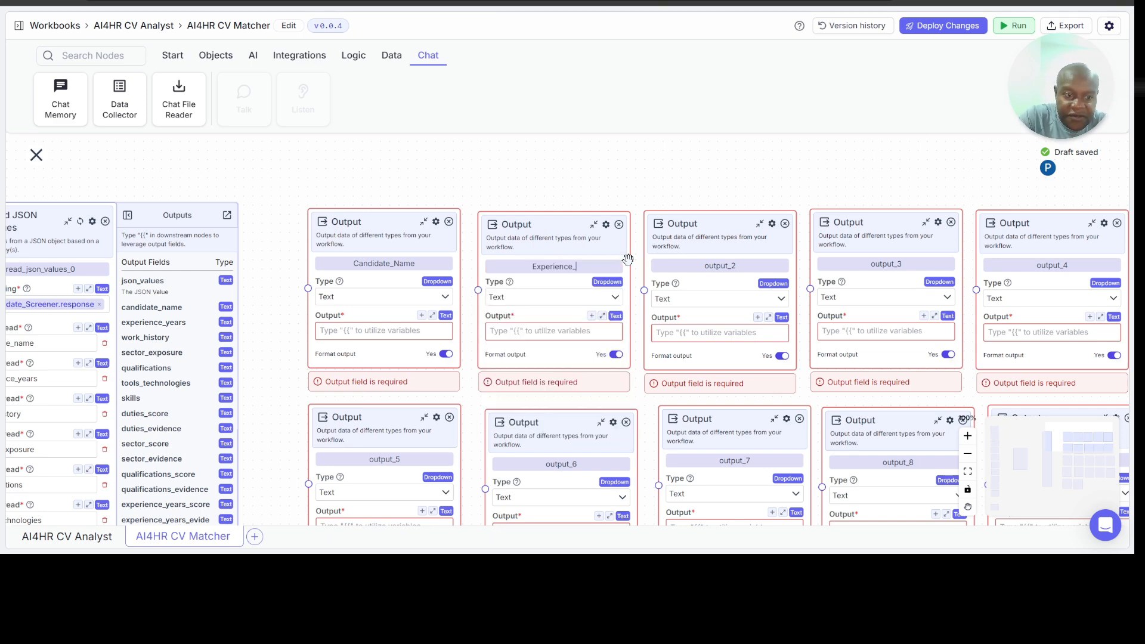
pyautogui.write('Years')
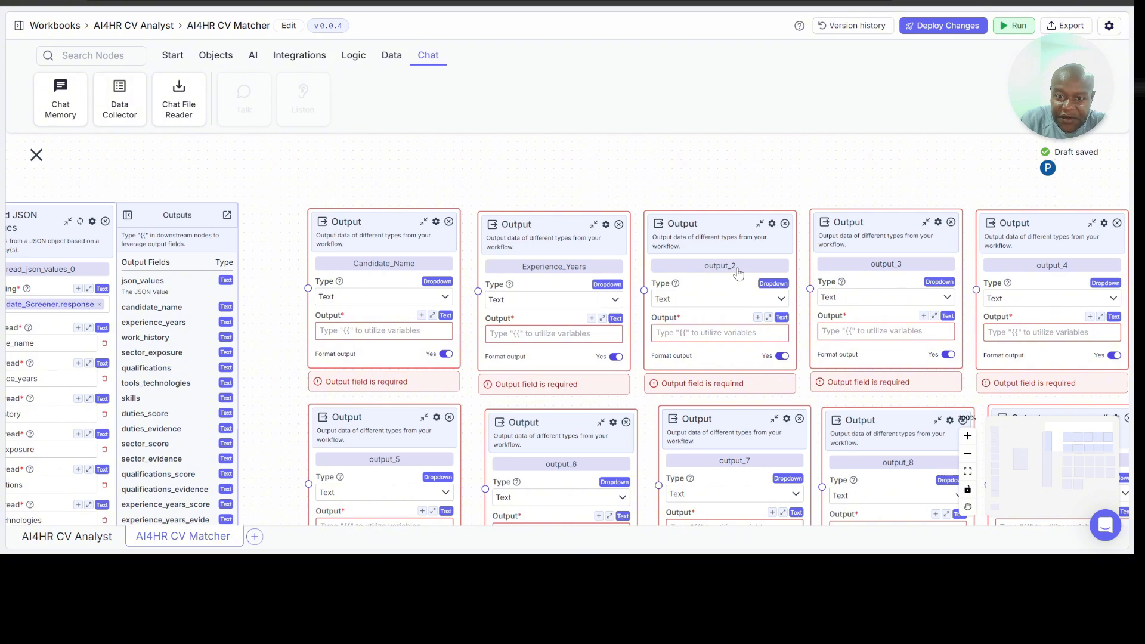
# Step: Try to rename the output_2 node to Work_History
pyautogui.doubleClick(738, 267)
pyautogui.write('Wp')
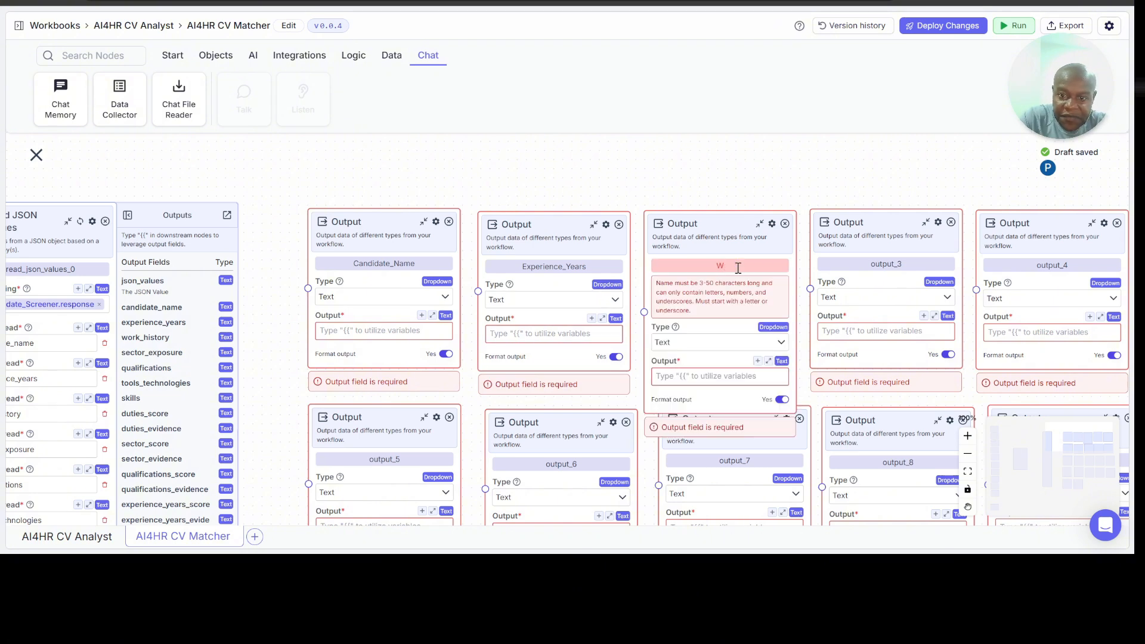
pyautogui.write('ork_History')
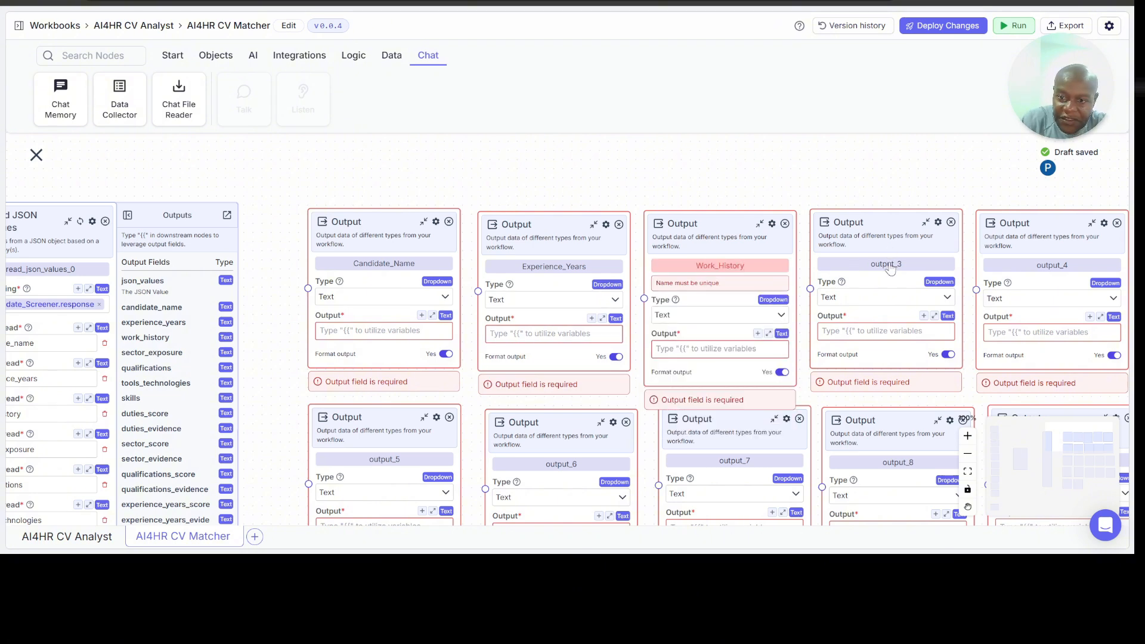
# Step: Rename the output_3 node to Sector_Exposures and the output_4 node to Qualification
pyautogui.click(890, 269)
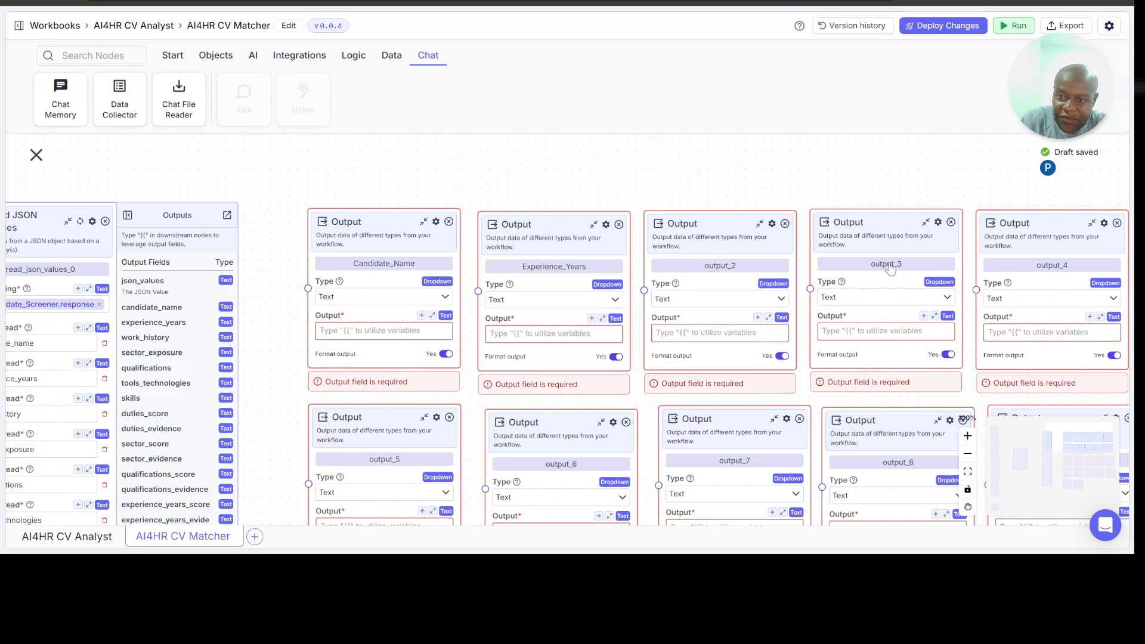
pyautogui.doubleClick(889, 264)
pyautogui.write('Sector_Exposures')
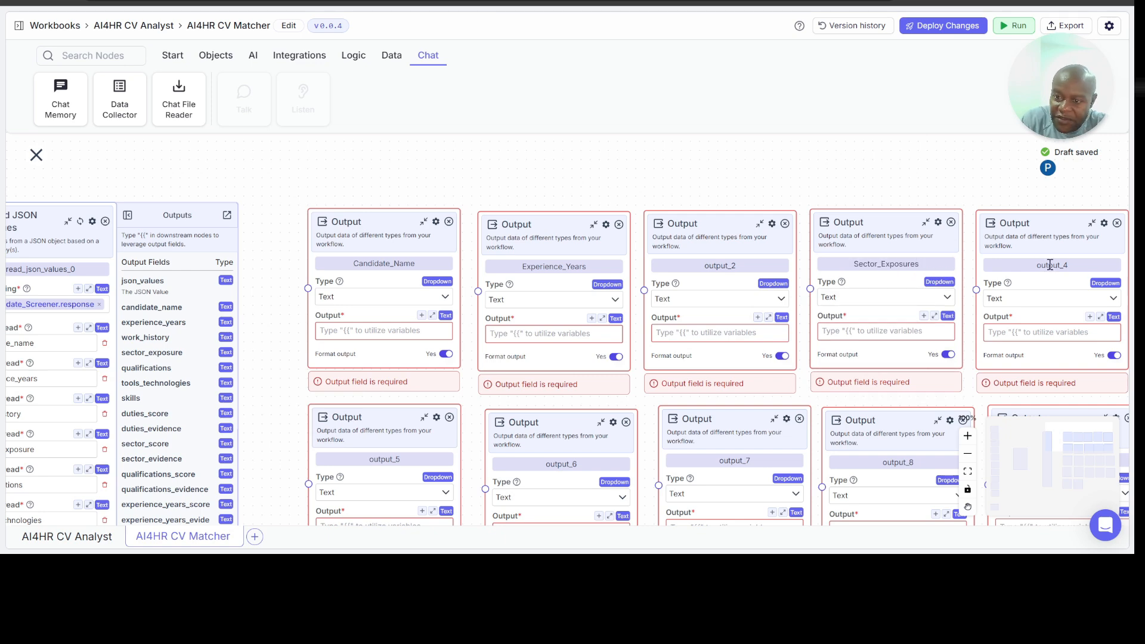
pyautogui.doubleClick(1051, 265)
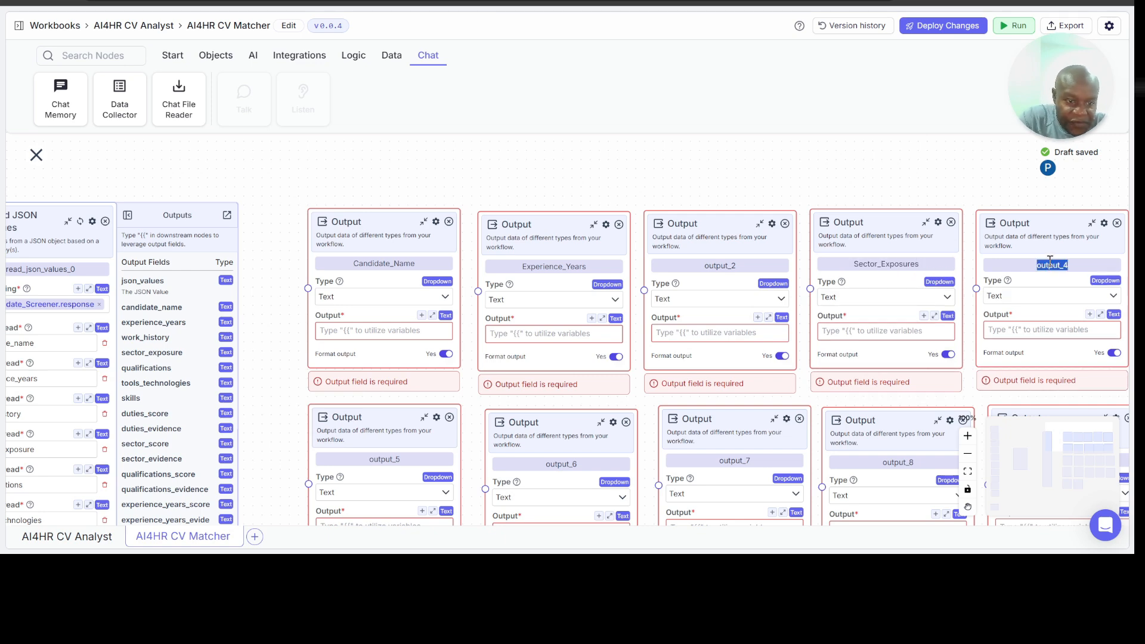
pyautogui.write('alification')
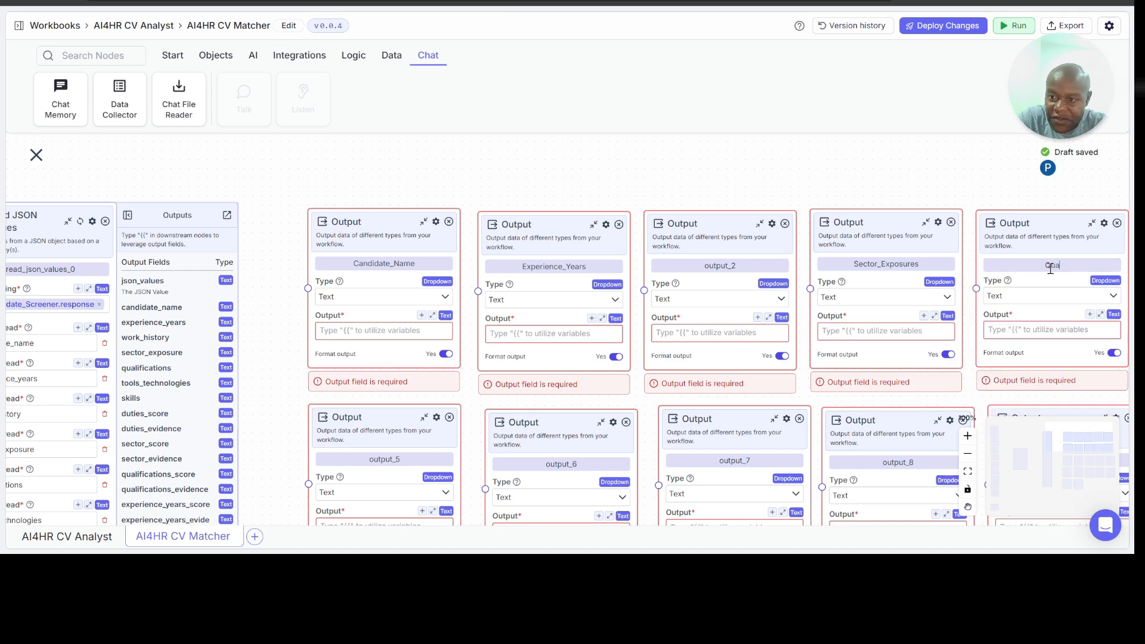
# Step: Rename the output_5 node to tools_technologies and the output_6 node to skill
pyautogui.click(401, 462)
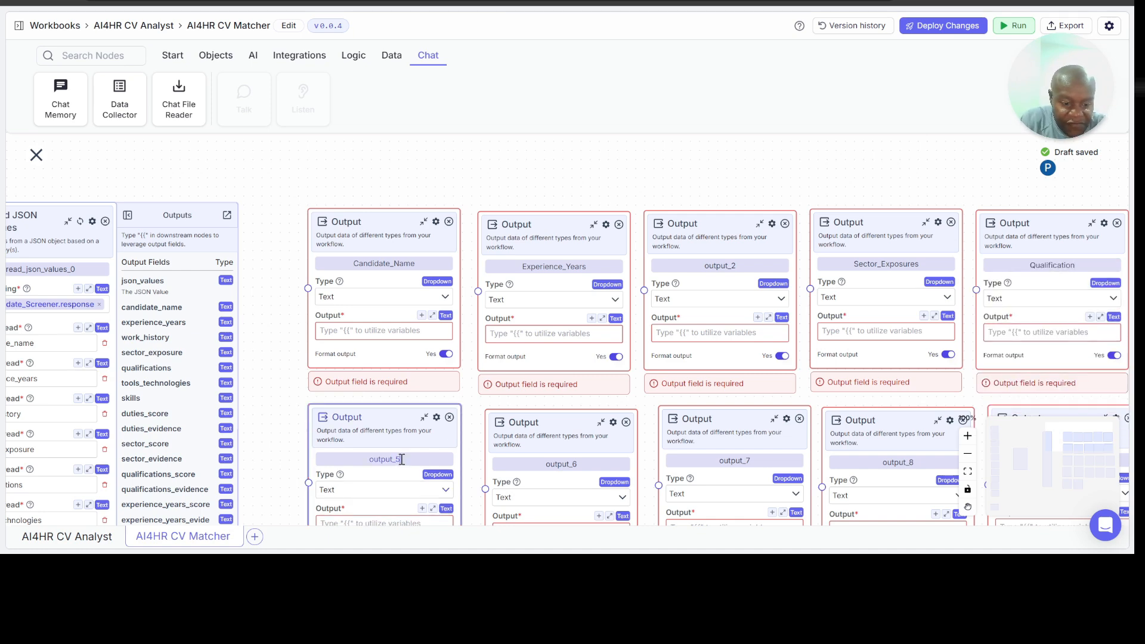
pyautogui.doubleClick(401, 460)
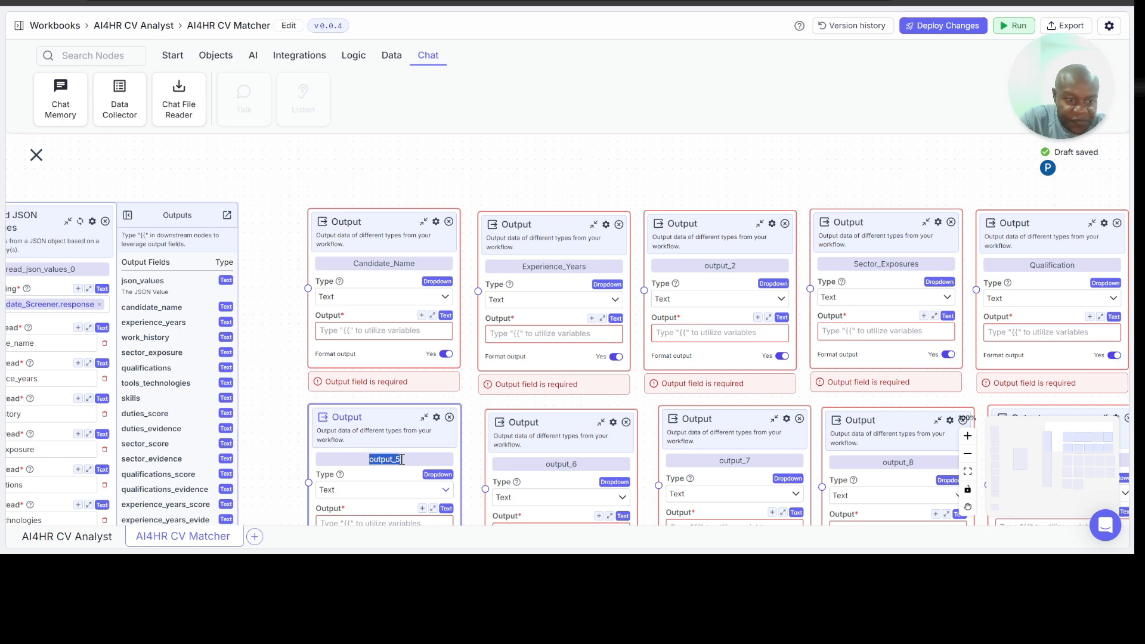
pyautogui.write('tools_technologies')
pyautogui.doubleClick(556, 466)
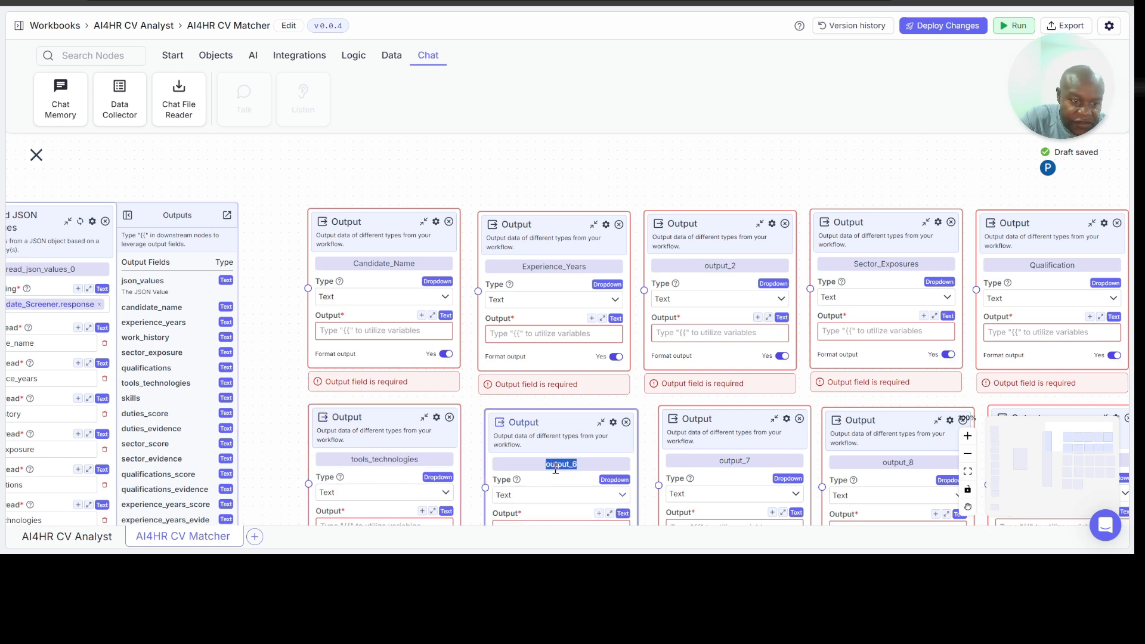
pyautogui.write('skill')
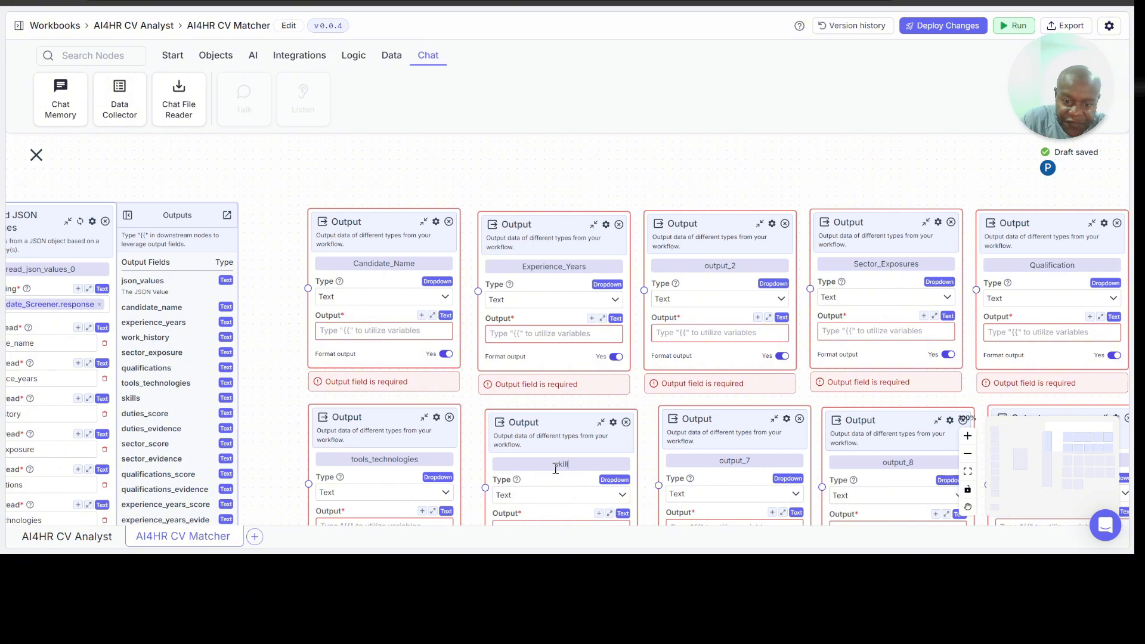
# Step: Rename the output_7 node to Duties_Score and the output_8 node to Duties_Evidence
pyautogui.doubleClick(730, 462)
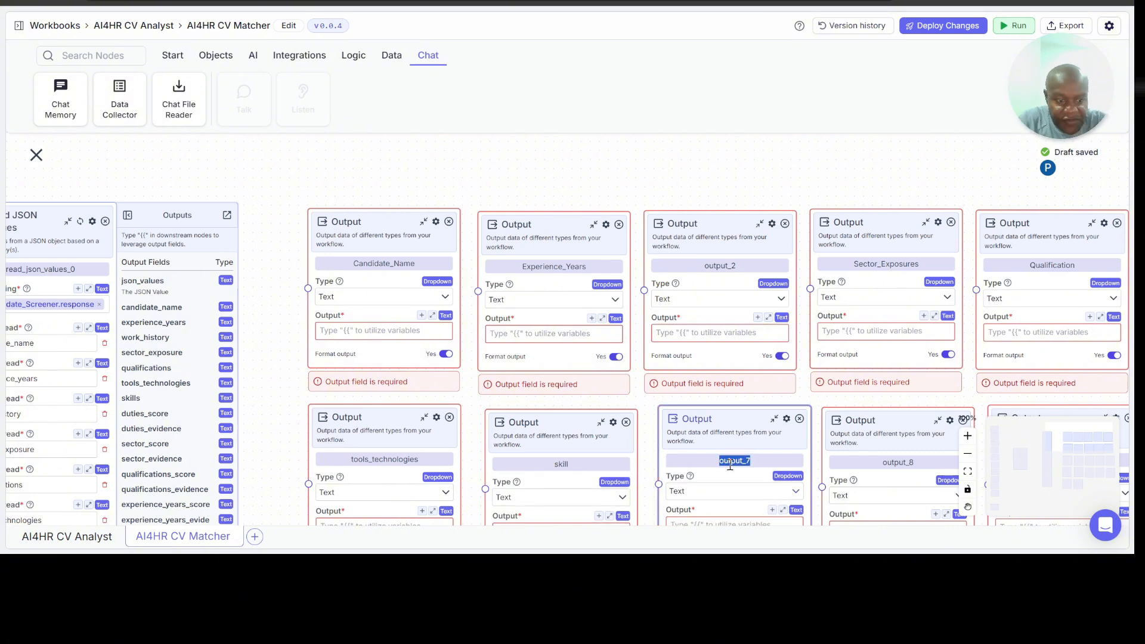
pyautogui.write('dutie')
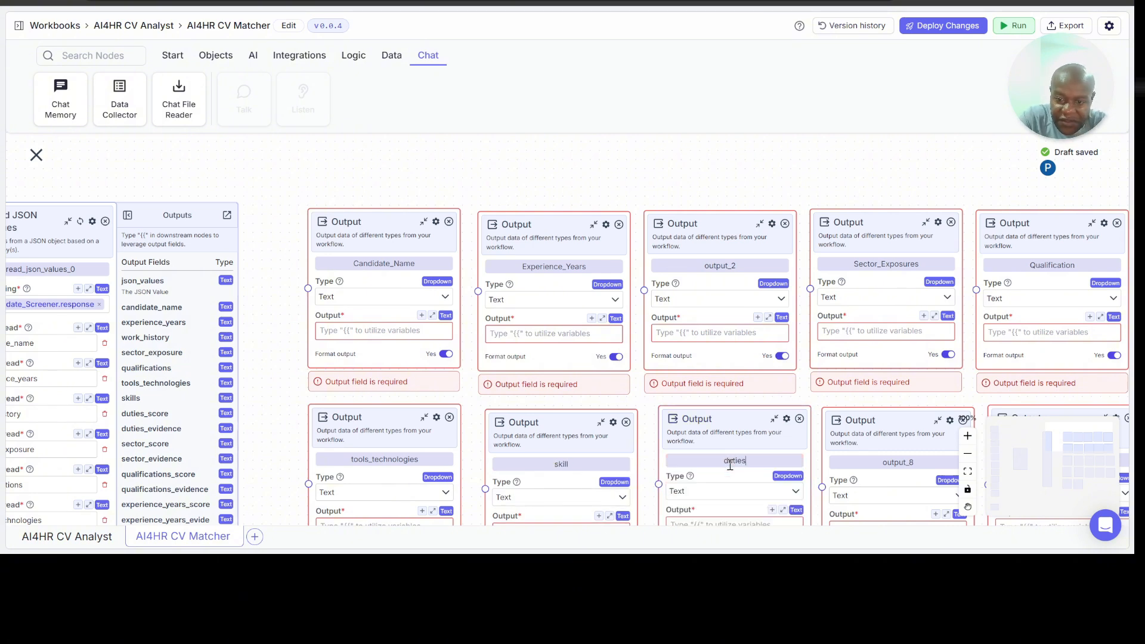
pyautogui.write('s')
pyautogui.click(742, 476)
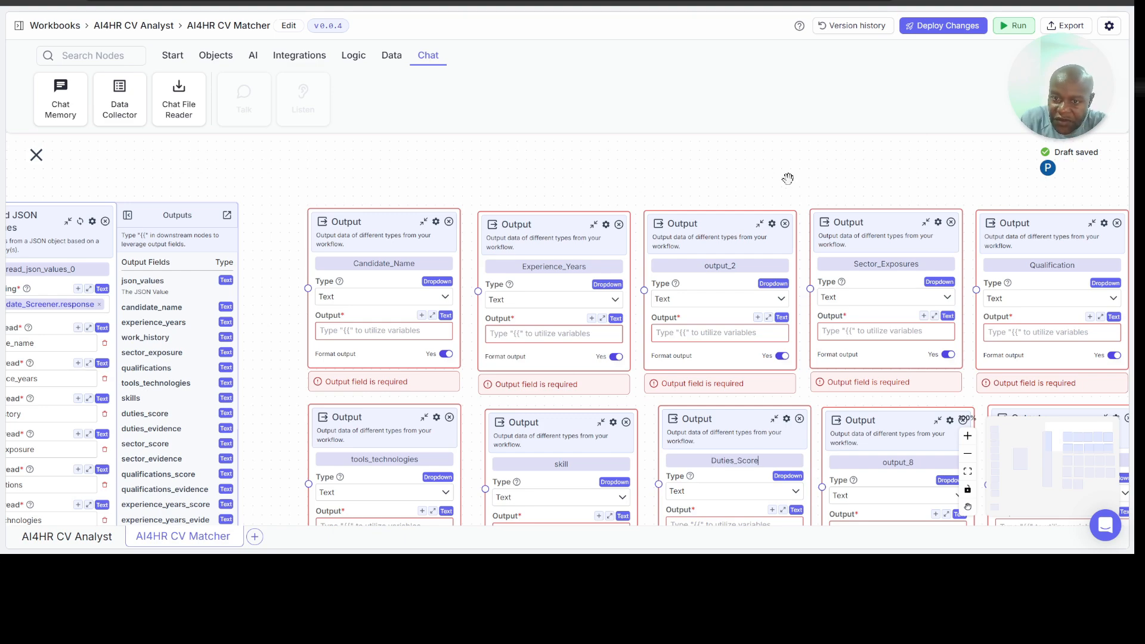
pyautogui.moveTo(788, 180); pyautogui.dragTo(751, 0)
pyautogui.doubleClick(857, 271)
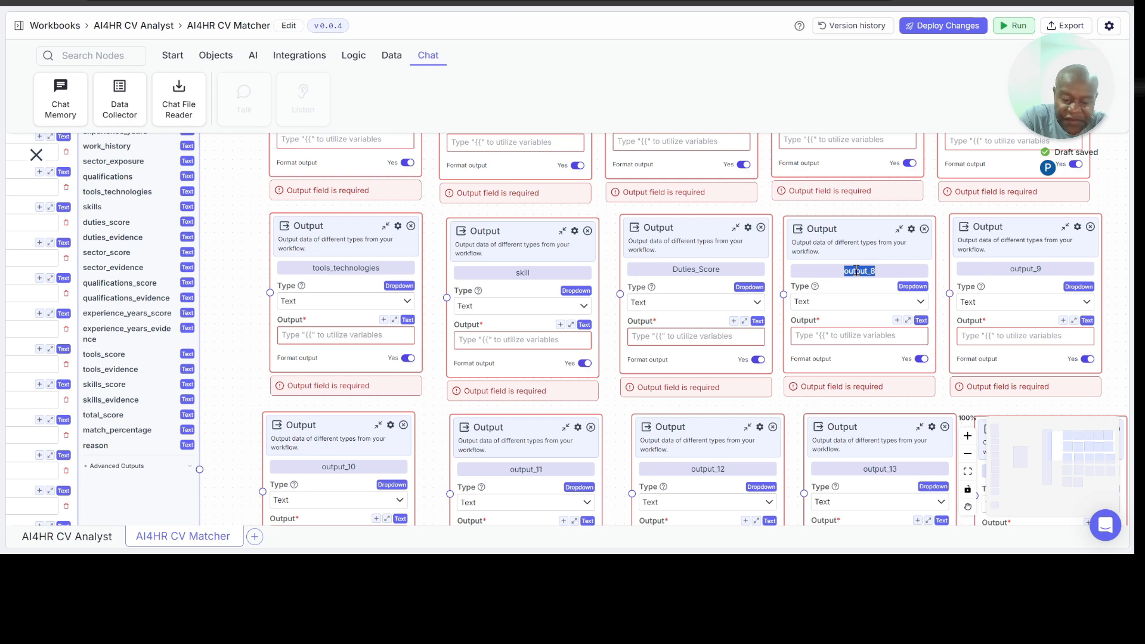
pyautogui.write('Duties_Evidence')
pyautogui.press('Return')
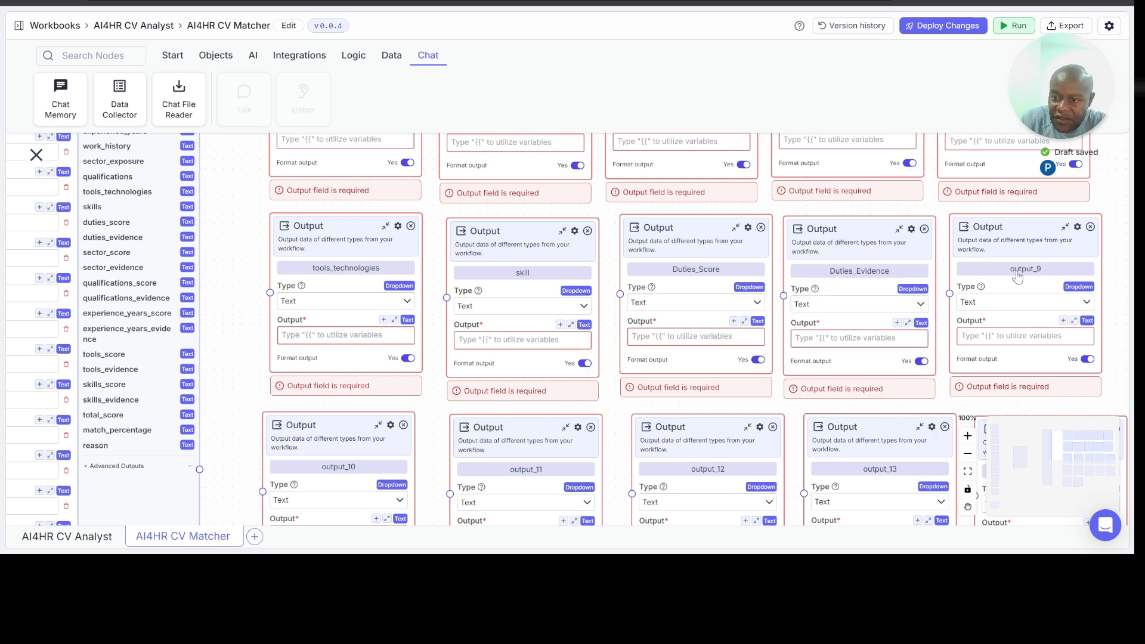
# Step: Rename the output_9 node to Sector_Score and the output_10 node to Sector_Evidence
pyautogui.doubleClick(1018, 270)
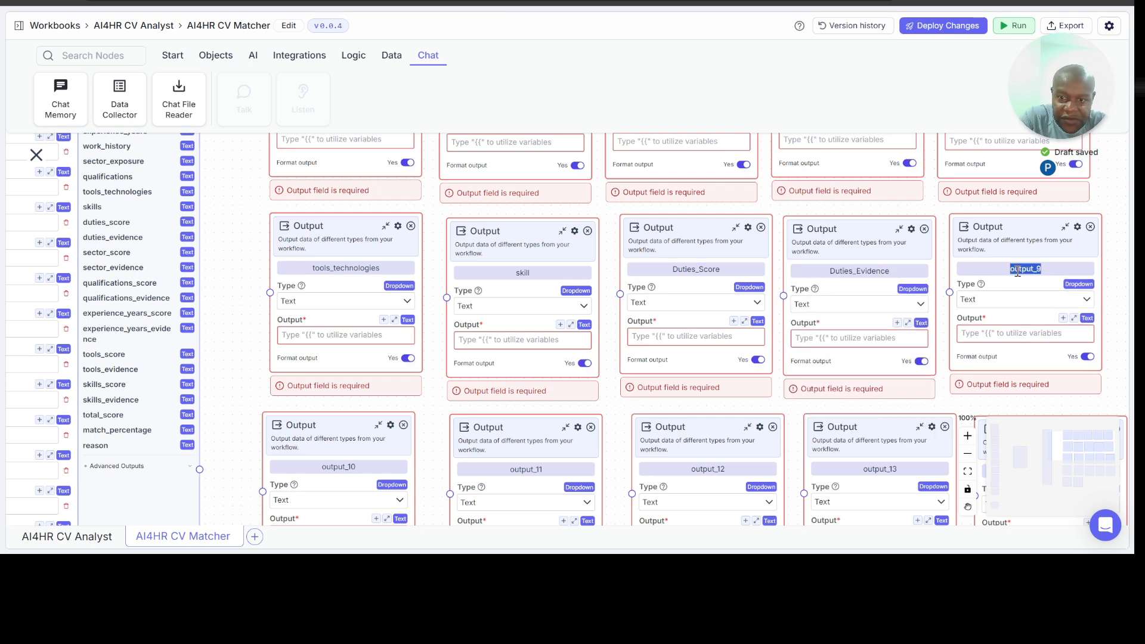
pyautogui.write('Sector_Score')
pyautogui.press('Return')
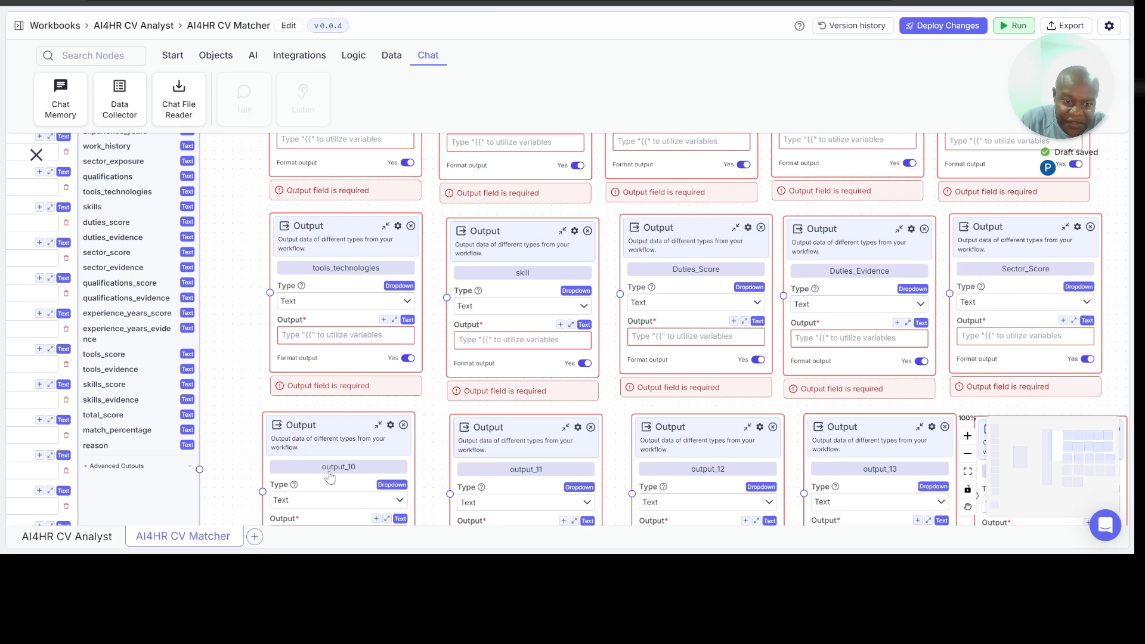
pyautogui.doubleClick(330, 466)
pyautogui.write('Sector_Evidence')
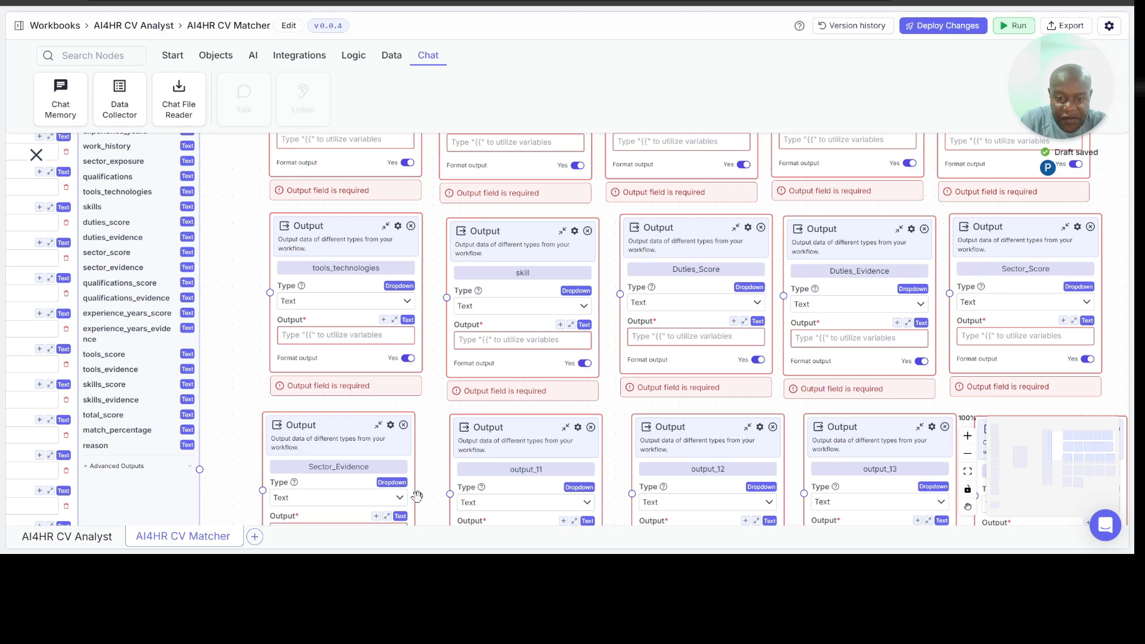
pyautogui.press('Return')
# Step: Rename the output_11 node to Qualification_Score and the output_12 node to Qualification_Evidence
pyautogui.doubleClick(526, 470)
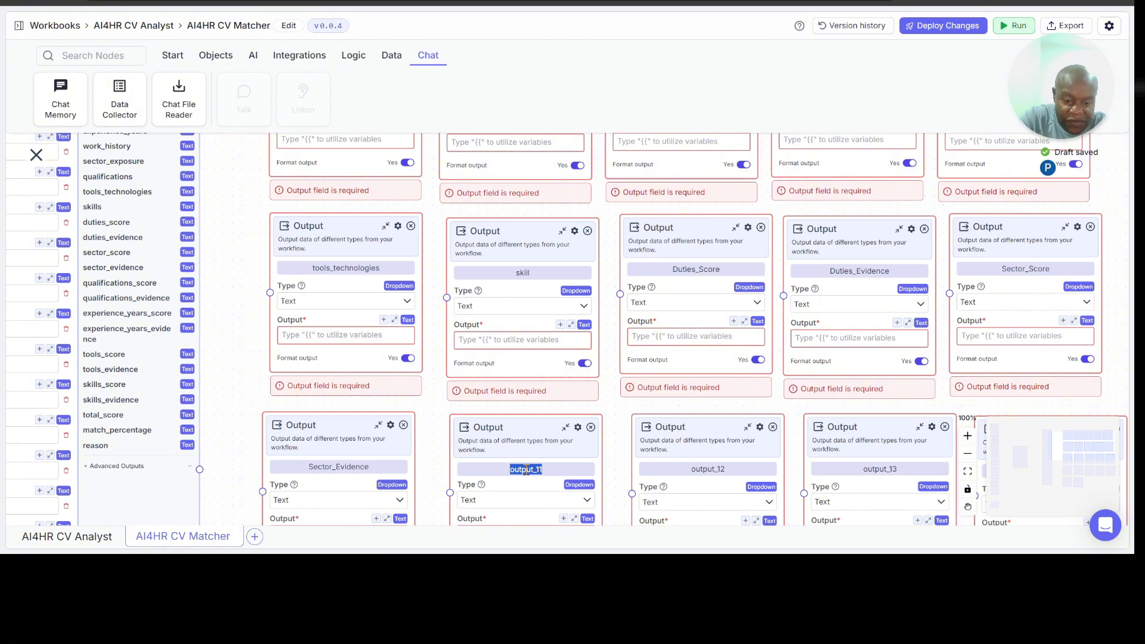
pyautogui.write('Qualific')
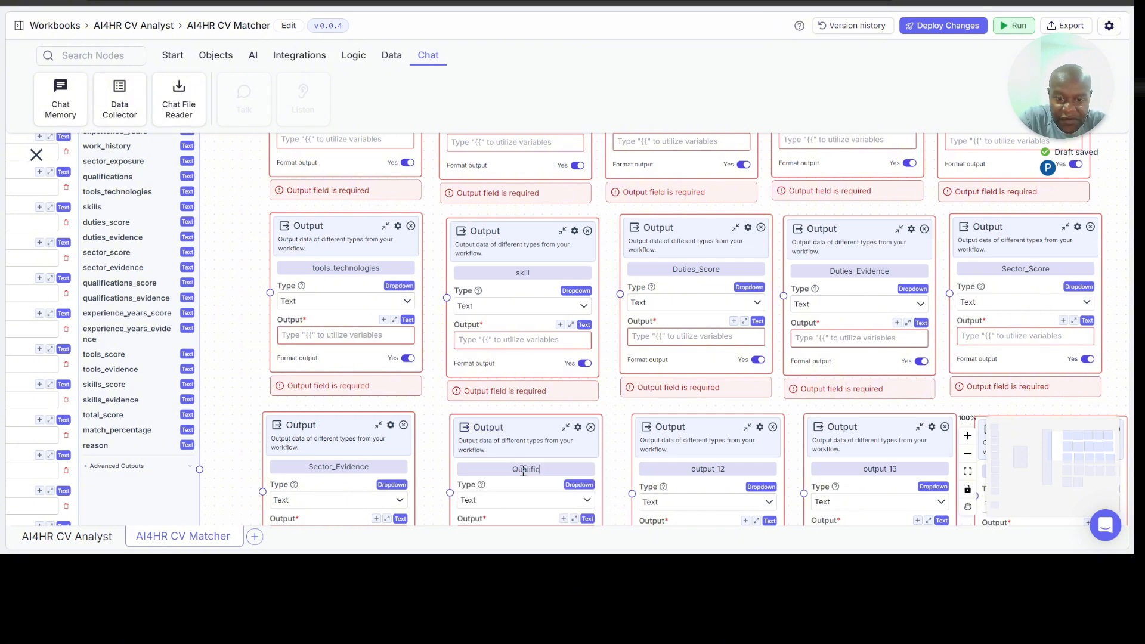
pyautogui.write('ation_Score')
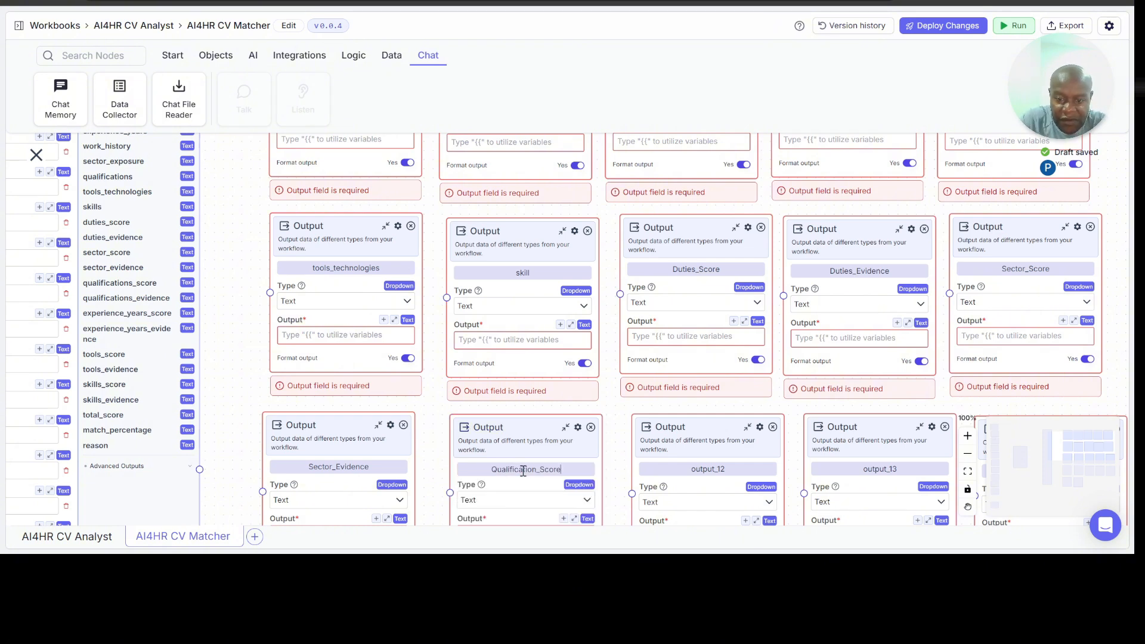
pyautogui.click(708, 469)
pyautogui.write('Qualification_Evidence')
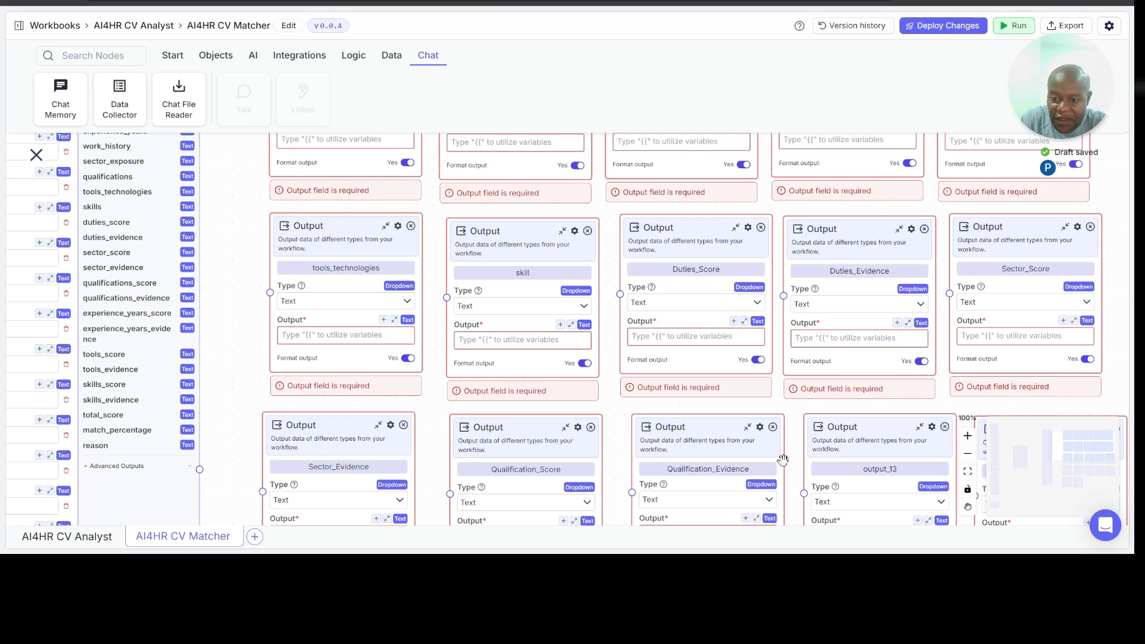
# Step: Rename the output_13 node to Experience_Years_Score and the output_14 node to Experience_Years_Evidence
pyautogui.click(873, 471)
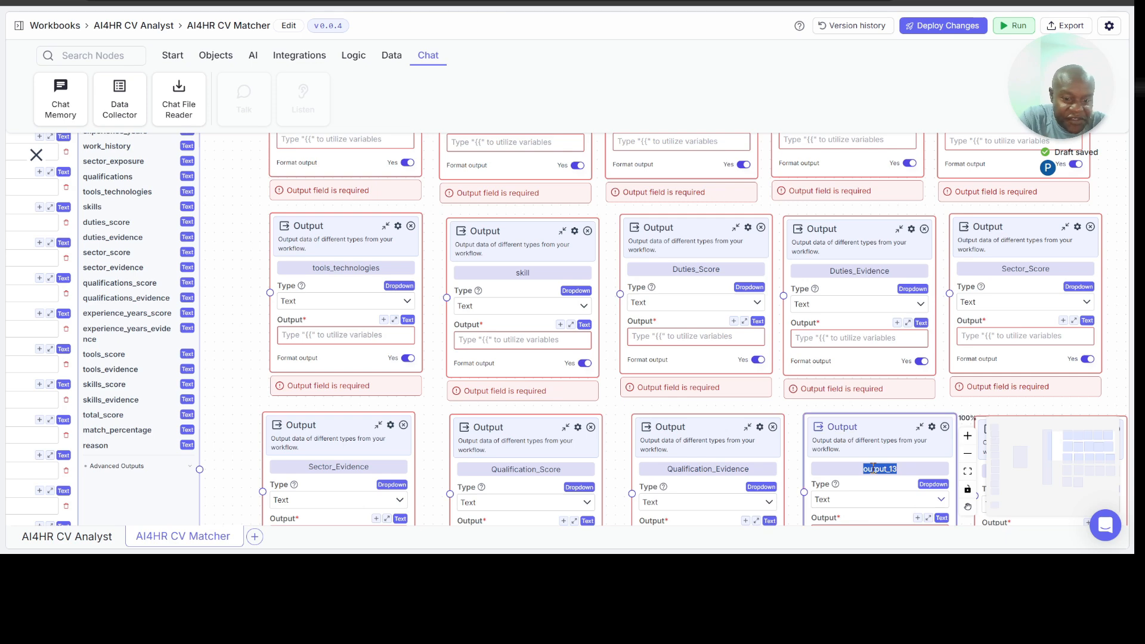
pyautogui.write('Experience_Years_Score')
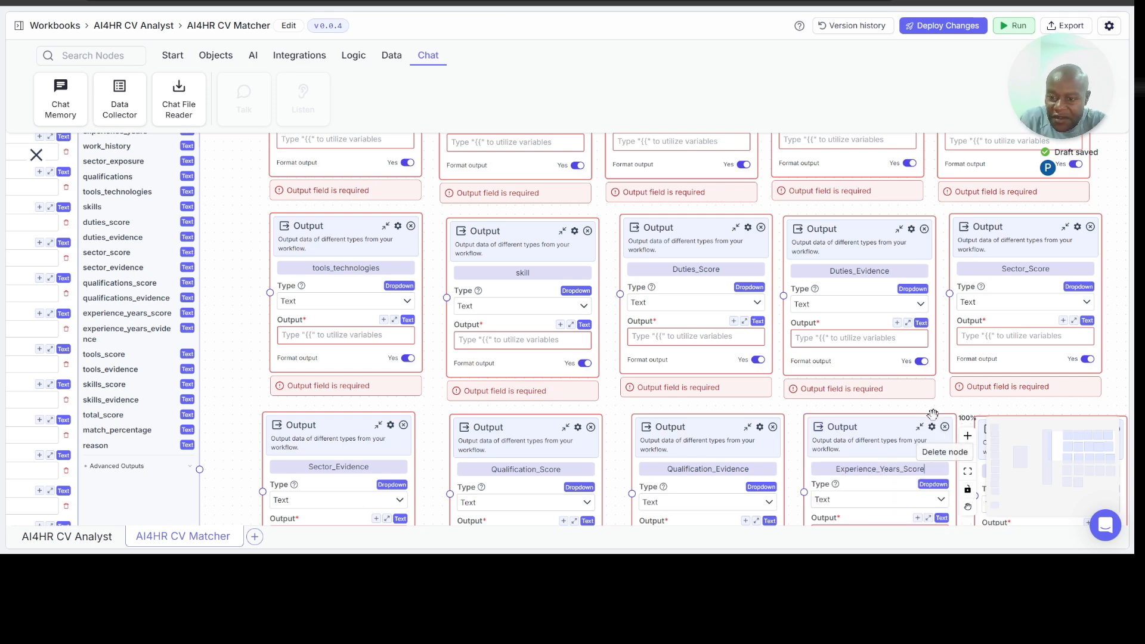
pyautogui.scroll(-2, 892, 368)
pyautogui.scroll(-1, 890, 367)
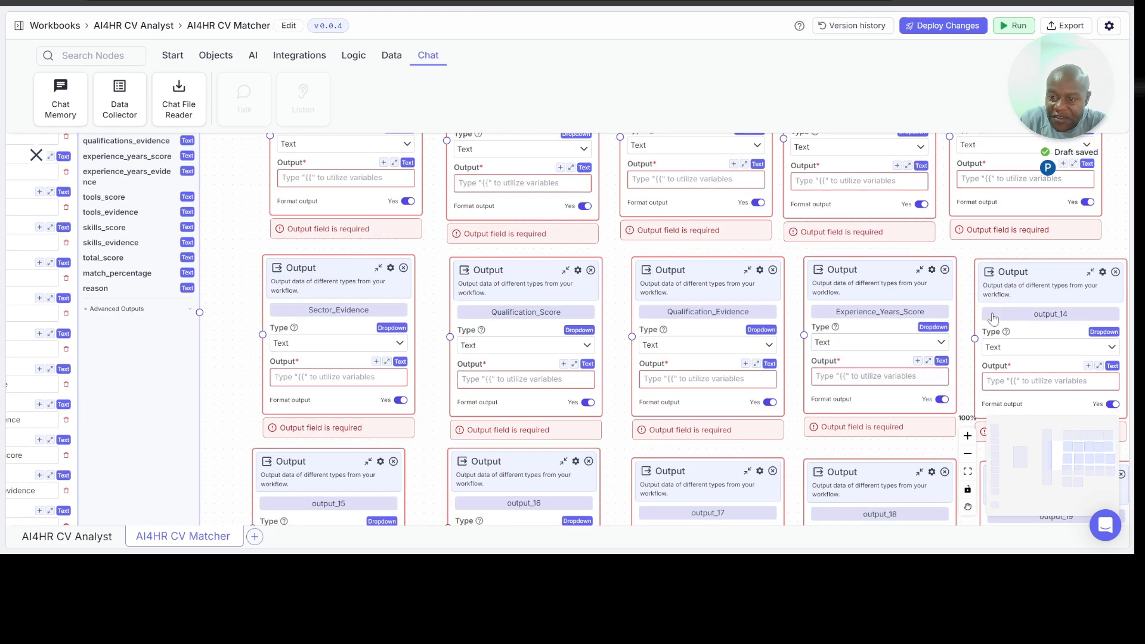
pyautogui.doubleClick(1046, 314)
pyautogui.write('Experience_Years_Evidence')
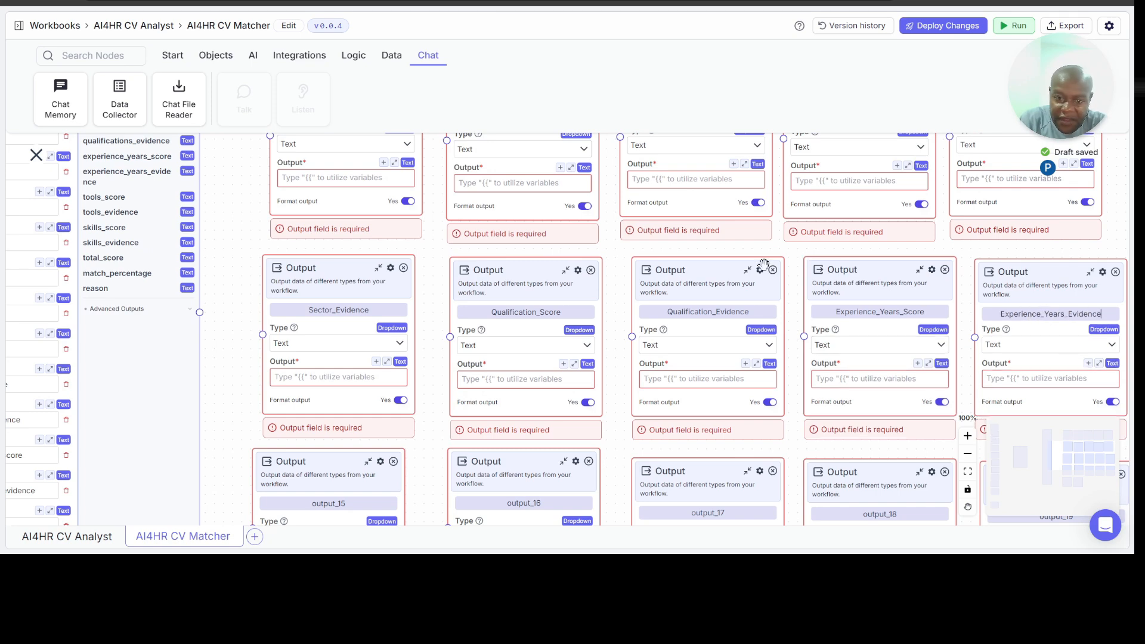
# Step: Rename the output_15 node to Tools_Score and the output_16 node to Tools_Evidence
pyautogui.scroll(-2, 241, 393)
pyautogui.scroll(2, 241, 393)
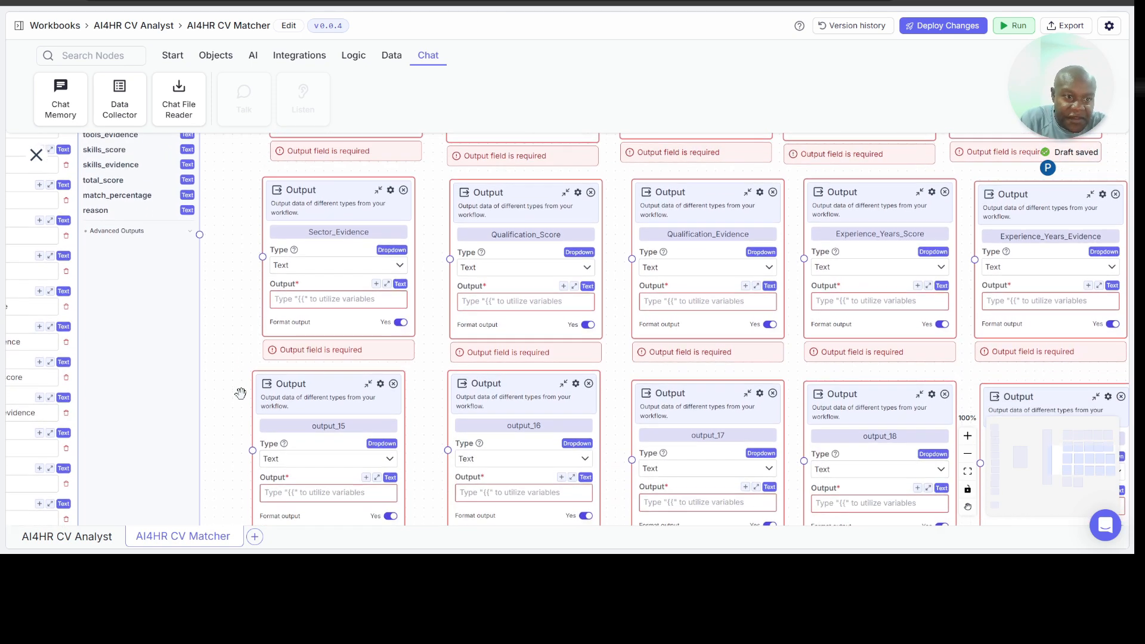
pyautogui.scroll(-1, 240, 393)
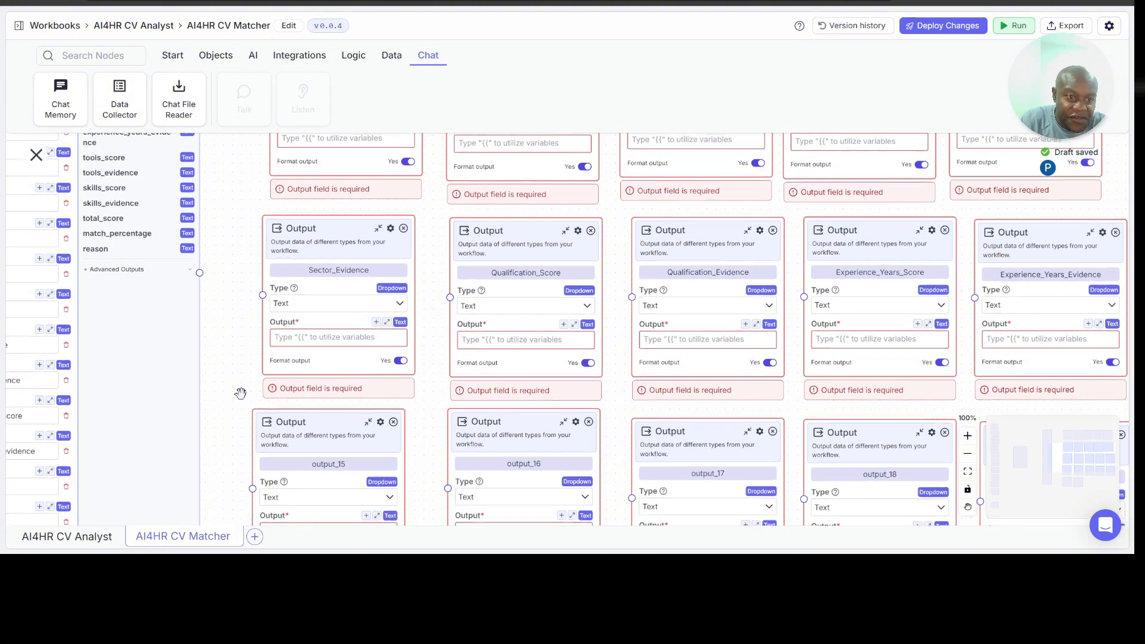
pyautogui.doubleClick(331, 428)
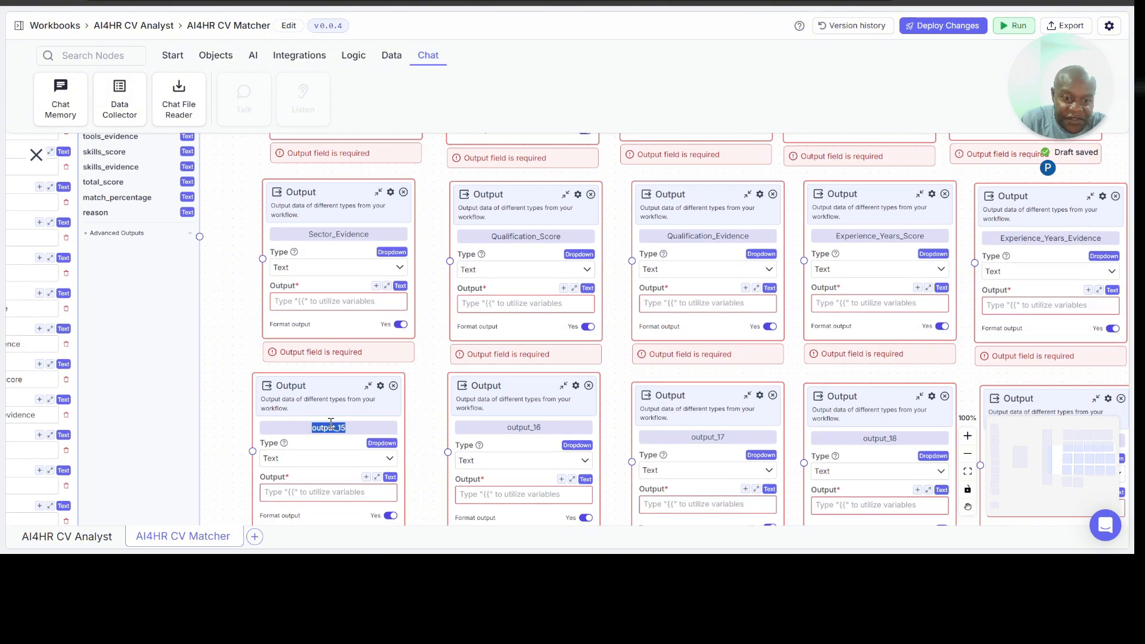
pyautogui.write('Tools_Score')
pyautogui.doubleClick(525, 427)
pyautogui.write('Tools_Evidence')
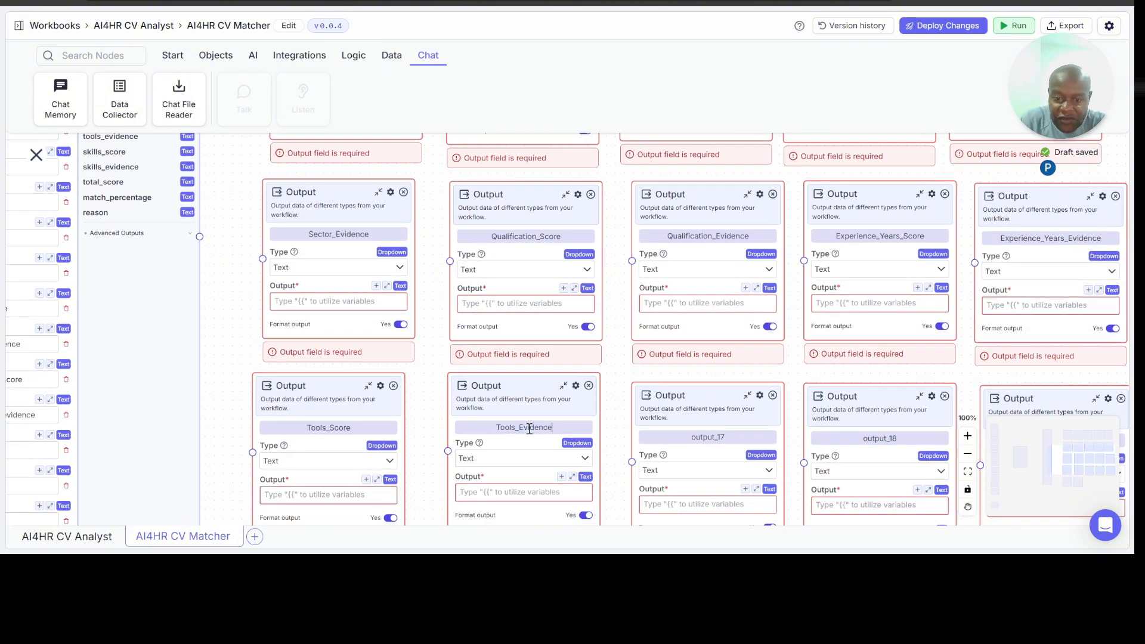
# Step: Rename the output_17 node to Skills_Score and the output_18 node to Skills_Evidence
pyautogui.doubleClick(719, 439)
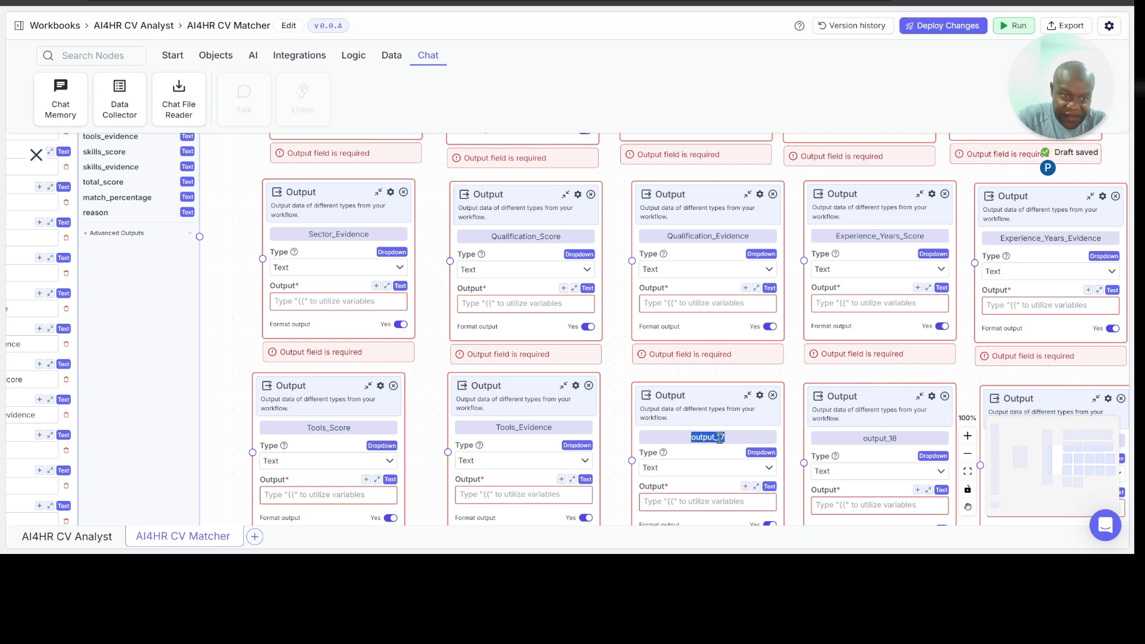
pyautogui.write('Skills_Score')
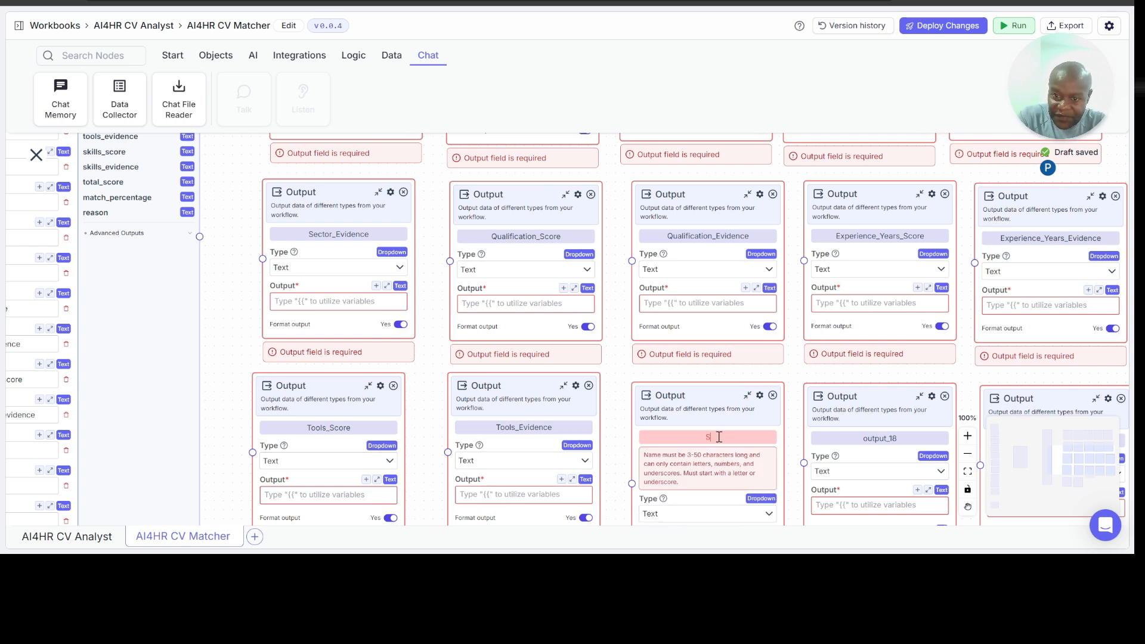
pyautogui.doubleClick(860, 439)
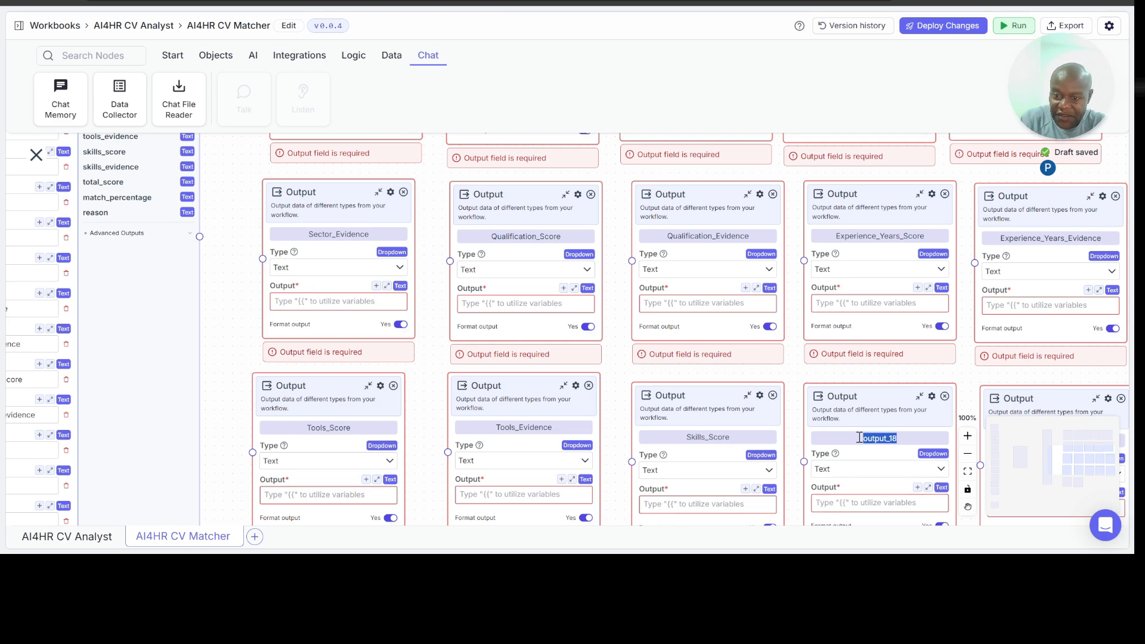
pyautogui.write('Skills_Evidence')
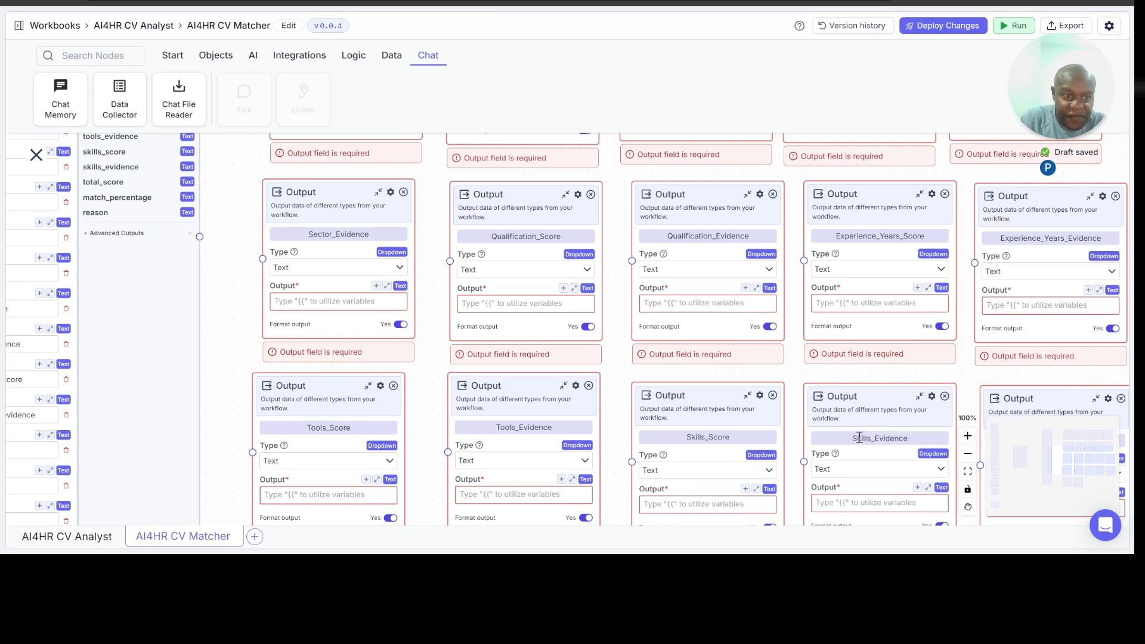
# Step: Rename the output_19 node to Total_Score
pyautogui.scroll(-2, 992, 376)
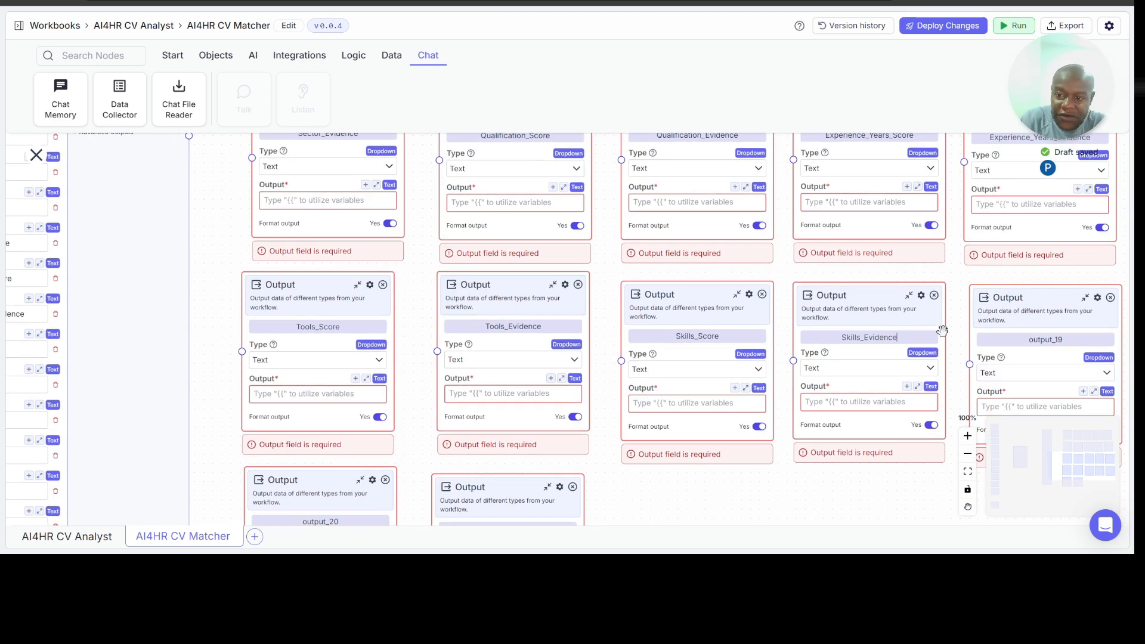
pyautogui.scroll(2, 884, 298)
pyautogui.scroll(-2, 884, 298)
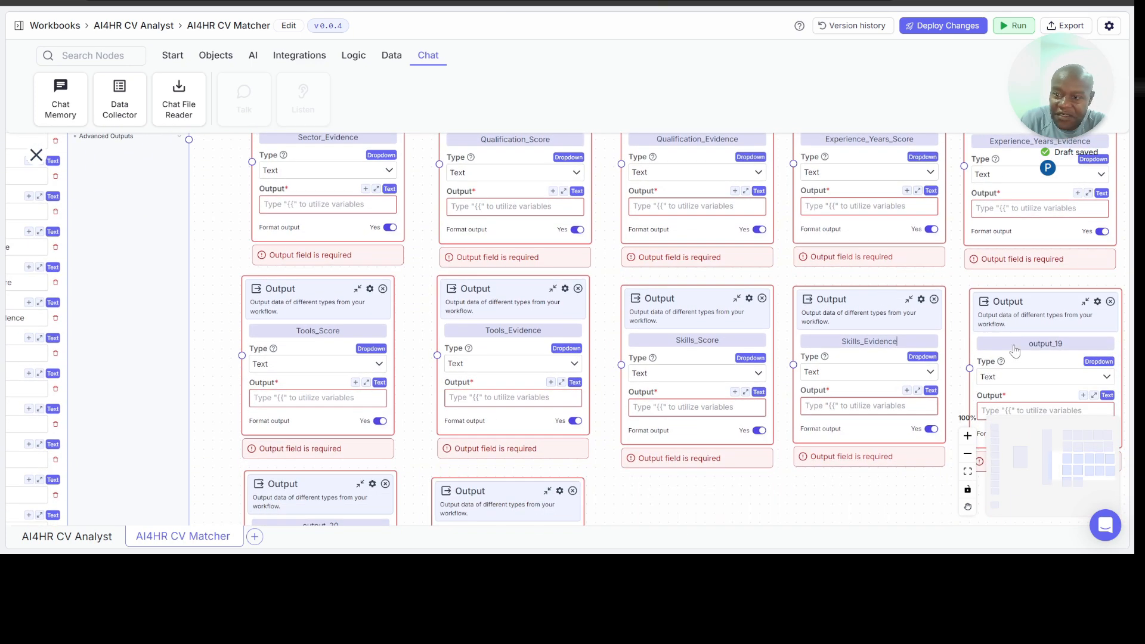
pyautogui.doubleClick(1042, 344)
pyautogui.write('Total_Score')
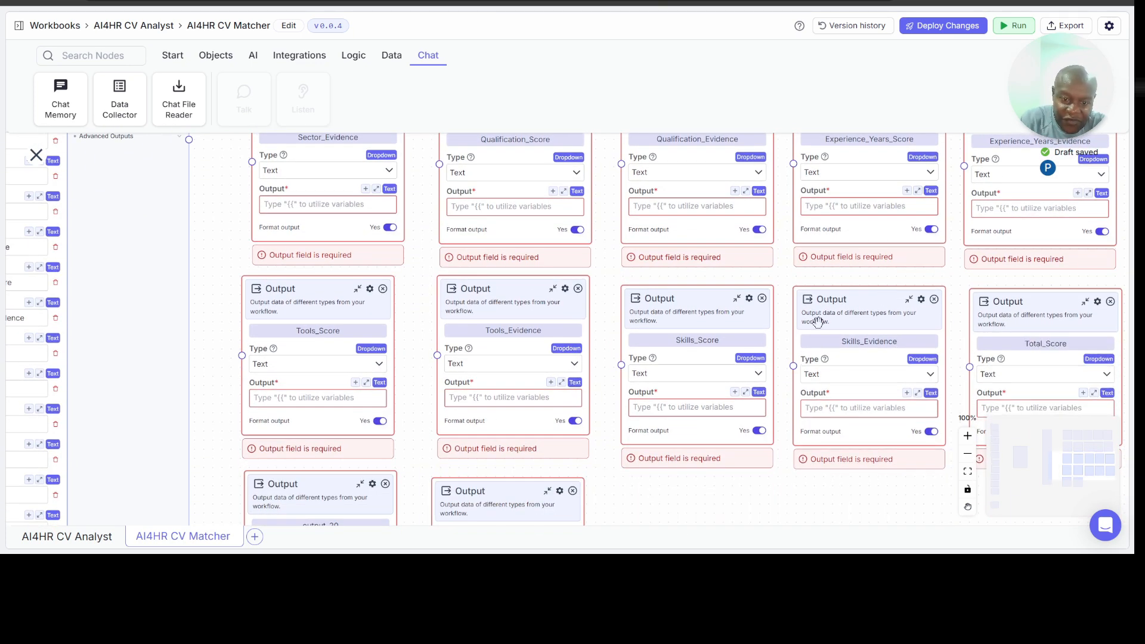
# Step: Rename the output_20 node to Match_Percentage and the output_21 node after the remaining reason key
pyautogui.scroll(-2, 770, 471)
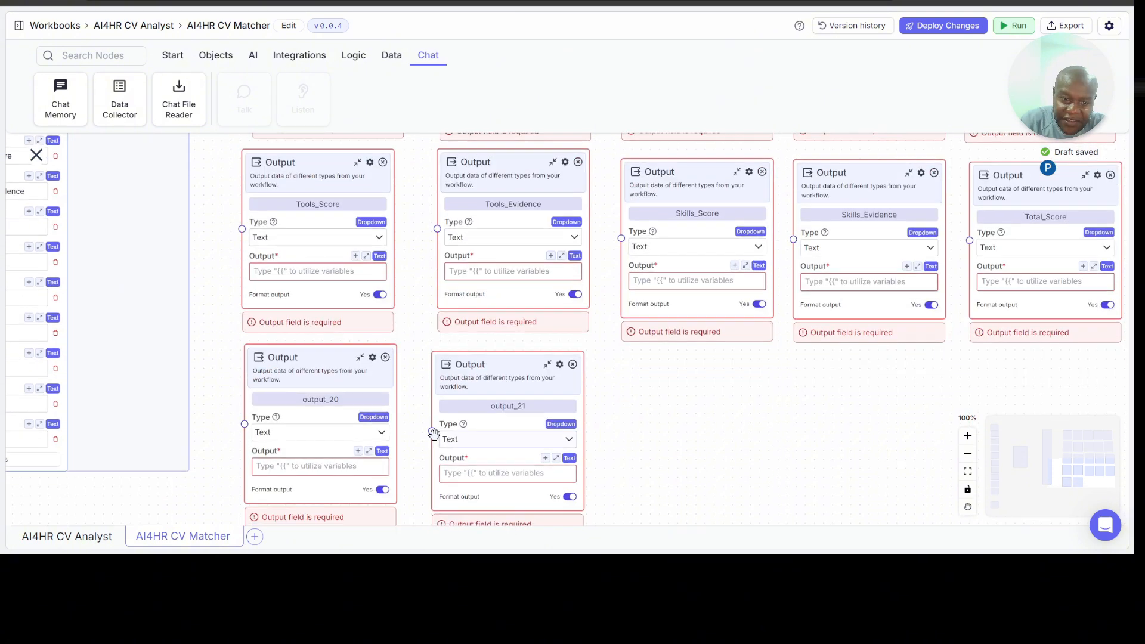
pyautogui.doubleClick(350, 400)
pyautogui.write('Match_Percentage')
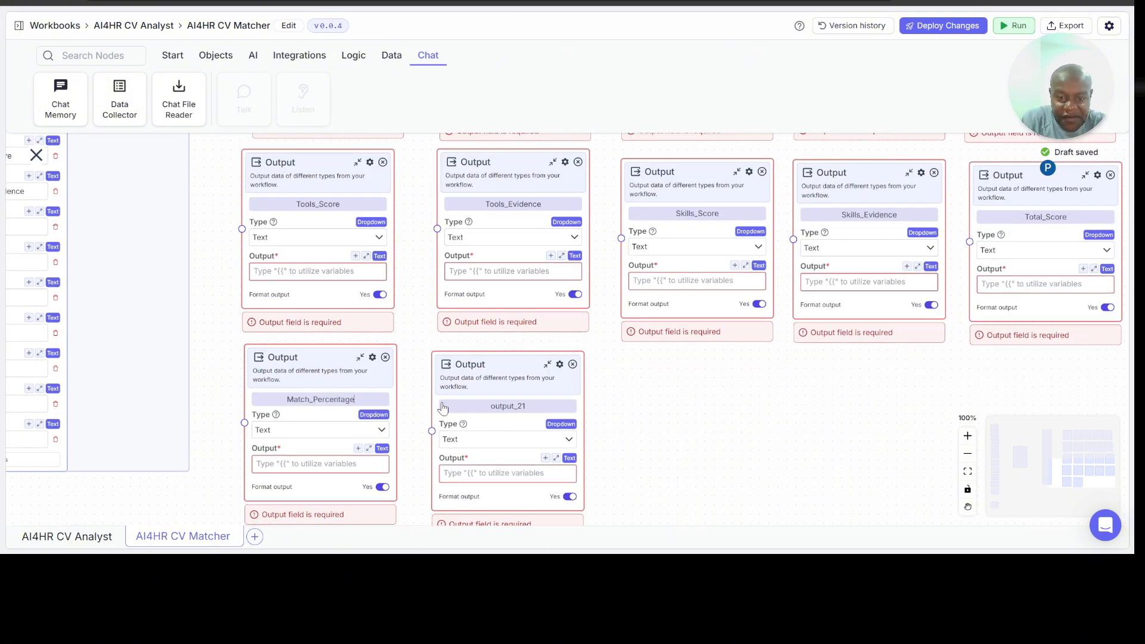
pyautogui.doubleClick(519, 406)
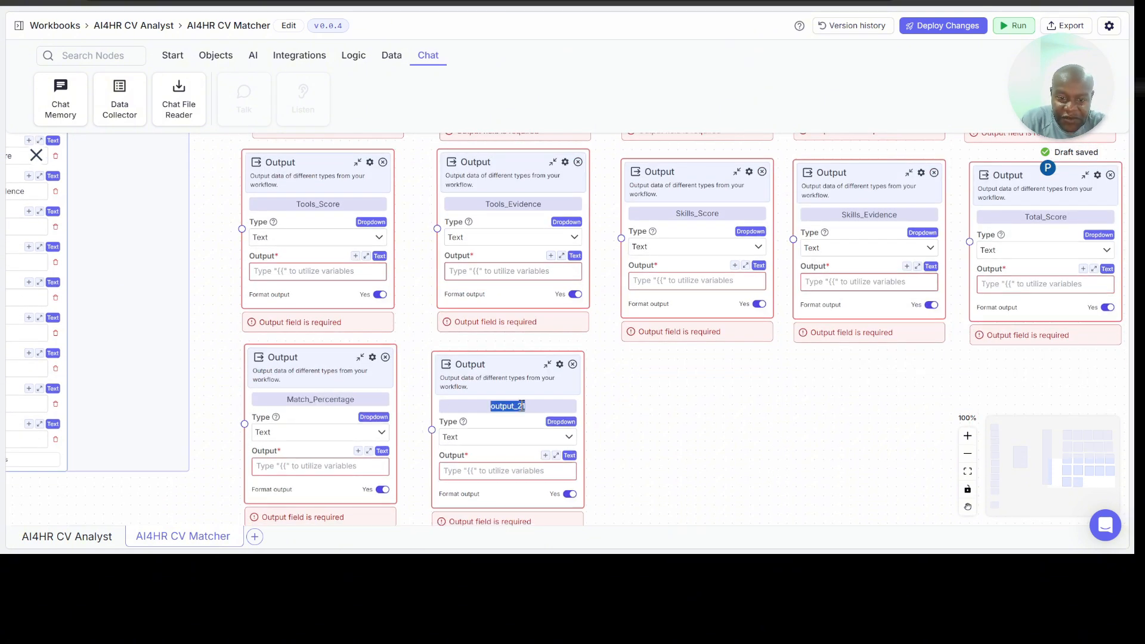
pyautogui.write('Reason')
# Step: Start a {{ variable reference in the Candidate_Name node's Output field and look through the available source nodes
pyautogui.scroll(2, 748, 430)
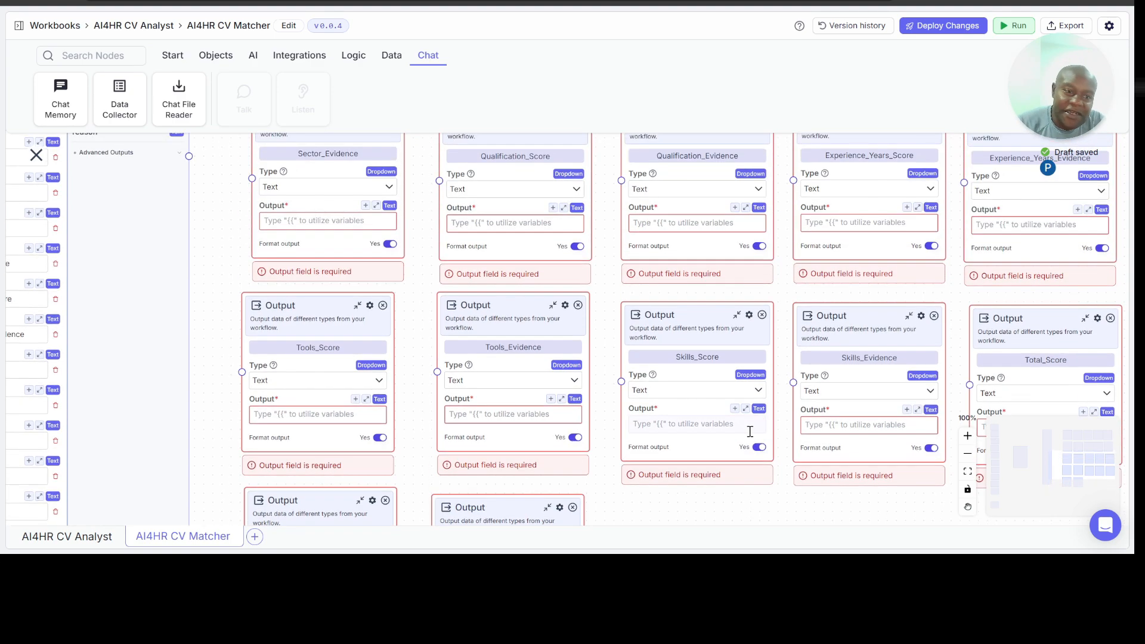
pyautogui.scroll(4, 736, 334)
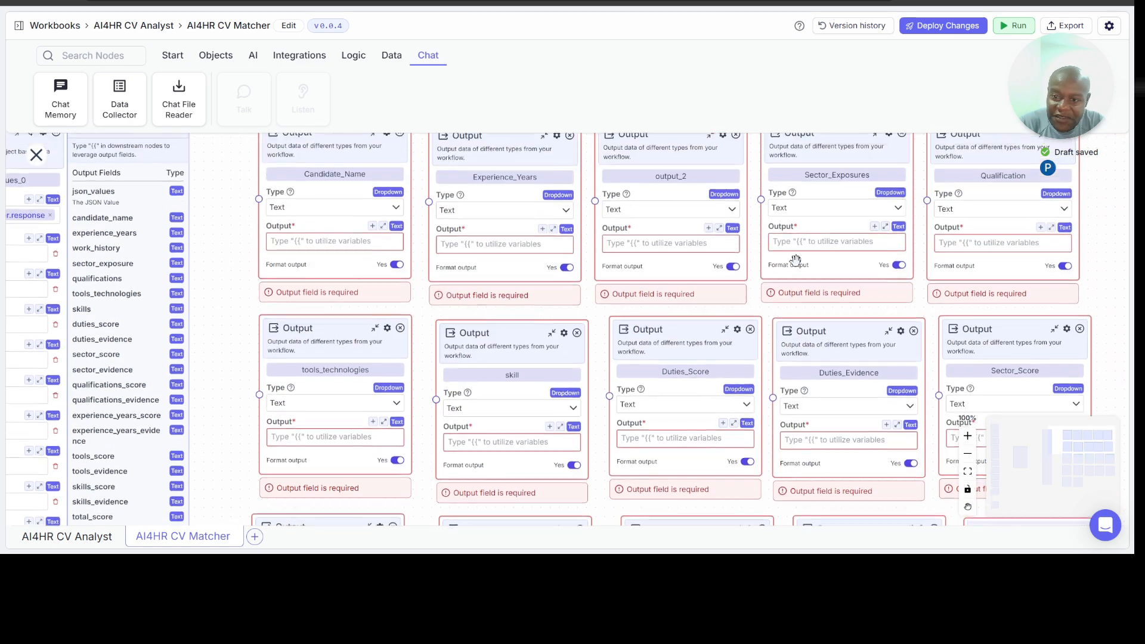
pyautogui.scroll(2, 776, 286)
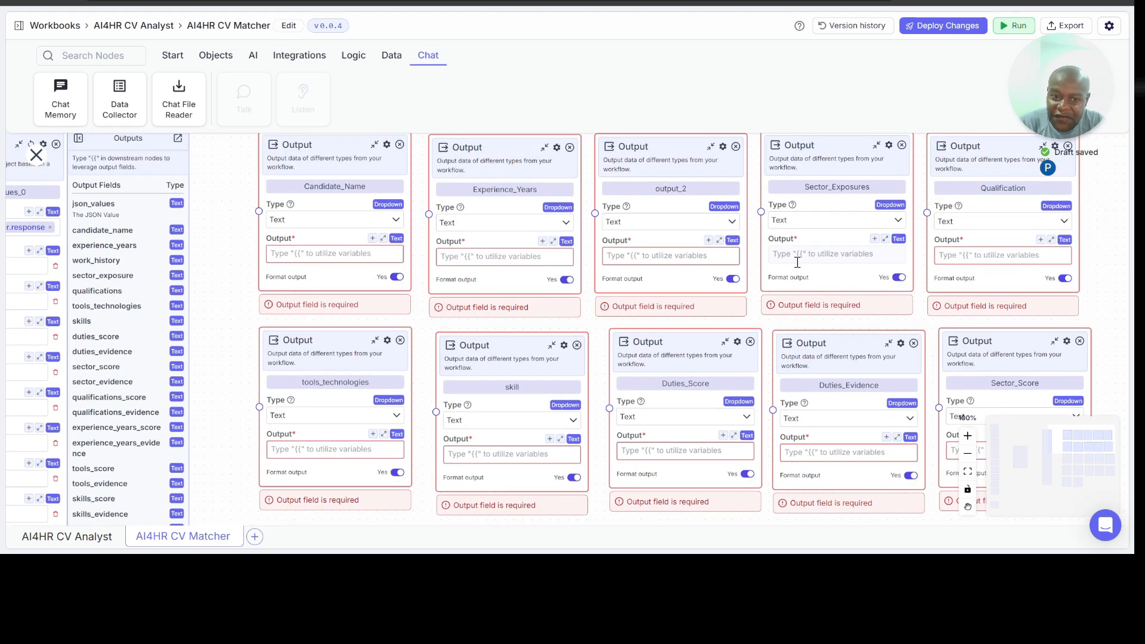
pyautogui.click(333, 255)
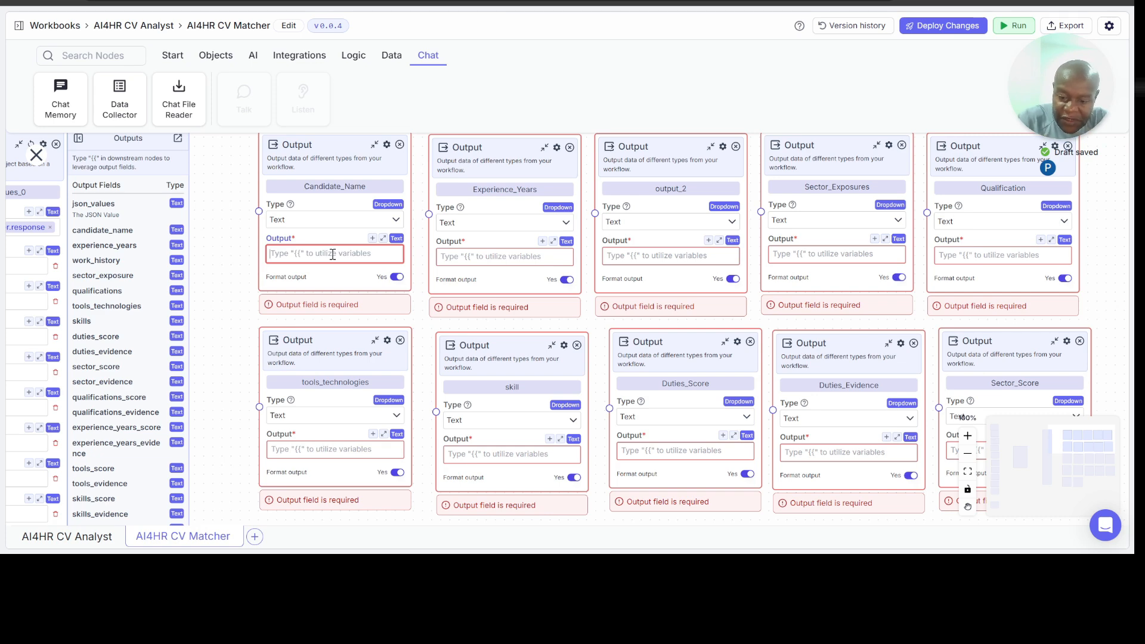
pyautogui.write('{{')
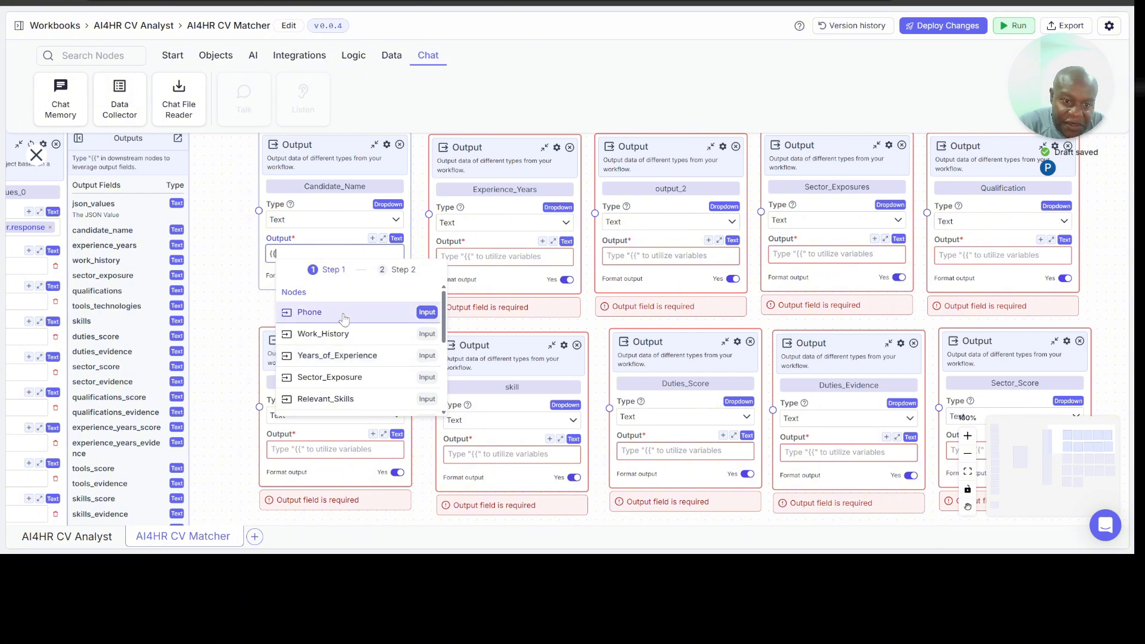
pyautogui.scroll(-3, 350, 356)
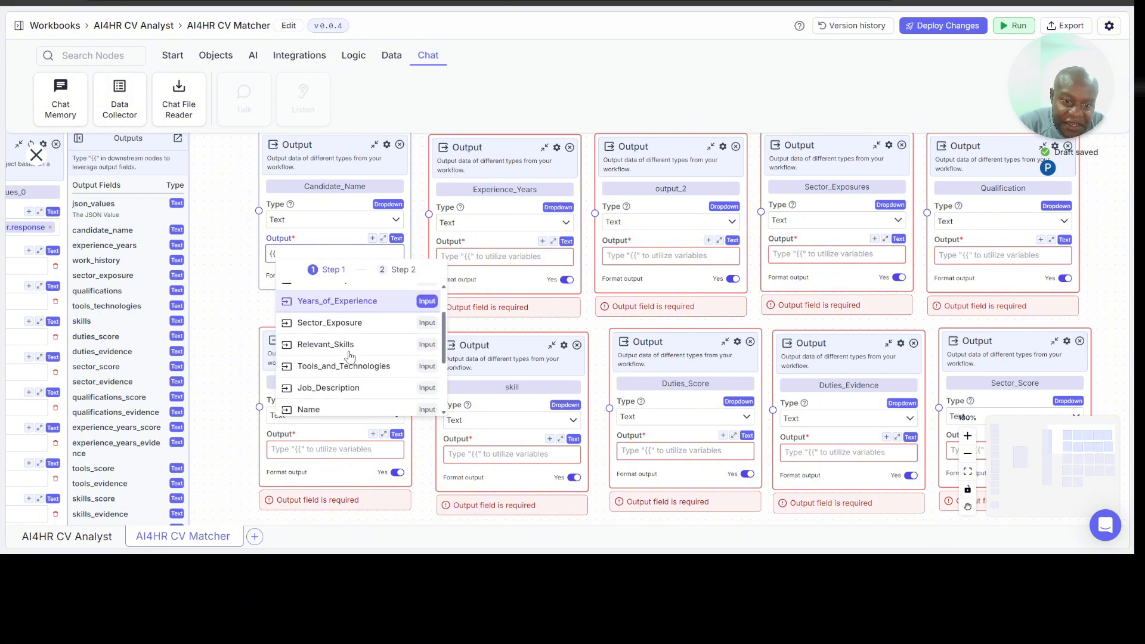
pyautogui.scroll(-2, 349, 356)
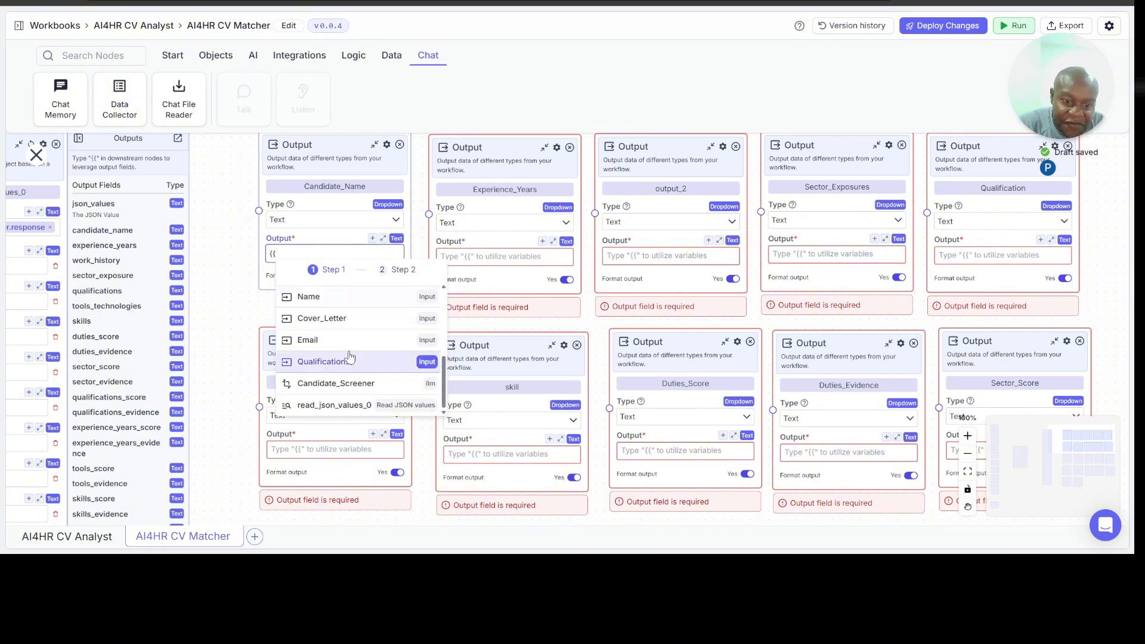
pyautogui.click(227, 317)
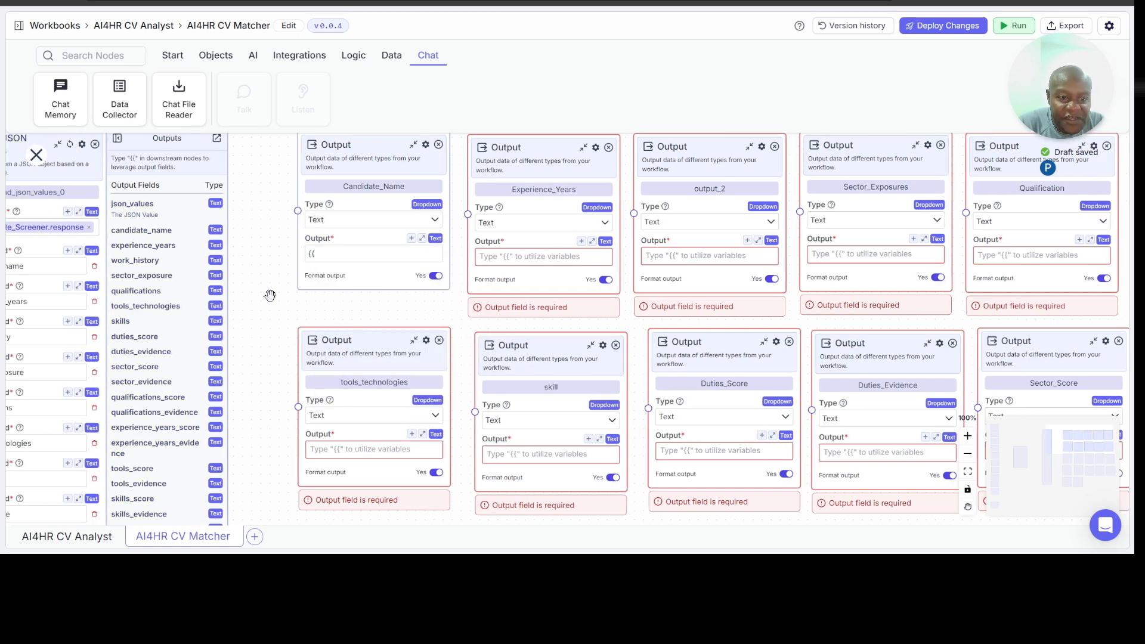
# Step: Rename the Read JSON Values node to JSON_Splitter
pyautogui.moveTo(271, 294); pyautogui.dragTo(571, 385)
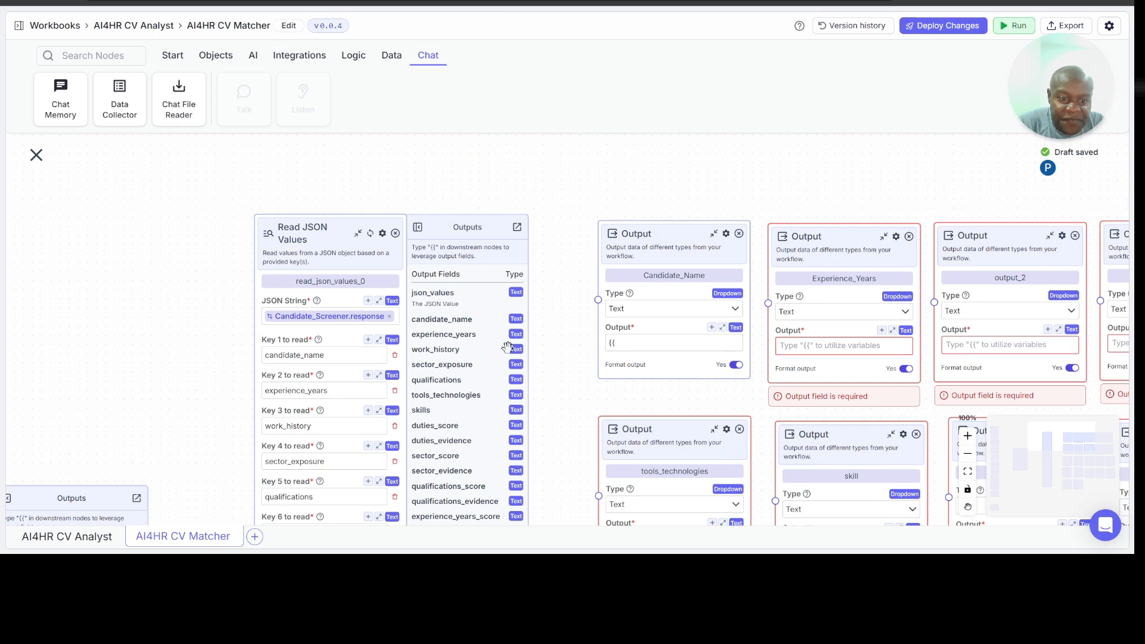
pyautogui.doubleClick(366, 279)
pyautogui.write('JSO')
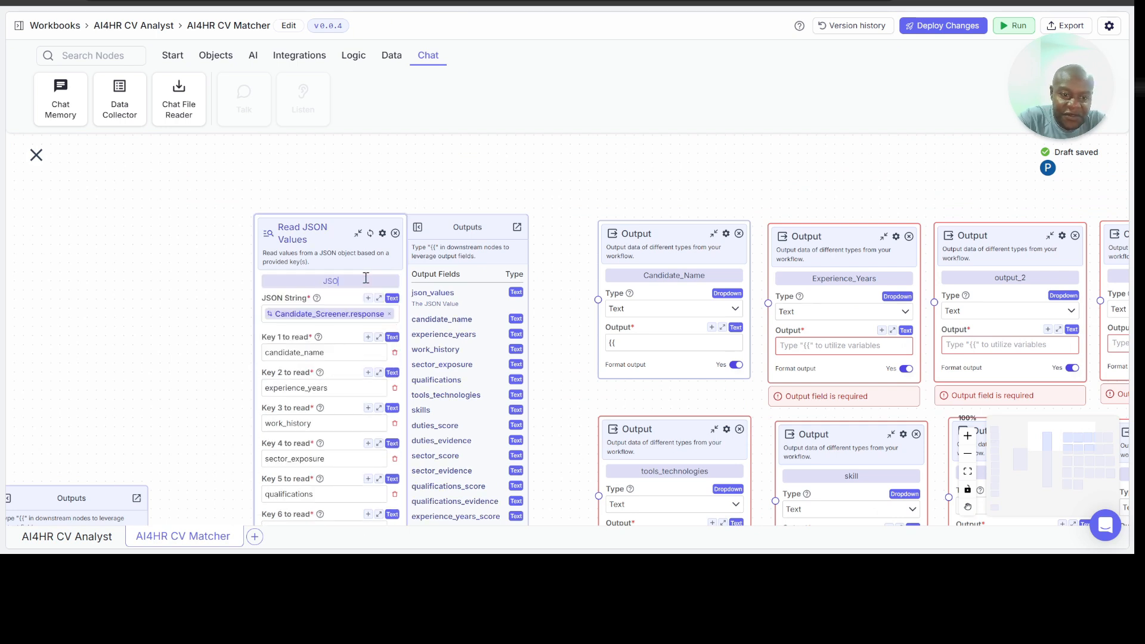
pyautogui.write('N_')
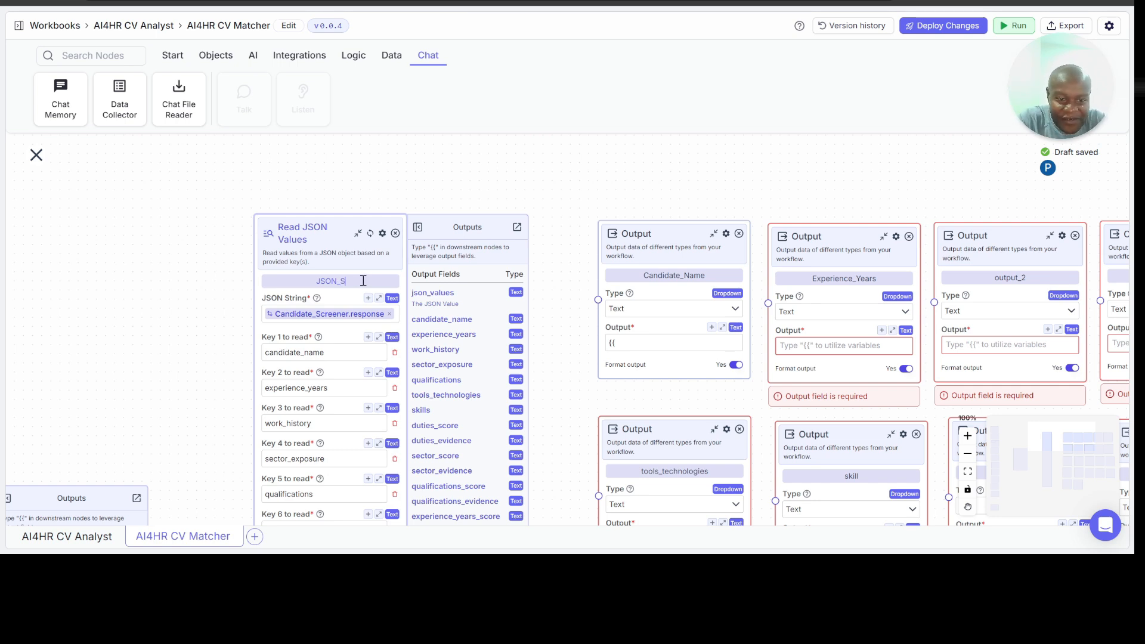
pyautogui.write('Splitter')
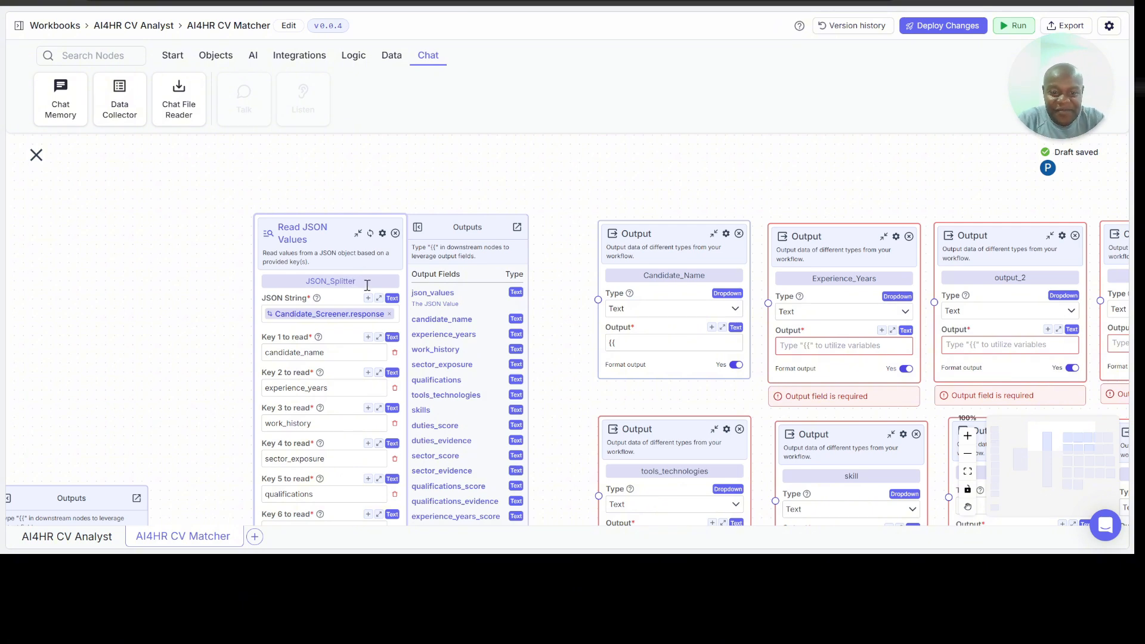
pyautogui.click(555, 275)
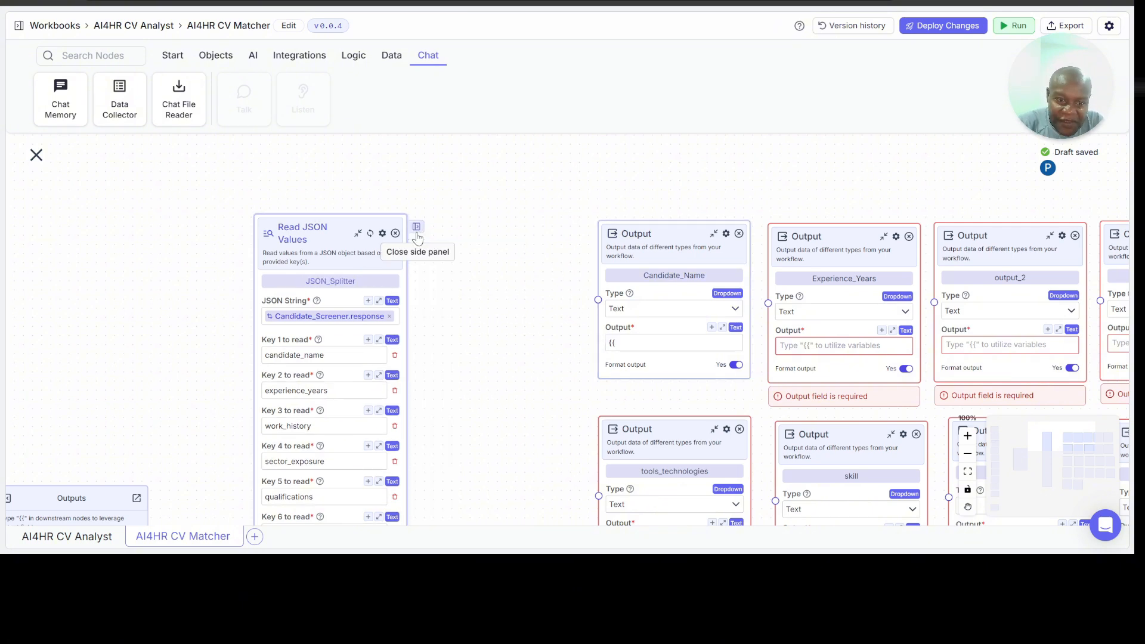
# Step: Set the Candidate_Name node's Output to the variable JSON_Splitter.candidate_name
pyautogui.click(644, 345)
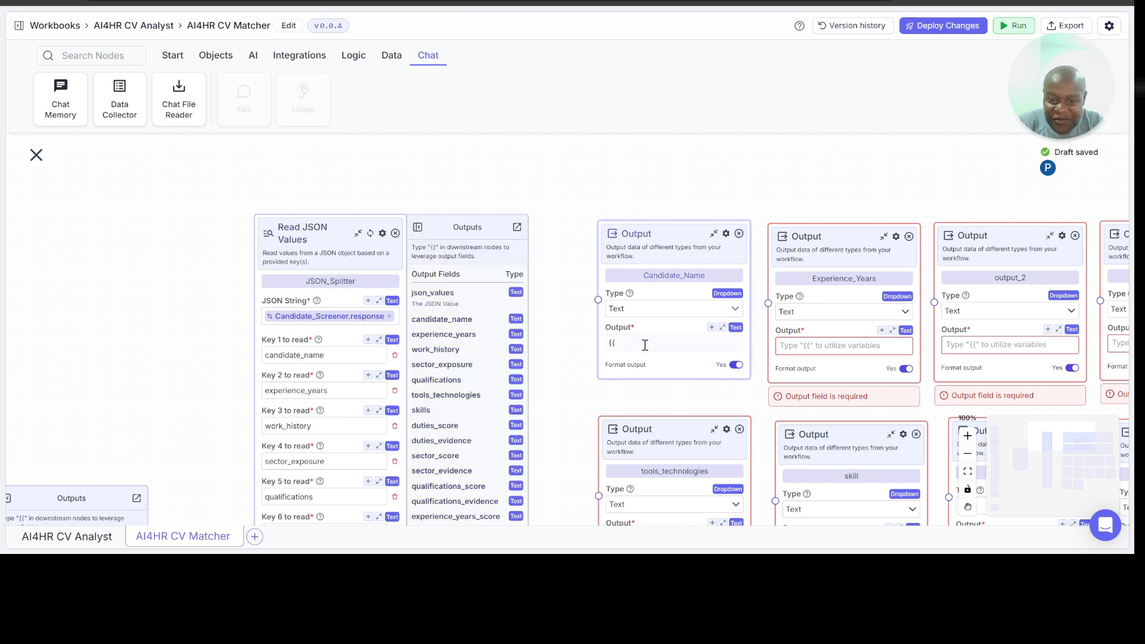
pyautogui.scroll(-5, 674, 434)
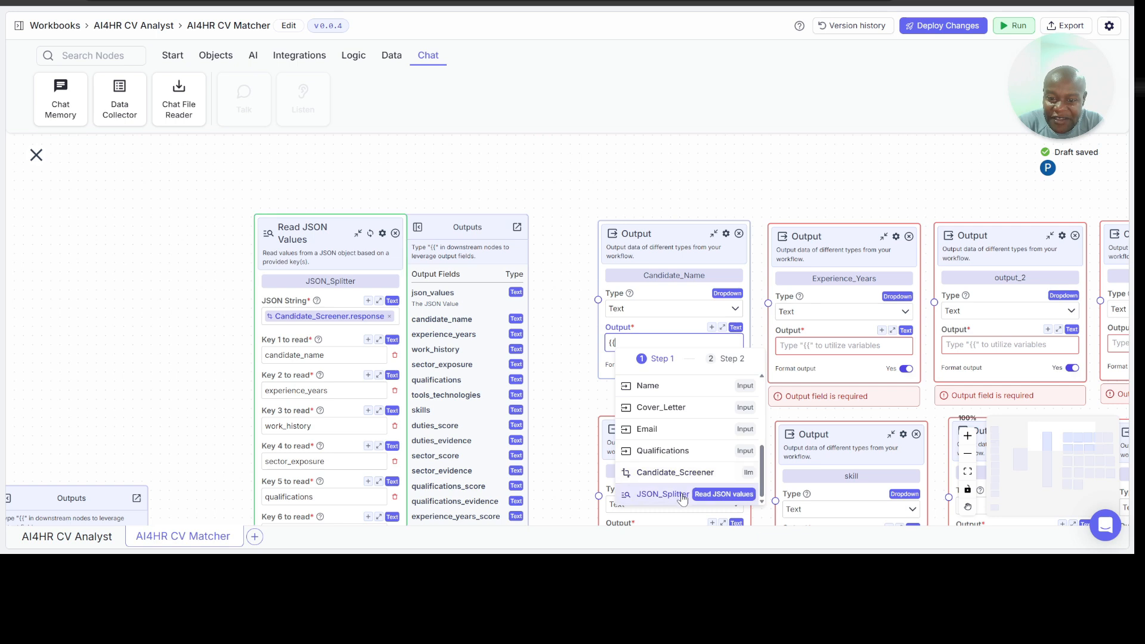
pyautogui.click(663, 494)
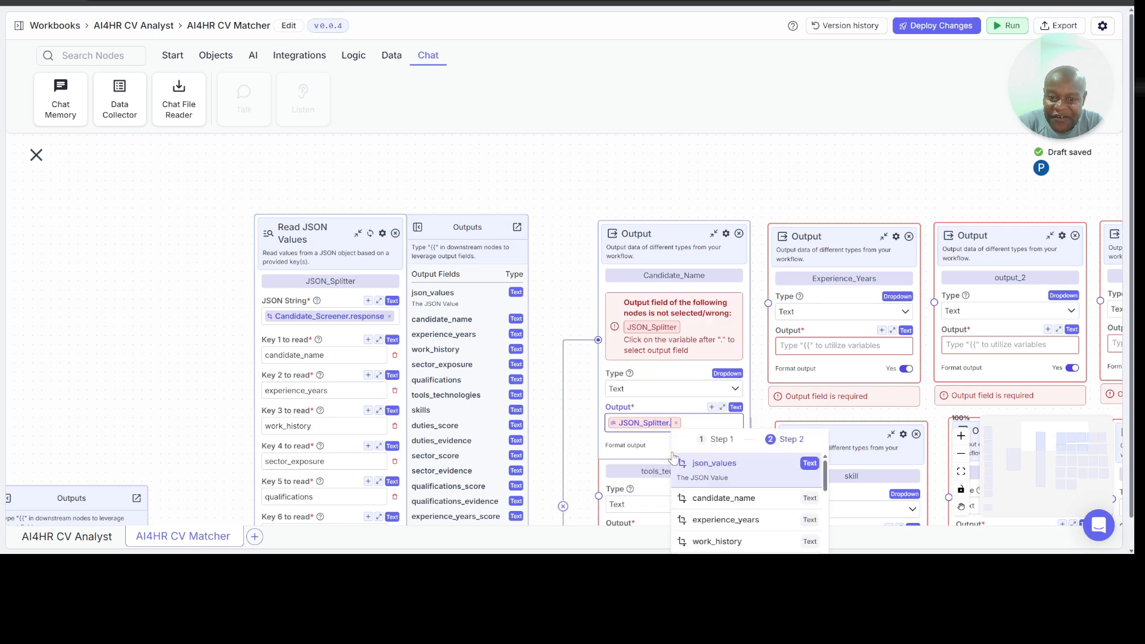
pyautogui.click(733, 498)
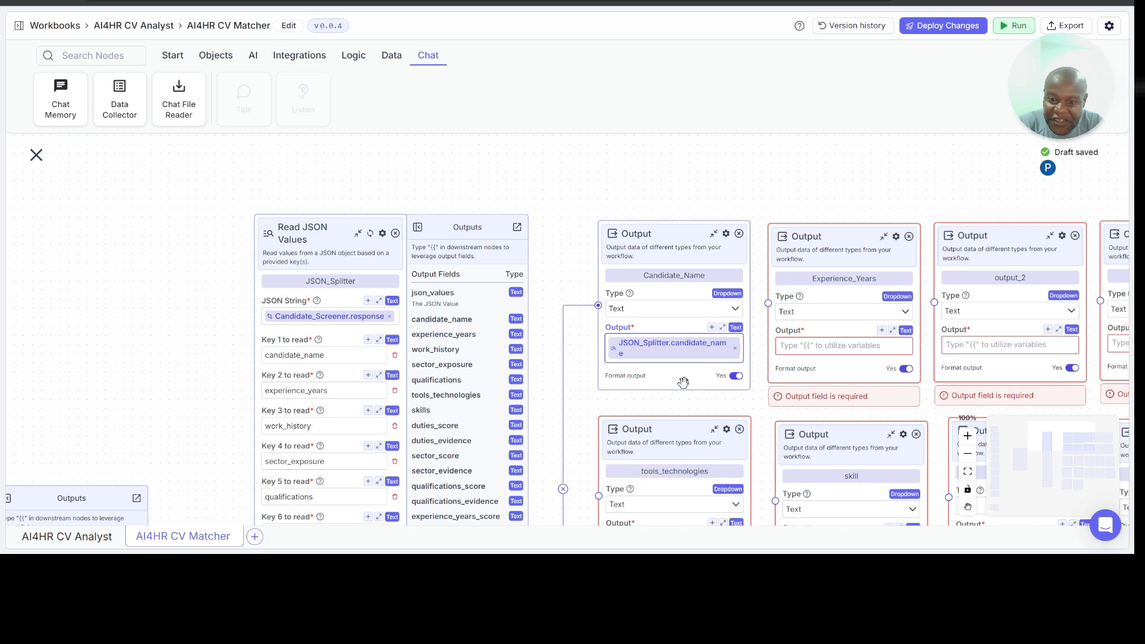
# Step: Set the Experience_Years node's Output to the variable JSON_Splitter.experience_years
pyautogui.click(801, 345)
pyautogui.write('{{')
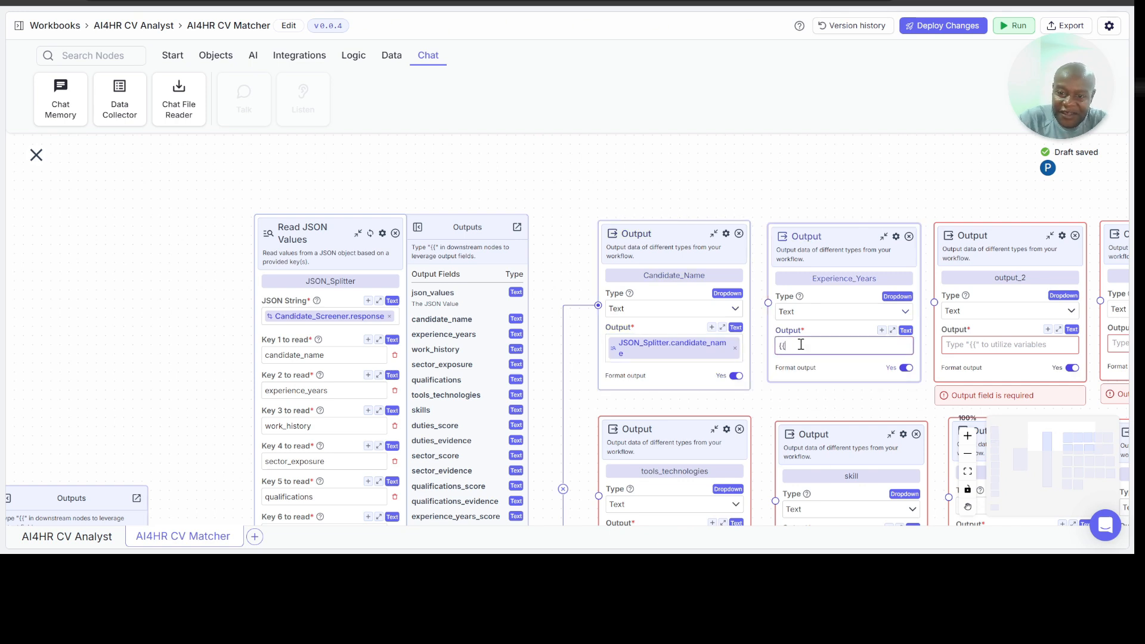
pyautogui.scroll(-5, 834, 465)
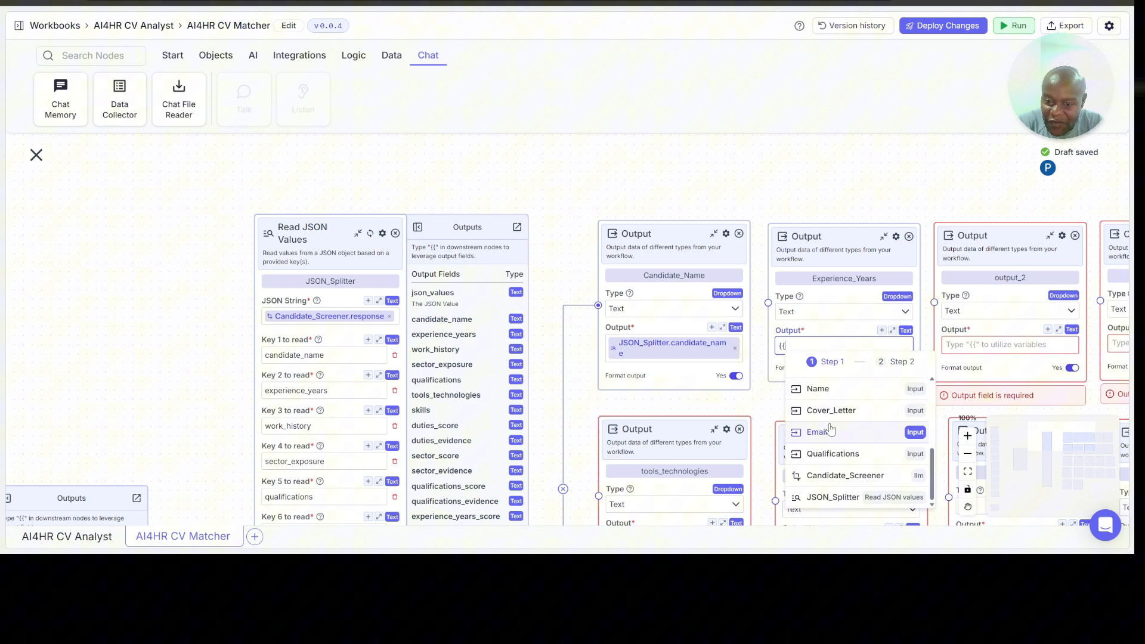
pyautogui.click(833, 498)
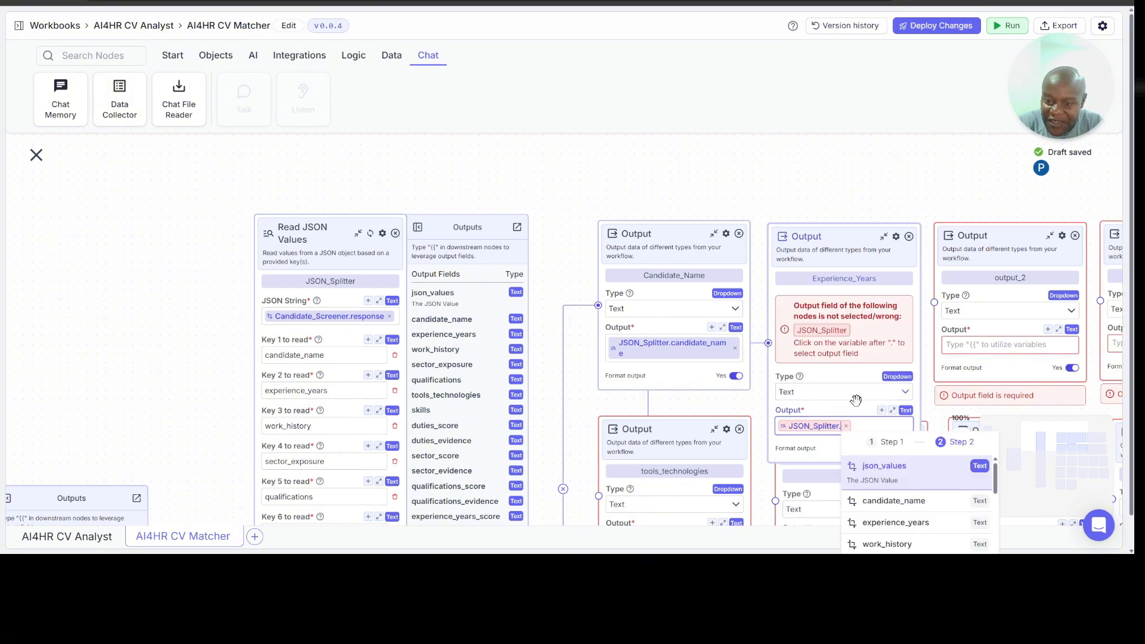
pyautogui.click(895, 523)
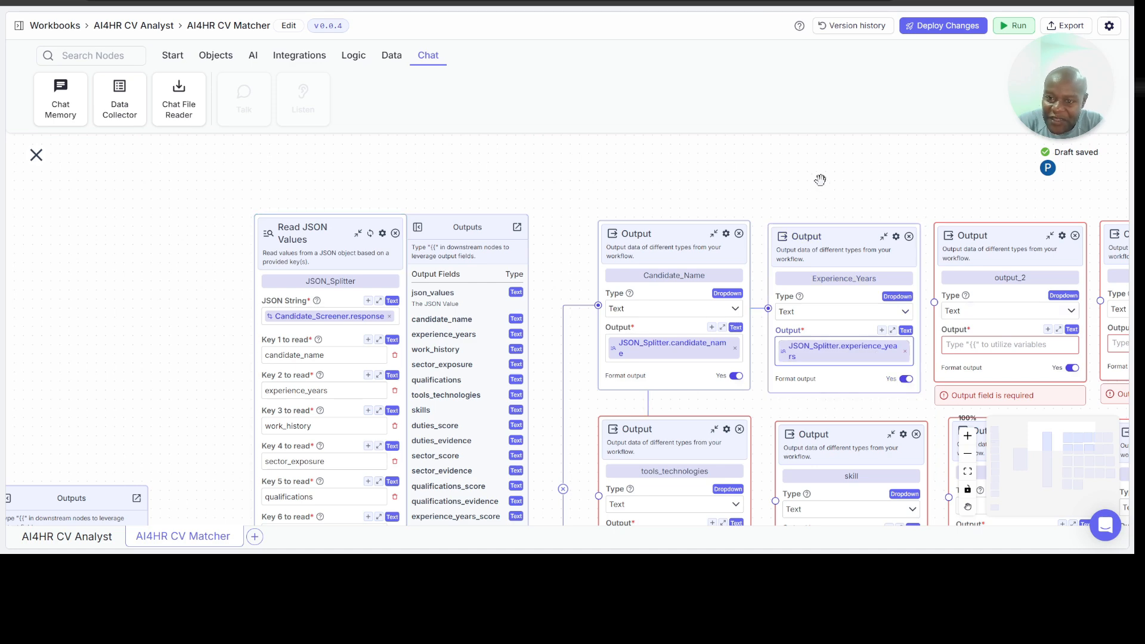
# Step: Rename the output_2 node to Work_HistoryA
pyautogui.hscroll(5, 819, 179)
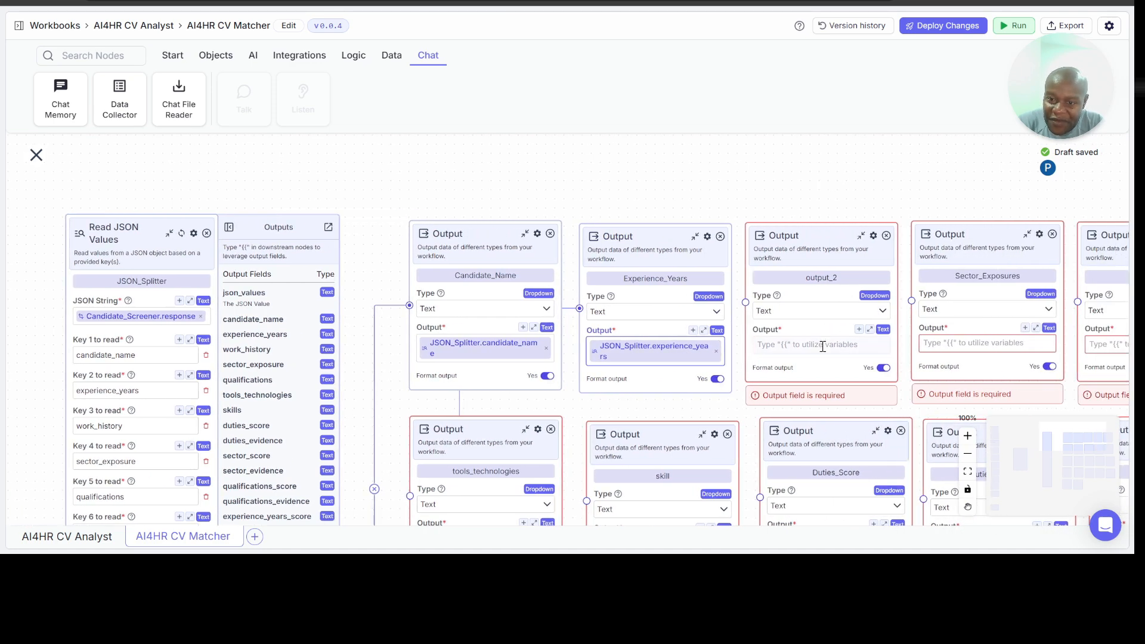
pyautogui.click(854, 276)
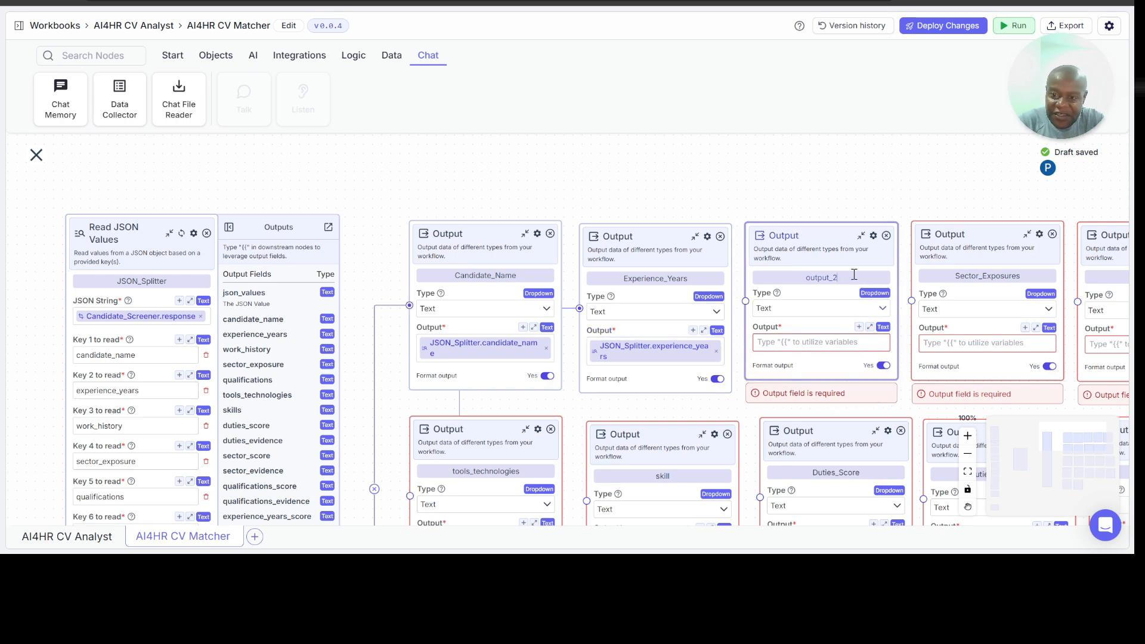
pyautogui.doubleClick(854, 274)
pyautogui.write('Work')
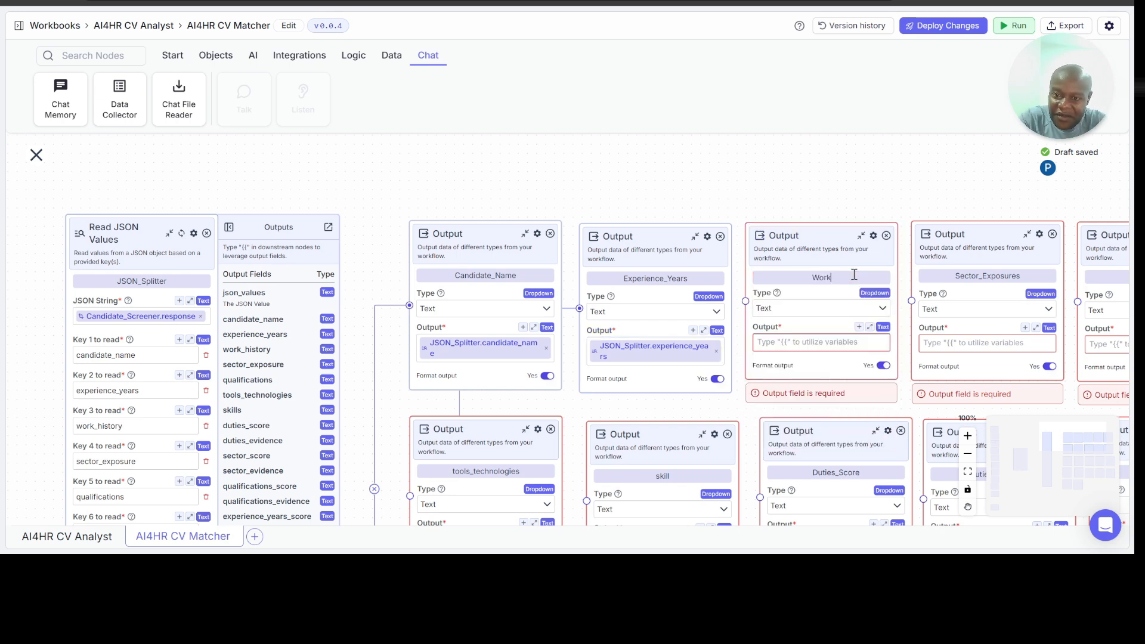
pyautogui.write('_HistoryA')
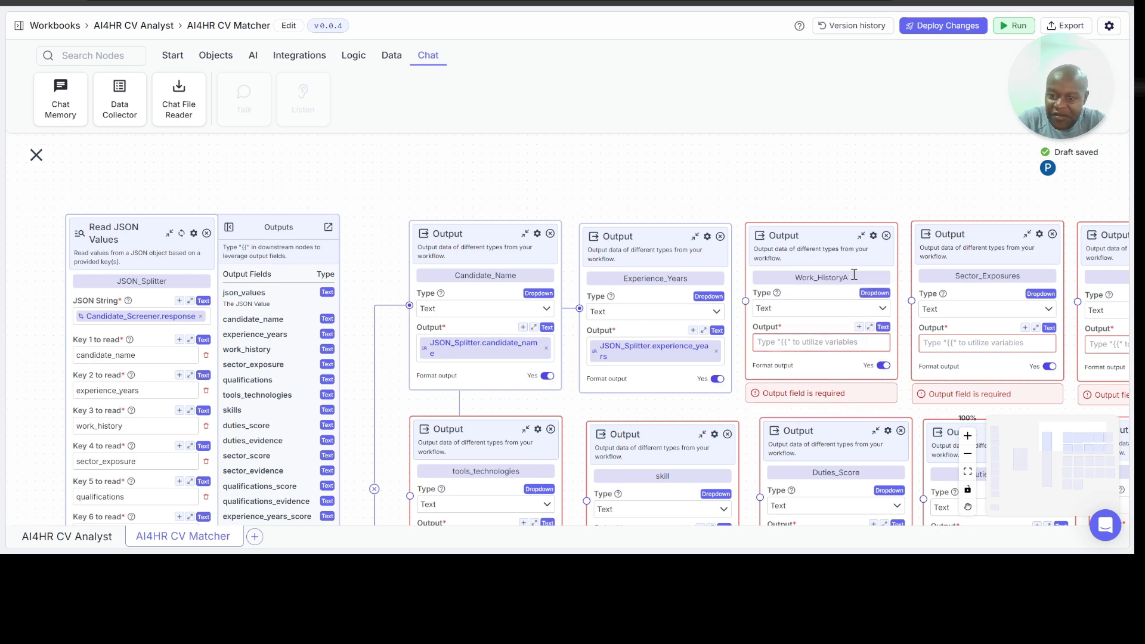
# Step: Set the Work_HistoryA node's Output to the variable JSON_Splitter.work_history
pyautogui.click(794, 344)
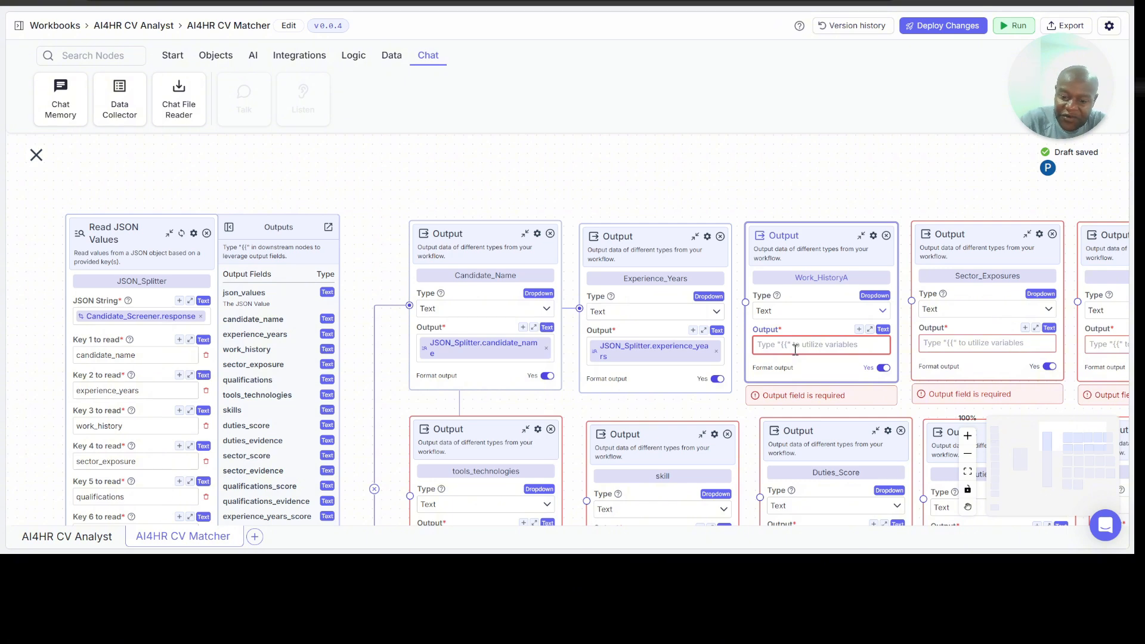
pyautogui.write('{{')
pyautogui.scroll(-5, 805, 411)
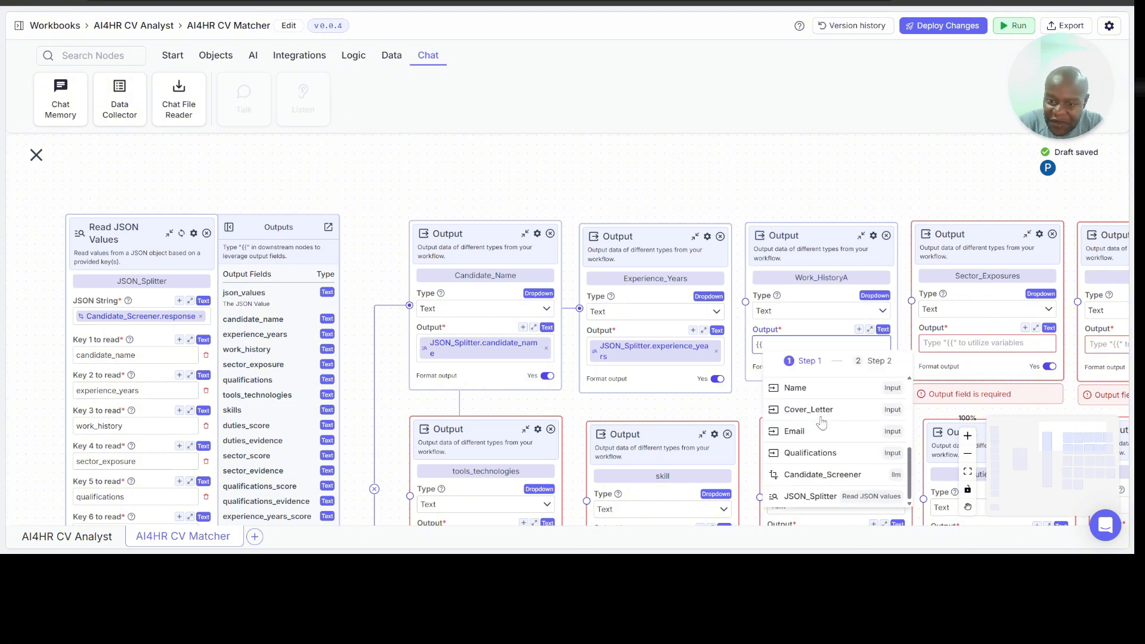
pyautogui.click(827, 499)
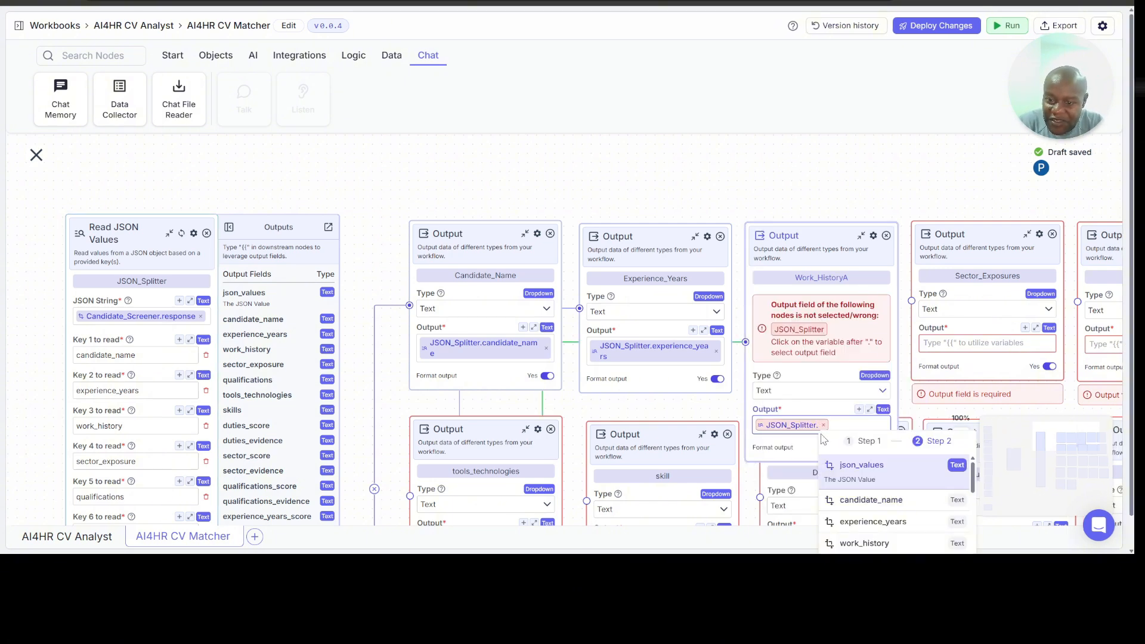
pyautogui.scroll(-1, 865, 495)
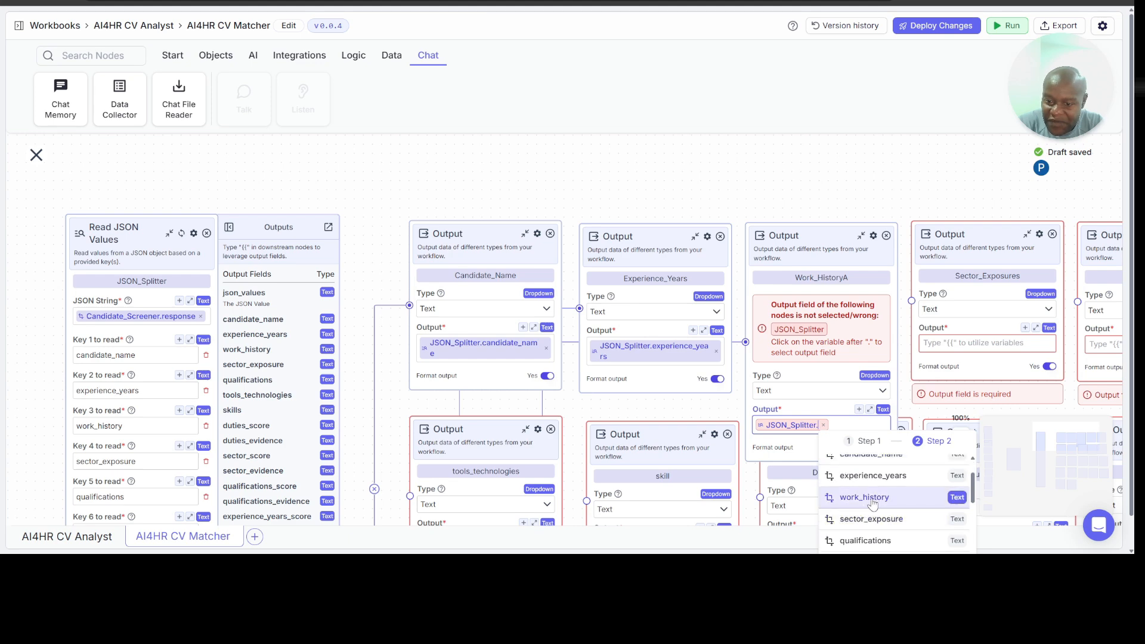
pyautogui.click(864, 501)
# Step: Set the Sector_Exposures node's Output to the variable JSON_Splitter.sector_exposure
pyautogui.hscroll(5, 874, 176)
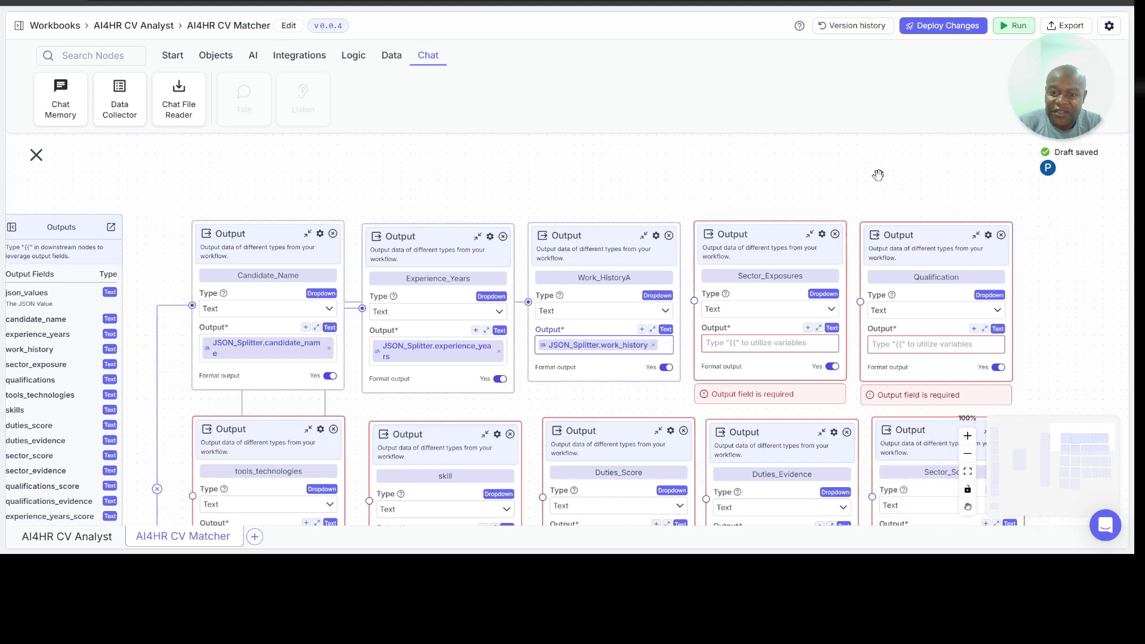
pyautogui.click(730, 344)
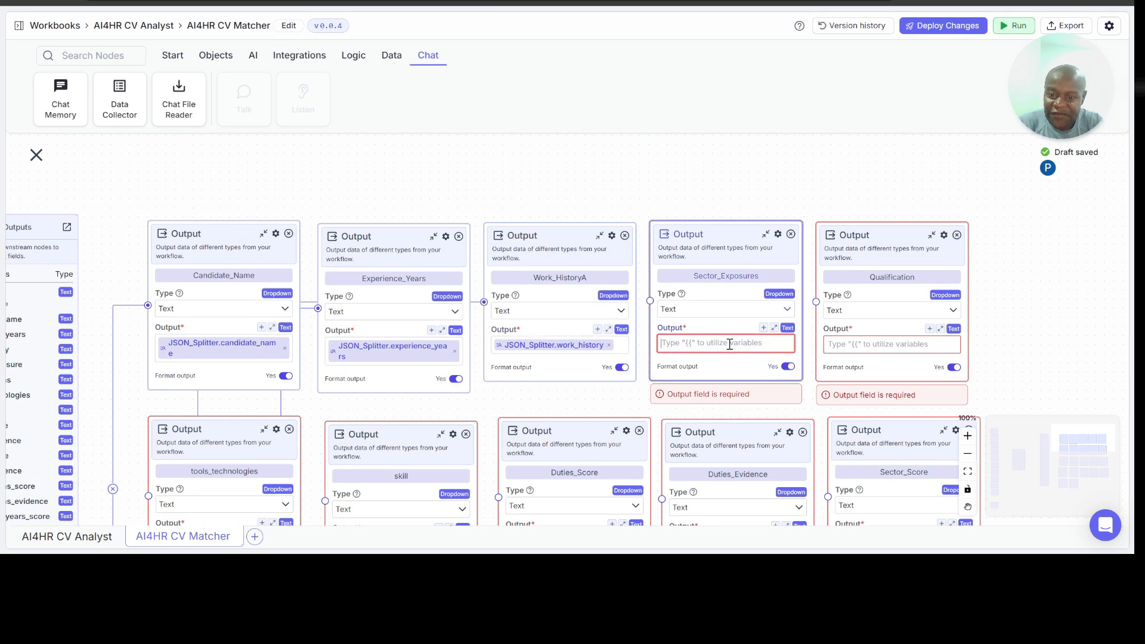
pyautogui.write('{{')
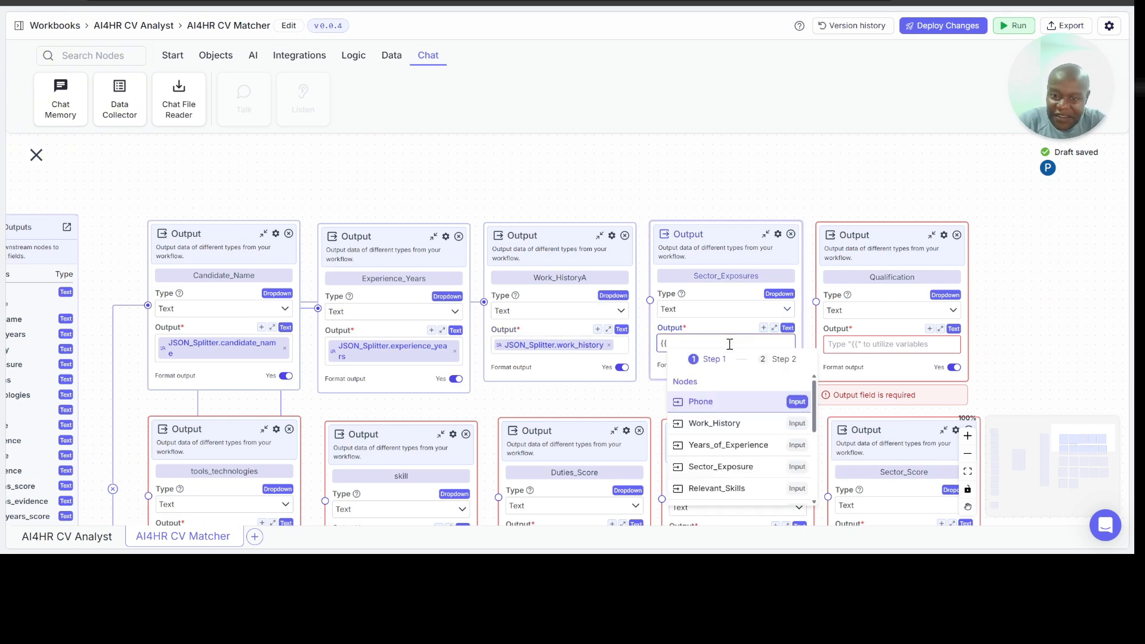
pyautogui.scroll(-3, 719, 457)
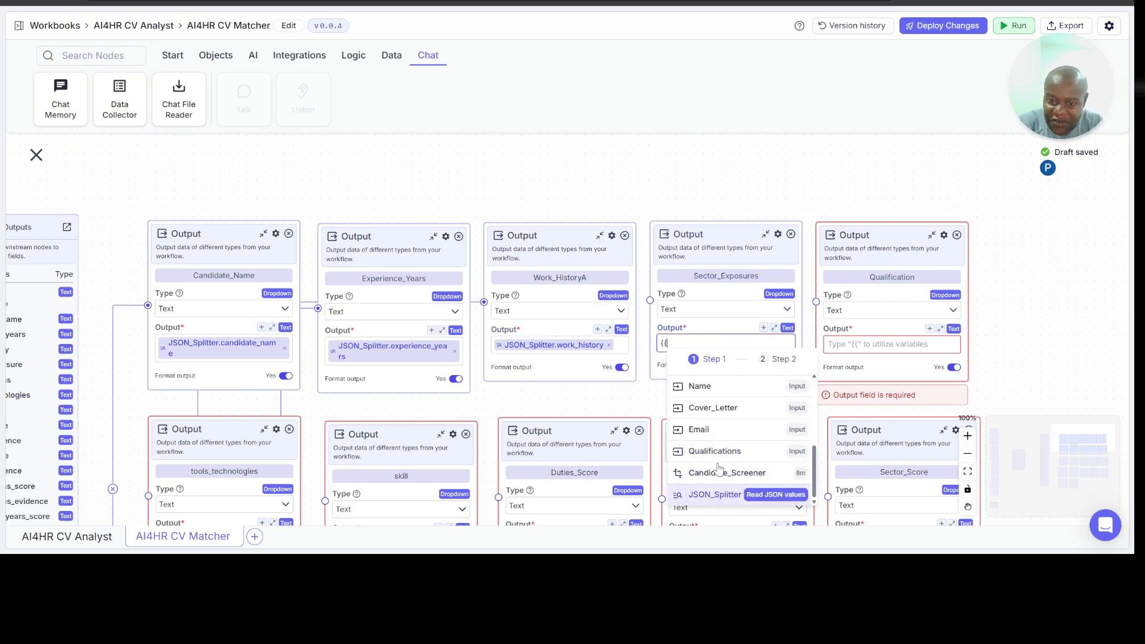
pyautogui.click(717, 494)
pyautogui.scroll(-3, 754, 491)
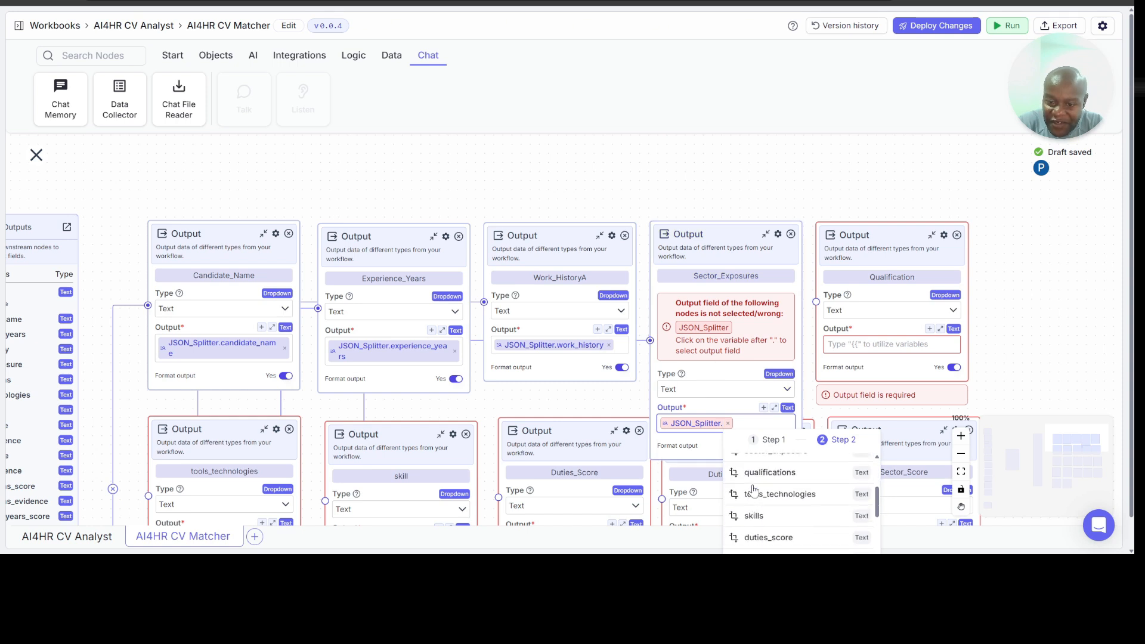
pyautogui.click(759, 491)
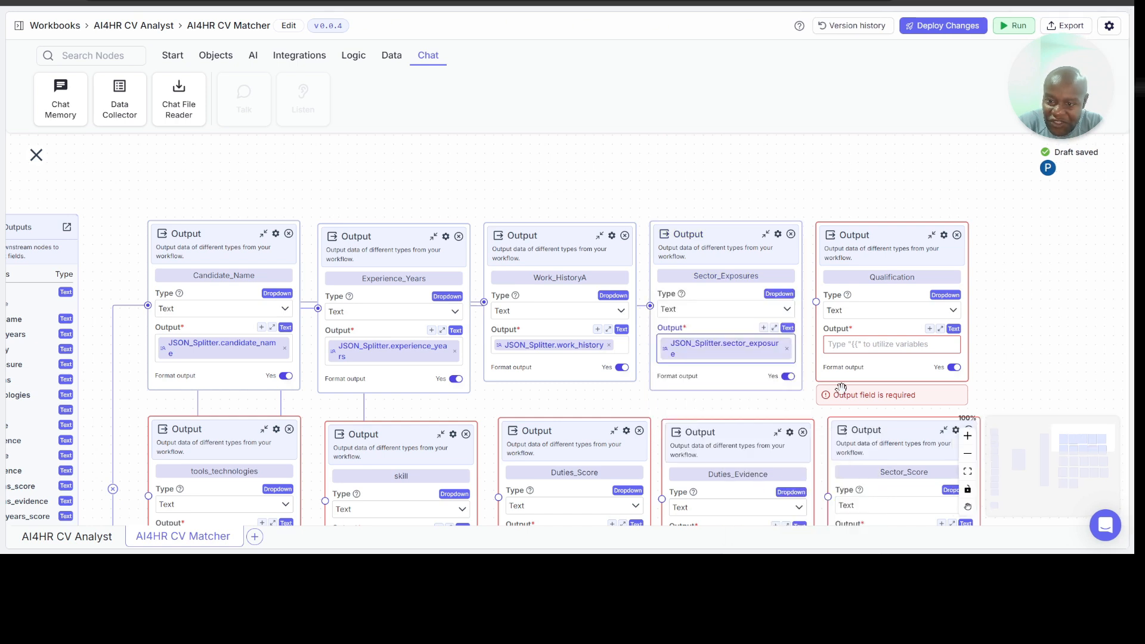
# Step: Set the Qualification node's Output to the variable JSON_Splitter.qualifications
pyautogui.click(866, 340)
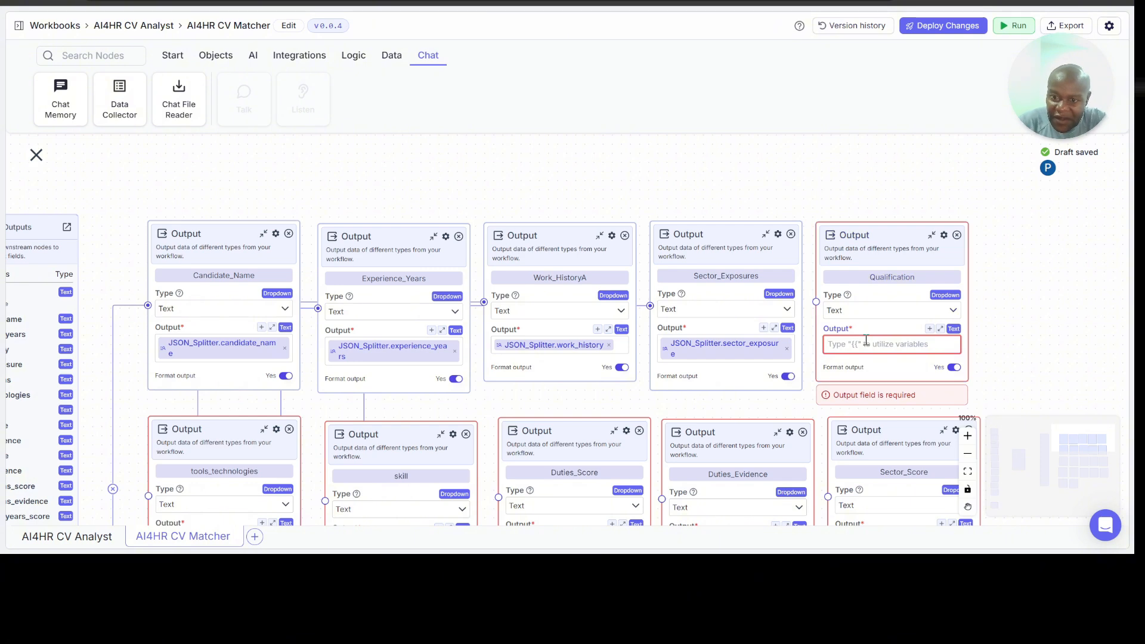
pyautogui.write('{{')
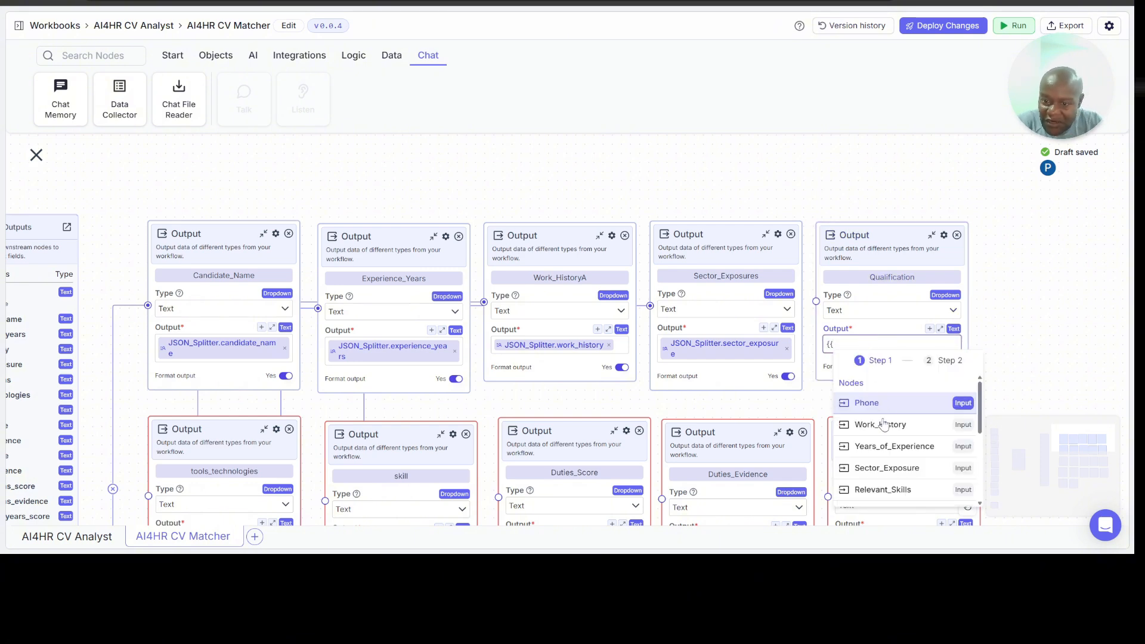
pyautogui.scroll(-5, 888, 440)
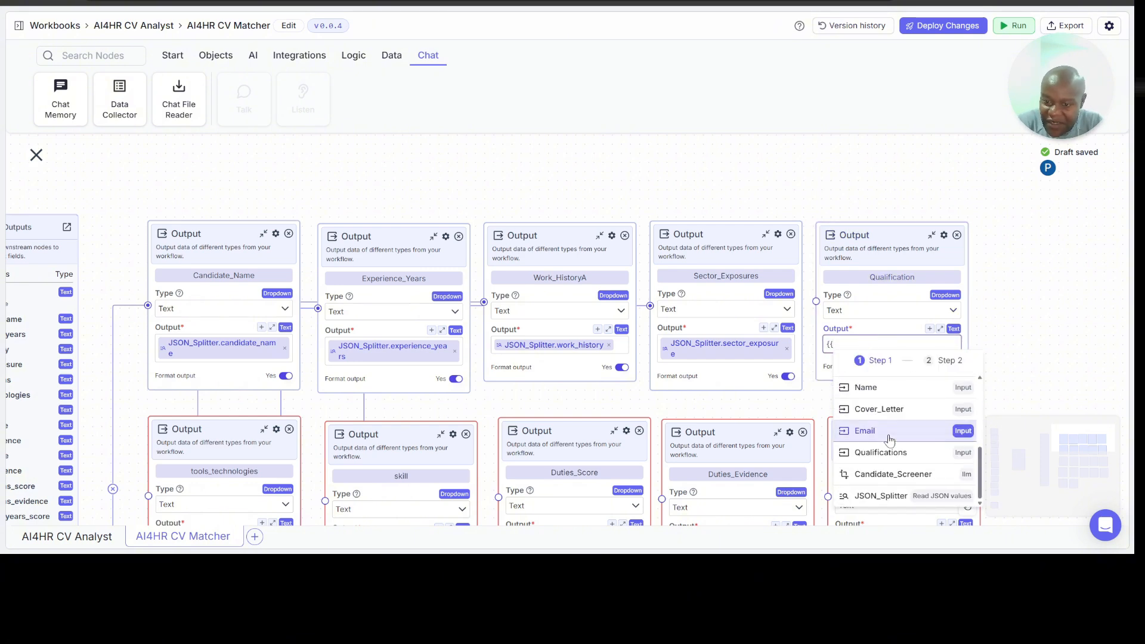
pyautogui.click(883, 497)
pyautogui.scroll(-1, 925, 505)
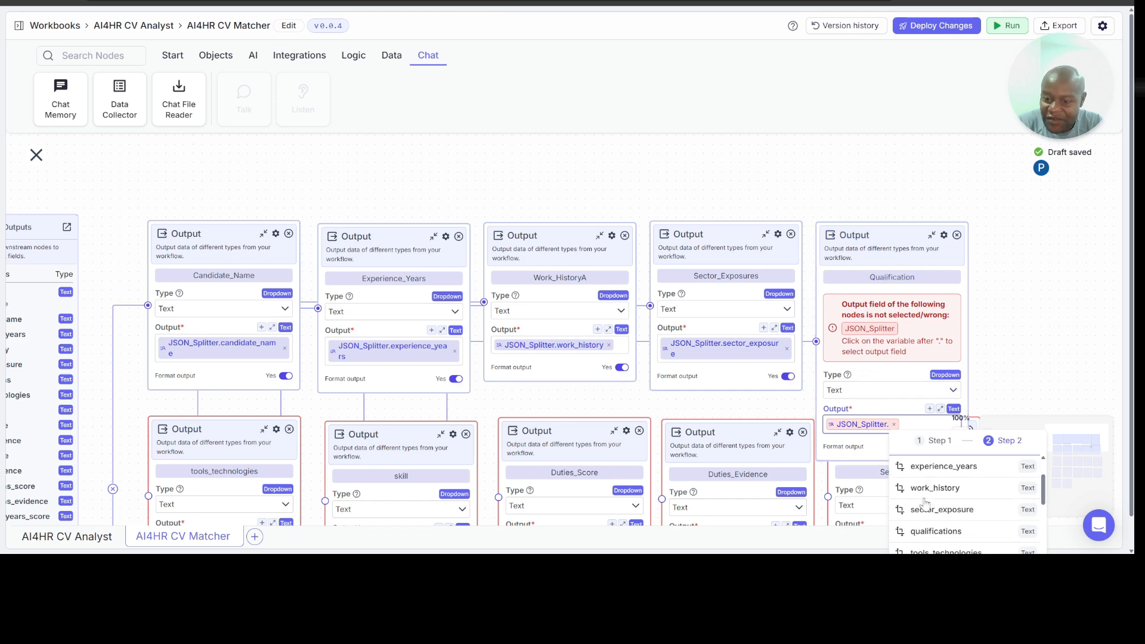
pyautogui.scroll(-1, 925, 504)
pyautogui.click(942, 504)
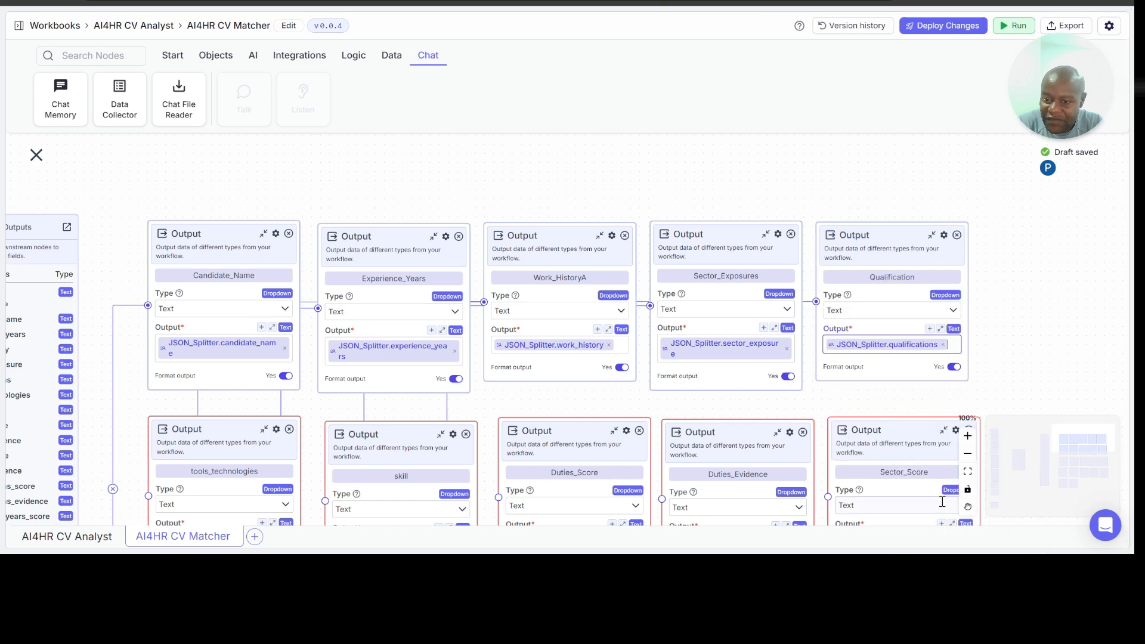
# Step: Set the tools_technologies node's Output to the variable JSON_Splitter.tools_technologies
pyautogui.scroll(-2, 733, 399)
pyautogui.hscroll(-3, 735, 398)
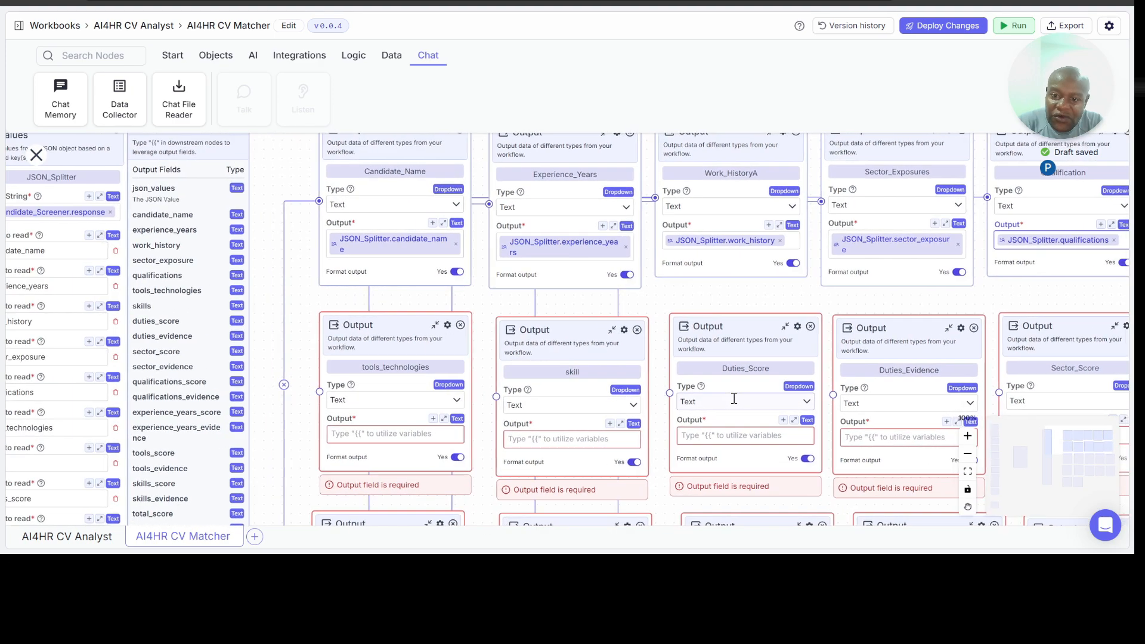
pyautogui.scroll(-1, 735, 399)
pyautogui.hscroll(-1, 734, 398)
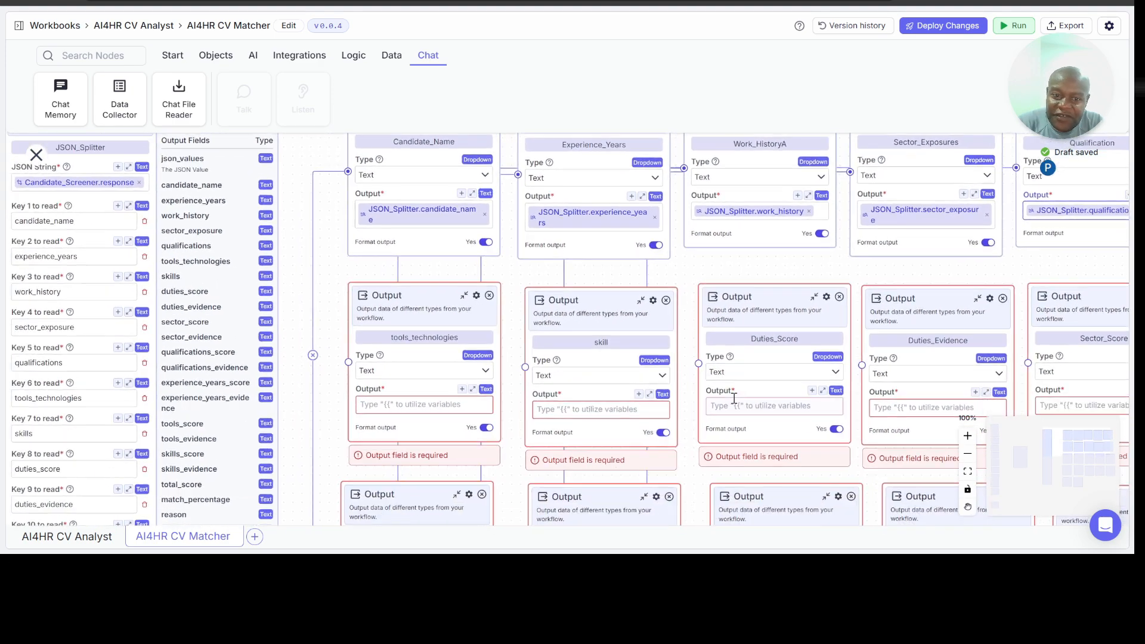
pyautogui.click(435, 404)
pyautogui.write('{{')
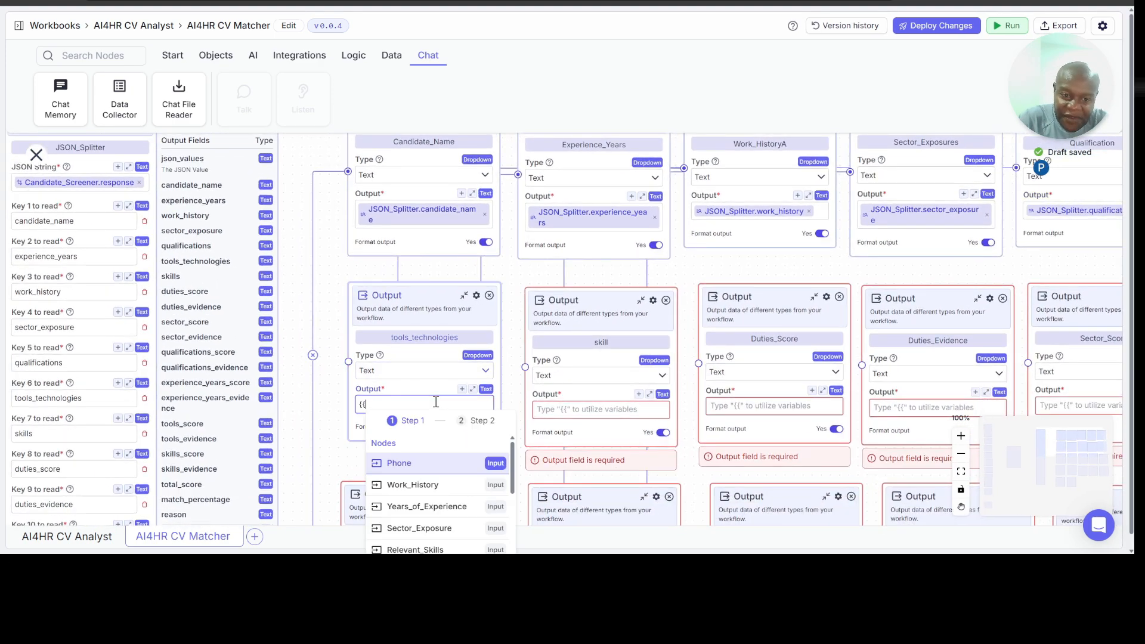
pyautogui.scroll(-2, 439, 447)
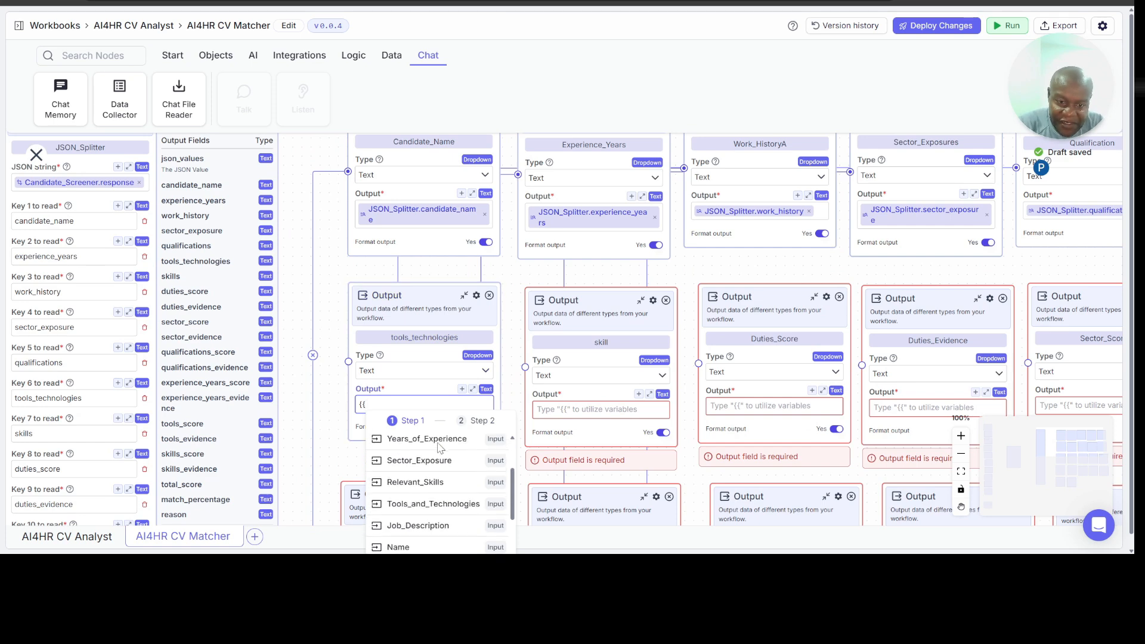
pyautogui.scroll(-1, 440, 447)
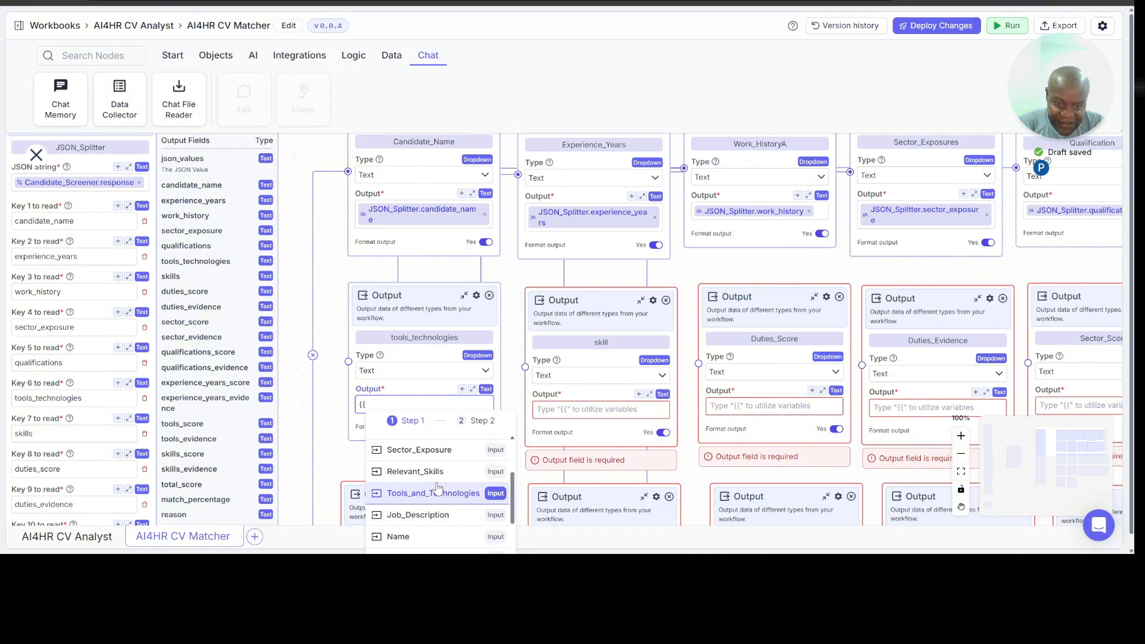
pyautogui.scroll(-3, 437, 488)
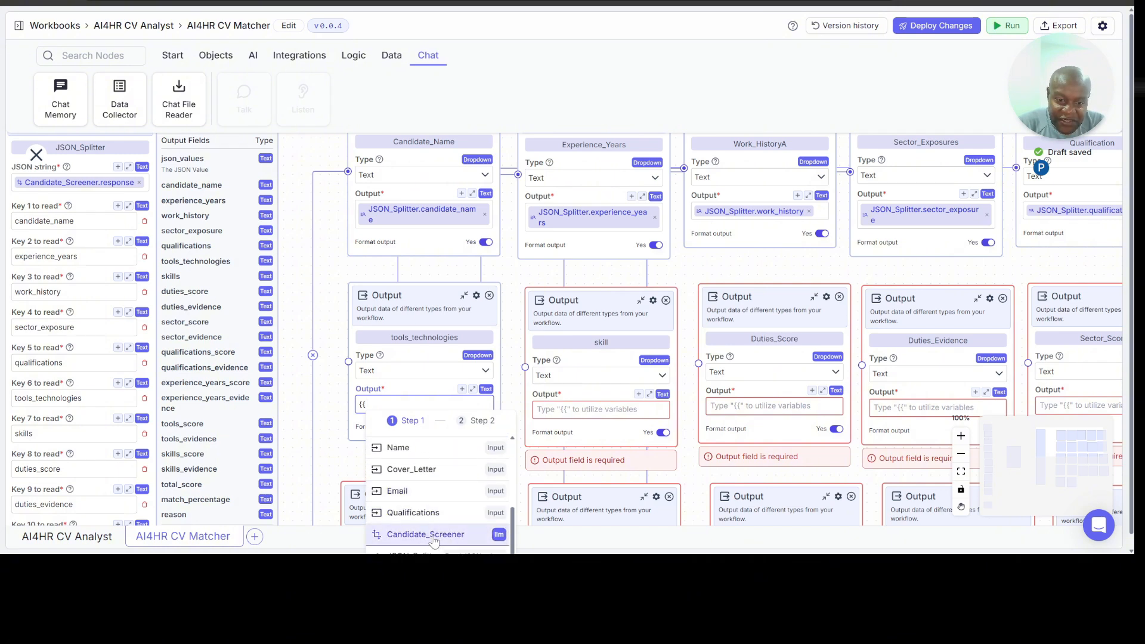
pyautogui.scroll(-3, 434, 541)
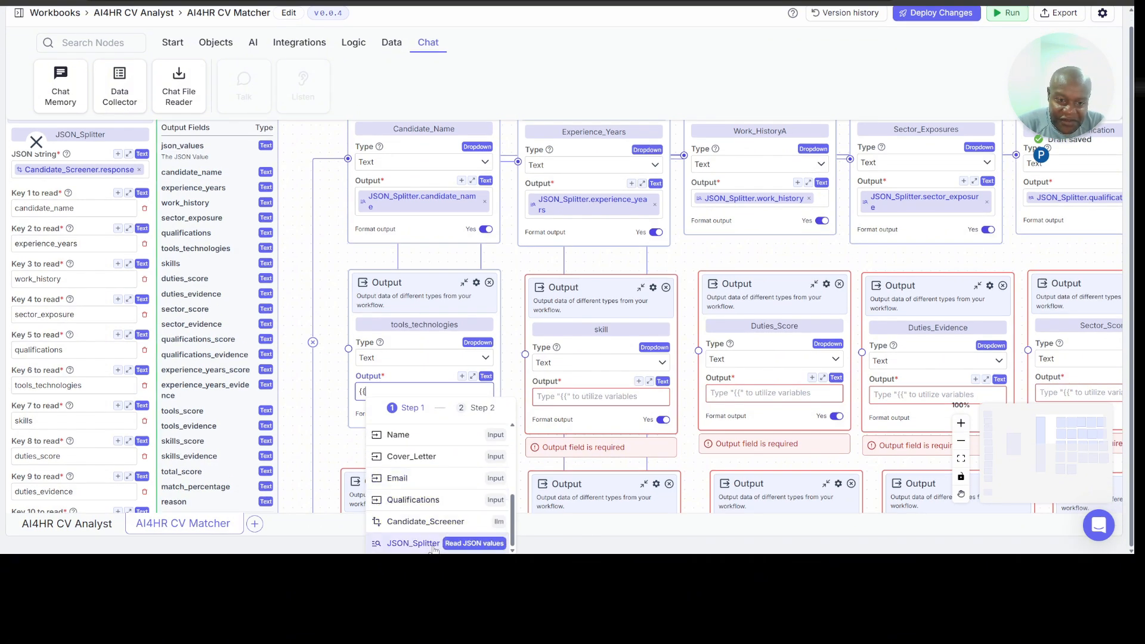
pyautogui.click(433, 548)
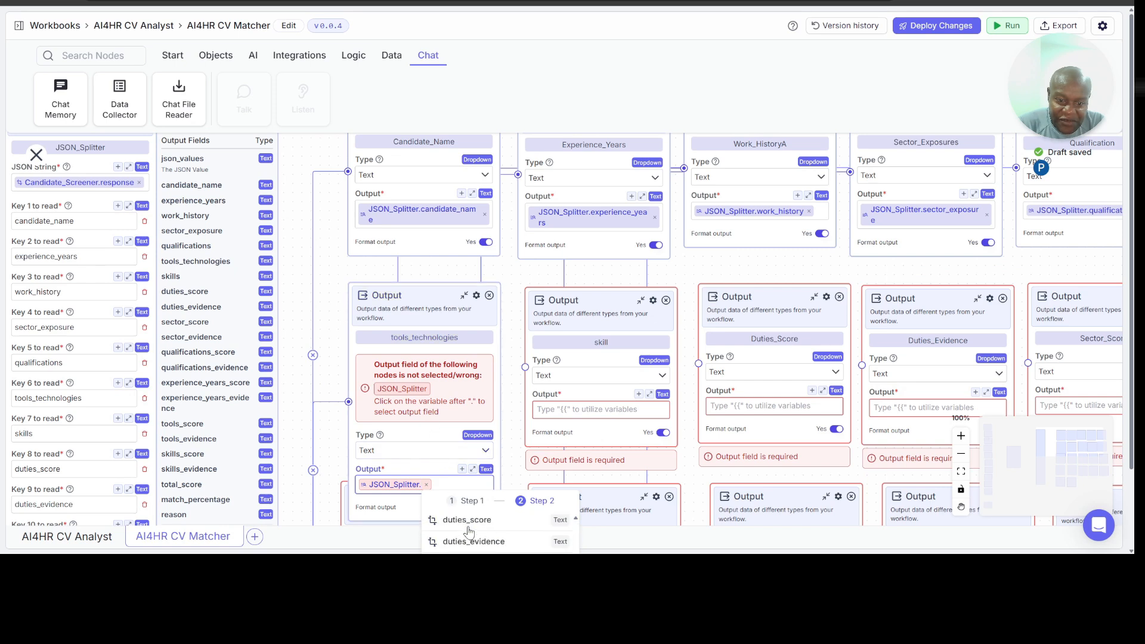
pyautogui.scroll(-4, 469, 531)
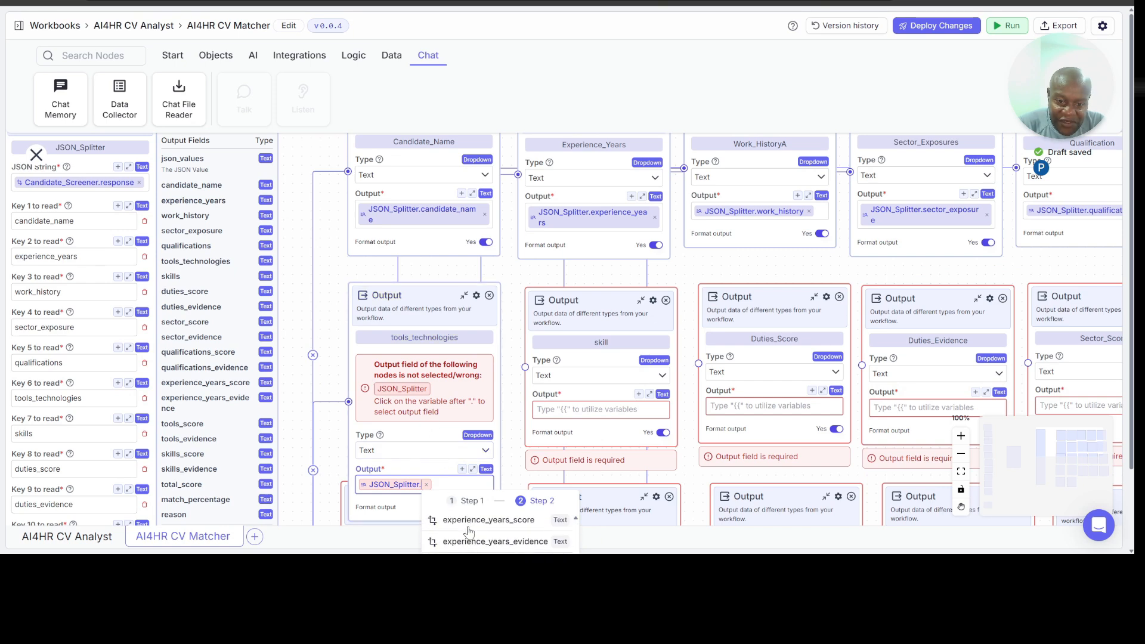
pyautogui.scroll(-3, 468, 531)
pyautogui.scroll(5, 469, 530)
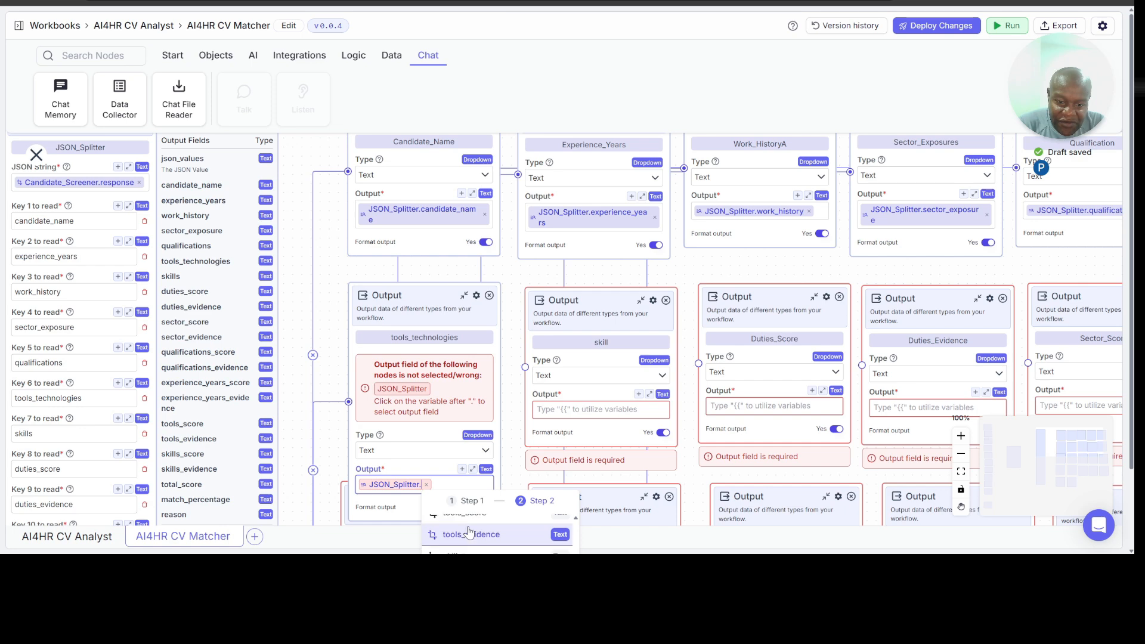
pyautogui.scroll(-1, 469, 531)
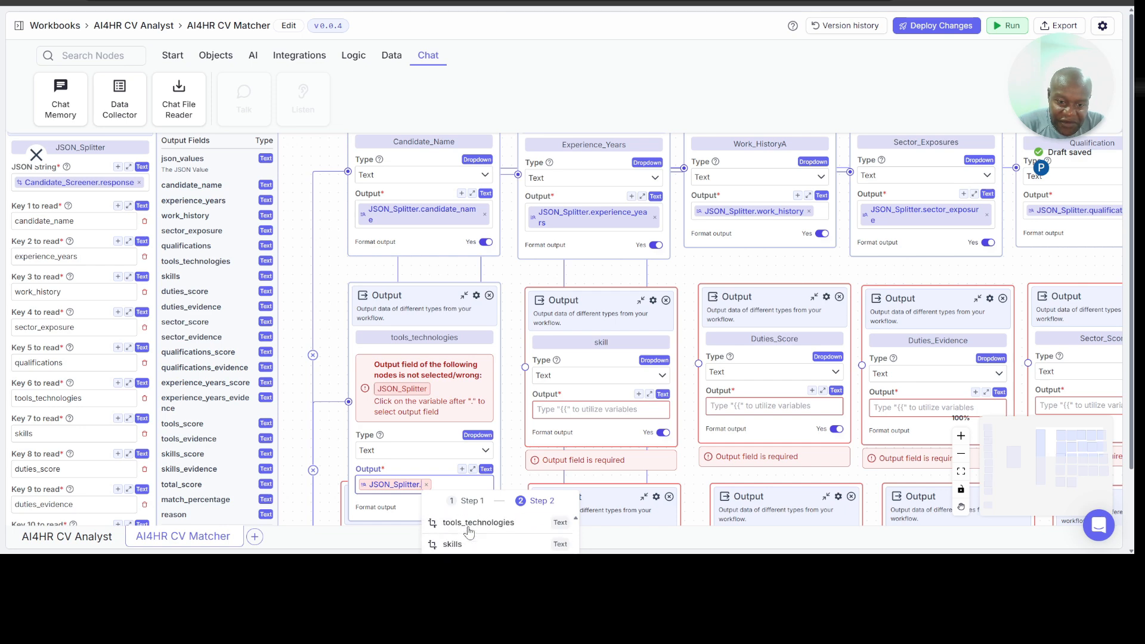
pyautogui.click(476, 533)
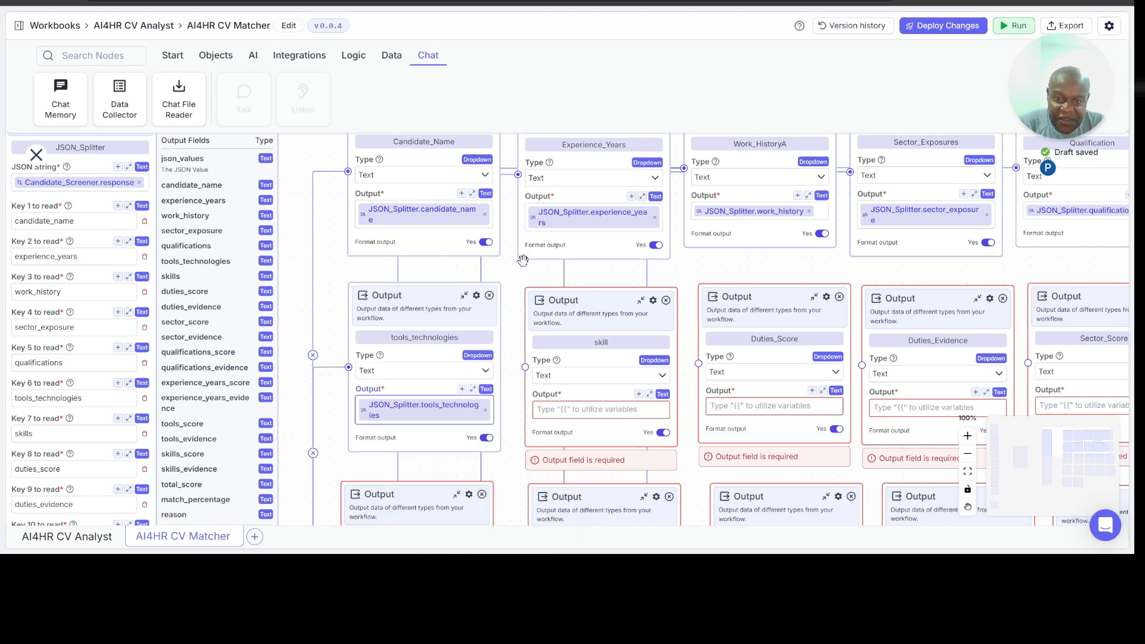
# Step: Set the skill node's Output to the variable JSON_Splitter.skills
pyautogui.scroll(-1, 685, 194)
pyautogui.scroll(-5, 685, 194)
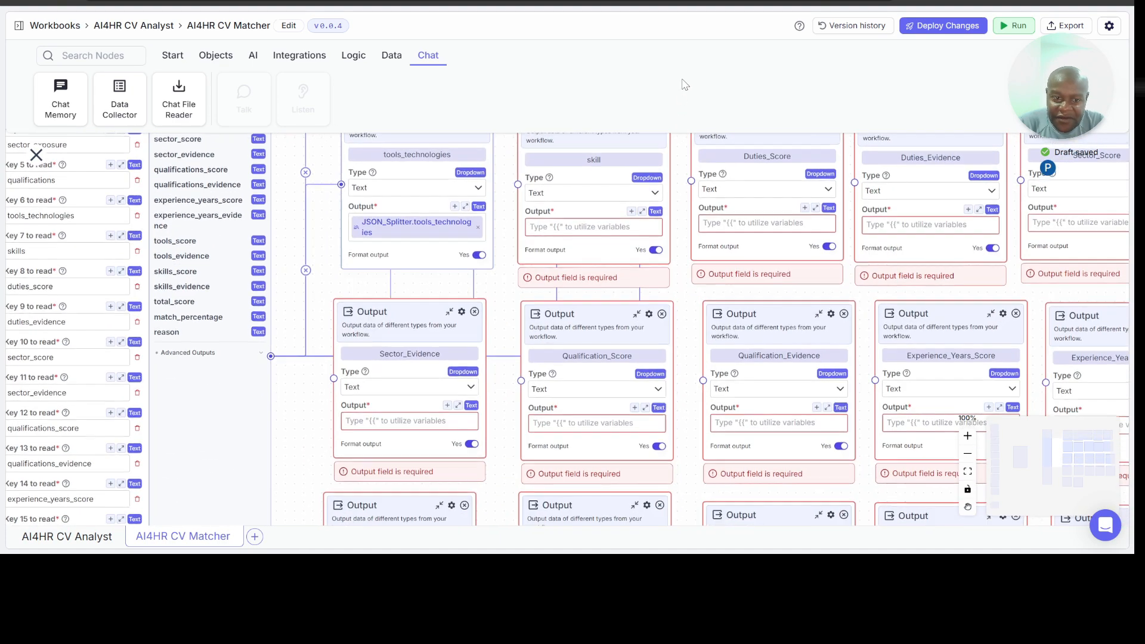
pyautogui.scroll(2, 684, 83)
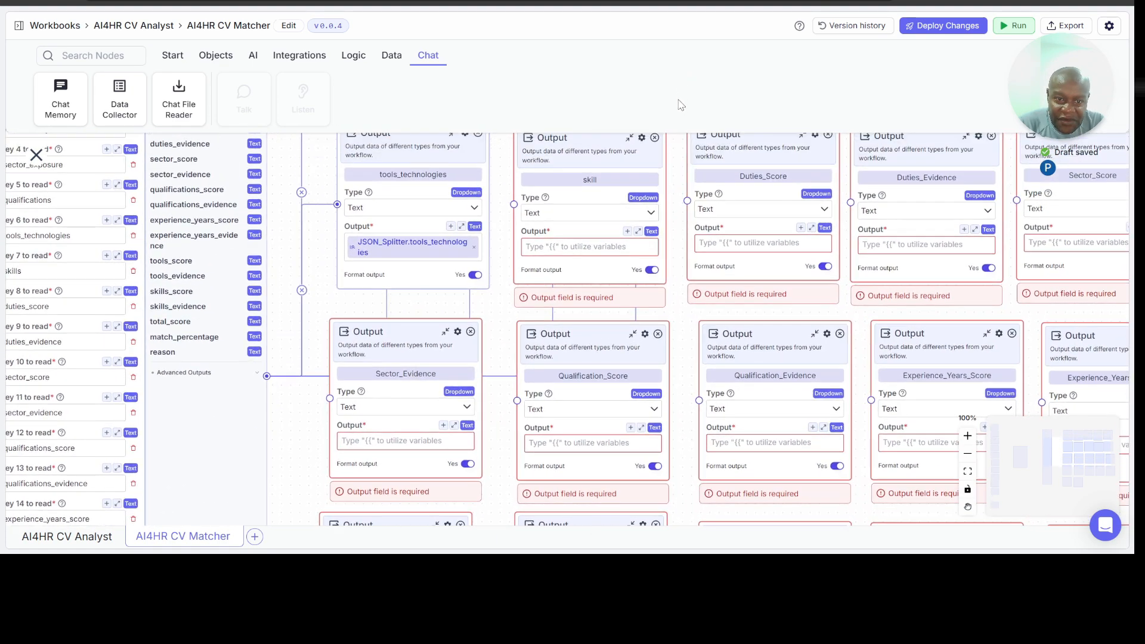
pyautogui.click(547, 244)
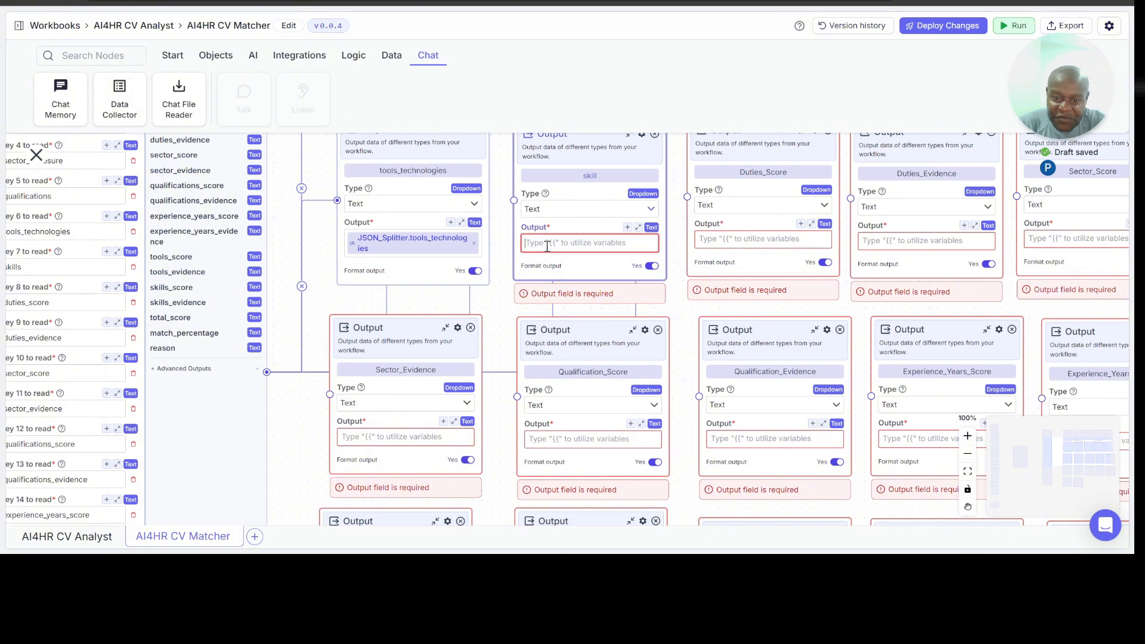
pyautogui.write('{{')
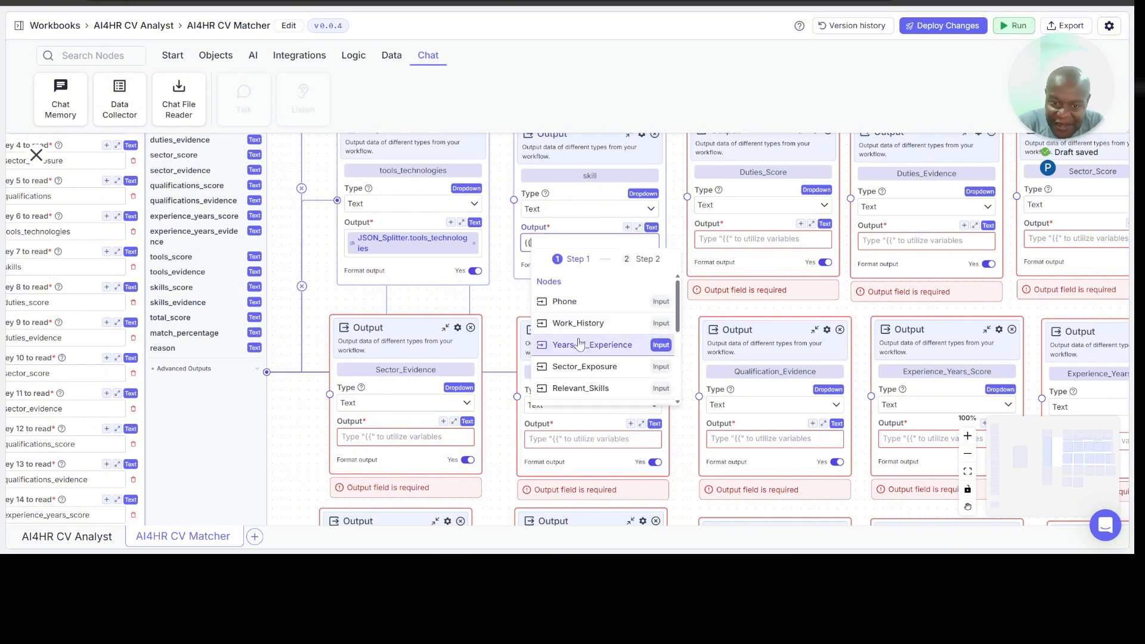
pyautogui.scroll(-3, 576, 345)
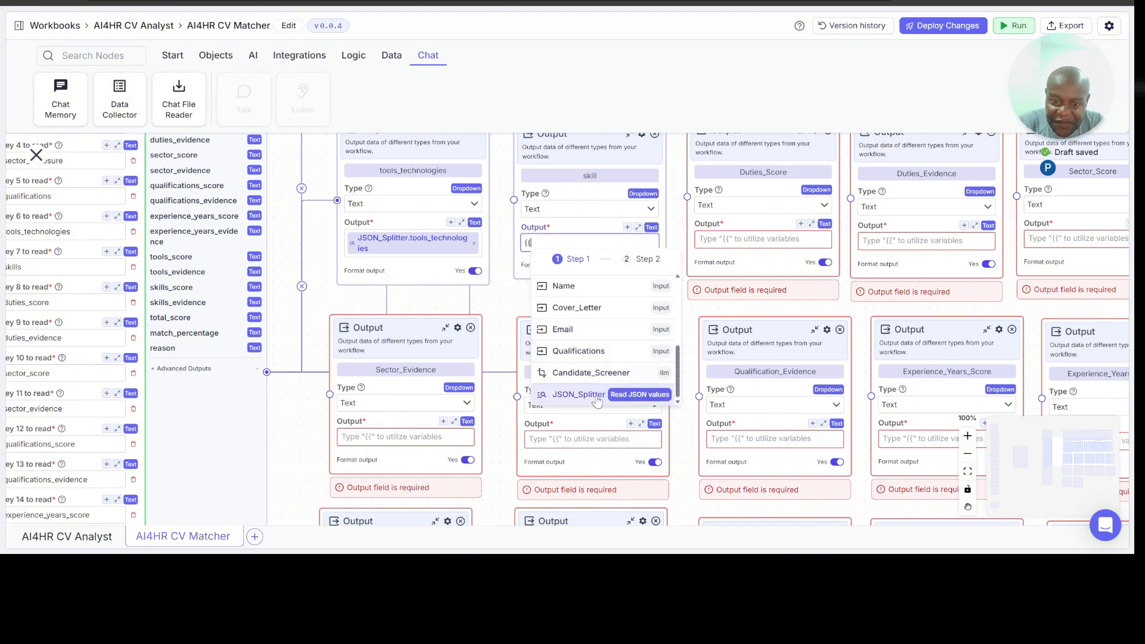
pyautogui.click(602, 401)
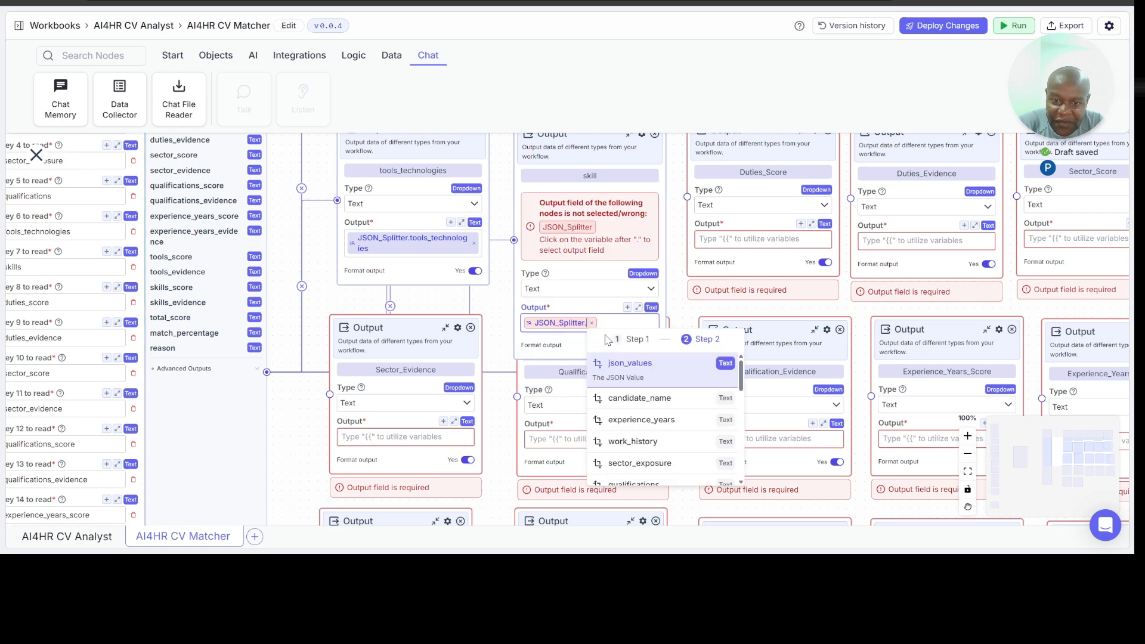
pyautogui.scroll(-4, 642, 412)
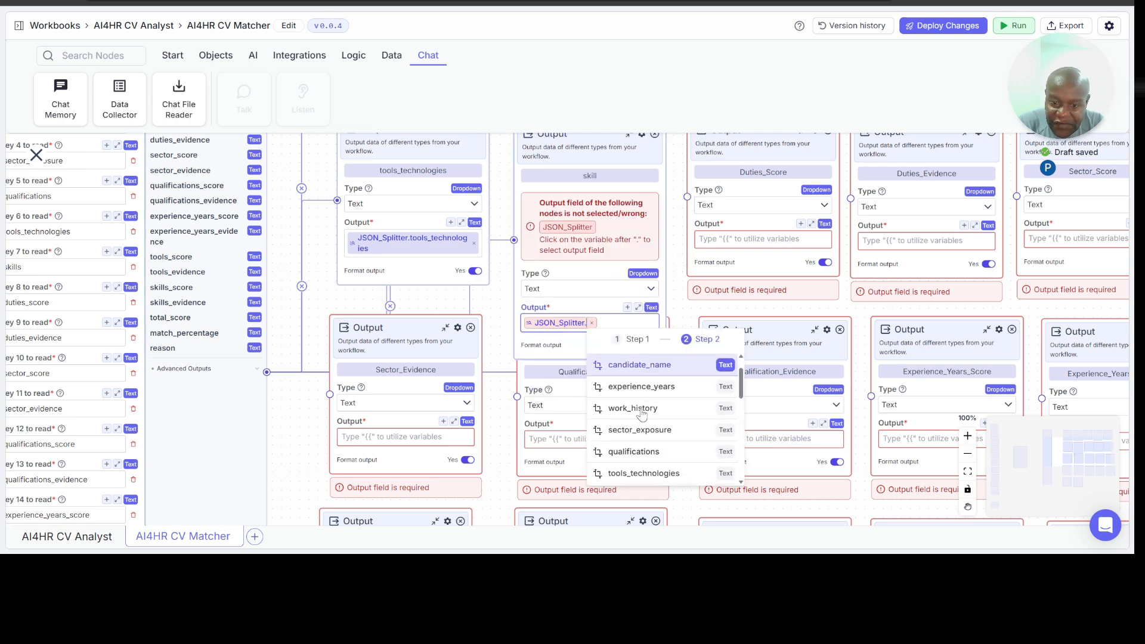
pyautogui.click(633, 435)
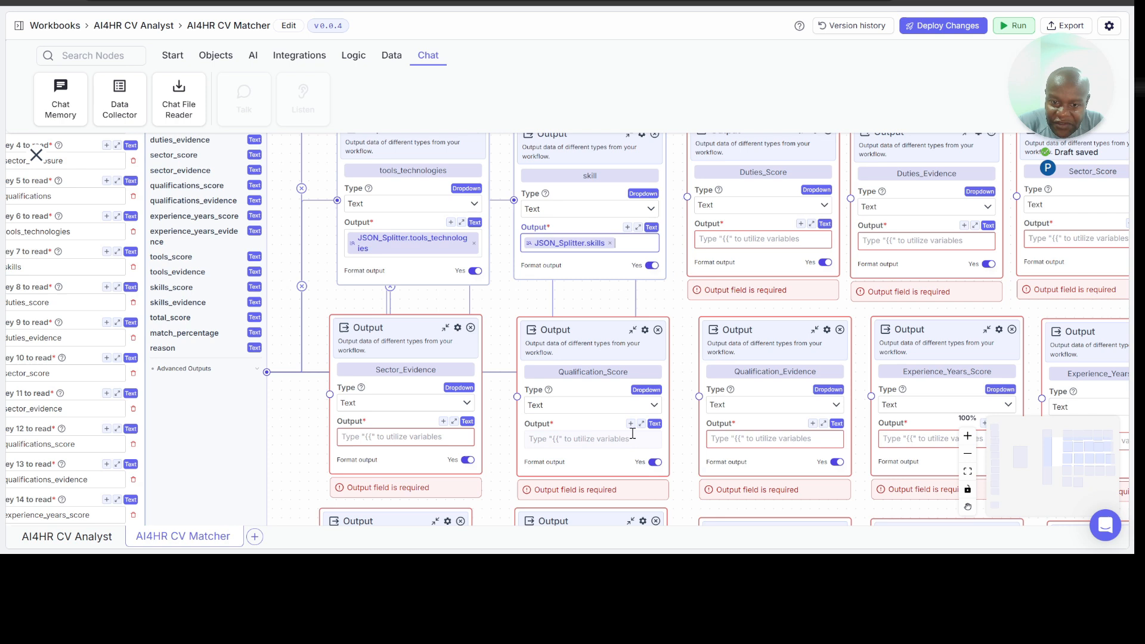
# Step: Set the Duties_Score node's Output to the variable JSON_Splitter.duties_score
pyautogui.click(748, 240)
pyautogui.write('{{')
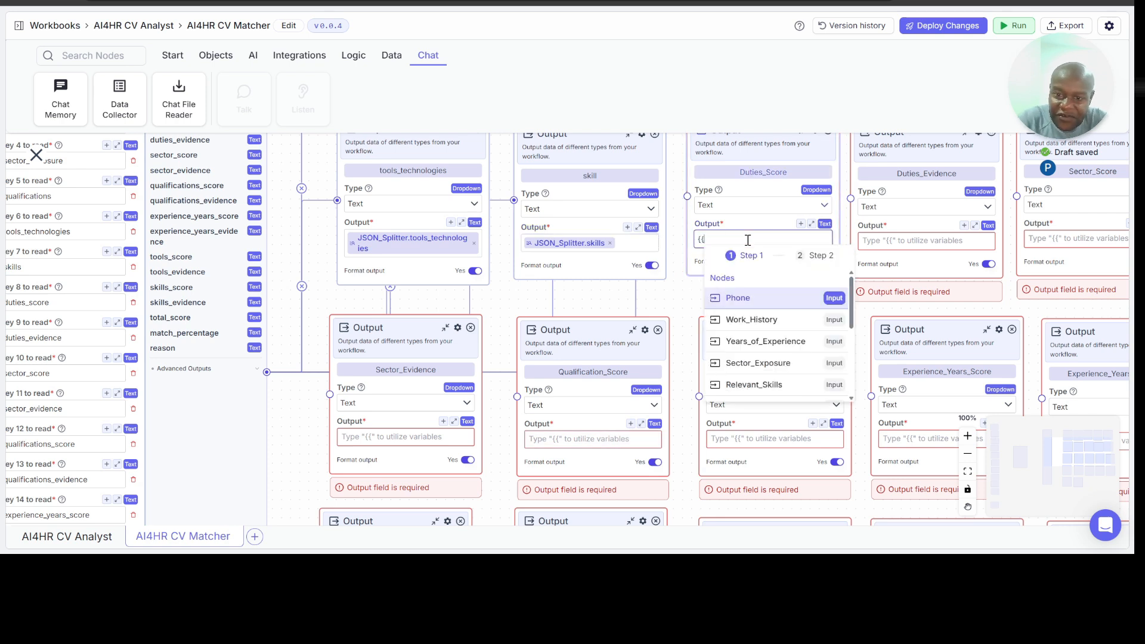
pyautogui.scroll(-5, 758, 318)
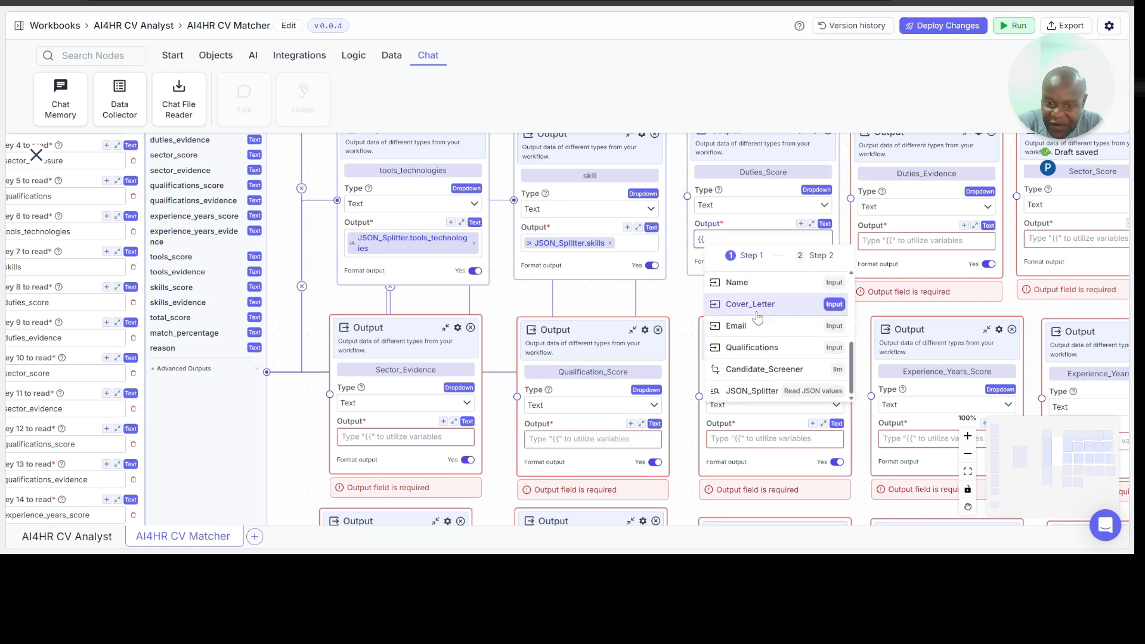
pyautogui.click(770, 391)
pyautogui.scroll(-5, 805, 412)
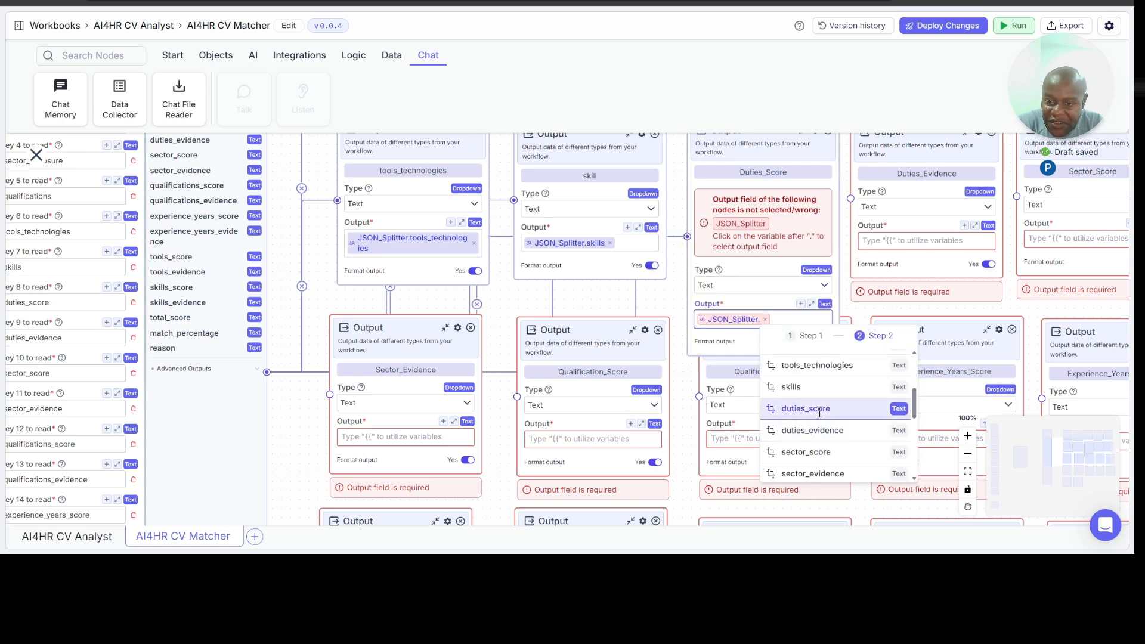
pyautogui.click(816, 417)
# Step: Set the Duties_Evidence node's Output to the variable JSON_Splitter.duties_evidence
pyautogui.click(905, 240)
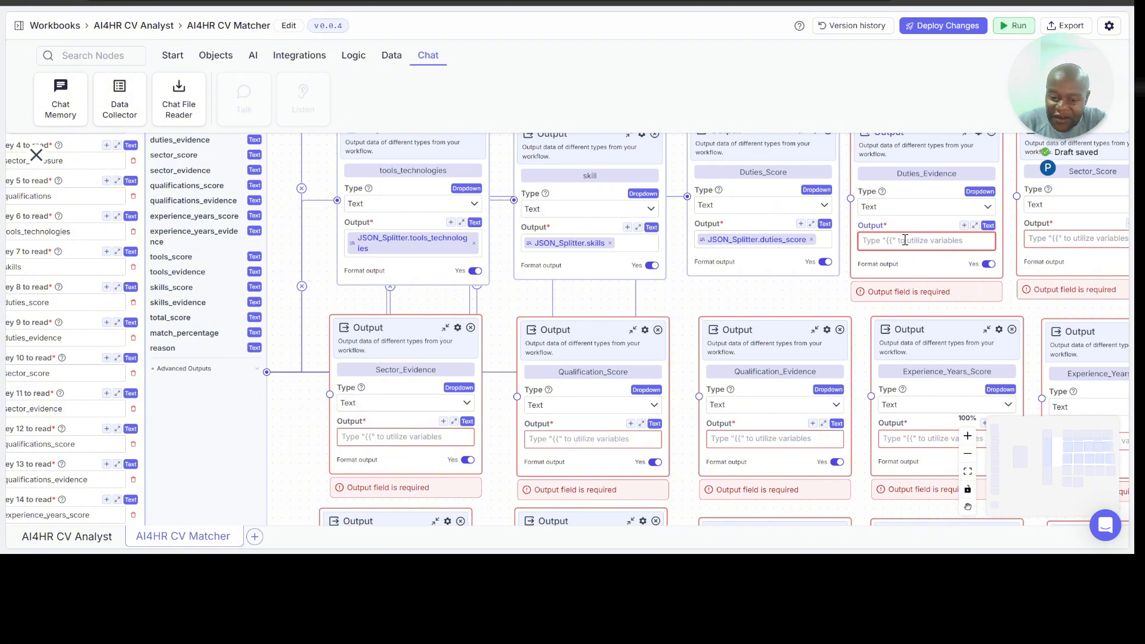
pyautogui.write('{{')
pyautogui.scroll(-5, 917, 322)
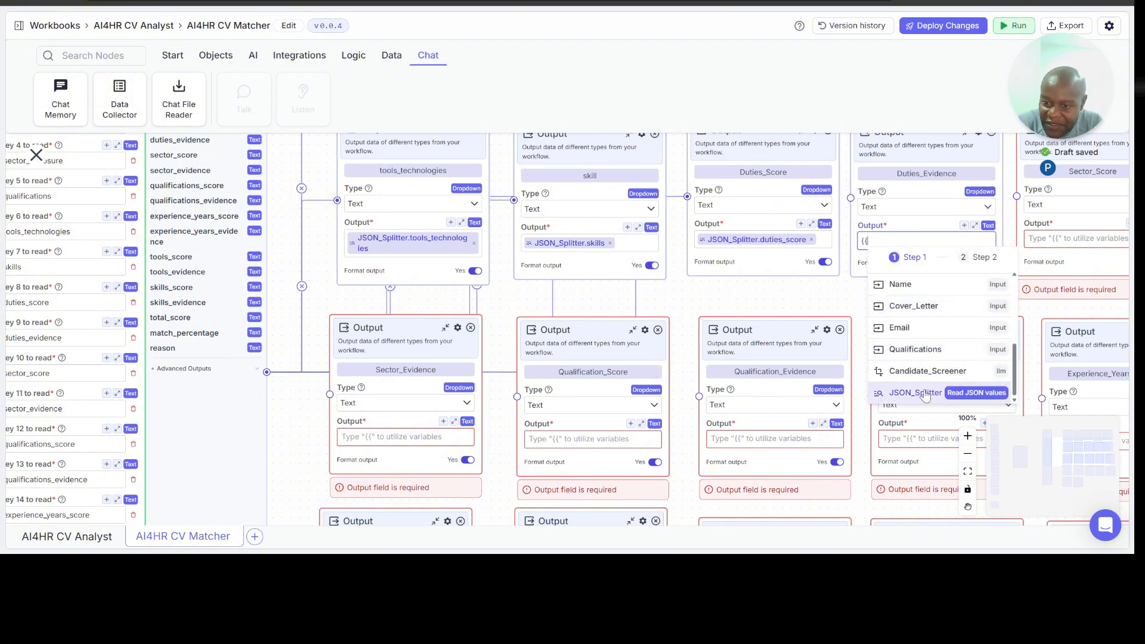
pyautogui.click(914, 392)
pyautogui.scroll(-3, 965, 403)
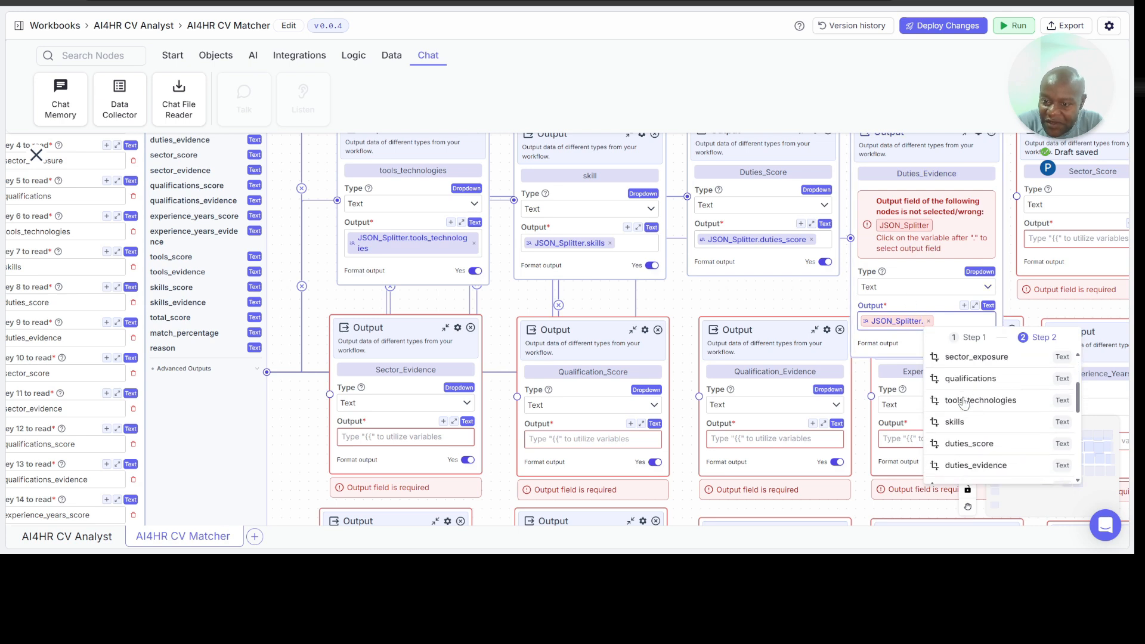
pyautogui.click(972, 441)
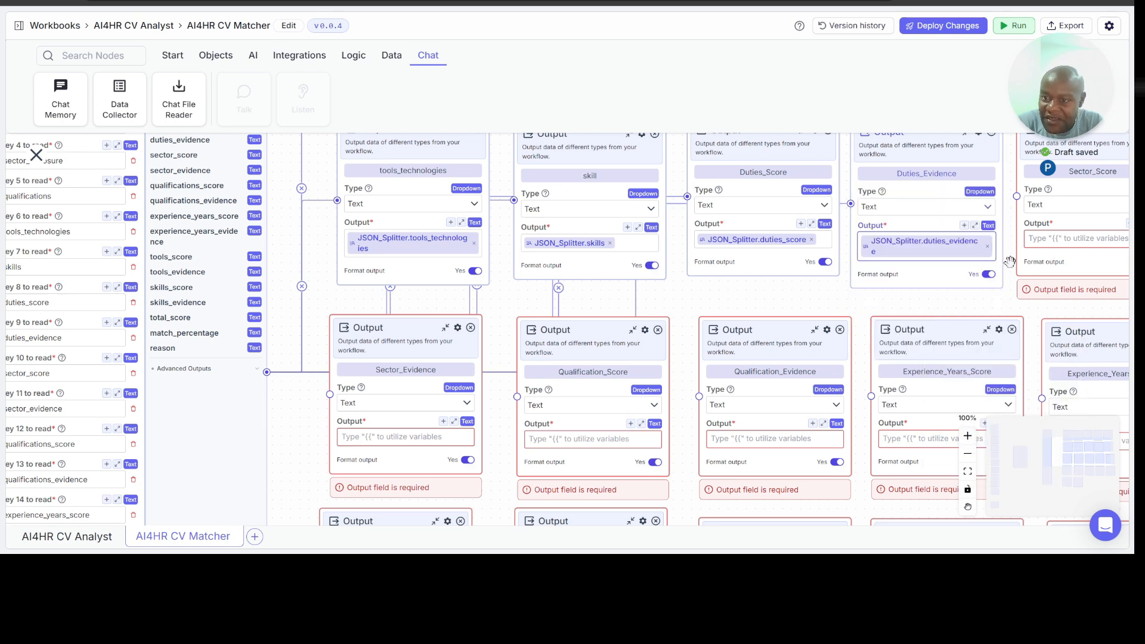
# Step: Set the Sector_Score node's Output to the variable JSON_Splitter.sector_score
pyautogui.click(1066, 241)
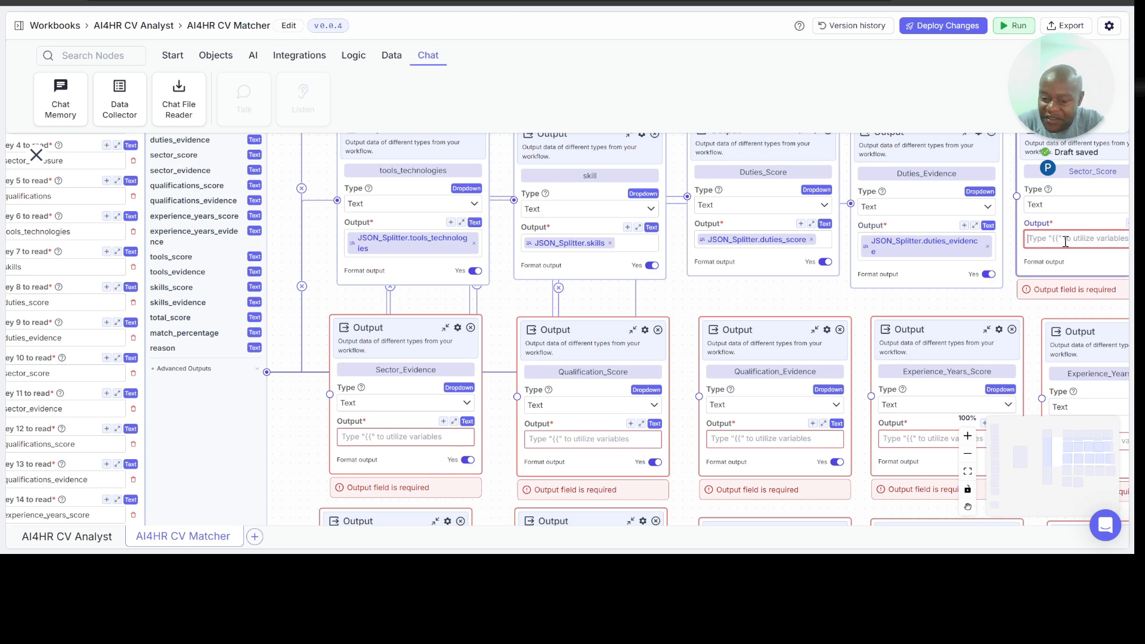
pyautogui.write('{{')
pyautogui.scroll(-5, 1073, 312)
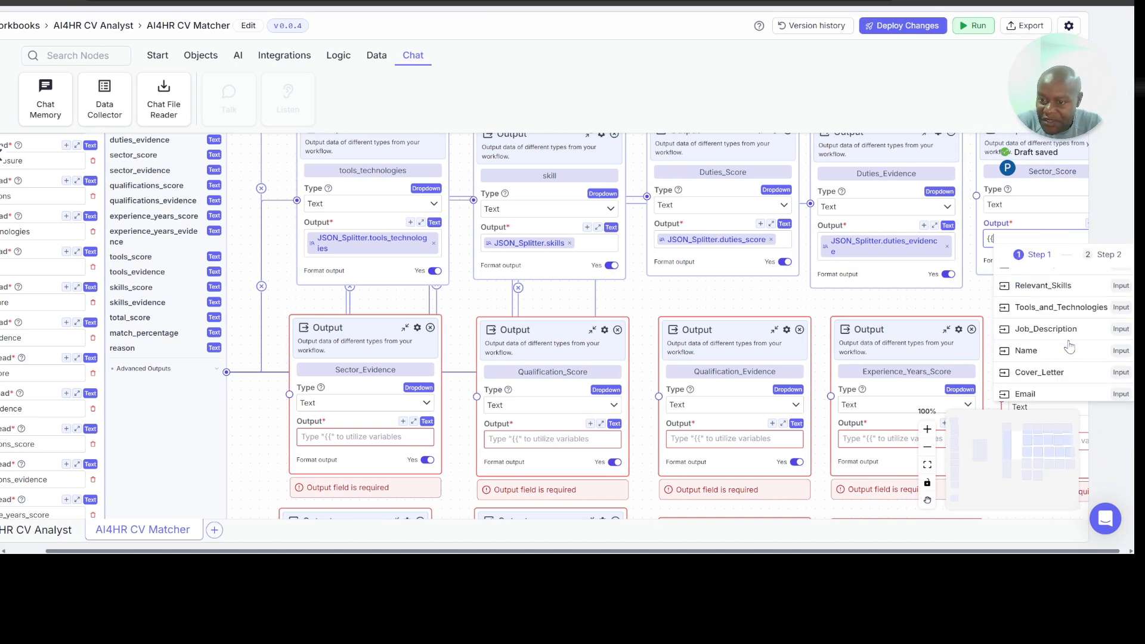
pyautogui.click(1048, 391)
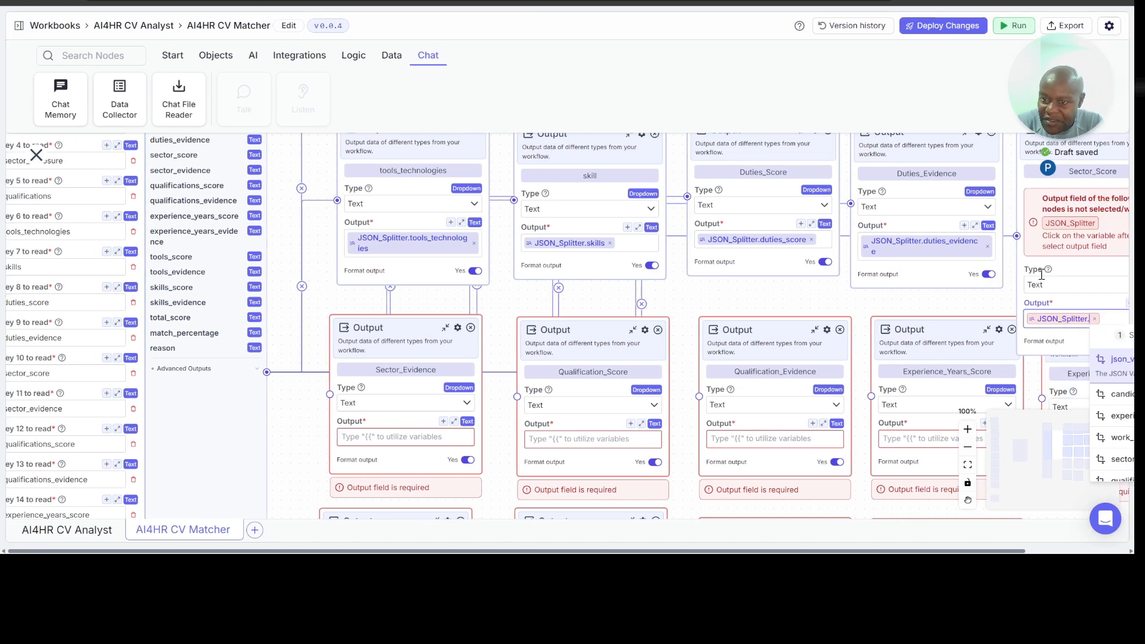
pyautogui.scroll(-3, 1038, 467)
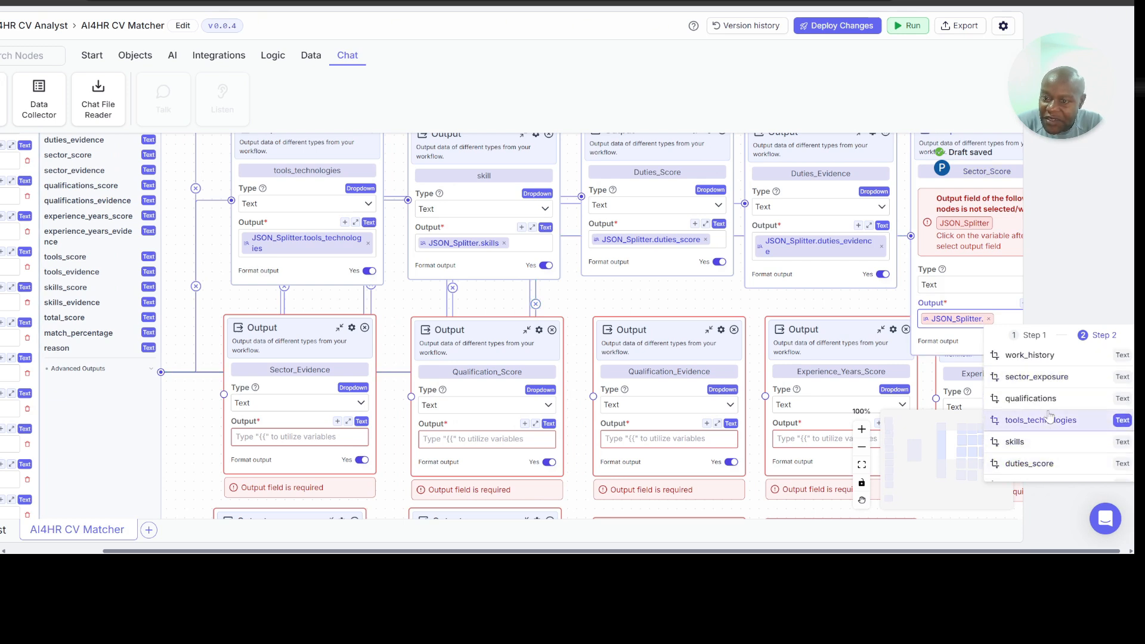
pyautogui.scroll(-2, 1047, 420)
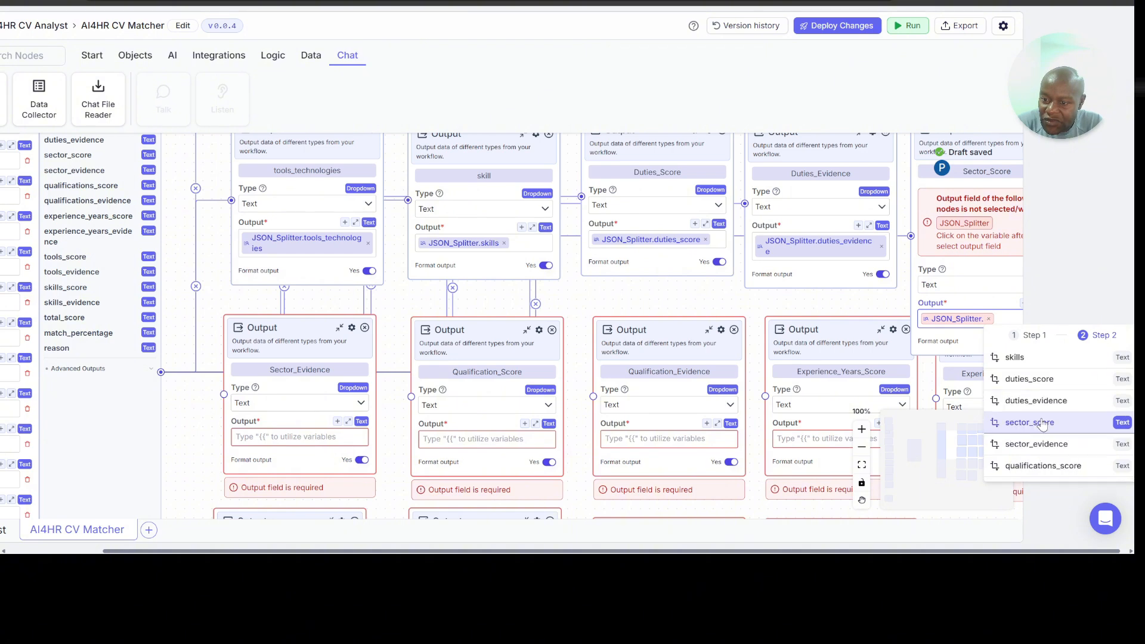
pyautogui.click(1044, 423)
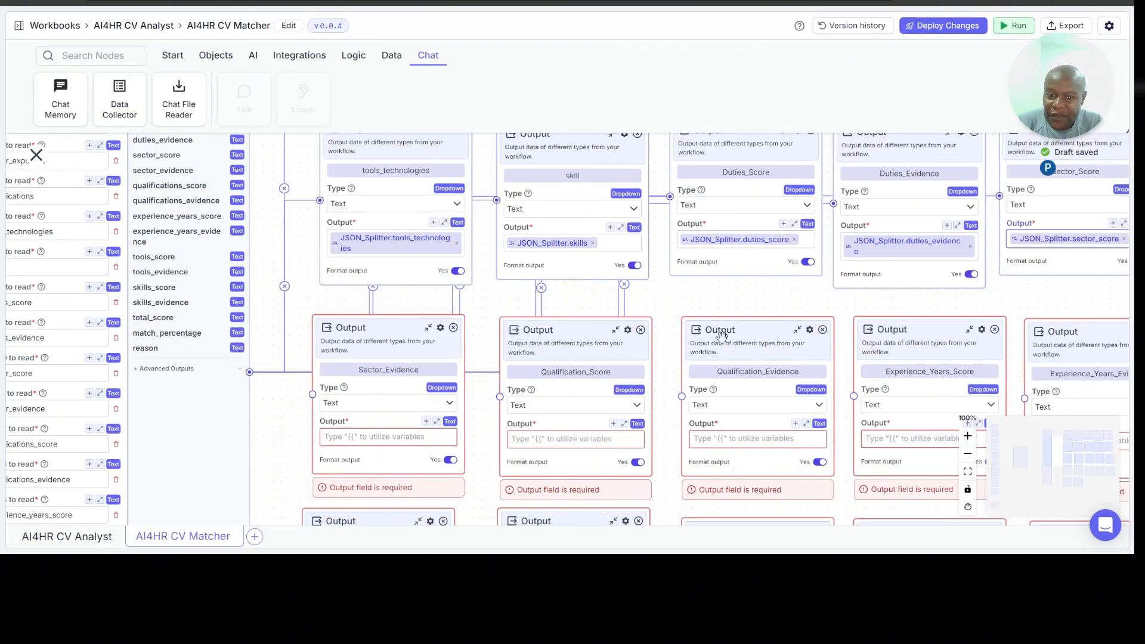
# Step: Set the Sector_Evidence node's Output to the variable JSON_Splitter.sector_evidence
pyautogui.scroll(-1, 618, 305)
pyautogui.scroll(-3, 617, 305)
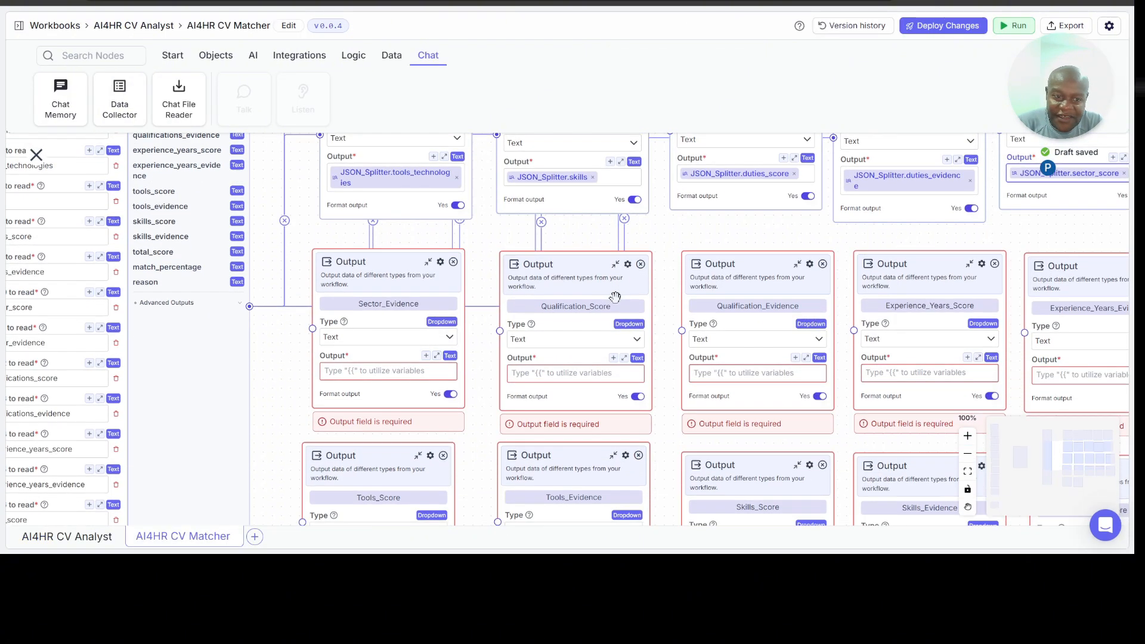
pyautogui.click(397, 368)
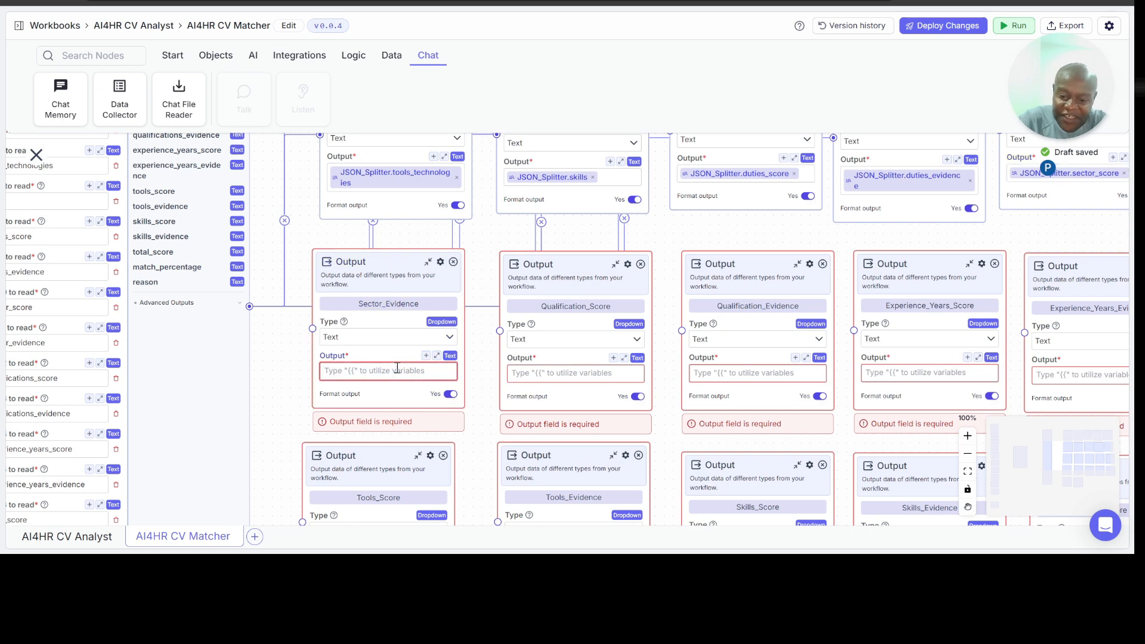
pyautogui.write('{{')
pyautogui.scroll(-3, 389, 424)
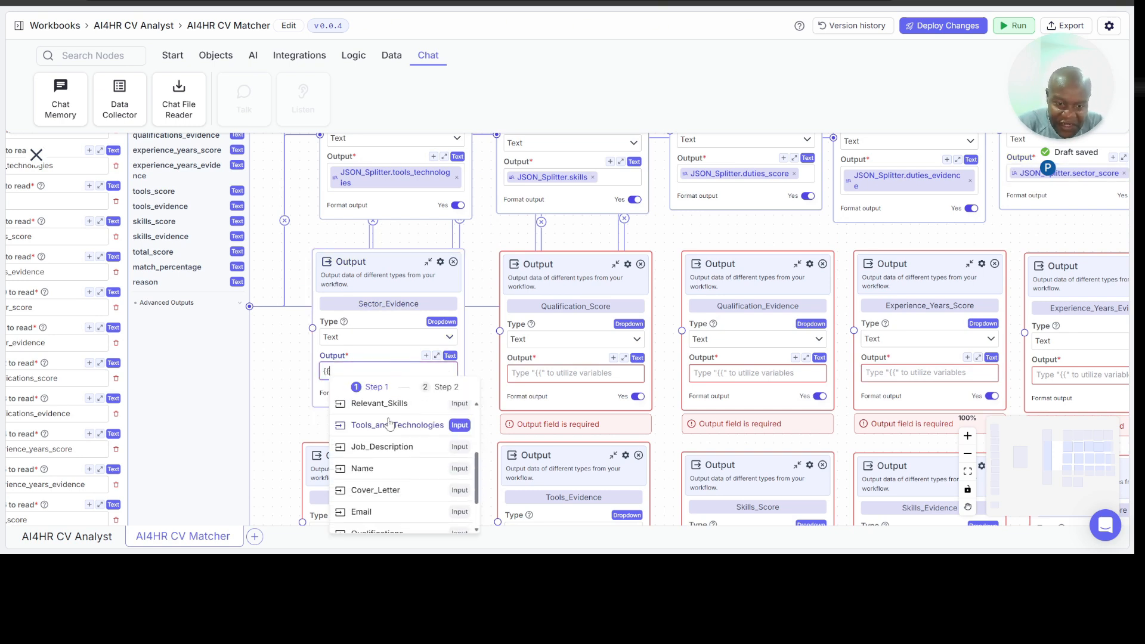
pyautogui.scroll(-2, 388, 424)
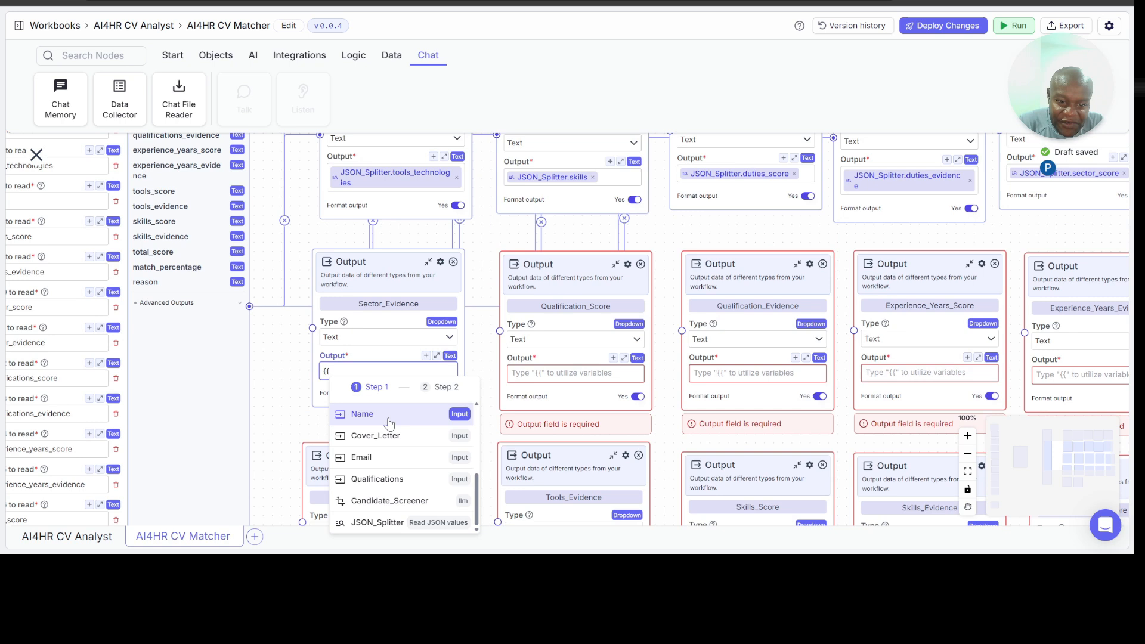
pyautogui.click(392, 523)
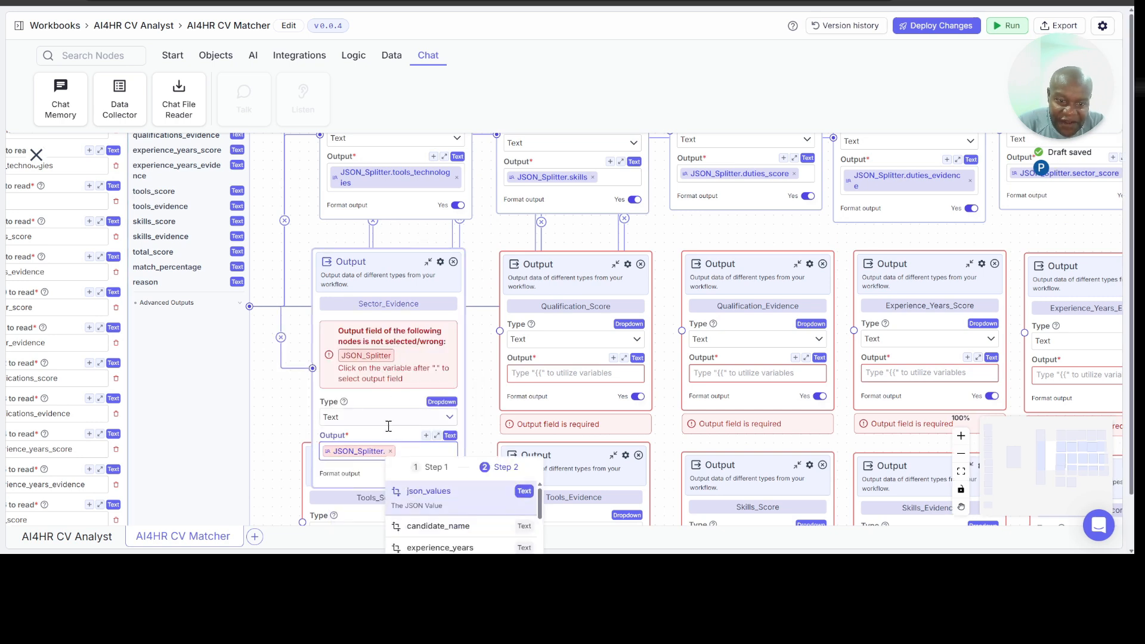
pyautogui.scroll(-5, 431, 507)
pyautogui.click(438, 520)
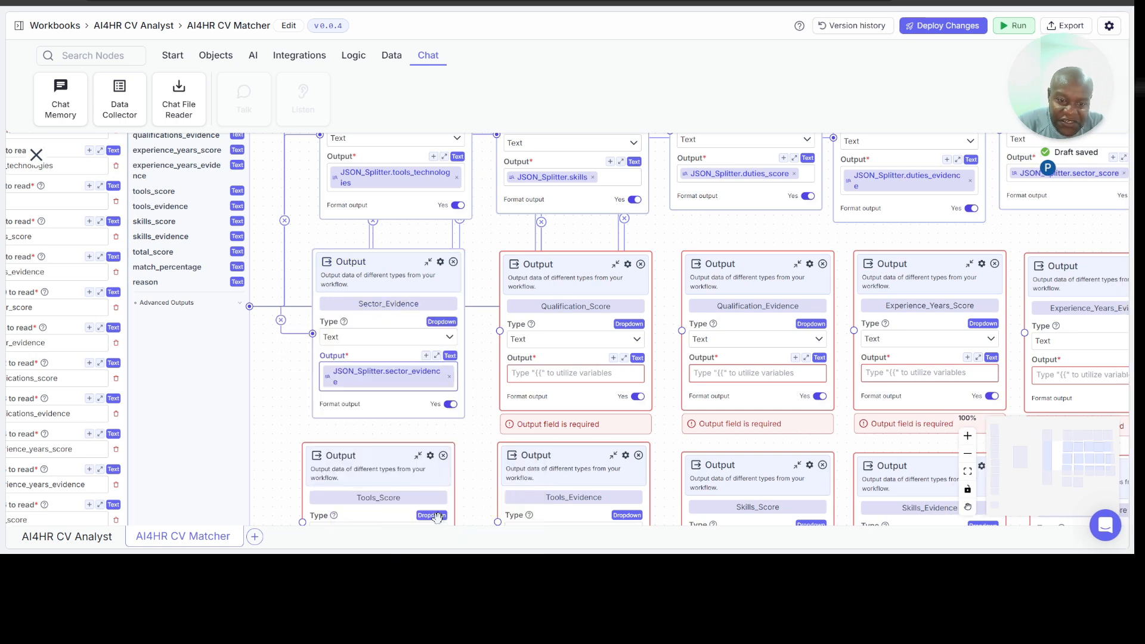
# Step: Set the Qualification_Score node's Output to the variable JSON_Splitter.qualifications_score
pyautogui.scroll(-2, 425, 408)
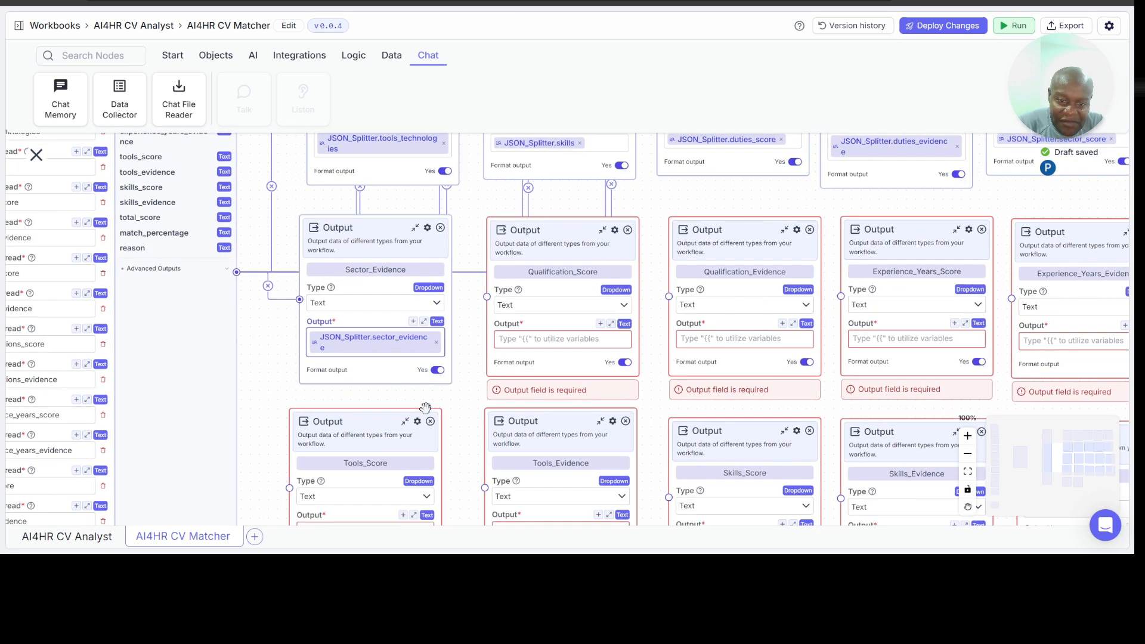
pyautogui.click(552, 322)
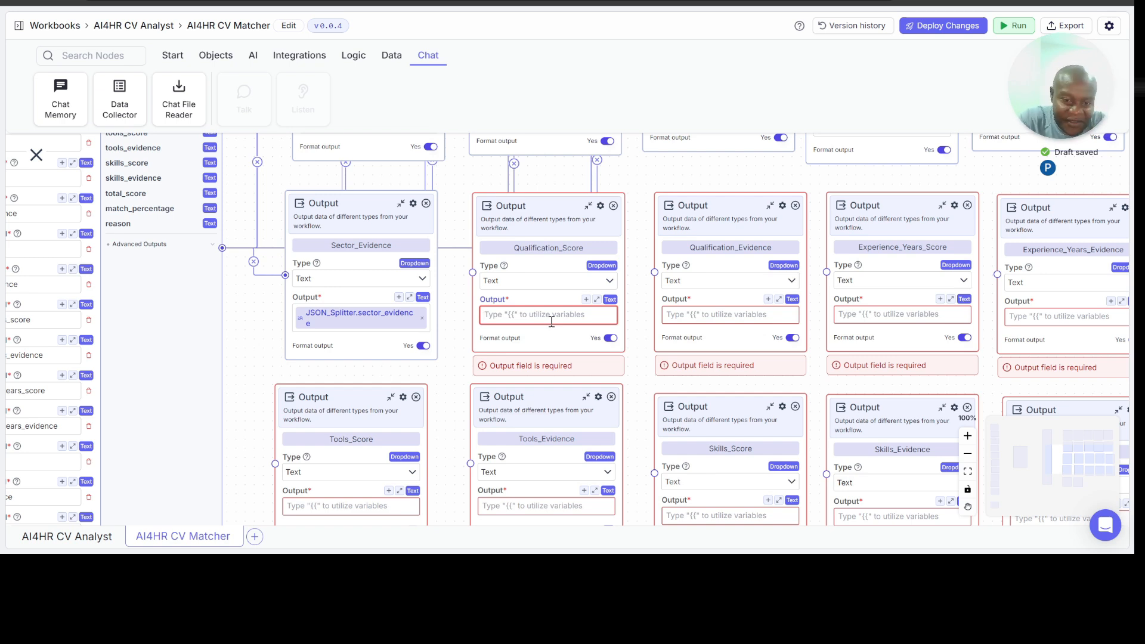
pyautogui.write('{{')
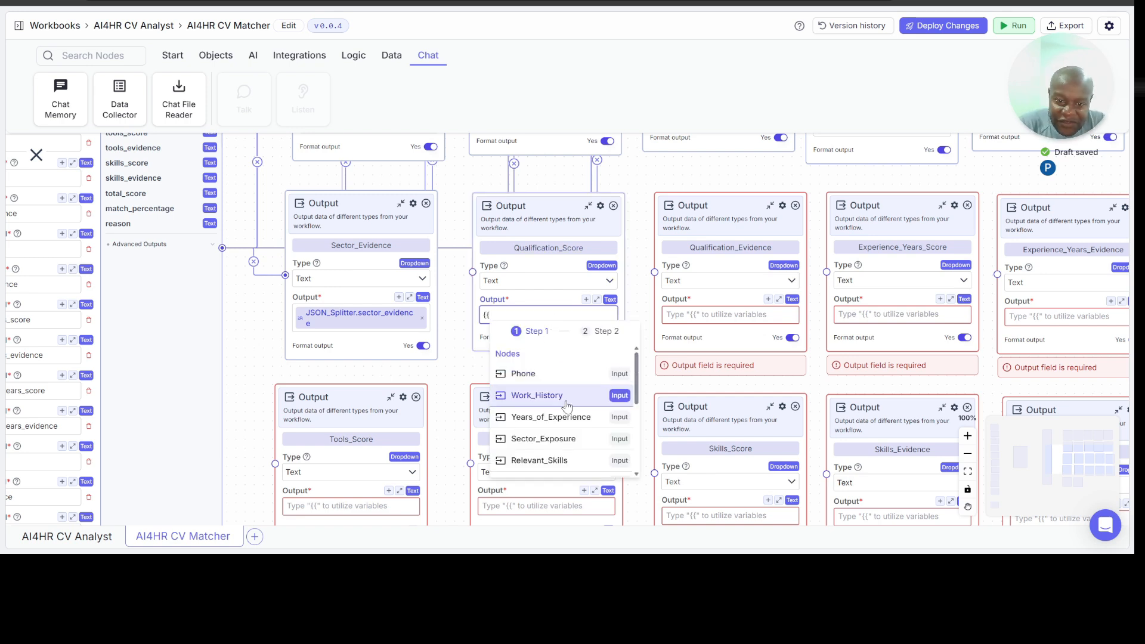
pyautogui.scroll(-5, 567, 411)
pyautogui.click(564, 465)
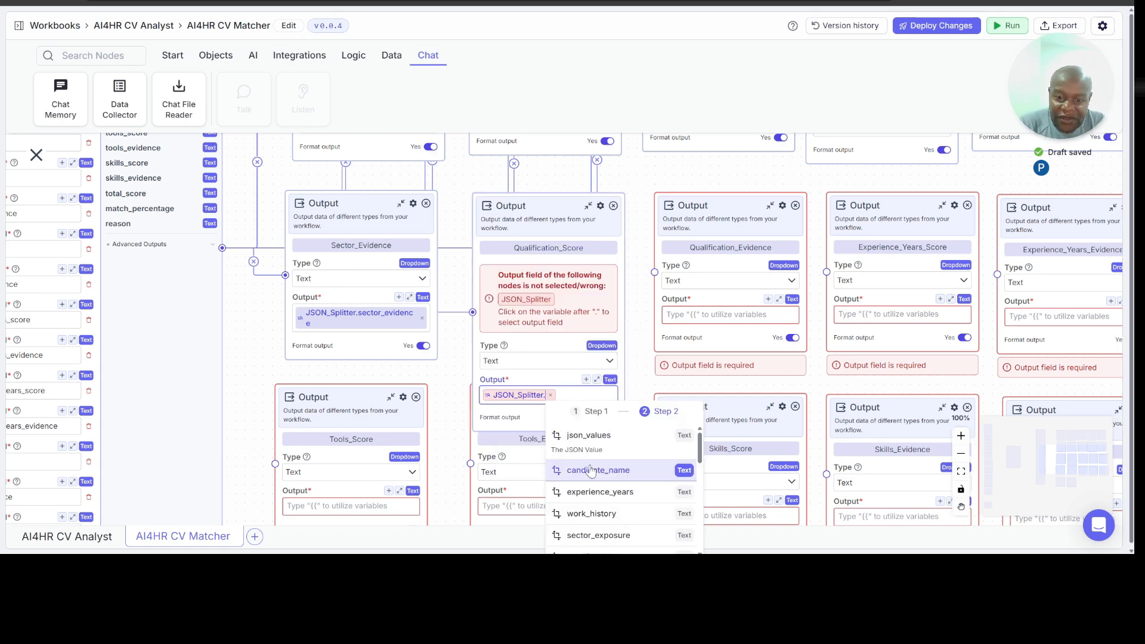
pyautogui.scroll(-4, 592, 471)
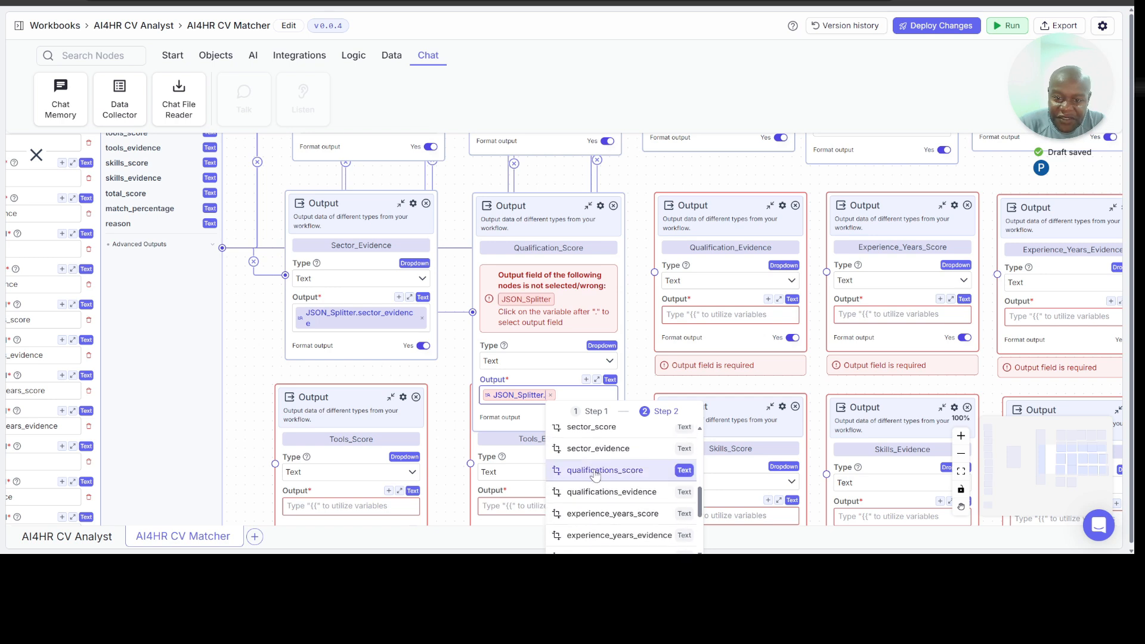
pyautogui.click(595, 472)
# Step: Set the Qualification_Evidence node's Output to the variable JSON_Splitter.qualifications_evidence
pyautogui.click(709, 314)
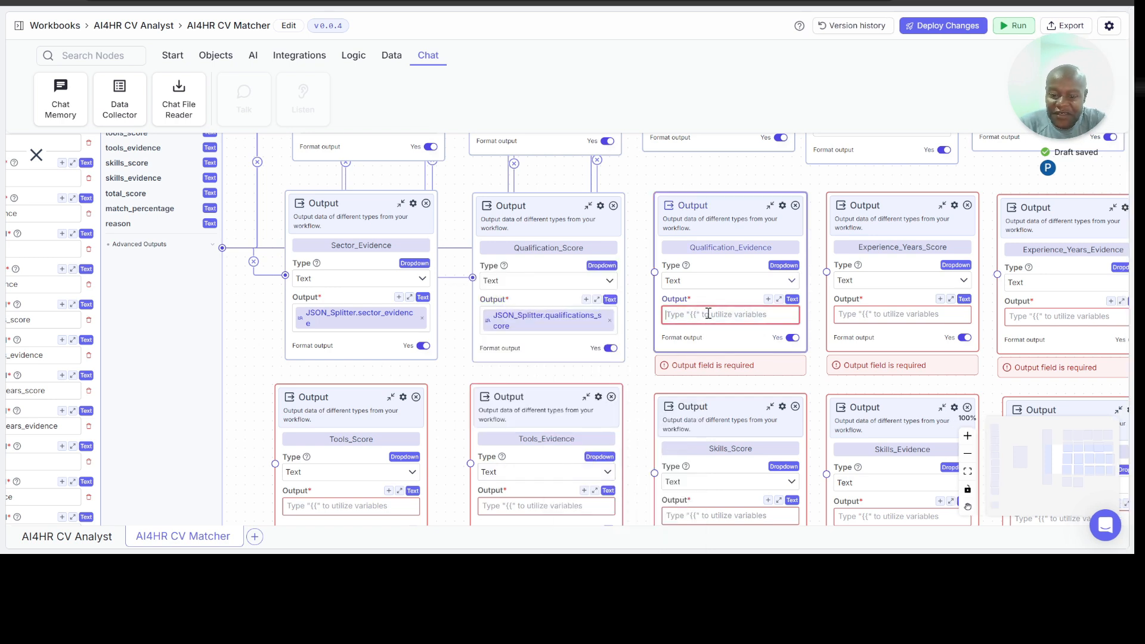
pyautogui.write('{{')
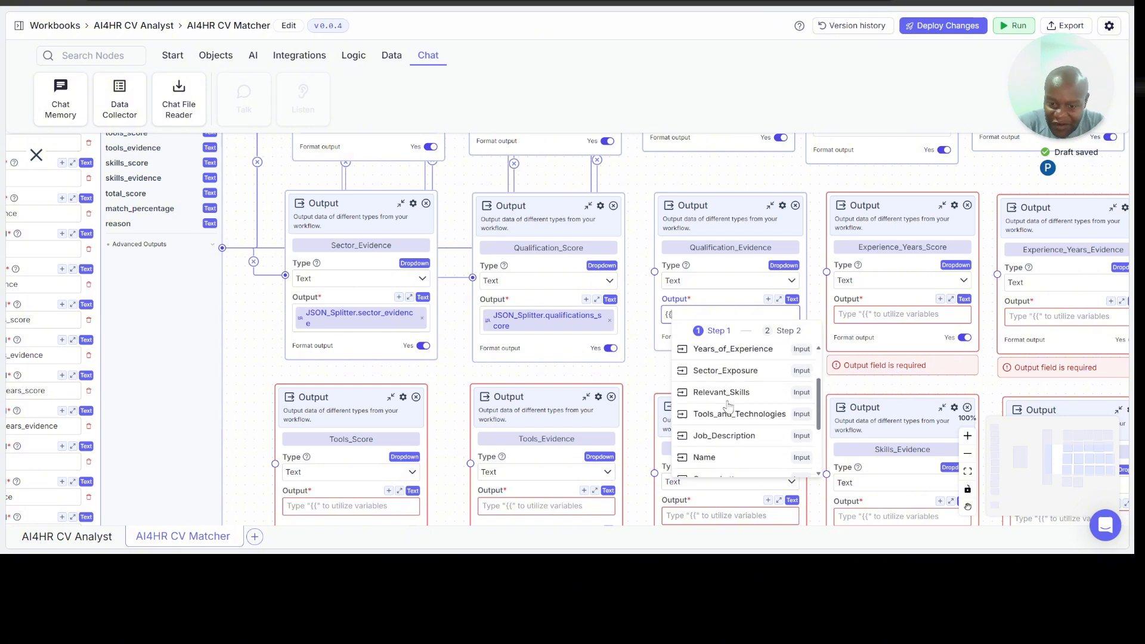
pyautogui.scroll(-3, 728, 405)
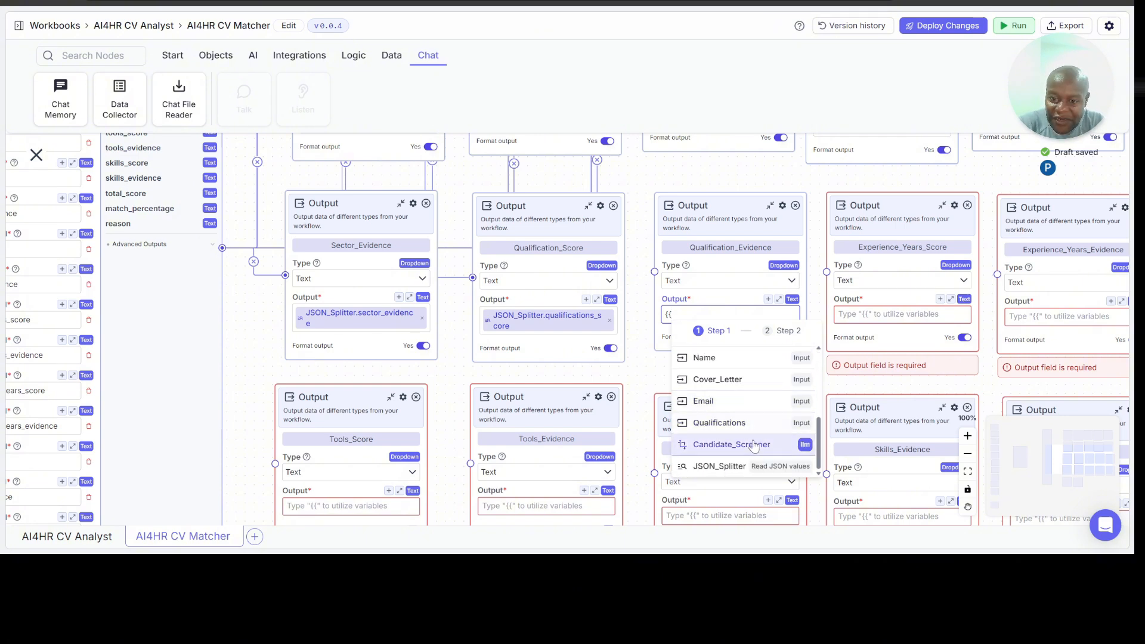
pyautogui.click(755, 466)
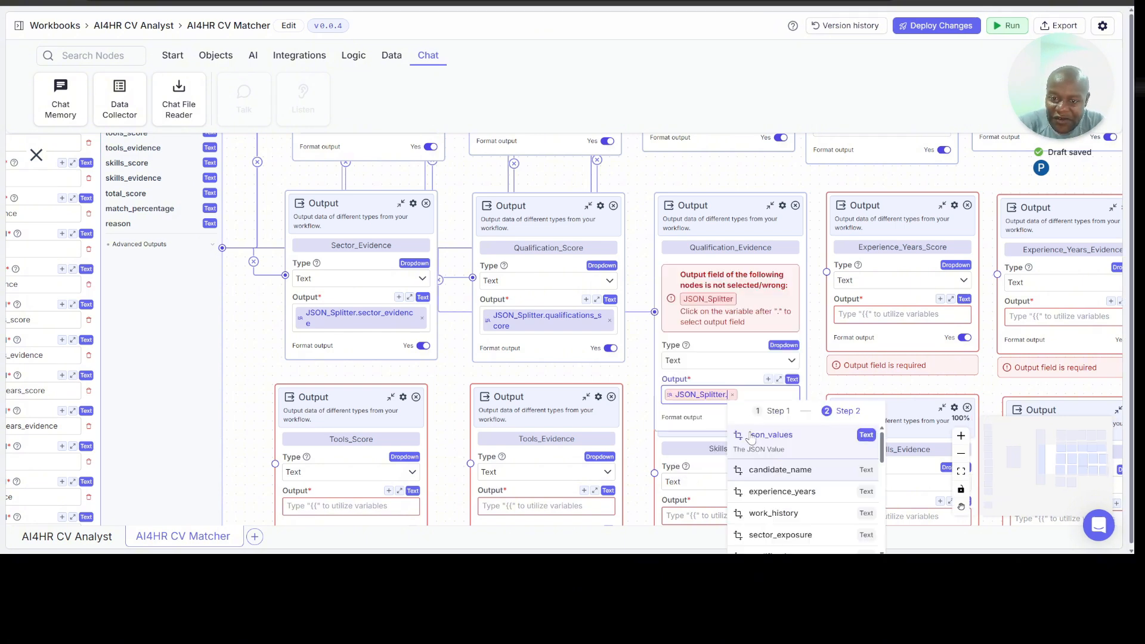
pyautogui.scroll(-3, 787, 468)
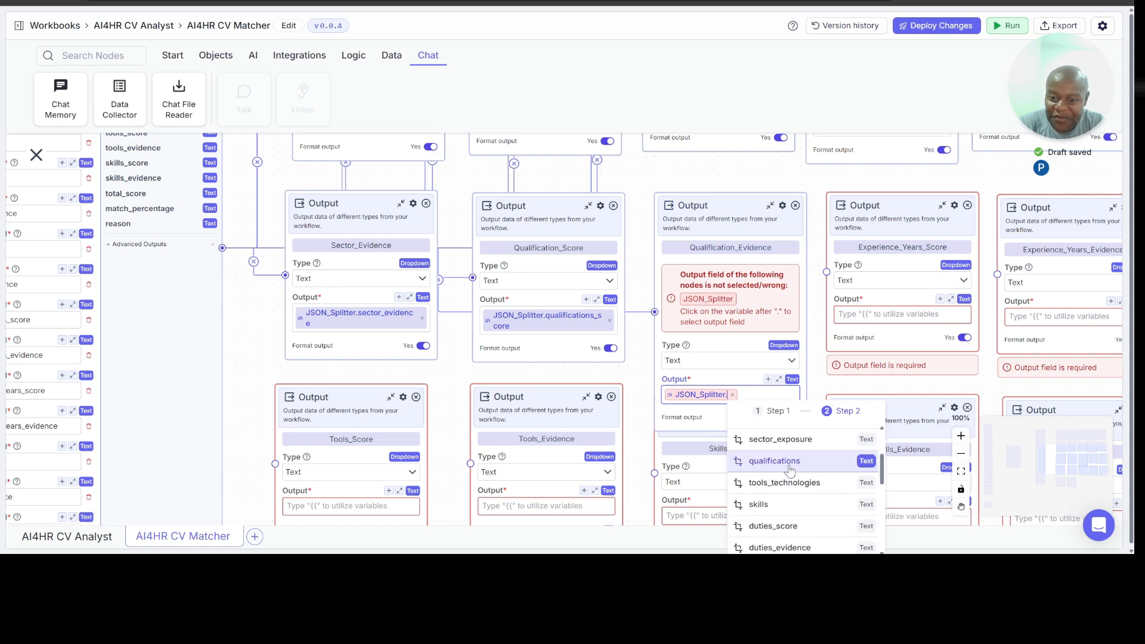
pyautogui.scroll(-4, 793, 495)
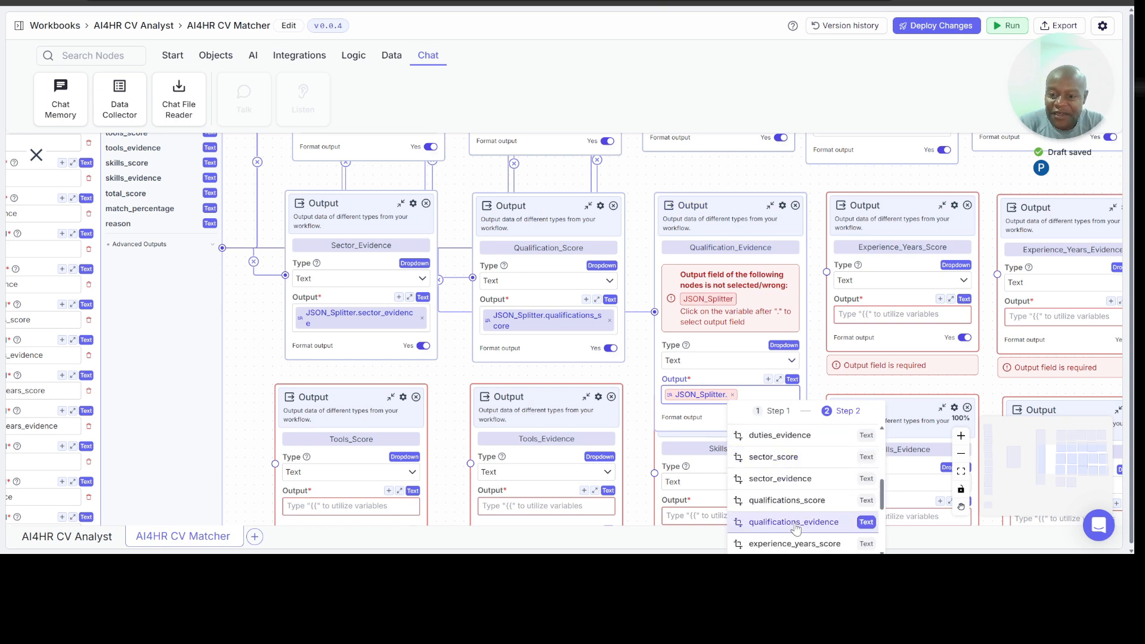
pyautogui.click(795, 523)
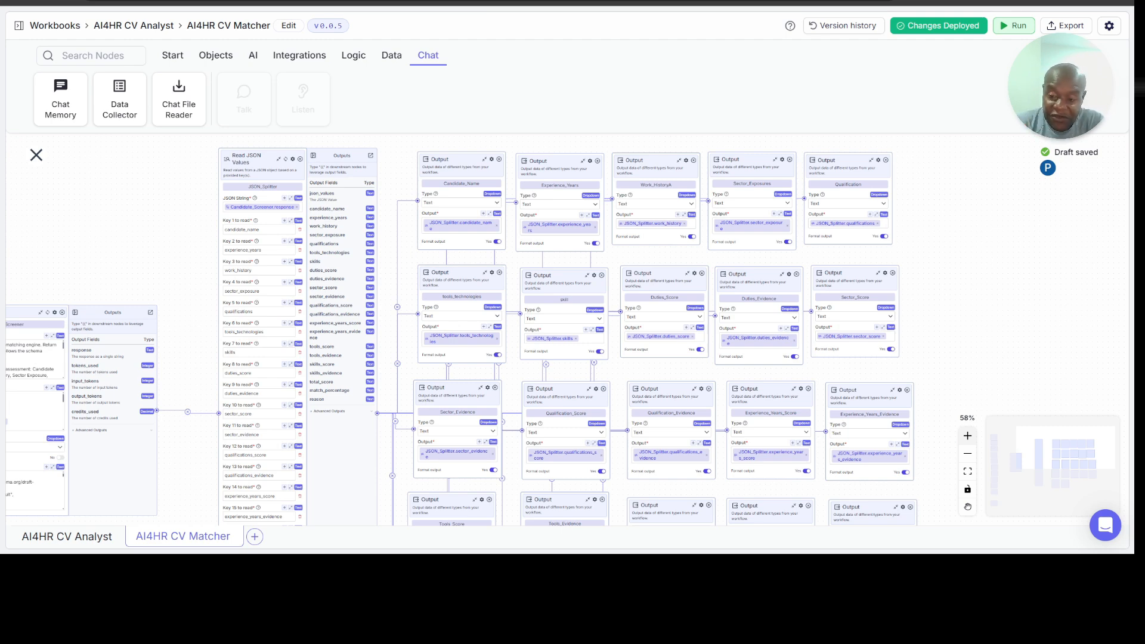
pyautogui.click(968, 436)
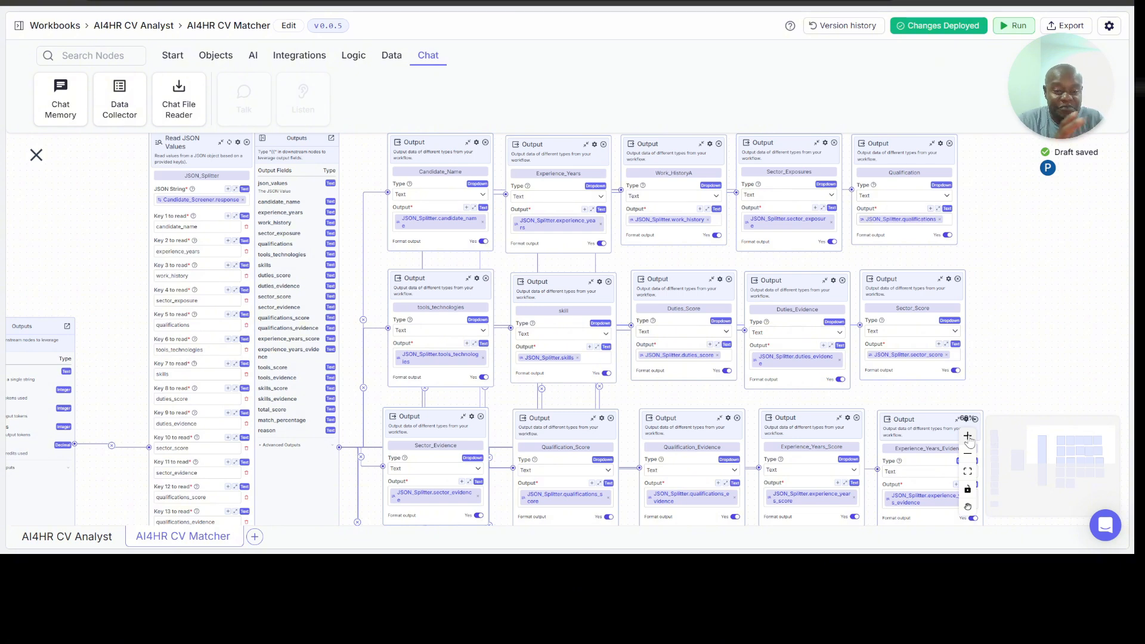
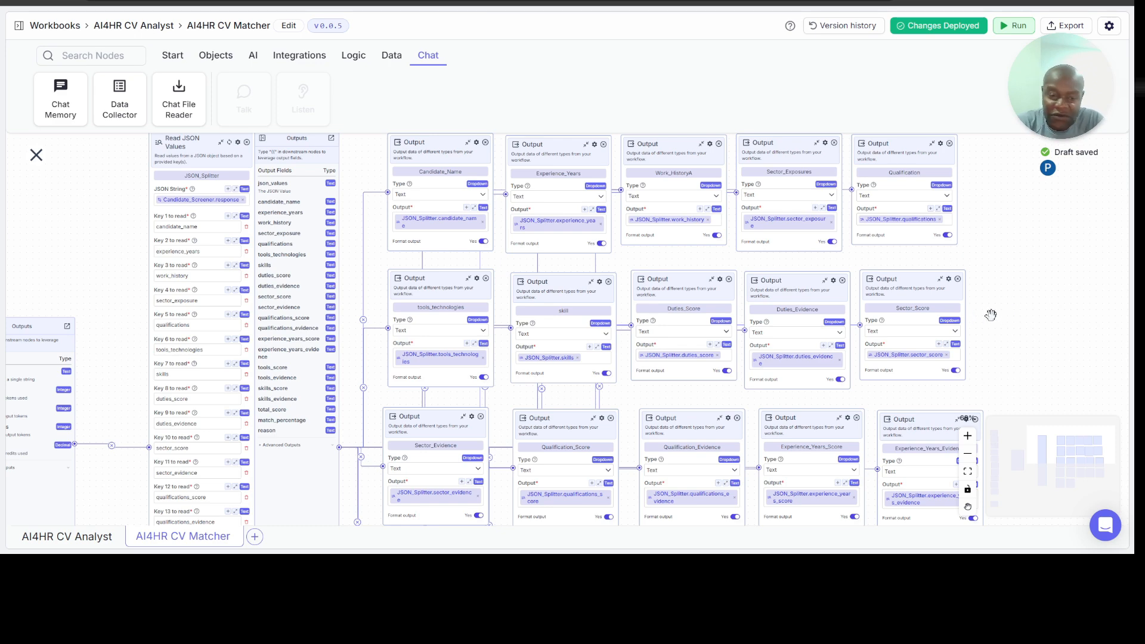
# Step: Review the variable links of all Output nodes in the AI4HR CV Matcher pipeline, from Candidate_Name through Reason
pyautogui.hscroll(2, 991, 315)
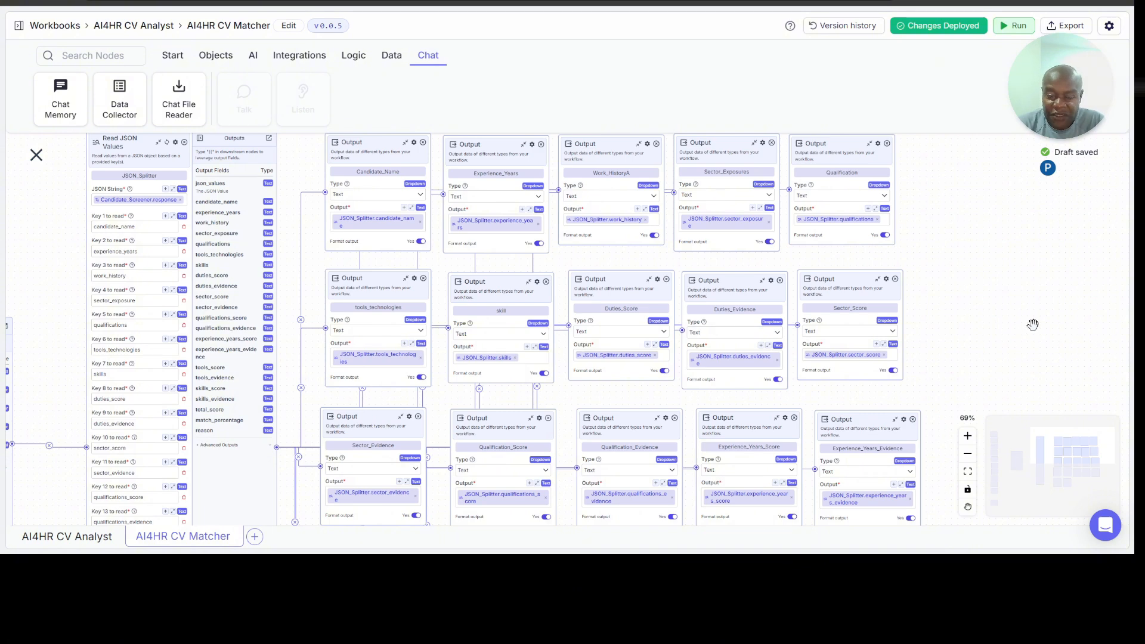
pyautogui.scroll(1, 983, 308)
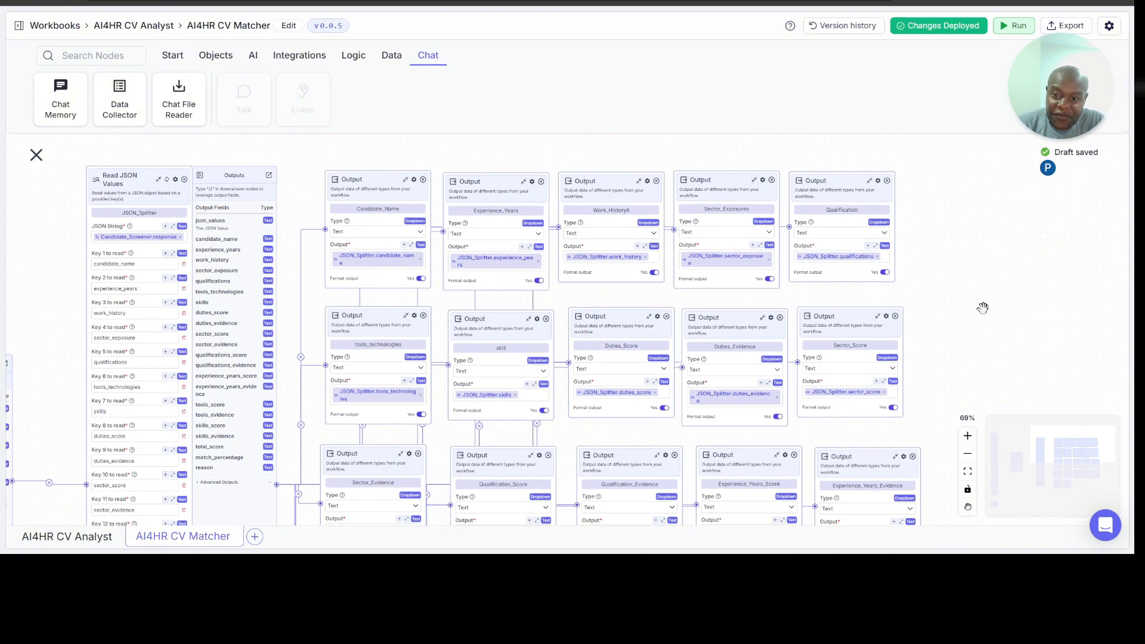
pyautogui.click(968, 437)
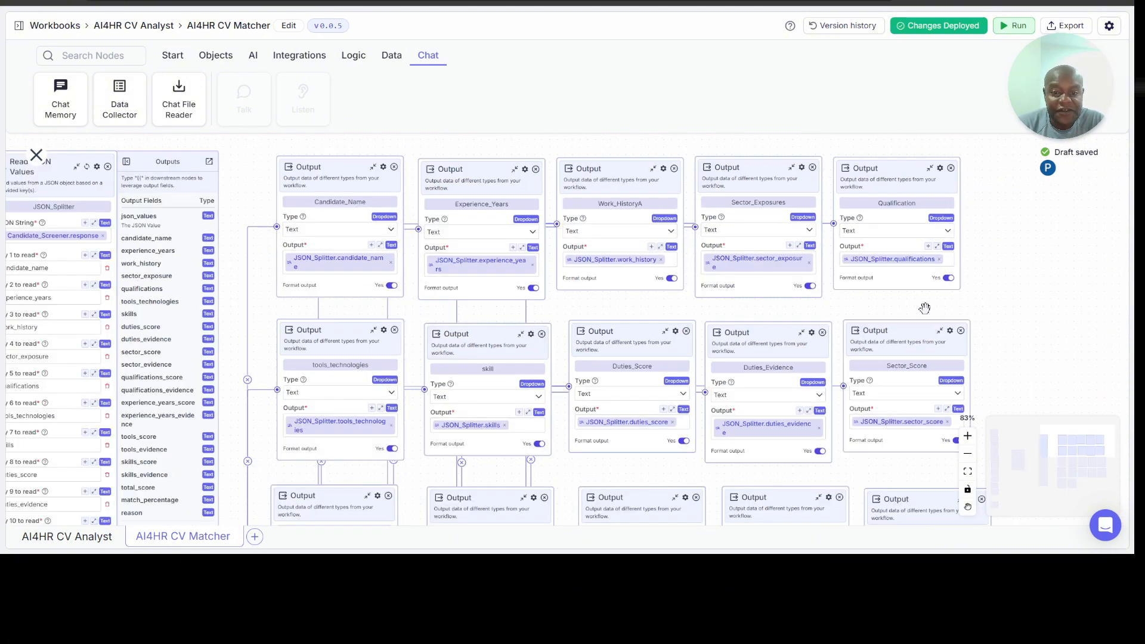
pyautogui.scroll(-1, 417, 359)
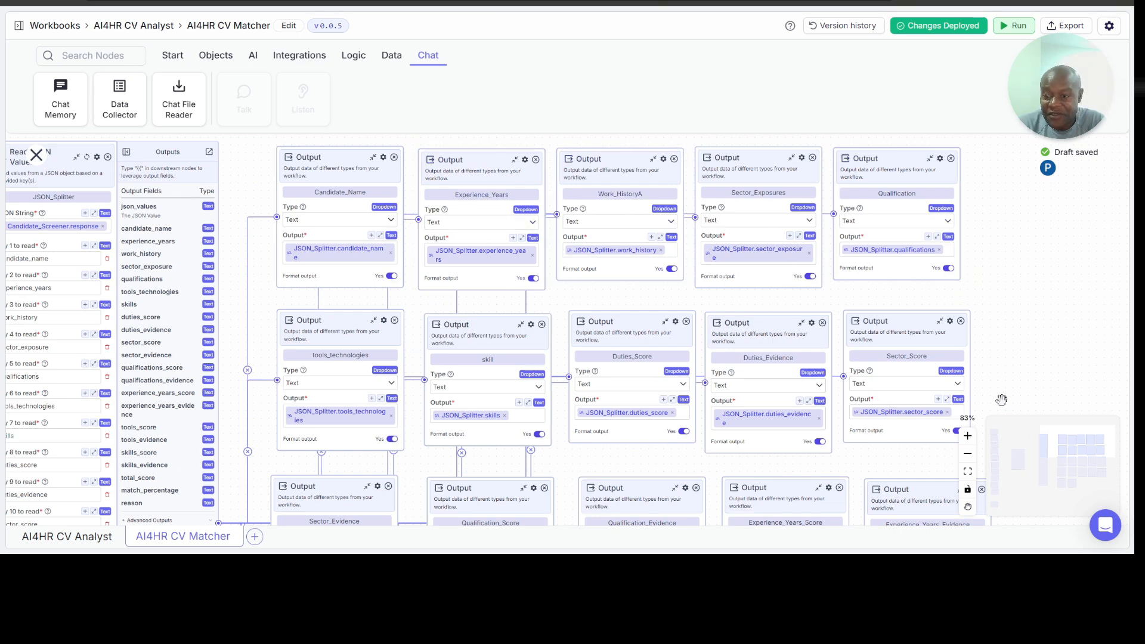
pyautogui.click(969, 437)
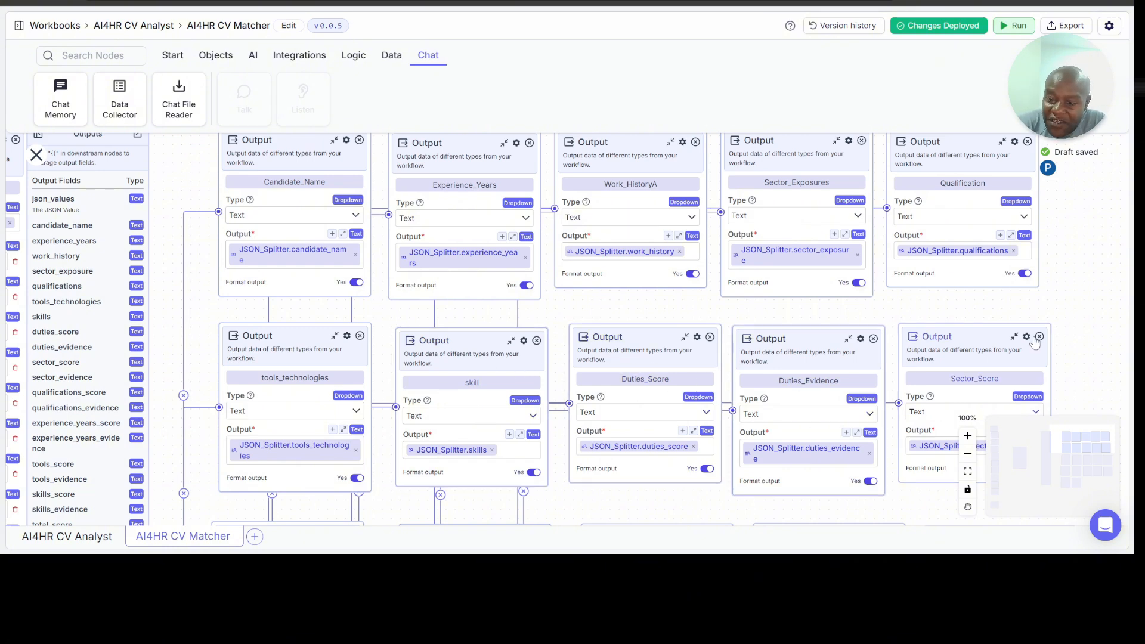
pyautogui.scroll(-2, 1084, 329)
pyautogui.scroll(-5, 1084, 329)
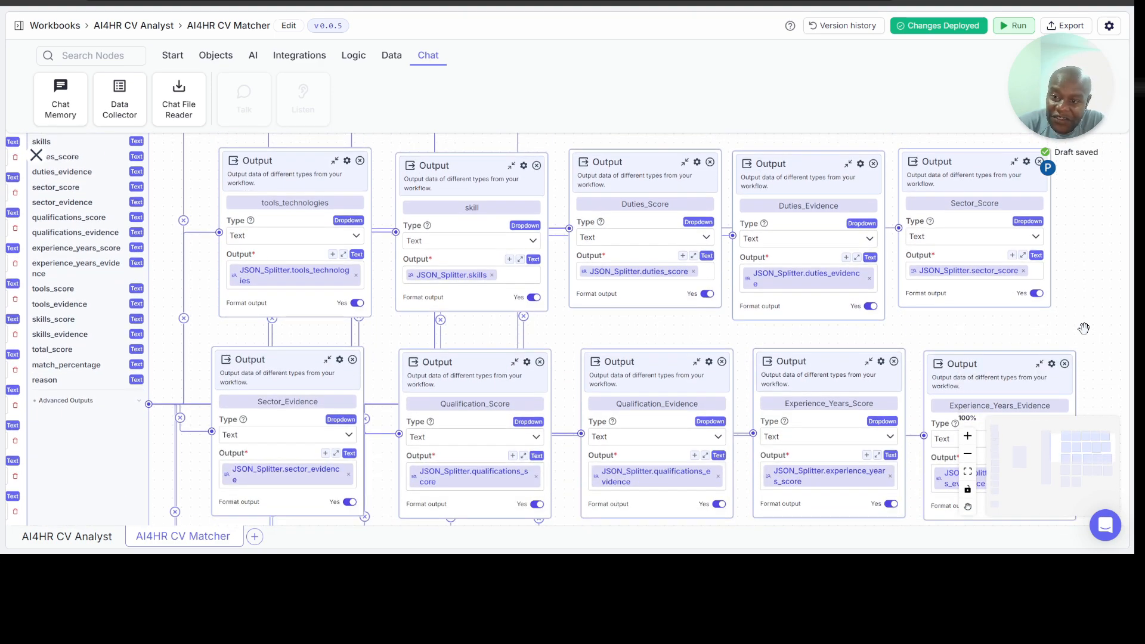
pyautogui.scroll(-4, 1084, 329)
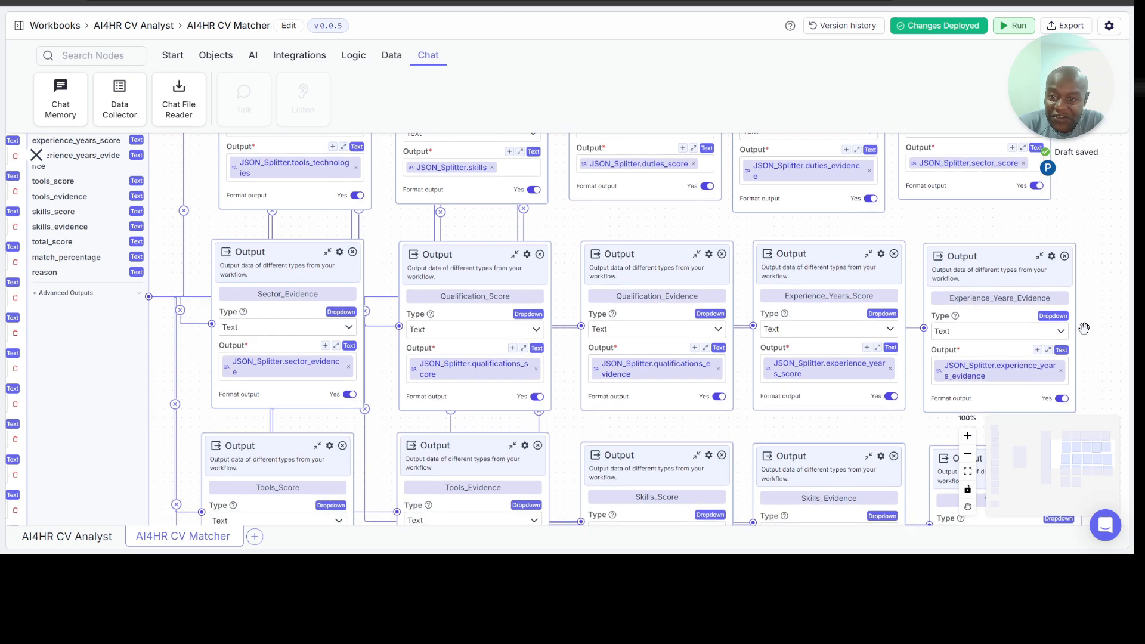
pyautogui.scroll(-5, 1084, 329)
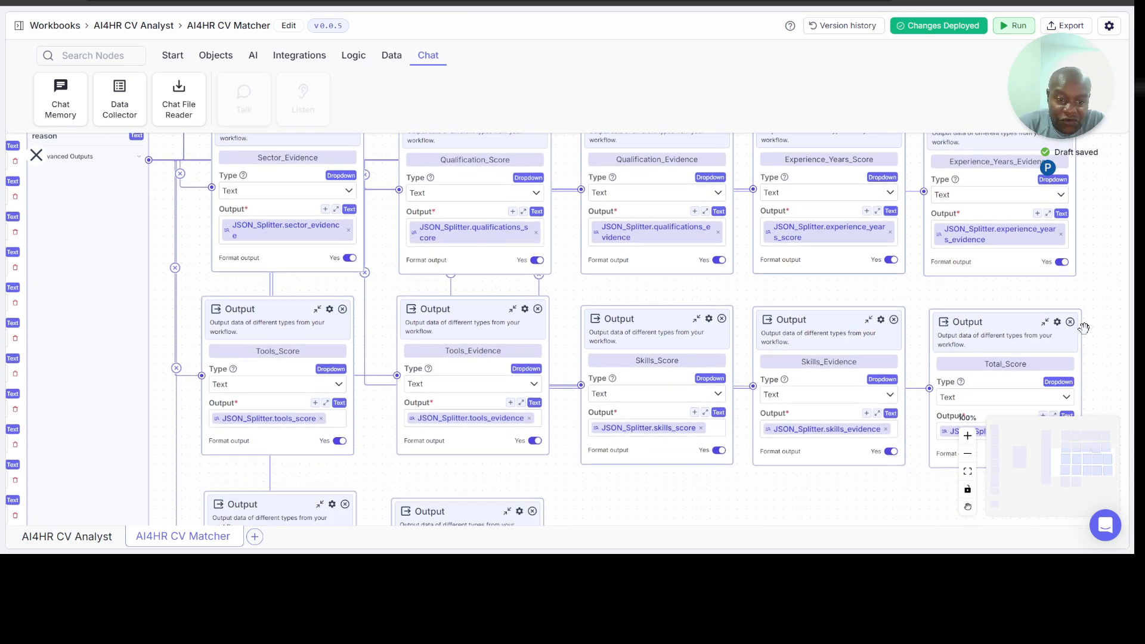
pyautogui.scroll(-2, 1084, 329)
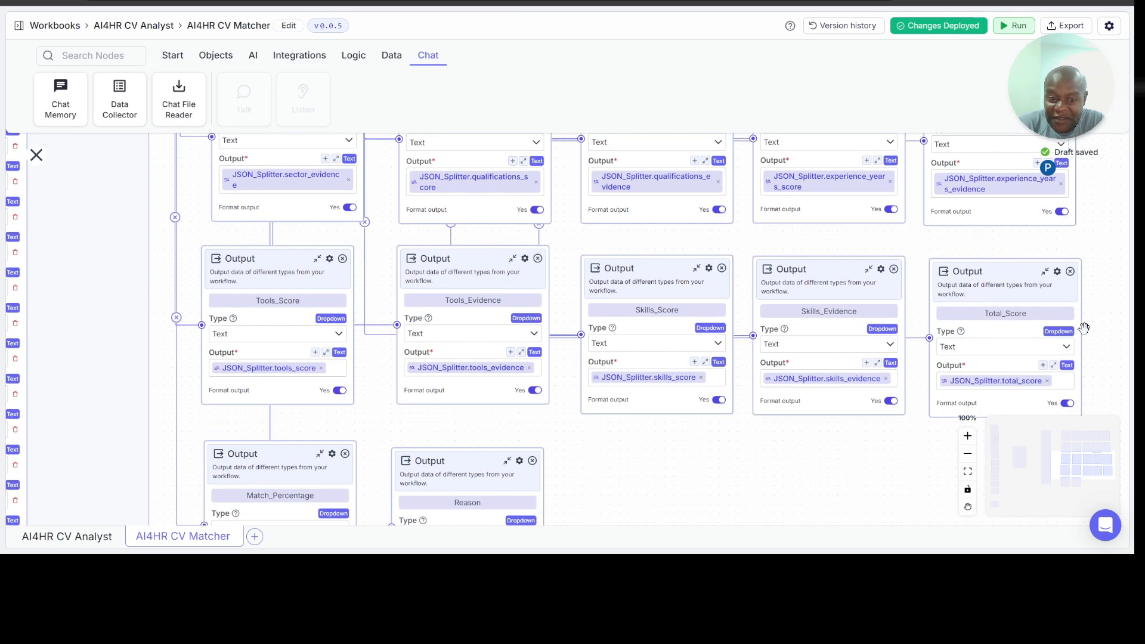
pyautogui.scroll(-2, 1113, 318)
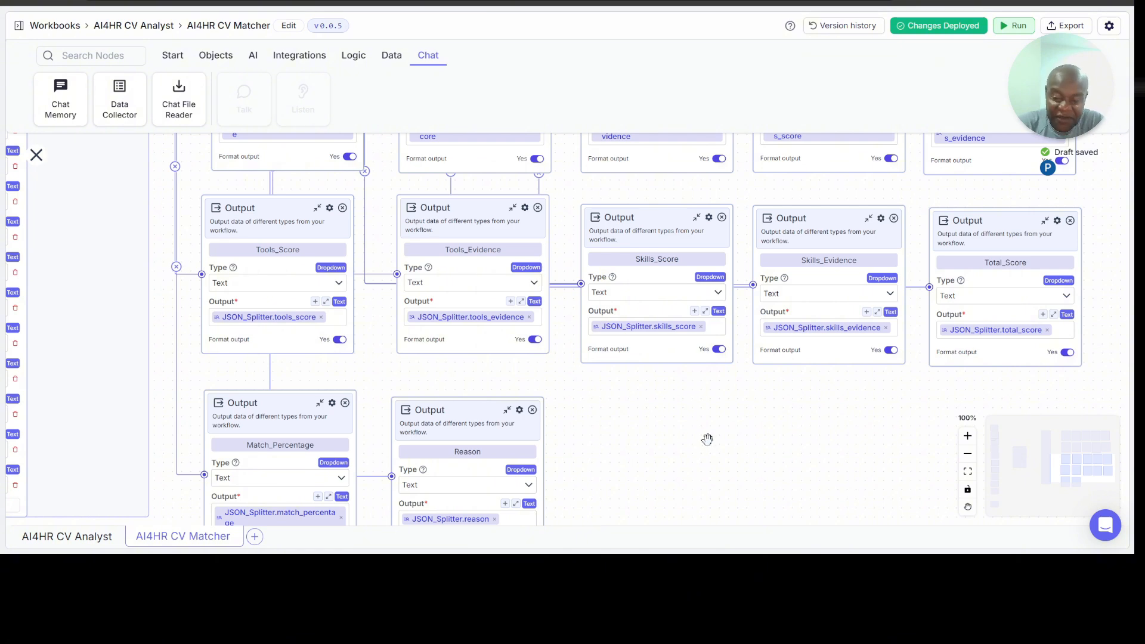
pyautogui.hscroll(-1, 704, 436)
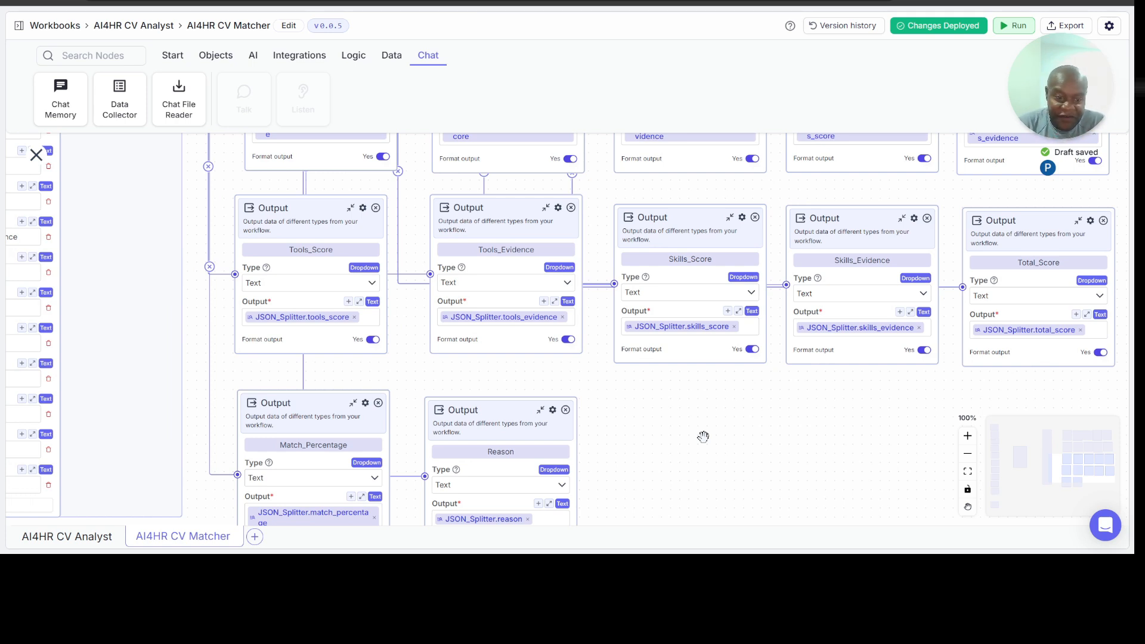
pyautogui.moveTo(724, 438); pyautogui.dragTo(911, 435)
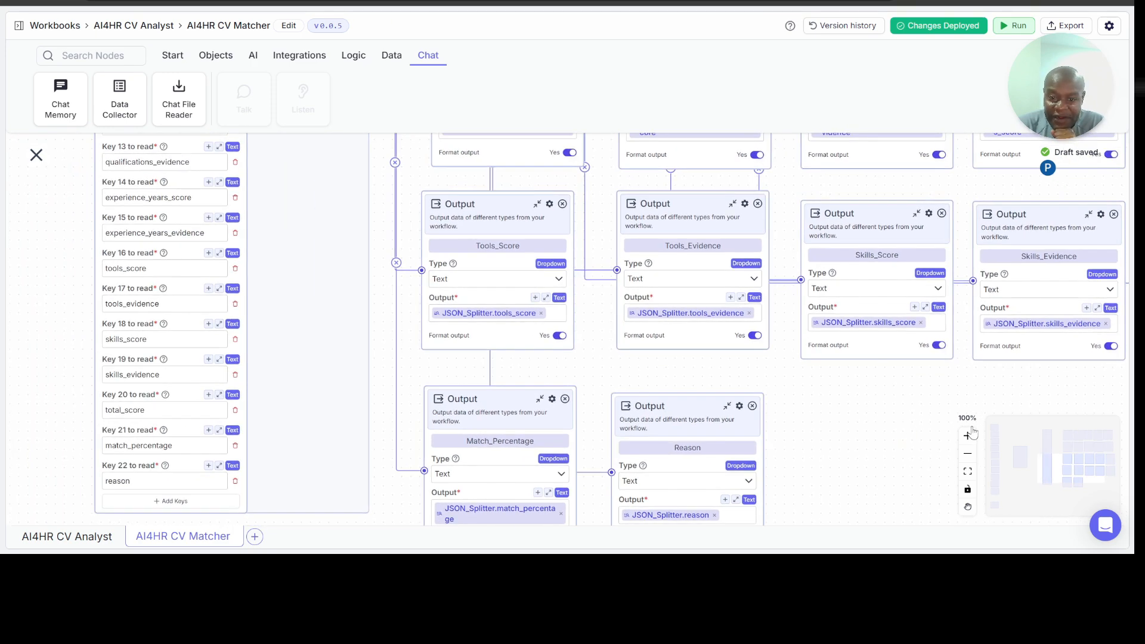
# Step: In the AI4HR CV Analyst pipeline, add a Pipeline node to the right of the Input and Google Sheets nodes
pyautogui.click(80, 540)
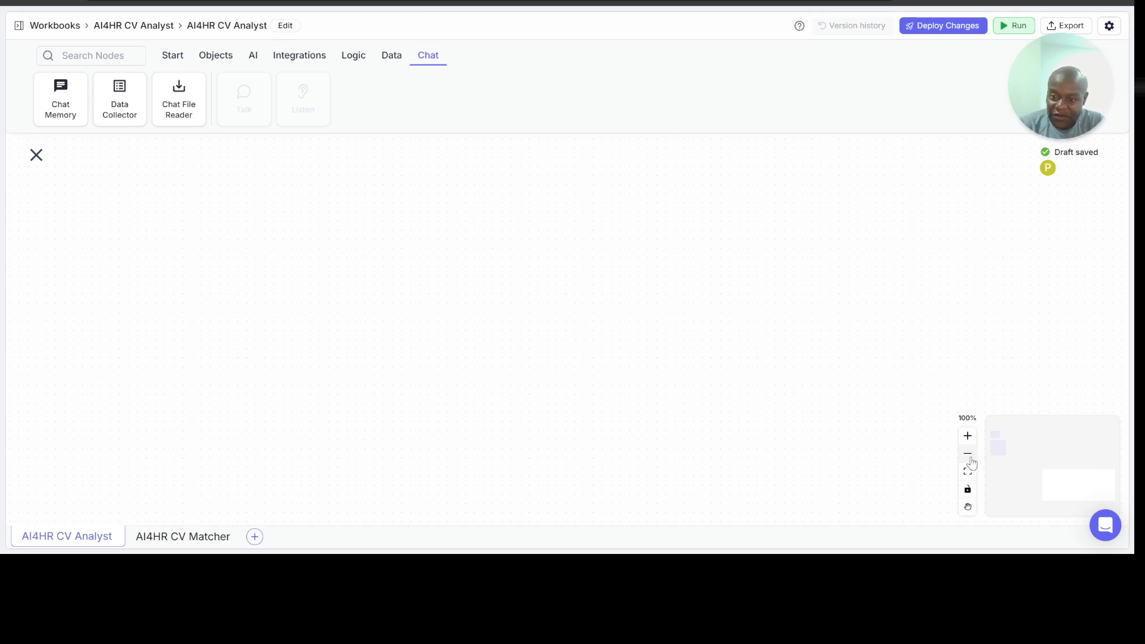
pyautogui.moveTo(1039, 463); pyautogui.dragTo(982, 406)
pyautogui.moveTo(842, 319); pyautogui.dragTo(820, 404)
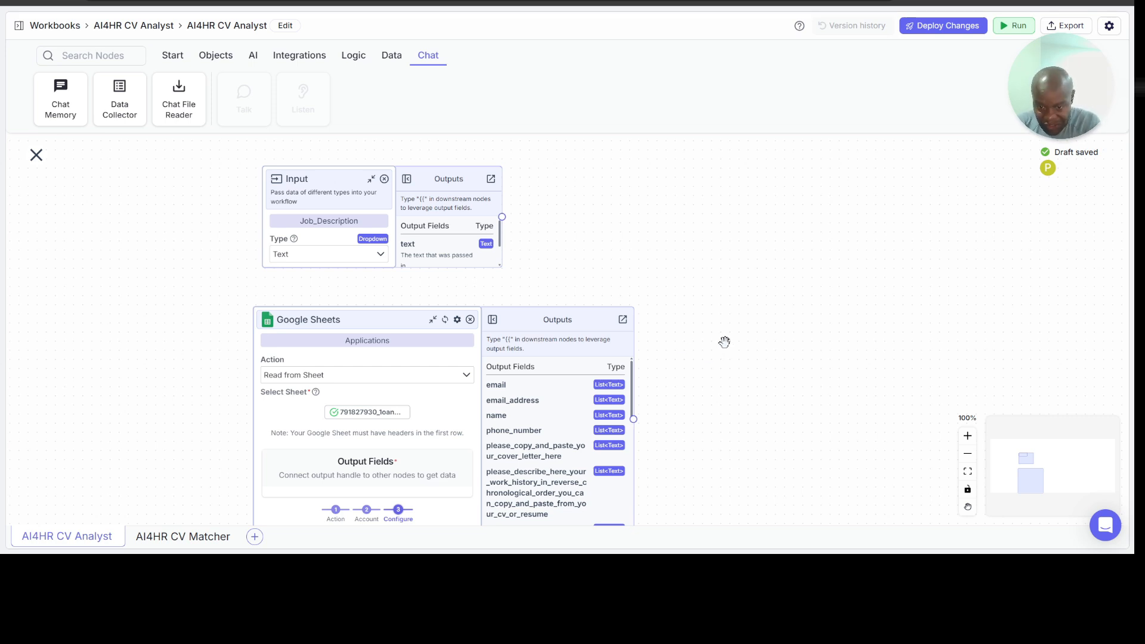
pyautogui.moveTo(719, 342); pyautogui.dragTo(644, 336)
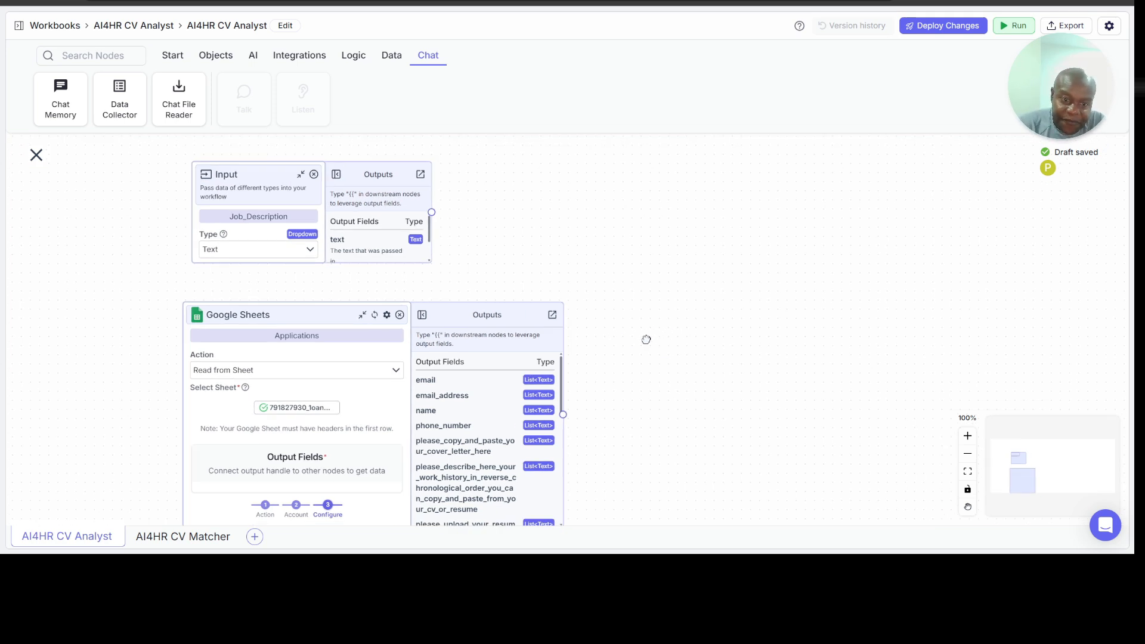
pyautogui.click(176, 59)
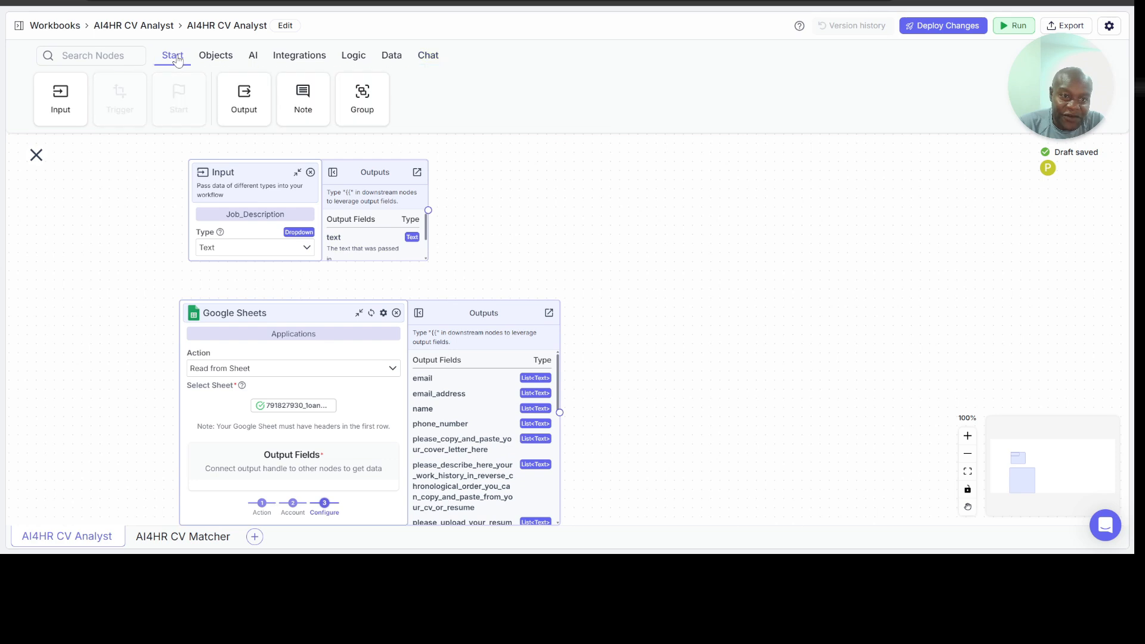
pyautogui.click(218, 60)
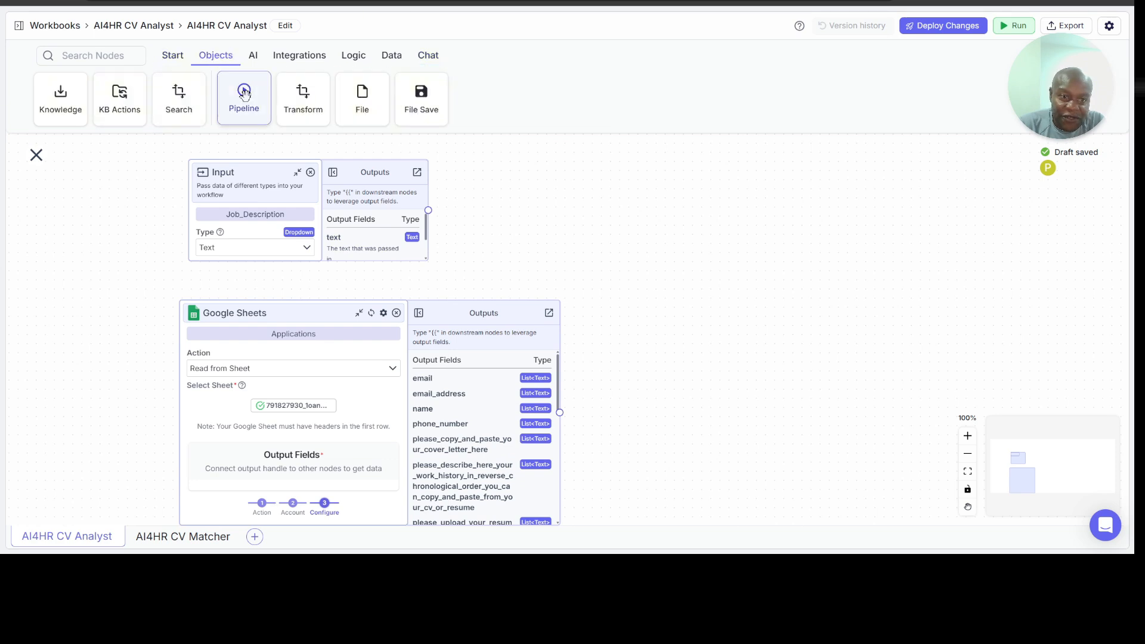
pyautogui.moveTo(242, 98); pyautogui.dragTo(787, 234)
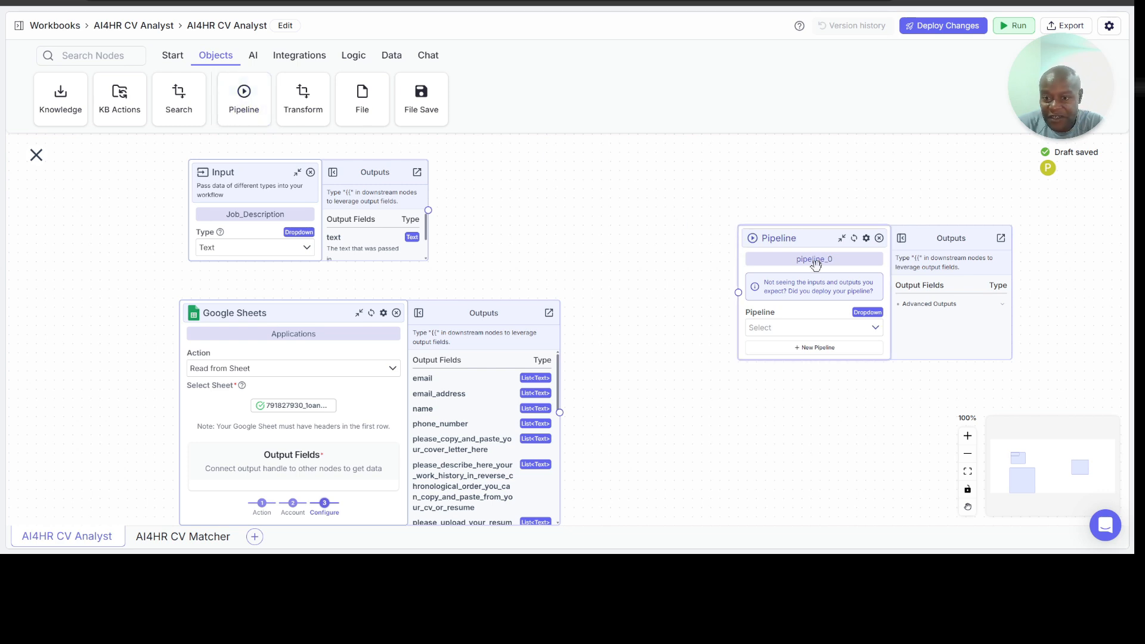
# Step: Rename the new Pipeline node as AI4HR_CV_Matcher
pyautogui.doubleClick(835, 261)
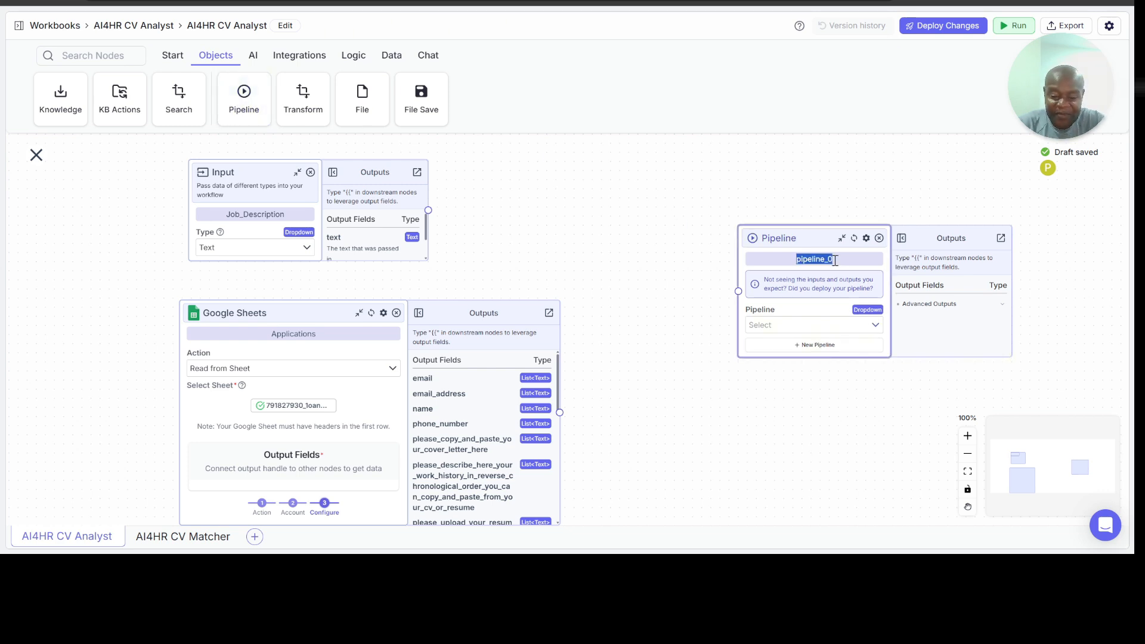
pyautogui.write('AI')
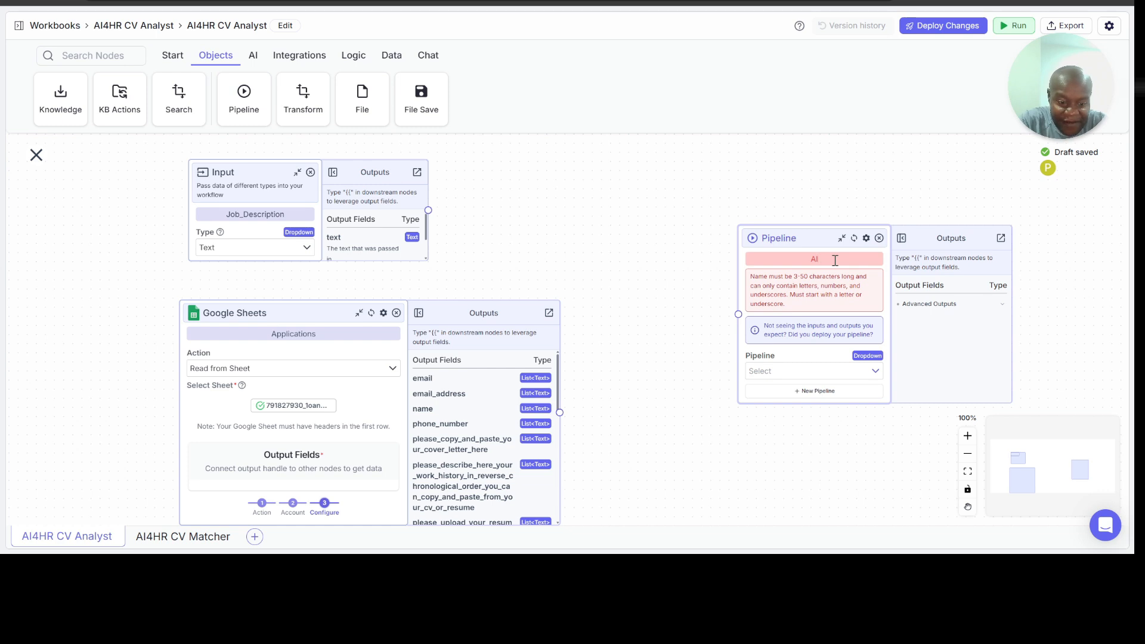
pyautogui.write('4HR_CV')
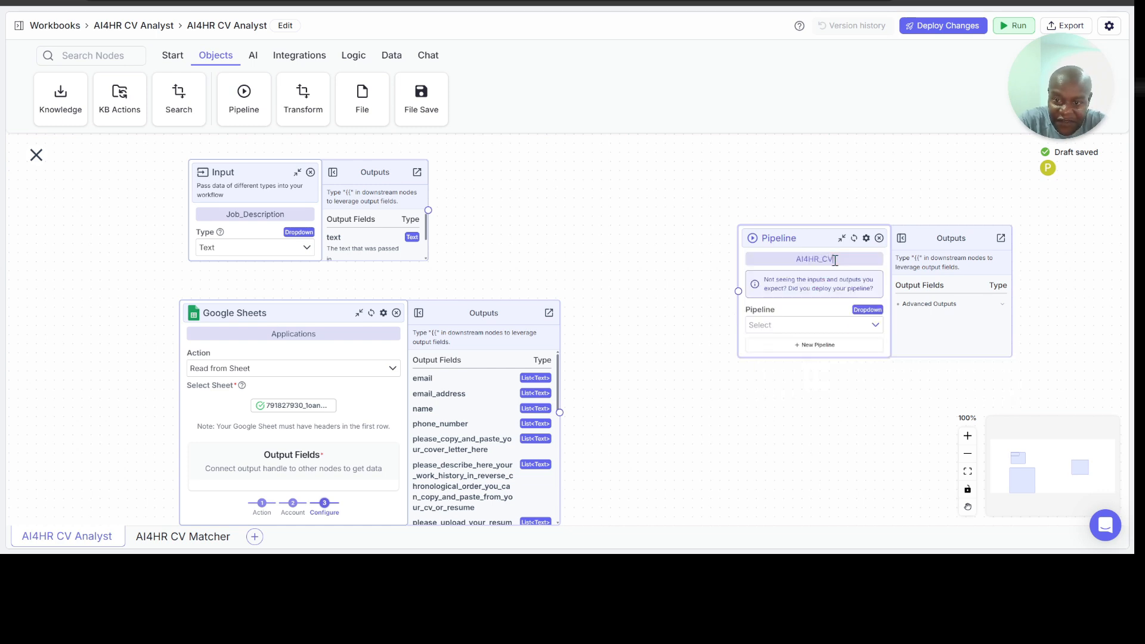
pyautogui.write('Matcher')
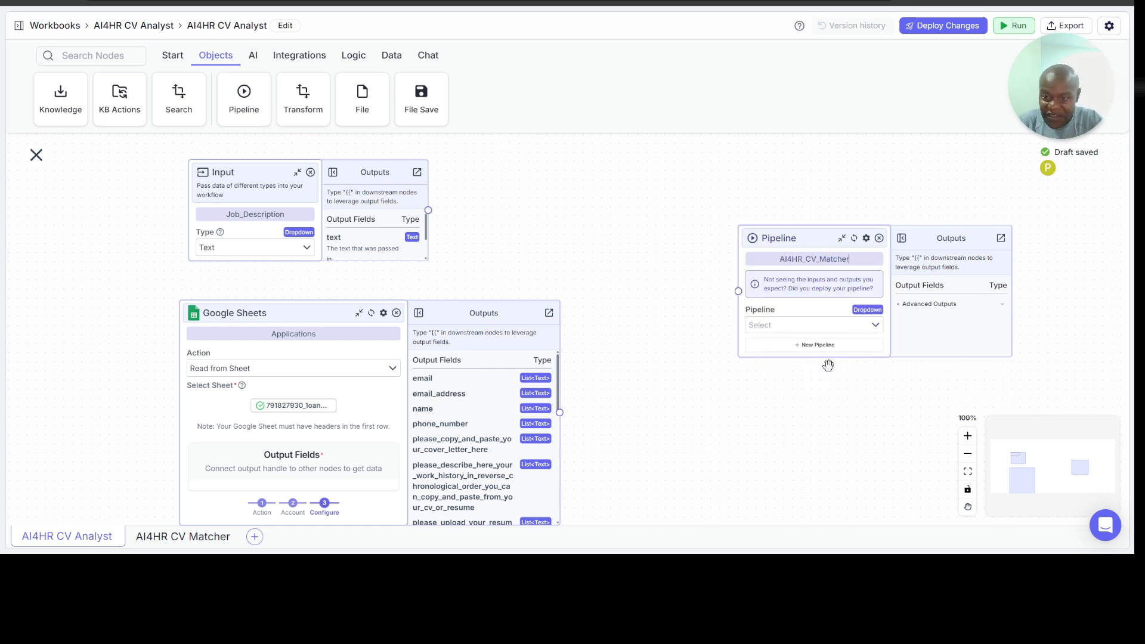
# Step: Choose AI4HR CV Matcher as the pipeline that the AI4HR_CV_Matcher node runs
pyautogui.moveTo(875, 391); pyautogui.dragTo(808, 398)
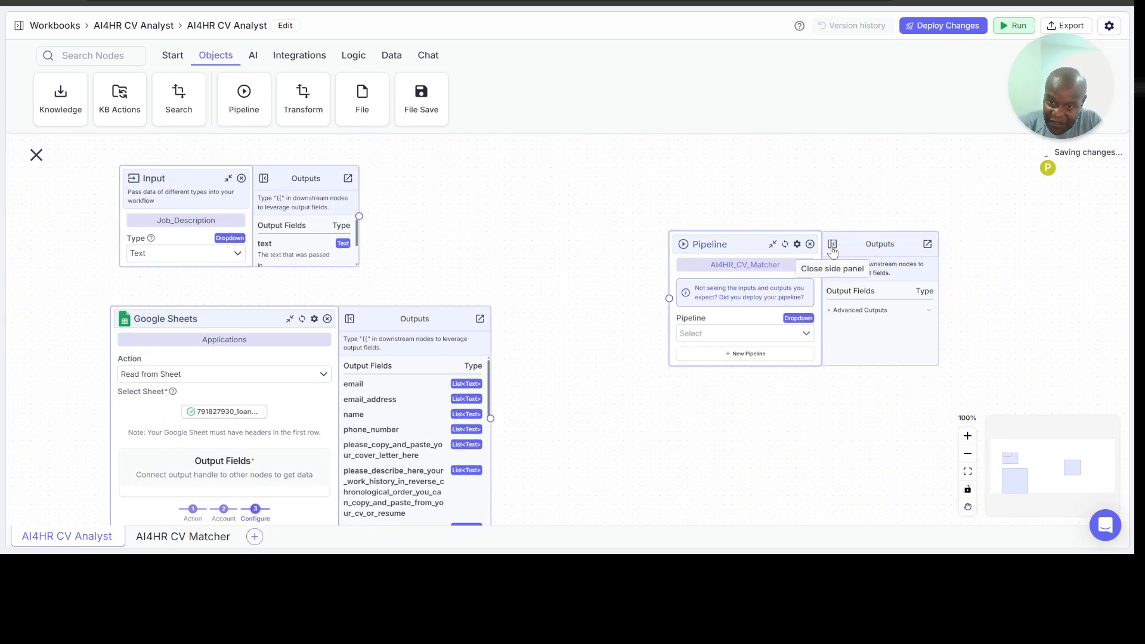
pyautogui.click(772, 332)
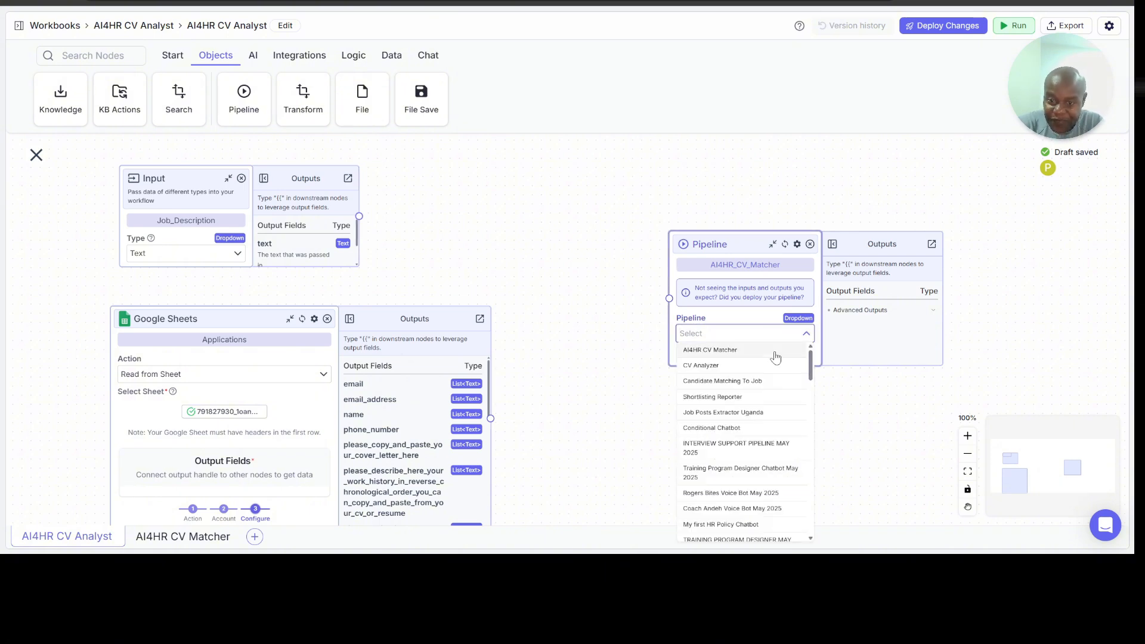
pyautogui.click(775, 350)
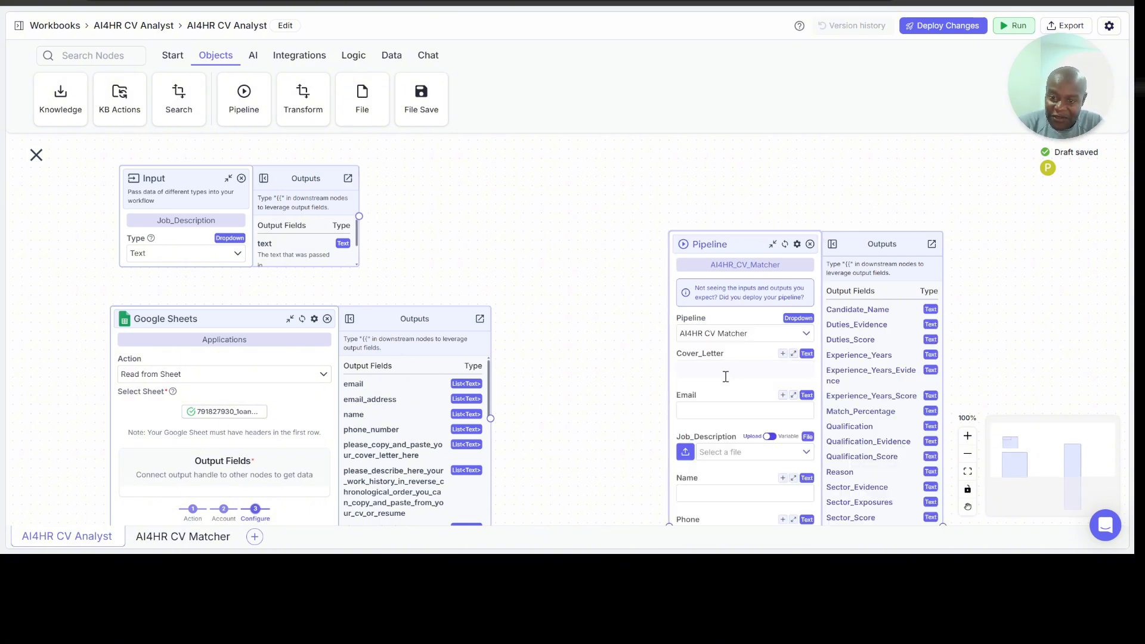
# Step: Move the Google Sheets node slightly farther from the Pipeline node and look through its output fields
pyautogui.scroll(-2, 578, 274)
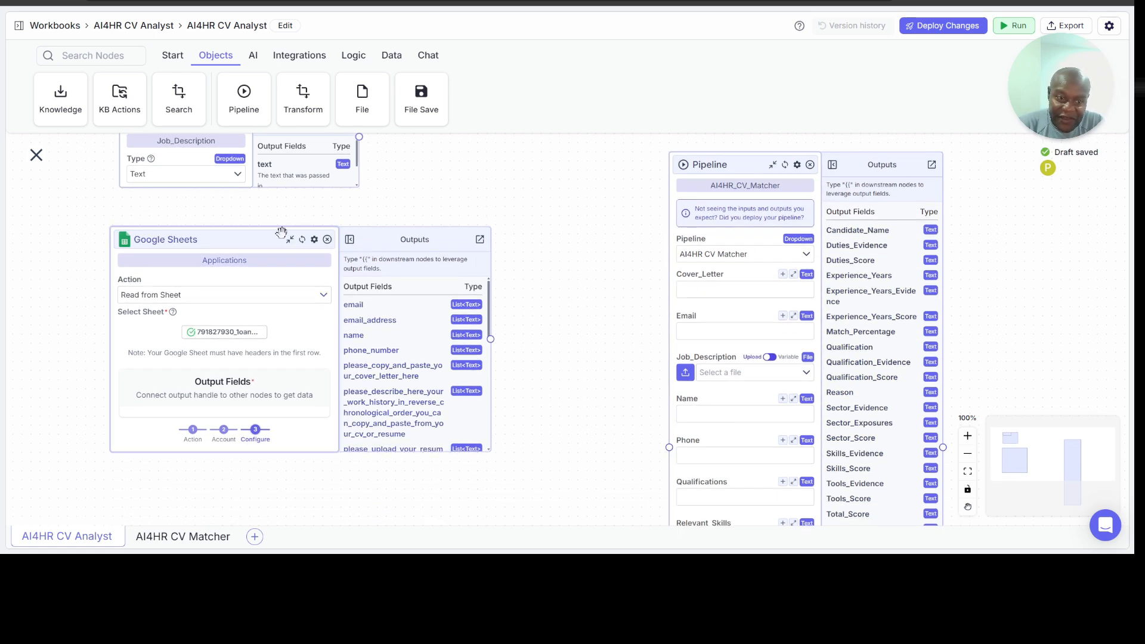
pyautogui.moveTo(282, 232); pyautogui.dragTo(238, 239)
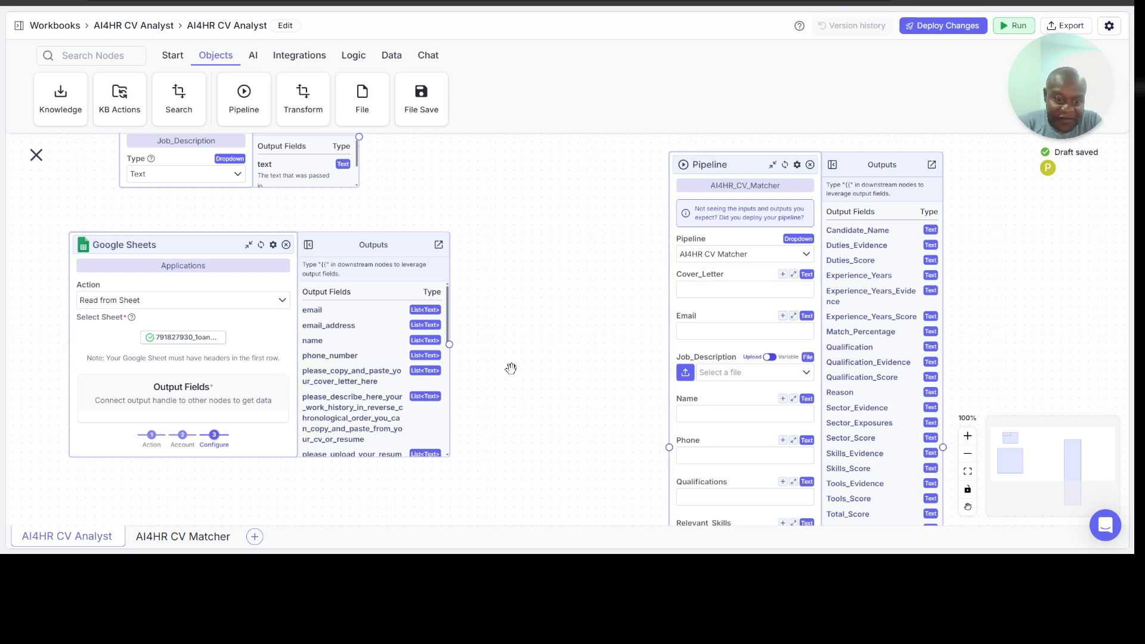
pyautogui.scroll(-2, 401, 378)
pyautogui.scroll(-4, 403, 384)
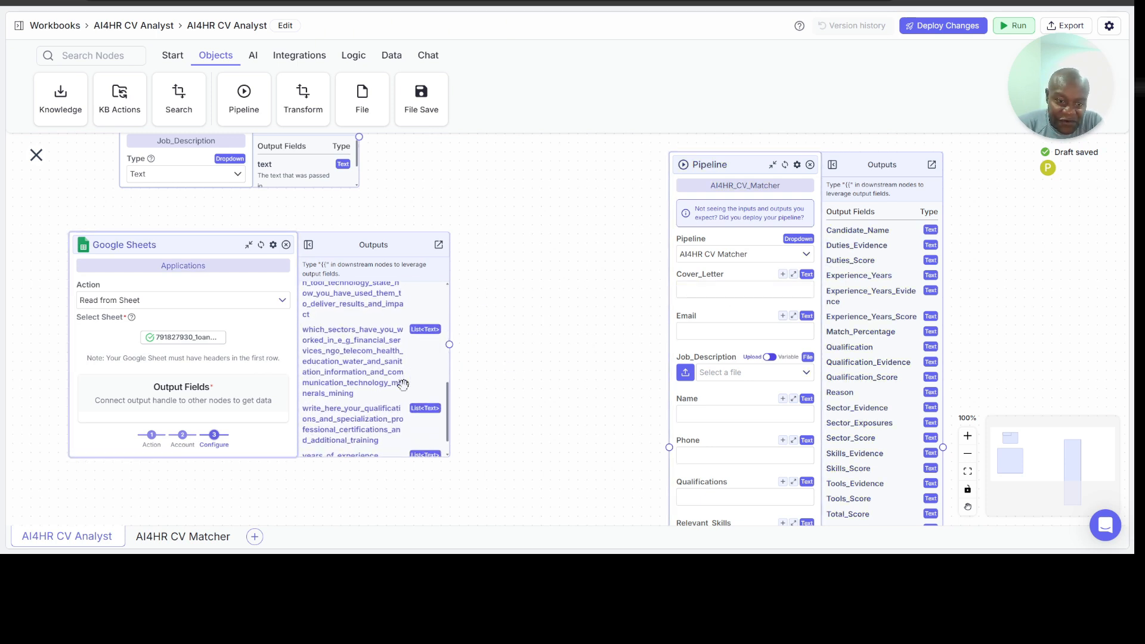
pyautogui.scroll(10, 404, 384)
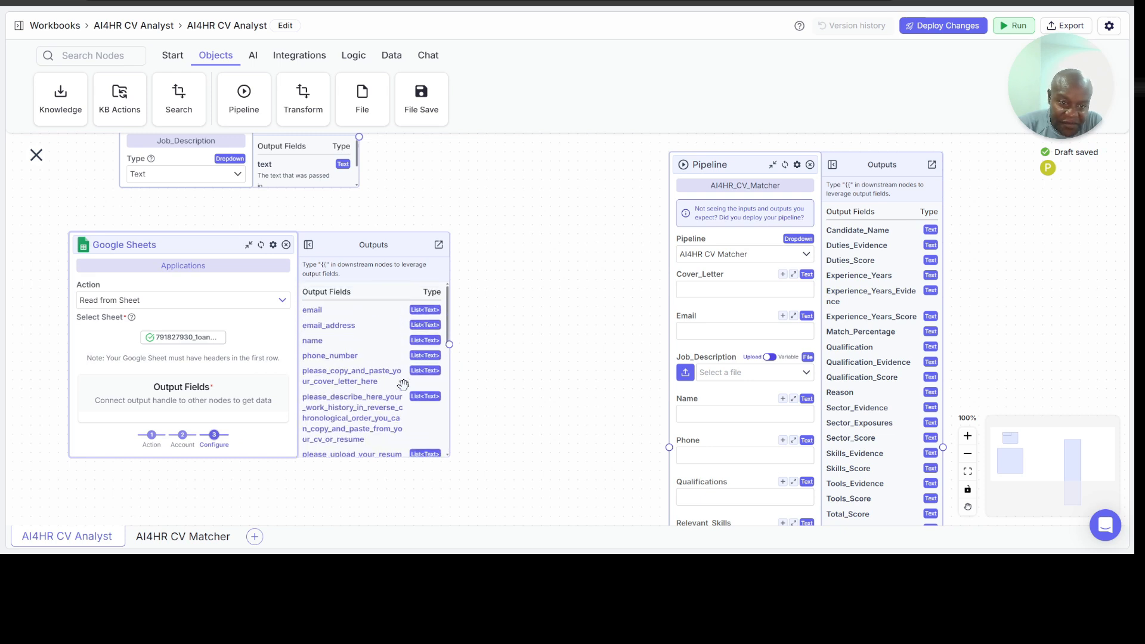
pyautogui.scroll(-1, 404, 384)
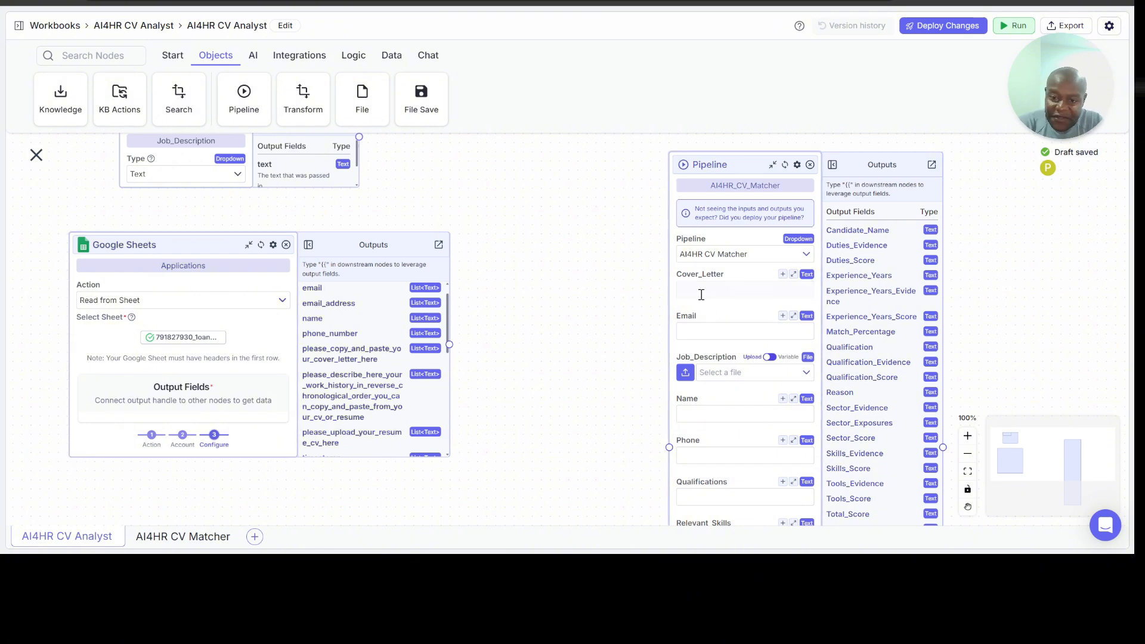
pyautogui.scroll(-1, 728, 352)
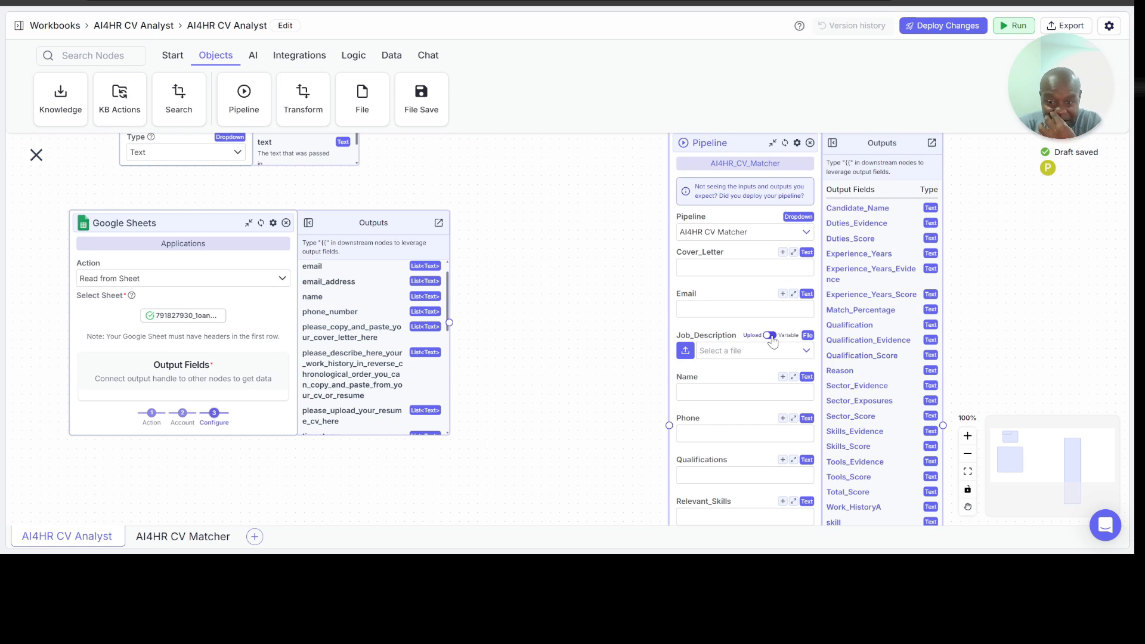
# Step: Set the AI4HR_CV_Matcher node's Cover_Letter input to the variable Applications.please_copy_and_paste_your_cover_letter_here
pyautogui.click(723, 262)
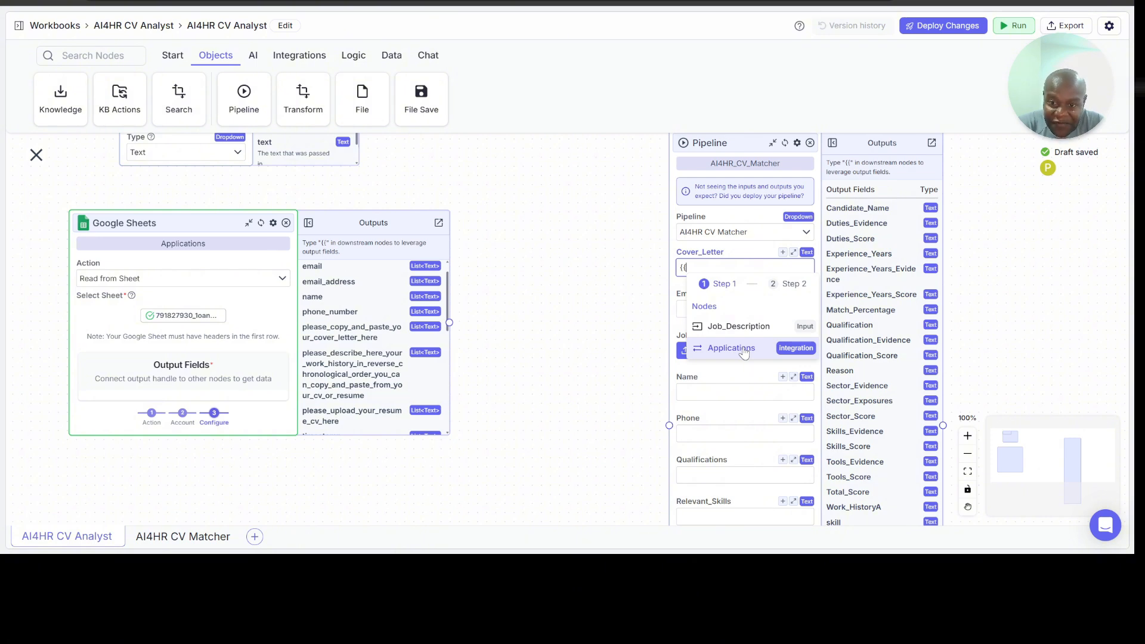
pyautogui.click(744, 351)
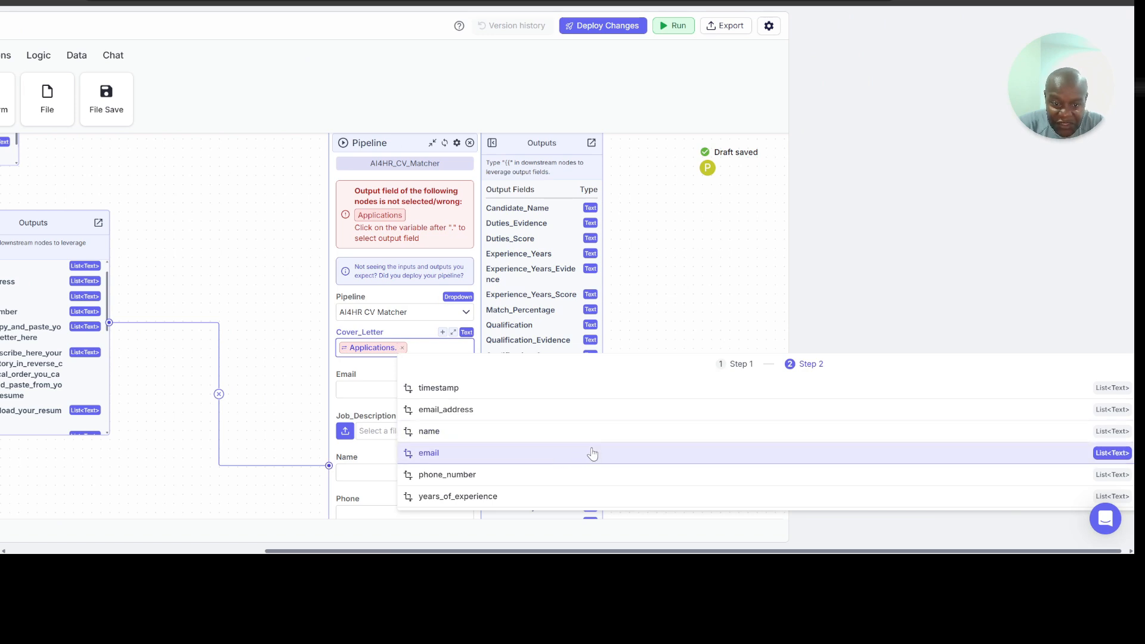
pyautogui.scroll(-4, 591, 455)
pyautogui.scroll(-2, 592, 453)
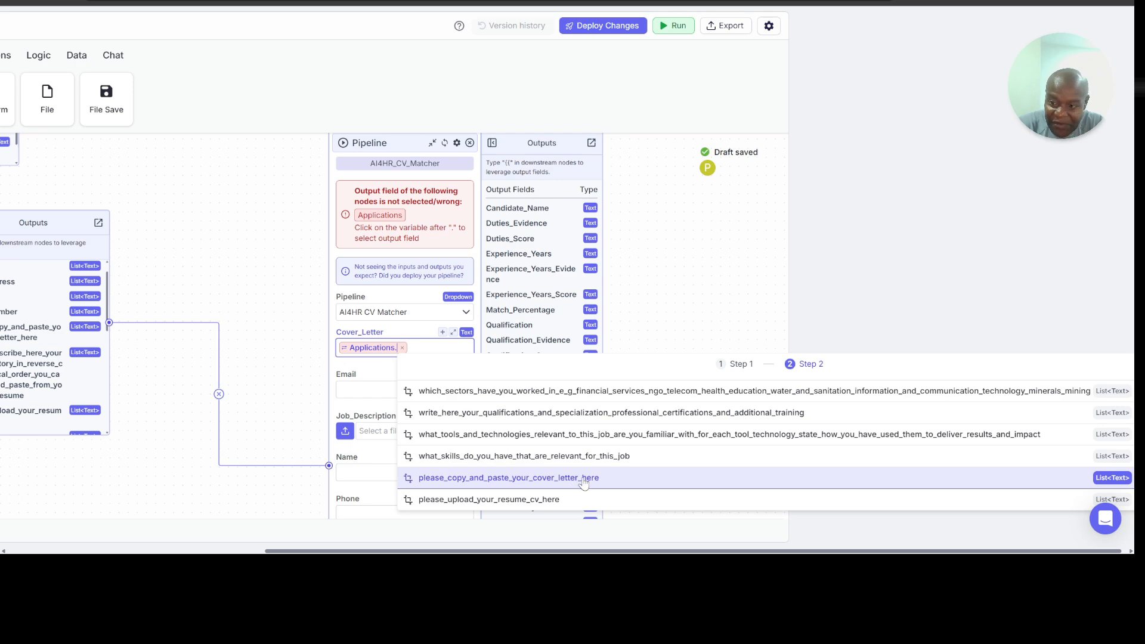
pyautogui.click(584, 484)
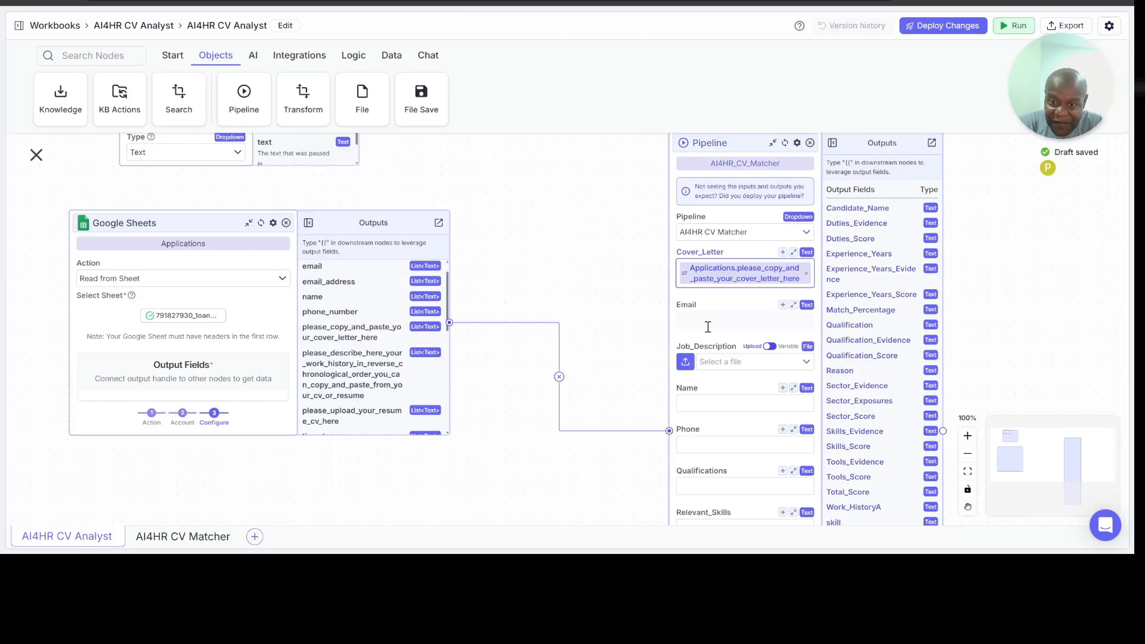
# Step: Set the AI4HR_CV_Matcher node's Email input to the variable Applications.email
pyautogui.click(376, 325)
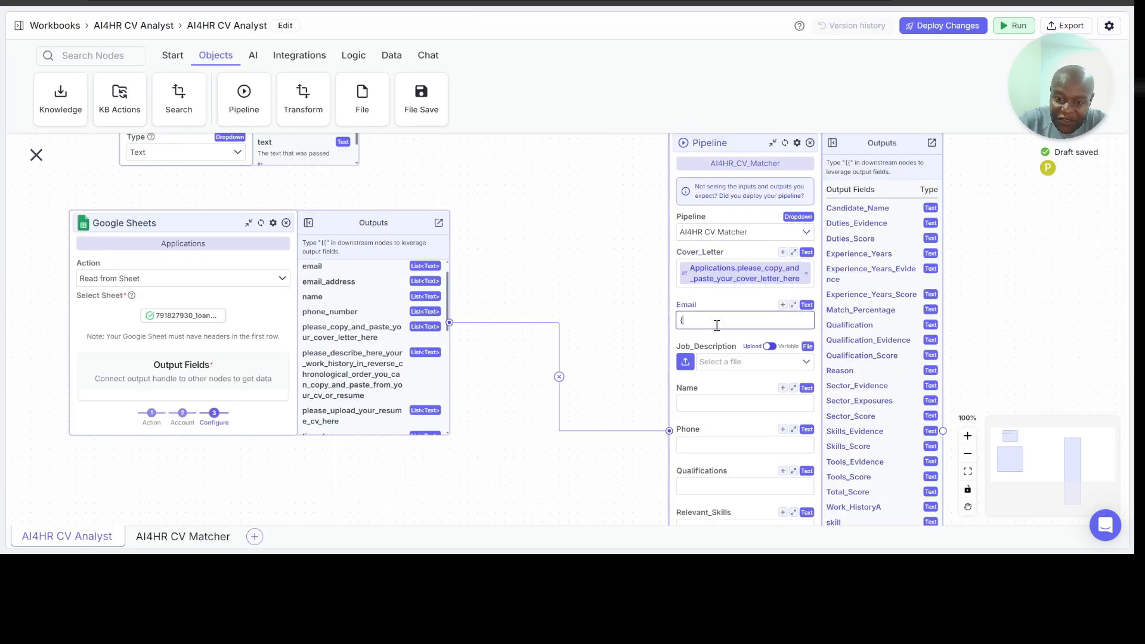
pyautogui.write('{{')
pyautogui.click(729, 400)
pyautogui.click(732, 400)
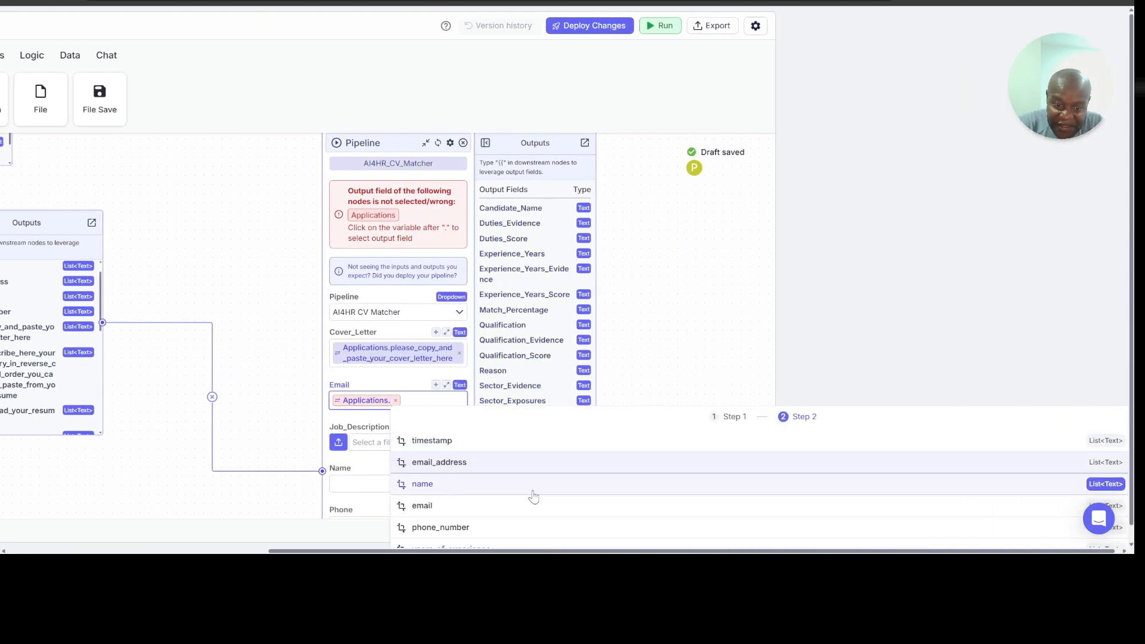
pyautogui.click(534, 507)
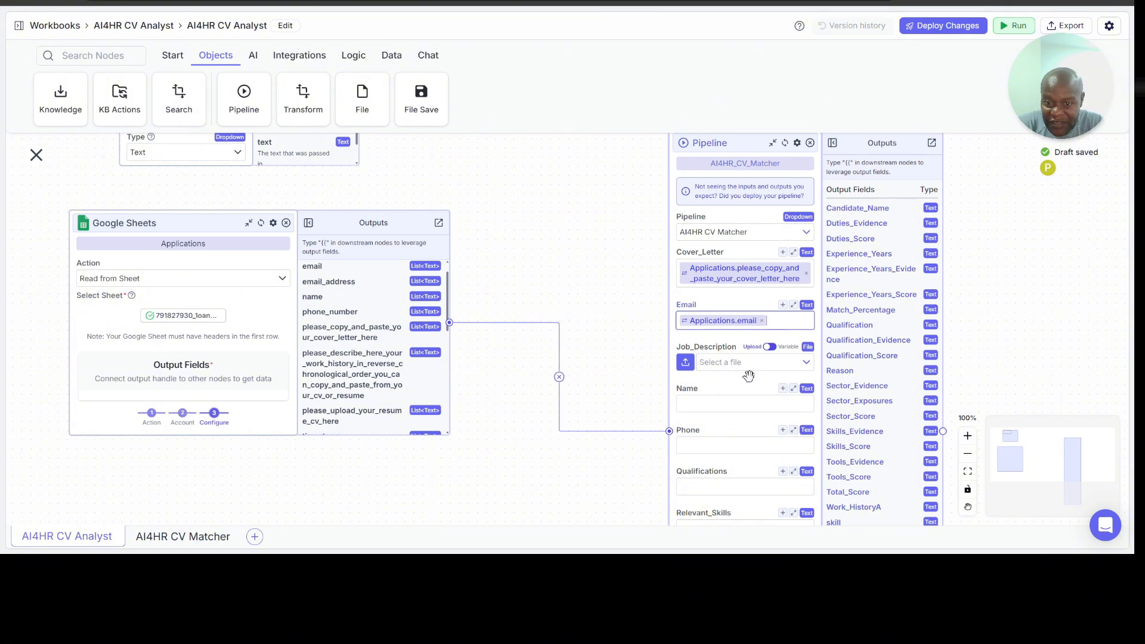
# Step: Set the AI4HR_CV_Matcher node's Name input to the variable Applications.name
pyautogui.click(723, 405)
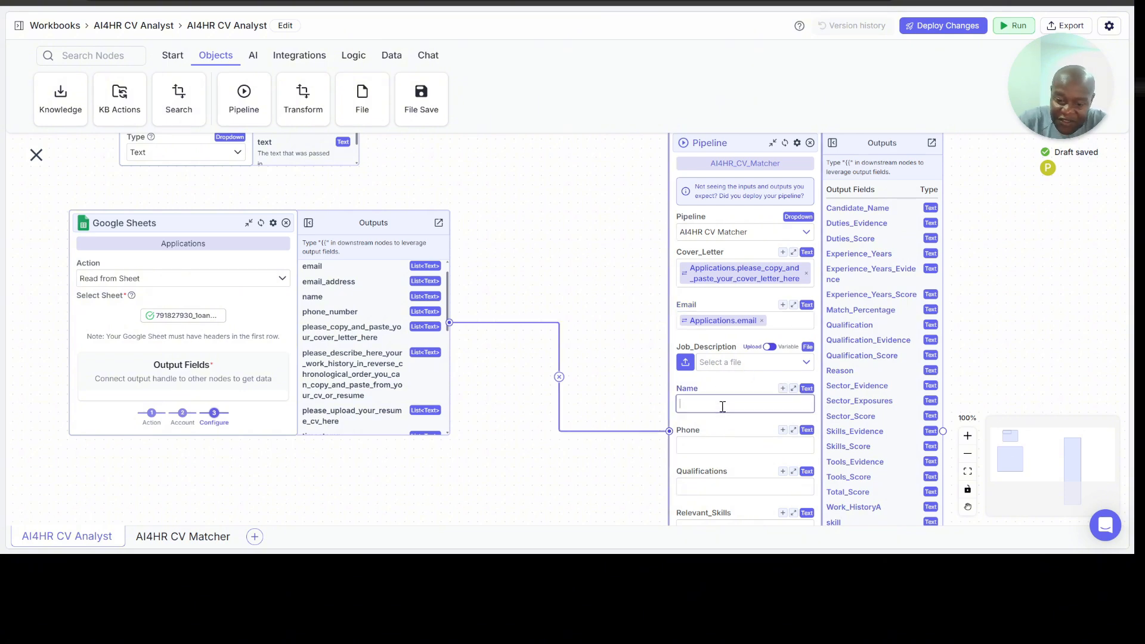
pyautogui.write('{{')
pyautogui.click(731, 483)
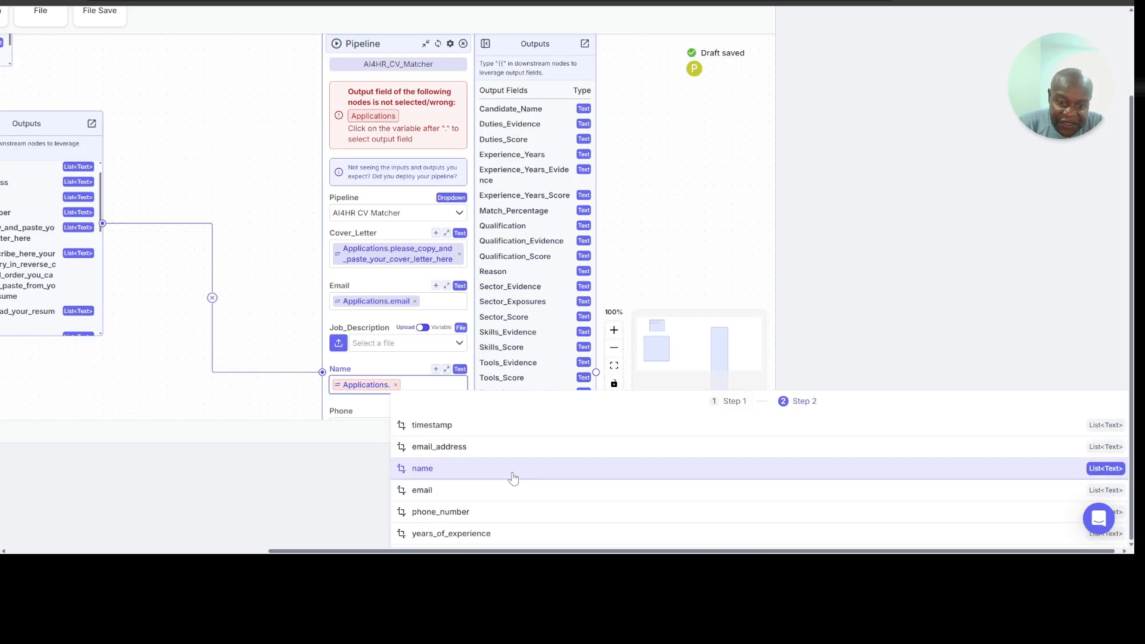
pyautogui.click(513, 471)
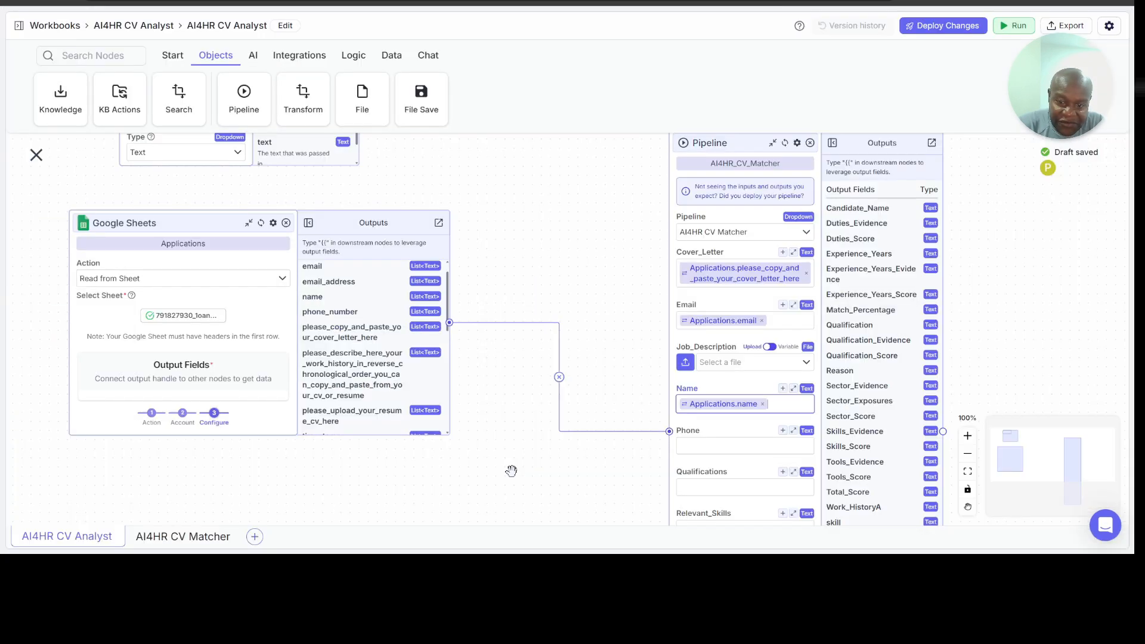
# Step: Set the AI4HR_CV_Matcher node's Phone input to the variable Applications.phone_number
pyautogui.click(691, 447)
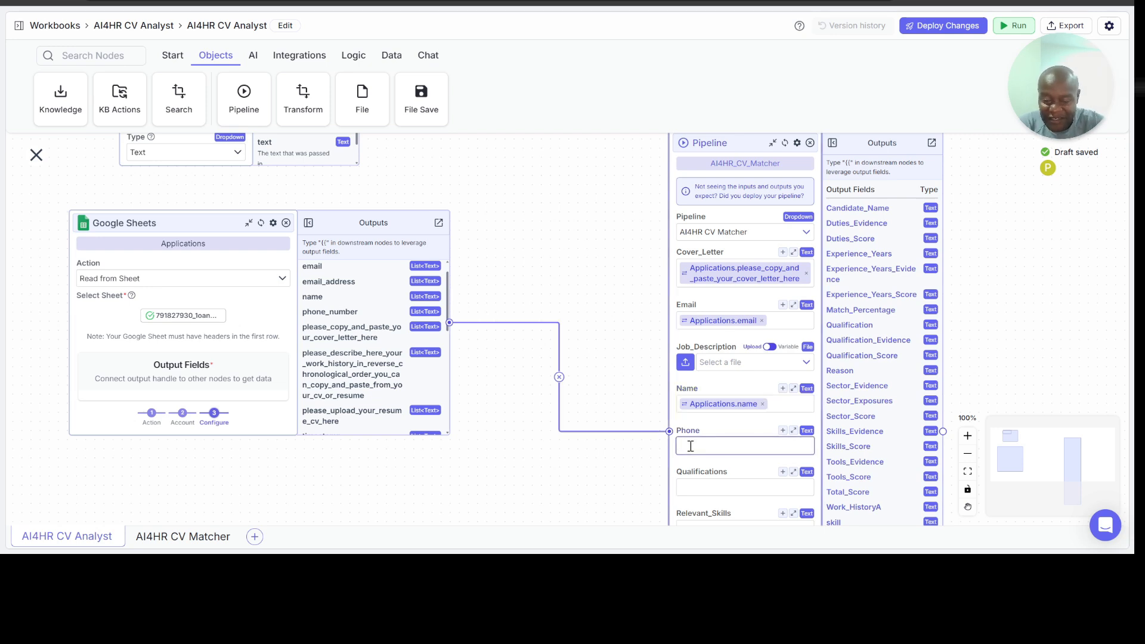
pyautogui.write('{')
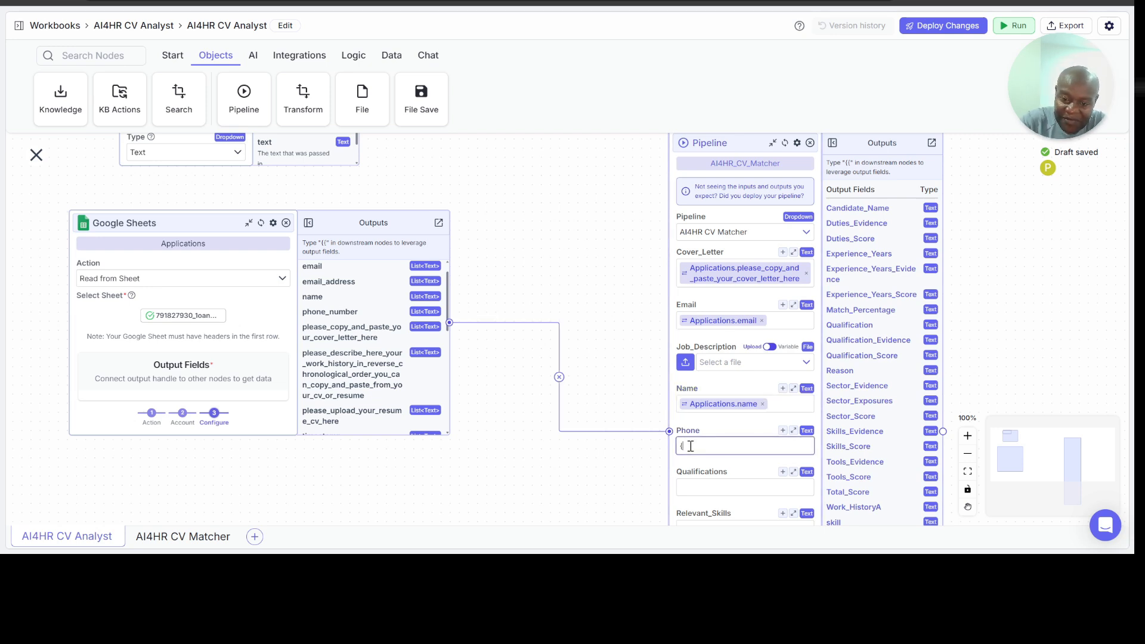
pyautogui.write('{')
pyautogui.click(732, 528)
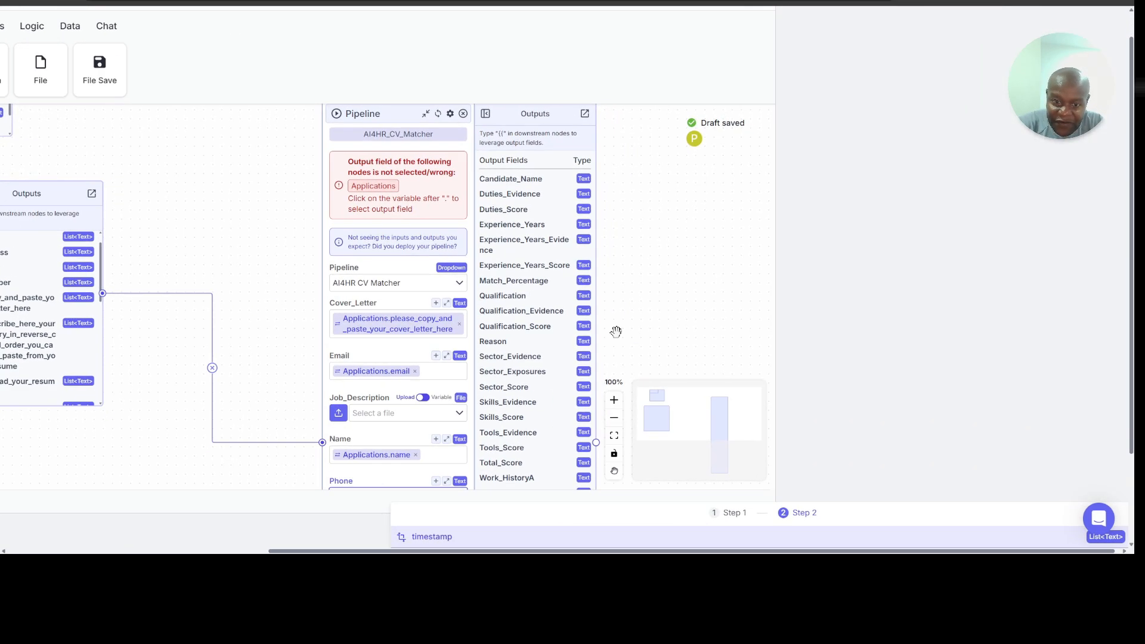
pyautogui.click(440, 444)
pyautogui.scroll(-2, 440, 444)
pyautogui.click(732, 450)
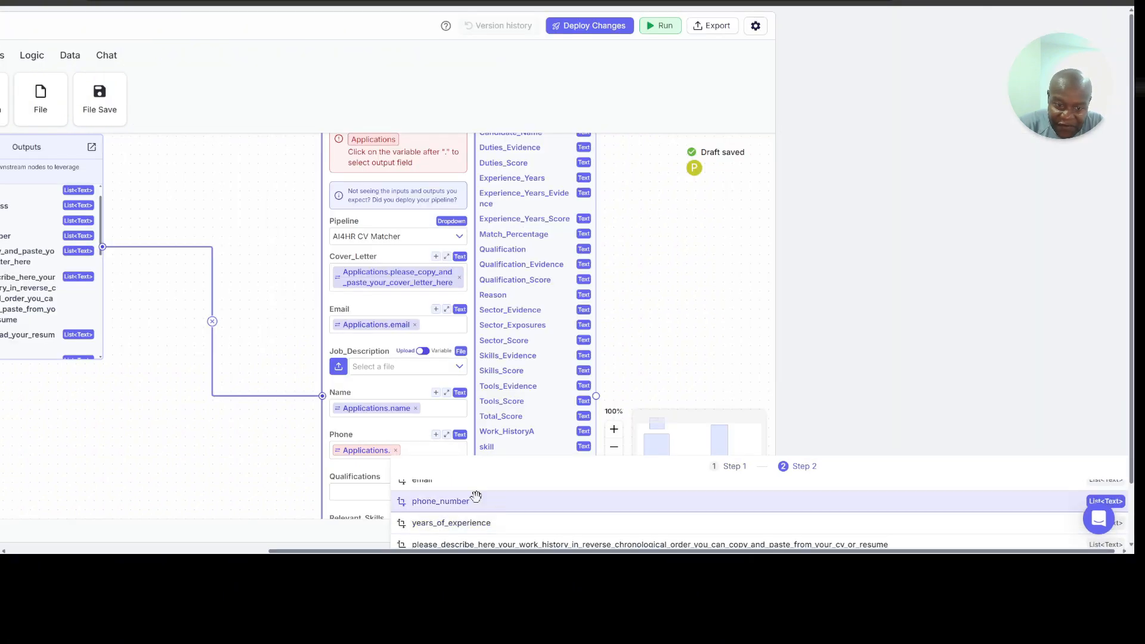
pyautogui.click(475, 502)
# Step: Set the AI4HR_CV_Matcher node's Qualifications input to the variable Applications.write_here_your_qualifications_and_specialization_professional_certifications_and_additional_training
pyautogui.scroll(-3, 499, 454)
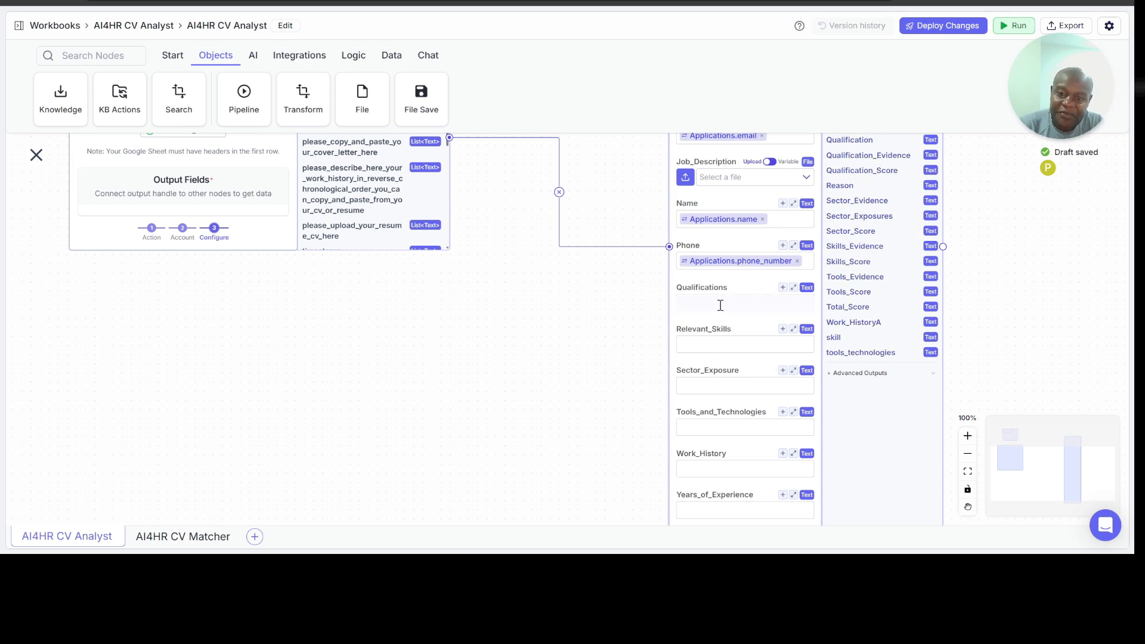
pyautogui.click(721, 305)
pyautogui.write('{{')
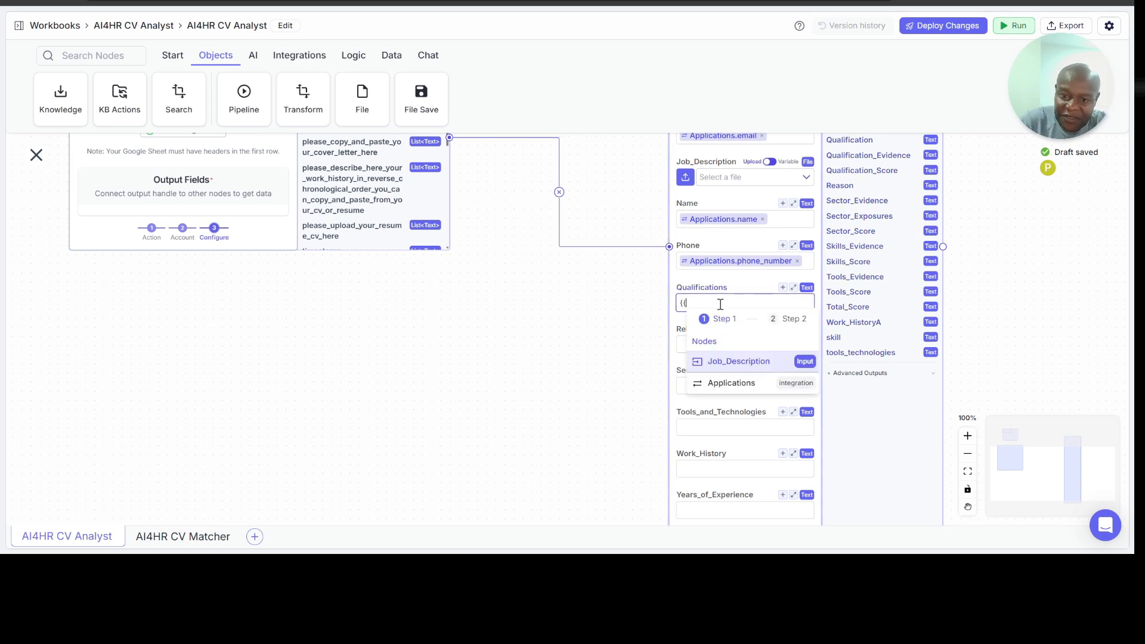
pyautogui.click(717, 385)
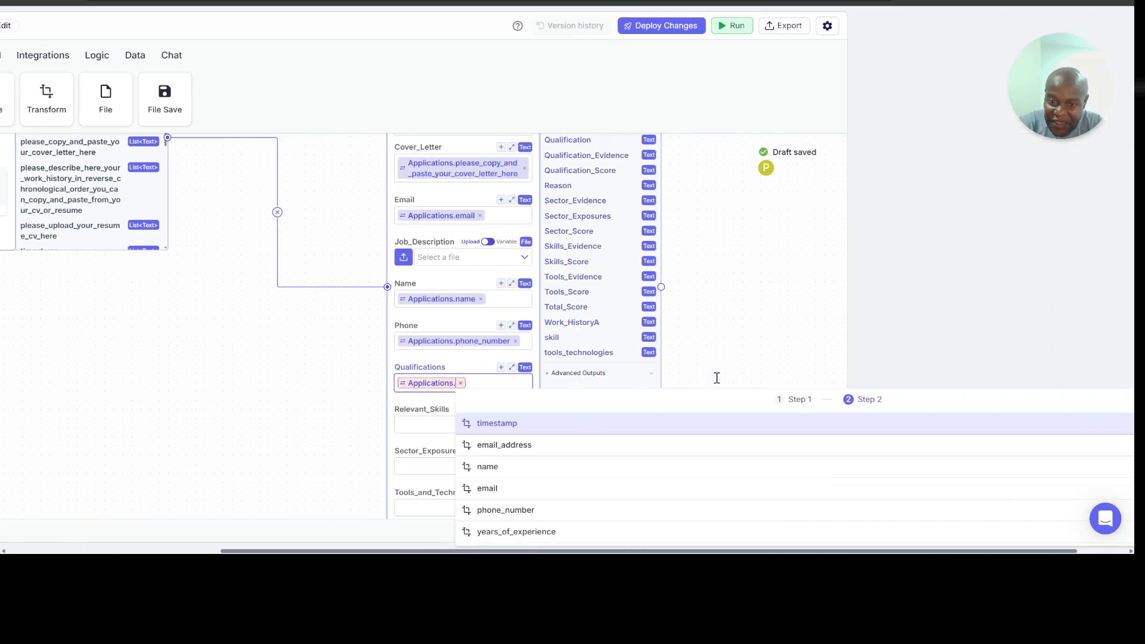
pyautogui.scroll(-3, 479, 488)
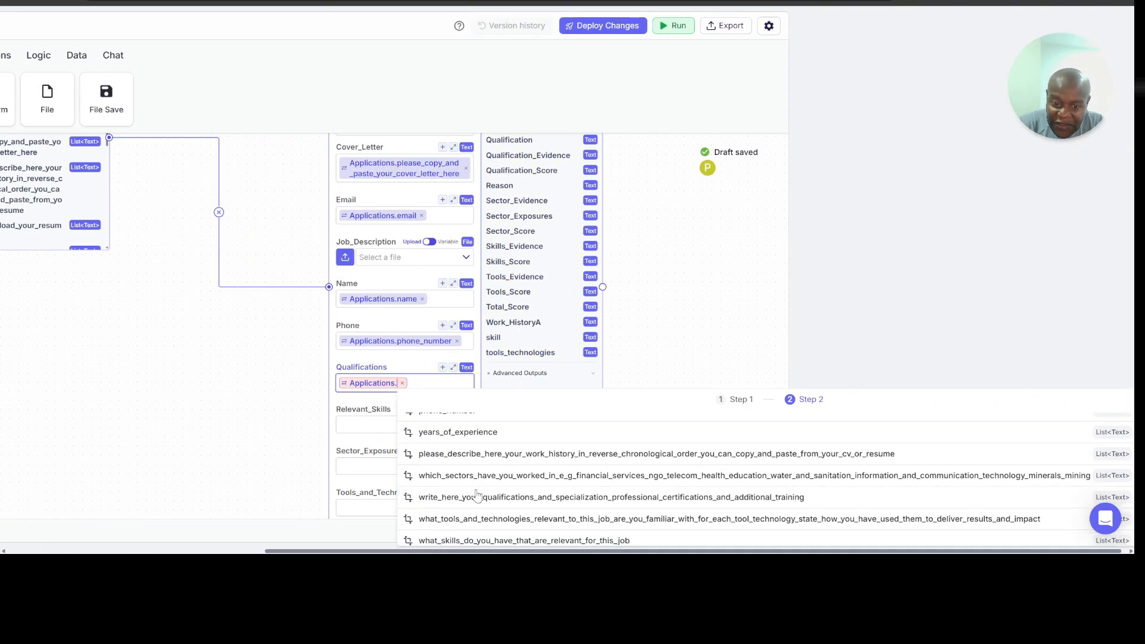
pyautogui.click(481, 497)
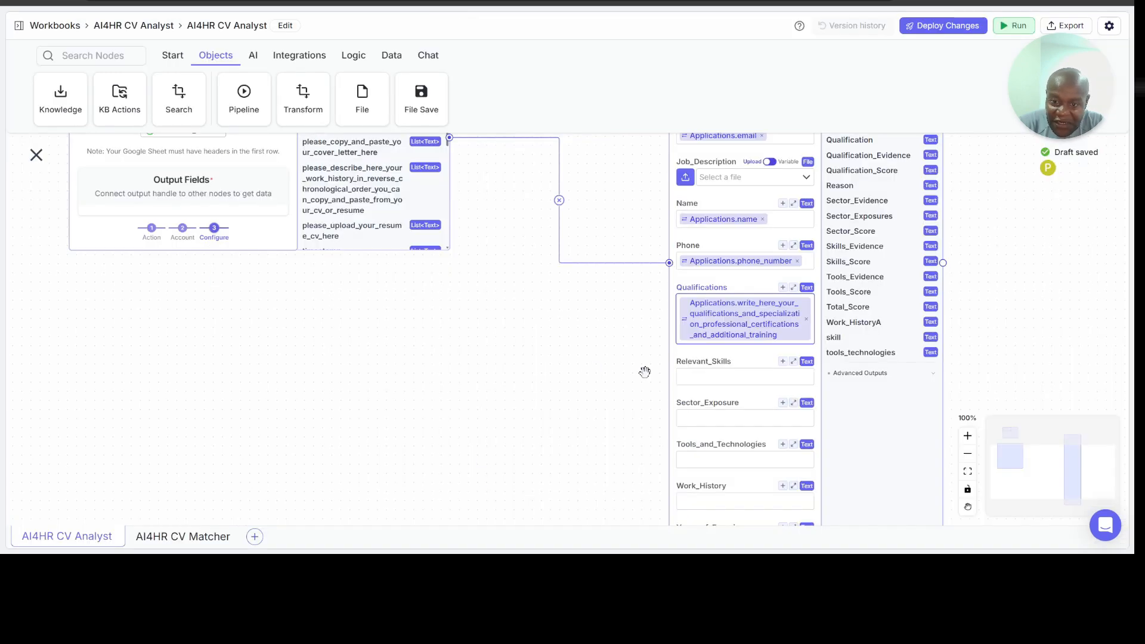
# Step: Set the AI4HR_CV_Matcher node's Relevant_Skills input to the variable Applications.what_skills_do_you_have_that_are_relevant_for_this_job
pyautogui.click(706, 378)
pyautogui.write('{{')
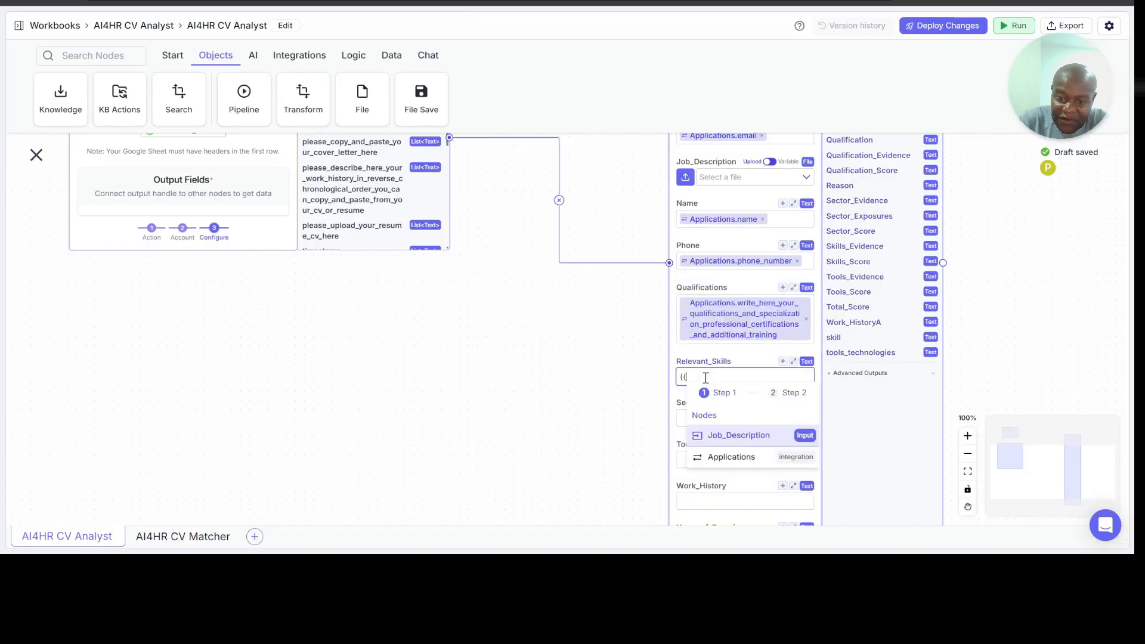
pyautogui.click(731, 457)
pyautogui.scroll(-5, 593, 502)
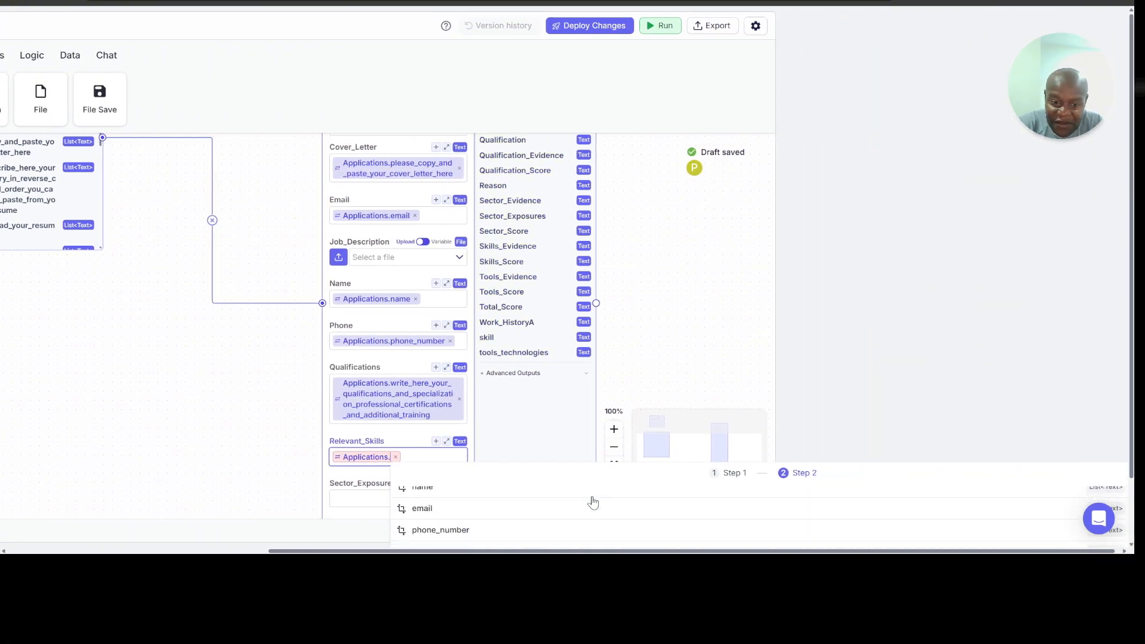
pyautogui.scroll(-2, 593, 502)
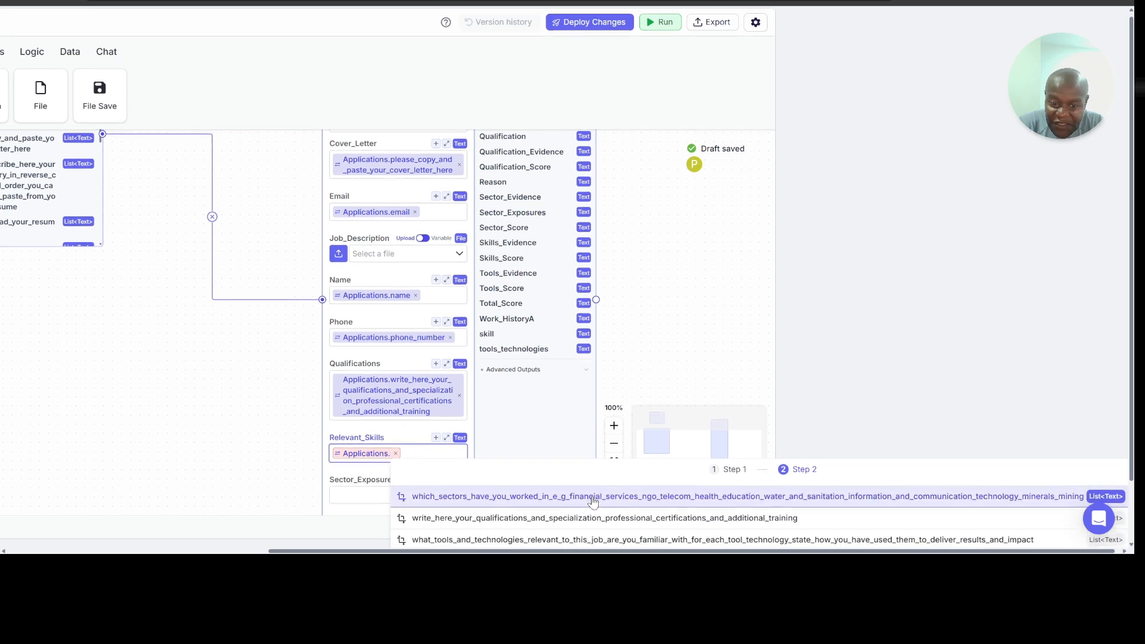
pyautogui.scroll(-2, 593, 501)
pyautogui.click(513, 527)
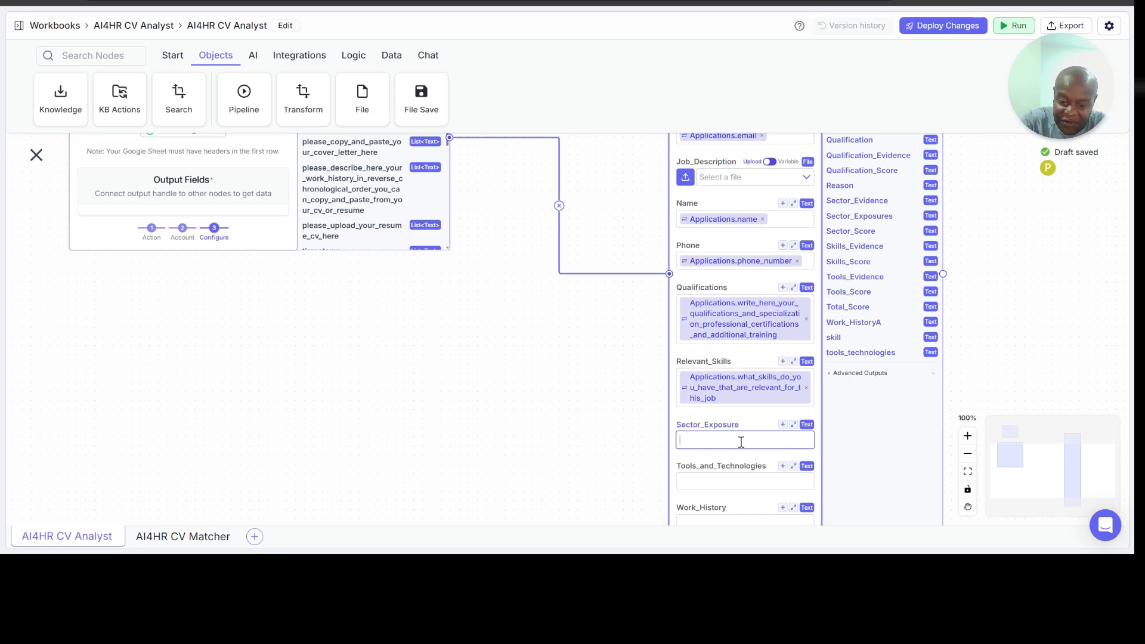
# Step: Set the AI4HR_CV_Matcher node's Sector_Exposure input to the variable Applications.which_sectors_have_you_worked_in_e_g_financial_services_ngo_telecom_health_education_water_and_sanitation_information_and_communication_technology_minerals_mining
pyautogui.write('{{')
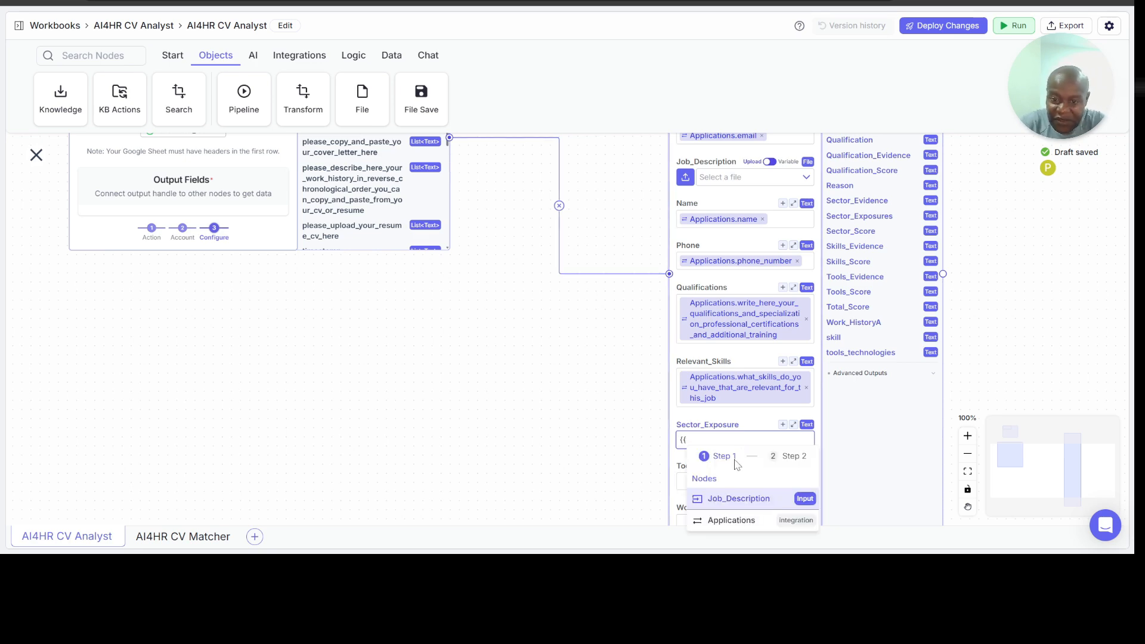
pyautogui.click(743, 521)
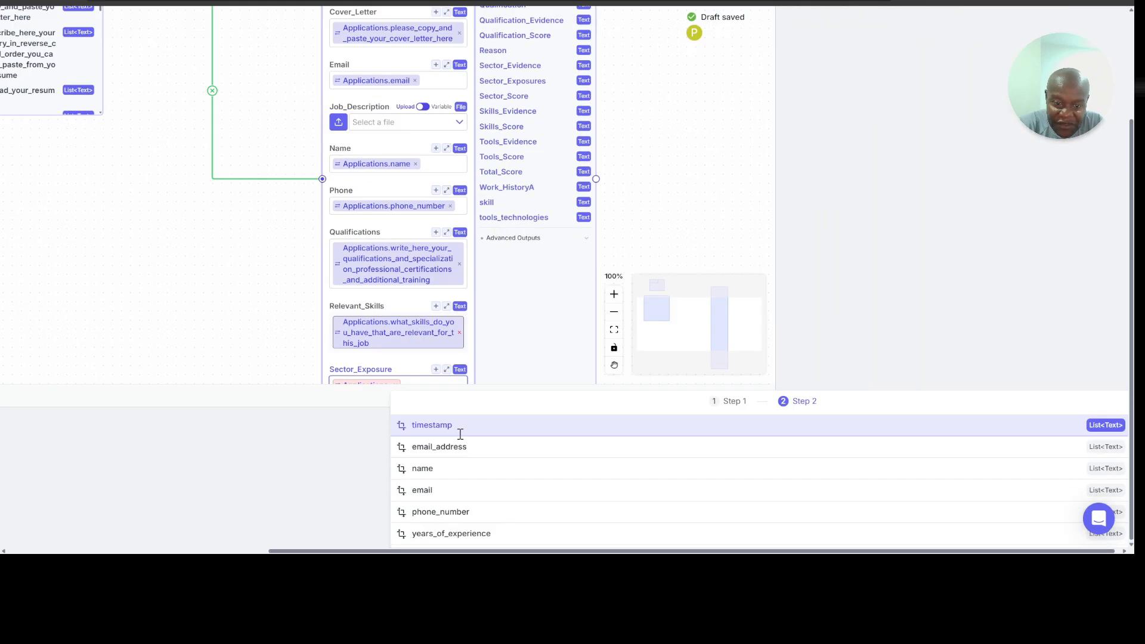
pyautogui.scroll(-3, 461, 435)
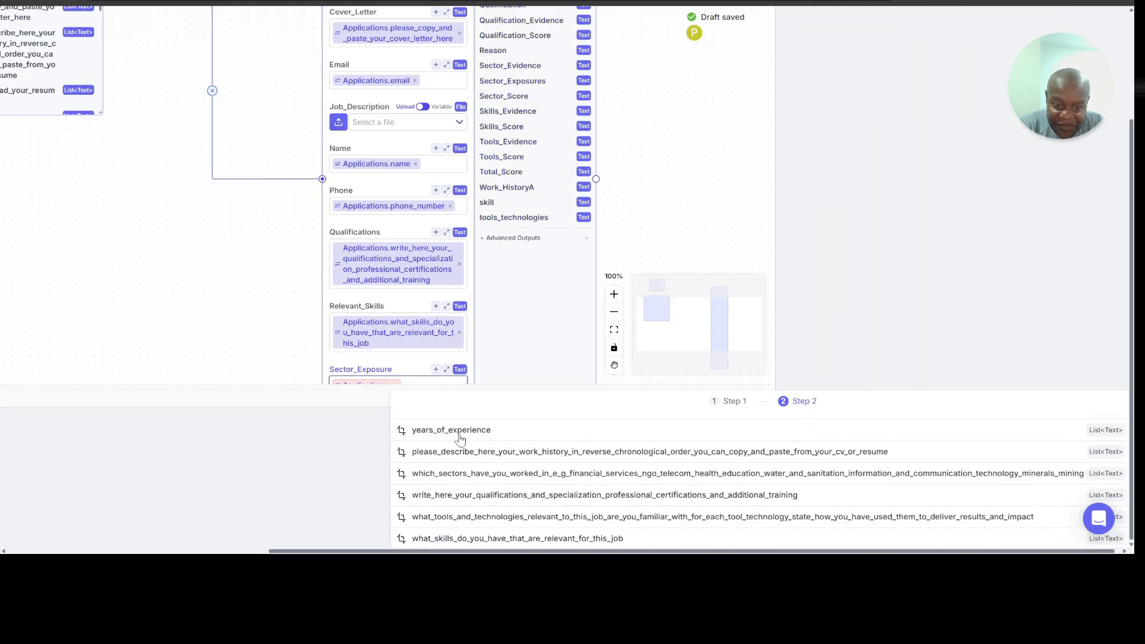
pyautogui.click(462, 469)
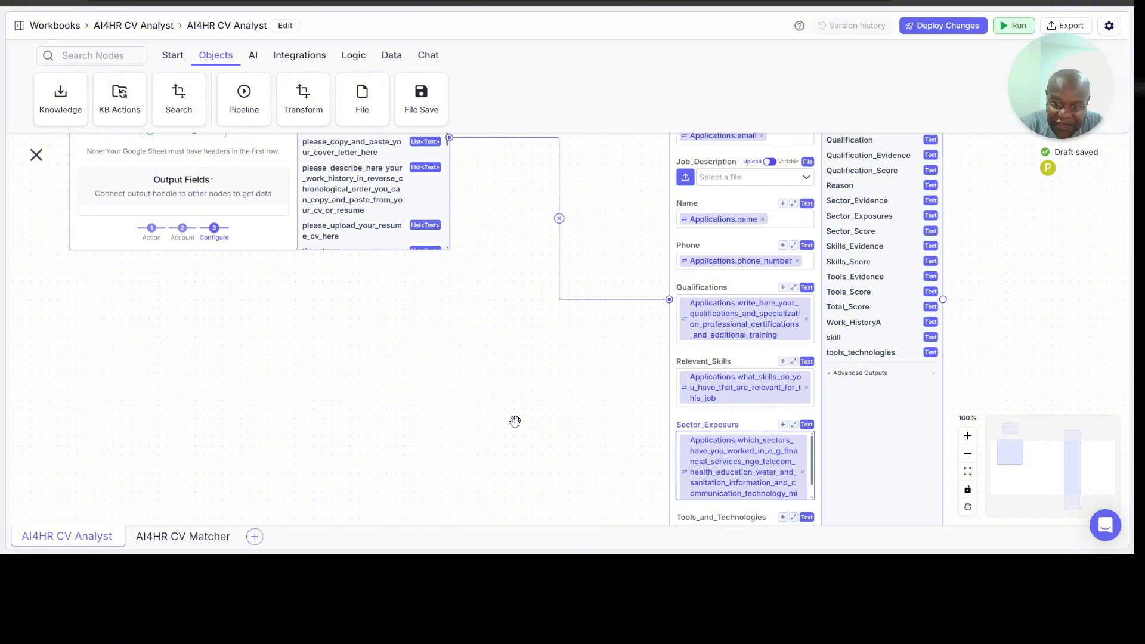
# Step: Set the AI4HR_CV_Matcher node's Tools_and_Technologies input to the variable Applications.what_tools_and_technologies_relevant_to_this_job_are_you_familiar_with_for_each_tool_technology_state_how_you_have_used_them_to_deliver_results_and_impact
pyautogui.scroll(-1, 750, 446)
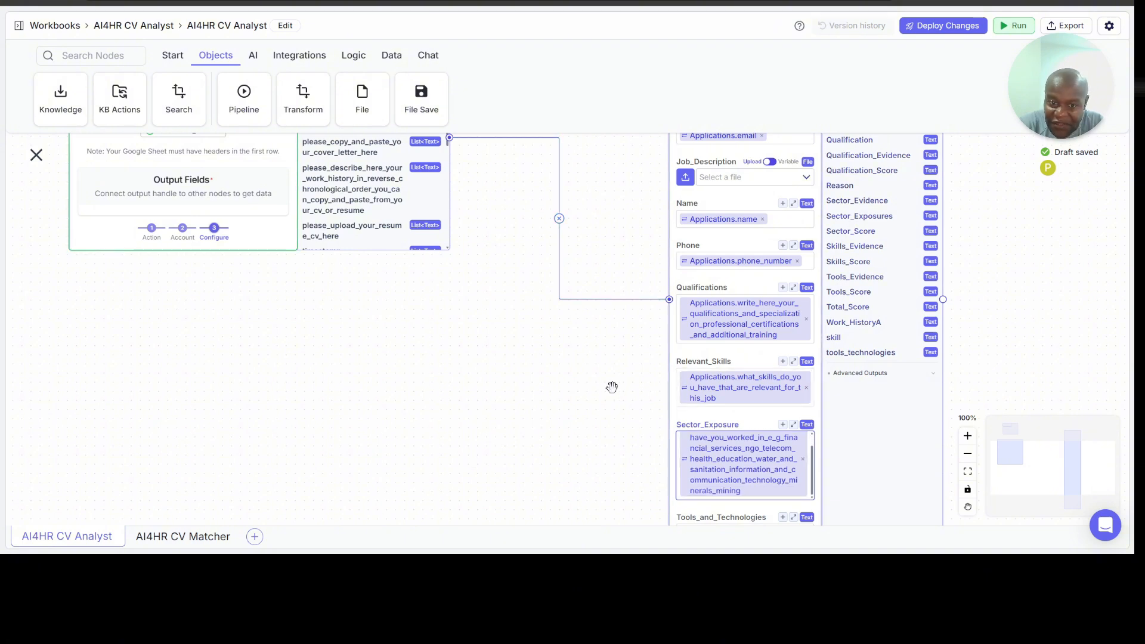
pyautogui.scroll(-5, 586, 365)
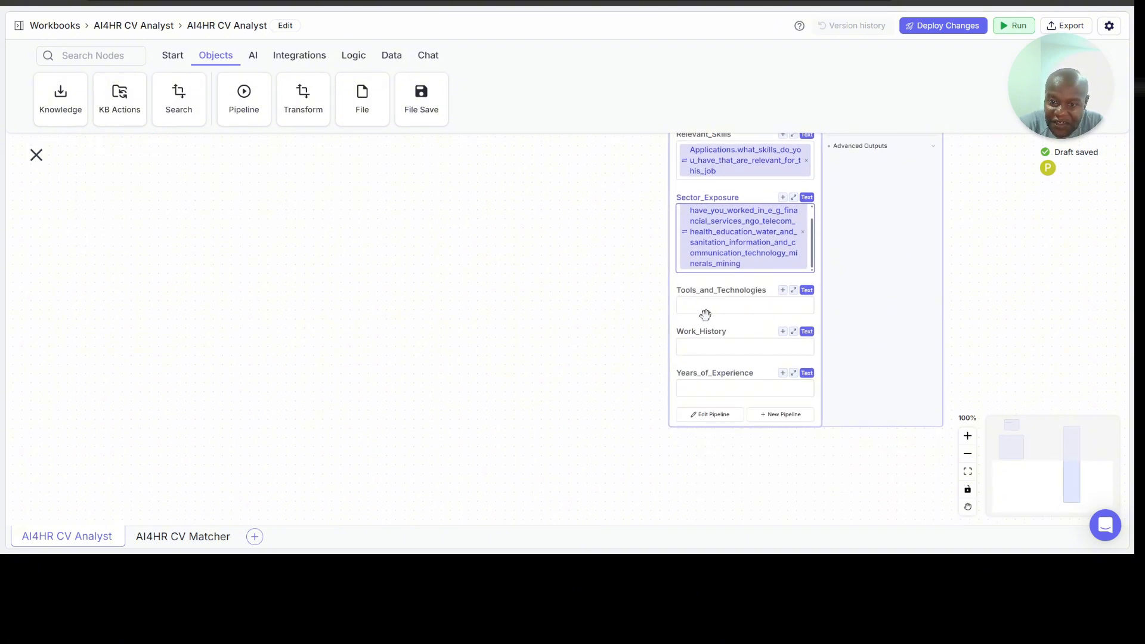
pyautogui.click(724, 307)
pyautogui.write('{{')
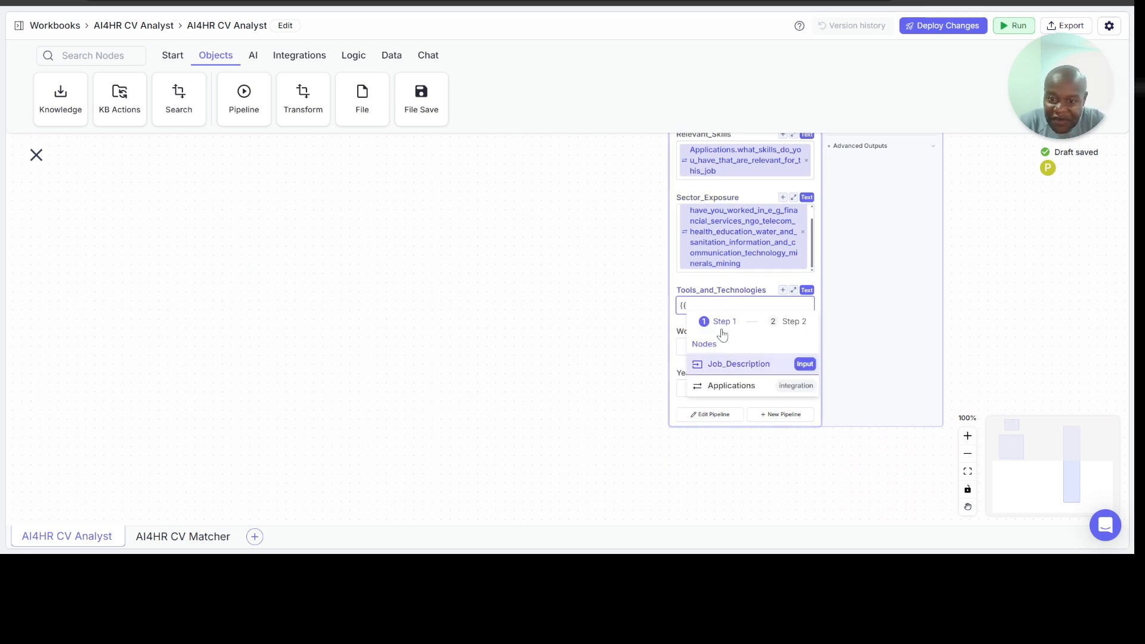
pyautogui.click(742, 385)
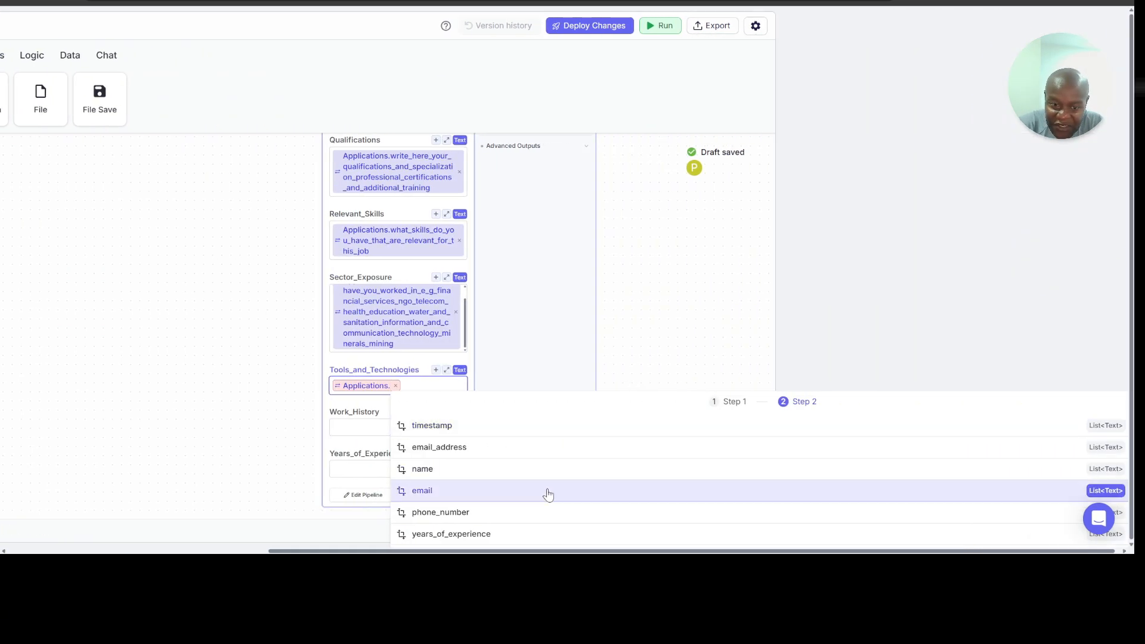
pyautogui.scroll(-3, 546, 494)
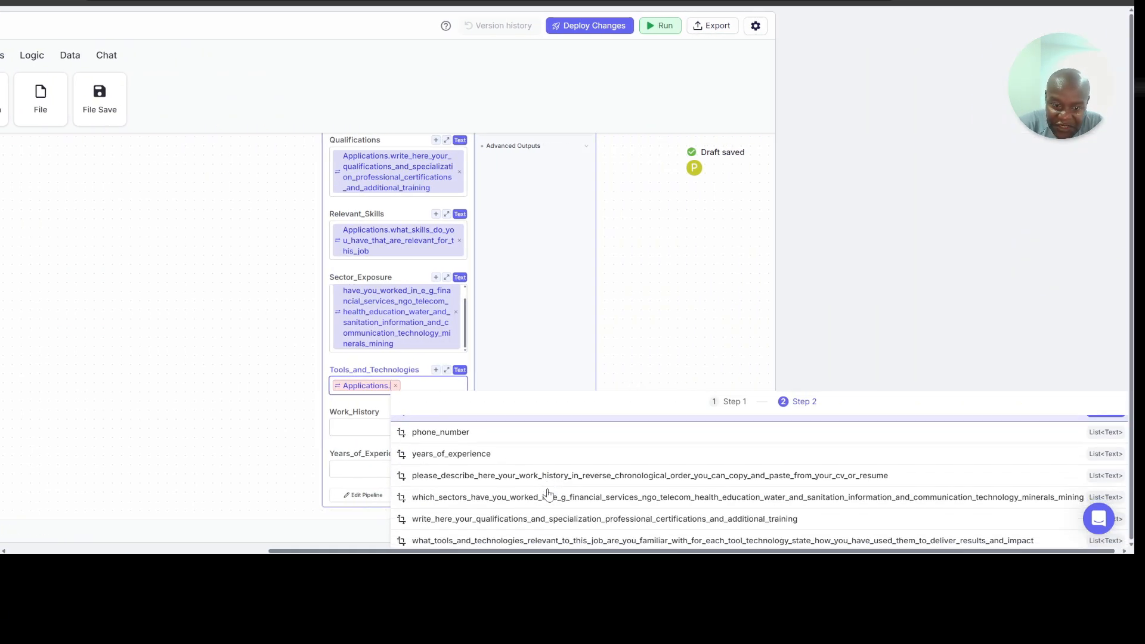
pyautogui.click(537, 528)
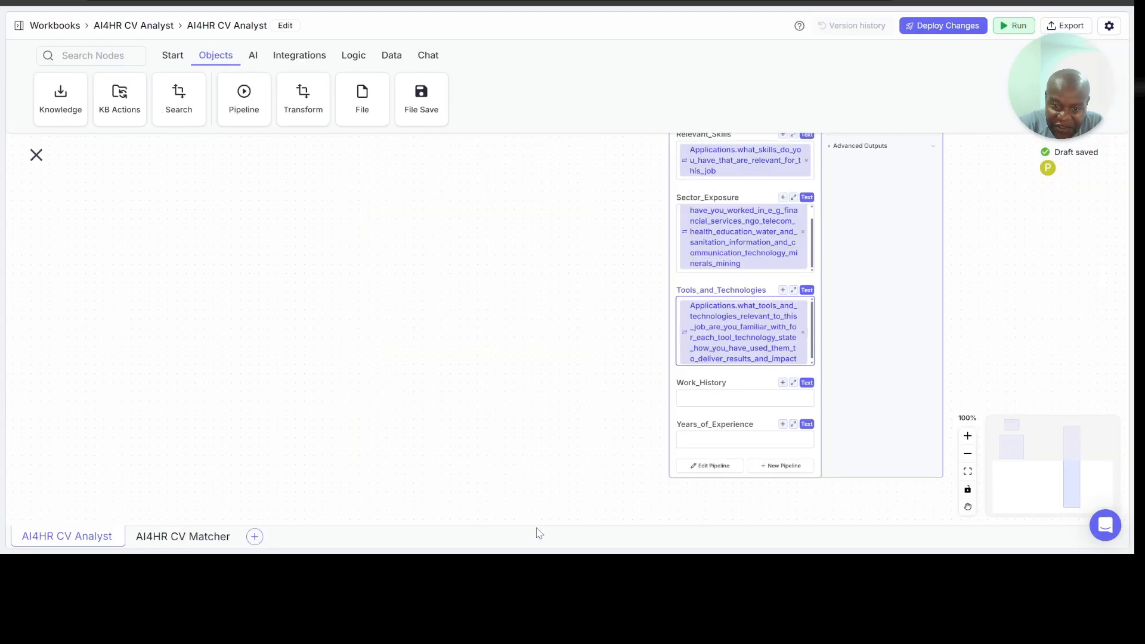
# Step: Set the AI4HR_CV_Matcher node's Work_History input to the variable Applications.please_describe_here_your_work_history_in_reverse_chronological_order_you_can_copy_and_paste_from_your_cv_or_resume
pyautogui.click(741, 397)
pyautogui.write('{{')
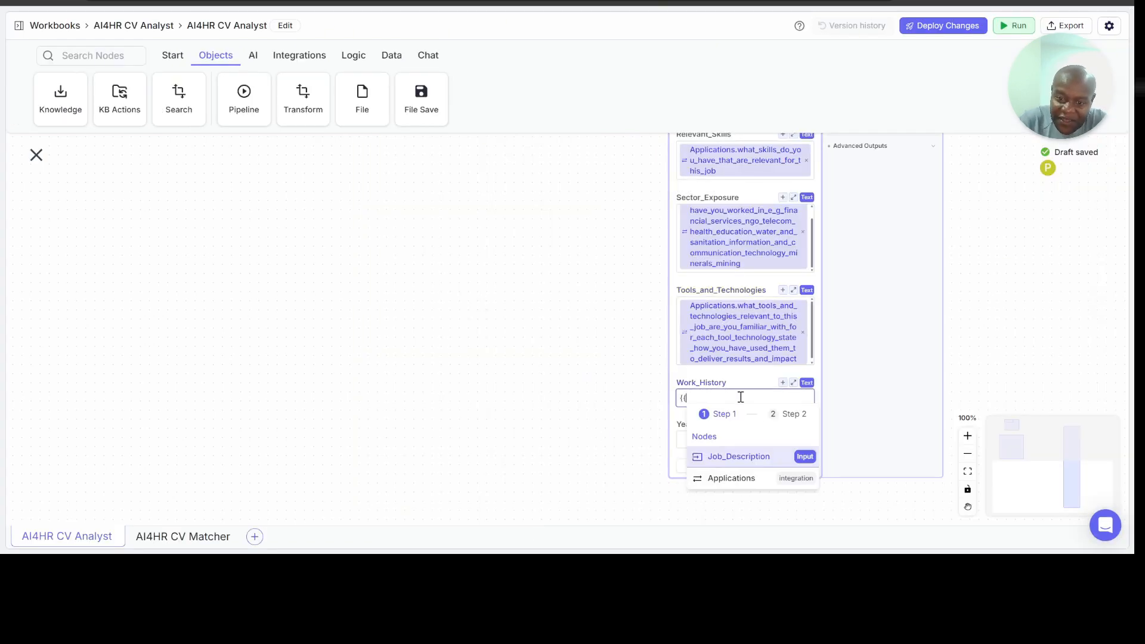
pyautogui.click(750, 484)
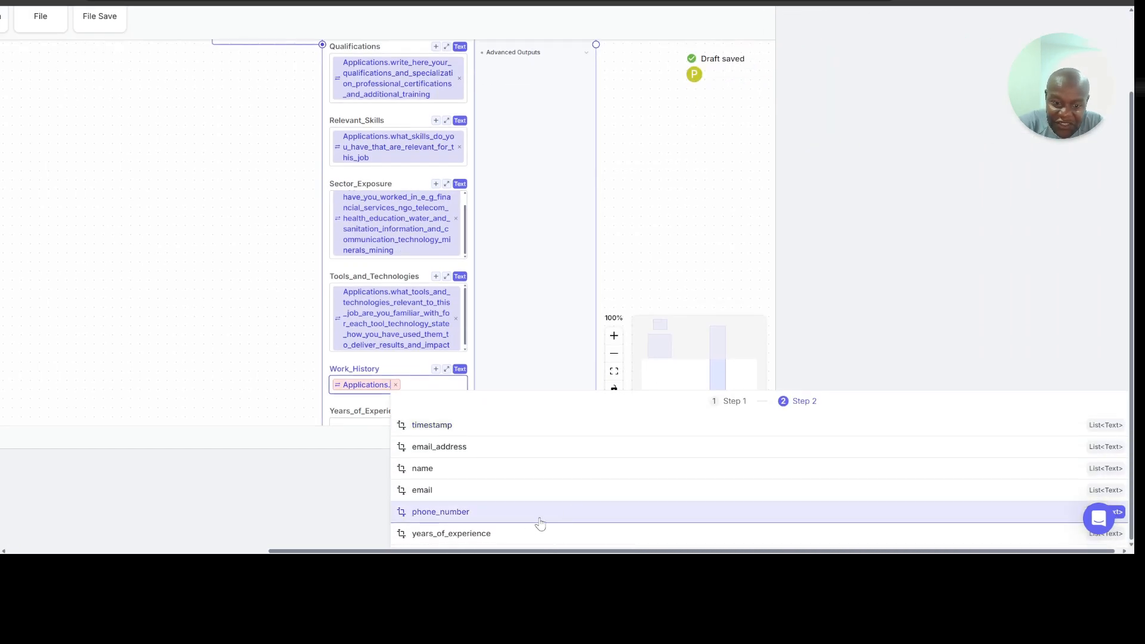
pyautogui.scroll(-3, 537, 525)
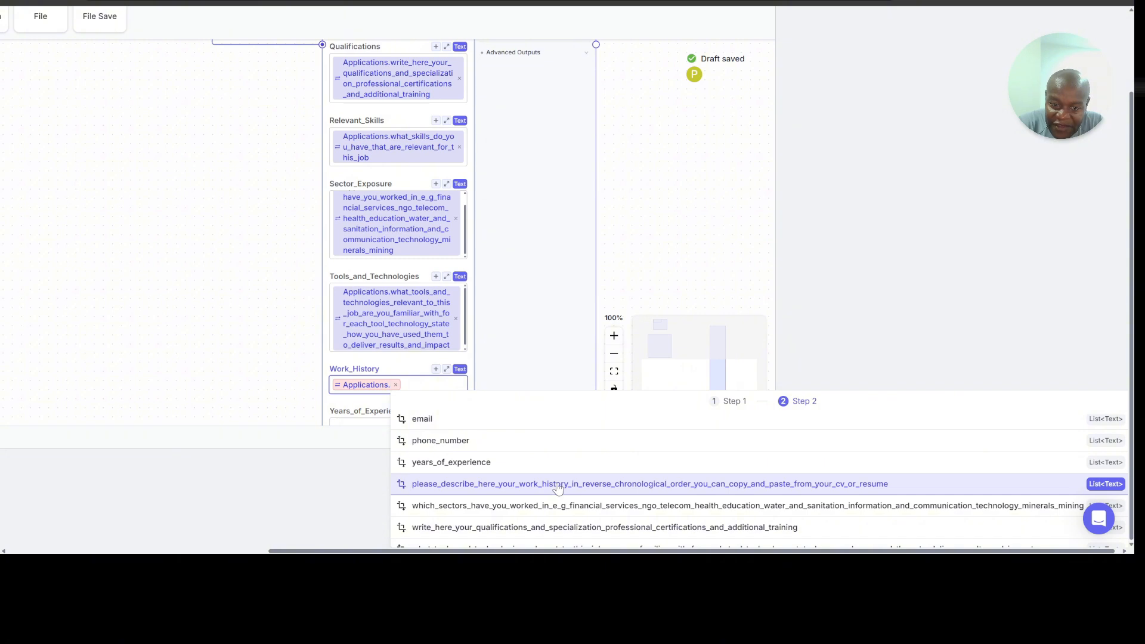
pyautogui.click(558, 485)
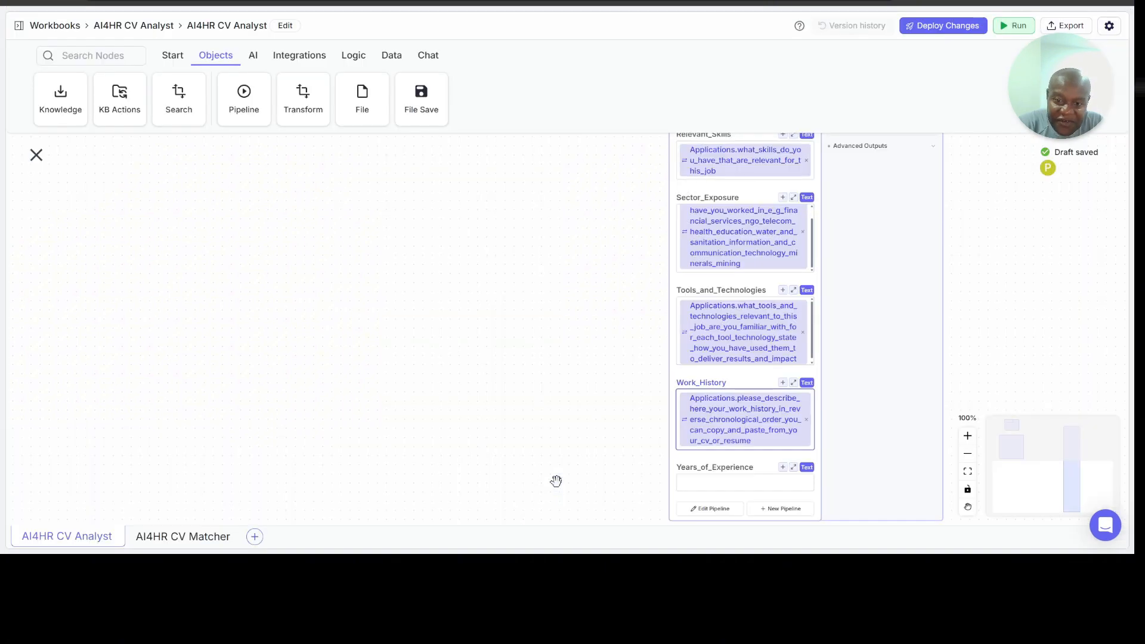
# Step: Set the AI4HR_CV_Matcher node's Years_of_Experience input to the variable Applications.years_of_experience
pyautogui.click(710, 486)
pyautogui.write('{{')
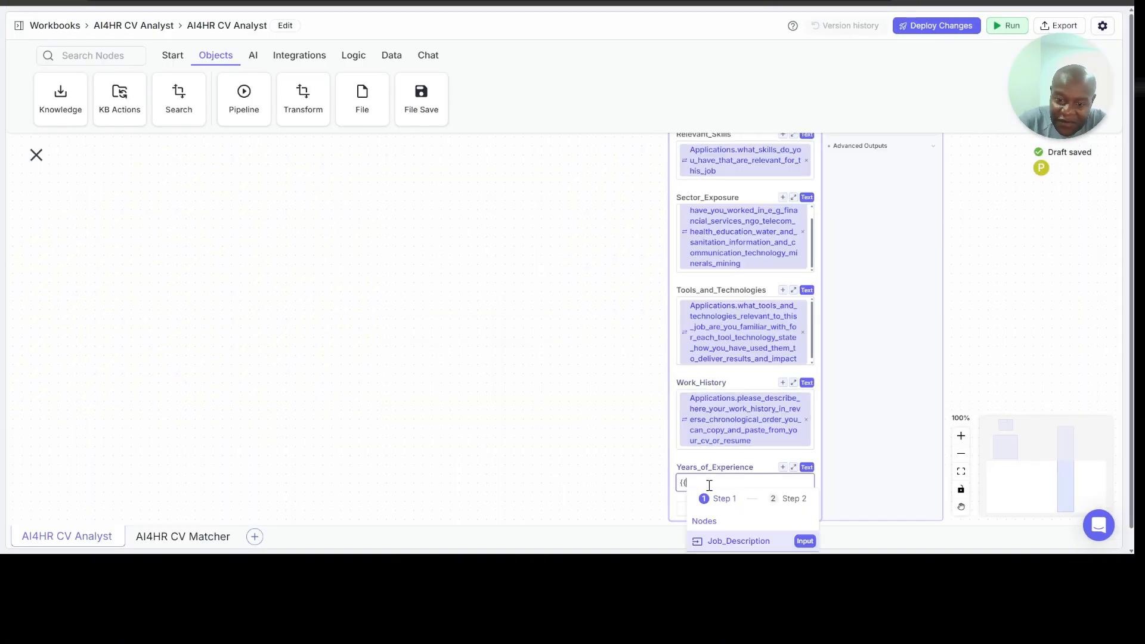
pyautogui.scroll(-1, 738, 536)
pyautogui.click(739, 544)
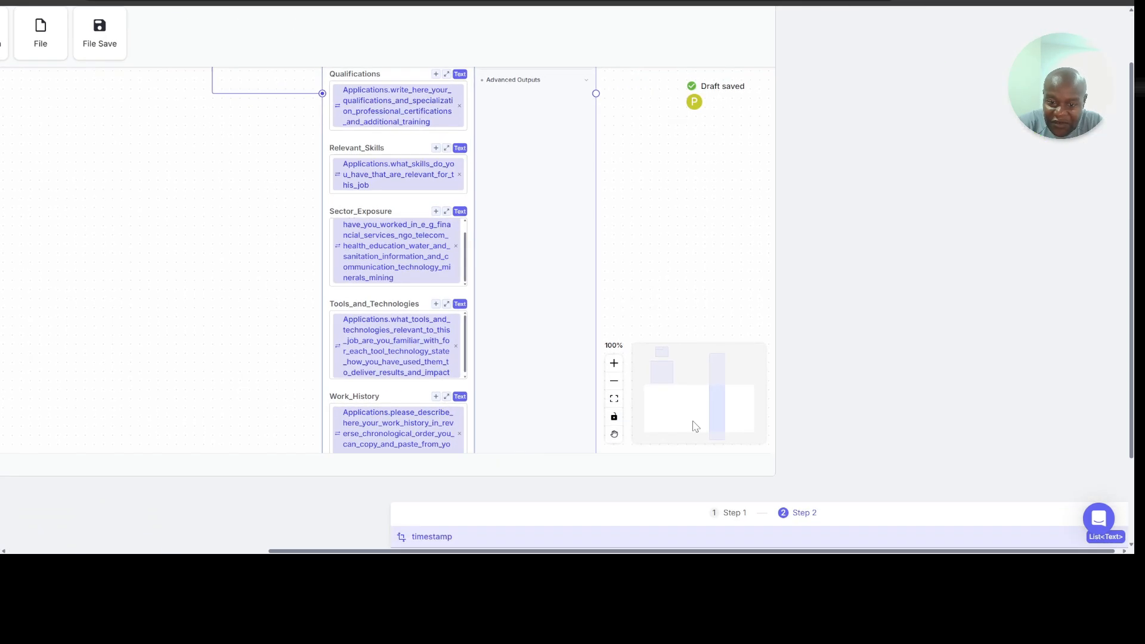
pyautogui.scroll(-2, 712, 475)
pyautogui.scroll(-1, 711, 475)
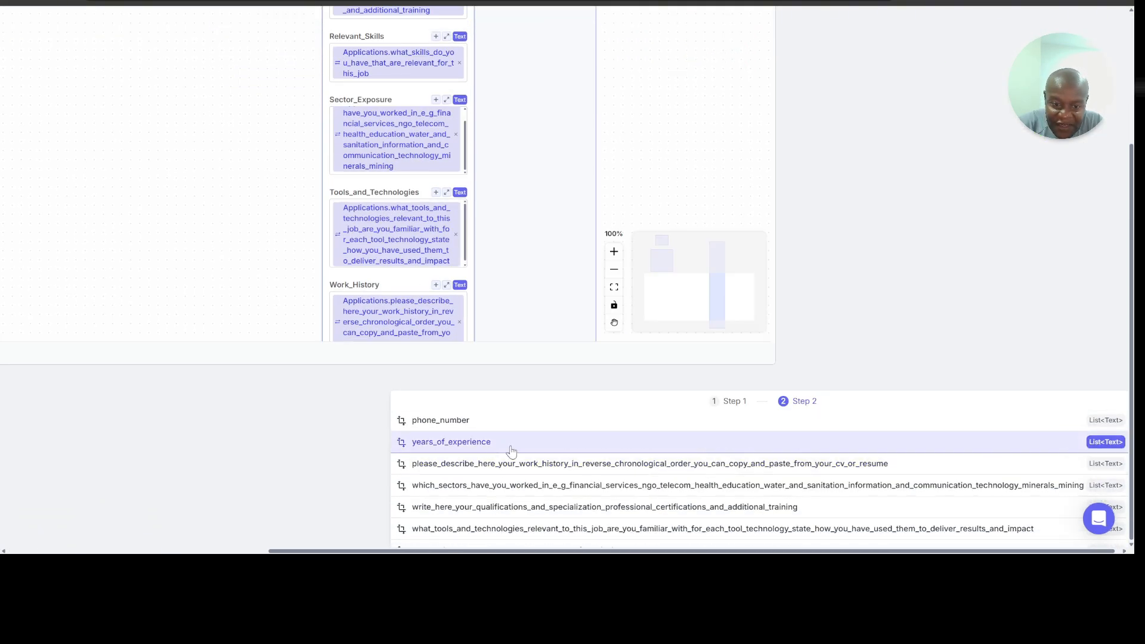
pyautogui.click(486, 445)
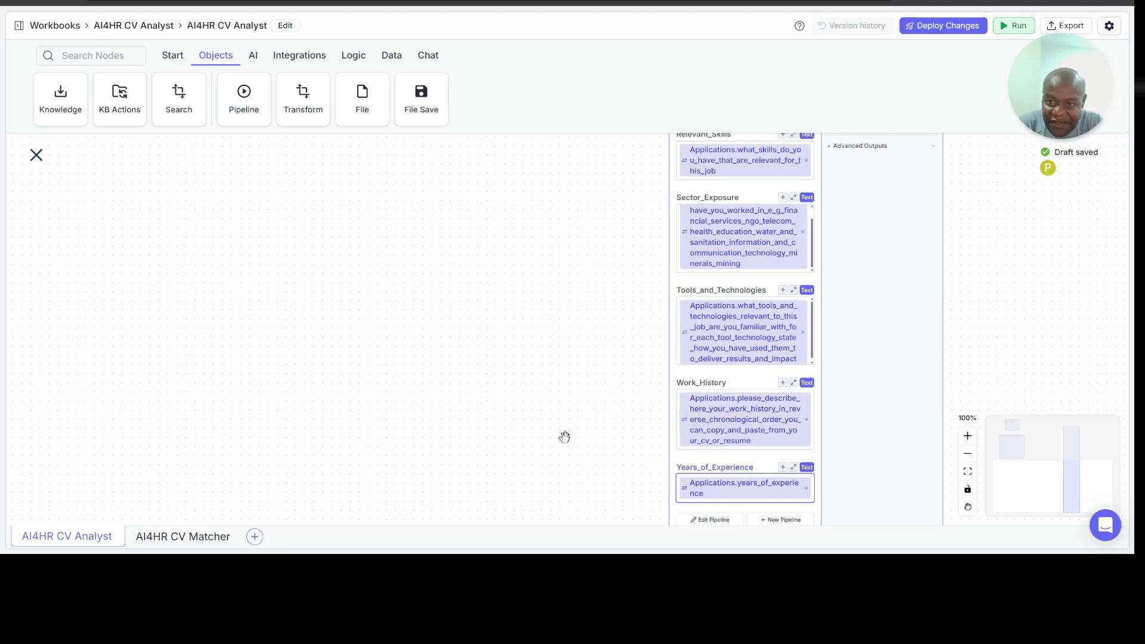
# Step: Review the AI4HR_CV_Matcher node's mapped inputs against the Google Sheets outputs and the AI4HR CV Matcher pipeline
pyautogui.scroll(10, 565, 436)
pyautogui.scroll(10, 565, 438)
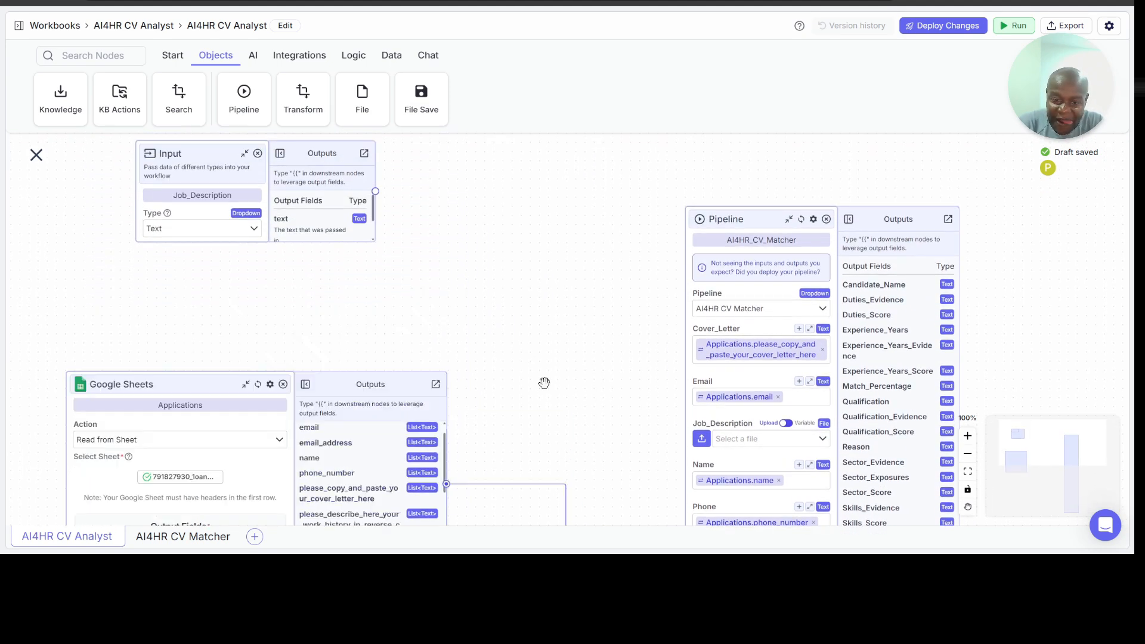
pyautogui.scroll(-5, 517, 373)
pyautogui.scroll(-4, 517, 371)
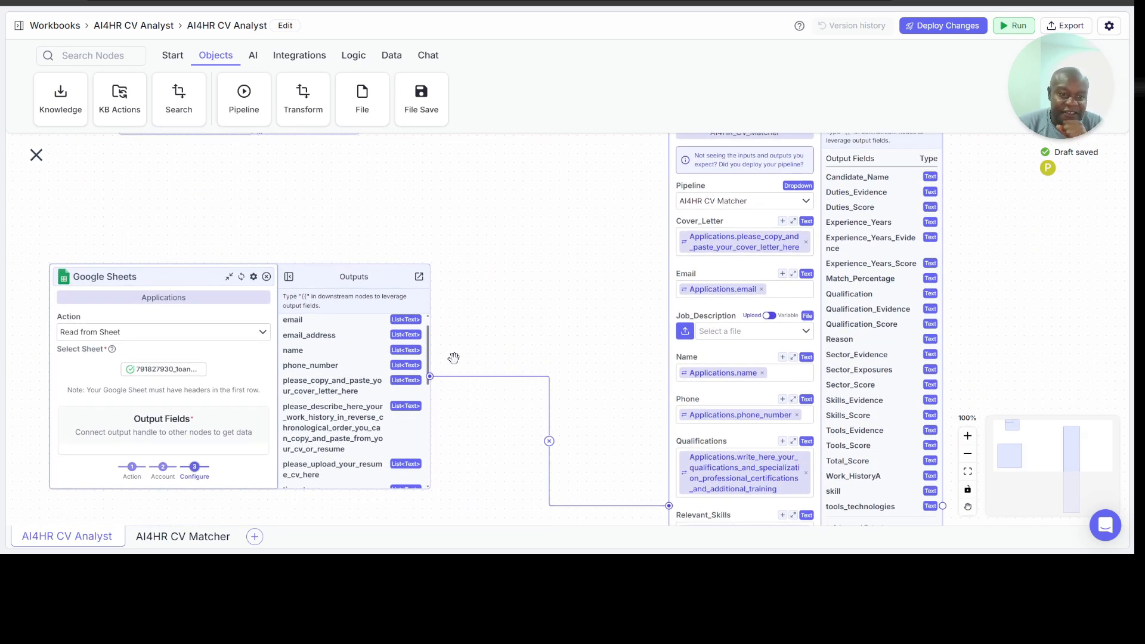
pyautogui.scroll(2, 580, 302)
pyautogui.hscroll(4, 581, 302)
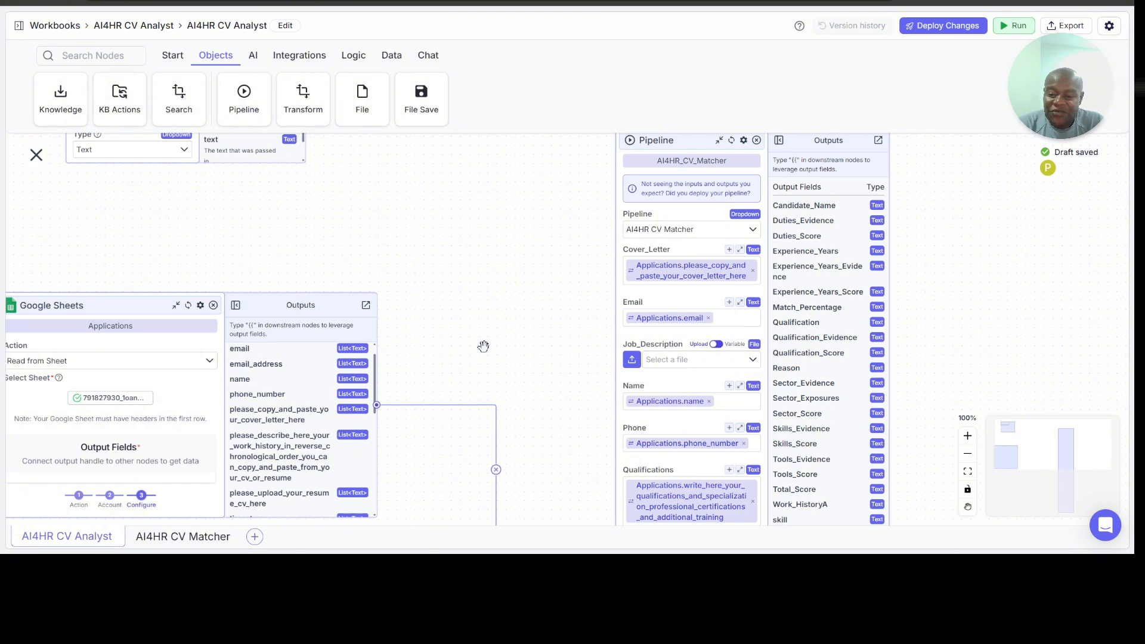
pyautogui.click(182, 544)
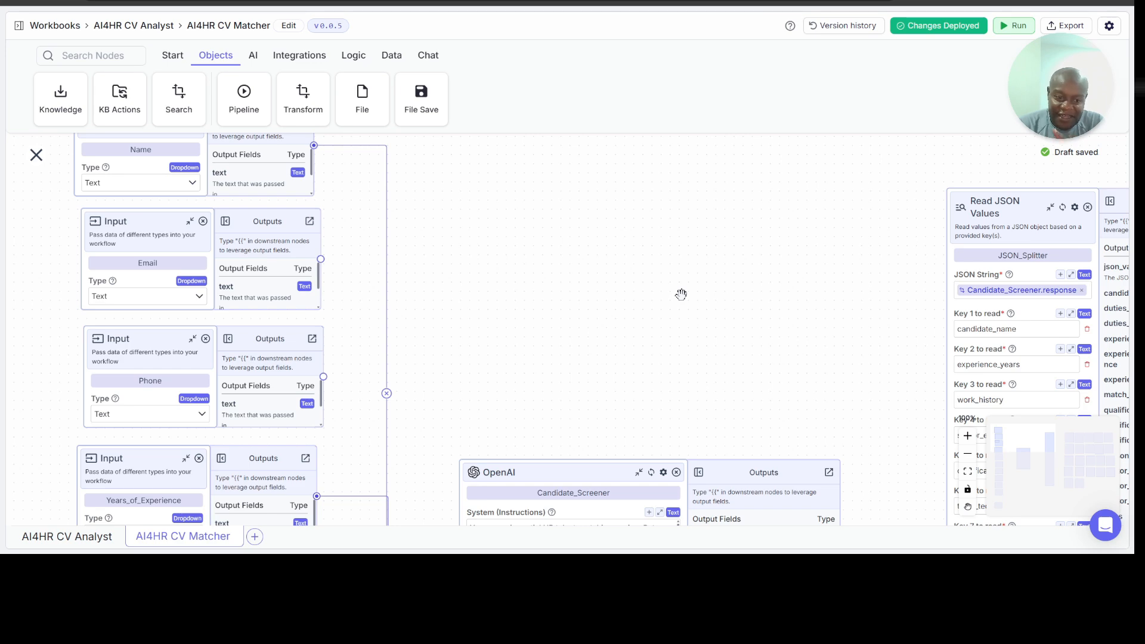
pyautogui.click(74, 540)
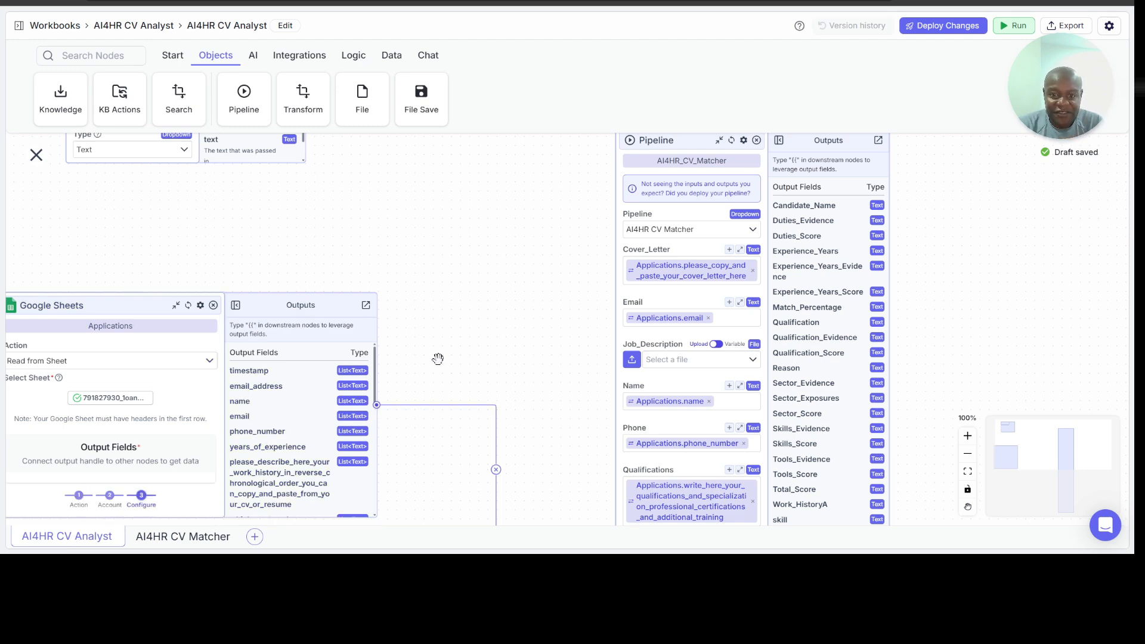
pyautogui.scroll(1, 495, 325)
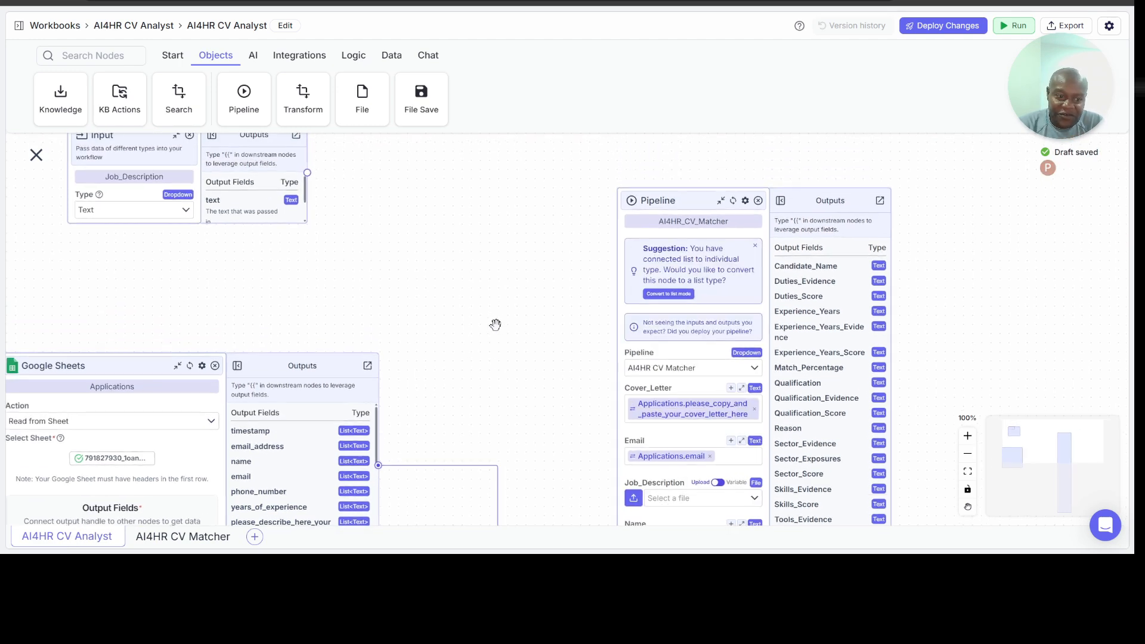
pyautogui.hscroll(-1, 496, 325)
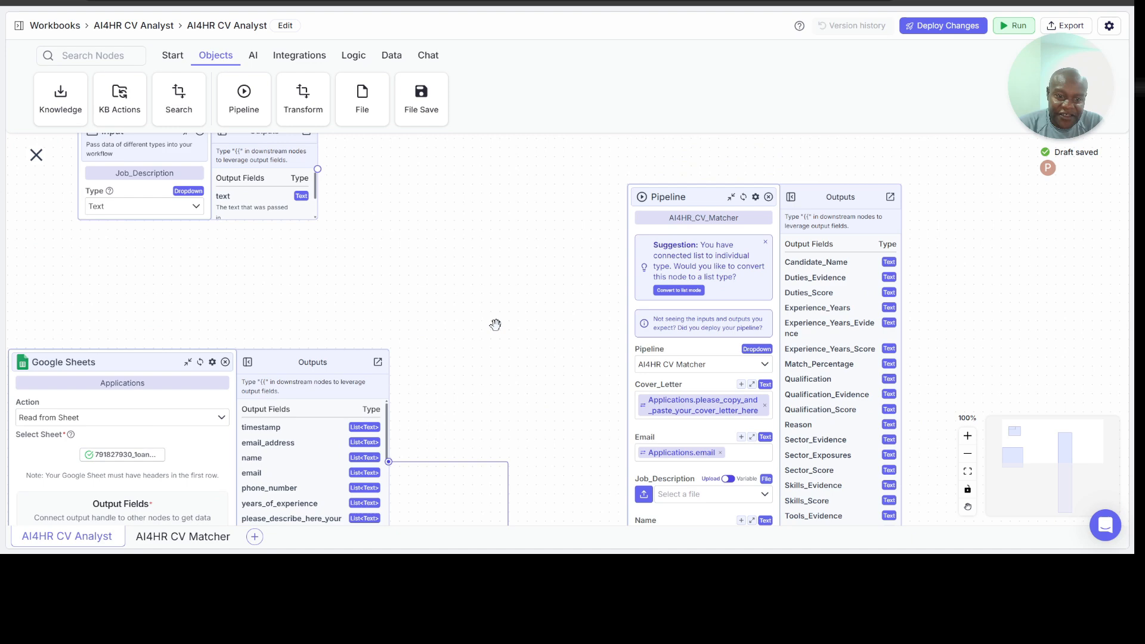
pyautogui.click(756, 198)
pyautogui.scroll(1, 746, 191)
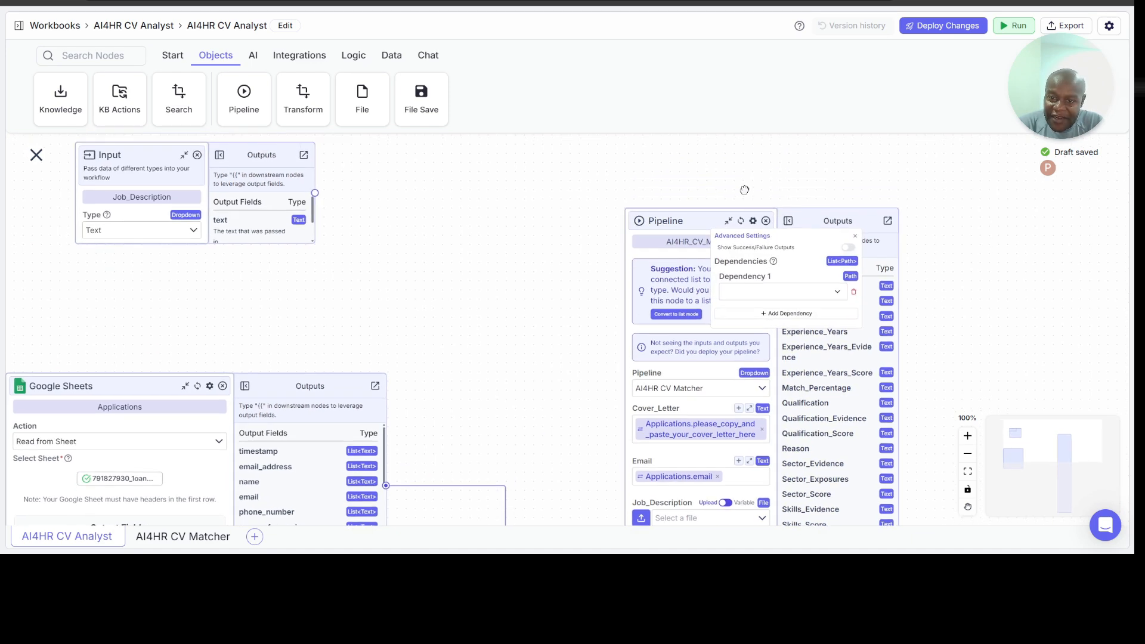
pyautogui.click(799, 195)
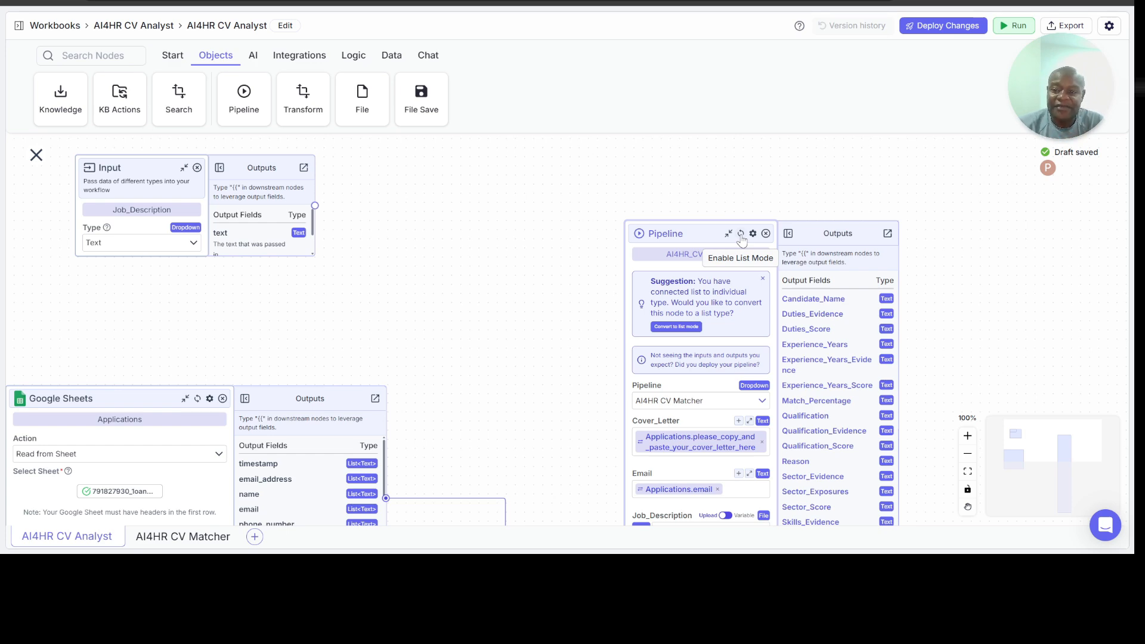
# Step: Enable list mode on the AI4HR_CV_Matcher pipeline node
pyautogui.click(967, 438)
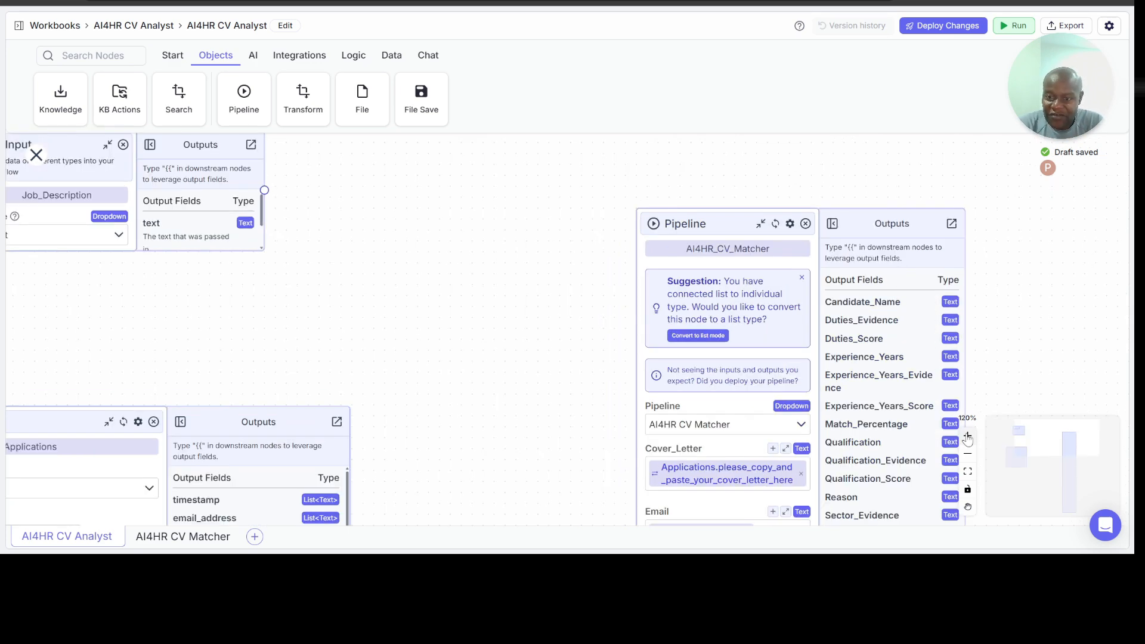
pyautogui.moveTo(1037, 314); pyautogui.dragTo(778, 325)
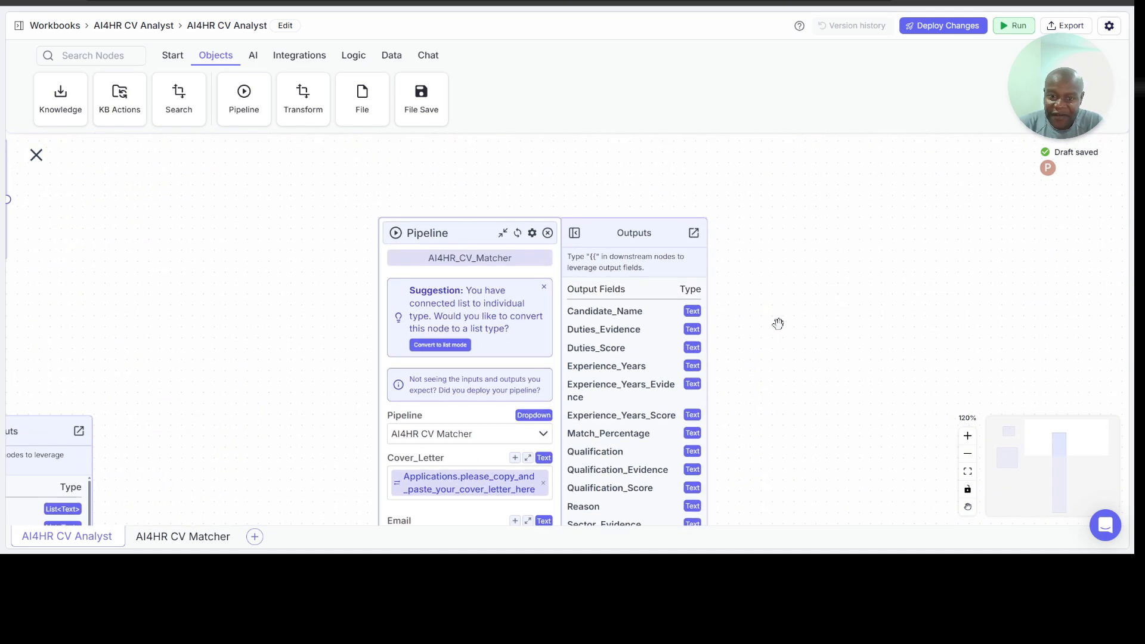
pyautogui.click(968, 436)
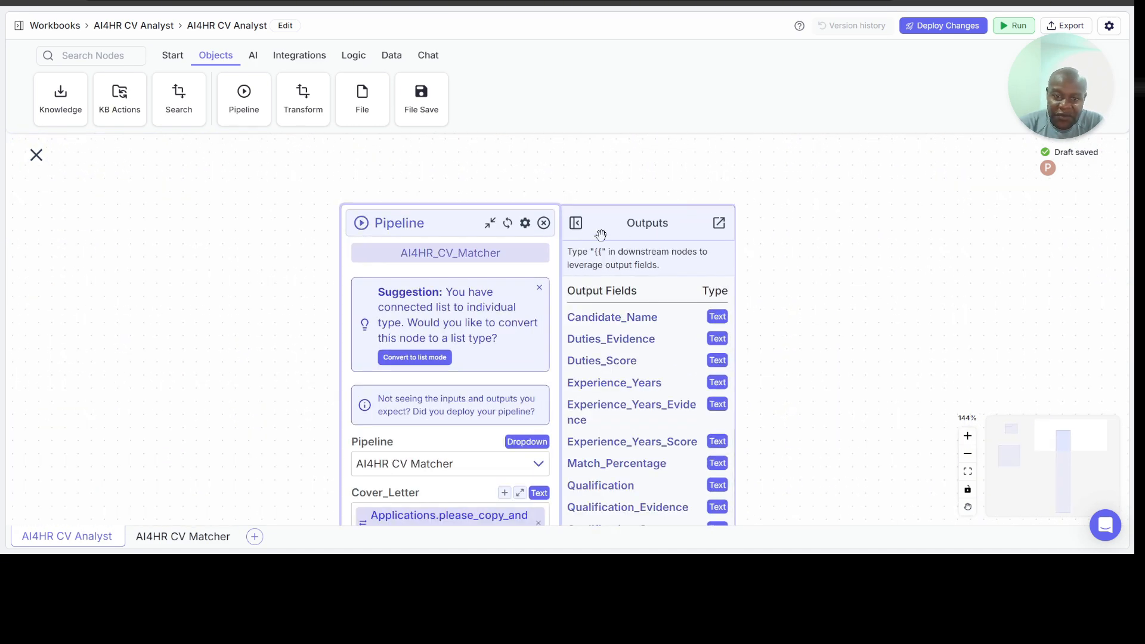
pyautogui.click(506, 227)
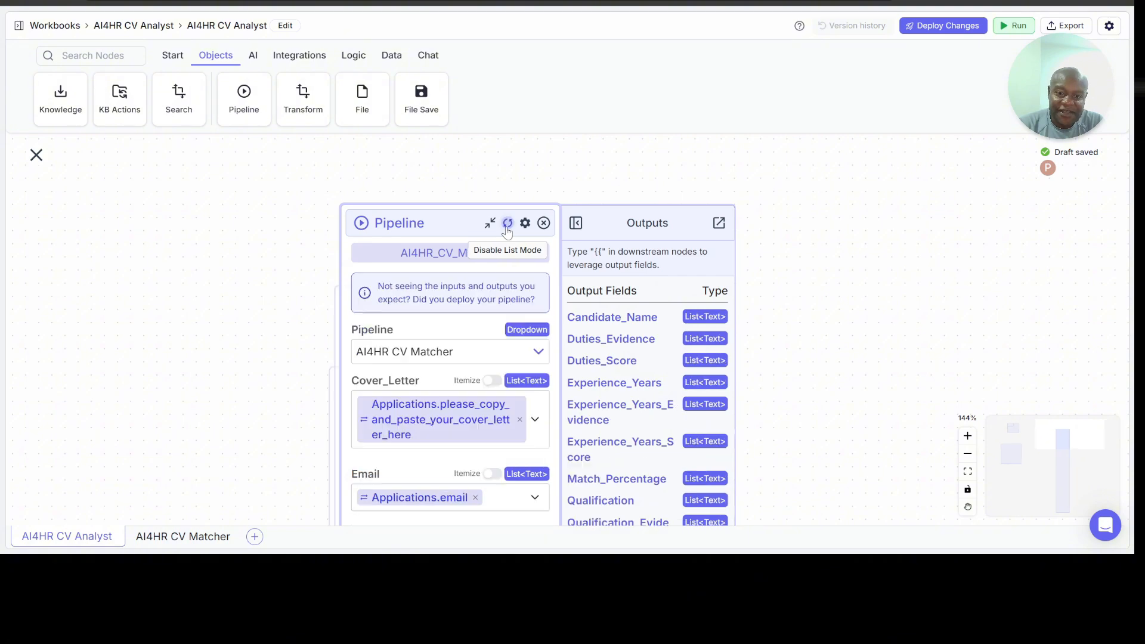
# Step: Change the Job_Description input node's type to File and shift the node slightly down and to the right on the canvas
pyautogui.moveTo(281, 297); pyautogui.dragTo(553, 179)
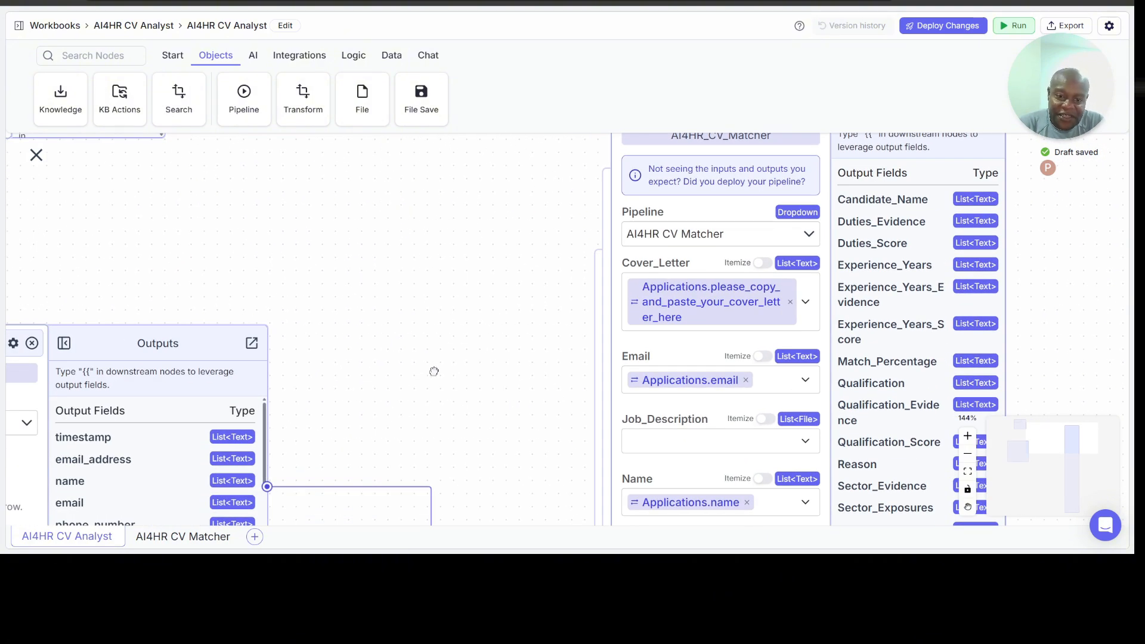
pyautogui.moveTo(439, 370); pyautogui.dragTo(651, 331)
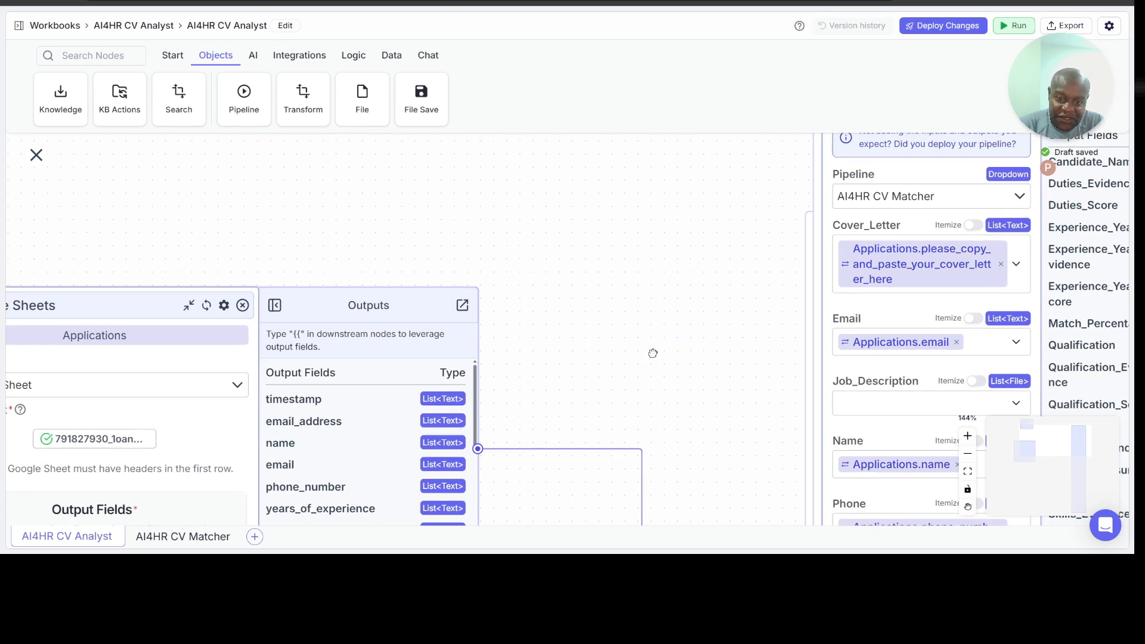
pyautogui.moveTo(655, 347); pyautogui.dragTo(407, 361)
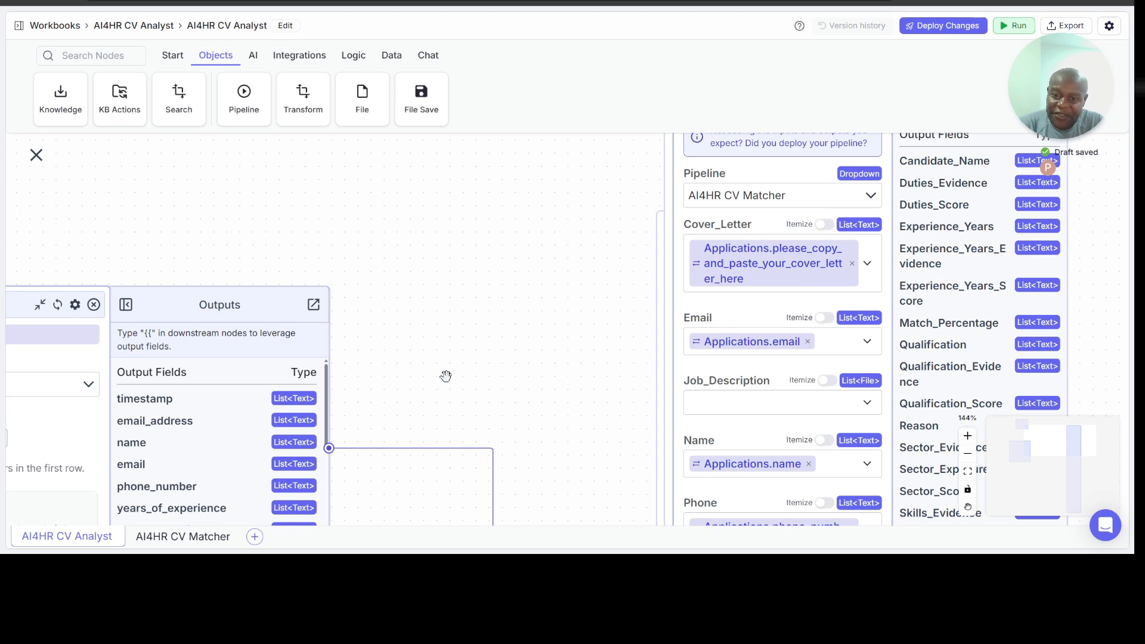
pyautogui.scroll(2, 445, 378)
pyautogui.scroll(1, 446, 376)
pyautogui.hscroll(-3, 446, 376)
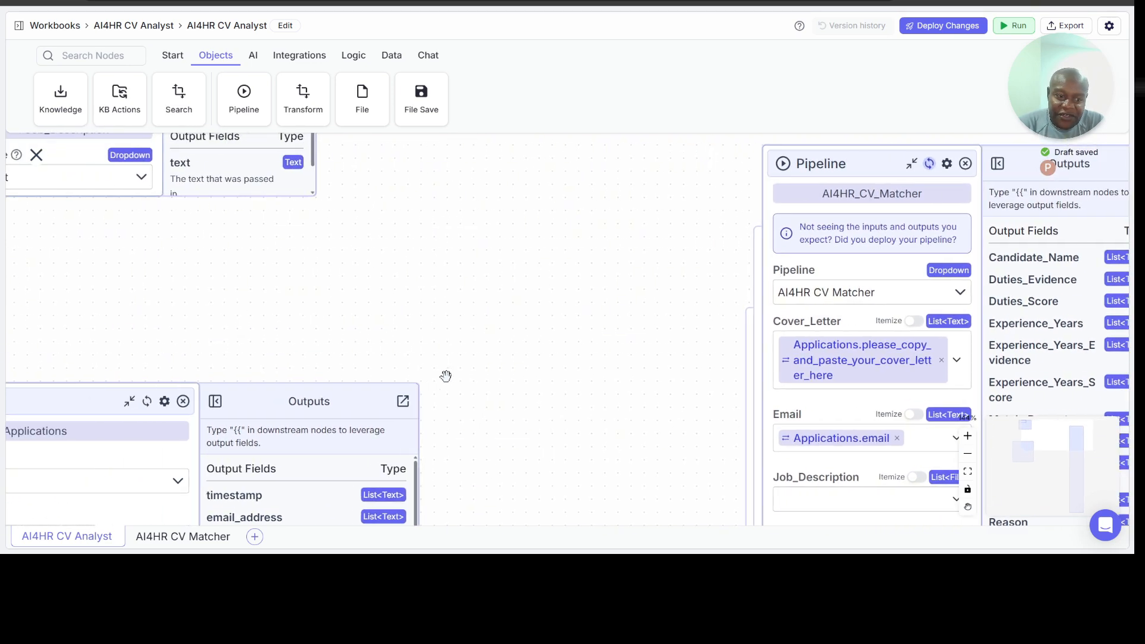
pyautogui.scroll(-2, 446, 376)
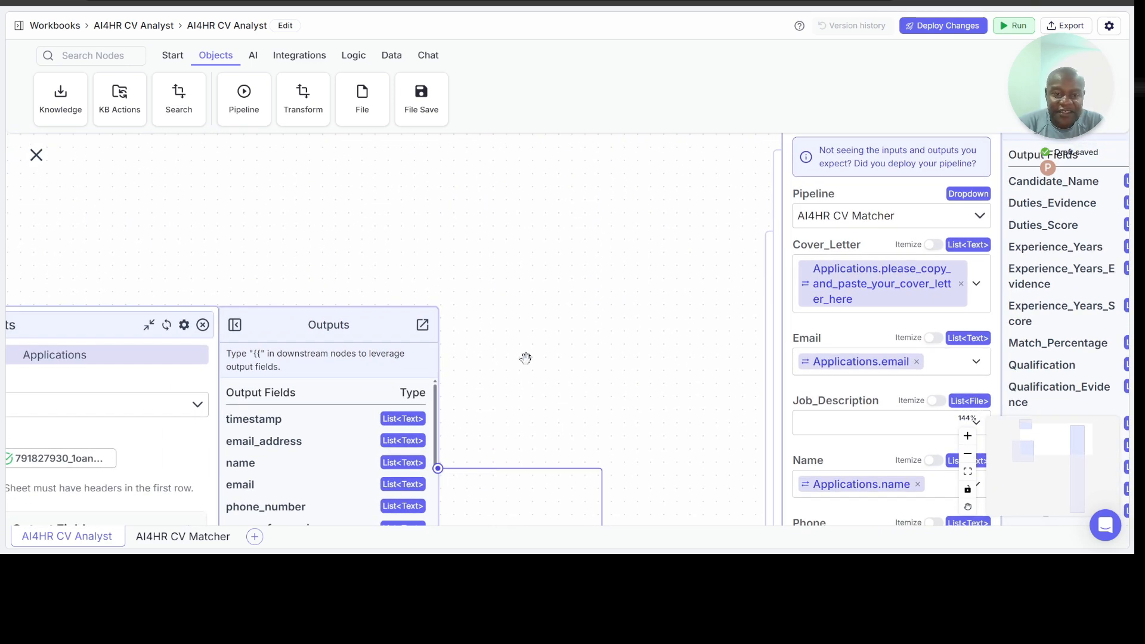
pyautogui.scroll(3, 525, 358)
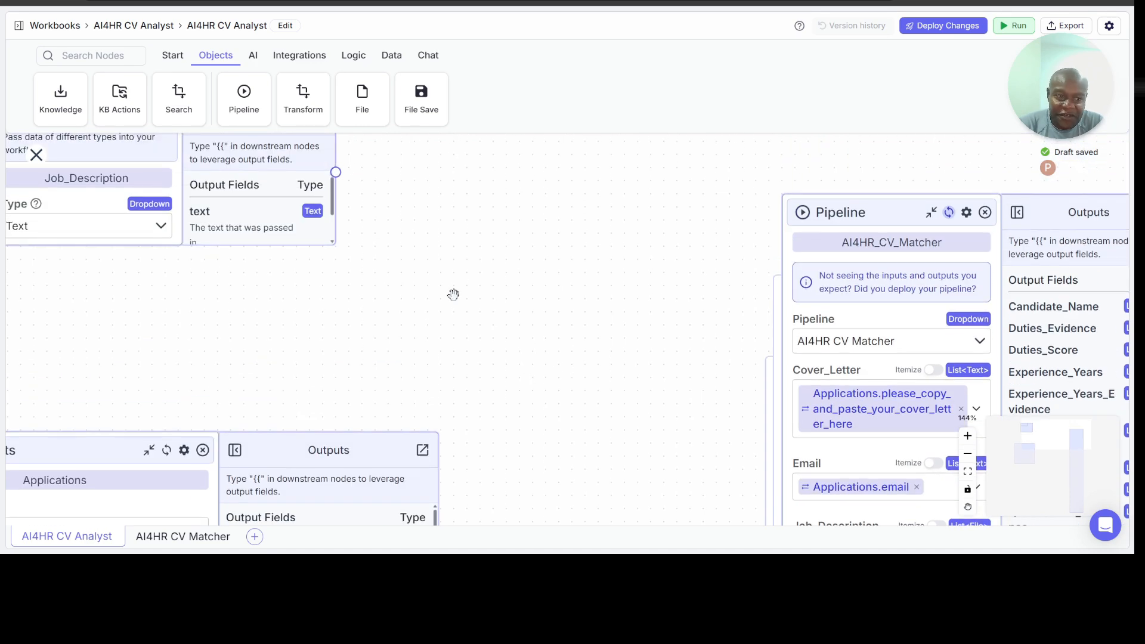
pyautogui.scroll(1, 453, 294)
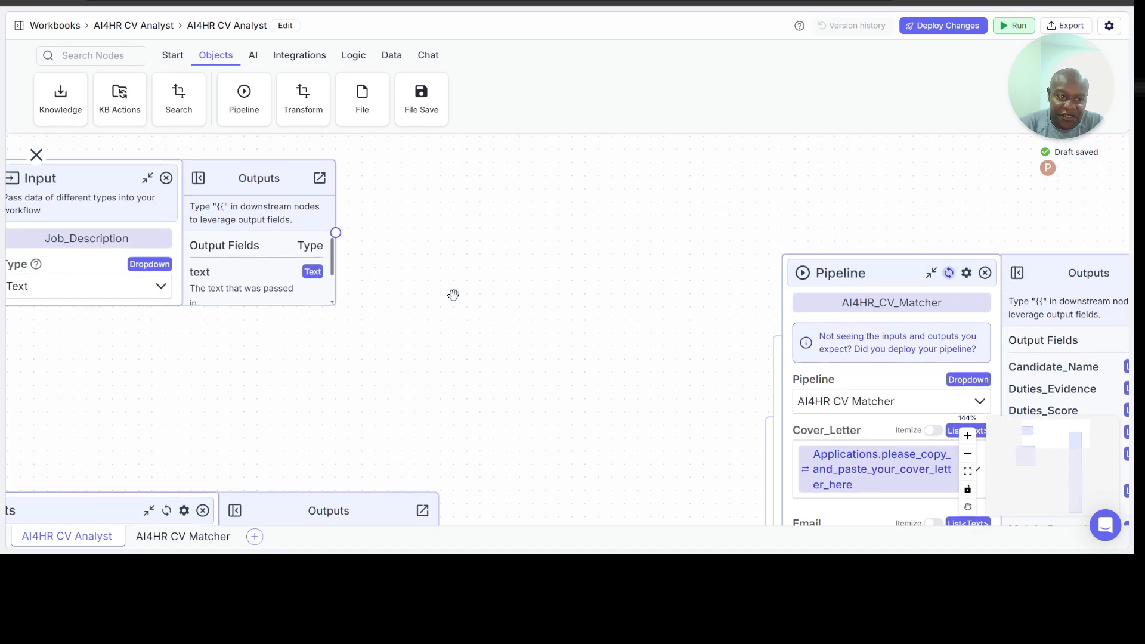
pyautogui.click(164, 294)
pyautogui.click(90, 331)
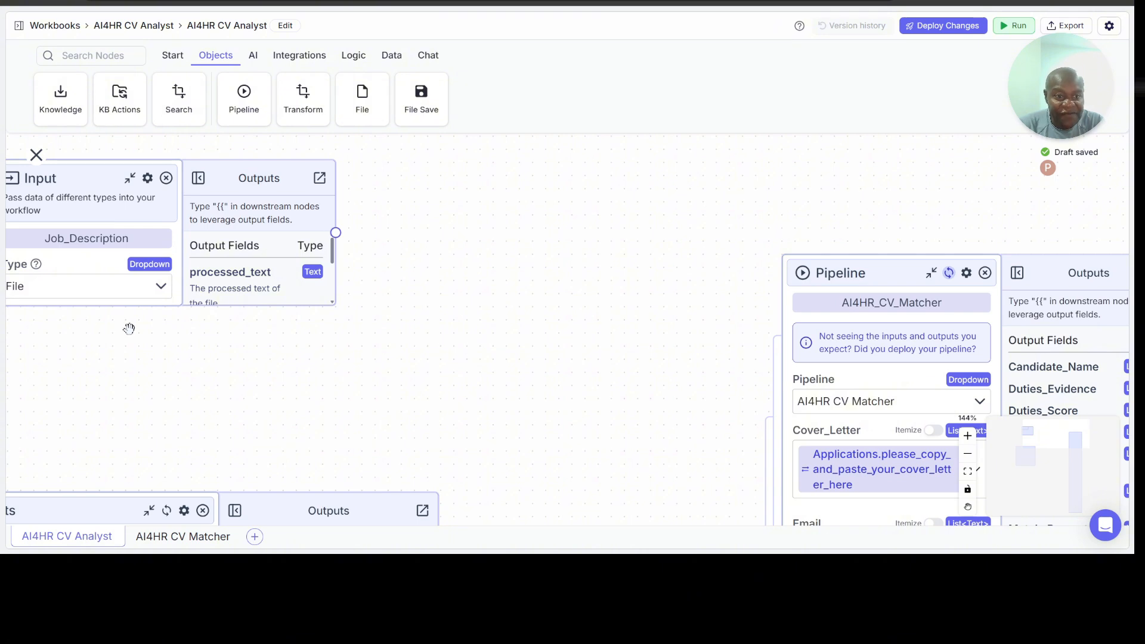
pyautogui.moveTo(82, 181); pyautogui.dragTo(132, 220)
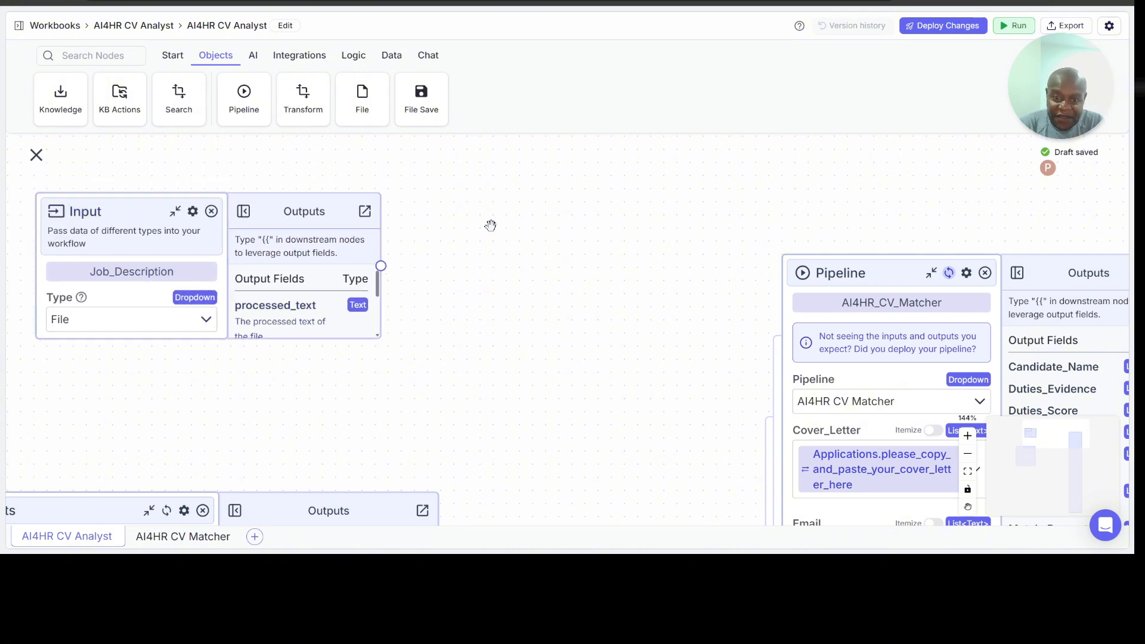
pyautogui.scroll(-3, 491, 225)
pyautogui.scroll(-5, 531, 271)
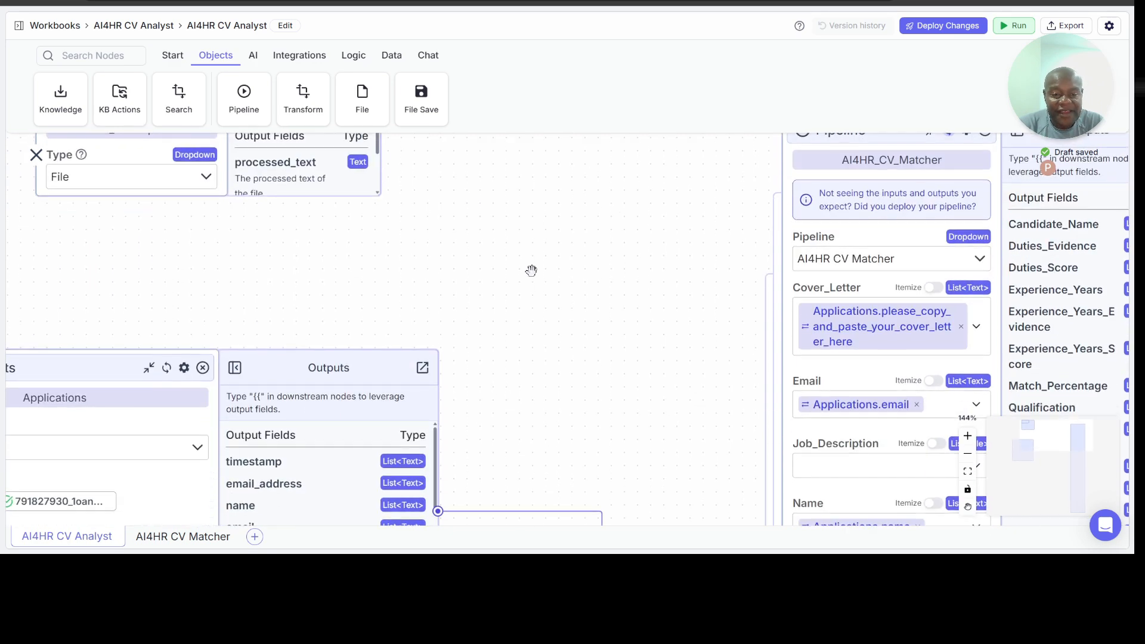
pyautogui.scroll(3, 531, 270)
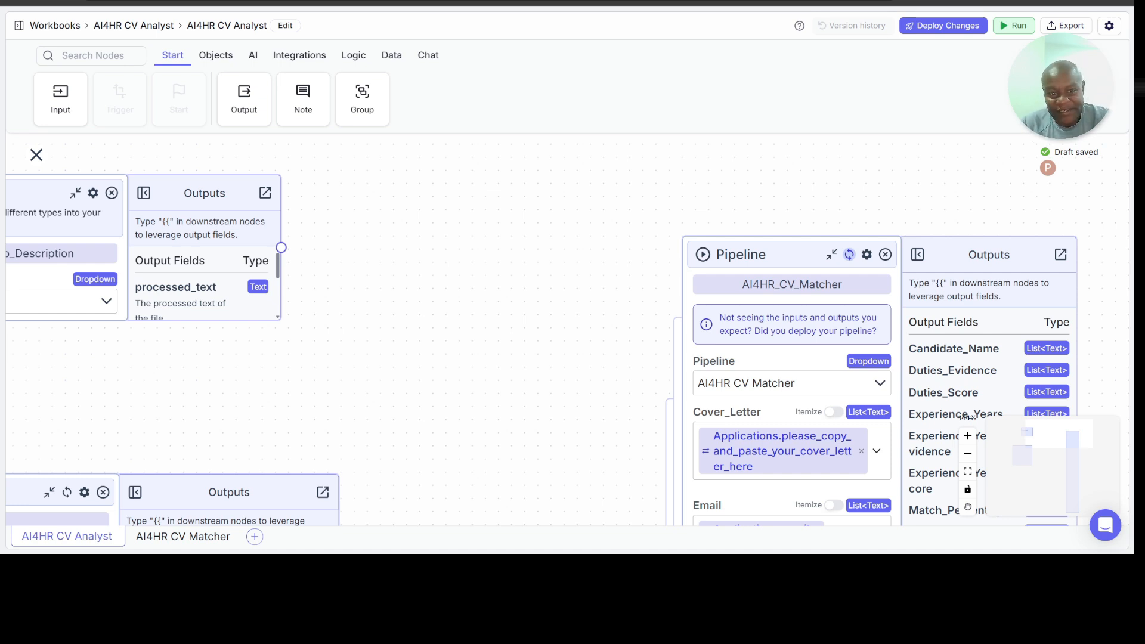
pyautogui.scroll(-1, 566, 329)
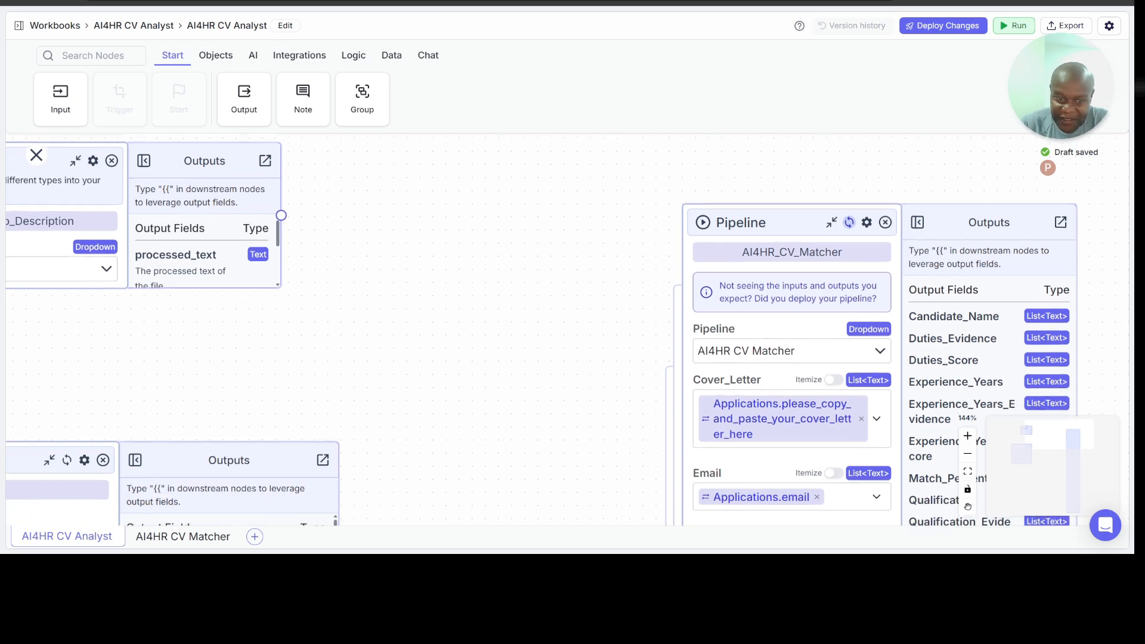
pyautogui.scroll(1, 566, 329)
pyautogui.hscroll(-1, 567, 329)
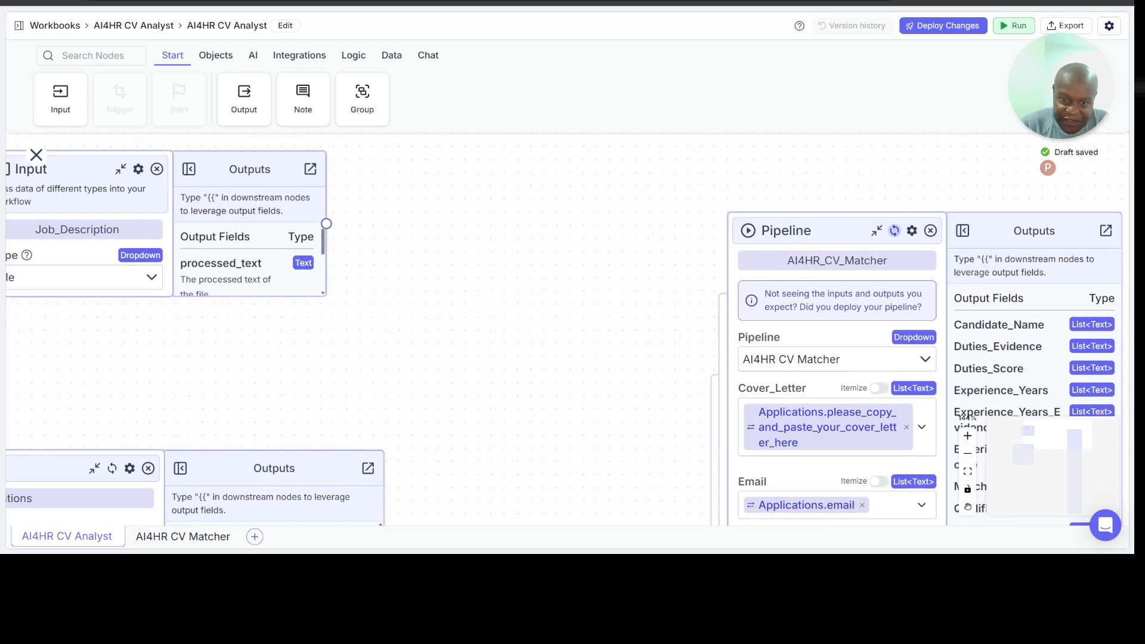
pyautogui.scroll(-1, 36, 155)
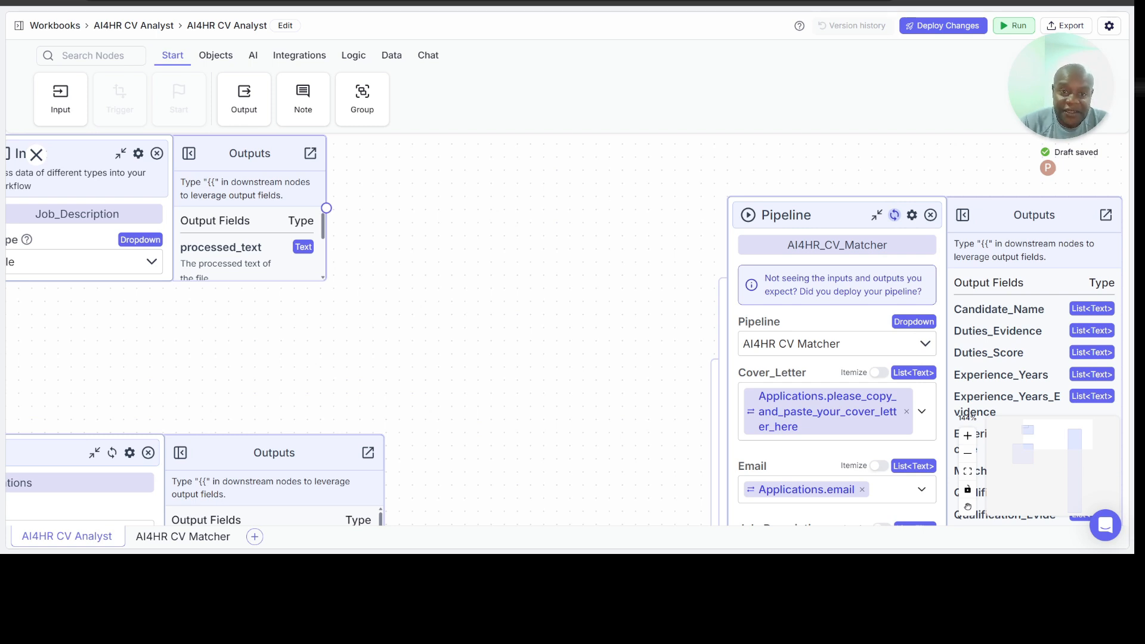
pyautogui.scroll(1, 36, 154)
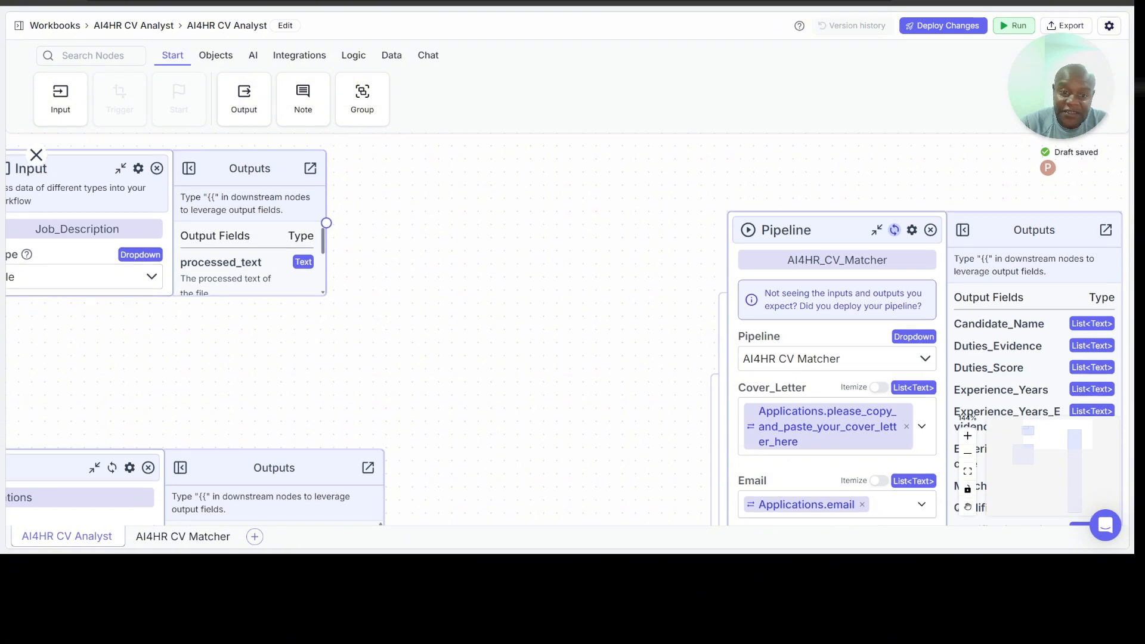
pyautogui.scroll(-1, 35, 155)
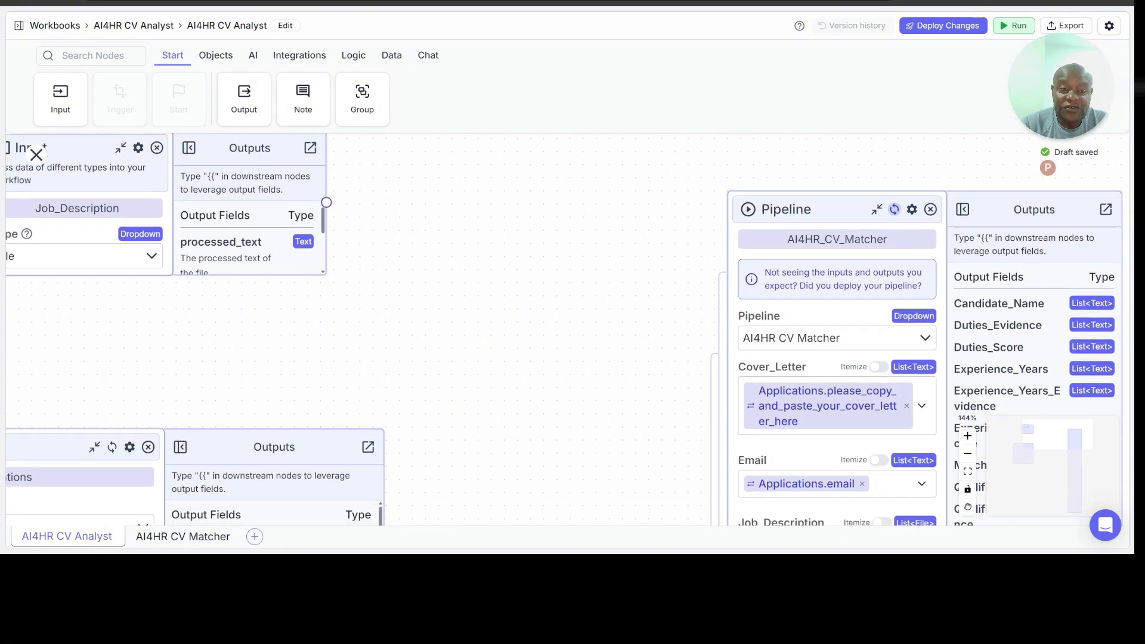
pyautogui.scroll(2, 36, 155)
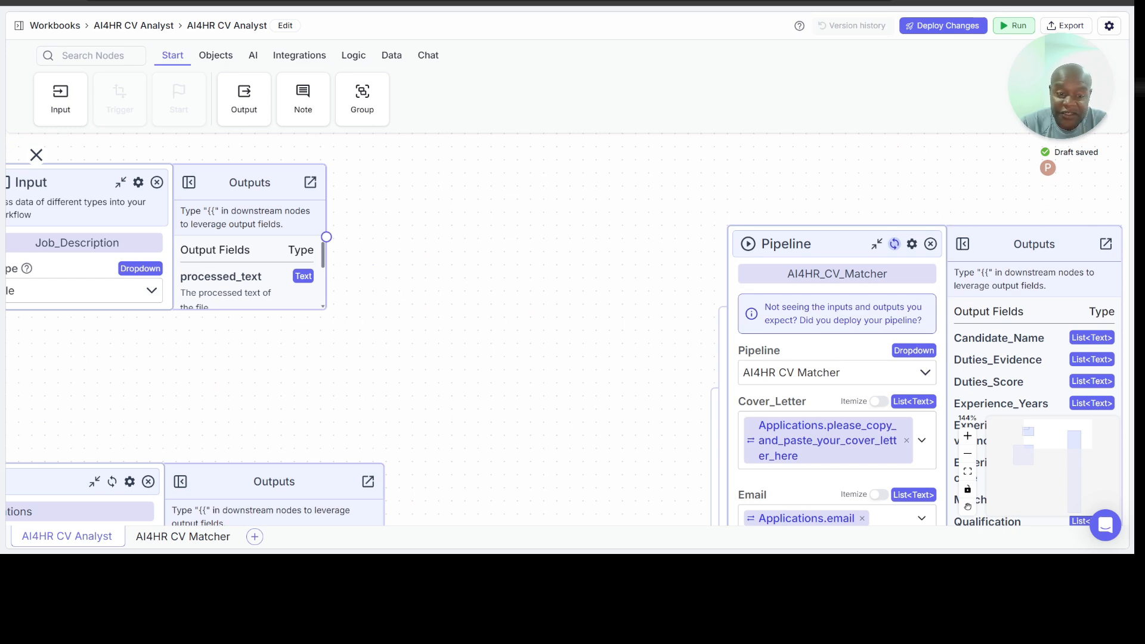
pyautogui.scroll(-3, 36, 155)
pyautogui.hscroll(-3, 36, 155)
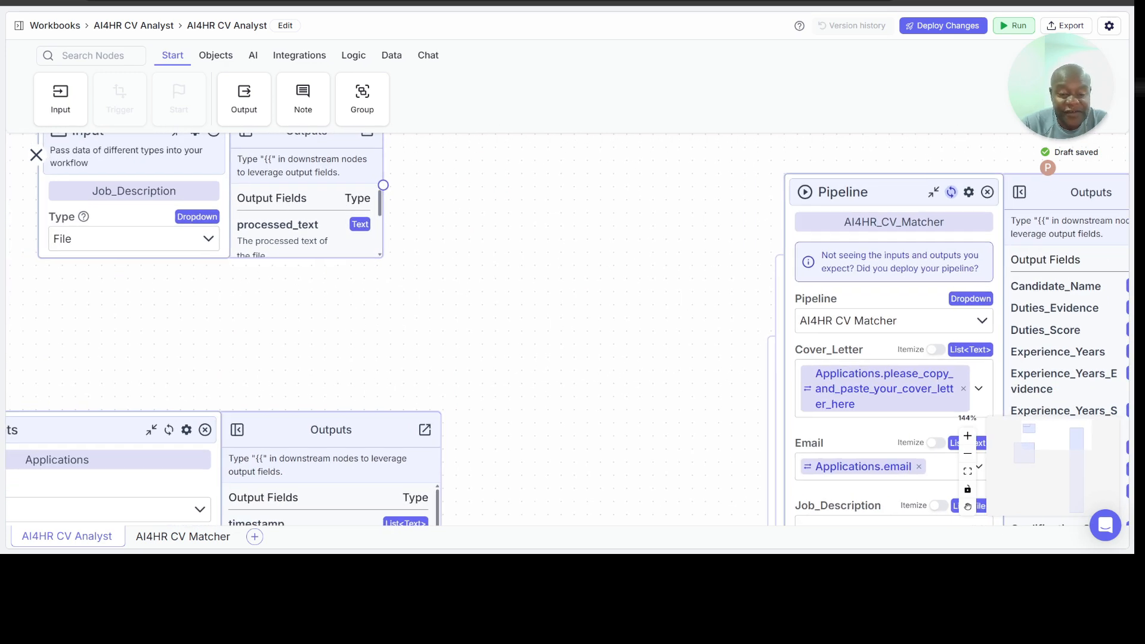
# Step: Compare the Job_Description input node's output type with the Google Sheets outputs and the list inputs of the AI4HR_CV_Matcher node
pyautogui.scroll(1, 36, 154)
pyautogui.hscroll(-1, 35, 155)
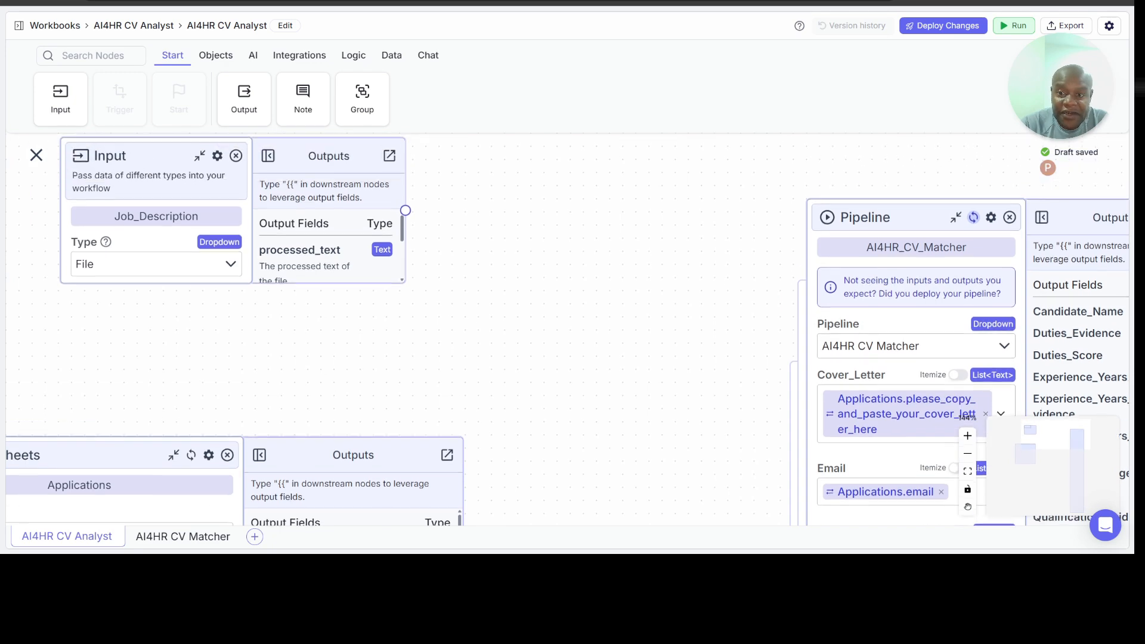
pyautogui.hscroll(3, 36, 155)
pyautogui.scroll(1, 36, 155)
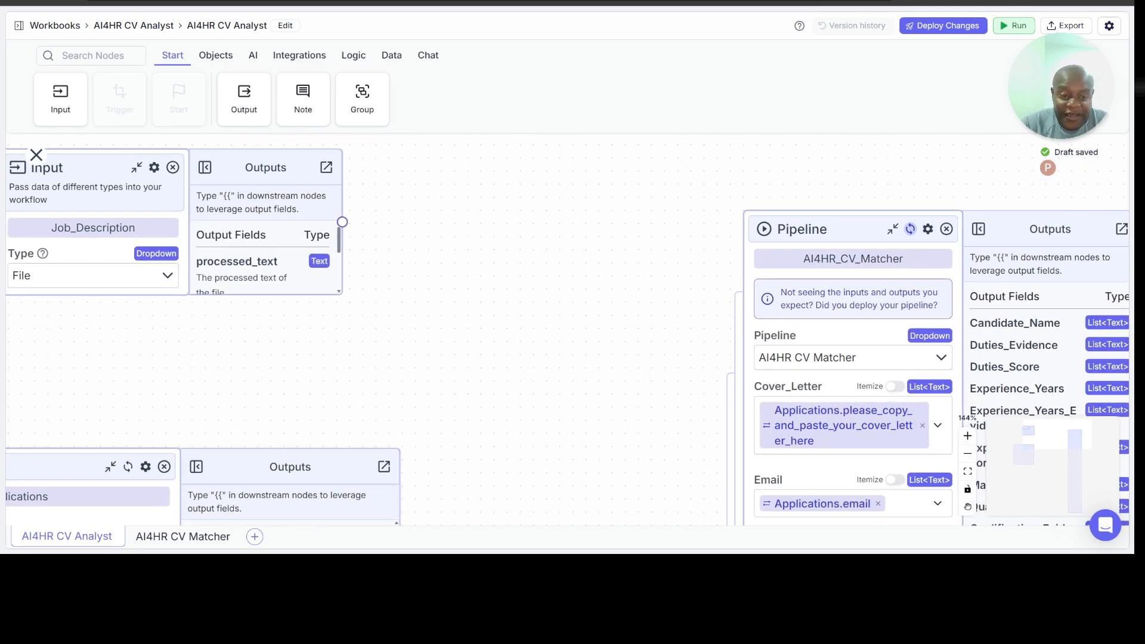
pyautogui.scroll(-7, 35, 155)
pyautogui.hscroll(-8, 36, 155)
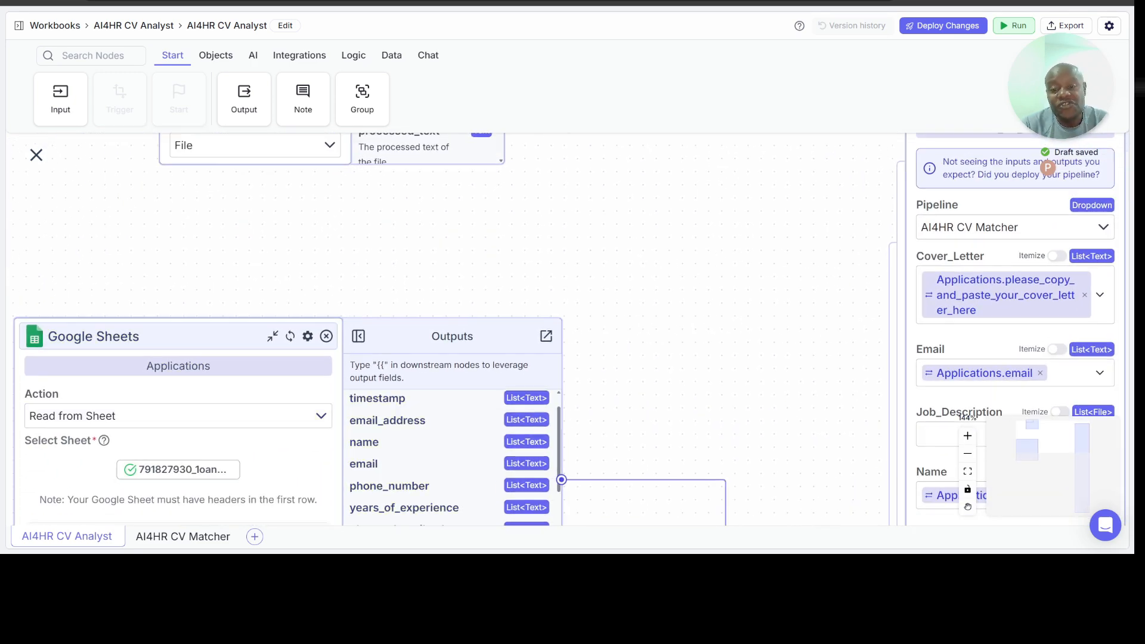
pyautogui.hscroll(7, 35, 155)
pyautogui.scroll(8, 36, 155)
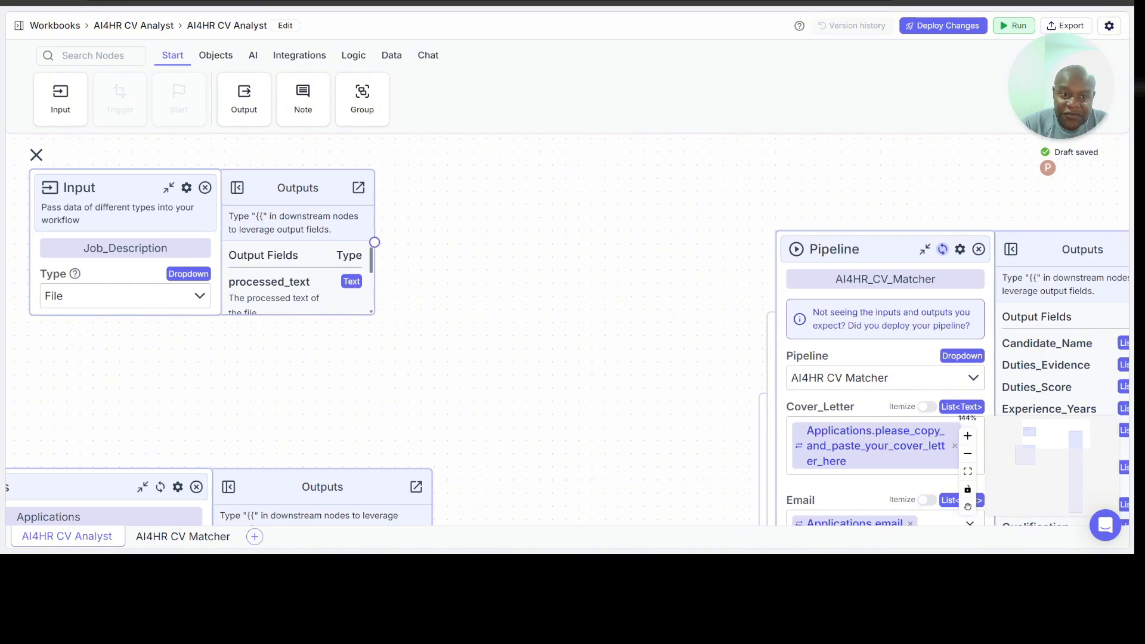
pyautogui.hscroll(2, 36, 154)
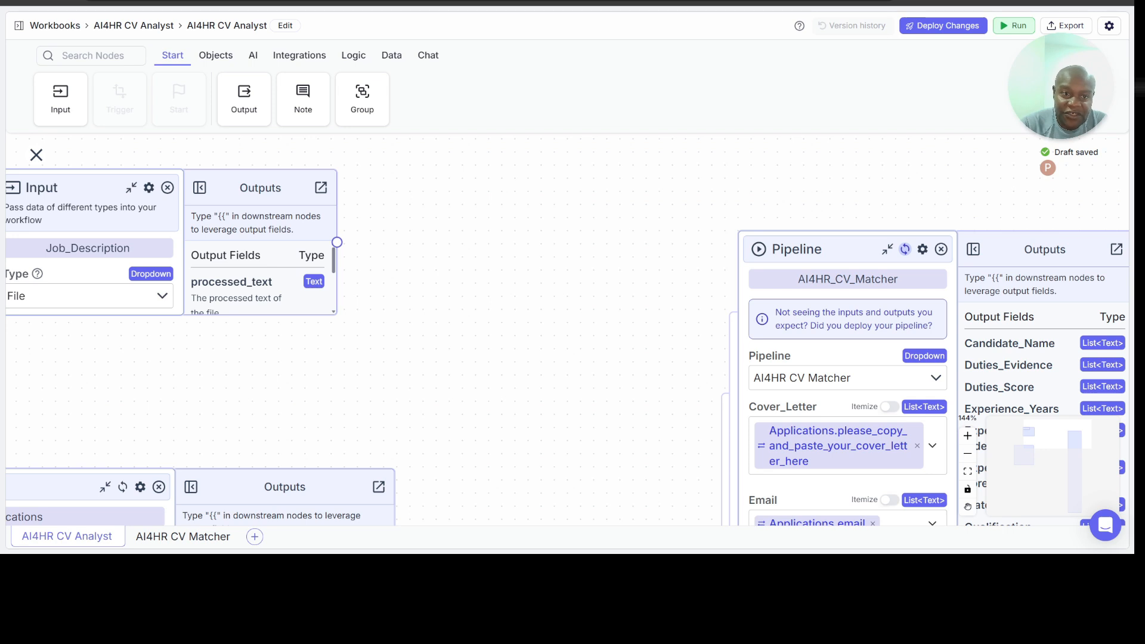
# Step: Add a List Operation node between the Job_Description and AI4HR_CV_Matcher nodes and set its operation to Duplicate
pyautogui.click(392, 58)
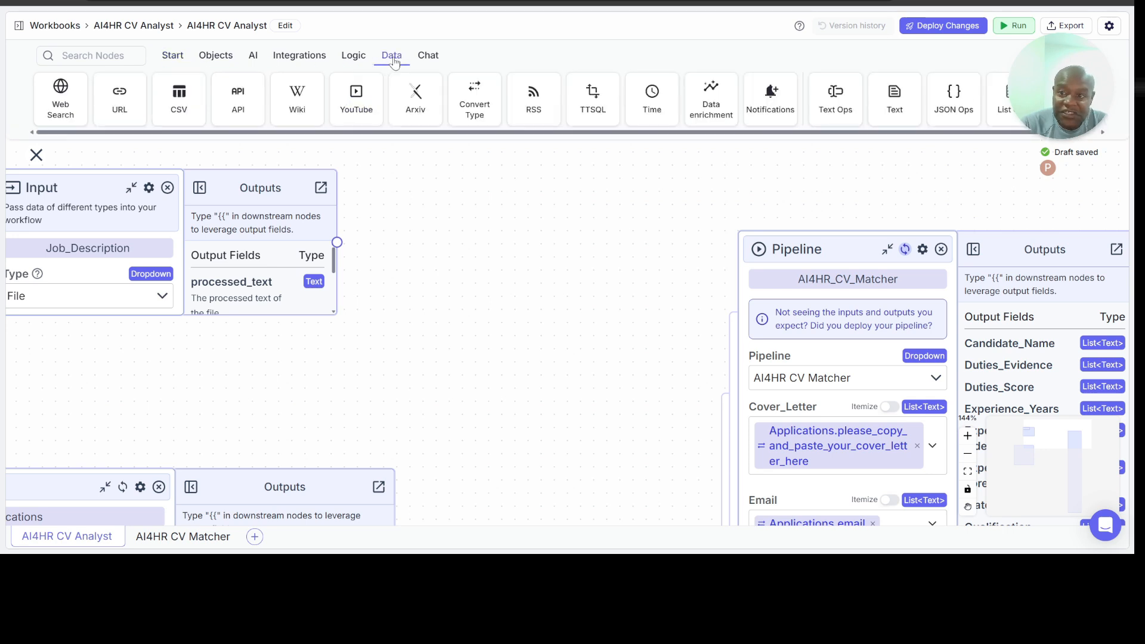
pyautogui.moveTo(1005, 99); pyautogui.dragTo(466, 241)
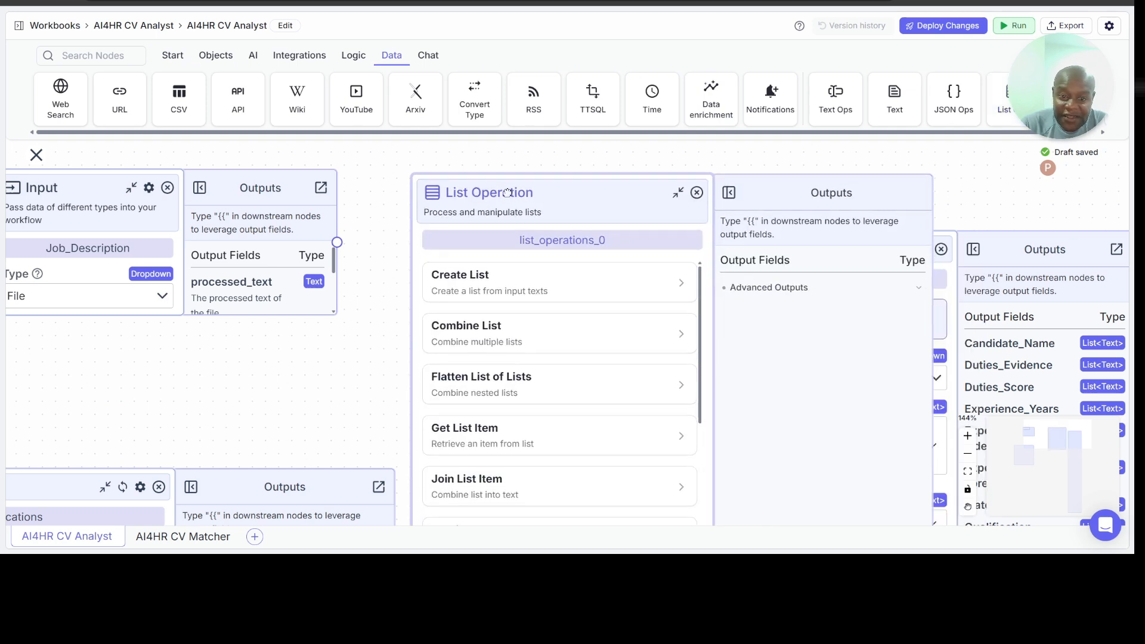
pyautogui.scroll(-2, 532, 460)
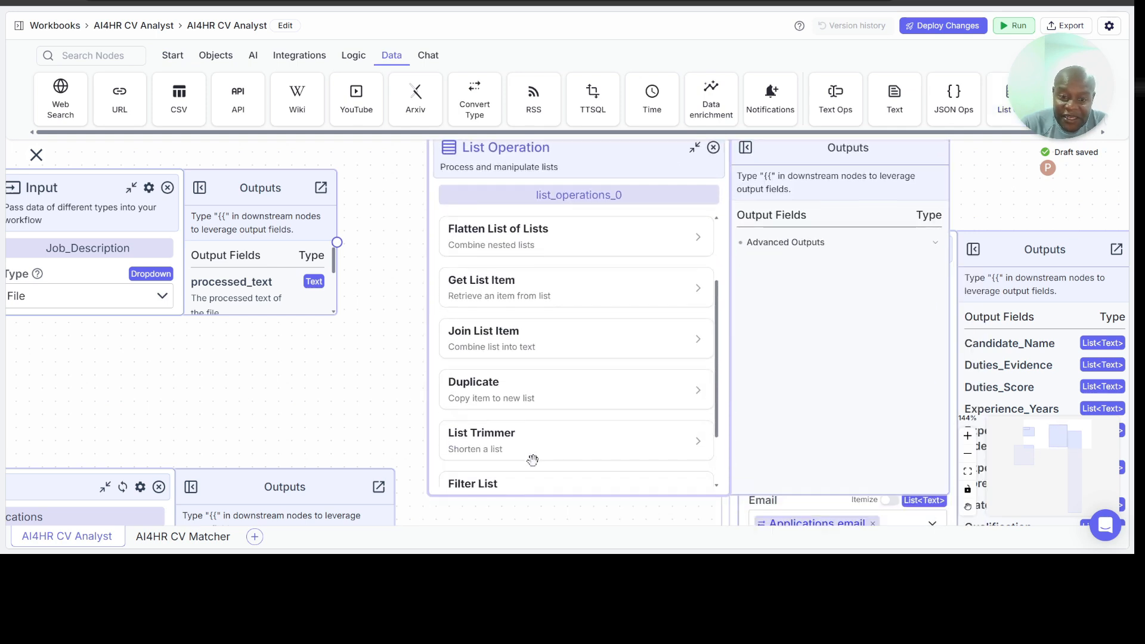
pyautogui.click(524, 394)
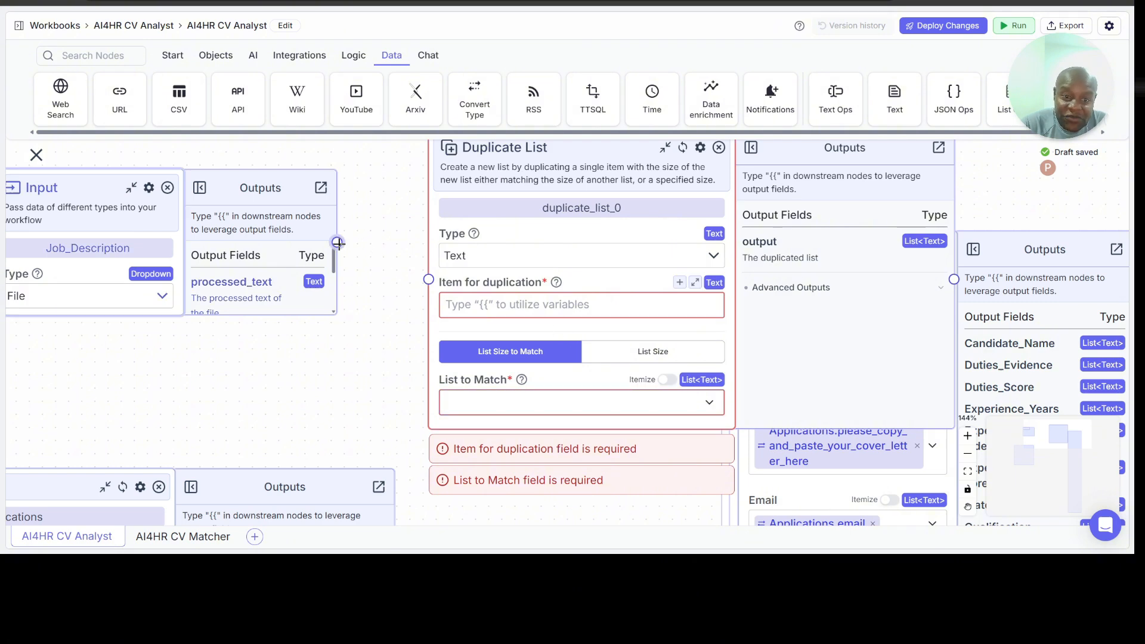
# Step: Connect the Job_Description node to the Duplicate List node and set Item for duplication to Job_Description.processed_text
pyautogui.moveTo(337, 243); pyautogui.dragTo(428, 279)
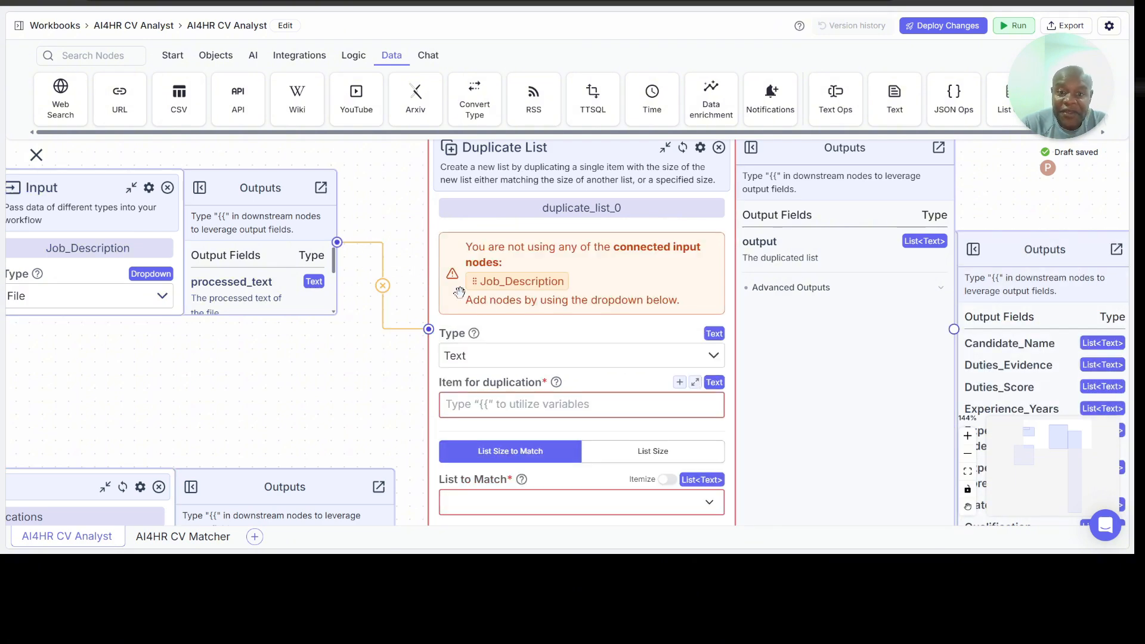
pyautogui.moveTo(523, 275); pyautogui.dragTo(542, 405)
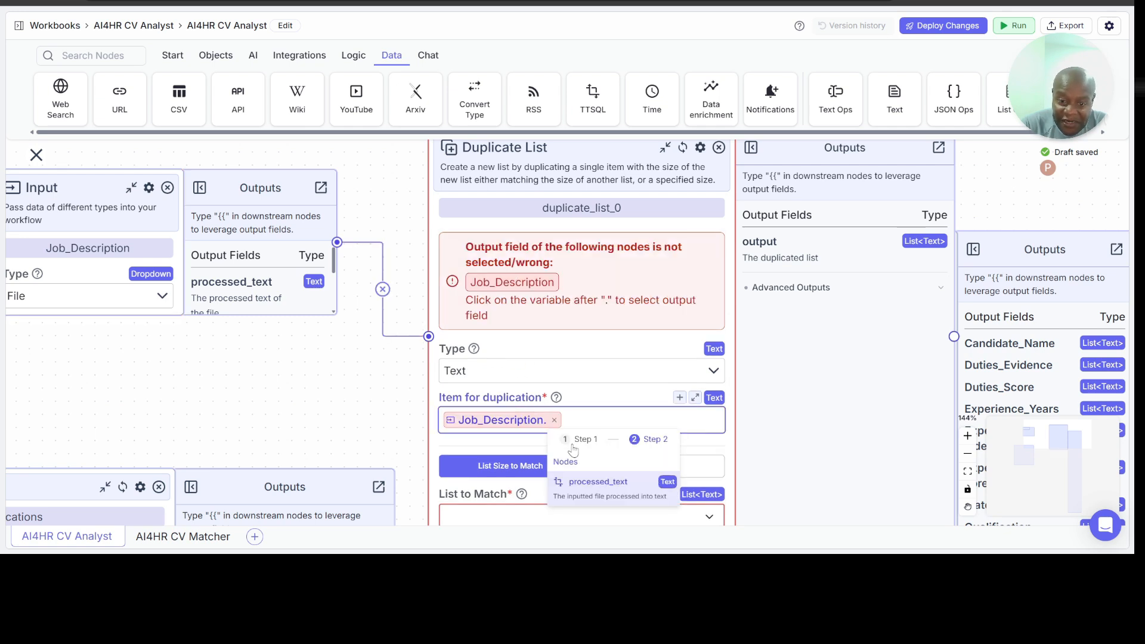
pyautogui.click(574, 482)
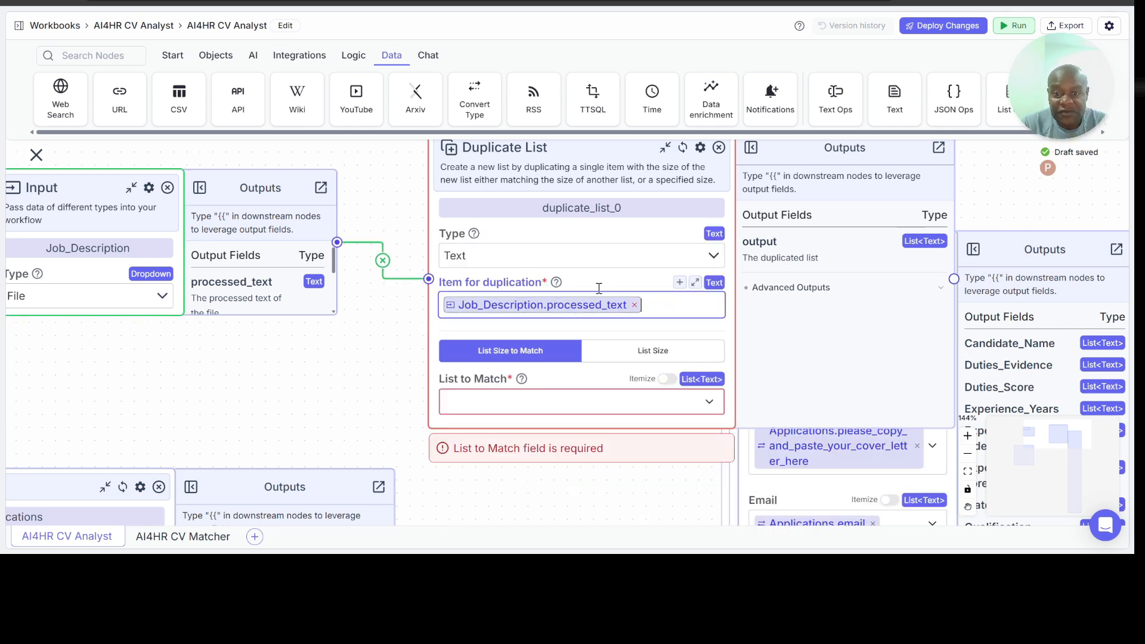
# Step: Rename the Duplicate List node to JD_Duplicator
pyautogui.doubleClick(614, 210)
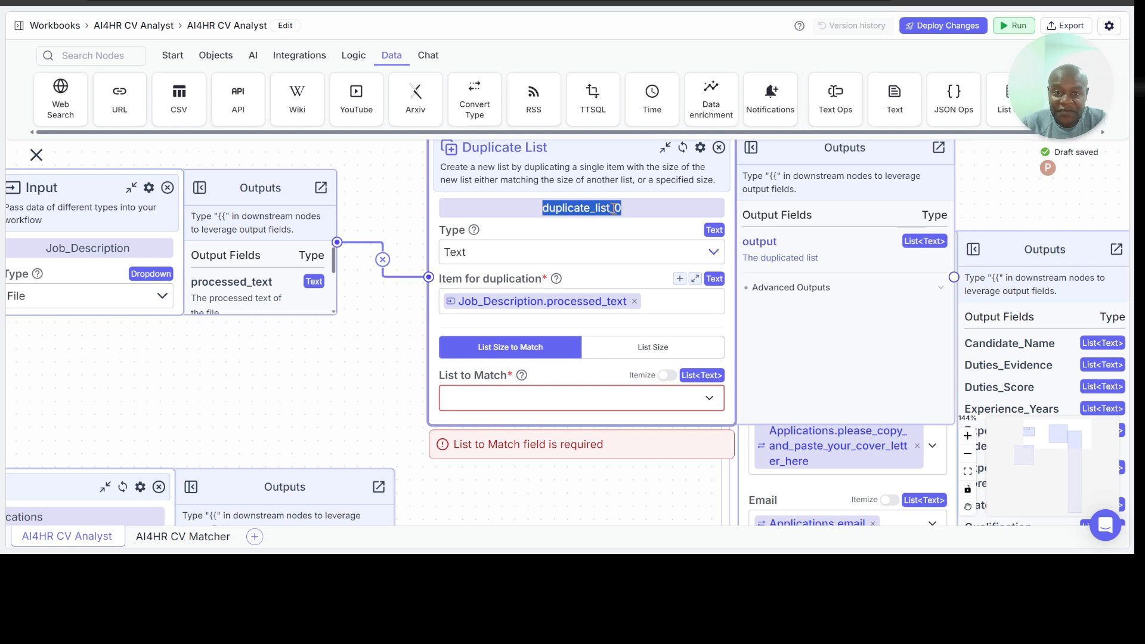
pyautogui.write('JD_')
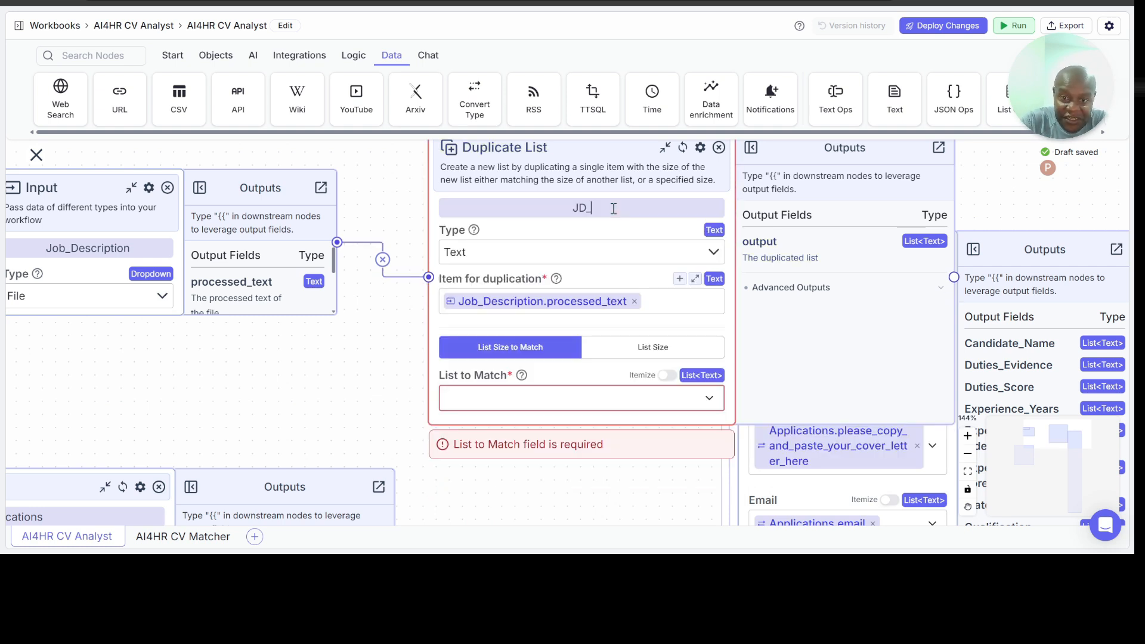
pyautogui.write('Duplicate')
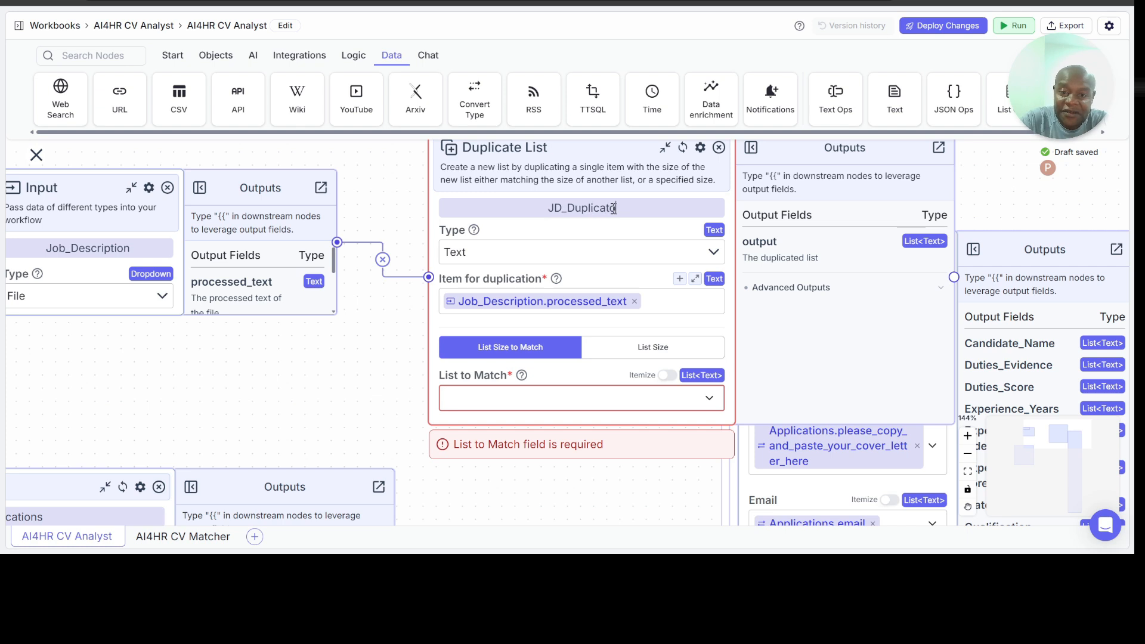
pyautogui.press('Return')
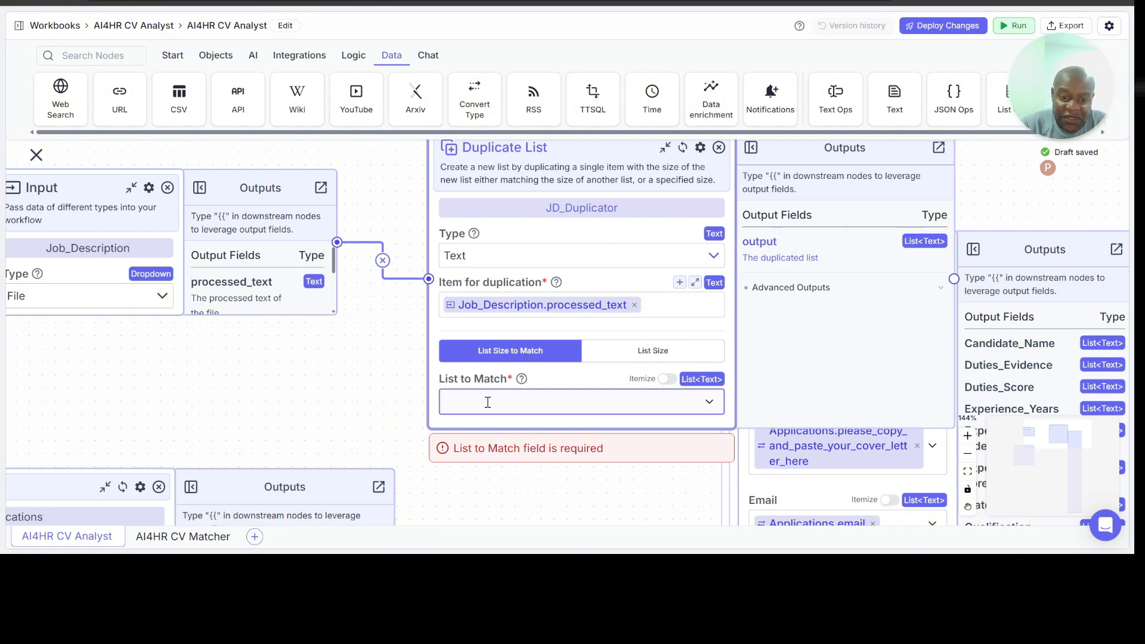
# Step: Set the JD_Duplicator node's List to Match to the variable Applications.name
pyautogui.scroll(-3, 466, 496)
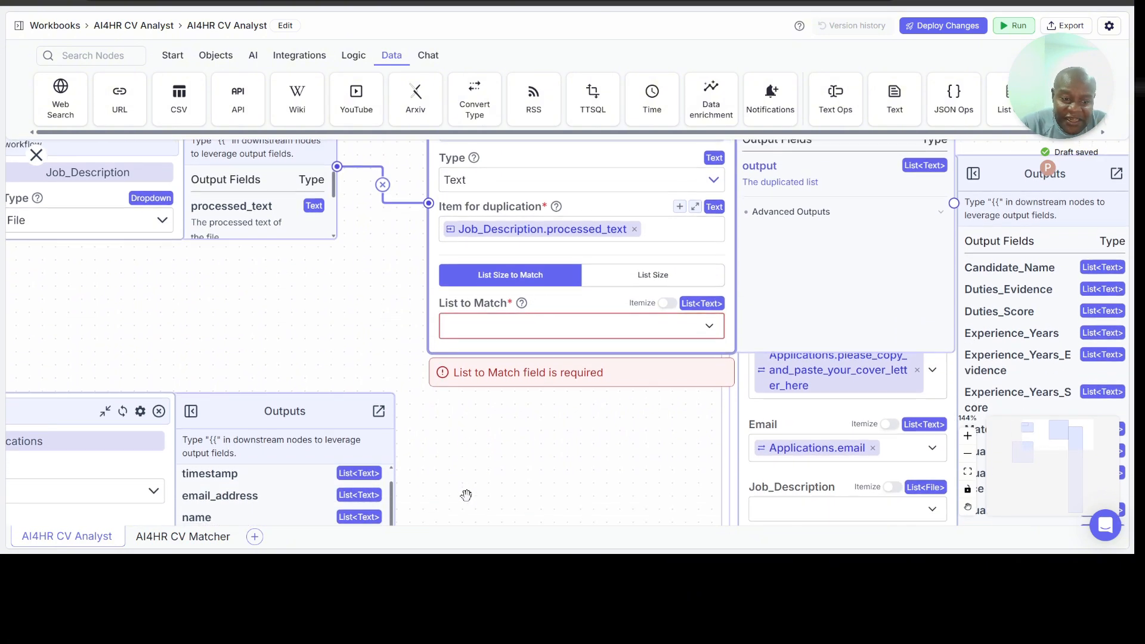
pyautogui.scroll(-3, 466, 496)
pyautogui.scroll(2, 466, 495)
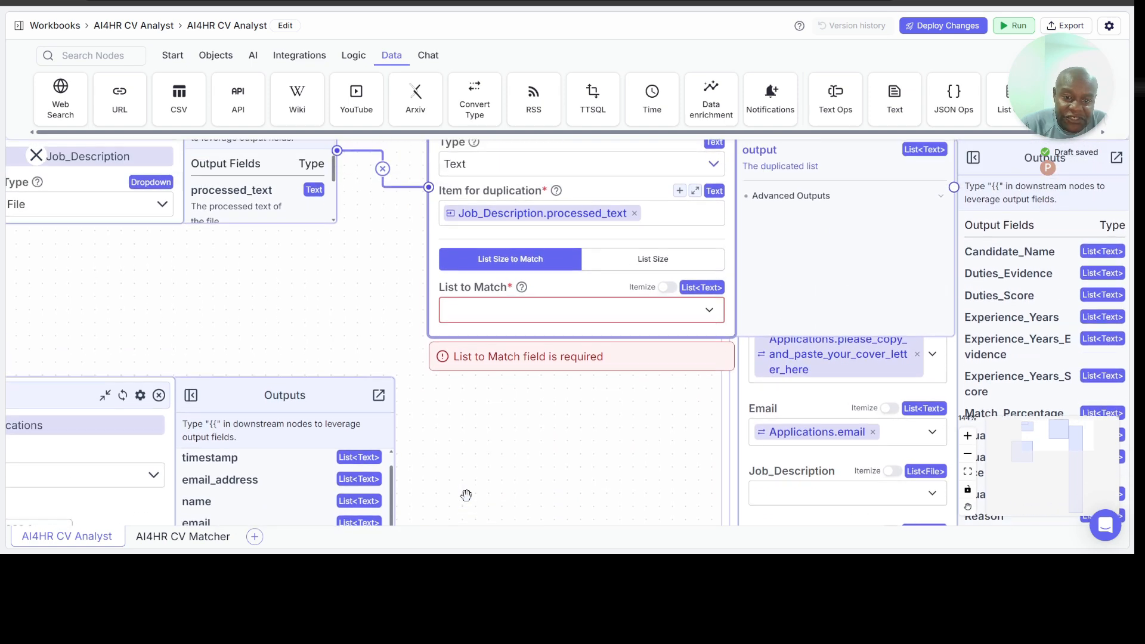
pyautogui.click(504, 316)
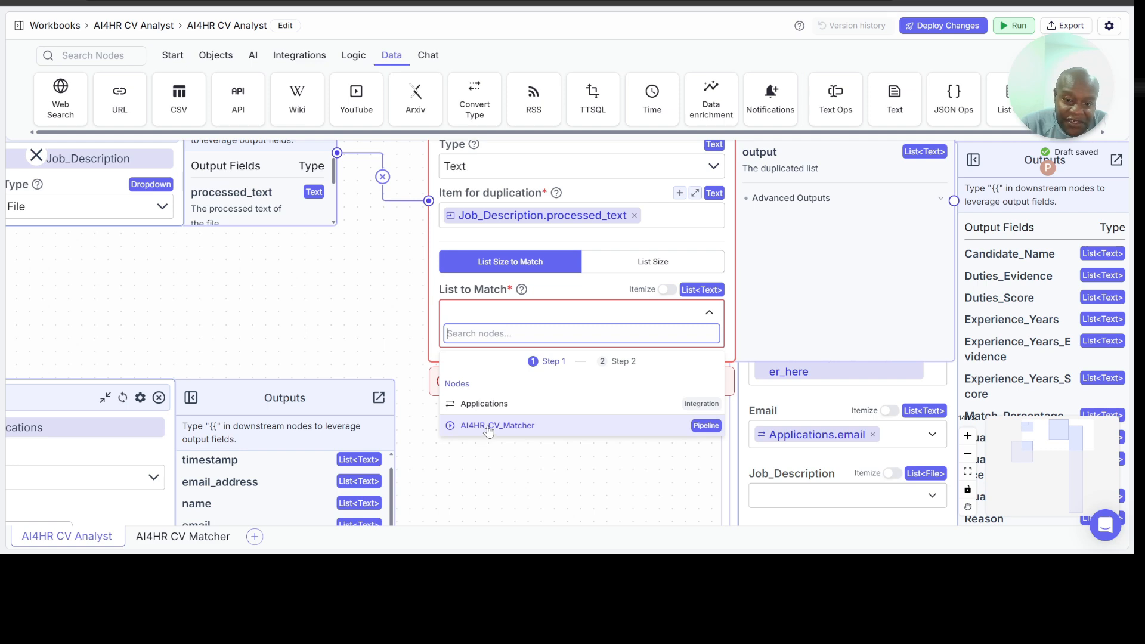
pyautogui.moveTo(326, 336); pyautogui.dragTo(278, 315)
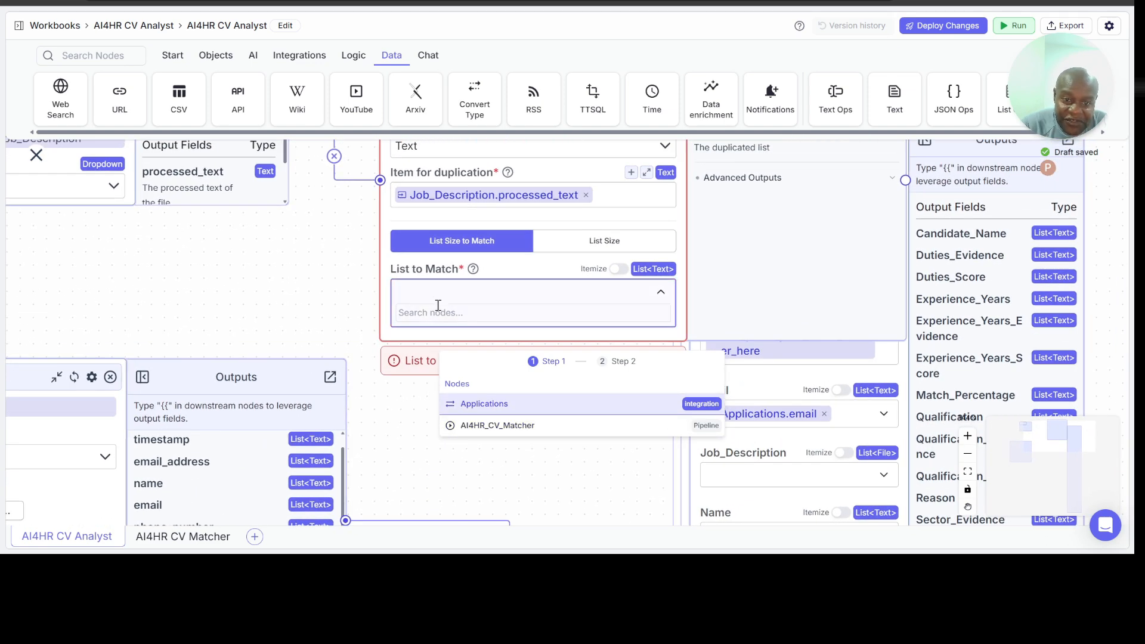
pyautogui.click(481, 406)
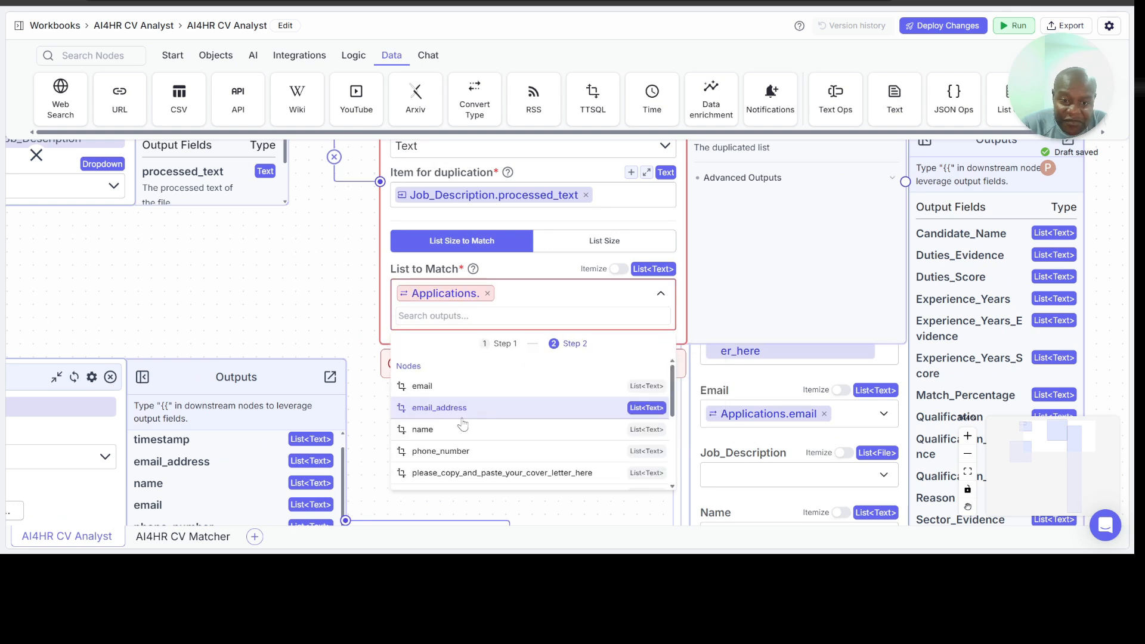
pyautogui.click(478, 437)
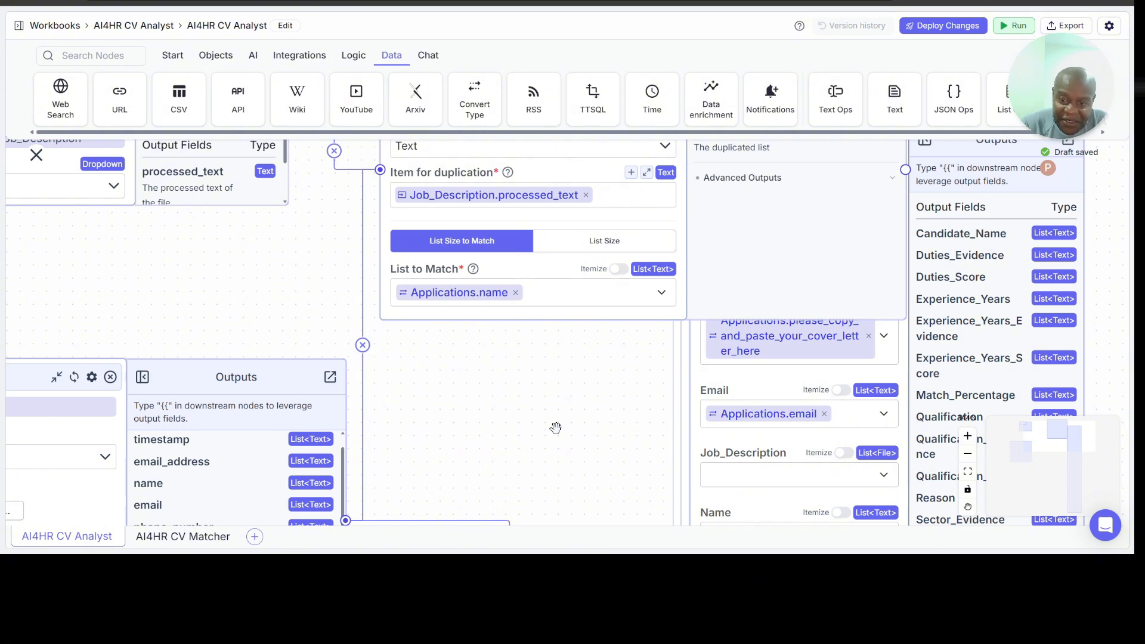
# Step: Rearrange the Job_Description, Applications and JD_Duplicator nodes on the canvas so that they no longer overlap each other or the AI4HR_CV_Matcher node
pyautogui.scroll(2, 556, 428)
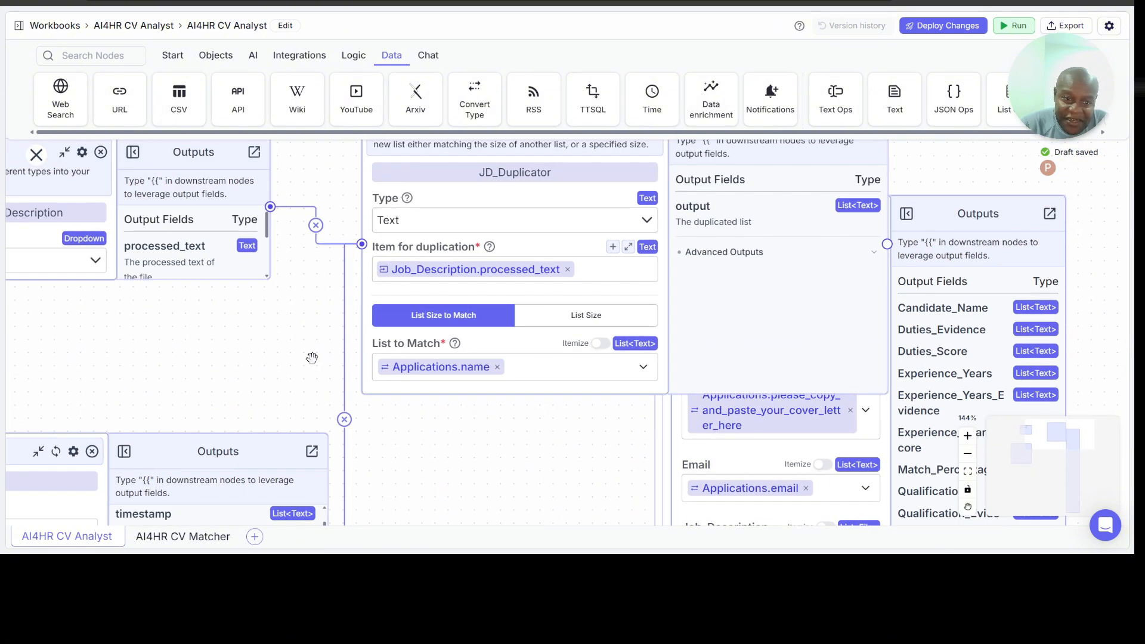
pyautogui.moveTo(83, 437); pyautogui.dragTo(18, 396)
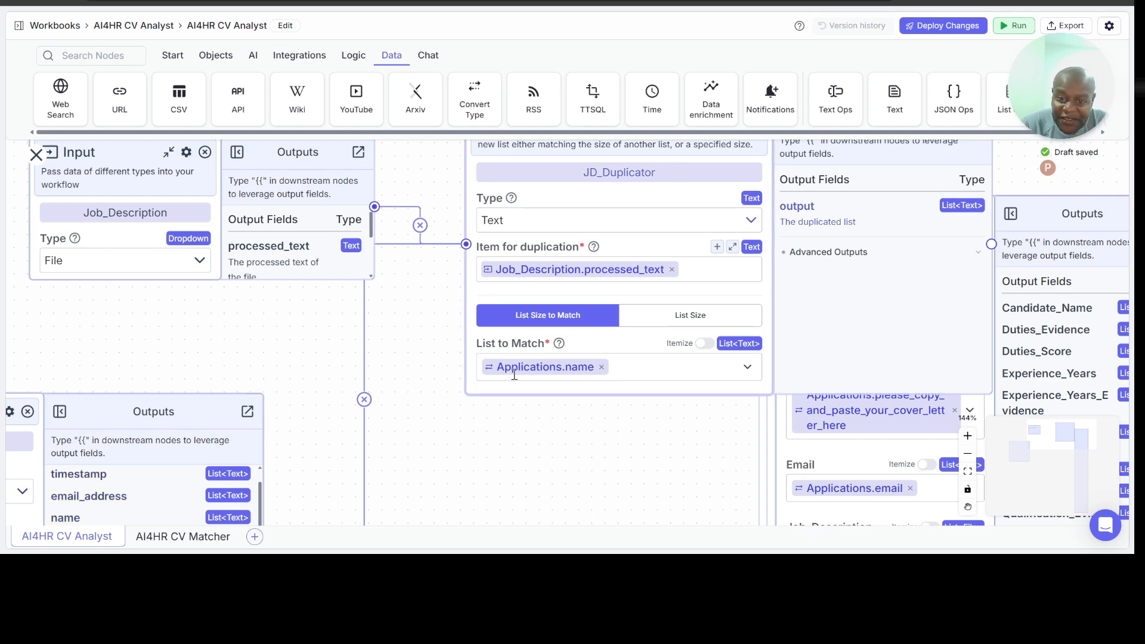
pyautogui.hscroll(2, 529, 454)
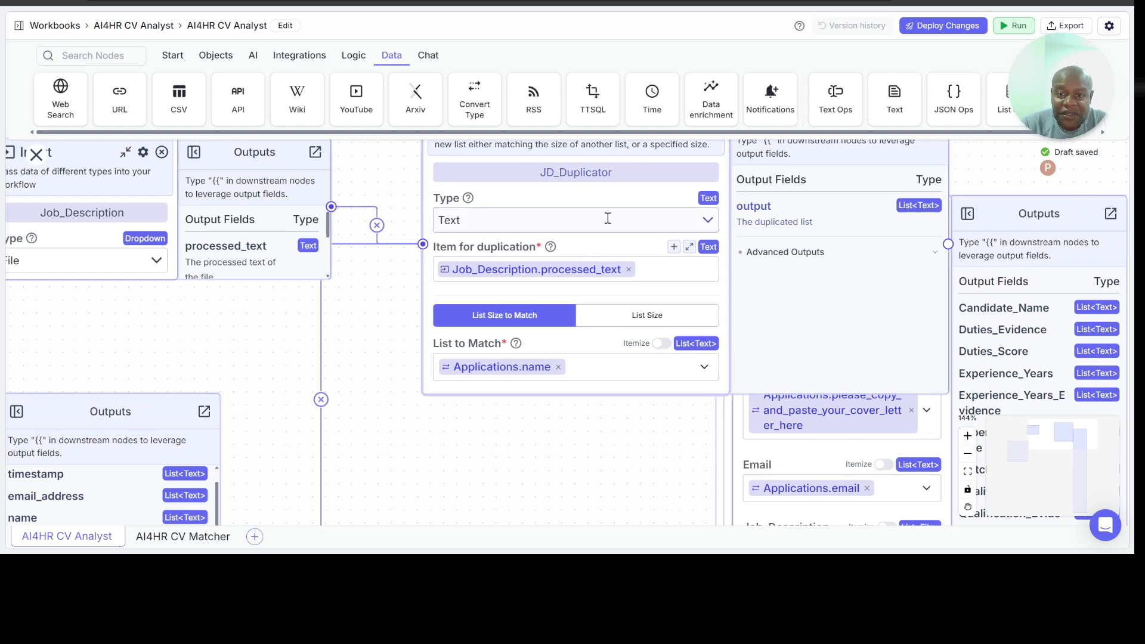
pyautogui.moveTo(616, 146); pyautogui.dragTo(450, 267)
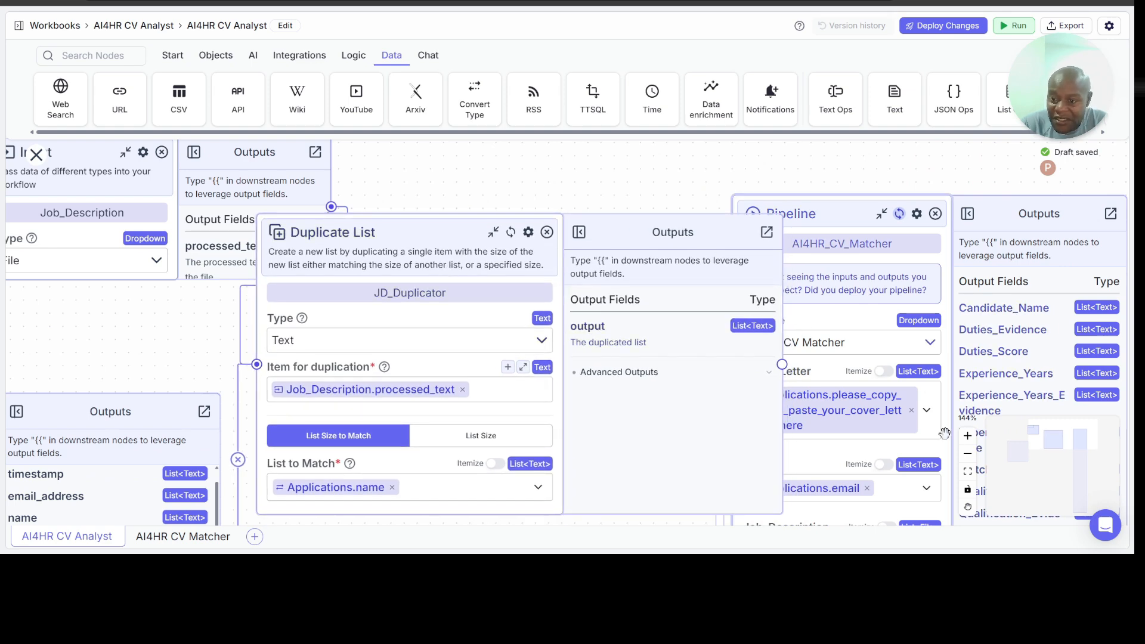
pyautogui.click(967, 457)
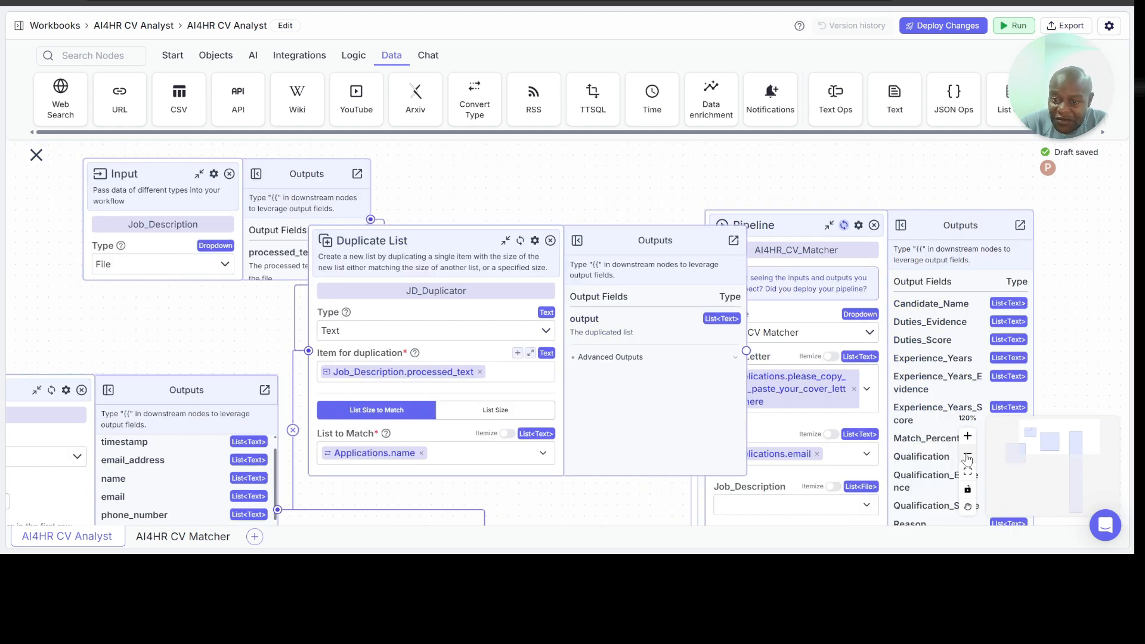
pyautogui.click(967, 456)
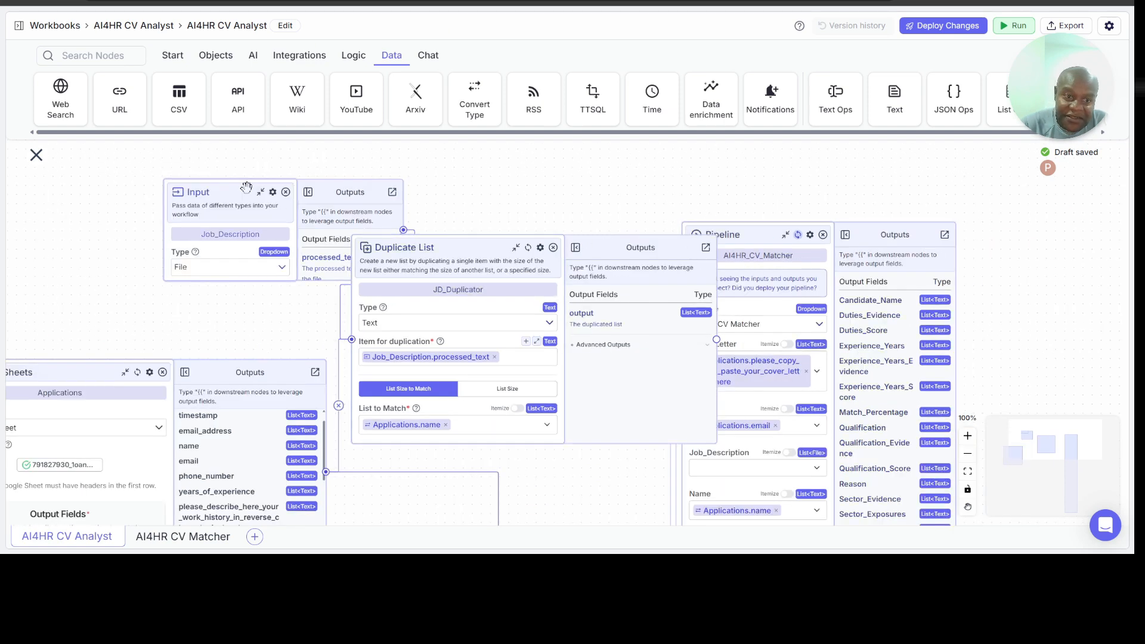
pyautogui.moveTo(240, 187); pyautogui.dragTo(88, 176)
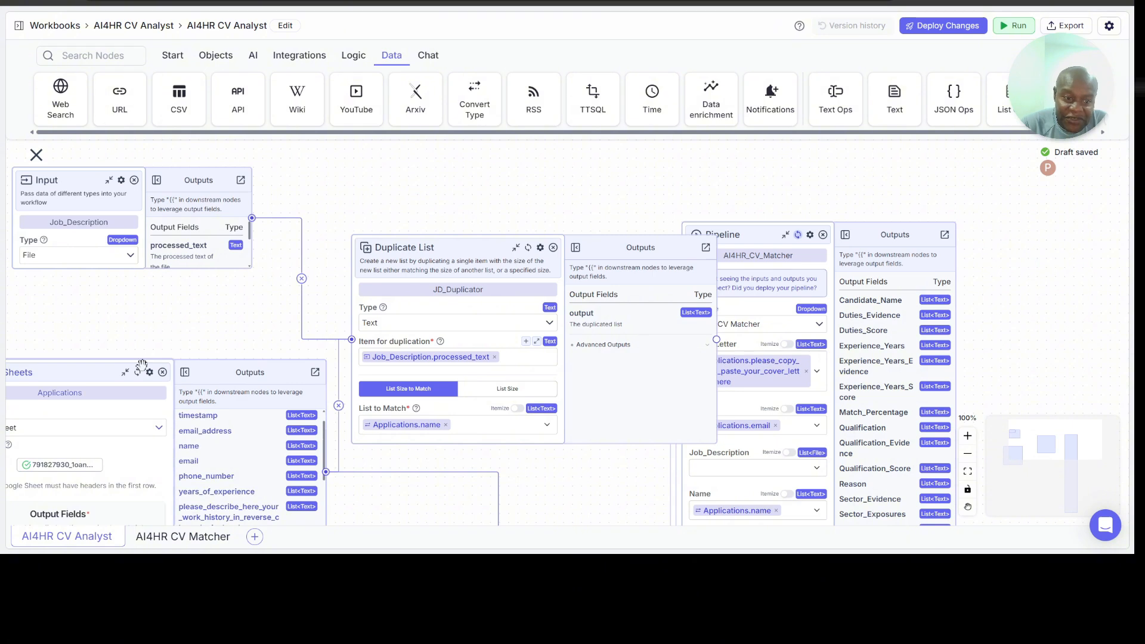
pyautogui.moveTo(63, 370); pyautogui.dragTo(5, 367)
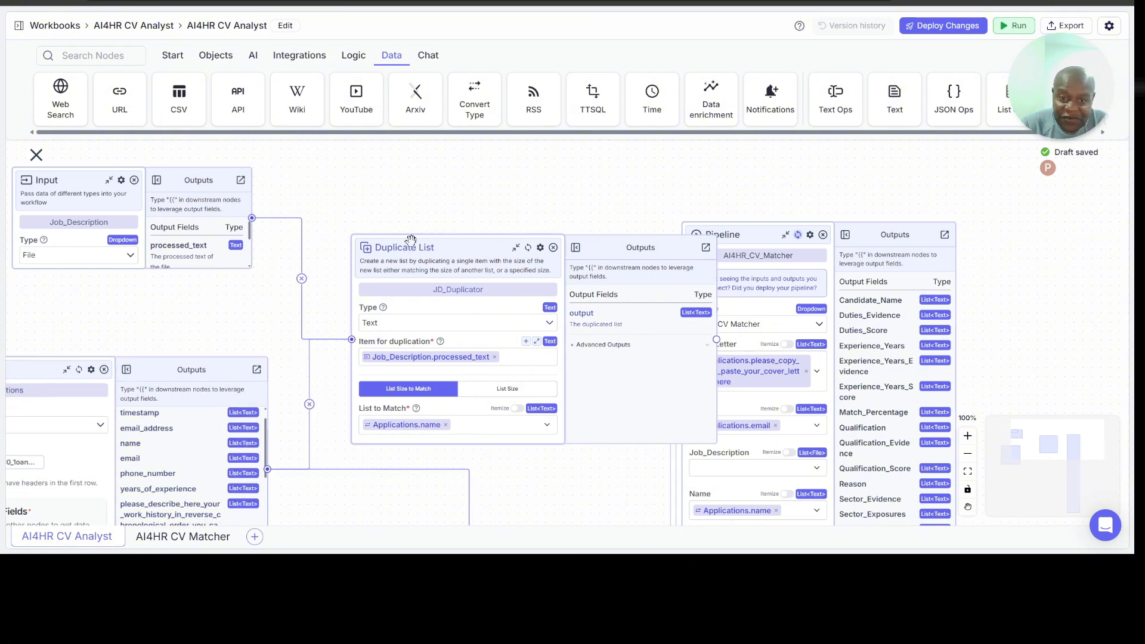
pyautogui.moveTo(417, 241); pyautogui.dragTo(357, 198)
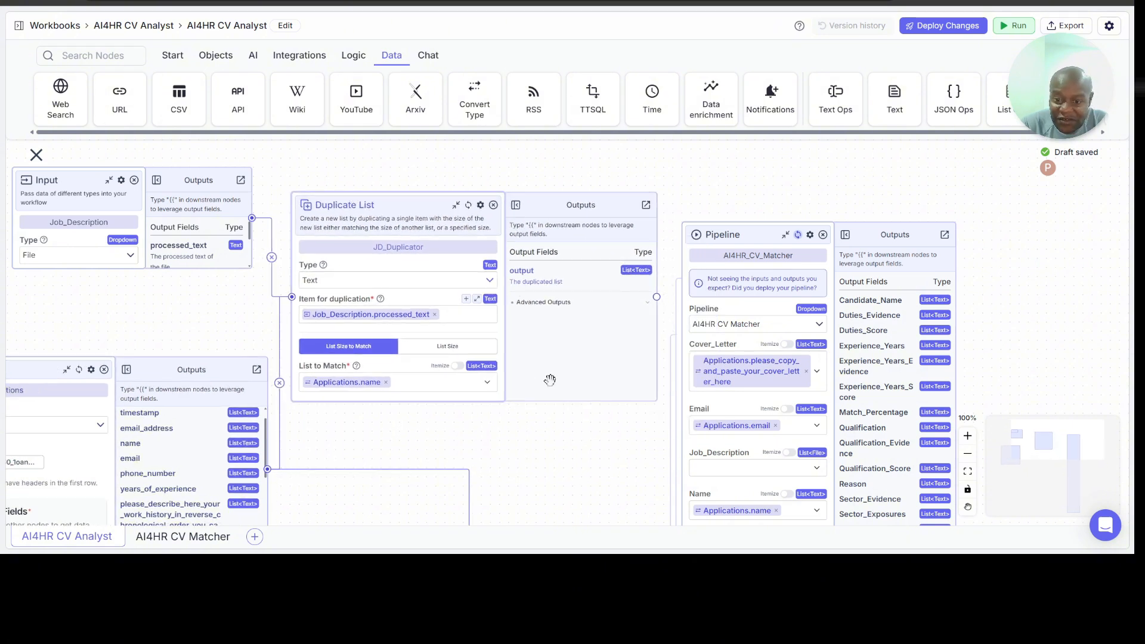
# Step: Try to set the AI4HR_CV_Matcher node's Job_Description input to a variable using {{
pyautogui.click(711, 465)
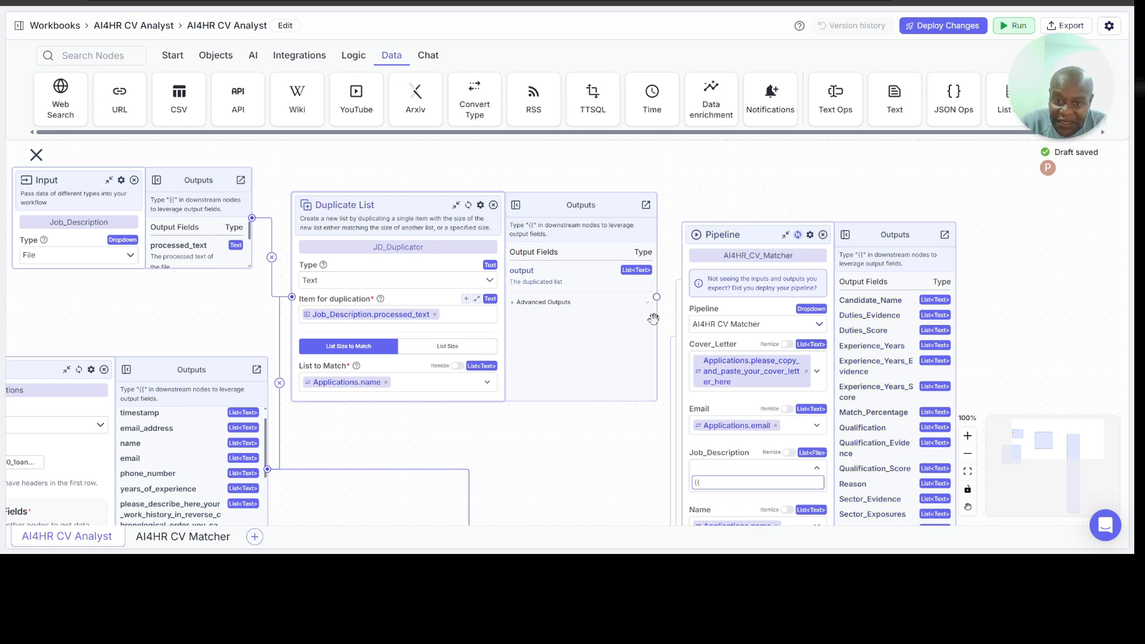
pyautogui.moveTo(657, 297); pyautogui.dragTo(651, 349)
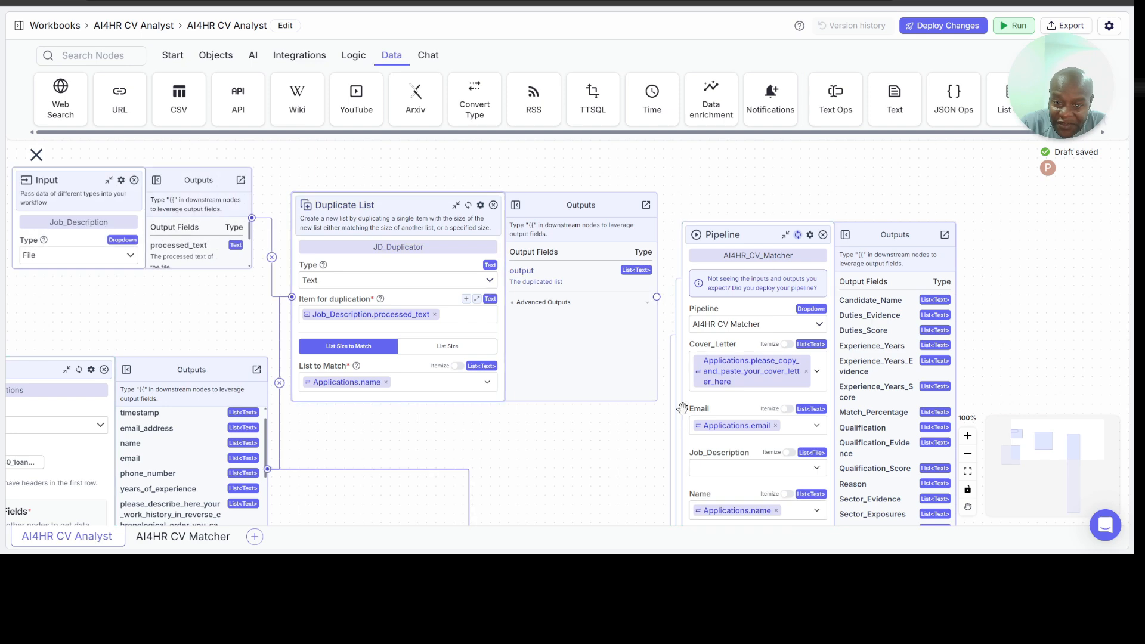
pyautogui.click(749, 467)
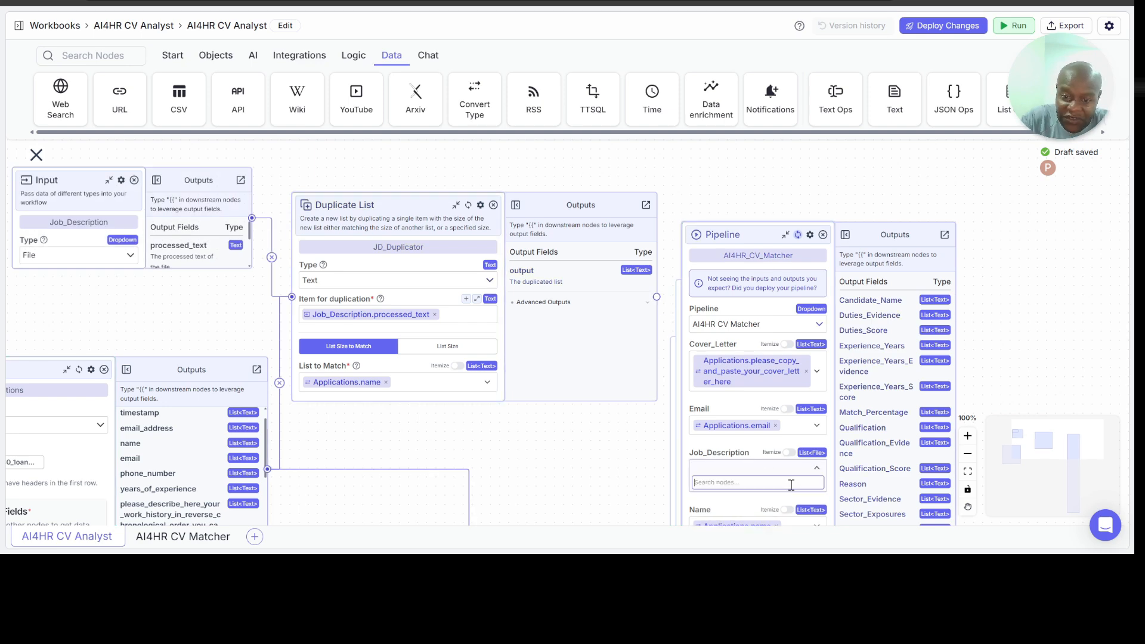
pyautogui.write('{{')
pyautogui.scroll(-2, 787, 485)
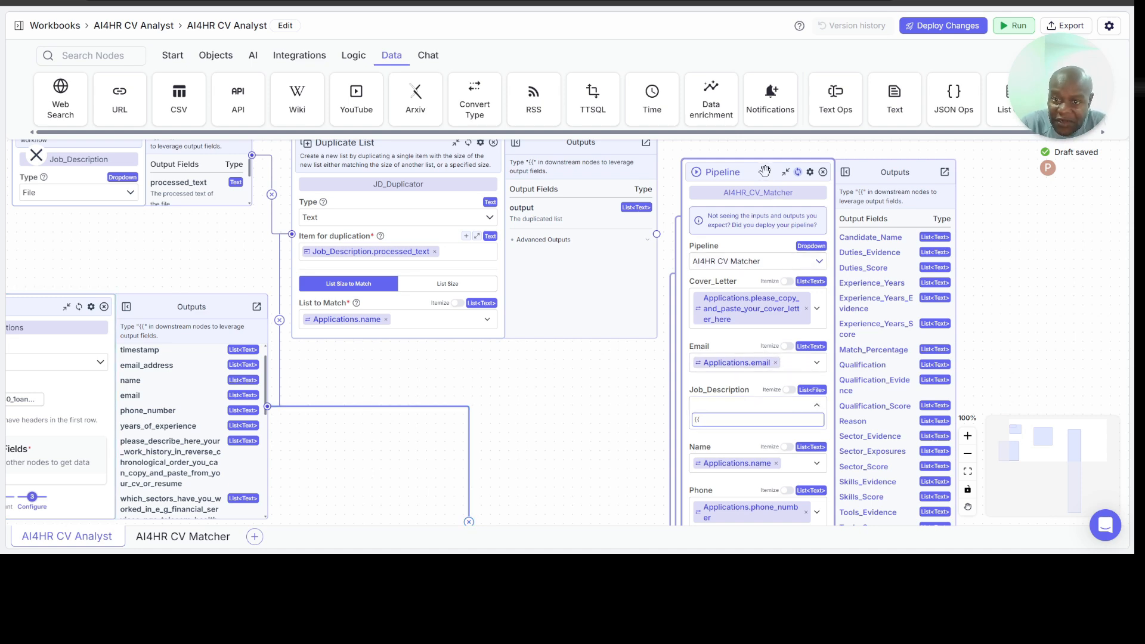
# Step: Move the AI4HR_CV_Matcher node farther from JD_Duplicator and connect JD_Duplicator's output to it
pyautogui.moveTo(765, 171); pyautogui.dragTo(813, 104)
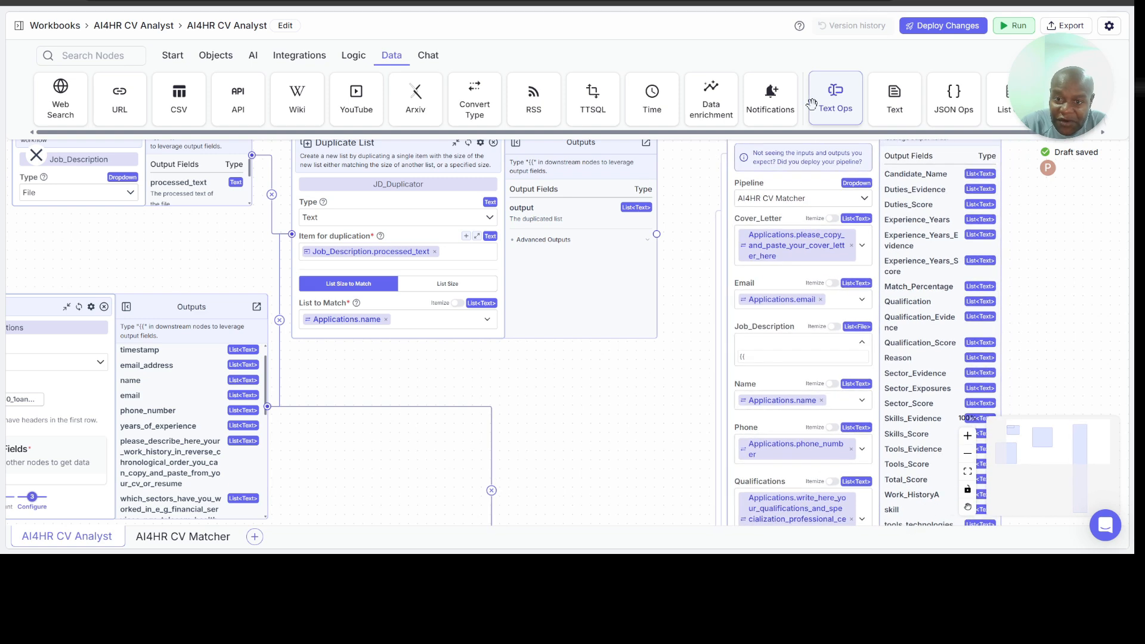
pyautogui.scroll(-3, 660, 320)
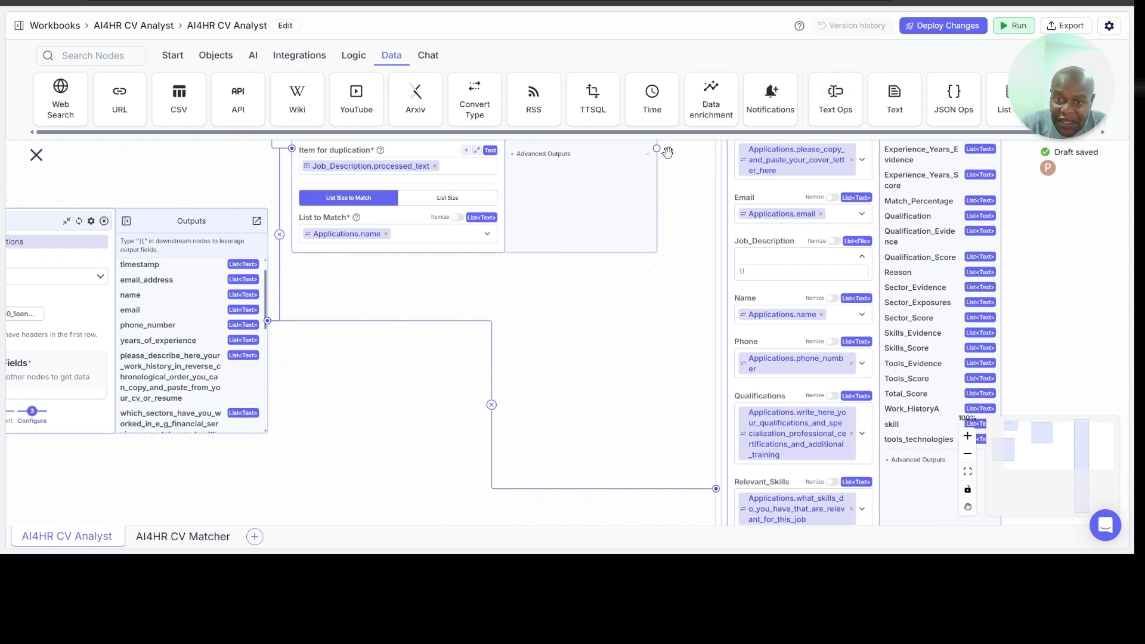
pyautogui.moveTo(657, 149); pyautogui.dragTo(714, 490)
pyautogui.scroll(4, 749, 444)
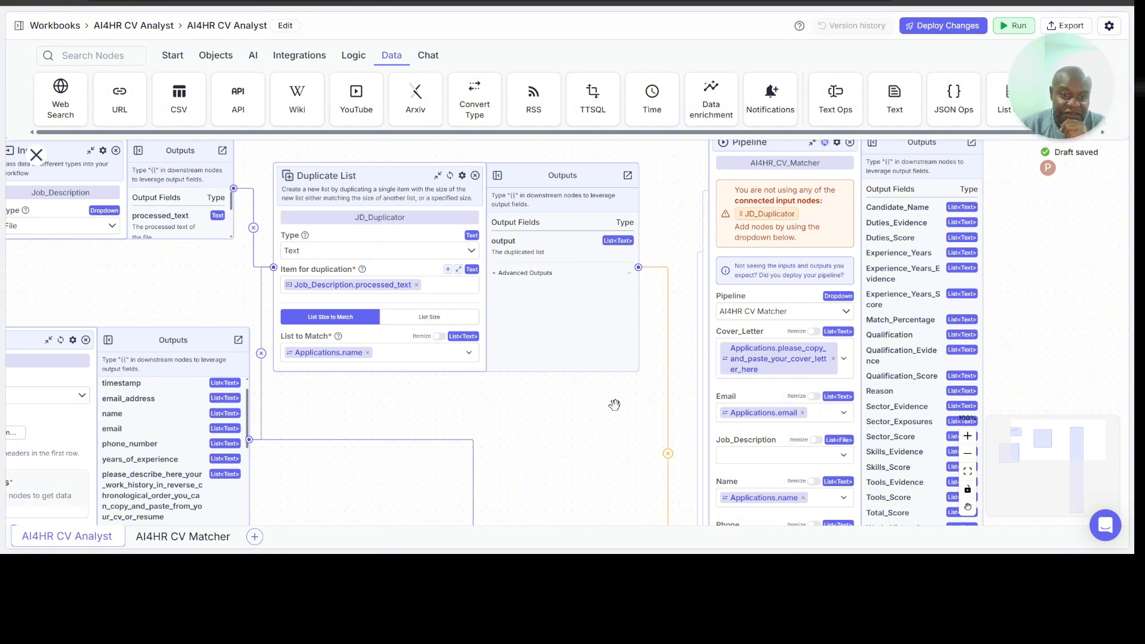
# Step: Reselect Job_Description.processed_text as JD_Duplicator's Item for duplication and retry a {{ variable in AI4HR_CV_Matcher's Job_Description input
pyautogui.click(403, 287)
pyautogui.moveTo(180, 252); pyautogui.dragTo(200, 234)
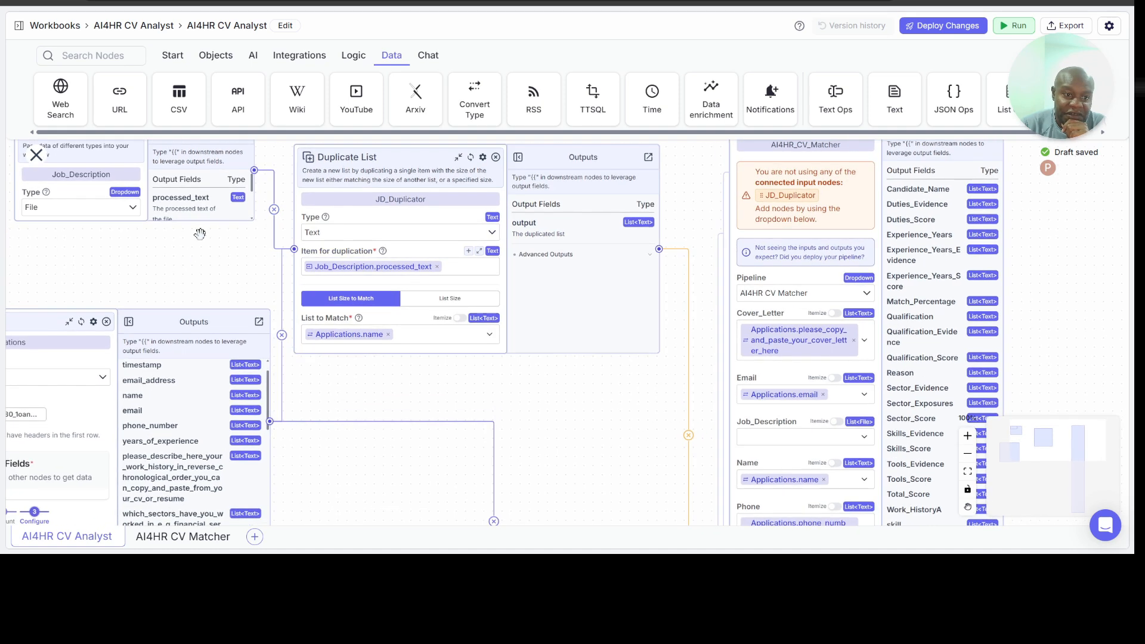
pyautogui.scroll(-1, 201, 210)
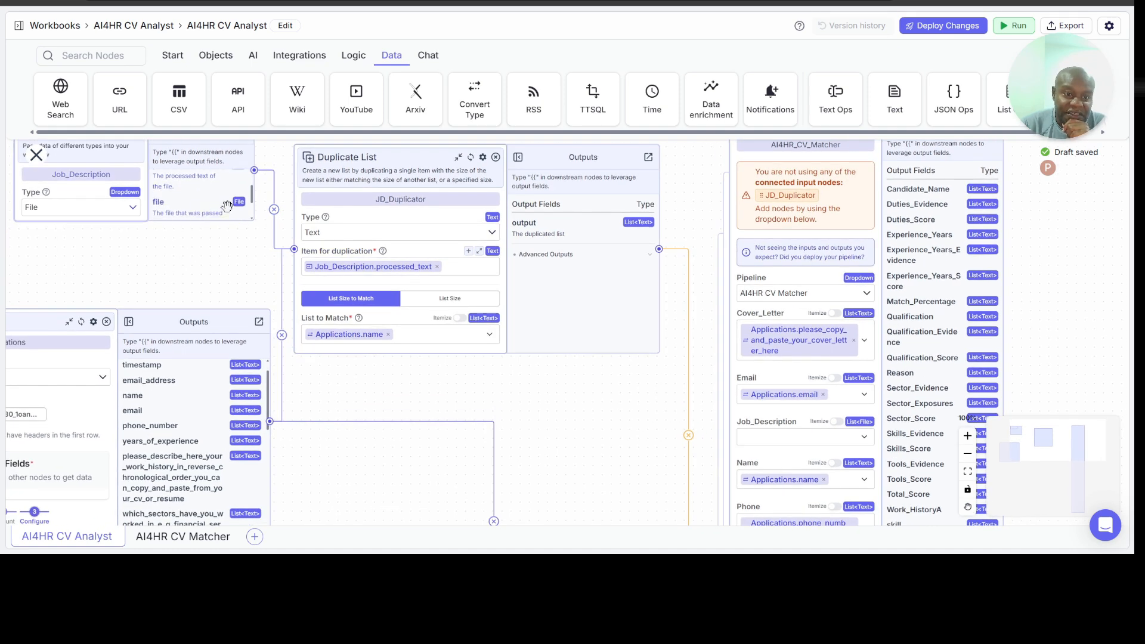
pyautogui.click(370, 266)
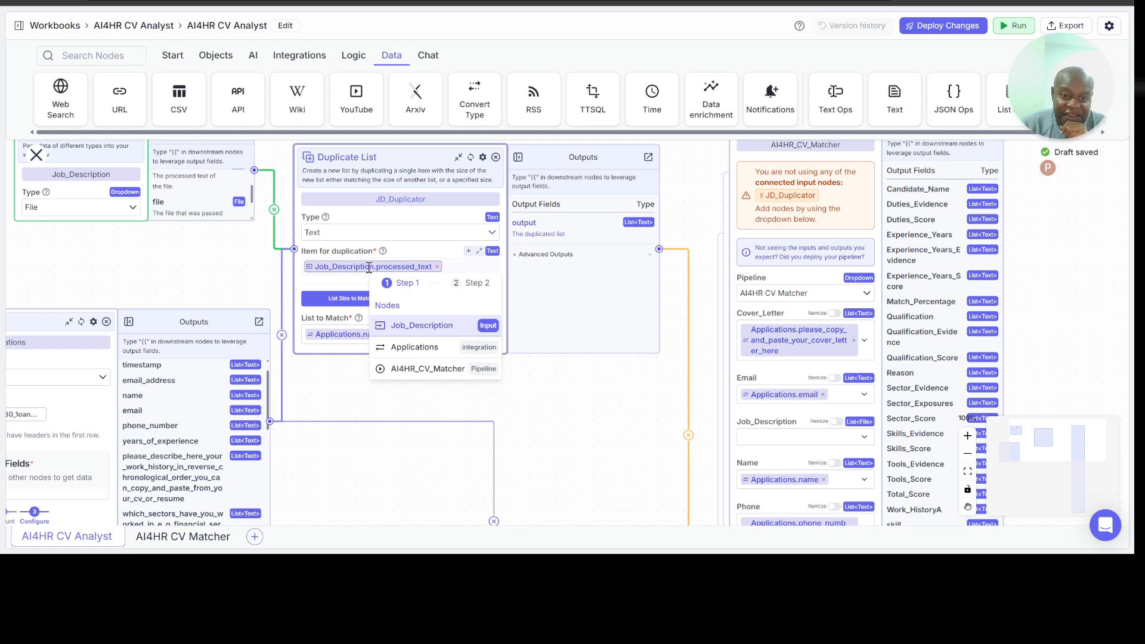
pyautogui.click(438, 328)
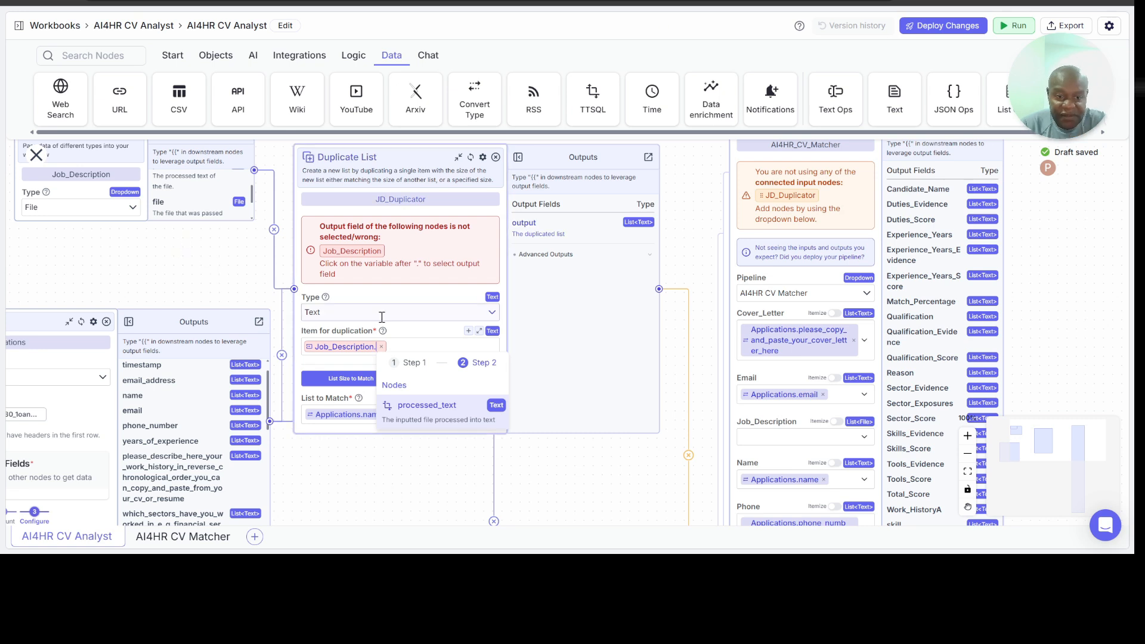
pyautogui.click(427, 405)
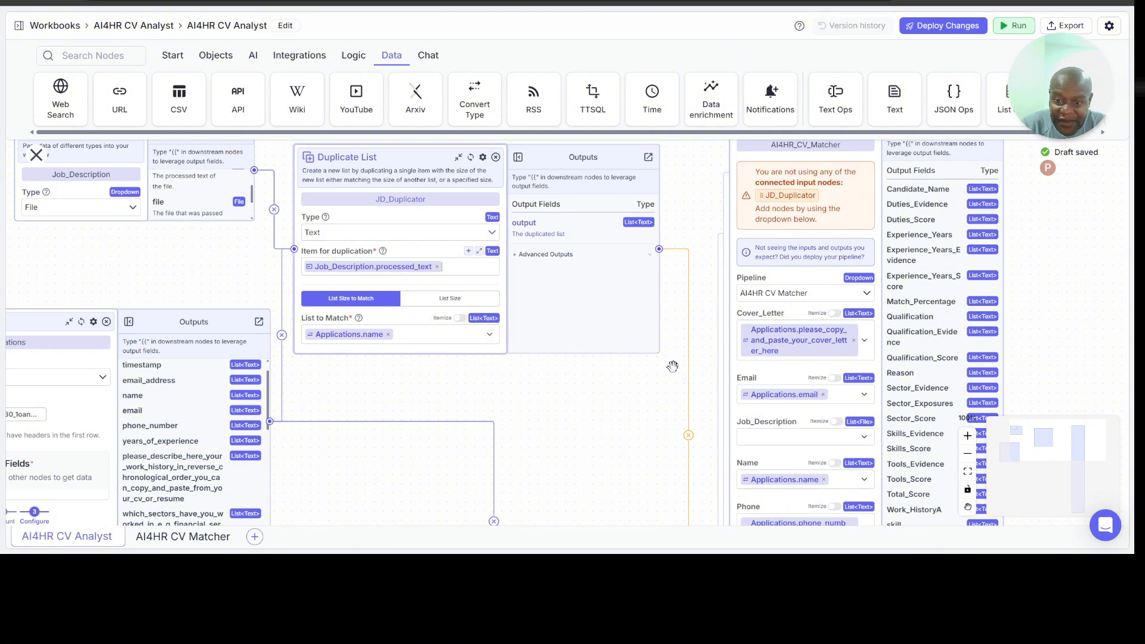
pyautogui.click(768, 440)
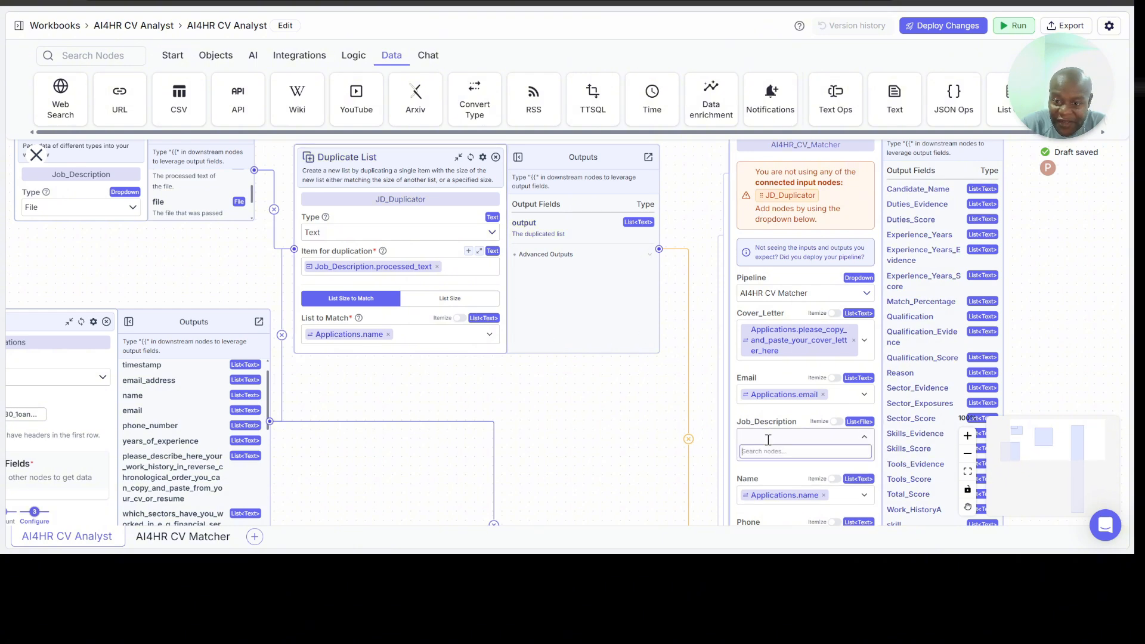
pyautogui.write('{{')
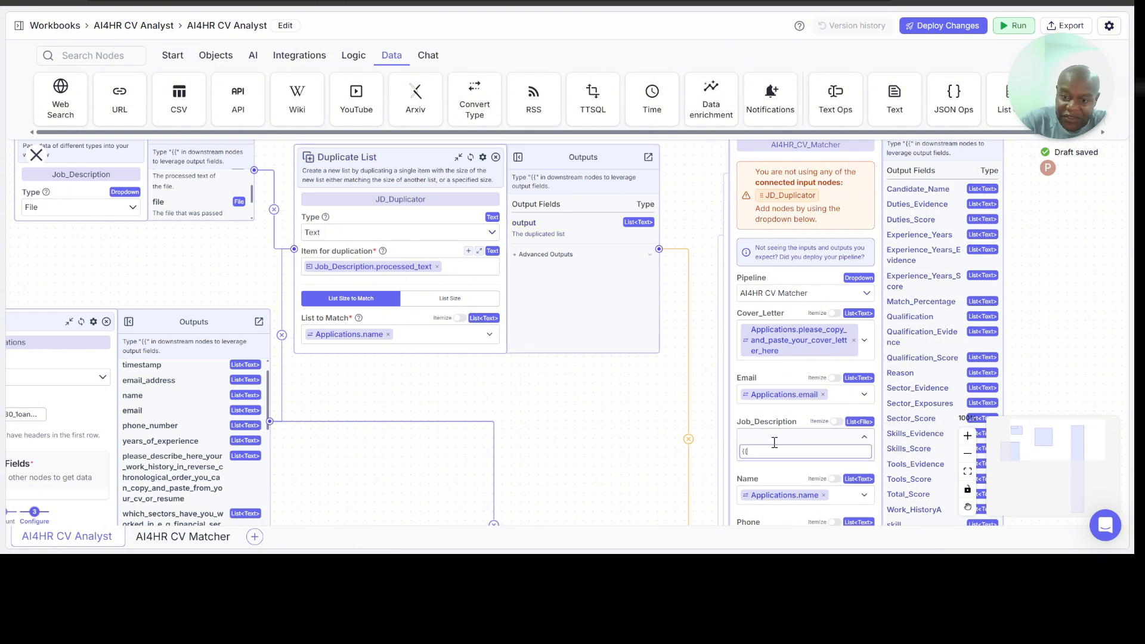
# Step: Change the Job_Description node's Type to Text and set JD_Duplicator's Item for duplication to Job_Description.text
pyautogui.click(134, 211)
pyautogui.click(113, 229)
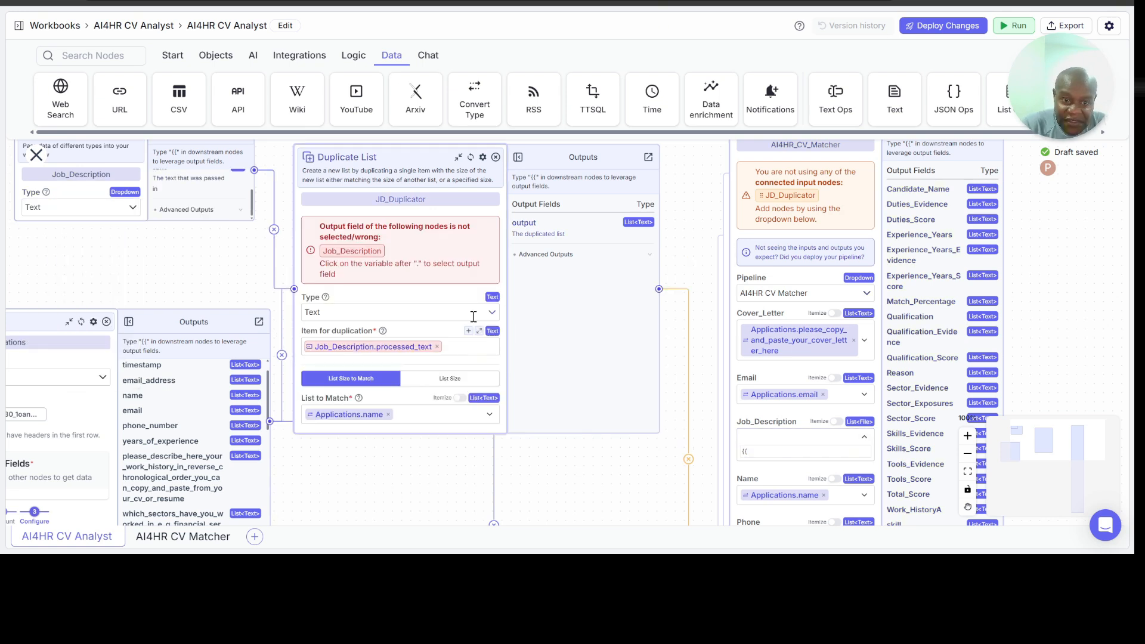
pyautogui.click(403, 348)
pyautogui.click(442, 391)
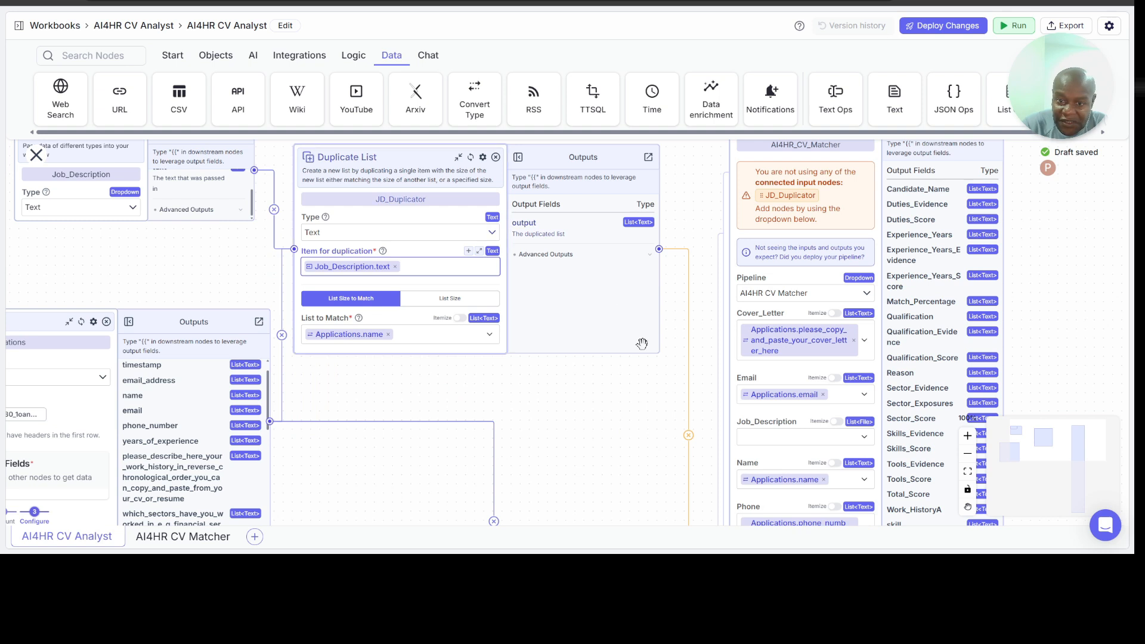
pyautogui.click(761, 439)
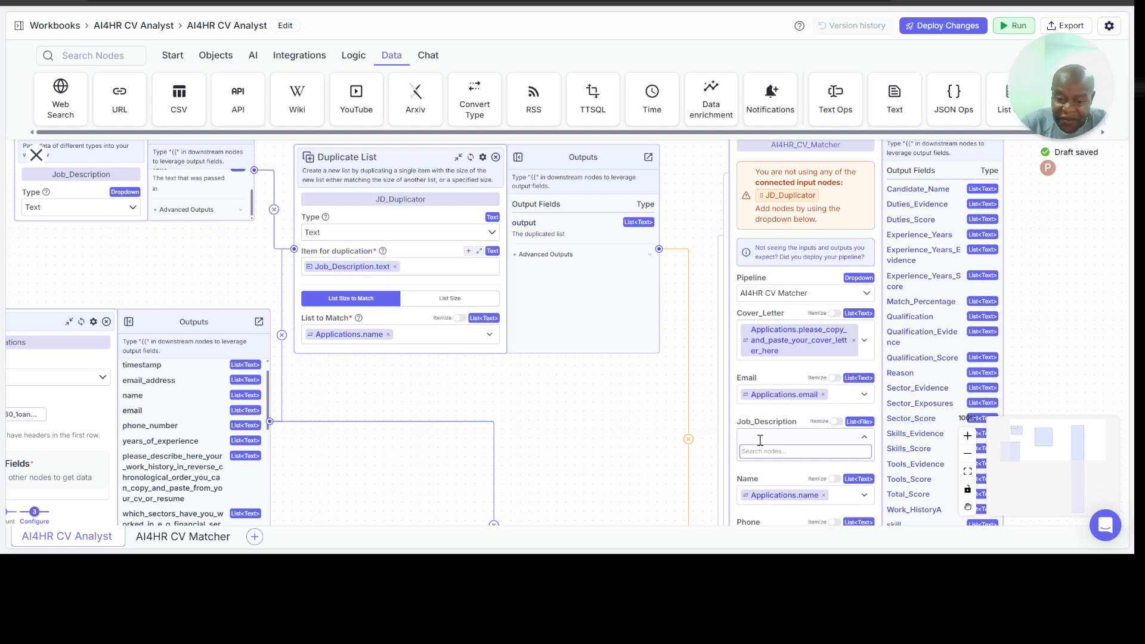
# Step: Clear JD_Duplicator's Item for duplication and set the node's Type to File
pyautogui.click(395, 267)
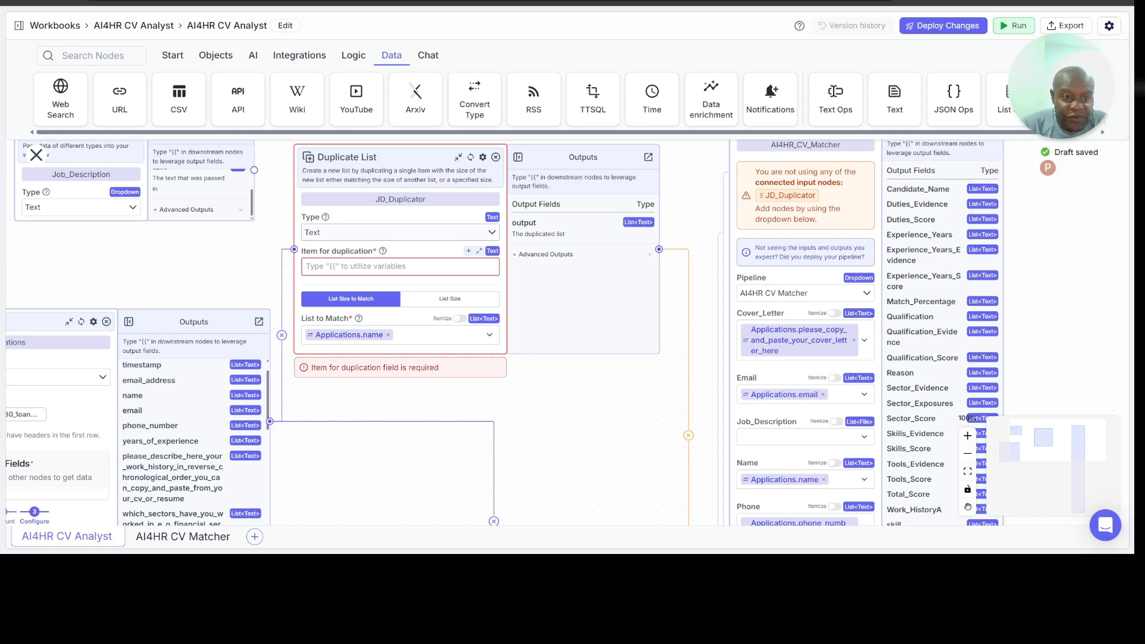
pyautogui.click(493, 232)
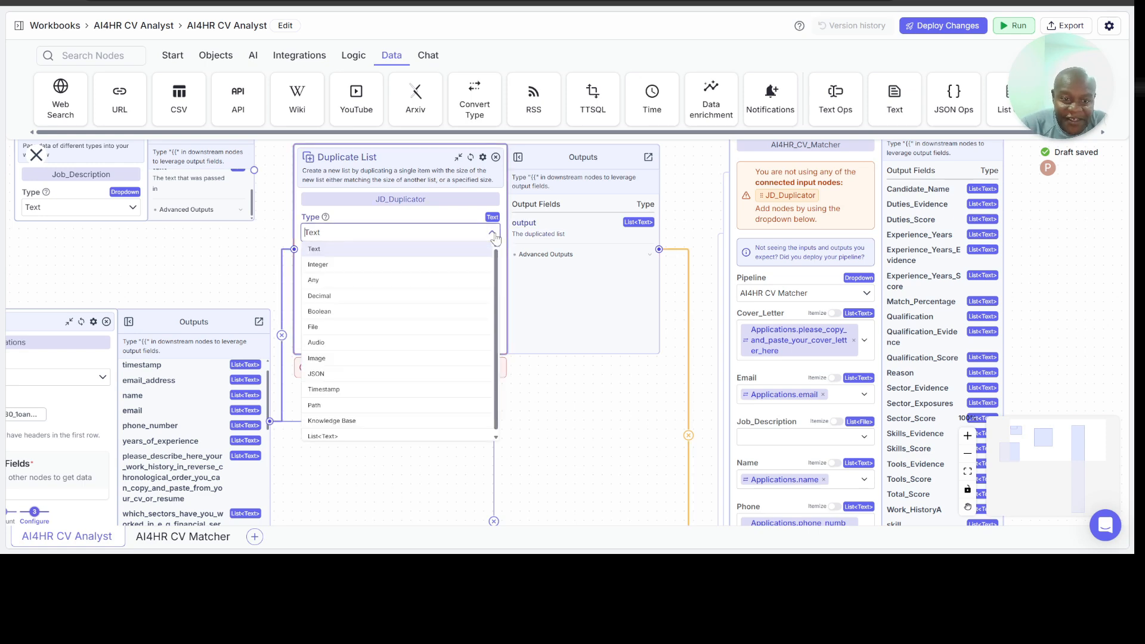
pyautogui.click(391, 333)
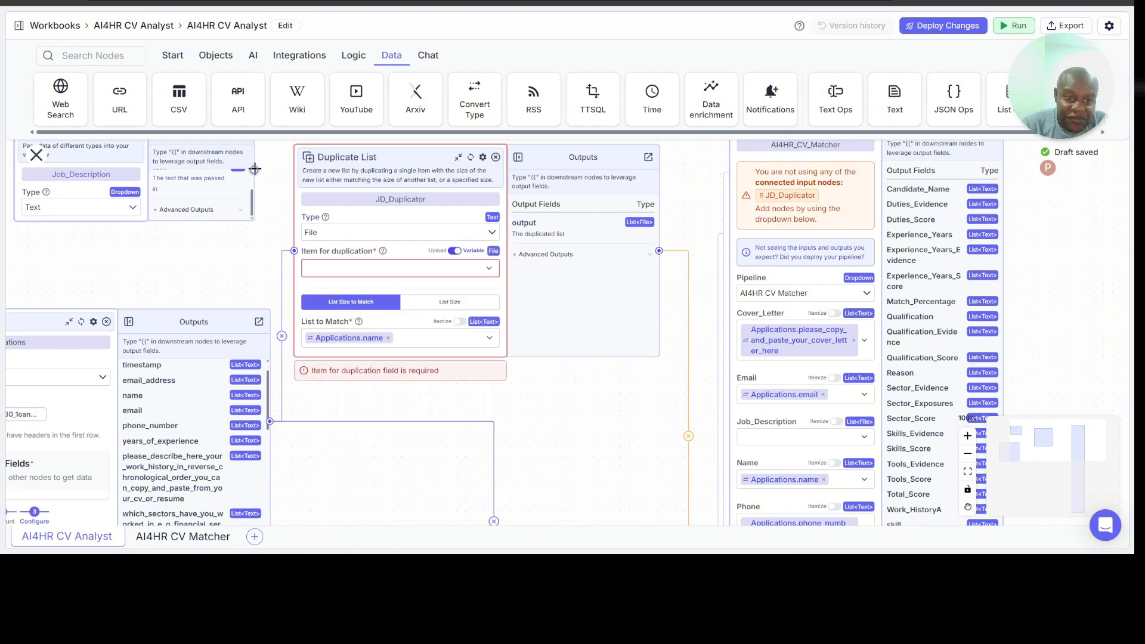
# Step: Try to supply JD_Duplicator's item from a connected Job_Description node, check the Upload mode, remove the connection and search for Job_description
pyautogui.moveTo(255, 168); pyautogui.dragTo(293, 251)
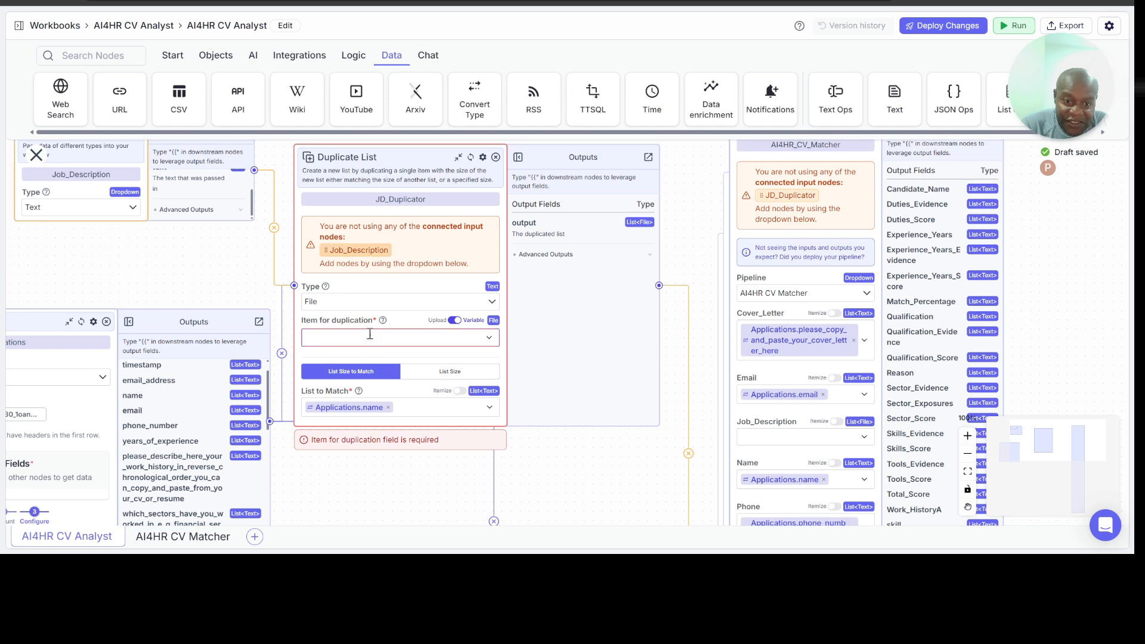
pyautogui.click(455, 338)
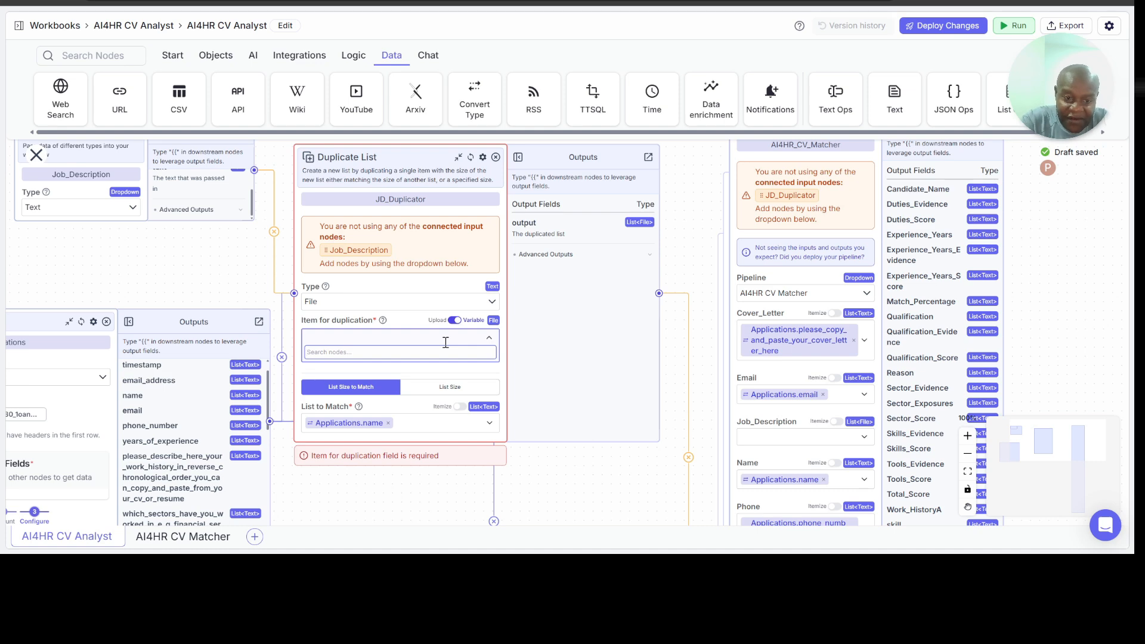
pyautogui.click(455, 320)
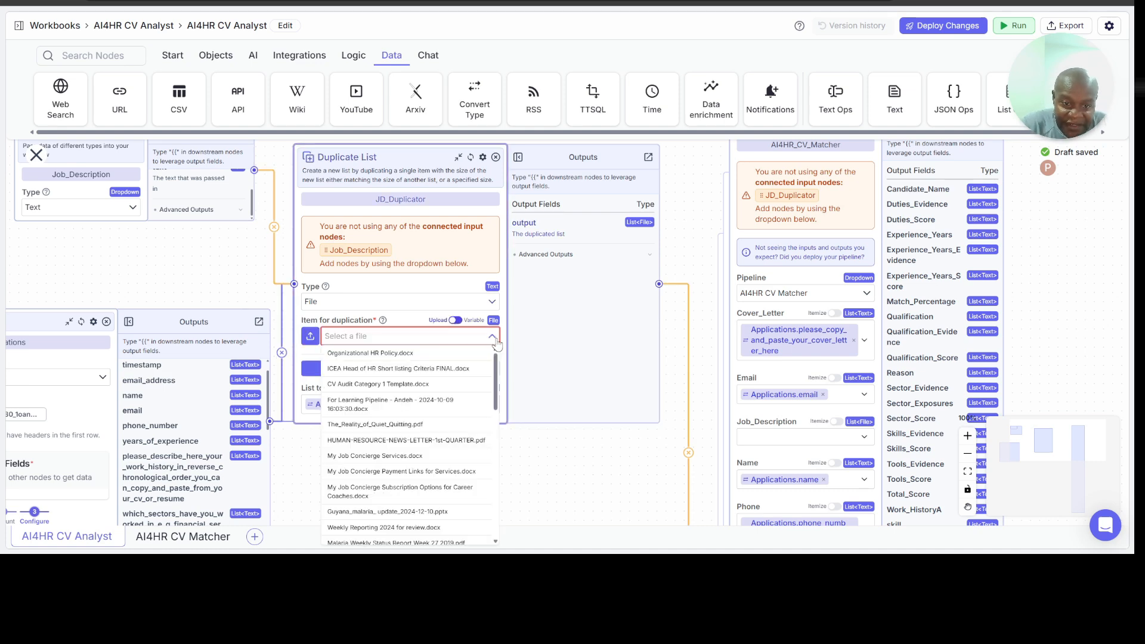
pyautogui.click(457, 321)
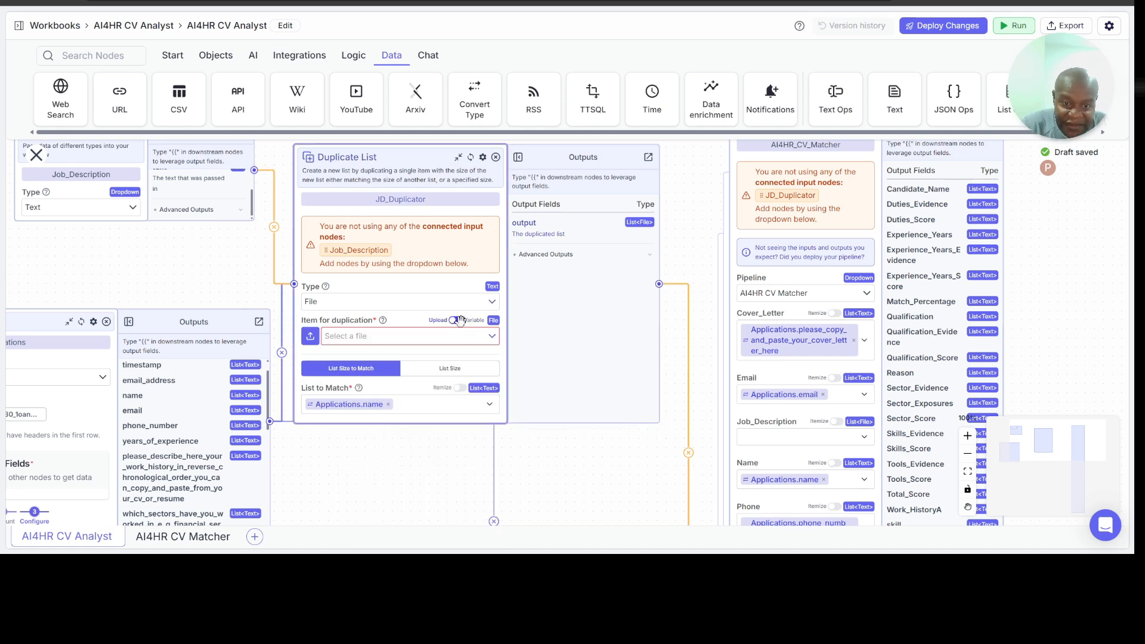
pyautogui.click(274, 229)
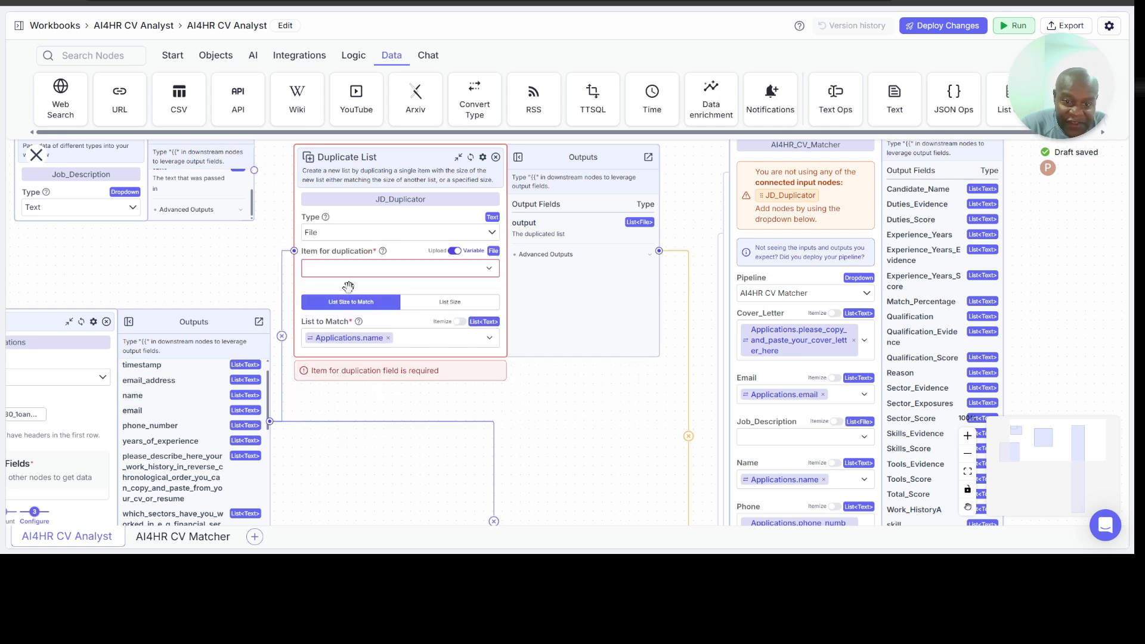
pyautogui.click(416, 267)
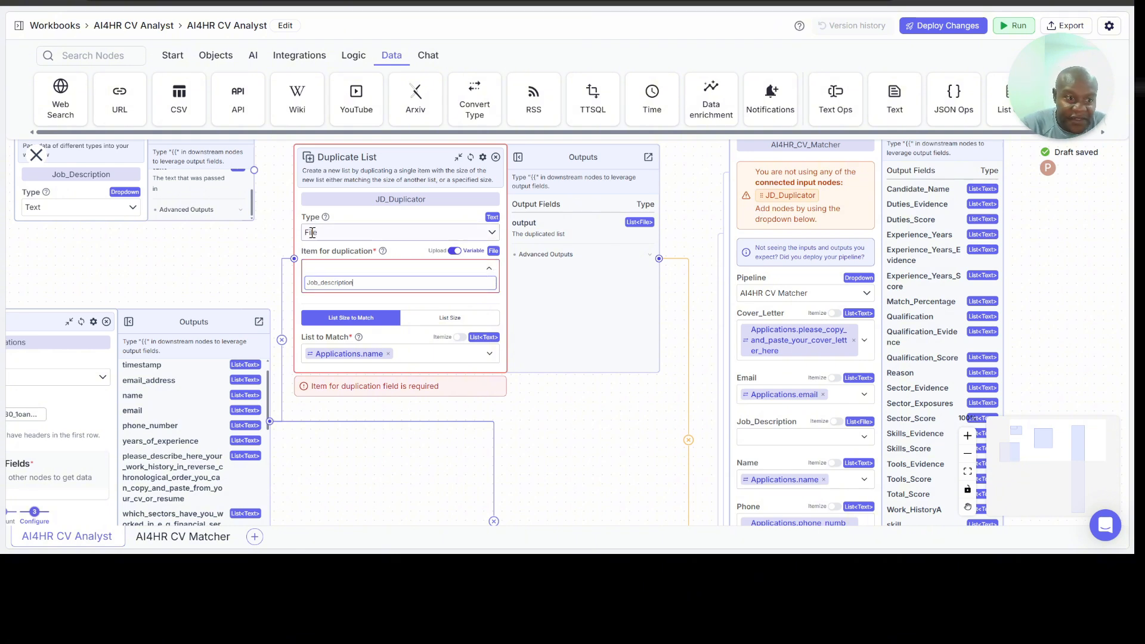
# Step: Set the Job_Description node's Type to File and JD_Duplicator's Item for duplication to Job_Description.file
pyautogui.click(133, 209)
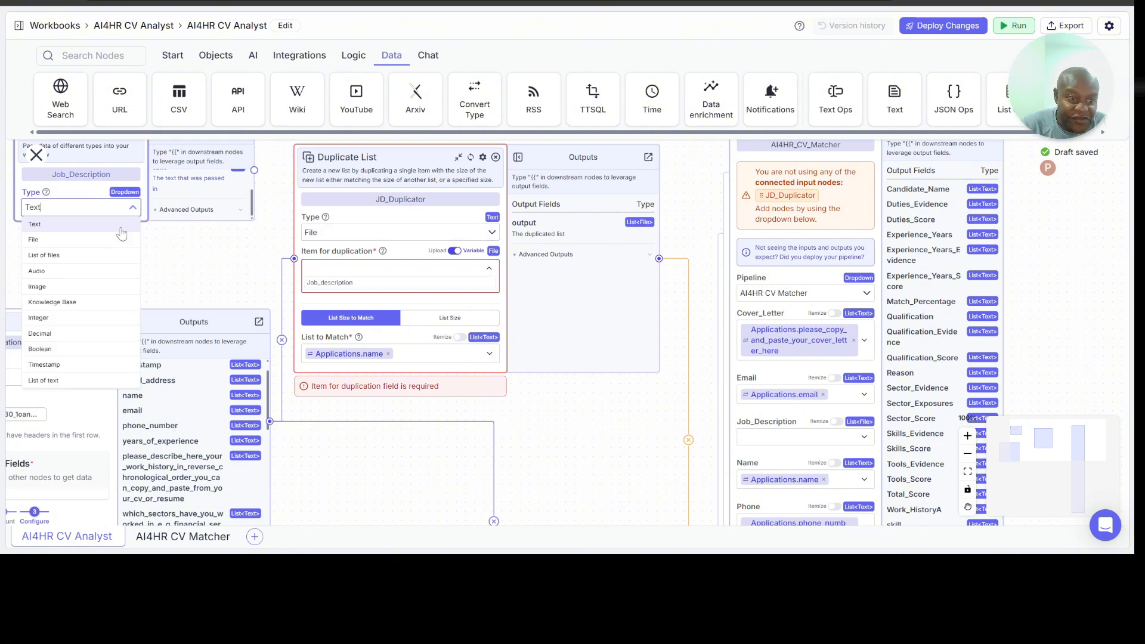
pyautogui.click(88, 240)
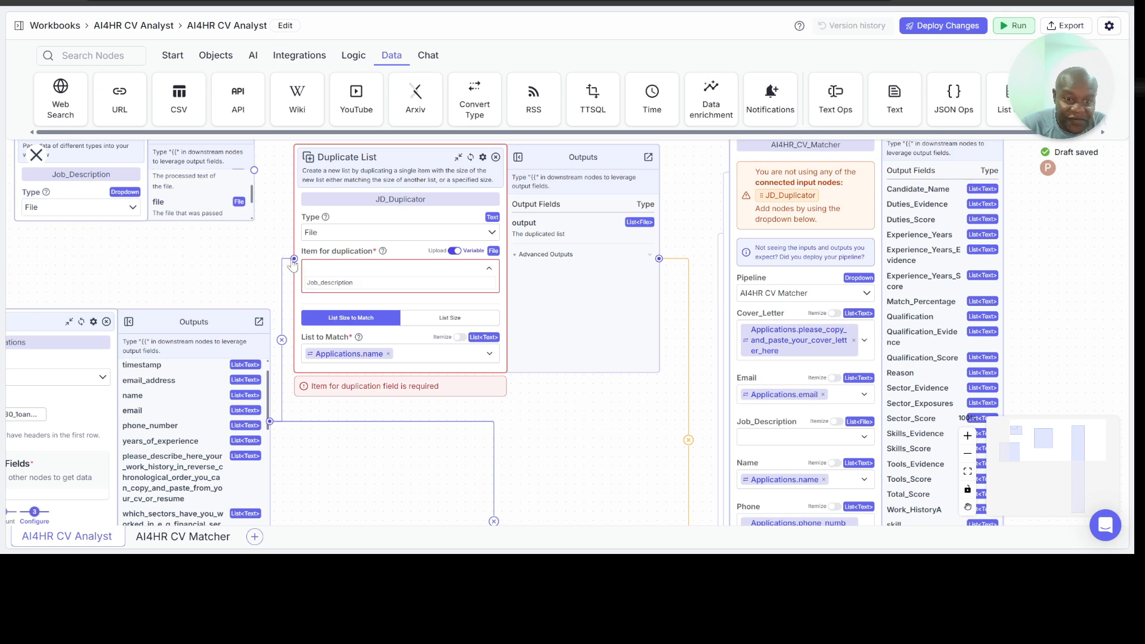
pyautogui.click(359, 280)
pyautogui.hotkey('ctrl', 'a')
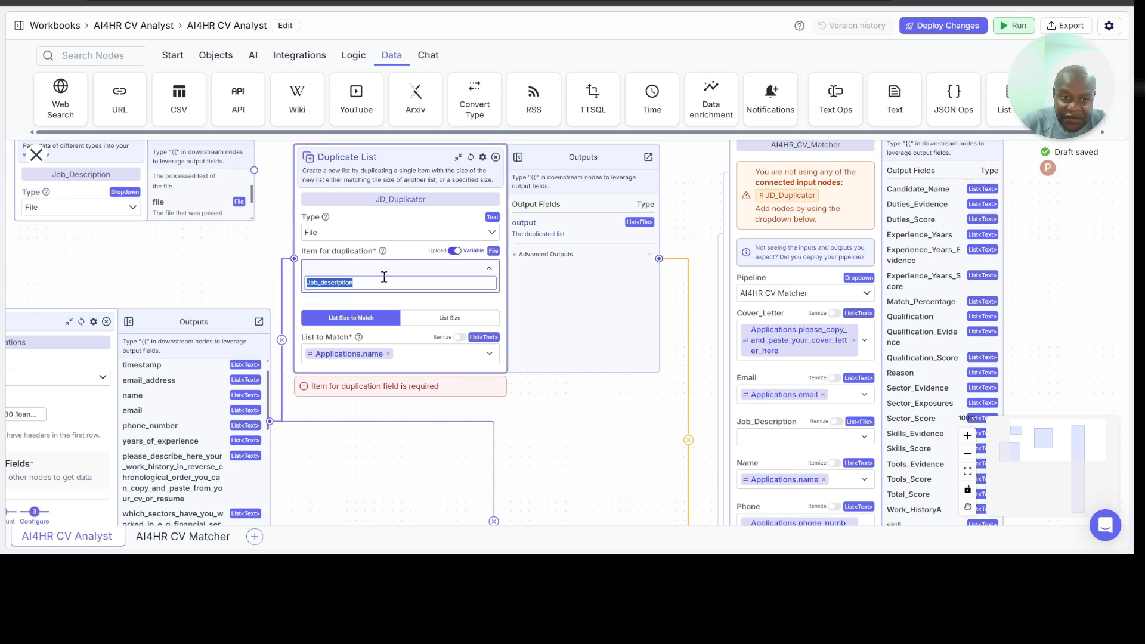
pyautogui.write('J')
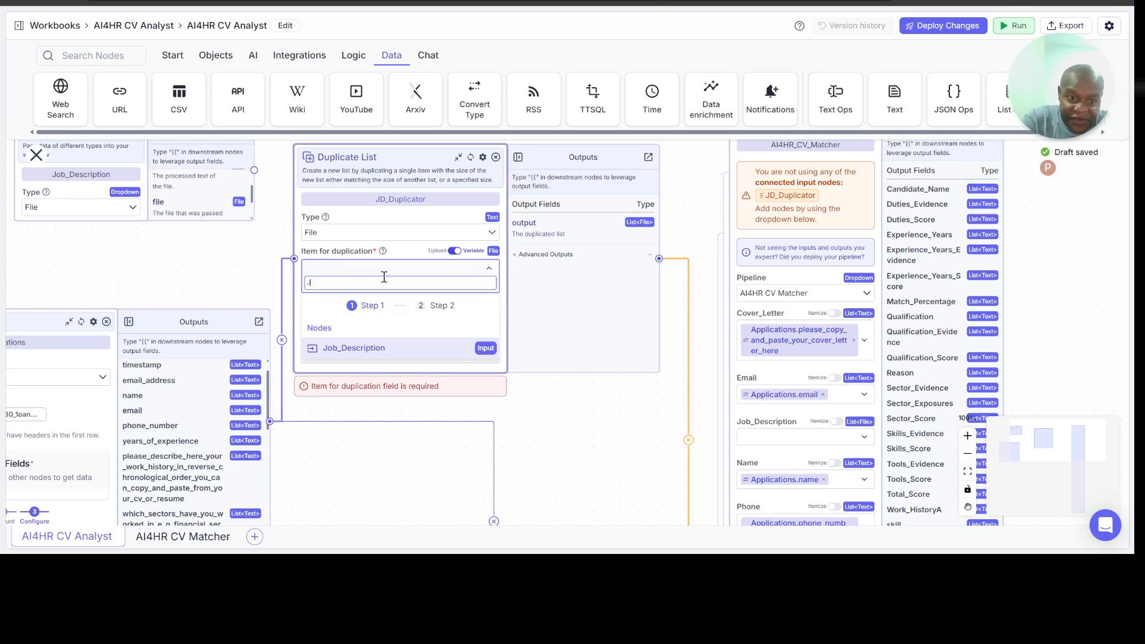
pyautogui.click(390, 349)
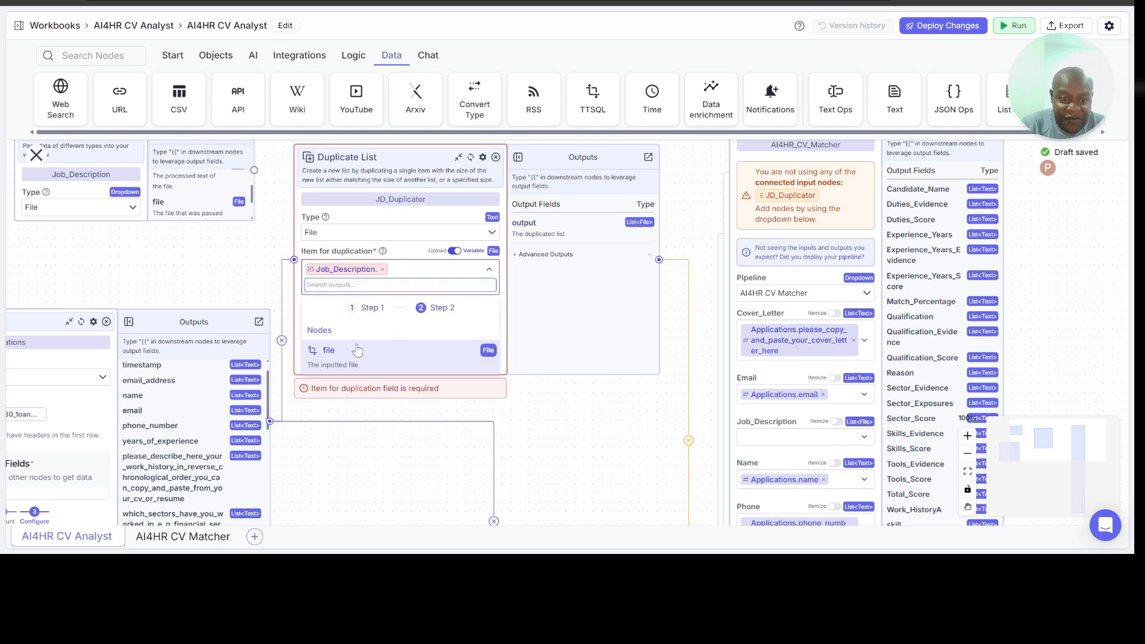
pyautogui.click(357, 350)
# Step: Set the AI4HR_CV_Matcher node's Job_Description input to JD_Duplicator.output
pyautogui.scroll(-1, 593, 427)
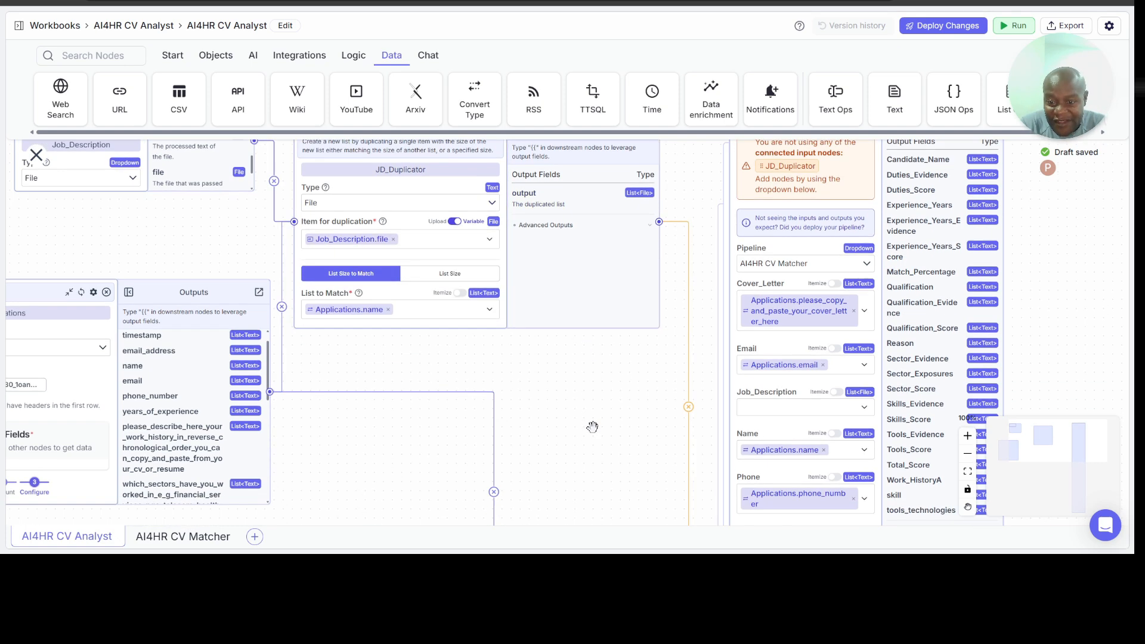
pyautogui.scroll(-2, 592, 427)
pyautogui.click(769, 352)
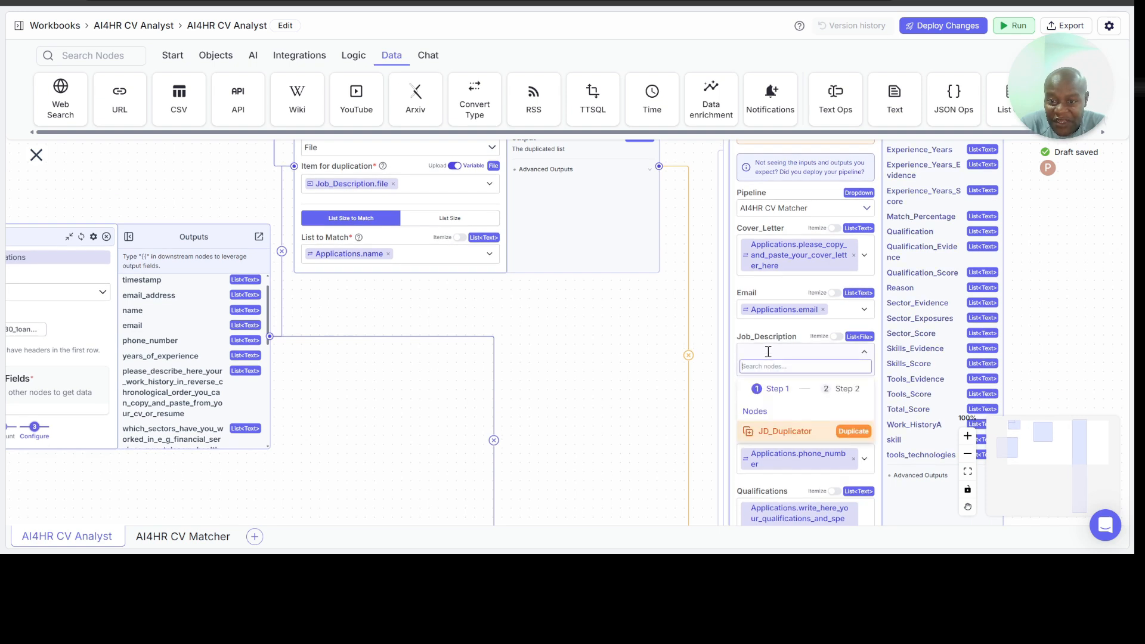
pyautogui.click(771, 431)
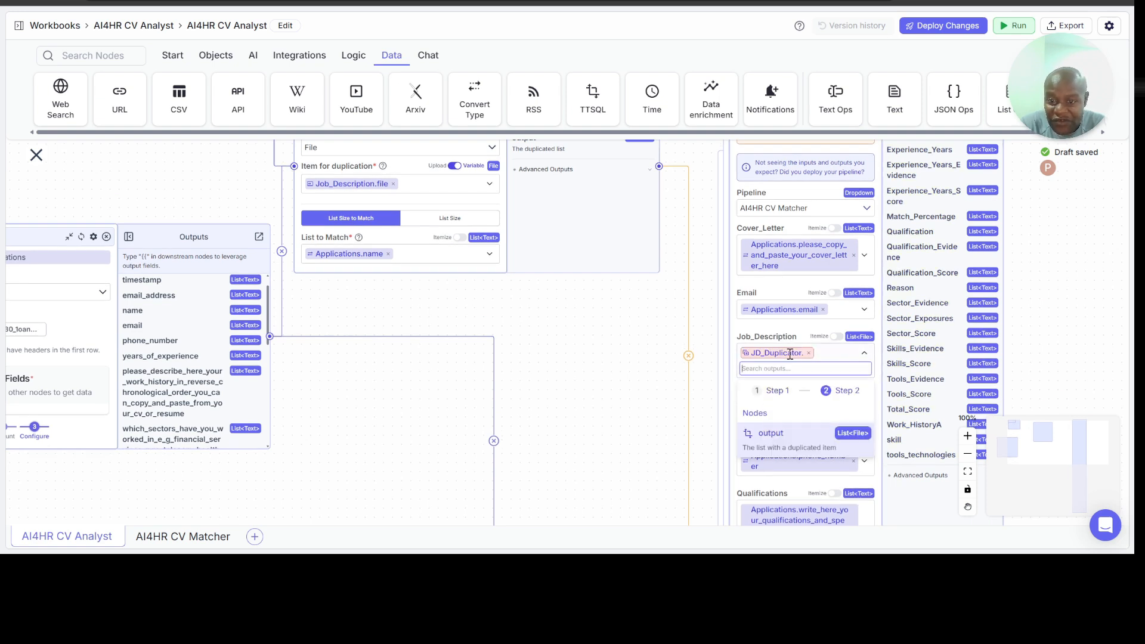
pyautogui.click(782, 434)
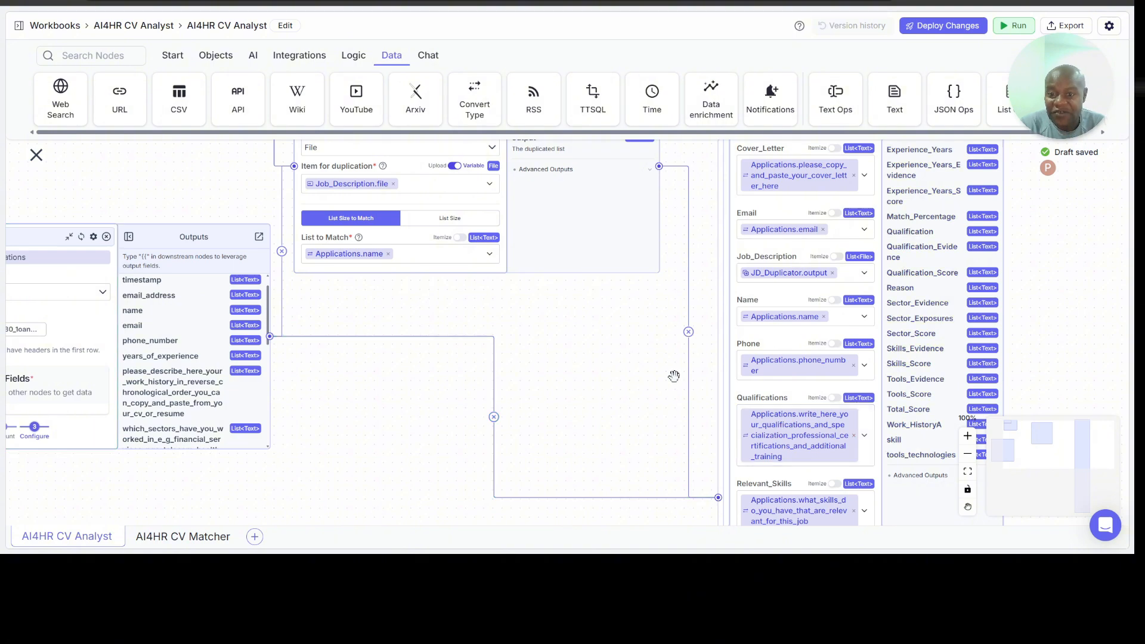
# Step: Move the Applications Google Sheets node lower on the canvas, farther from the Job_Description and JD_Duplicator nodes
pyautogui.scroll(4, 616, 371)
pyautogui.scroll(3, 617, 369)
pyautogui.scroll(-2, 617, 369)
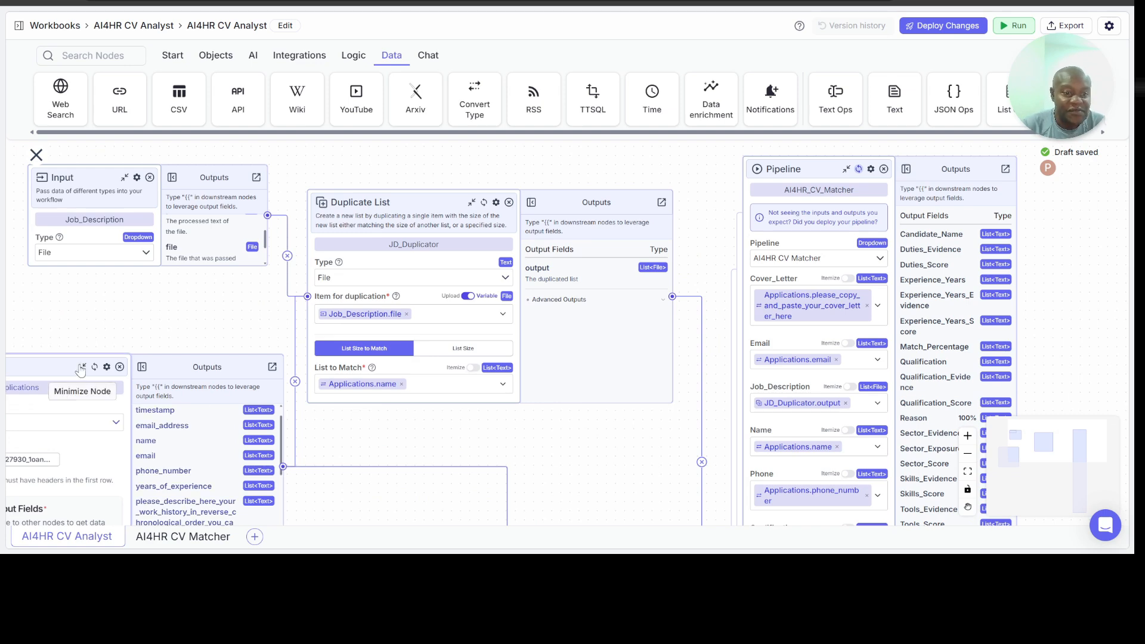
pyautogui.moveTo(81, 370); pyautogui.dragTo(131, 429)
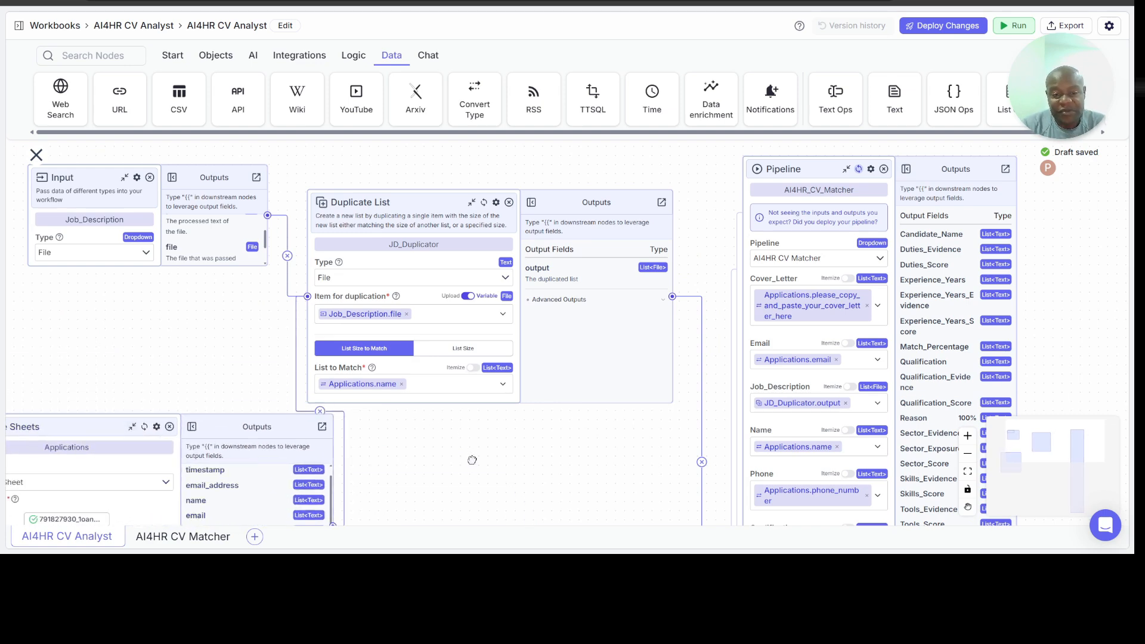
# Step: Add a Google Sheets integration node in the empty canvas area beyond the AI4HR_CV_Matcher node's outputs
pyautogui.moveTo(472, 460); pyautogui.dragTo(166, 376)
pyautogui.moveTo(904, 319); pyautogui.dragTo(825, 320)
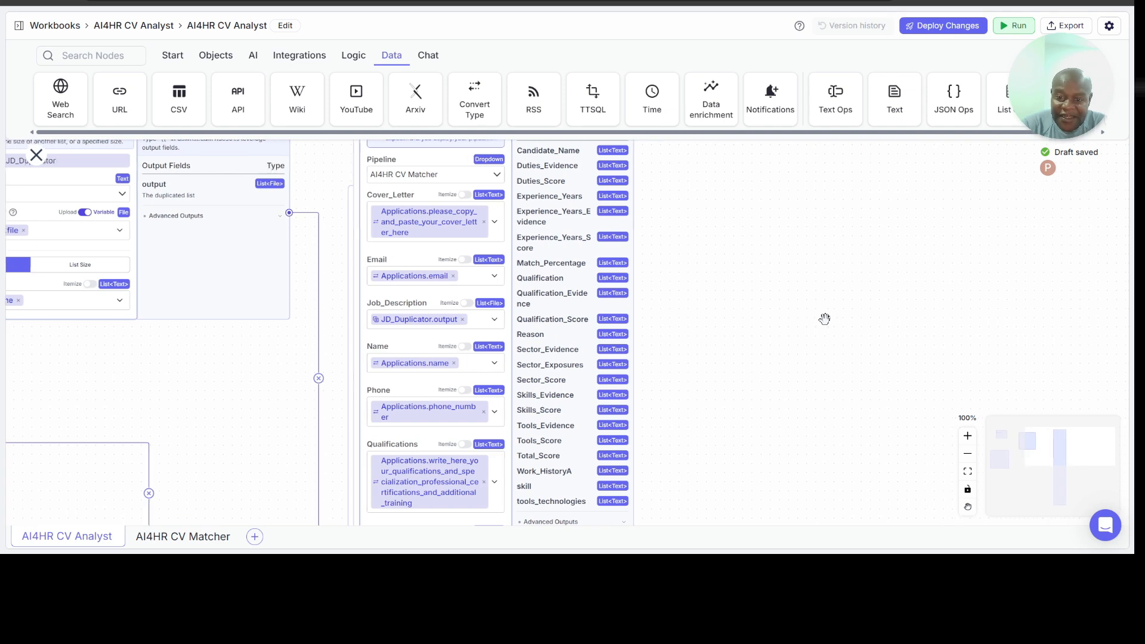
pyautogui.hscroll(3, 825, 319)
pyautogui.scroll(-2, 825, 319)
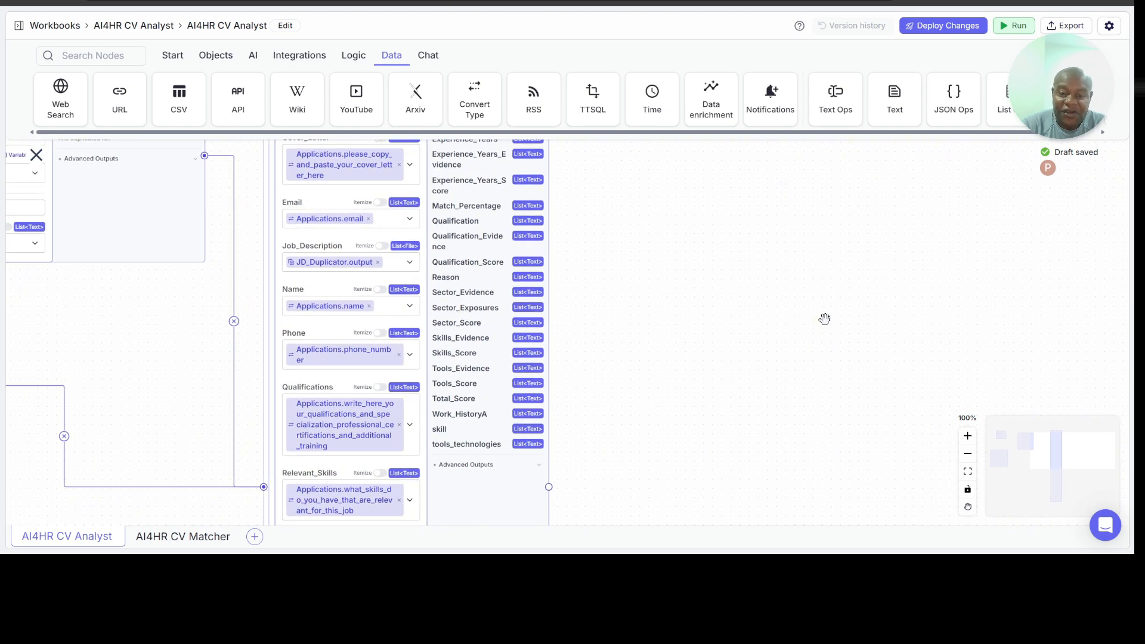
pyautogui.hscroll(2, 824, 319)
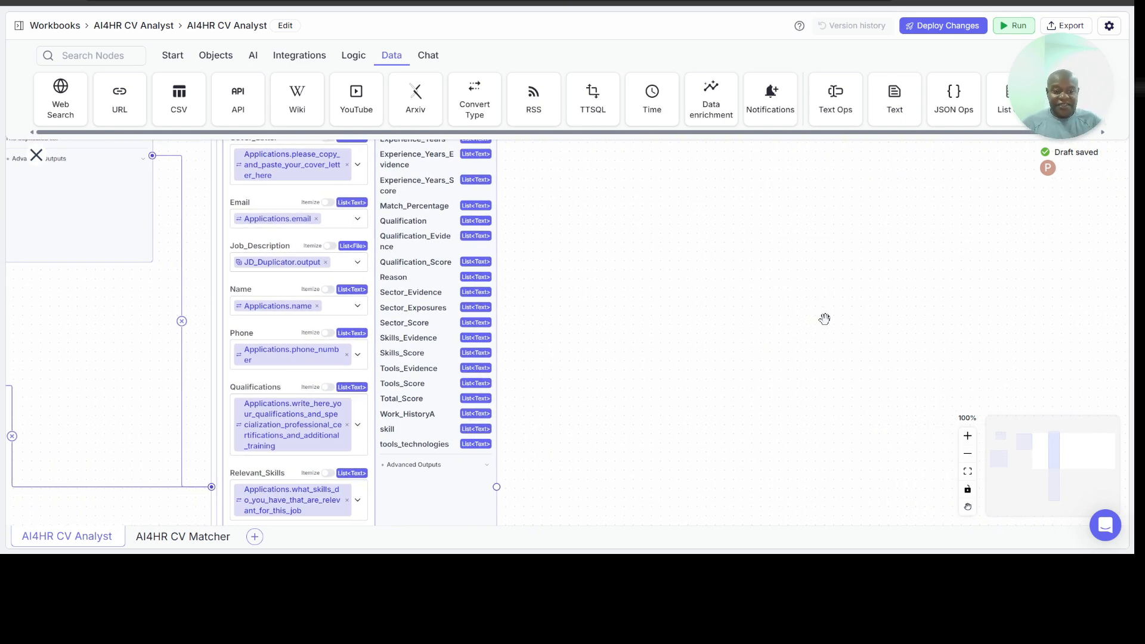
pyautogui.hscroll(-5, 626, 347)
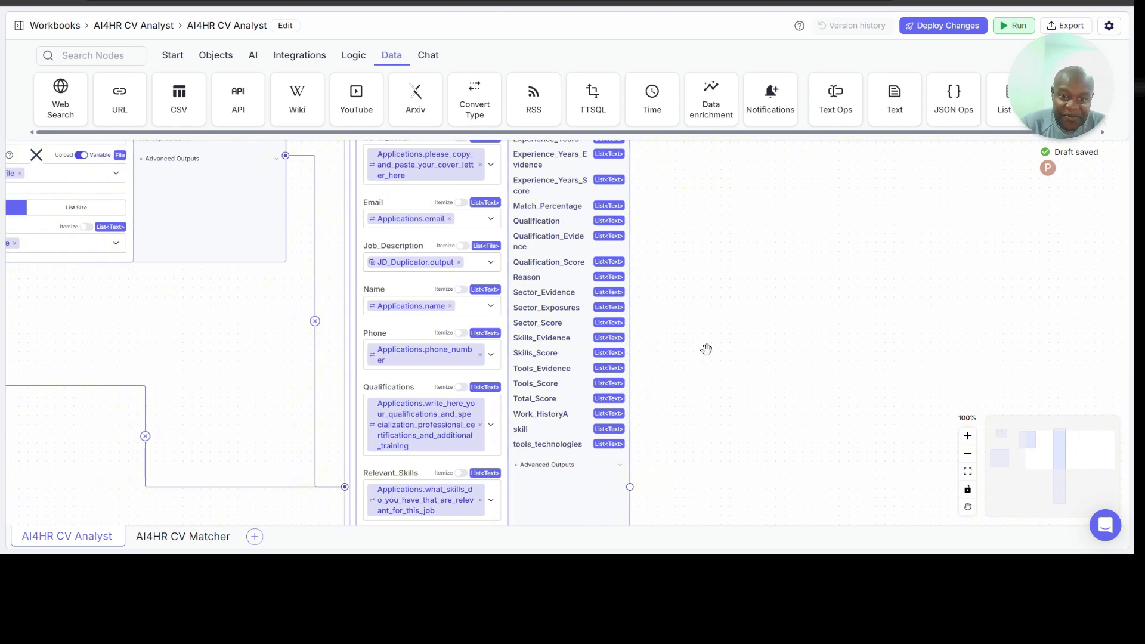
pyautogui.hscroll(5, 706, 350)
pyautogui.scroll(-3, 706, 350)
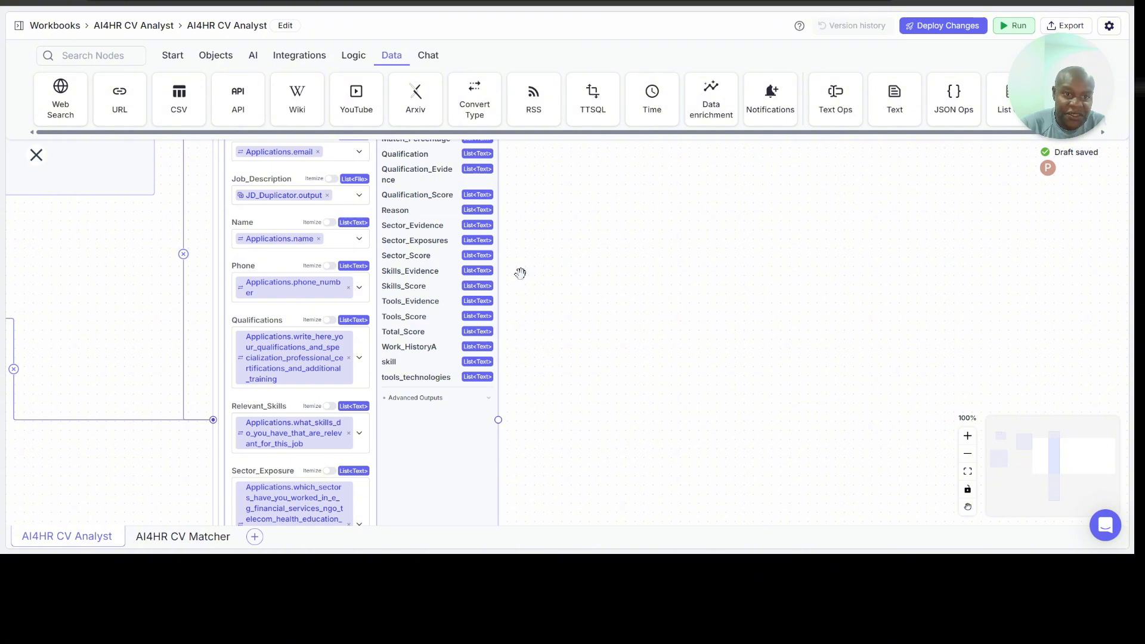
pyautogui.click(287, 60)
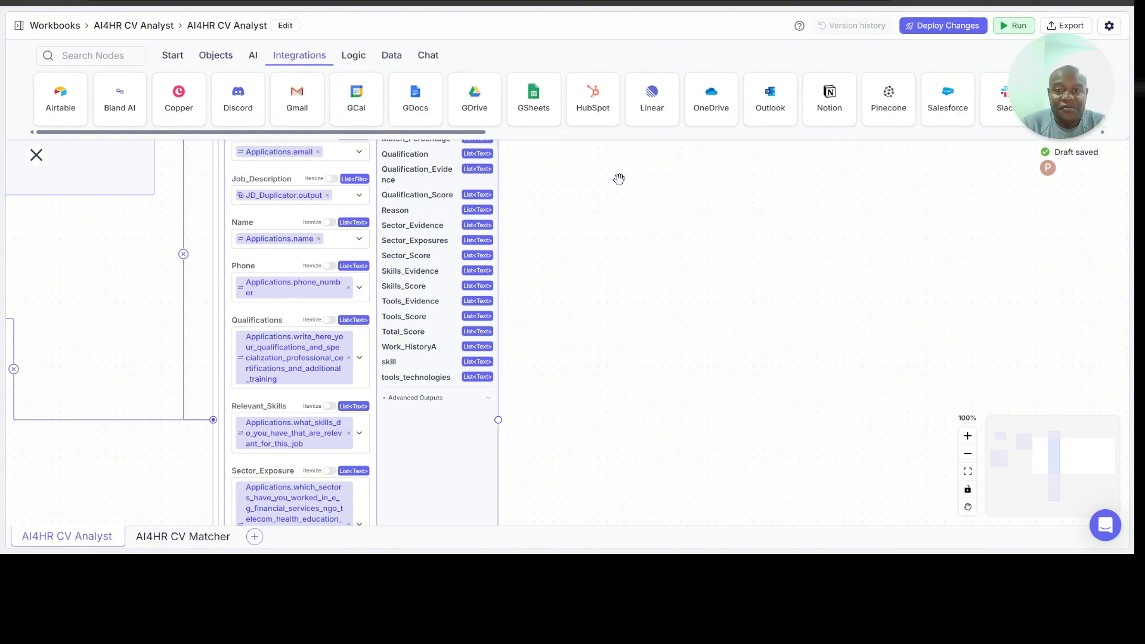
pyautogui.moveTo(537, 91); pyautogui.dragTo(678, 308)
pyautogui.moveTo(759, 320); pyautogui.dragTo(770, 251)
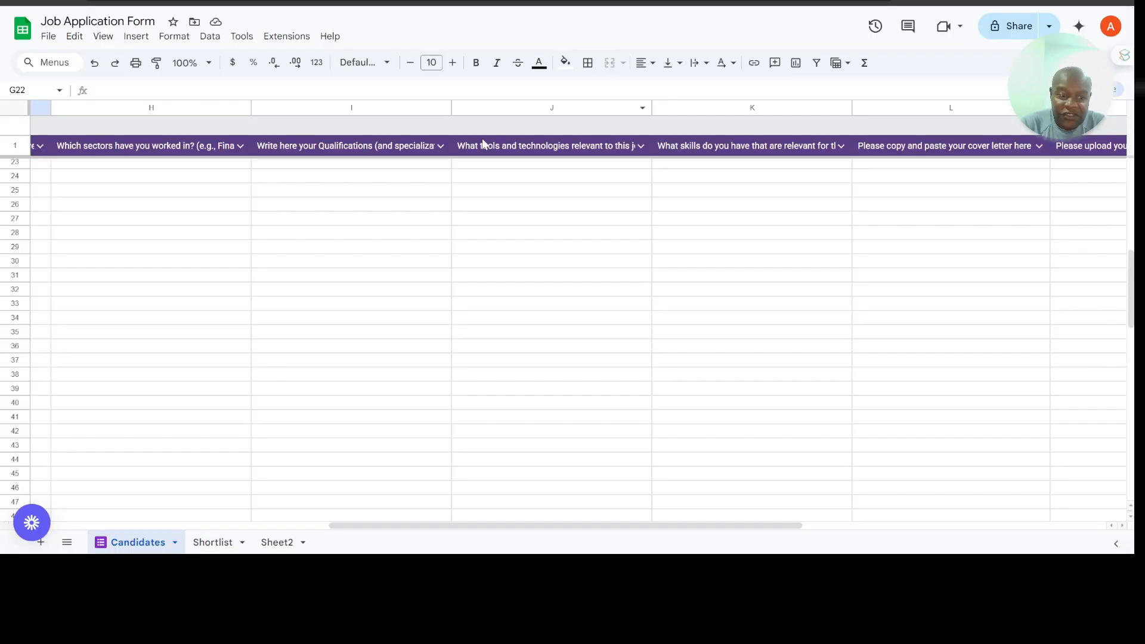
# Step: Switch to the Job Application Form spreadsheet, look over its Shortlist sheet and return to the pipeline
pyautogui.click(211, 543)
pyautogui.scroll(-7, 306, 406)
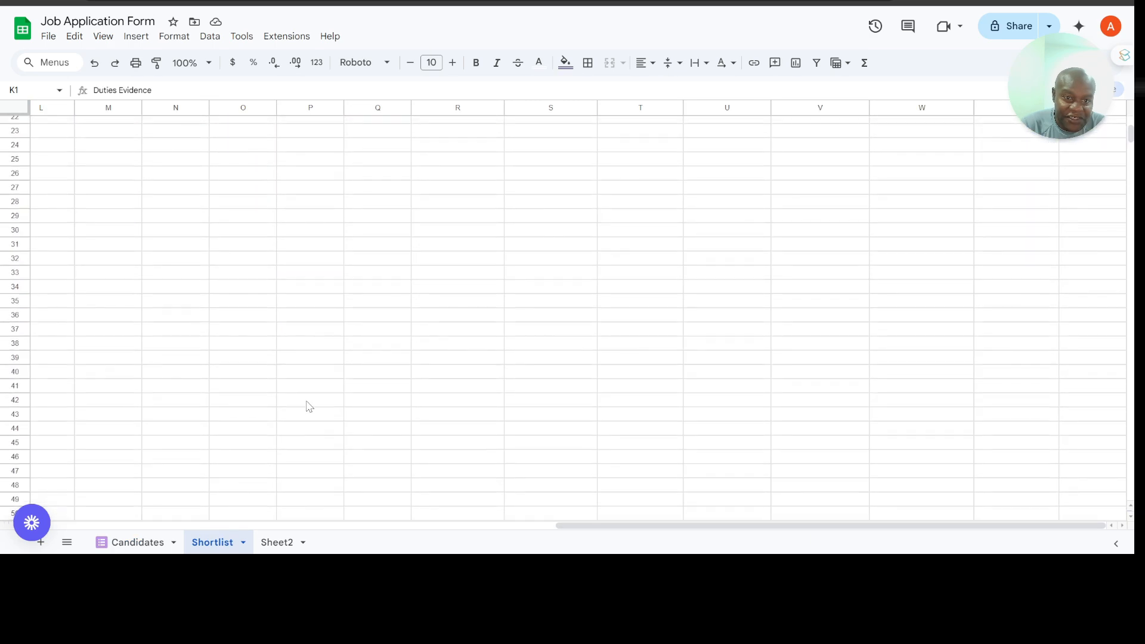
pyautogui.scroll(7, 309, 406)
pyautogui.scroll(-7, 309, 406)
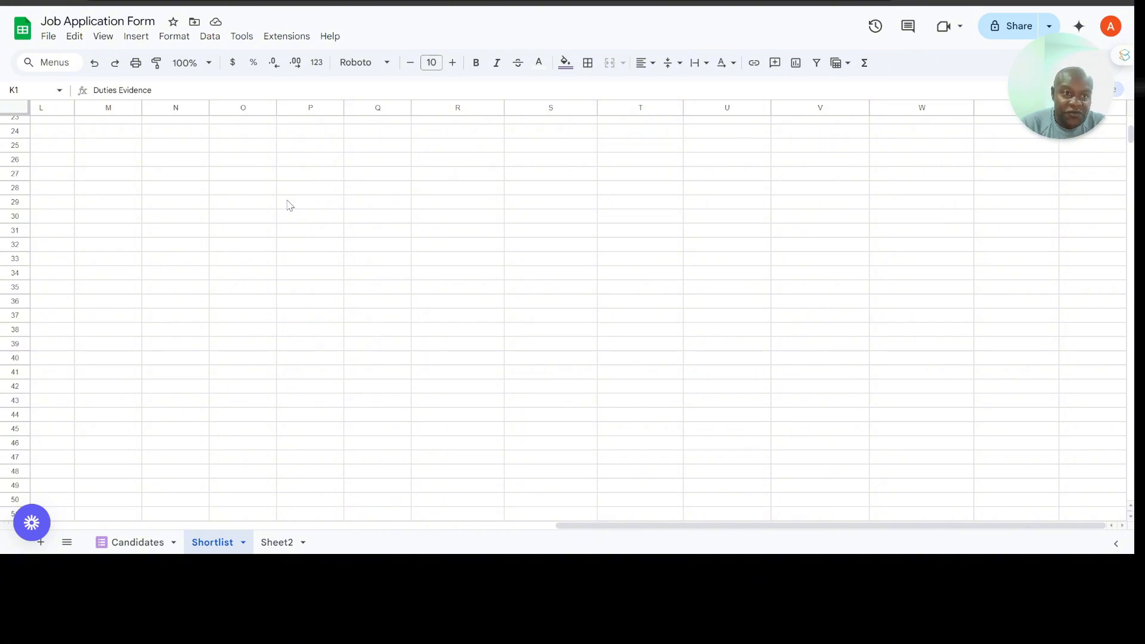
pyautogui.click(239, 2)
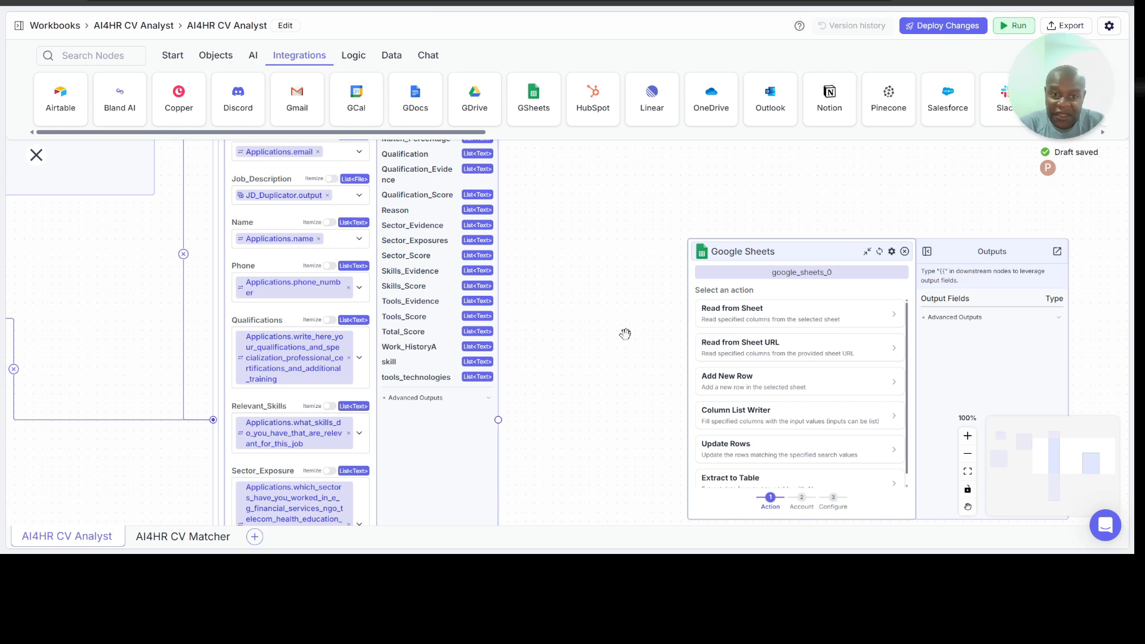
# Step: Set the new Google Sheets node's action to Add New Row, check the account choices and keep the connected account
pyautogui.scroll(-1, 562, 341)
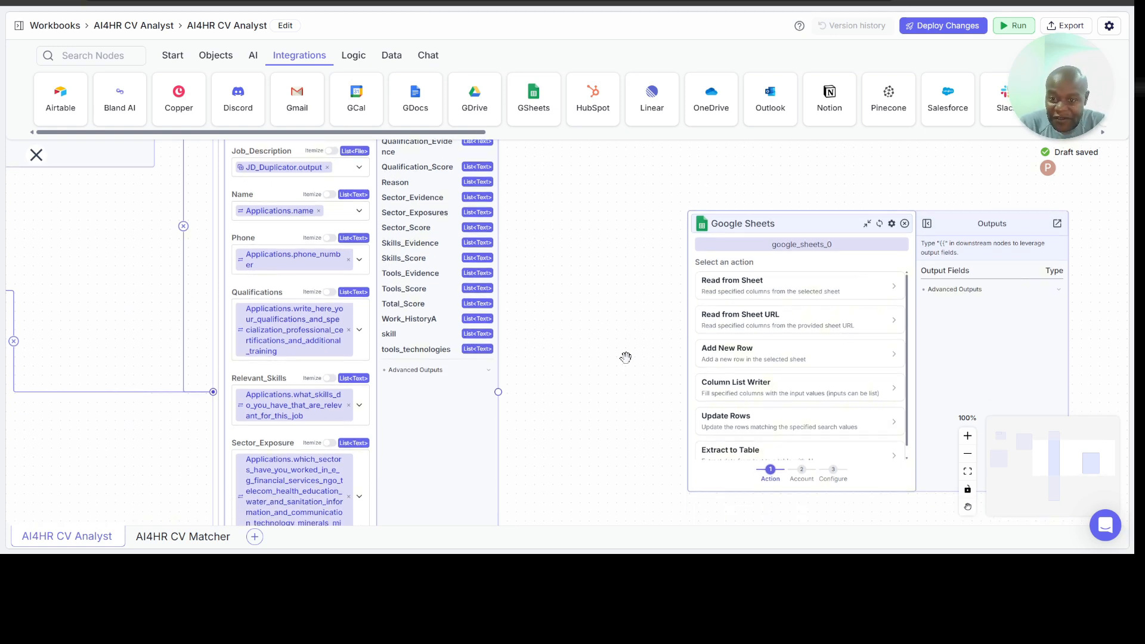
pyautogui.click(771, 361)
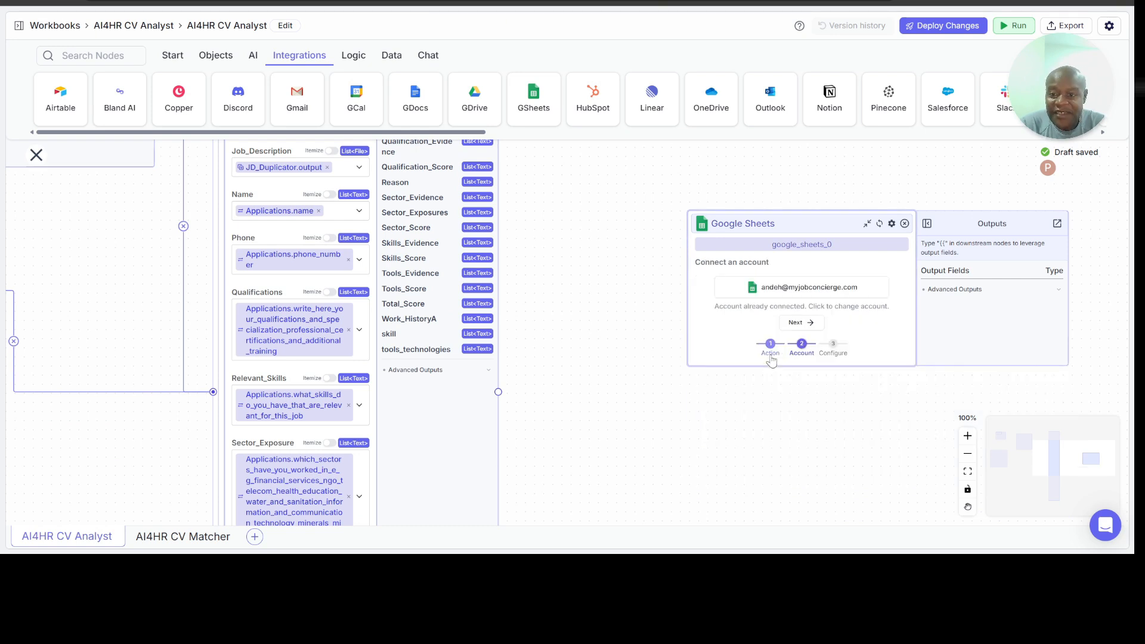
pyautogui.click(823, 291)
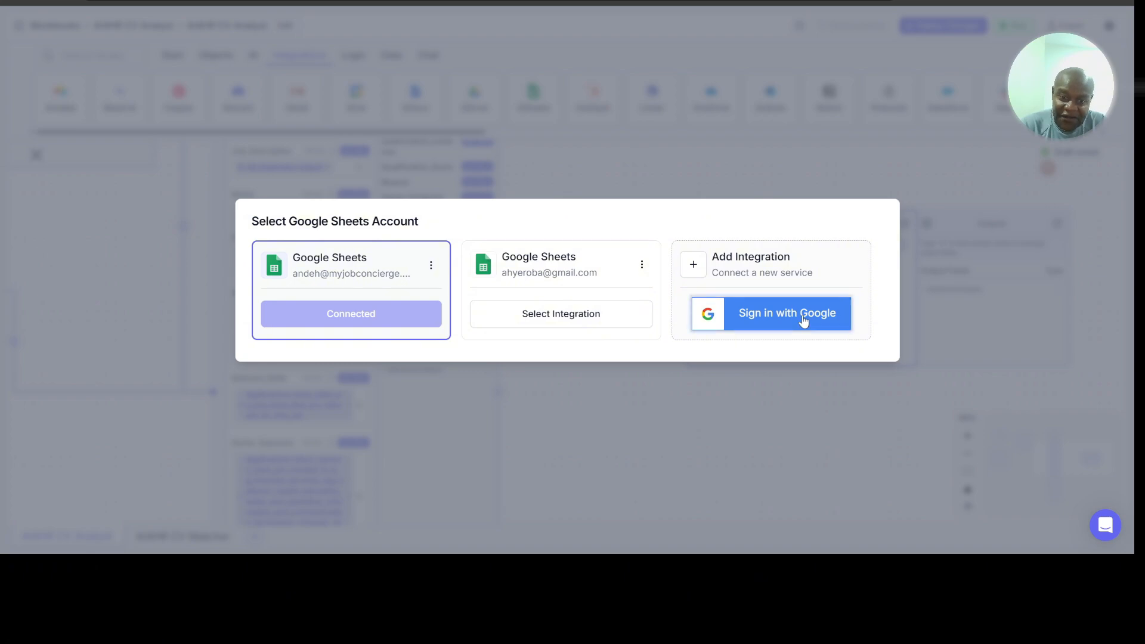
pyautogui.click(727, 170)
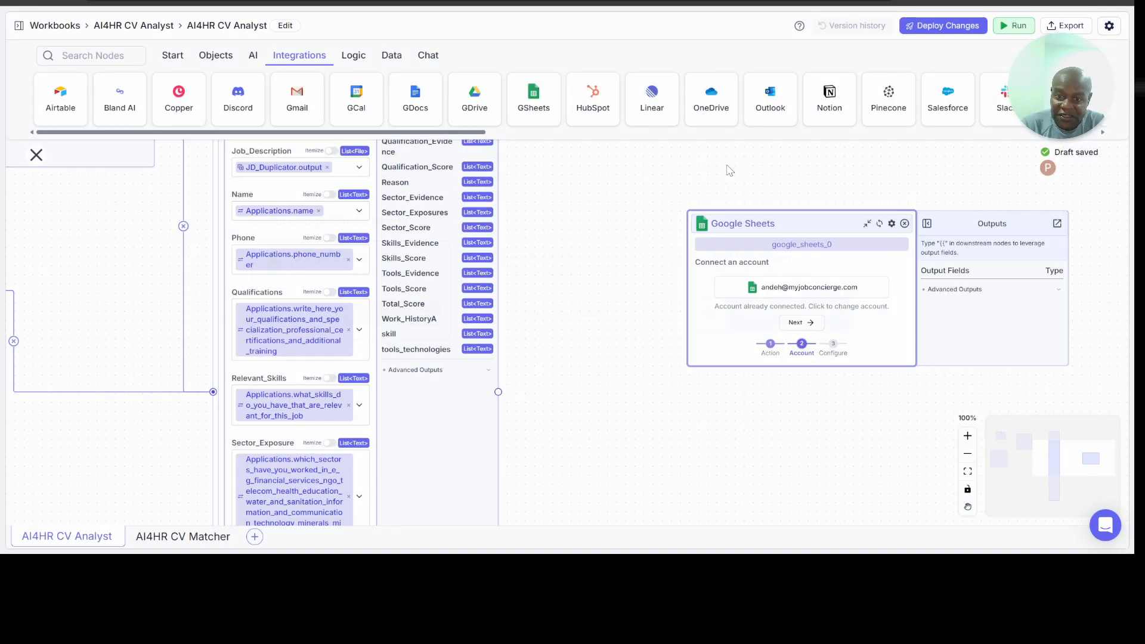
pyautogui.click(798, 323)
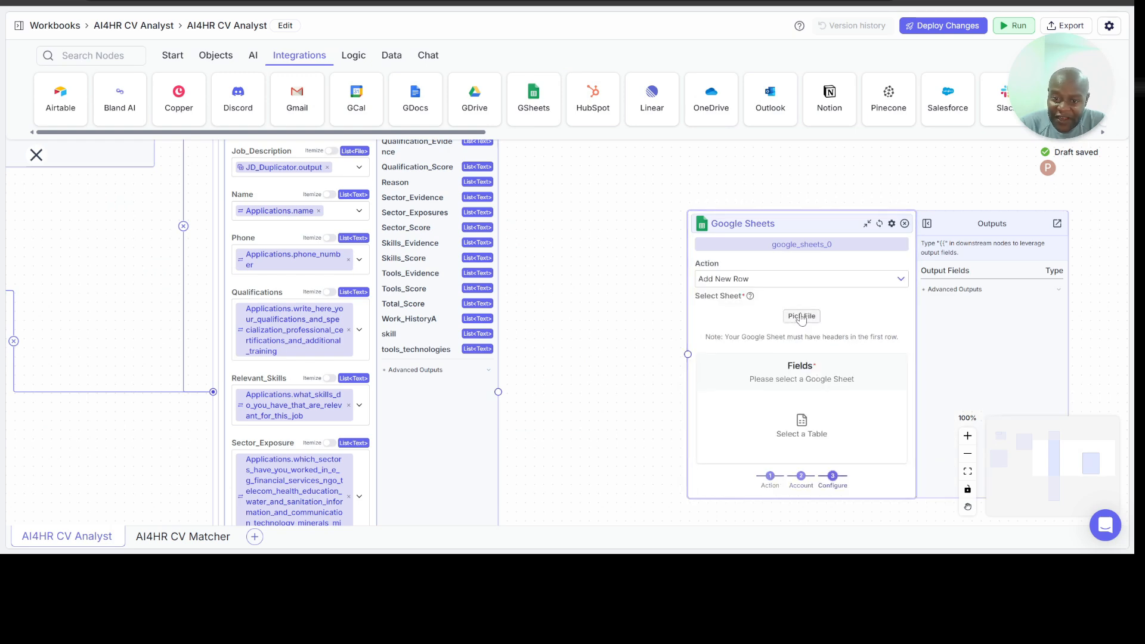
# Step: Select the Shortlist sheet from the Job Application Form spreadsheet as the new Google Sheets node's target
pyautogui.click(801, 317)
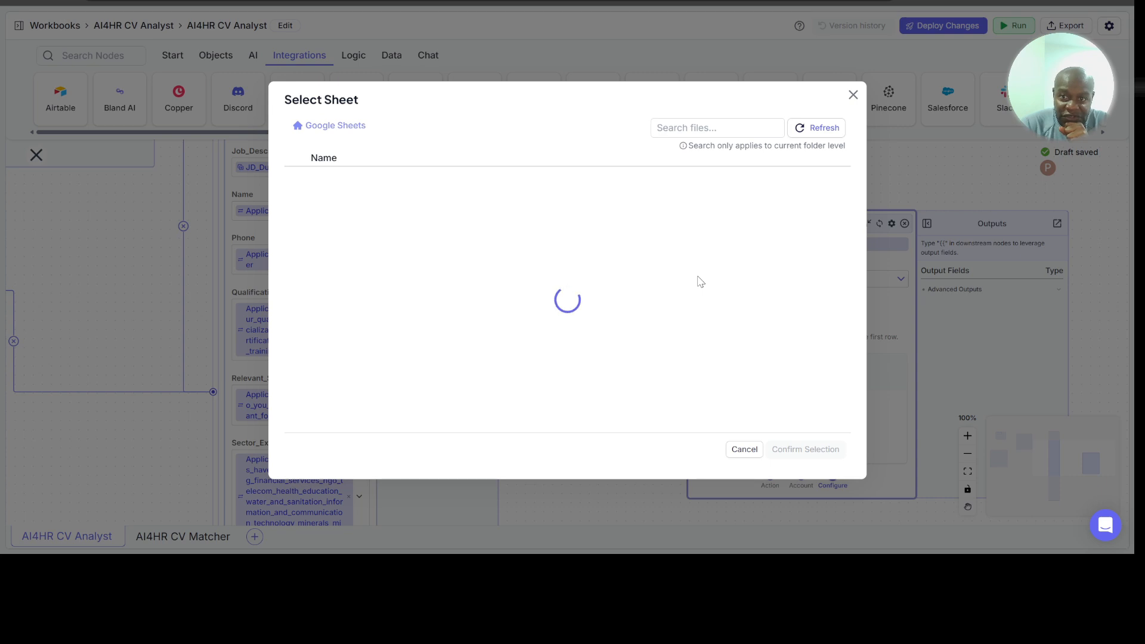
pyautogui.scroll(-8, 560, 322)
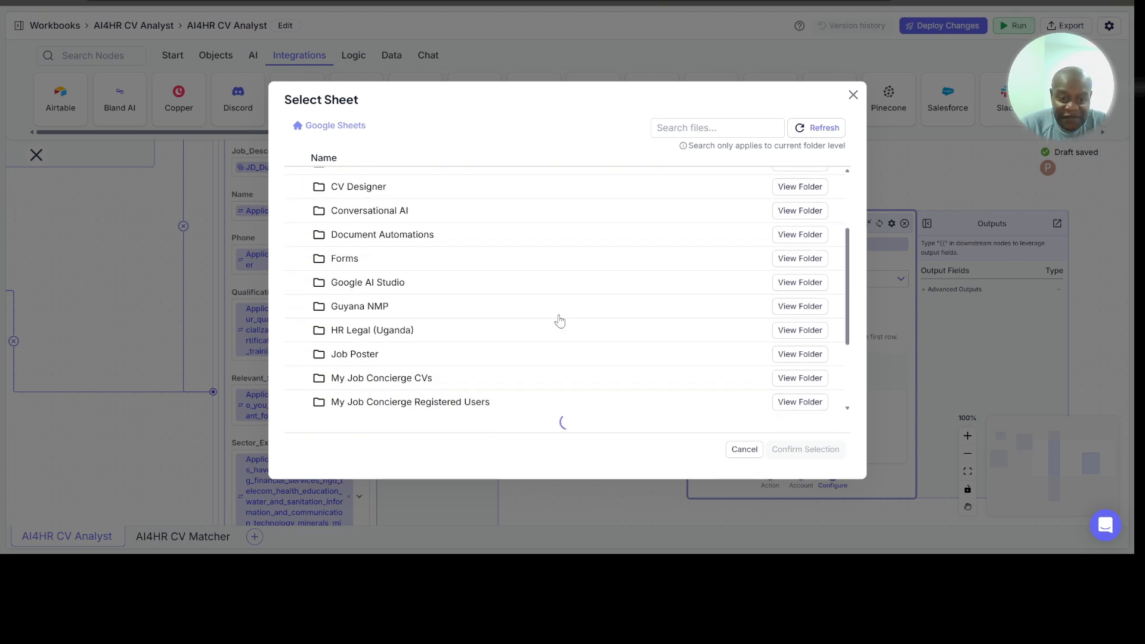
pyautogui.scroll(-4, 560, 322)
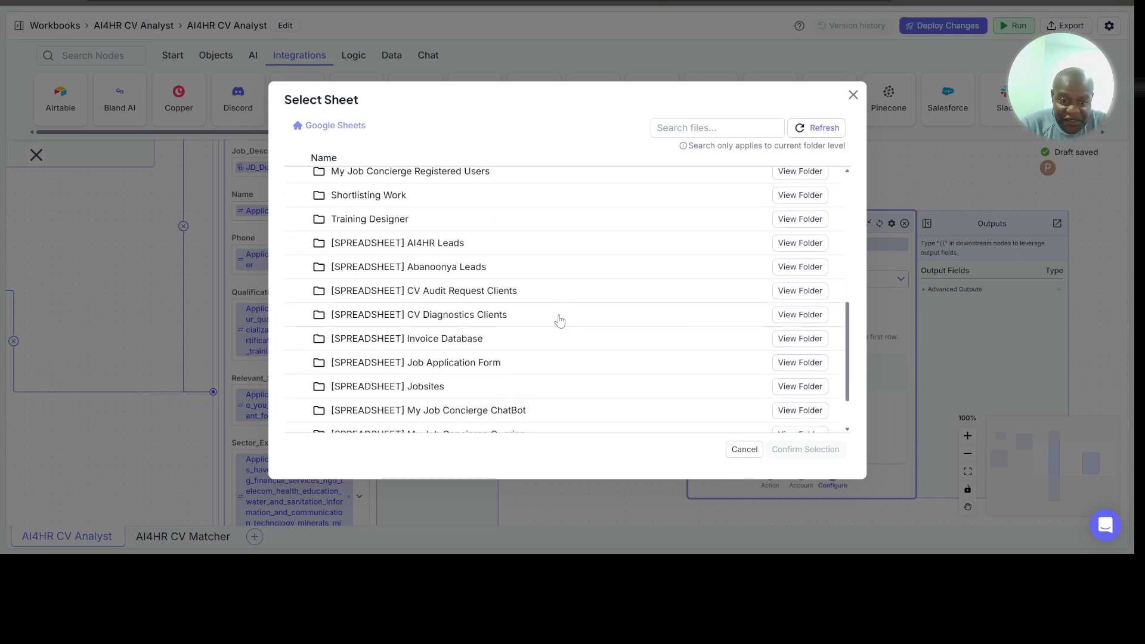
pyautogui.doubleClick(456, 352)
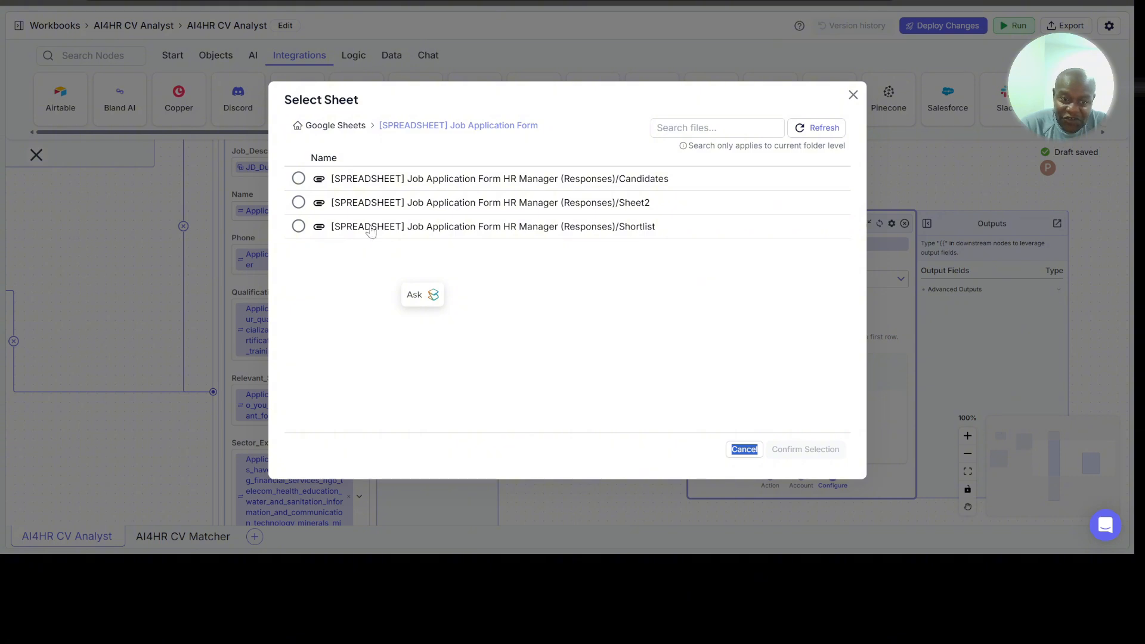
pyautogui.click(298, 227)
pyautogui.click(813, 450)
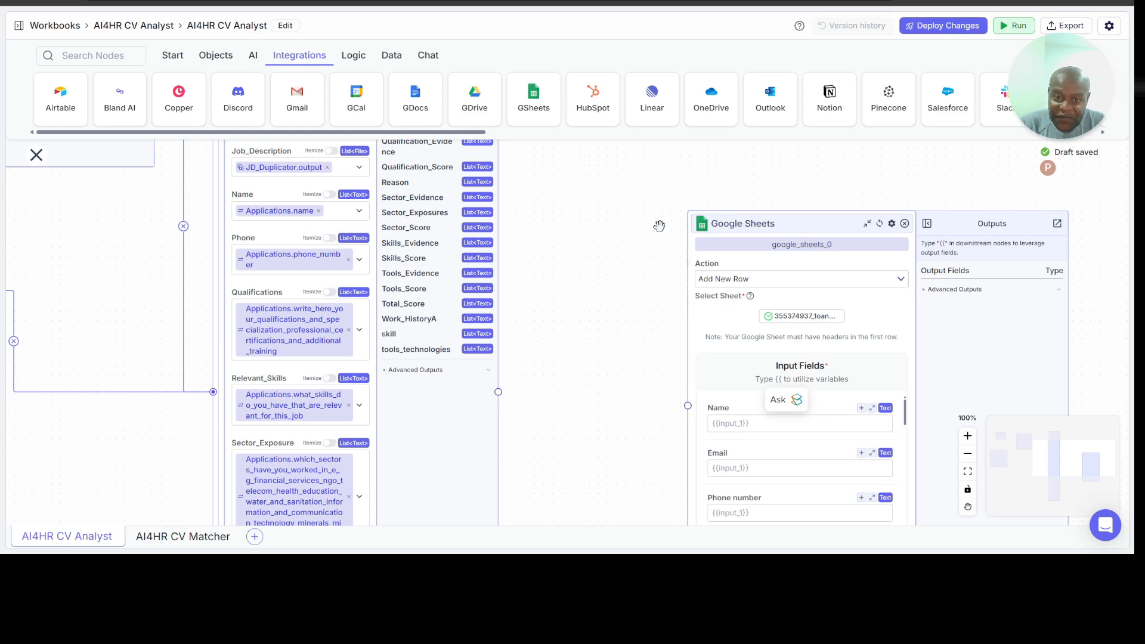
# Step: Examine the Job_Description, JD_Duplicator, Applications and AI4HR_CV_Matcher nodes and how they are connected
pyautogui.scroll(5, 653, 231)
pyautogui.scroll(-1, 652, 234)
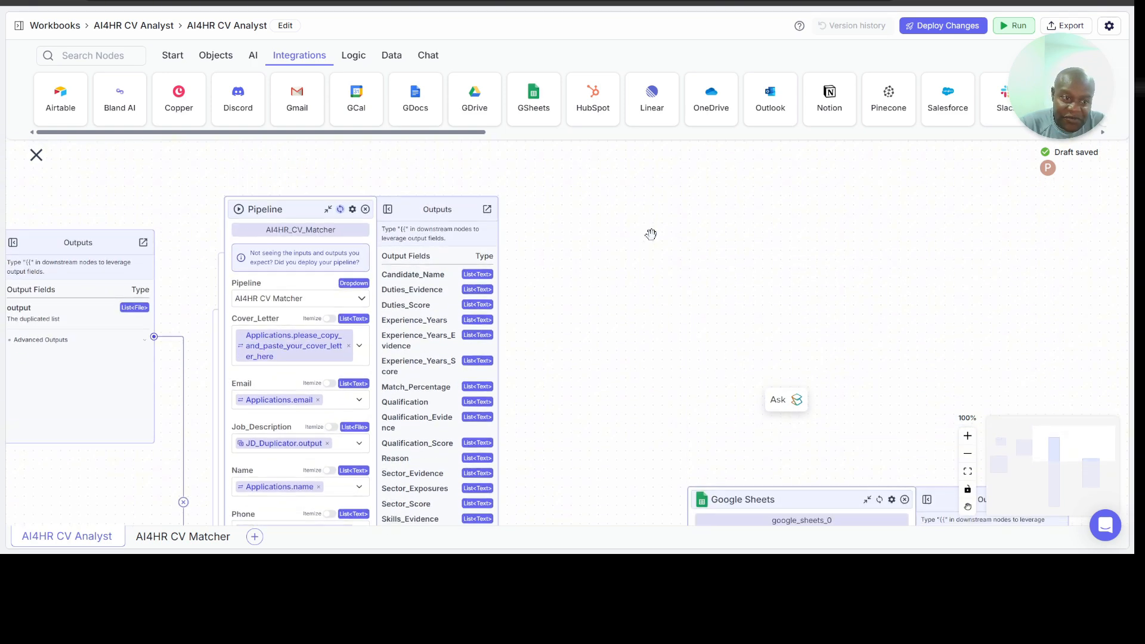
pyautogui.hscroll(-5, 642, 242)
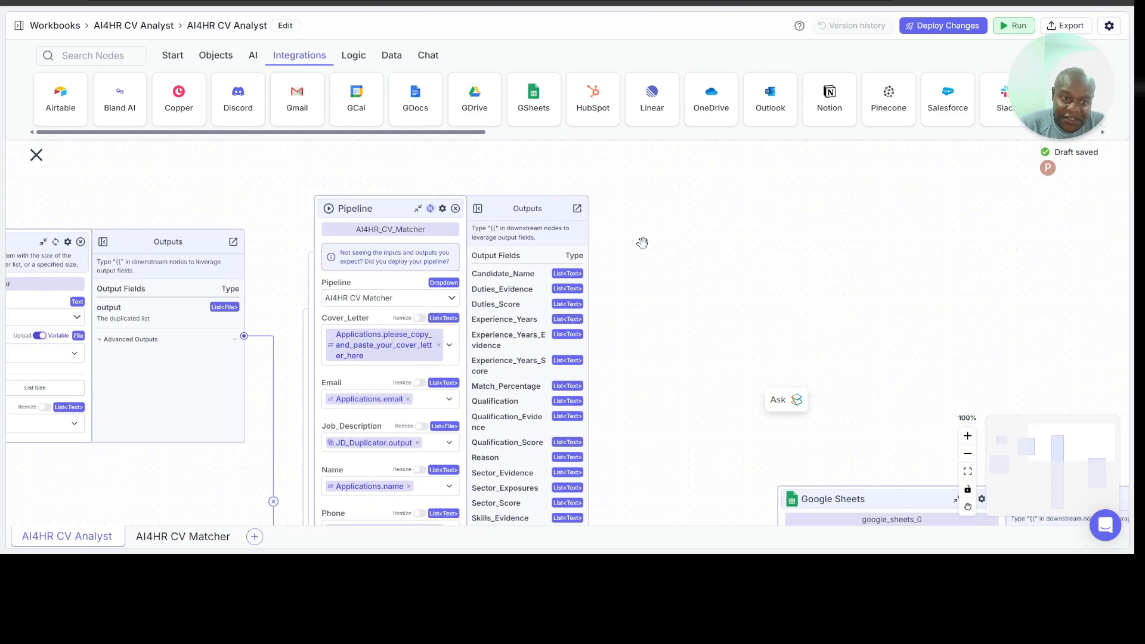
pyautogui.hscroll(-5, 642, 243)
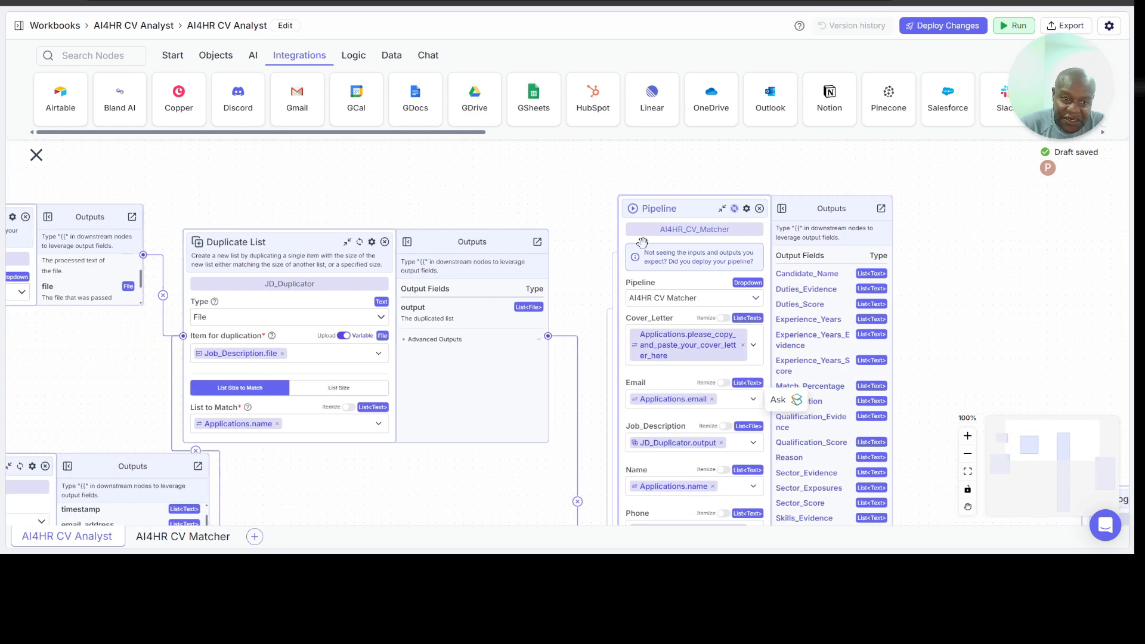
pyautogui.scroll(-1, 643, 243)
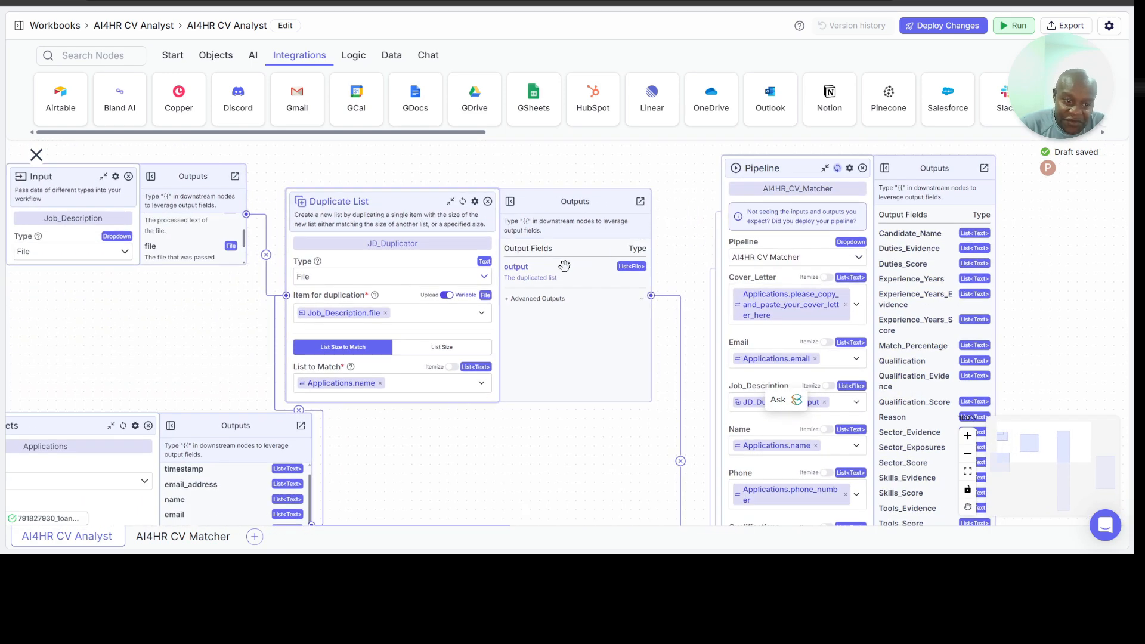
pyautogui.hscroll(6, 565, 427)
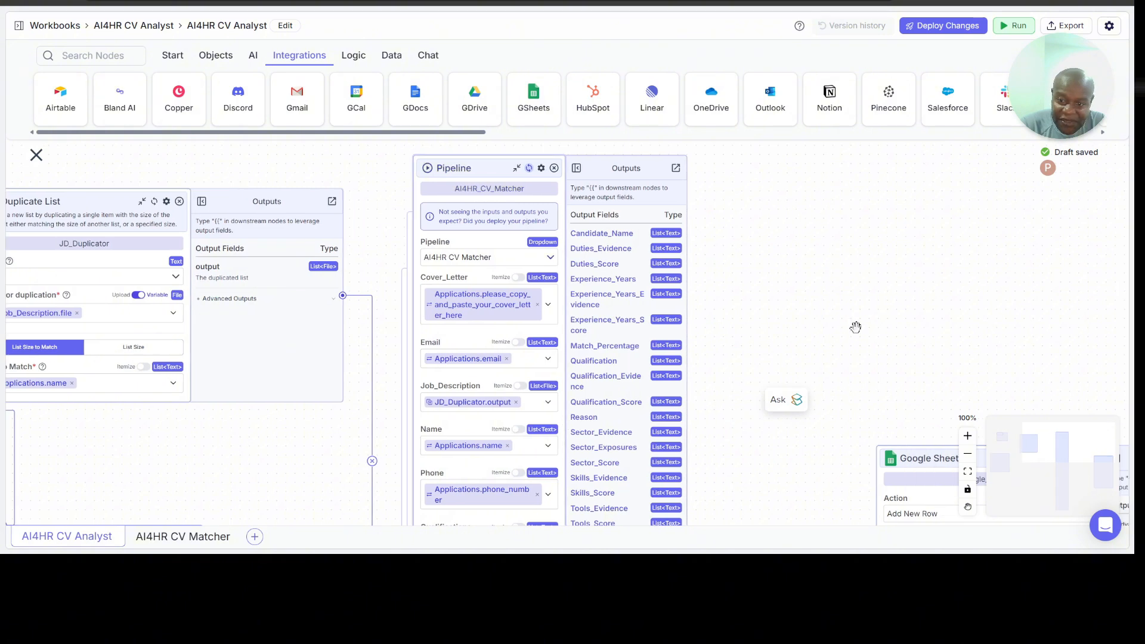
pyautogui.hscroll(3, 763, 343)
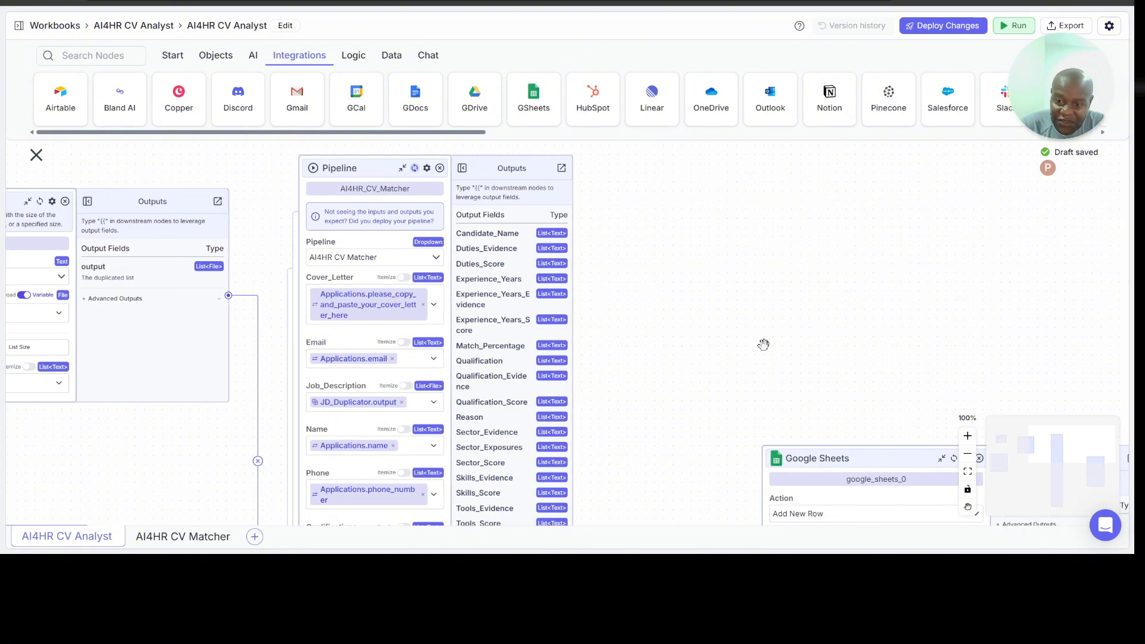
# Step: Rename the new Google Sheets node Longlist_and_Shortlist and move it higher, level with the AI4HR_CV_Matcher node's outputs
pyautogui.scroll(-2, 763, 343)
pyautogui.click(846, 379)
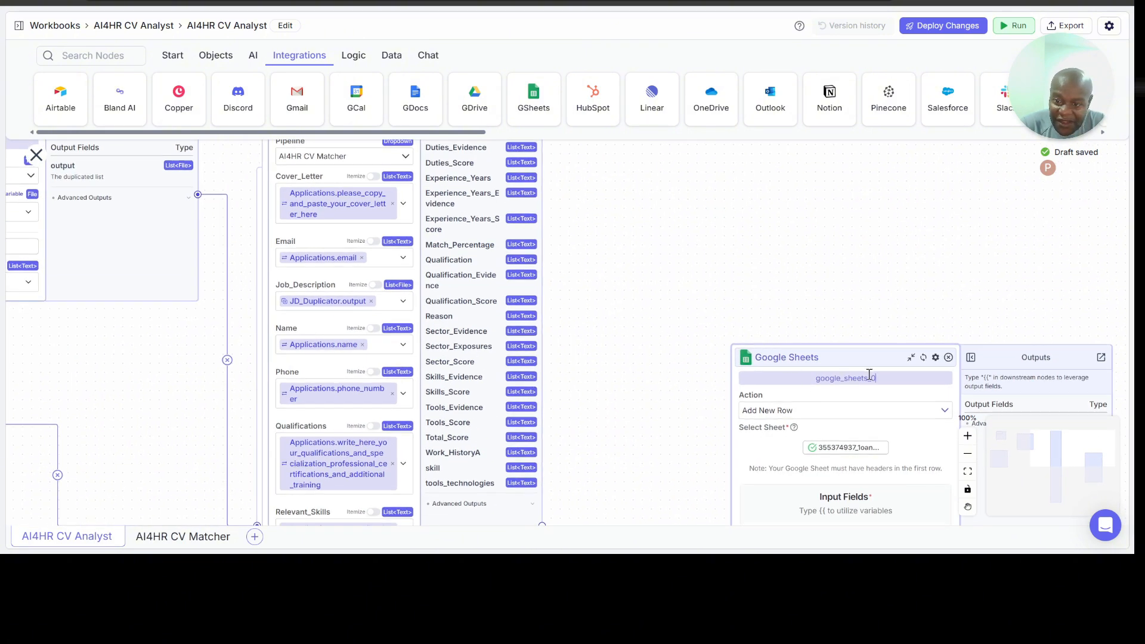
pyautogui.hotkey('ctrl', 'a')
pyautogui.write('Long')
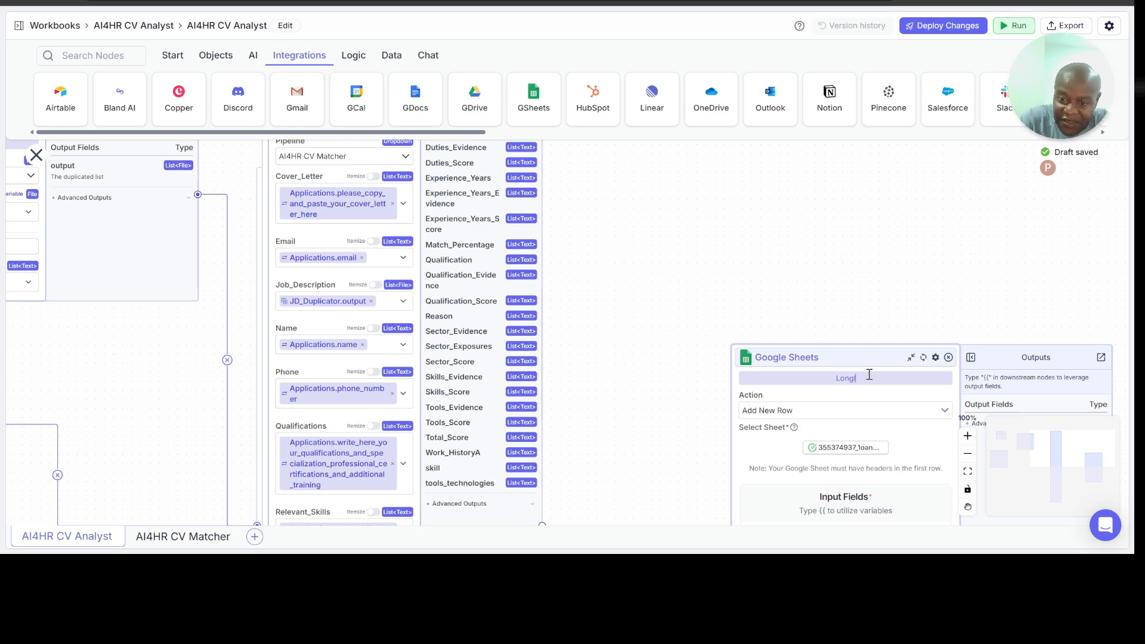
pyautogui.write('Shortlist')
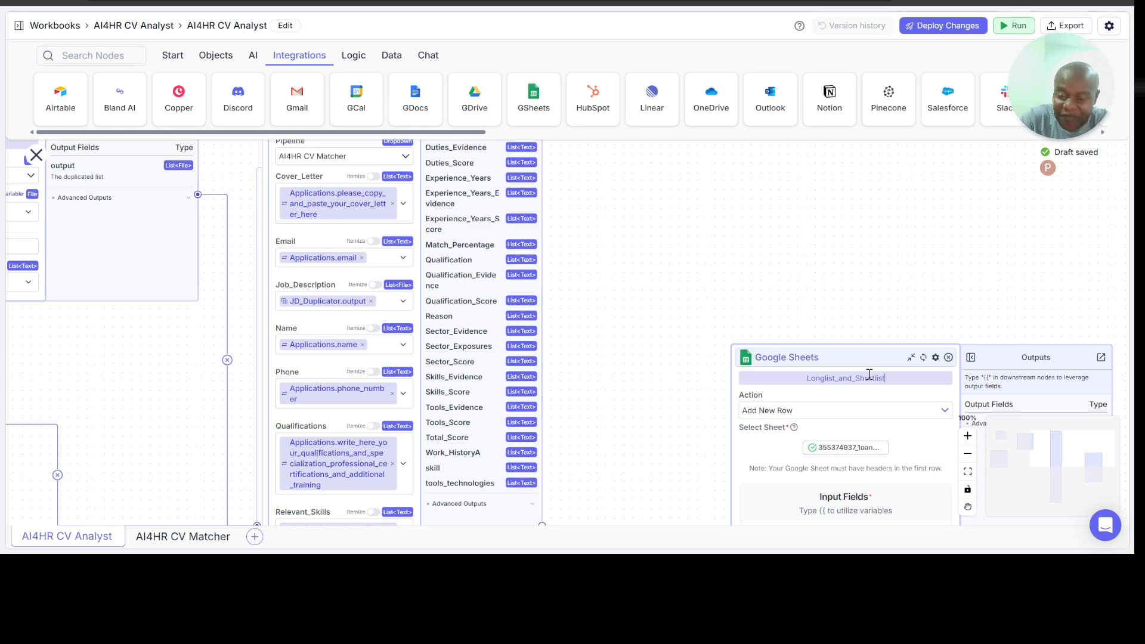
pyautogui.press('Return')
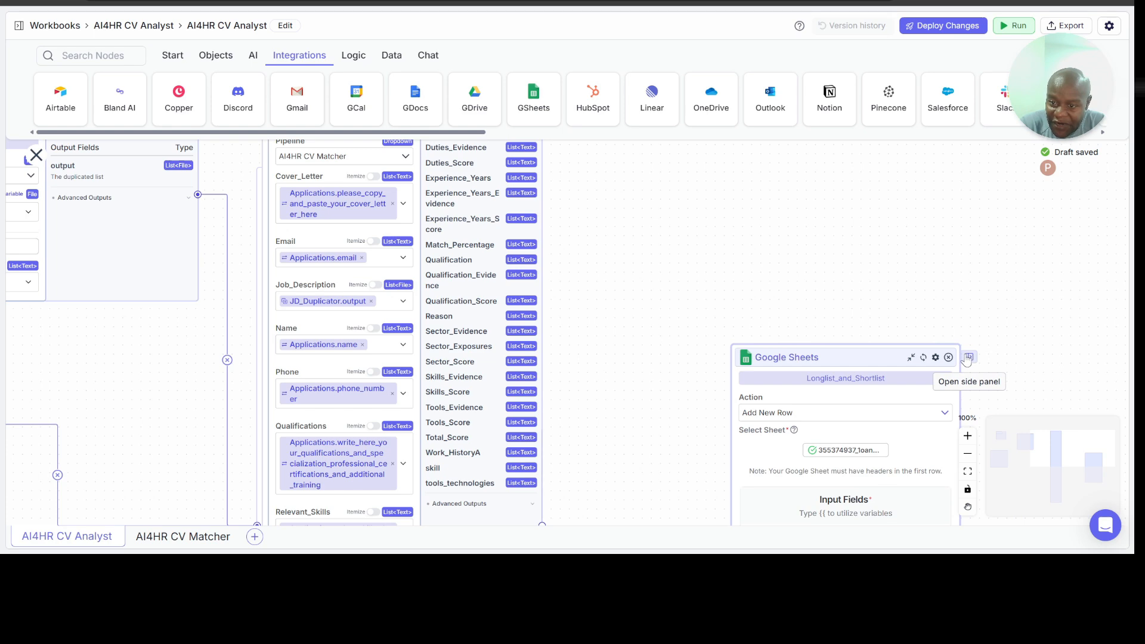
pyautogui.moveTo(860, 357); pyautogui.dragTo(847, 185)
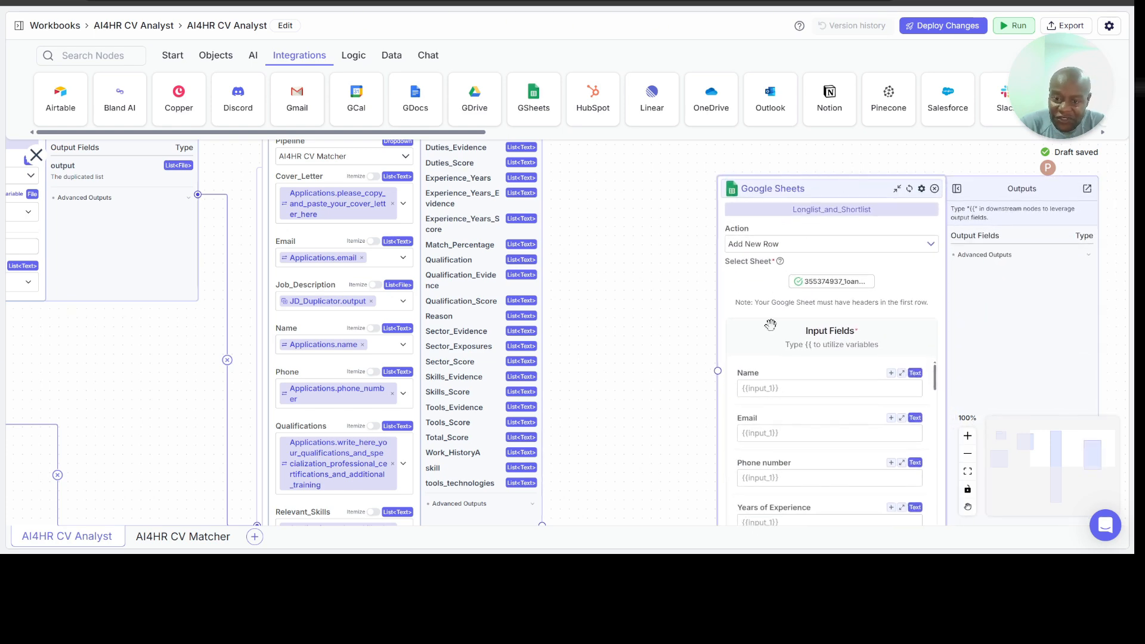
# Step: Move the Longlist_and_Shortlist node higher on the canvas, close to level with the top of the AI4HR_CV_Matcher node
pyautogui.click(768, 391)
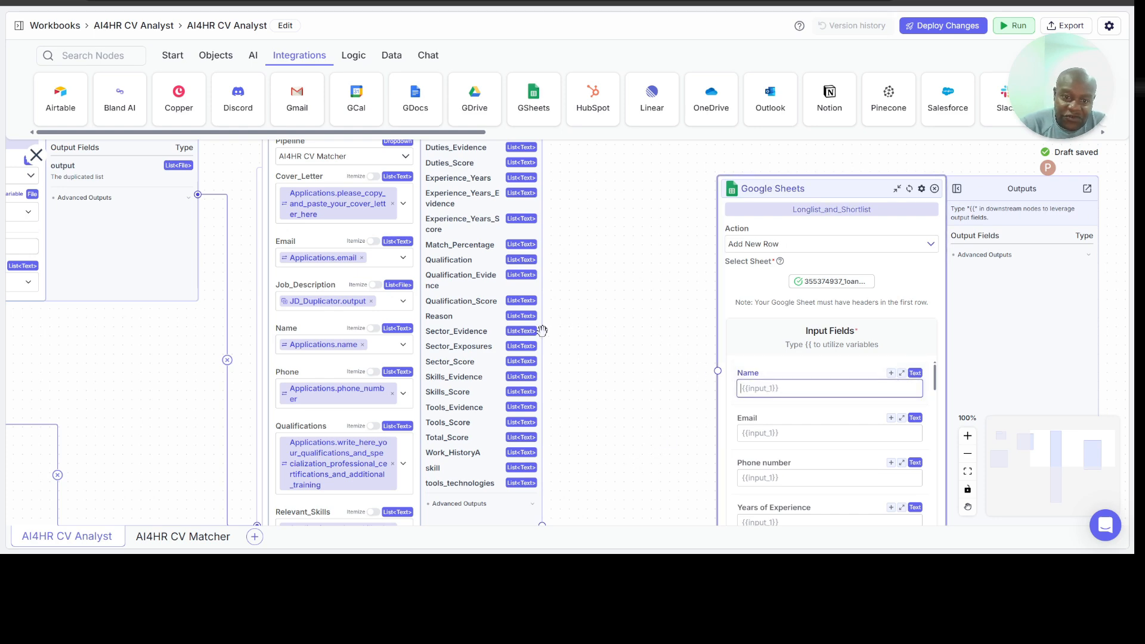
pyautogui.hscroll(2, 543, 330)
pyautogui.scroll(3, 579, 321)
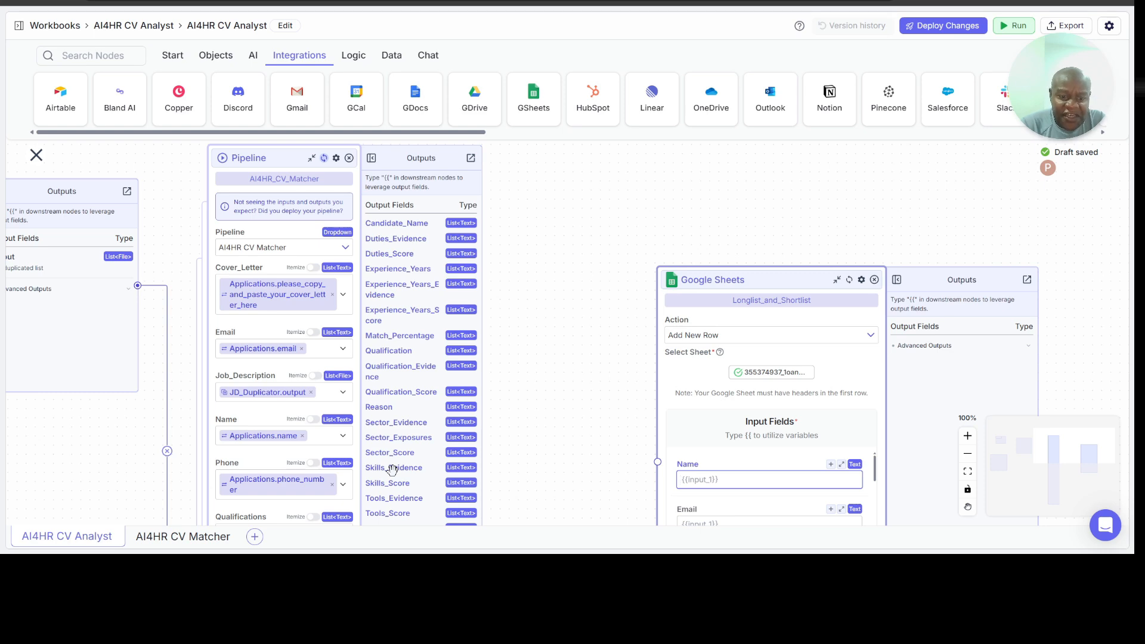
pyautogui.moveTo(523, 408); pyautogui.dragTo(508, 449)
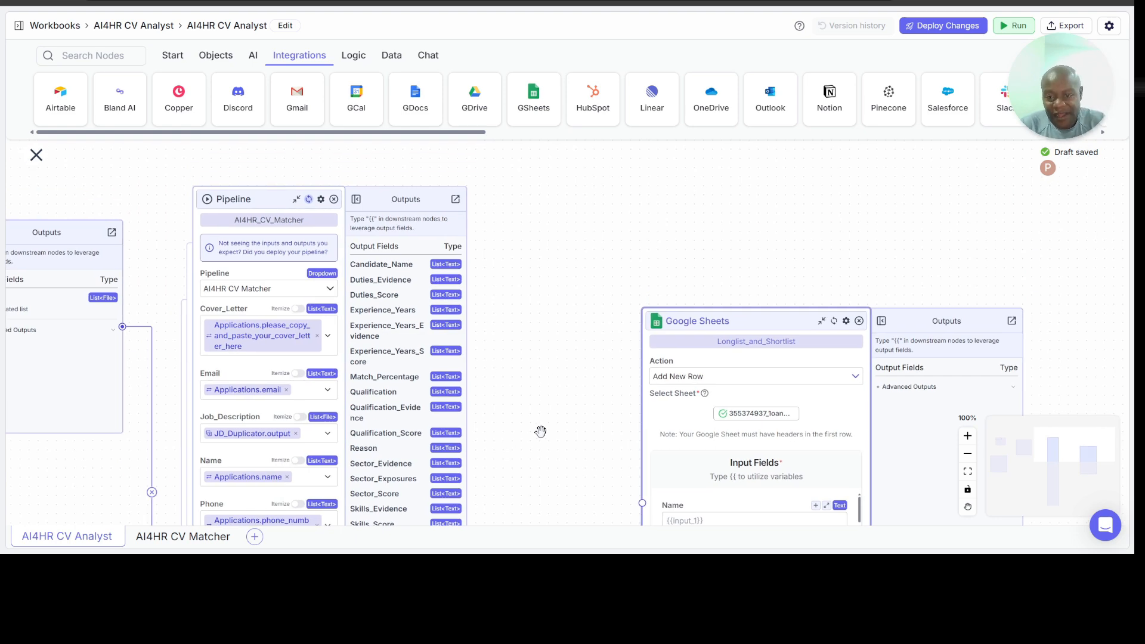
pyautogui.moveTo(755, 322); pyautogui.dragTo(773, 241)
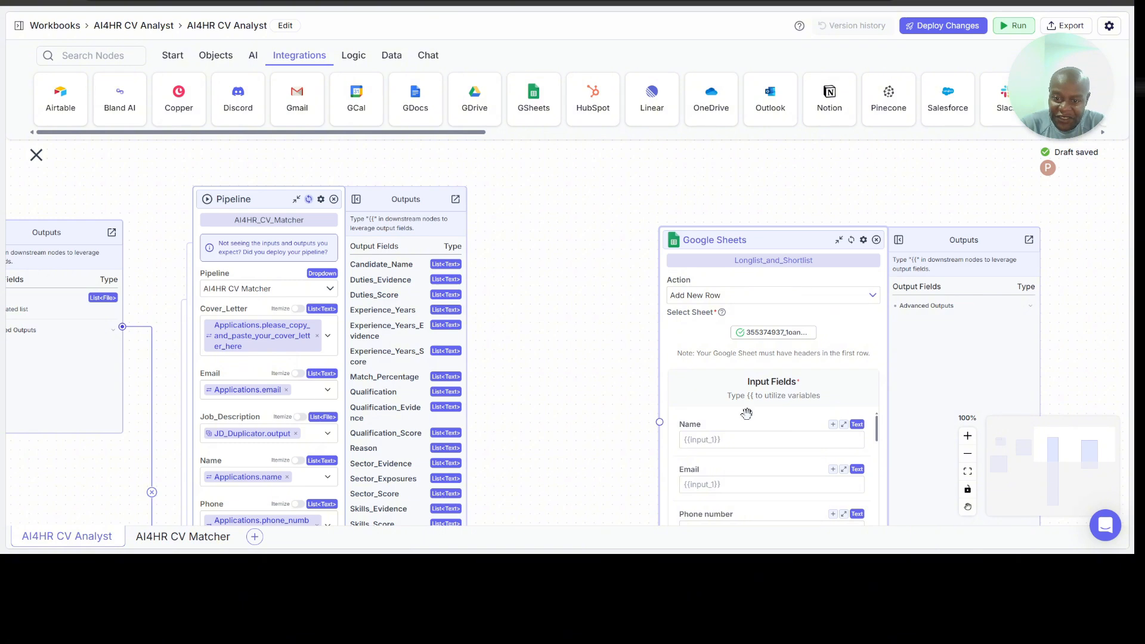
# Step: Map the Name input field of the Longlist_and_Shortlist node to AI4HR_CV_Matcher.Candidate_Name
pyautogui.click(715, 442)
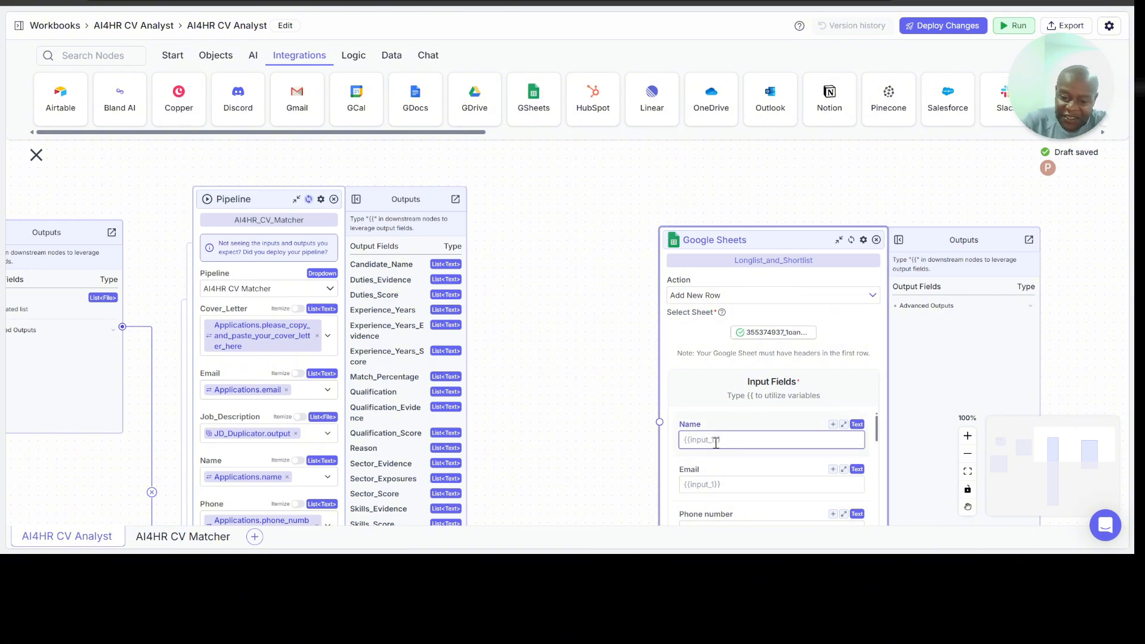
pyautogui.write('{{')
pyautogui.click(725, 541)
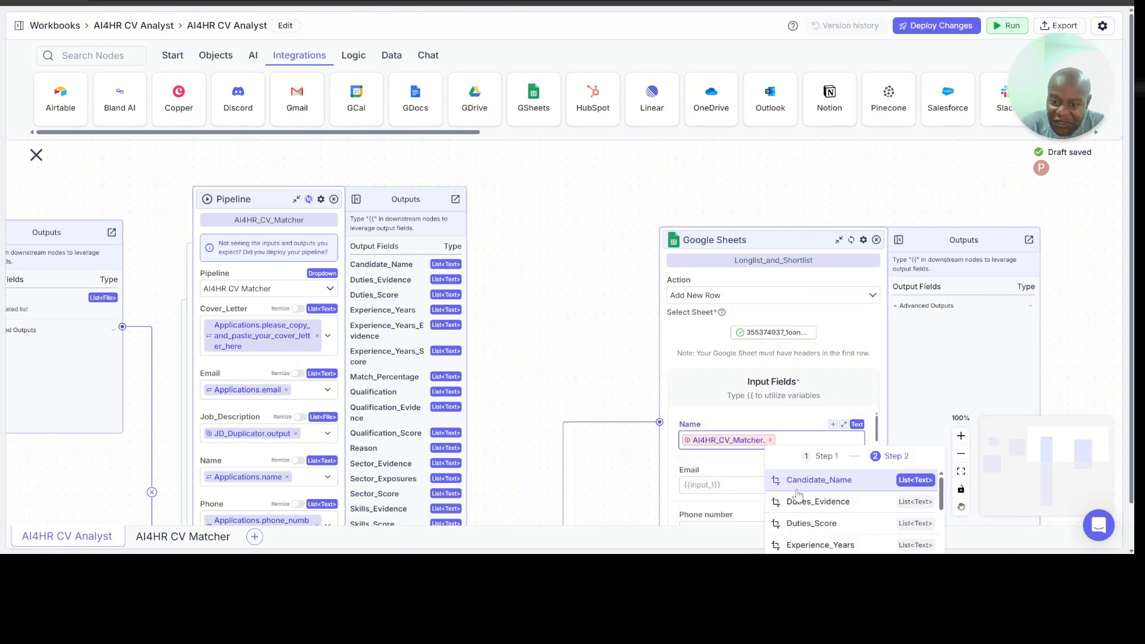
pyautogui.click(823, 481)
pyautogui.scroll(-1, 792, 445)
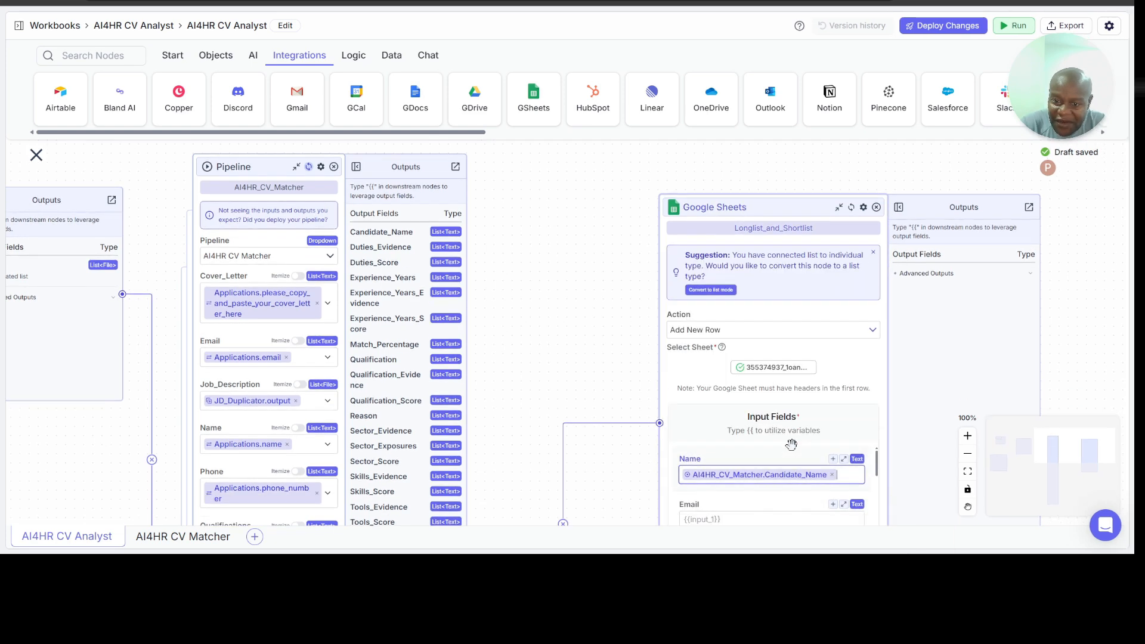
pyautogui.scroll(-5, 637, 349)
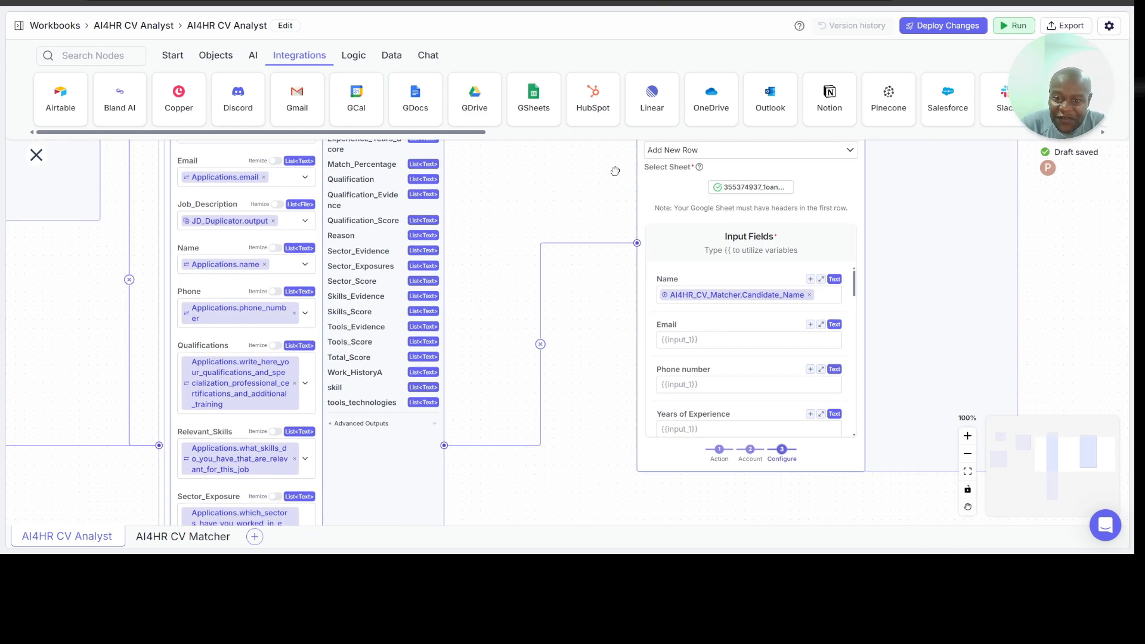
pyautogui.click(713, 340)
pyautogui.write('{{')
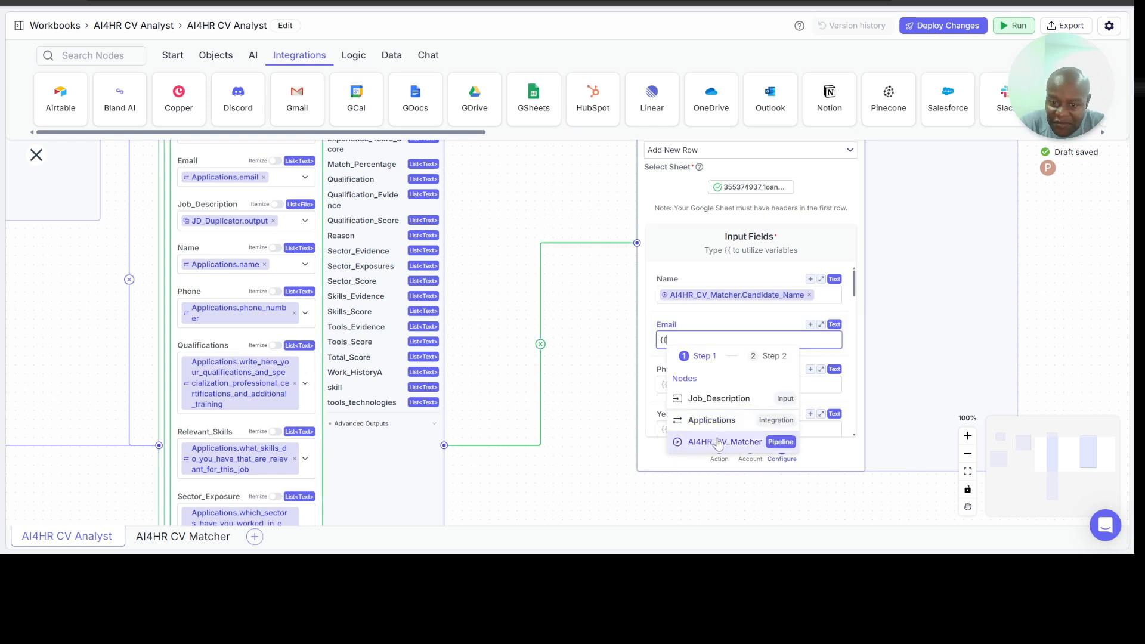
pyautogui.click(720, 449)
pyautogui.scroll(-5, 776, 444)
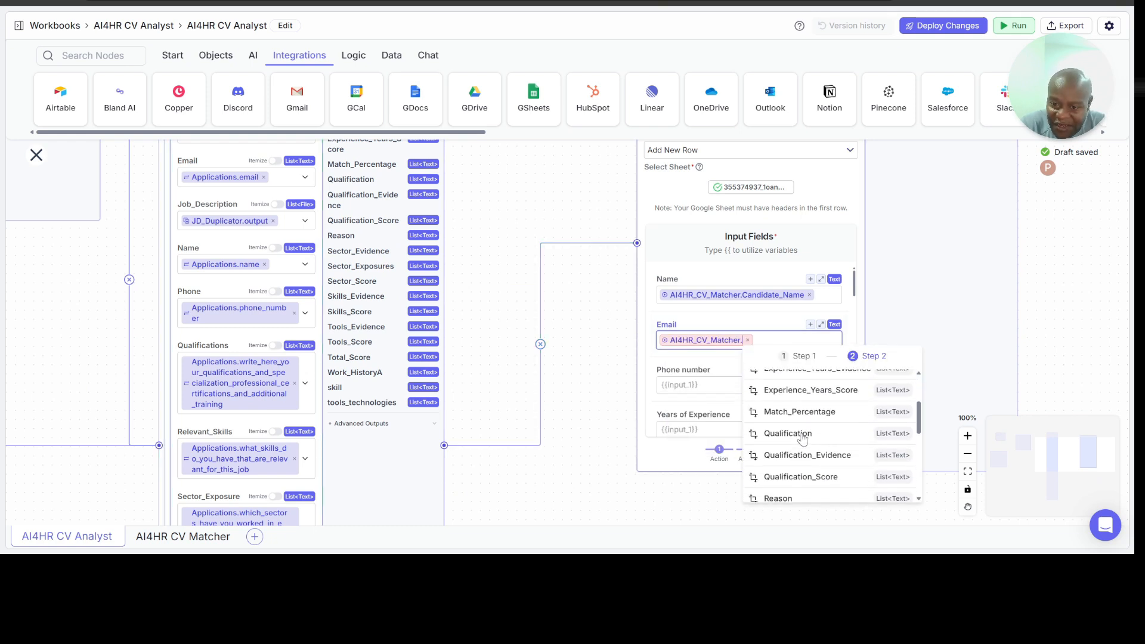
pyautogui.scroll(-3, 803, 440)
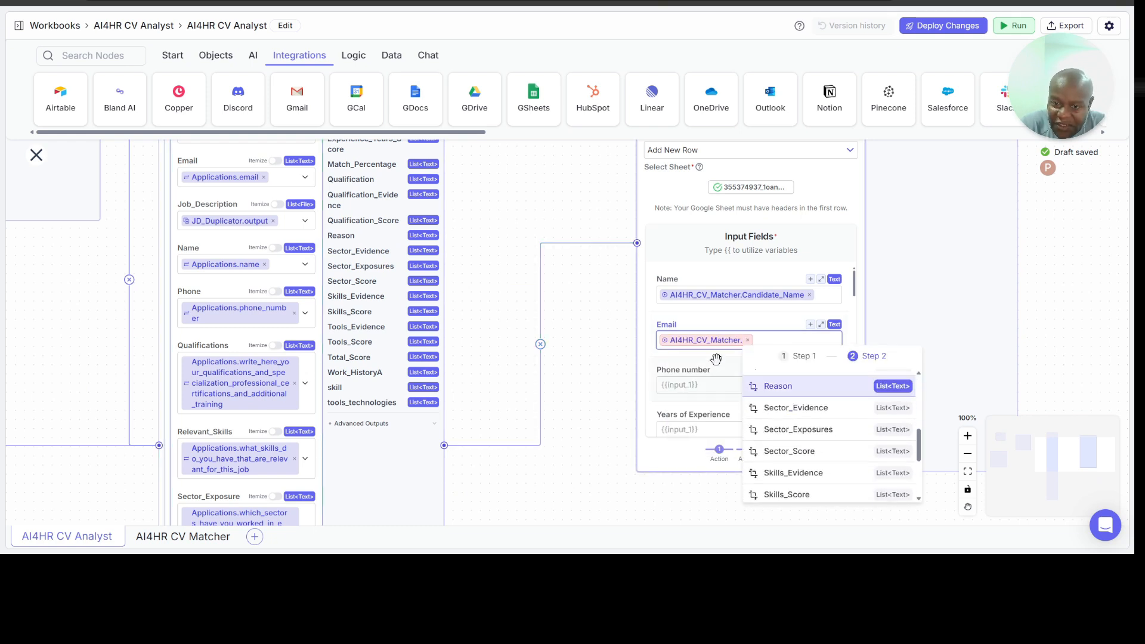
pyautogui.click(748, 340)
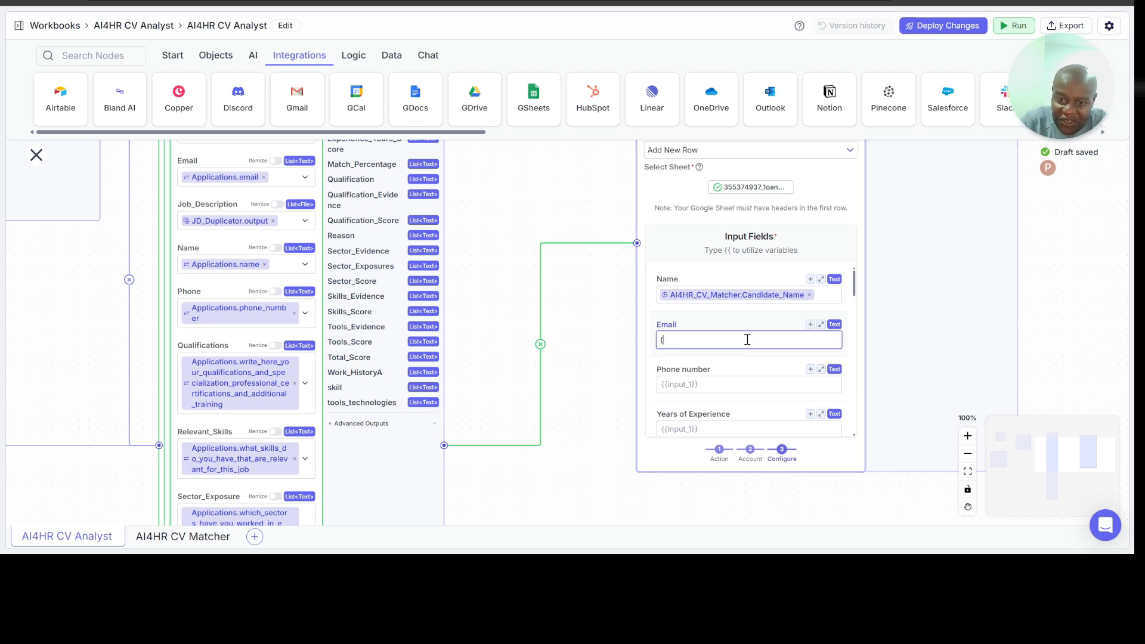
# Step: Map the Email input field to Applications.email and the Phone number field to Applications.phone_number
pyautogui.write('{{')
pyautogui.click(712, 420)
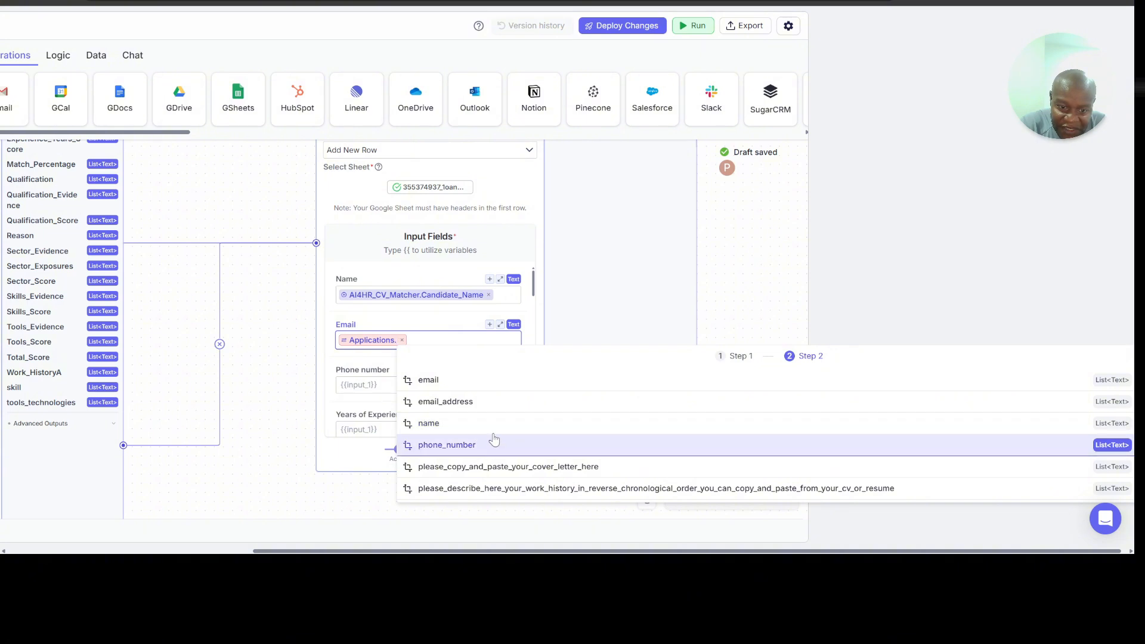
pyautogui.click(491, 384)
pyautogui.click(709, 383)
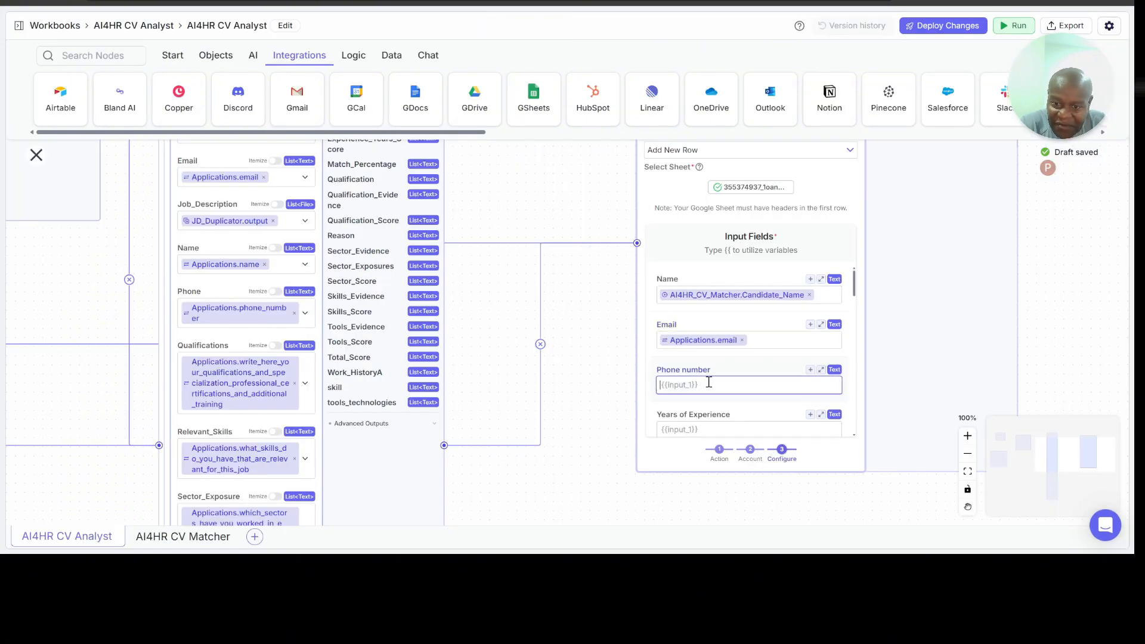
pyautogui.write('{{')
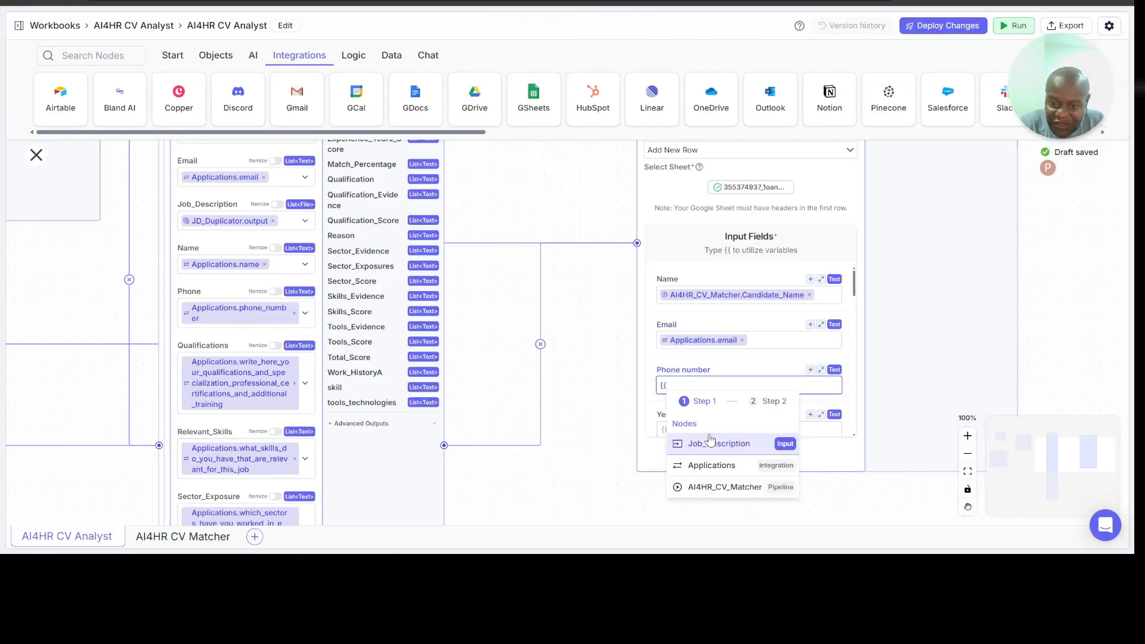
pyautogui.click(712, 466)
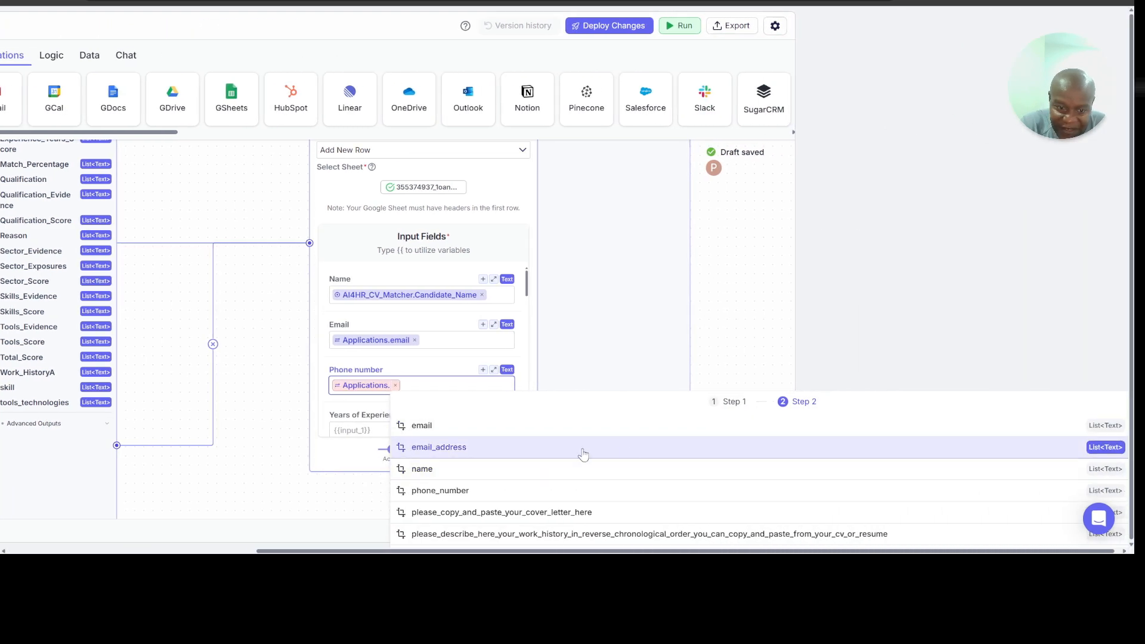
pyautogui.click(490, 491)
# Step: Map the Years of Experience input field to AI4HR_CV_Matcher.Experience_Years
pyautogui.click(686, 387)
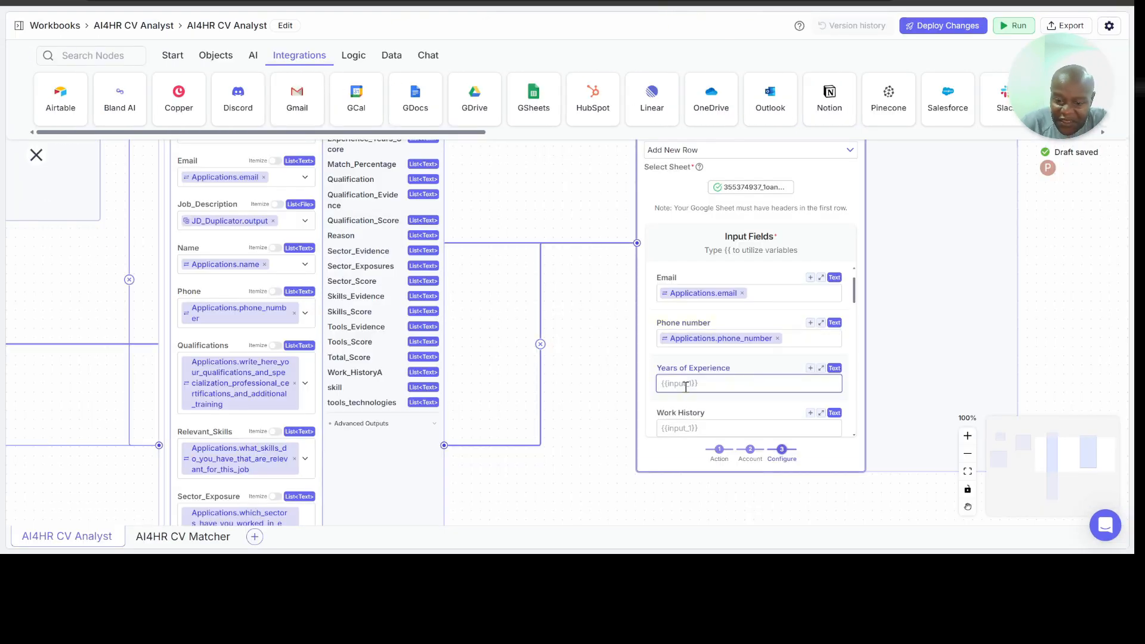
pyautogui.write('{{')
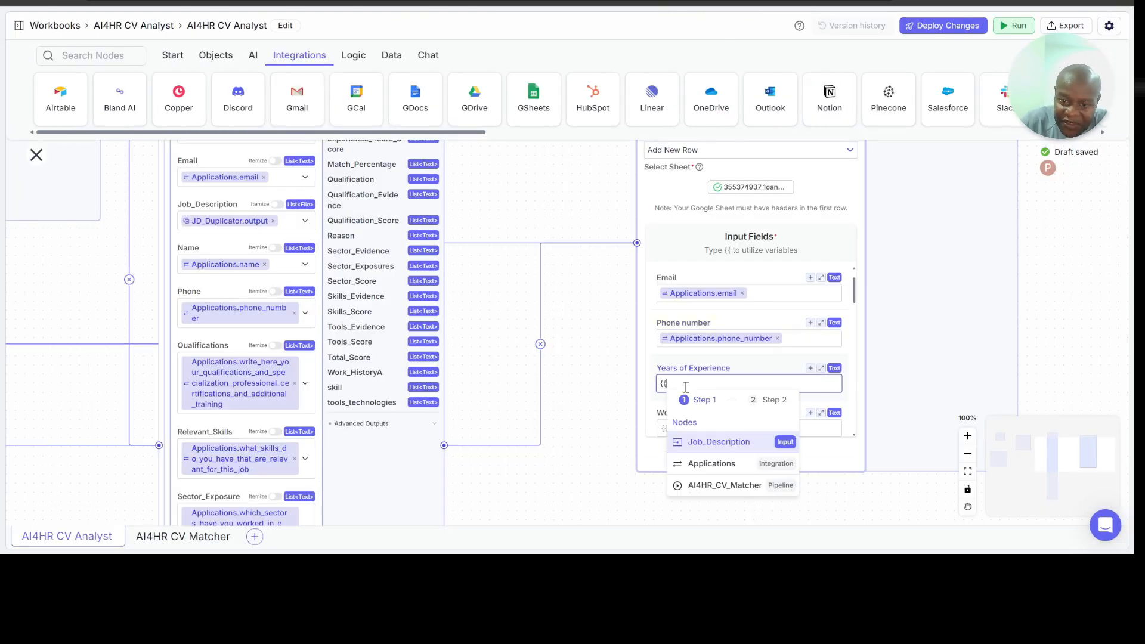
pyautogui.click(709, 482)
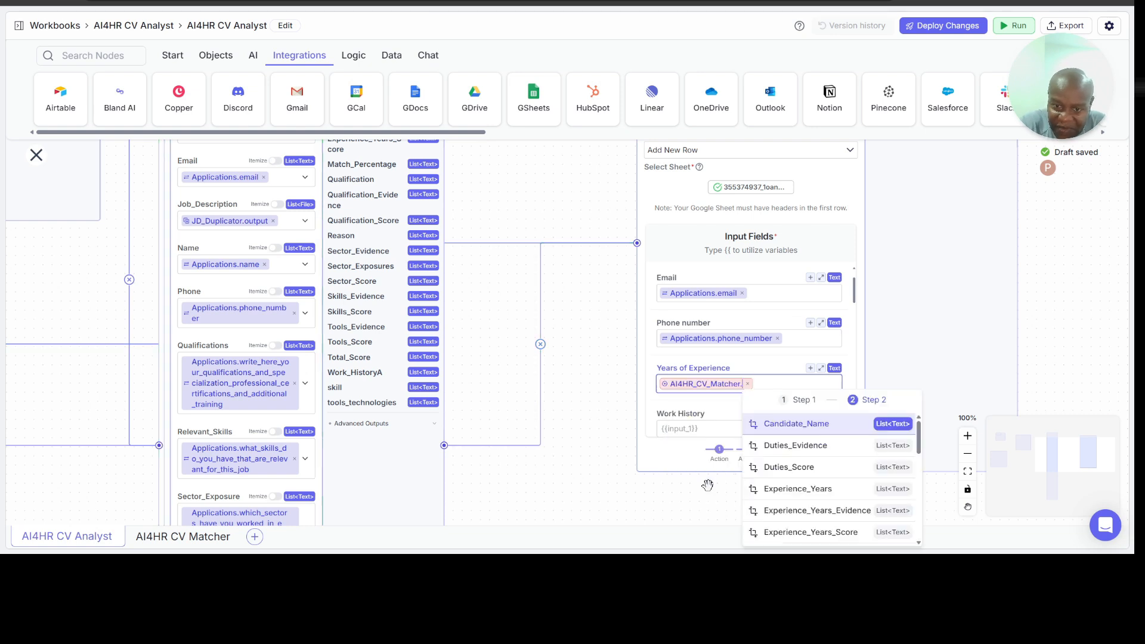
pyautogui.click(806, 494)
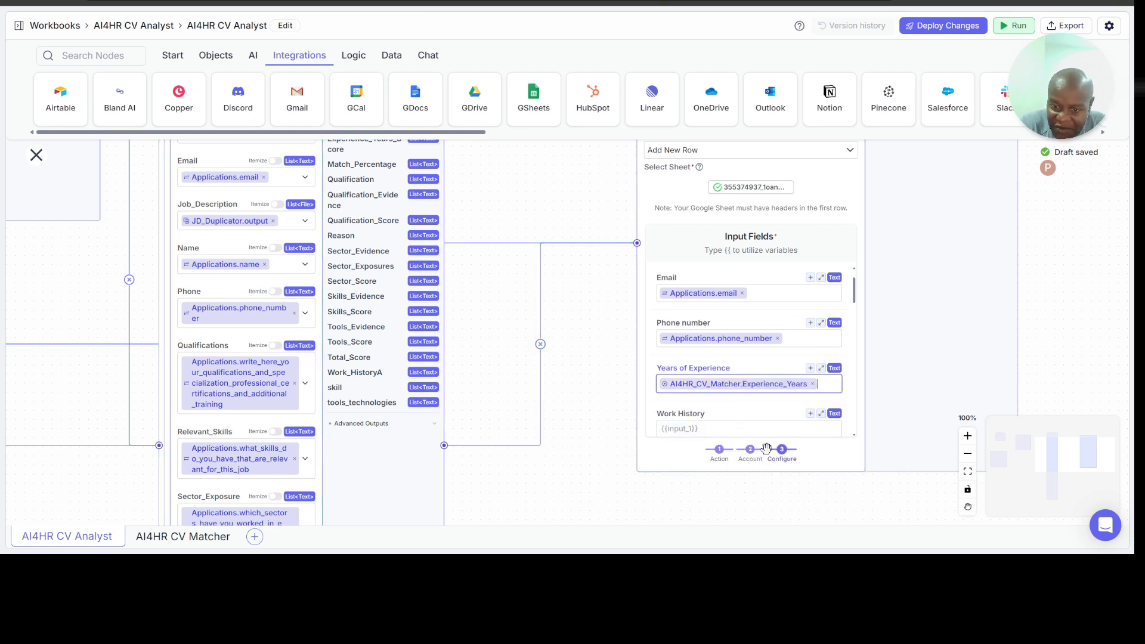
# Step: Map the Work History input field to the AI4HR_CV_Matcher.Work_HistoryA output
pyautogui.click(710, 428)
pyautogui.write('{{')
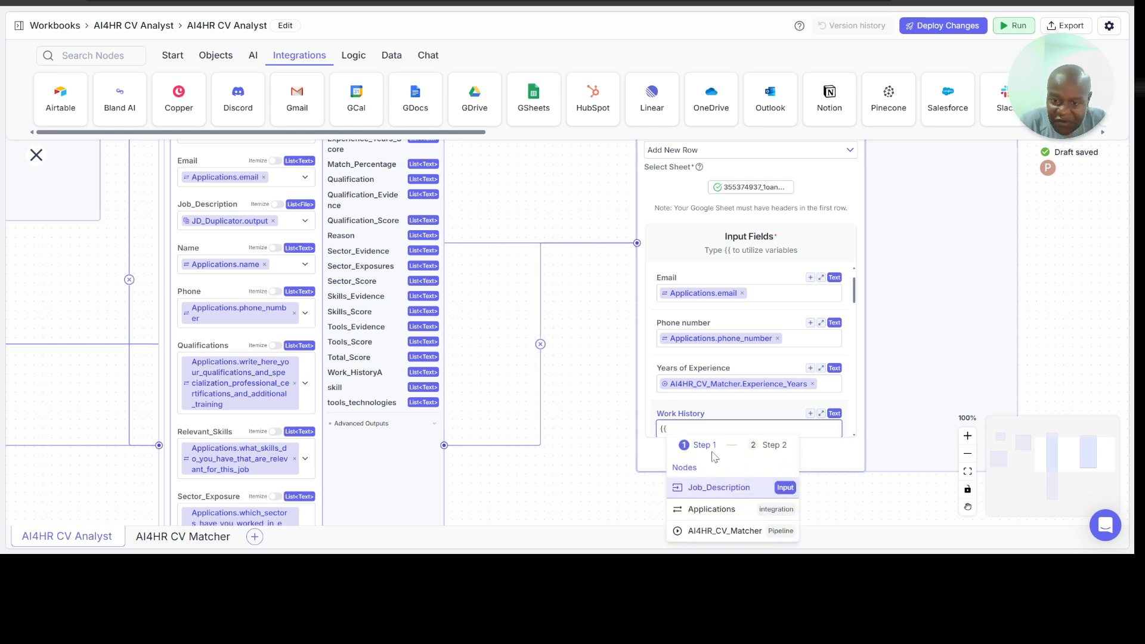
pyautogui.click(725, 531)
pyautogui.scroll(-2, 775, 477)
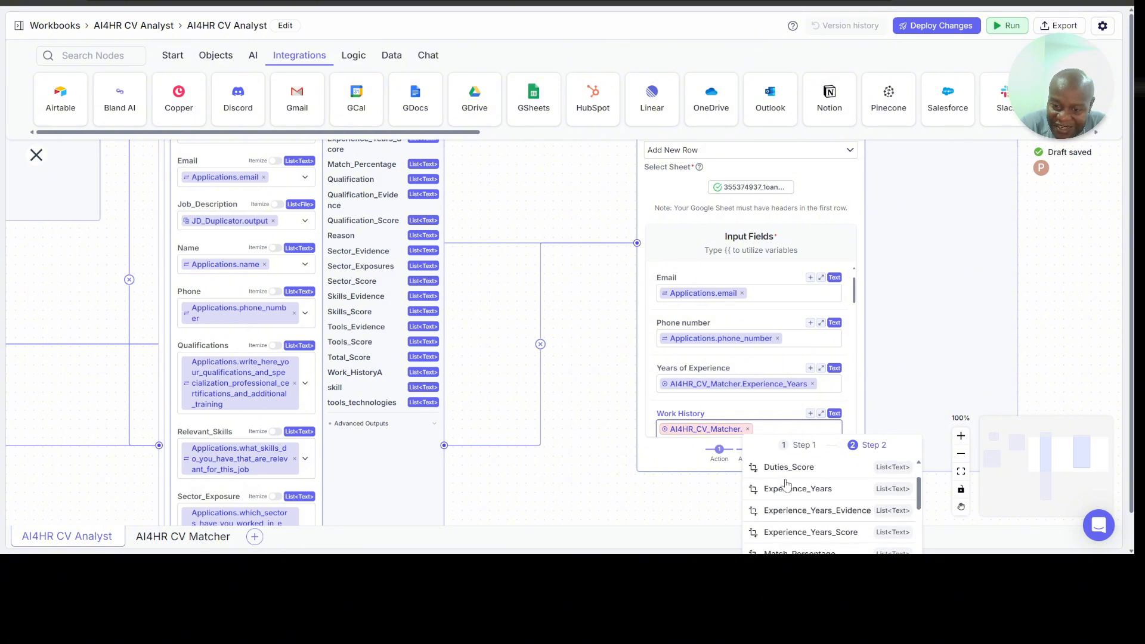
pyautogui.scroll(-10, 786, 485)
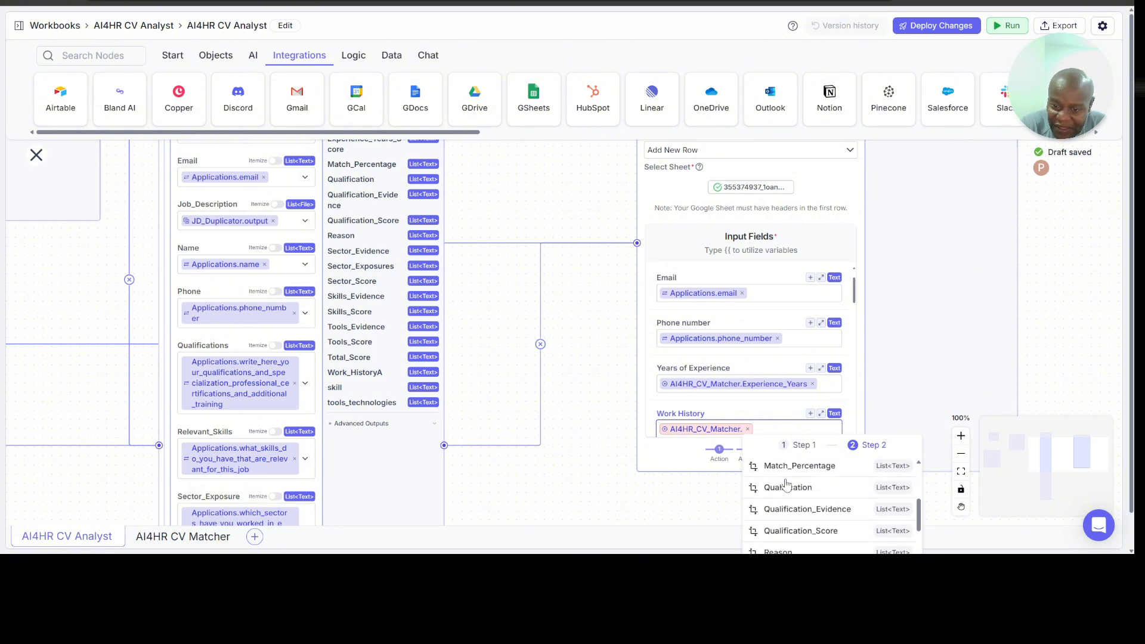
pyautogui.scroll(-3, 787, 484)
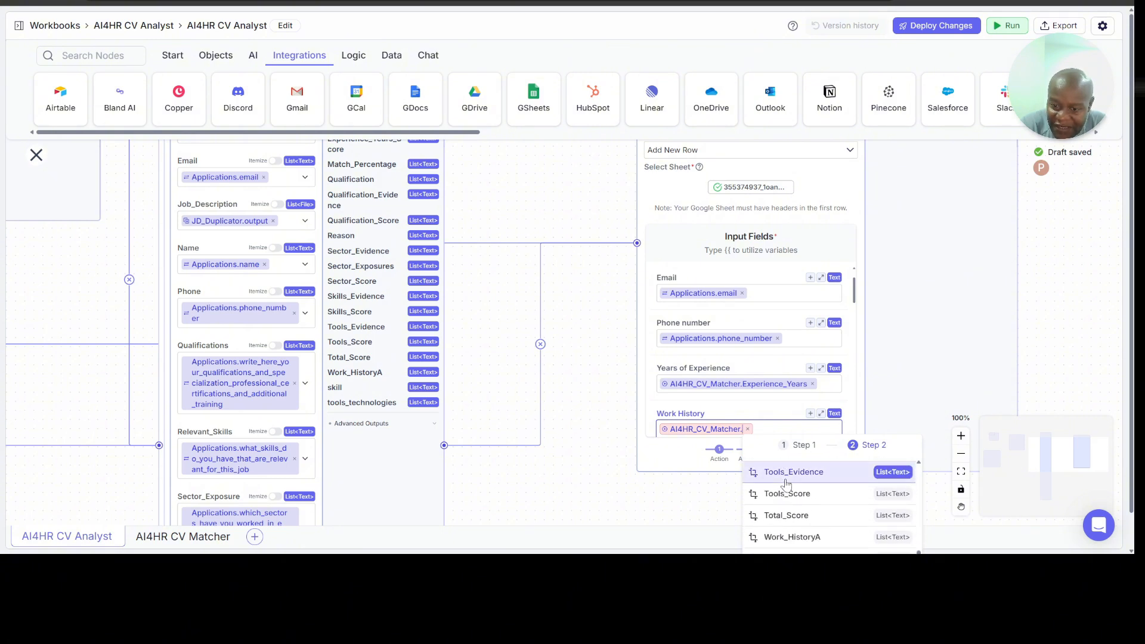
pyautogui.click(792, 537)
# Step: Start a variable reference in the Sector Exposure input field of the Longlist_and_Shortlist node
pyautogui.scroll(-2, 765, 389)
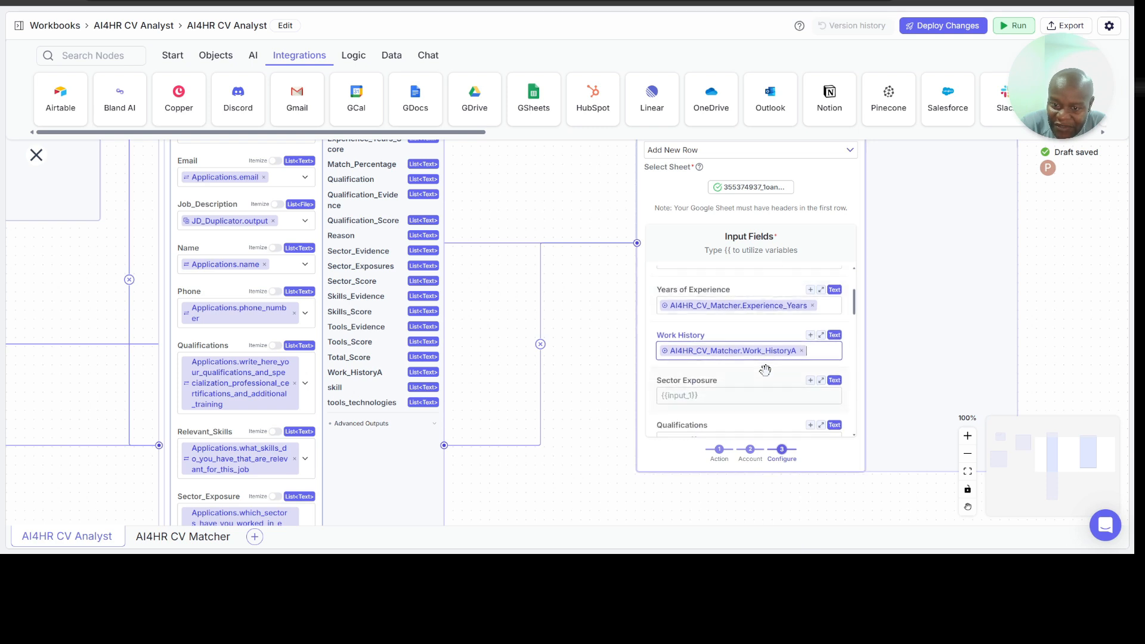
pyautogui.click(706, 396)
pyautogui.write('{{')
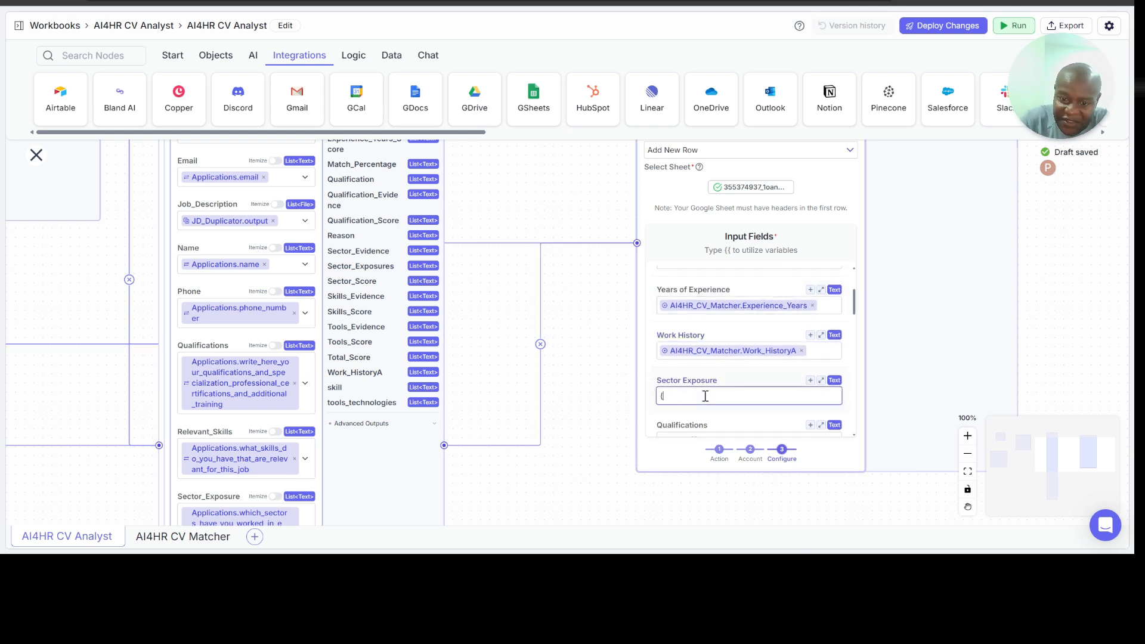
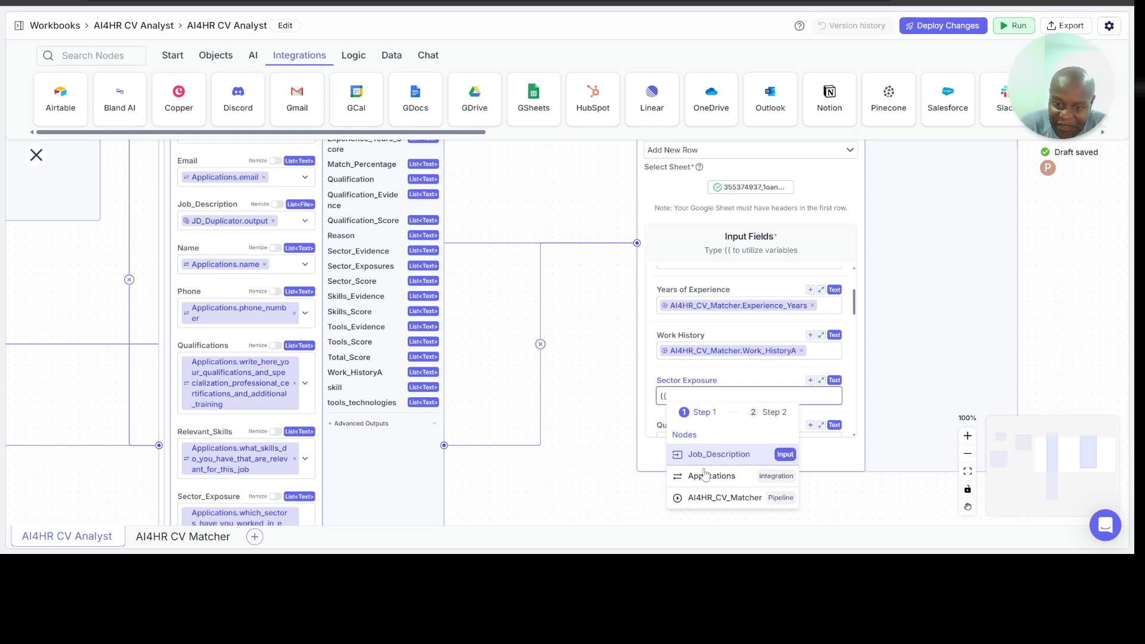
# Step: Map the Sector Exposure input field of the Google Sheets node to AI4HR_CV_Matcher.Sector_Exposures
pyautogui.click(707, 498)
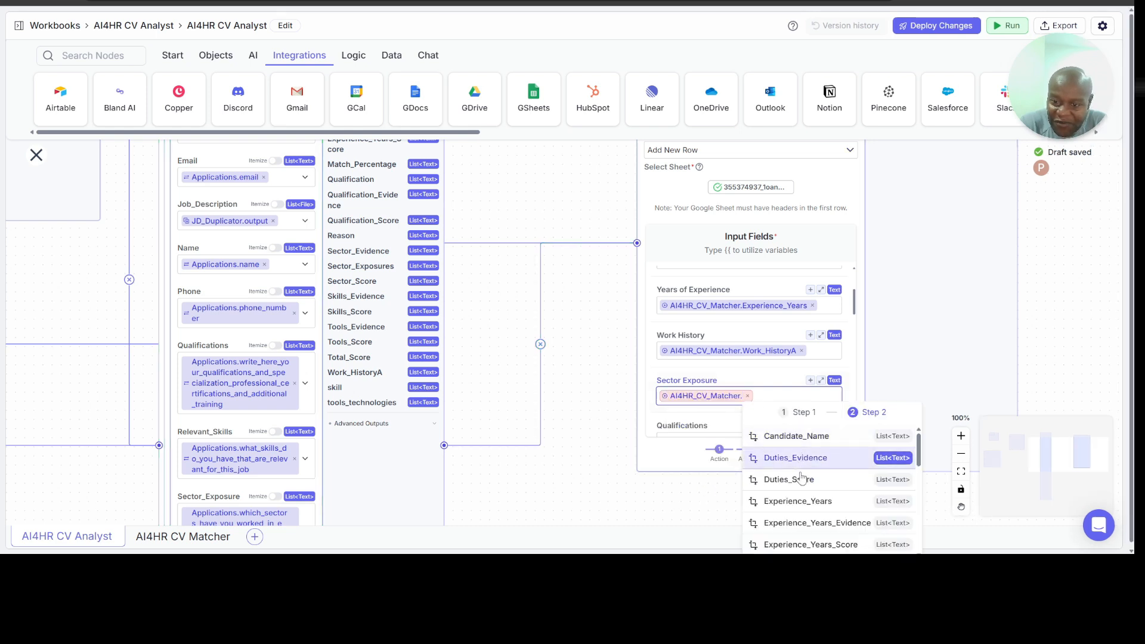
pyautogui.scroll(-3, 802, 478)
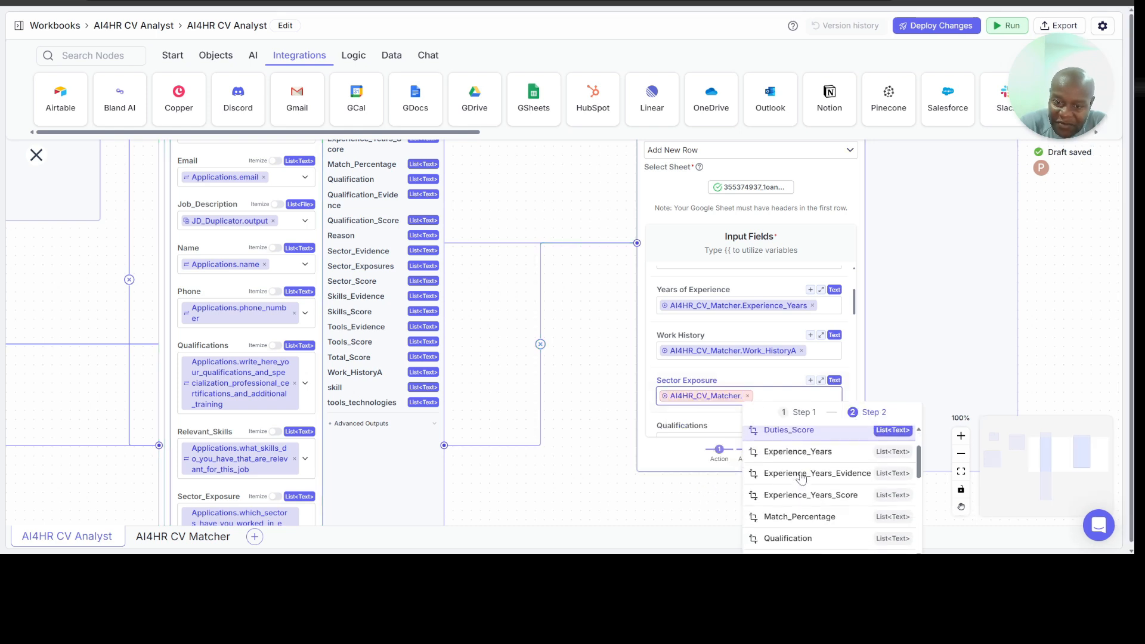
pyautogui.scroll(-5, 802, 478)
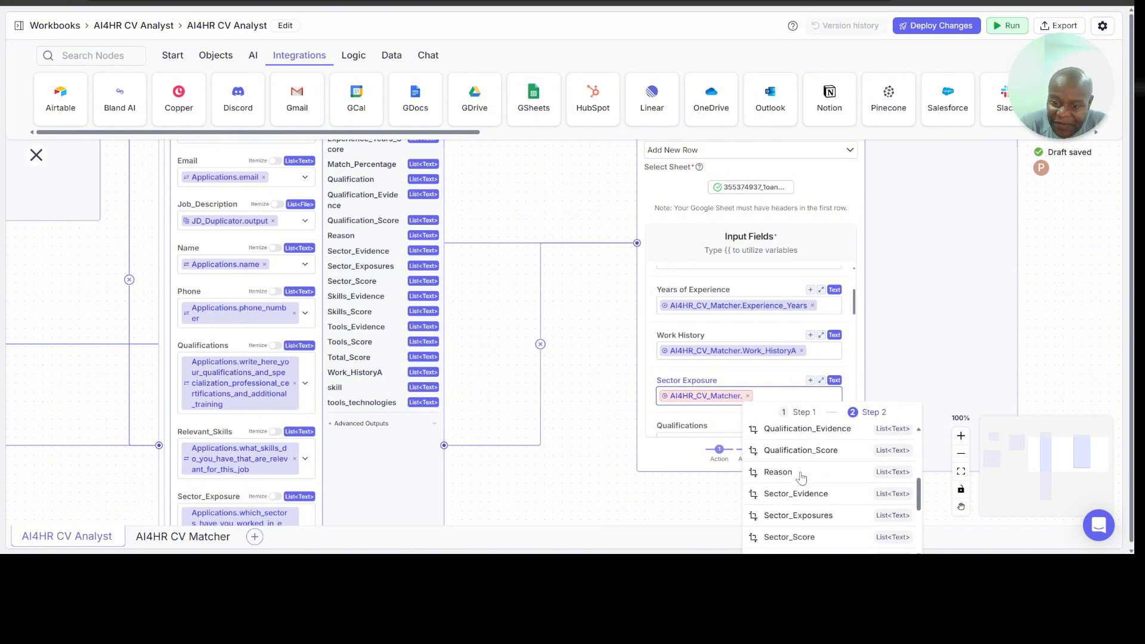
pyautogui.scroll(-1, 802, 477)
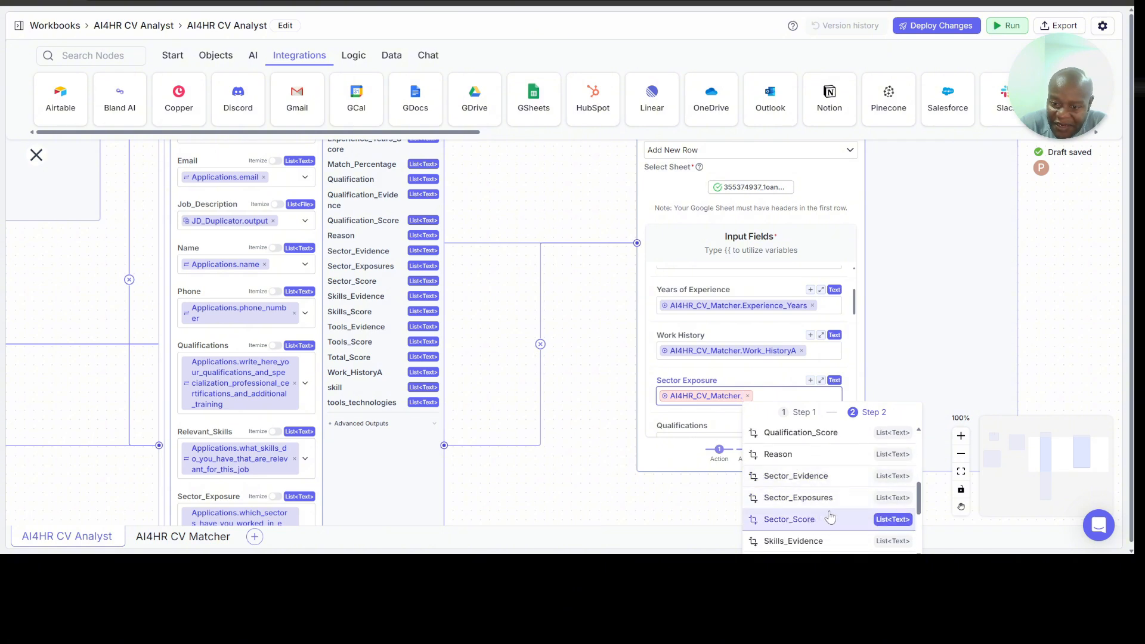
pyautogui.click(799, 498)
# Step: Map the Qualifications input field to the Qualification output of the AI4HR_CV_Matcher node
pyautogui.scroll(-2, 749, 382)
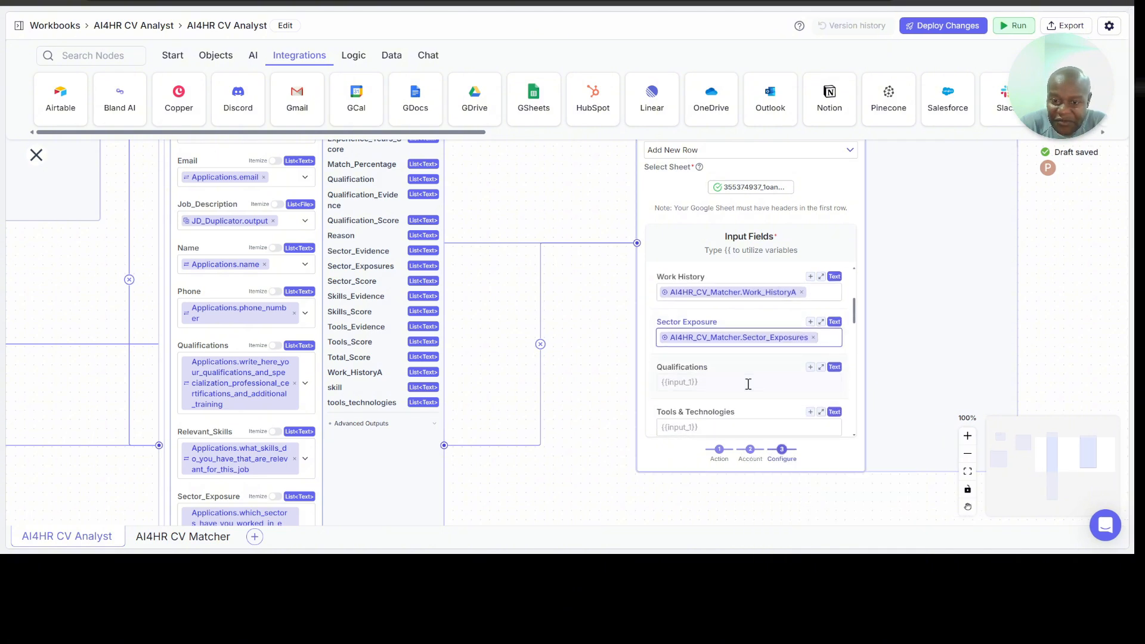
pyautogui.click(718, 377)
pyautogui.write('{{')
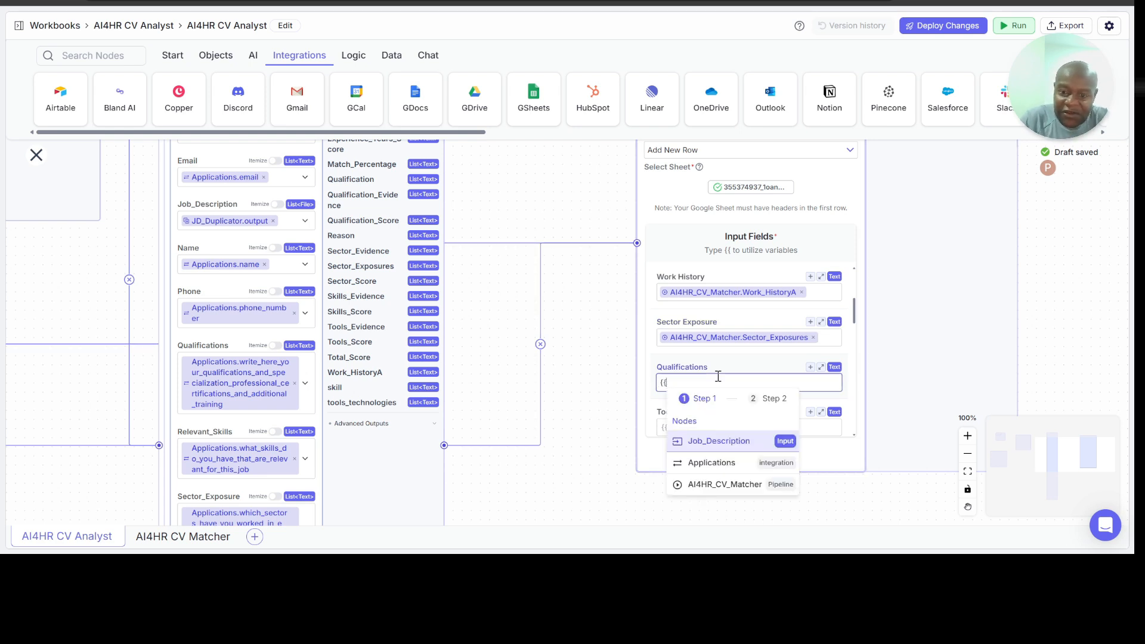
pyautogui.click(724, 484)
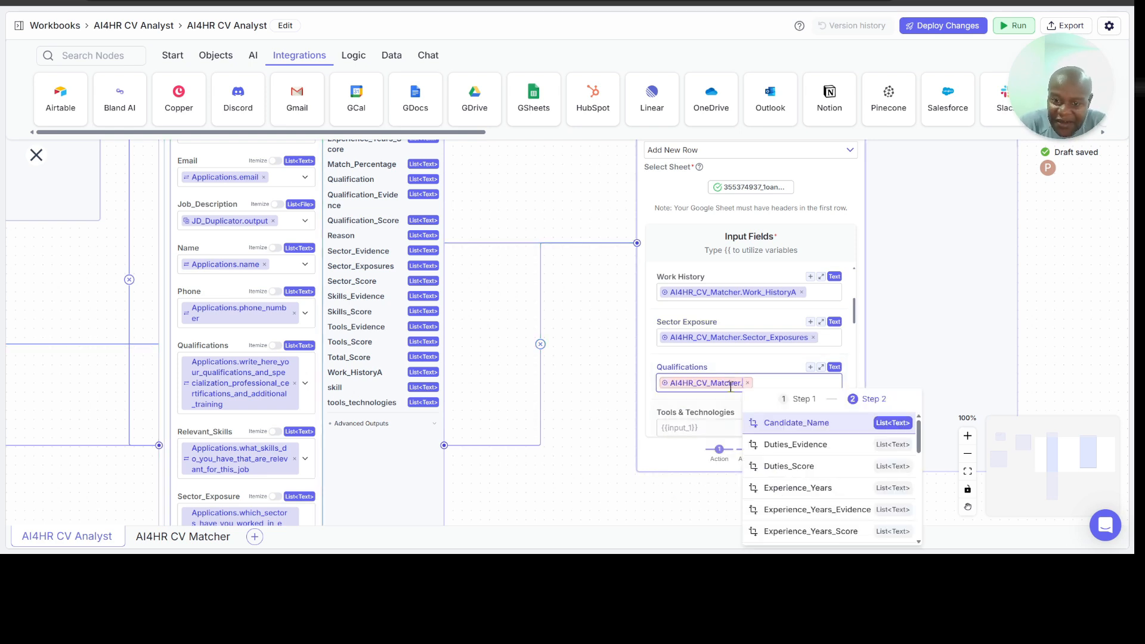
pyautogui.scroll(-3, 789, 454)
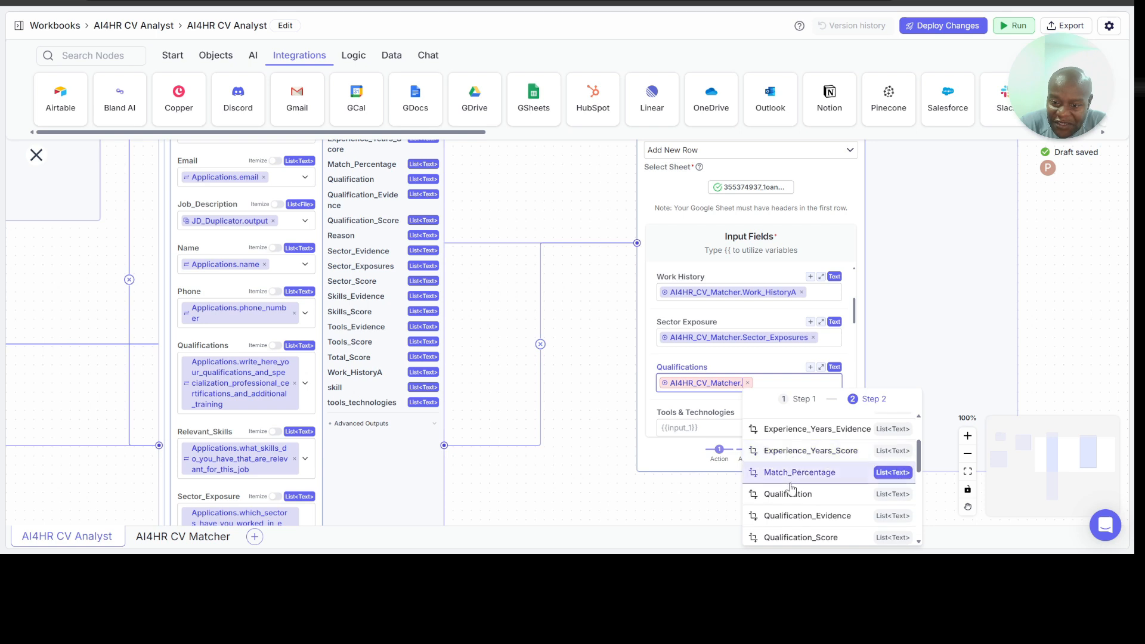
pyautogui.click(788, 495)
# Step: Map the Tools & Technologies input field to the tools_technologies output of the AI4HR_CV_Matcher node
pyautogui.scroll(-1, 721, 411)
pyautogui.scroll(-1, 722, 411)
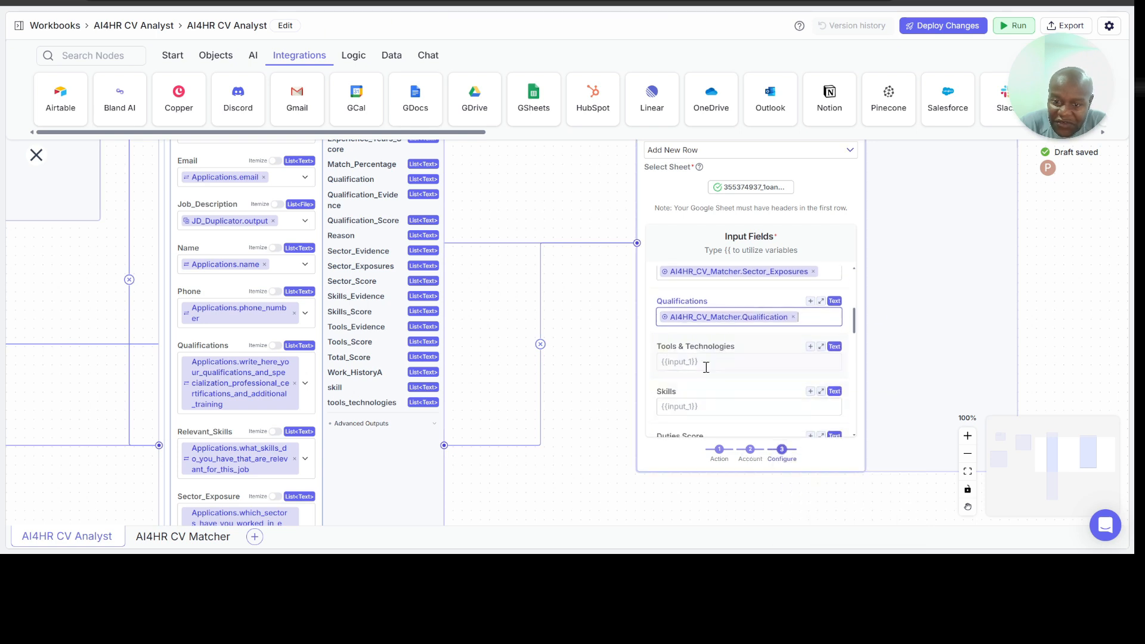
pyautogui.click(701, 361)
pyautogui.write('{{')
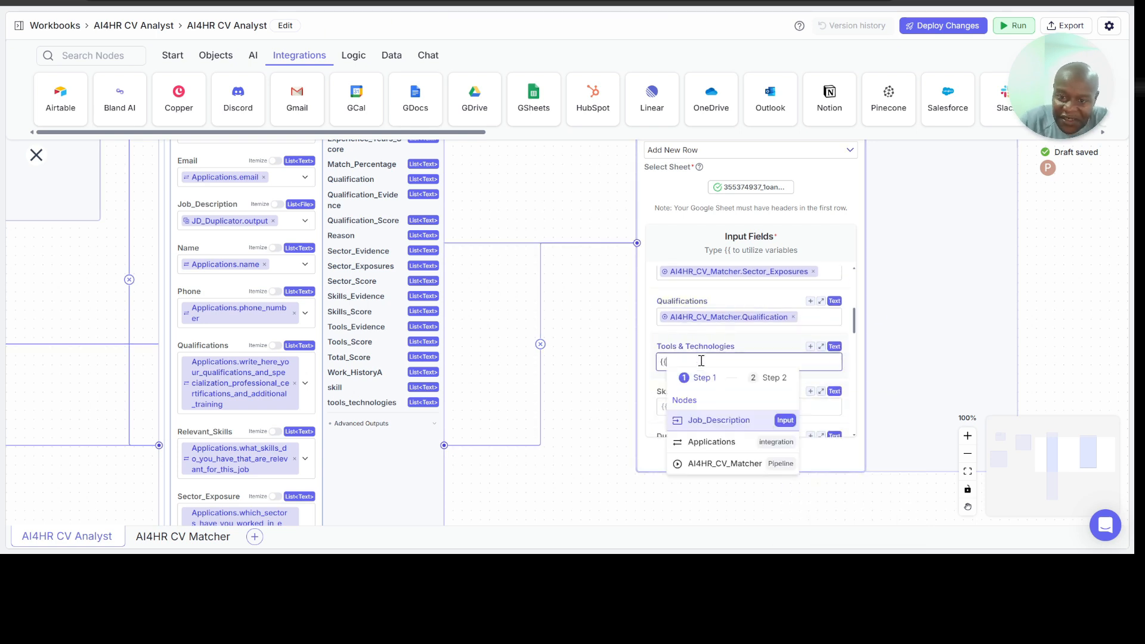
pyautogui.click(740, 464)
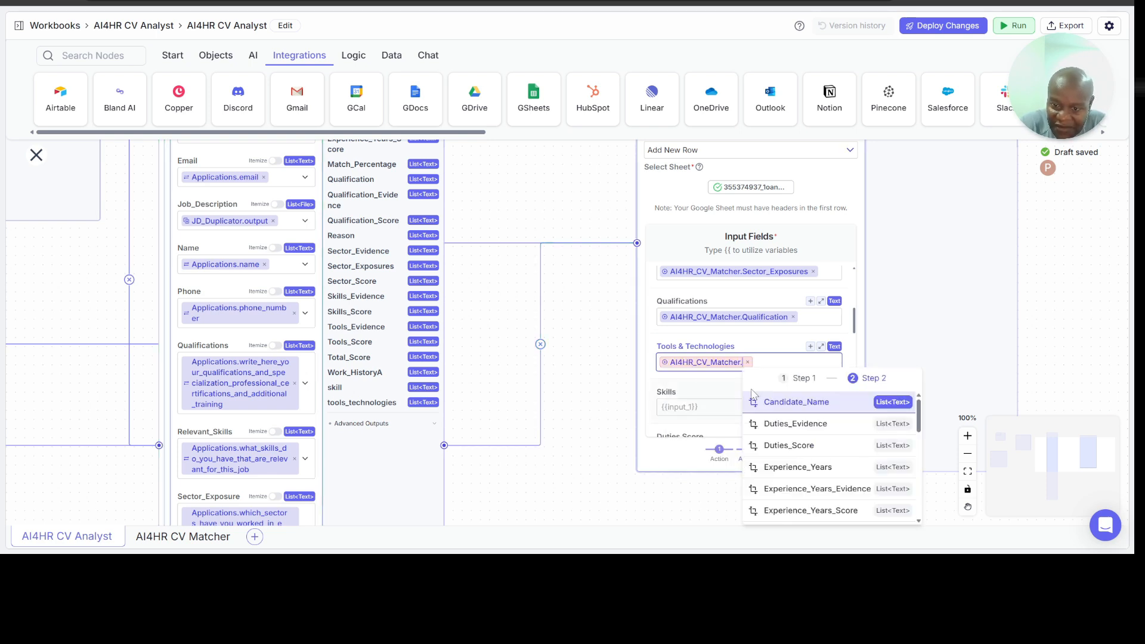
pyautogui.scroll(-4, 799, 451)
pyautogui.scroll(-3, 804, 452)
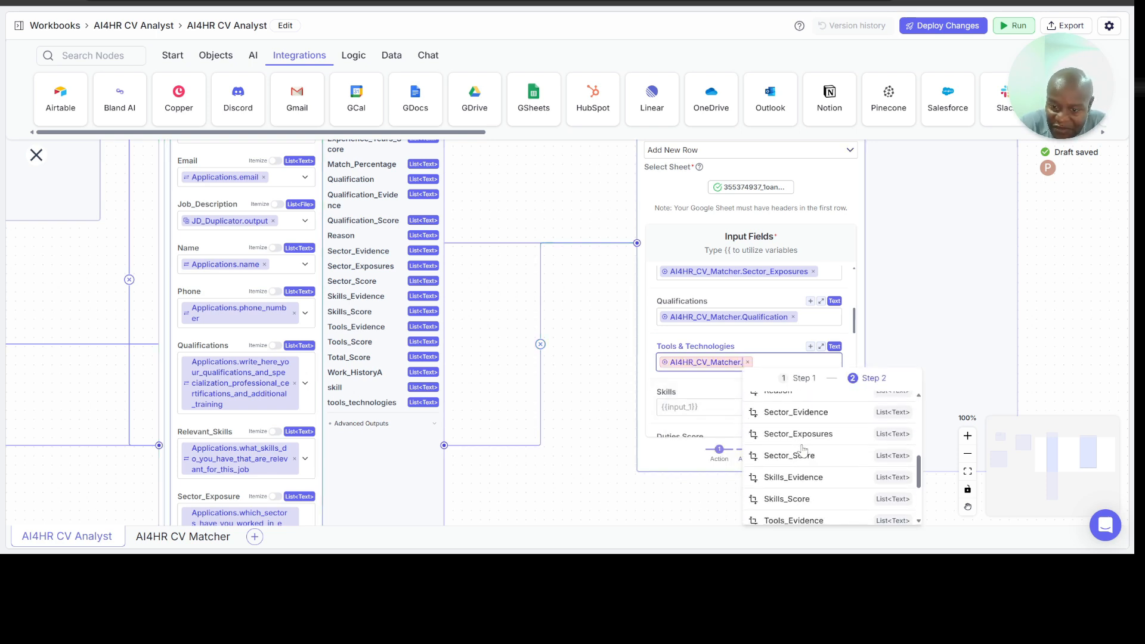
pyautogui.scroll(-2, 803, 451)
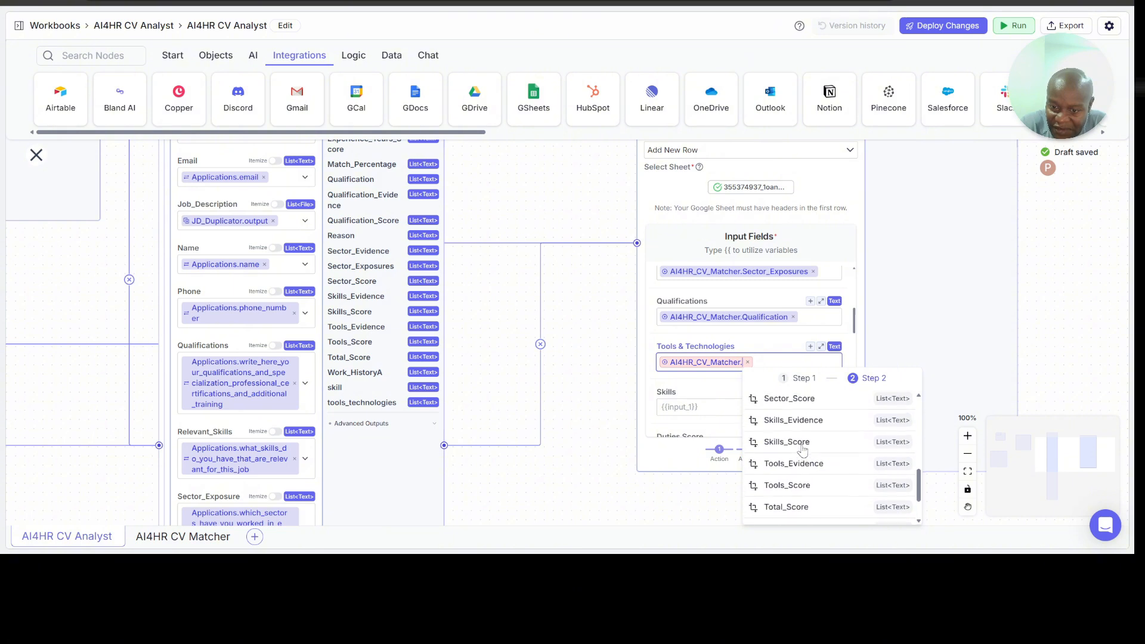
pyautogui.scroll(5, 803, 451)
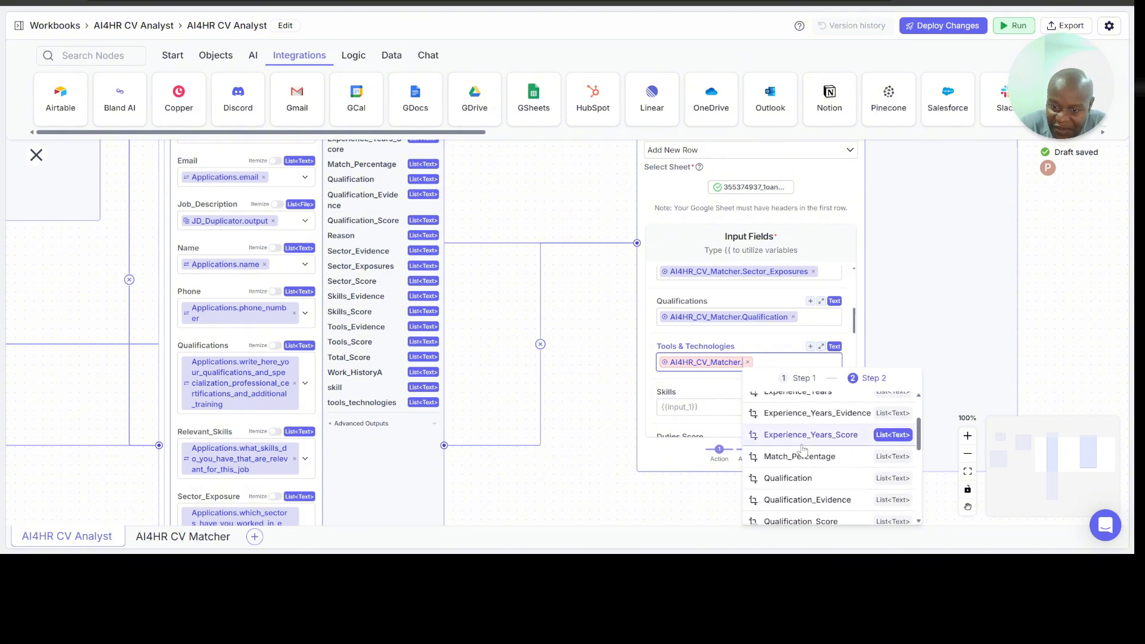
pyautogui.scroll(-3, 804, 452)
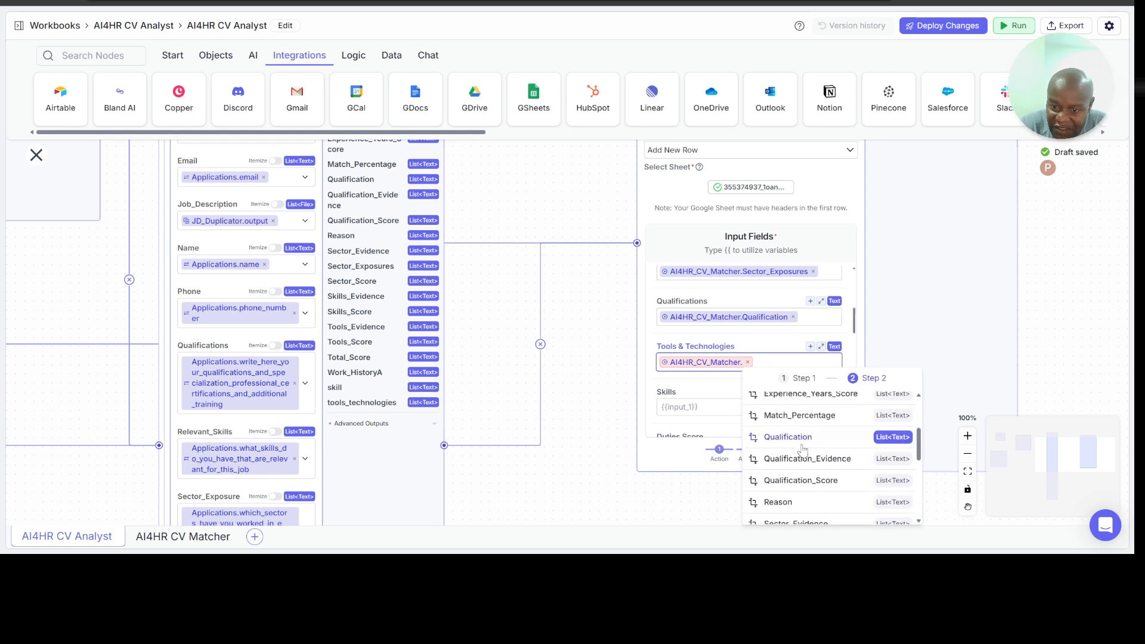
pyautogui.scroll(-3, 804, 452)
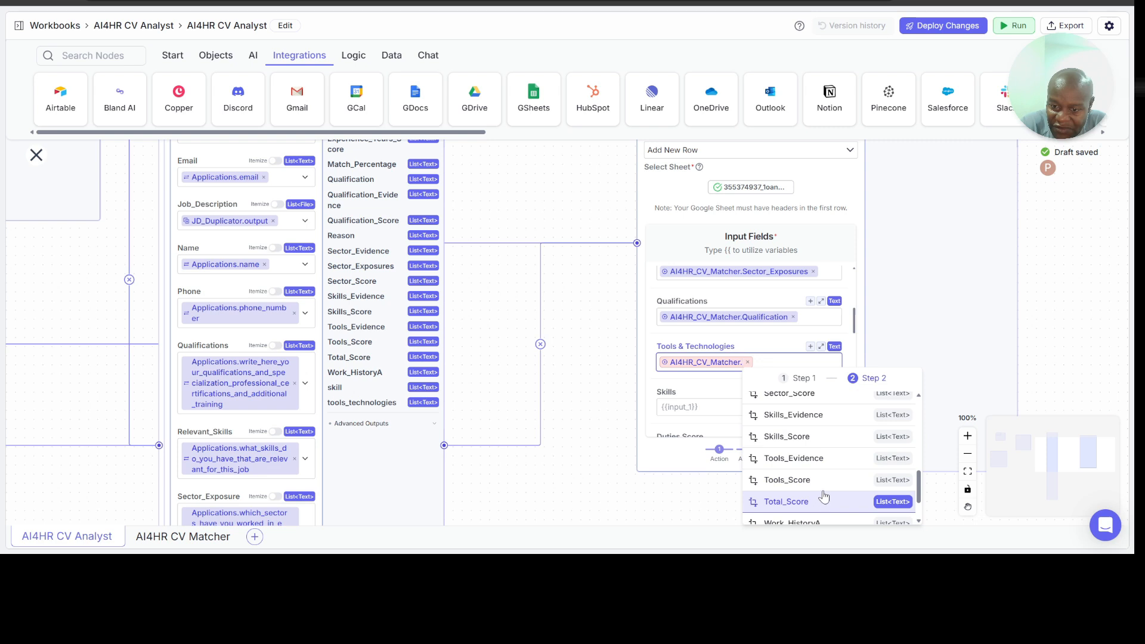
pyautogui.scroll(-2, 825, 489)
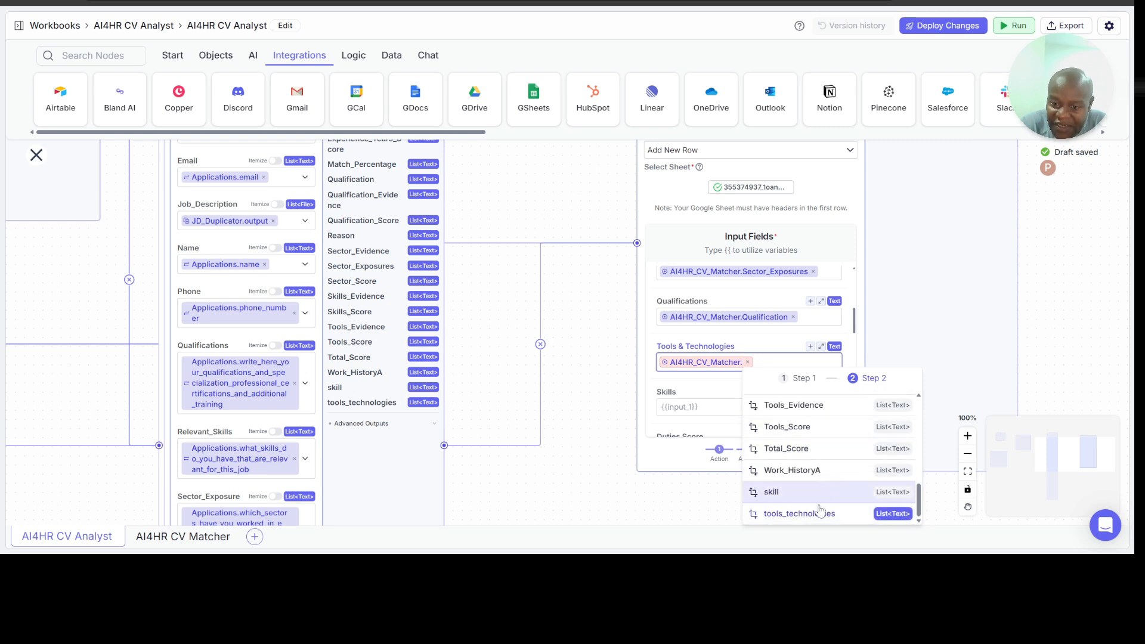
pyautogui.click(821, 515)
# Step: Map the Skills input field to the skill output of the AI4HR_CV_Matcher node
pyautogui.click(739, 403)
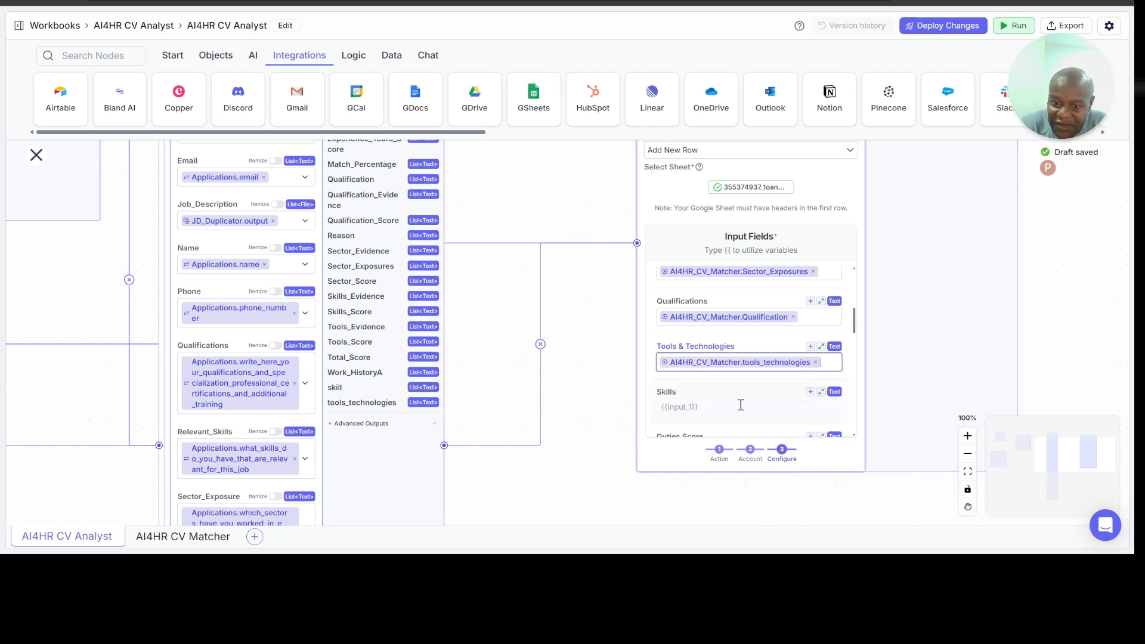
pyautogui.write('{{')
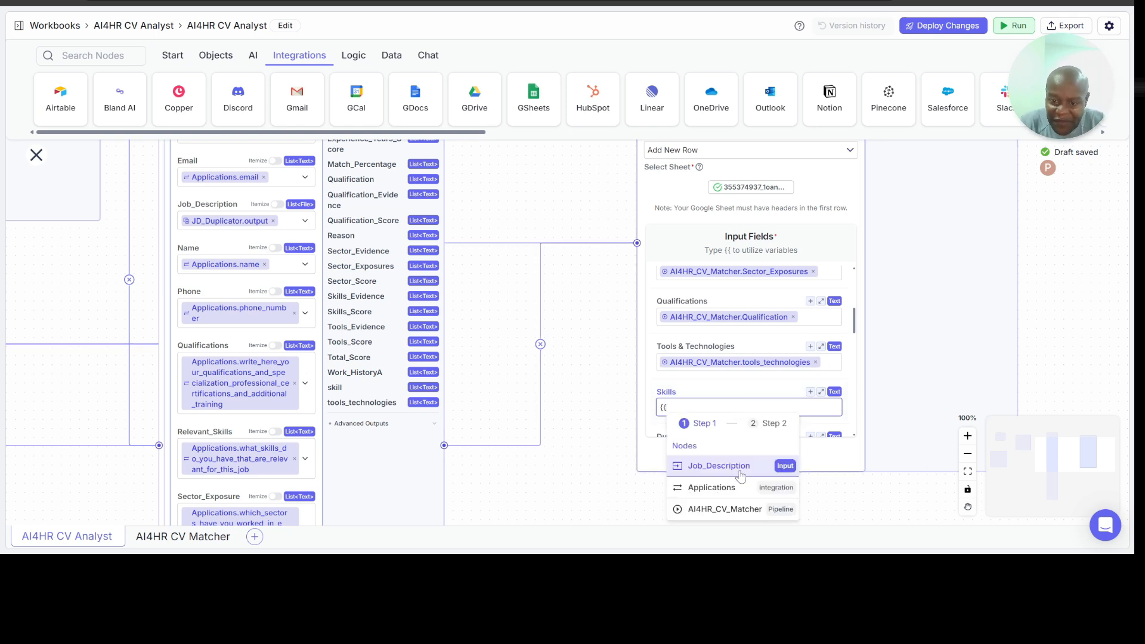
pyautogui.click(742, 509)
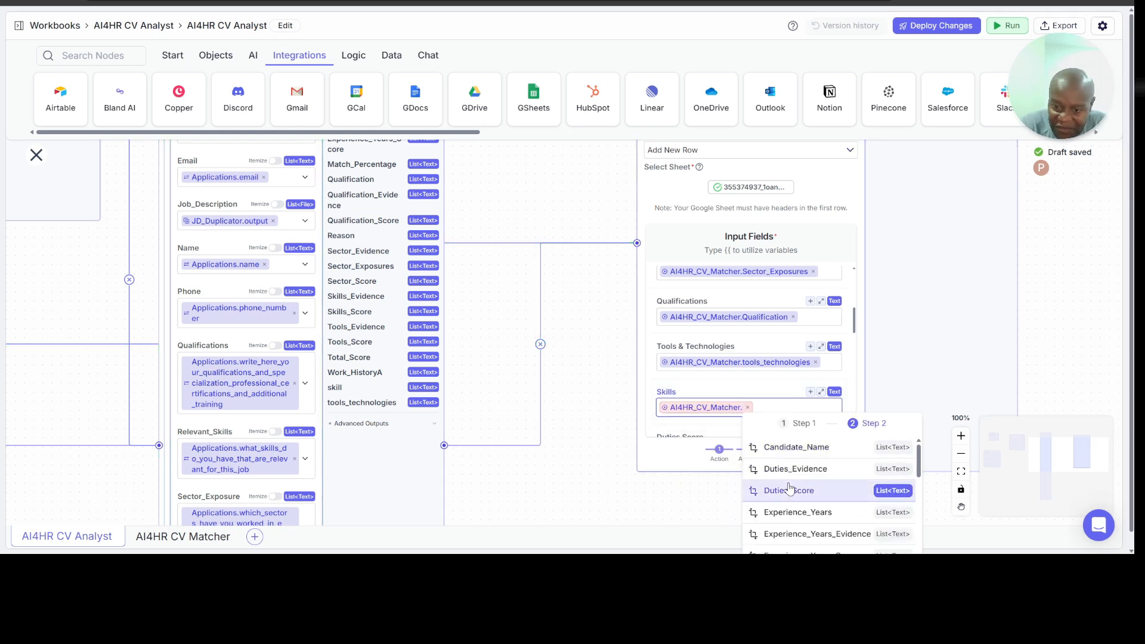
pyautogui.scroll(-2, 789, 488)
pyautogui.scroll(-4, 789, 488)
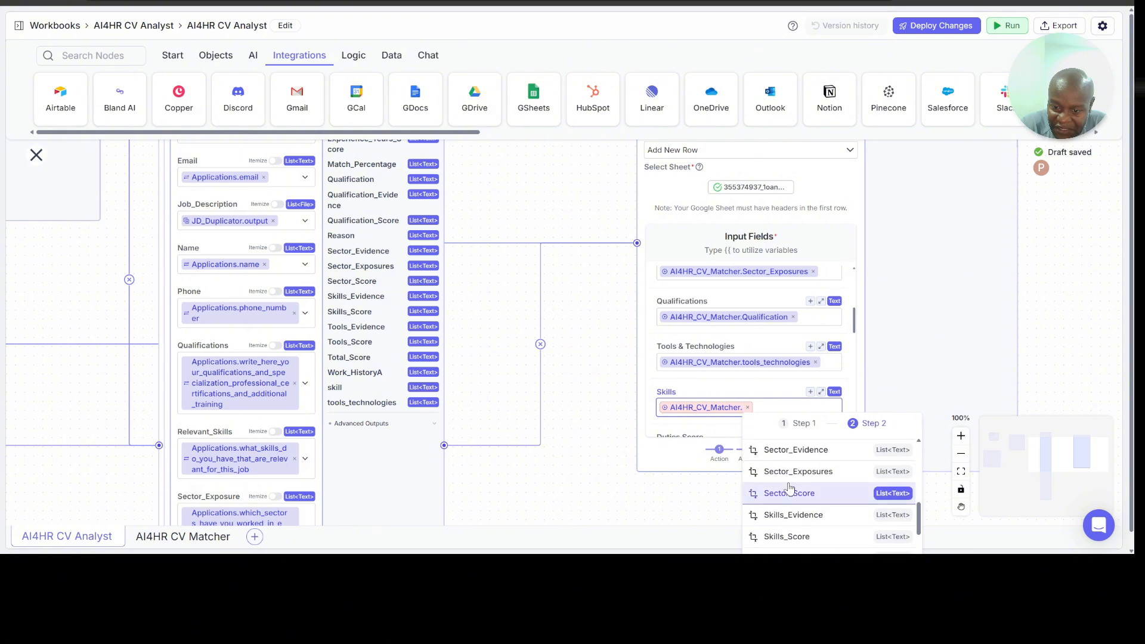
pyautogui.scroll(-3, 813, 514)
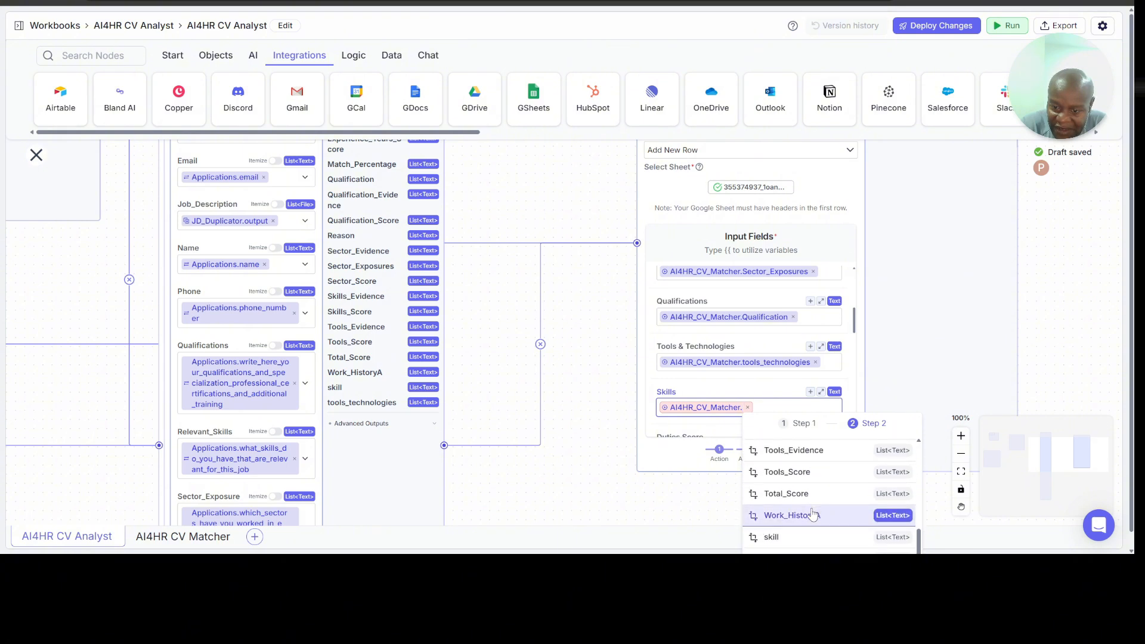
pyautogui.click(784, 537)
# Step: Map the Duties Score input field to the Duties_Score output of the AI4HR_CV_Matcher node
pyautogui.scroll(-3, 739, 364)
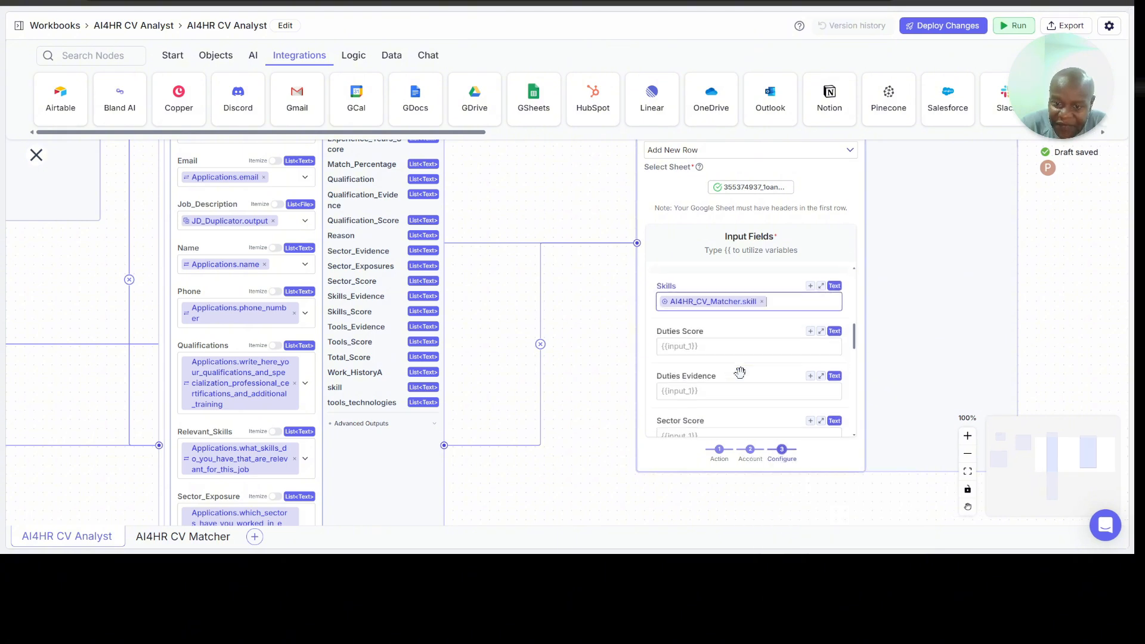
pyautogui.click(706, 322)
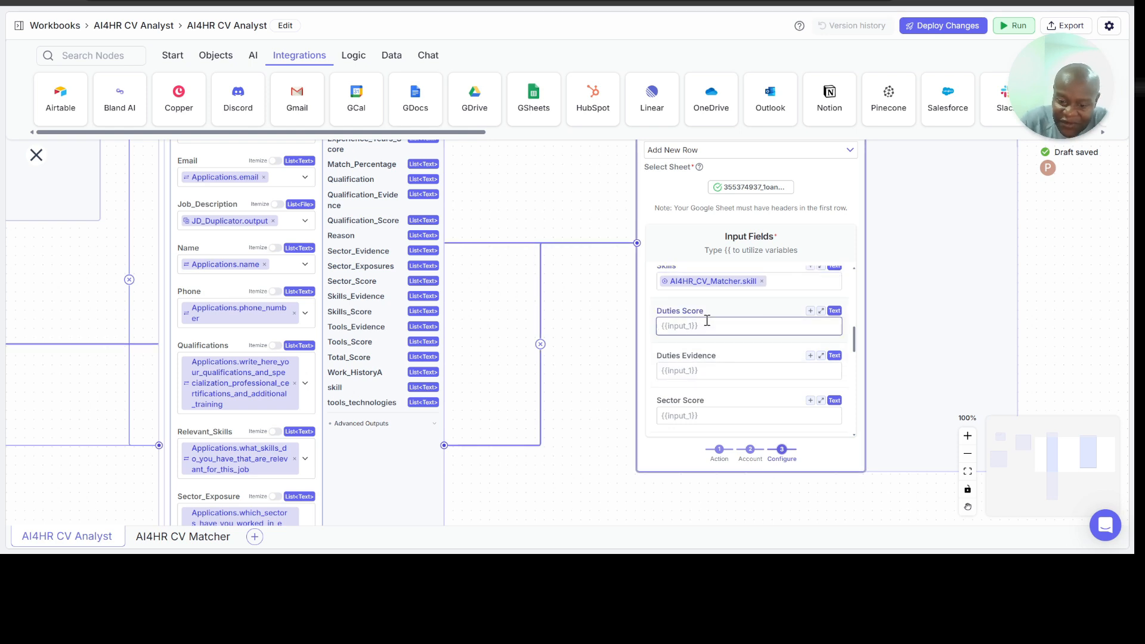
pyautogui.write('{{')
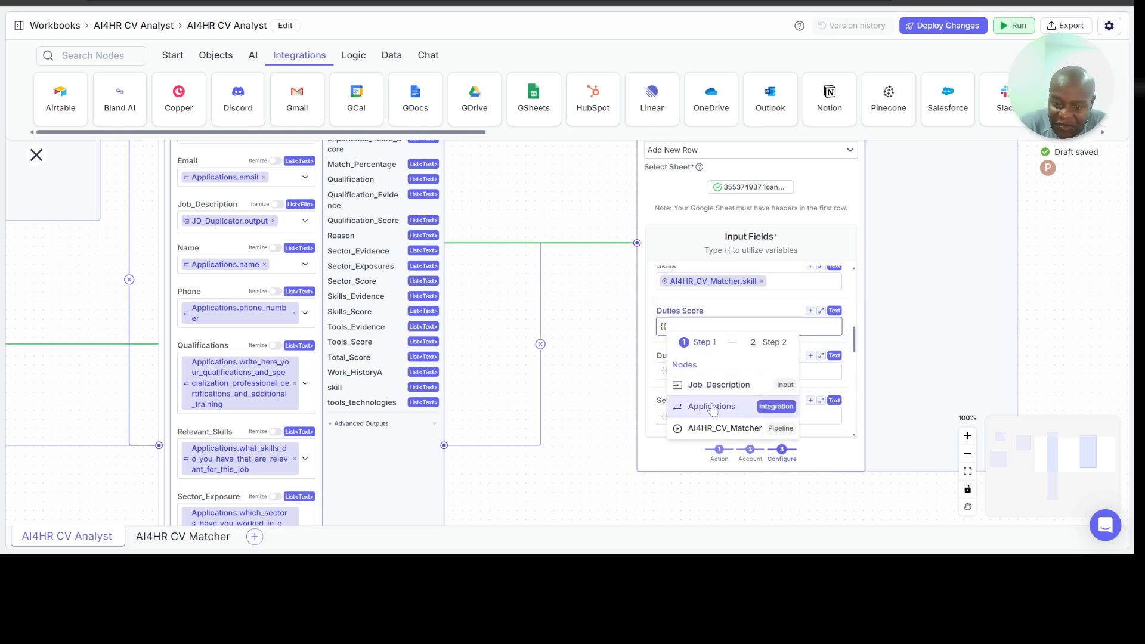
pyautogui.click(731, 426)
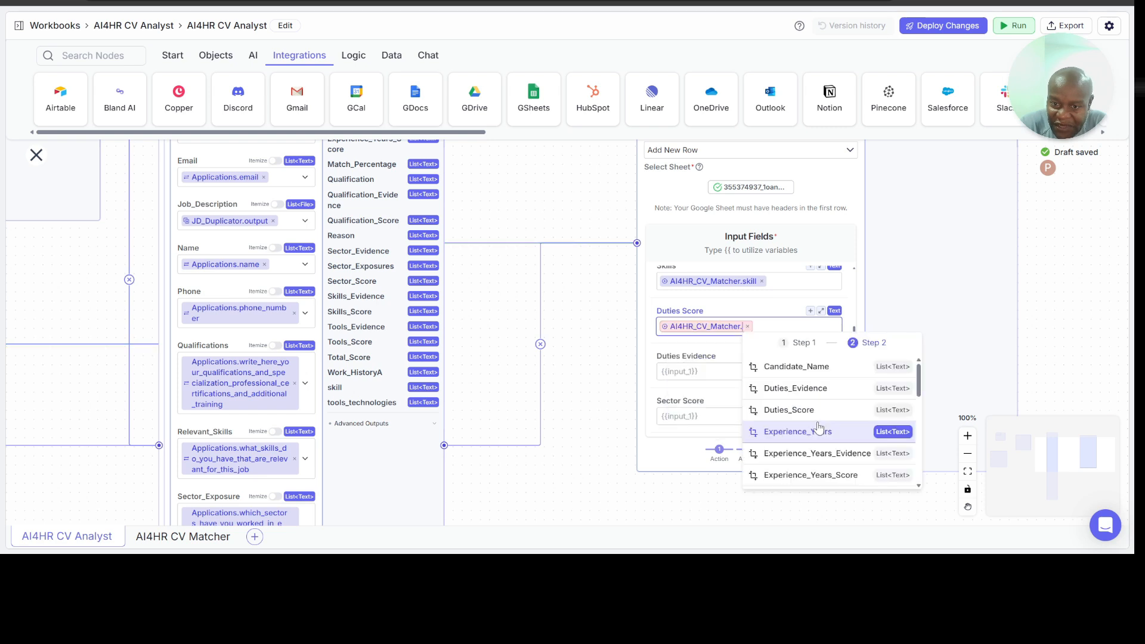
pyautogui.scroll(-4, 819, 428)
pyautogui.scroll(3, 818, 427)
pyautogui.scroll(1, 818, 427)
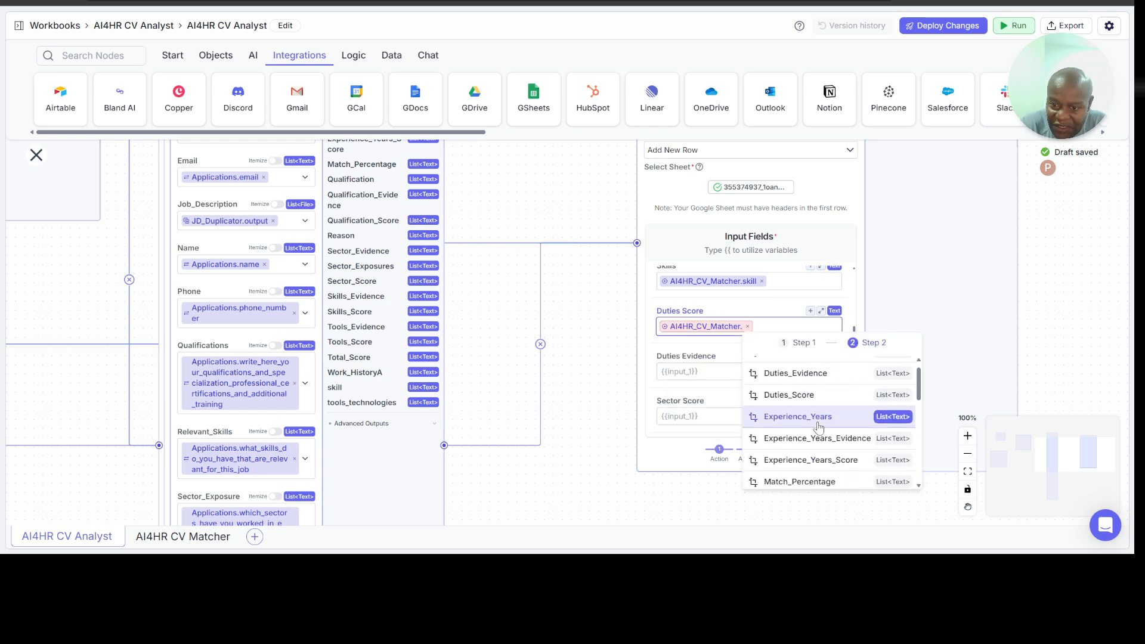
pyautogui.click(812, 395)
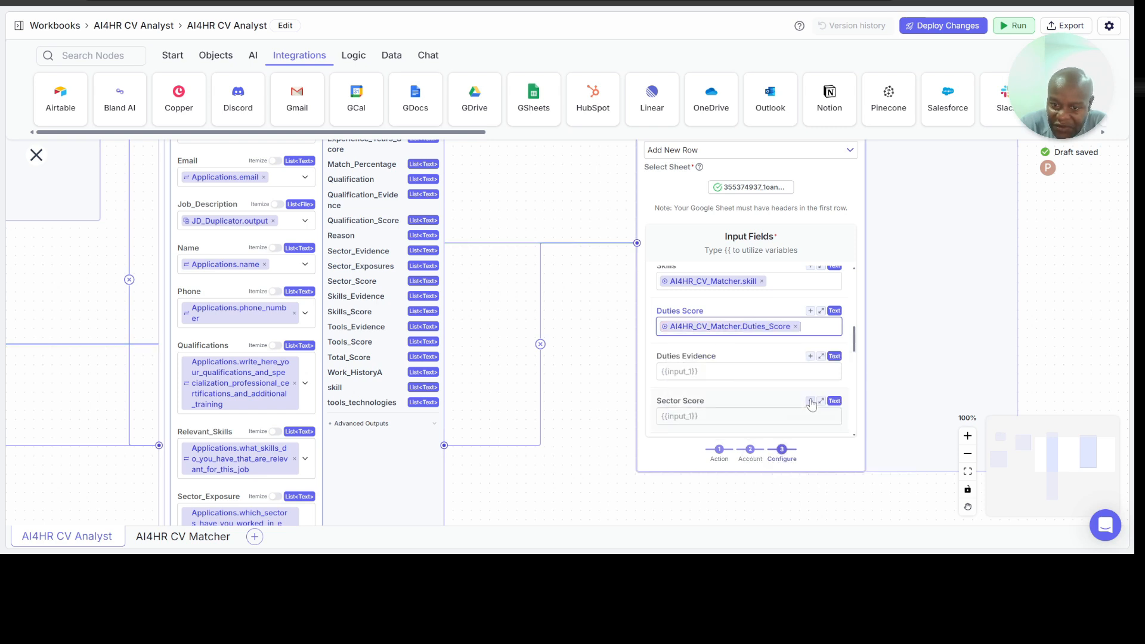
# Step: Map the Duties Evidence input field to the Duties_Evidence output of the AI4HR_CV_Matcher node
pyautogui.click(693, 372)
pyautogui.write('{{')
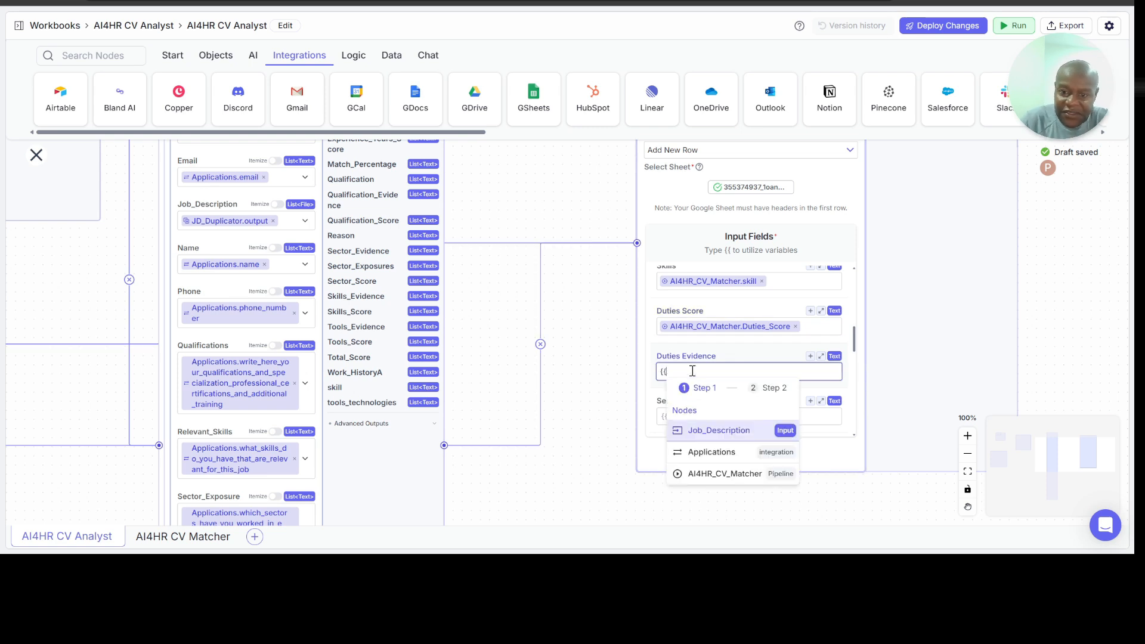
pyautogui.click(727, 475)
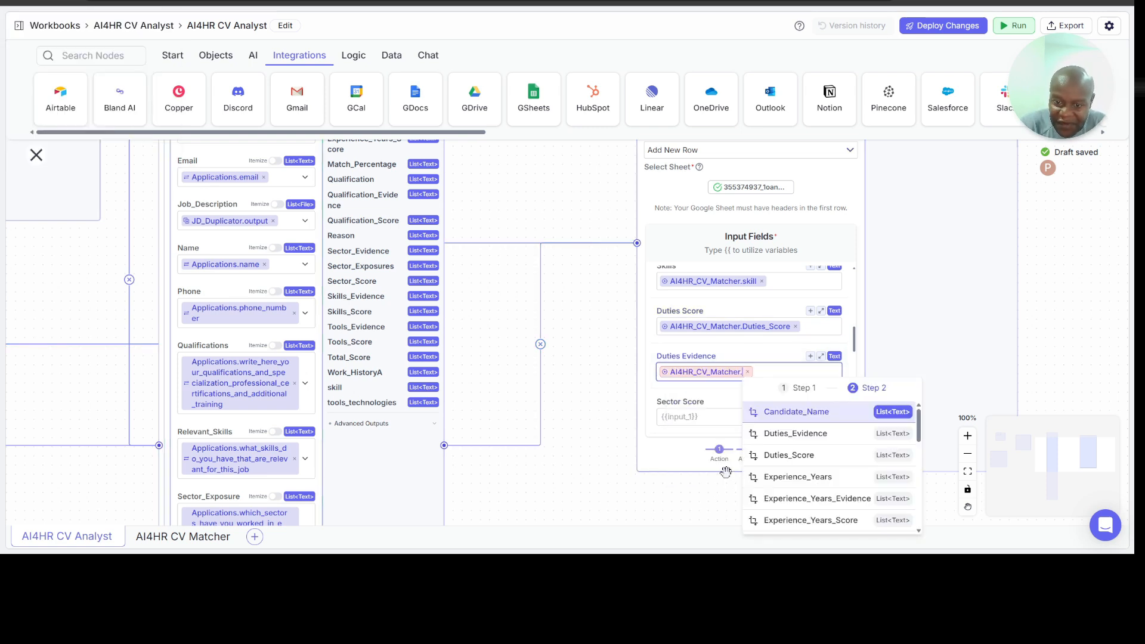
pyautogui.scroll(-5, 797, 437)
pyautogui.scroll(-2, 797, 437)
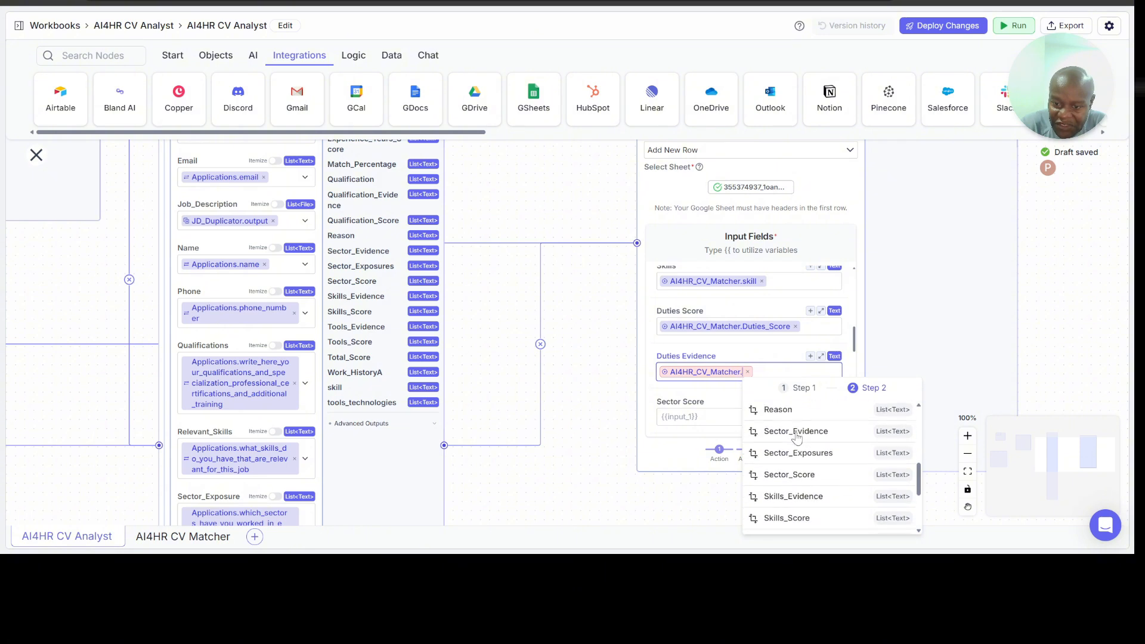
pyautogui.scroll(3, 798, 437)
pyautogui.scroll(-5, 798, 438)
pyautogui.scroll(5, 798, 437)
pyautogui.scroll(4, 798, 437)
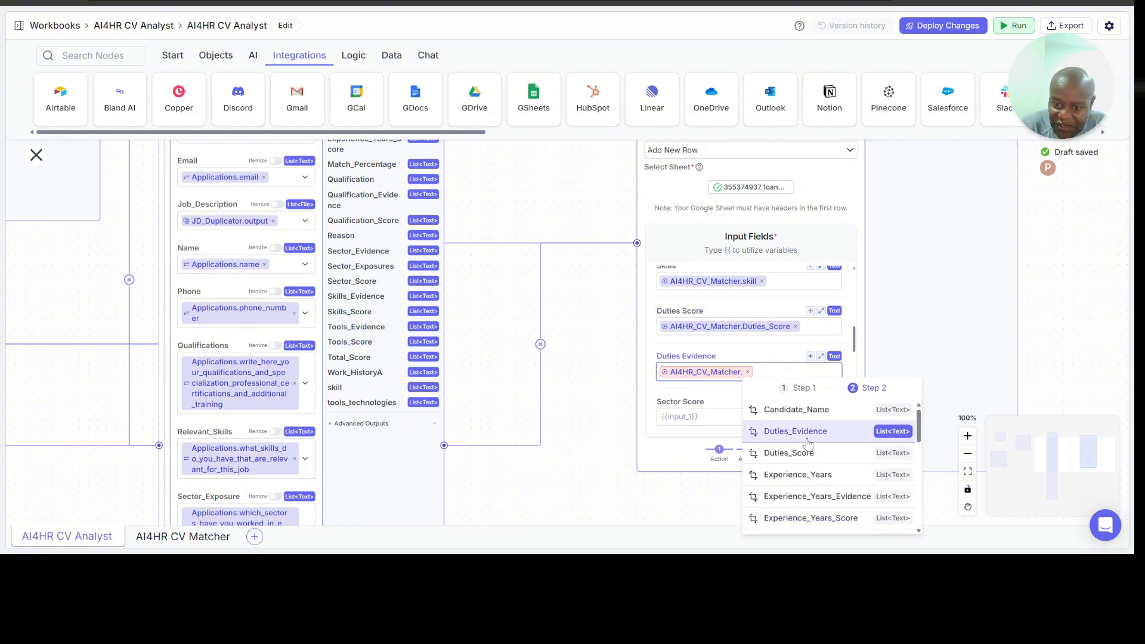
pyautogui.click(808, 441)
# Step: Map the Sector Score input field to the Sector_Score output of the AI4HR_CV_Matcher node
pyautogui.scroll(-3, 749, 363)
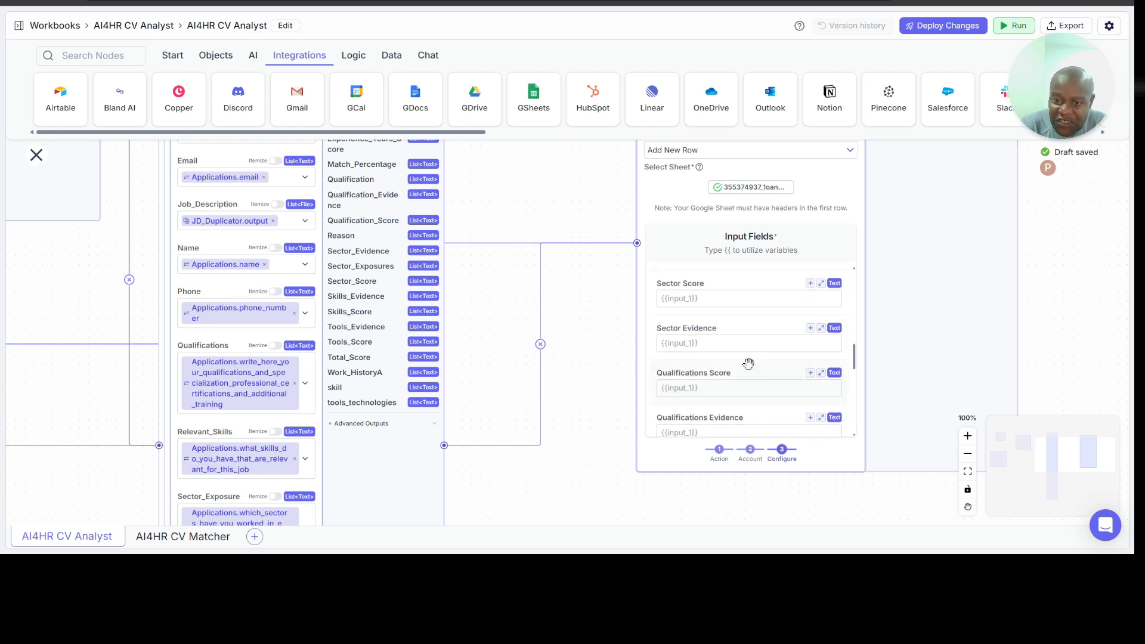
pyautogui.click(708, 298)
pyautogui.write('{{')
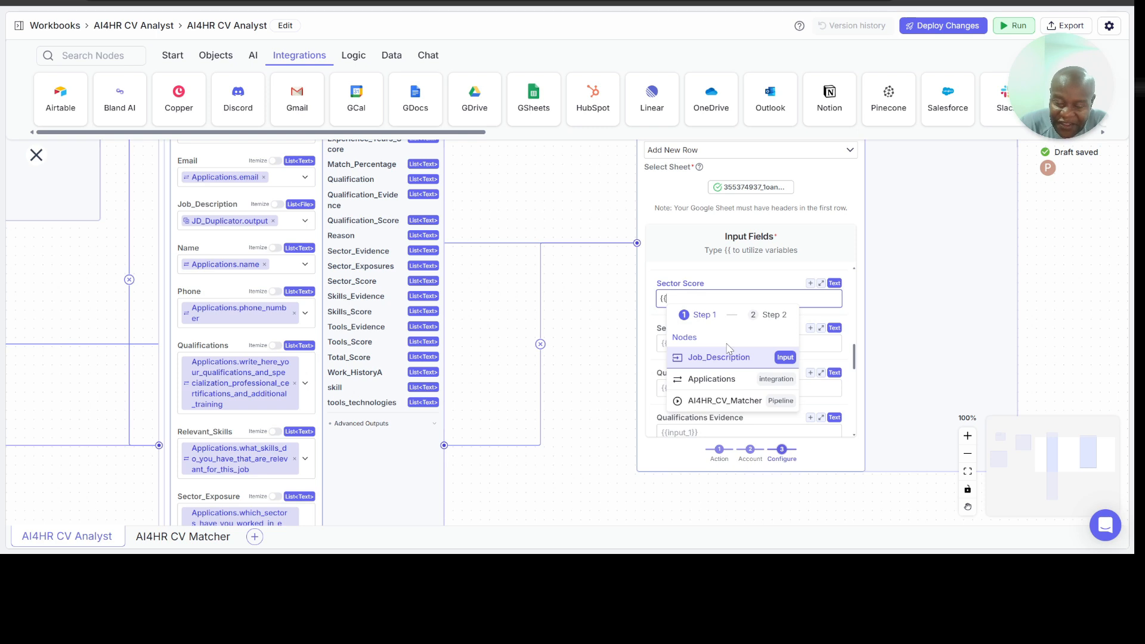
pyautogui.click(719, 400)
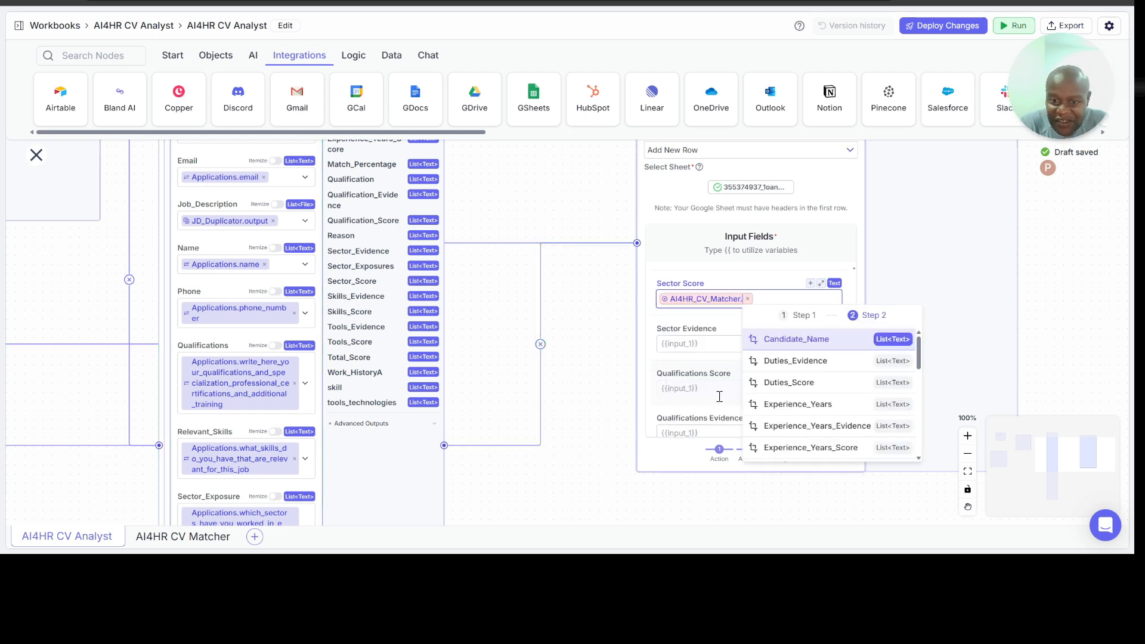
pyautogui.scroll(-1, 811, 395)
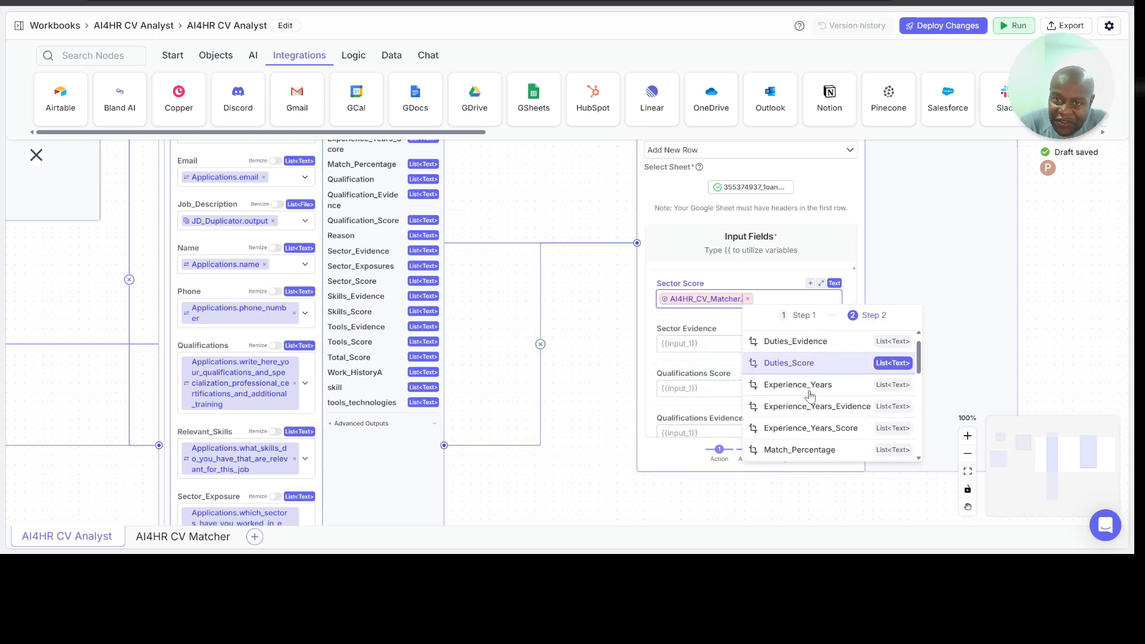
pyautogui.scroll(-2, 810, 396)
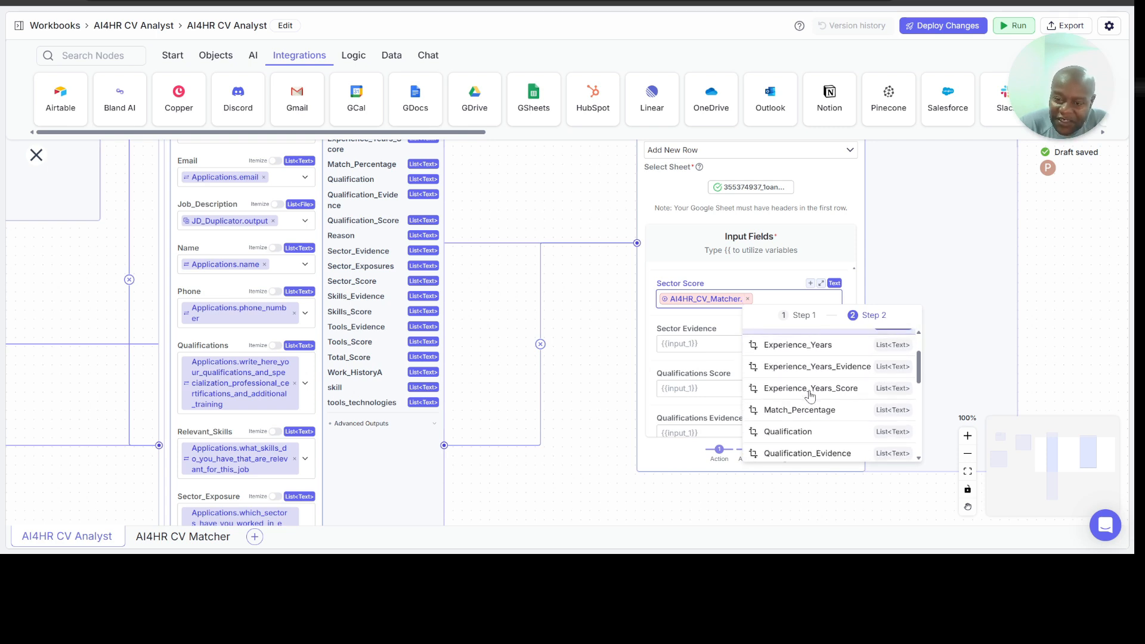
pyautogui.scroll(-2, 811, 396)
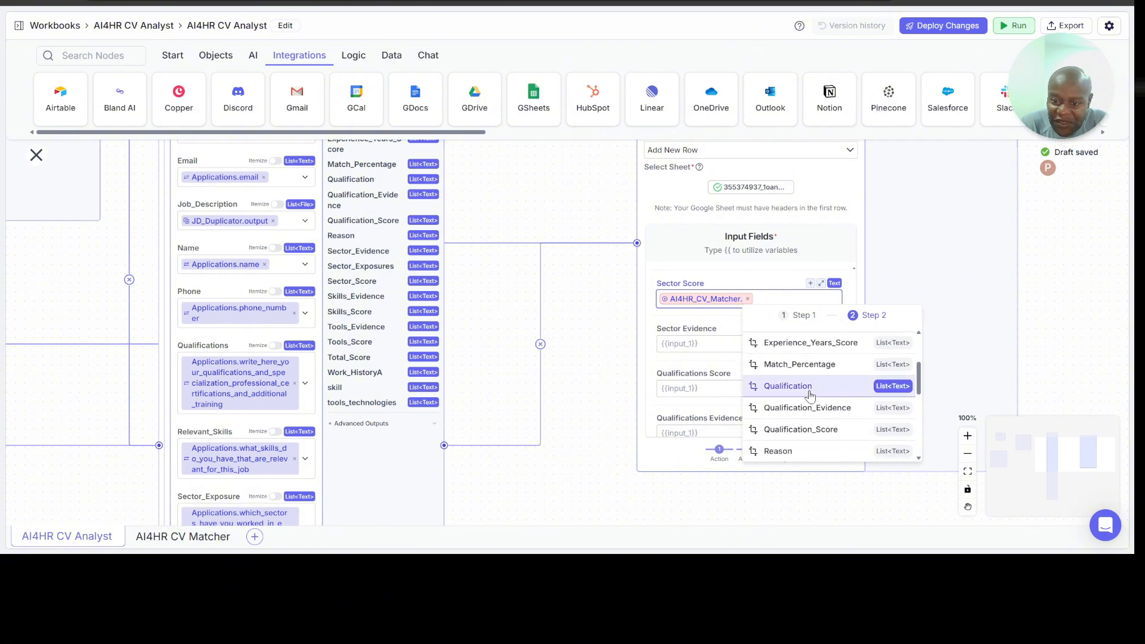
pyautogui.scroll(-4, 810, 396)
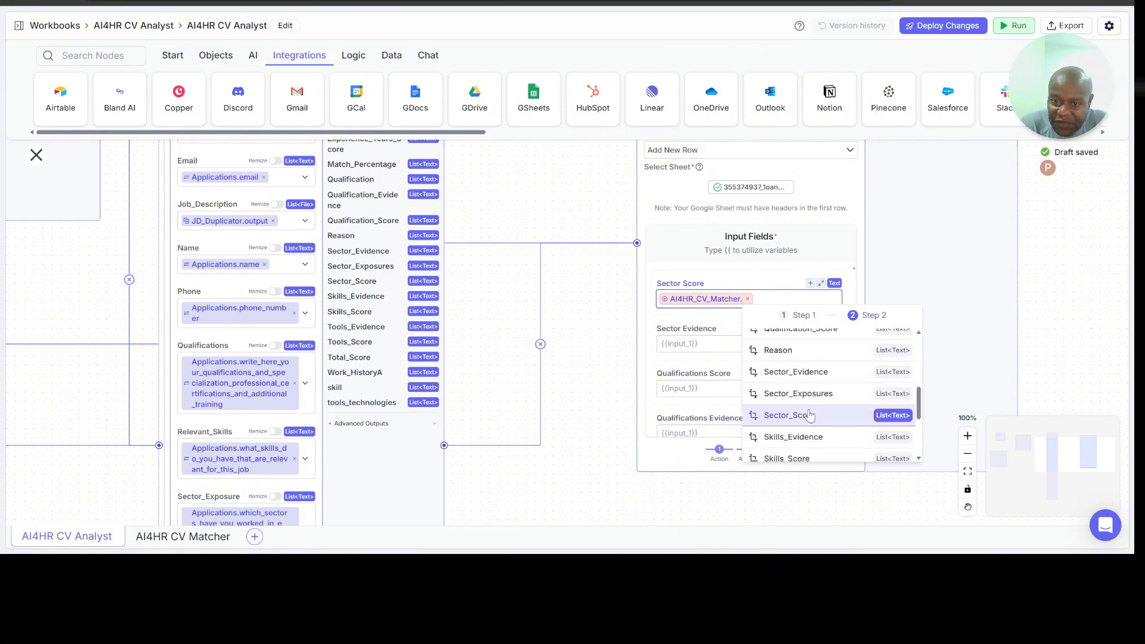
pyautogui.click(809, 414)
# Step: Map the Sector Evidence input field to the Sector_Evidence output of the AI4HR_CV_Matcher node
pyautogui.click(720, 345)
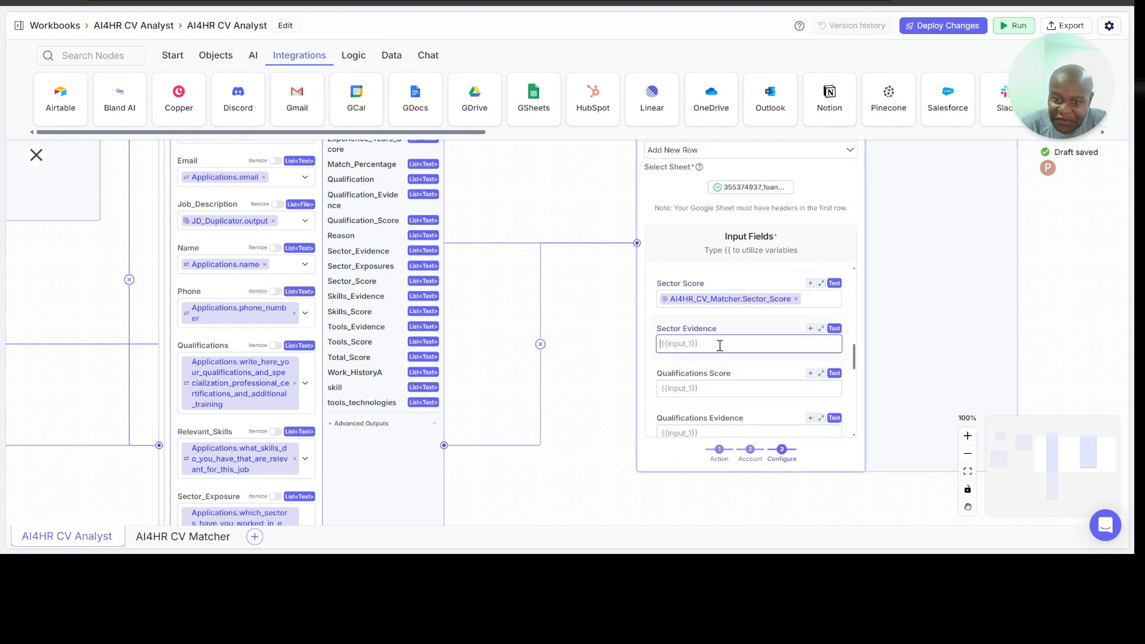
pyautogui.write('{{')
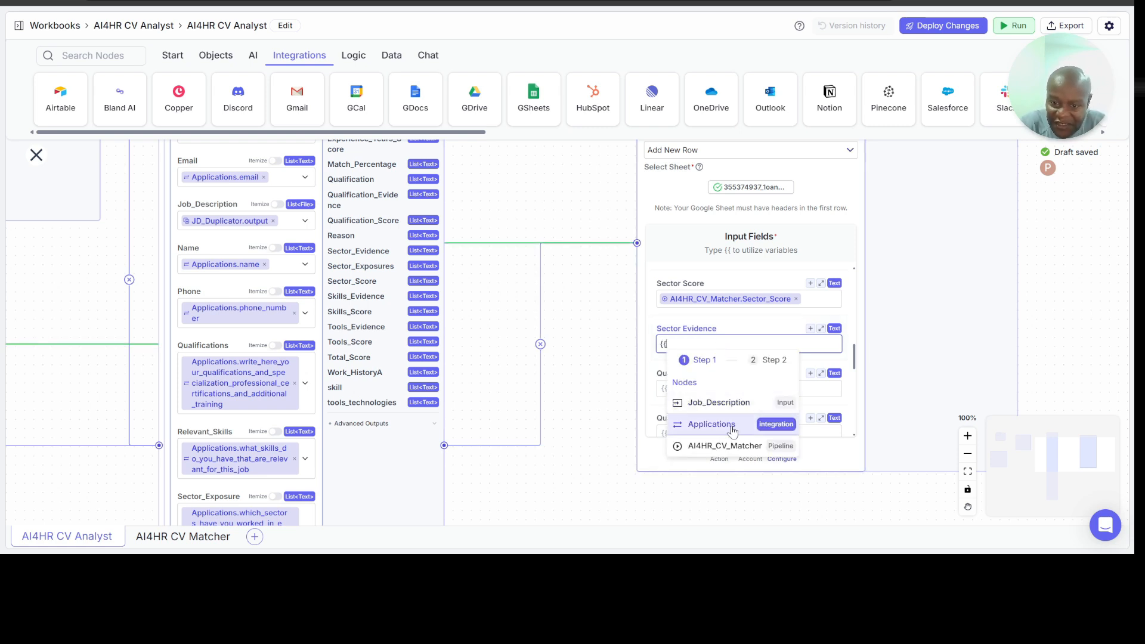
pyautogui.click(740, 445)
pyautogui.scroll(-5, 814, 430)
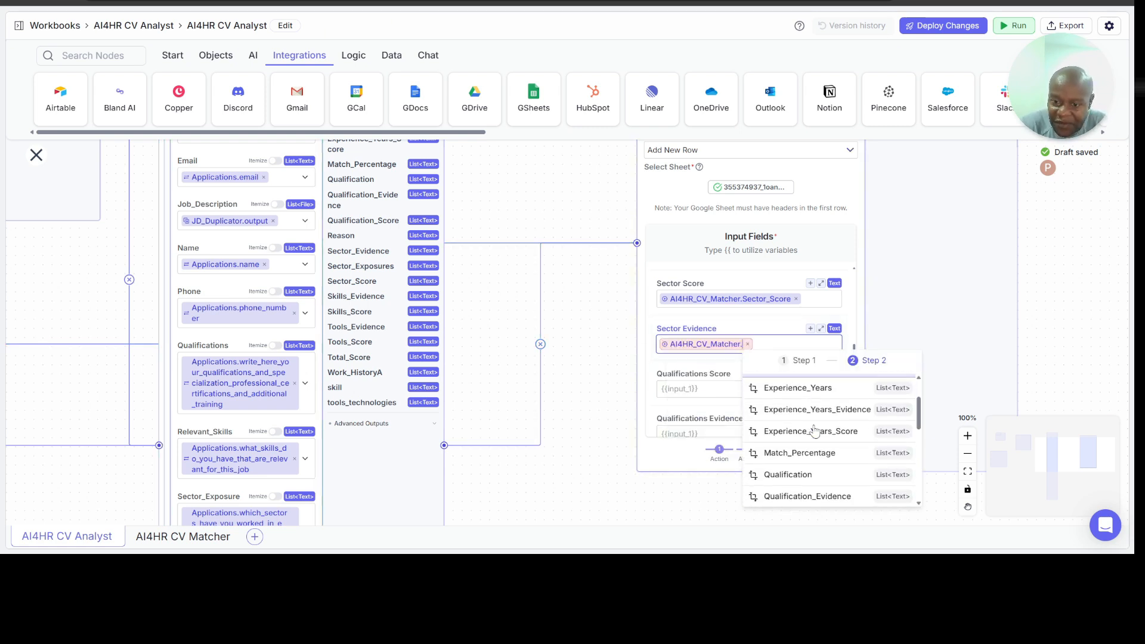
pyautogui.click(817, 449)
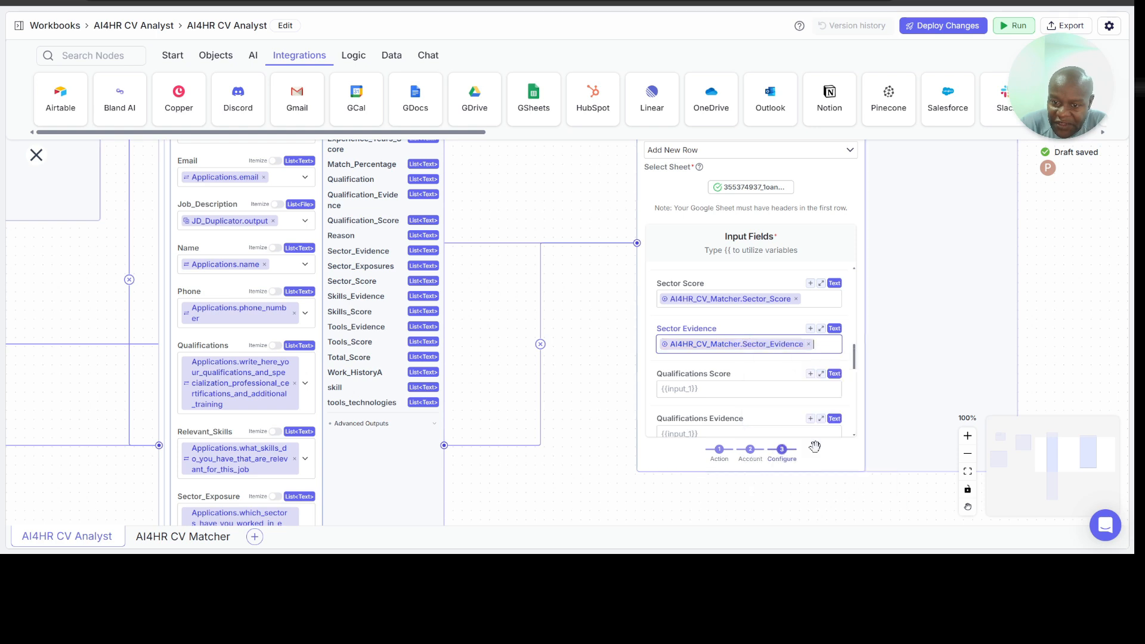
# Step: Map the Qualifications Score input field to the Qualification_Score output of the AI4HR_CV_Matcher node
pyautogui.click(701, 392)
pyautogui.write('{{')
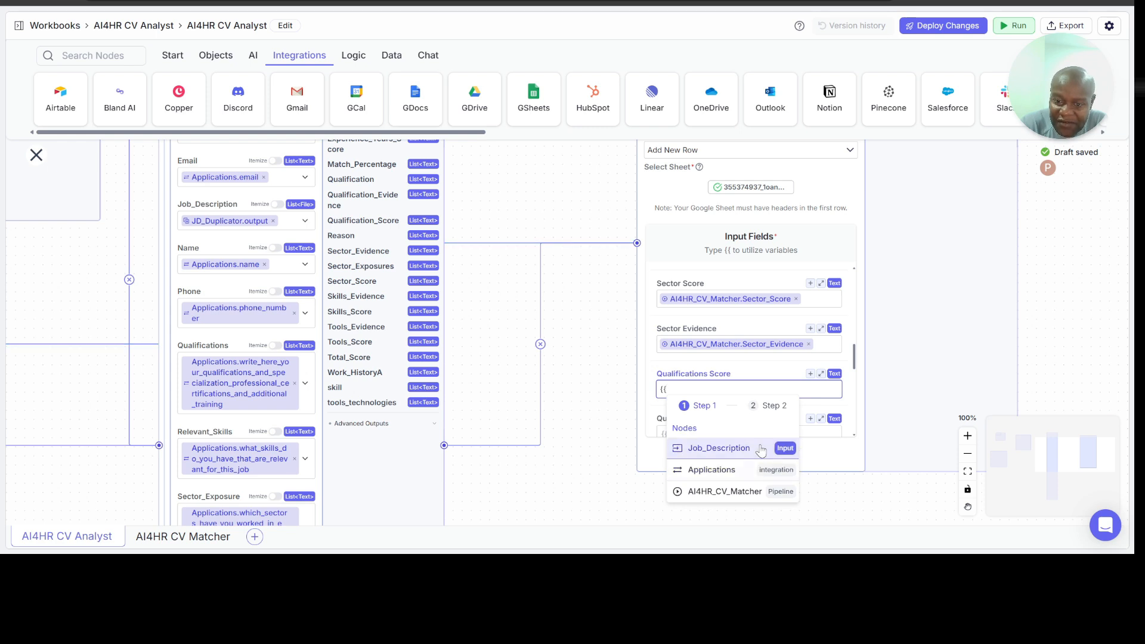
pyautogui.click(727, 492)
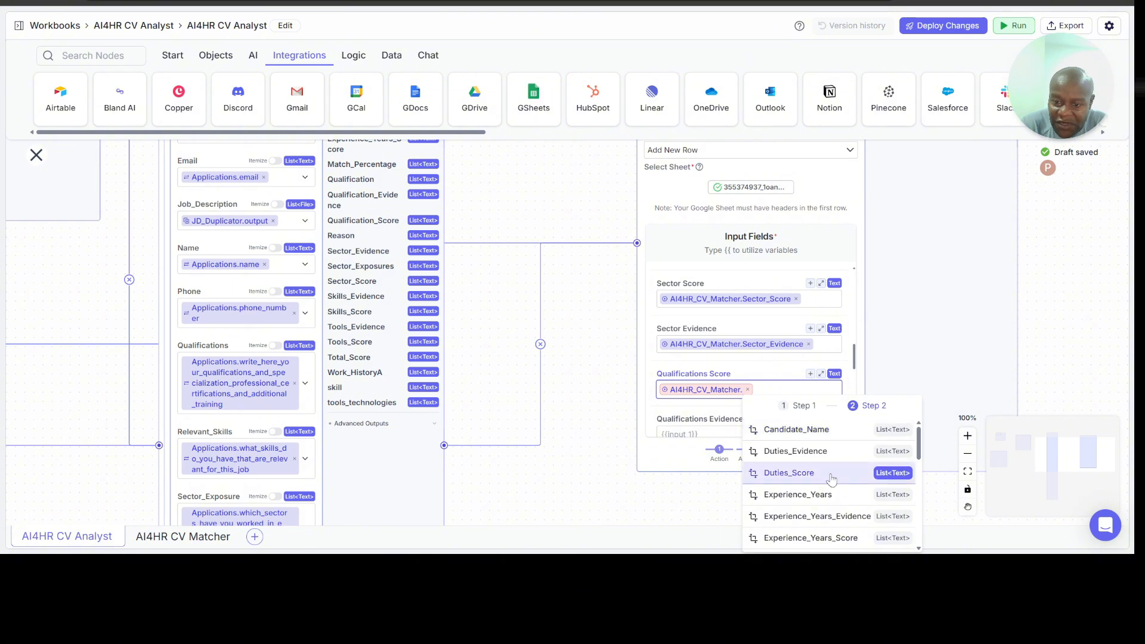
pyautogui.scroll(-2, 831, 477)
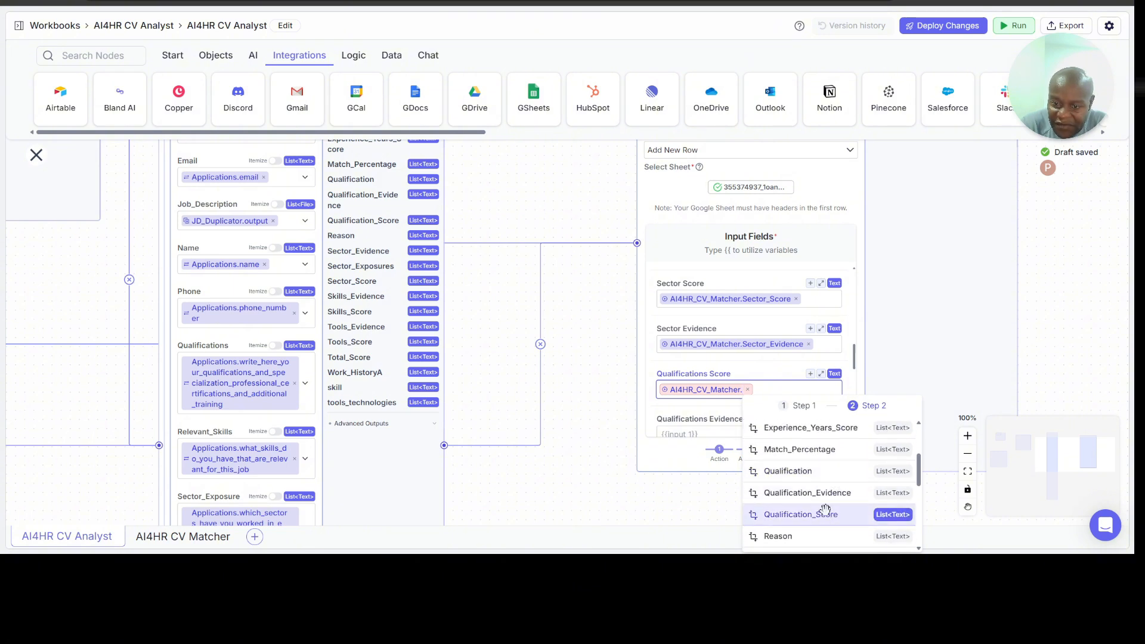
pyautogui.click(826, 516)
# Step: Map the Qualifications Evidence input field to the Qualification_Evidence output of the AI4HR_CV_Matcher node
pyautogui.scroll(-1, 723, 412)
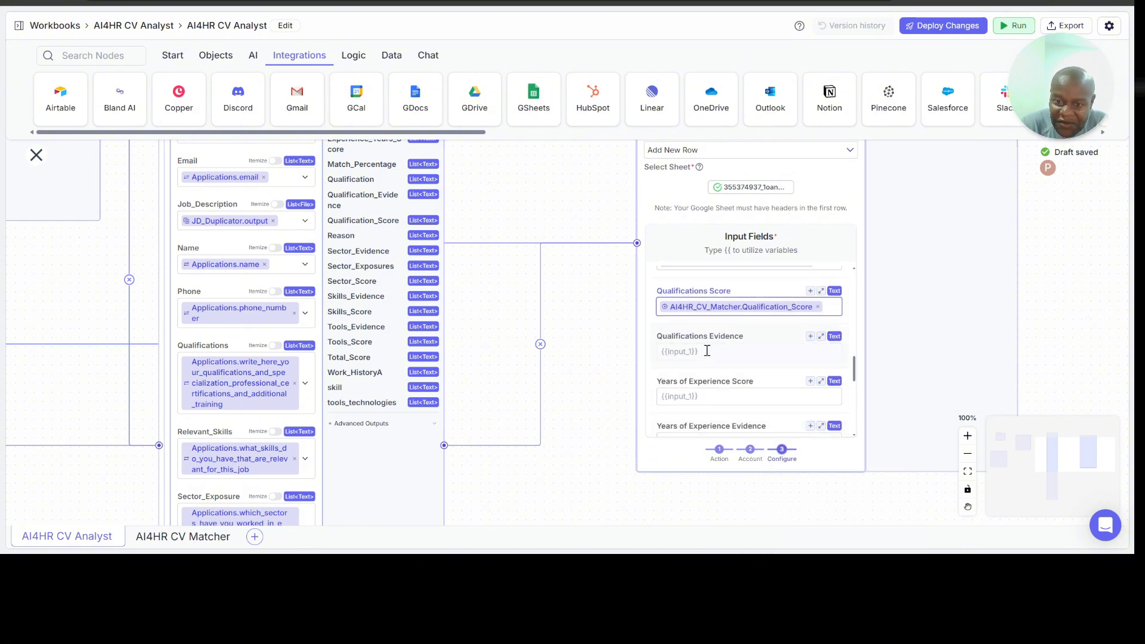
pyautogui.click(708, 351)
pyautogui.write('{{')
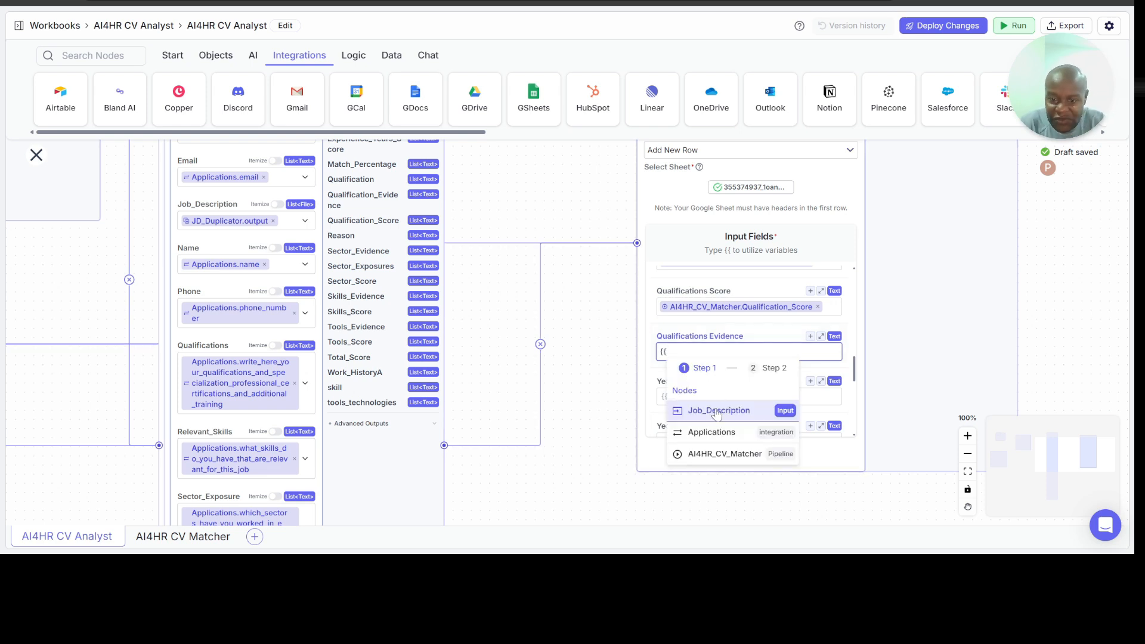
pyautogui.click(728, 454)
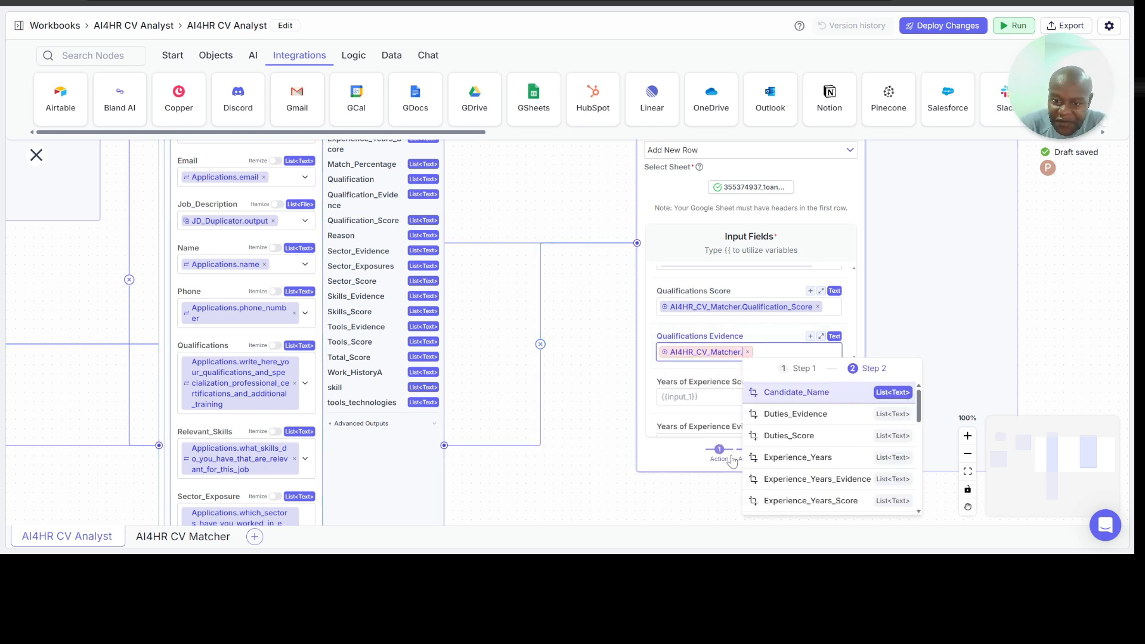
pyautogui.scroll(-4, 819, 453)
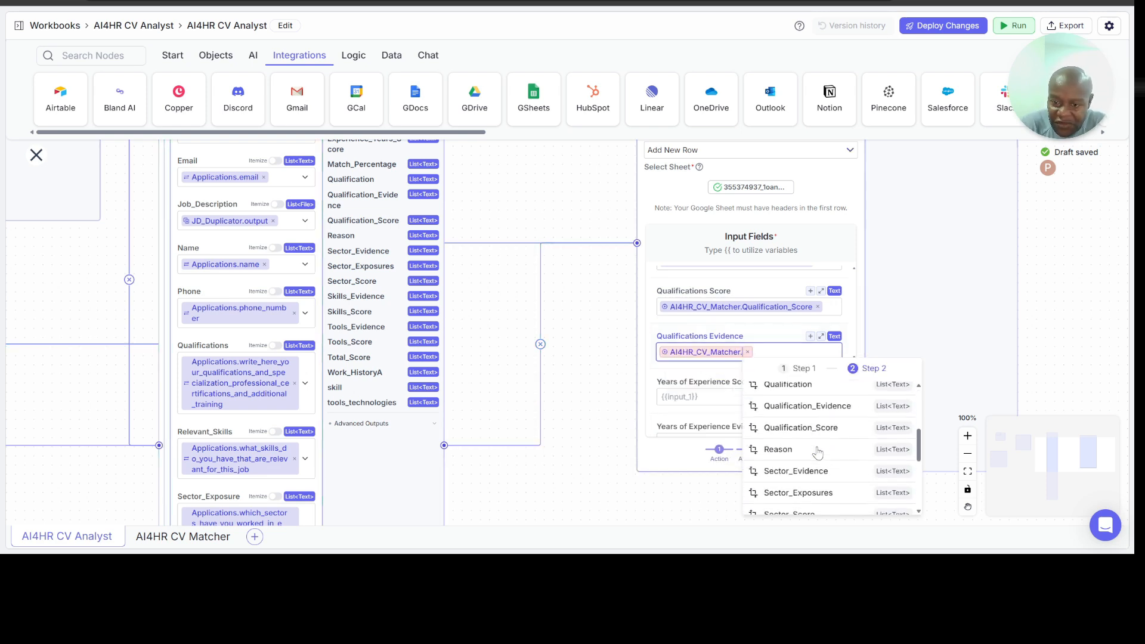
pyautogui.click(818, 404)
# Step: Map the Years of Experience Score input field to the Experience_Years_Score output of the AI4HR_CV_Matcher node
pyautogui.click(694, 399)
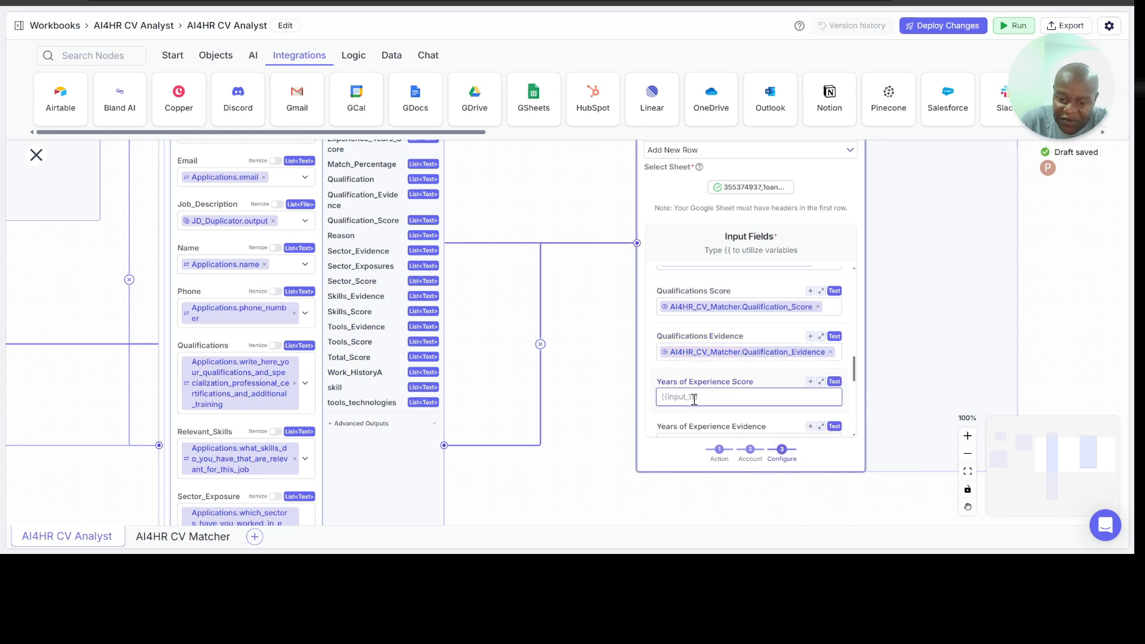
pyautogui.write('{{')
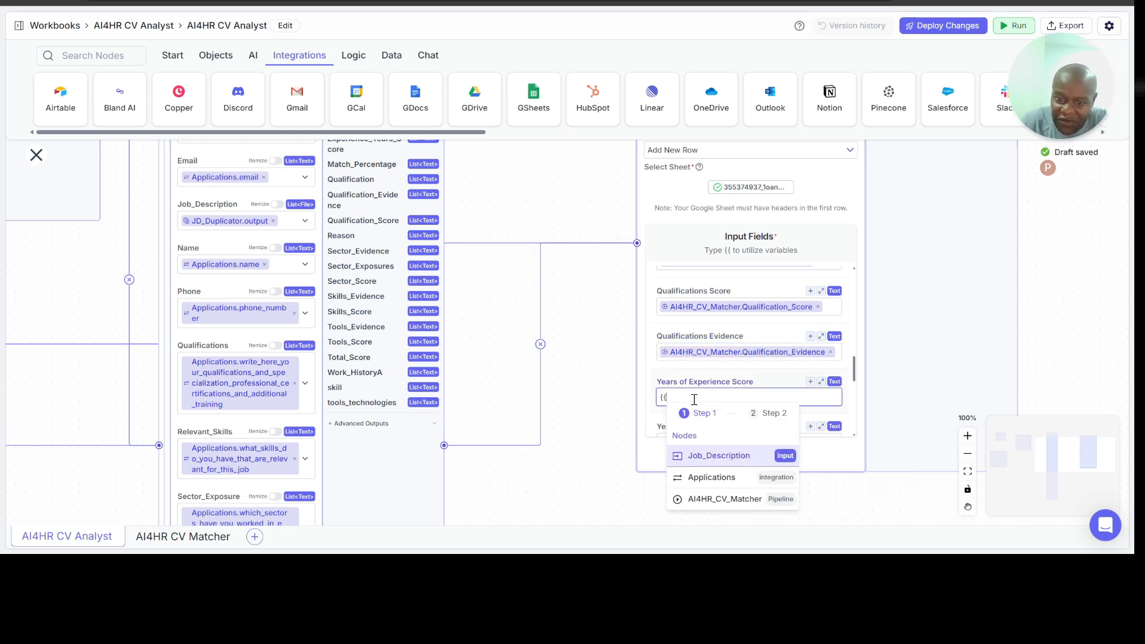
pyautogui.click(714, 500)
pyautogui.scroll(-5, 796, 459)
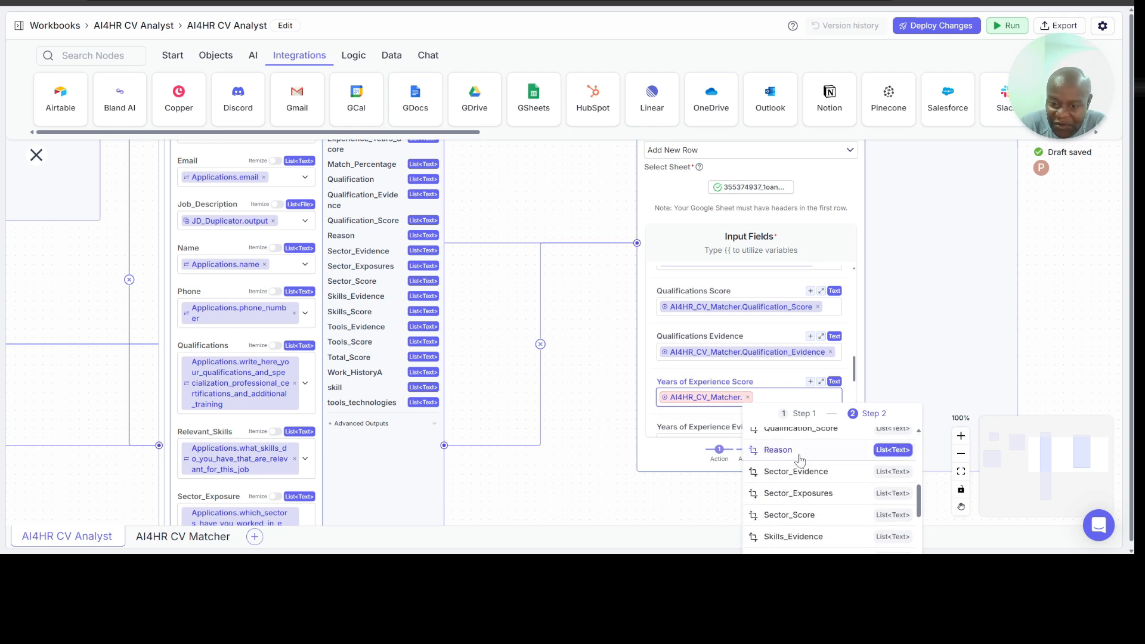
pyautogui.press('Down')
pyautogui.press('Down')
pyautogui.press('Down')
pyautogui.press('Down')
pyautogui.press('Down')
pyautogui.press('Down')
pyautogui.press('Down')
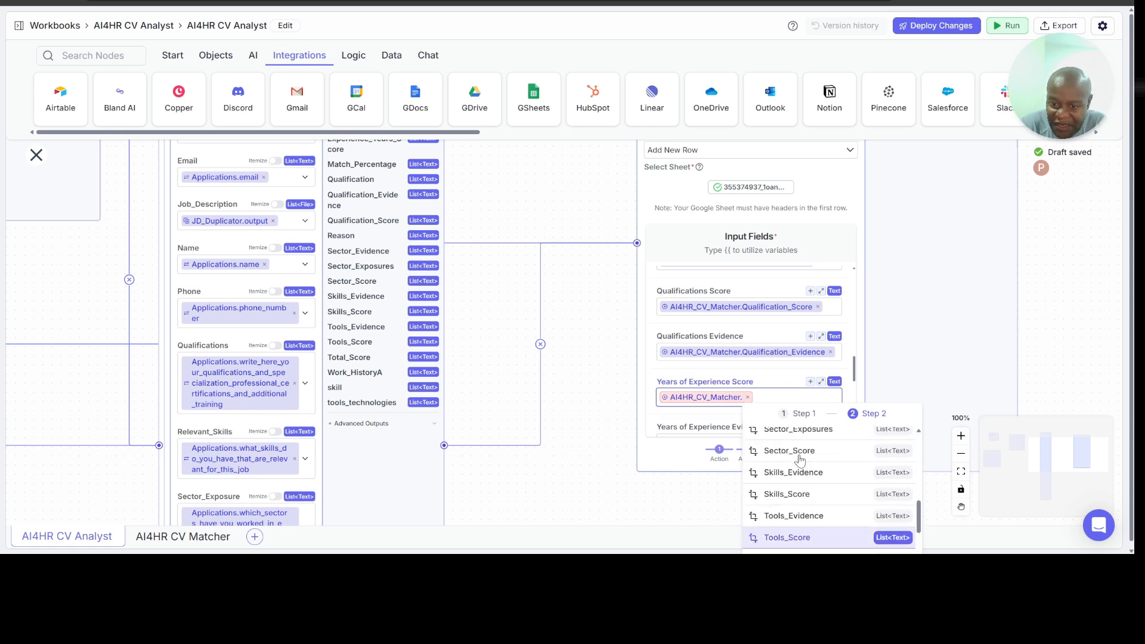
pyautogui.press('Up')
pyautogui.press('Up')
pyautogui.press('Up')
pyautogui.press('Up')
pyautogui.press('Up')
pyautogui.press('Up')
pyautogui.press('Up')
pyautogui.press('Up')
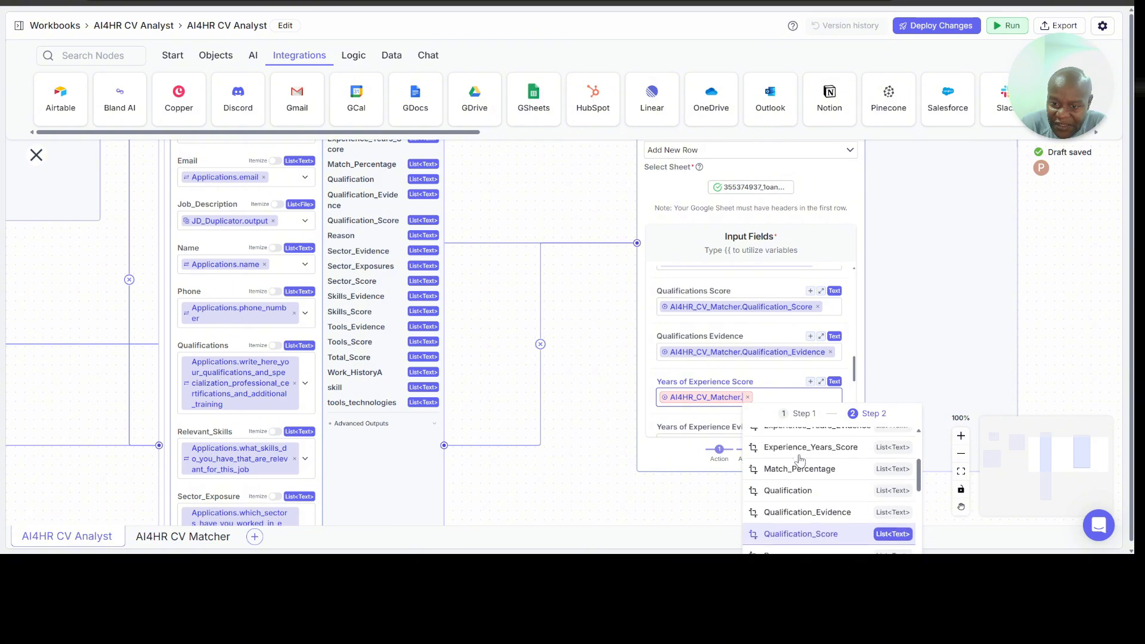
pyautogui.scroll(1, 800, 459)
pyautogui.click(810, 483)
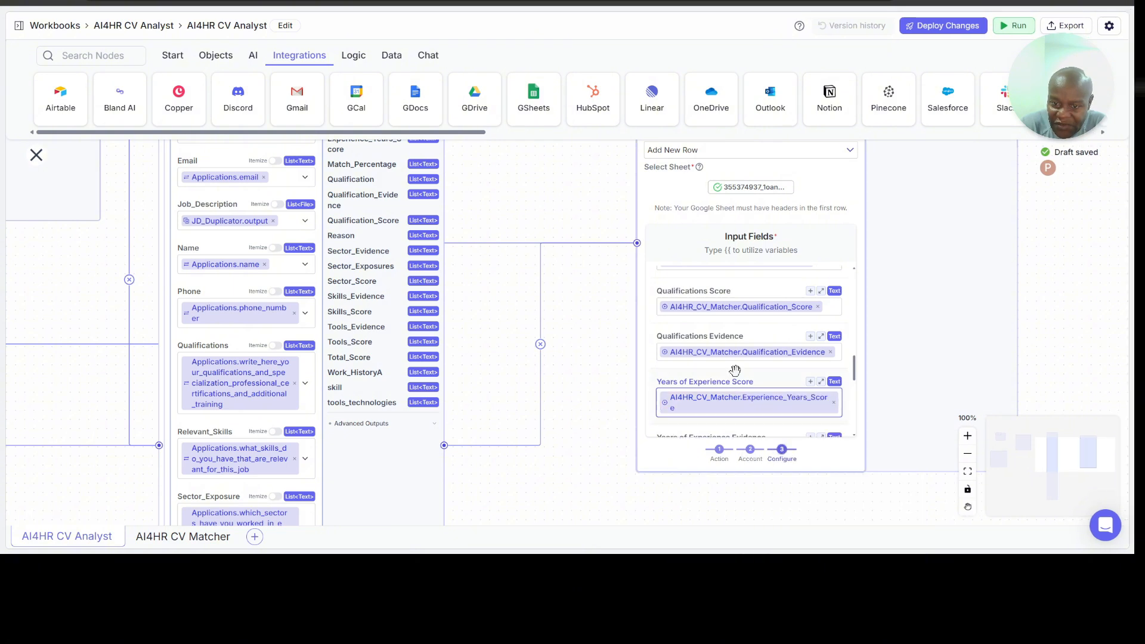
# Step: Map the Years of Experience Evidence input field to the Experience_Years_Evidence output of the AI4HR_CV_Matcher node
pyautogui.scroll(-2, 735, 370)
pyautogui.click(712, 334)
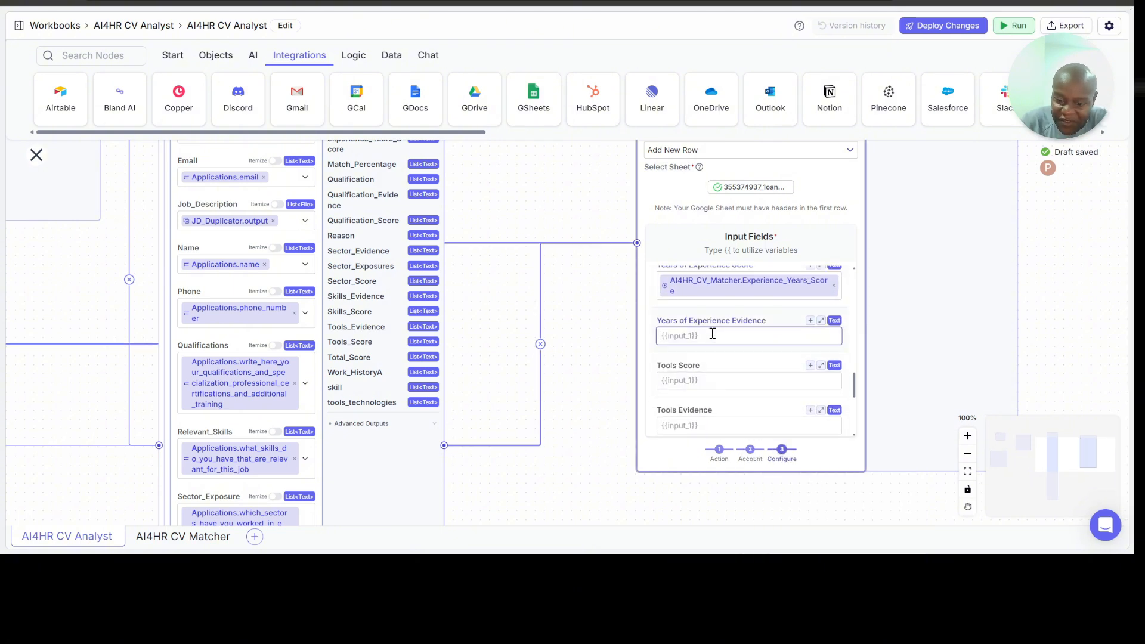
pyautogui.write('{{')
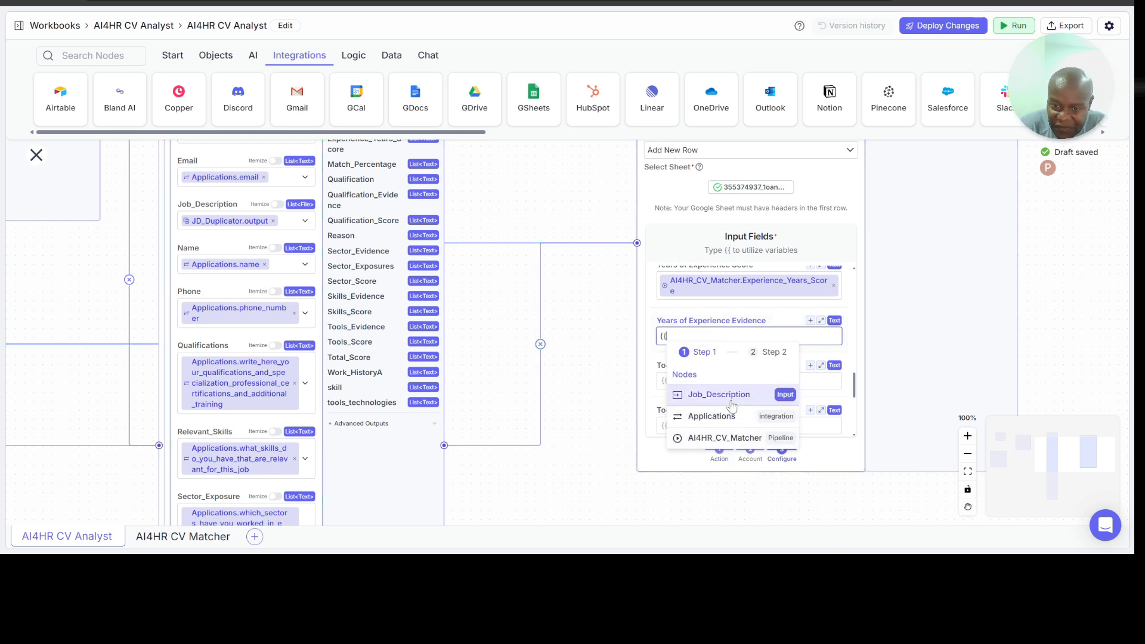
pyautogui.click(723, 438)
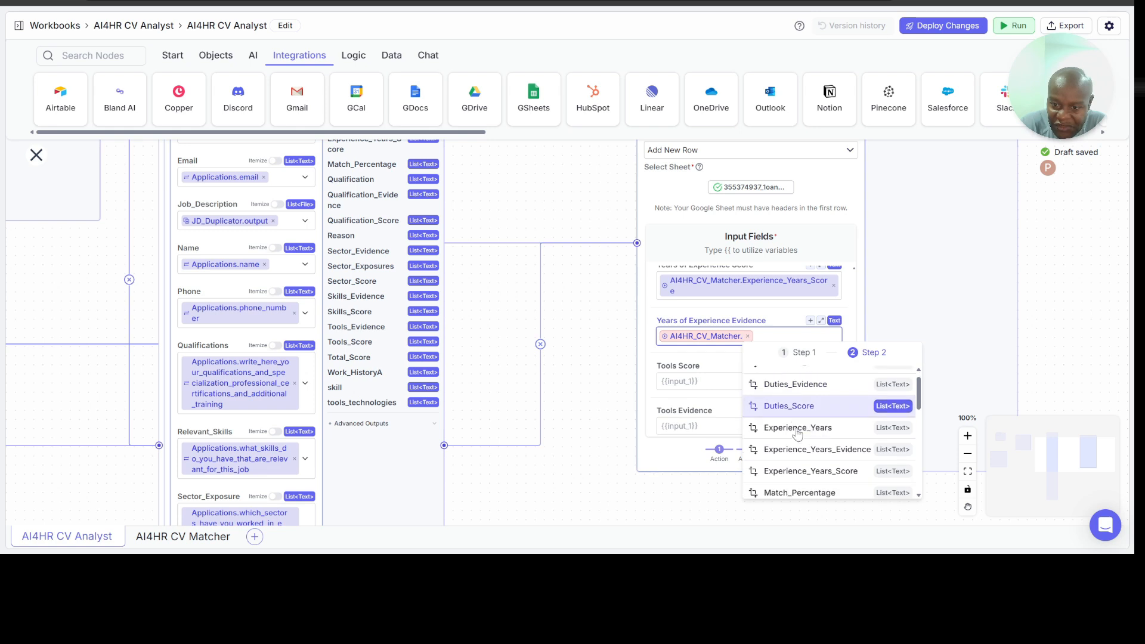
pyautogui.scroll(-1, 798, 434)
pyautogui.click(804, 437)
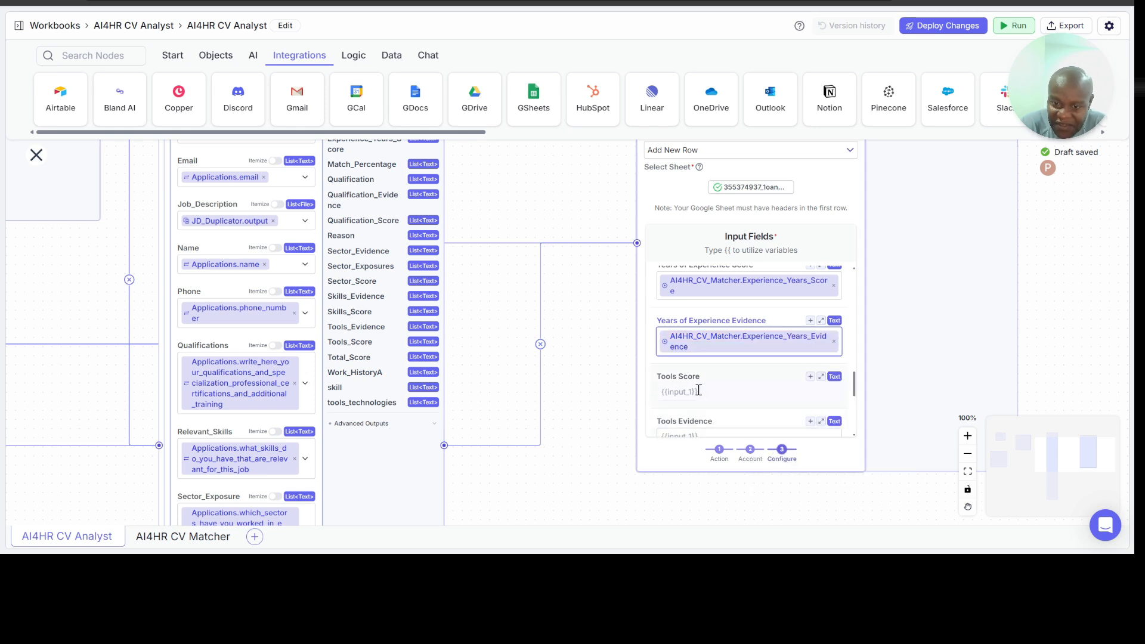
# Step: Map the Tools Score input field to the Tools_Score output of the AI4HR_CV_Matcher node
pyautogui.click(699, 390)
pyautogui.write('{{')
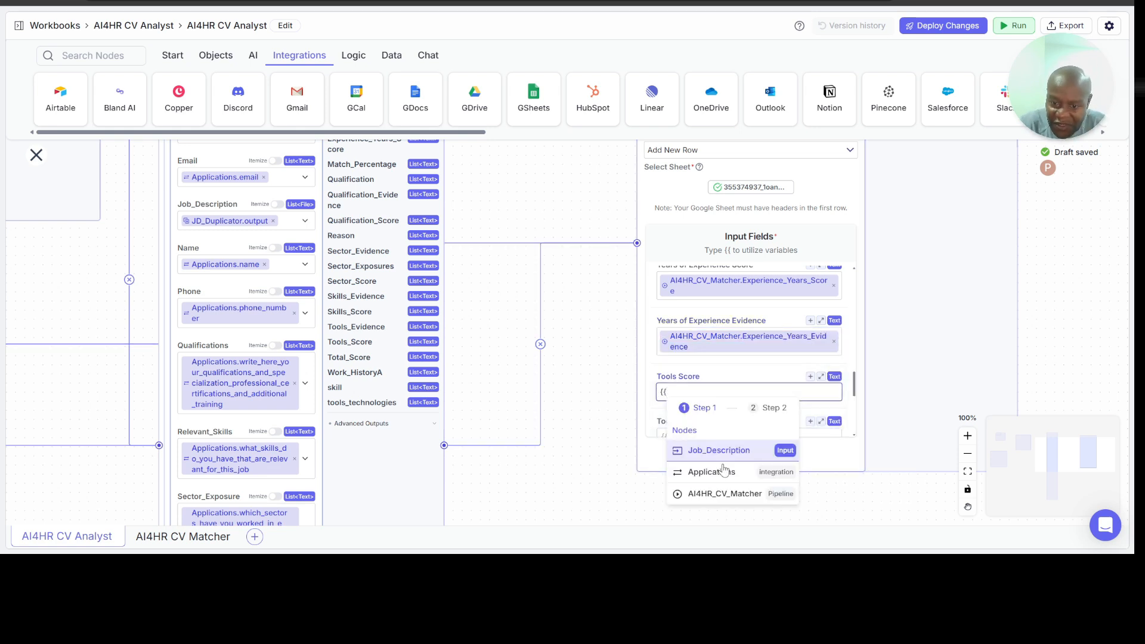
pyautogui.click(724, 493)
pyautogui.scroll(-5, 810, 448)
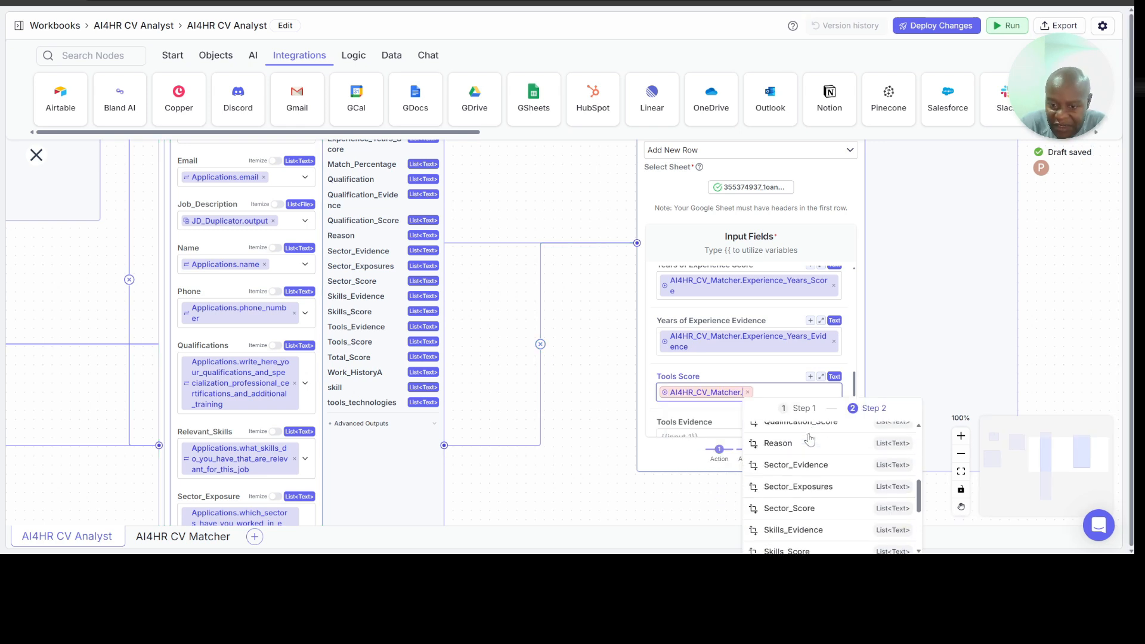
pyautogui.scroll(-3, 809, 447)
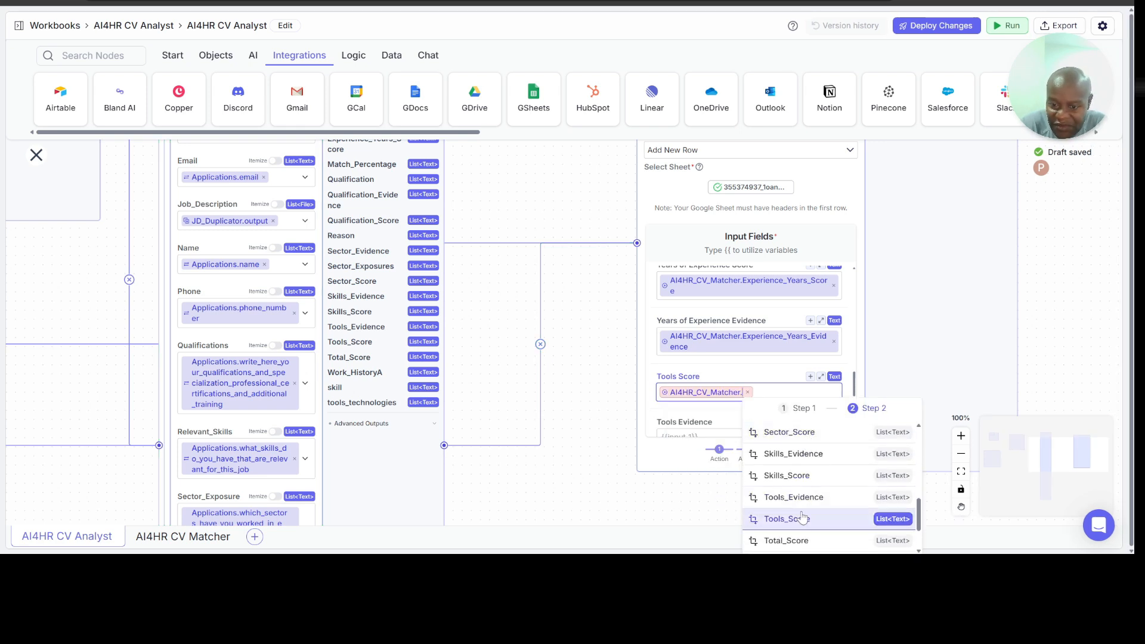
pyautogui.click(803, 516)
# Step: Map the Tools Evidence input field to the Tools_Evidence output of the AI4HR_CV_Matcher node
pyautogui.scroll(-2, 742, 422)
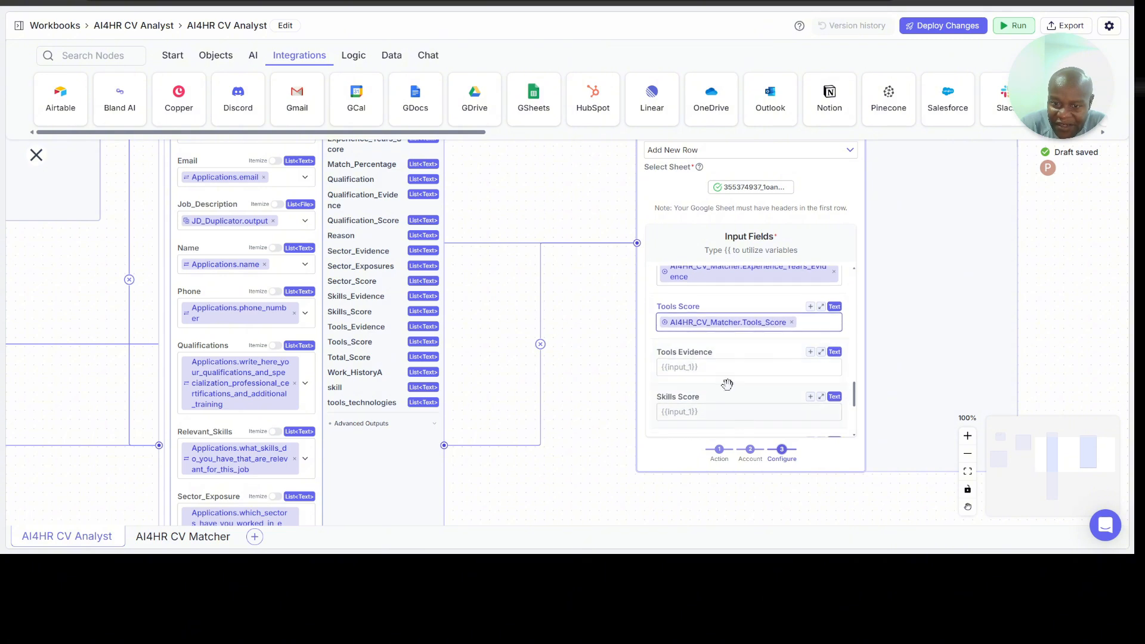
pyautogui.click(703, 364)
pyautogui.write('{{')
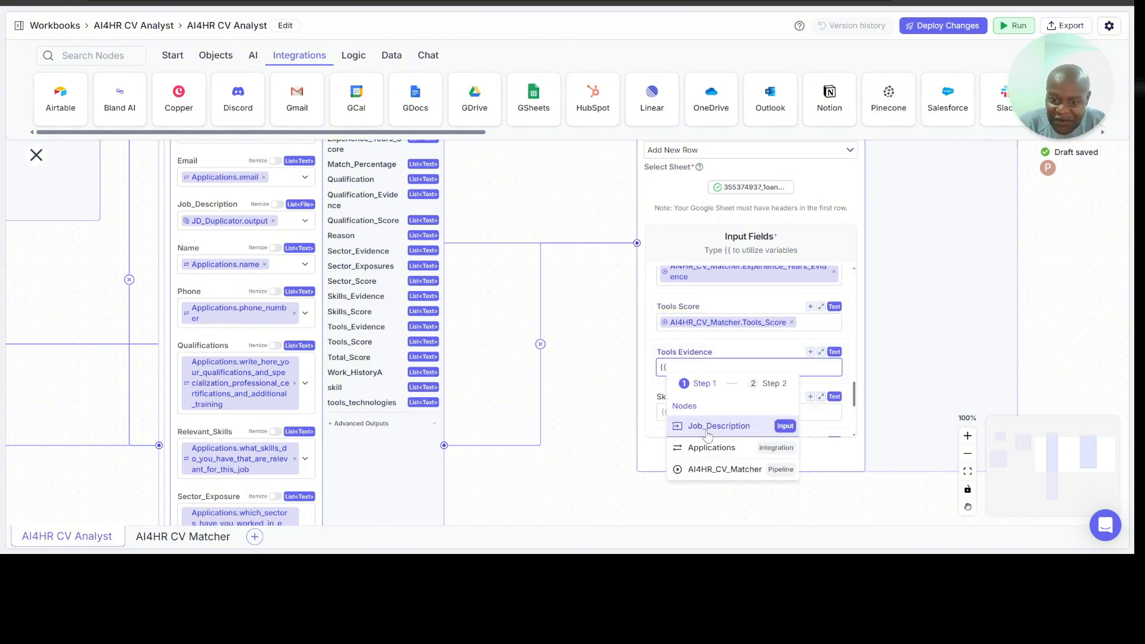
pyautogui.click(711, 469)
pyautogui.scroll(-4, 803, 465)
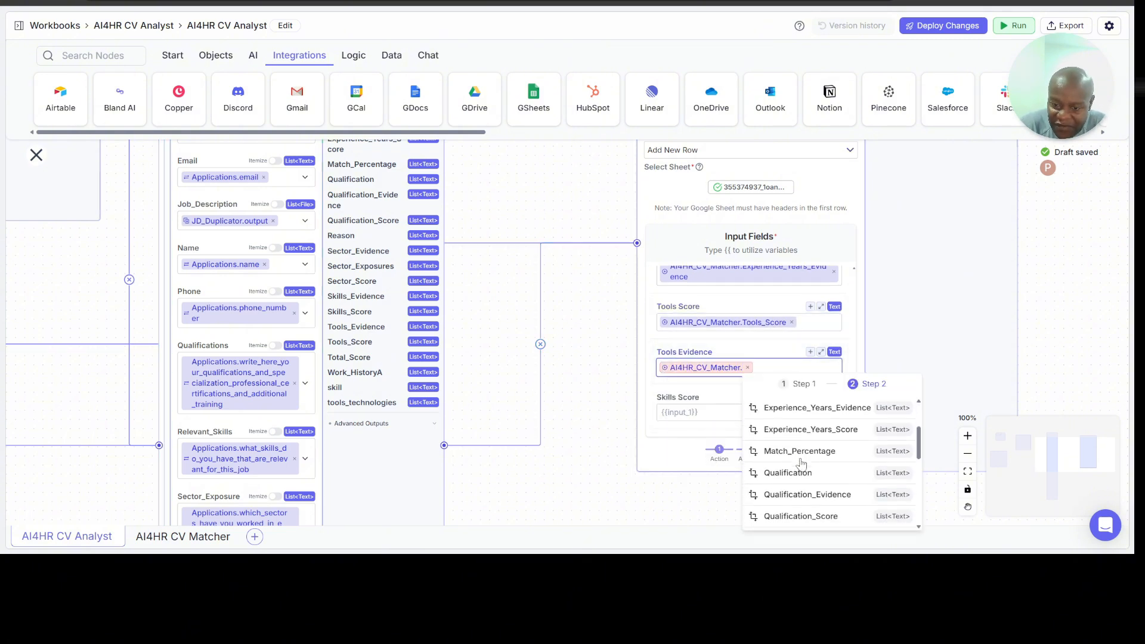
pyautogui.scroll(-3, 802, 464)
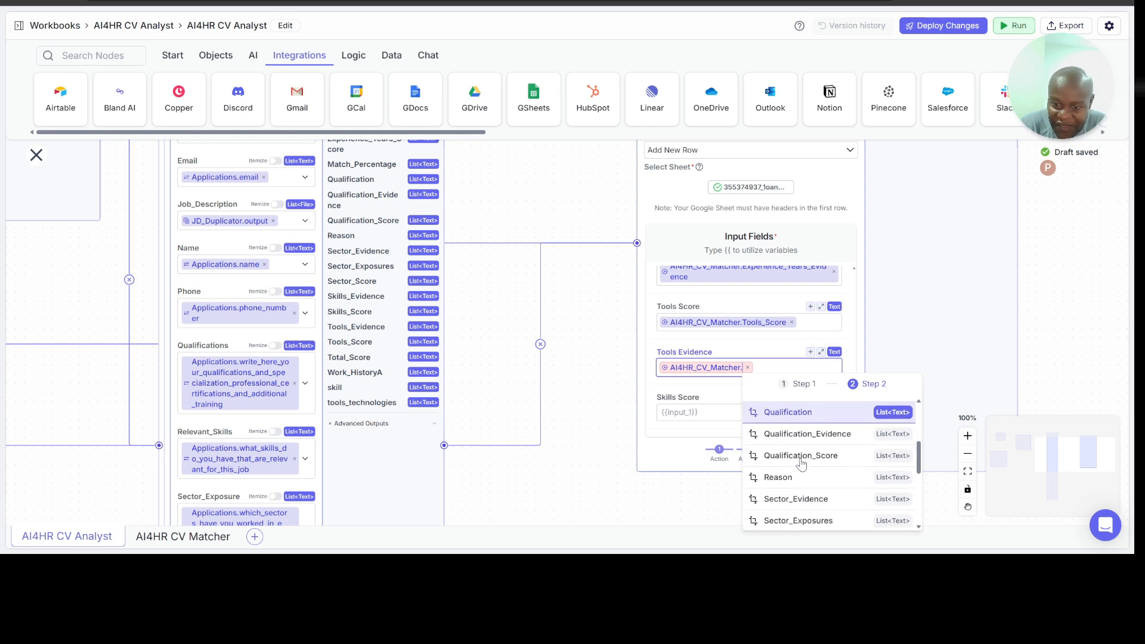
pyautogui.scroll(-4, 802, 464)
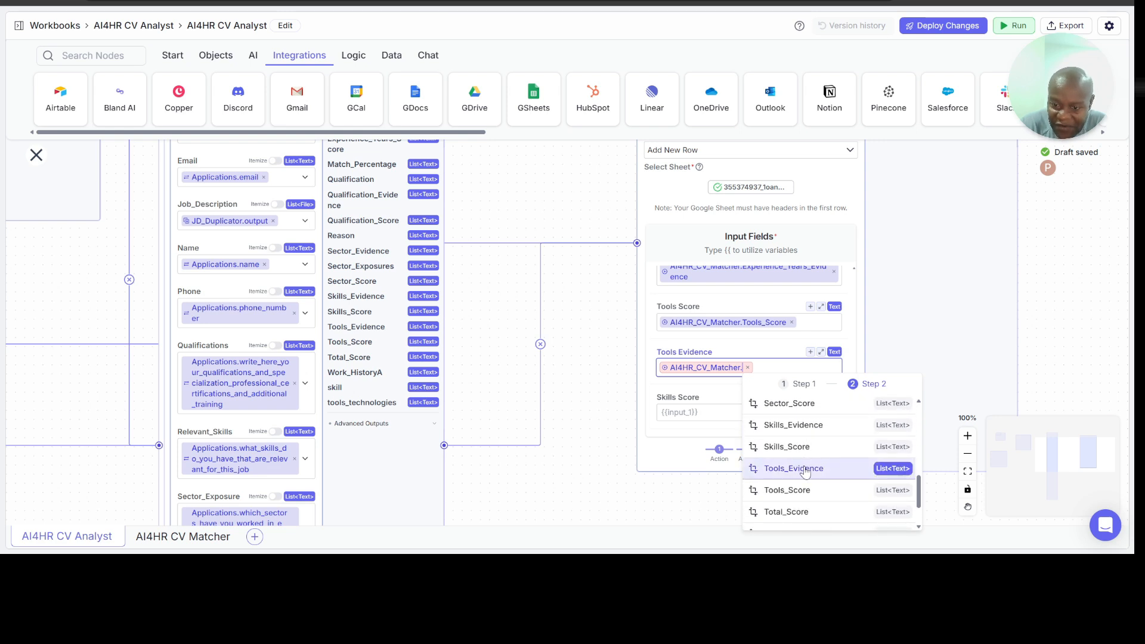
pyautogui.click(803, 464)
# Step: Map the Skills Score input field to the Skills_Score output of the AI4HR_CV_Matcher node
pyautogui.scroll(-2, 738, 396)
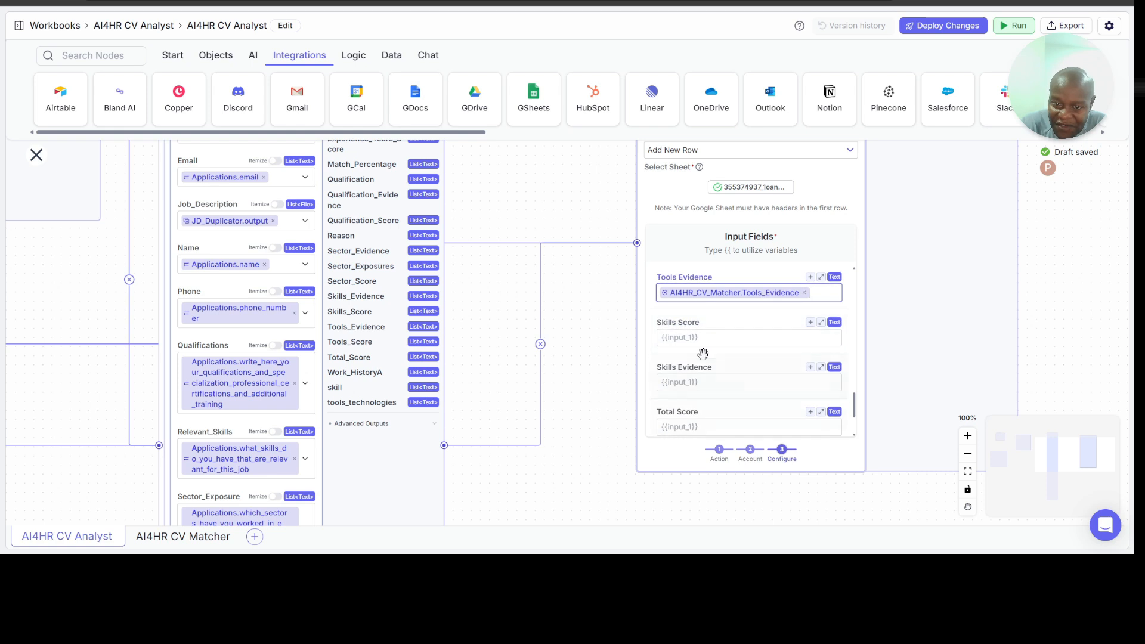
pyautogui.click(689, 340)
pyautogui.write('{{')
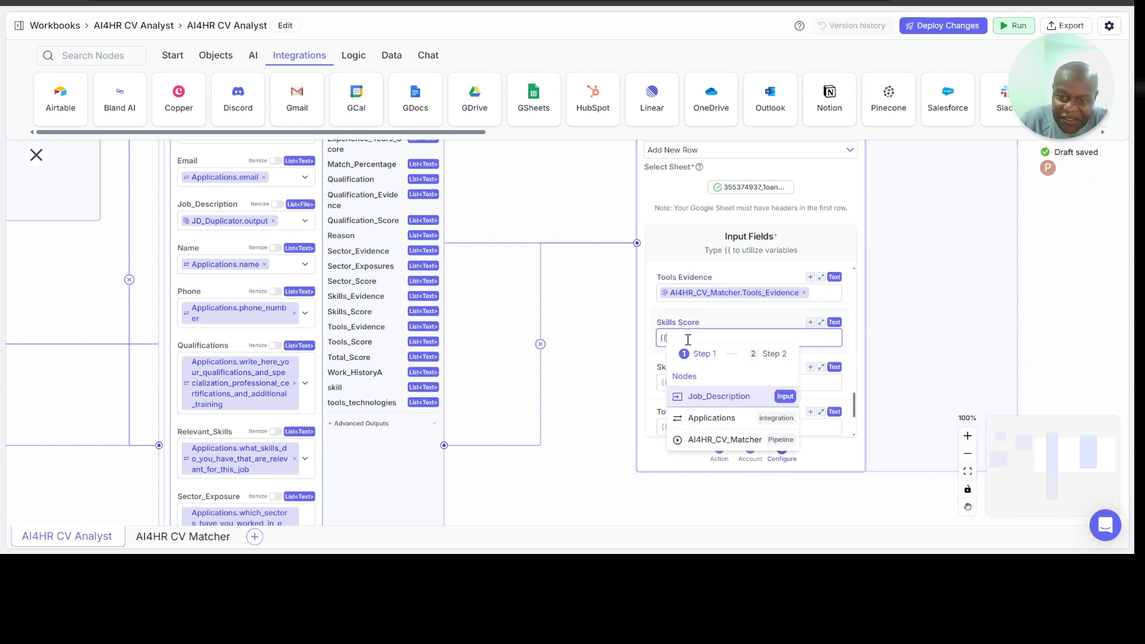
pyautogui.click(718, 442)
pyautogui.scroll(-2, 799, 446)
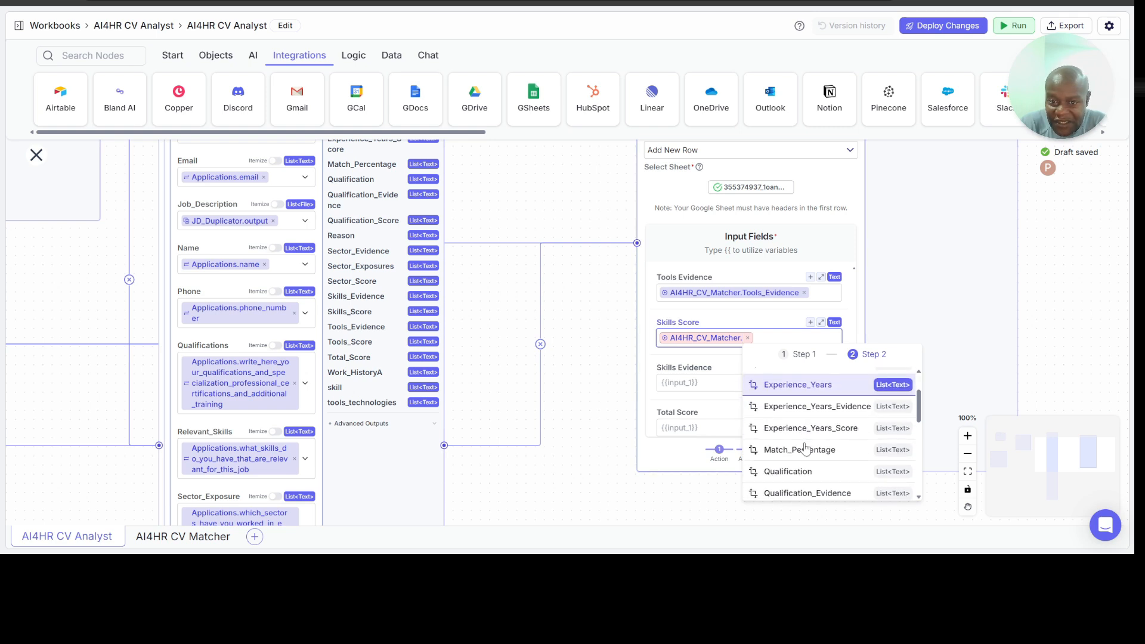
pyautogui.scroll(-3, 805, 449)
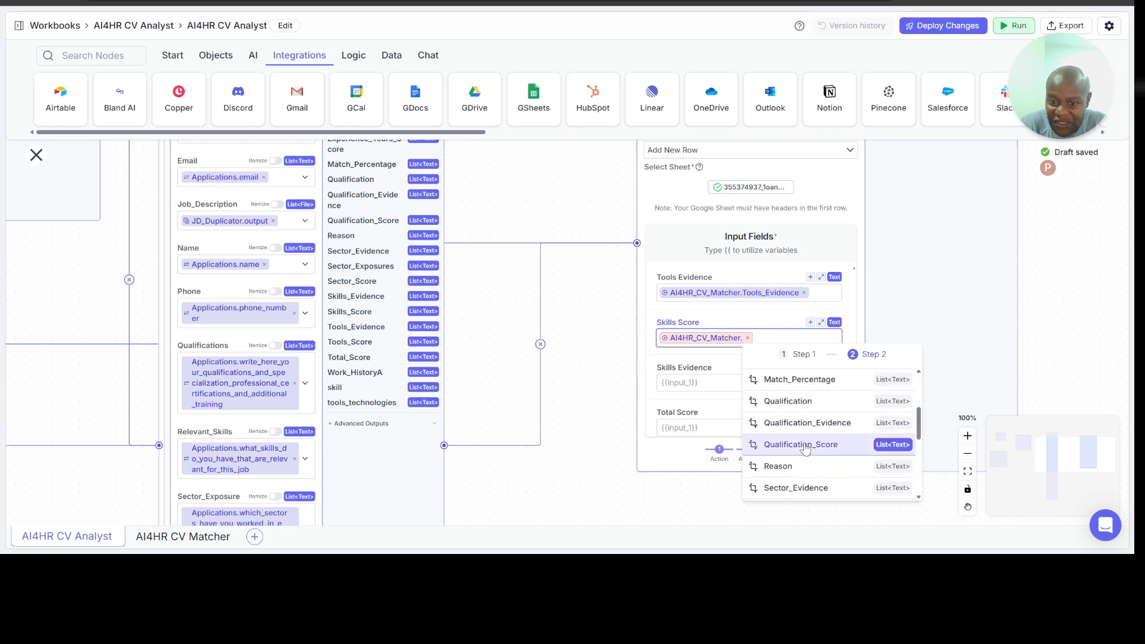
pyautogui.scroll(-3, 805, 448)
pyautogui.click(803, 441)
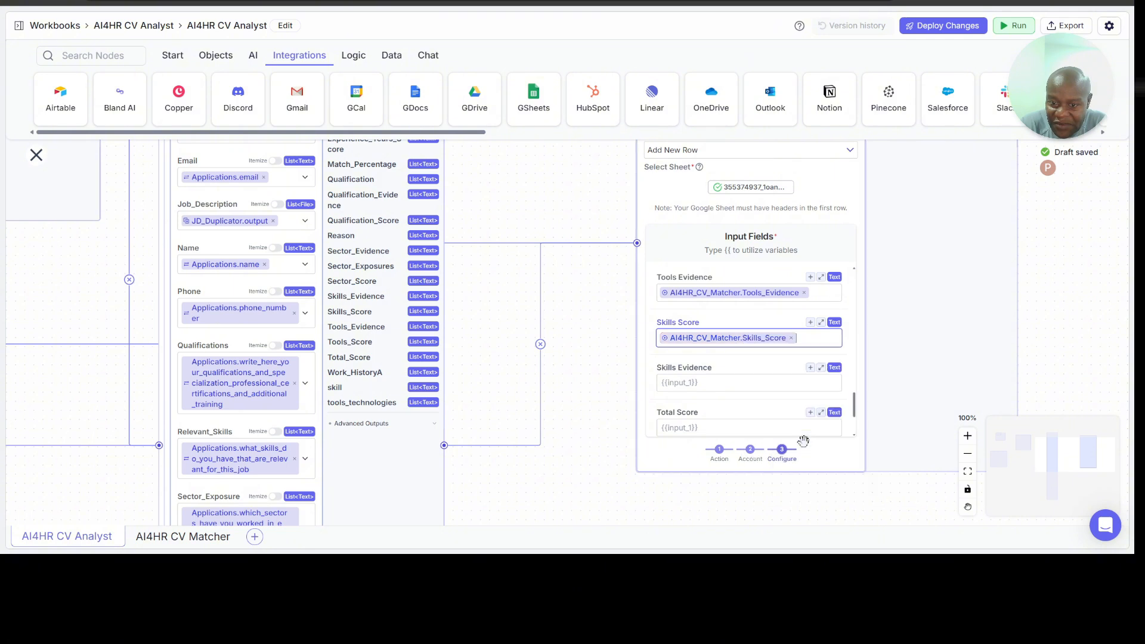
# Step: Map the Skills Evidence input field to the Skills_Evidence output of the AI4HR_CV_Matcher node
pyautogui.click(709, 386)
pyautogui.write('{{')
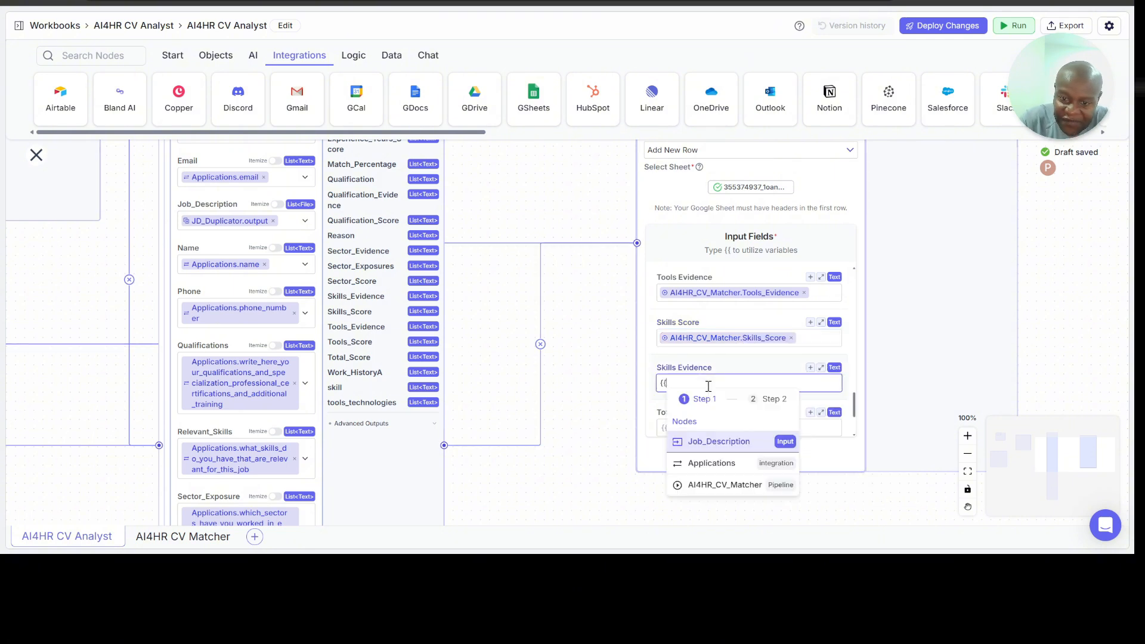
pyautogui.click(722, 483)
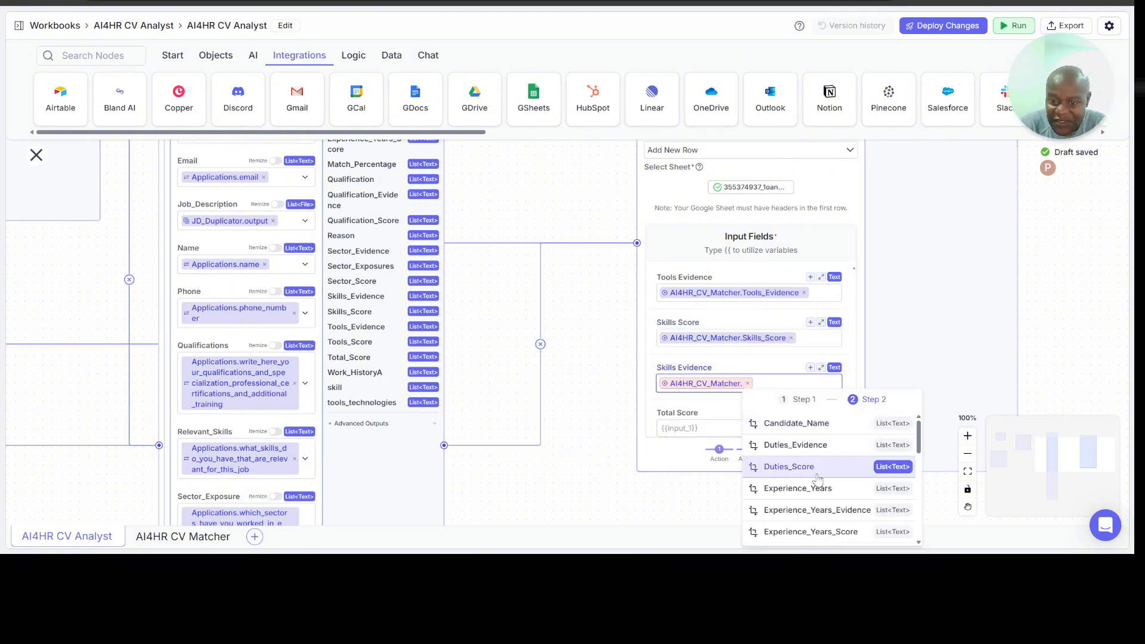
pyautogui.scroll(-4, 818, 471)
pyautogui.scroll(-4, 818, 478)
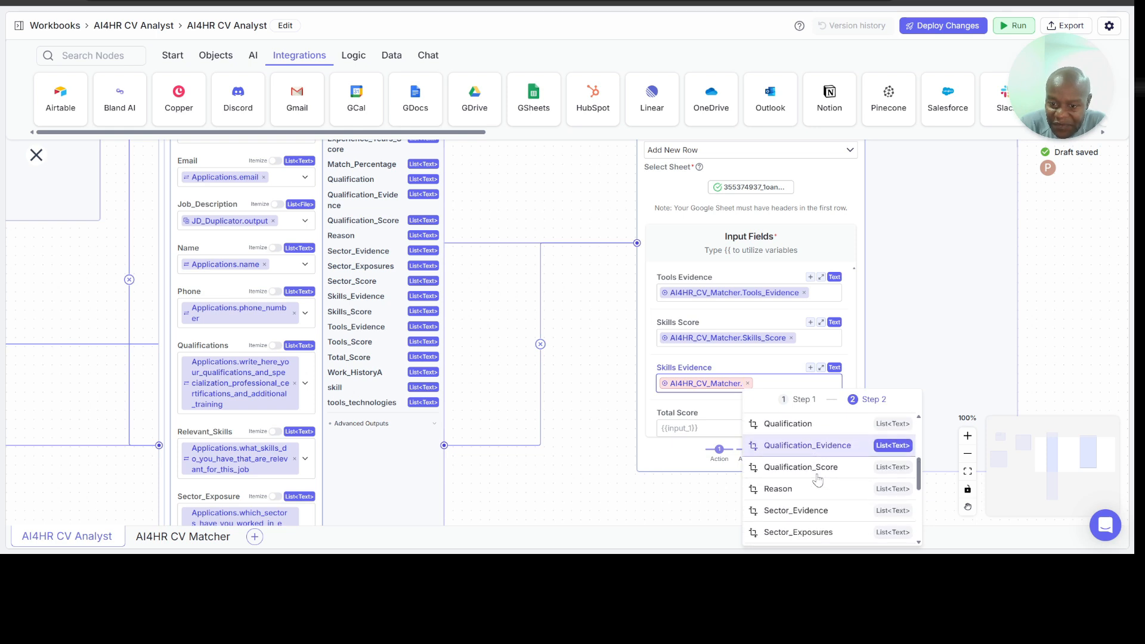
pyautogui.click(810, 472)
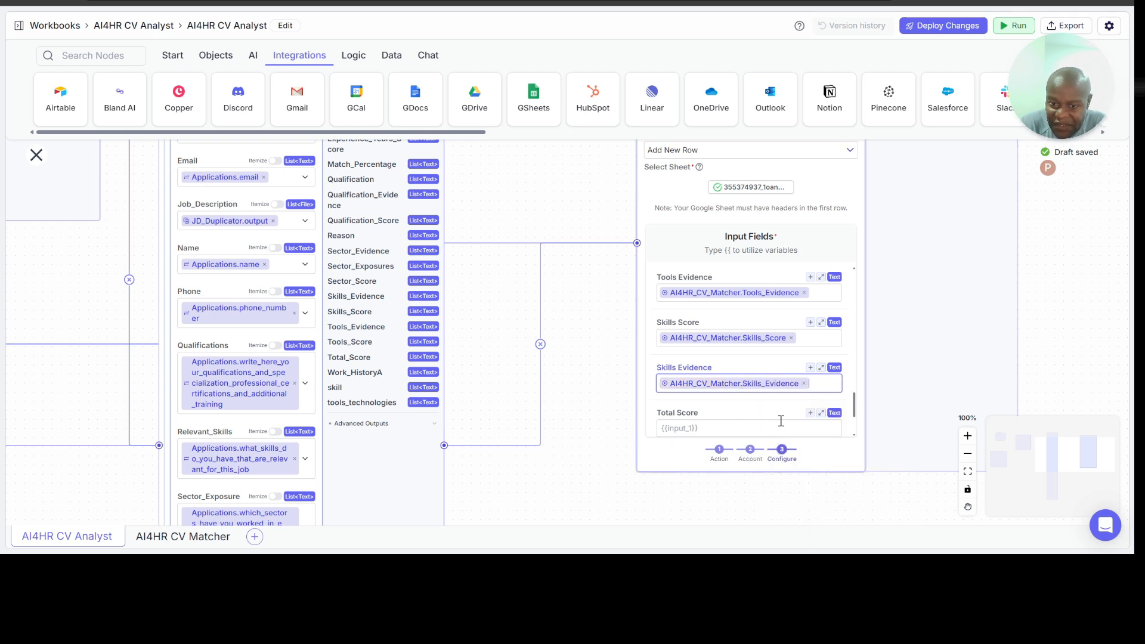
# Step: Map the Total Score input field to the Total_Score output of the AI4HR_CV_Matcher node
pyautogui.scroll(-2, 757, 383)
pyautogui.click(709, 327)
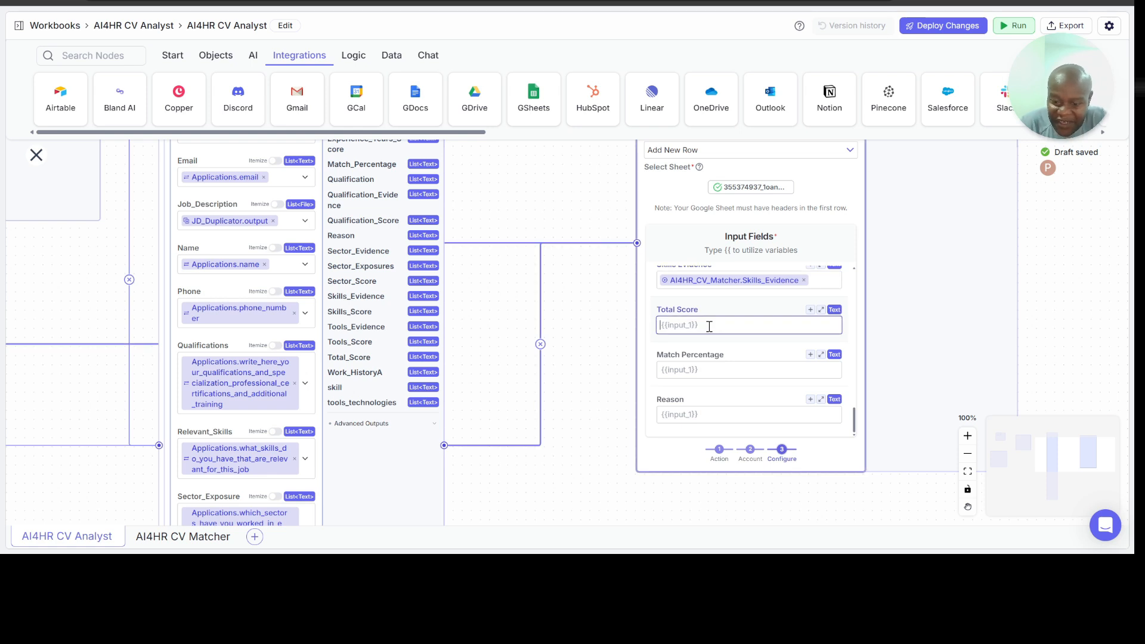
pyautogui.write('{{')
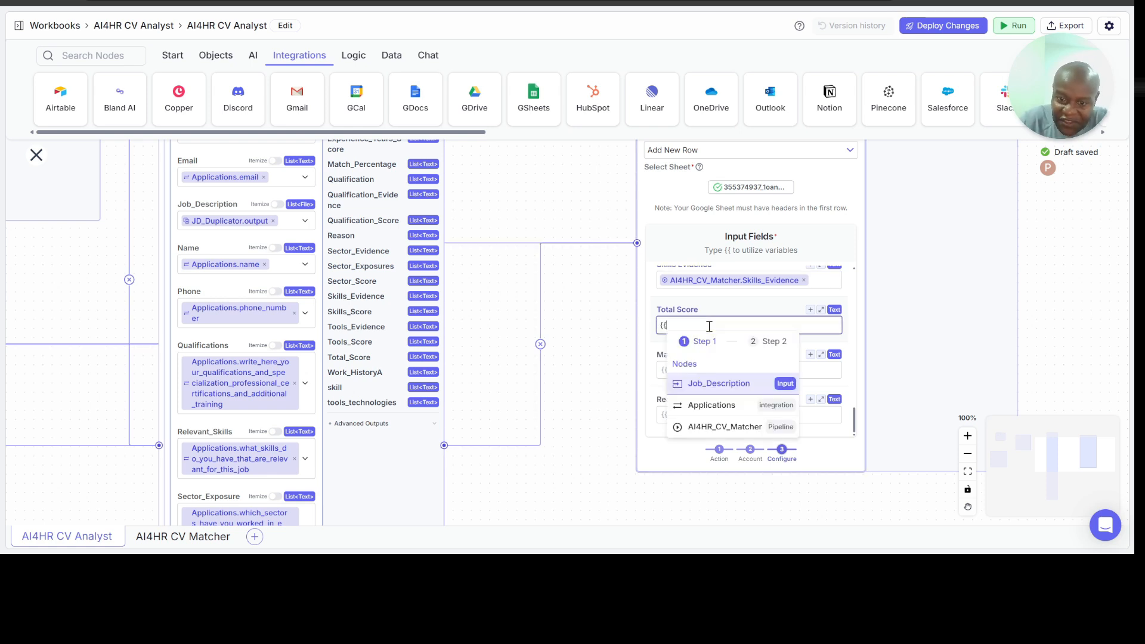
pyautogui.click(740, 420)
pyautogui.scroll(-5, 818, 430)
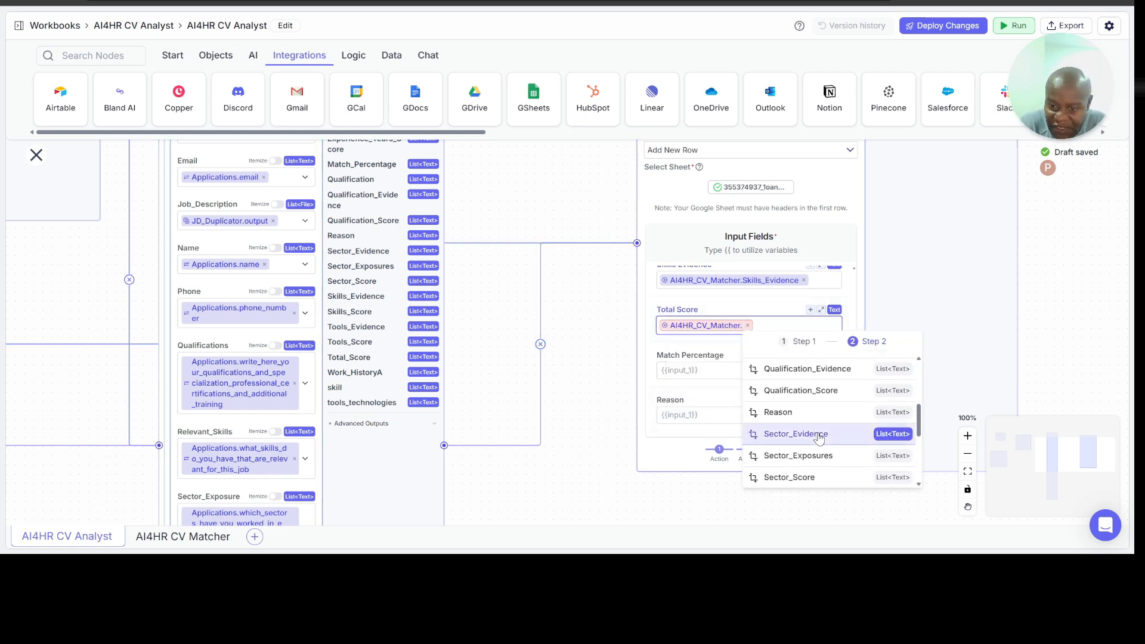
pyautogui.scroll(-2, 800, 435)
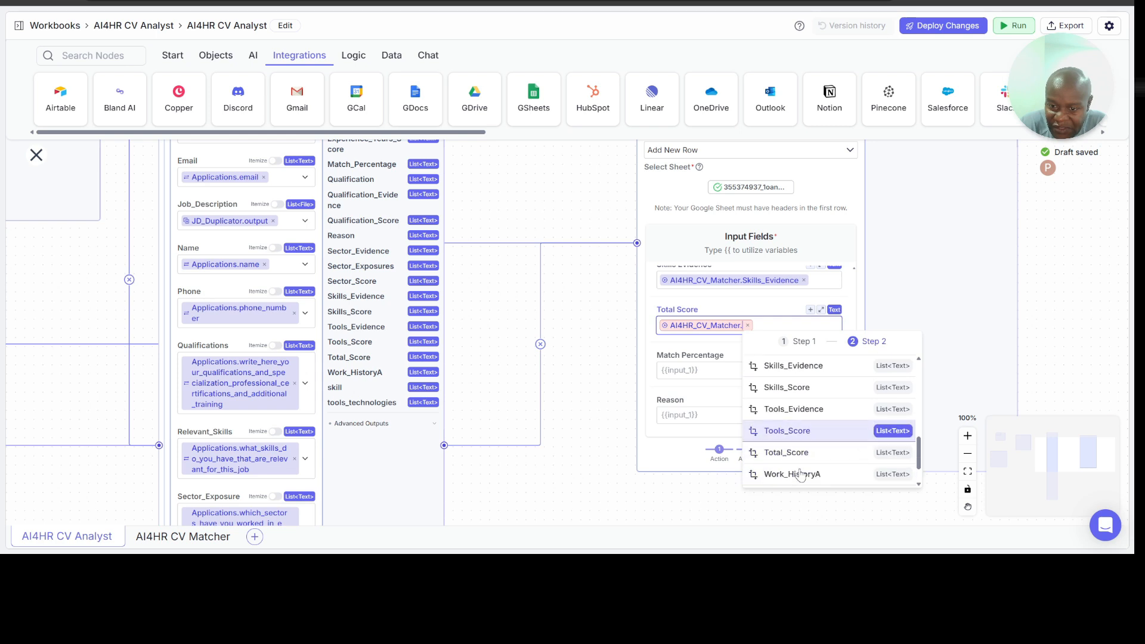
pyautogui.click(794, 429)
# Step: Map the Match Percentage input field to the Match_Percentage output of the AI4HR_CV_Matcher node
pyautogui.click(720, 375)
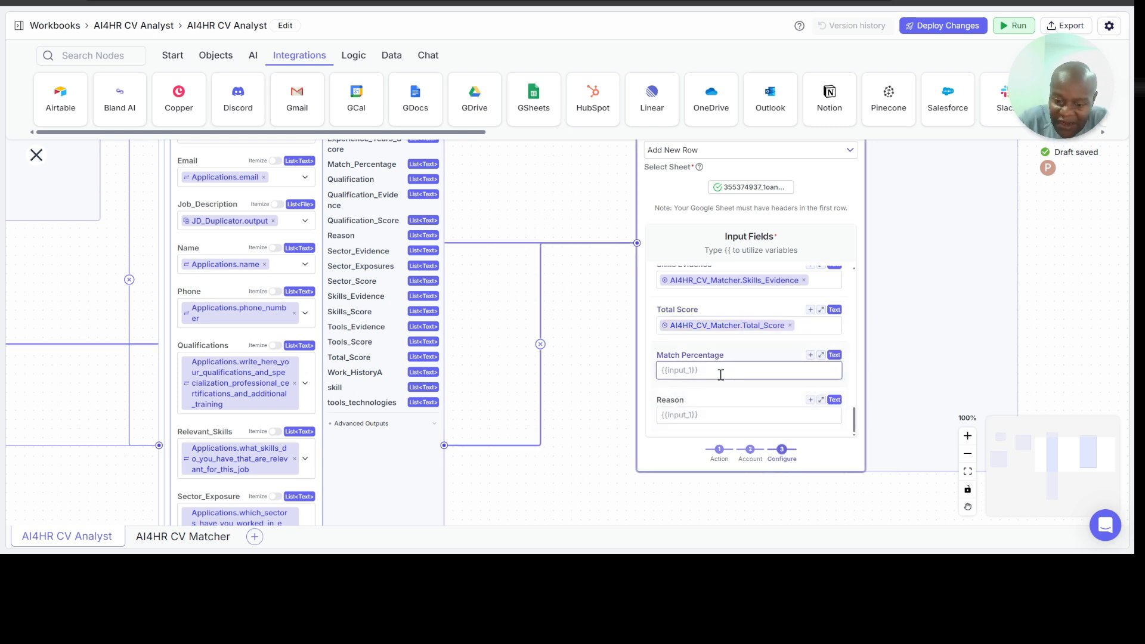
pyautogui.write('{{')
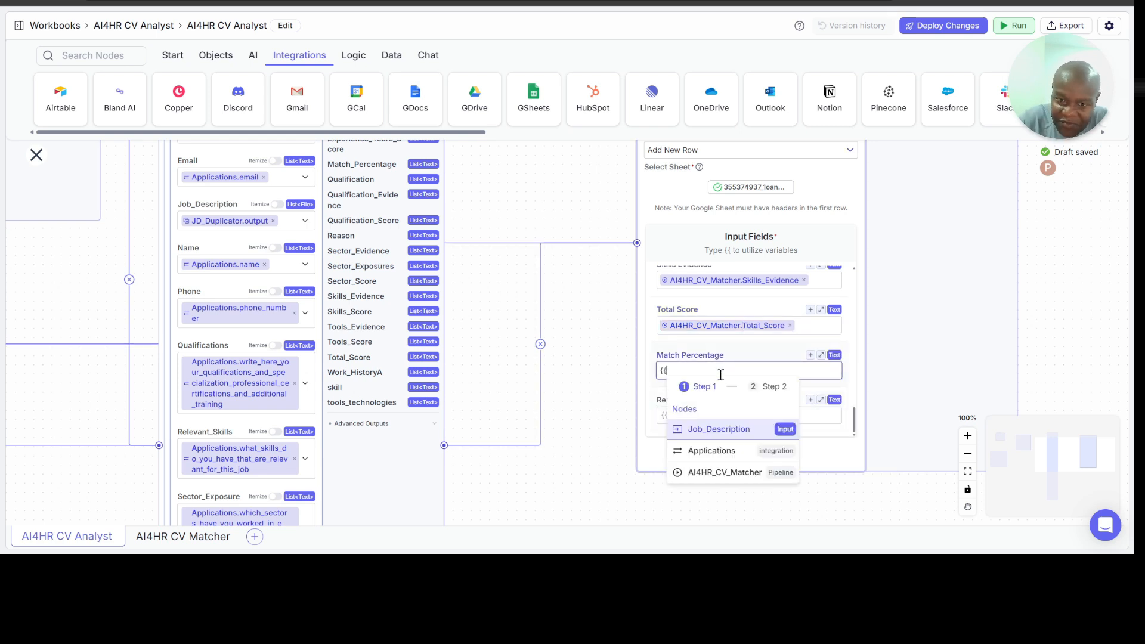
pyautogui.click(715, 474)
pyautogui.scroll(-5, 830, 450)
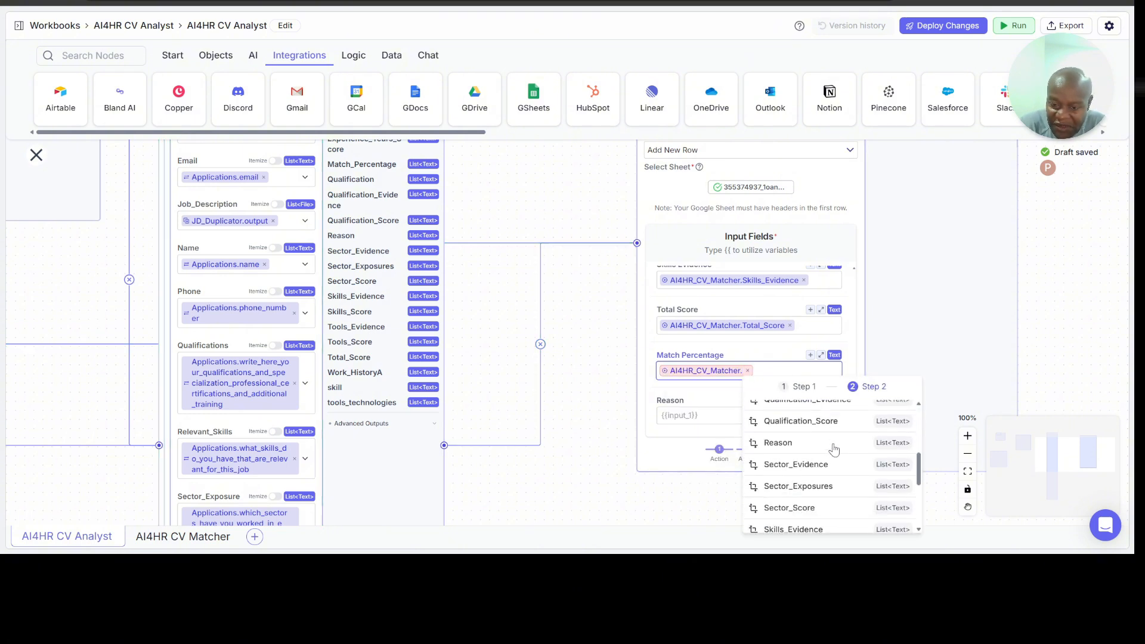
pyautogui.scroll(-3, 834, 449)
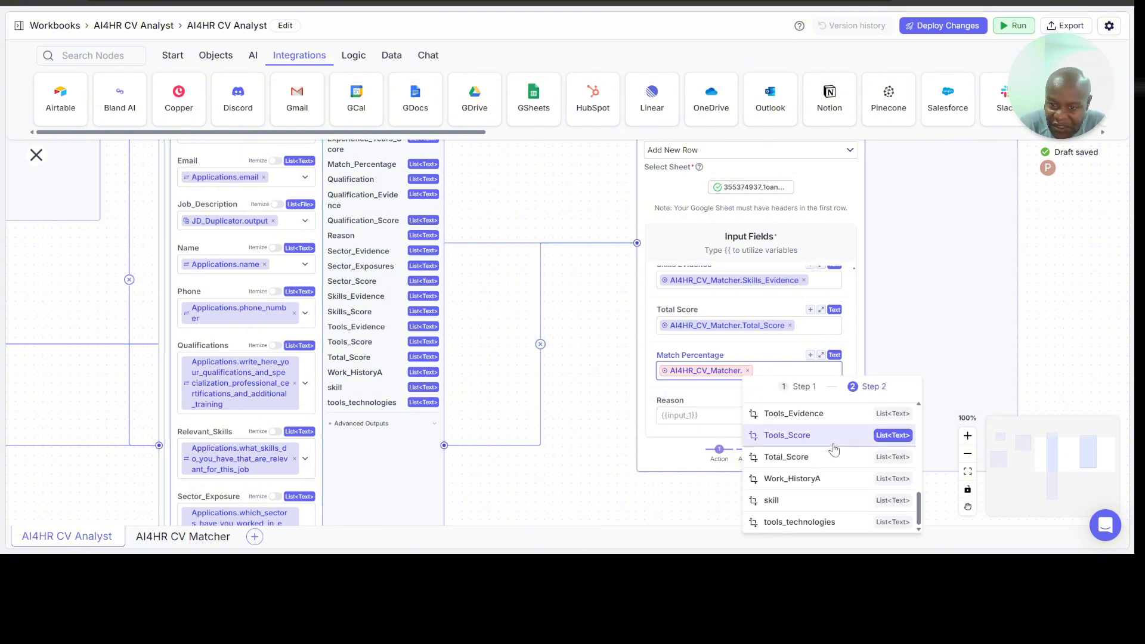
pyautogui.scroll(4, 825, 469)
pyautogui.click(824, 464)
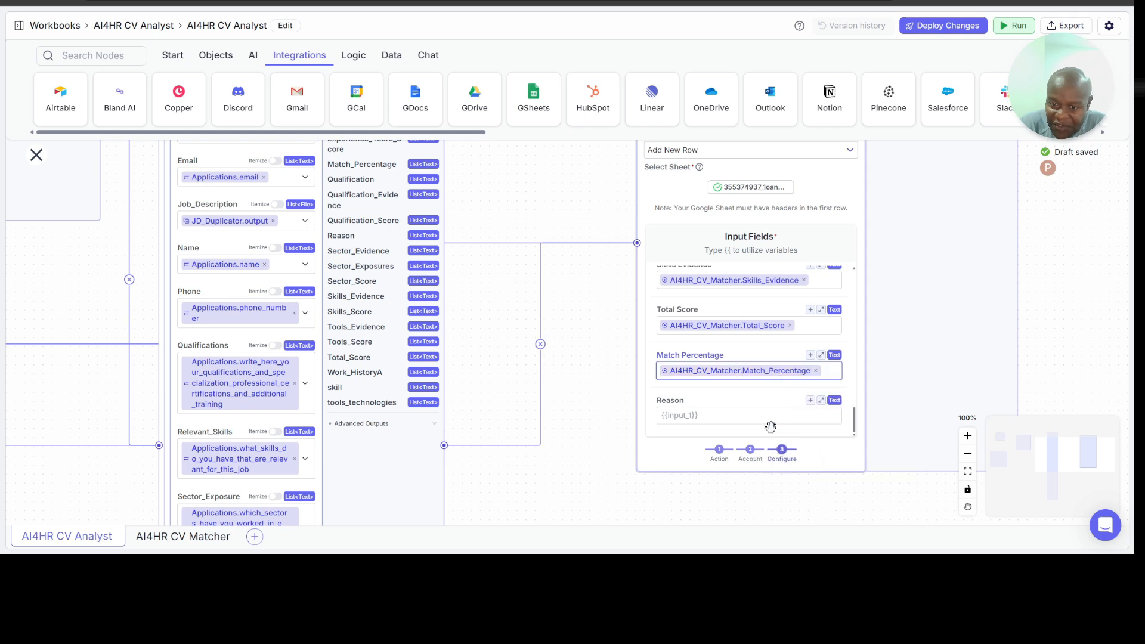
# Step: Map the Reason input field to the Reason output of the AI4HR_CV_Matcher node
pyautogui.click(721, 417)
pyautogui.write('{{')
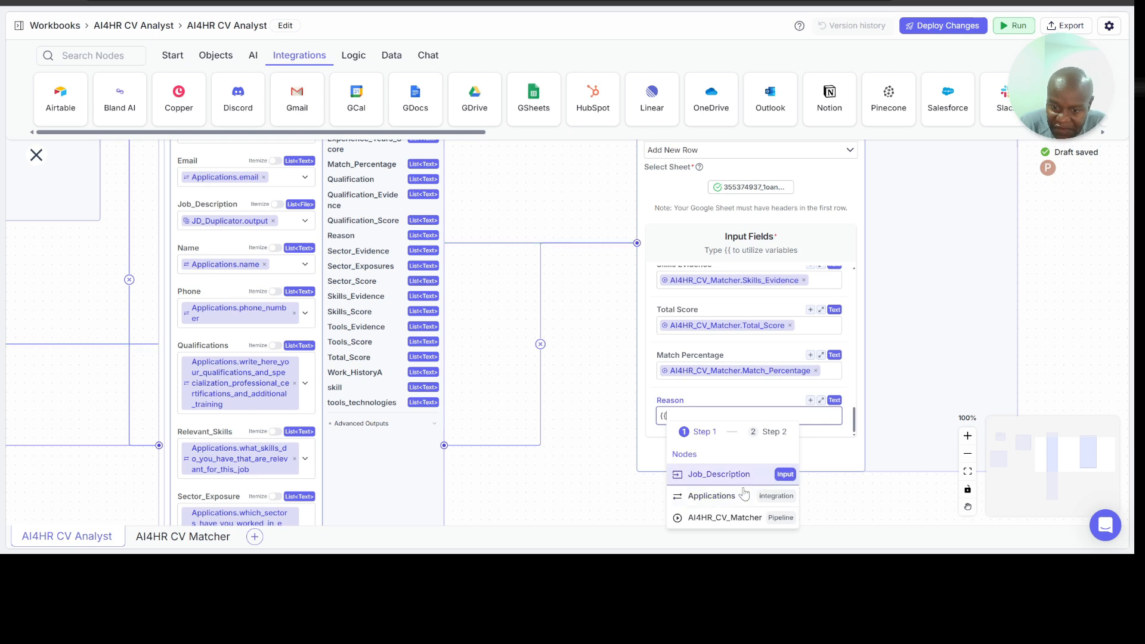
pyautogui.click(734, 518)
pyautogui.scroll(-3, 769, 498)
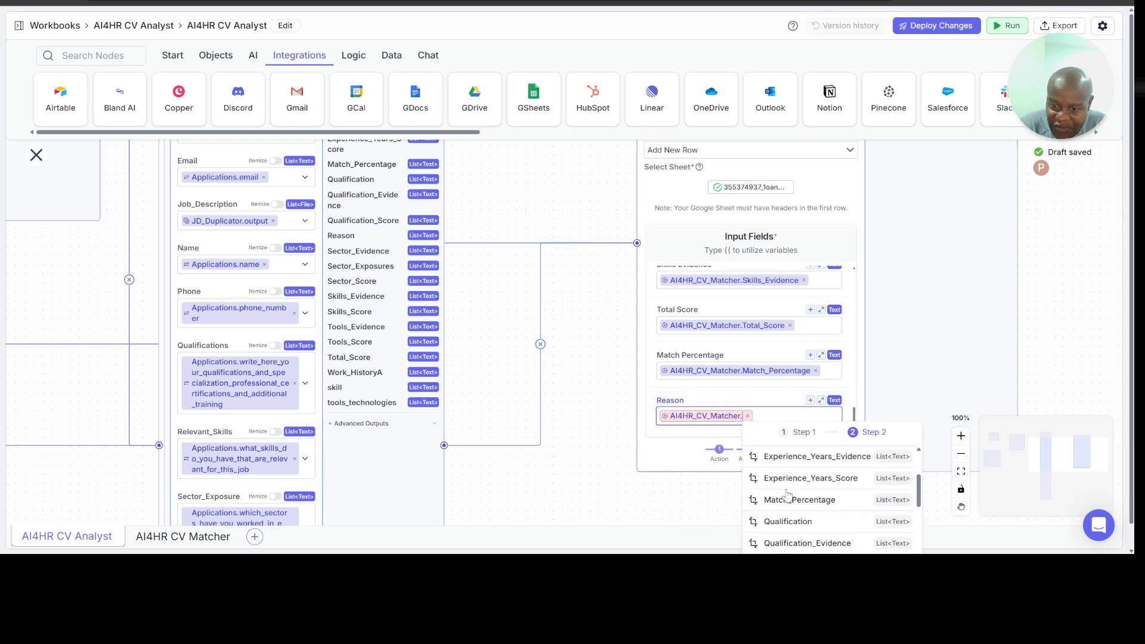
pyautogui.click(788, 494)
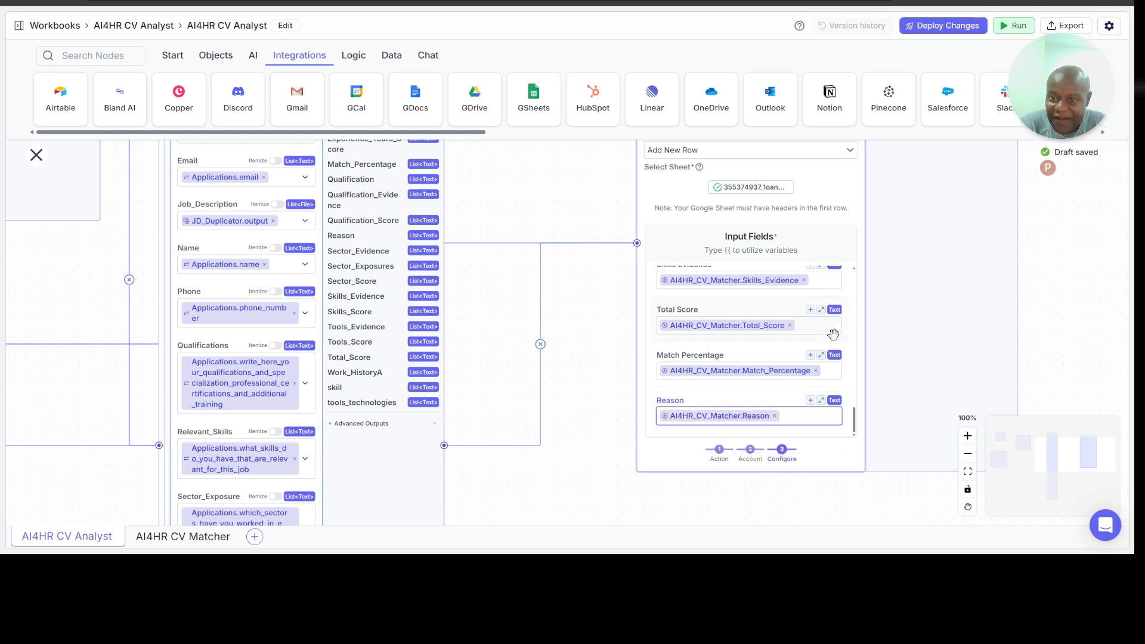
# Step: Deploy the changes to the AI4HR CV Analyst pipeline and open its run configuration with the Job_Description file input
pyautogui.scroll(1, 1042, 289)
pyautogui.hscroll(4, 941, 291)
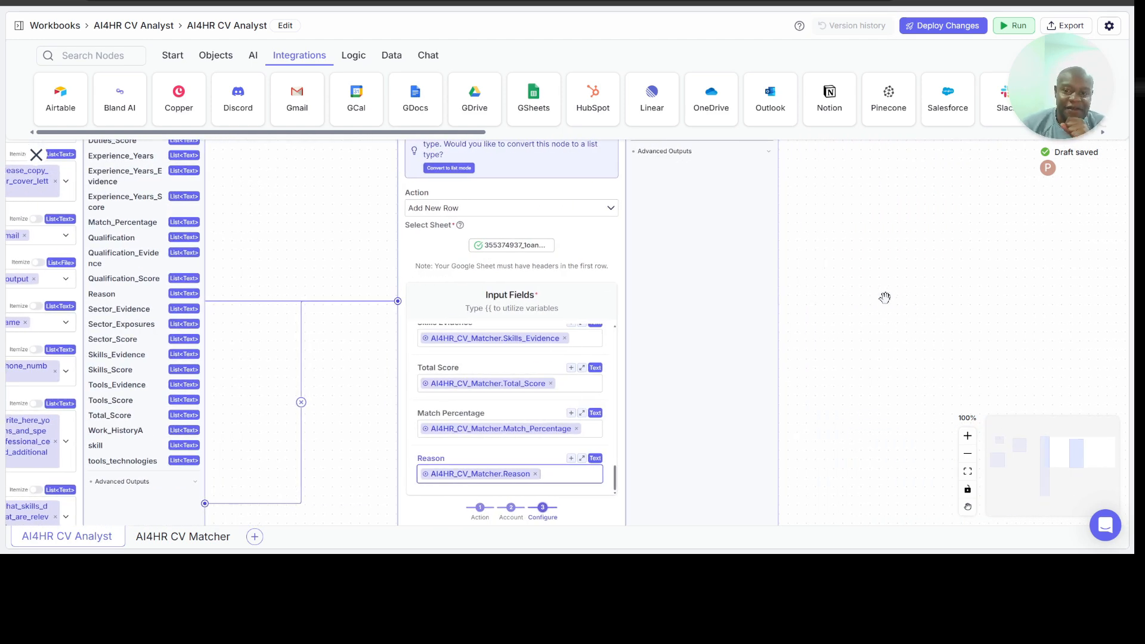
pyautogui.scroll(1, 886, 298)
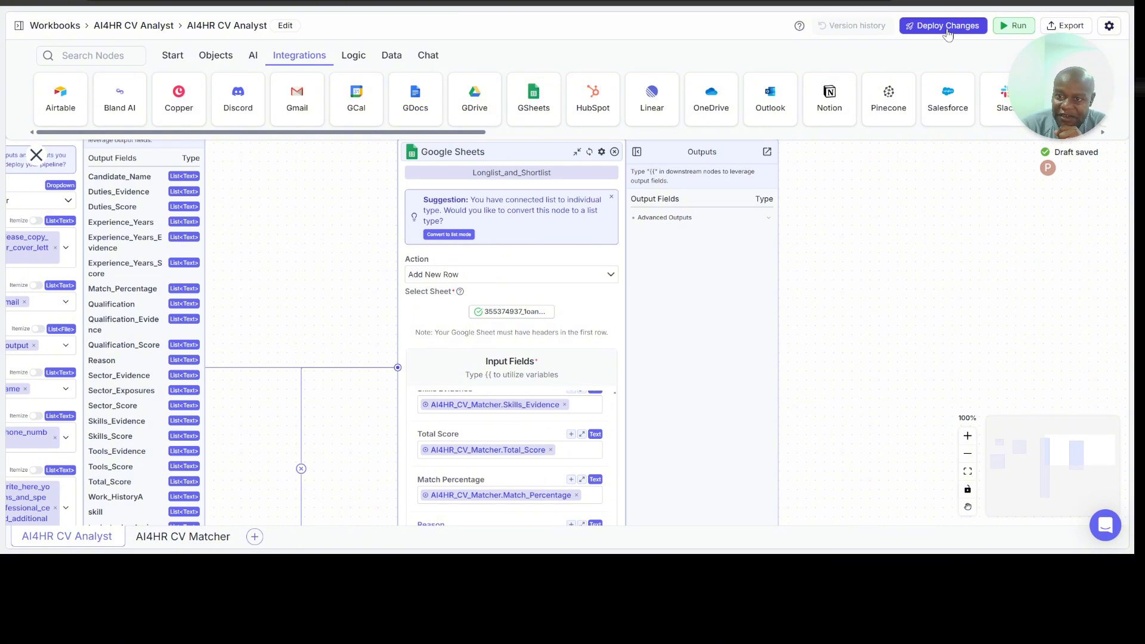
pyautogui.click(948, 30)
pyautogui.click(1029, 182)
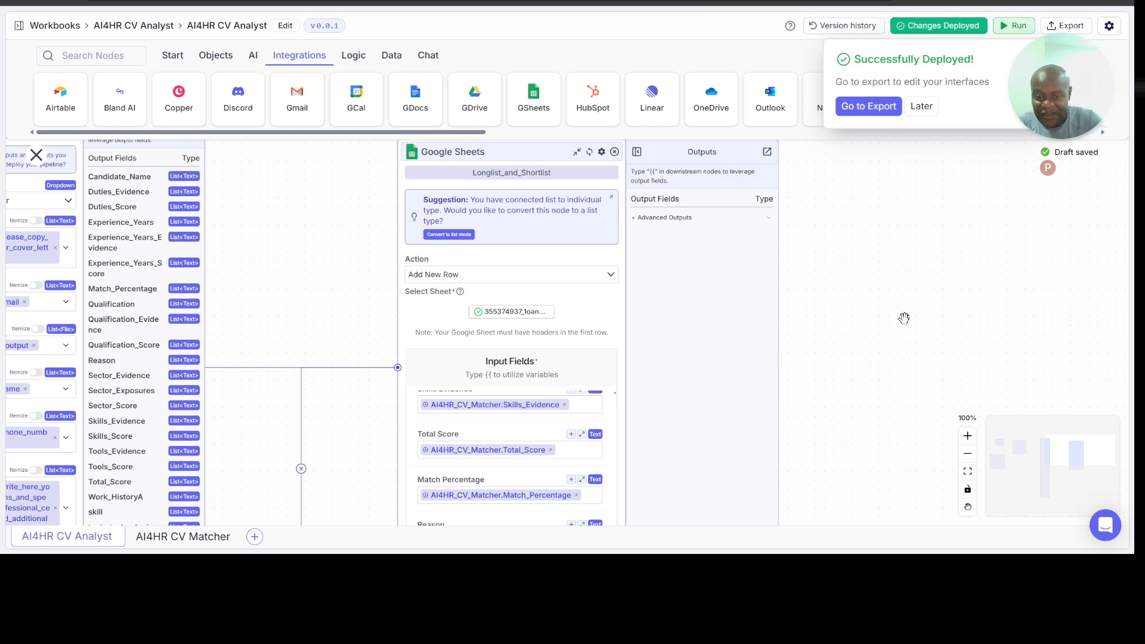
pyautogui.hscroll(3, 822, 329)
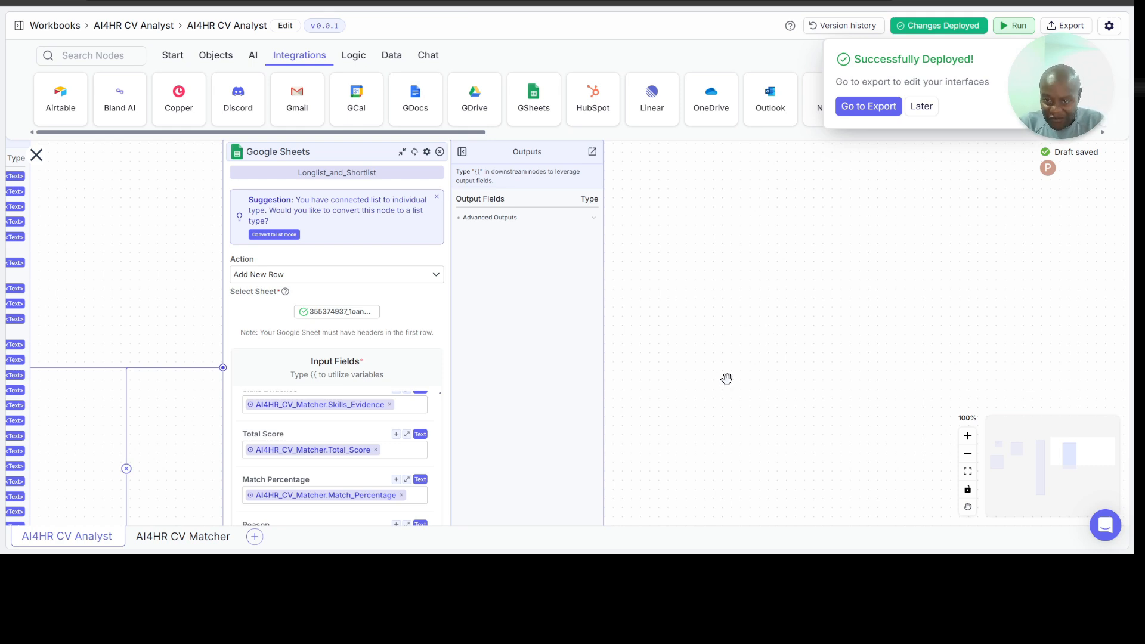
pyautogui.click(1016, 36)
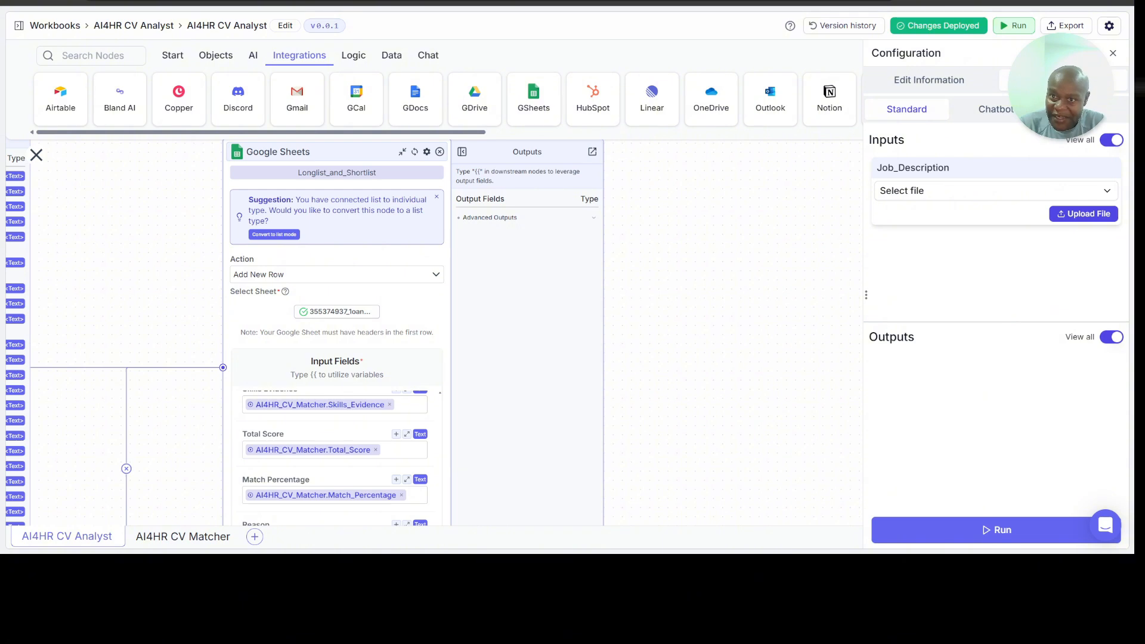
# Step: Switch to the Job Application Form spreadsheet in Google Sheets and examine the applicant rows on the Candidates sheet
pyautogui.hotkey('ctrl', 'Tab')
pyautogui.hotkey('ctrl', 'Tab')
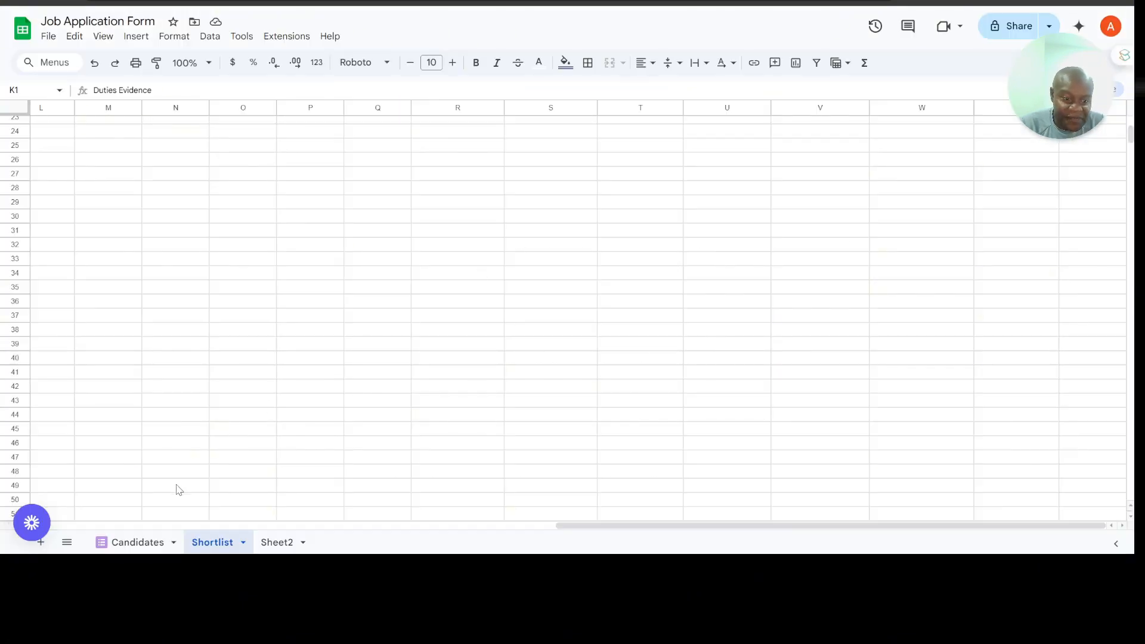
pyautogui.click(148, 544)
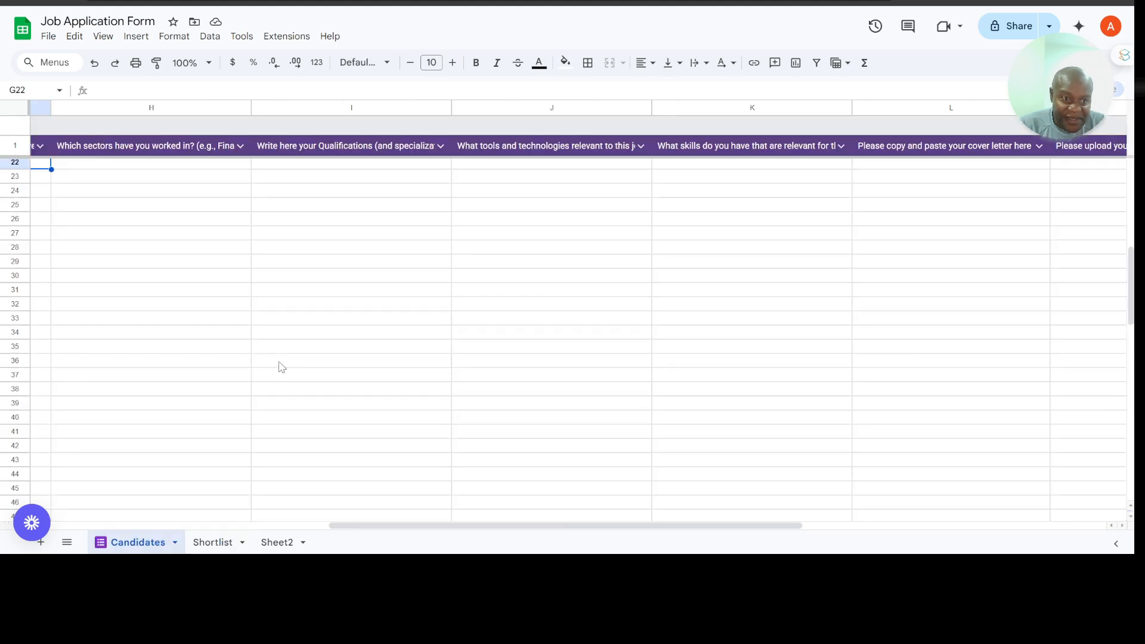
pyautogui.scroll(7, 280, 366)
pyautogui.scroll(-5, 281, 367)
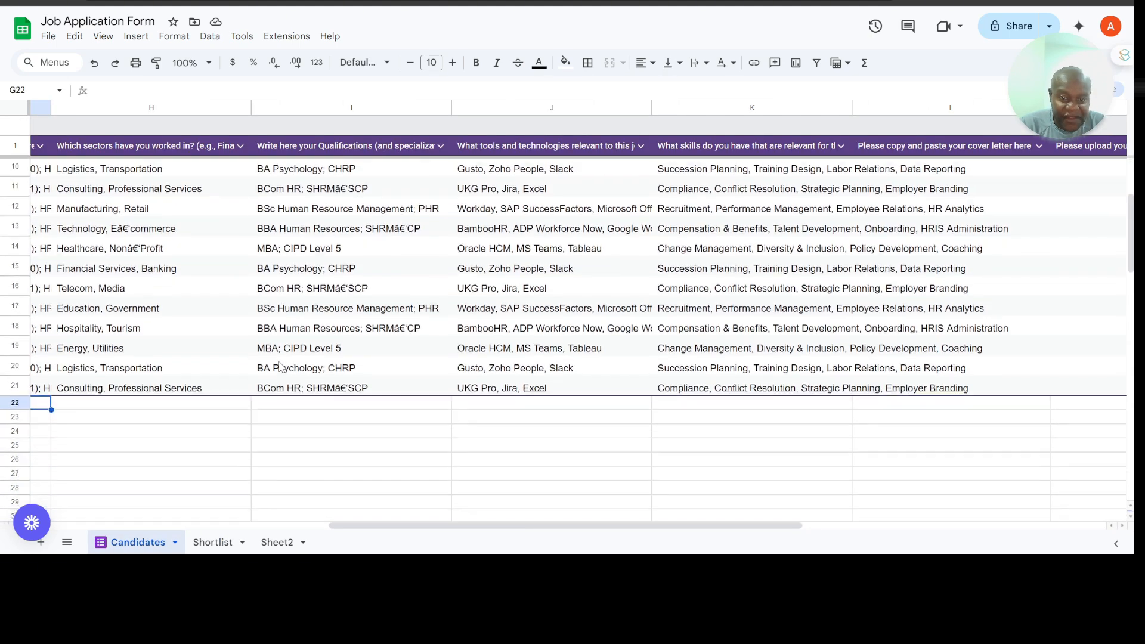
pyautogui.scroll(5, 281, 366)
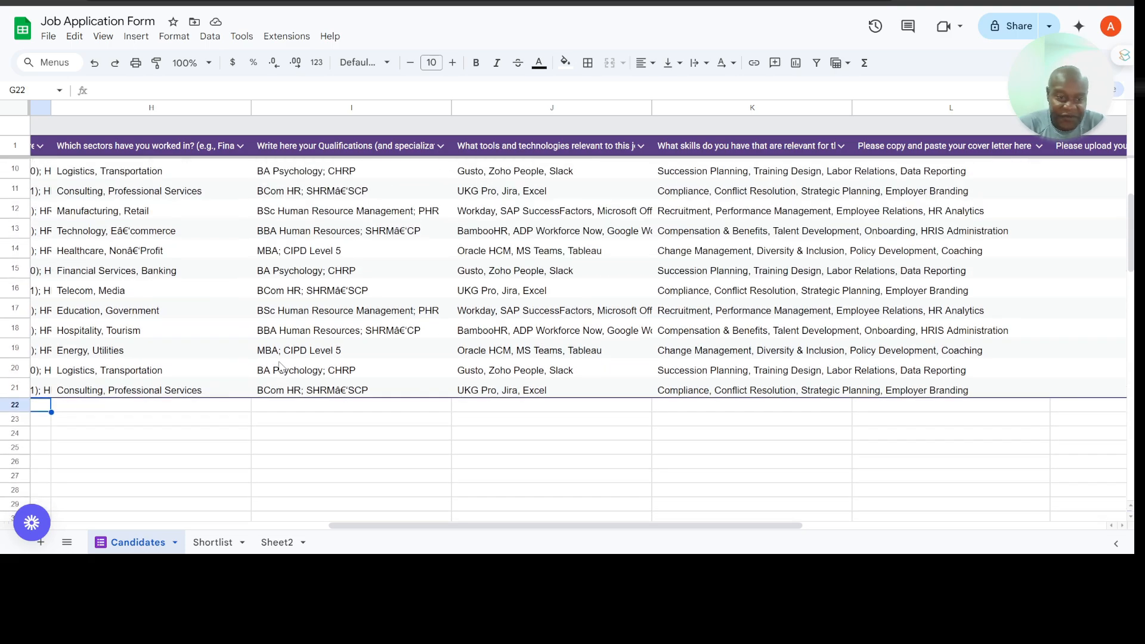
# Step: Clear the earlier results in A2:Y21 on the Shortlist sheet, keeping the header row
pyautogui.hscroll(-8, 280, 366)
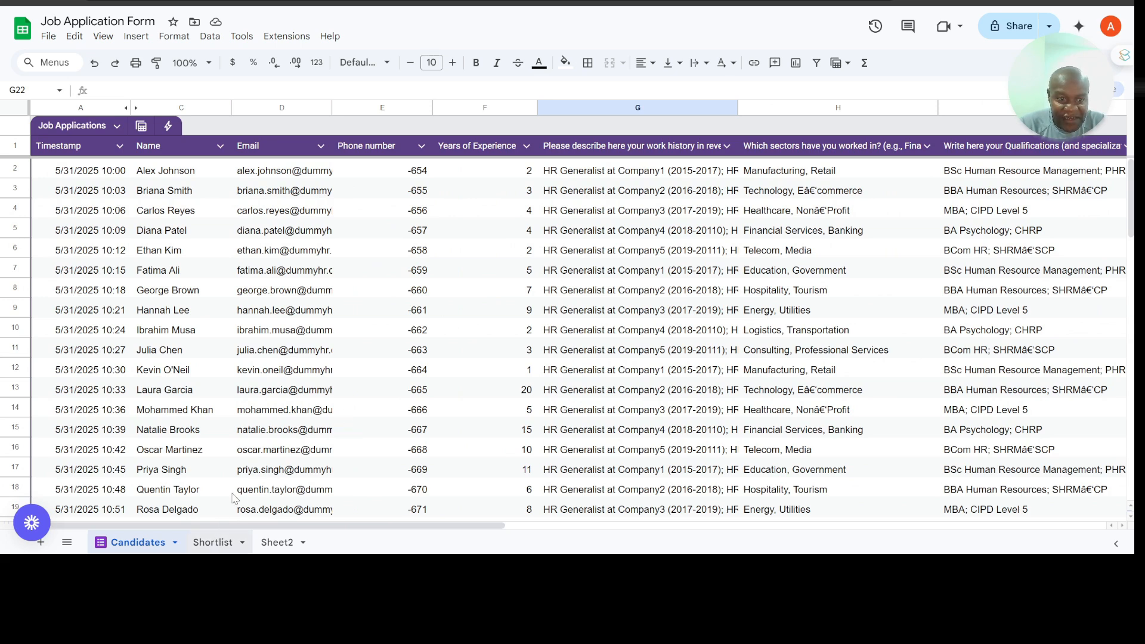
pyautogui.click(215, 543)
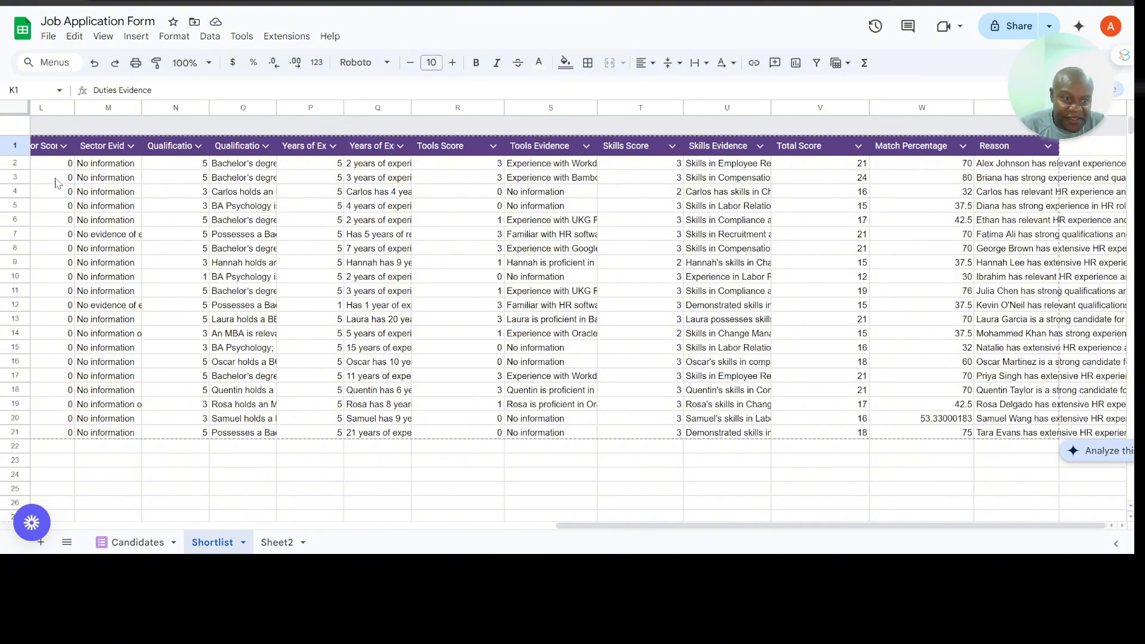
pyautogui.hscroll(-15, 57, 174)
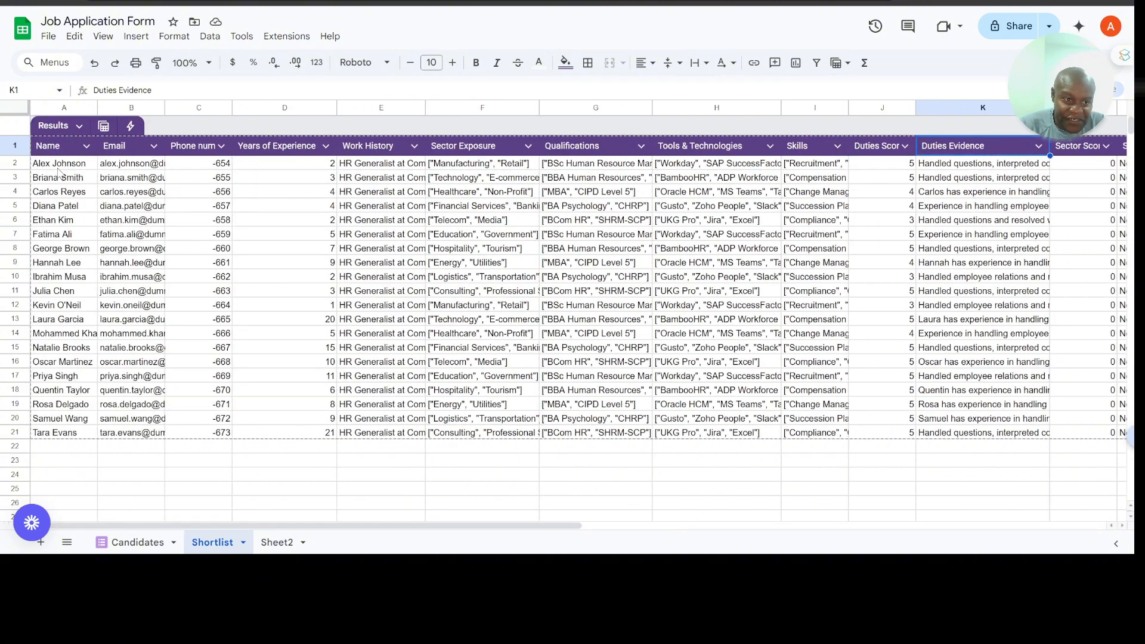
pyautogui.click(60, 168)
pyautogui.hotkey('shift', 'Down')
pyautogui.hotkey('shift', 'Down')
pyautogui.hotkey('shift', 'Down')
pyautogui.hotkey('shift', 'Down')
pyautogui.hotkey('shift', 'Down')
pyautogui.hotkey('shift', 'Down')
pyautogui.hotkey('shift', 'Down')
pyautogui.hotkey('shift', 'Down')
pyautogui.hotkey('shift', 'Down')
pyautogui.hotkey('shift', 'Down')
pyautogui.hotkey('shift', 'Down')
pyautogui.hotkey('shift', 'Down')
pyautogui.hotkey('shift', 'Down')
pyautogui.hotkey('shift', 'Down')
pyautogui.hotkey('shift', 'Down')
pyautogui.hotkey('shift', 'Down')
pyautogui.hotkey('shift', 'Down')
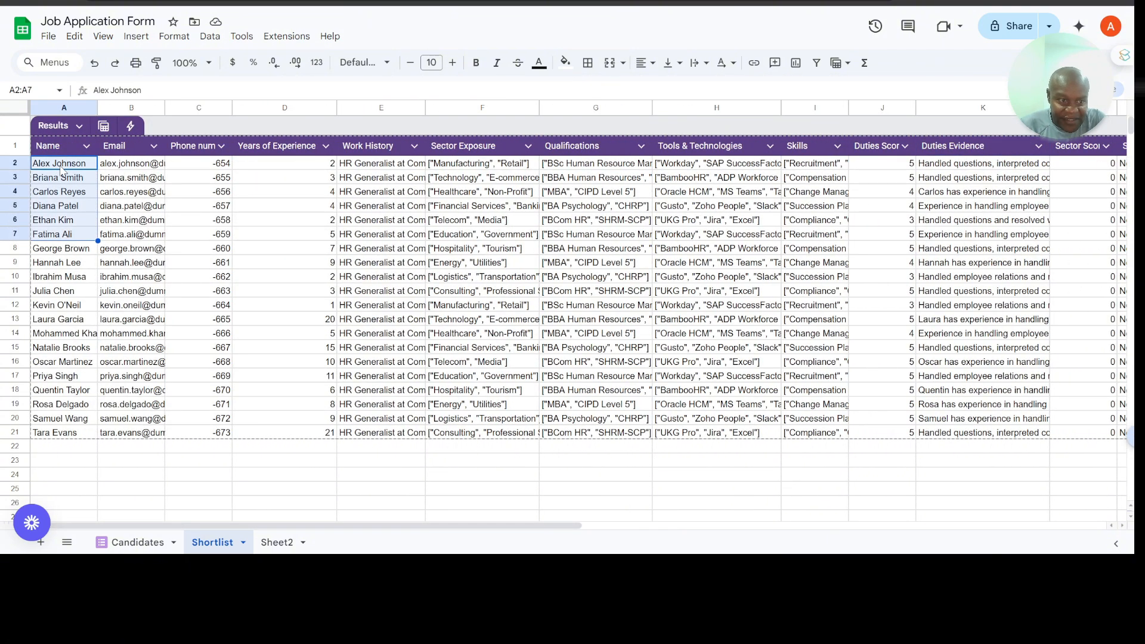
pyautogui.hotkey('shift', 'Down')
pyautogui.hotkey('shift', 'Down')
pyautogui.hotkey('shift', 'Right')
pyautogui.hotkey('shift', 'Right')
pyautogui.hotkey('shift', 'Right')
pyautogui.hotkey('shift', 'Right')
pyautogui.hotkey('shift', 'Right')
pyautogui.hotkey('shift', 'Right')
pyautogui.hotkey('shift', 'Right')
pyautogui.hotkey('shift', 'Right')
pyautogui.hotkey('shift', 'Right')
pyautogui.hotkey('shift', 'Right')
pyautogui.hotkey('shift', 'Right')
pyautogui.hotkey('shift', 'Right')
pyautogui.hotkey('shift', 'Right')
pyautogui.hotkey('shift', 'Right')
pyautogui.hotkey('shift', 'Right')
pyautogui.hotkey('shift', 'Right')
pyautogui.hotkey('shift', 'Right')
pyautogui.hotkey('shift', 'Right')
pyautogui.hotkey('shift', 'Right')
pyautogui.hotkey('shift', 'Right')
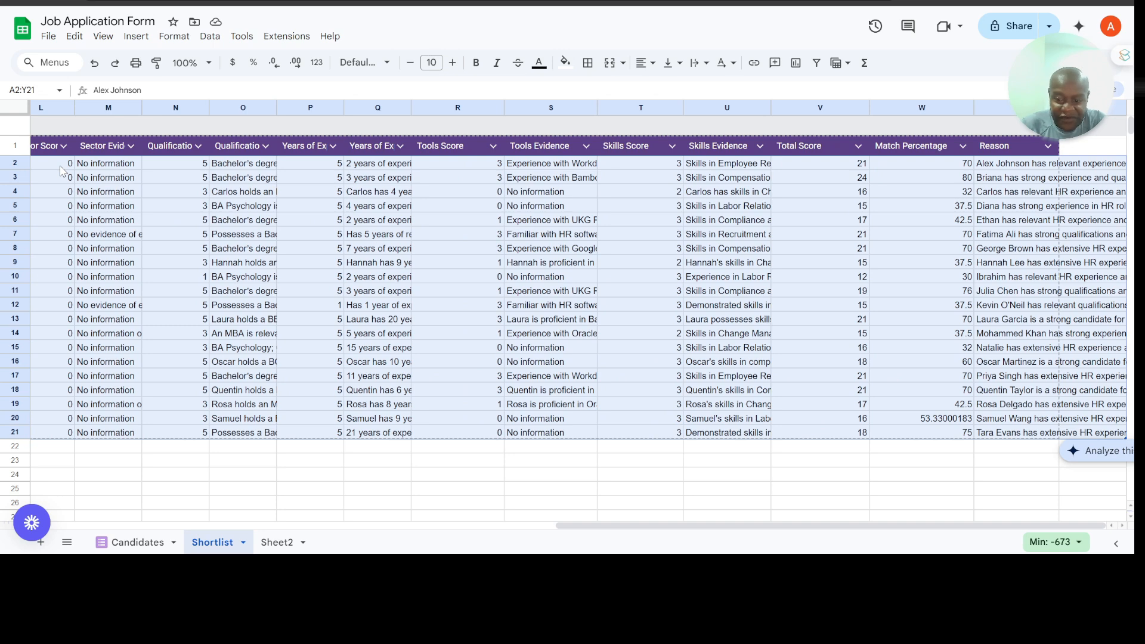
pyautogui.press('Delete')
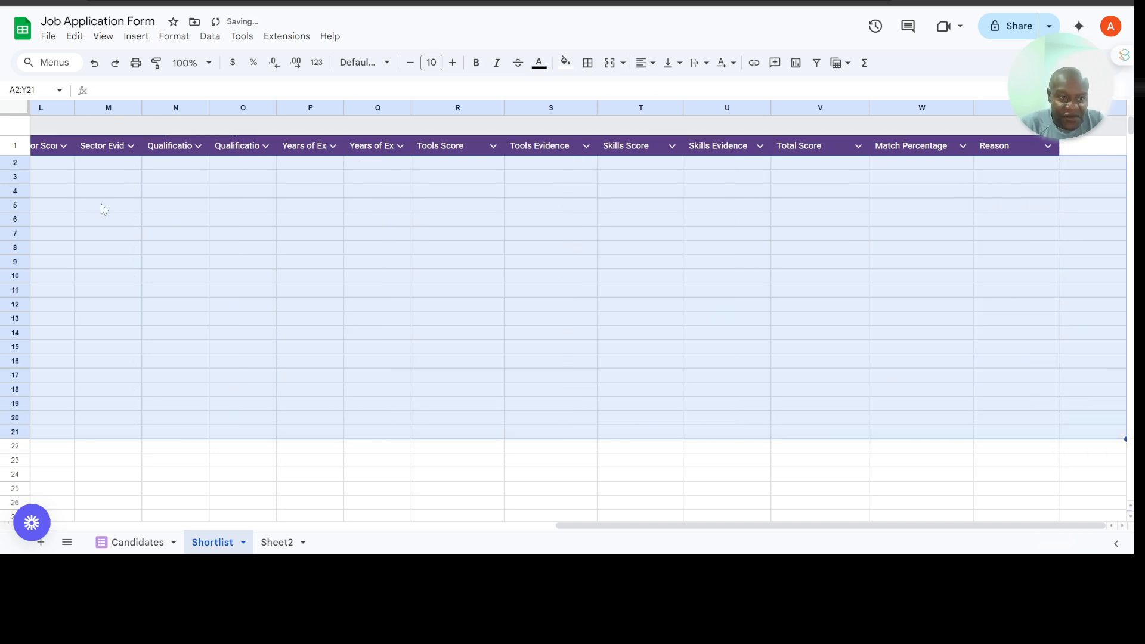
pyautogui.hscroll(-10, 101, 203)
pyautogui.scroll(-1, 102, 203)
pyautogui.scroll(1, 101, 202)
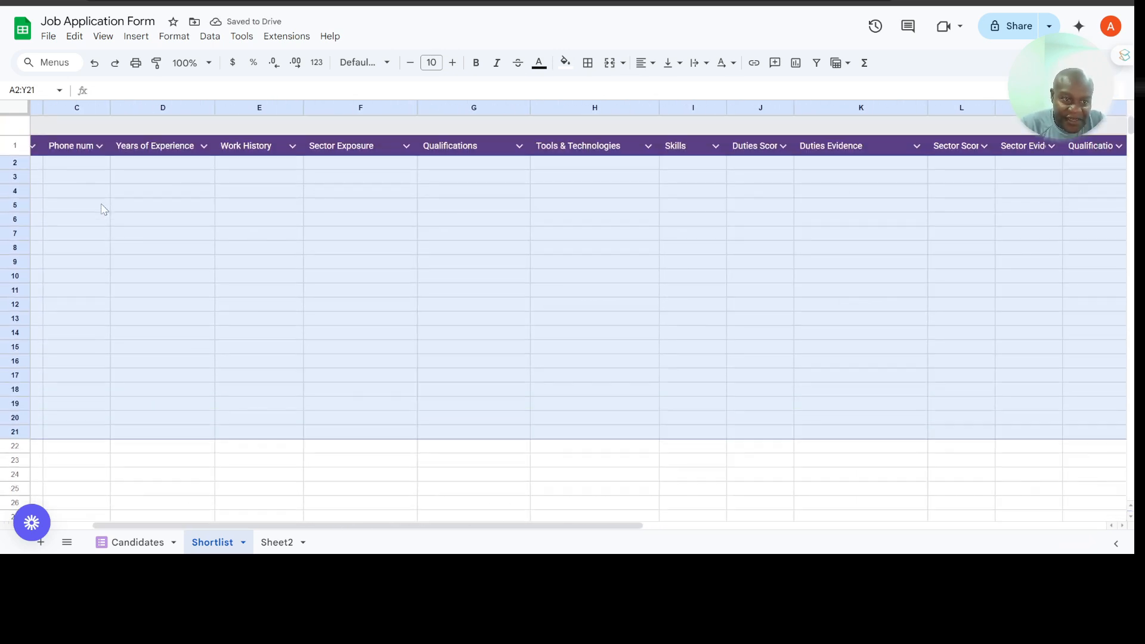
pyautogui.hscroll(-2, 102, 203)
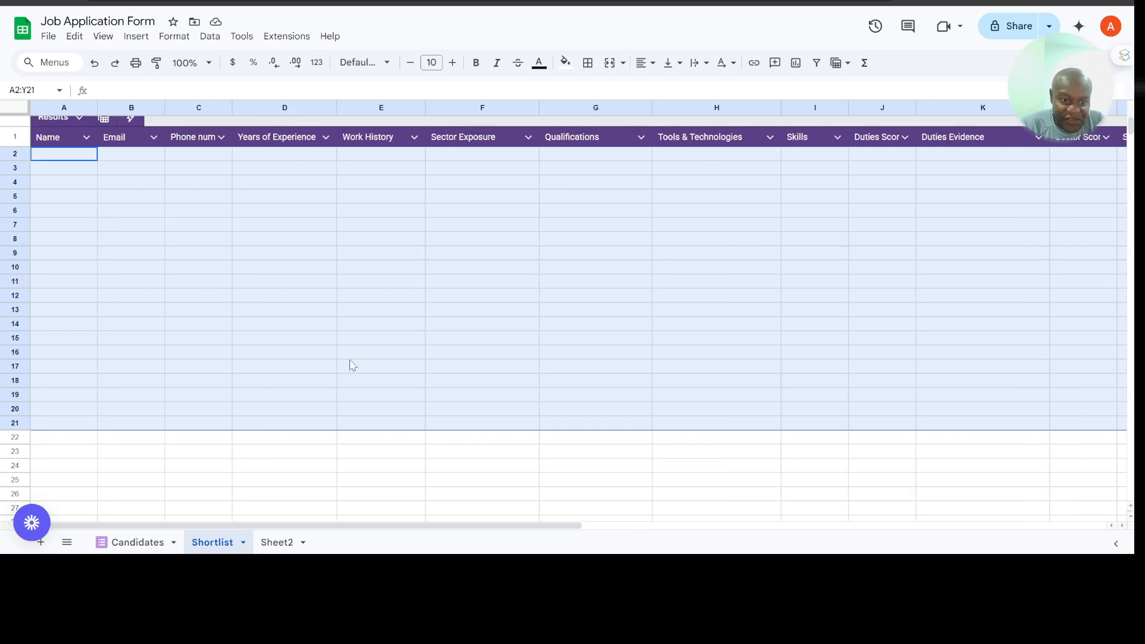
pyautogui.click(368, 346)
# Step: Review the applicant rows on the Candidates sheet, from the contact details across to the skills, cover letter and resume columns
pyautogui.click(138, 543)
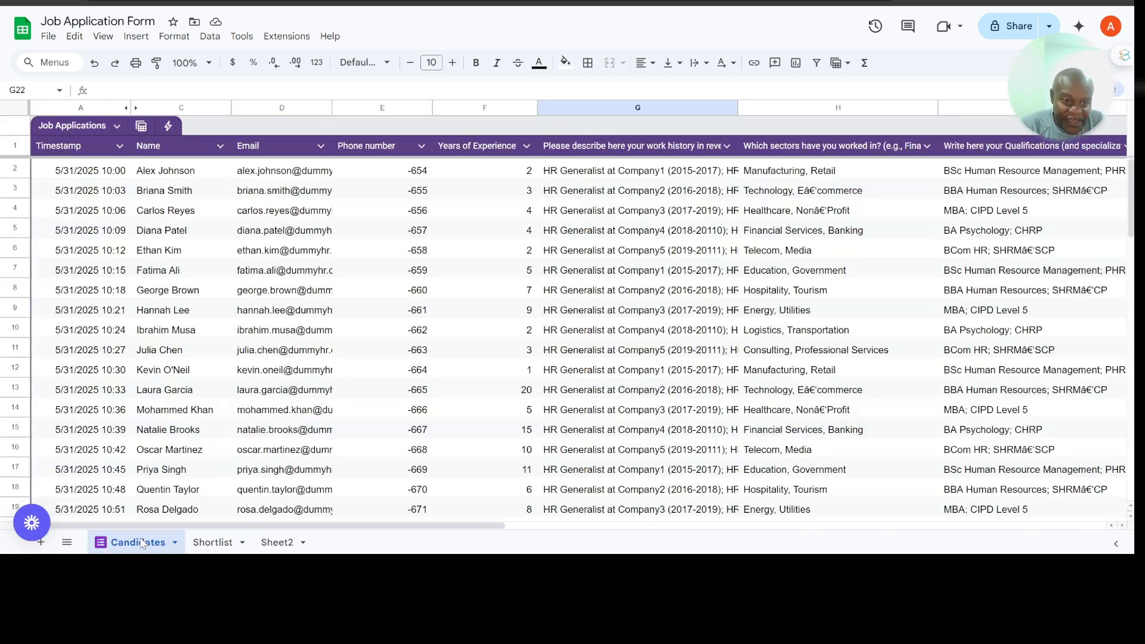
pyautogui.scroll(-2, 244, 340)
pyautogui.scroll(2, 244, 340)
pyautogui.hscroll(6, 243, 340)
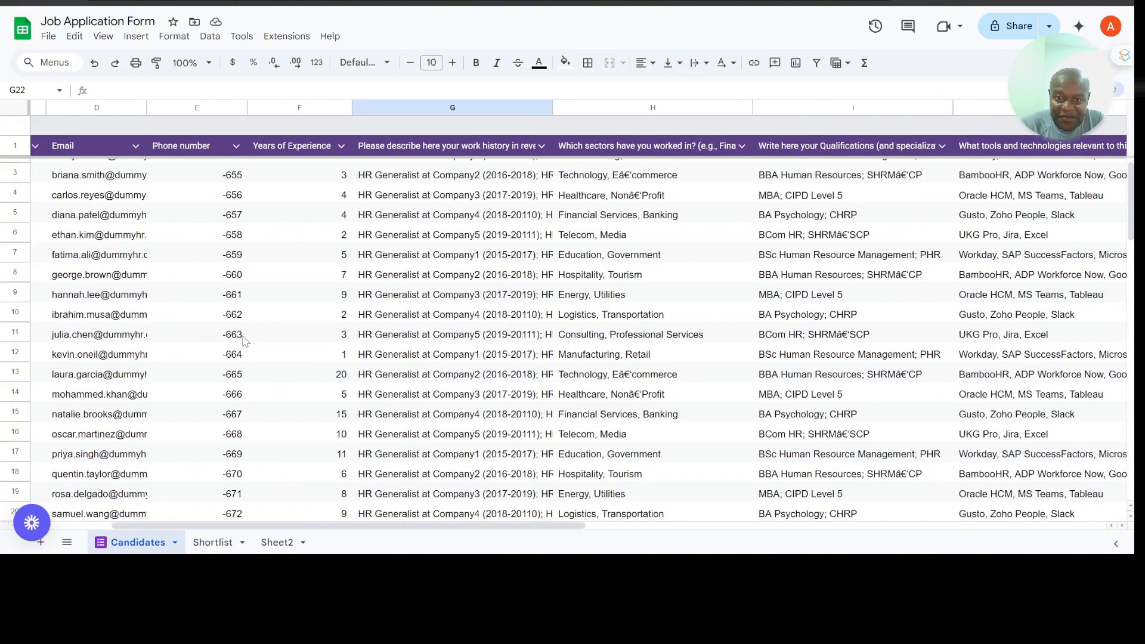
pyautogui.hscroll(3, 244, 340)
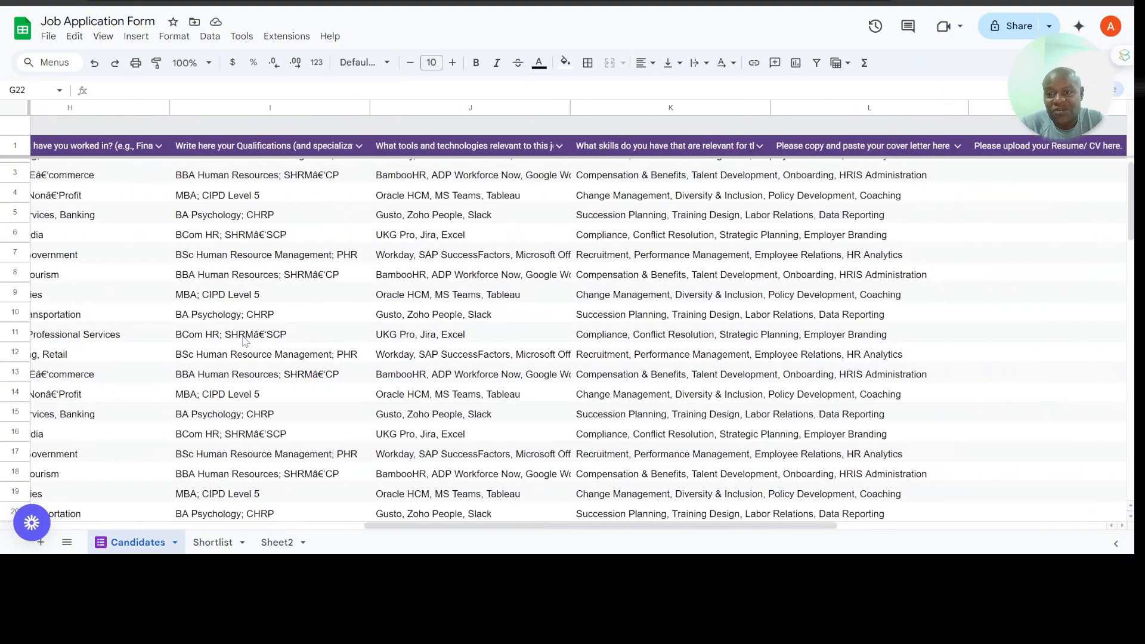
pyautogui.hscroll(-5, 243, 340)
pyautogui.hscroll(-3, 244, 340)
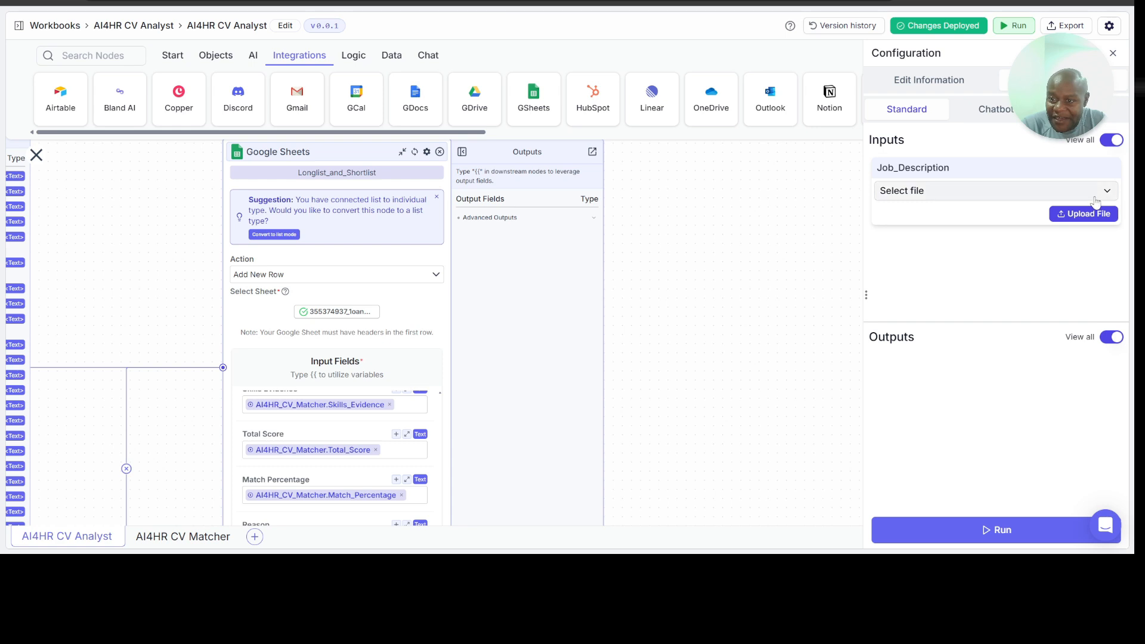
# Step: Switch back to the AI4HR CV Analyst pipeline, upload Human Resource Manager Advert.docx as the Job_Description, and run the pipeline
pyautogui.click(1087, 216)
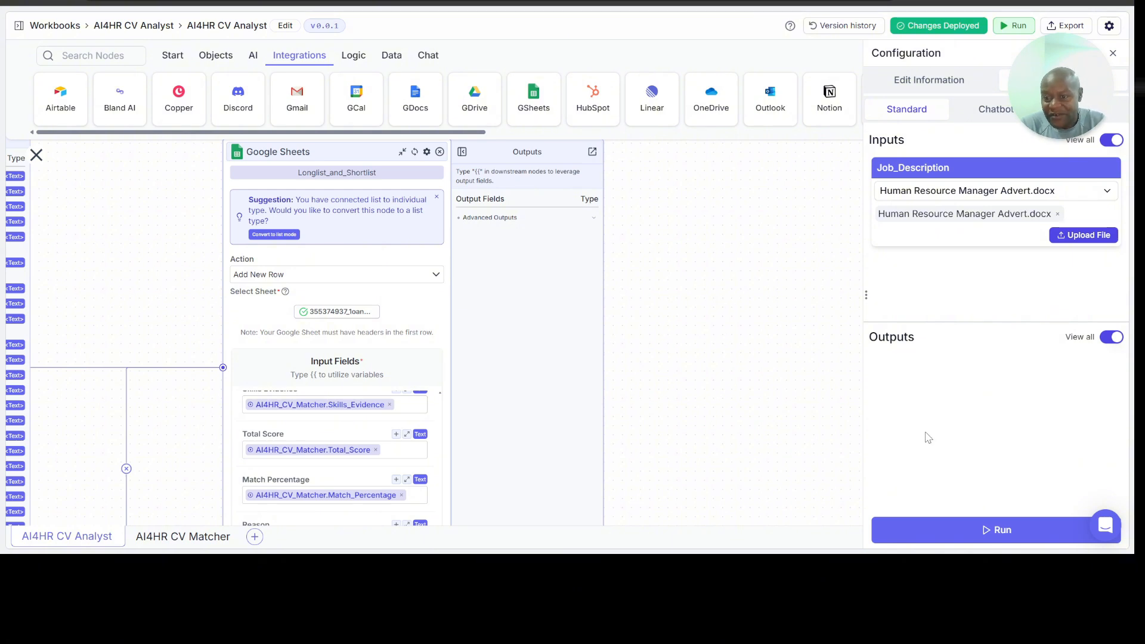
pyautogui.moveTo(706, 360); pyautogui.dragTo(933, 335)
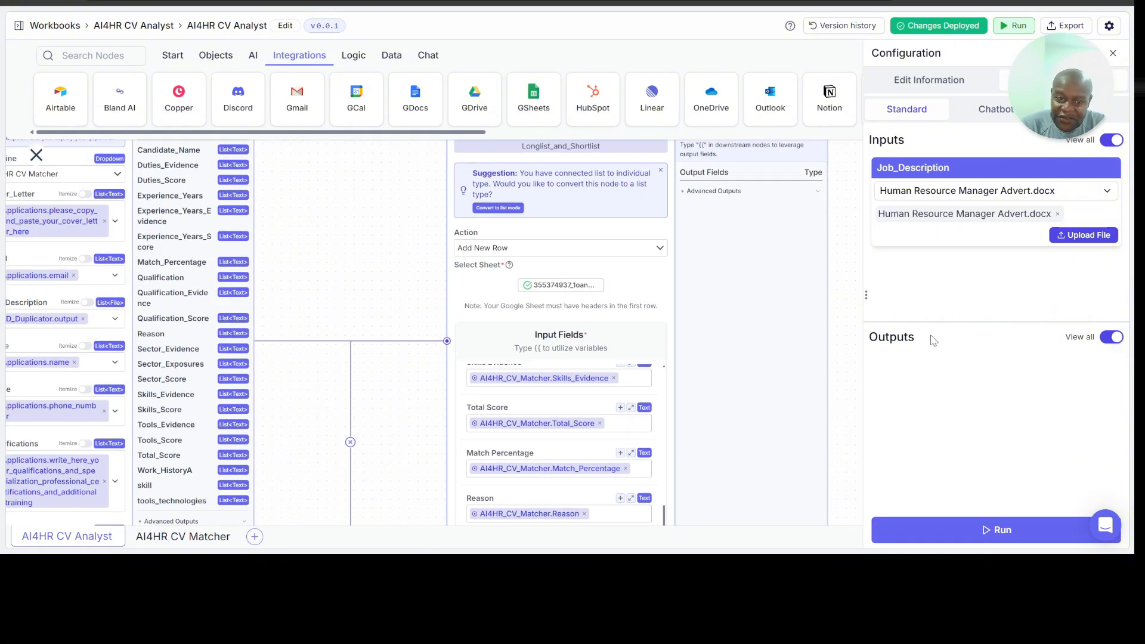
pyautogui.moveTo(422, 266); pyautogui.dragTo(814, 302)
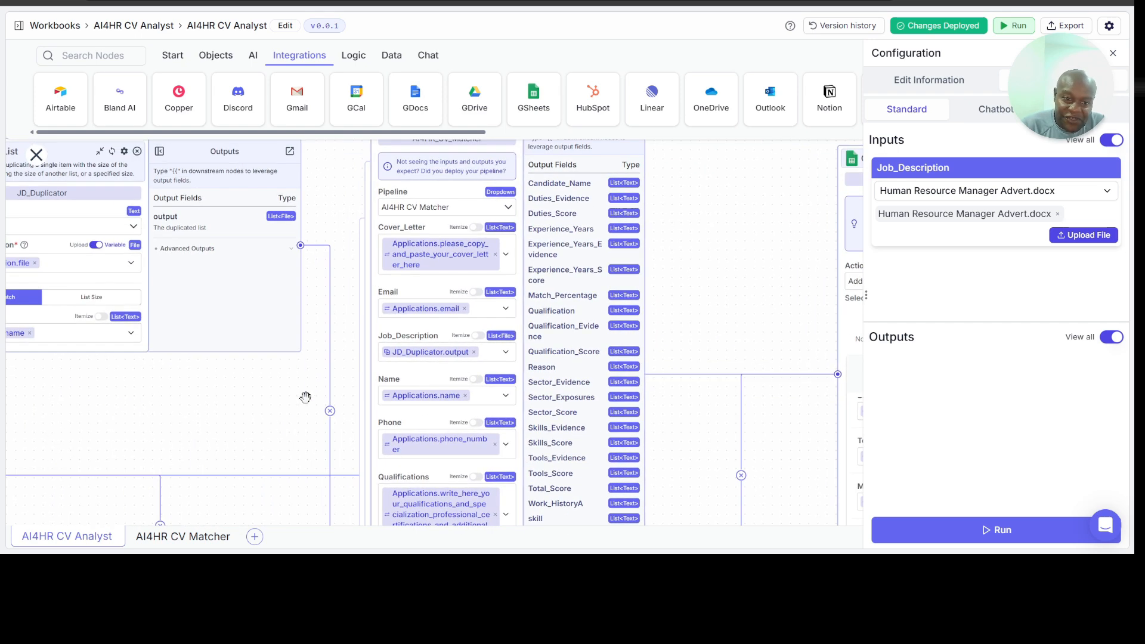
pyautogui.moveTo(381, 362); pyautogui.dragTo(669, 349)
pyautogui.moveTo(414, 380); pyautogui.dragTo(25, 362)
pyautogui.moveTo(632, 266); pyautogui.dragTo(213, 287)
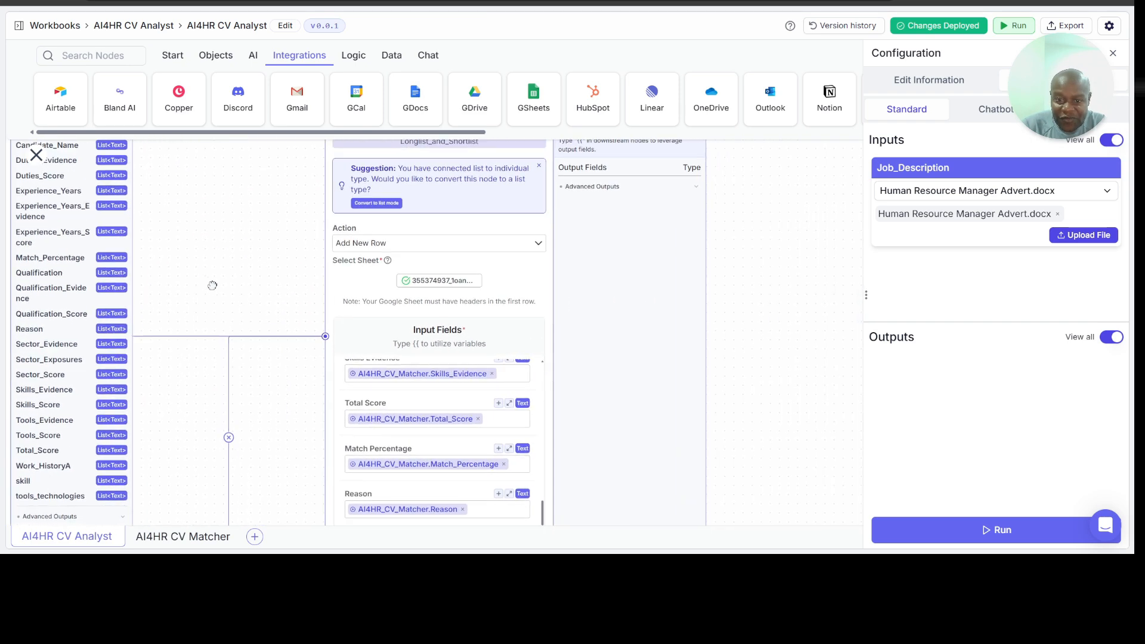
pyautogui.moveTo(769, 317); pyautogui.dragTo(523, 356)
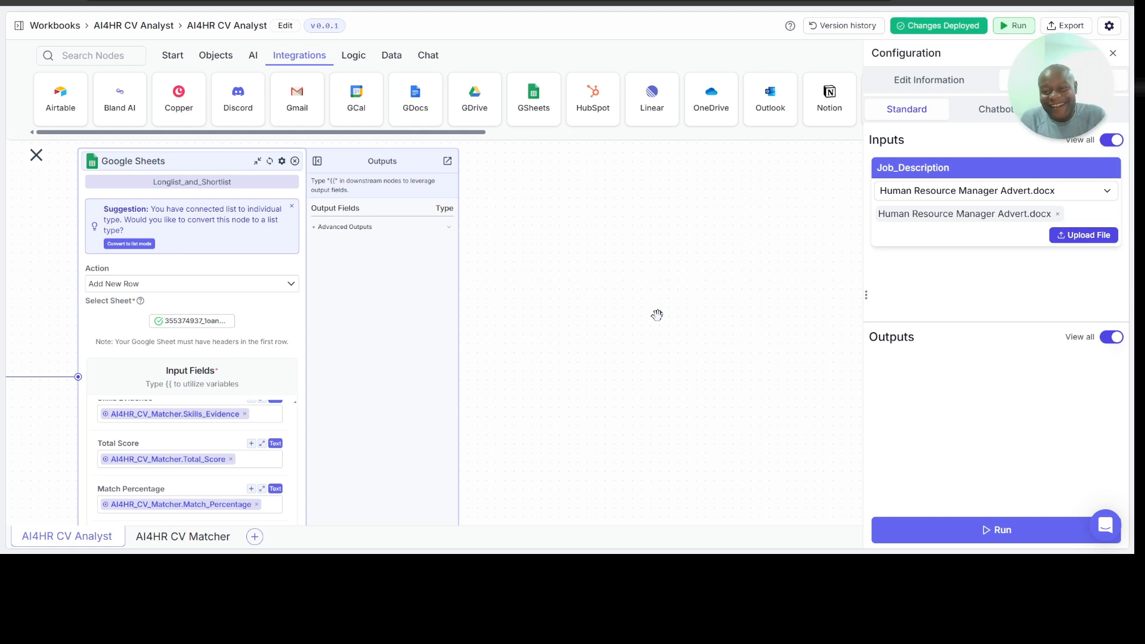
pyautogui.click(948, 531)
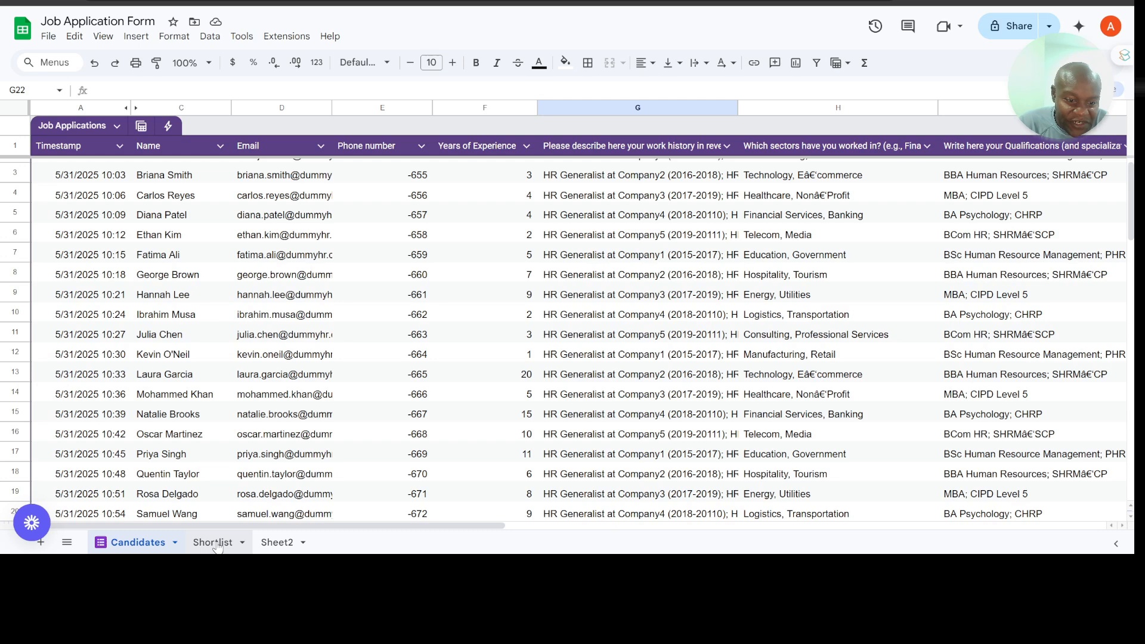
# Step: Check the progress of the pipeline run in its Trace View and on the Shortlist and Candidates sheets of the Job Application Form spreadsheet
pyautogui.click(212, 543)
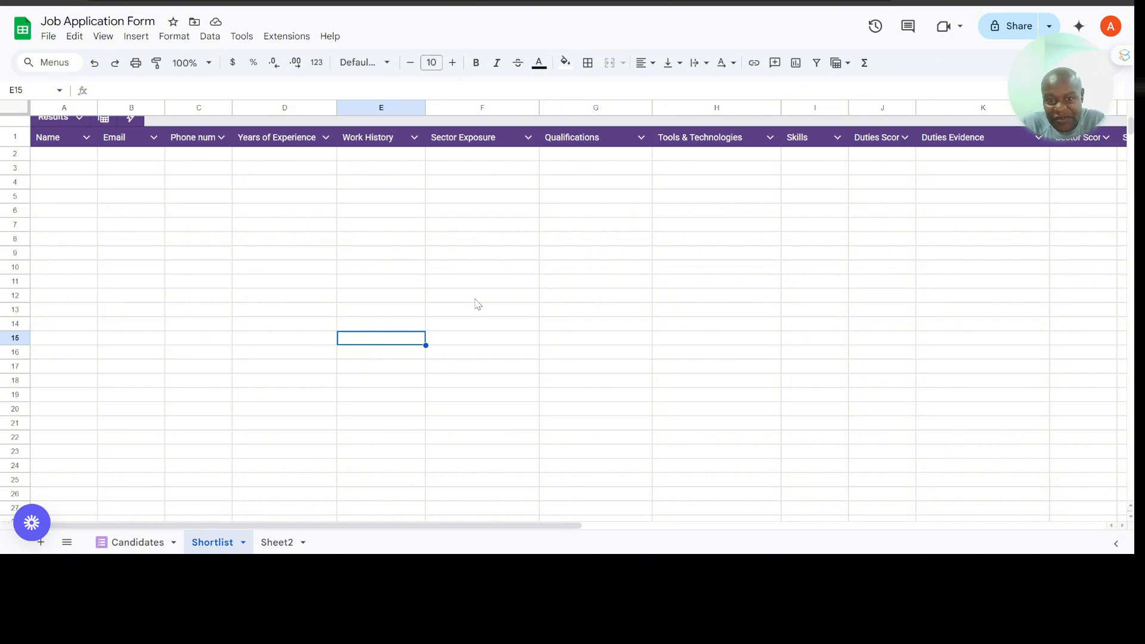
pyautogui.scroll(-2, 477, 304)
pyautogui.scroll(3, 475, 302)
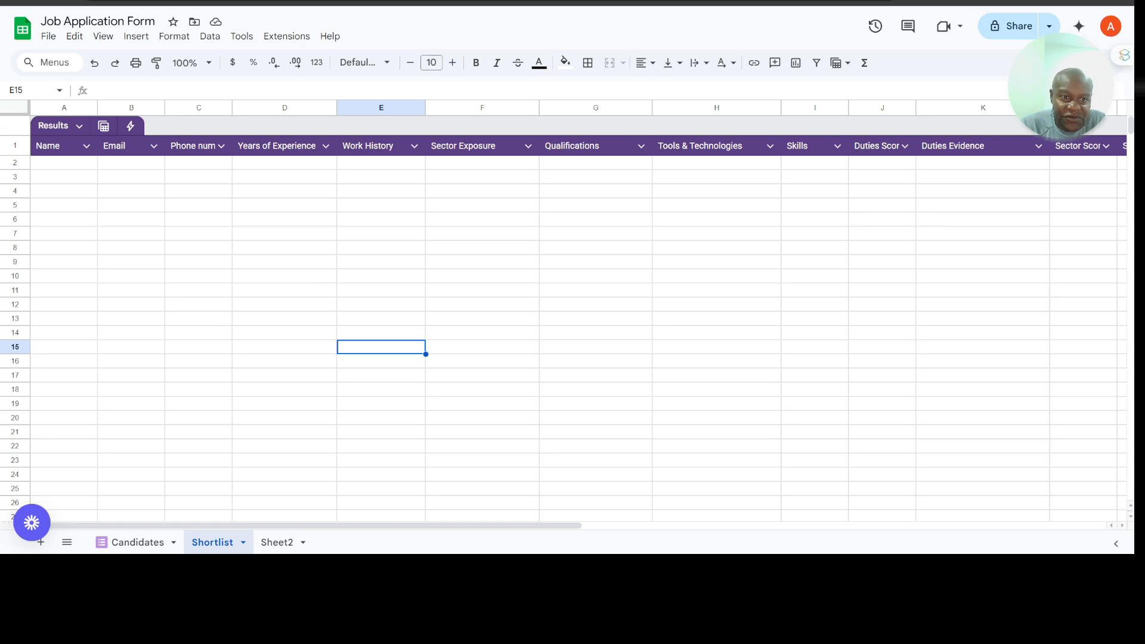
pyautogui.click(171, 2)
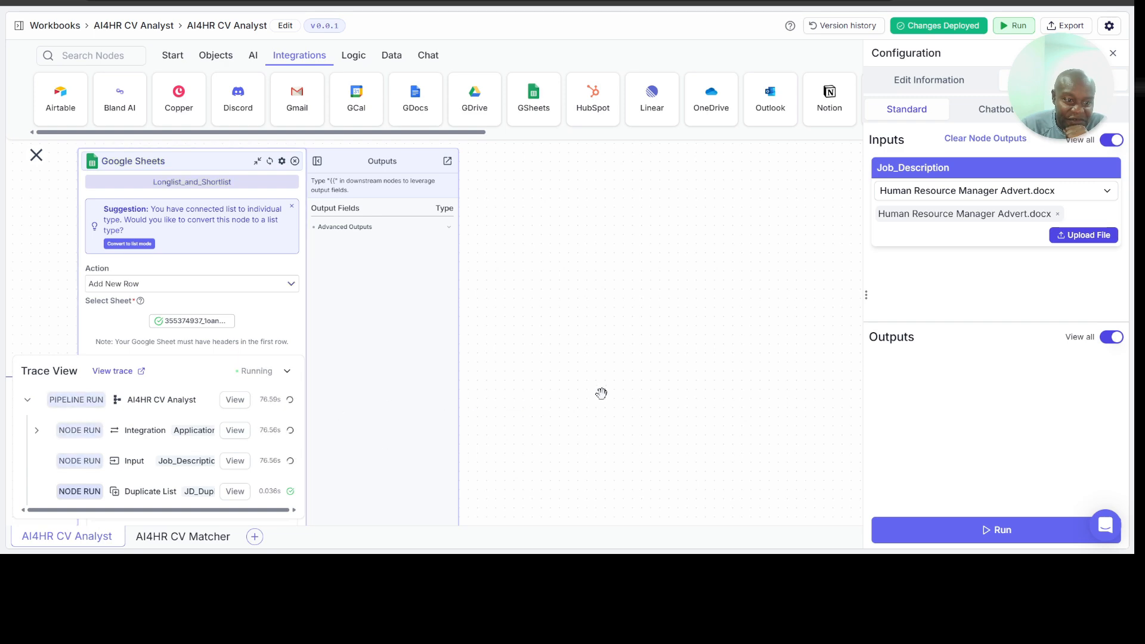
pyautogui.moveTo(600, 394); pyautogui.dragTo(782, 221)
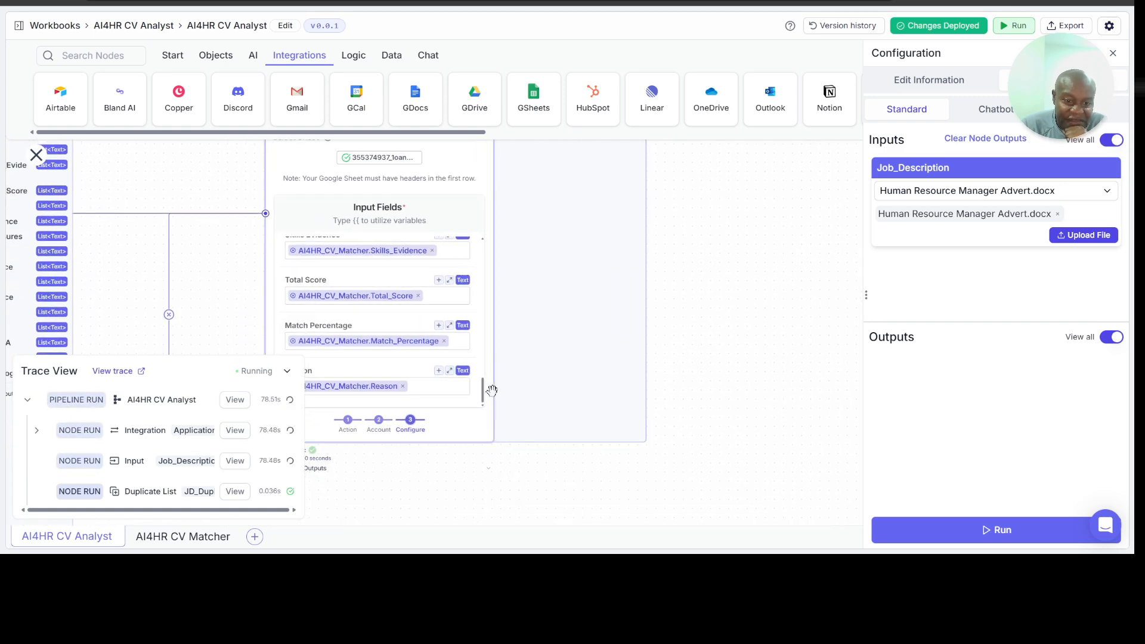
pyautogui.moveTo(468, 457)
pyautogui.mouseDown()
pyautogui.moveTo(563, 350)
pyautogui.moveTo(581, 348)
pyautogui.moveTo(591, 394)
pyautogui.moveTo(497, 410)
pyautogui.mouseUp()
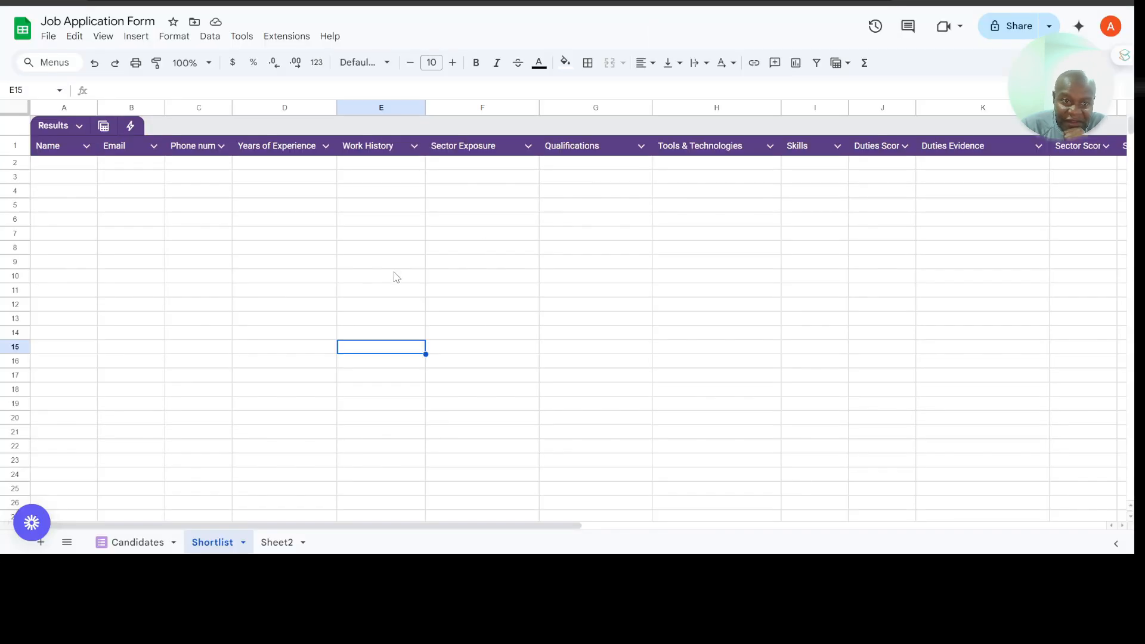
pyautogui.click(149, 537)
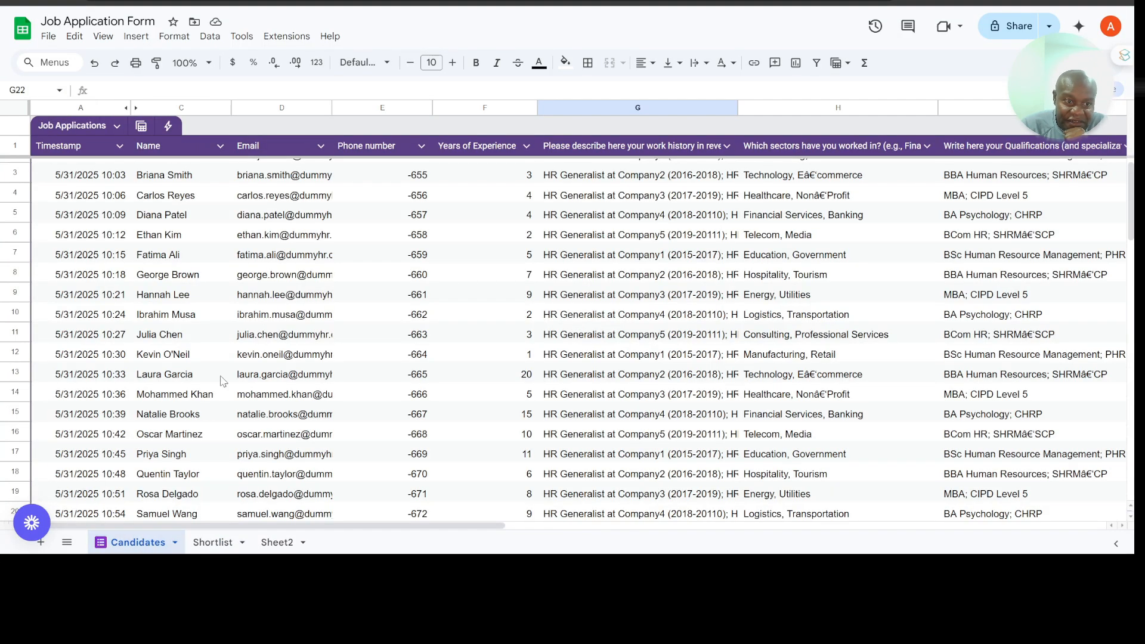
pyautogui.scroll(-2, 222, 382)
pyautogui.scroll(2, 221, 382)
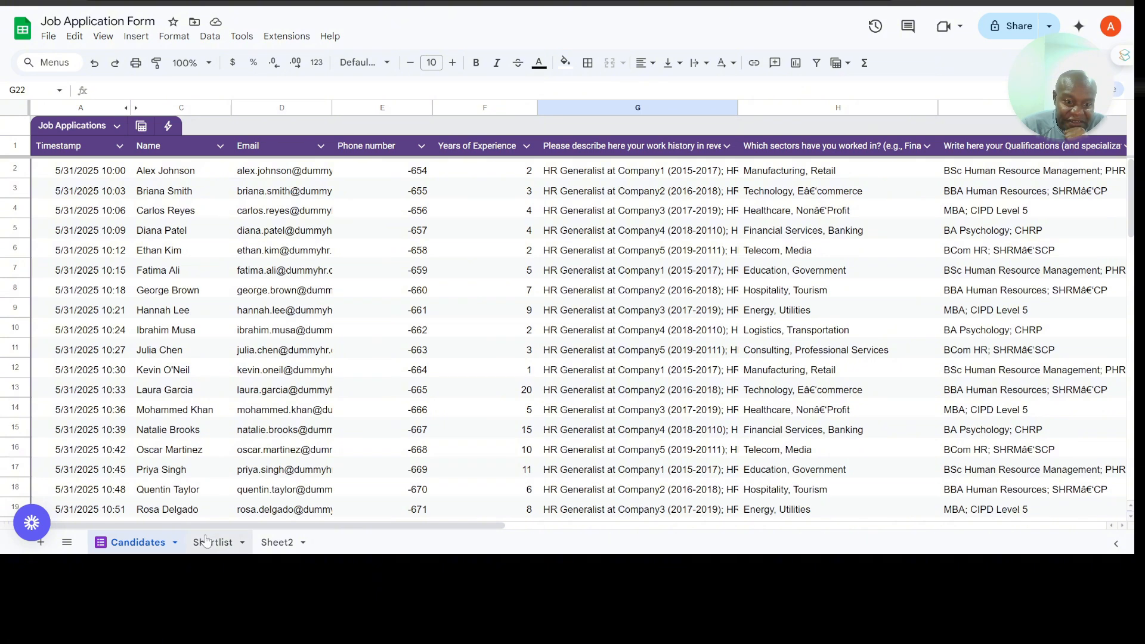
pyautogui.click(207, 542)
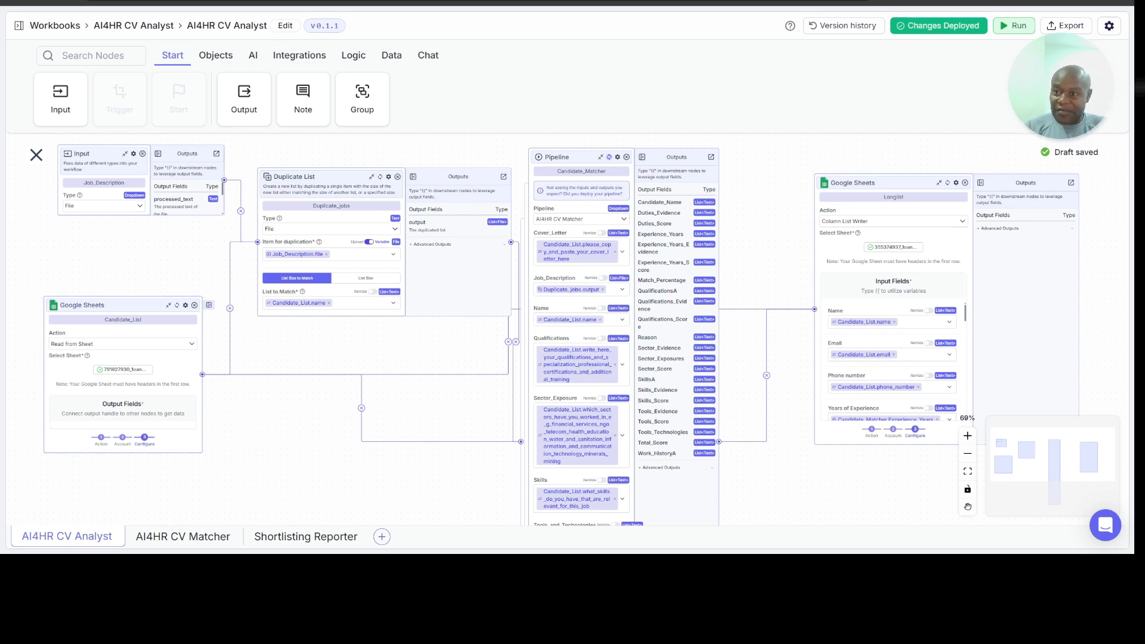
# Step: Run the v0.1.1 AI4HR CV Analyst pipeline with Human Resource Manager Advert.docx as its Job_Description, checking the Shortlist sheet before starting
pyautogui.click(1016, 27)
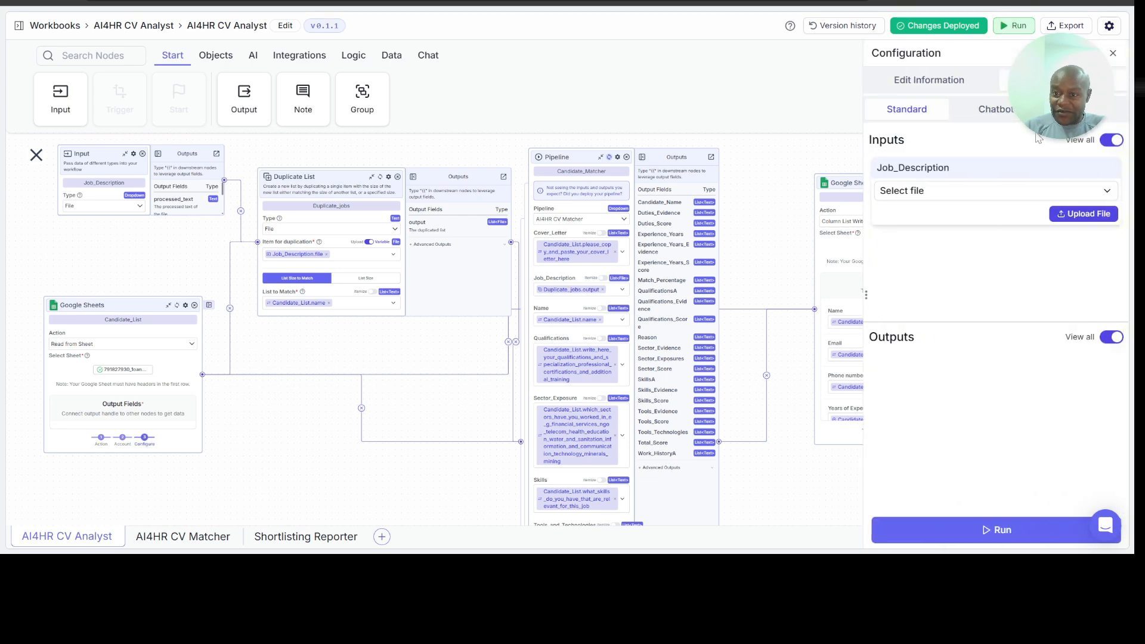
pyautogui.click(1078, 216)
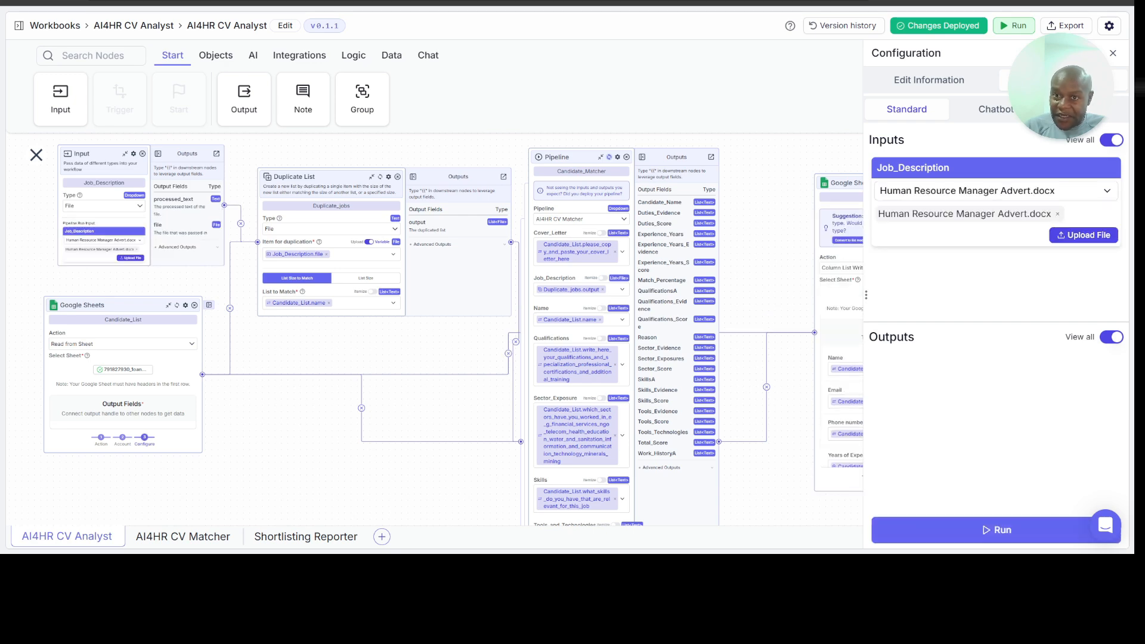
pyautogui.hotkey('ctrl', 'Tab')
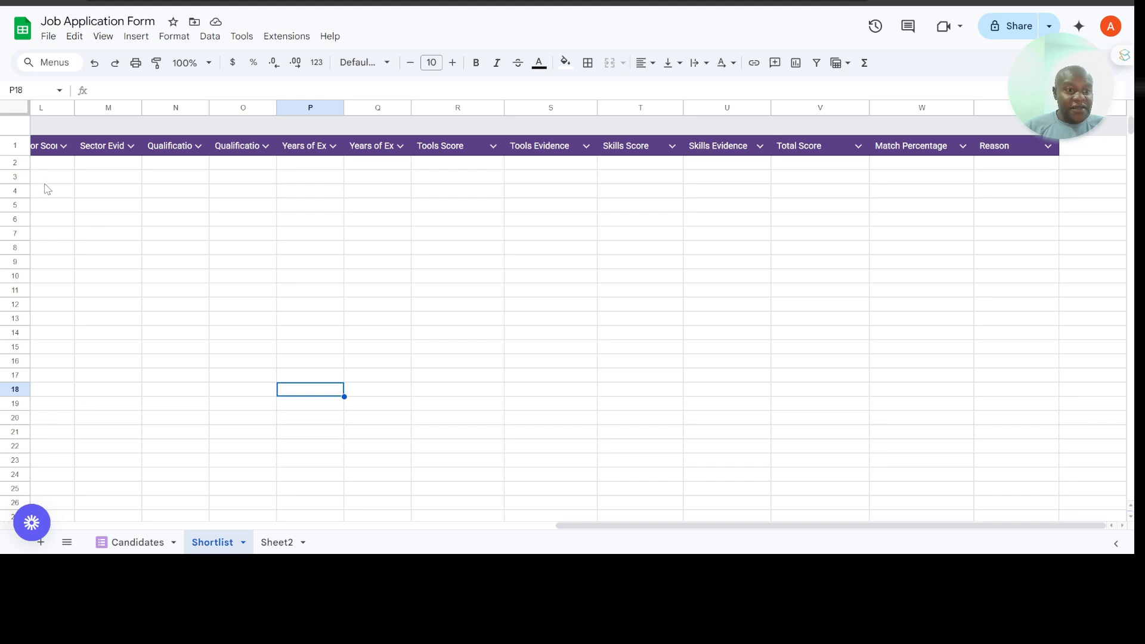
pyautogui.hscroll(-3, 146, 200)
pyautogui.hscroll(-3, 146, 199)
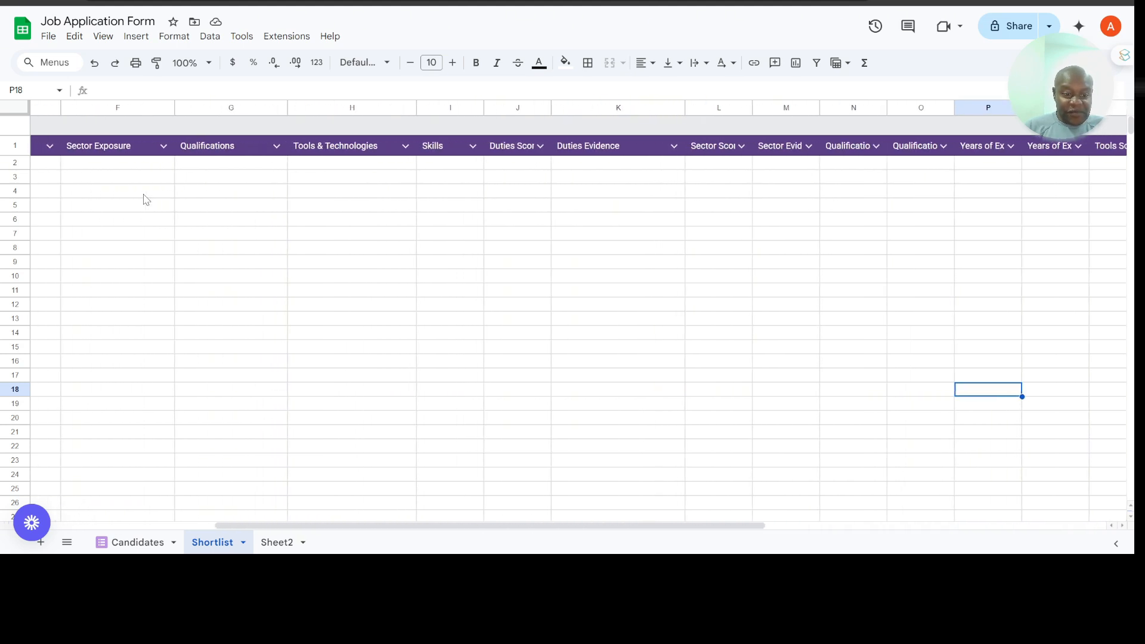
pyautogui.hscroll(-3, 94, 199)
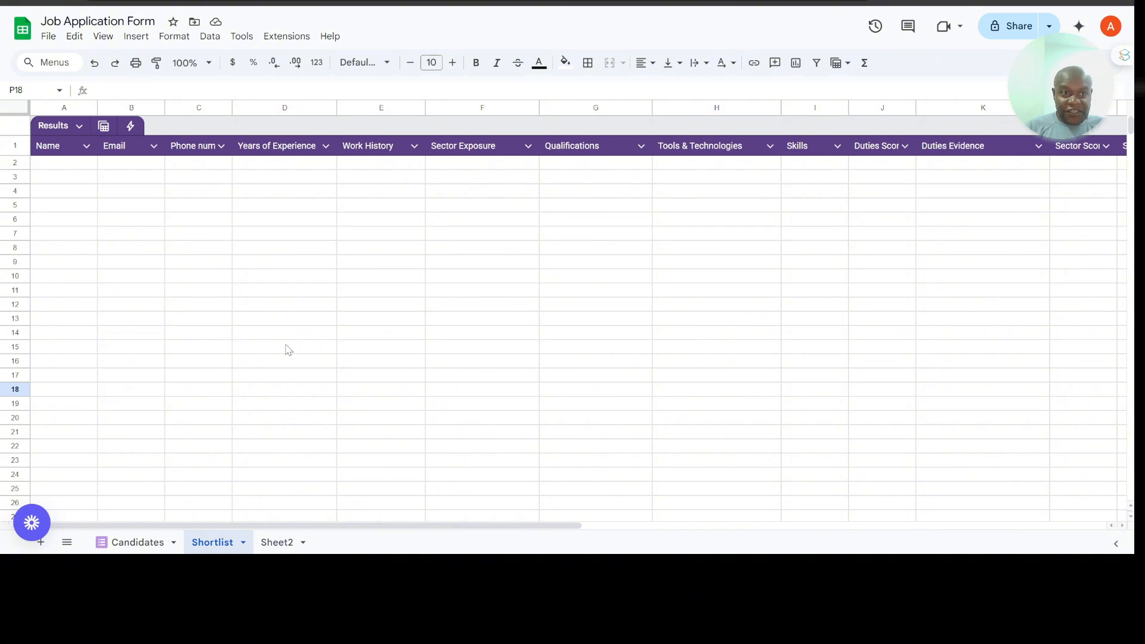
pyautogui.click(157, 1)
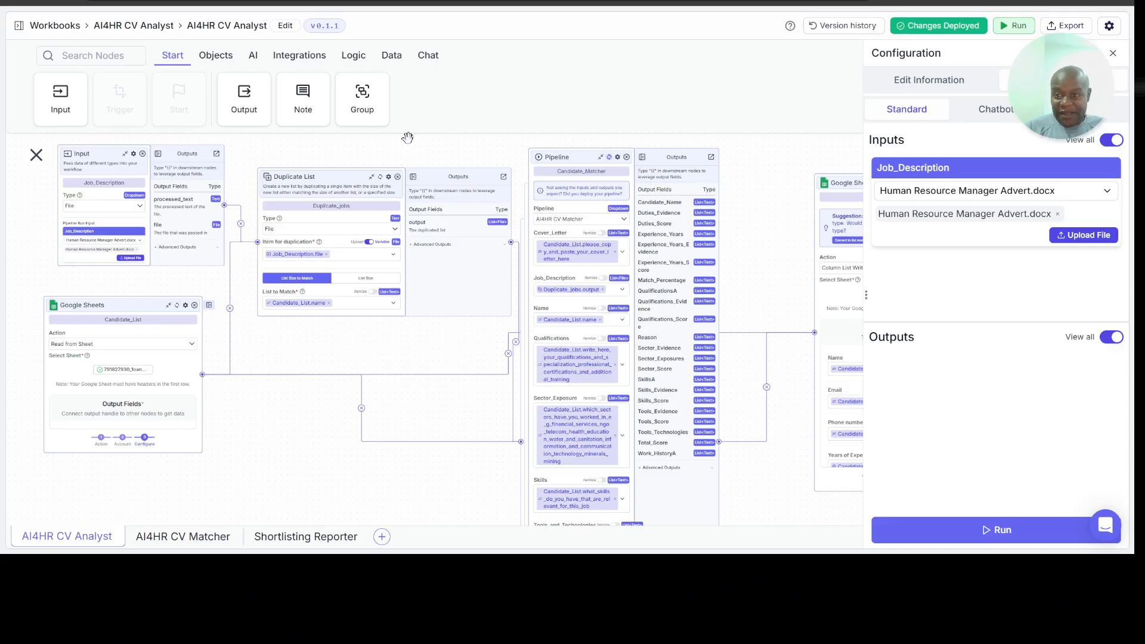
pyautogui.click(1000, 531)
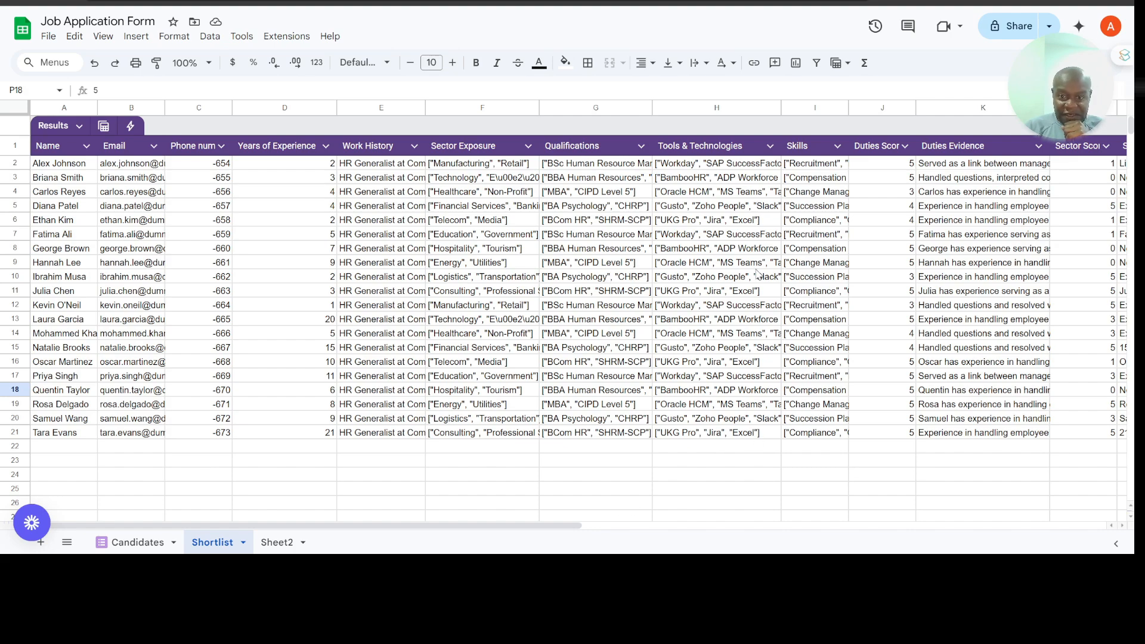
# Step: Examine the scores, evidence, match percentages and reasons written for each candidate on the Shortlist sheet
pyautogui.hscroll(8, 757, 274)
pyautogui.hscroll(6, 758, 274)
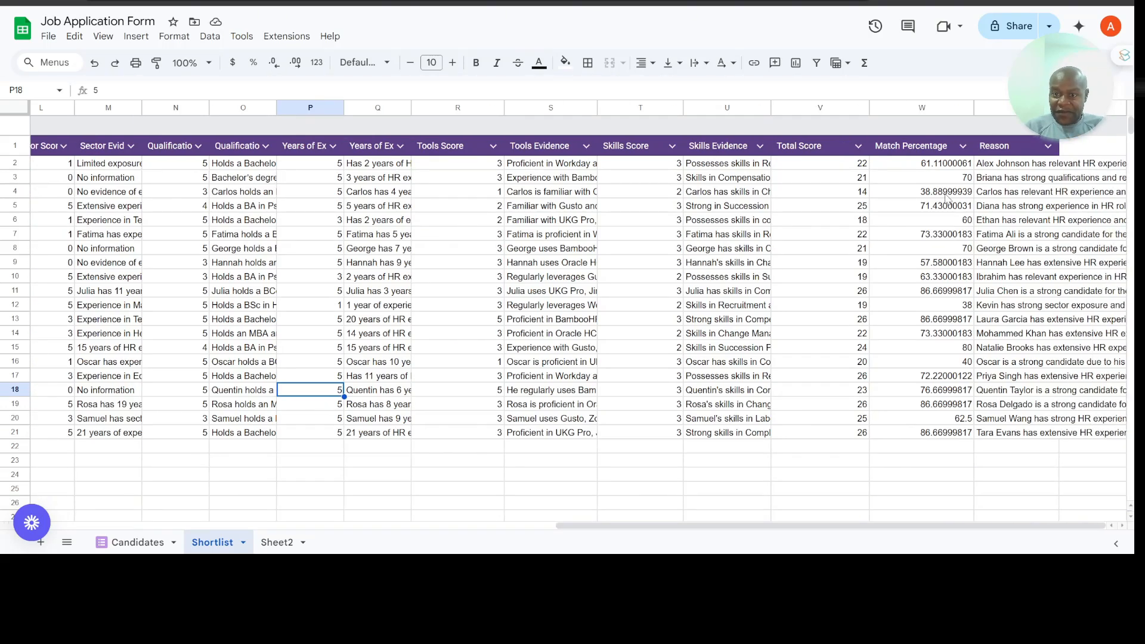
pyautogui.hscroll(-5, 717, 287)
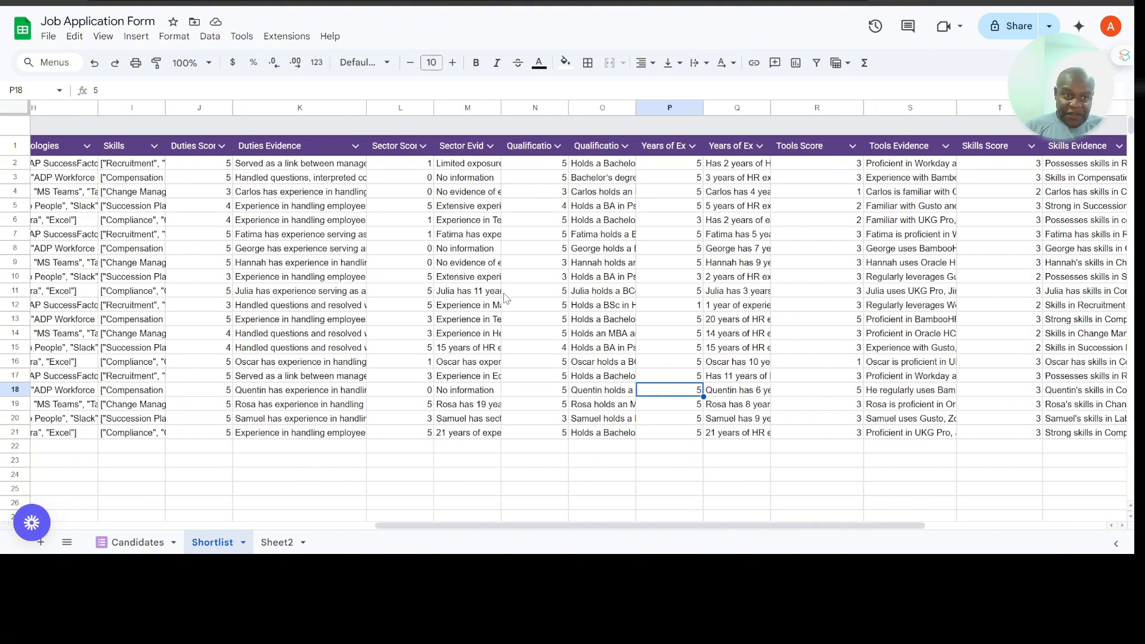
# Step: Wrap the text in all candidate rows of the Shortlist sheet, range A2:X21, and widen the Reason column
pyautogui.click(178, 38)
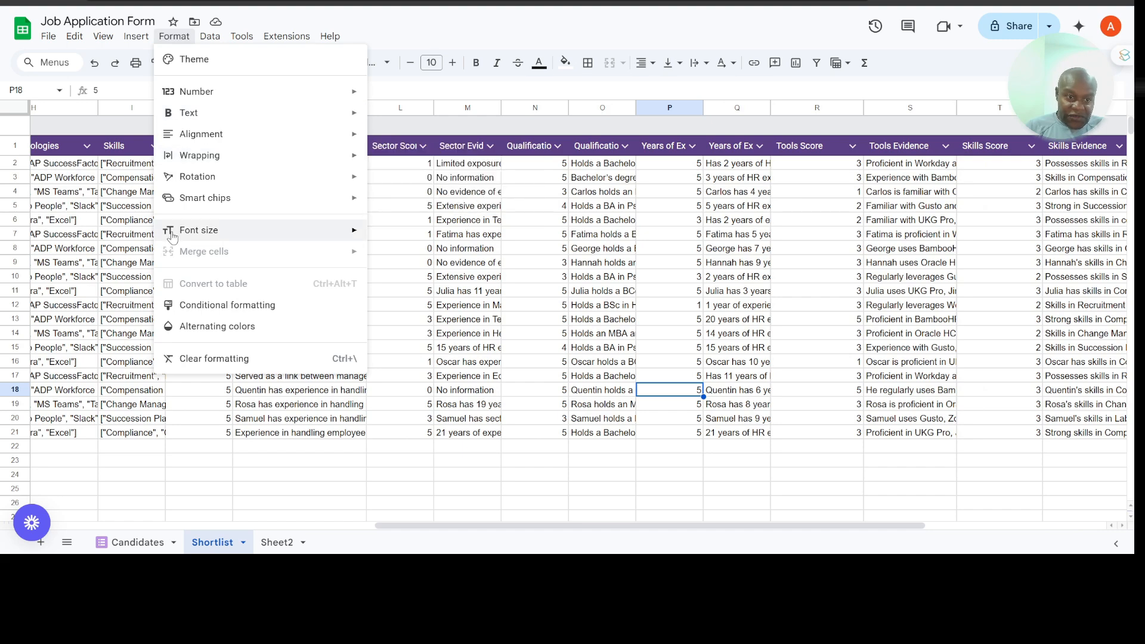
pyautogui.click(76, 170)
pyautogui.press('Left')
pyautogui.press('Left')
pyautogui.press('Left')
pyautogui.press('Left')
pyautogui.press('Left')
pyautogui.press('Left')
pyautogui.press('Left')
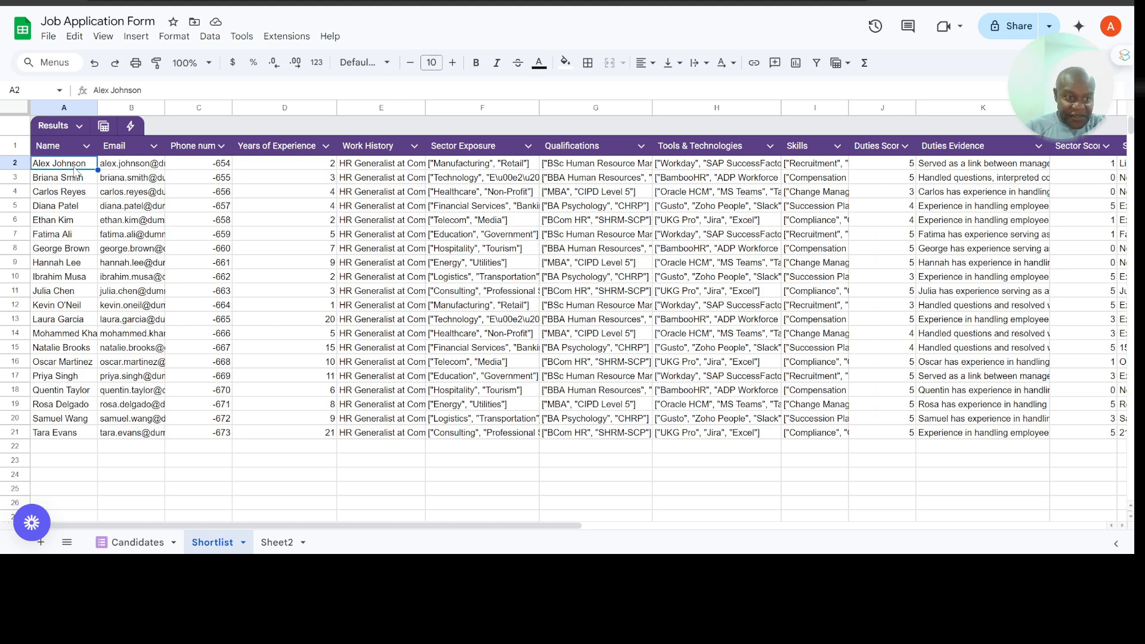
pyautogui.hotkey('shift', 'Down')
pyautogui.hotkey('shift', 'Down')
pyautogui.hotkey('shift', 'Down')
pyautogui.hotkey('shift', 'Down')
pyautogui.hotkey('shift', 'Down')
pyautogui.hotkey('shift', 'Down')
pyautogui.hotkey('shift', 'Down')
pyautogui.hotkey('shift', 'Down')
pyautogui.hotkey('shift', 'Down')
pyautogui.hotkey('shift', 'Down')
pyautogui.hotkey('shift', 'Down')
pyautogui.hotkey('shift', 'Down')
pyautogui.hotkey('shift', 'Down')
pyautogui.hotkey('shift', 'Down')
pyautogui.hotkey('shift', 'Down')
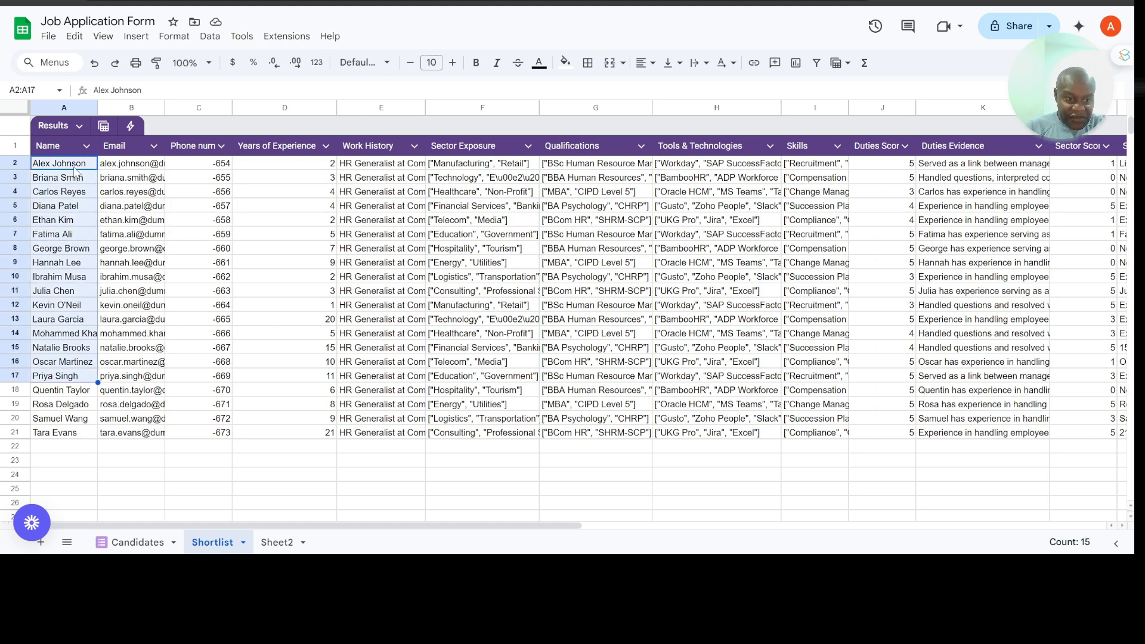
pyautogui.hotkey('shift', 'Down')
pyautogui.hotkey('shift', 'Down')
pyautogui.hotkey('shift', 'Down')
pyautogui.hotkey('shift', 'Down')
pyautogui.hotkey('shift', 'Right')
pyautogui.hotkey('shift', 'Right')
pyautogui.hotkey('shift', 'Right')
pyautogui.hotkey('shift', 'Right')
pyautogui.hotkey('shift', 'Right')
pyautogui.hotkey('shift', 'Right')
pyautogui.hotkey('shift', 'Right')
pyautogui.hotkey('shift', 'Right')
pyautogui.hotkey('shift', 'Right')
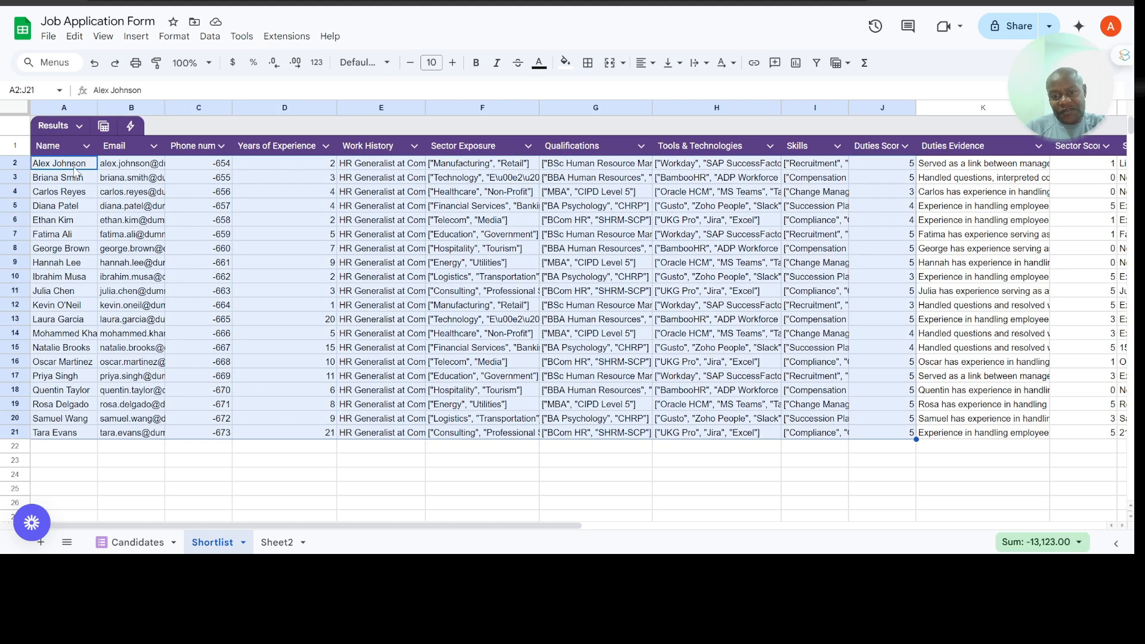
pyautogui.hotkey('shift', 'Right')
pyautogui.hotkey('shift', 'Right')
pyautogui.hotkey('shift', 'Right')
pyautogui.hotkey('shift', 'Right')
pyautogui.hotkey('shift', 'Right')
pyautogui.hotkey('shift', 'Right')
pyautogui.hotkey('shift', 'Right')
pyautogui.hotkey('shift', 'Right')
pyautogui.hotkey('shift', 'Right')
pyautogui.hotkey('shift', 'Right')
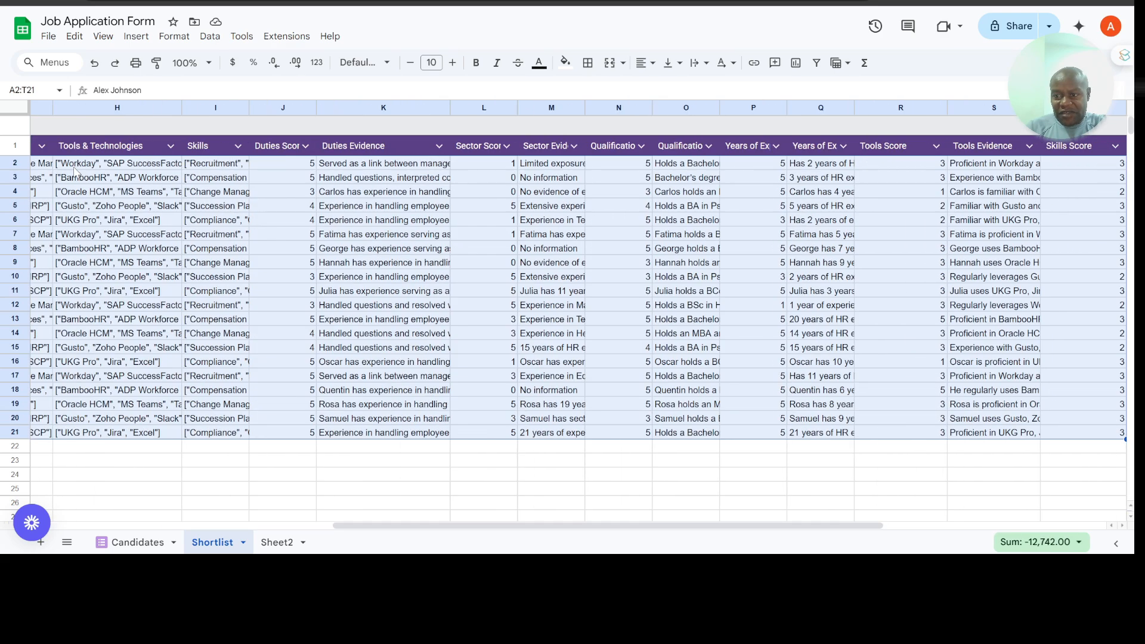
pyautogui.hotkey('shift', 'Right')
pyautogui.hotkey('shift', 'Right')
pyautogui.hotkey('shift', 'Right')
pyautogui.hotkey('shift', 'Right')
pyautogui.hotkey('shift', 'Right')
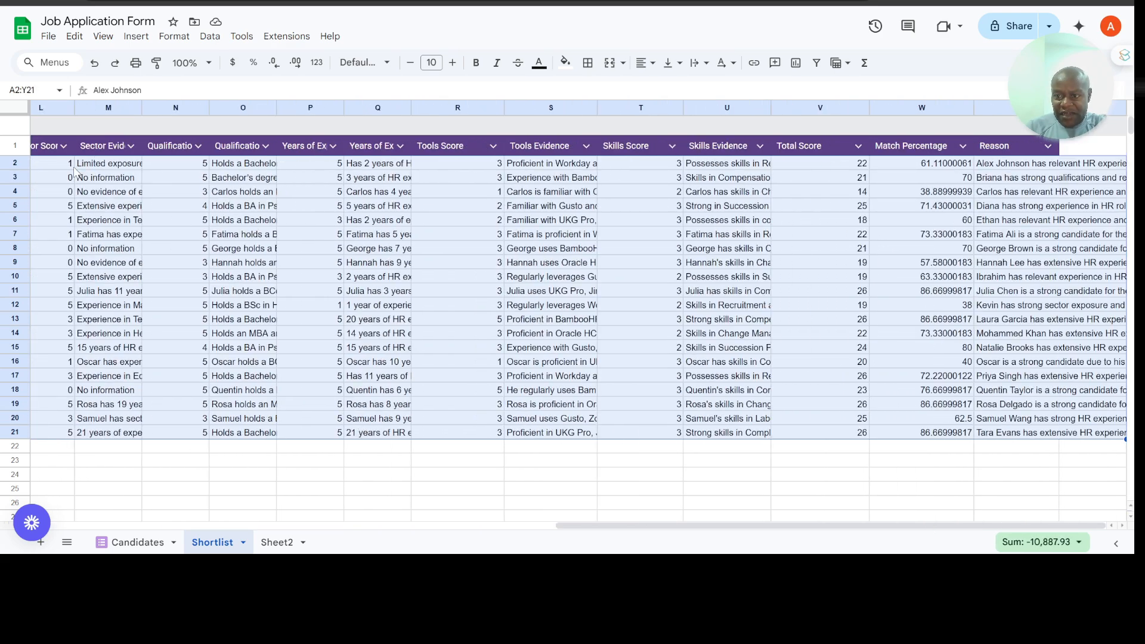
pyautogui.hotkey('shift', 'Left')
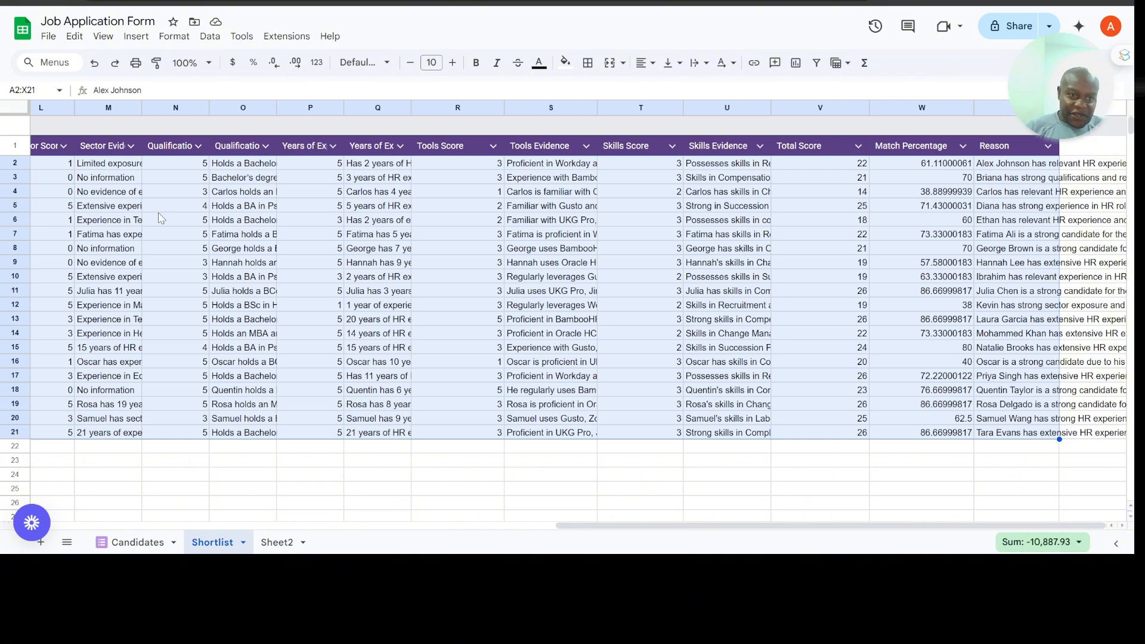
pyautogui.click(174, 36)
pyautogui.moveTo(205, 157)
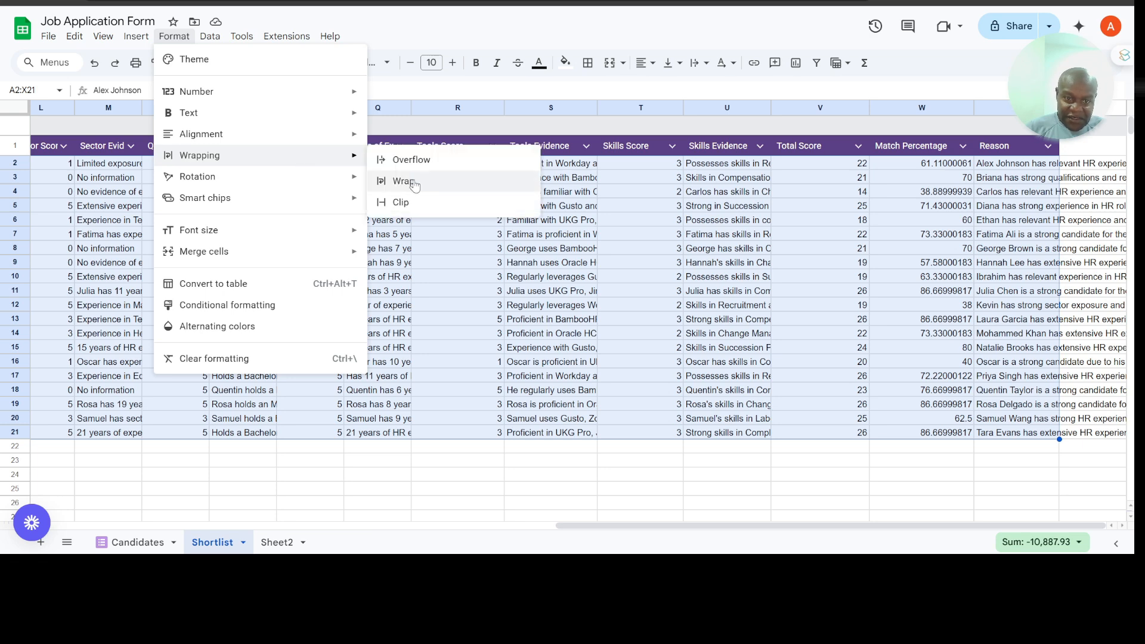
pyautogui.click(415, 186)
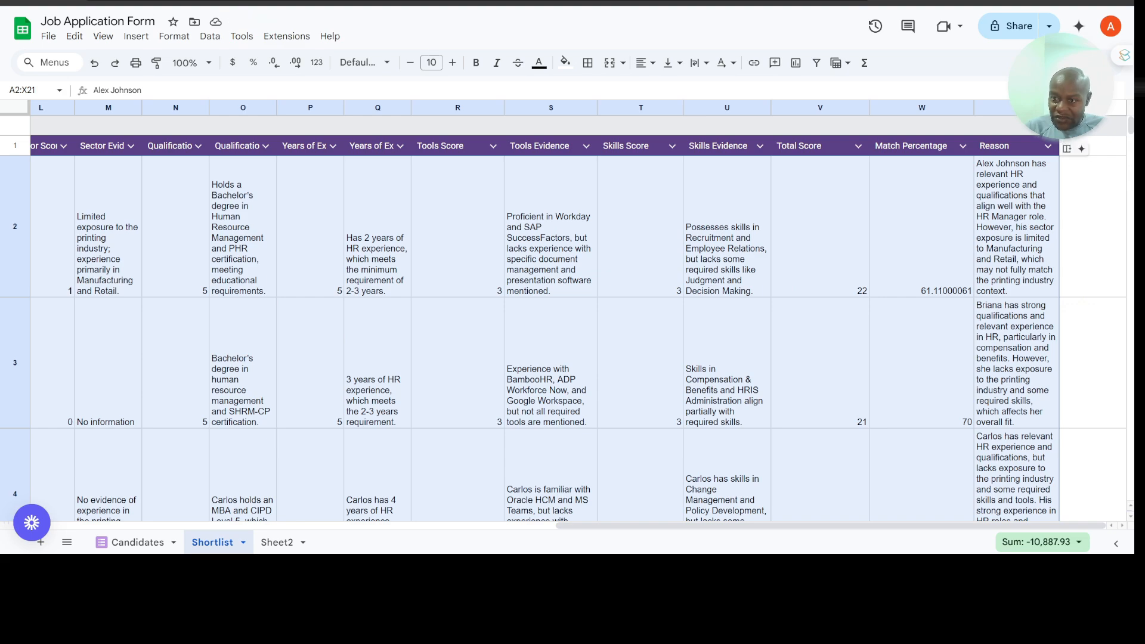
pyautogui.moveTo(1060, 108); pyautogui.dragTo(1131, 108)
# Step: Examine the first candidates' rows across the Shortlist sheet, from personal details and work history through each score and its evidence to the Reason column
pyautogui.hscroll(-15, 747, 273)
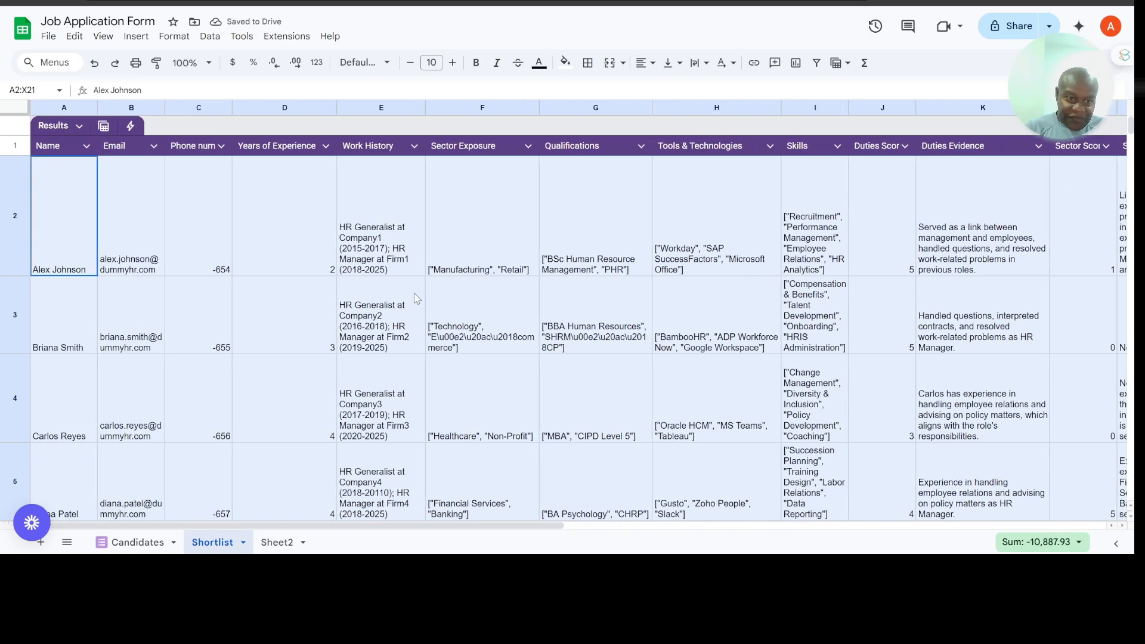
pyautogui.click(203, 258)
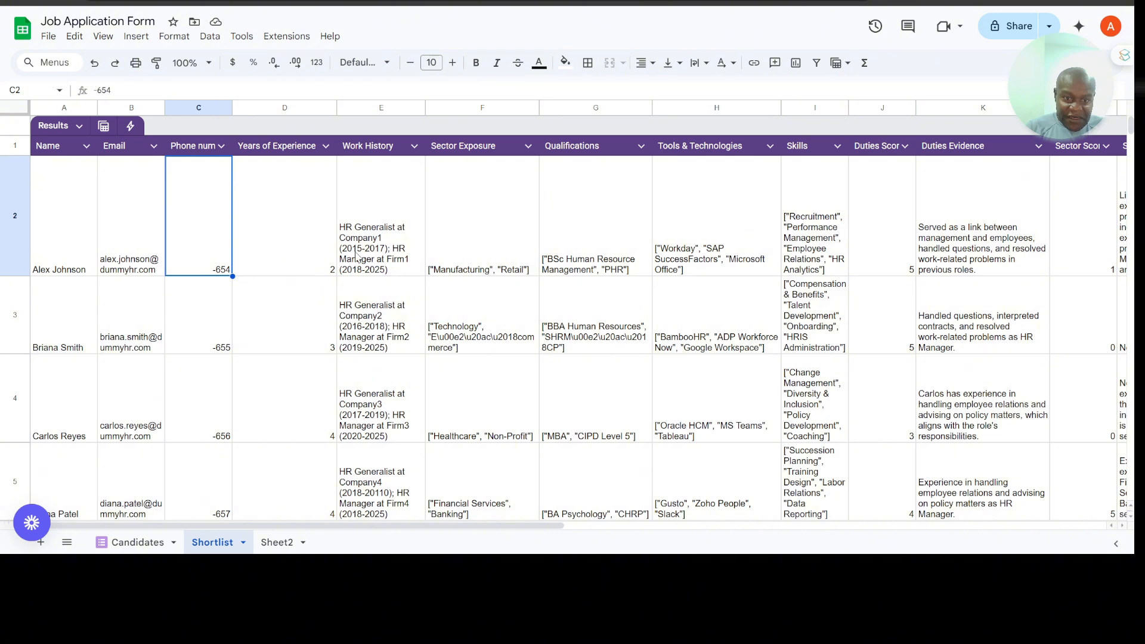
pyautogui.click(313, 238)
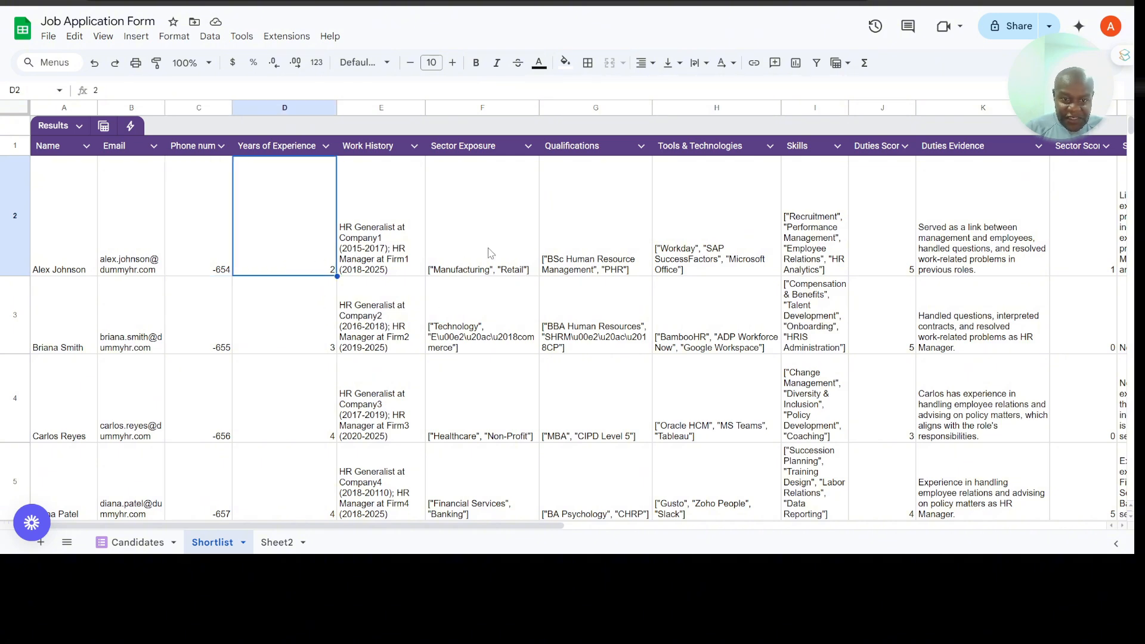
pyautogui.hscroll(5, 491, 253)
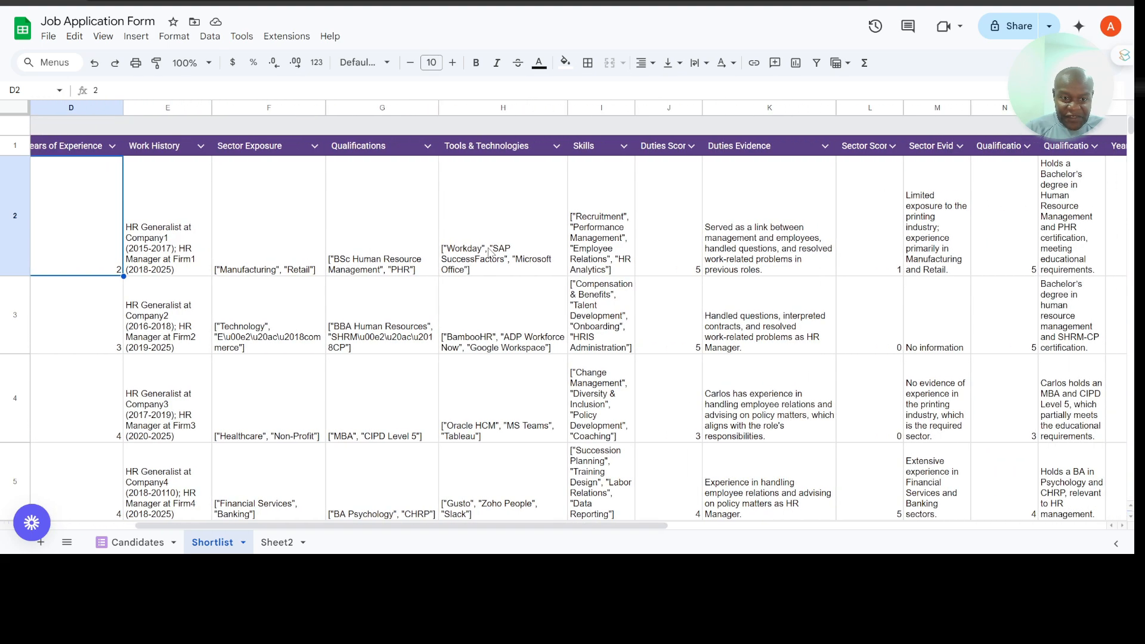
pyautogui.hscroll(4, 490, 253)
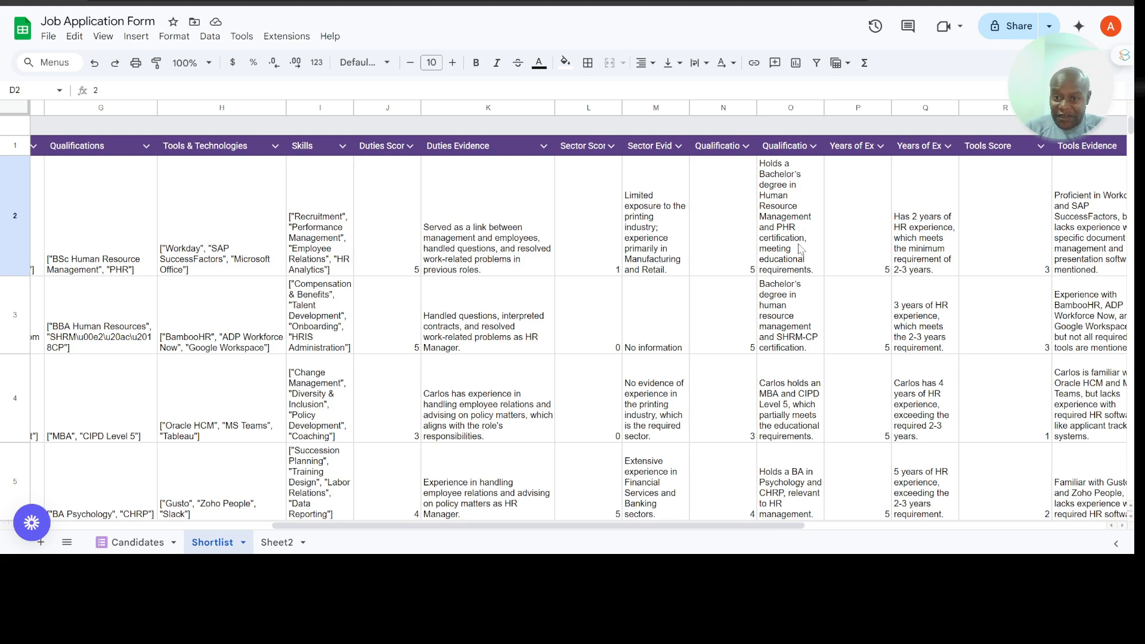
pyautogui.hscroll(3, 801, 247)
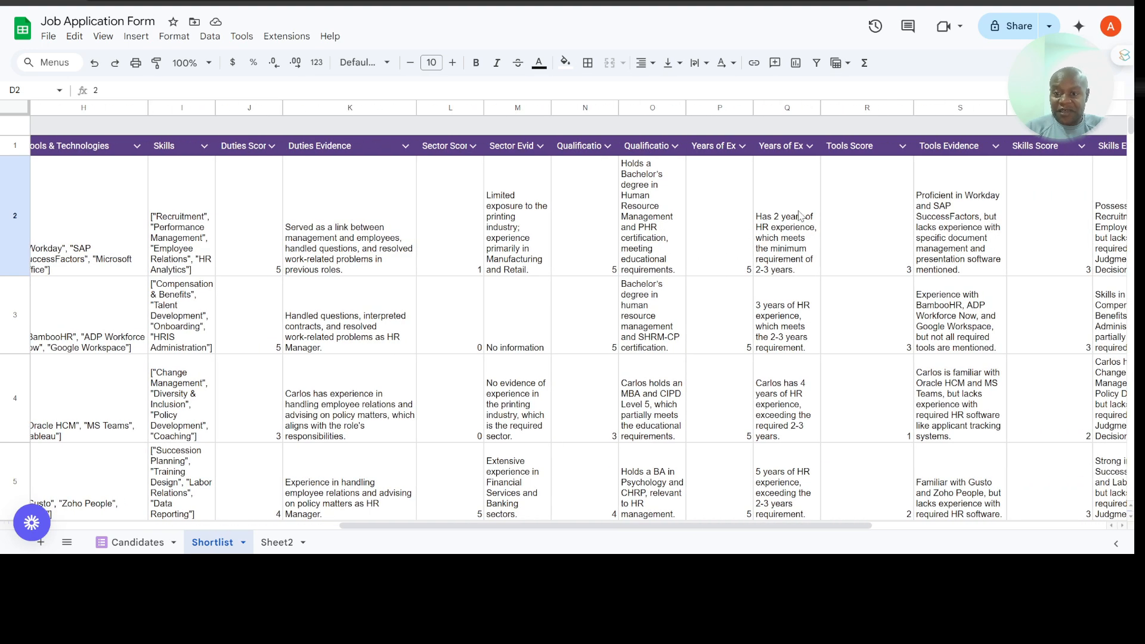
pyautogui.hscroll(2, 797, 237)
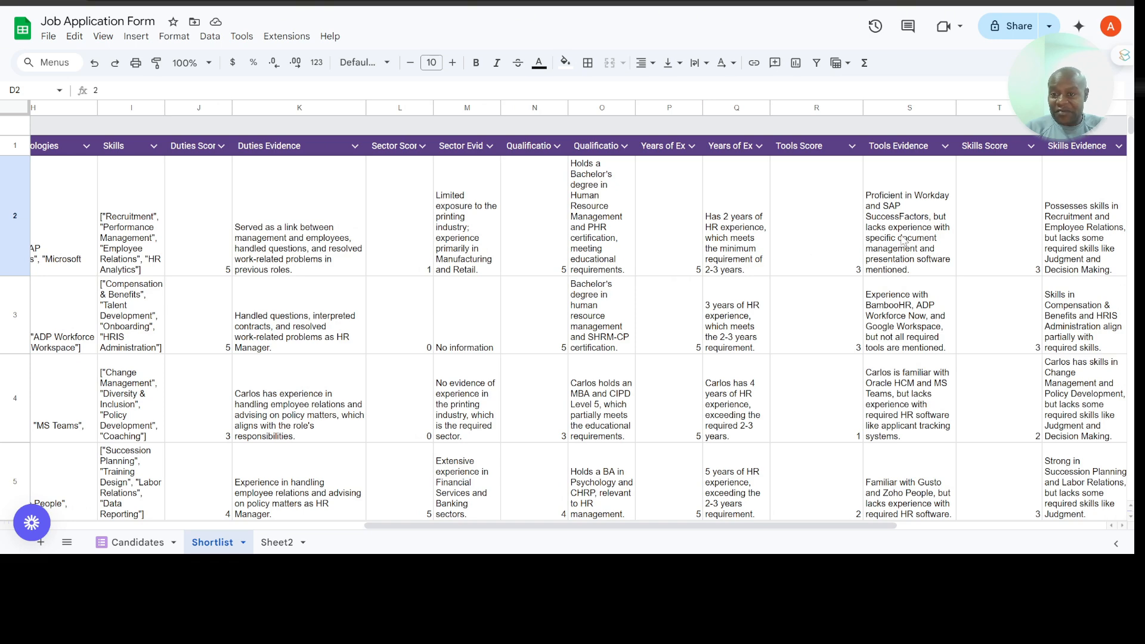
pyautogui.hscroll(1, 919, 240)
pyautogui.hscroll(1, 919, 240)
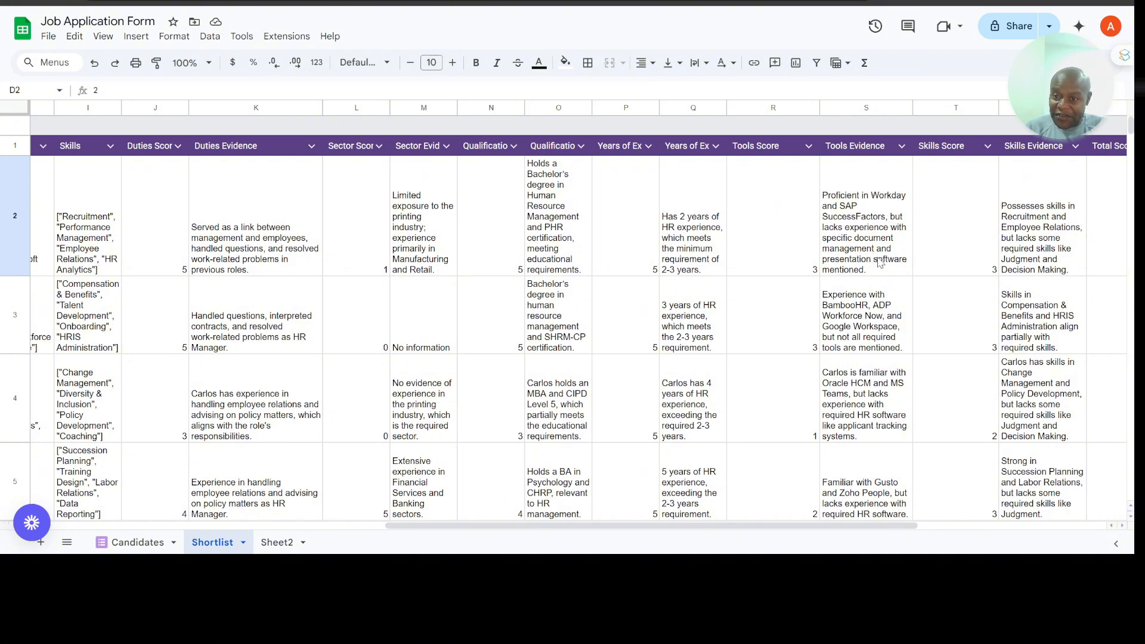
pyautogui.hscroll(2, 880, 263)
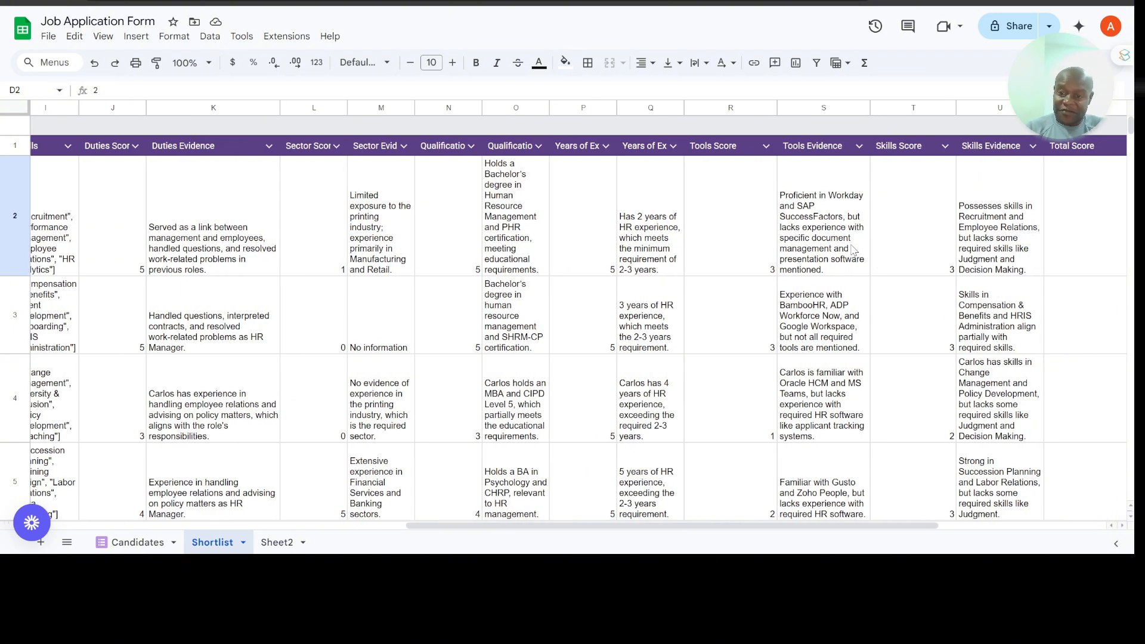
pyautogui.hscroll(4, 850, 251)
pyautogui.hscroll(1, 854, 250)
pyautogui.hscroll(2, 854, 251)
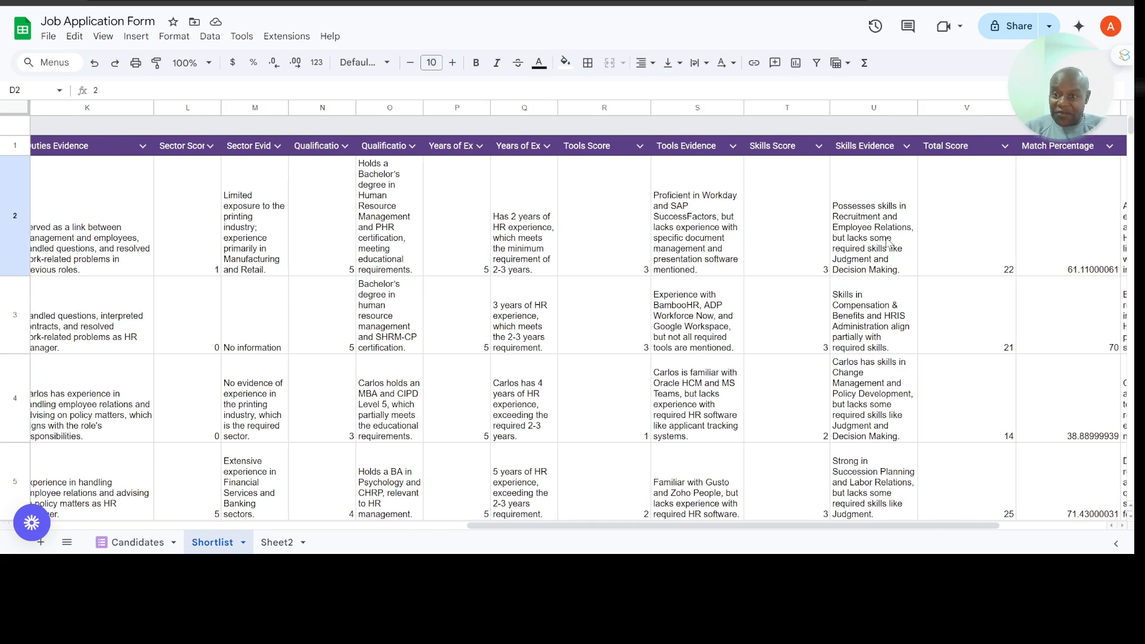
pyautogui.hscroll(2, 888, 241)
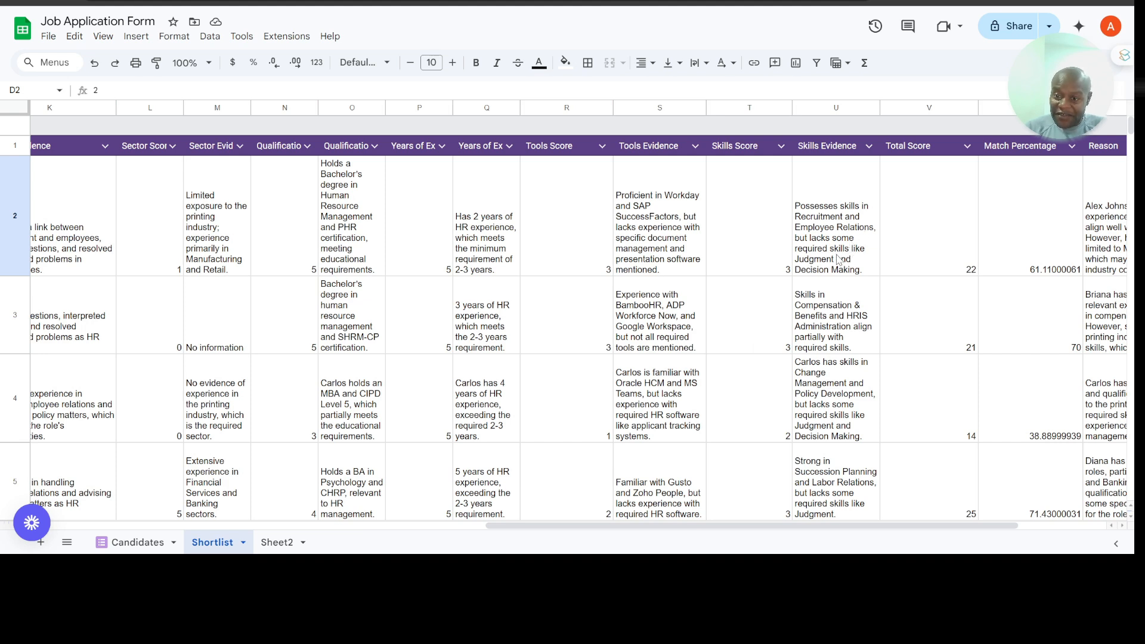
pyautogui.hscroll(2, 847, 261)
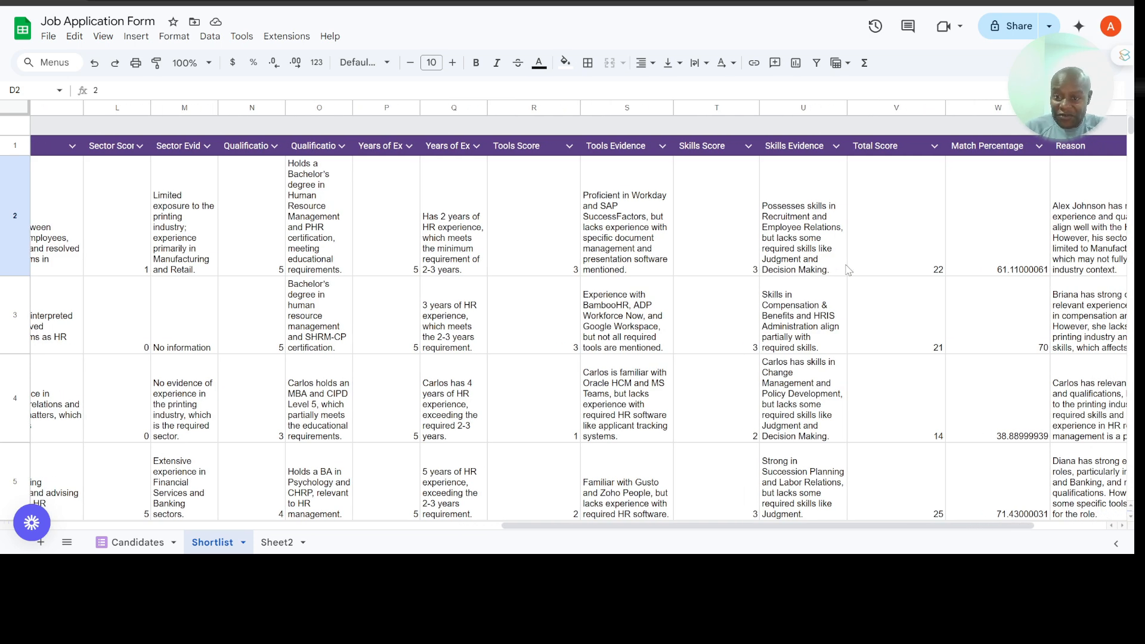
pyautogui.hscroll(1, 921, 267)
pyautogui.hscroll(4, 922, 267)
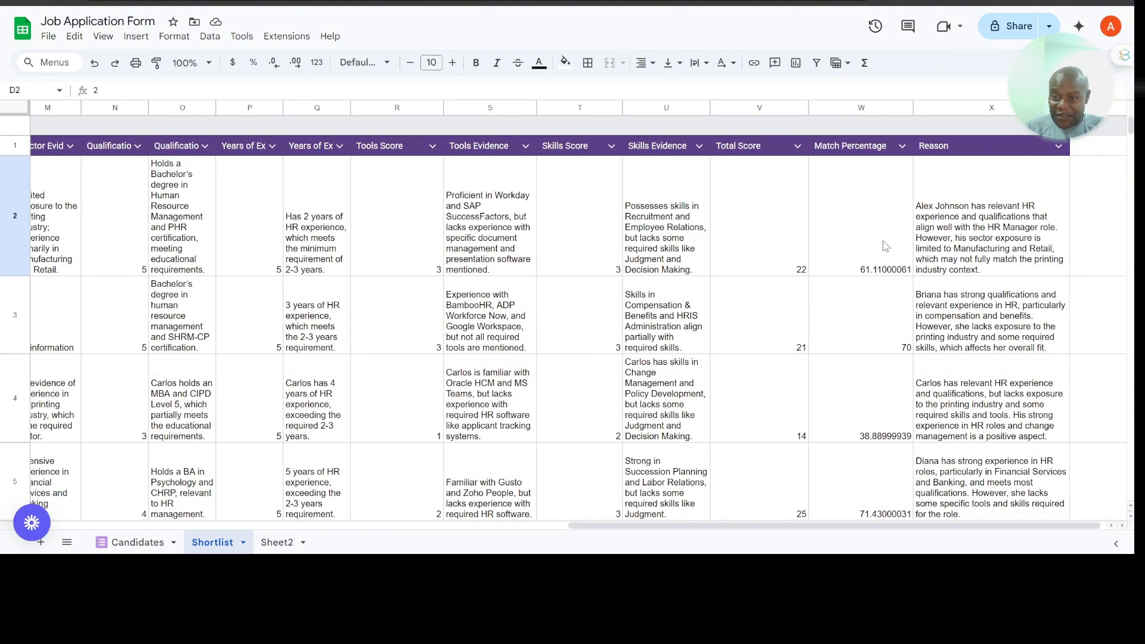
# Step: Review the total scores, match percentages and reasons of the remaining candidates down to row 21, including the last rows' evidence and skills
pyautogui.scroll(-3, 884, 308)
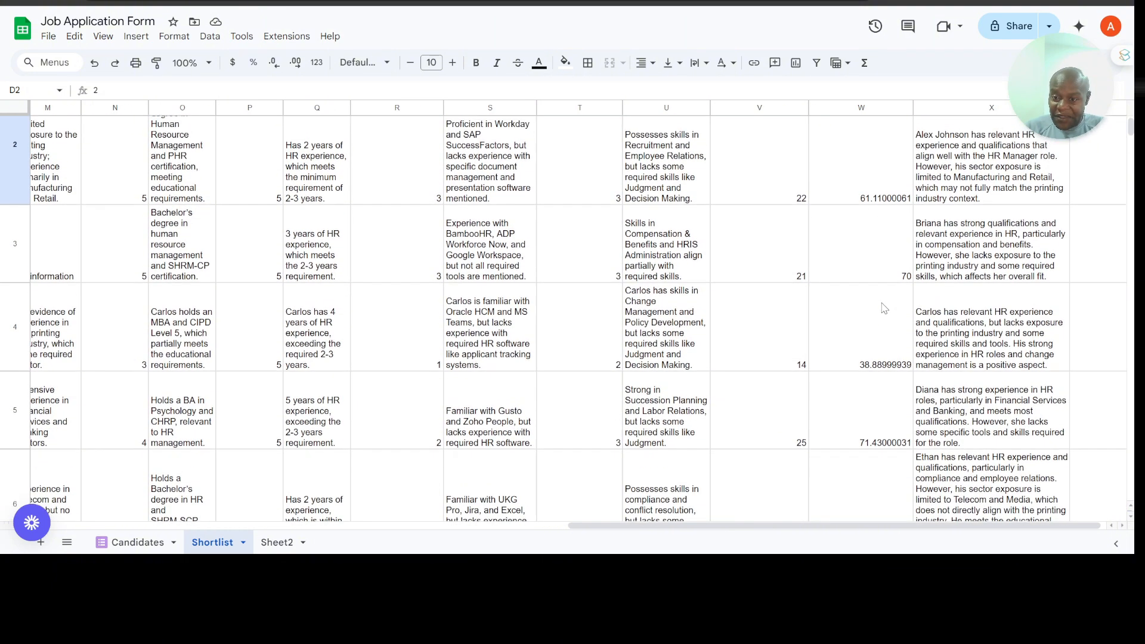
pyautogui.scroll(-6, 885, 308)
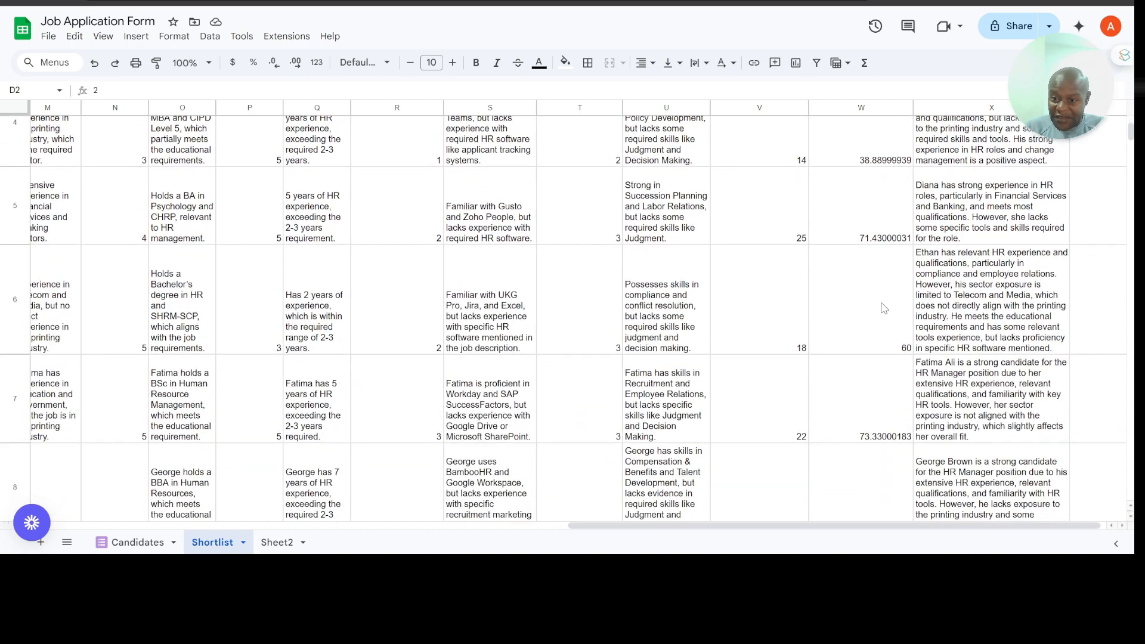
pyautogui.scroll(-10, 885, 308)
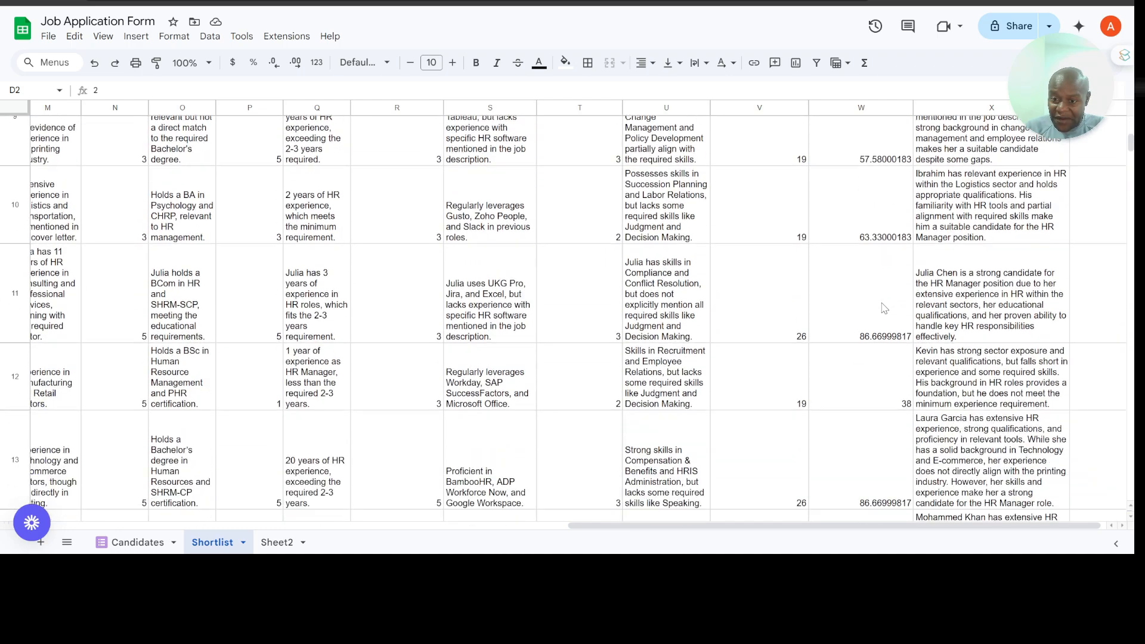
pyautogui.scroll(-1, 861, 315)
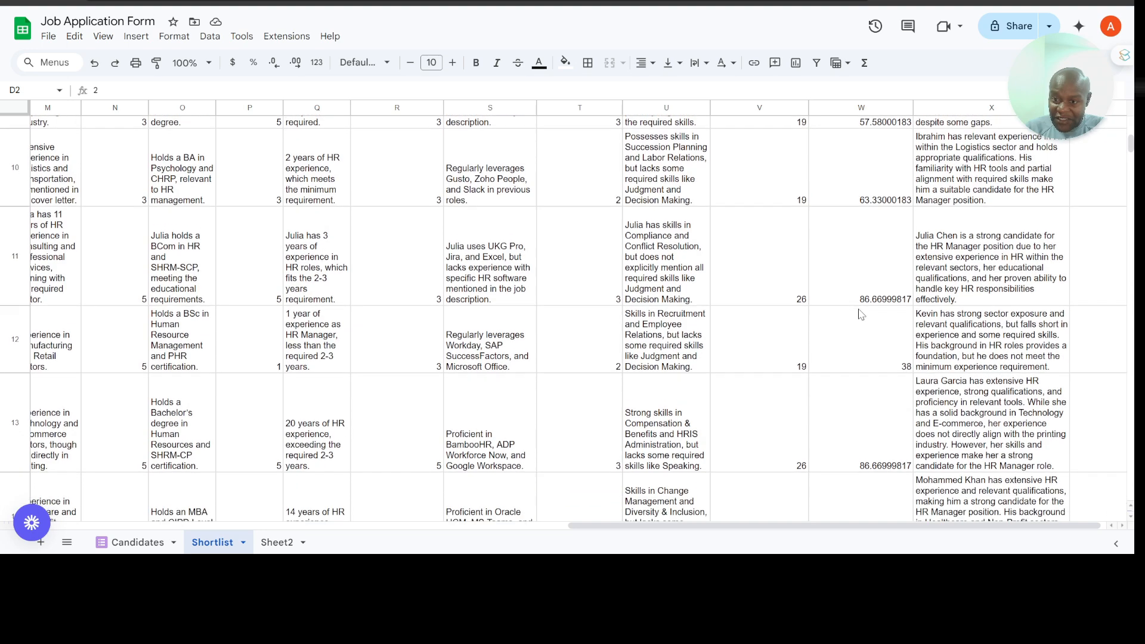
pyautogui.scroll(-2, 861, 314)
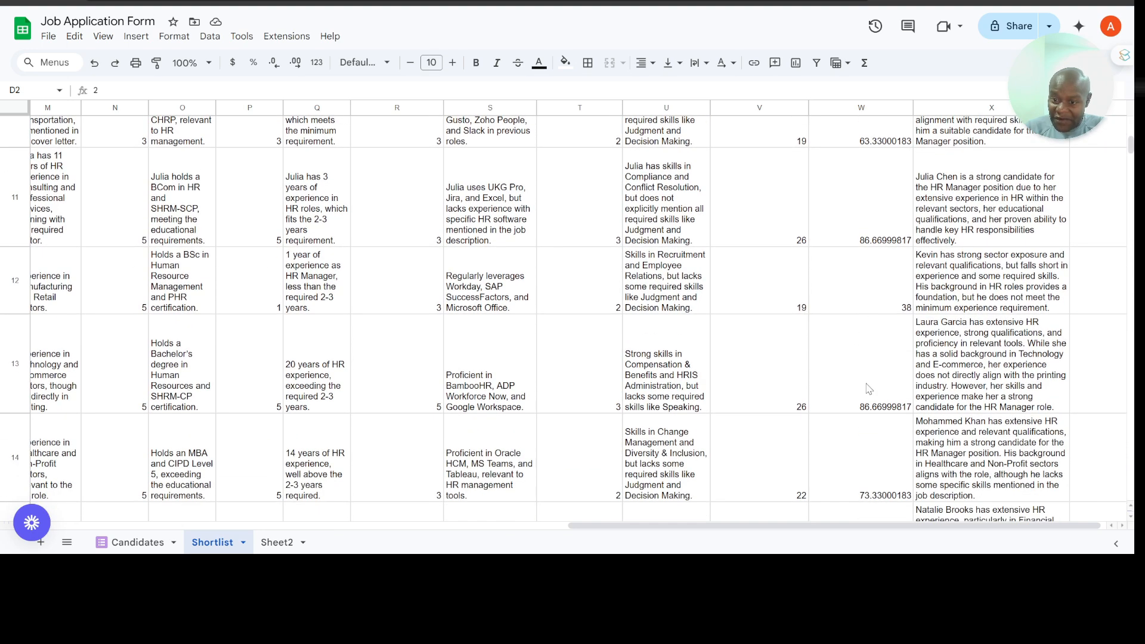
pyautogui.scroll(-8, 868, 388)
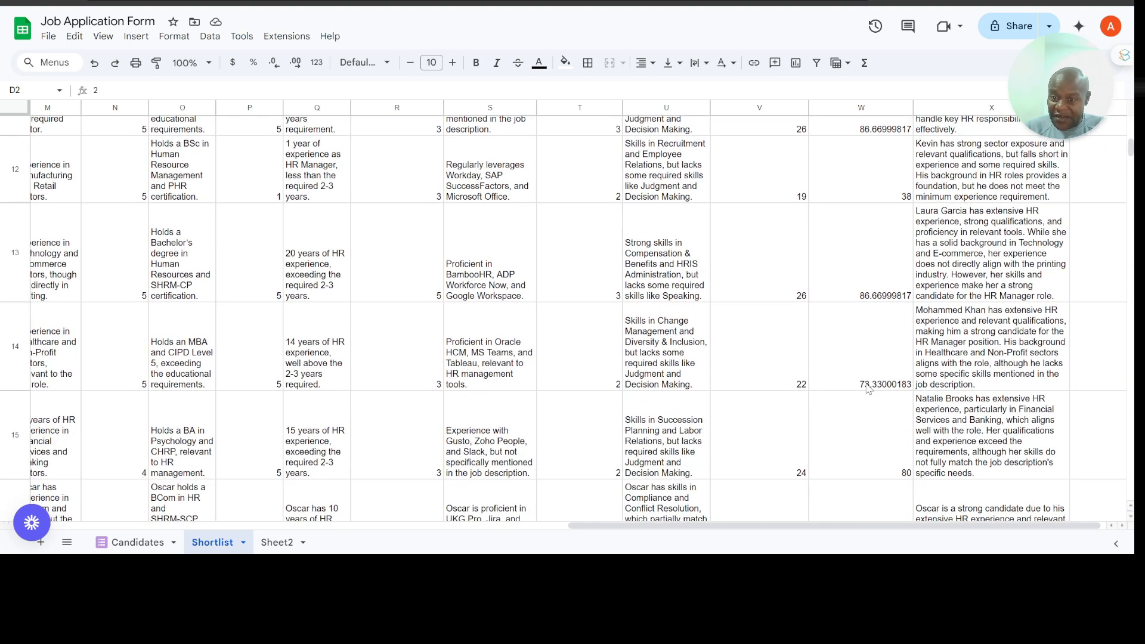
pyautogui.scroll(-2, 868, 389)
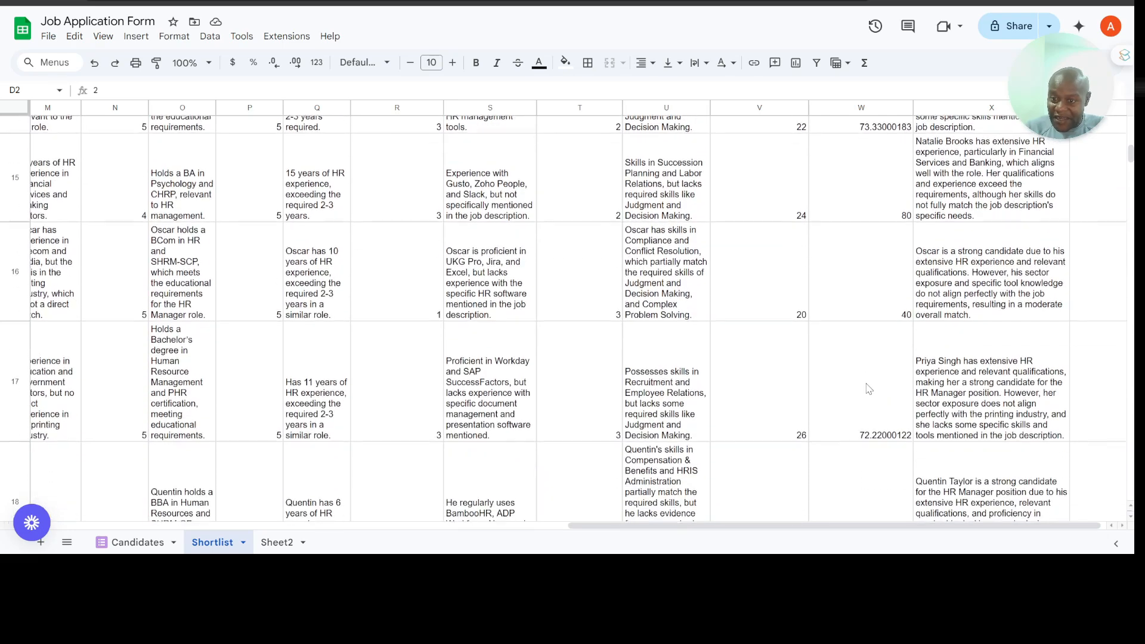
pyautogui.scroll(3, 869, 388)
pyautogui.scroll(-9, 868, 389)
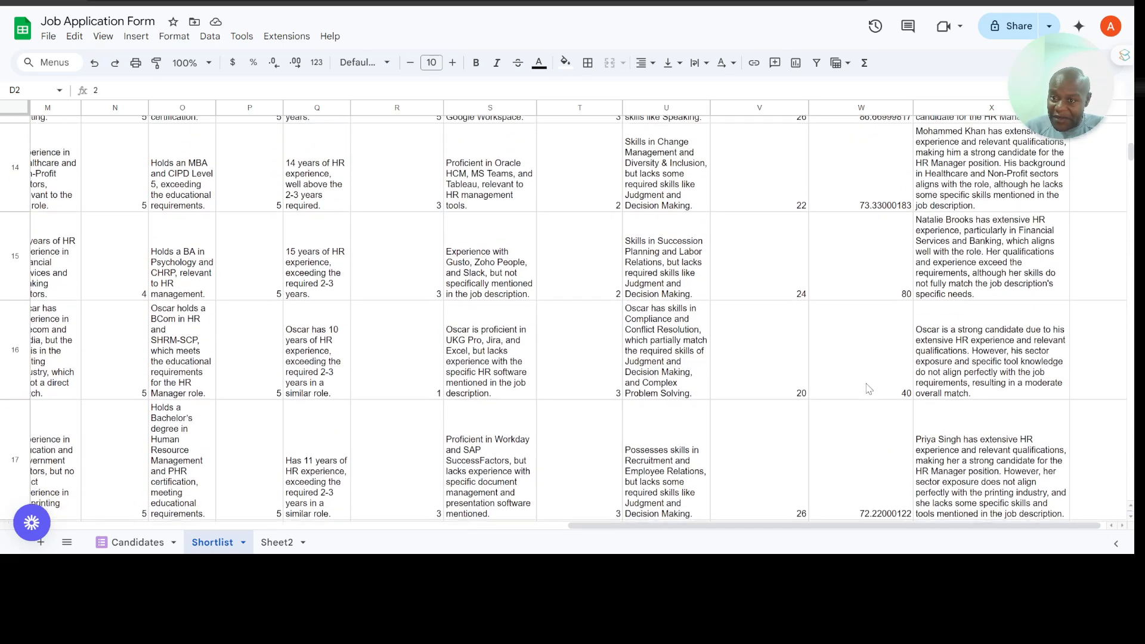
pyautogui.scroll(-2, 868, 388)
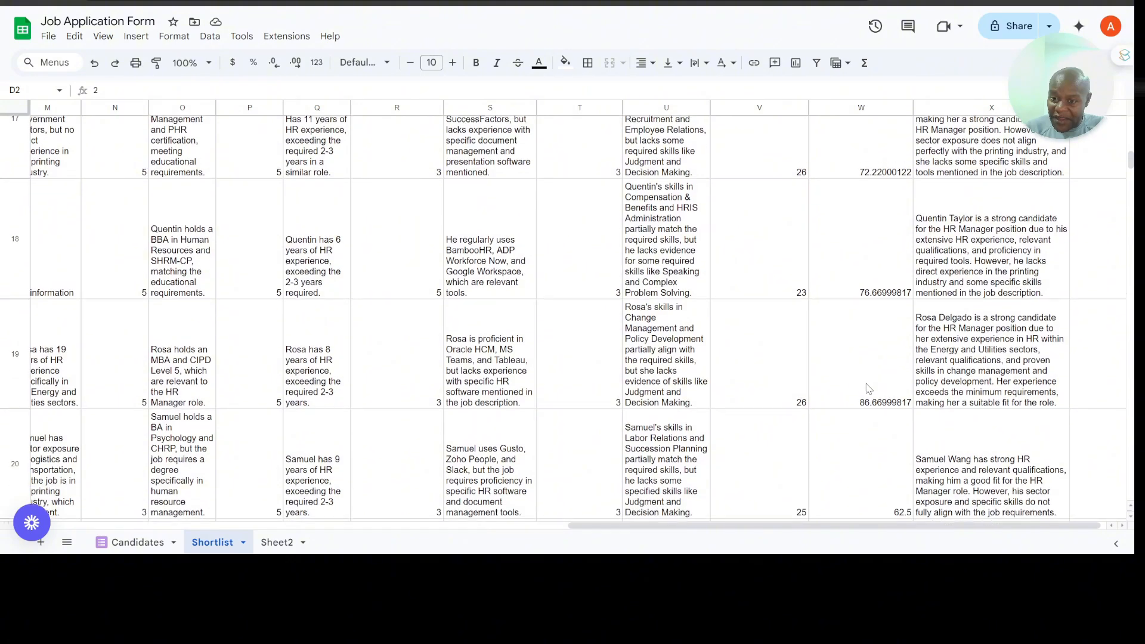
pyautogui.scroll(-5, 848, 363)
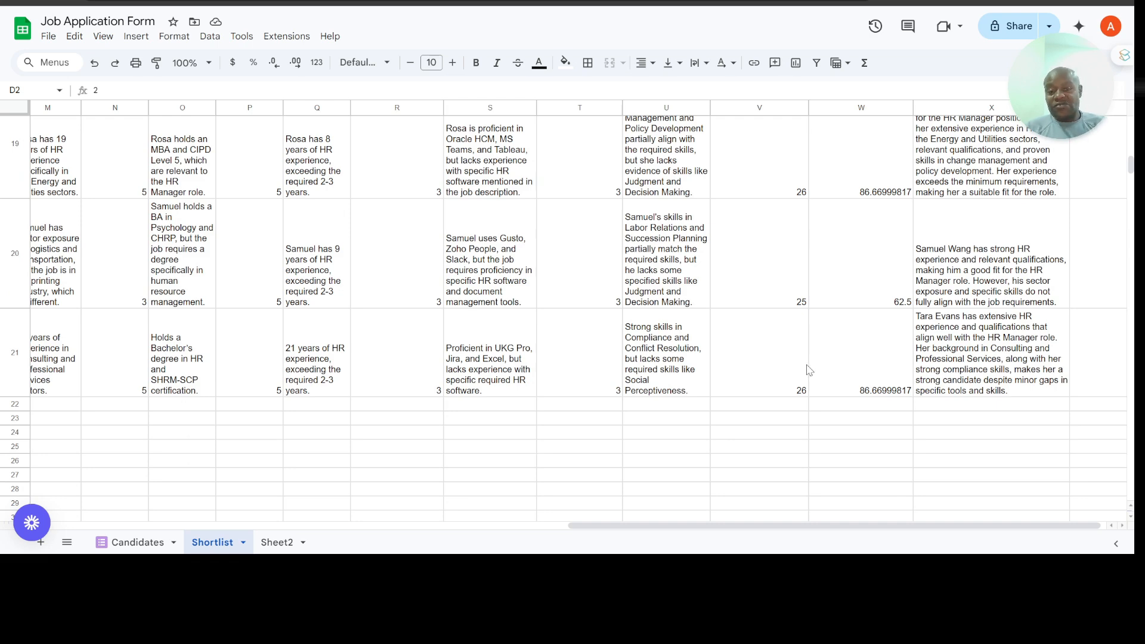
pyautogui.hscroll(-6, 809, 370)
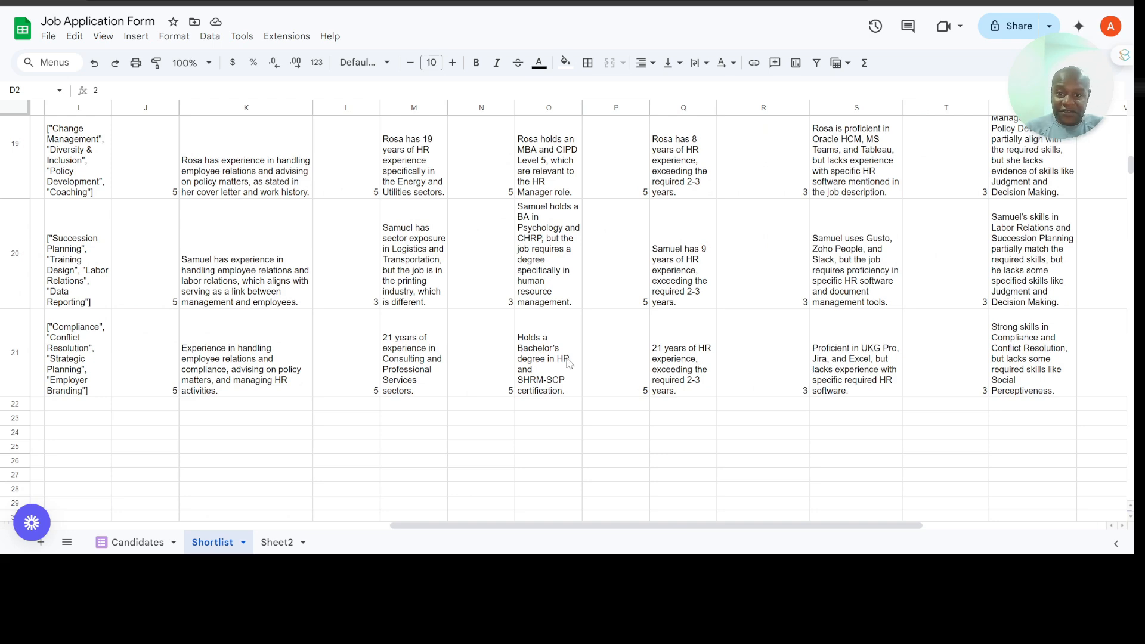
pyautogui.hscroll(-12, 627, 328)
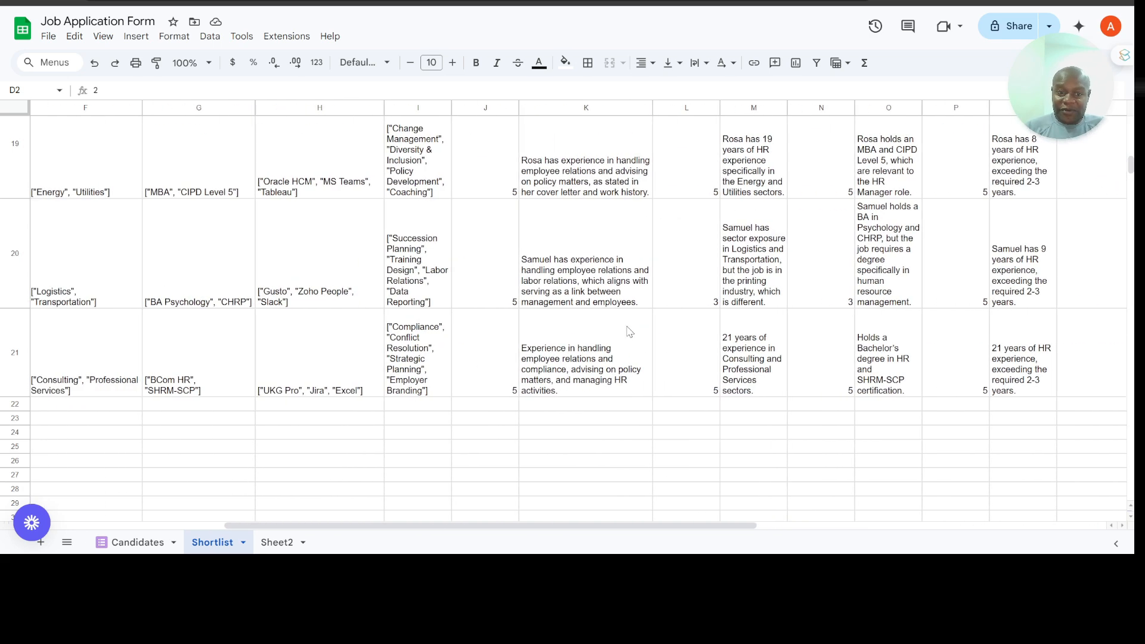